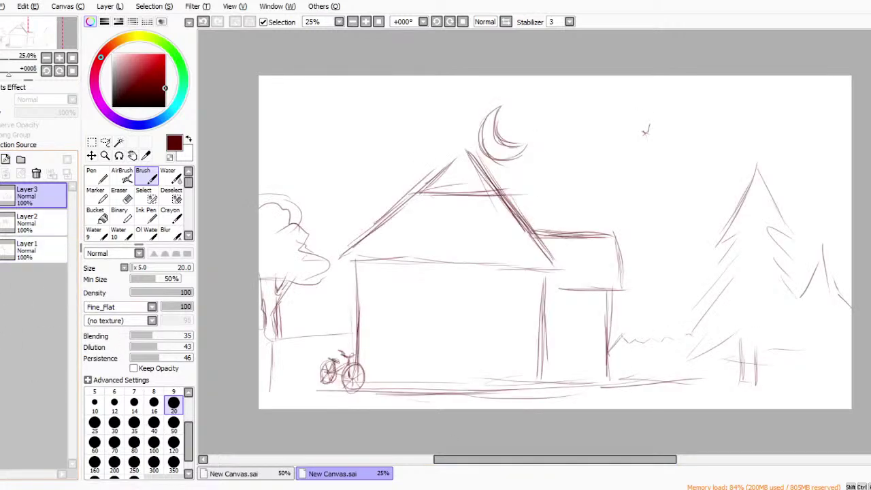
Add a linework layer above the sketch and set up the Line tool with black at size 9.
{"action": "left_click", "coordinate": [5, 159]}
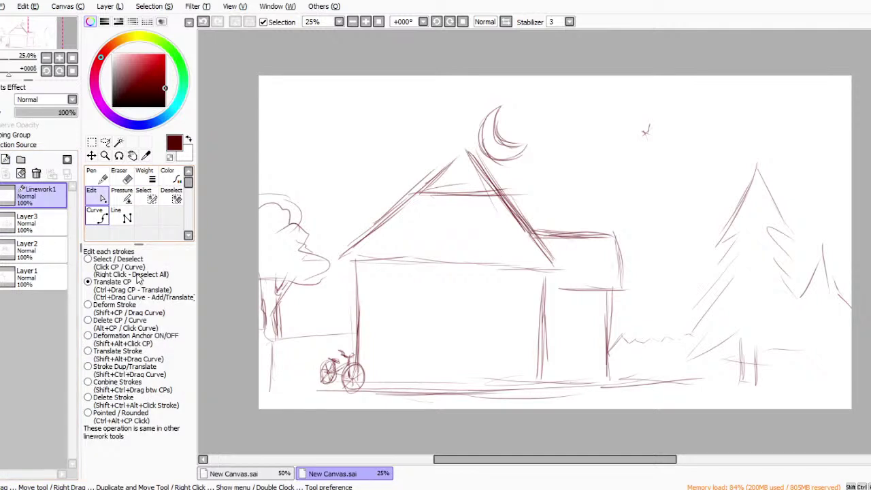
{"action": "left_click", "coordinate": [126, 217]}
{"action": "left_click", "coordinate": [112, 106]}
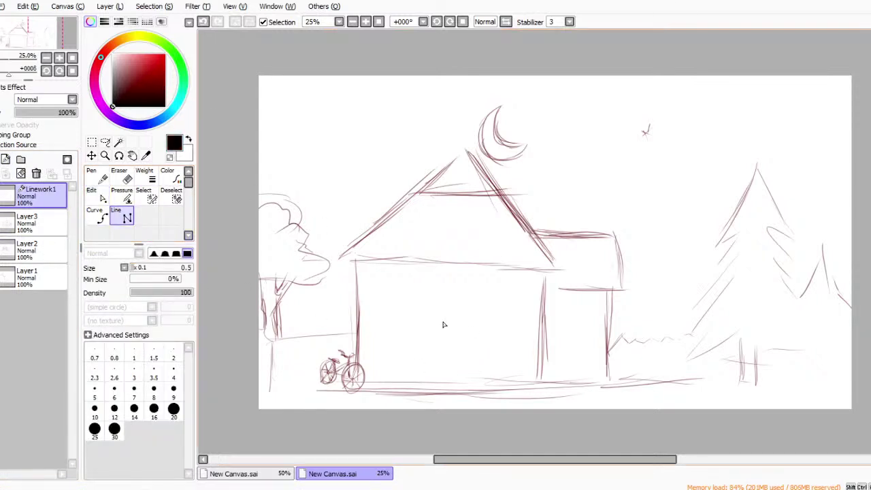
{"action": "left_click", "coordinate": [173, 388]}
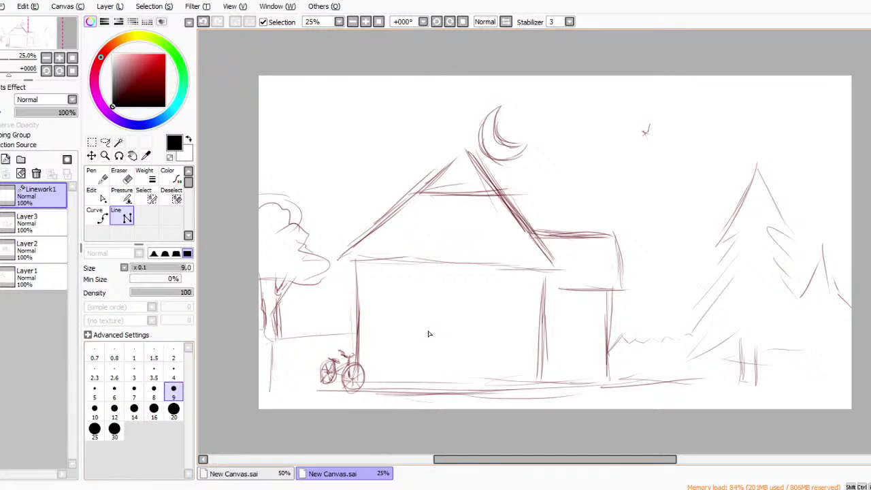
Trace both slopes of the house's main gable roof over the sketch with straight lines.
{"action": "left_click", "coordinate": [338, 259]}
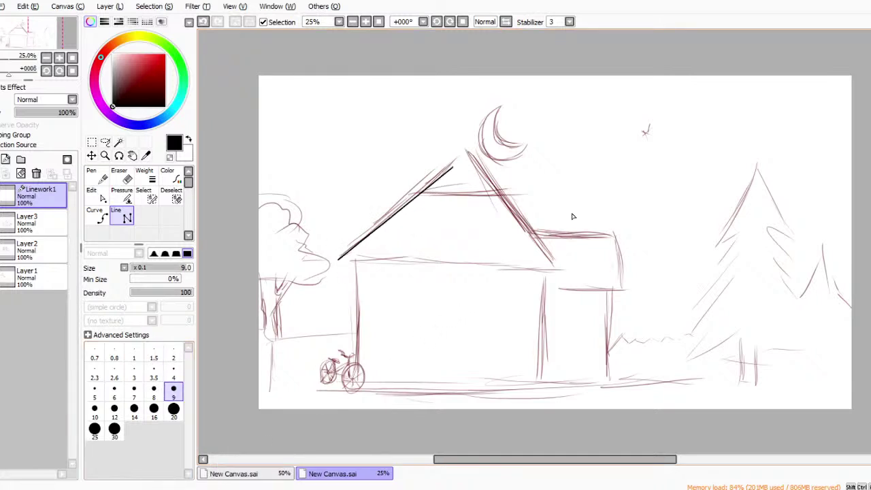
{"action": "left_click_drag", "start_coordinate": [458, 157], "coordinate": [564, 249]}
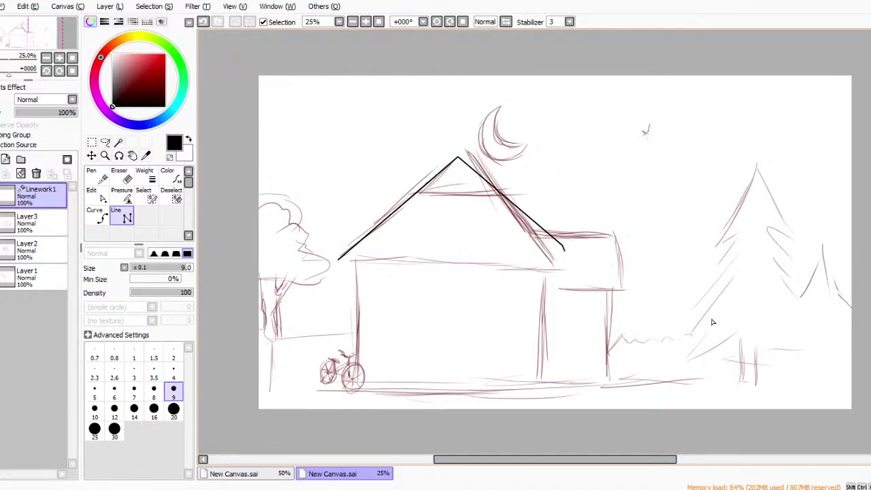
{"action": "double_click", "coordinate": [568, 252]}
Trace the side extension's roof, its lower eave and its outer wall down to the ground.
{"action": "left_click", "coordinate": [534, 232]}
{"action": "left_click_drag", "start_coordinate": [616, 233], "coordinate": [635, 290]}
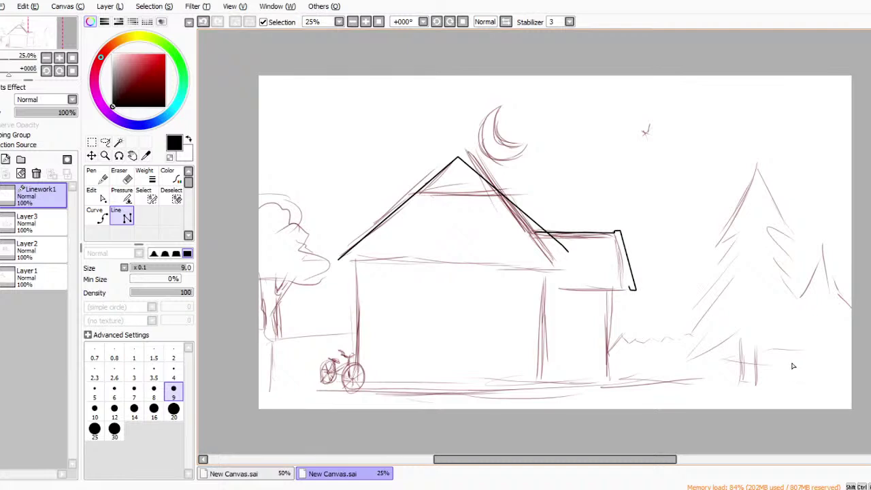
{"action": "left_click", "coordinate": [792, 367]}
{"action": "left_click", "coordinate": [782, 364]}
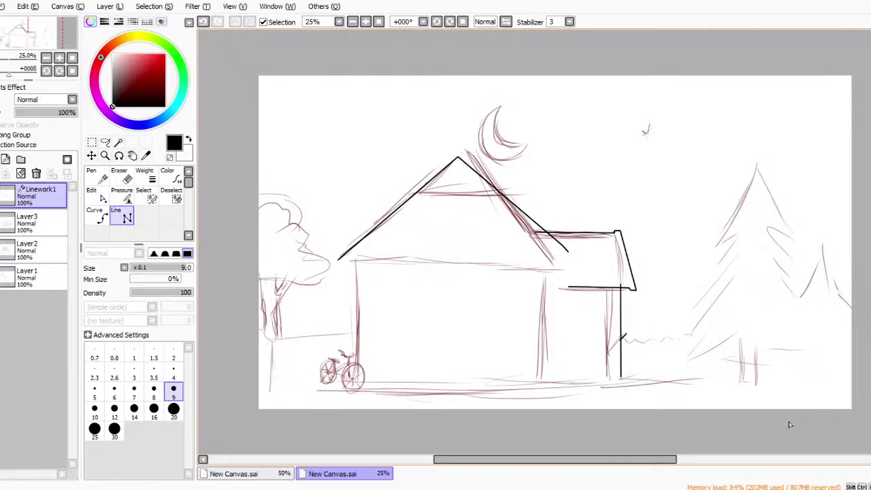
Draw a zigzag fence top beside the extension, close its far end and extend the ground line to the canvas edge.
{"action": "left_click", "coordinate": [632, 338]}
{"action": "left_click", "coordinate": [638, 334]}
{"action": "left_click", "coordinate": [675, 336]}
{"action": "left_click", "coordinate": [682, 333]}
{"action": "left_click", "coordinate": [687, 336]}
{"action": "left_click", "coordinate": [720, 337]}
{"action": "mouse_move", "coordinate": [717, 388]}
{"action": "left_mouse_down"}
{"action": "mouse_move", "coordinate": [722, 408]}
{"action": "mouse_move", "coordinate": [721, 376]}
{"action": "left_mouse_up"}
{"action": "left_click", "coordinate": [721, 376]}
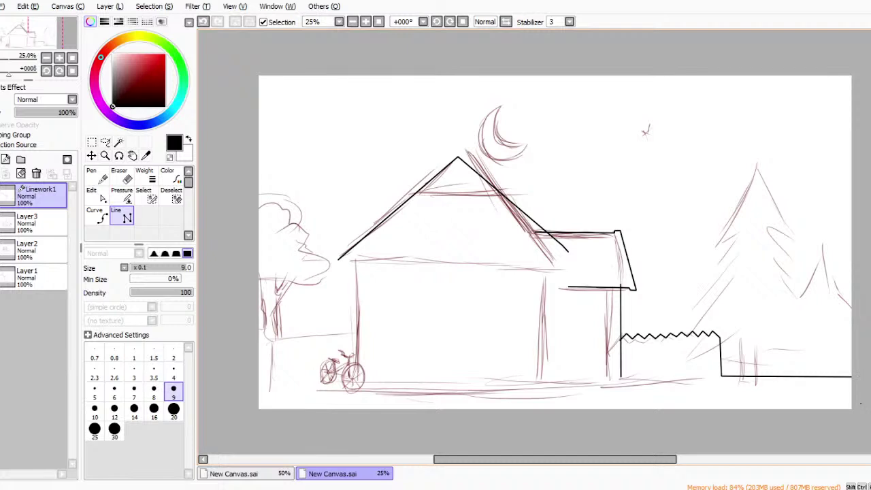
Draw the short eave under the main roof's left end and the house's left wall down to the ground.
{"action": "left_click", "coordinate": [339, 259]}
{"action": "key", "text": "ctrl+z"}
{"action": "key", "text": "ctrl+y"}
{"action": "left_click", "coordinate": [357, 260]}
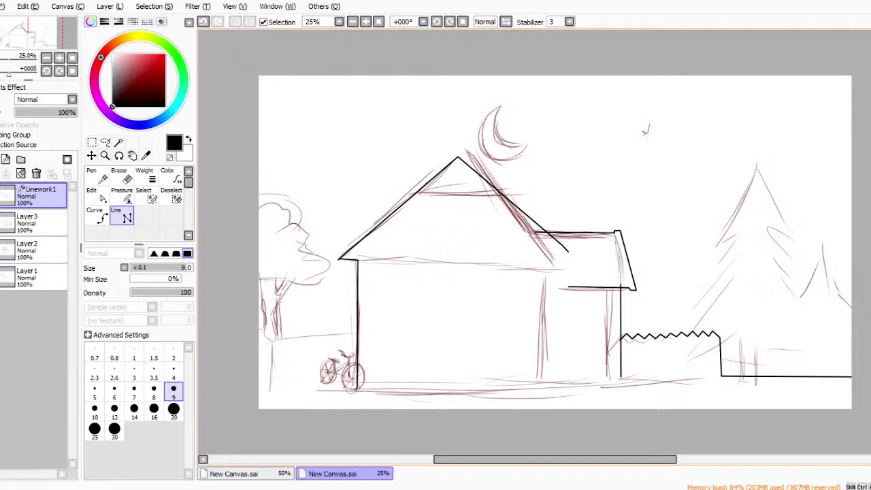
Draw the ground line left of the house and a notched fence top running from the canvas edge to the wall.
{"action": "left_click_drag", "start_coordinate": [359, 371], "coordinate": [257, 371]}
{"action": "left_click", "coordinate": [272, 334]}
{"action": "left_click", "coordinate": [273, 336]}
{"action": "left_click", "coordinate": [275, 333]}
{"action": "left_click", "coordinate": [308, 334]}
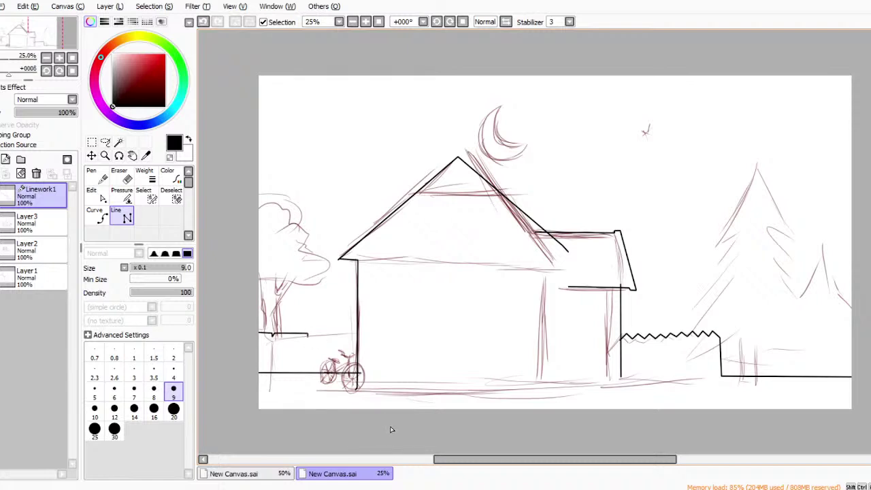
{"action": "left_click_drag", "start_coordinate": [396, 427], "coordinate": [400, 427]}
{"action": "left_click", "coordinate": [402, 428]}
{"action": "key", "text": "ctrl+z"}
{"action": "left_click", "coordinate": [400, 427]}
{"action": "left_click", "coordinate": [402, 422]}
{"action": "left_click_drag", "start_coordinate": [415, 424], "coordinate": [459, 424]}
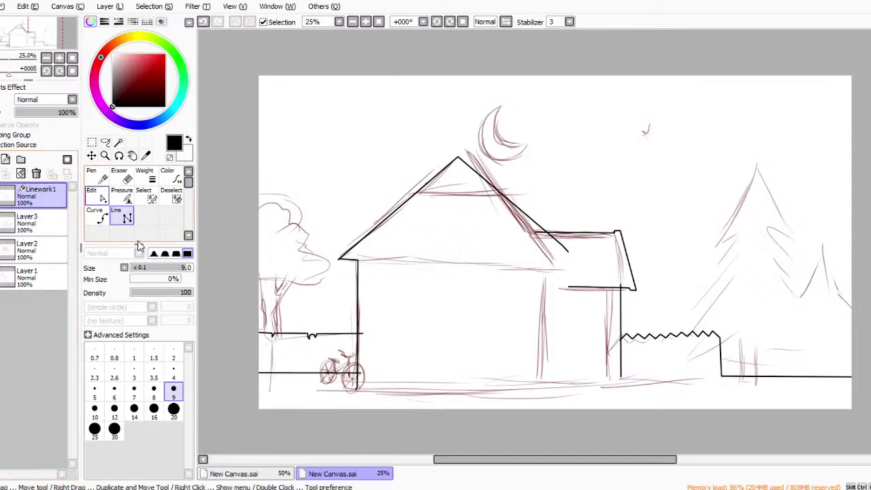
Trace the outline of the foliage and trunk of the leafy tree beside the house with the linework Pen.
{"action": "left_click", "coordinate": [96, 175]}
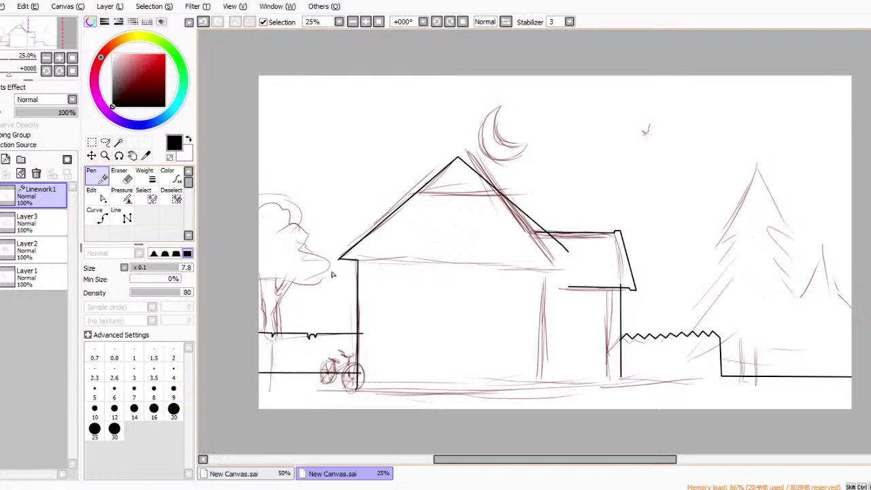
{"action": "mouse_move", "coordinate": [355, 268]}
{"action": "left_mouse_down"}
{"action": "mouse_move", "coordinate": [392, 323]}
{"action": "mouse_move", "coordinate": [423, 345]}
{"action": "mouse_move", "coordinate": [388, 357]}
{"action": "mouse_move", "coordinate": [327, 347]}
{"action": "mouse_move", "coordinate": [368, 348]}
{"action": "mouse_move", "coordinate": [355, 407]}
{"action": "left_mouse_up"}
{"action": "left_click_drag", "start_coordinate": [328, 345], "coordinate": [336, 425]}
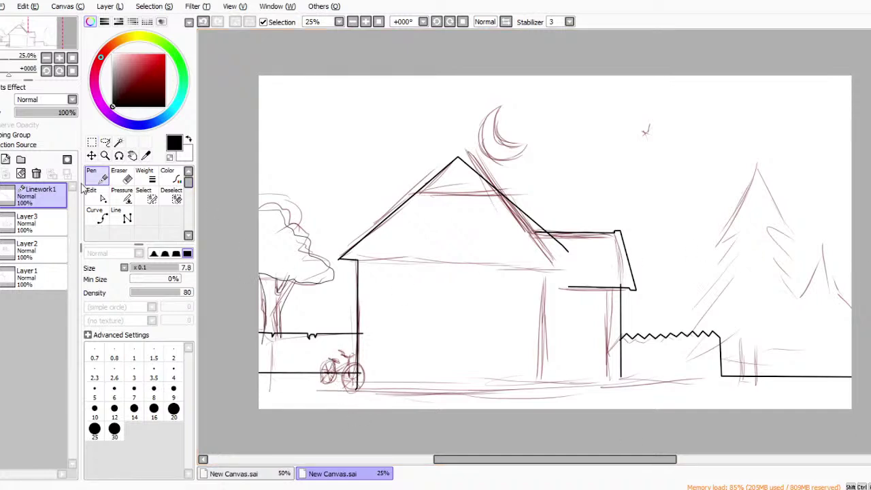
Add a normal layer directly below the linework layer, and reselect the linework layer.
{"action": "left_click", "coordinate": [9, 217]}
{"action": "left_click", "coordinate": [5, 159]}
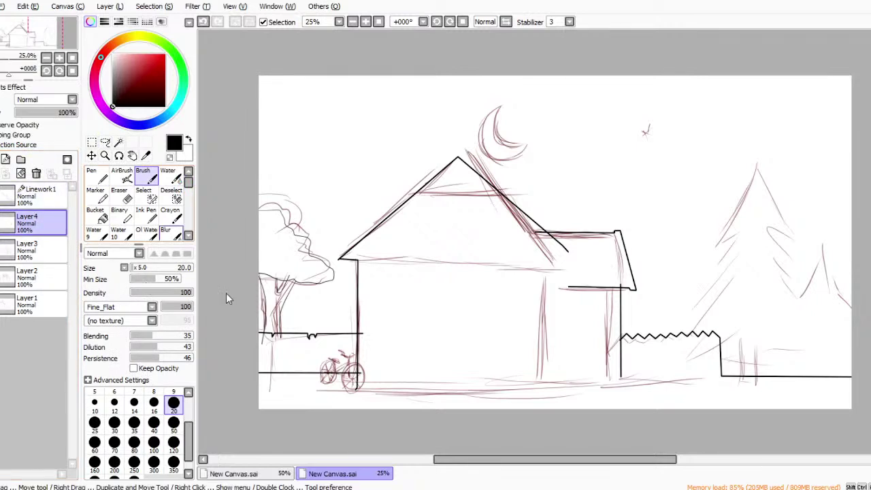
{"action": "left_click", "coordinate": [34, 196]}
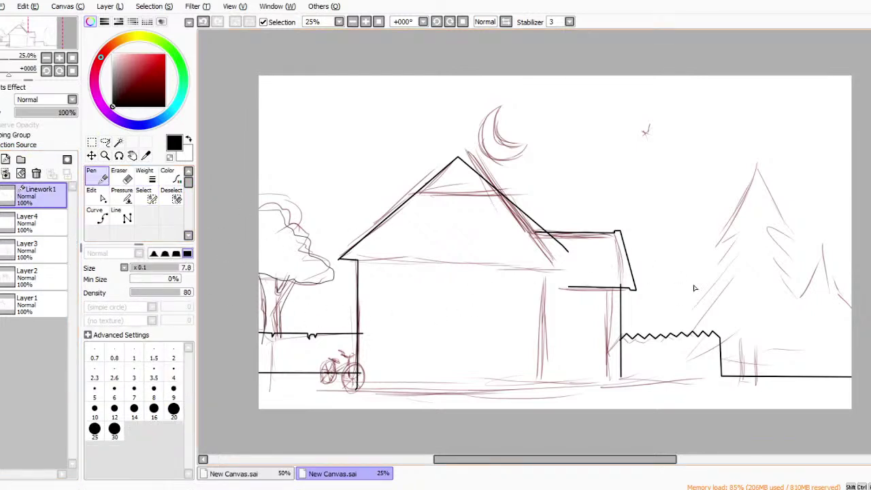
Outline the tall pine with jagged edges and a trunk, plus the smaller pine behind it at the canvas edge.
{"action": "mouse_move", "coordinate": [755, 168]}
{"action": "left_mouse_down"}
{"action": "mouse_move", "coordinate": [735, 197]}
{"action": "mouse_move", "coordinate": [746, 202]}
{"action": "mouse_move", "coordinate": [713, 286]}
{"action": "mouse_move", "coordinate": [725, 295]}
{"action": "mouse_move", "coordinate": [719, 336]}
{"action": "left_mouse_up"}
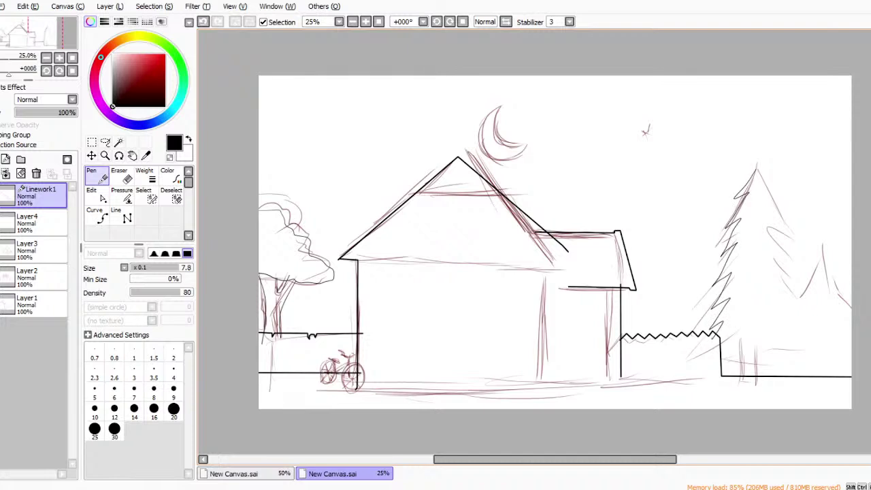
{"action": "mouse_move", "coordinate": [755, 167]}
{"action": "left_mouse_down"}
{"action": "mouse_move", "coordinate": [795, 296]}
{"action": "mouse_move", "coordinate": [784, 315]}
{"action": "mouse_move", "coordinate": [803, 348]}
{"action": "mouse_move", "coordinate": [792, 369]}
{"action": "mouse_move", "coordinate": [716, 360]}
{"action": "mouse_move", "coordinate": [765, 391]}
{"action": "left_mouse_up"}
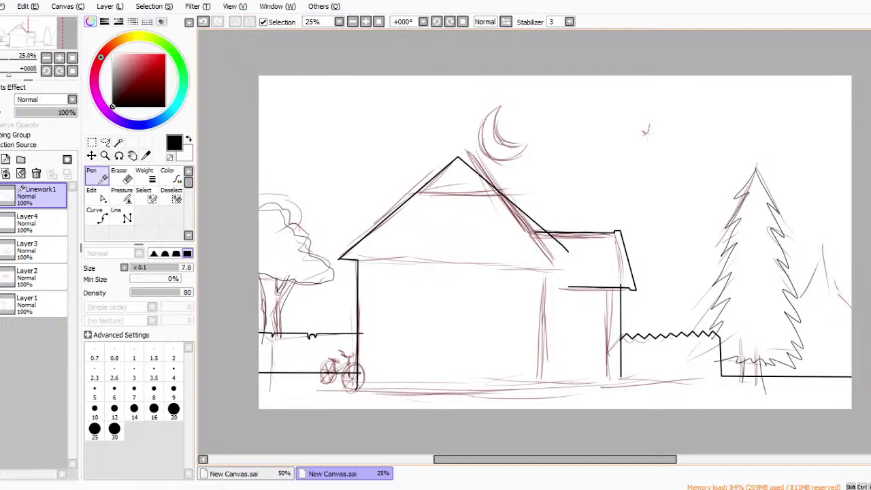
{"action": "mouse_move", "coordinate": [794, 290]}
{"action": "left_mouse_down"}
{"action": "mouse_move", "coordinate": [821, 272]}
{"action": "mouse_move", "coordinate": [851, 309]}
{"action": "mouse_move", "coordinate": [848, 331]}
{"action": "left_mouse_up"}
{"action": "left_click_drag", "start_coordinate": [770, 363], "coordinate": [785, 373]}
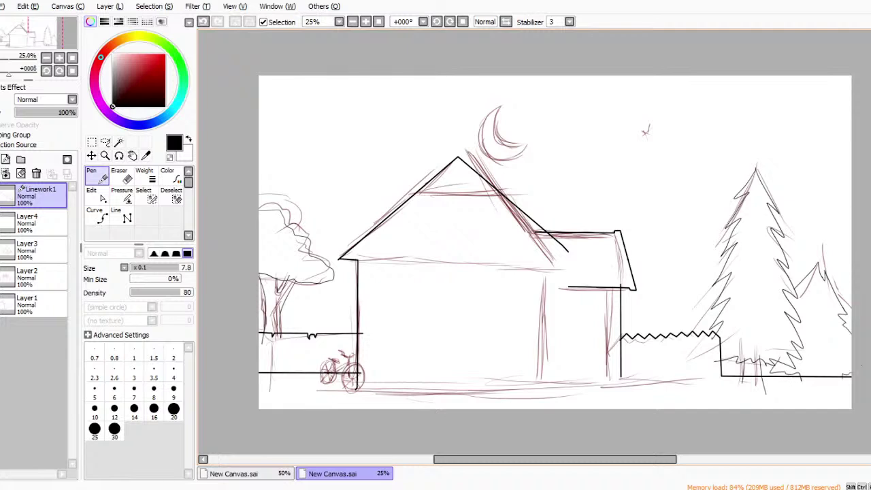
Merge the linework into Layer4 and bucket-fill the house, ground, fences and trees with black.
{"action": "left_click", "coordinate": [6, 173]}
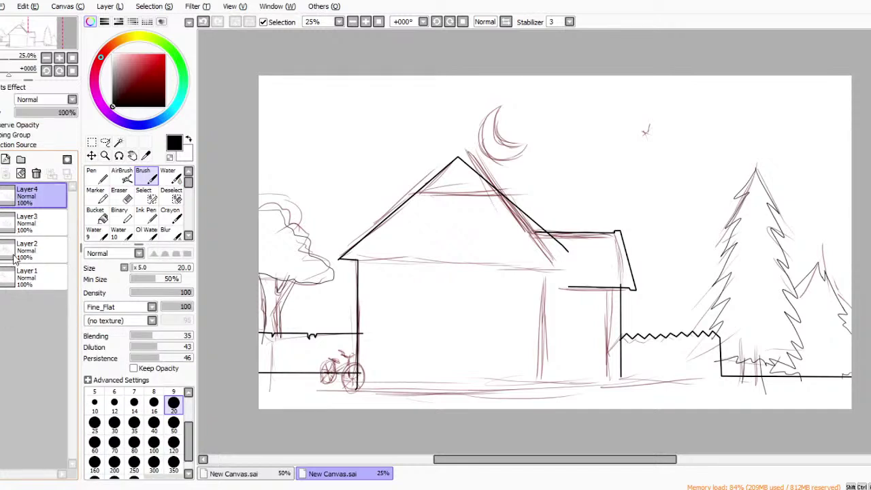
{"action": "left_click", "coordinate": [95, 215]}
{"action": "left_click", "coordinate": [523, 387]}
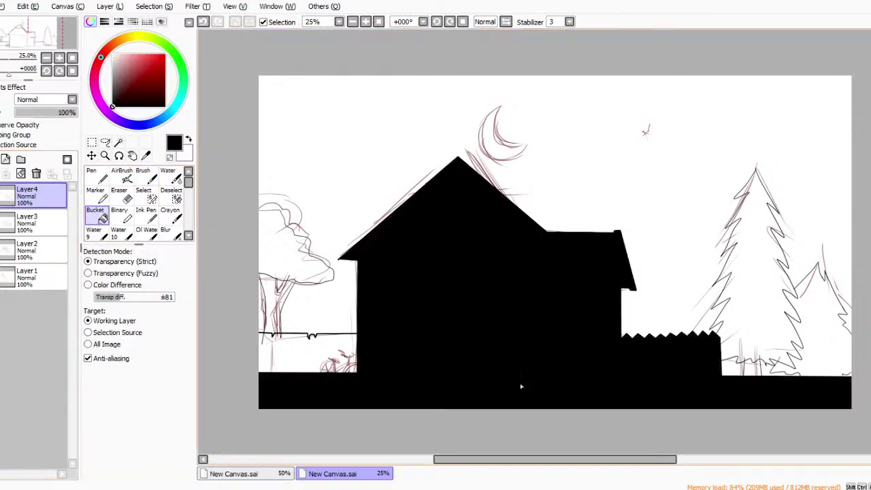
{"action": "left_click", "coordinate": [318, 356]}
{"action": "left_click", "coordinate": [272, 312]}
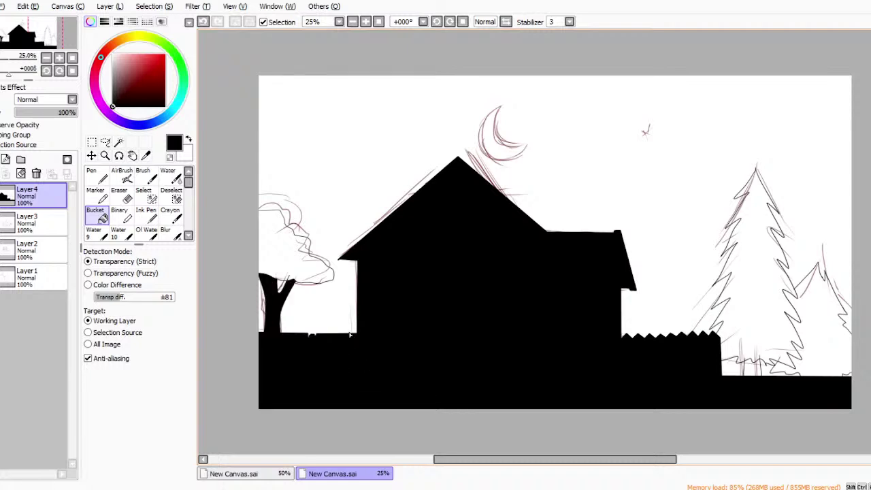
{"action": "left_click", "coordinate": [288, 255]}
{"action": "left_click", "coordinate": [755, 272]}
{"action": "left_click", "coordinate": [752, 367]}
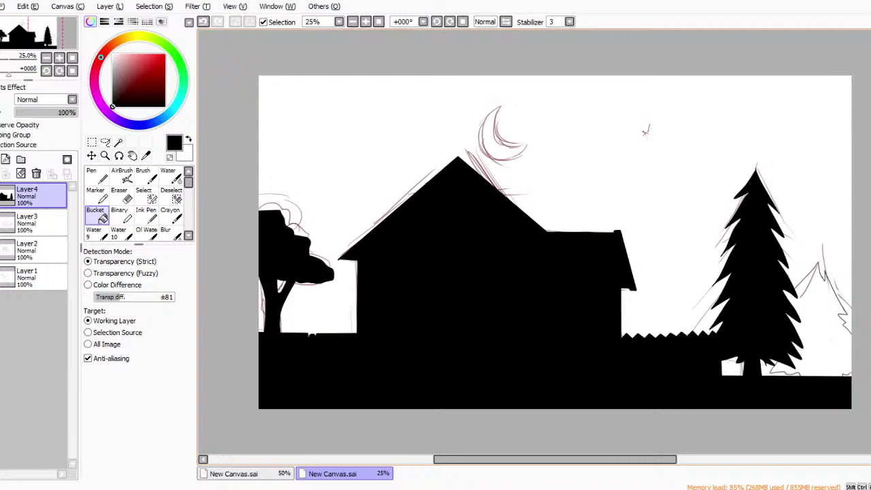
{"action": "left_click", "coordinate": [819, 326]}
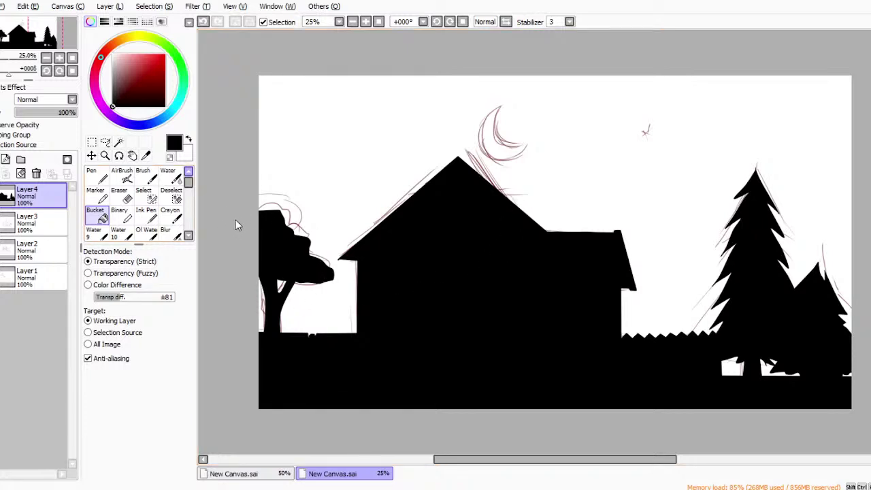
Add a layer beneath the black silhouette and fill it with a bluish purple as the sky.
{"action": "left_click", "coordinate": [28, 223]}
{"action": "left_click", "coordinate": [6, 159]}
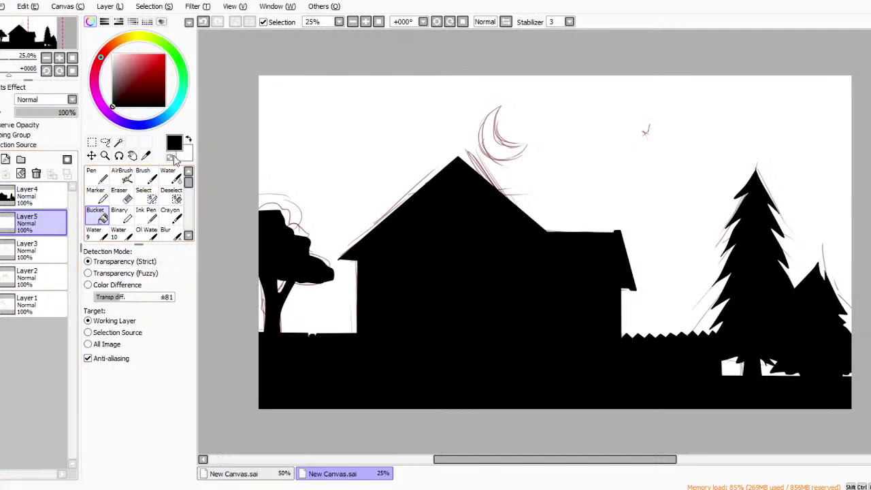
{"action": "left_click", "coordinate": [132, 125]}
{"action": "mouse_move", "coordinate": [136, 93]}
{"action": "left_mouse_down"}
{"action": "mouse_move", "coordinate": [132, 86]}
{"action": "mouse_move", "coordinate": [178, 96]}
{"action": "mouse_move", "coordinate": [135, 98]}
{"action": "left_mouse_up"}
{"action": "left_click", "coordinate": [410, 192]}
Paint dark navy strokes across the upper sky with the Water brush at size 500, blending them downward.
{"action": "left_click", "coordinate": [146, 176]}
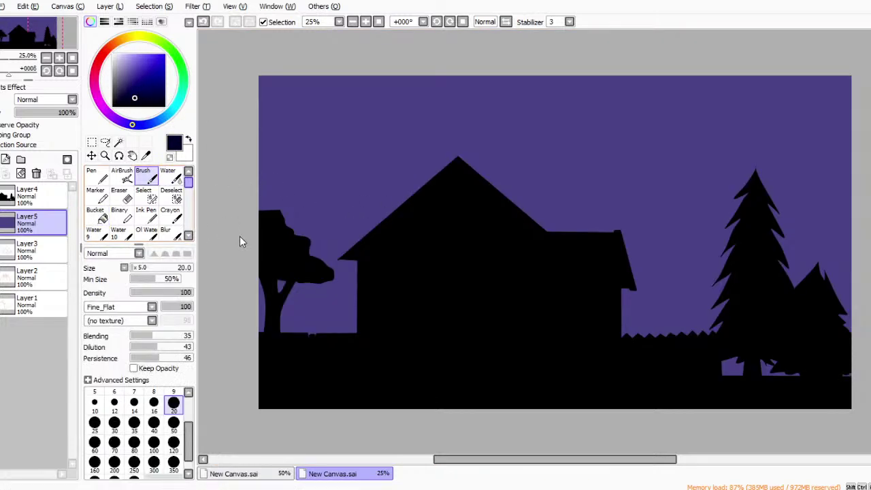
{"action": "left_click", "coordinate": [170, 177]}
{"action": "scroll", "coordinate": [136, 442], "scroll_direction": "down", "scroll_amount": 5}
{"action": "left_click", "coordinate": [134, 465]}
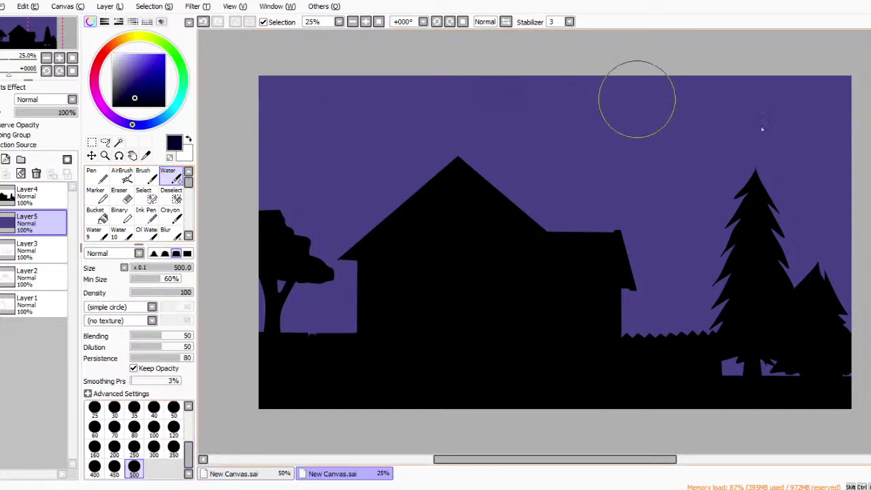
{"action": "mouse_move", "coordinate": [599, 102]}
{"action": "left_mouse_down"}
{"action": "mouse_move", "coordinate": [232, 113]}
{"action": "mouse_move", "coordinate": [234, 151]}
{"action": "left_mouse_up"}
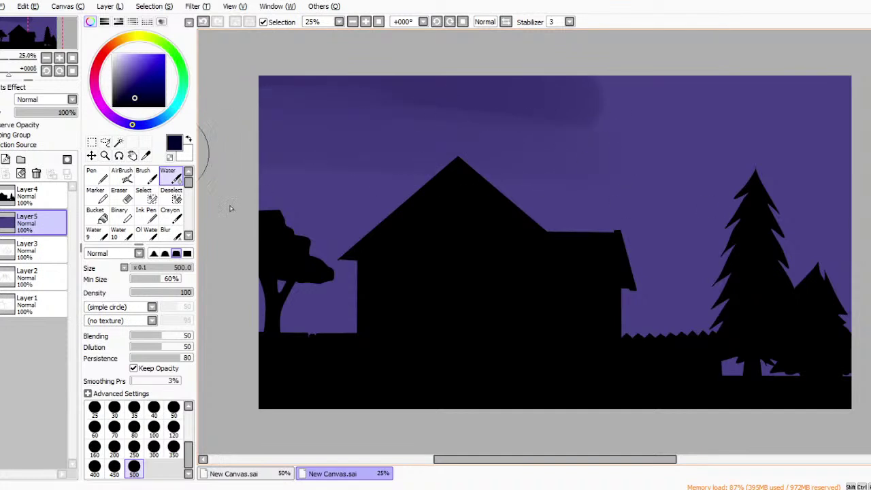
{"action": "mouse_move", "coordinate": [274, 77]}
{"action": "left_mouse_down"}
{"action": "mouse_move", "coordinate": [773, 88]}
{"action": "mouse_move", "coordinate": [781, 112]}
{"action": "mouse_move", "coordinate": [472, 128]}
{"action": "mouse_move", "coordinate": [467, 117]}
{"action": "mouse_move", "coordinate": [808, 184]}
{"action": "left_mouse_up"}
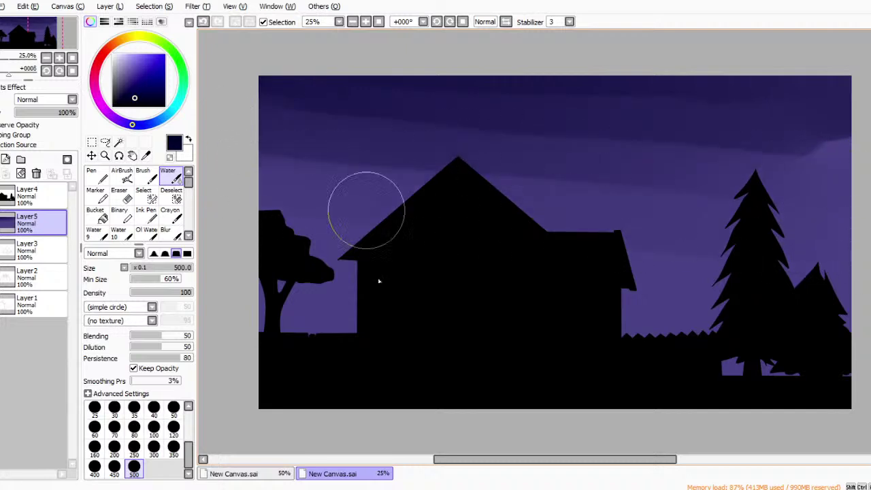
{"action": "left_click_drag", "start_coordinate": [315, 120], "coordinate": [357, 124]}
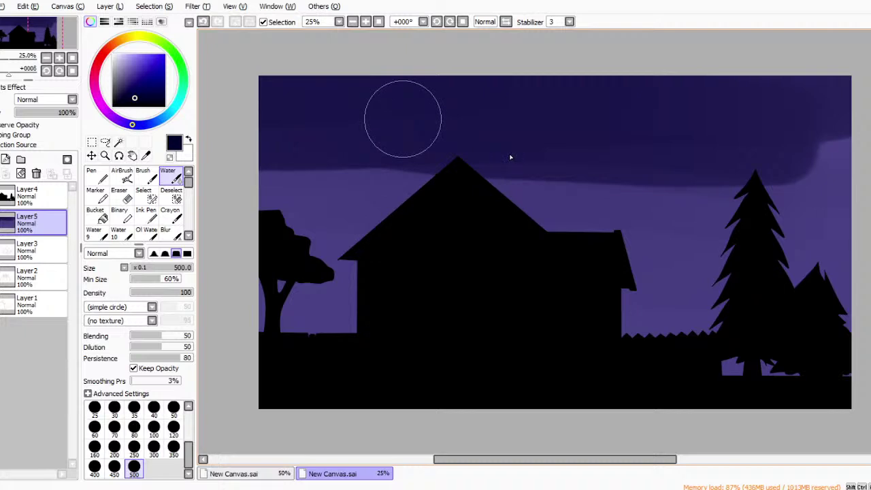
{"action": "mouse_move", "coordinate": [259, 175]}
{"action": "left_mouse_down"}
{"action": "mouse_move", "coordinate": [311, 187]}
{"action": "mouse_move", "coordinate": [656, 183]}
{"action": "left_mouse_up"}
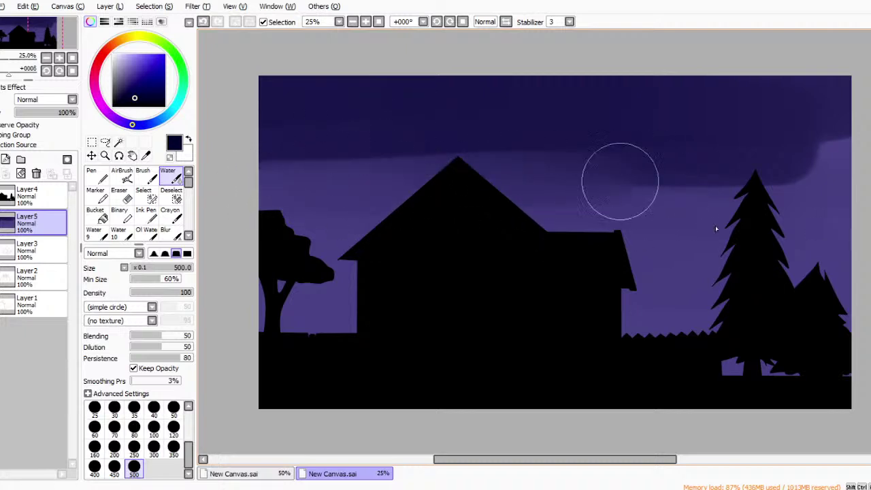
{"action": "mouse_move", "coordinate": [273, 126]}
{"action": "left_mouse_down"}
{"action": "mouse_move", "coordinate": [564, 146]}
{"action": "mouse_move", "coordinate": [570, 179]}
{"action": "left_mouse_up"}
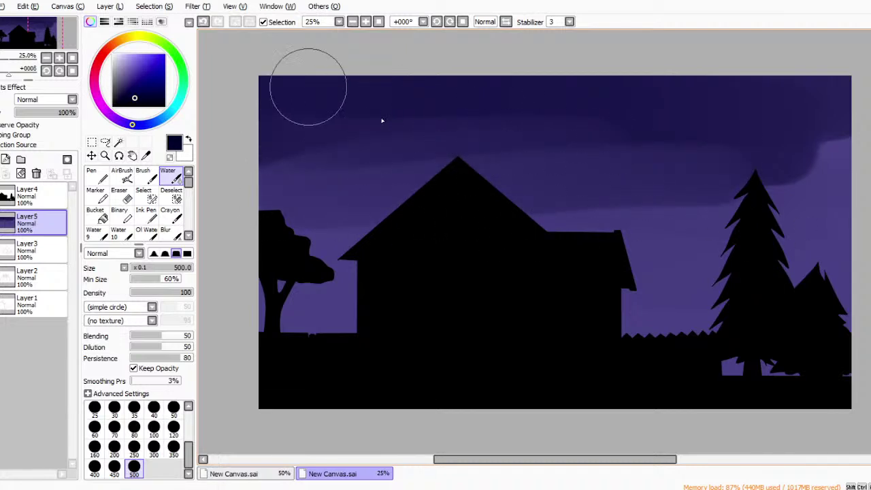
{"action": "left_click_drag", "start_coordinate": [268, 162], "coordinate": [764, 182]}
Blend broad dark green strokes across the upper sky with the Water brush.
{"action": "left_click", "coordinate": [181, 91]}
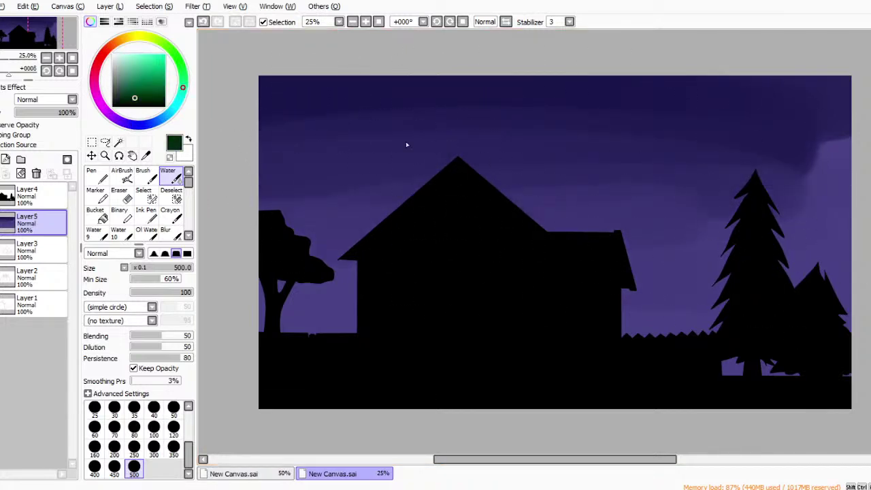
{"action": "left_click_drag", "start_coordinate": [421, 116], "coordinate": [842, 155]}
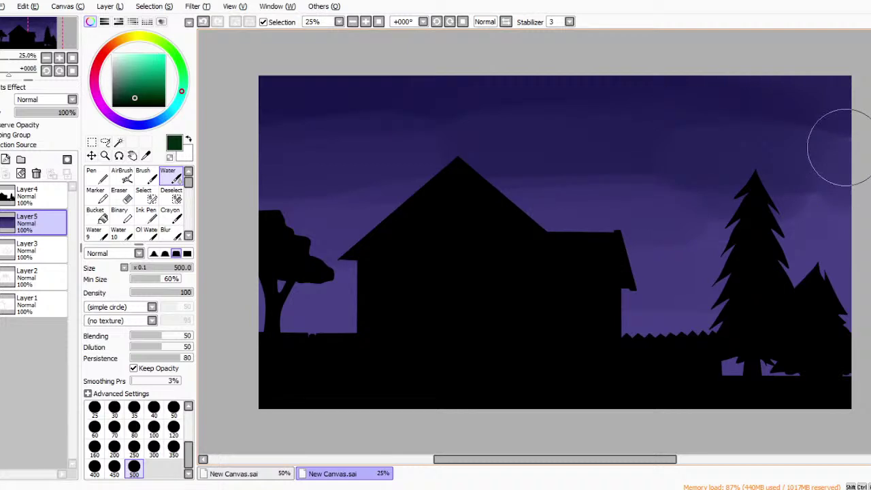
{"action": "left_click_drag", "start_coordinate": [592, 126], "coordinate": [807, 177]}
{"action": "mouse_move", "coordinate": [653, 164]}
{"action": "left_mouse_down"}
{"action": "mouse_move", "coordinate": [789, 202]}
{"action": "mouse_move", "coordinate": [795, 212]}
{"action": "left_mouse_up"}
{"action": "mouse_move", "coordinate": [461, 147]}
{"action": "left_mouse_down"}
{"action": "mouse_move", "coordinate": [538, 202]}
{"action": "mouse_move", "coordinate": [672, 214]}
{"action": "mouse_move", "coordinate": [636, 171]}
{"action": "mouse_move", "coordinate": [608, 156]}
{"action": "mouse_move", "coordinate": [719, 116]}
{"action": "mouse_move", "coordinate": [510, 117]}
{"action": "mouse_move", "coordinate": [620, 113]}
{"action": "mouse_move", "coordinate": [595, 97]}
{"action": "mouse_move", "coordinate": [293, 113]}
{"action": "mouse_move", "coordinate": [302, 126]}
{"action": "mouse_move", "coordinate": [653, 131]}
{"action": "left_mouse_up"}
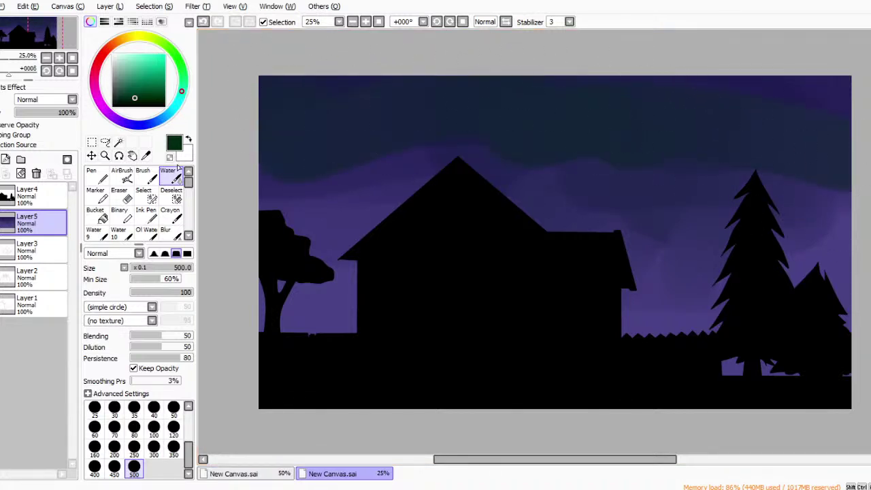
Blend dark blue strokes over the green tint and further down the sky behind the roof and pines.
{"action": "left_click", "coordinate": [138, 125]}
{"action": "mouse_move", "coordinate": [204, 110]}
{"action": "left_mouse_down"}
{"action": "mouse_move", "coordinate": [377, 104]}
{"action": "mouse_move", "coordinate": [723, 116]}
{"action": "mouse_move", "coordinate": [620, 140]}
{"action": "mouse_move", "coordinate": [667, 103]}
{"action": "mouse_move", "coordinate": [768, 91]}
{"action": "mouse_move", "coordinate": [324, 120]}
{"action": "mouse_move", "coordinate": [576, 107]}
{"action": "mouse_move", "coordinate": [229, 165]}
{"action": "mouse_move", "coordinate": [320, 188]}
{"action": "mouse_move", "coordinate": [295, 274]}
{"action": "mouse_move", "coordinate": [480, 181]}
{"action": "mouse_move", "coordinate": [703, 204]}
{"action": "mouse_move", "coordinate": [651, 151]}
{"action": "mouse_move", "coordinate": [692, 237]}
{"action": "mouse_move", "coordinate": [615, 155]}
{"action": "mouse_move", "coordinate": [719, 279]}
{"action": "mouse_move", "coordinate": [787, 127]}
{"action": "mouse_move", "coordinate": [832, 238]}
{"action": "left_mouse_up"}
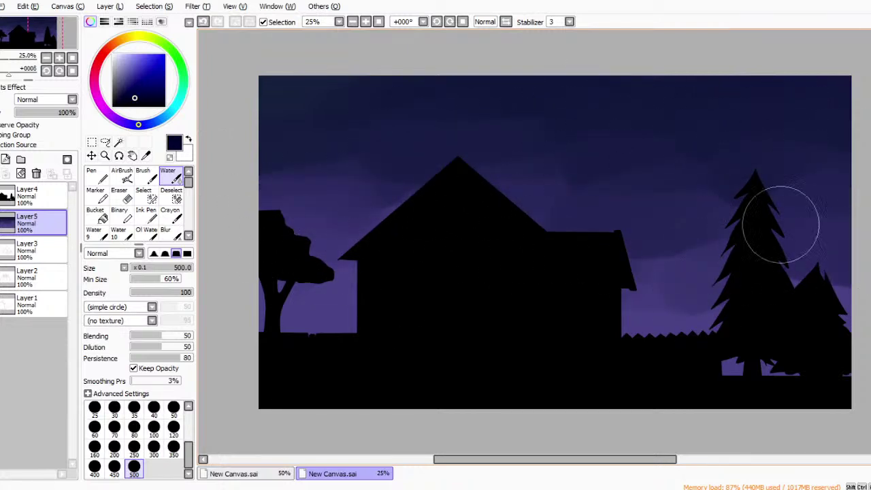
Blend dark blue strokes into the lower sky beside the house and behind the pines with the Water brush.
{"action": "mouse_move", "coordinate": [441, 119]}
{"action": "left_mouse_down"}
{"action": "mouse_move", "coordinate": [535, 197]}
{"action": "mouse_move", "coordinate": [517, 156]}
{"action": "mouse_move", "coordinate": [467, 246]}
{"action": "mouse_move", "coordinate": [525, 156]}
{"action": "mouse_move", "coordinate": [511, 258]}
{"action": "mouse_move", "coordinate": [567, 78]}
{"action": "mouse_move", "coordinate": [738, 214]}
{"action": "mouse_move", "coordinate": [719, 153]}
{"action": "mouse_move", "coordinate": [703, 251]}
{"action": "mouse_move", "coordinate": [619, 282]}
{"action": "mouse_move", "coordinate": [521, 138]}
{"action": "mouse_move", "coordinate": [399, 245]}
{"action": "mouse_move", "coordinate": [318, 143]}
{"action": "mouse_move", "coordinate": [230, 318]}
{"action": "mouse_move", "coordinate": [317, 209]}
{"action": "mouse_move", "coordinate": [355, 332]}
{"action": "mouse_move", "coordinate": [249, 210]}
{"action": "mouse_move", "coordinate": [606, 213]}
{"action": "mouse_move", "coordinate": [555, 140]}
{"action": "mouse_move", "coordinate": [616, 221]}
{"action": "mouse_move", "coordinate": [671, 223]}
{"action": "mouse_move", "coordinate": [700, 156]}
{"action": "mouse_move", "coordinate": [449, 68]}
{"action": "mouse_move", "coordinate": [783, 114]}
{"action": "mouse_move", "coordinate": [600, 113]}
{"action": "mouse_move", "coordinate": [387, 129]}
{"action": "mouse_move", "coordinate": [562, 170]}
{"action": "mouse_move", "coordinate": [580, 166]}
{"action": "mouse_move", "coordinate": [618, 120]}
{"action": "mouse_move", "coordinate": [821, 179]}
{"action": "mouse_move", "coordinate": [621, 252]}
{"action": "mouse_move", "coordinate": [761, 223]}
{"action": "mouse_move", "coordinate": [653, 261]}
{"action": "mouse_move", "coordinate": [711, 243]}
{"action": "mouse_move", "coordinate": [725, 283]}
{"action": "mouse_move", "coordinate": [488, 262]}
{"action": "mouse_move", "coordinate": [281, 288]}
{"action": "mouse_move", "coordinate": [320, 317]}
{"action": "mouse_move", "coordinate": [325, 245]}
{"action": "mouse_move", "coordinate": [362, 291]}
{"action": "mouse_move", "coordinate": [282, 208]}
{"action": "mouse_move", "coordinate": [288, 306]}
{"action": "mouse_move", "coordinate": [349, 292]}
{"action": "mouse_move", "coordinate": [383, 198]}
{"action": "mouse_move", "coordinate": [666, 264]}
{"action": "mouse_move", "coordinate": [700, 330]}
{"action": "mouse_move", "coordinate": [859, 325]}
{"action": "mouse_move", "coordinate": [317, 317]}
{"action": "mouse_move", "coordinate": [247, 342]}
{"action": "mouse_move", "coordinate": [623, 353]}
{"action": "mouse_move", "coordinate": [321, 310]}
{"action": "mouse_move", "coordinate": [398, 350]}
{"action": "mouse_move", "coordinate": [637, 350]}
{"action": "mouse_move", "coordinate": [340, 348]}
{"action": "mouse_move", "coordinate": [319, 325]}
{"action": "mouse_move", "coordinate": [348, 330]}
{"action": "mouse_move", "coordinate": [352, 305]}
{"action": "left_mouse_up"}
{"action": "key", "text": "ctrl+z"}
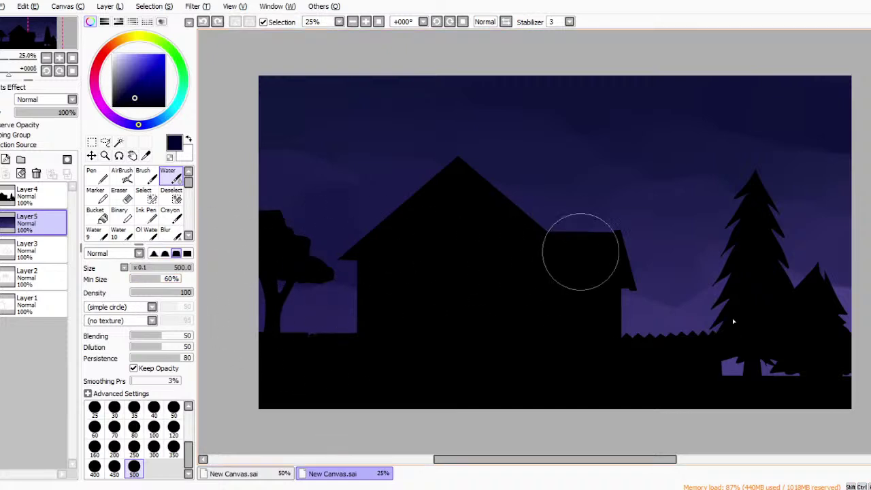
{"action": "mouse_move", "coordinate": [681, 292]}
{"action": "left_mouse_down"}
{"action": "mouse_move", "coordinate": [728, 295]}
{"action": "mouse_move", "coordinate": [689, 281]}
{"action": "mouse_move", "coordinate": [755, 277]}
{"action": "mouse_move", "coordinate": [750, 232]}
{"action": "left_mouse_up"}
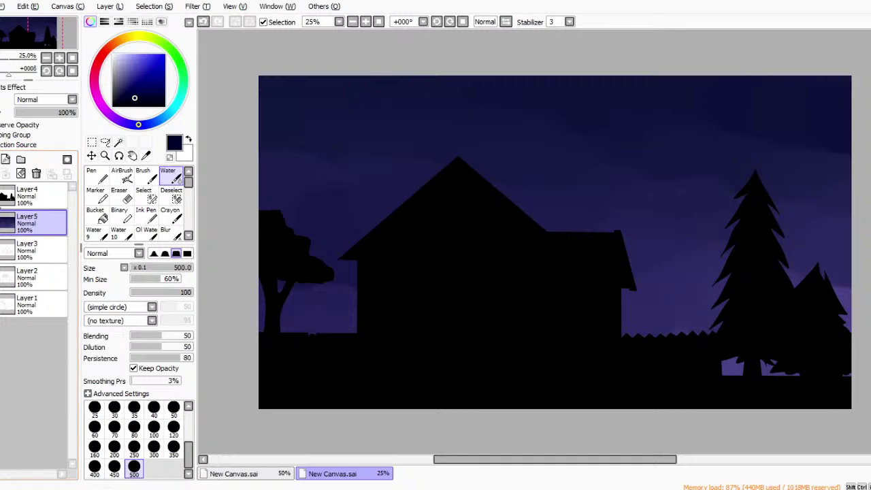
Add a layer above the sky and dot small white stars across it with the Pen at size 20.
{"action": "left_click", "coordinate": [6, 159]}
{"action": "left_click", "coordinate": [95, 176]}
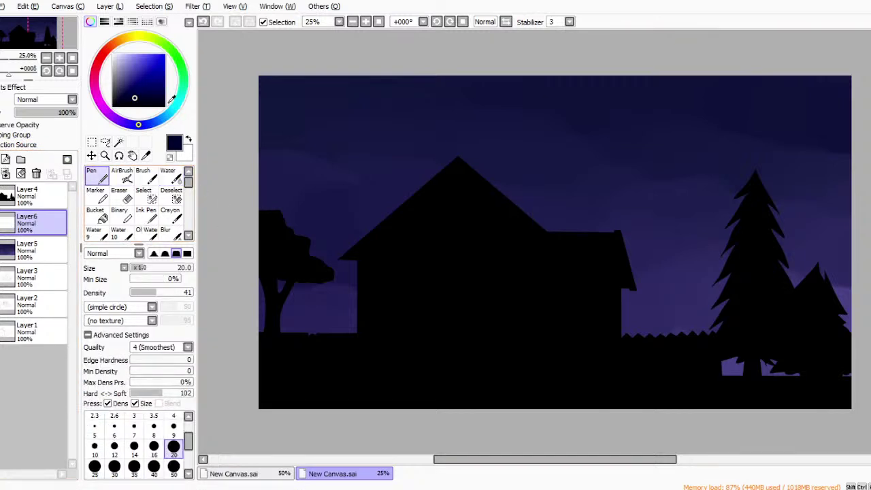
{"action": "key", "text": "x"}
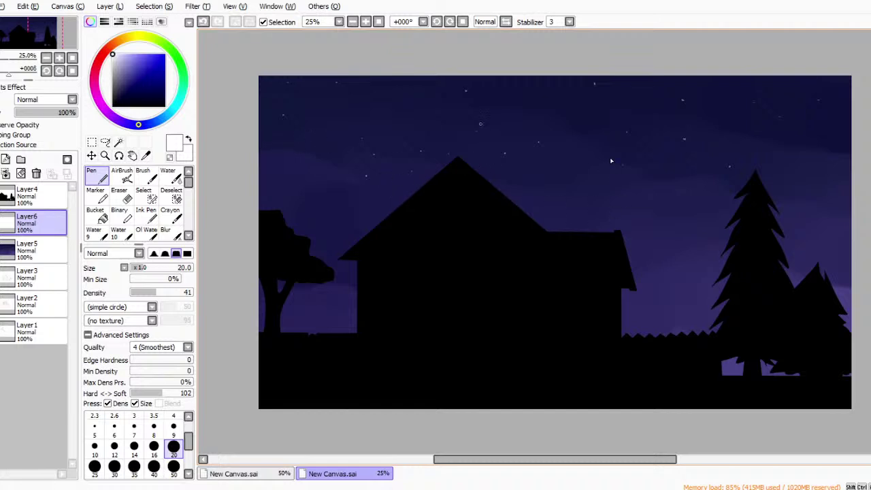
{"action": "left_click_drag", "start_coordinate": [439, 86], "coordinate": [454, 137]}
{"action": "key", "text": "ctrl+z"}
{"action": "left_click_drag", "start_coordinate": [543, 115], "coordinate": [551, 169]}
{"action": "key", "text": "ctrl+z"}
{"action": "key", "text": "ctrl+y"}
{"action": "key", "text": "ctrl+z"}
{"action": "mouse_move", "coordinate": [544, 106]}
{"action": "left_mouse_down"}
{"action": "mouse_move", "coordinate": [535, 109]}
{"action": "mouse_move", "coordinate": [559, 161]}
{"action": "mouse_move", "coordinate": [548, 155]}
{"action": "mouse_move", "coordinate": [559, 155]}
{"action": "left_mouse_up"}
{"action": "key", "text": "ctrl+z"}
{"action": "key", "text": "ctrl+z"}
{"action": "left_click_drag", "start_coordinate": [551, 106], "coordinate": [554, 143]}
{"action": "key", "text": "ctrl+z"}
{"action": "key", "text": "ctrl+z"}
{"action": "left_click_drag", "start_coordinate": [545, 104], "coordinate": [555, 143]}
{"action": "left_click_drag", "start_coordinate": [545, 105], "coordinate": [550, 135]}
{"action": "key", "text": "ctrl+z"}
{"action": "key", "text": "ctrl+z"}
Paint a round white moon in the upper sky beyond the roof peak with the AirBrush at size 500.
{"action": "left_click", "coordinate": [123, 176]}
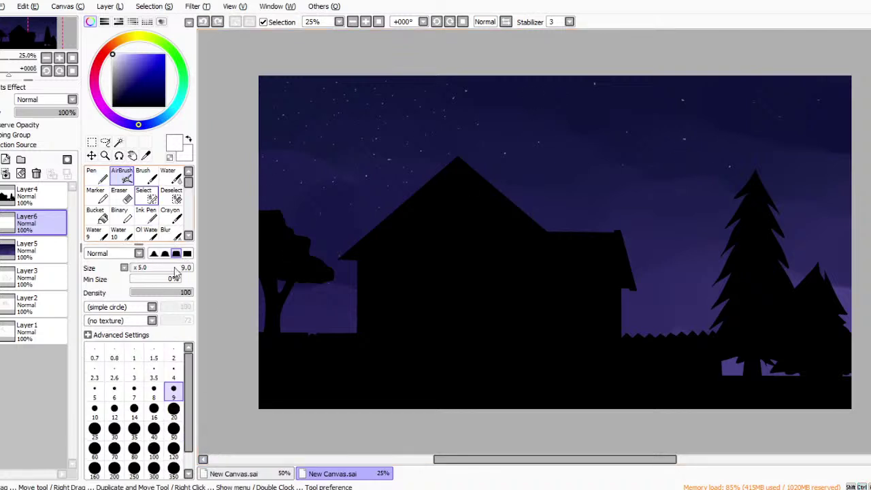
{"action": "left_click", "coordinate": [173, 448]}
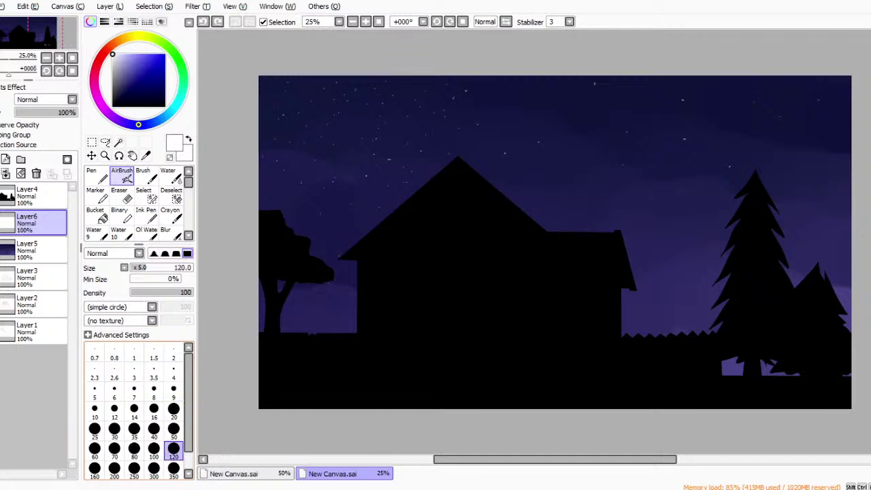
{"action": "scroll", "coordinate": [163, 435], "scroll_direction": "down", "scroll_amount": 1}
{"action": "left_click", "coordinate": [134, 466]}
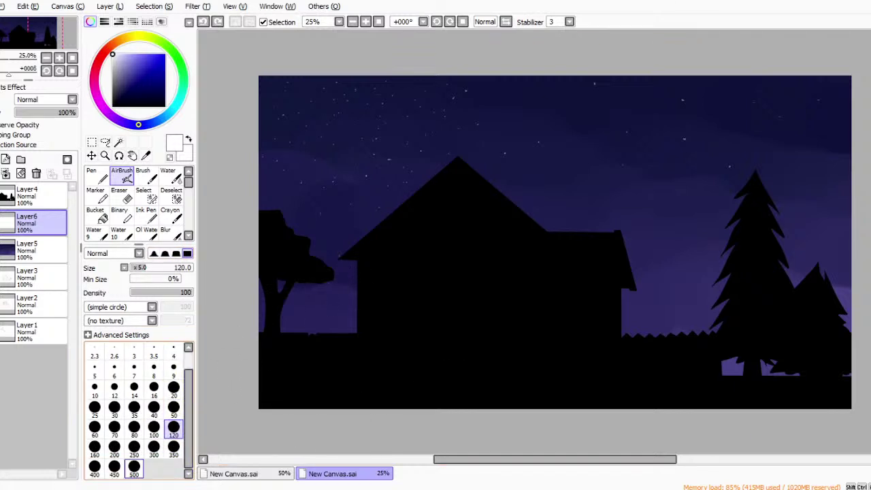
{"action": "left_click_drag", "start_coordinate": [542, 130], "coordinate": [549, 114]}
Carve the moon into a crescent with the Eraser at size 300, and dot more white stars across the sky with the Pen.
{"action": "left_click", "coordinate": [121, 194]}
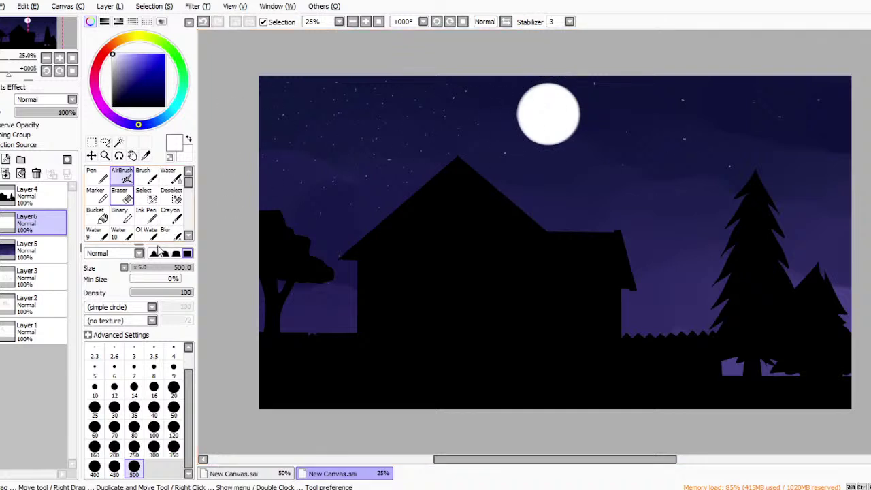
{"action": "left_click", "coordinate": [173, 467]}
{"action": "scroll", "coordinate": [174, 467], "scroll_direction": "down", "scroll_amount": 1}
{"action": "left_click", "coordinate": [154, 466]}
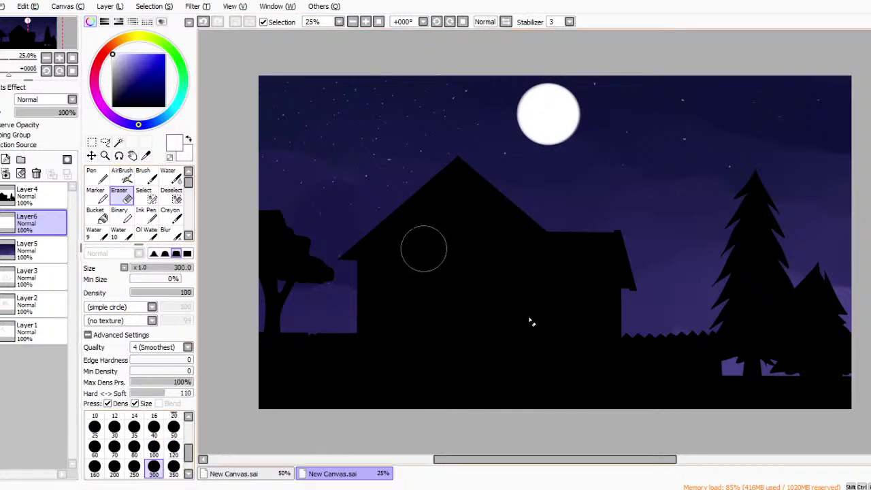
{"action": "left_click_drag", "start_coordinate": [557, 105], "coordinate": [552, 108]}
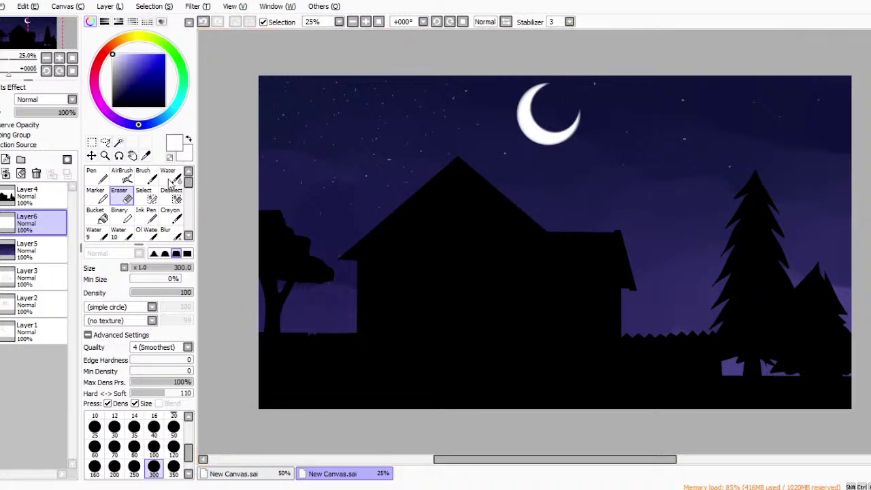
{"action": "left_click", "coordinate": [95, 175]}
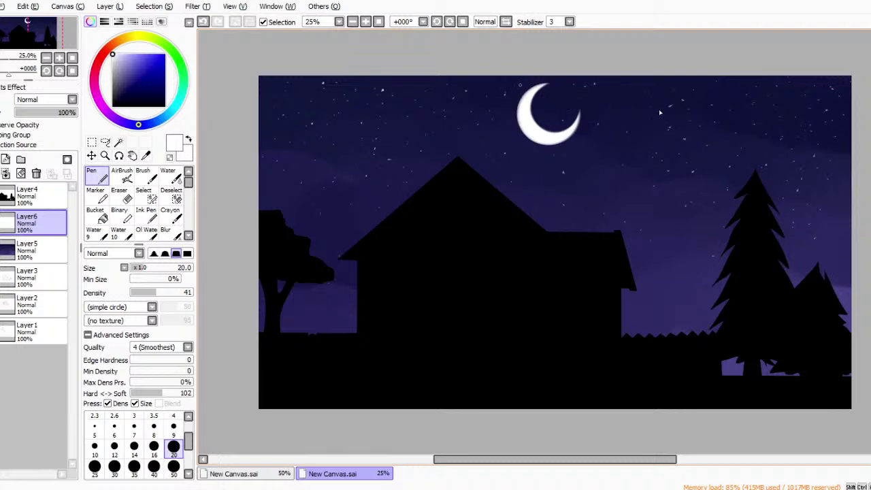
Add a layer above the stars and try a pale lavender cloud with the Brush at size 120.
{"action": "left_click", "coordinate": [6, 159]}
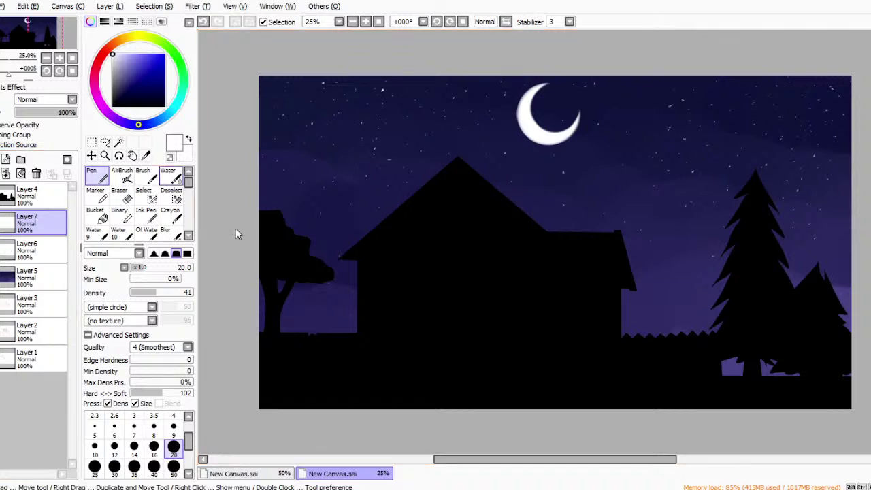
{"action": "left_click", "coordinate": [147, 176]}
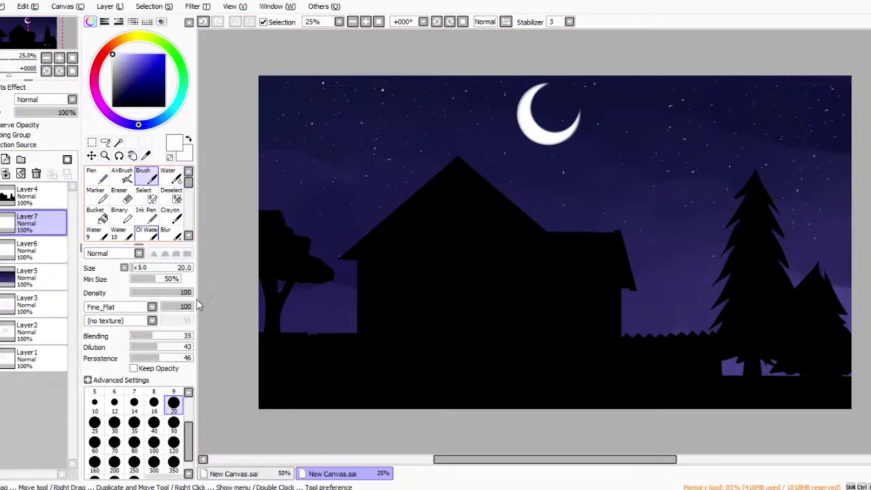
{"action": "left_click", "coordinate": [173, 442]}
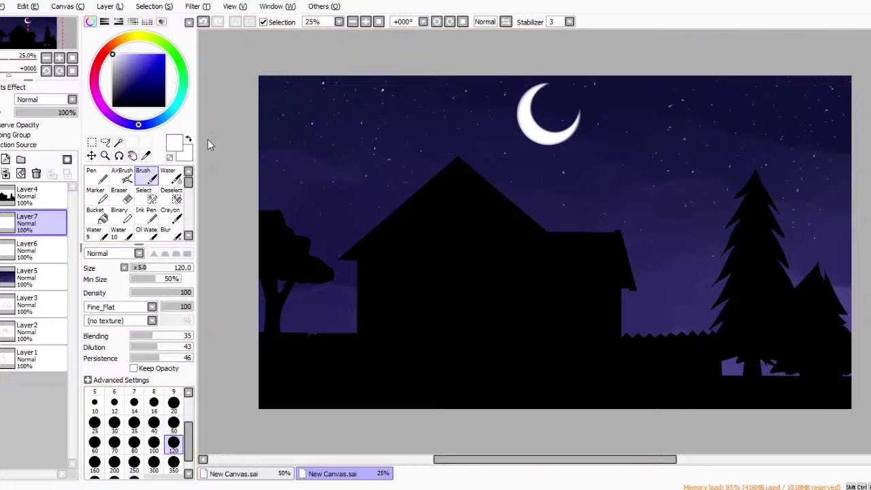
{"action": "left_click_drag", "start_coordinate": [120, 59], "coordinate": [117, 55]}
{"action": "left_click_drag", "start_coordinate": [330, 151], "coordinate": [337, 163]}
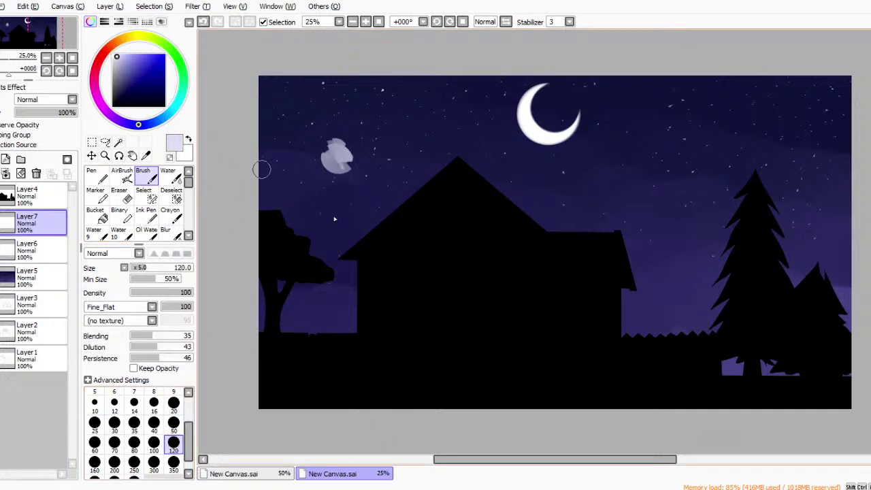
{"action": "key", "text": "ctrl+z"}
{"action": "key", "text": "ctrl+z"}
Paint pale lavender clouds beside the crescent moon and left of the roof with the Water brush at size 100.
{"action": "left_click", "coordinate": [170, 175]}
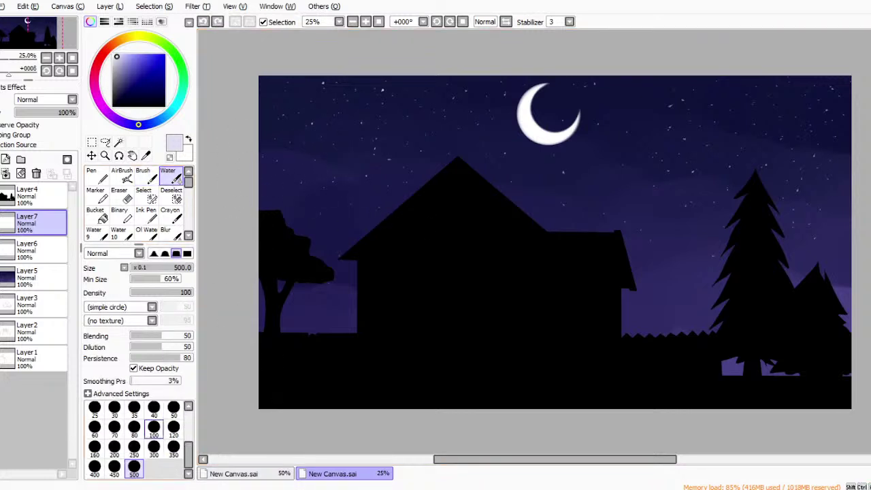
{"action": "left_click", "coordinate": [153, 426]}
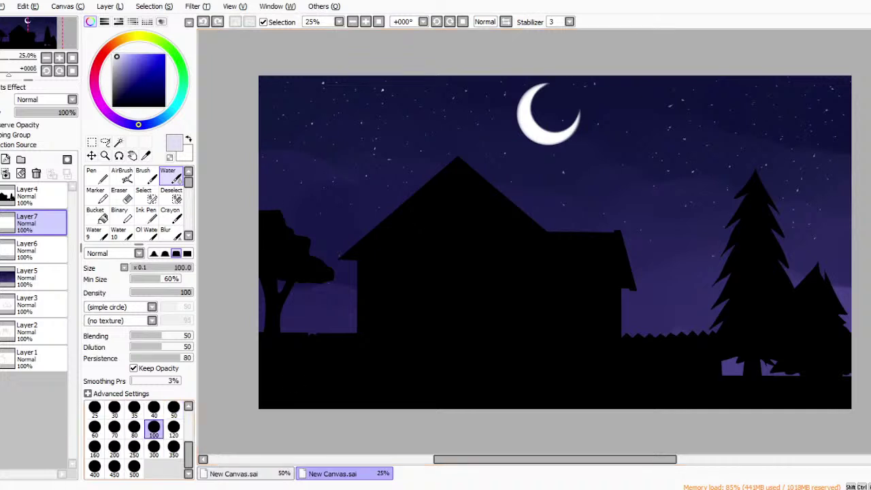
{"action": "mouse_move", "coordinate": [354, 151]}
{"action": "left_mouse_down"}
{"action": "mouse_move", "coordinate": [283, 167]}
{"action": "mouse_move", "coordinate": [347, 169]}
{"action": "mouse_move", "coordinate": [359, 157]}
{"action": "mouse_move", "coordinate": [400, 172]}
{"action": "mouse_move", "coordinate": [352, 166]}
{"action": "mouse_move", "coordinate": [386, 159]}
{"action": "mouse_move", "coordinate": [436, 167]}
{"action": "mouse_move", "coordinate": [382, 165]}
{"action": "mouse_move", "coordinate": [456, 166]}
{"action": "left_mouse_up"}
{"action": "mouse_move", "coordinate": [537, 163]}
{"action": "left_mouse_down"}
{"action": "mouse_move", "coordinate": [574, 147]}
{"action": "mouse_move", "coordinate": [526, 160]}
{"action": "mouse_move", "coordinate": [594, 144]}
{"action": "mouse_move", "coordinate": [572, 155]}
{"action": "mouse_move", "coordinate": [563, 142]}
{"action": "mouse_move", "coordinate": [558, 154]}
{"action": "mouse_move", "coordinate": [590, 144]}
{"action": "mouse_move", "coordinate": [563, 159]}
{"action": "mouse_move", "coordinate": [570, 164]}
{"action": "mouse_move", "coordinate": [602, 158]}
{"action": "mouse_move", "coordinate": [588, 152]}
{"action": "mouse_move", "coordinate": [610, 147]}
{"action": "mouse_move", "coordinate": [625, 114]}
{"action": "mouse_move", "coordinate": [639, 108]}
{"action": "mouse_move", "coordinate": [626, 118]}
{"action": "mouse_move", "coordinate": [648, 128]}
{"action": "mouse_move", "coordinate": [665, 111]}
{"action": "mouse_move", "coordinate": [659, 98]}
{"action": "mouse_move", "coordinate": [657, 118]}
{"action": "mouse_move", "coordinate": [643, 121]}
{"action": "mouse_move", "coordinate": [650, 134]}
{"action": "mouse_move", "coordinate": [622, 132]}
{"action": "mouse_move", "coordinate": [753, 143]}
{"action": "mouse_move", "coordinate": [678, 100]}
{"action": "mouse_move", "coordinate": [677, 118]}
{"action": "mouse_move", "coordinate": [651, 117]}
{"action": "mouse_move", "coordinate": [672, 109]}
{"action": "mouse_move", "coordinate": [684, 127]}
{"action": "mouse_move", "coordinate": [647, 107]}
{"action": "mouse_move", "coordinate": [622, 127]}
{"action": "mouse_move", "coordinate": [643, 108]}
{"action": "mouse_move", "coordinate": [625, 122]}
{"action": "mouse_move", "coordinate": [641, 136]}
{"action": "mouse_move", "coordinate": [694, 116]}
{"action": "mouse_move", "coordinate": [708, 134]}
{"action": "mouse_move", "coordinate": [735, 137]}
{"action": "mouse_move", "coordinate": [687, 103]}
{"action": "mouse_move", "coordinate": [748, 125]}
{"action": "left_mouse_up"}
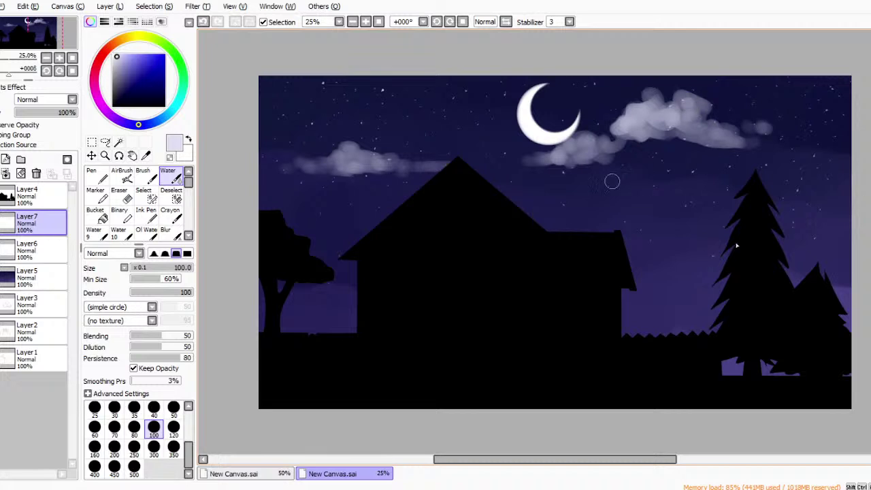
Lower the cloud layer's opacity to 19% and merge the clouds and stars down into the sky layer.
{"action": "left_click", "coordinate": [47, 113]}
{"action": "left_click_drag", "start_coordinate": [43, 113], "coordinate": [27, 113]}
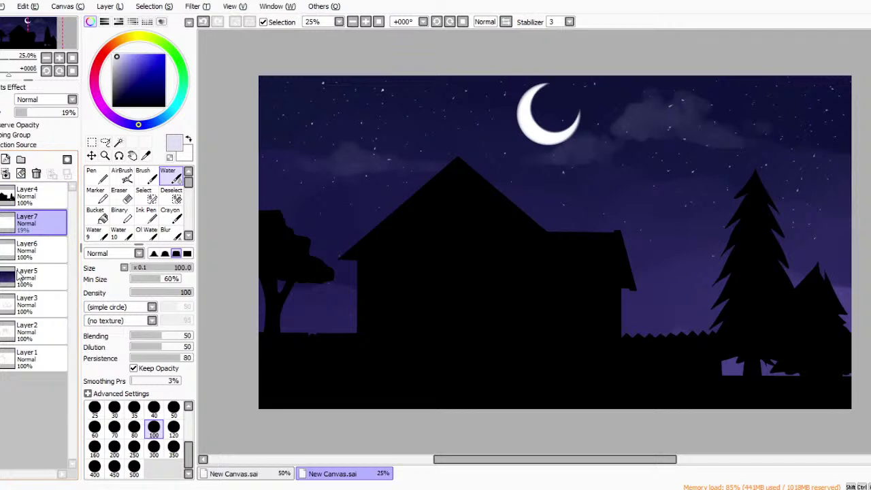
{"action": "left_click", "coordinate": [6, 175]}
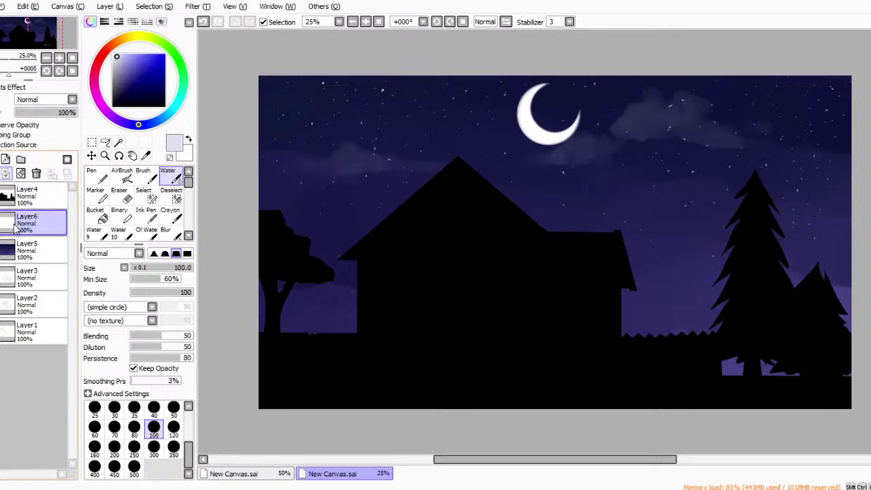
{"action": "left_click", "coordinate": [6, 174]}
Paint lighter swirled highlights on the clouds with the Water brush at size 50, working on the silhouette layer.
{"action": "left_click", "coordinate": [12, 196]}
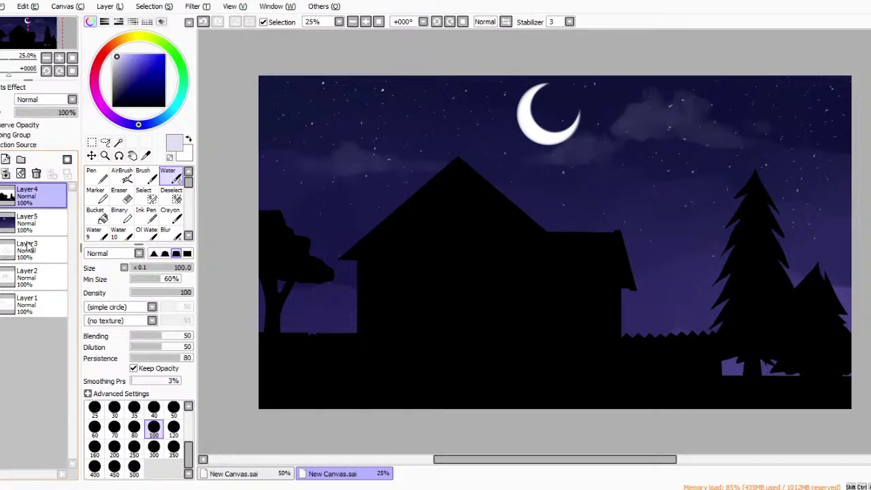
{"action": "mouse_move", "coordinate": [562, 170]}
{"action": "left_mouse_down"}
{"action": "mouse_move", "coordinate": [566, 147]}
{"action": "mouse_move", "coordinate": [551, 158]}
{"action": "left_mouse_up"}
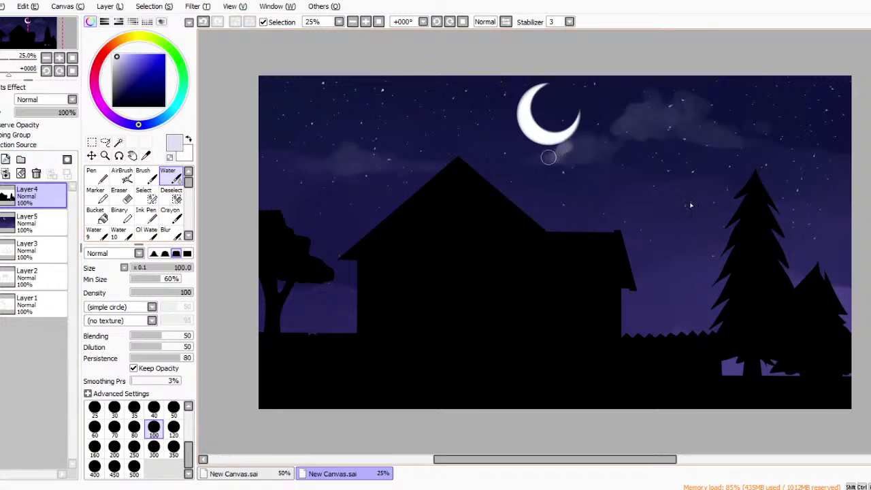
{"action": "left_click", "coordinate": [174, 407]}
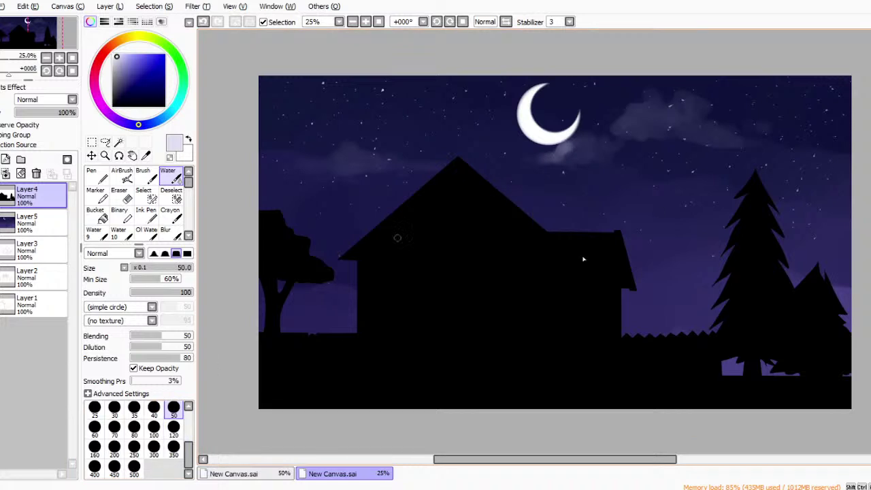
{"action": "mouse_move", "coordinate": [554, 158]}
{"action": "left_mouse_down"}
{"action": "mouse_move", "coordinate": [580, 139]}
{"action": "mouse_move", "coordinate": [576, 152]}
{"action": "mouse_move", "coordinate": [590, 148]}
{"action": "mouse_move", "coordinate": [585, 136]}
{"action": "mouse_move", "coordinate": [607, 143]}
{"action": "mouse_move", "coordinate": [629, 107]}
{"action": "mouse_move", "coordinate": [632, 124]}
{"action": "mouse_move", "coordinate": [657, 122]}
{"action": "left_mouse_up"}
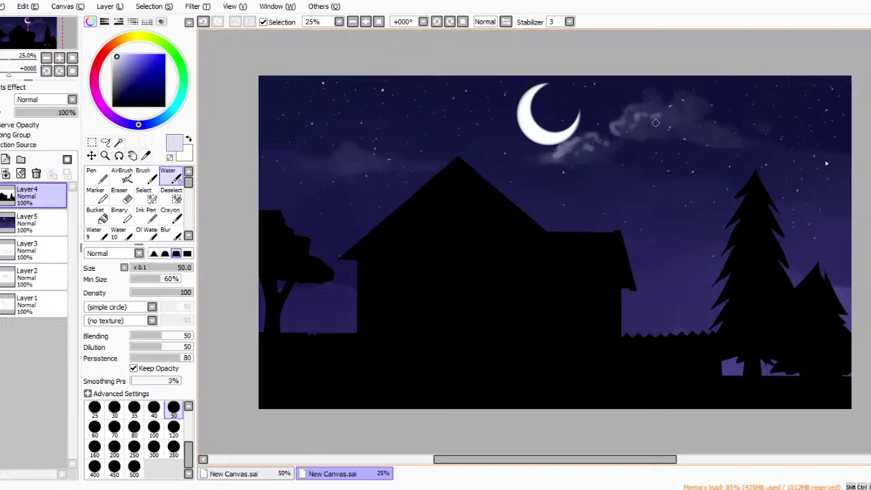
{"action": "mouse_move", "coordinate": [644, 94]}
{"action": "left_mouse_down"}
{"action": "mouse_move", "coordinate": [690, 99]}
{"action": "mouse_move", "coordinate": [635, 103]}
{"action": "mouse_move", "coordinate": [623, 116]}
{"action": "mouse_move", "coordinate": [647, 104]}
{"action": "mouse_move", "coordinate": [653, 116]}
{"action": "mouse_move", "coordinate": [657, 110]}
{"action": "mouse_move", "coordinate": [633, 134]}
{"action": "left_mouse_up"}
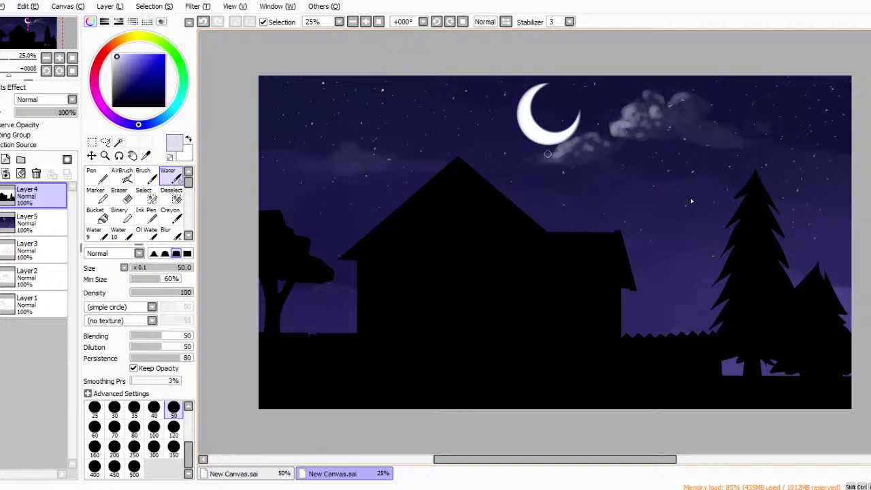
{"action": "mouse_move", "coordinate": [377, 147]}
{"action": "left_mouse_down"}
{"action": "mouse_move", "coordinate": [361, 152]}
{"action": "mouse_move", "coordinate": [418, 168]}
{"action": "mouse_move", "coordinate": [387, 169]}
{"action": "mouse_move", "coordinate": [437, 165]}
{"action": "left_mouse_up"}
{"action": "key", "text": "ctrl+z"}
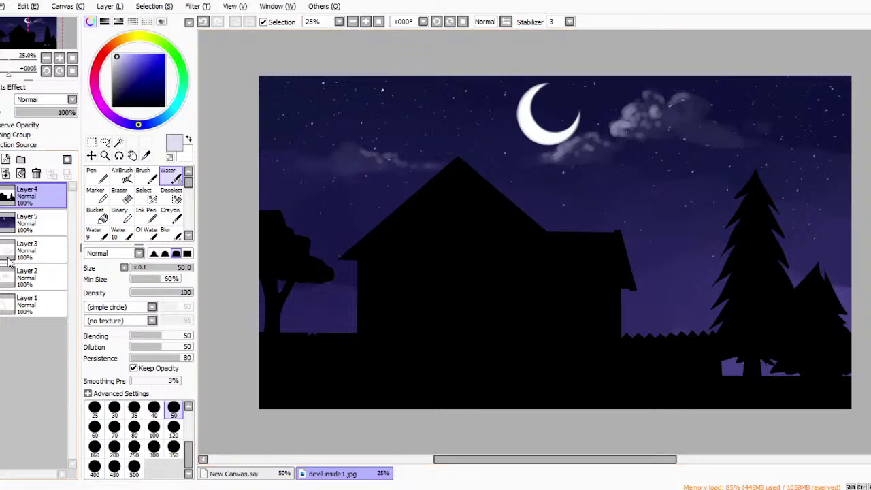
Isolate the rough sketch of the lying figure by hiding the other layers, and add a new layer on top.
{"action": "left_click", "coordinate": [1, 196]}
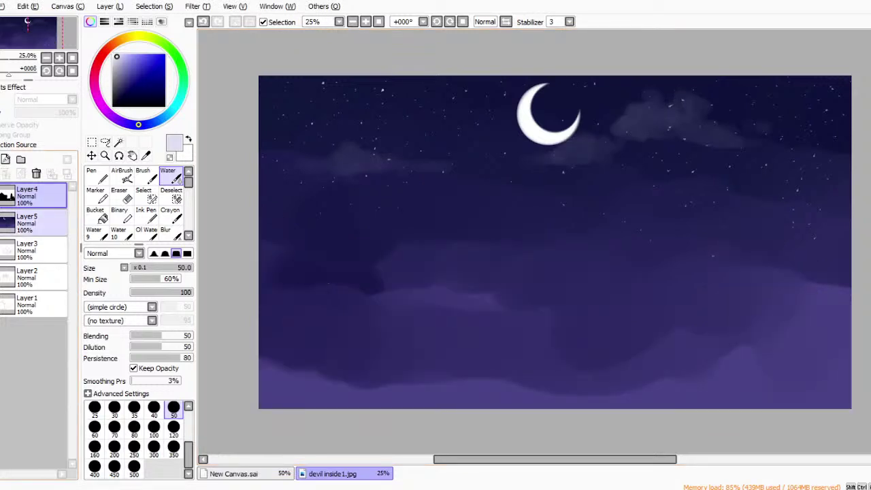
{"action": "left_click", "coordinate": [2, 223]}
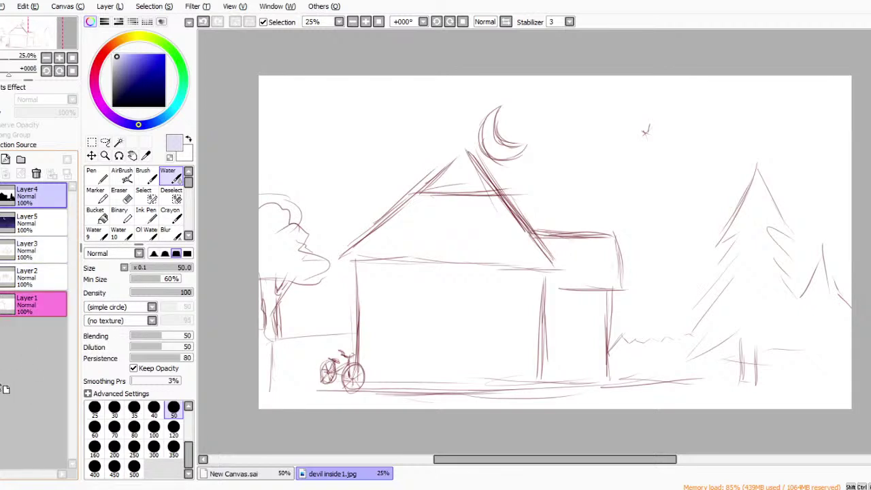
{"action": "left_click", "coordinate": [1, 305]}
{"action": "left_click", "coordinate": [2, 278]}
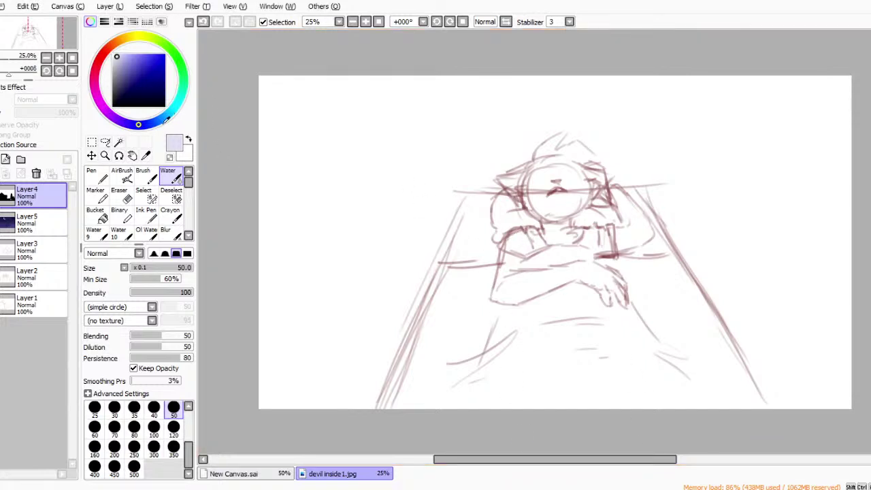
{"action": "left_click", "coordinate": [6, 160]}
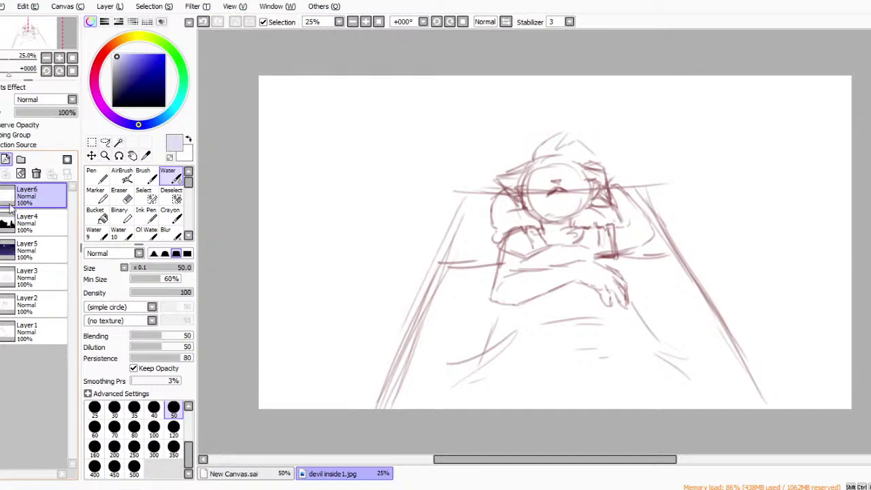
{"action": "left_click", "coordinate": [104, 155]}
{"action": "left_click", "coordinate": [700, 194]}
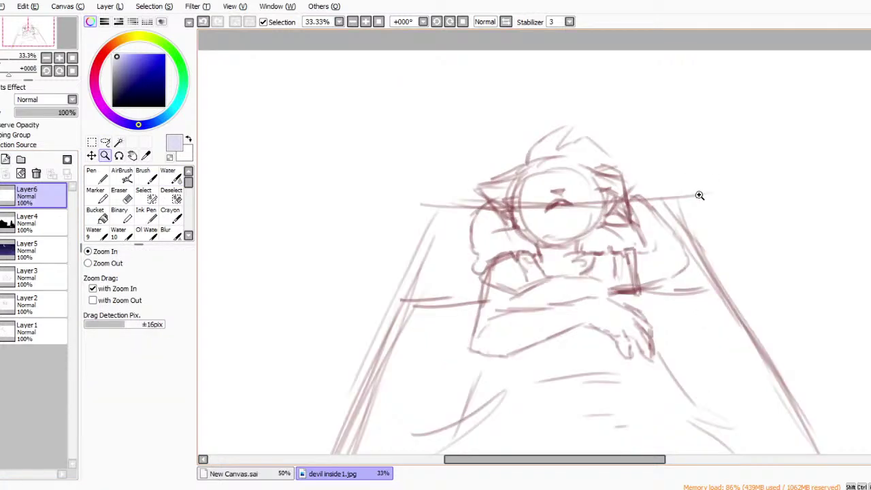
{"action": "left_click", "coordinate": [711, 194]}
{"action": "left_click", "coordinate": [716, 193]}
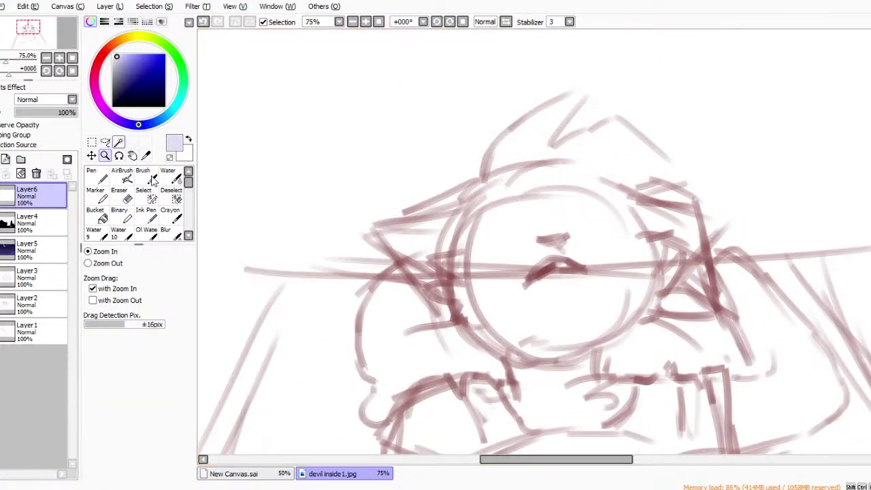
{"action": "left_click", "coordinate": [353, 22]}
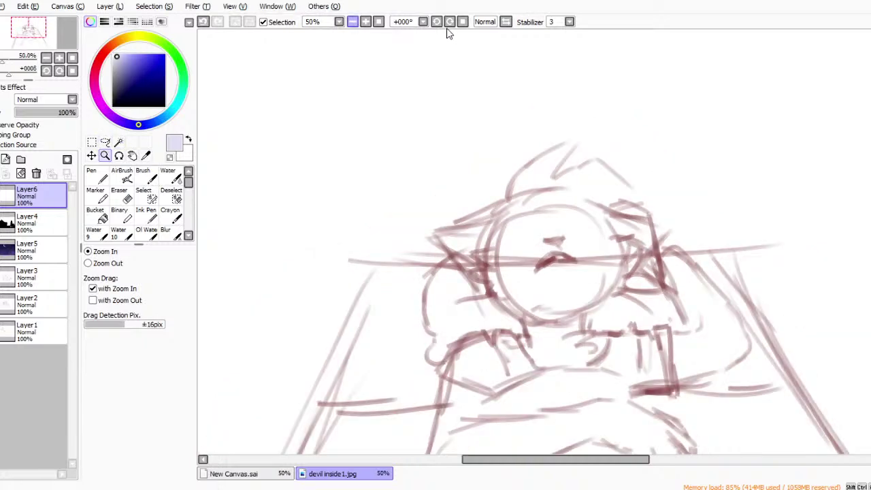
{"action": "left_click", "coordinate": [353, 22]}
{"action": "left_click", "coordinate": [352, 21]}
{"action": "key", "text": "ctrl+minus"}
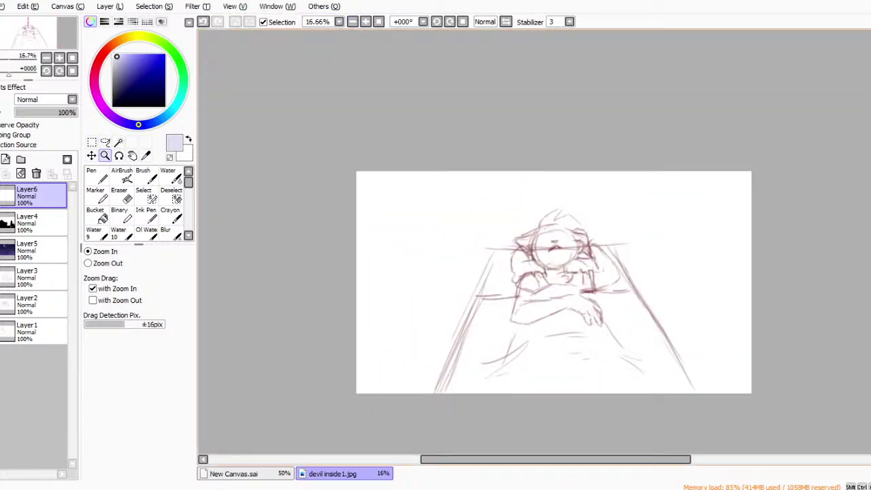
{"action": "scroll", "coordinate": [553, 269], "scroll_direction": "down", "scroll_amount": 2}
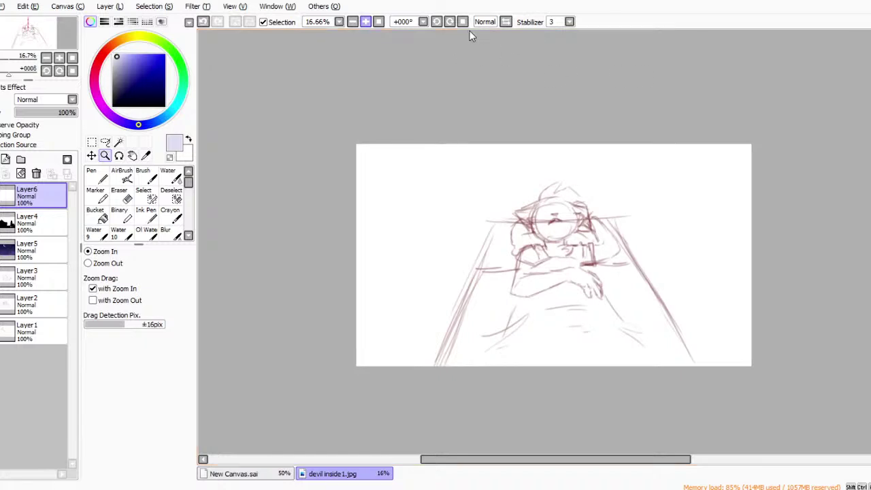
Set up the Pen at size 20 with a muted grey-lavender colour for painting the mattress on the new layer.
{"action": "key", "text": "ctrl+plus"}
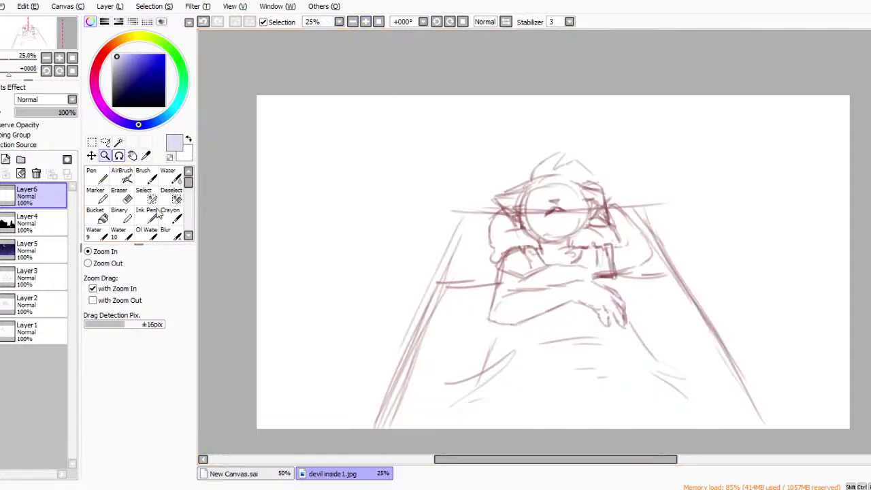
{"action": "left_click", "coordinate": [123, 176]}
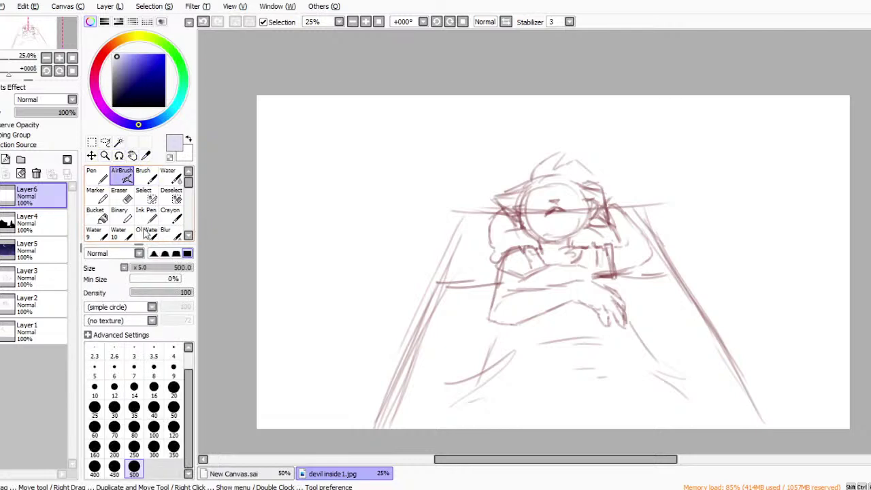
{"action": "key", "text": "n"}
{"action": "left_click", "coordinate": [116, 65]}
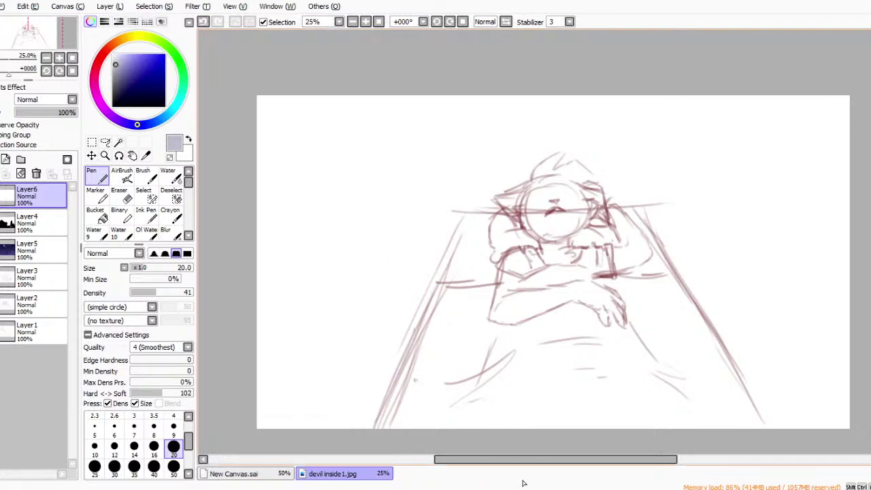
{"action": "key", "text": "ctrl+z"}
{"action": "left_click_drag", "start_coordinate": [184, 293], "coordinate": [193, 293]}
{"action": "left_click_drag", "start_coordinate": [403, 364], "coordinate": [421, 322]}
{"action": "left_click_drag", "start_coordinate": [434, 284], "coordinate": [458, 222]}
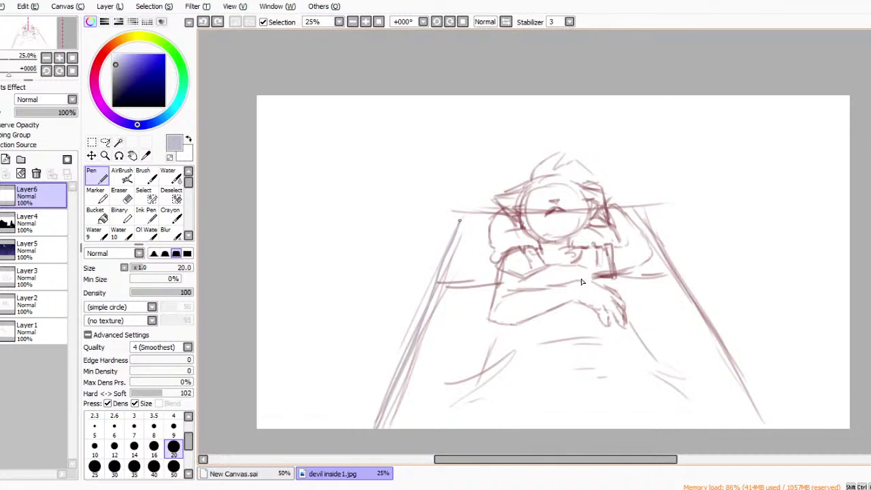
{"action": "key", "text": "ctrl+z"}
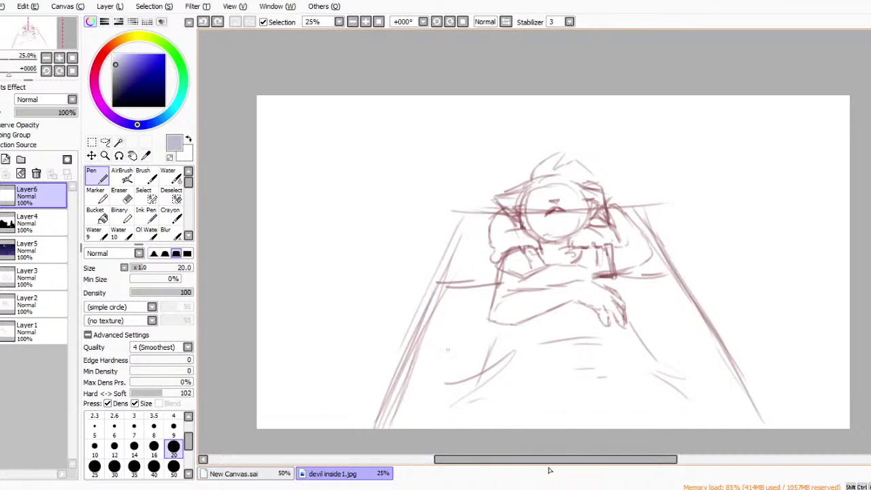
Outline the mattress along the sketched bed edges with the Pen and bucket-fill the shape in grey-lavender.
{"action": "mouse_move", "coordinate": [385, 414]}
{"action": "left_mouse_down"}
{"action": "mouse_move", "coordinate": [464, 223]}
{"action": "mouse_move", "coordinate": [537, 208]}
{"action": "mouse_move", "coordinate": [613, 206]}
{"action": "mouse_move", "coordinate": [639, 225]}
{"action": "mouse_move", "coordinate": [676, 275]}
{"action": "left_mouse_up"}
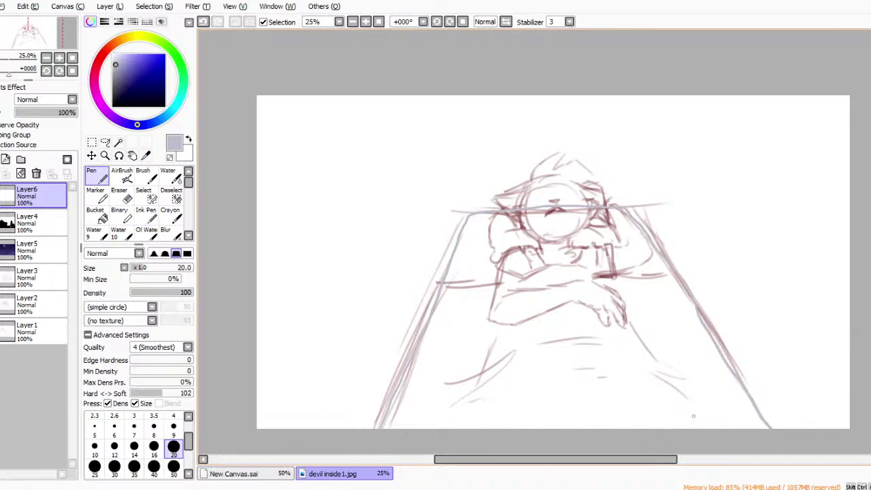
{"action": "left_click", "coordinate": [97, 215]}
{"action": "left_click", "coordinate": [667, 408]}
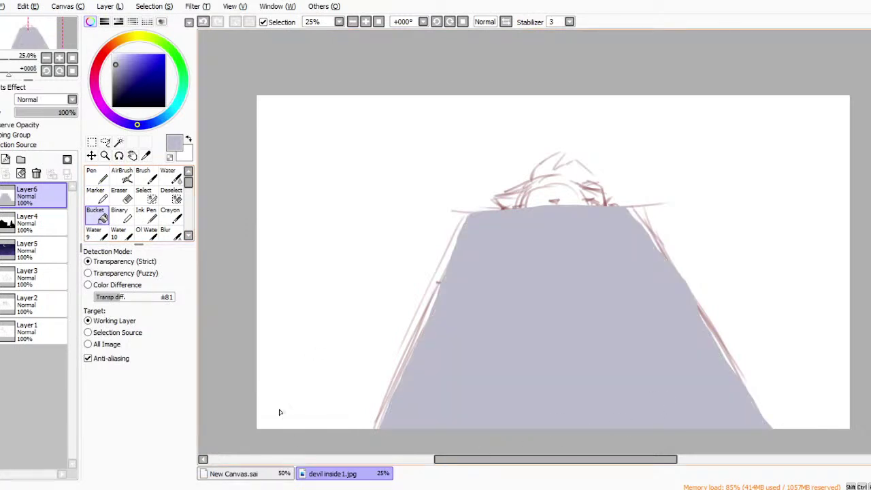
Straighten the mattress shape's far edge and its right side with the Eraser at size 50.
{"action": "left_click", "coordinate": [121, 194]}
{"action": "left_click", "coordinate": [173, 427]}
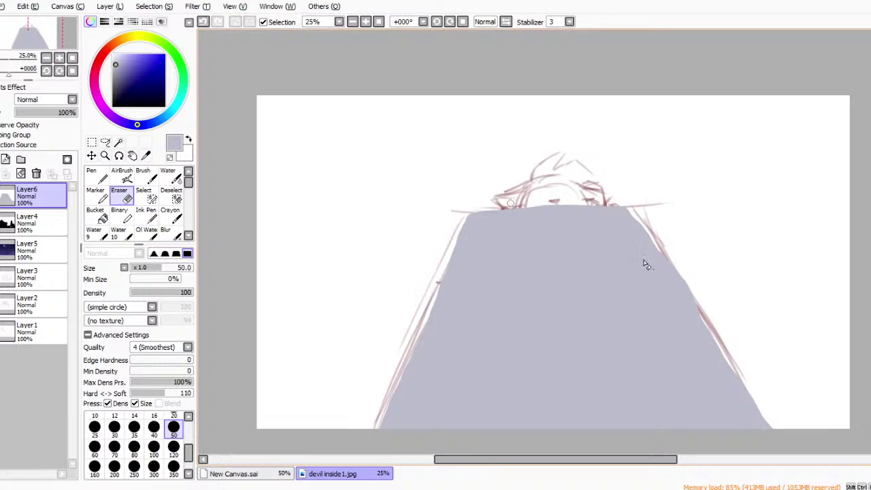
{"action": "left_click_drag", "start_coordinate": [502, 203], "coordinate": [629, 201]}
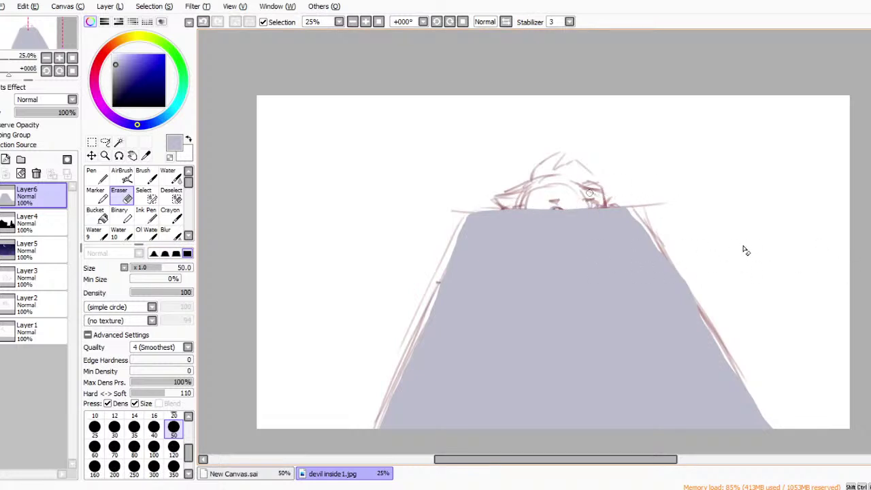
{"action": "left_click_drag", "start_coordinate": [647, 232], "coordinate": [738, 379]}
{"action": "left_click_drag", "start_coordinate": [716, 337], "coordinate": [763, 420]}
{"action": "left_click_drag", "start_coordinate": [726, 352], "coordinate": [772, 443]}
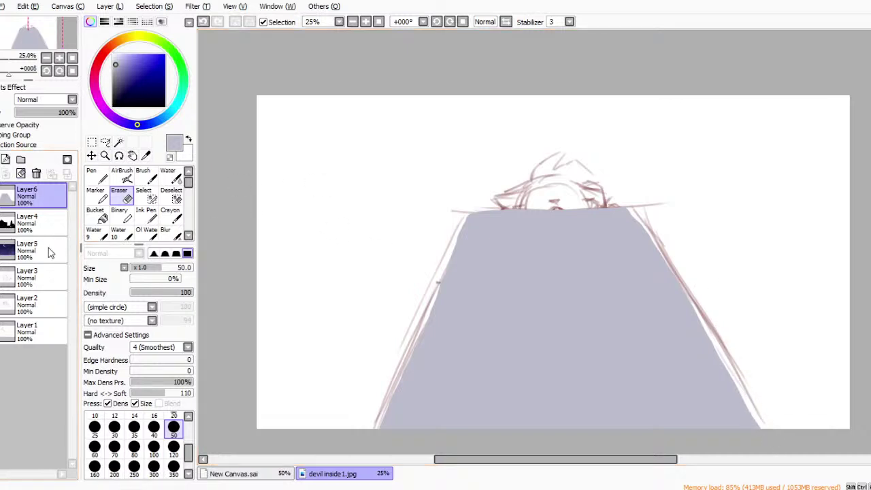
Paint pale grey horizontal strokes across the upper half of the mattress with the Brush at size 120.
{"action": "left_click", "coordinate": [144, 177]}
{"action": "left_click_drag", "start_coordinate": [118, 77], "coordinate": [113, 56]}
{"action": "mouse_move", "coordinate": [498, 232]}
{"action": "left_mouse_down"}
{"action": "mouse_move", "coordinate": [545, 243]}
{"action": "mouse_move", "coordinate": [488, 239]}
{"action": "mouse_move", "coordinate": [632, 224]}
{"action": "mouse_move", "coordinate": [469, 238]}
{"action": "mouse_move", "coordinate": [477, 256]}
{"action": "mouse_move", "coordinate": [578, 263]}
{"action": "mouse_move", "coordinate": [660, 283]}
{"action": "mouse_move", "coordinate": [684, 307]}
{"action": "mouse_move", "coordinate": [657, 325]}
{"action": "left_mouse_up"}
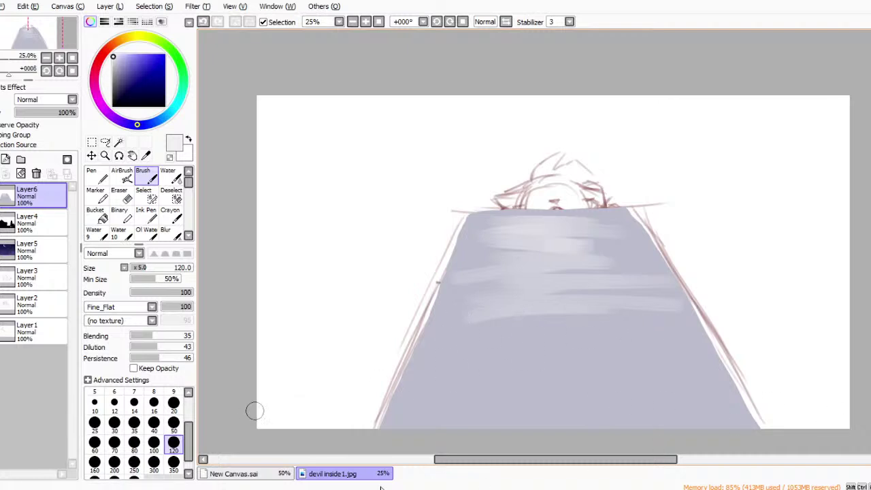
Add a new empty layer above the mattress layer and make the mattress layer active again.
{"action": "left_click", "coordinate": [20, 159]}
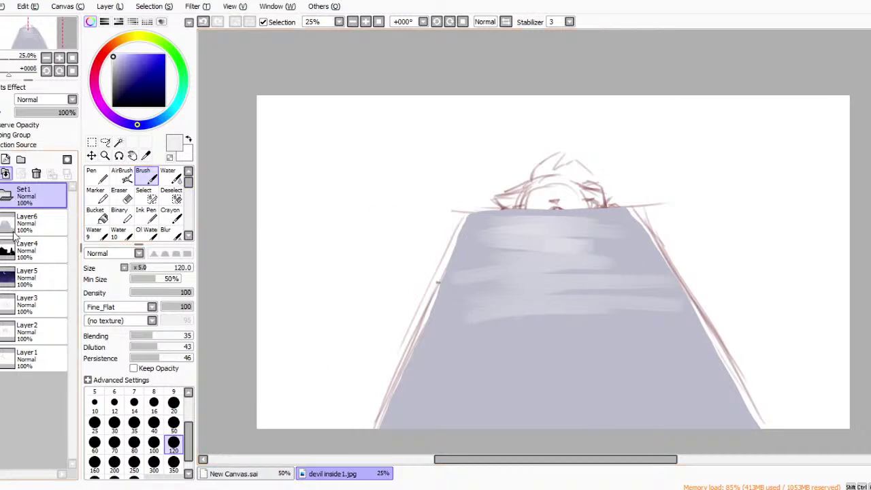
{"action": "left_click", "coordinate": [36, 174]}
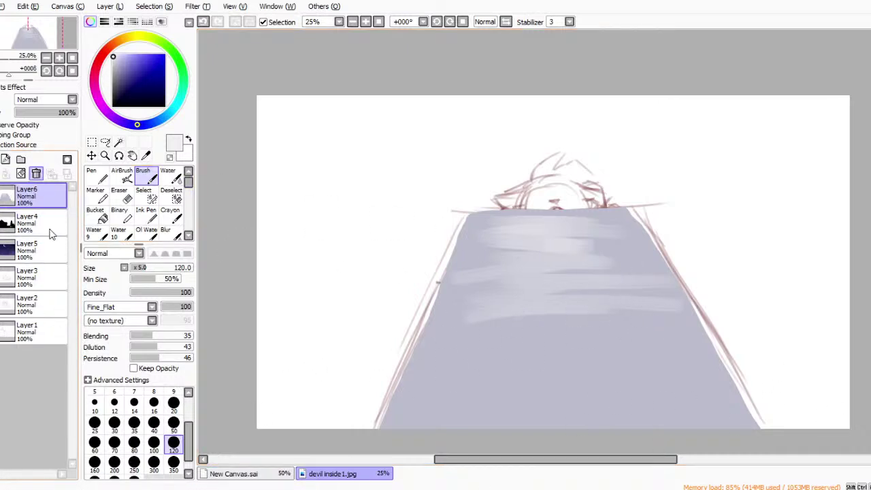
{"action": "left_click", "coordinate": [6, 159]}
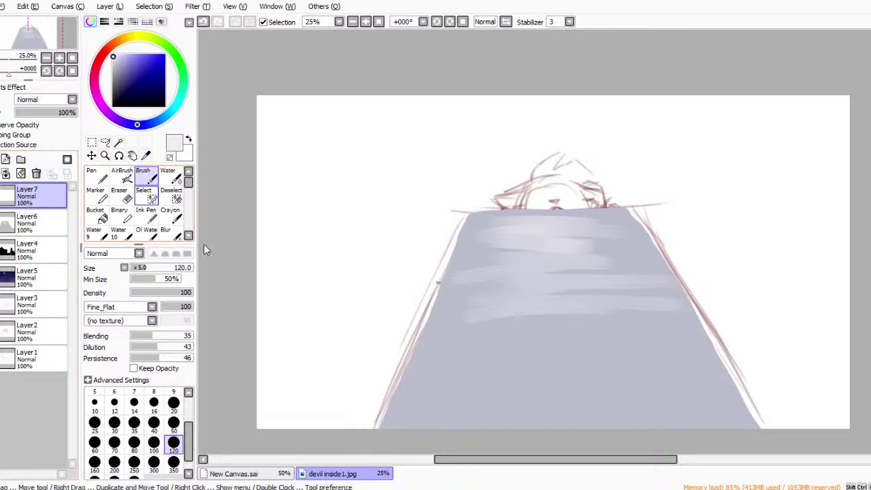
{"action": "left_click", "coordinate": [54, 224]}
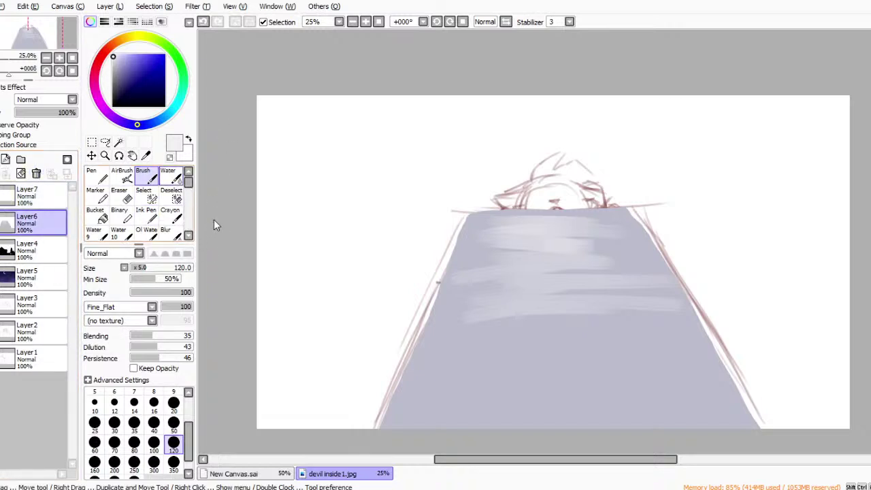
Paint dark grey-purple shading strokes down the middle of the mattress where the figure lies.
{"action": "left_click", "coordinate": [171, 176]}
{"action": "left_click", "coordinate": [119, 83]}
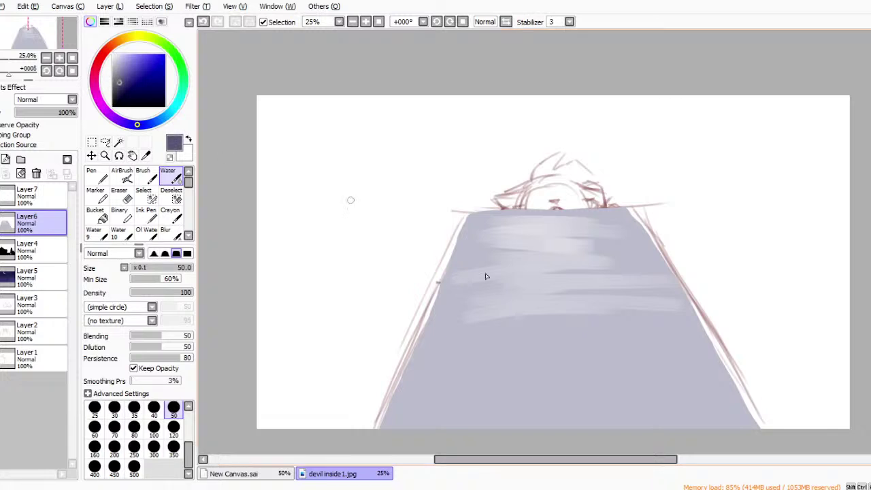
{"action": "left_click", "coordinate": [173, 447]}
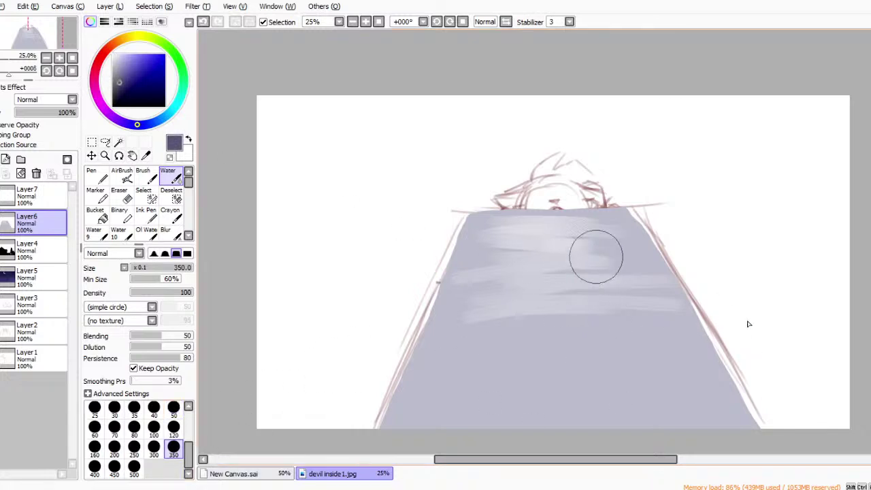
{"action": "mouse_move", "coordinate": [533, 241]}
{"action": "left_mouse_down"}
{"action": "mouse_move", "coordinate": [554, 236]}
{"action": "mouse_move", "coordinate": [558, 250]}
{"action": "mouse_move", "coordinate": [532, 258]}
{"action": "mouse_move", "coordinate": [571, 259]}
{"action": "mouse_move", "coordinate": [537, 247]}
{"action": "mouse_move", "coordinate": [506, 251]}
{"action": "mouse_move", "coordinate": [516, 239]}
{"action": "mouse_move", "coordinate": [582, 234]}
{"action": "mouse_move", "coordinate": [604, 250]}
{"action": "mouse_move", "coordinate": [561, 253]}
{"action": "mouse_move", "coordinate": [529, 241]}
{"action": "mouse_move", "coordinate": [564, 234]}
{"action": "mouse_move", "coordinate": [543, 244]}
{"action": "mouse_move", "coordinate": [543, 254]}
{"action": "mouse_move", "coordinate": [550, 234]}
{"action": "mouse_move", "coordinate": [541, 242]}
{"action": "mouse_move", "coordinate": [565, 251]}
{"action": "mouse_move", "coordinate": [485, 243]}
{"action": "mouse_move", "coordinate": [569, 241]}
{"action": "mouse_move", "coordinate": [505, 249]}
{"action": "mouse_move", "coordinate": [568, 268]}
{"action": "mouse_move", "coordinate": [523, 247]}
{"action": "mouse_move", "coordinate": [608, 234]}
{"action": "mouse_move", "coordinate": [524, 227]}
{"action": "mouse_move", "coordinate": [599, 226]}
{"action": "mouse_move", "coordinate": [509, 230]}
{"action": "mouse_move", "coordinate": [598, 235]}
{"action": "mouse_move", "coordinate": [562, 246]}
{"action": "mouse_move", "coordinate": [628, 250]}
{"action": "mouse_move", "coordinate": [547, 236]}
{"action": "mouse_move", "coordinate": [542, 218]}
{"action": "mouse_move", "coordinate": [528, 226]}
{"action": "mouse_move", "coordinate": [586, 246]}
{"action": "mouse_move", "coordinate": [504, 270]}
{"action": "mouse_move", "coordinate": [547, 275]}
{"action": "mouse_move", "coordinate": [502, 289]}
{"action": "mouse_move", "coordinate": [618, 287]}
{"action": "mouse_move", "coordinate": [489, 301]}
{"action": "mouse_move", "coordinate": [578, 303]}
{"action": "mouse_move", "coordinate": [499, 317]}
{"action": "mouse_move", "coordinate": [587, 312]}
{"action": "mouse_move", "coordinate": [512, 322]}
{"action": "mouse_move", "coordinate": [581, 325]}
{"action": "mouse_move", "coordinate": [594, 335]}
{"action": "mouse_move", "coordinate": [502, 346]}
{"action": "mouse_move", "coordinate": [552, 385]}
{"action": "left_mouse_up"}
{"action": "left_click", "coordinate": [144, 175]}
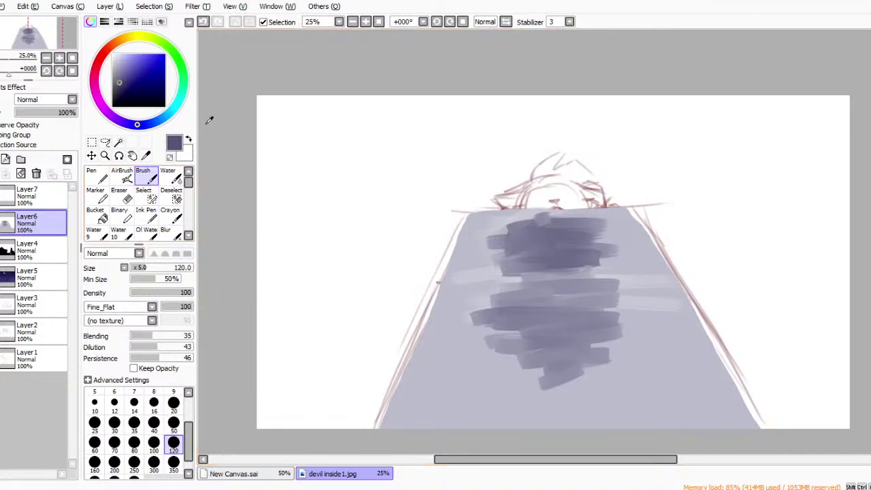
Add another new layer directly above the mattress layer and choose a dark teal-green colour.
{"action": "left_click", "coordinate": [27, 196], "text": "ctrl"}
{"action": "left_click", "coordinate": [3, 221]}
{"action": "left_click", "coordinate": [5, 159]}
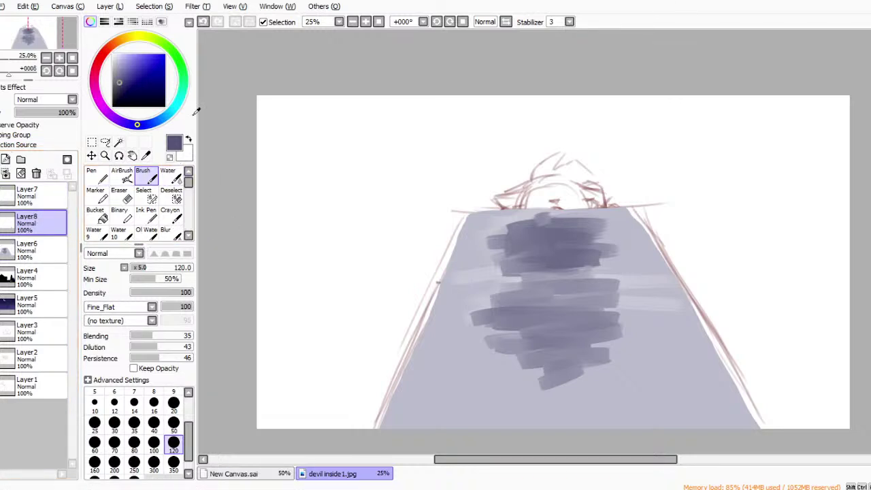
{"action": "mouse_move", "coordinate": [105, 51]}
{"action": "left_mouse_down"}
{"action": "mouse_move", "coordinate": [94, 81]}
{"action": "mouse_move", "coordinate": [134, 36]}
{"action": "mouse_move", "coordinate": [146, 36]}
{"action": "left_mouse_up"}
{"action": "left_click_drag", "start_coordinate": [191, 53], "coordinate": [212, 83]}
{"action": "mouse_move", "coordinate": [234, 137]}
{"action": "left_mouse_down"}
{"action": "mouse_move", "coordinate": [235, 145]}
{"action": "mouse_move", "coordinate": [234, 135]}
{"action": "left_mouse_up"}
{"action": "left_click", "coordinate": [134, 87]}
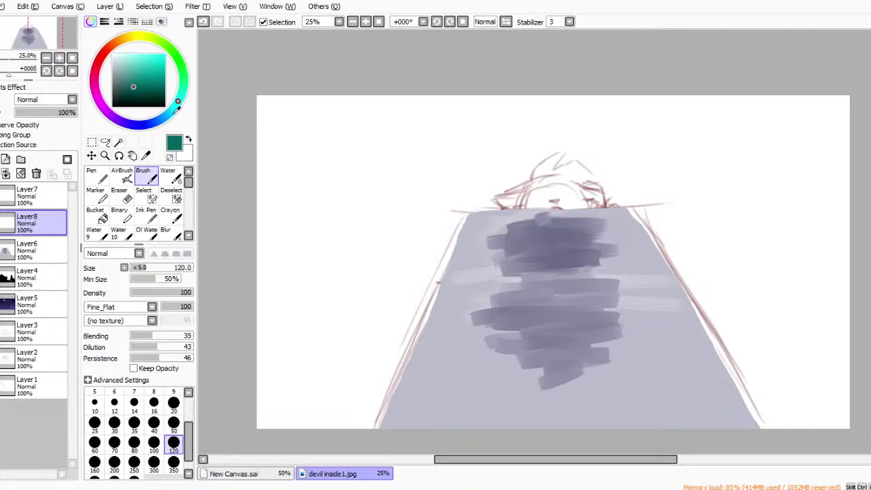
{"action": "mouse_move", "coordinate": [442, 279]}
{"action": "left_mouse_down"}
{"action": "mouse_move", "coordinate": [669, 274]}
{"action": "mouse_move", "coordinate": [509, 262]}
{"action": "mouse_move", "coordinate": [456, 272]}
{"action": "mouse_move", "coordinate": [680, 270]}
{"action": "mouse_move", "coordinate": [437, 265]}
{"action": "mouse_move", "coordinate": [656, 268]}
{"action": "left_mouse_up"}
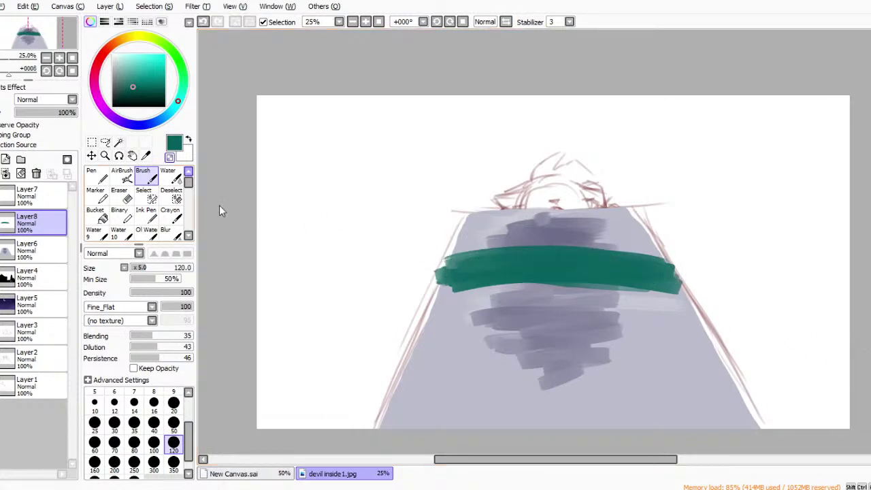
{"action": "key", "text": "n"}
{"action": "key", "text": "ctrl+z"}
{"action": "key", "text": "ctrl+z"}
{"action": "key", "text": "ctrl+z"}
{"action": "key", "text": "ctrl+z"}
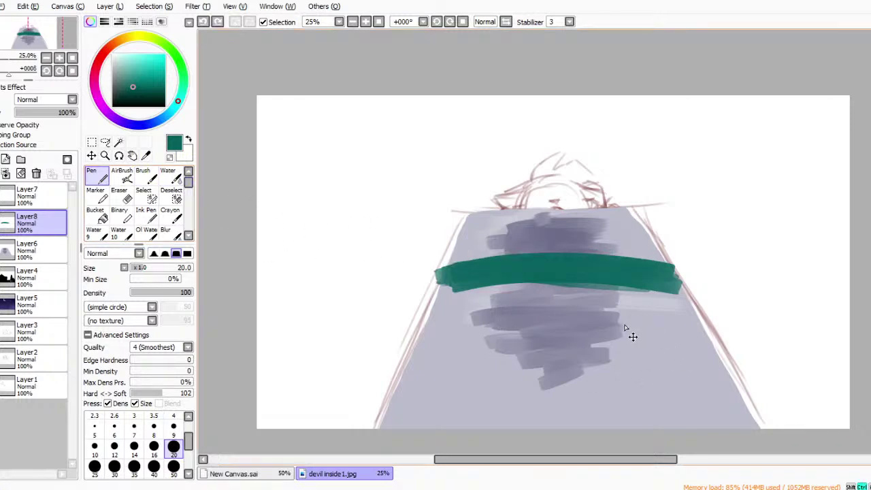
{"action": "key", "text": "ctrl+z"}
{"action": "key", "text": "ctrl+z"}
{"action": "key", "text": "ctrl+z"}
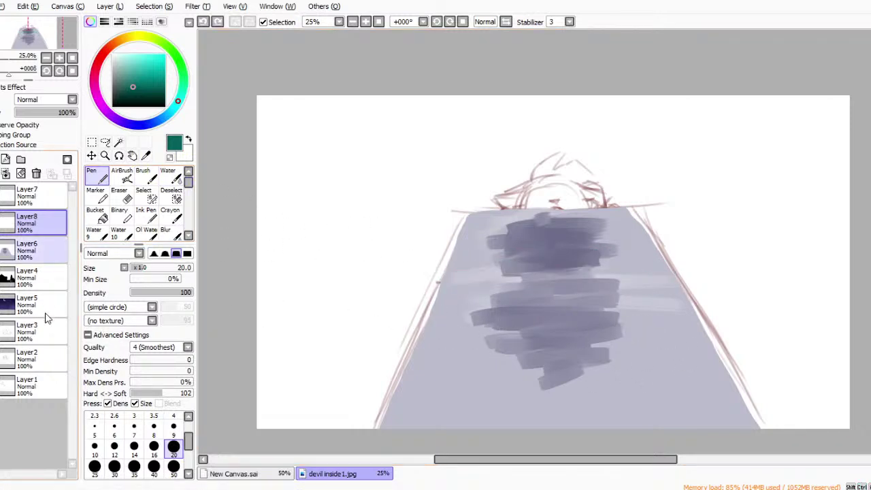
Move the figure sketch layer to the top and draw a bucket-filled dark green blanket on Layer8, outlined with the Pen at size 20.
{"action": "mouse_move", "coordinate": [31, 362]}
{"action": "left_mouse_down"}
{"action": "mouse_move", "coordinate": [36, 379]}
{"action": "mouse_move", "coordinate": [91, 245]}
{"action": "mouse_move", "coordinate": [78, 249]}
{"action": "mouse_move", "coordinate": [34, 189]}
{"action": "left_mouse_up"}
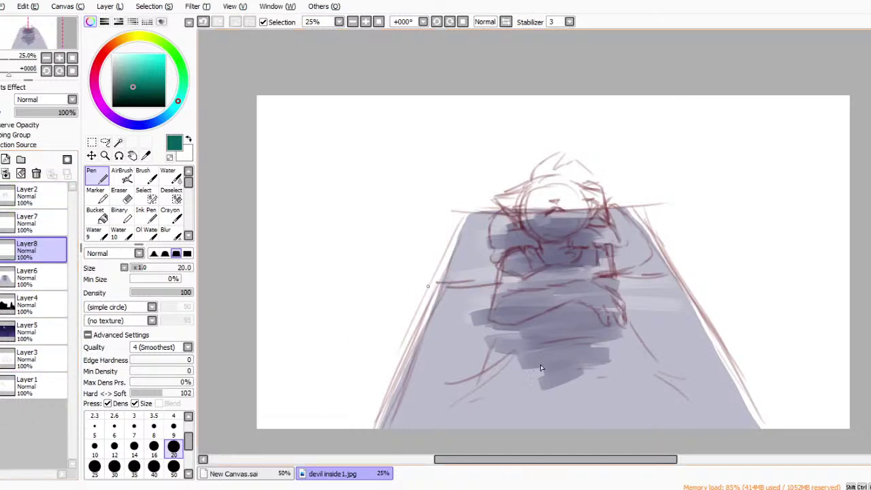
{"action": "mouse_move", "coordinate": [381, 400]}
{"action": "left_mouse_down"}
{"action": "mouse_move", "coordinate": [434, 286]}
{"action": "mouse_move", "coordinate": [513, 283]}
{"action": "mouse_move", "coordinate": [561, 263]}
{"action": "mouse_move", "coordinate": [603, 276]}
{"action": "mouse_move", "coordinate": [668, 277]}
{"action": "left_mouse_up"}
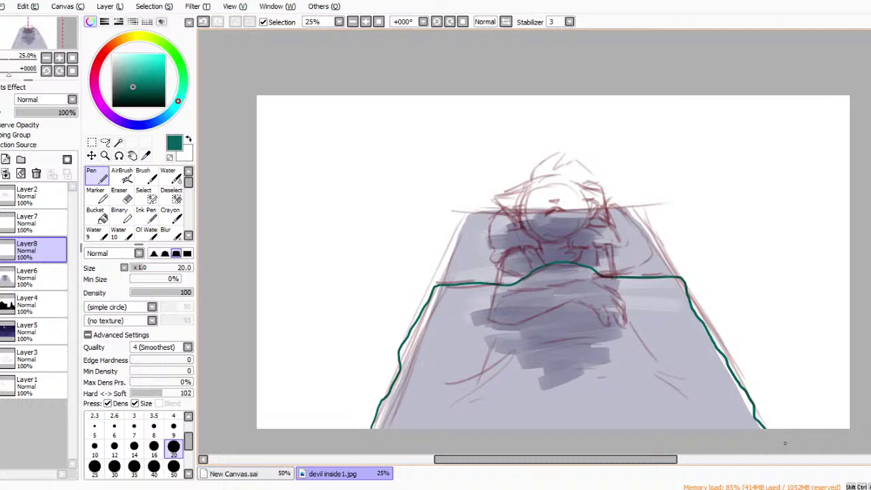
{"action": "left_click", "coordinate": [95, 214]}
{"action": "left_click", "coordinate": [599, 394]}
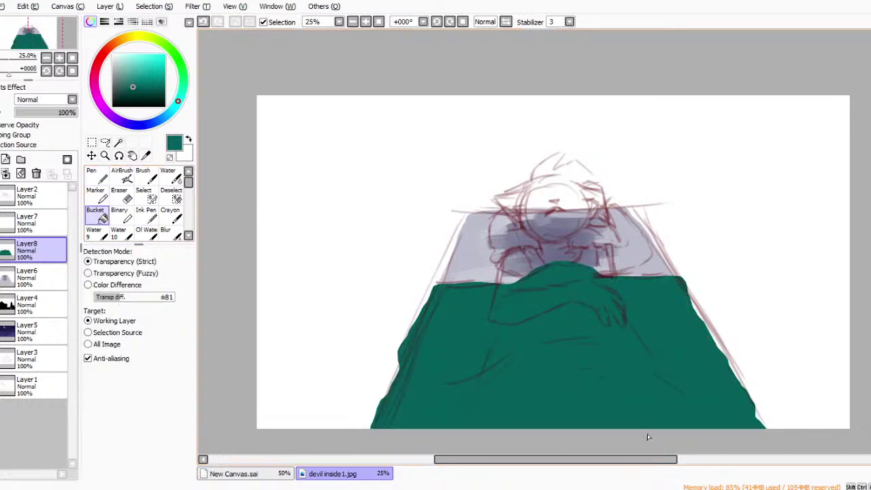
Paint lighter teal highlights on the blanket's top fold and on the wide curved fold below with the Brush at size 120.
{"action": "left_click", "coordinate": [121, 175]}
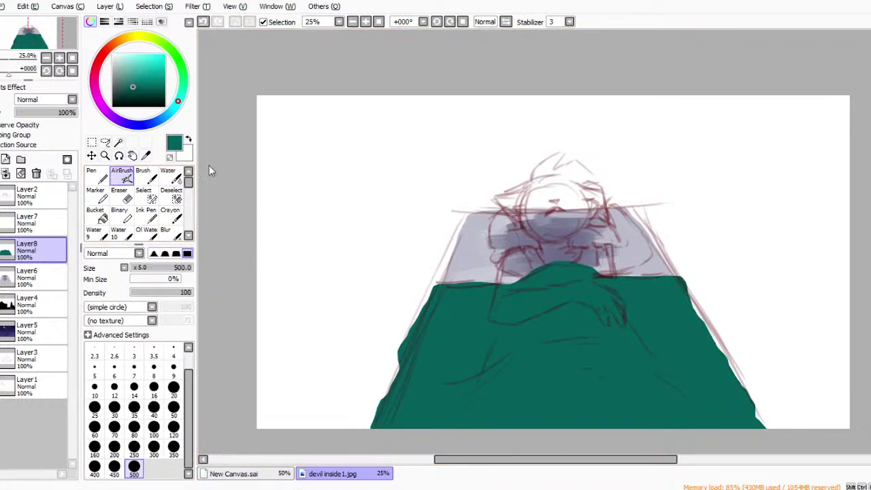
{"action": "left_click", "coordinate": [143, 176]}
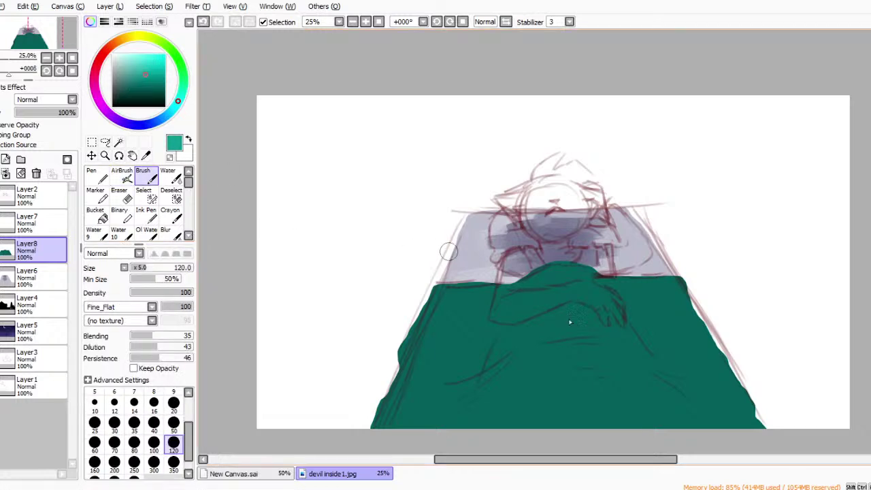
{"action": "left_click_drag", "start_coordinate": [518, 303], "coordinate": [588, 294]}
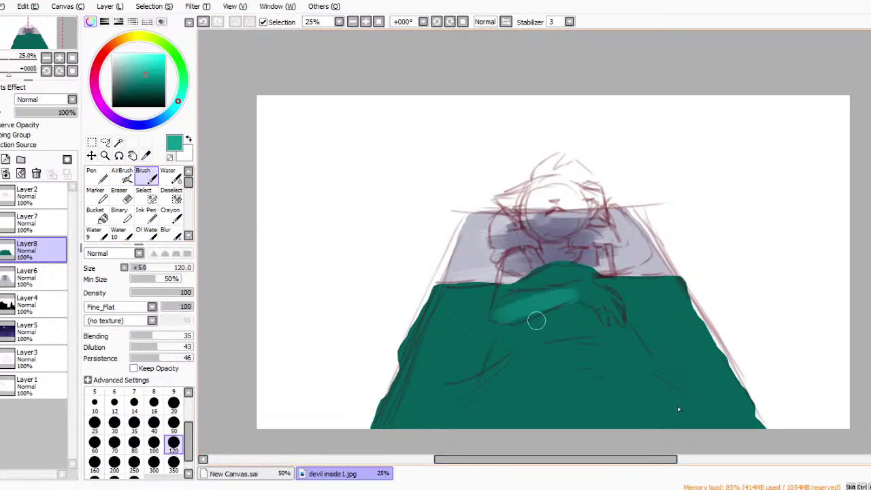
{"action": "key", "text": "ctrl+z"}
{"action": "mouse_move", "coordinate": [516, 288]}
{"action": "left_mouse_down"}
{"action": "mouse_move", "coordinate": [562, 282]}
{"action": "mouse_move", "coordinate": [550, 275]}
{"action": "mouse_move", "coordinate": [588, 287]}
{"action": "left_mouse_up"}
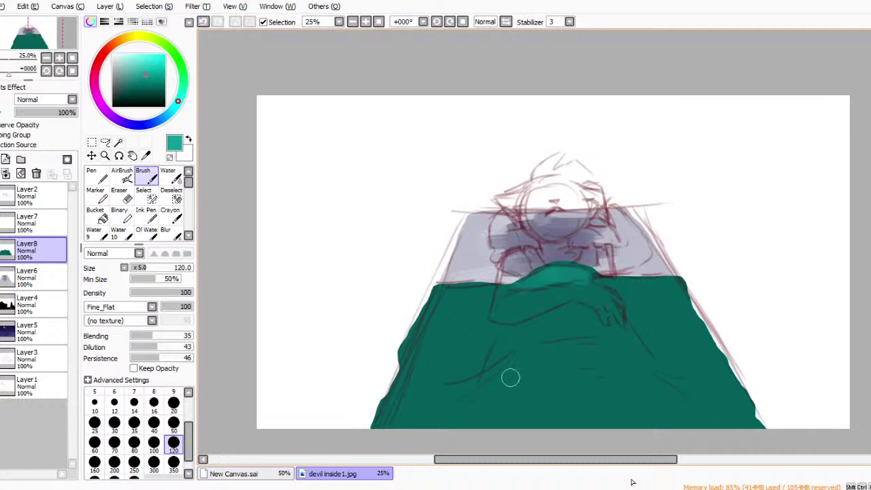
{"action": "mouse_move", "coordinate": [469, 403]}
{"action": "left_mouse_down"}
{"action": "mouse_move", "coordinate": [562, 354]}
{"action": "mouse_move", "coordinate": [515, 378]}
{"action": "mouse_move", "coordinate": [532, 357]}
{"action": "mouse_move", "coordinate": [633, 338]}
{"action": "mouse_move", "coordinate": [556, 351]}
{"action": "mouse_move", "coordinate": [473, 397]}
{"action": "mouse_move", "coordinate": [508, 370]}
{"action": "mouse_move", "coordinate": [518, 365]}
{"action": "mouse_move", "coordinate": [457, 410]}
{"action": "mouse_move", "coordinate": [546, 366]}
{"action": "mouse_move", "coordinate": [633, 350]}
{"action": "mouse_move", "coordinate": [595, 349]}
{"action": "mouse_move", "coordinate": [606, 344]}
{"action": "mouse_move", "coordinate": [663, 371]}
{"action": "mouse_move", "coordinate": [628, 355]}
{"action": "mouse_move", "coordinate": [620, 385]}
{"action": "left_mouse_up"}
{"action": "key", "text": "ctrl+z"}
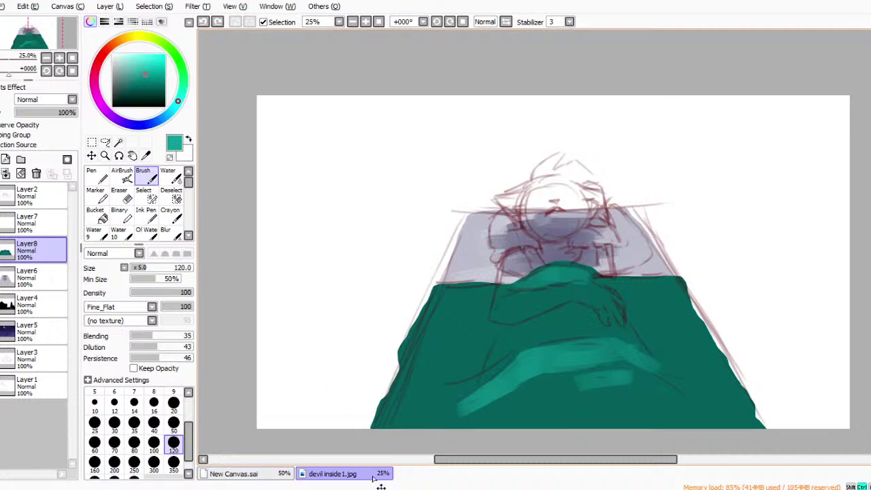
{"action": "key", "text": "ctrl+z"}
Add thinner teal fold highlights below the curved fold and on both sides of the blanket with the Brush at size 50.
{"action": "left_click", "coordinate": [174, 422]}
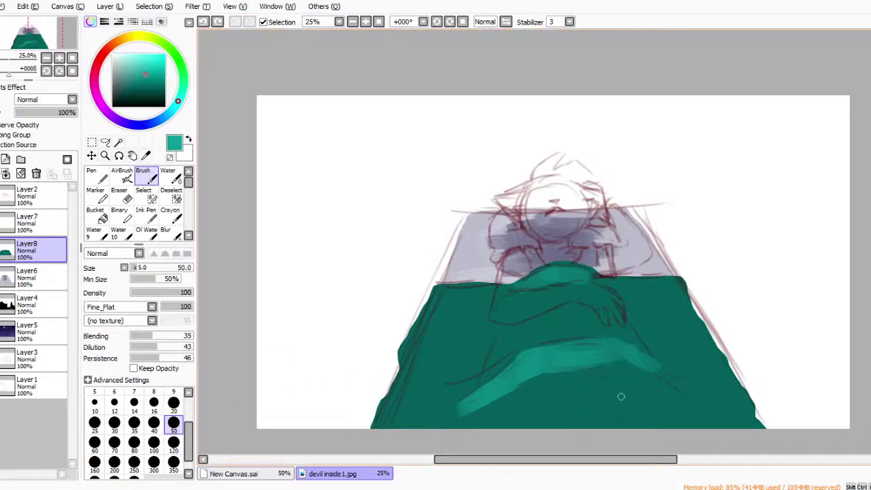
{"action": "mouse_move", "coordinate": [580, 383]}
{"action": "left_mouse_down"}
{"action": "mouse_move", "coordinate": [637, 375]}
{"action": "mouse_move", "coordinate": [555, 382]}
{"action": "mouse_move", "coordinate": [625, 374]}
{"action": "mouse_move", "coordinate": [613, 375]}
{"action": "mouse_move", "coordinate": [677, 390]}
{"action": "left_mouse_up"}
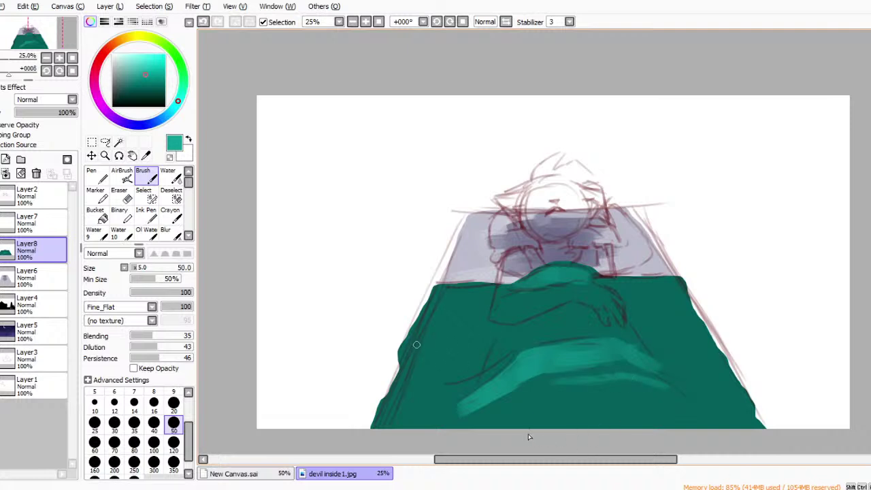
{"action": "mouse_move", "coordinate": [405, 348]}
{"action": "left_mouse_down"}
{"action": "mouse_move", "coordinate": [437, 339]}
{"action": "mouse_move", "coordinate": [423, 338]}
{"action": "mouse_move", "coordinate": [503, 334]}
{"action": "mouse_move", "coordinate": [424, 355]}
{"action": "mouse_move", "coordinate": [486, 346]}
{"action": "mouse_move", "coordinate": [448, 357]}
{"action": "mouse_move", "coordinate": [483, 341]}
{"action": "mouse_move", "coordinate": [473, 342]}
{"action": "mouse_move", "coordinate": [441, 378]}
{"action": "left_mouse_up"}
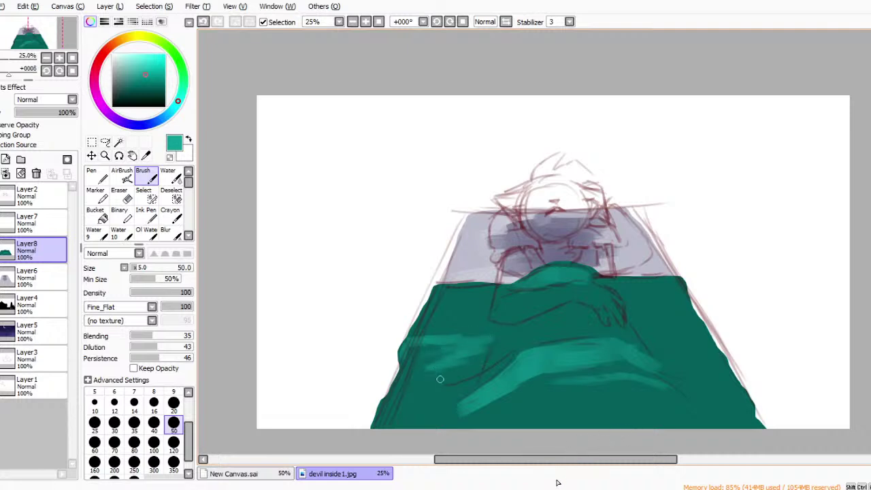
{"action": "left_click_drag", "start_coordinate": [435, 319], "coordinate": [475, 318]}
{"action": "left_click_drag", "start_coordinate": [643, 334], "coordinate": [694, 331]}
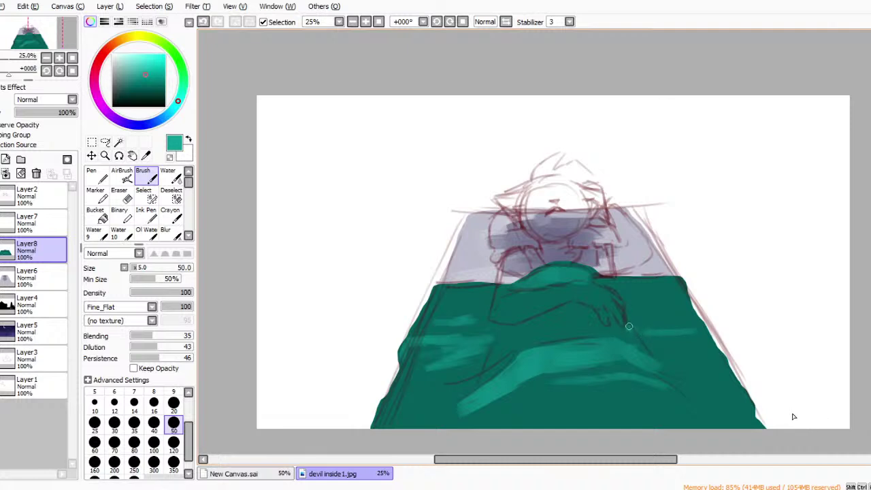
Paint more thin teal fold highlights along the blanket's right side, lower front and upper left edge with the Brush at size 50.
{"action": "left_click_drag", "start_coordinate": [642, 320], "coordinate": [680, 317]}
{"action": "mouse_move", "coordinate": [572, 401]}
{"action": "left_mouse_down"}
{"action": "mouse_move", "coordinate": [623, 399]}
{"action": "mouse_move", "coordinate": [452, 410]}
{"action": "mouse_move", "coordinate": [438, 418]}
{"action": "mouse_move", "coordinate": [471, 418]}
{"action": "mouse_move", "coordinate": [585, 402]}
{"action": "mouse_move", "coordinate": [428, 412]}
{"action": "mouse_move", "coordinate": [586, 396]}
{"action": "mouse_move", "coordinate": [500, 398]}
{"action": "mouse_move", "coordinate": [611, 407]}
{"action": "mouse_move", "coordinate": [572, 399]}
{"action": "mouse_move", "coordinate": [433, 406]}
{"action": "left_mouse_up"}
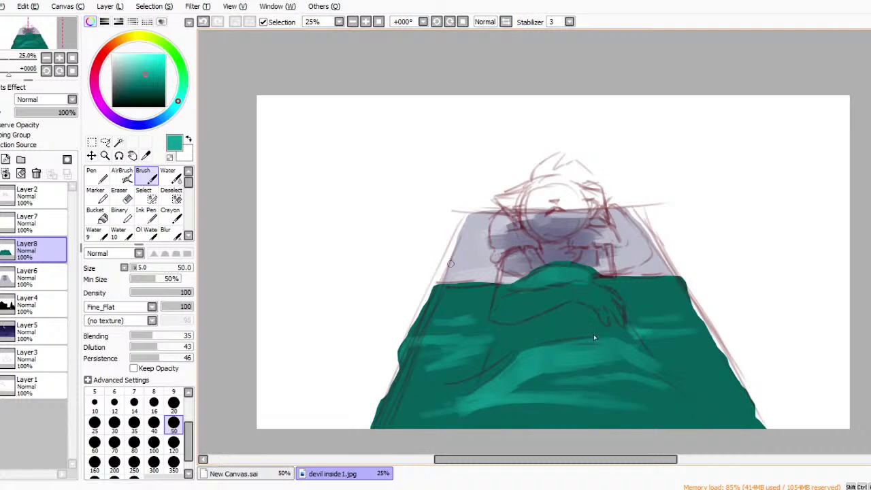
{"action": "left_click_drag", "start_coordinate": [451, 289], "coordinate": [506, 296]}
Paint dark green fold shadows beneath the curved fold and on the blanket's sides with the Brush at size 100, hiding the sketch layer.
{"action": "left_click", "coordinate": [150, 93]}
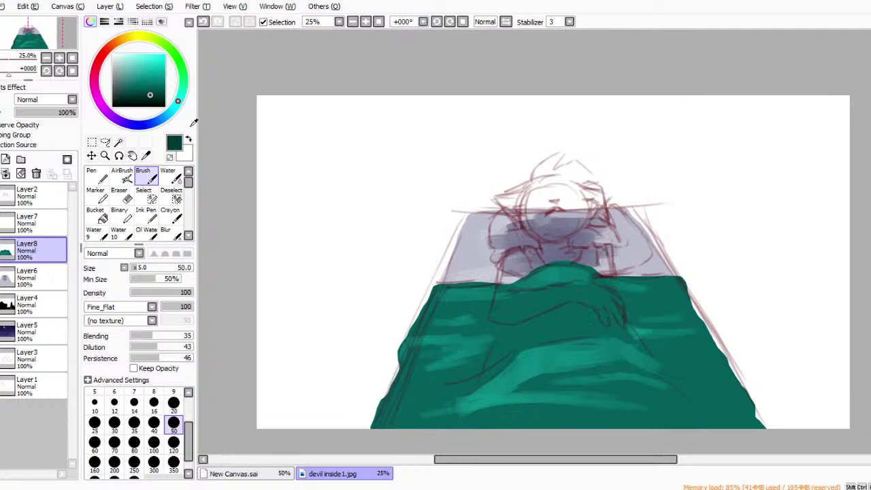
{"action": "left_click", "coordinate": [153, 442]}
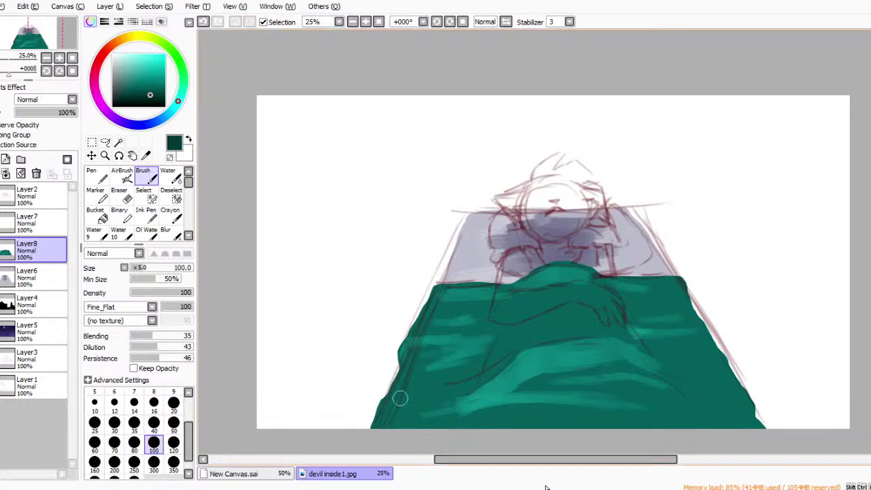
{"action": "mouse_move", "coordinate": [519, 389]}
{"action": "left_mouse_down"}
{"action": "mouse_move", "coordinate": [575, 373]}
{"action": "mouse_move", "coordinate": [552, 377]}
{"action": "mouse_move", "coordinate": [564, 372]}
{"action": "mouse_move", "coordinate": [637, 368]}
{"action": "mouse_move", "coordinate": [550, 373]}
{"action": "mouse_move", "coordinate": [547, 387]}
{"action": "mouse_move", "coordinate": [511, 389]}
{"action": "mouse_move", "coordinate": [565, 370]}
{"action": "mouse_move", "coordinate": [551, 386]}
{"action": "mouse_move", "coordinate": [654, 393]}
{"action": "mouse_move", "coordinate": [680, 367]}
{"action": "mouse_move", "coordinate": [639, 347]}
{"action": "mouse_move", "coordinate": [693, 343]}
{"action": "mouse_move", "coordinate": [630, 343]}
{"action": "mouse_move", "coordinate": [720, 343]}
{"action": "mouse_move", "coordinate": [658, 347]}
{"action": "mouse_move", "coordinate": [702, 364]}
{"action": "mouse_move", "coordinate": [650, 350]}
{"action": "mouse_move", "coordinate": [715, 381]}
{"action": "left_mouse_up"}
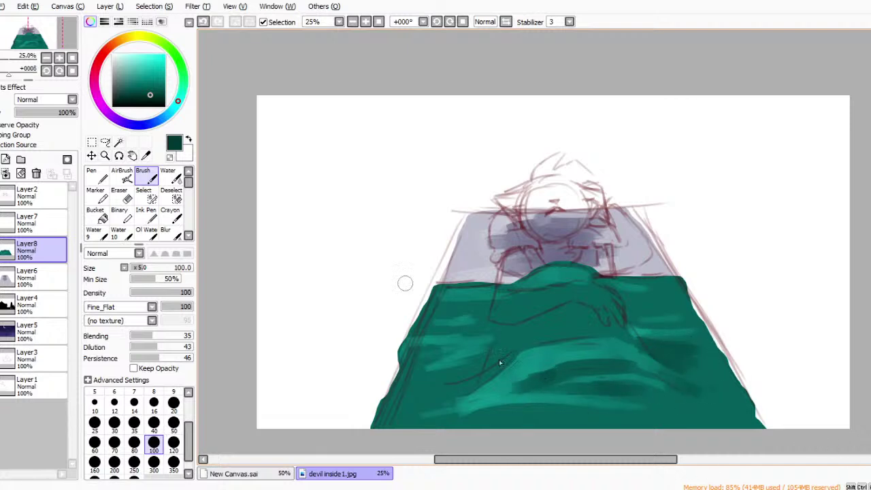
{"action": "left_click", "coordinate": [1, 196]}
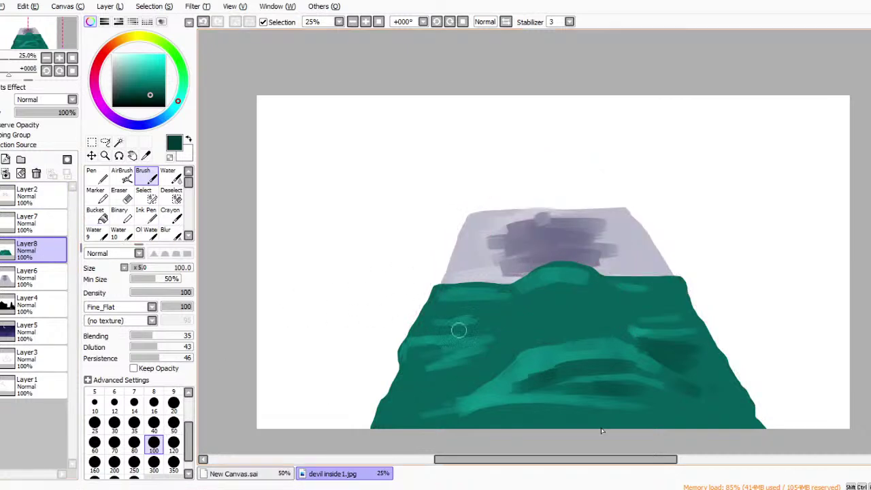
{"action": "mouse_move", "coordinate": [437, 312]}
{"action": "left_mouse_down"}
{"action": "mouse_move", "coordinate": [483, 319]}
{"action": "mouse_move", "coordinate": [473, 329]}
{"action": "mouse_move", "coordinate": [491, 329]}
{"action": "left_mouse_up"}
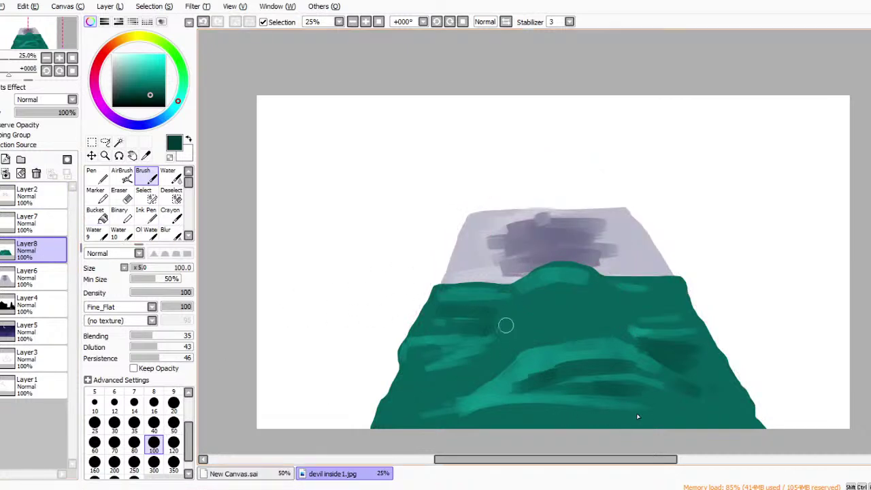
Add thinner dark green fold shadows across the blanket's middle, left side and lower right corner with the Brush at size 50.
{"action": "left_click", "coordinate": [174, 422]}
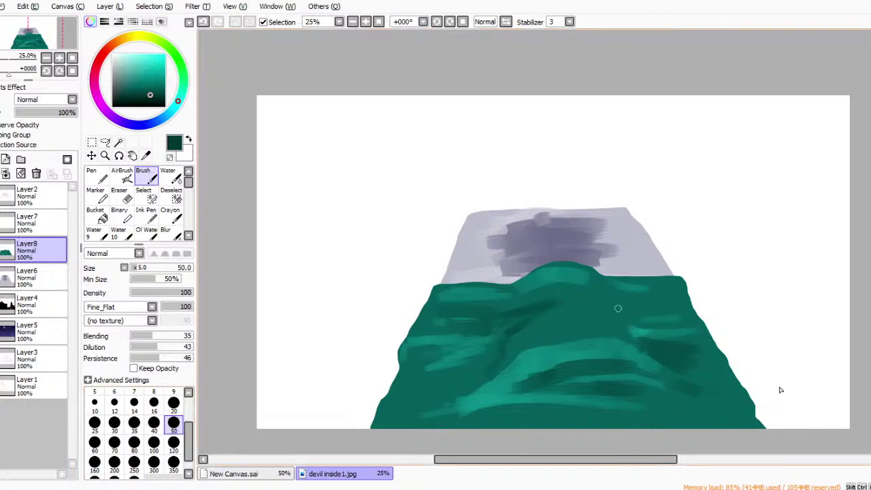
{"action": "mouse_move", "coordinate": [559, 322]}
{"action": "left_mouse_down"}
{"action": "mouse_move", "coordinate": [631, 332]}
{"action": "mouse_move", "coordinate": [564, 318]}
{"action": "mouse_move", "coordinate": [622, 317]}
{"action": "mouse_move", "coordinate": [627, 332]}
{"action": "mouse_move", "coordinate": [624, 298]}
{"action": "mouse_move", "coordinate": [633, 316]}
{"action": "mouse_move", "coordinate": [627, 301]}
{"action": "mouse_move", "coordinate": [673, 308]}
{"action": "left_mouse_up"}
{"action": "mouse_move", "coordinate": [378, 385]}
{"action": "left_mouse_down"}
{"action": "mouse_move", "coordinate": [467, 393]}
{"action": "mouse_move", "coordinate": [463, 372]}
{"action": "left_mouse_up"}
{"action": "left_click_drag", "start_coordinate": [430, 348], "coordinate": [484, 345]}
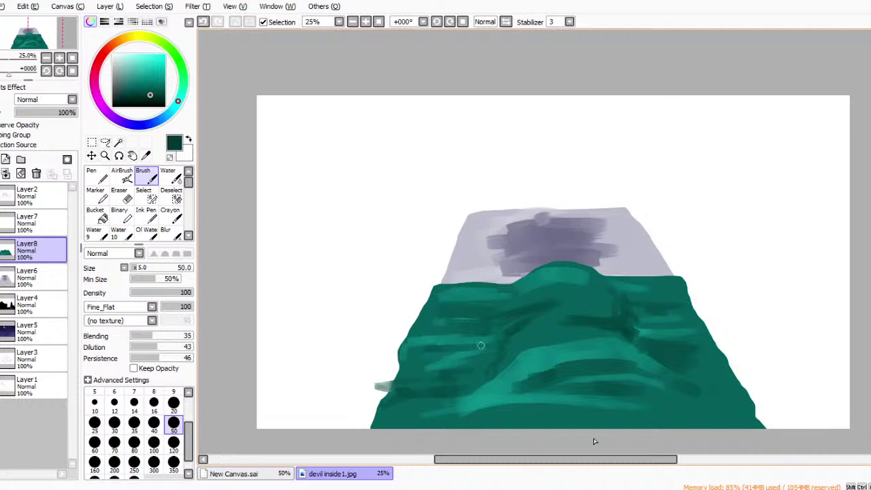
{"action": "left_click_drag", "start_coordinate": [426, 354], "coordinate": [460, 352]}
{"action": "left_click_drag", "start_coordinate": [722, 407], "coordinate": [692, 412]}
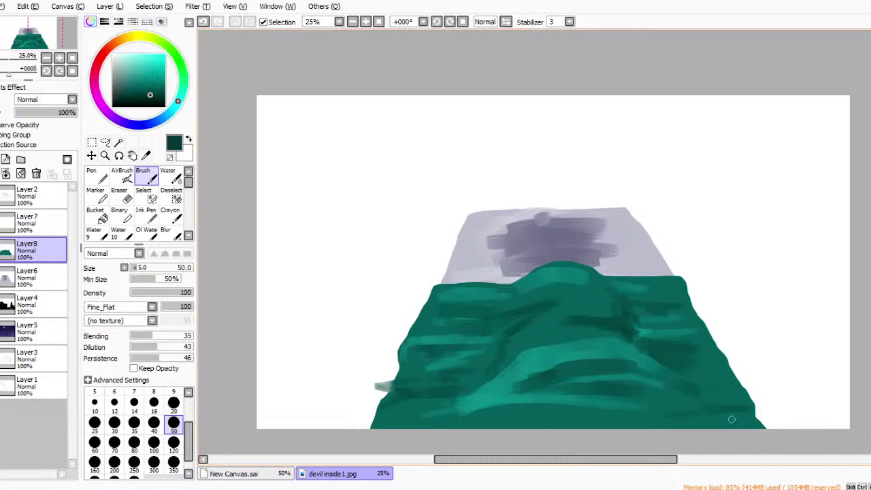
Soften the blanket's highlights and shadows with the Blur tool at size 350 and erase the stray stroke beyond its left edge.
{"action": "left_click", "coordinate": [171, 233]}
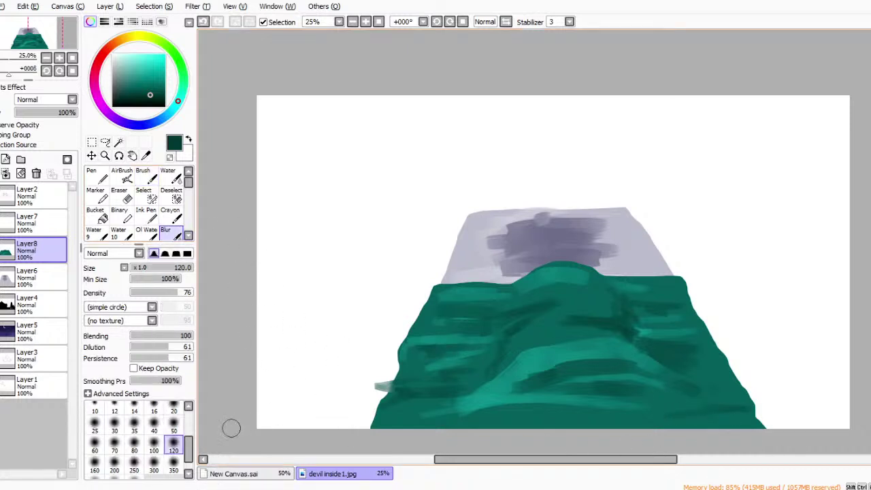
{"action": "left_click", "coordinate": [173, 464]}
{"action": "mouse_move", "coordinate": [482, 359]}
{"action": "left_mouse_down"}
{"action": "mouse_move", "coordinate": [460, 330]}
{"action": "mouse_move", "coordinate": [456, 306]}
{"action": "mouse_move", "coordinate": [454, 348]}
{"action": "mouse_move", "coordinate": [408, 391]}
{"action": "mouse_move", "coordinate": [474, 377]}
{"action": "mouse_move", "coordinate": [457, 363]}
{"action": "mouse_move", "coordinate": [458, 391]}
{"action": "mouse_move", "coordinate": [486, 398]}
{"action": "left_mouse_up"}
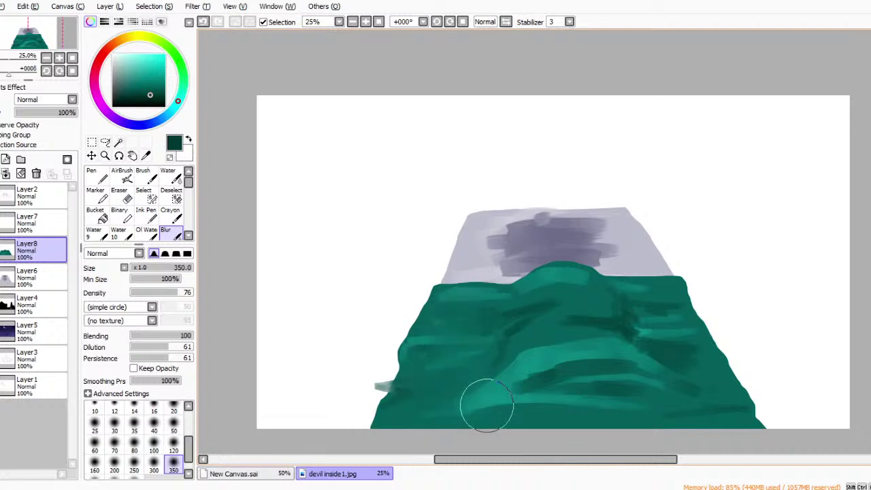
{"action": "mouse_move", "coordinate": [647, 322]}
{"action": "left_mouse_down"}
{"action": "mouse_move", "coordinate": [683, 375]}
{"action": "mouse_move", "coordinate": [605, 312]}
{"action": "mouse_move", "coordinate": [542, 312]}
{"action": "mouse_move", "coordinate": [606, 313]}
{"action": "mouse_move", "coordinate": [606, 321]}
{"action": "mouse_move", "coordinate": [546, 289]}
{"action": "mouse_move", "coordinate": [588, 309]}
{"action": "mouse_move", "coordinate": [536, 384]}
{"action": "mouse_move", "coordinate": [520, 430]}
{"action": "mouse_move", "coordinate": [591, 395]}
{"action": "mouse_move", "coordinate": [596, 364]}
{"action": "mouse_move", "coordinate": [658, 366]}
{"action": "mouse_move", "coordinate": [458, 304]}
{"action": "left_mouse_up"}
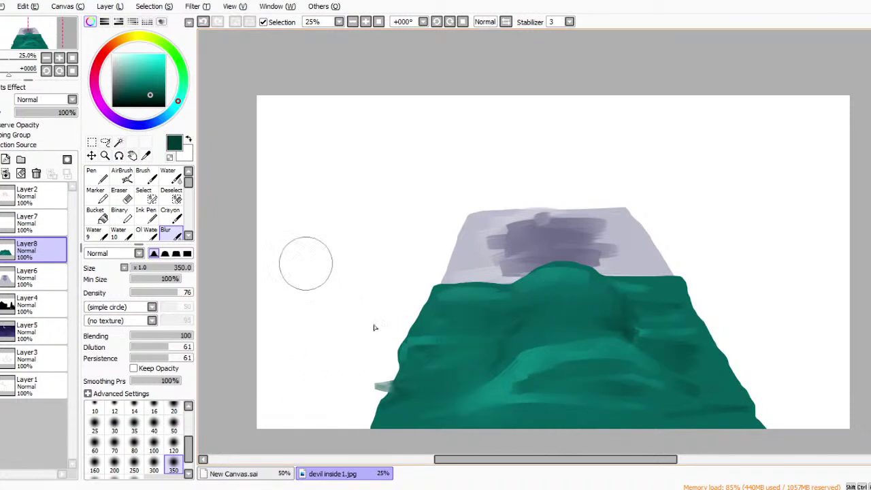
{"action": "key", "text": "e"}
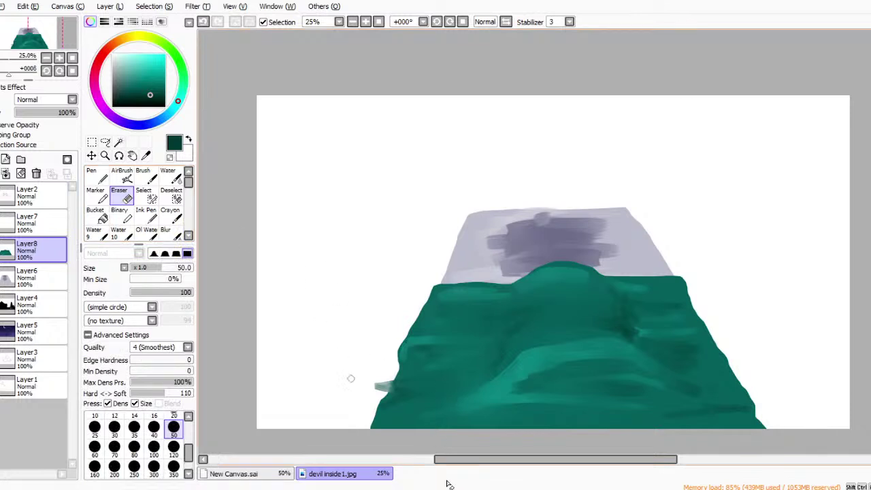
{"action": "left_click_drag", "start_coordinate": [375, 381], "coordinate": [388, 382]}
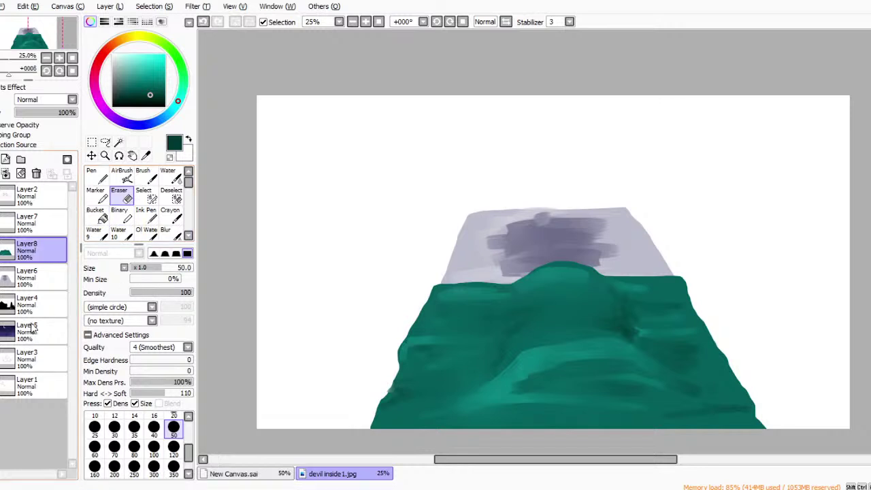
Add two new layers directly above the mattress layer and choose a burnt orange colour for the Pen.
{"action": "left_click", "coordinate": [32, 279]}
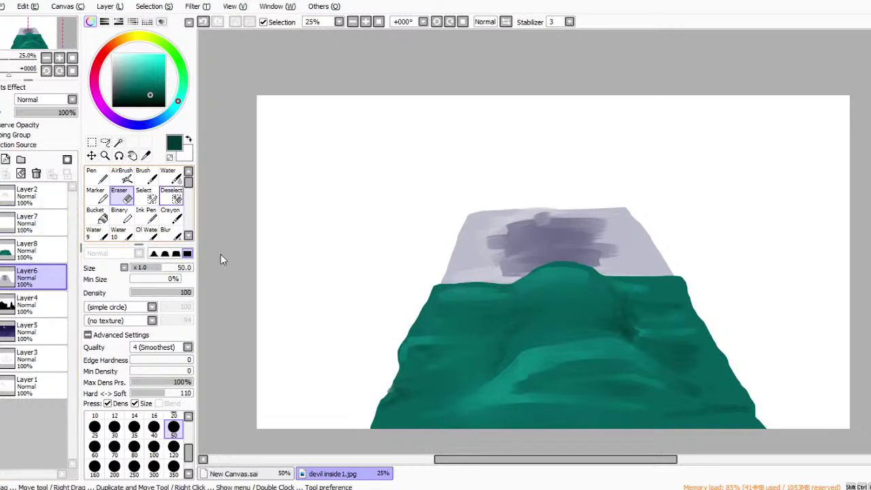
{"action": "left_click", "coordinate": [122, 177]}
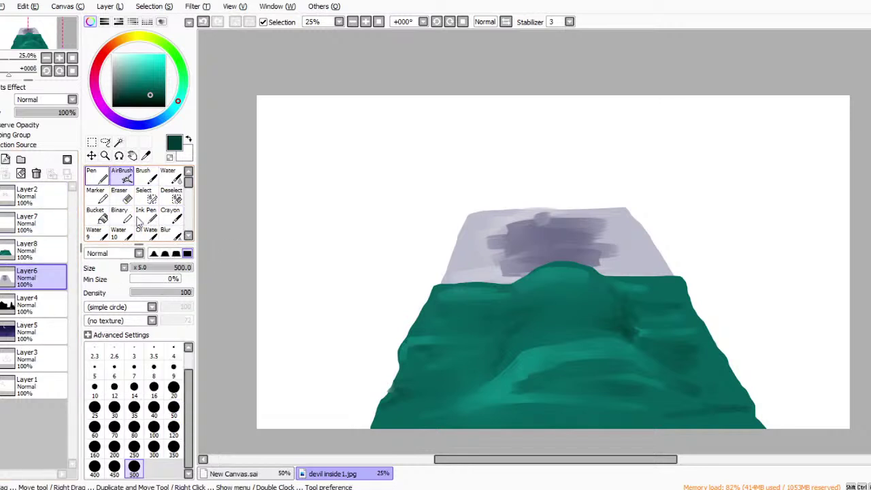
{"action": "left_click", "coordinate": [97, 176]}
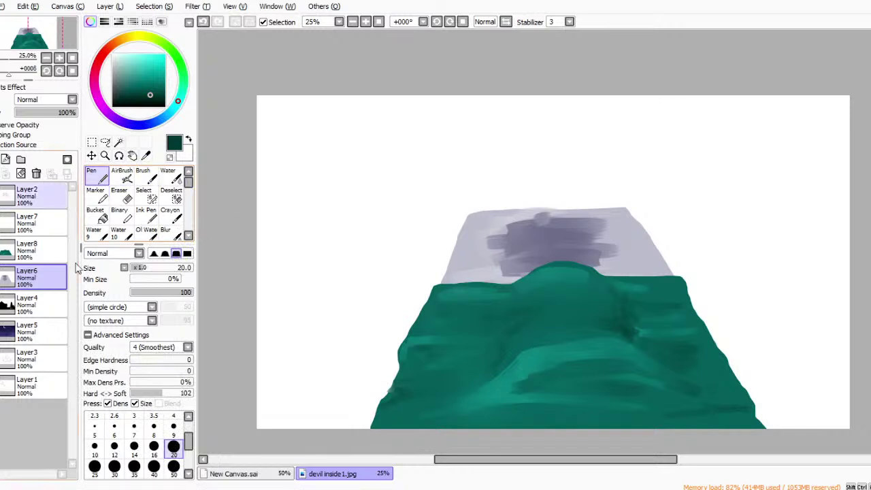
{"action": "left_click", "coordinate": [5, 160]}
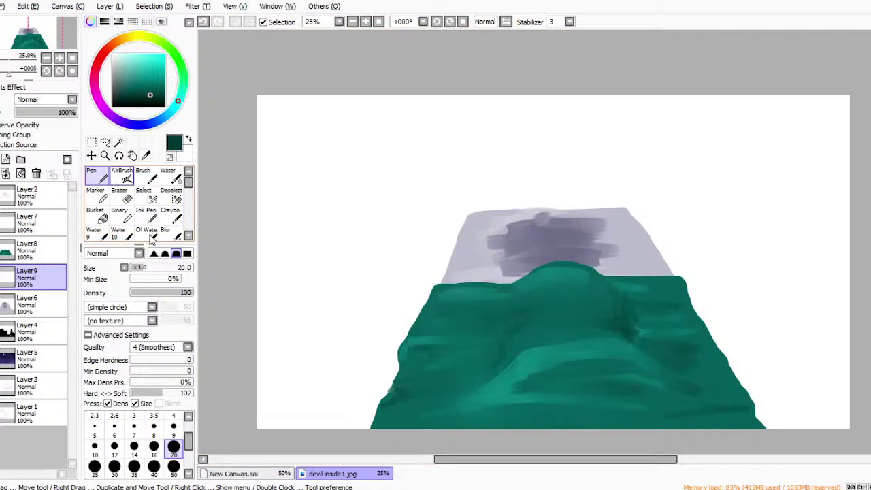
{"action": "left_click", "coordinate": [122, 38]}
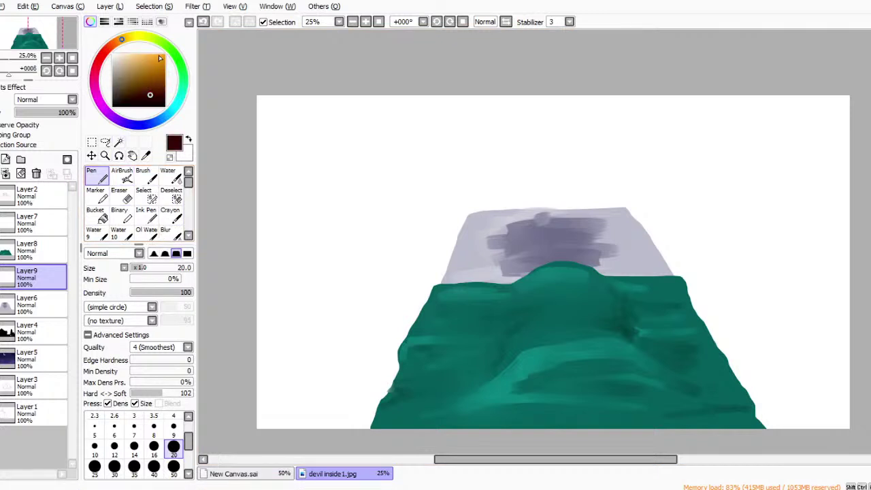
{"action": "left_click", "coordinate": [151, 81]}
{"action": "mouse_move", "coordinate": [152, 80]}
{"action": "left_mouse_down"}
{"action": "mouse_move", "coordinate": [147, 69]}
{"action": "mouse_move", "coordinate": [159, 67]}
{"action": "left_mouse_up"}
{"action": "left_click_drag", "start_coordinate": [122, 39], "coordinate": [114, 44]}
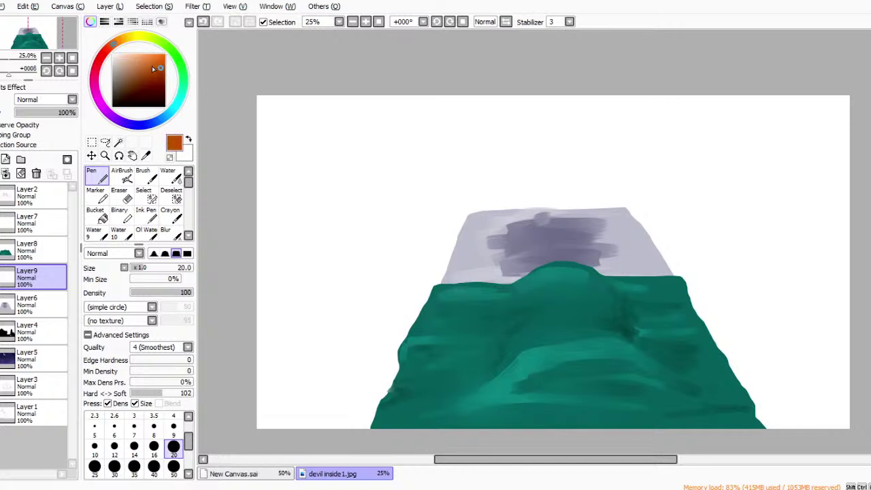
{"action": "left_click", "coordinate": [6, 159]}
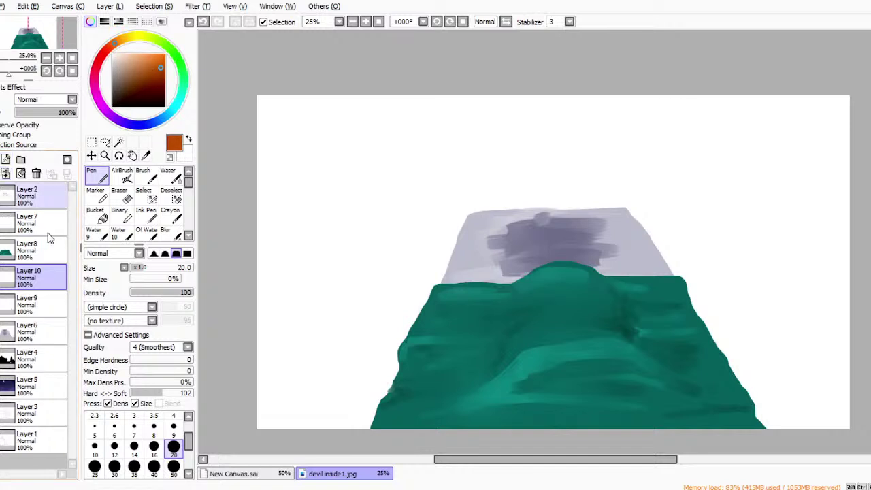
Paste the cat character reference image above Layer9, sample its orange fur colour and darken it slightly.
{"action": "left_click", "coordinate": [34, 304]}
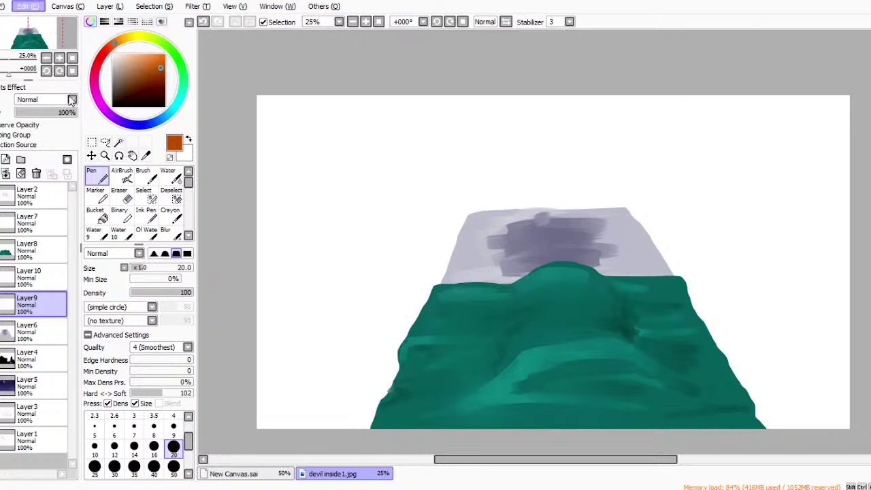
{"action": "key", "text": "ctrl+v"}
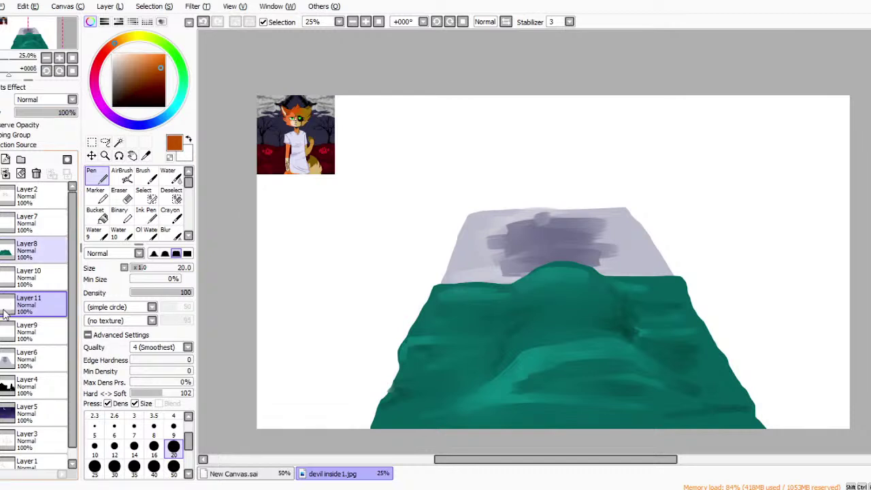
{"action": "left_click", "coordinate": [146, 156]}
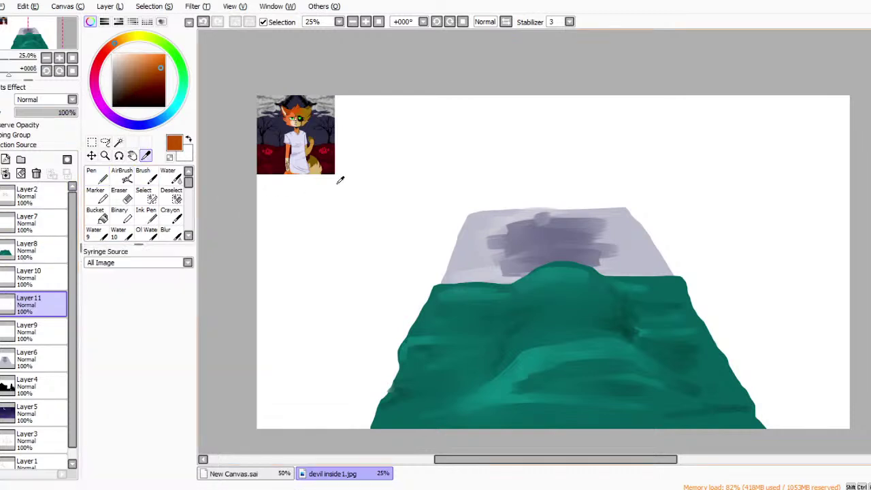
{"action": "left_click", "coordinate": [366, 159]}
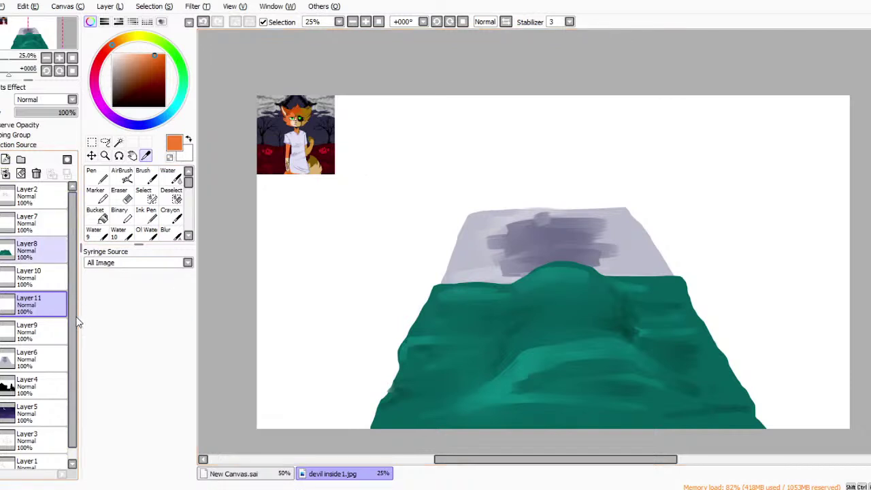
{"action": "left_click", "coordinate": [155, 59]}
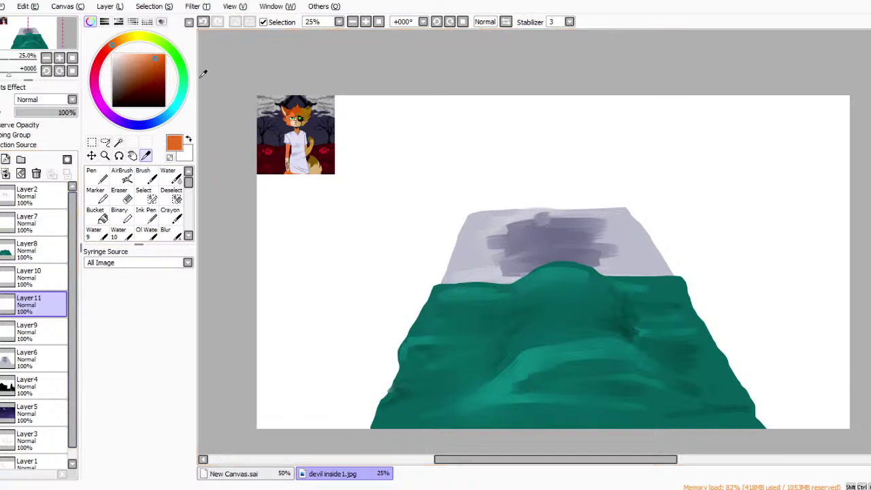
Make Layer10 active with the Pen at size 20 and show the figure sketch layer again.
{"action": "left_click", "coordinate": [24, 278]}
{"action": "left_click", "coordinate": [1, 278]}
{"action": "left_click", "coordinate": [1, 277]}
{"action": "left_click", "coordinate": [14, 305]}
{"action": "left_click", "coordinate": [14, 277]}
{"action": "left_click", "coordinate": [2, 278]}
{"action": "left_click", "coordinate": [2, 278]}
{"action": "left_click", "coordinate": [97, 175]}
{"action": "left_click", "coordinate": [365, 22]}
{"action": "left_click", "coordinate": [365, 21]}
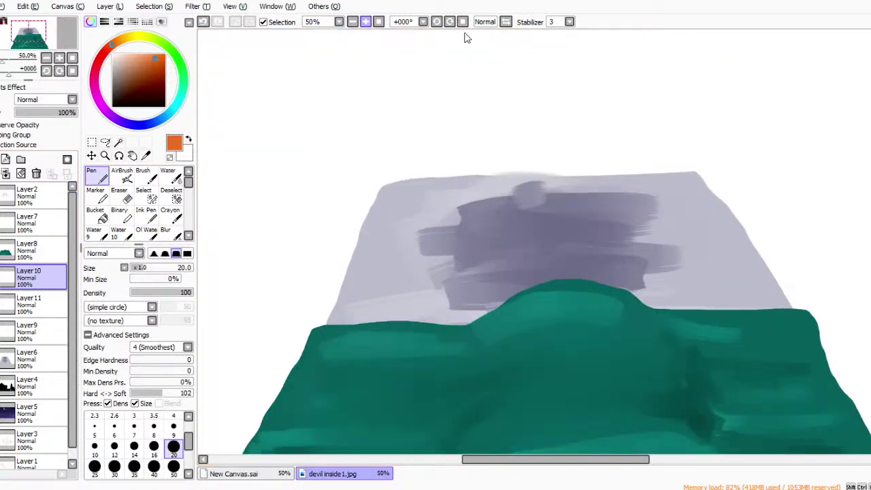
{"action": "key", "text": "ctrl+plus"}
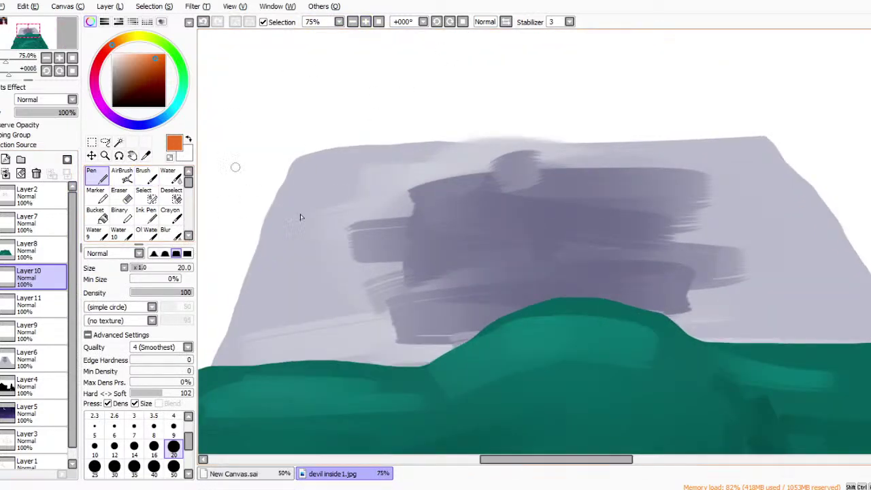
{"action": "left_click", "coordinate": [27, 196], "text": "ctrl"}
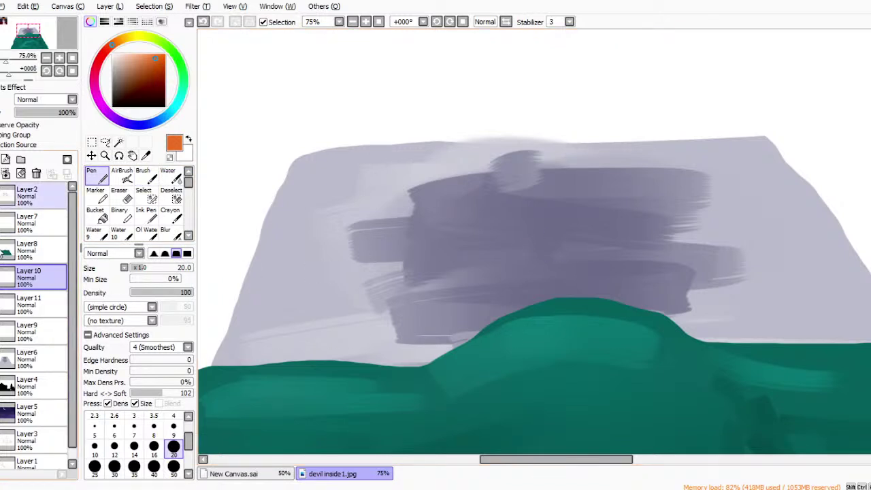
{"action": "left_click", "coordinate": [2, 195]}
{"action": "mouse_move", "coordinate": [504, 263]}
{"action": "left_mouse_down"}
{"action": "mouse_move", "coordinate": [507, 232]}
{"action": "mouse_move", "coordinate": [583, 222]}
{"action": "left_mouse_up"}
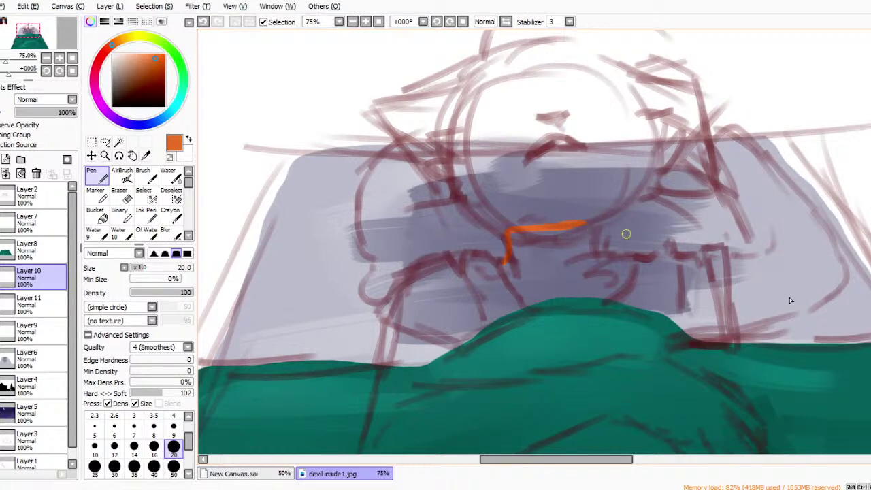
{"action": "key", "text": "ctrl+z"}
{"action": "key", "text": "ctrl+z"}
{"action": "key", "text": "ctrl+z"}
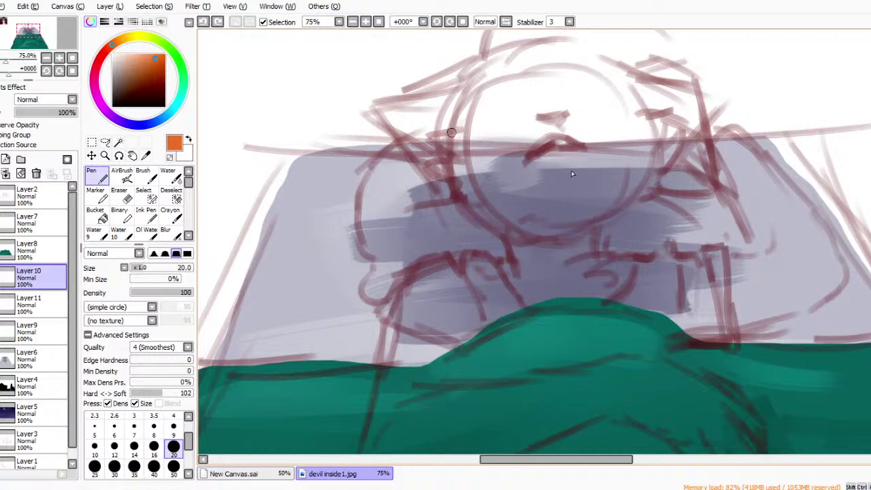
Pick a near-black brown and outline the cat's jagged left cheek fur and the pointed left ear with its inner fur.
{"action": "left_click", "coordinate": [164, 99]}
{"action": "left_click", "coordinate": [165, 100]}
{"action": "mouse_move", "coordinate": [449, 132]}
{"action": "left_mouse_down"}
{"action": "mouse_move", "coordinate": [426, 145]}
{"action": "mouse_move", "coordinate": [448, 147]}
{"action": "mouse_move", "coordinate": [428, 178]}
{"action": "mouse_move", "coordinate": [443, 174]}
{"action": "mouse_move", "coordinate": [439, 182]}
{"action": "mouse_move", "coordinate": [478, 220]}
{"action": "mouse_move", "coordinate": [464, 217]}
{"action": "mouse_move", "coordinate": [500, 231]}
{"action": "mouse_move", "coordinate": [506, 263]}
{"action": "left_mouse_up"}
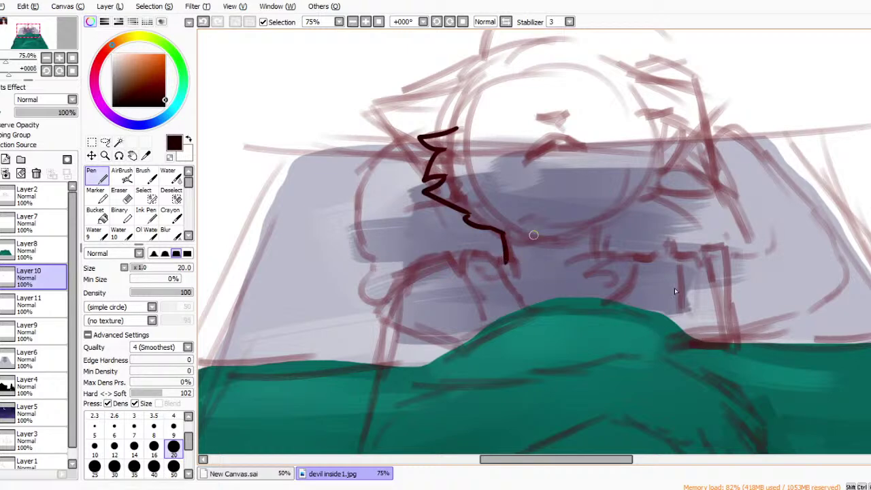
{"action": "mouse_move", "coordinate": [426, 171]}
{"action": "left_mouse_down"}
{"action": "mouse_move", "coordinate": [377, 103]}
{"action": "mouse_move", "coordinate": [487, 80]}
{"action": "left_mouse_up"}
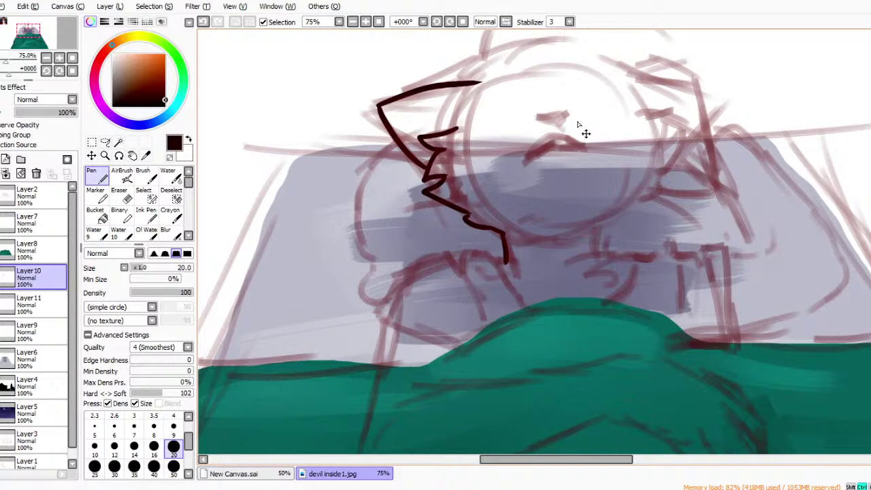
{"action": "key", "text": "ctrl+z"}
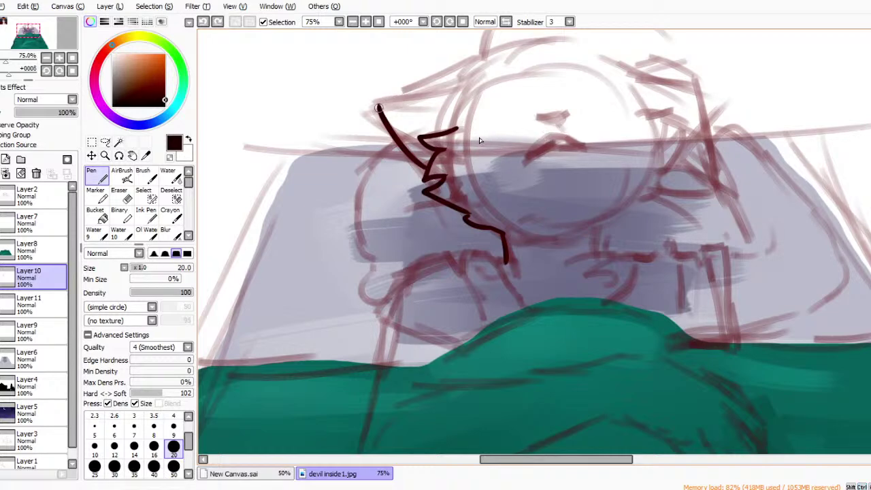
{"action": "left_click_drag", "start_coordinate": [379, 107], "coordinate": [497, 67]}
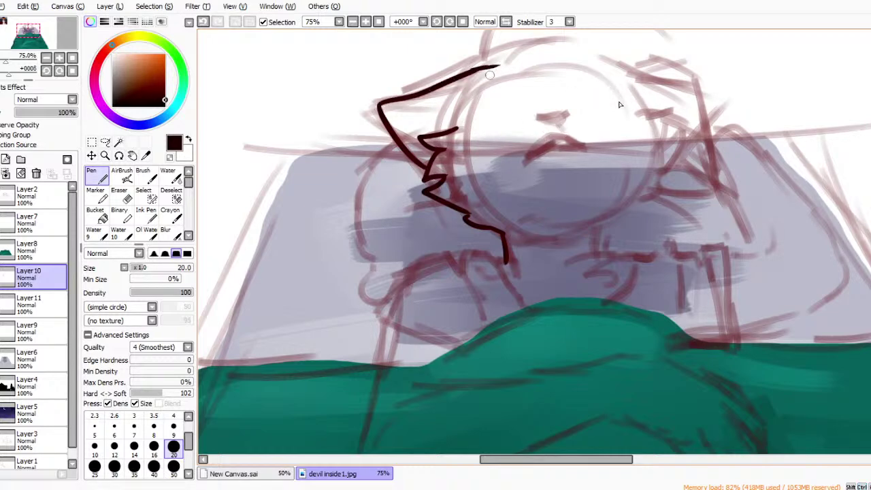
{"action": "mouse_move", "coordinate": [393, 119]}
{"action": "left_mouse_down"}
{"action": "mouse_move", "coordinate": [468, 103]}
{"action": "mouse_move", "coordinate": [445, 117]}
{"action": "mouse_move", "coordinate": [470, 109]}
{"action": "left_mouse_up"}
{"action": "left_click_drag", "start_coordinate": [395, 121], "coordinate": [436, 165]}
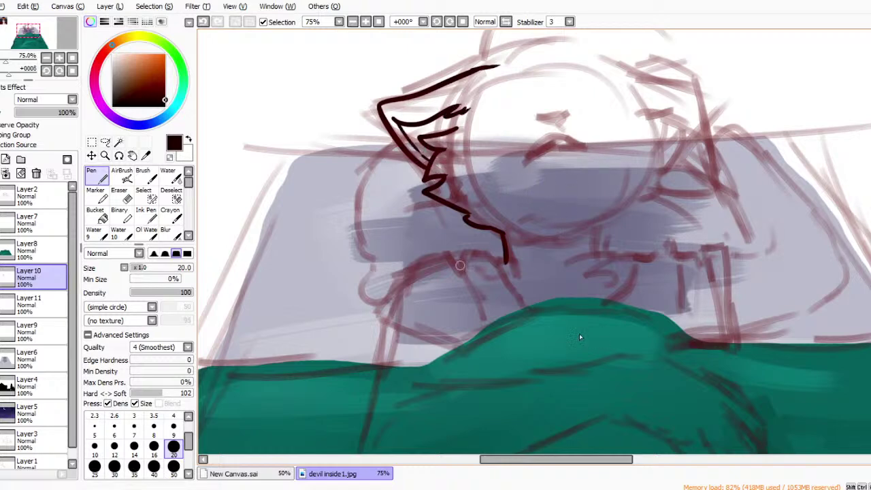
Draw the chest fur tuft and outline the left shoulder and sleeve down to the blanket, with two fold lines.
{"action": "mouse_move", "coordinate": [566, 268]}
{"action": "left_mouse_down"}
{"action": "mouse_move", "coordinate": [606, 251]}
{"action": "mouse_move", "coordinate": [597, 270]}
{"action": "mouse_move", "coordinate": [611, 289]}
{"action": "mouse_move", "coordinate": [589, 296]}
{"action": "left_mouse_up"}
{"action": "mouse_move", "coordinate": [597, 229]}
{"action": "left_mouse_down"}
{"action": "mouse_move", "coordinate": [598, 254]}
{"action": "mouse_move", "coordinate": [629, 259]}
{"action": "mouse_move", "coordinate": [623, 262]}
{"action": "left_mouse_up"}
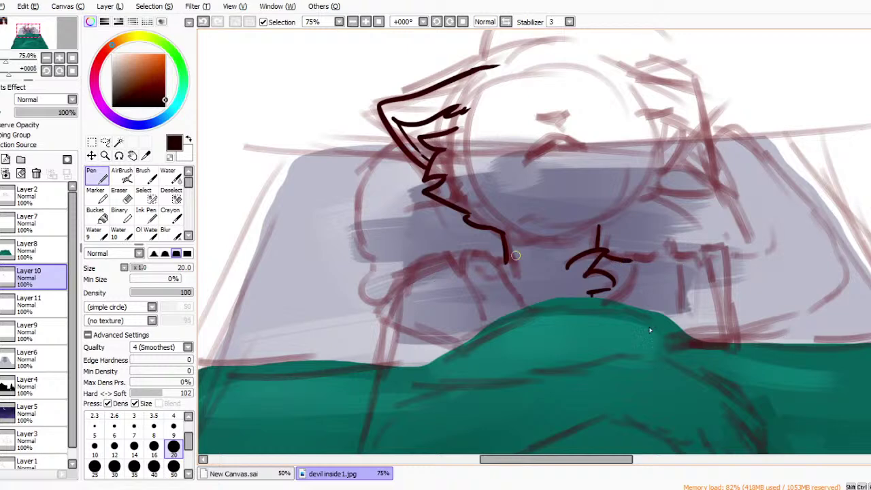
{"action": "mouse_move", "coordinate": [506, 262]}
{"action": "left_mouse_down"}
{"action": "mouse_move", "coordinate": [422, 258]}
{"action": "mouse_move", "coordinate": [398, 274]}
{"action": "mouse_move", "coordinate": [373, 322]}
{"action": "mouse_move", "coordinate": [379, 318]}
{"action": "mouse_move", "coordinate": [379, 340]}
{"action": "mouse_move", "coordinate": [397, 327]}
{"action": "mouse_move", "coordinate": [456, 348]}
{"action": "left_mouse_up"}
{"action": "left_click_drag", "start_coordinate": [447, 299], "coordinate": [475, 321]}
{"action": "left_click_drag", "start_coordinate": [448, 284], "coordinate": [474, 321]}
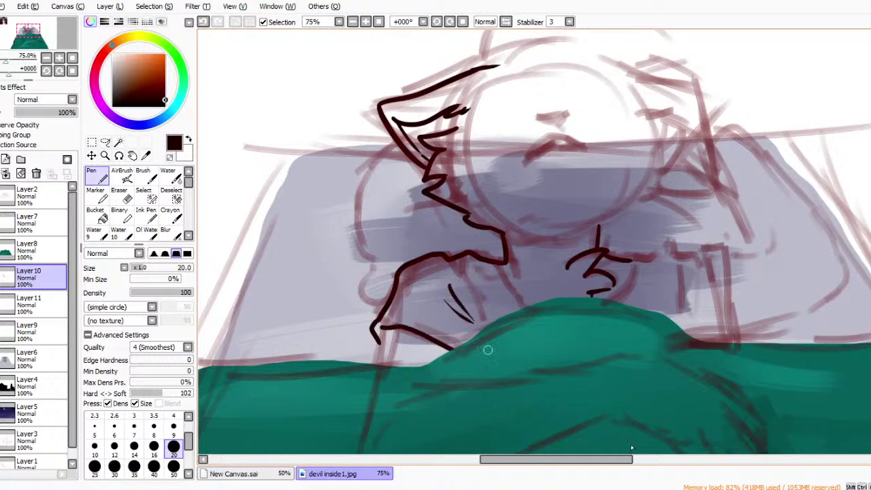
Outline both sides of the torso above the blanket and the right shoulder with its double-lined sleeve edge.
{"action": "left_click_drag", "start_coordinate": [506, 264], "coordinate": [525, 306]}
{"action": "mouse_move", "coordinate": [623, 307]}
{"action": "left_mouse_down"}
{"action": "mouse_move", "coordinate": [633, 260]}
{"action": "mouse_move", "coordinate": [689, 245]}
{"action": "mouse_move", "coordinate": [731, 245]}
{"action": "mouse_move", "coordinate": [736, 304]}
{"action": "left_mouse_up"}
{"action": "left_click_drag", "start_coordinate": [714, 248], "coordinate": [723, 338]}
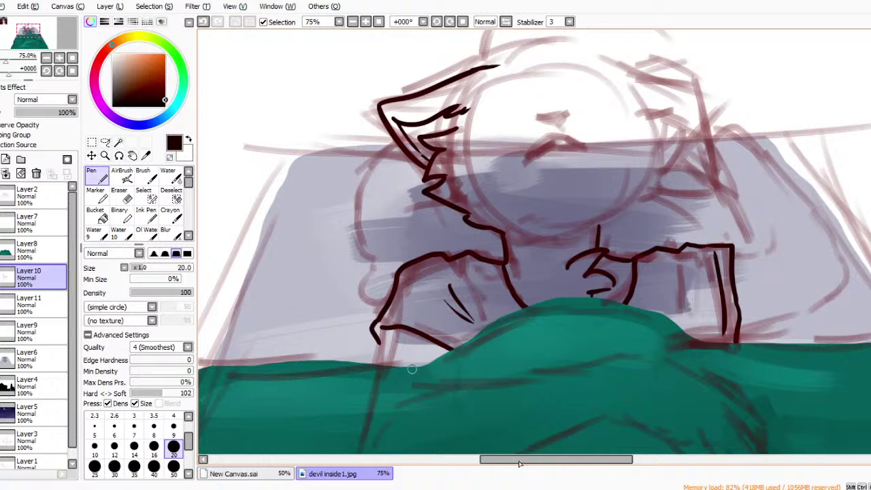
{"action": "left_click_drag", "start_coordinate": [382, 331], "coordinate": [374, 364]}
{"action": "key", "text": "ctrl+z"}
Outline the jagged right cheek fur down to the neck and add short chin lines on both sides.
{"action": "scroll", "coordinate": [534, 242], "scroll_direction": "up", "scroll_amount": 2}
{"action": "mouse_move", "coordinate": [638, 154]}
{"action": "left_mouse_down"}
{"action": "mouse_move", "coordinate": [678, 198]}
{"action": "mouse_move", "coordinate": [673, 215]}
{"action": "mouse_move", "coordinate": [598, 272]}
{"action": "left_mouse_up"}
{"action": "left_click_drag", "start_coordinate": [510, 270], "coordinate": [522, 262]}
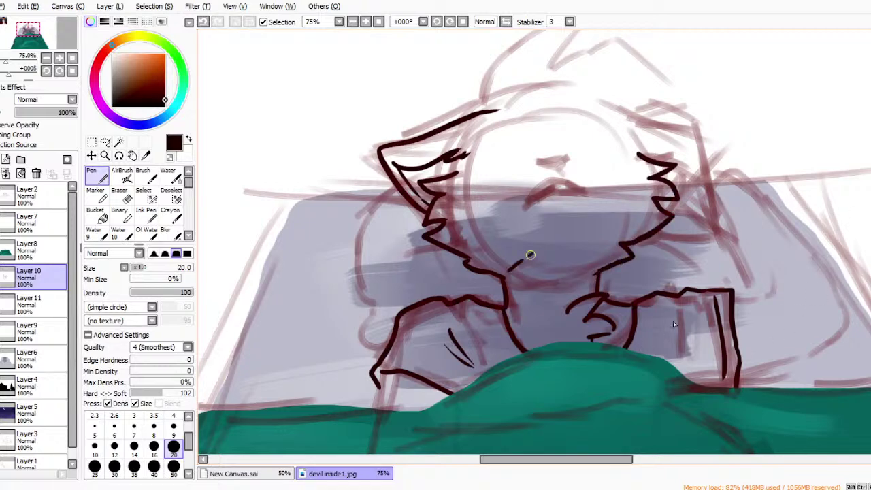
{"action": "left_click_drag", "start_coordinate": [577, 256], "coordinate": [590, 272]}
Draw the small triangular nose and the frowning mouth line in the middle of the face.
{"action": "left_click_drag", "start_coordinate": [538, 173], "coordinate": [559, 177]}
{"action": "key", "text": "ctrl+z"}
{"action": "key", "text": "ctrl+z"}
{"action": "left_click_drag", "start_coordinate": [553, 177], "coordinate": [568, 173]}
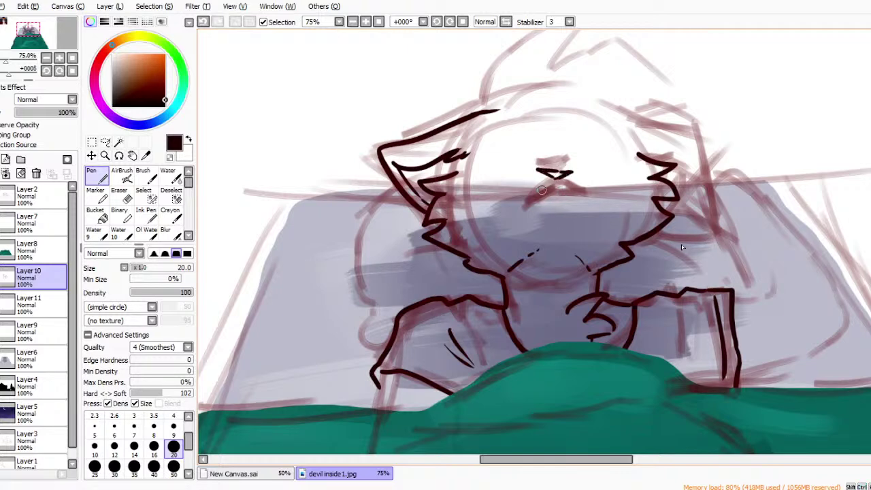
{"action": "left_click_drag", "start_coordinate": [529, 198], "coordinate": [577, 192]}
Draw the fringe strands falling across the forehead beside the nose and over to the right cheek.
{"action": "scroll", "coordinate": [534, 243], "scroll_direction": "up", "scroll_amount": 2}
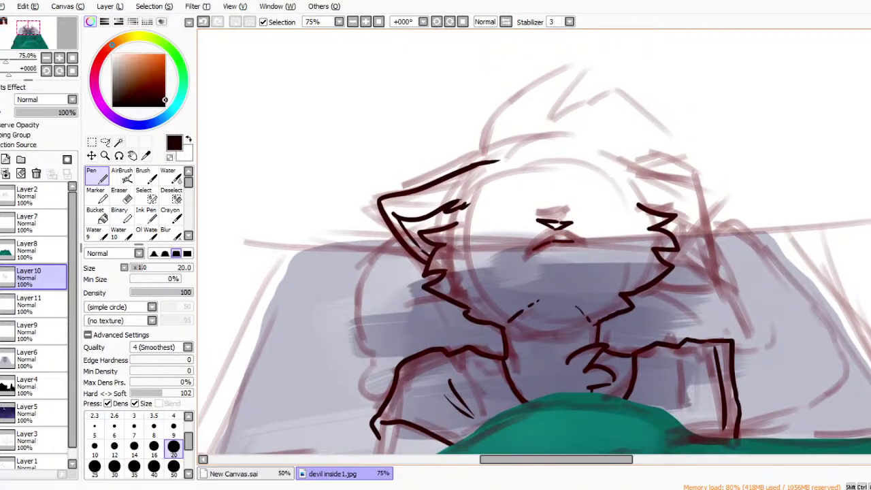
{"action": "mouse_move", "coordinate": [530, 160]}
{"action": "left_mouse_down"}
{"action": "mouse_move", "coordinate": [551, 194]}
{"action": "mouse_move", "coordinate": [594, 214]}
{"action": "left_mouse_up"}
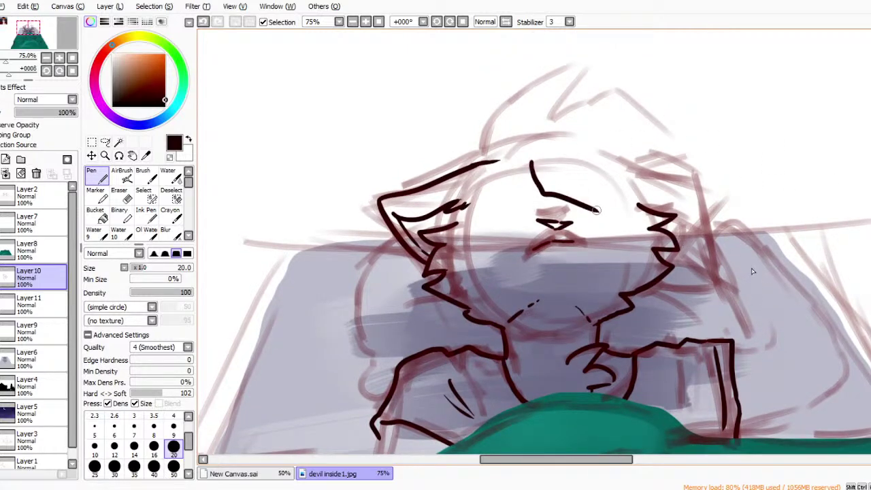
{"action": "key", "text": "ctrl+z"}
{"action": "mouse_move", "coordinate": [524, 163]}
{"action": "left_mouse_down"}
{"action": "mouse_move", "coordinate": [538, 196]}
{"action": "mouse_move", "coordinate": [570, 205]}
{"action": "mouse_move", "coordinate": [595, 241]}
{"action": "mouse_move", "coordinate": [591, 206]}
{"action": "left_mouse_up"}
{"action": "mouse_move", "coordinate": [565, 178]}
{"action": "left_mouse_down"}
{"action": "mouse_move", "coordinate": [594, 202]}
{"action": "mouse_move", "coordinate": [634, 205]}
{"action": "left_mouse_up"}
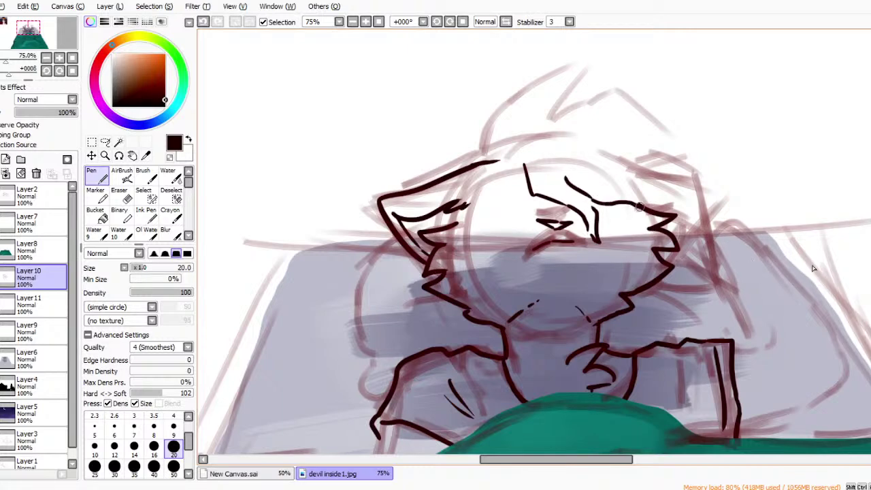
Outline the spiky hair around the head, add inner strands and a tuft by the left ear, and extend the right shoulder line outward.
{"action": "mouse_move", "coordinate": [481, 160]}
{"action": "left_mouse_down"}
{"action": "mouse_move", "coordinate": [528, 98]}
{"action": "mouse_move", "coordinate": [521, 120]}
{"action": "mouse_move", "coordinate": [539, 108]}
{"action": "mouse_move", "coordinate": [615, 107]}
{"action": "mouse_move", "coordinate": [600, 127]}
{"action": "mouse_move", "coordinate": [644, 134]}
{"action": "mouse_move", "coordinate": [683, 184]}
{"action": "mouse_move", "coordinate": [656, 178]}
{"action": "mouse_move", "coordinate": [695, 231]}
{"action": "mouse_move", "coordinate": [669, 246]}
{"action": "mouse_move", "coordinate": [680, 254]}
{"action": "mouse_move", "coordinate": [697, 235]}
{"action": "mouse_move", "coordinate": [673, 252]}
{"action": "left_mouse_up"}
{"action": "key", "text": "ctrl+z"}
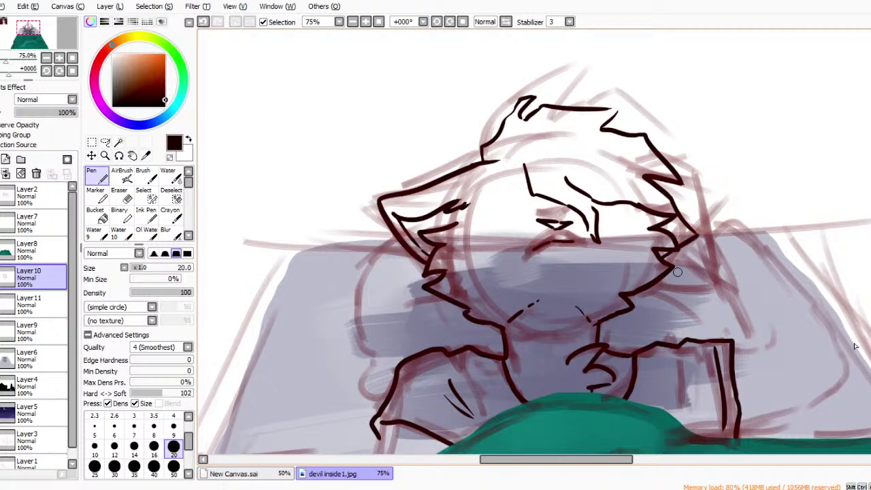
{"action": "left_click_drag", "start_coordinate": [507, 161], "coordinate": [529, 140]}
{"action": "left_click_drag", "start_coordinate": [535, 138], "coordinate": [556, 143]}
{"action": "mouse_move", "coordinate": [579, 137]}
{"action": "left_mouse_down"}
{"action": "mouse_move", "coordinate": [611, 145]}
{"action": "mouse_move", "coordinate": [546, 151]}
{"action": "mouse_move", "coordinate": [593, 146]}
{"action": "mouse_move", "coordinate": [615, 163]}
{"action": "left_mouse_up"}
{"action": "key", "text": "ctrl+z"}
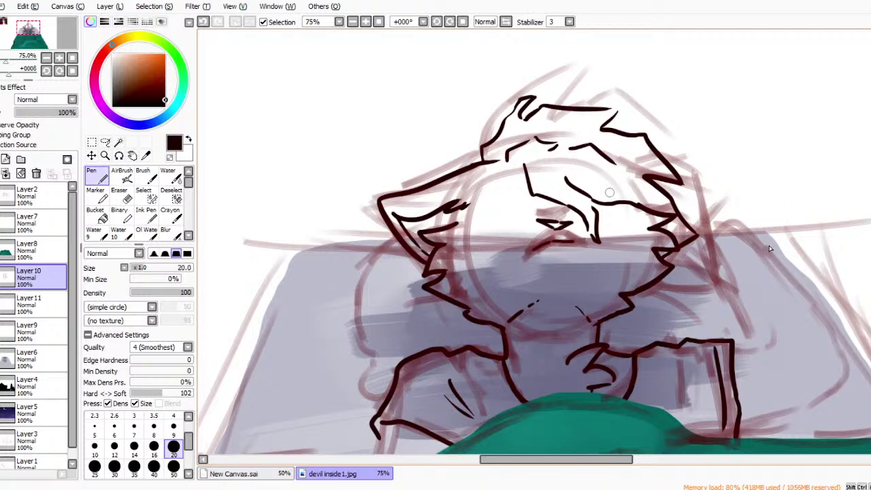
{"action": "mouse_move", "coordinate": [474, 166]}
{"action": "left_mouse_down"}
{"action": "mouse_move", "coordinate": [466, 145]}
{"action": "mouse_move", "coordinate": [480, 160]}
{"action": "left_mouse_up"}
{"action": "left_click_drag", "start_coordinate": [732, 347], "coordinate": [765, 344]}
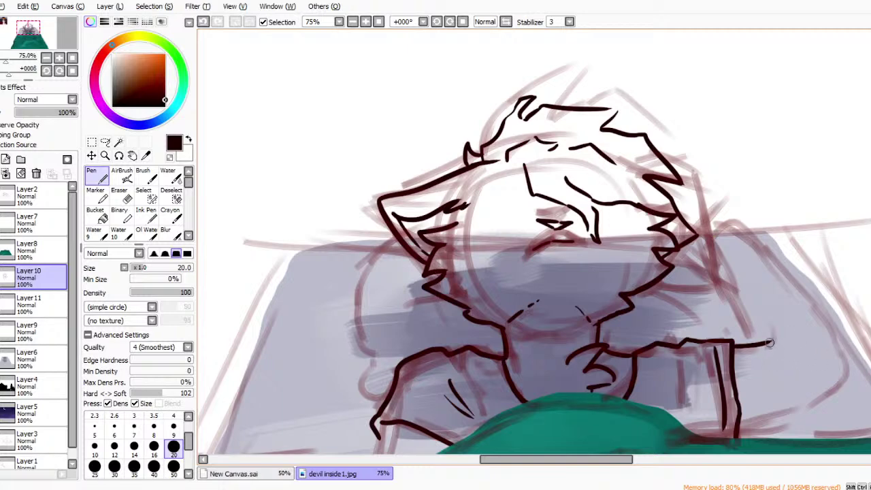
{"action": "mouse_move", "coordinate": [777, 339]}
{"action": "left_mouse_down"}
{"action": "mouse_move", "coordinate": [796, 335]}
{"action": "mouse_move", "coordinate": [850, 361]}
{"action": "left_mouse_up"}
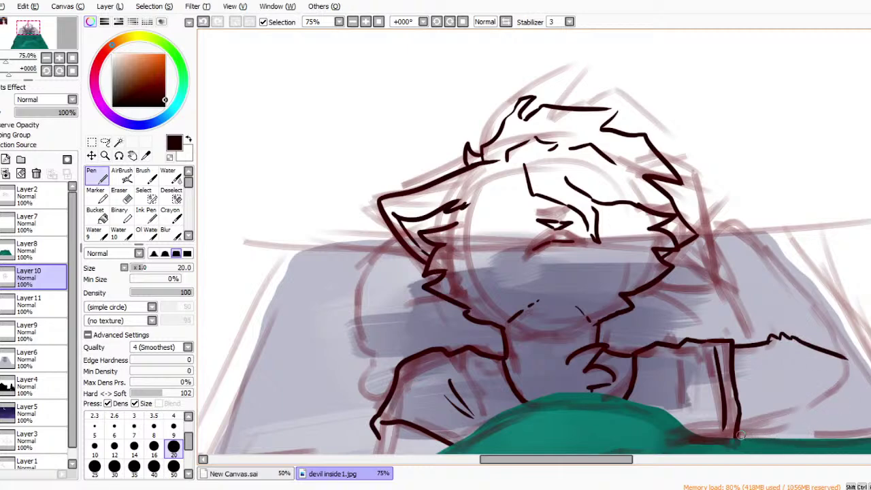
{"action": "left_click_drag", "start_coordinate": [740, 434], "coordinate": [822, 421]}
{"action": "scroll", "coordinate": [534, 241], "scroll_direction": "down", "scroll_amount": 5}
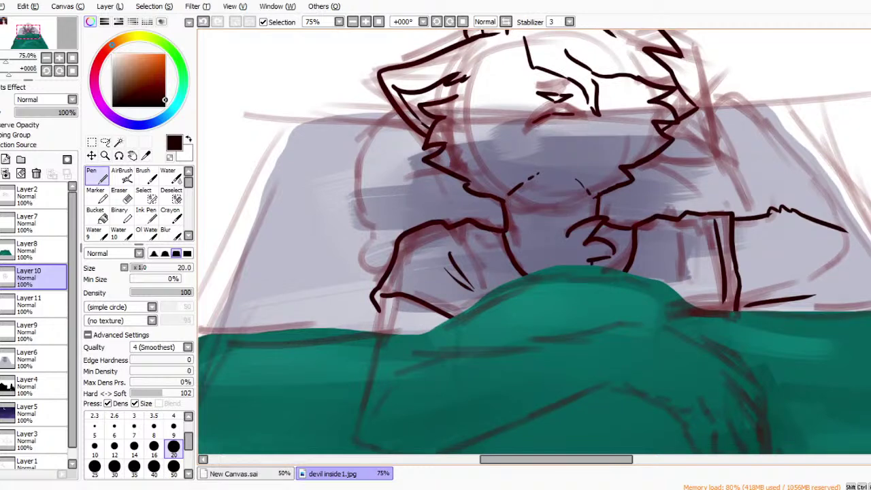
{"action": "key", "text": "ctrl+z"}
{"action": "key", "text": "ctrl+z"}
{"action": "key", "text": "ctrl+z"}
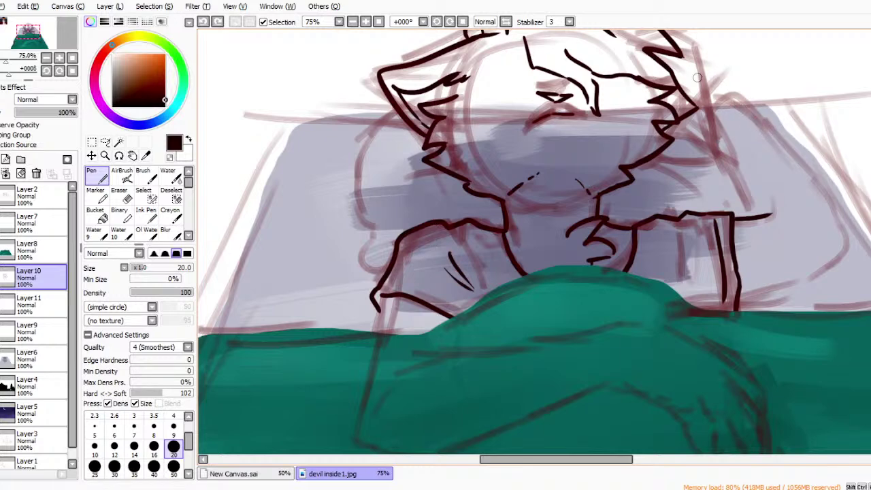
Outline the raised right arm, with fingers against the cheek, the inner forearm line and a furry elbow tuft.
{"action": "mouse_move", "coordinate": [683, 72]}
{"action": "left_mouse_down"}
{"action": "mouse_move", "coordinate": [711, 66]}
{"action": "mouse_move", "coordinate": [683, 73]}
{"action": "mouse_move", "coordinate": [710, 81]}
{"action": "mouse_move", "coordinate": [720, 66]}
{"action": "mouse_move", "coordinate": [746, 91]}
{"action": "mouse_move", "coordinate": [744, 134]}
{"action": "left_mouse_up"}
{"action": "left_click_drag", "start_coordinate": [745, 90], "coordinate": [767, 124]}
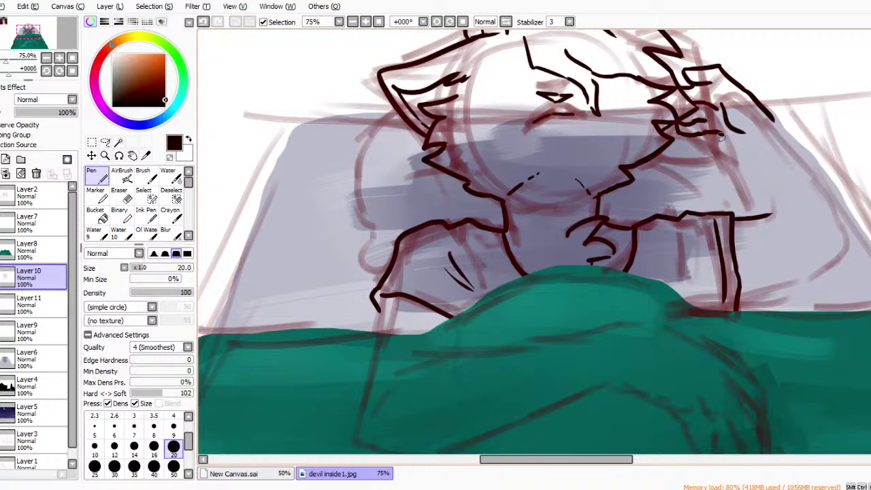
{"action": "mouse_move", "coordinate": [720, 141]}
{"action": "left_mouse_down"}
{"action": "mouse_move", "coordinate": [697, 151]}
{"action": "mouse_move", "coordinate": [693, 165]}
{"action": "mouse_move", "coordinate": [742, 161]}
{"action": "mouse_move", "coordinate": [767, 215]}
{"action": "left_mouse_up"}
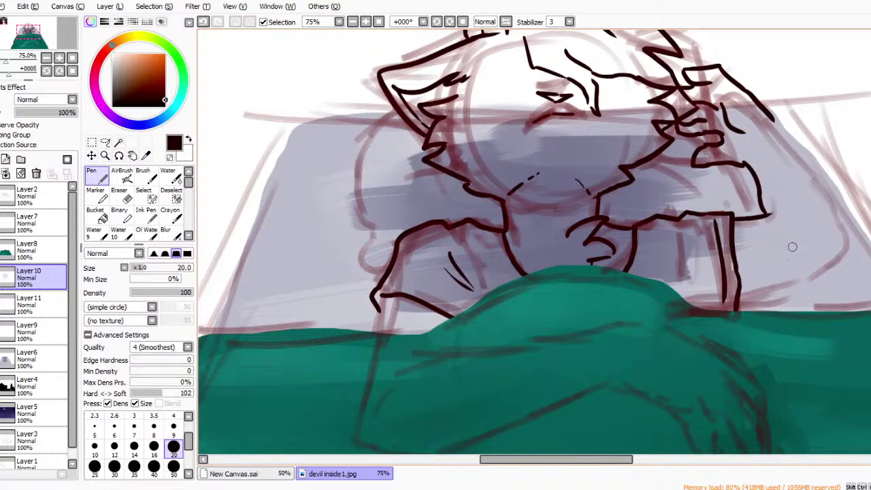
{"action": "mouse_move", "coordinate": [741, 298]}
{"action": "left_mouse_down"}
{"action": "mouse_move", "coordinate": [827, 278]}
{"action": "mouse_move", "coordinate": [817, 285]}
{"action": "mouse_move", "coordinate": [842, 261]}
{"action": "left_mouse_up"}
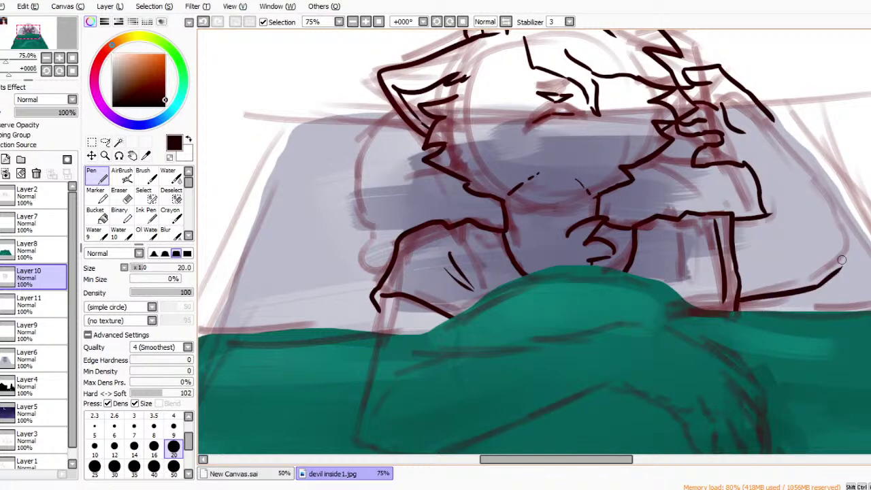
{"action": "mouse_move", "coordinate": [840, 213]}
{"action": "left_mouse_down"}
{"action": "mouse_move", "coordinate": [860, 227]}
{"action": "mouse_move", "coordinate": [854, 265]}
{"action": "left_mouse_up"}
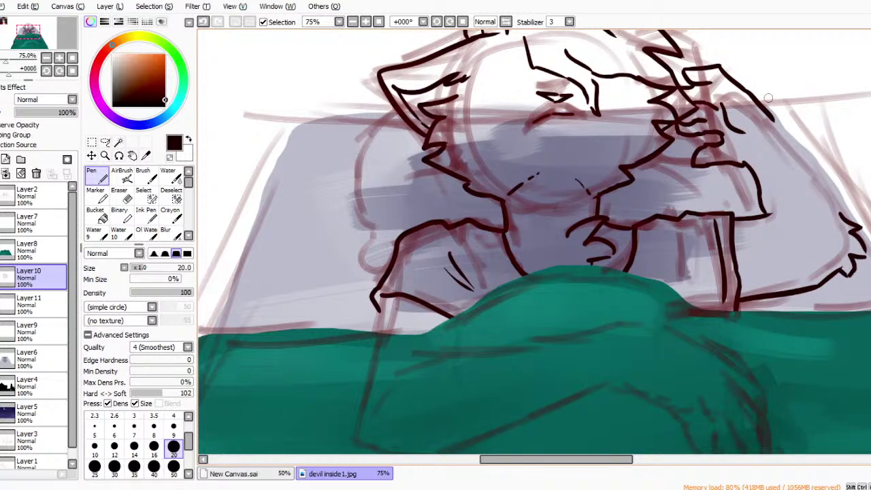
{"action": "left_click_drag", "start_coordinate": [769, 117], "coordinate": [828, 194]}
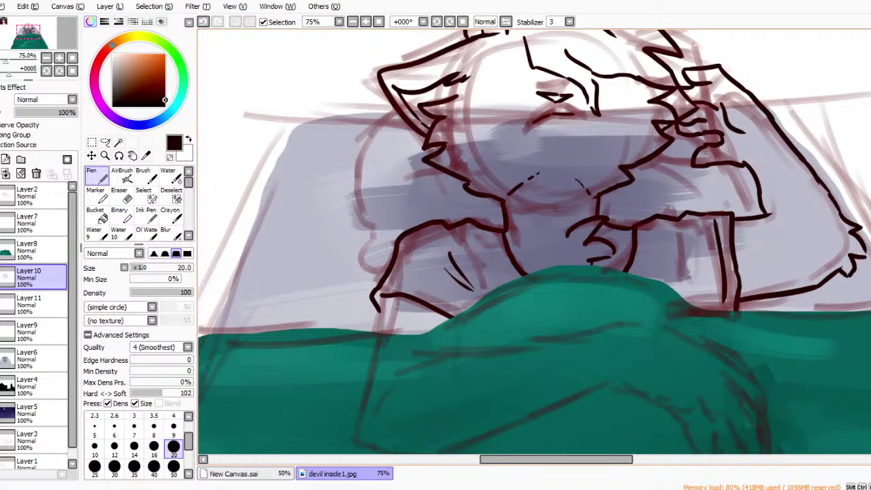
{"action": "scroll", "coordinate": [864, 179], "scroll_direction": "up", "scroll_amount": 4}
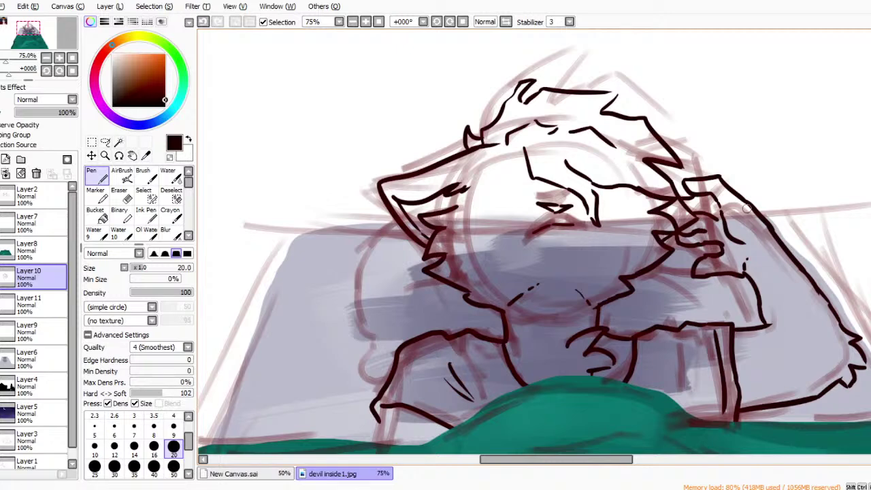
{"action": "left_click_drag", "start_coordinate": [492, 175], "coordinate": [479, 212]}
{"action": "left_click_drag", "start_coordinate": [510, 166], "coordinate": [487, 206]}
{"action": "left_click_drag", "start_coordinate": [517, 170], "coordinate": [494, 203]}
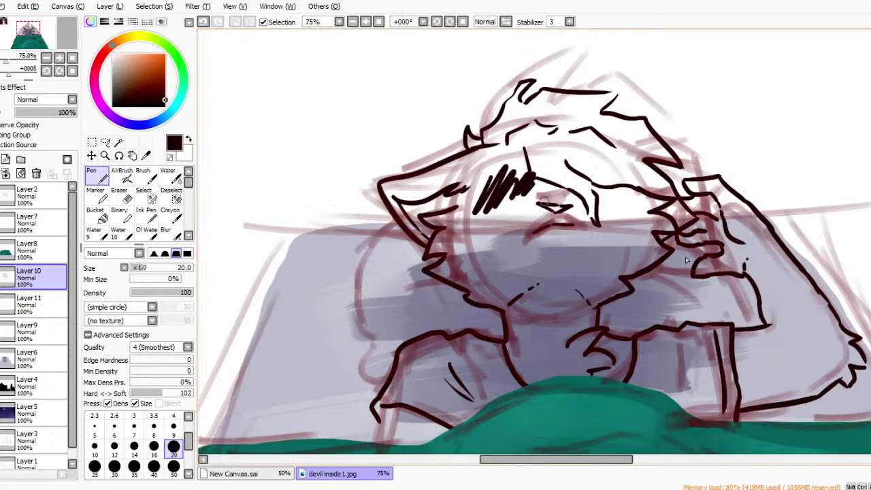
{"action": "key", "text": "ctrl+z"}
{"action": "key", "text": "ctrl+z"}
{"action": "key", "text": "ctrl+z"}
{"action": "key", "text": "ctrl+z"}
{"action": "mouse_move", "coordinate": [477, 200]}
{"action": "left_mouse_down"}
{"action": "mouse_move", "coordinate": [527, 188]}
{"action": "mouse_move", "coordinate": [479, 199]}
{"action": "mouse_move", "coordinate": [524, 173]}
{"action": "left_mouse_up"}
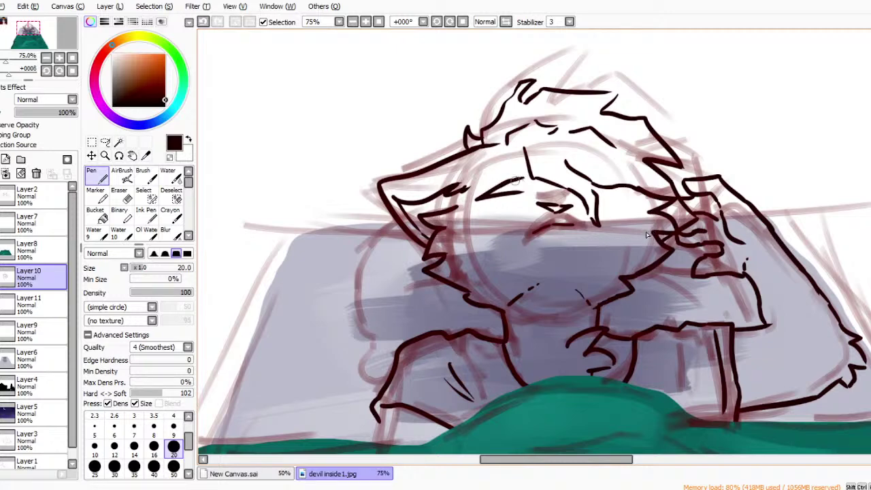
{"action": "key", "text": "ctrl+z"}
{"action": "left_click_drag", "start_coordinate": [476, 200], "coordinate": [528, 182]}
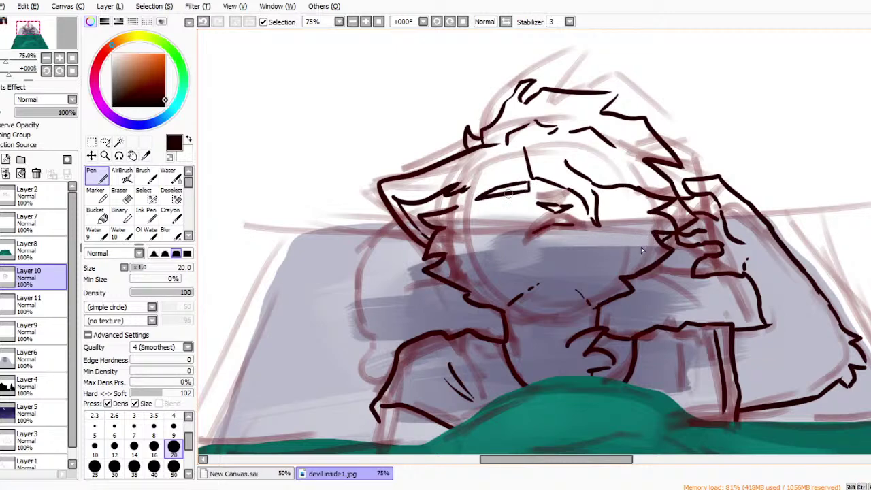
{"action": "key", "text": "ctrl+z"}
{"action": "key", "text": "ctrl+z"}
{"action": "key", "text": "ctrl+z"}
{"action": "key", "text": "ctrl+z"}
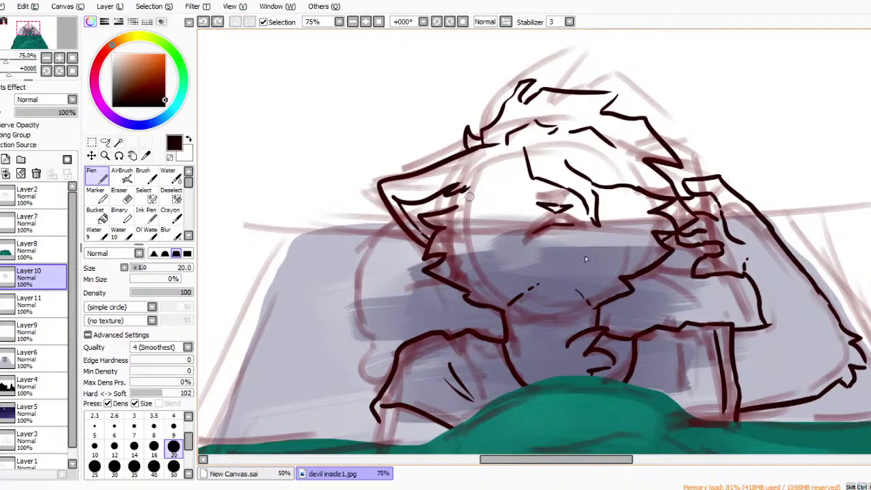
Outline the two eye shapes on either side of the fringe and fill both with the dark brown using the Bucket.
{"action": "left_click_drag", "start_coordinate": [468, 205], "coordinate": [528, 168]}
{"action": "mouse_move", "coordinate": [469, 203]}
{"action": "left_mouse_down"}
{"action": "mouse_move", "coordinate": [592, 192]}
{"action": "mouse_move", "coordinate": [599, 202]}
{"action": "mouse_move", "coordinate": [627, 208]}
{"action": "left_mouse_up"}
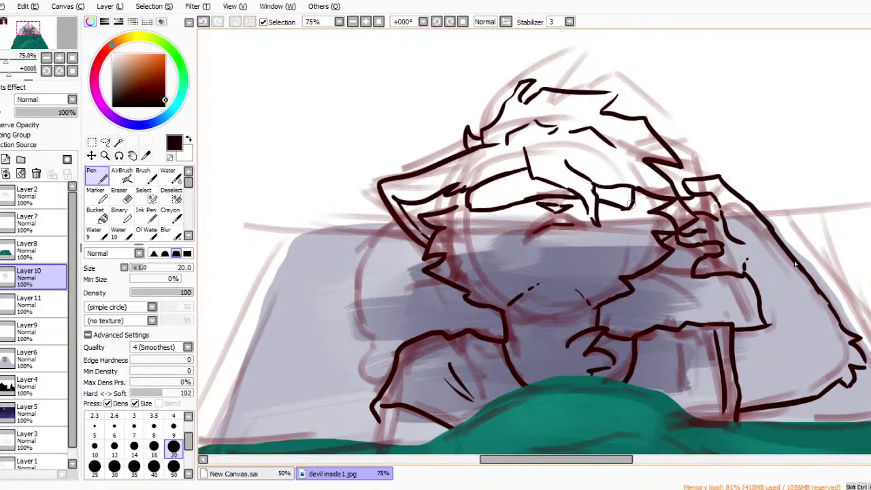
{"action": "left_click", "coordinate": [97, 216]}
{"action": "left_click", "coordinate": [507, 193]}
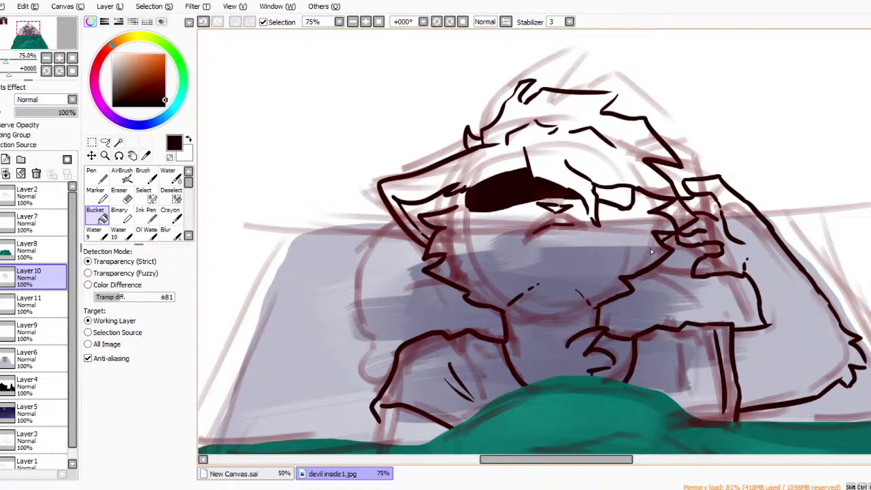
{"action": "left_click", "coordinate": [612, 197]}
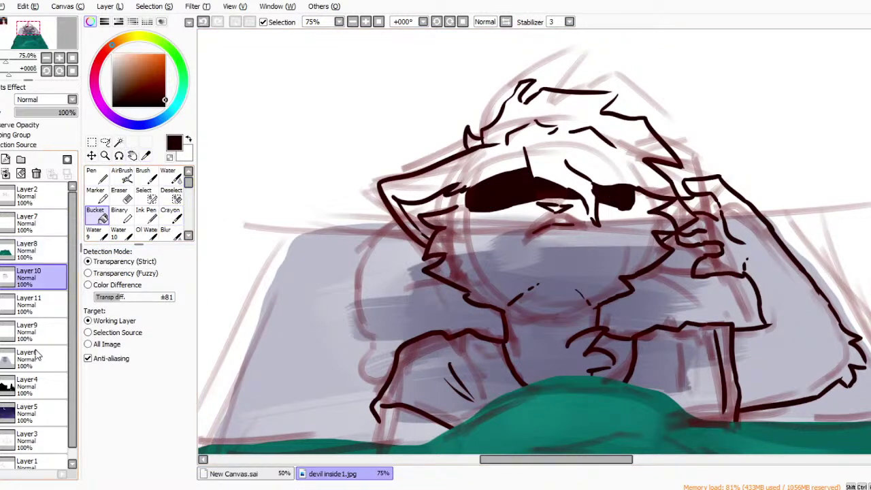
Add a new layer directly above Layer11, choose the burnt orange fur colour and ready the Pen at size 50.
{"action": "left_click", "coordinate": [27, 302]}
{"action": "left_click", "coordinate": [3, 160]}
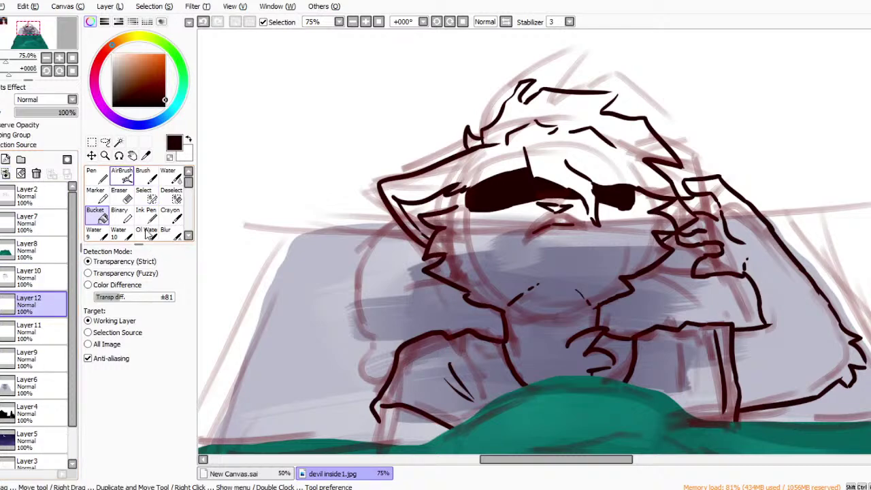
{"action": "left_click", "coordinate": [123, 176]}
{"action": "left_click_drag", "start_coordinate": [162, 76], "coordinate": [156, 60]}
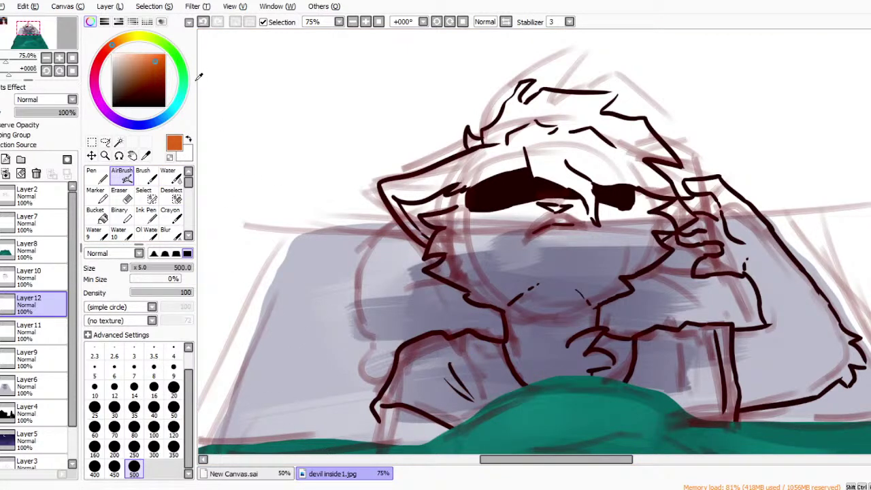
{"action": "key", "text": "n"}
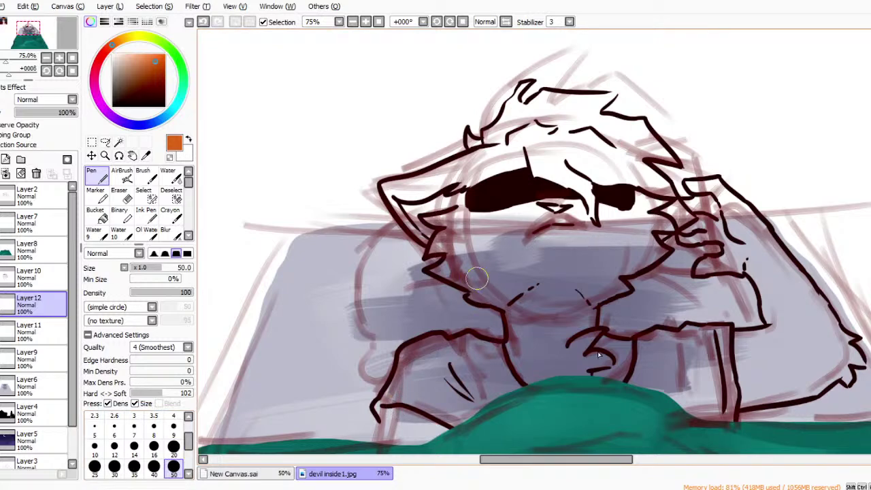
Paint the cat's face, left ear and neck down to the blanket in burnt orange with the Pen at size 50.
{"action": "mouse_move", "coordinate": [439, 269]}
{"action": "left_mouse_down"}
{"action": "mouse_move", "coordinate": [485, 288]}
{"action": "mouse_move", "coordinate": [471, 297]}
{"action": "mouse_move", "coordinate": [507, 302]}
{"action": "mouse_move", "coordinate": [490, 295]}
{"action": "mouse_move", "coordinate": [513, 310]}
{"action": "mouse_move", "coordinate": [496, 282]}
{"action": "mouse_move", "coordinate": [452, 270]}
{"action": "mouse_move", "coordinate": [448, 245]}
{"action": "mouse_move", "coordinate": [430, 237]}
{"action": "mouse_move", "coordinate": [433, 205]}
{"action": "mouse_move", "coordinate": [441, 231]}
{"action": "mouse_move", "coordinate": [446, 208]}
{"action": "mouse_move", "coordinate": [469, 180]}
{"action": "mouse_move", "coordinate": [477, 185]}
{"action": "mouse_move", "coordinate": [482, 156]}
{"action": "mouse_move", "coordinate": [406, 191]}
{"action": "mouse_move", "coordinate": [389, 186]}
{"action": "mouse_move", "coordinate": [463, 166]}
{"action": "mouse_move", "coordinate": [432, 184]}
{"action": "mouse_move", "coordinate": [388, 186]}
{"action": "mouse_move", "coordinate": [421, 231]}
{"action": "mouse_move", "coordinate": [477, 241]}
{"action": "mouse_move", "coordinate": [454, 235]}
{"action": "mouse_move", "coordinate": [483, 252]}
{"action": "mouse_move", "coordinate": [496, 290]}
{"action": "mouse_move", "coordinate": [484, 202]}
{"action": "mouse_move", "coordinate": [521, 253]}
{"action": "mouse_move", "coordinate": [558, 262]}
{"action": "mouse_move", "coordinate": [663, 206]}
{"action": "mouse_move", "coordinate": [633, 235]}
{"action": "mouse_move", "coordinate": [667, 221]}
{"action": "mouse_move", "coordinate": [651, 234]}
{"action": "left_mouse_up"}
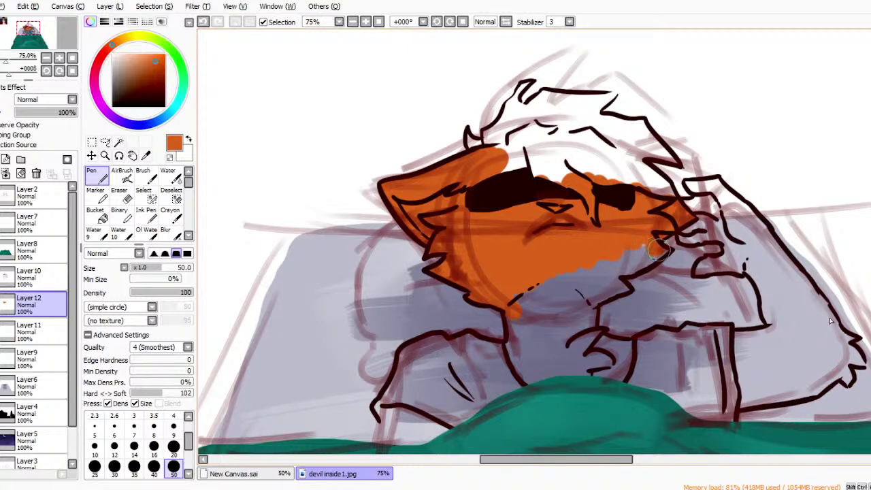
{"action": "mouse_move", "coordinate": [640, 260]}
{"action": "left_mouse_down"}
{"action": "mouse_move", "coordinate": [611, 274]}
{"action": "mouse_move", "coordinate": [644, 251]}
{"action": "mouse_move", "coordinate": [638, 245]}
{"action": "mouse_move", "coordinate": [646, 253]}
{"action": "mouse_move", "coordinate": [598, 277]}
{"action": "mouse_move", "coordinate": [625, 288]}
{"action": "mouse_move", "coordinate": [584, 289]}
{"action": "mouse_move", "coordinate": [568, 318]}
{"action": "mouse_move", "coordinate": [531, 280]}
{"action": "mouse_move", "coordinate": [530, 324]}
{"action": "mouse_move", "coordinate": [508, 291]}
{"action": "mouse_move", "coordinate": [516, 357]}
{"action": "mouse_move", "coordinate": [530, 381]}
{"action": "mouse_move", "coordinate": [541, 377]}
{"action": "mouse_move", "coordinate": [533, 343]}
{"action": "mouse_move", "coordinate": [540, 336]}
{"action": "mouse_move", "coordinate": [565, 365]}
{"action": "mouse_move", "coordinate": [568, 331]}
{"action": "left_mouse_up"}
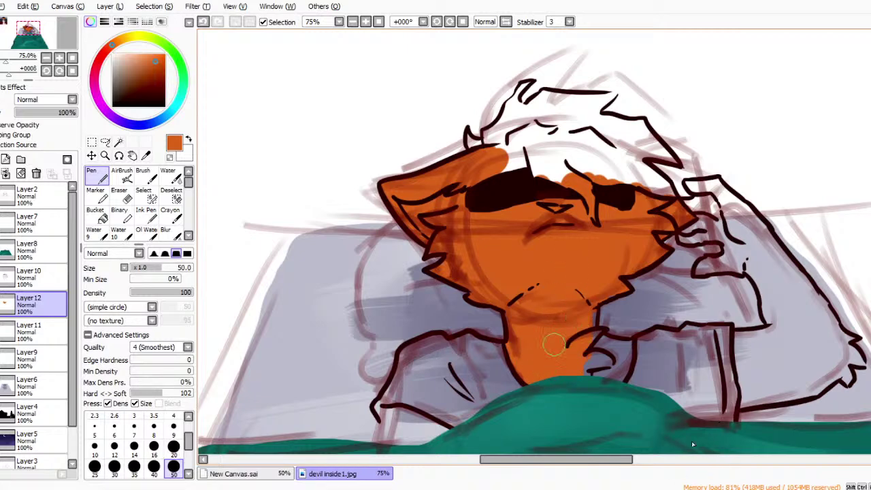
{"action": "mouse_move", "coordinate": [586, 333]}
{"action": "left_mouse_down"}
{"action": "mouse_move", "coordinate": [597, 364]}
{"action": "mouse_move", "coordinate": [594, 337]}
{"action": "mouse_move", "coordinate": [609, 346]}
{"action": "left_mouse_up"}
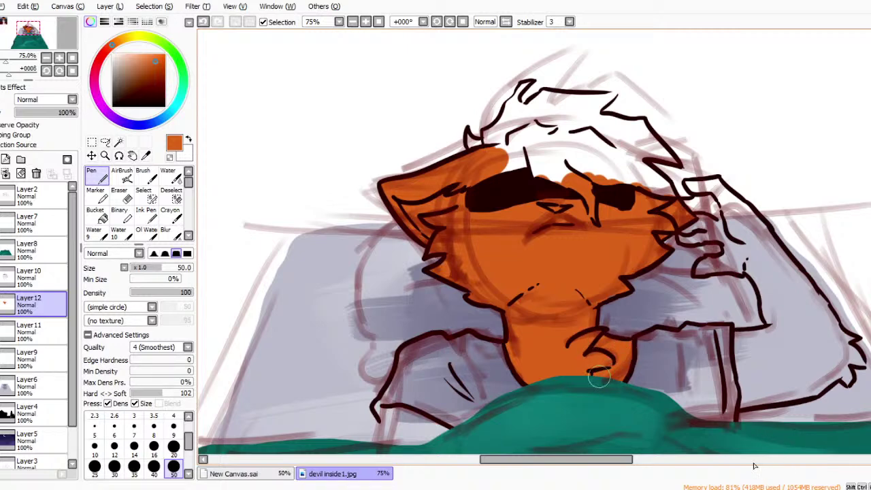
Trim the orange beside the cheek and fingers with the Eraser at size 20, and paint the forehead and lower hair with the size 50 Pen.
{"action": "scroll", "coordinate": [534, 252], "scroll_direction": "up", "scroll_amount": 2}
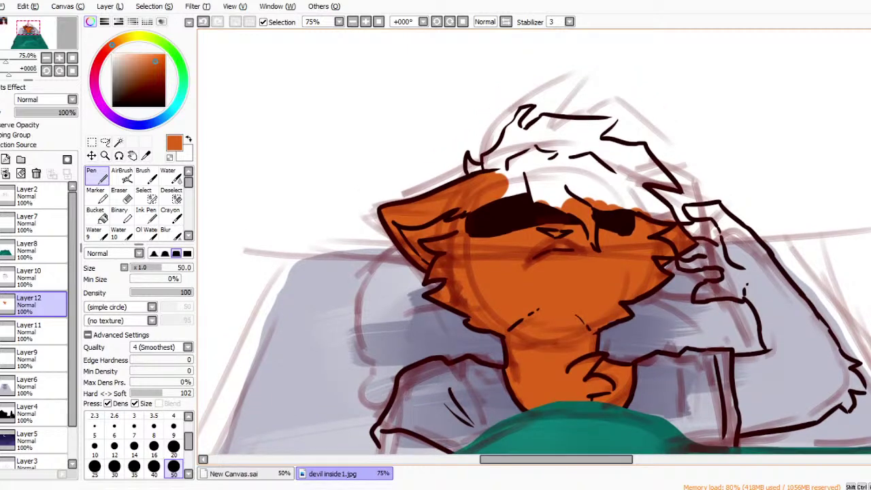
{"action": "key", "text": "e"}
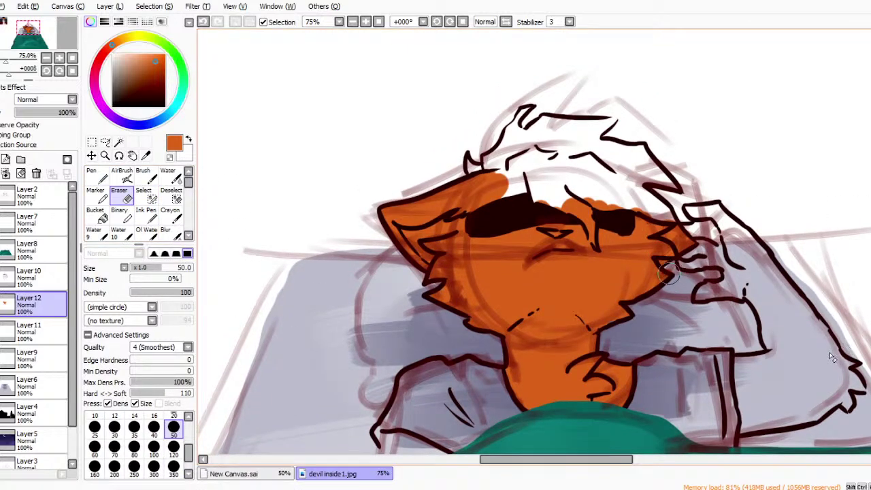
{"action": "left_click", "coordinate": [173, 415]}
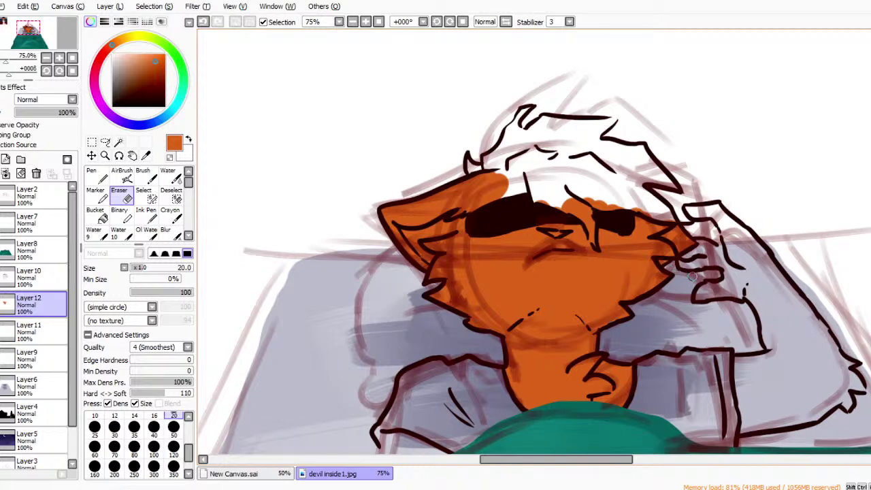
{"action": "scroll", "coordinate": [803, 192], "scroll_direction": "up", "scroll_amount": 2}
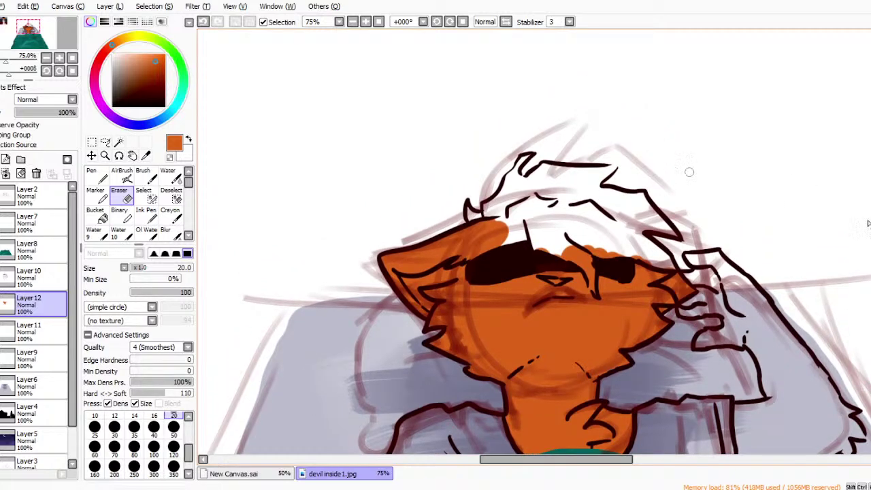
{"action": "left_click", "coordinate": [96, 175]}
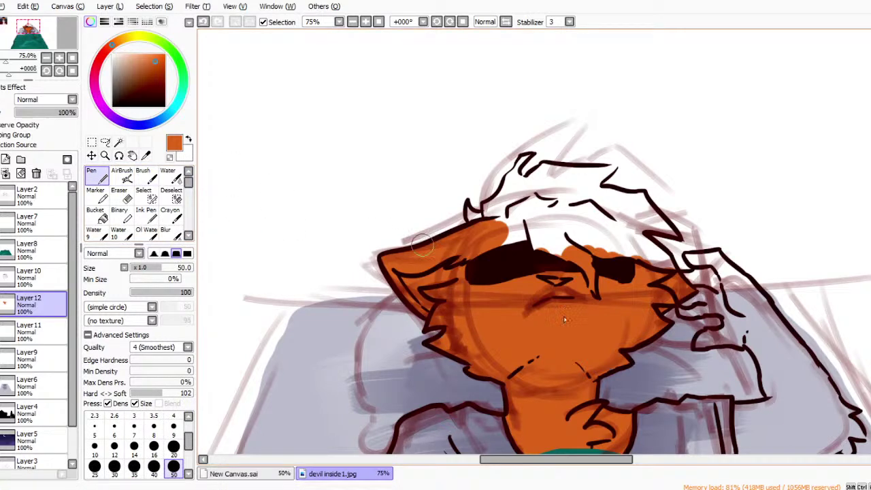
{"action": "mouse_move", "coordinate": [570, 227]}
{"action": "left_mouse_down"}
{"action": "mouse_move", "coordinate": [519, 237]}
{"action": "mouse_move", "coordinate": [537, 231]}
{"action": "mouse_move", "coordinate": [470, 209]}
{"action": "mouse_move", "coordinate": [491, 212]}
{"action": "mouse_move", "coordinate": [516, 172]}
{"action": "mouse_move", "coordinate": [520, 197]}
{"action": "mouse_move", "coordinate": [541, 192]}
{"action": "mouse_move", "coordinate": [616, 240]}
{"action": "left_mouse_up"}
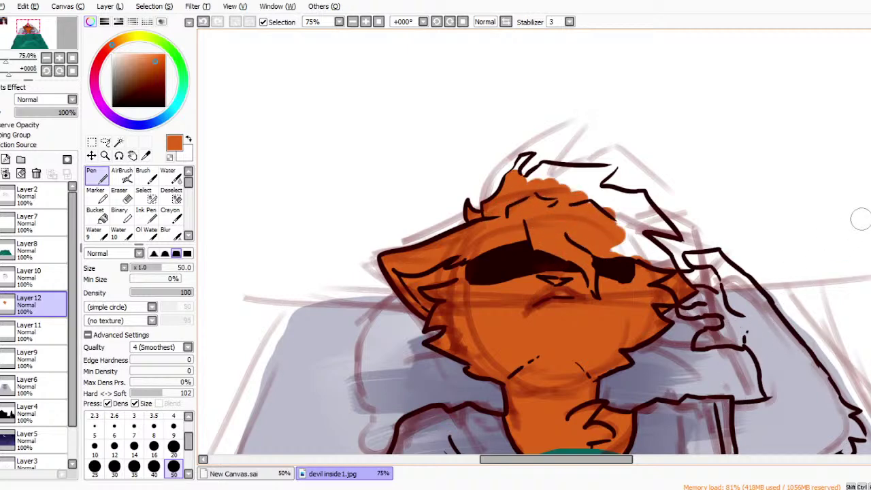
Paint the raised arm burnt orange from the sleeve to the elbow at size 50, filling the elbow tuft at size 20.
{"action": "left_click_drag", "start_coordinate": [724, 416], "coordinate": [775, 404]}
{"action": "mouse_move", "coordinate": [728, 416]}
{"action": "left_mouse_down"}
{"action": "mouse_move", "coordinate": [782, 398]}
{"action": "mouse_move", "coordinate": [752, 336]}
{"action": "mouse_move", "coordinate": [761, 323]}
{"action": "mouse_move", "coordinate": [799, 364]}
{"action": "mouse_move", "coordinate": [778, 329]}
{"action": "mouse_move", "coordinate": [767, 331]}
{"action": "mouse_move", "coordinate": [772, 342]}
{"action": "mouse_move", "coordinate": [805, 366]}
{"action": "mouse_move", "coordinate": [792, 348]}
{"action": "mouse_move", "coordinate": [823, 391]}
{"action": "mouse_move", "coordinate": [792, 345]}
{"action": "mouse_move", "coordinate": [813, 360]}
{"action": "left_mouse_up"}
{"action": "scroll", "coordinate": [534, 242], "scroll_direction": "down", "scroll_amount": 5}
{"action": "mouse_move", "coordinate": [733, 240]}
{"action": "left_mouse_down"}
{"action": "mouse_move", "coordinate": [725, 263]}
{"action": "mouse_move", "coordinate": [739, 287]}
{"action": "mouse_move", "coordinate": [735, 299]}
{"action": "mouse_move", "coordinate": [788, 286]}
{"action": "mouse_move", "coordinate": [734, 303]}
{"action": "mouse_move", "coordinate": [812, 290]}
{"action": "mouse_move", "coordinate": [825, 272]}
{"action": "mouse_move", "coordinate": [817, 253]}
{"action": "mouse_move", "coordinate": [824, 216]}
{"action": "mouse_move", "coordinate": [837, 272]}
{"action": "left_mouse_up"}
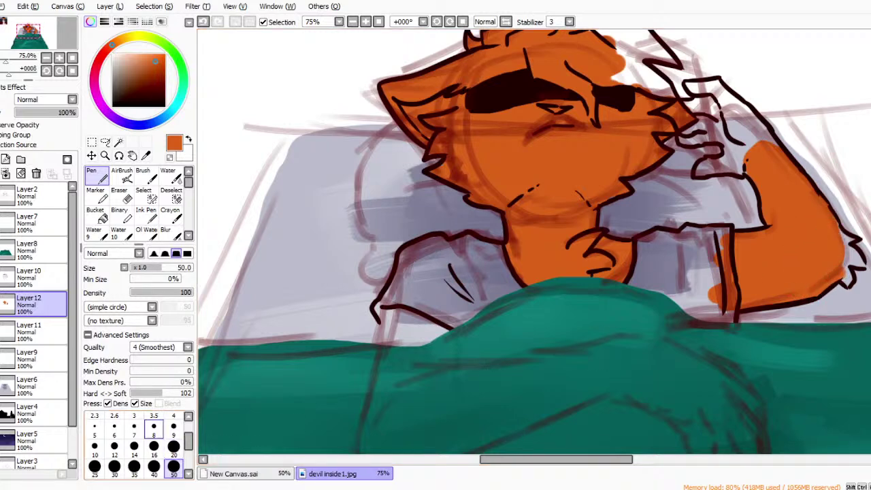
{"action": "left_click", "coordinate": [174, 445]}
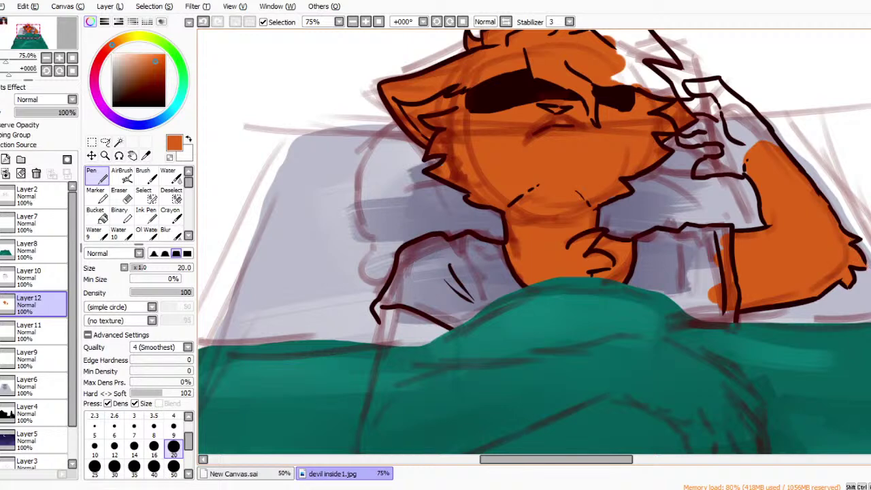
{"action": "scroll", "coordinate": [865, 217], "scroll_direction": "up", "scroll_amount": 2}
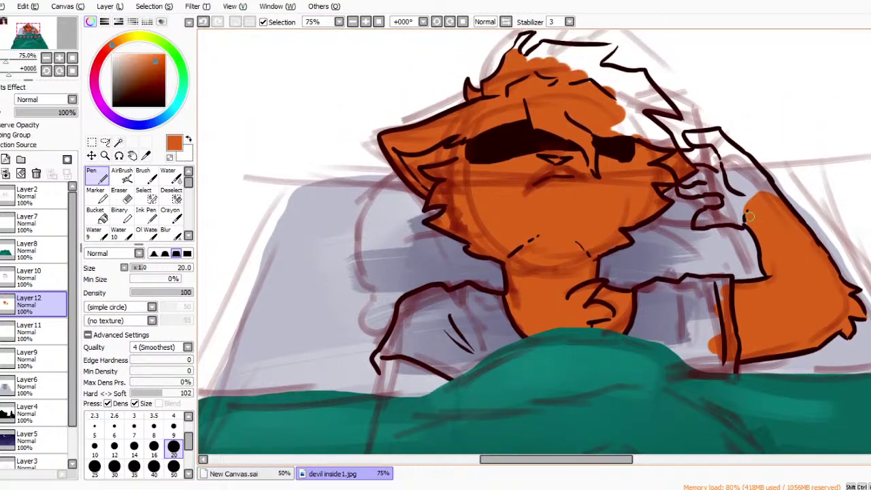
Fill the remaining spiky hair in burnt orange, using Pen size 50 for the broad area and size 20 for the tips and edges.
{"action": "left_click_drag", "start_coordinate": [587, 458], "coordinate": [464, 453]}
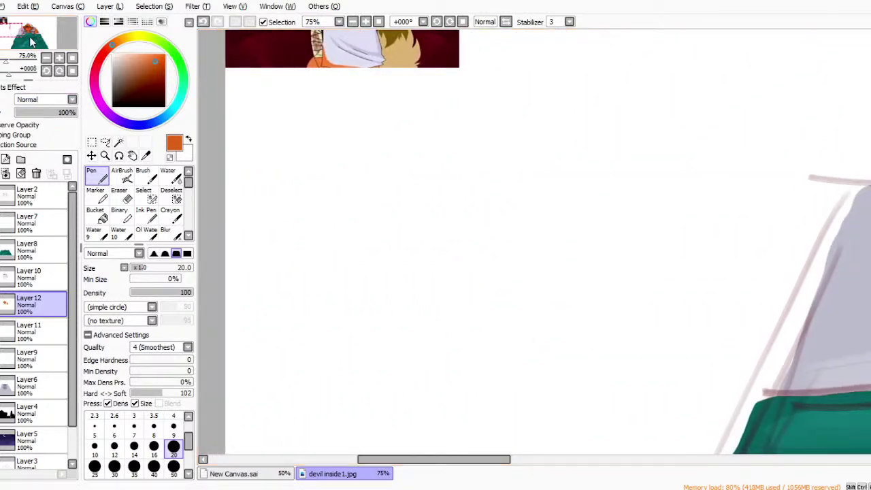
{"action": "left_click_drag", "start_coordinate": [29, 42], "coordinate": [51, 42]}
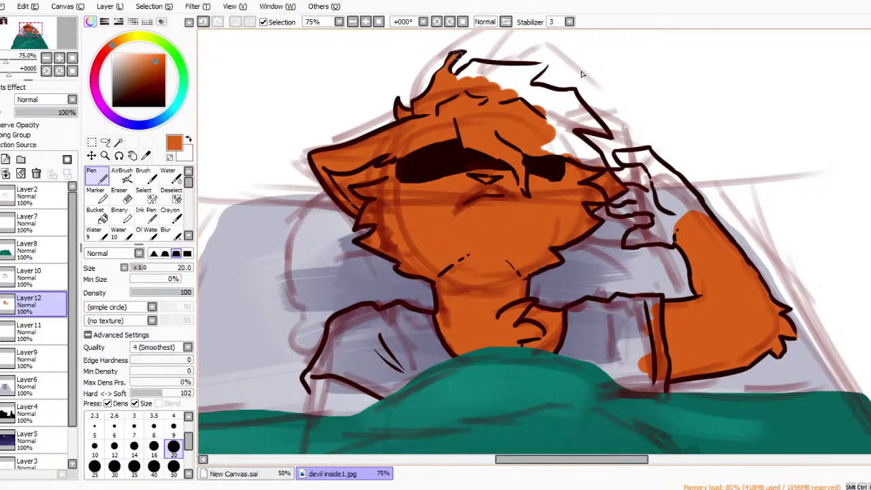
{"action": "mouse_move", "coordinate": [477, 74]}
{"action": "left_mouse_down"}
{"action": "mouse_move", "coordinate": [545, 64]}
{"action": "mouse_move", "coordinate": [526, 67]}
{"action": "mouse_move", "coordinate": [544, 63]}
{"action": "mouse_move", "coordinate": [514, 84]}
{"action": "mouse_move", "coordinate": [545, 65]}
{"action": "mouse_move", "coordinate": [517, 86]}
{"action": "mouse_move", "coordinate": [549, 57]}
{"action": "mouse_move", "coordinate": [516, 73]}
{"action": "left_mouse_up"}
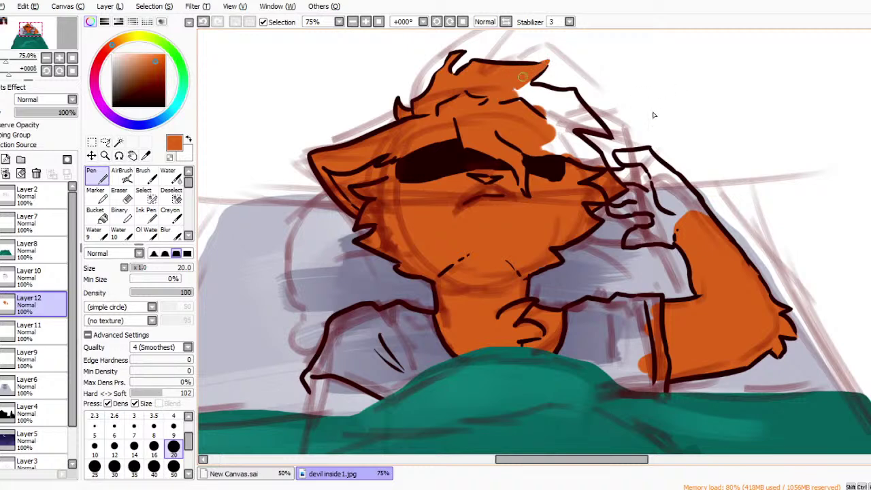
{"action": "left_click_drag", "start_coordinate": [522, 107], "coordinate": [520, 82]}
{"action": "left_click", "coordinate": [173, 467]}
{"action": "mouse_move", "coordinate": [532, 119]}
{"action": "left_mouse_down"}
{"action": "mouse_move", "coordinate": [587, 168]}
{"action": "mouse_move", "coordinate": [590, 158]}
{"action": "mouse_move", "coordinate": [598, 166]}
{"action": "mouse_move", "coordinate": [558, 128]}
{"action": "mouse_move", "coordinate": [553, 111]}
{"action": "mouse_move", "coordinate": [549, 127]}
{"action": "mouse_move", "coordinate": [579, 119]}
{"action": "mouse_move", "coordinate": [604, 134]}
{"action": "mouse_move", "coordinate": [570, 119]}
{"action": "mouse_move", "coordinate": [610, 132]}
{"action": "left_mouse_up"}
{"action": "left_click", "coordinate": [174, 447]}
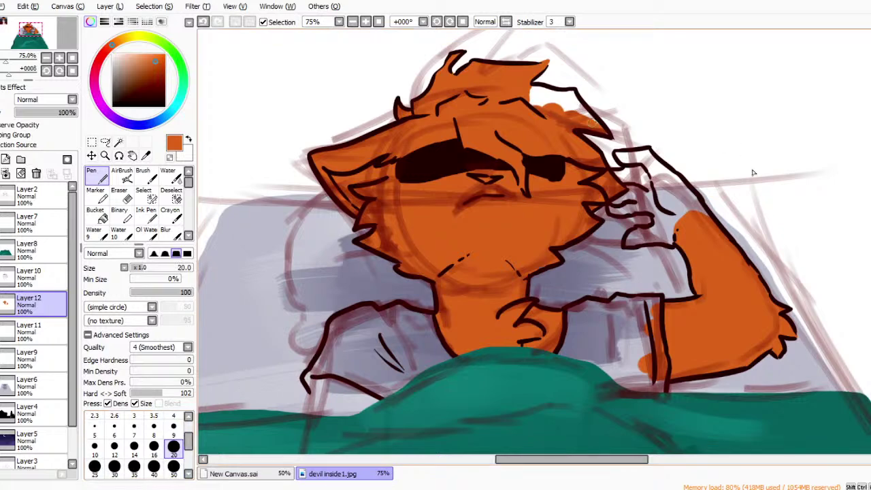
{"action": "mouse_move", "coordinate": [587, 117]}
{"action": "left_mouse_down"}
{"action": "mouse_move", "coordinate": [568, 101]}
{"action": "mouse_move", "coordinate": [531, 103]}
{"action": "mouse_move", "coordinate": [546, 94]}
{"action": "left_mouse_up"}
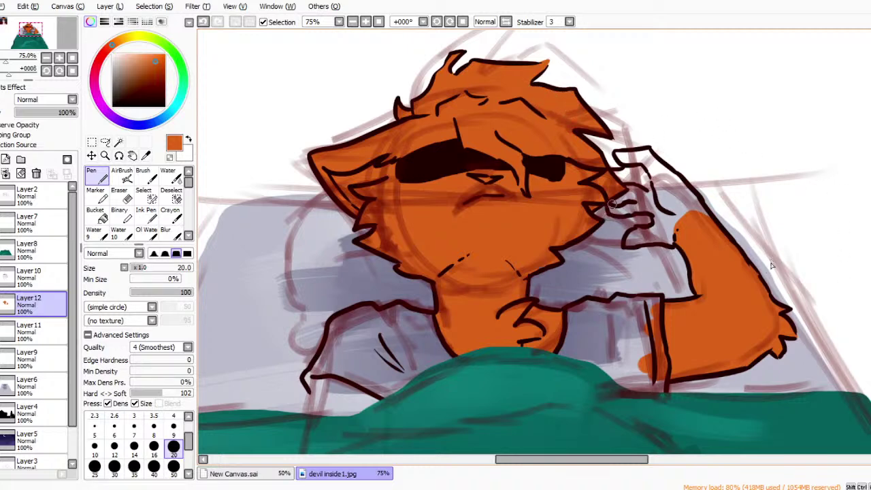
Paint the fingers, palm and wrist of the raised hand burnt orange with the size 20 Pen, undoing the last stroke.
{"action": "left_click_drag", "start_coordinate": [619, 211], "coordinate": [635, 208]}
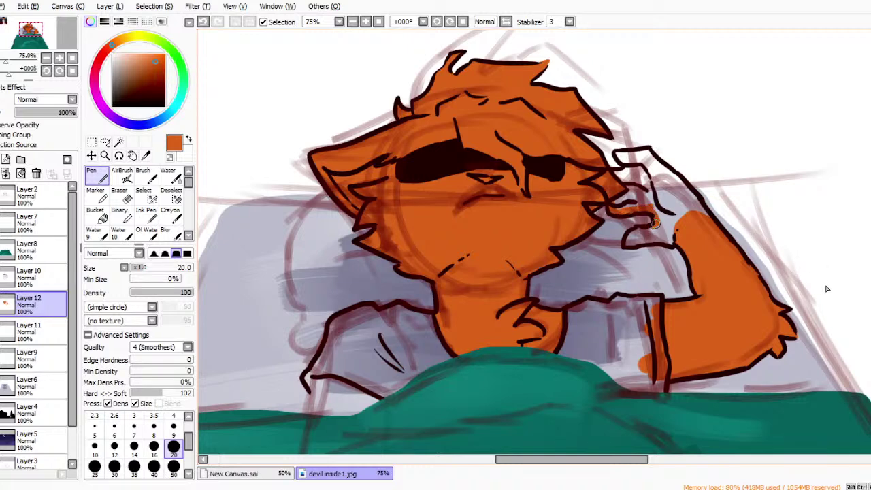
{"action": "mouse_move", "coordinate": [626, 240]}
{"action": "left_mouse_down"}
{"action": "mouse_move", "coordinate": [671, 244]}
{"action": "mouse_move", "coordinate": [632, 236]}
{"action": "mouse_move", "coordinate": [662, 227]}
{"action": "mouse_move", "coordinate": [675, 235]}
{"action": "mouse_move", "coordinate": [657, 200]}
{"action": "mouse_move", "coordinate": [641, 195]}
{"action": "mouse_move", "coordinate": [637, 175]}
{"action": "mouse_move", "coordinate": [623, 194]}
{"action": "left_mouse_up"}
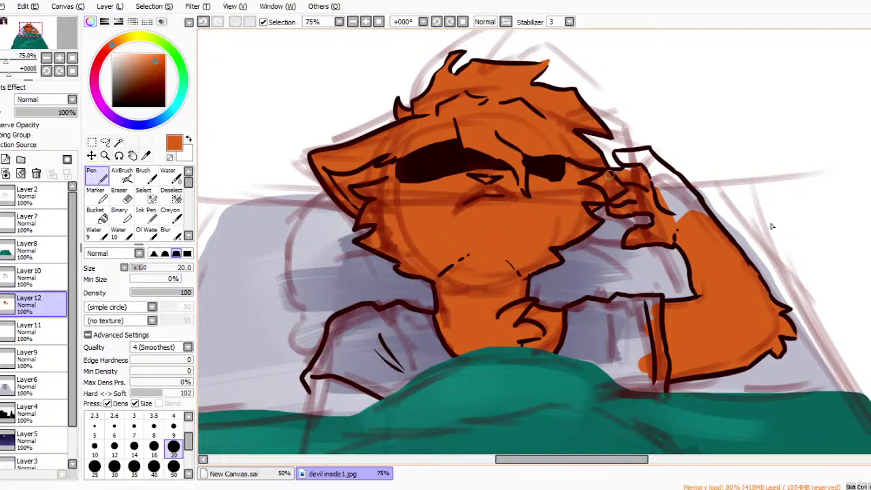
{"action": "mouse_move", "coordinate": [633, 168]}
{"action": "left_mouse_down"}
{"action": "mouse_move", "coordinate": [641, 152]}
{"action": "mouse_move", "coordinate": [658, 193]}
{"action": "mouse_move", "coordinate": [657, 167]}
{"action": "mouse_move", "coordinate": [680, 228]}
{"action": "mouse_move", "coordinate": [686, 206]}
{"action": "mouse_move", "coordinate": [696, 219]}
{"action": "mouse_move", "coordinate": [706, 214]}
{"action": "mouse_move", "coordinate": [654, 165]}
{"action": "left_mouse_up"}
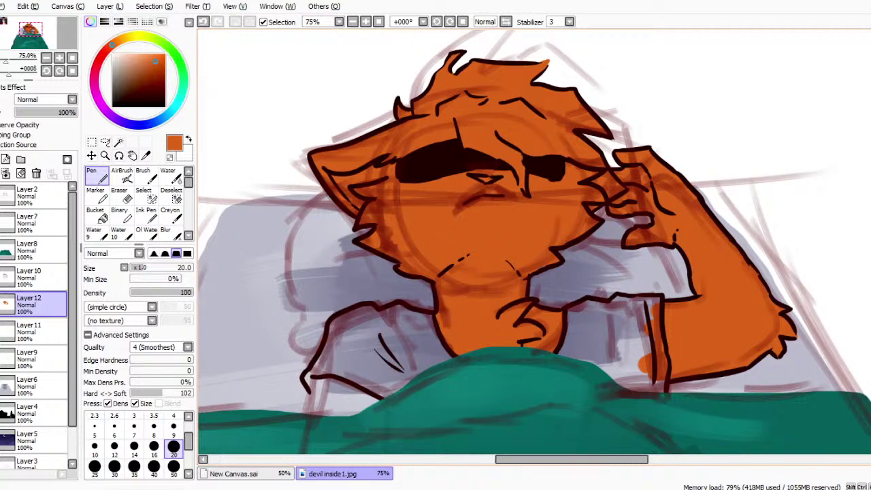
{"action": "key", "text": "ctrl+z"}
{"action": "scroll", "coordinate": [534, 242], "scroll_direction": "up", "scroll_amount": 1}
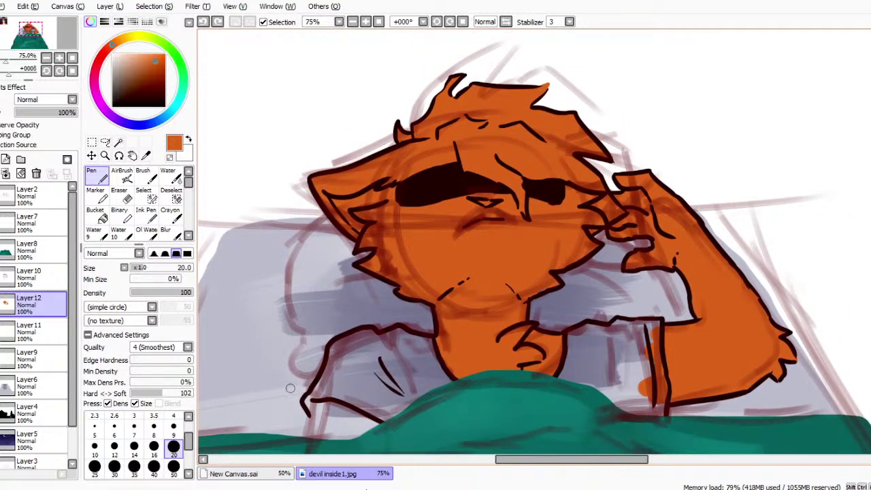
Choose a muted turquoise and paint along the neck, shoulder and cuff edges of the shirt's right side with the size 20 Pen.
{"action": "left_click_drag", "start_coordinate": [178, 103], "coordinate": [175, 106]}
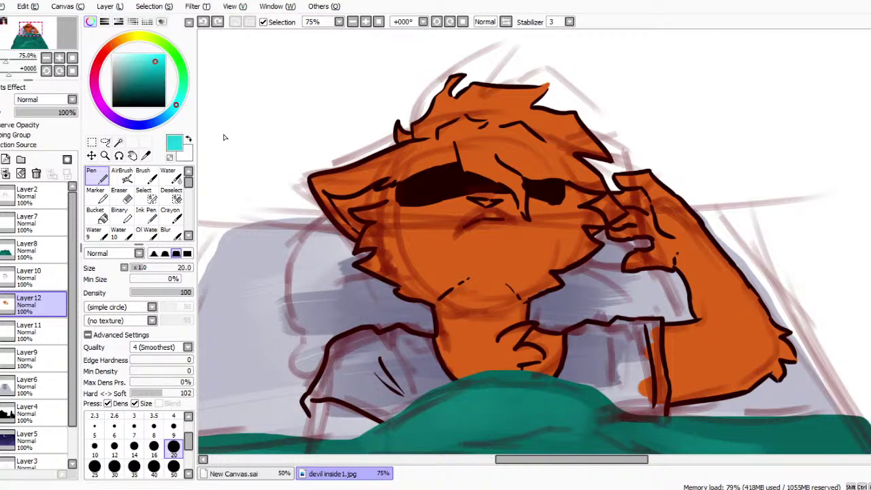
{"action": "left_click", "coordinate": [128, 70]}
{"action": "left_click_drag", "start_coordinate": [128, 70], "coordinate": [128, 68]}
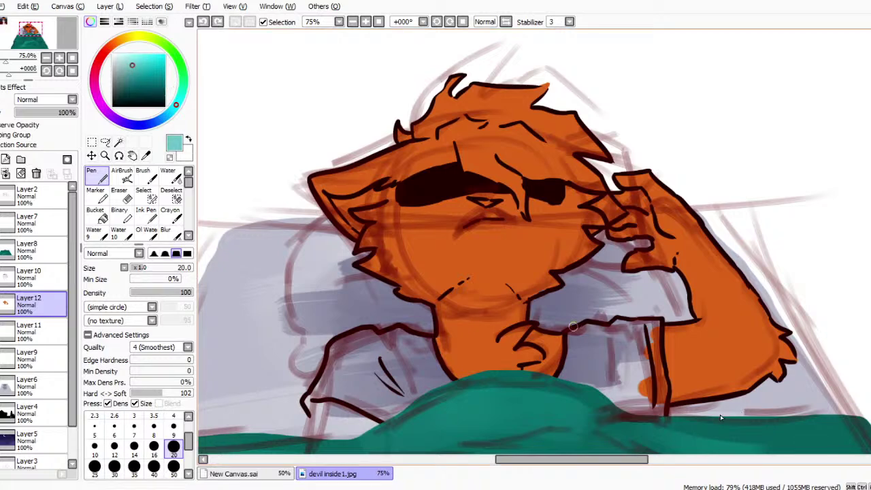
{"action": "left_click_drag", "start_coordinate": [568, 333], "coordinate": [565, 366]}
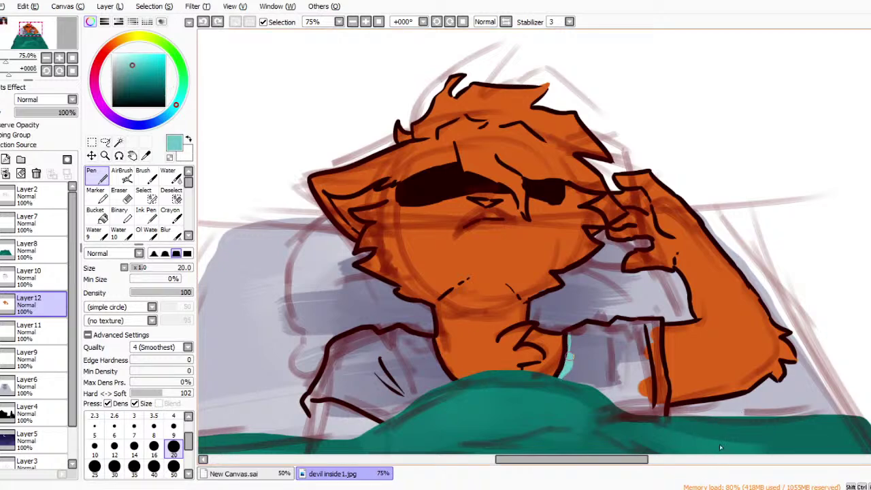
{"action": "left_click_drag", "start_coordinate": [570, 334], "coordinate": [638, 324]}
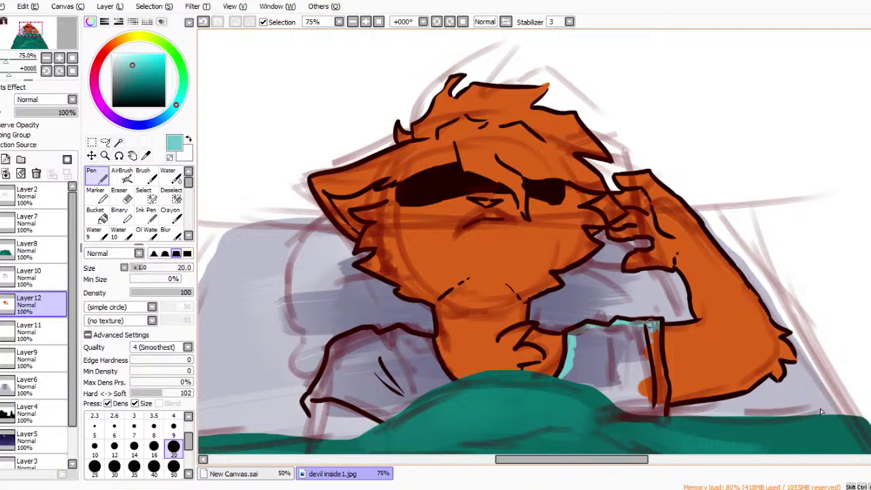
{"action": "left_click_drag", "start_coordinate": [656, 344], "coordinate": [660, 373]}
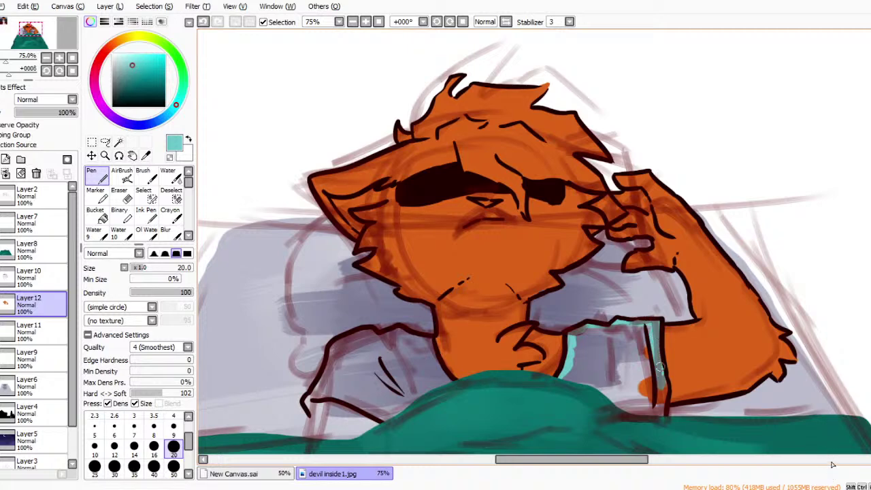
Fill the rest of the shirt's right side and the whole left sleeve in muted turquoise, enlarging the Pen to size 50.
{"action": "mouse_move", "coordinate": [658, 416]}
{"action": "left_mouse_down"}
{"action": "mouse_move", "coordinate": [650, 364]}
{"action": "mouse_move", "coordinate": [645, 424]}
{"action": "mouse_move", "coordinate": [638, 385]}
{"action": "mouse_move", "coordinate": [628, 421]}
{"action": "mouse_move", "coordinate": [613, 359]}
{"action": "mouse_move", "coordinate": [613, 413]}
{"action": "mouse_move", "coordinate": [600, 367]}
{"action": "mouse_move", "coordinate": [572, 377]}
{"action": "left_mouse_up"}
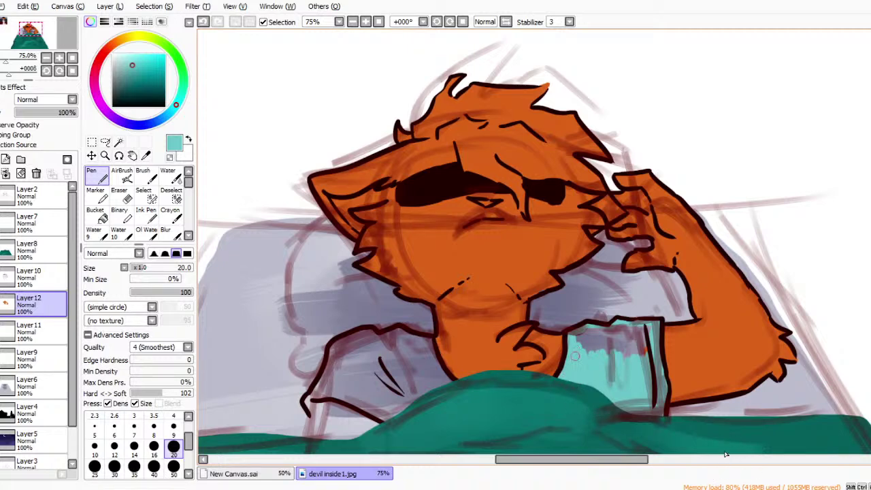
{"action": "left_click", "coordinate": [174, 466]}
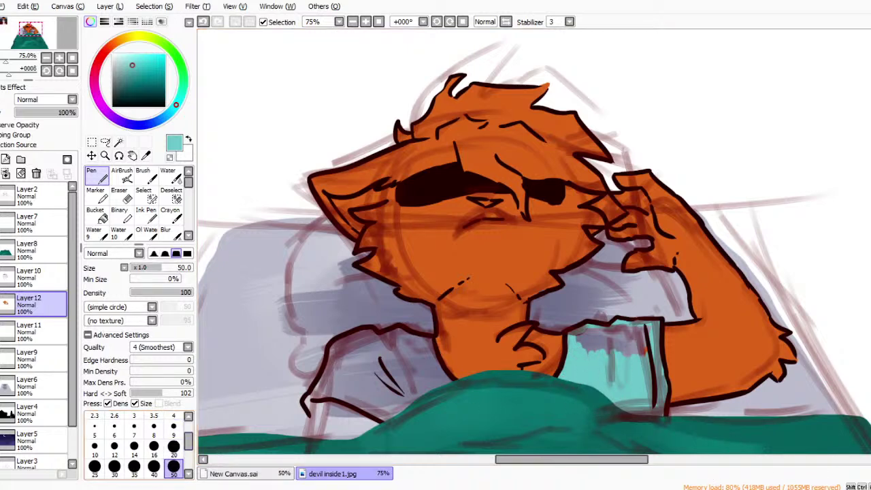
{"action": "mouse_move", "coordinate": [597, 352]}
{"action": "left_mouse_down"}
{"action": "mouse_move", "coordinate": [624, 329]}
{"action": "mouse_move", "coordinate": [586, 334]}
{"action": "mouse_move", "coordinate": [608, 358]}
{"action": "mouse_move", "coordinate": [621, 357]}
{"action": "mouse_move", "coordinate": [602, 362]}
{"action": "mouse_move", "coordinate": [592, 349]}
{"action": "mouse_move", "coordinate": [640, 335]}
{"action": "left_mouse_up"}
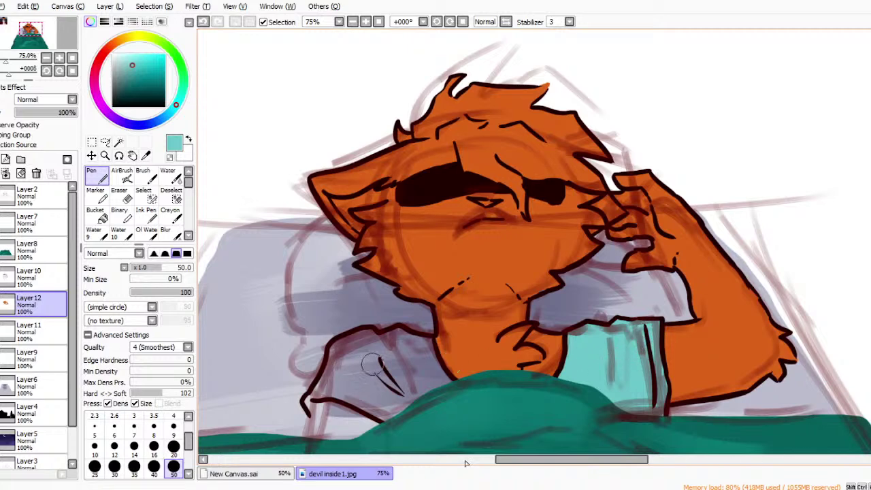
{"action": "mouse_move", "coordinate": [320, 386]}
{"action": "left_mouse_down"}
{"action": "mouse_move", "coordinate": [341, 347]}
{"action": "mouse_move", "coordinate": [359, 340]}
{"action": "left_mouse_up"}
{"action": "mouse_move", "coordinate": [367, 337]}
{"action": "left_mouse_down"}
{"action": "mouse_move", "coordinate": [335, 351]}
{"action": "mouse_move", "coordinate": [341, 373]}
{"action": "mouse_move", "coordinate": [329, 391]}
{"action": "mouse_move", "coordinate": [357, 394]}
{"action": "mouse_move", "coordinate": [383, 414]}
{"action": "mouse_move", "coordinate": [349, 381]}
{"action": "mouse_move", "coordinate": [365, 387]}
{"action": "mouse_move", "coordinate": [354, 356]}
{"action": "mouse_move", "coordinate": [382, 362]}
{"action": "mouse_move", "coordinate": [385, 342]}
{"action": "mouse_move", "coordinate": [402, 336]}
{"action": "mouse_move", "coordinate": [427, 345]}
{"action": "mouse_move", "coordinate": [442, 397]}
{"action": "mouse_move", "coordinate": [432, 374]}
{"action": "mouse_move", "coordinate": [448, 390]}
{"action": "mouse_move", "coordinate": [436, 370]}
{"action": "mouse_move", "coordinate": [399, 353]}
{"action": "mouse_move", "coordinate": [411, 370]}
{"action": "left_mouse_up"}
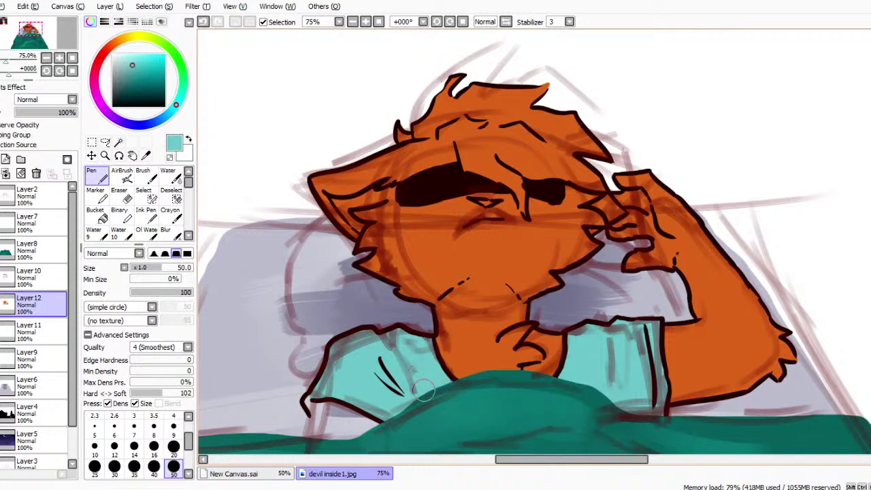
Choose black and fill in the cat's nose with the Pen at size 9.
{"action": "left_click", "coordinate": [113, 104]}
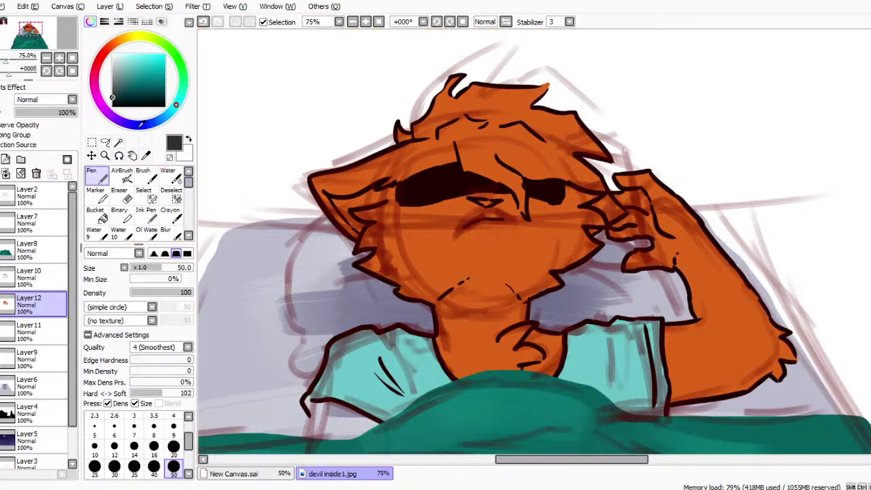
{"action": "left_click", "coordinate": [174, 427]}
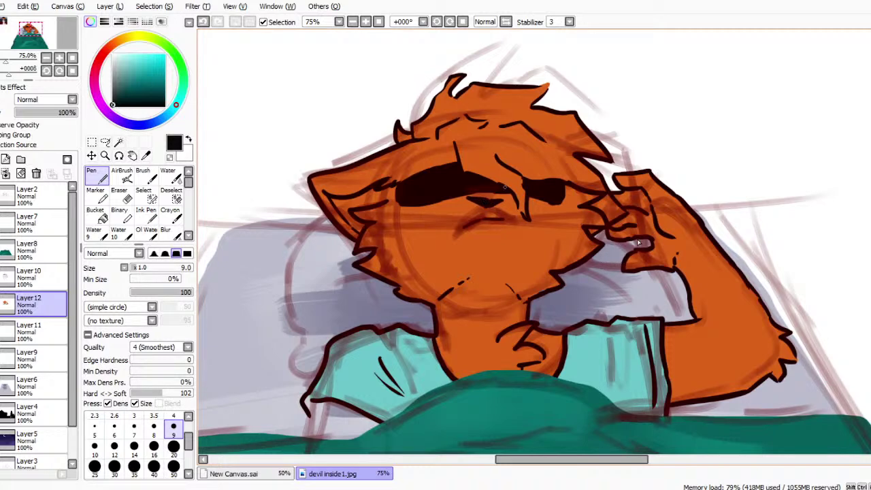
Zoom out to 33.33% to reach the reference picture, sample a colour with the eyedropper and adjust it to a pale beige.
{"action": "left_click", "coordinate": [352, 22]}
{"action": "left_click", "coordinate": [352, 22]}
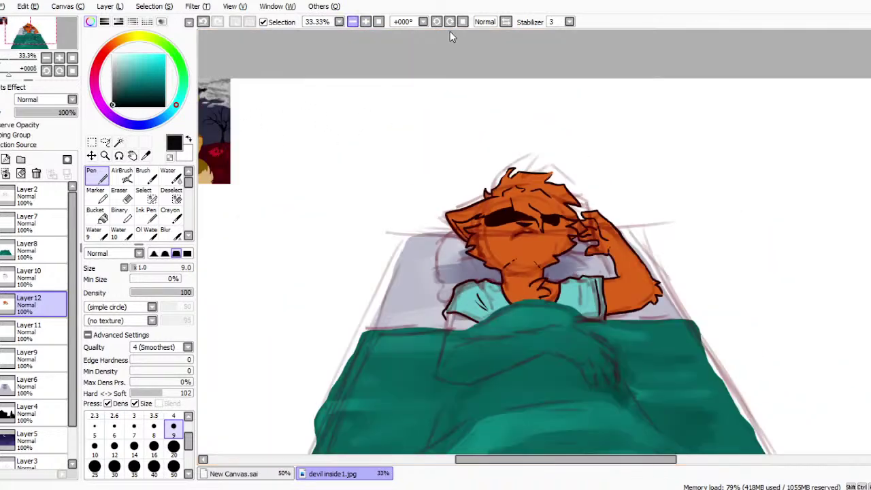
{"action": "left_click_drag", "start_coordinate": [564, 460], "coordinate": [540, 459]}
{"action": "left_click", "coordinate": [146, 156]}
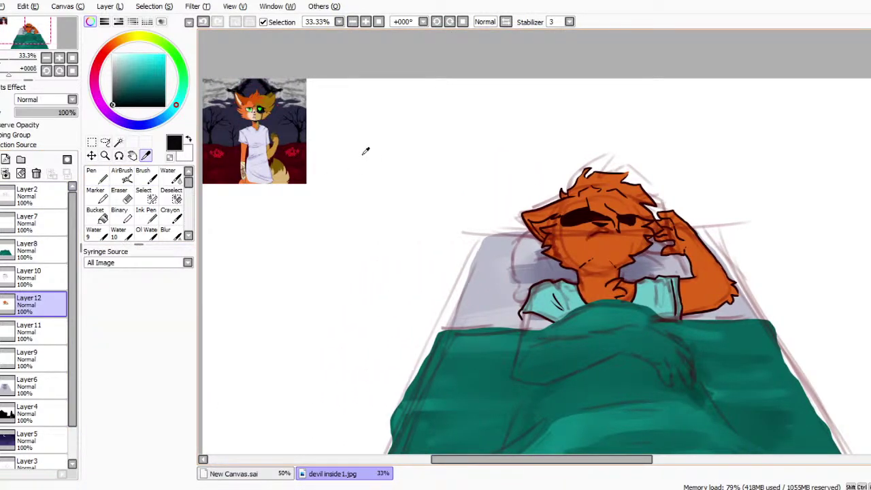
{"action": "left_click", "coordinate": [324, 145]}
{"action": "left_click_drag", "start_coordinate": [124, 55], "coordinate": [121, 61]}
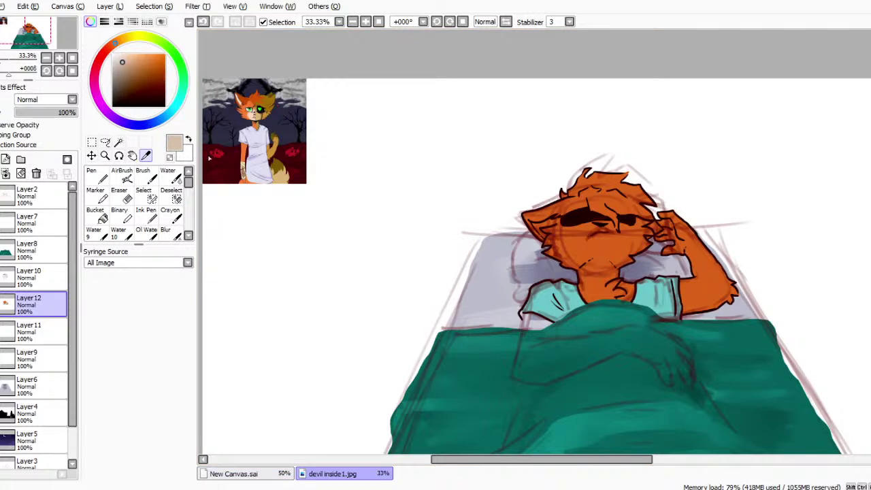
Delete Layer11, which holds the reference picture.
{"action": "left_click", "coordinate": [28, 331]}
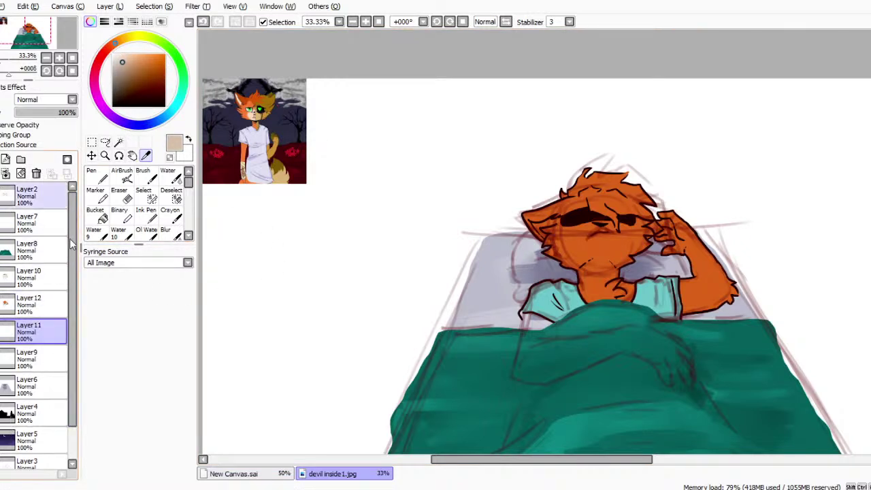
{"action": "left_click", "coordinate": [36, 173]}
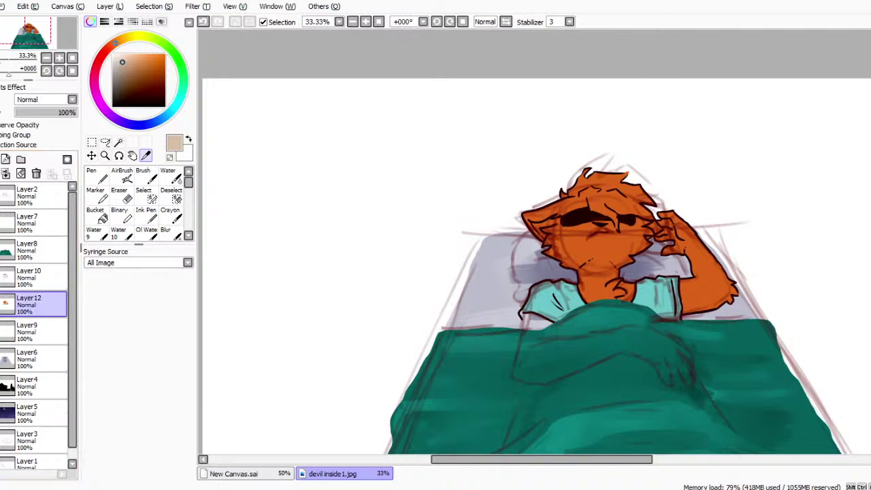
{"action": "key", "text": "alt+Tab"}
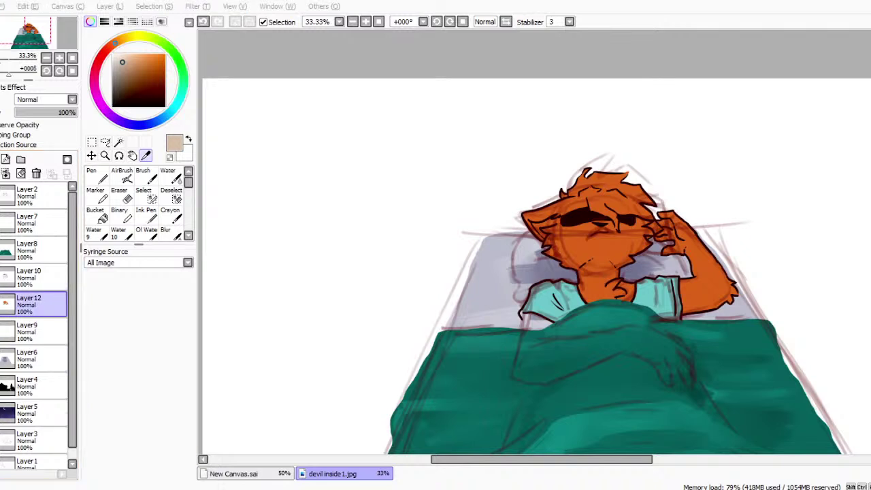
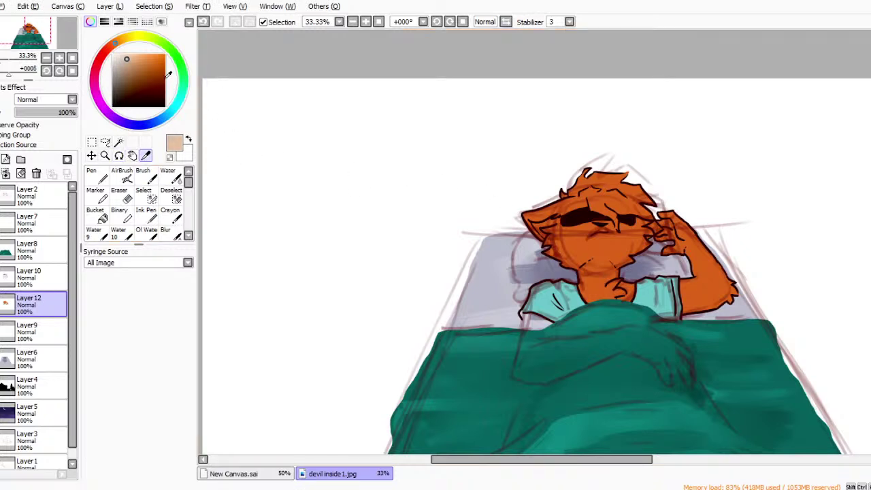
Block in the first pale beige patches on the cat's muzzle and cheek with the Pen at size 20.
{"action": "left_click", "coordinate": [105, 155]}
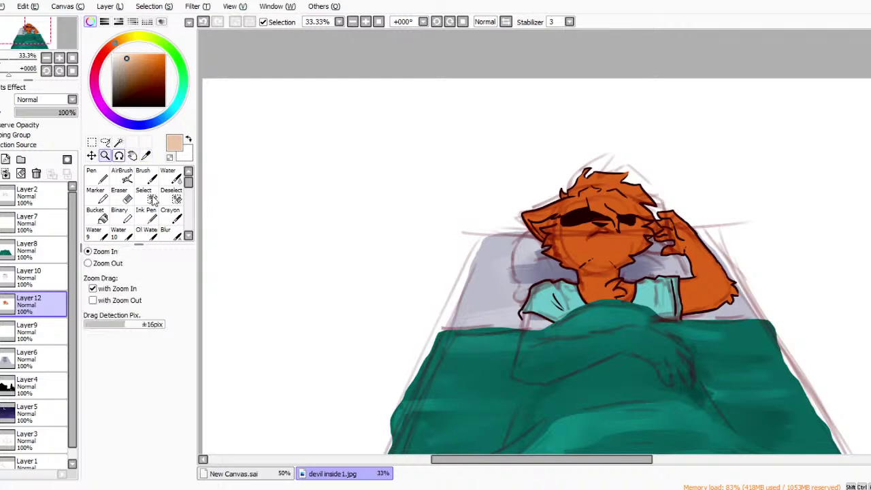
{"action": "left_click", "coordinate": [783, 279]}
{"action": "left_click", "coordinate": [747, 262]}
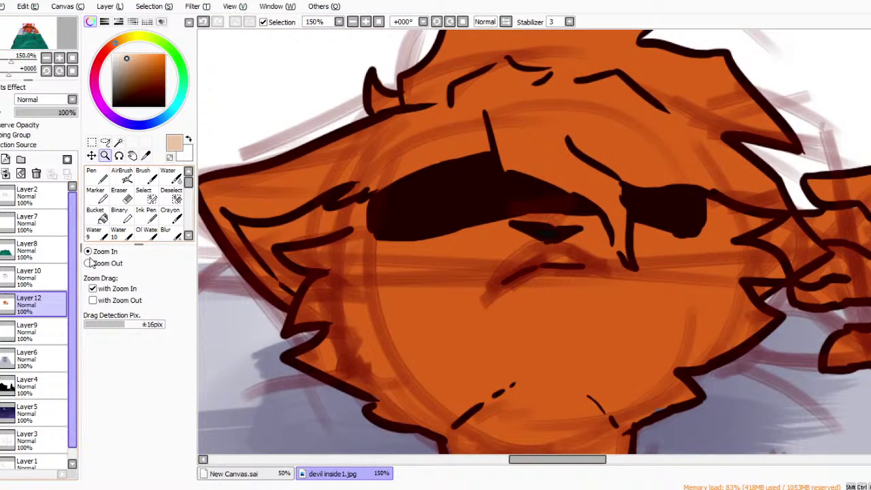
{"action": "left_click", "coordinate": [96, 175]}
{"action": "left_click", "coordinate": [174, 253]}
{"action": "left_click", "coordinate": [174, 445]}
{"action": "mouse_move", "coordinate": [475, 264]}
{"action": "left_mouse_down"}
{"action": "mouse_move", "coordinate": [456, 259]}
{"action": "mouse_move", "coordinate": [462, 286]}
{"action": "left_mouse_up"}
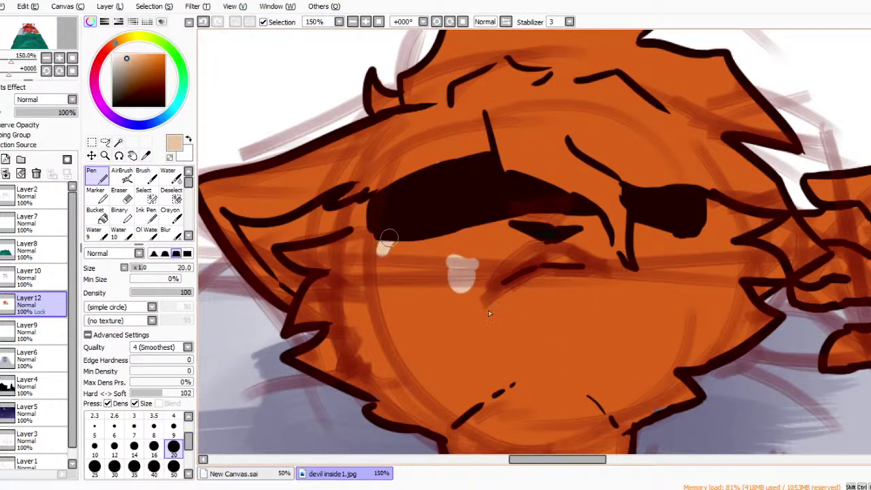
{"action": "mouse_move", "coordinate": [380, 245]}
{"action": "left_mouse_down"}
{"action": "mouse_move", "coordinate": [387, 266]}
{"action": "mouse_move", "coordinate": [369, 260]}
{"action": "mouse_move", "coordinate": [393, 253]}
{"action": "mouse_move", "coordinate": [396, 241]}
{"action": "mouse_move", "coordinate": [387, 264]}
{"action": "mouse_move", "coordinate": [369, 258]}
{"action": "mouse_move", "coordinate": [389, 255]}
{"action": "mouse_move", "coordinate": [378, 289]}
{"action": "mouse_move", "coordinate": [404, 271]}
{"action": "mouse_move", "coordinate": [377, 293]}
{"action": "mouse_move", "coordinate": [386, 280]}
{"action": "mouse_move", "coordinate": [393, 298]}
{"action": "mouse_move", "coordinate": [417, 299]}
{"action": "mouse_move", "coordinate": [407, 326]}
{"action": "mouse_move", "coordinate": [423, 339]}
{"action": "left_mouse_up"}
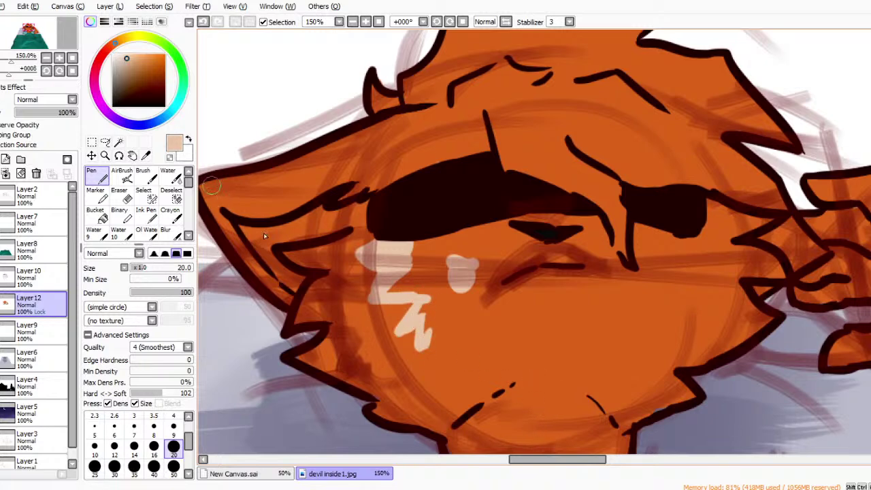
Cover the whole muzzle, cheeks and chin in pale beige with the Water brush at size 120.
{"action": "left_click", "coordinate": [170, 175]}
{"action": "left_click", "coordinate": [173, 428]}
{"action": "mouse_move", "coordinate": [440, 291]}
{"action": "left_mouse_down"}
{"action": "mouse_move", "coordinate": [410, 258]}
{"action": "mouse_move", "coordinate": [402, 258]}
{"action": "mouse_move", "coordinate": [439, 337]}
{"action": "mouse_move", "coordinate": [498, 327]}
{"action": "mouse_move", "coordinate": [560, 282]}
{"action": "mouse_move", "coordinate": [538, 303]}
{"action": "mouse_move", "coordinate": [551, 247]}
{"action": "mouse_move", "coordinate": [517, 297]}
{"action": "mouse_move", "coordinate": [472, 291]}
{"action": "mouse_move", "coordinate": [492, 272]}
{"action": "mouse_move", "coordinate": [440, 296]}
{"action": "mouse_move", "coordinate": [442, 285]}
{"action": "mouse_move", "coordinate": [456, 332]}
{"action": "mouse_move", "coordinate": [446, 337]}
{"action": "mouse_move", "coordinate": [520, 328]}
{"action": "mouse_move", "coordinate": [590, 358]}
{"action": "mouse_move", "coordinate": [585, 304]}
{"action": "mouse_move", "coordinate": [599, 322]}
{"action": "mouse_move", "coordinate": [551, 260]}
{"action": "mouse_move", "coordinate": [520, 313]}
{"action": "mouse_move", "coordinate": [503, 313]}
{"action": "mouse_move", "coordinate": [481, 266]}
{"action": "mouse_move", "coordinate": [469, 278]}
{"action": "mouse_move", "coordinate": [478, 315]}
{"action": "mouse_move", "coordinate": [513, 332]}
{"action": "mouse_move", "coordinate": [485, 330]}
{"action": "mouse_move", "coordinate": [558, 347]}
{"action": "mouse_move", "coordinate": [608, 282]}
{"action": "mouse_move", "coordinate": [638, 283]}
{"action": "mouse_move", "coordinate": [614, 260]}
{"action": "mouse_move", "coordinate": [549, 255]}
{"action": "mouse_move", "coordinate": [533, 264]}
{"action": "mouse_move", "coordinate": [645, 297]}
{"action": "mouse_move", "coordinate": [626, 342]}
{"action": "mouse_move", "coordinate": [613, 351]}
{"action": "mouse_move", "coordinate": [667, 297]}
{"action": "mouse_move", "coordinate": [596, 316]}
{"action": "mouse_move", "coordinate": [564, 307]}
{"action": "mouse_move", "coordinate": [549, 282]}
{"action": "mouse_move", "coordinate": [550, 301]}
{"action": "mouse_move", "coordinate": [570, 310]}
{"action": "mouse_move", "coordinate": [634, 284]}
{"action": "mouse_move", "coordinate": [626, 255]}
{"action": "mouse_move", "coordinate": [633, 283]}
{"action": "mouse_move", "coordinate": [619, 321]}
{"action": "mouse_move", "coordinate": [558, 346]}
{"action": "mouse_move", "coordinate": [591, 302]}
{"action": "left_mouse_up"}
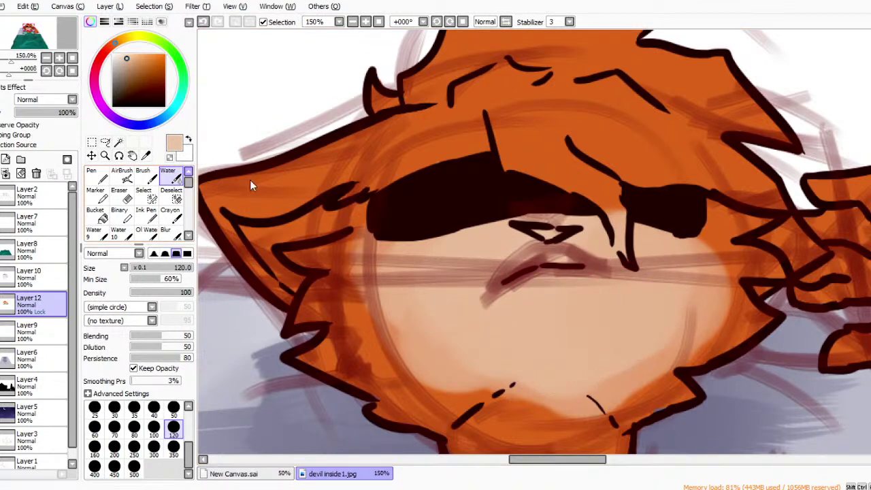
Tint the fingers and palm of the raised hand pale beige with the size 120 Water brush.
{"action": "left_click", "coordinate": [353, 22]}
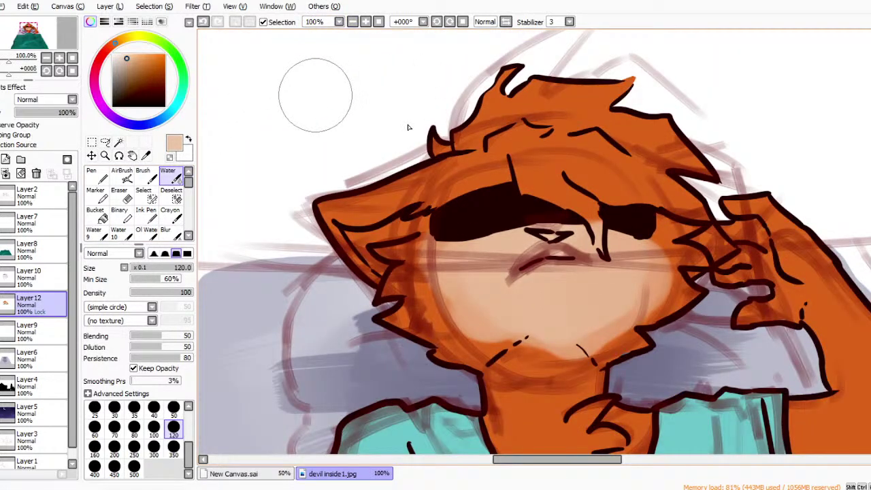
{"action": "mouse_move", "coordinate": [762, 198]}
{"action": "left_mouse_down"}
{"action": "mouse_move", "coordinate": [750, 265]}
{"action": "mouse_move", "coordinate": [745, 208]}
{"action": "mouse_move", "coordinate": [743, 255]}
{"action": "mouse_move", "coordinate": [745, 212]}
{"action": "mouse_move", "coordinate": [734, 249]}
{"action": "mouse_move", "coordinate": [754, 203]}
{"action": "mouse_move", "coordinate": [792, 186]}
{"action": "mouse_move", "coordinate": [753, 208]}
{"action": "mouse_move", "coordinate": [799, 199]}
{"action": "mouse_move", "coordinate": [759, 229]}
{"action": "mouse_move", "coordinate": [789, 202]}
{"action": "mouse_move", "coordinate": [804, 201]}
{"action": "mouse_move", "coordinate": [790, 234]}
{"action": "mouse_move", "coordinate": [806, 239]}
{"action": "mouse_move", "coordinate": [790, 258]}
{"action": "mouse_move", "coordinate": [785, 212]}
{"action": "mouse_move", "coordinate": [742, 200]}
{"action": "left_mouse_up"}
{"action": "mouse_move", "coordinate": [747, 317]}
{"action": "left_mouse_down"}
{"action": "mouse_move", "coordinate": [737, 323]}
{"action": "mouse_move", "coordinate": [743, 312]}
{"action": "mouse_move", "coordinate": [742, 325]}
{"action": "mouse_move", "coordinate": [757, 329]}
{"action": "left_mouse_up"}
{"action": "mouse_move", "coordinate": [754, 207]}
{"action": "left_mouse_down"}
{"action": "mouse_move", "coordinate": [731, 225]}
{"action": "mouse_move", "coordinate": [723, 221]}
{"action": "left_mouse_up"}
Sample the orange fur colour and paint it back over the raised hand's wrist area with the Water brush at size 50.
{"action": "key", "text": "alt"}
{"action": "left_click", "coordinate": [146, 156]}
{"action": "left_click", "coordinate": [559, 398]}
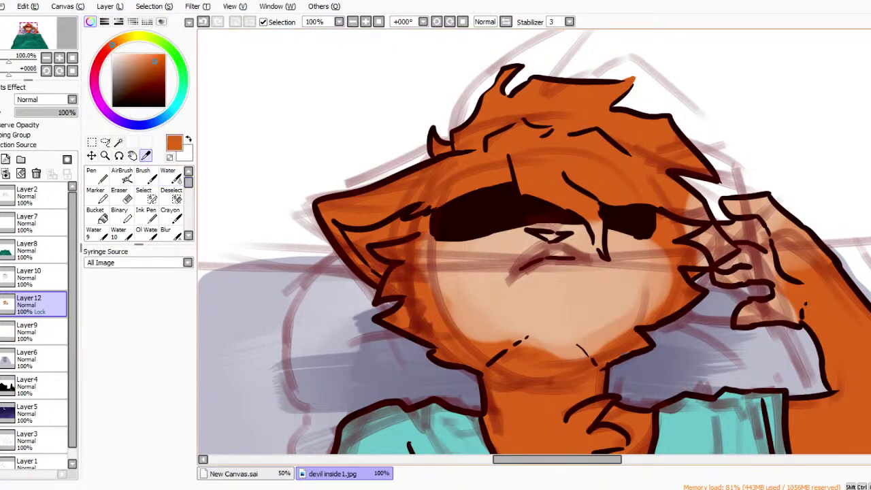
{"action": "left_click", "coordinate": [168, 176]}
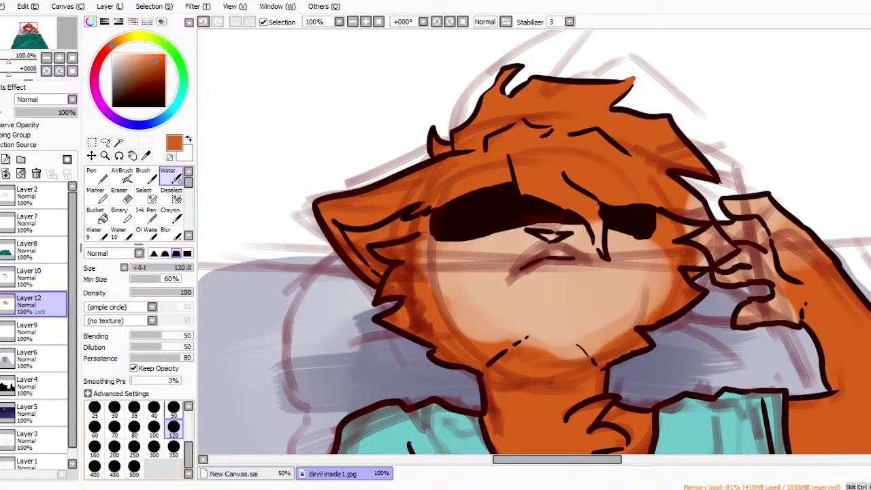
{"action": "mouse_move", "coordinate": [796, 252]}
{"action": "left_mouse_down"}
{"action": "mouse_move", "coordinate": [806, 262]}
{"action": "mouse_move", "coordinate": [796, 279]}
{"action": "mouse_move", "coordinate": [836, 306]}
{"action": "mouse_move", "coordinate": [804, 281]}
{"action": "mouse_move", "coordinate": [782, 272]}
{"action": "mouse_move", "coordinate": [775, 279]}
{"action": "mouse_move", "coordinate": [790, 252]}
{"action": "mouse_move", "coordinate": [797, 264]}
{"action": "mouse_move", "coordinate": [783, 272]}
{"action": "mouse_move", "coordinate": [789, 252]}
{"action": "mouse_move", "coordinate": [779, 278]}
{"action": "mouse_move", "coordinate": [812, 302]}
{"action": "mouse_move", "coordinate": [808, 288]}
{"action": "left_mouse_up"}
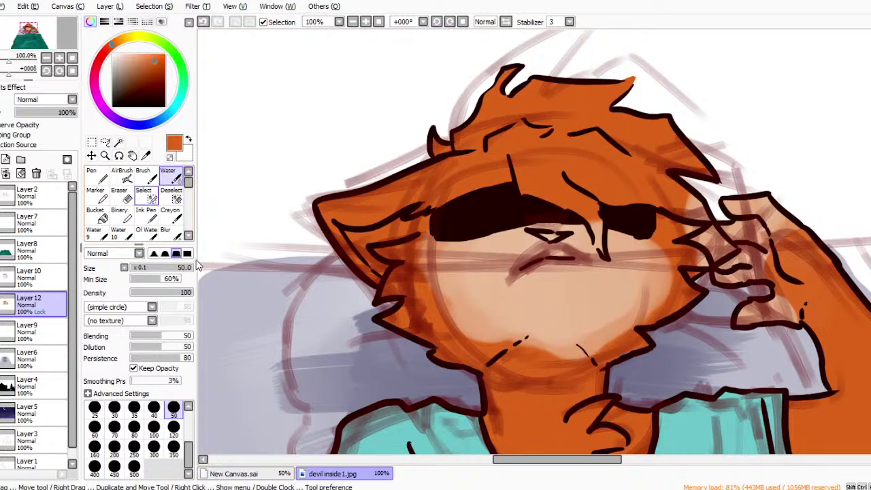
Hide the rough sketch lines, sample beige from the muzzle and soften the marking's edges with the Blur tool at size 50.
{"action": "left_click", "coordinate": [9, 257]}
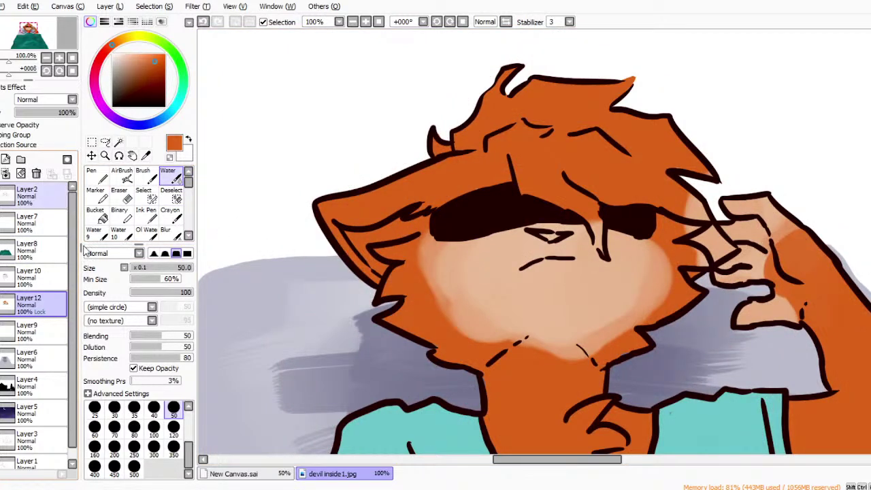
{"action": "key", "text": "alt"}
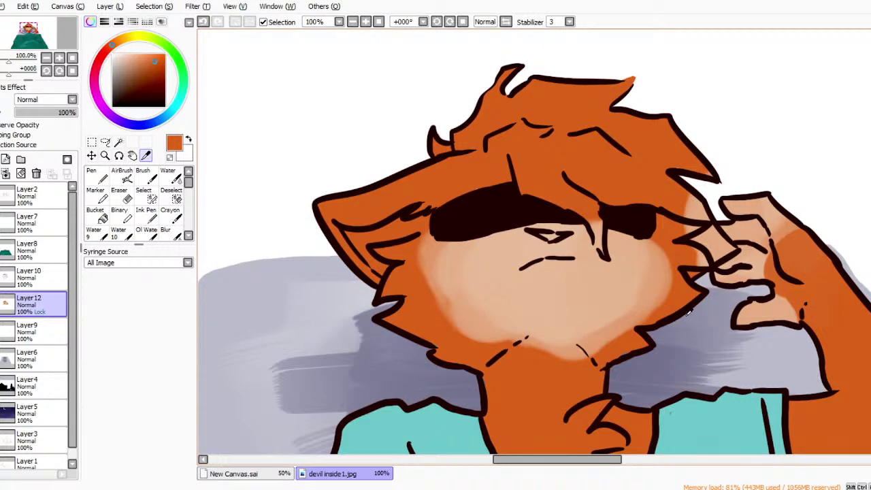
{"action": "left_click", "coordinate": [634, 313]}
{"action": "left_click", "coordinate": [170, 234]}
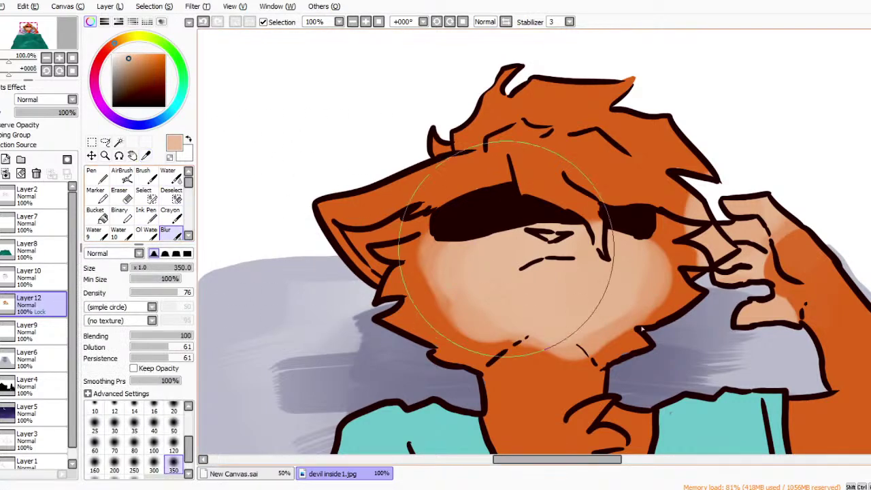
{"action": "left_click", "coordinate": [173, 422]}
{"action": "mouse_move", "coordinate": [476, 275]}
{"action": "left_mouse_down"}
{"action": "mouse_move", "coordinate": [434, 270]}
{"action": "mouse_move", "coordinate": [440, 286]}
{"action": "mouse_move", "coordinate": [479, 298]}
{"action": "mouse_move", "coordinate": [491, 258]}
{"action": "mouse_move", "coordinate": [558, 297]}
{"action": "mouse_move", "coordinate": [562, 235]}
{"action": "mouse_move", "coordinate": [608, 264]}
{"action": "mouse_move", "coordinate": [605, 223]}
{"action": "mouse_move", "coordinate": [635, 275]}
{"action": "mouse_move", "coordinate": [632, 300]}
{"action": "mouse_move", "coordinate": [622, 296]}
{"action": "mouse_move", "coordinate": [598, 325]}
{"action": "mouse_move", "coordinate": [557, 342]}
{"action": "mouse_move", "coordinate": [496, 320]}
{"action": "mouse_move", "coordinate": [632, 251]}
{"action": "left_mouse_up"}
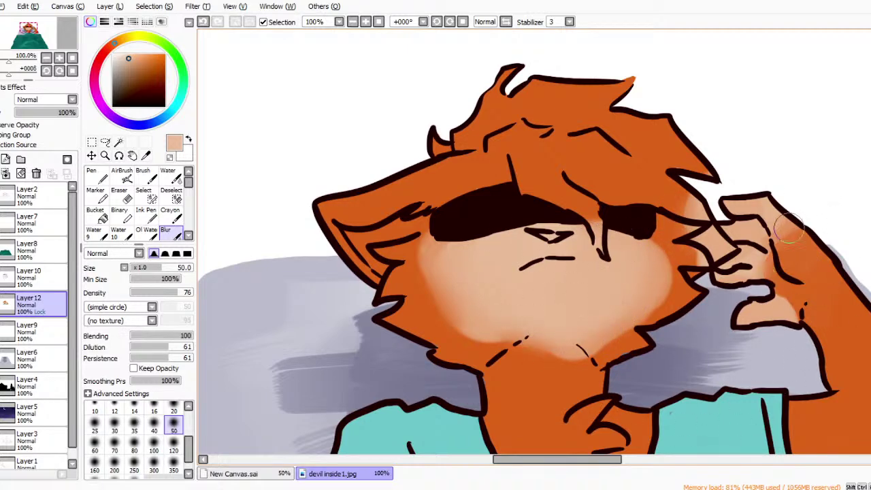
Fill the inner ear with pale beige using the Water brush at size 20 and the Pen at size 20.
{"action": "left_click", "coordinate": [122, 174]}
{"action": "left_click", "coordinate": [171, 175]}
{"action": "left_click", "coordinate": [174, 406]}
{"action": "mouse_move", "coordinate": [363, 256]}
{"action": "left_mouse_down"}
{"action": "mouse_move", "coordinate": [359, 243]}
{"action": "mouse_move", "coordinate": [379, 267]}
{"action": "mouse_move", "coordinate": [357, 243]}
{"action": "mouse_move", "coordinate": [372, 237]}
{"action": "mouse_move", "coordinate": [369, 229]}
{"action": "left_mouse_up"}
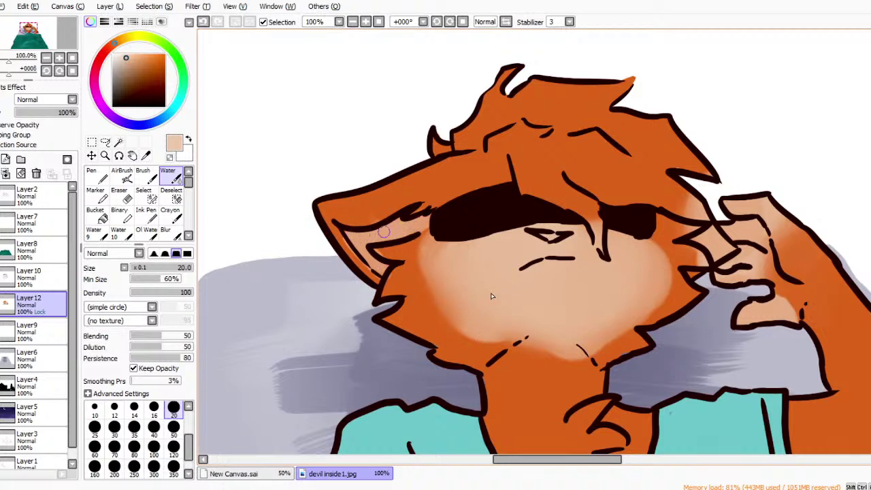
{"action": "key", "text": "n"}
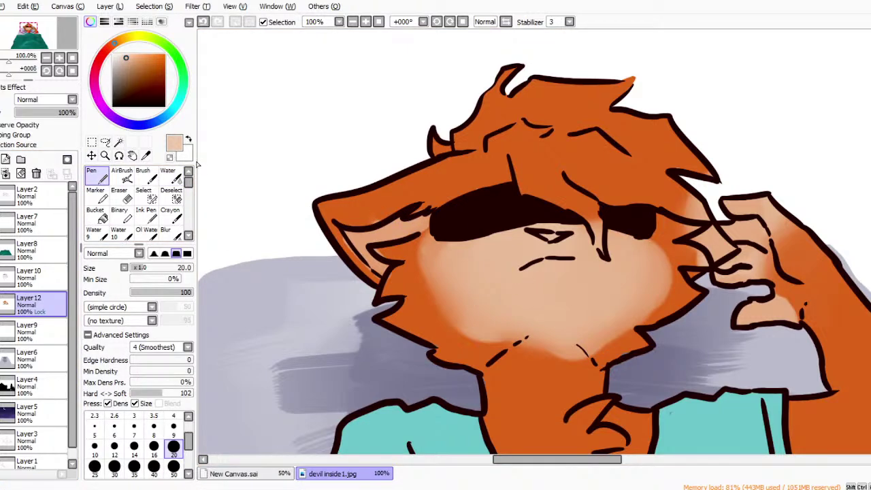
{"action": "mouse_move", "coordinate": [390, 234]}
{"action": "left_mouse_down"}
{"action": "mouse_move", "coordinate": [359, 237]}
{"action": "mouse_move", "coordinate": [430, 216]}
{"action": "mouse_move", "coordinate": [400, 234]}
{"action": "mouse_move", "coordinate": [425, 221]}
{"action": "mouse_move", "coordinate": [366, 242]}
{"action": "mouse_move", "coordinate": [348, 232]}
{"action": "mouse_move", "coordinate": [381, 269]}
{"action": "mouse_move", "coordinate": [364, 243]}
{"action": "mouse_move", "coordinate": [408, 230]}
{"action": "left_mouse_up"}
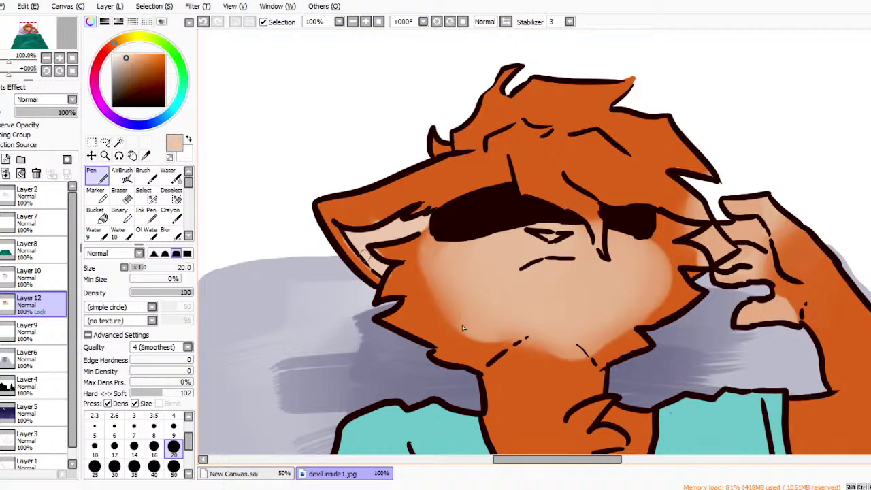
Sample orange from the neck and clean up the fur tufts below the inner ear with the size 20 Pen.
{"action": "left_click", "coordinate": [146, 155]}
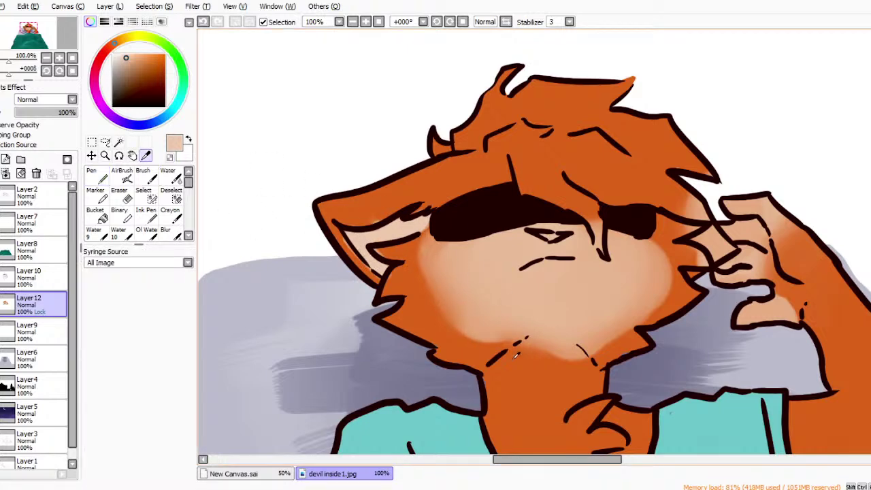
{"action": "left_click", "coordinate": [525, 351]}
{"action": "left_click", "coordinate": [96, 175]}
{"action": "left_click_drag", "start_coordinate": [376, 250], "coordinate": [397, 280]}
Choose a dark red and paint it over the cat's hair with the Water brush at size 50.
{"action": "mouse_move", "coordinate": [589, 460]}
{"action": "left_mouse_down"}
{"action": "mouse_move", "coordinate": [567, 459]}
{"action": "mouse_move", "coordinate": [587, 460]}
{"action": "left_mouse_up"}
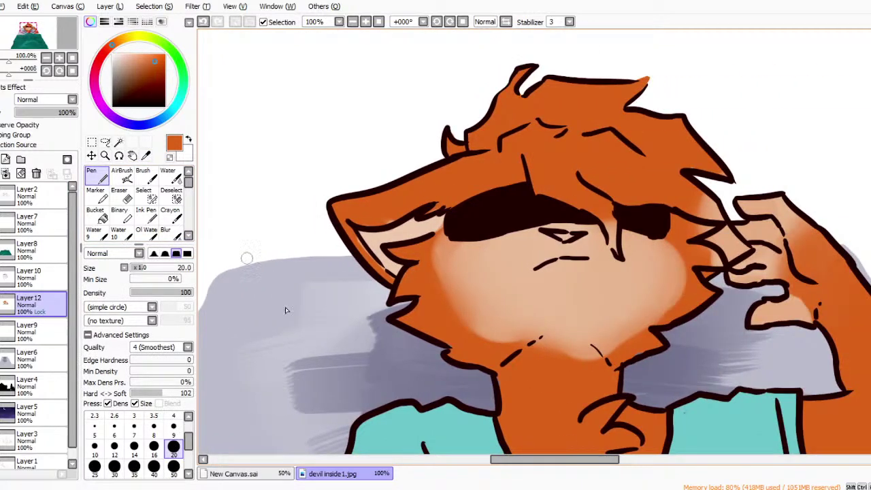
{"action": "left_click_drag", "start_coordinate": [870, 204], "coordinate": [870, 170]}
{"action": "mouse_move", "coordinate": [575, 459]}
{"action": "left_mouse_down"}
{"action": "mouse_move", "coordinate": [363, 459]}
{"action": "mouse_move", "coordinate": [586, 459]}
{"action": "left_mouse_up"}
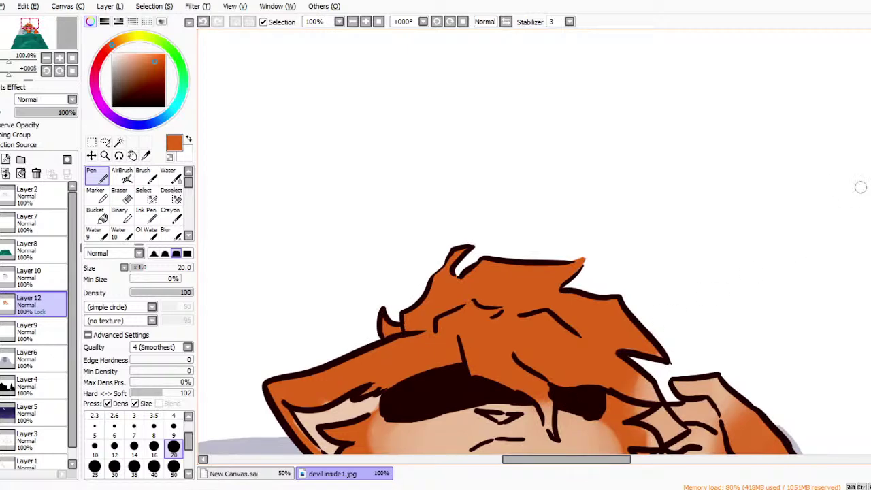
{"action": "left_click_drag", "start_coordinate": [870, 170], "coordinate": [870, 209]}
{"action": "left_click", "coordinate": [155, 82]}
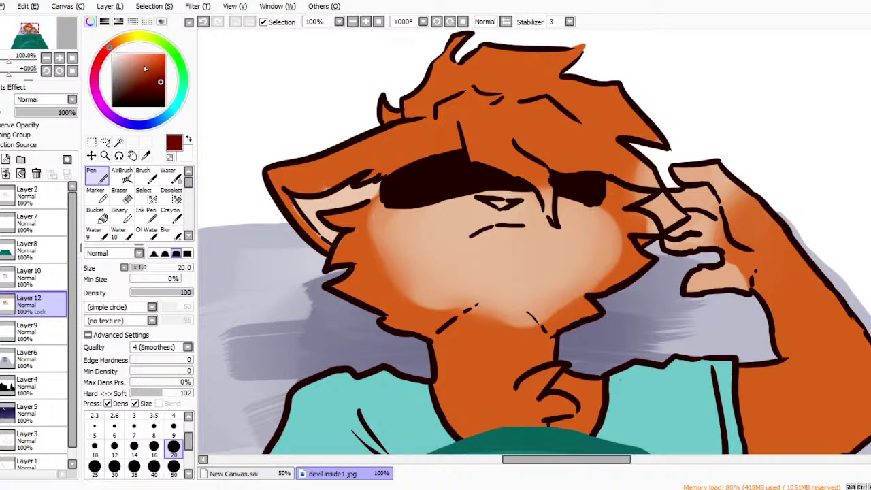
{"action": "left_click", "coordinate": [123, 174]}
{"action": "left_click", "coordinate": [168, 175]}
{"action": "left_click", "coordinate": [173, 427]}
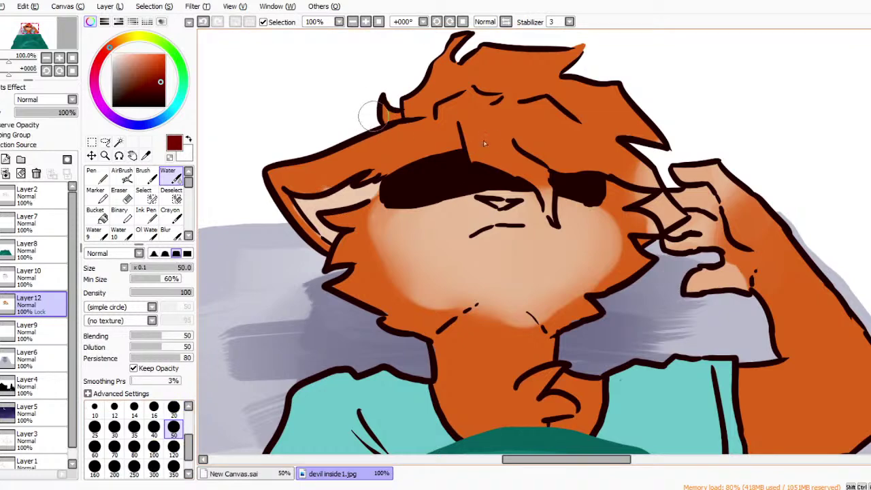
{"action": "mouse_move", "coordinate": [391, 109]}
{"action": "left_mouse_down"}
{"action": "mouse_move", "coordinate": [430, 87]}
{"action": "mouse_move", "coordinate": [425, 99]}
{"action": "mouse_move", "coordinate": [402, 104]}
{"action": "mouse_move", "coordinate": [415, 103]}
{"action": "mouse_move", "coordinate": [448, 85]}
{"action": "mouse_move", "coordinate": [432, 114]}
{"action": "mouse_move", "coordinate": [458, 103]}
{"action": "mouse_move", "coordinate": [433, 133]}
{"action": "mouse_move", "coordinate": [462, 102]}
{"action": "mouse_move", "coordinate": [427, 104]}
{"action": "mouse_move", "coordinate": [462, 110]}
{"action": "mouse_move", "coordinate": [472, 122]}
{"action": "mouse_move", "coordinate": [465, 124]}
{"action": "mouse_move", "coordinate": [477, 117]}
{"action": "mouse_move", "coordinate": [425, 90]}
{"action": "mouse_move", "coordinate": [391, 108]}
{"action": "mouse_move", "coordinate": [405, 97]}
{"action": "mouse_move", "coordinate": [423, 101]}
{"action": "mouse_move", "coordinate": [430, 82]}
{"action": "mouse_move", "coordinate": [421, 113]}
{"action": "mouse_move", "coordinate": [435, 109]}
{"action": "mouse_move", "coordinate": [419, 117]}
{"action": "mouse_move", "coordinate": [444, 117]}
{"action": "mouse_move", "coordinate": [465, 139]}
{"action": "mouse_move", "coordinate": [475, 126]}
{"action": "mouse_move", "coordinate": [535, 127]}
{"action": "mouse_move", "coordinate": [477, 134]}
{"action": "mouse_move", "coordinate": [501, 152]}
{"action": "mouse_move", "coordinate": [479, 113]}
{"action": "mouse_move", "coordinate": [512, 116]}
{"action": "mouse_move", "coordinate": [512, 106]}
{"action": "mouse_move", "coordinate": [462, 83]}
{"action": "mouse_move", "coordinate": [478, 45]}
{"action": "mouse_move", "coordinate": [447, 86]}
{"action": "mouse_move", "coordinate": [461, 81]}
{"action": "mouse_move", "coordinate": [461, 111]}
{"action": "mouse_move", "coordinate": [469, 93]}
{"action": "mouse_move", "coordinate": [504, 103]}
{"action": "mouse_move", "coordinate": [498, 126]}
{"action": "mouse_move", "coordinate": [484, 95]}
{"action": "mouse_move", "coordinate": [488, 68]}
{"action": "mouse_move", "coordinate": [531, 71]}
{"action": "mouse_move", "coordinate": [533, 85]}
{"action": "mouse_move", "coordinate": [524, 79]}
{"action": "mouse_move", "coordinate": [556, 78]}
{"action": "mouse_move", "coordinate": [568, 55]}
{"action": "mouse_move", "coordinate": [585, 89]}
{"action": "mouse_move", "coordinate": [547, 120]}
{"action": "mouse_move", "coordinate": [562, 136]}
{"action": "mouse_move", "coordinate": [464, 90]}
{"action": "mouse_move", "coordinate": [458, 112]}
{"action": "mouse_move", "coordinate": [596, 108]}
{"action": "mouse_move", "coordinate": [594, 149]}
{"action": "mouse_move", "coordinate": [633, 146]}
{"action": "mouse_move", "coordinate": [646, 122]}
{"action": "mouse_move", "coordinate": [612, 102]}
{"action": "mouse_move", "coordinate": [597, 105]}
{"action": "mouse_move", "coordinate": [602, 91]}
{"action": "mouse_move", "coordinate": [647, 130]}
{"action": "mouse_move", "coordinate": [528, 123]}
{"action": "mouse_move", "coordinate": [646, 184]}
{"action": "mouse_move", "coordinate": [626, 157]}
{"action": "mouse_move", "coordinate": [580, 140]}
{"action": "left_mouse_up"}
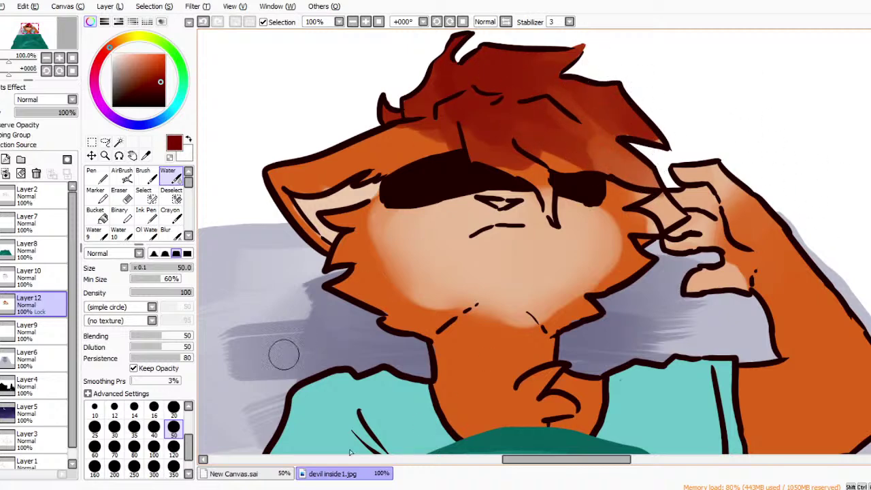
Fill the remaining orange gaps and fringe strands in the hair with dark red using the Water brush at size 20.
{"action": "left_click", "coordinate": [174, 406]}
{"action": "mouse_move", "coordinate": [636, 177]}
{"action": "left_mouse_down"}
{"action": "mouse_move", "coordinate": [595, 160]}
{"action": "mouse_move", "coordinate": [636, 178]}
{"action": "mouse_move", "coordinate": [586, 146]}
{"action": "mouse_move", "coordinate": [647, 179]}
{"action": "mouse_move", "coordinate": [567, 112]}
{"action": "mouse_move", "coordinate": [542, 104]}
{"action": "mouse_move", "coordinate": [562, 103]}
{"action": "mouse_move", "coordinate": [540, 91]}
{"action": "mouse_move", "coordinate": [572, 101]}
{"action": "mouse_move", "coordinate": [612, 134]}
{"action": "left_mouse_up"}
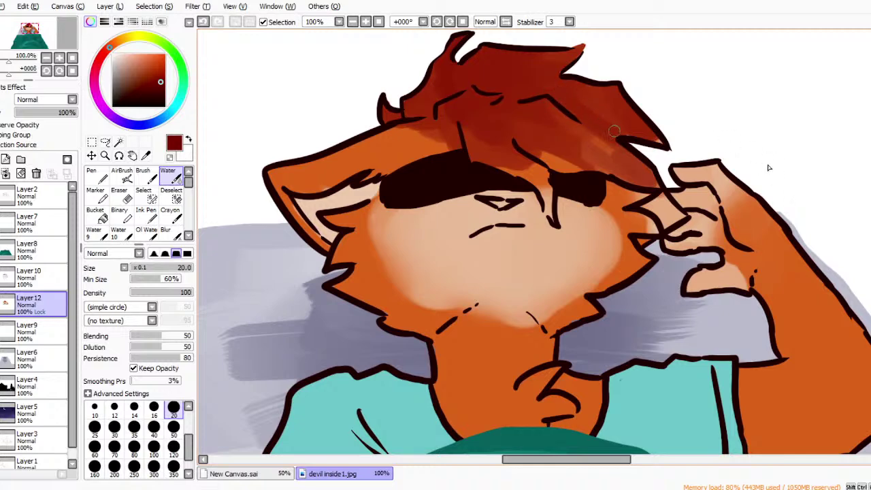
{"action": "mouse_move", "coordinate": [567, 93]}
{"action": "left_mouse_down"}
{"action": "mouse_move", "coordinate": [624, 132]}
{"action": "mouse_move", "coordinate": [657, 143]}
{"action": "mouse_move", "coordinate": [655, 130]}
{"action": "left_mouse_up"}
{"action": "mouse_move", "coordinate": [513, 126]}
{"action": "left_mouse_down"}
{"action": "mouse_move", "coordinate": [547, 164]}
{"action": "mouse_move", "coordinate": [534, 150]}
{"action": "mouse_move", "coordinate": [570, 157]}
{"action": "mouse_move", "coordinate": [502, 110]}
{"action": "mouse_move", "coordinate": [596, 159]}
{"action": "mouse_move", "coordinate": [521, 131]}
{"action": "mouse_move", "coordinate": [548, 145]}
{"action": "left_mouse_up"}
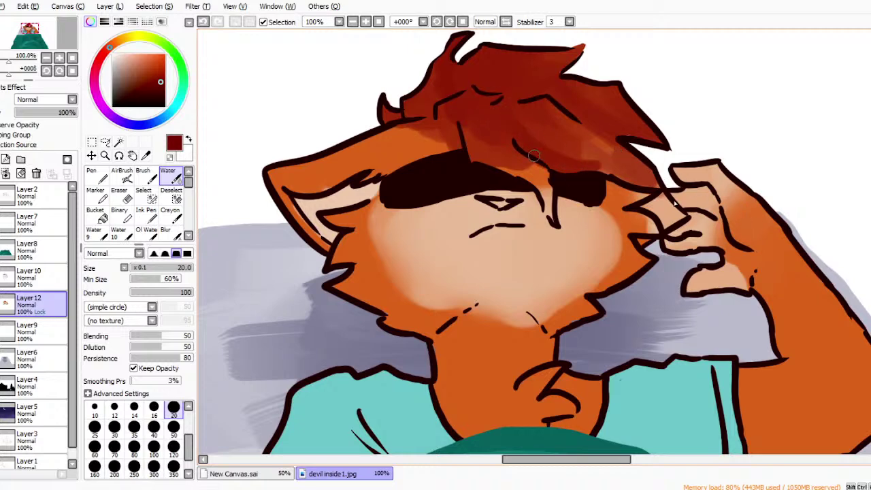
{"action": "mouse_move", "coordinate": [540, 147]}
{"action": "left_mouse_down"}
{"action": "mouse_move", "coordinate": [593, 152]}
{"action": "mouse_move", "coordinate": [620, 164]}
{"action": "mouse_move", "coordinate": [605, 170]}
{"action": "mouse_move", "coordinate": [656, 183]}
{"action": "left_mouse_up"}
{"action": "mouse_move", "coordinate": [571, 113]}
{"action": "left_mouse_down"}
{"action": "mouse_move", "coordinate": [651, 165]}
{"action": "mouse_move", "coordinate": [576, 106]}
{"action": "mouse_move", "coordinate": [640, 174]}
{"action": "left_mouse_up"}
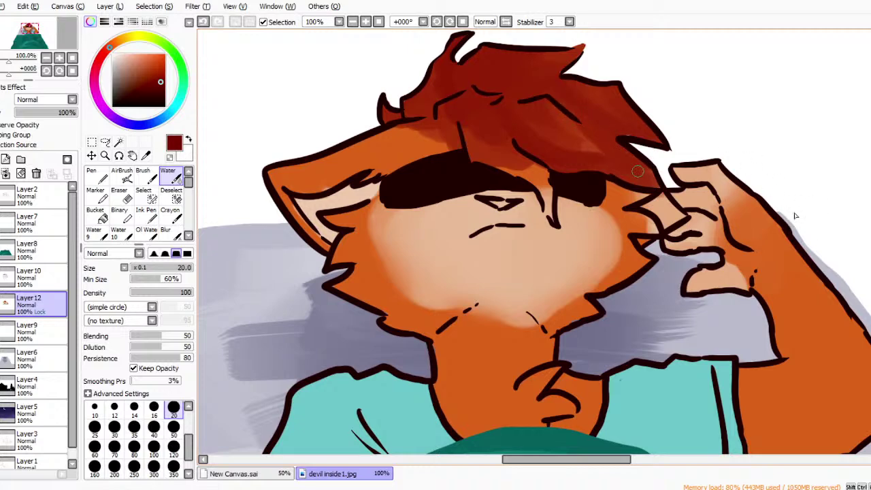
{"action": "mouse_move", "coordinate": [545, 109]}
{"action": "left_mouse_down"}
{"action": "mouse_move", "coordinate": [622, 163]}
{"action": "mouse_move", "coordinate": [542, 103]}
{"action": "mouse_move", "coordinate": [580, 132]}
{"action": "left_mouse_up"}
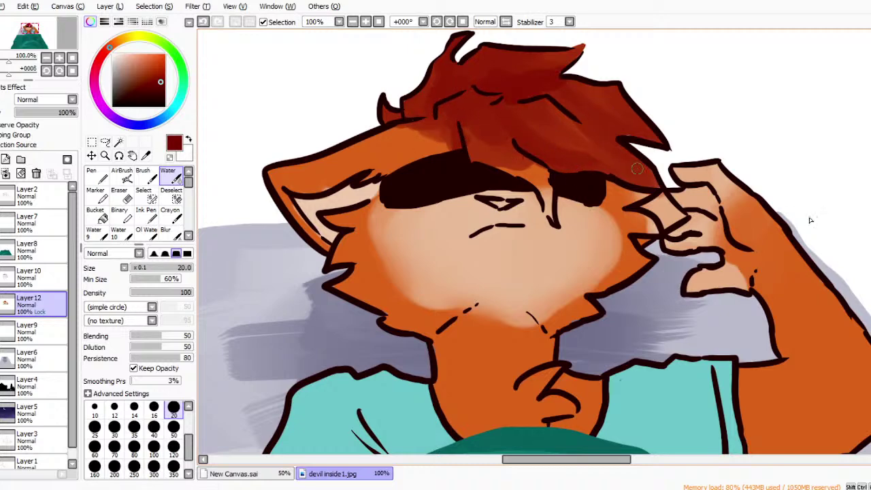
{"action": "mouse_move", "coordinate": [487, 154]}
{"action": "left_mouse_down"}
{"action": "mouse_move", "coordinate": [544, 190]}
{"action": "mouse_move", "coordinate": [535, 168]}
{"action": "mouse_move", "coordinate": [551, 220]}
{"action": "mouse_move", "coordinate": [542, 180]}
{"action": "mouse_move", "coordinate": [524, 166]}
{"action": "mouse_move", "coordinate": [537, 188]}
{"action": "mouse_move", "coordinate": [495, 142]}
{"action": "left_mouse_up"}
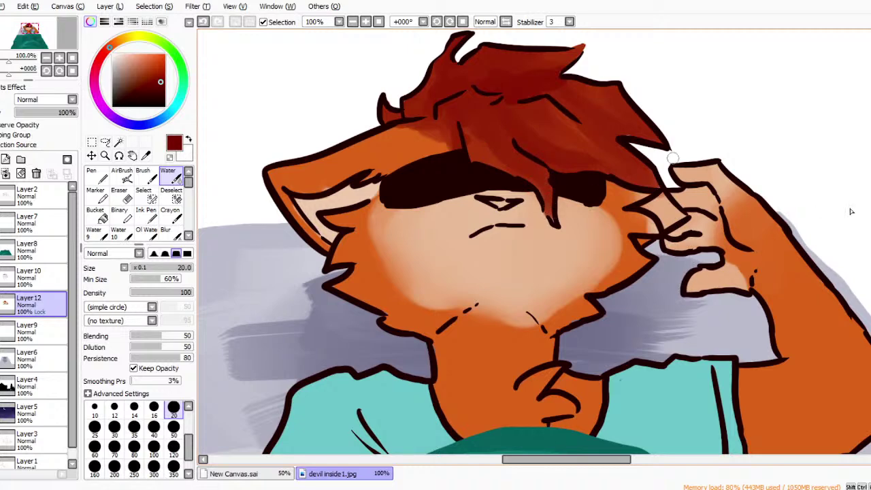
Paint the hair strands between the cheek and raised hand dark red with the Water brush and the Pen at size 20.
{"action": "mouse_move", "coordinate": [669, 210]}
{"action": "left_mouse_down"}
{"action": "mouse_move", "coordinate": [672, 218]}
{"action": "mouse_move", "coordinate": [660, 206]}
{"action": "left_mouse_up"}
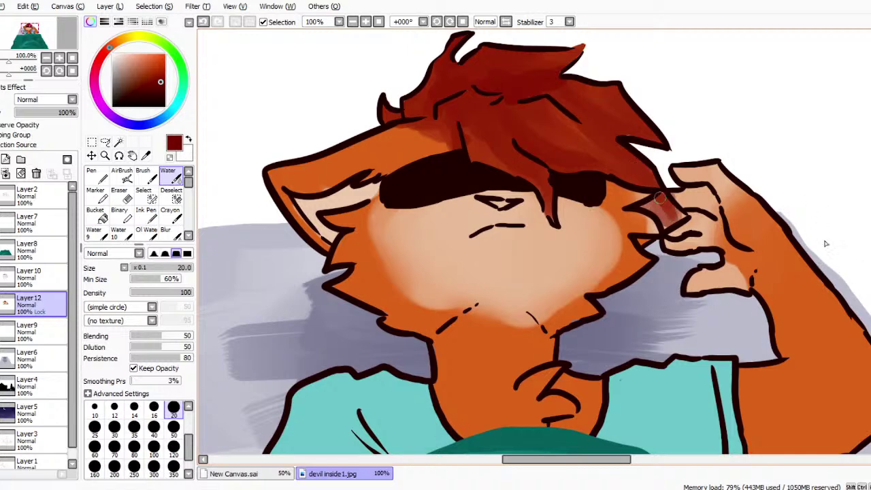
{"action": "left_click_drag", "start_coordinate": [642, 206], "coordinate": [657, 206]}
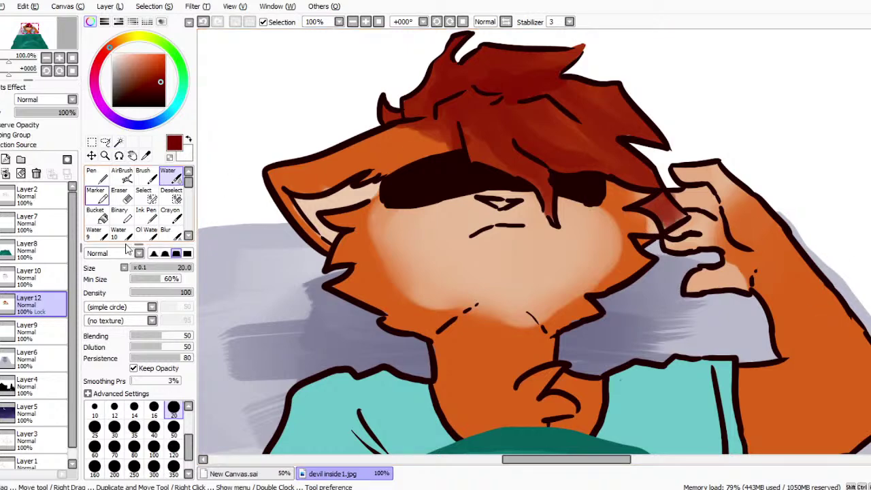
{"action": "key", "text": "n"}
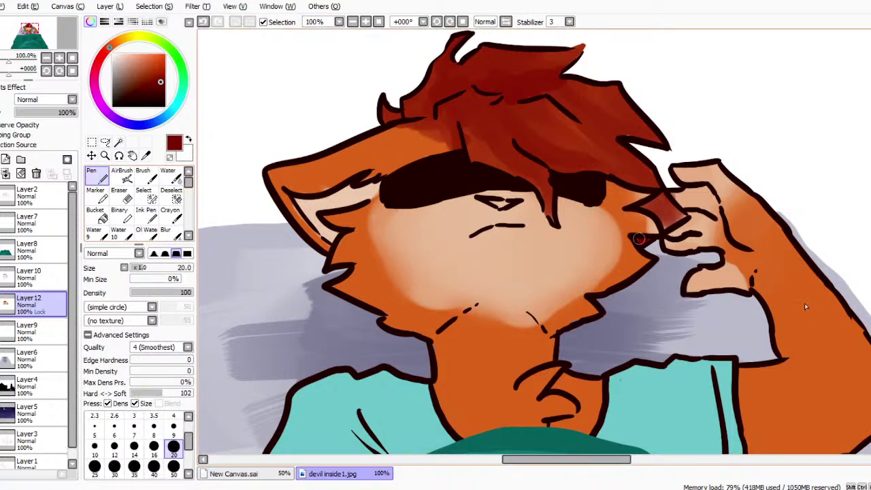
{"action": "left_click_drag", "start_coordinate": [661, 230], "coordinate": [684, 213]}
Add dark red shading strokes along the strands of the fringe and crown with the size 20 Pen.
{"action": "left_click_drag", "start_coordinate": [502, 112], "coordinate": [520, 135]}
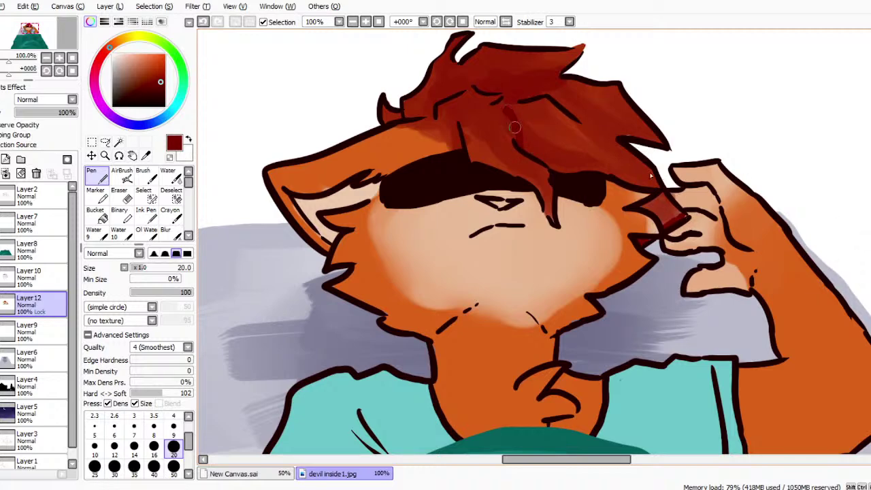
{"action": "mouse_move", "coordinate": [497, 105]}
{"action": "left_mouse_down"}
{"action": "mouse_move", "coordinate": [513, 135]}
{"action": "mouse_move", "coordinate": [496, 110]}
{"action": "mouse_move", "coordinate": [577, 166]}
{"action": "left_mouse_up"}
{"action": "mouse_move", "coordinate": [524, 137]}
{"action": "left_mouse_down"}
{"action": "mouse_move", "coordinate": [567, 161]}
{"action": "mouse_move", "coordinate": [597, 159]}
{"action": "mouse_move", "coordinate": [571, 166]}
{"action": "left_mouse_up"}
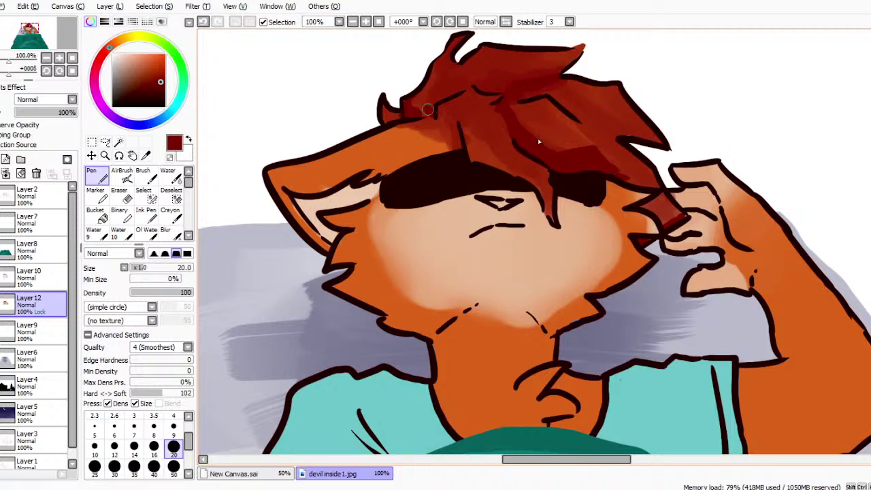
{"action": "left_click_drag", "start_coordinate": [428, 96], "coordinate": [482, 70]}
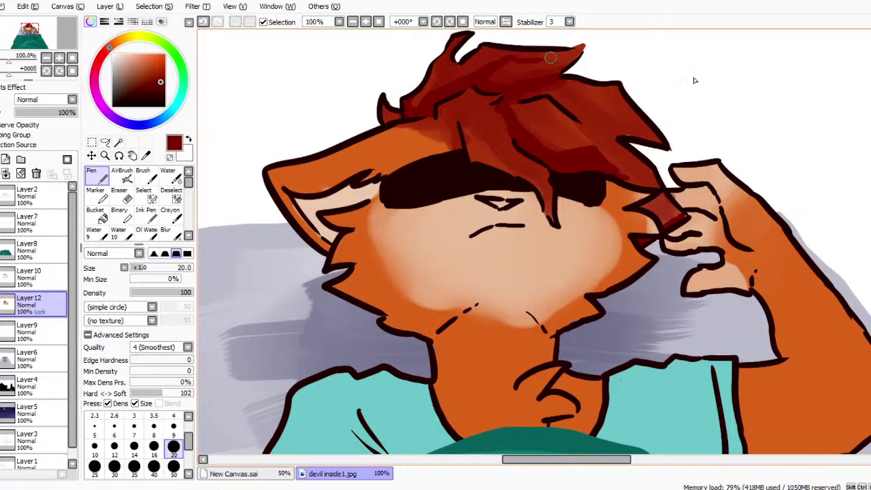
{"action": "mouse_move", "coordinate": [545, 99]}
{"action": "left_mouse_down"}
{"action": "mouse_move", "coordinate": [582, 103]}
{"action": "mouse_move", "coordinate": [613, 134]}
{"action": "left_mouse_up"}
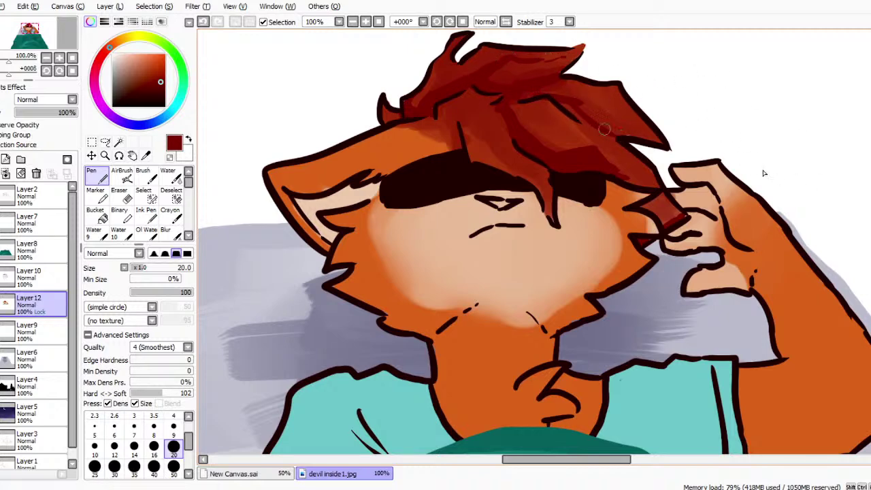
{"action": "left_click_drag", "start_coordinate": [557, 113], "coordinate": [600, 156]}
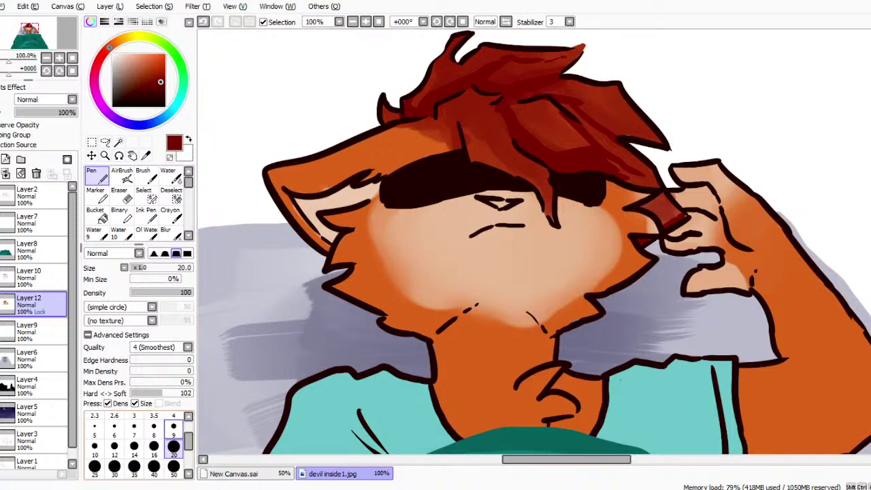
Choose a reddish brown and paint it over the ear's orange fur and outer rim with the size 20 Pen.
{"action": "left_click", "coordinate": [146, 80]}
{"action": "left_click", "coordinate": [186, 97], "text": "alt"}
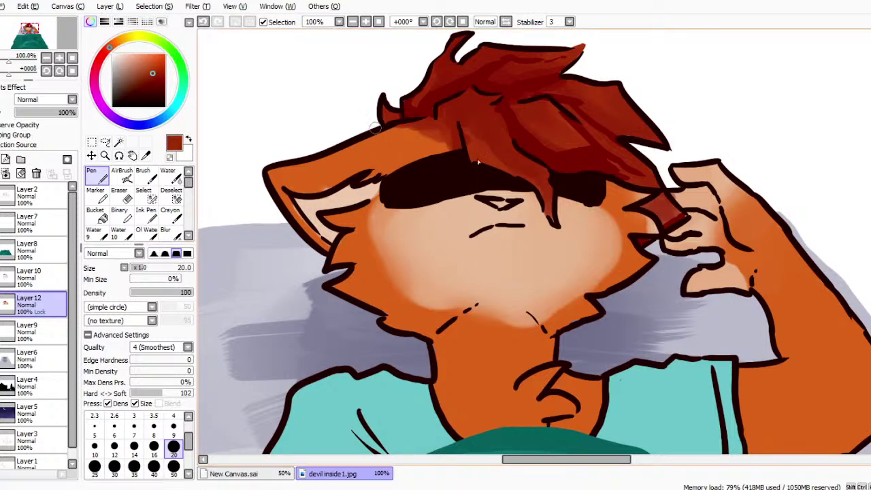
{"action": "mouse_move", "coordinate": [401, 123]}
{"action": "left_mouse_down"}
{"action": "mouse_move", "coordinate": [387, 167]}
{"action": "mouse_move", "coordinate": [364, 178]}
{"action": "mouse_move", "coordinate": [390, 160]}
{"action": "mouse_move", "coordinate": [383, 172]}
{"action": "mouse_move", "coordinate": [392, 130]}
{"action": "mouse_move", "coordinate": [378, 158]}
{"action": "mouse_move", "coordinate": [367, 156]}
{"action": "mouse_move", "coordinate": [373, 146]}
{"action": "mouse_move", "coordinate": [375, 162]}
{"action": "mouse_move", "coordinate": [322, 188]}
{"action": "mouse_move", "coordinate": [348, 174]}
{"action": "mouse_move", "coordinate": [299, 187]}
{"action": "mouse_move", "coordinate": [307, 189]}
{"action": "mouse_move", "coordinate": [275, 180]}
{"action": "mouse_move", "coordinate": [320, 243]}
{"action": "left_mouse_up"}
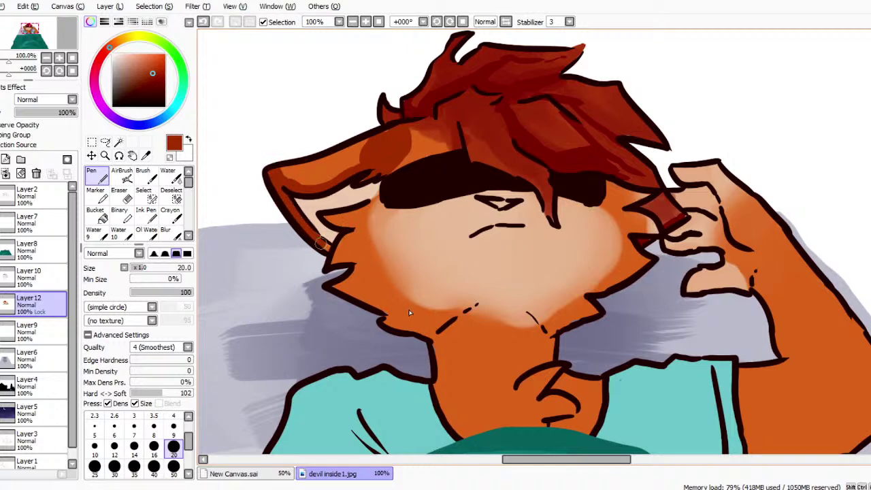
{"action": "mouse_move", "coordinate": [271, 171]}
{"action": "left_mouse_down"}
{"action": "mouse_move", "coordinate": [297, 169]}
{"action": "mouse_move", "coordinate": [305, 182]}
{"action": "mouse_move", "coordinate": [316, 161]}
{"action": "mouse_move", "coordinate": [338, 147]}
{"action": "mouse_move", "coordinate": [324, 177]}
{"action": "mouse_move", "coordinate": [329, 172]}
{"action": "mouse_move", "coordinate": [309, 183]}
{"action": "mouse_move", "coordinate": [367, 147]}
{"action": "left_mouse_up"}
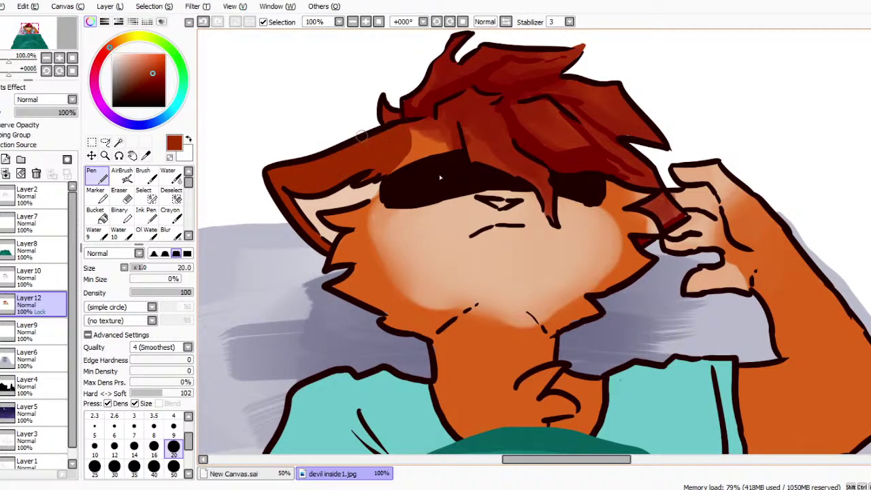
Blend the ear's base into the forehead and feather the beige edges along both cheeks and chin with the size 20 Water brush.
{"action": "key", "text": "c"}
{"action": "mouse_move", "coordinate": [405, 138]}
{"action": "left_mouse_down"}
{"action": "mouse_move", "coordinate": [392, 165]}
{"action": "mouse_move", "coordinate": [403, 137]}
{"action": "mouse_move", "coordinate": [390, 151]}
{"action": "mouse_move", "coordinate": [425, 151]}
{"action": "mouse_move", "coordinate": [433, 122]}
{"action": "mouse_move", "coordinate": [437, 144]}
{"action": "mouse_move", "coordinate": [452, 128]}
{"action": "mouse_move", "coordinate": [439, 147]}
{"action": "mouse_move", "coordinate": [454, 142]}
{"action": "mouse_move", "coordinate": [430, 146]}
{"action": "mouse_move", "coordinate": [422, 131]}
{"action": "mouse_move", "coordinate": [424, 145]}
{"action": "mouse_move", "coordinate": [389, 168]}
{"action": "left_mouse_up"}
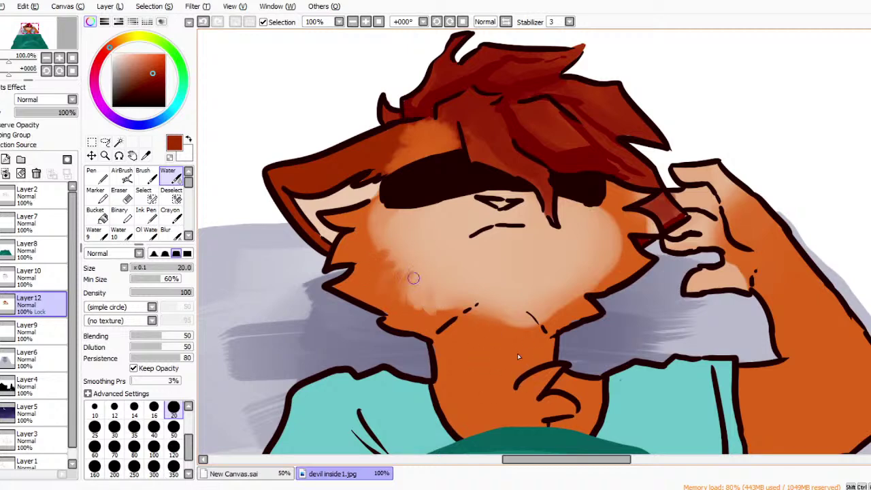
{"action": "left_click_drag", "start_coordinate": [399, 267], "coordinate": [368, 252]}
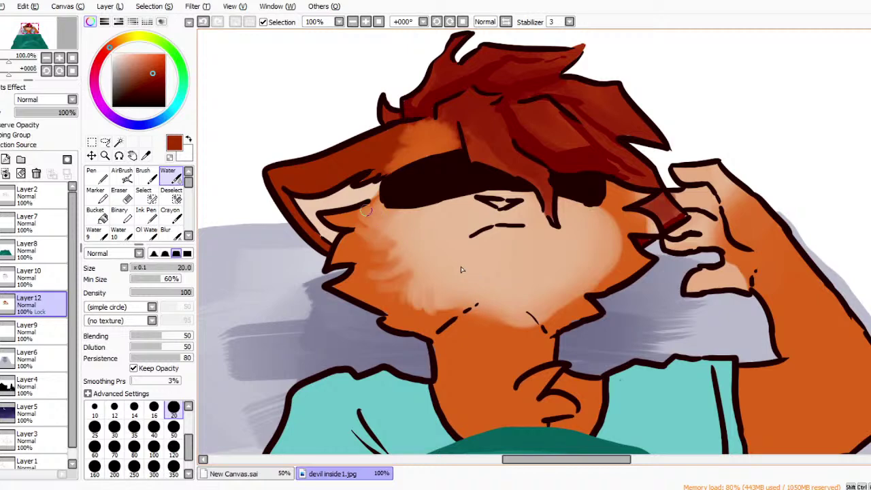
{"action": "mouse_move", "coordinate": [589, 279]}
{"action": "left_mouse_down"}
{"action": "mouse_move", "coordinate": [609, 275]}
{"action": "mouse_move", "coordinate": [609, 239]}
{"action": "left_mouse_up"}
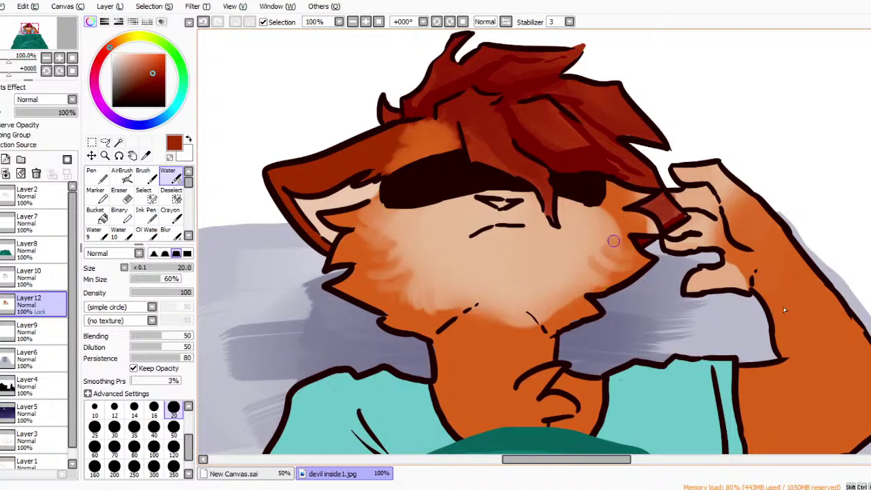
{"action": "left_click_drag", "start_coordinate": [498, 315], "coordinate": [531, 325]}
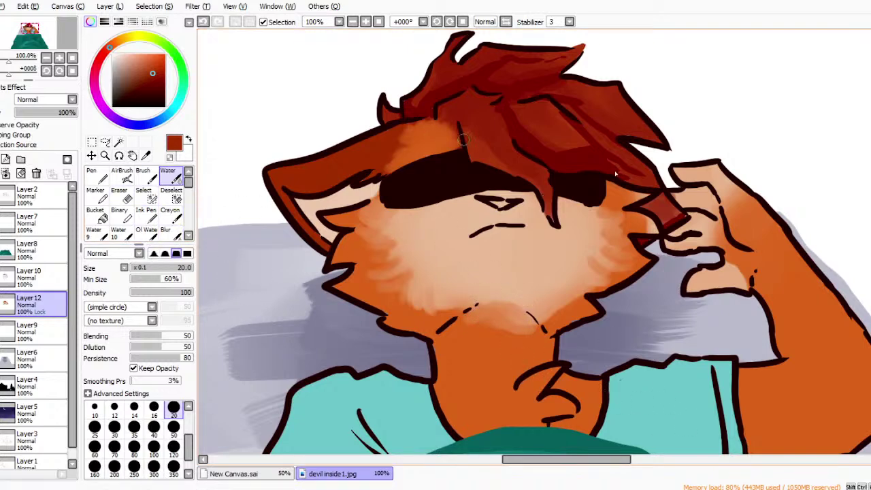
Create a new layer above Layer12 and paint dark navy shadows over the hair, face, arm and shirt with the Water brush at size 120.
{"action": "left_click", "coordinate": [352, 22]}
{"action": "left_click", "coordinate": [352, 22]}
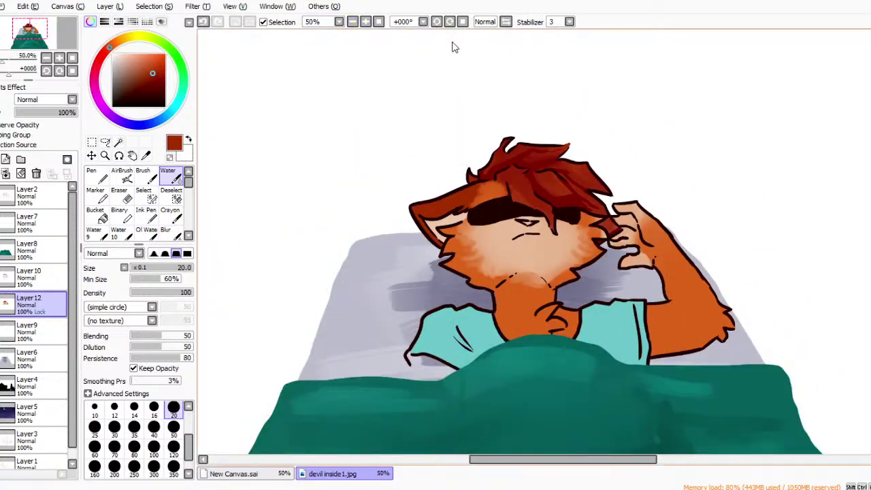
{"action": "key", "text": "Page_Up"}
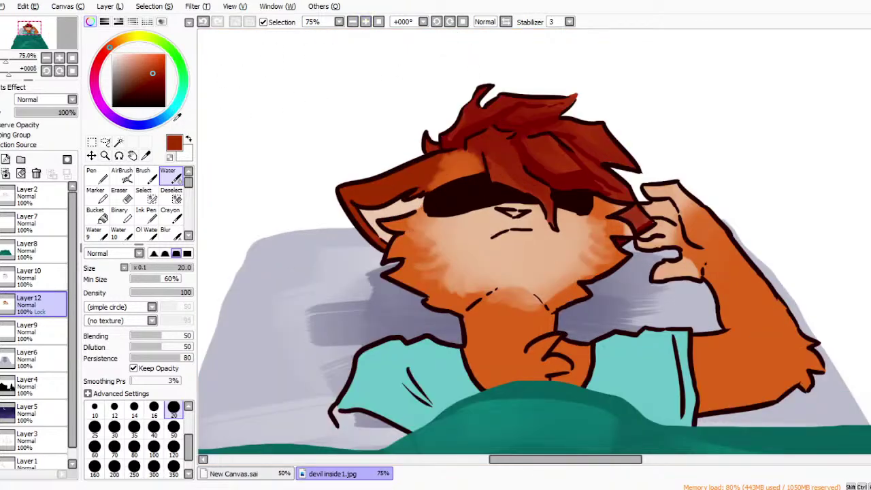
{"action": "left_click", "coordinate": [6, 159]}
{"action": "left_click", "coordinate": [160, 93]}
{"action": "left_click", "coordinate": [117, 119]}
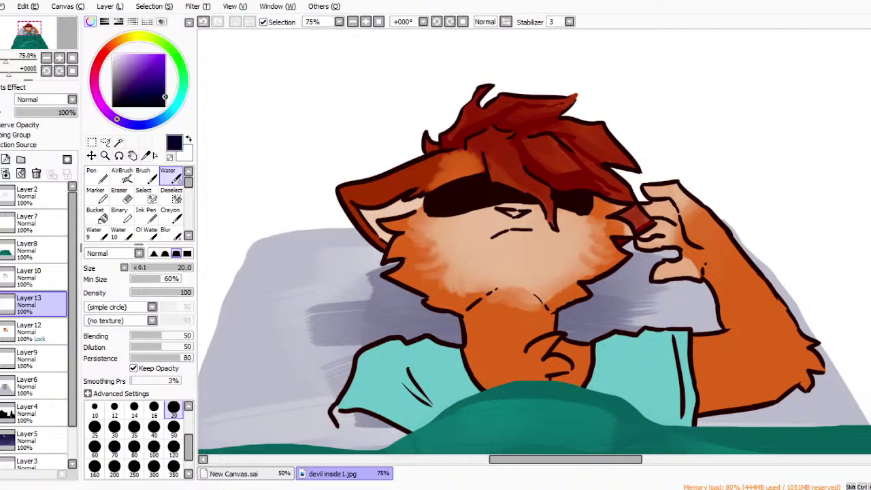
{"action": "left_click", "coordinate": [174, 466]}
{"action": "left_click", "coordinate": [173, 448]}
{"action": "mouse_move", "coordinate": [478, 300]}
{"action": "left_mouse_down"}
{"action": "mouse_move", "coordinate": [514, 269]}
{"action": "mouse_move", "coordinate": [524, 294]}
{"action": "mouse_move", "coordinate": [476, 314]}
{"action": "mouse_move", "coordinate": [483, 346]}
{"action": "mouse_move", "coordinate": [465, 383]}
{"action": "mouse_move", "coordinate": [383, 362]}
{"action": "mouse_move", "coordinate": [355, 391]}
{"action": "mouse_move", "coordinate": [368, 355]}
{"action": "mouse_move", "coordinate": [453, 356]}
{"action": "mouse_move", "coordinate": [427, 342]}
{"action": "mouse_move", "coordinate": [454, 377]}
{"action": "mouse_move", "coordinate": [446, 338]}
{"action": "mouse_move", "coordinate": [401, 299]}
{"action": "mouse_move", "coordinate": [417, 284]}
{"action": "mouse_move", "coordinate": [402, 260]}
{"action": "mouse_move", "coordinate": [413, 233]}
{"action": "mouse_move", "coordinate": [459, 290]}
{"action": "mouse_move", "coordinate": [433, 236]}
{"action": "mouse_move", "coordinate": [450, 243]}
{"action": "mouse_move", "coordinate": [466, 205]}
{"action": "mouse_move", "coordinate": [453, 246]}
{"action": "mouse_move", "coordinate": [473, 210]}
{"action": "mouse_move", "coordinate": [424, 230]}
{"action": "mouse_move", "coordinate": [397, 227]}
{"action": "mouse_move", "coordinate": [386, 203]}
{"action": "mouse_move", "coordinate": [361, 201]}
{"action": "mouse_move", "coordinate": [399, 246]}
{"action": "mouse_move", "coordinate": [384, 205]}
{"action": "mouse_move", "coordinate": [437, 170]}
{"action": "mouse_move", "coordinate": [394, 187]}
{"action": "mouse_move", "coordinate": [452, 170]}
{"action": "mouse_move", "coordinate": [481, 124]}
{"action": "mouse_move", "coordinate": [478, 143]}
{"action": "mouse_move", "coordinate": [489, 122]}
{"action": "mouse_move", "coordinate": [523, 120]}
{"action": "mouse_move", "coordinate": [509, 158]}
{"action": "mouse_move", "coordinate": [498, 162]}
{"action": "mouse_move", "coordinate": [542, 192]}
{"action": "mouse_move", "coordinate": [487, 129]}
{"action": "mouse_move", "coordinate": [540, 107]}
{"action": "mouse_move", "coordinate": [570, 107]}
{"action": "mouse_move", "coordinate": [495, 135]}
{"action": "mouse_move", "coordinate": [459, 209]}
{"action": "mouse_move", "coordinate": [412, 271]}
{"action": "mouse_move", "coordinate": [460, 319]}
{"action": "mouse_move", "coordinate": [479, 363]}
{"action": "mouse_move", "coordinate": [486, 349]}
{"action": "mouse_move", "coordinate": [469, 382]}
{"action": "mouse_move", "coordinate": [416, 357]}
{"action": "mouse_move", "coordinate": [367, 405]}
{"action": "mouse_move", "coordinate": [393, 362]}
{"action": "mouse_move", "coordinate": [377, 423]}
{"action": "mouse_move", "coordinate": [378, 385]}
{"action": "mouse_move", "coordinate": [416, 430]}
{"action": "mouse_move", "coordinate": [619, 378]}
{"action": "mouse_move", "coordinate": [707, 258]}
{"action": "mouse_move", "coordinate": [726, 308]}
{"action": "mouse_move", "coordinate": [684, 252]}
{"action": "mouse_move", "coordinate": [657, 191]}
{"action": "mouse_move", "coordinate": [674, 273]}
{"action": "mouse_move", "coordinate": [649, 231]}
{"action": "mouse_move", "coordinate": [656, 204]}
{"action": "mouse_move", "coordinate": [636, 211]}
{"action": "mouse_move", "coordinate": [568, 133]}
{"action": "mouse_move", "coordinate": [579, 148]}
{"action": "mouse_move", "coordinate": [592, 101]}
{"action": "mouse_move", "coordinate": [558, 132]}
{"action": "mouse_move", "coordinate": [459, 167]}
{"action": "mouse_move", "coordinate": [408, 144]}
{"action": "mouse_move", "coordinate": [365, 184]}
{"action": "mouse_move", "coordinate": [374, 202]}
{"action": "mouse_move", "coordinate": [403, 219]}
{"action": "mouse_move", "coordinate": [394, 259]}
{"action": "mouse_move", "coordinate": [482, 347]}
{"action": "mouse_move", "coordinate": [443, 187]}
{"action": "mouse_move", "coordinate": [435, 244]}
{"action": "left_mouse_up"}
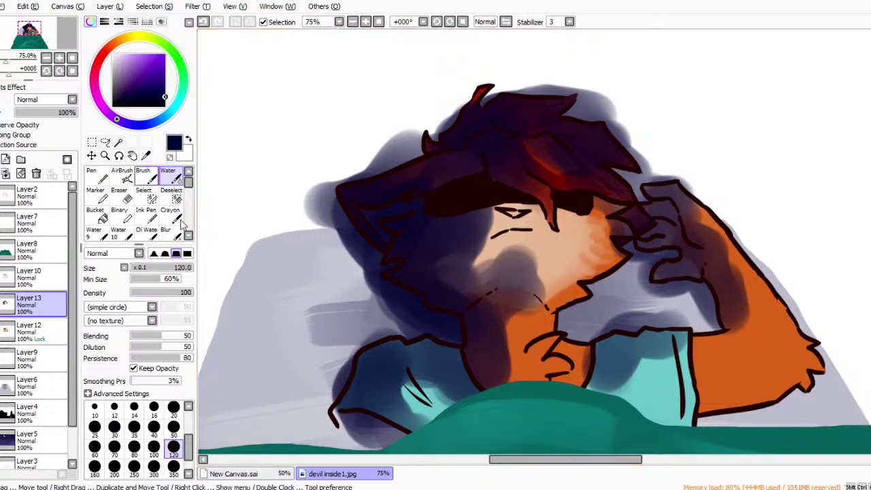
Erase the navy shadow from hair highlights, muzzle and neck with a soft-edged Eraser at size 50.
{"action": "key", "text": "e"}
{"action": "left_click", "coordinate": [173, 427]}
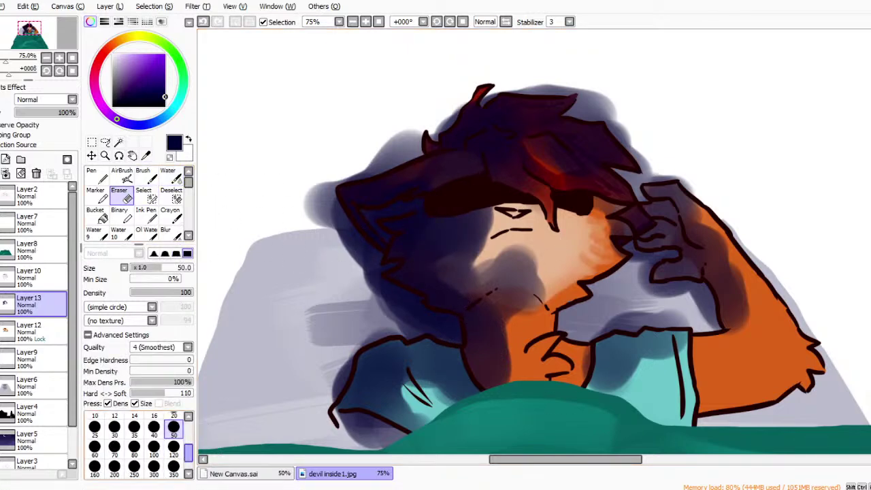
{"action": "left_click", "coordinate": [154, 253]}
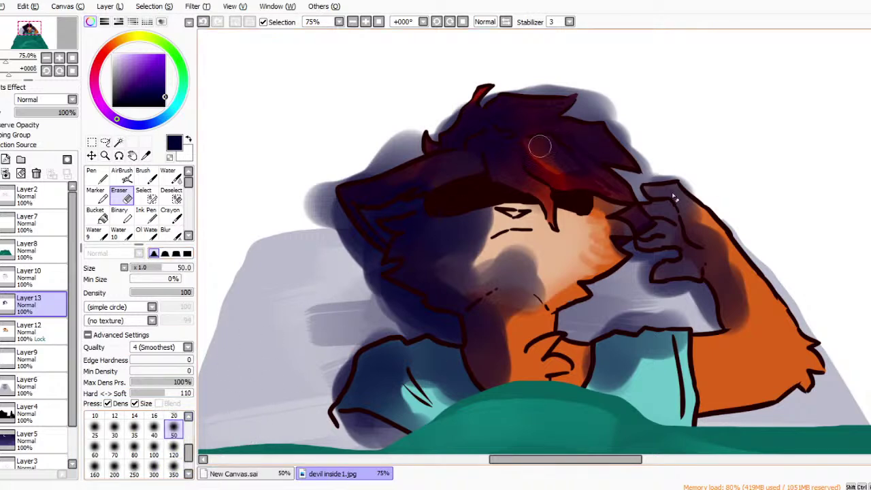
{"action": "mouse_move", "coordinate": [509, 145]}
{"action": "left_mouse_down"}
{"action": "mouse_move", "coordinate": [549, 140]}
{"action": "mouse_move", "coordinate": [581, 164]}
{"action": "mouse_move", "coordinate": [538, 143]}
{"action": "mouse_move", "coordinate": [568, 166]}
{"action": "mouse_move", "coordinate": [509, 109]}
{"action": "mouse_move", "coordinate": [495, 109]}
{"action": "mouse_move", "coordinate": [520, 99]}
{"action": "mouse_move", "coordinate": [609, 141]}
{"action": "mouse_move", "coordinate": [566, 126]}
{"action": "mouse_move", "coordinate": [623, 159]}
{"action": "mouse_move", "coordinate": [575, 125]}
{"action": "mouse_move", "coordinate": [598, 149]}
{"action": "mouse_move", "coordinate": [602, 188]}
{"action": "mouse_move", "coordinate": [622, 190]}
{"action": "mouse_move", "coordinate": [634, 212]}
{"action": "mouse_move", "coordinate": [581, 221]}
{"action": "left_mouse_up"}
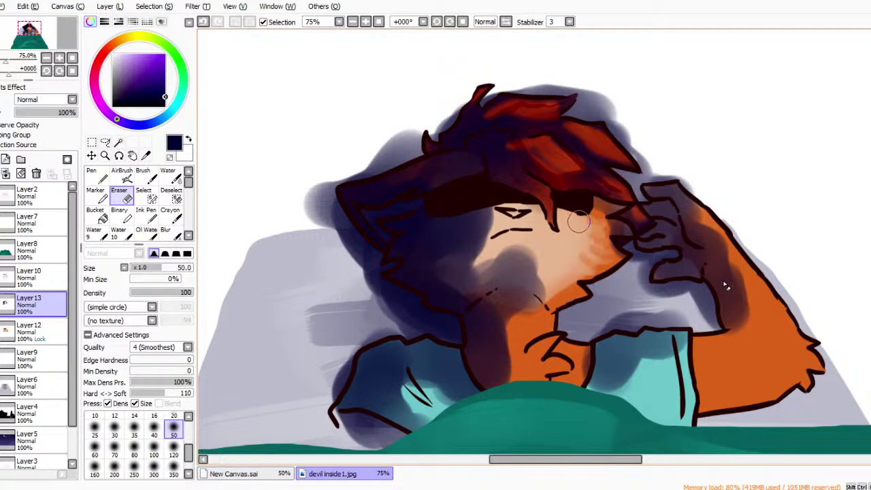
{"action": "mouse_move", "coordinate": [528, 243]}
{"action": "left_mouse_down"}
{"action": "mouse_move", "coordinate": [543, 293]}
{"action": "mouse_move", "coordinate": [526, 231]}
{"action": "mouse_move", "coordinate": [529, 267]}
{"action": "mouse_move", "coordinate": [493, 239]}
{"action": "mouse_move", "coordinate": [497, 208]}
{"action": "mouse_move", "coordinate": [503, 235]}
{"action": "mouse_move", "coordinate": [485, 243]}
{"action": "mouse_move", "coordinate": [494, 238]}
{"action": "mouse_move", "coordinate": [485, 257]}
{"action": "mouse_move", "coordinate": [514, 236]}
{"action": "mouse_move", "coordinate": [538, 244]}
{"action": "mouse_move", "coordinate": [512, 246]}
{"action": "mouse_move", "coordinate": [540, 281]}
{"action": "mouse_move", "coordinate": [486, 334]}
{"action": "mouse_move", "coordinate": [528, 330]}
{"action": "mouse_move", "coordinate": [511, 322]}
{"action": "mouse_move", "coordinate": [506, 343]}
{"action": "mouse_move", "coordinate": [517, 397]}
{"action": "left_mouse_up"}
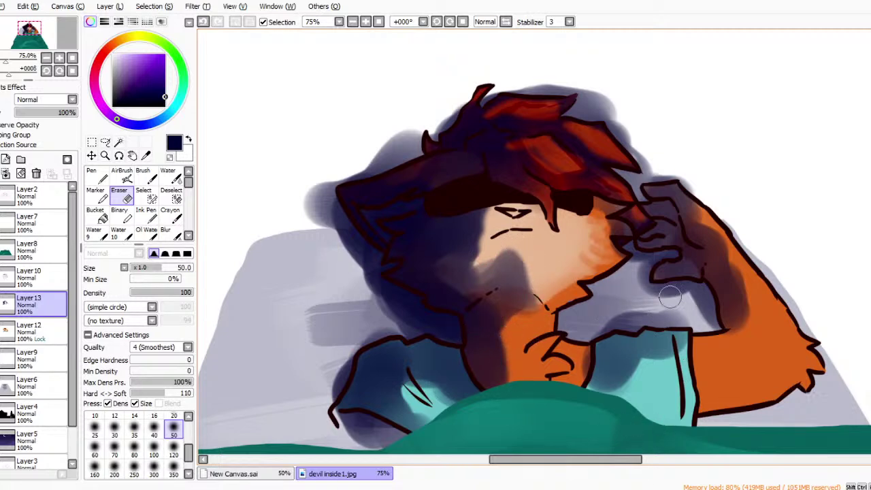
Erase the shadow from the pillow below the hand and from parts of both shirt shoulders, redoing the highlight by the sleeve folds.
{"action": "mouse_move", "coordinate": [691, 280]}
{"action": "left_mouse_down"}
{"action": "mouse_move", "coordinate": [706, 308]}
{"action": "mouse_move", "coordinate": [660, 290]}
{"action": "mouse_move", "coordinate": [642, 294]}
{"action": "mouse_move", "coordinate": [643, 266]}
{"action": "mouse_move", "coordinate": [665, 254]}
{"action": "mouse_move", "coordinate": [630, 265]}
{"action": "left_mouse_up"}
{"action": "mouse_move", "coordinate": [598, 320]}
{"action": "left_mouse_down"}
{"action": "mouse_move", "coordinate": [639, 319]}
{"action": "mouse_move", "coordinate": [628, 398]}
{"action": "mouse_move", "coordinate": [660, 357]}
{"action": "mouse_move", "coordinate": [674, 368]}
{"action": "mouse_move", "coordinate": [684, 340]}
{"action": "mouse_move", "coordinate": [666, 364]}
{"action": "left_mouse_up"}
{"action": "mouse_move", "coordinate": [425, 412]}
{"action": "left_mouse_down"}
{"action": "mouse_move", "coordinate": [385, 384]}
{"action": "mouse_move", "coordinate": [452, 417]}
{"action": "mouse_move", "coordinate": [401, 362]}
{"action": "mouse_move", "coordinate": [463, 420]}
{"action": "left_mouse_up"}
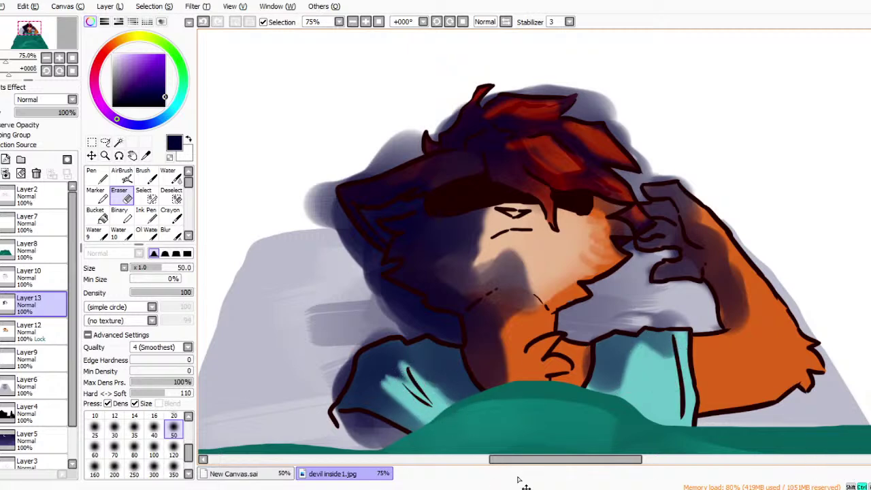
{"action": "key", "text": "ctrl+z"}
{"action": "key", "text": "ctrl+z"}
{"action": "key", "text": "ctrl+z"}
{"action": "mouse_move", "coordinate": [431, 387]}
{"action": "left_mouse_down"}
{"action": "mouse_move", "coordinate": [412, 371]}
{"action": "mouse_move", "coordinate": [471, 408]}
{"action": "left_mouse_up"}
Erase the shadow spilling outside the ear, head and hair, and from the outer edge of the raised hand and forearm.
{"action": "mouse_move", "coordinate": [319, 415]}
{"action": "left_mouse_down"}
{"action": "mouse_move", "coordinate": [350, 342]}
{"action": "mouse_move", "coordinate": [350, 351]}
{"action": "mouse_move", "coordinate": [397, 321]}
{"action": "mouse_move", "coordinate": [390, 329]}
{"action": "mouse_move", "coordinate": [428, 322]}
{"action": "mouse_move", "coordinate": [440, 332]}
{"action": "mouse_move", "coordinate": [429, 332]}
{"action": "mouse_move", "coordinate": [458, 334]}
{"action": "mouse_move", "coordinate": [446, 320]}
{"action": "mouse_move", "coordinate": [401, 308]}
{"action": "mouse_move", "coordinate": [416, 301]}
{"action": "mouse_move", "coordinate": [394, 304]}
{"action": "mouse_move", "coordinate": [388, 297]}
{"action": "mouse_move", "coordinate": [397, 294]}
{"action": "mouse_move", "coordinate": [361, 262]}
{"action": "mouse_move", "coordinate": [369, 270]}
{"action": "mouse_move", "coordinate": [393, 262]}
{"action": "mouse_move", "coordinate": [368, 272]}
{"action": "mouse_move", "coordinate": [356, 253]}
{"action": "mouse_move", "coordinate": [376, 260]}
{"action": "mouse_move", "coordinate": [315, 204]}
{"action": "mouse_move", "coordinate": [320, 226]}
{"action": "mouse_move", "coordinate": [323, 193]}
{"action": "mouse_move", "coordinate": [333, 185]}
{"action": "mouse_move", "coordinate": [326, 184]}
{"action": "mouse_move", "coordinate": [415, 150]}
{"action": "mouse_move", "coordinate": [409, 138]}
{"action": "mouse_move", "coordinate": [382, 139]}
{"action": "left_mouse_up"}
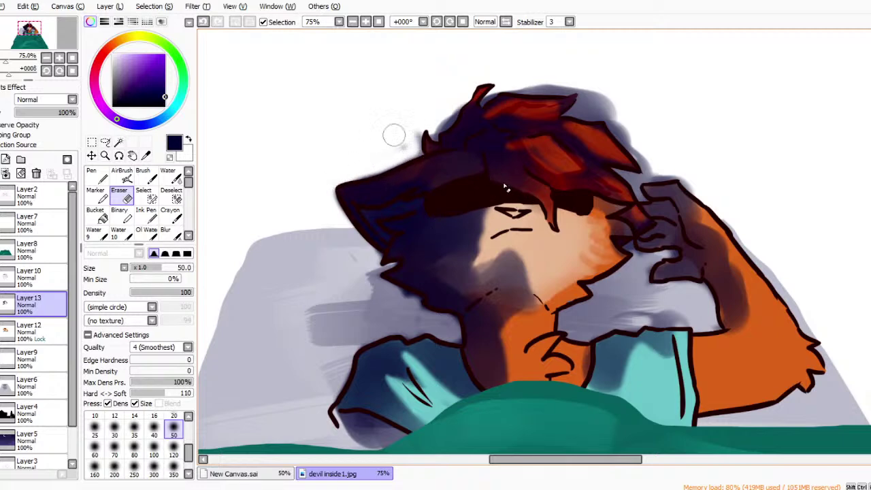
{"action": "mouse_move", "coordinate": [434, 126]}
{"action": "left_mouse_down"}
{"action": "mouse_move", "coordinate": [463, 98]}
{"action": "mouse_move", "coordinate": [520, 81]}
{"action": "mouse_move", "coordinate": [483, 100]}
{"action": "mouse_move", "coordinate": [506, 85]}
{"action": "mouse_move", "coordinate": [533, 84]}
{"action": "mouse_move", "coordinate": [600, 87]}
{"action": "mouse_move", "coordinate": [572, 110]}
{"action": "mouse_move", "coordinate": [625, 107]}
{"action": "mouse_move", "coordinate": [617, 93]}
{"action": "mouse_move", "coordinate": [582, 110]}
{"action": "mouse_move", "coordinate": [615, 113]}
{"action": "mouse_move", "coordinate": [649, 172]}
{"action": "mouse_move", "coordinate": [625, 174]}
{"action": "mouse_move", "coordinate": [635, 191]}
{"action": "mouse_move", "coordinate": [636, 175]}
{"action": "mouse_move", "coordinate": [683, 186]}
{"action": "mouse_move", "coordinate": [705, 226]}
{"action": "mouse_move", "coordinate": [710, 218]}
{"action": "mouse_move", "coordinate": [729, 228]}
{"action": "mouse_move", "coordinate": [670, 186]}
{"action": "mouse_move", "coordinate": [648, 183]}
{"action": "mouse_move", "coordinate": [689, 170]}
{"action": "left_mouse_up"}
{"action": "left_click_drag", "start_coordinate": [724, 231], "coordinate": [773, 327]}
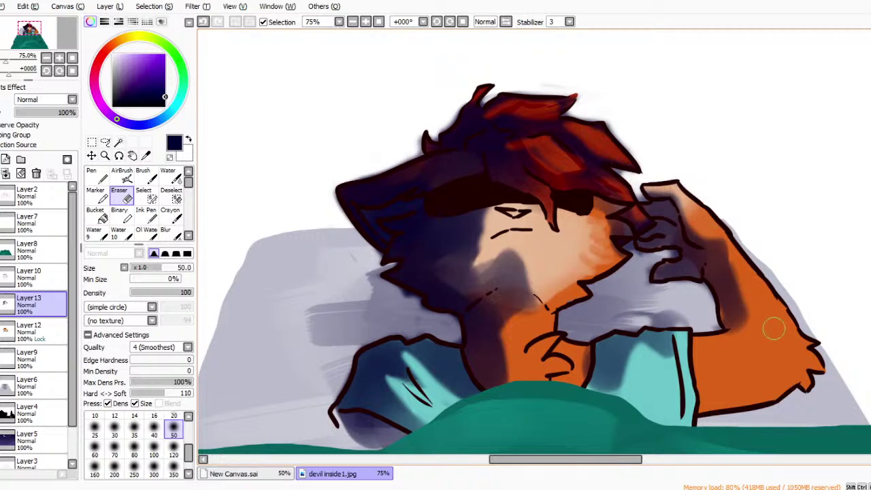
{"action": "mouse_move", "coordinate": [711, 229]}
{"action": "left_mouse_down"}
{"action": "mouse_move", "coordinate": [758, 325]}
{"action": "mouse_move", "coordinate": [787, 333]}
{"action": "mouse_move", "coordinate": [758, 308]}
{"action": "mouse_move", "coordinate": [759, 334]}
{"action": "mouse_move", "coordinate": [766, 337]}
{"action": "mouse_move", "coordinate": [726, 294]}
{"action": "left_mouse_up"}
{"action": "mouse_move", "coordinate": [755, 329]}
{"action": "left_mouse_down"}
{"action": "mouse_move", "coordinate": [731, 292]}
{"action": "mouse_move", "coordinate": [747, 304]}
{"action": "mouse_move", "coordinate": [763, 349]}
{"action": "left_mouse_up"}
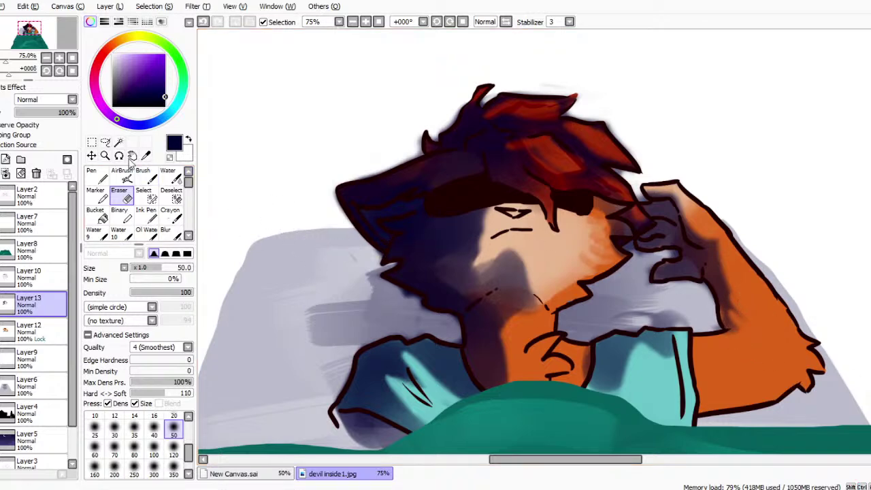
Lower the shadow layer's opacity to 81%, erase shadow from the chin, and try an erased highlight on the ear before undoing it.
{"action": "left_click", "coordinate": [46, 112]}
{"action": "left_click_drag", "start_coordinate": [48, 112], "coordinate": [68, 112]}
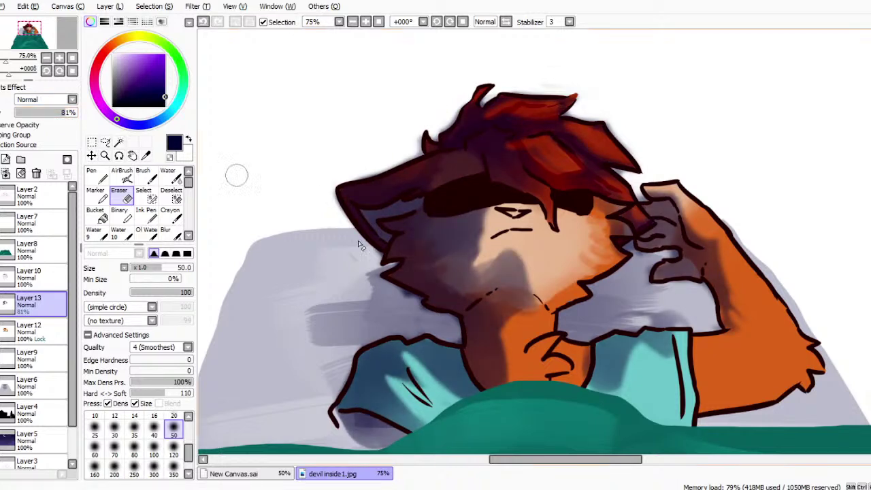
{"action": "mouse_move", "coordinate": [494, 252]}
{"action": "left_mouse_down"}
{"action": "mouse_move", "coordinate": [509, 281]}
{"action": "mouse_move", "coordinate": [533, 281]}
{"action": "mouse_move", "coordinate": [489, 253]}
{"action": "mouse_move", "coordinate": [522, 295]}
{"action": "mouse_move", "coordinate": [484, 263]}
{"action": "mouse_move", "coordinate": [501, 287]}
{"action": "mouse_move", "coordinate": [497, 280]}
{"action": "mouse_move", "coordinate": [518, 287]}
{"action": "mouse_move", "coordinate": [516, 337]}
{"action": "mouse_move", "coordinate": [544, 301]}
{"action": "mouse_move", "coordinate": [512, 315]}
{"action": "mouse_move", "coordinate": [518, 300]}
{"action": "mouse_move", "coordinate": [509, 304]}
{"action": "mouse_move", "coordinate": [530, 348]}
{"action": "mouse_move", "coordinate": [511, 325]}
{"action": "mouse_move", "coordinate": [517, 353]}
{"action": "mouse_move", "coordinate": [551, 303]}
{"action": "left_mouse_up"}
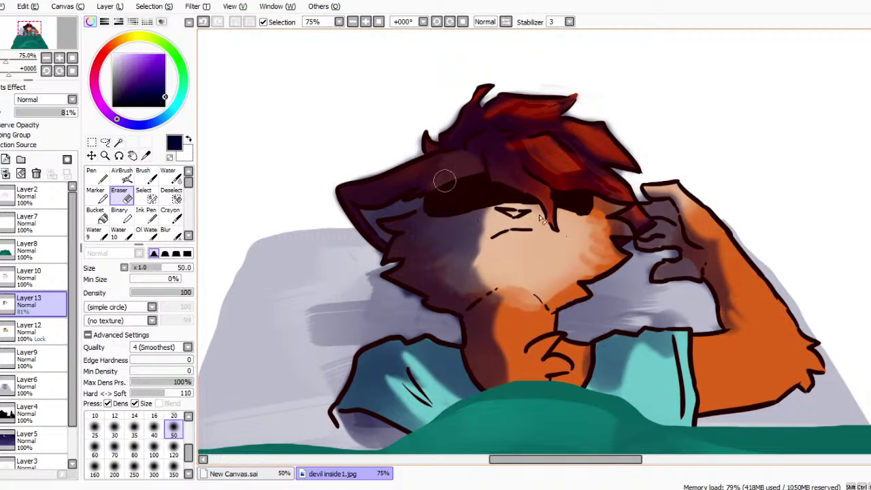
{"action": "left_click_drag", "start_coordinate": [436, 164], "coordinate": [410, 193]}
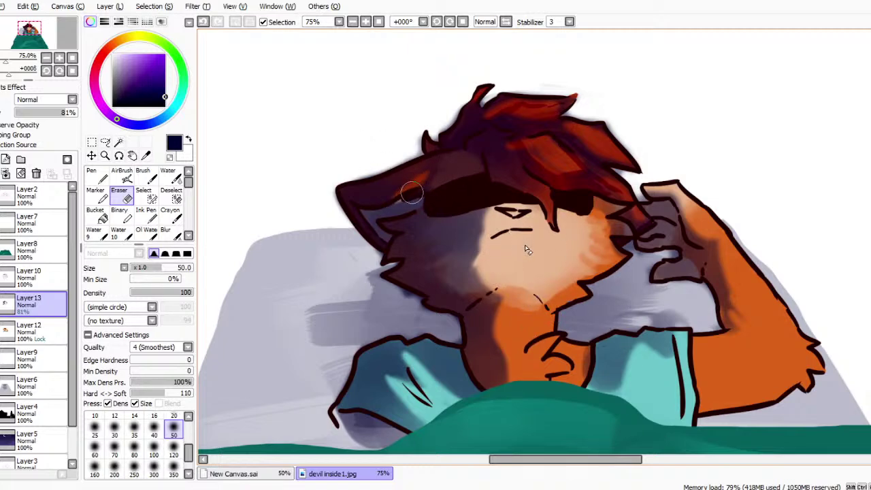
{"action": "key", "text": "ctrl+z"}
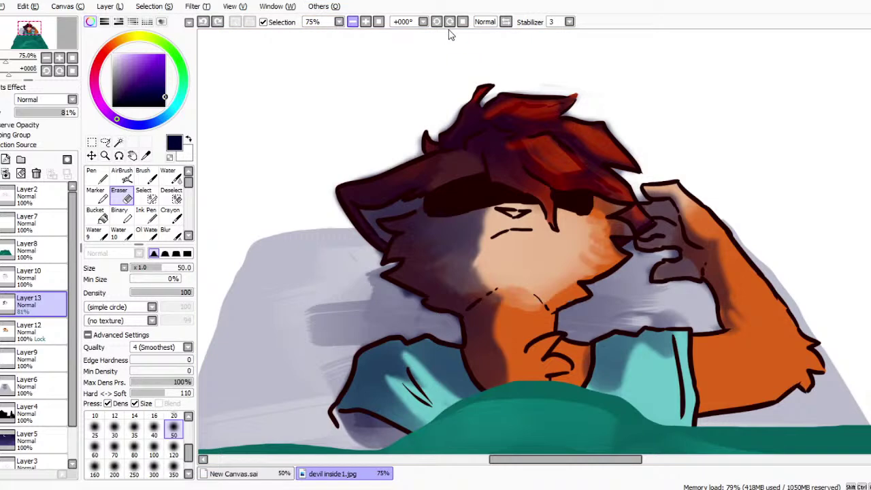
Create a new layer directly above the green blanket's layer, Layer8.
{"action": "left_click", "coordinate": [353, 21]}
{"action": "left_click", "coordinate": [353, 22]}
{"action": "key", "text": "minus"}
{"action": "scroll", "coordinate": [684, 219], "scroll_direction": "down", "scroll_amount": 2}
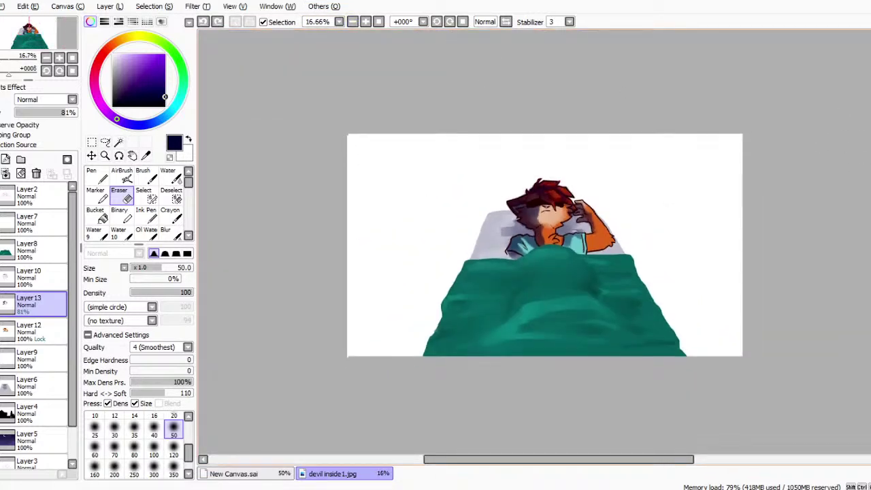
{"action": "key", "text": "plus"}
{"action": "key", "text": "plus"}
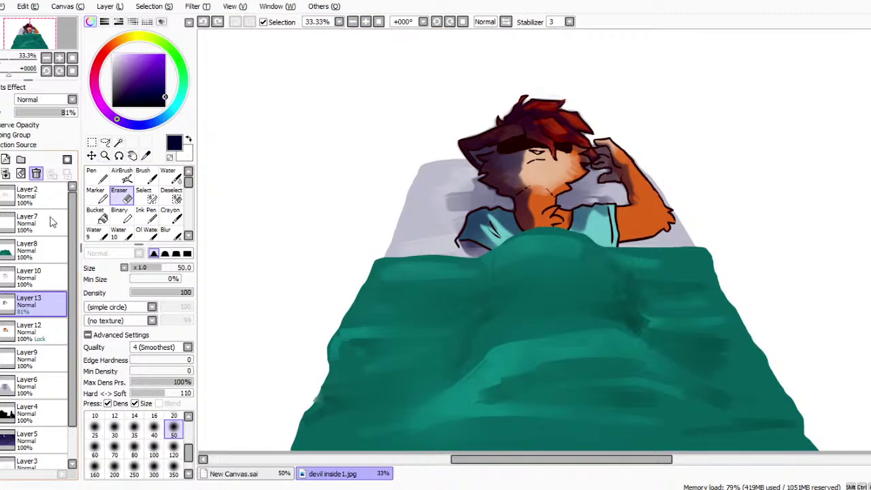
{"action": "left_click", "coordinate": [31, 277]}
{"action": "left_click", "coordinate": [30, 250]}
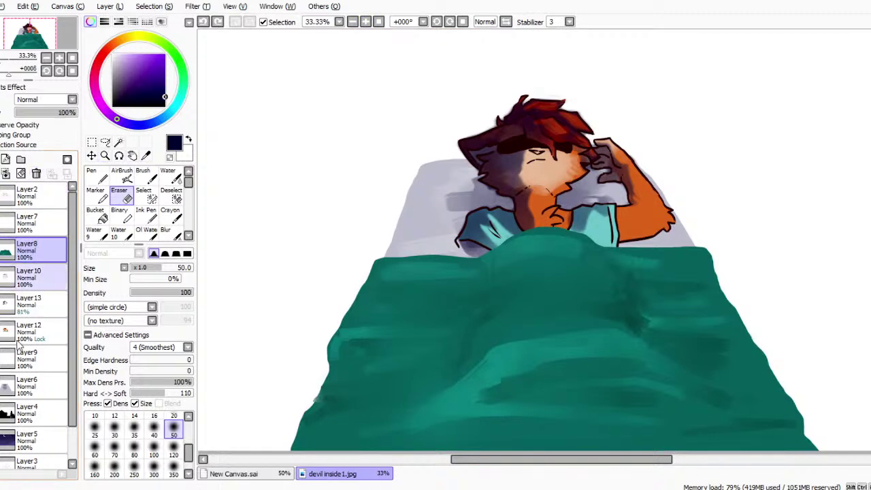
{"action": "left_click", "coordinate": [6, 160]}
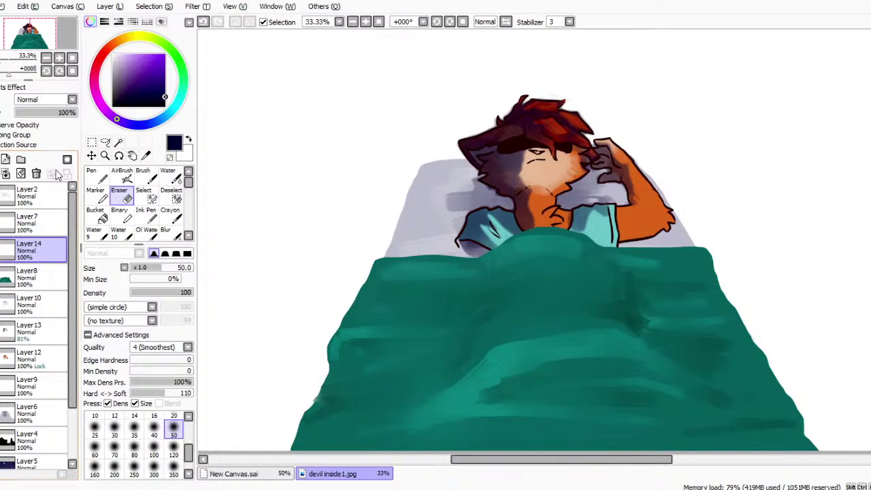
Draw the outline of the second forearm and hand resting across the blanket, using the dark brown sampled from the existing line art.
{"action": "key", "text": "alt"}
{"action": "left_click", "coordinate": [659, 210]}
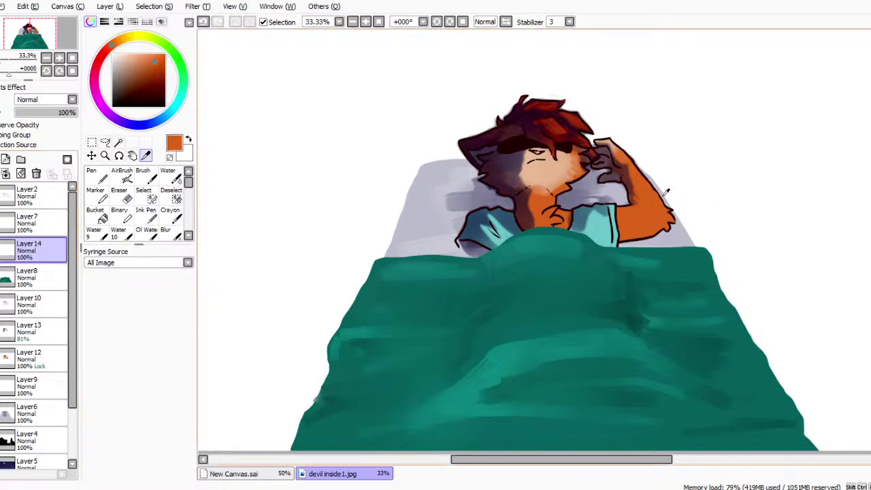
{"action": "scroll", "coordinate": [449, 36], "scroll_direction": "up", "scroll_amount": 1}
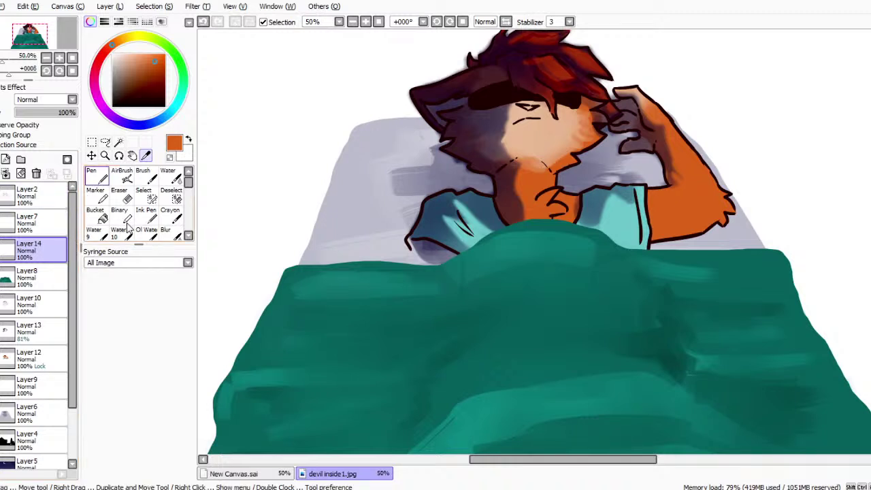
{"action": "left_click", "coordinate": [97, 176]}
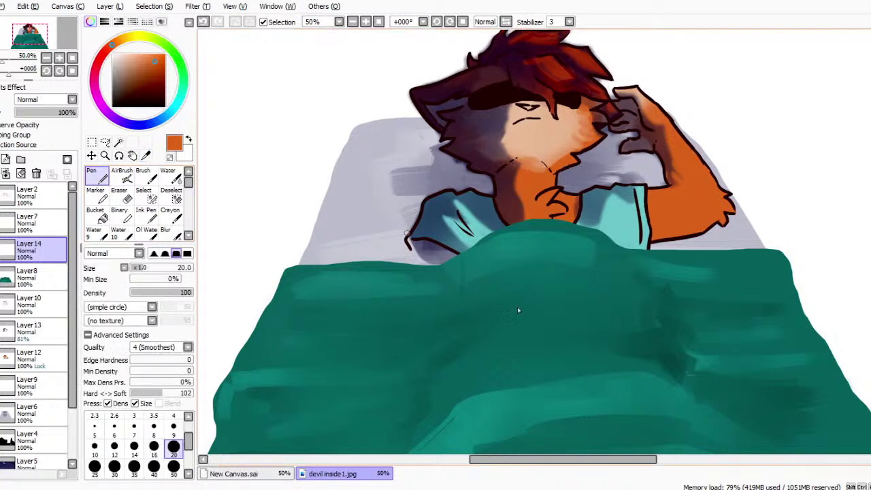
{"action": "key", "text": "alt"}
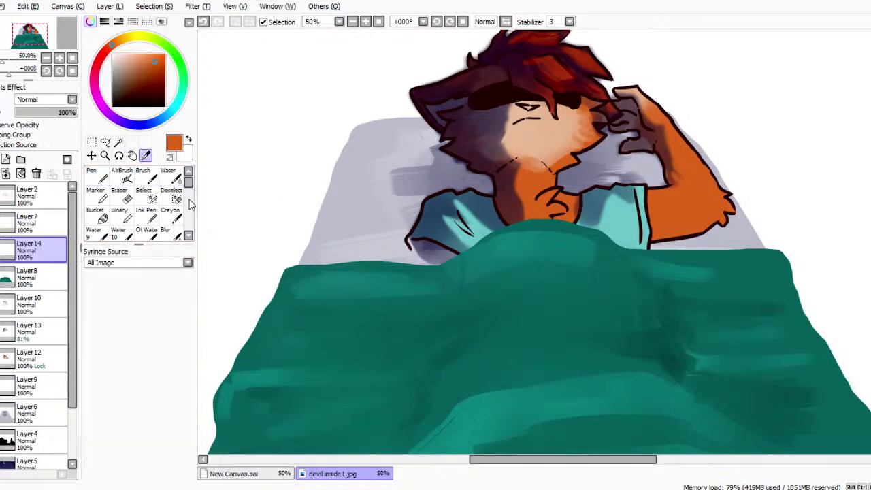
{"action": "left_click", "coordinate": [822, 298], "text": "alt"}
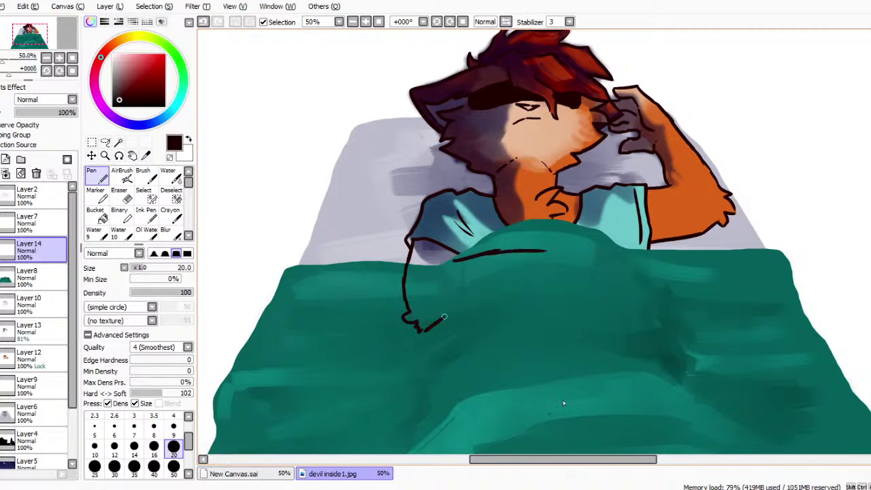
{"action": "left_click_drag", "start_coordinate": [462, 313], "coordinate": [549, 287]}
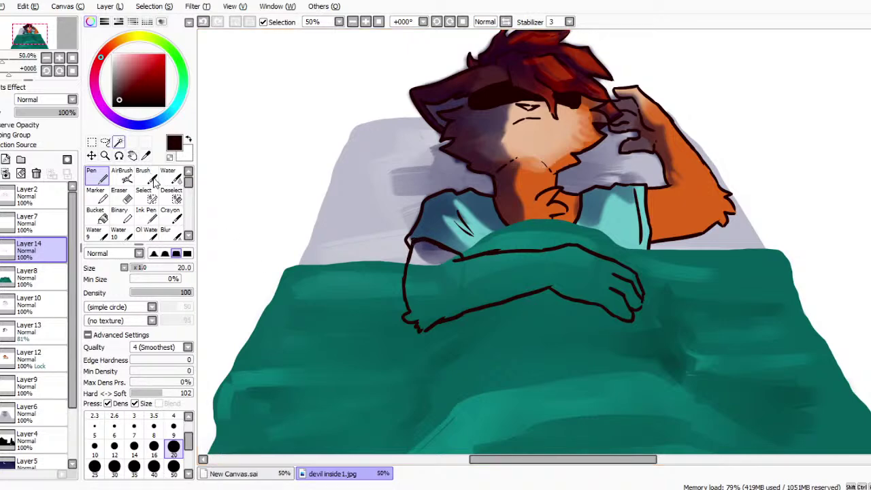
Close the remaining gaps in the resting arm's outline and select the area inside it.
{"action": "left_click", "coordinate": [119, 141]}
{"action": "left_click", "coordinate": [572, 350]}
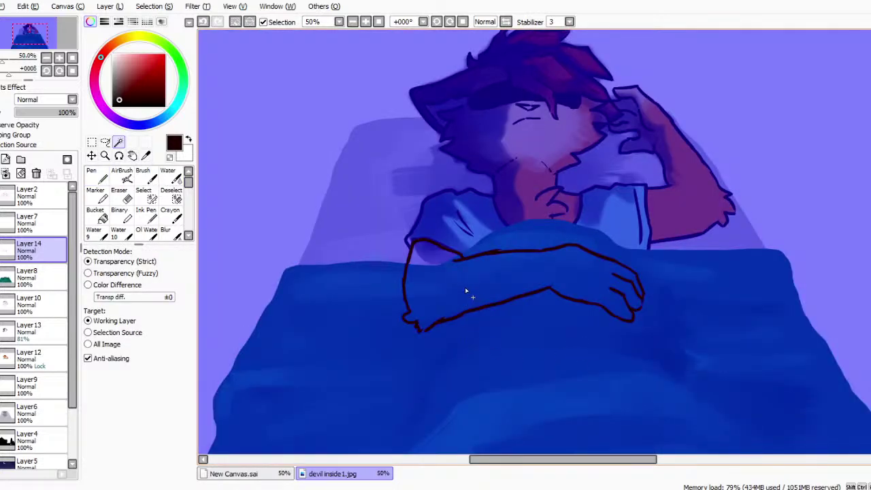
{"action": "left_click", "coordinate": [96, 175]}
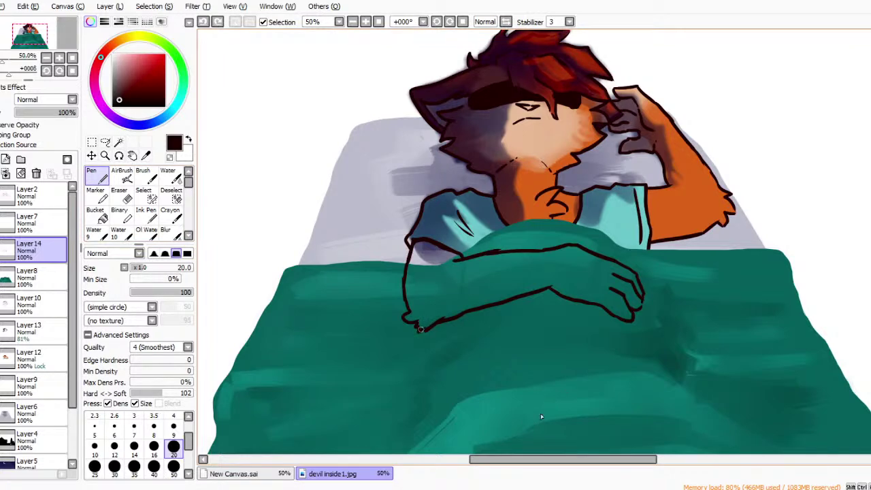
{"action": "left_click", "coordinate": [118, 142]}
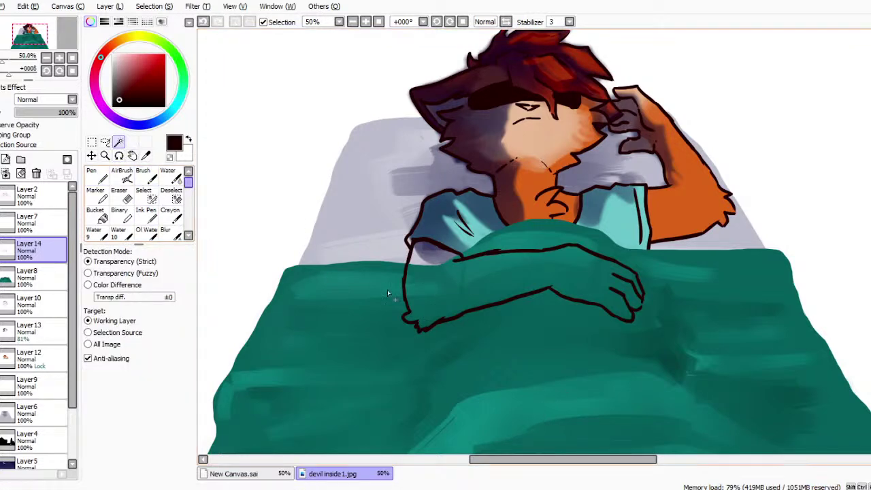
{"action": "left_click", "coordinate": [553, 358]}
{"action": "key", "text": "ctrl+z"}
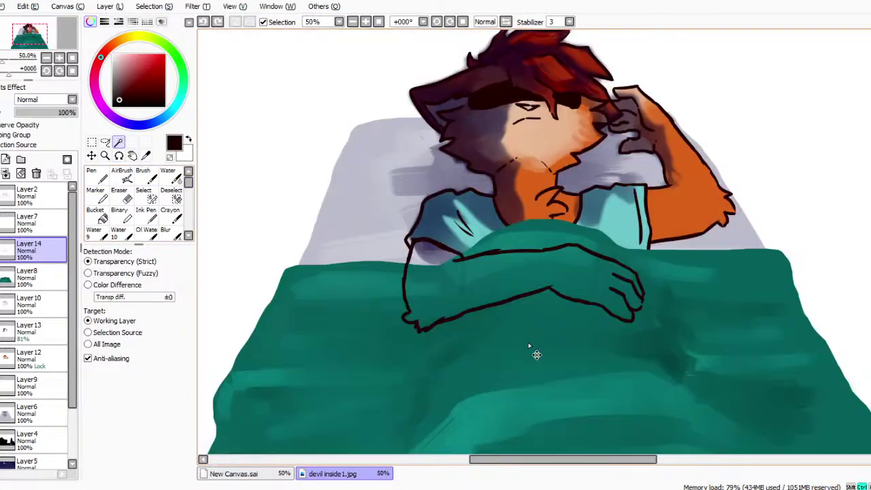
{"action": "left_click", "coordinate": [97, 175]}
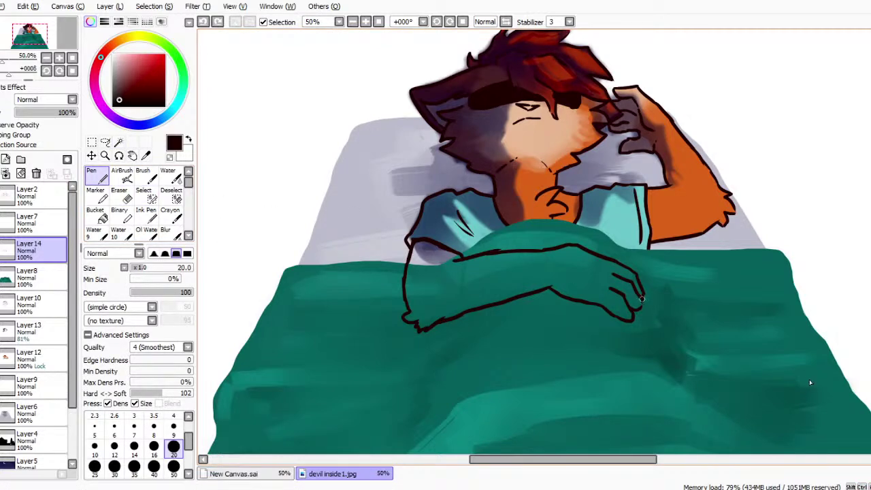
{"action": "left_click", "coordinate": [118, 142]}
{"action": "left_click", "coordinate": [551, 293]}
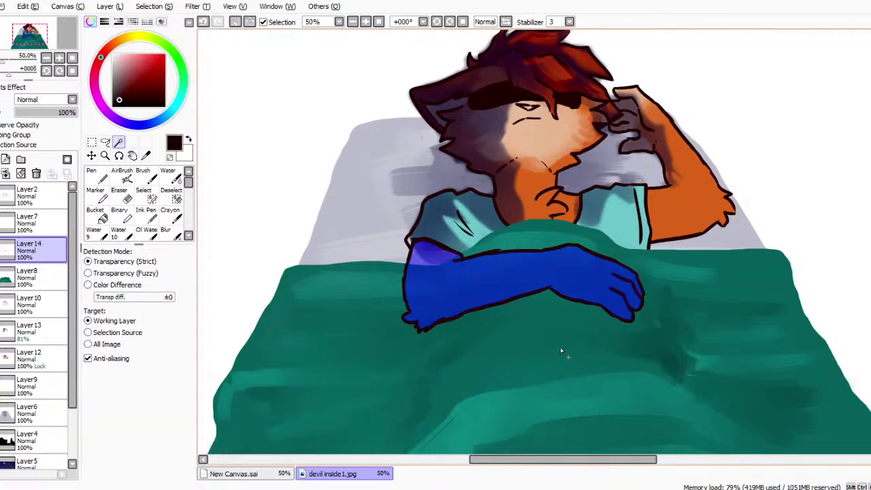
Create a new layer between the blanket and the arm outline and fill the selected arm with the raised arm's orange.
{"action": "left_click", "coordinate": [7, 279]}
{"action": "left_click", "coordinate": [5, 159]}
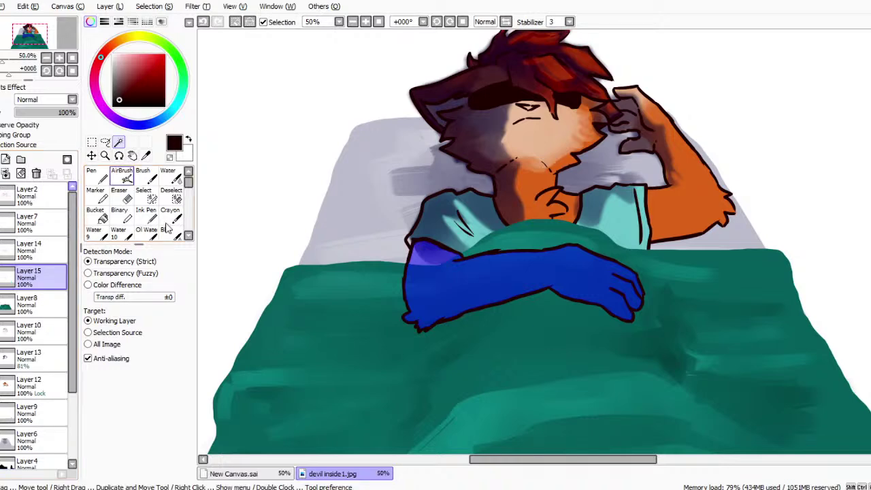
{"action": "left_click", "coordinate": [146, 156]}
{"action": "left_click", "coordinate": [663, 205]}
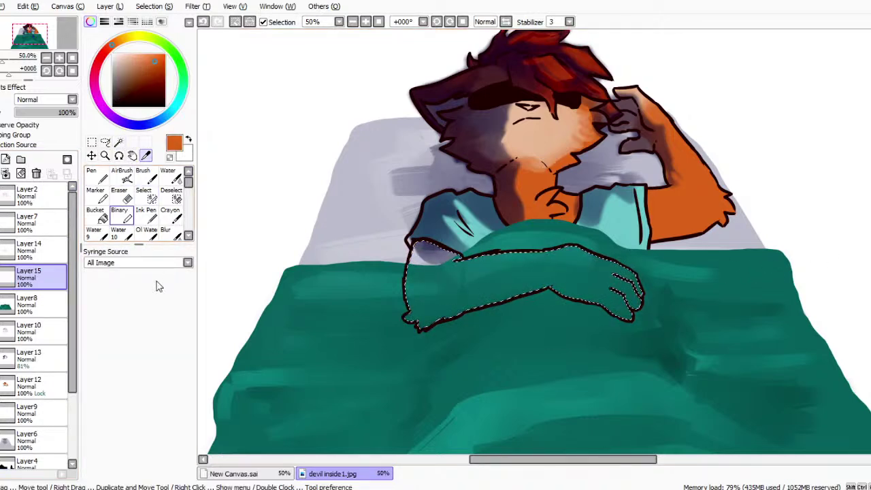
{"action": "left_click", "coordinate": [560, 347]}
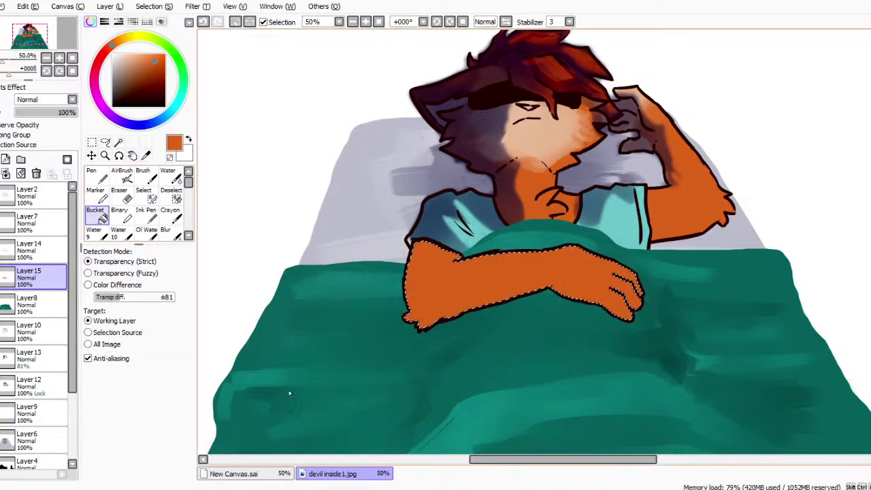
Paint the resting hand's fingers with the pale beige sampled from the raised hand, using the Water brush at size 120.
{"action": "left_click", "coordinate": [145, 155]}
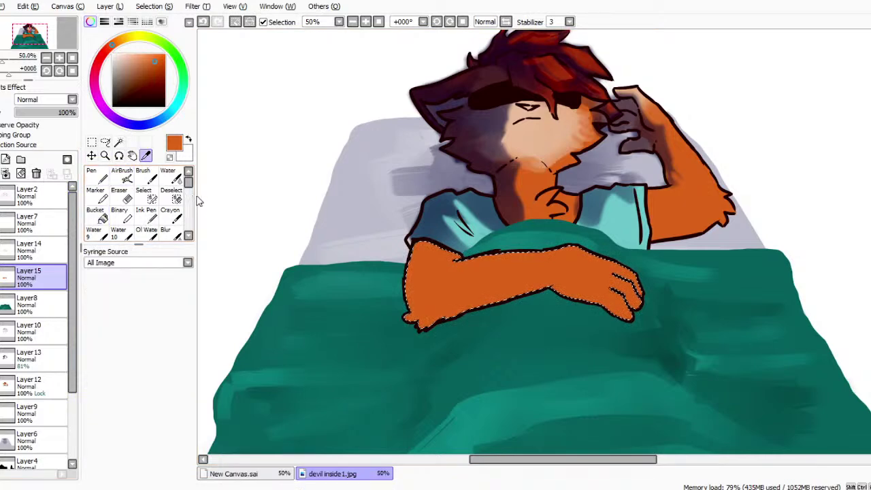
{"action": "left_click", "coordinate": [634, 99]}
{"action": "left_click", "coordinate": [171, 175]}
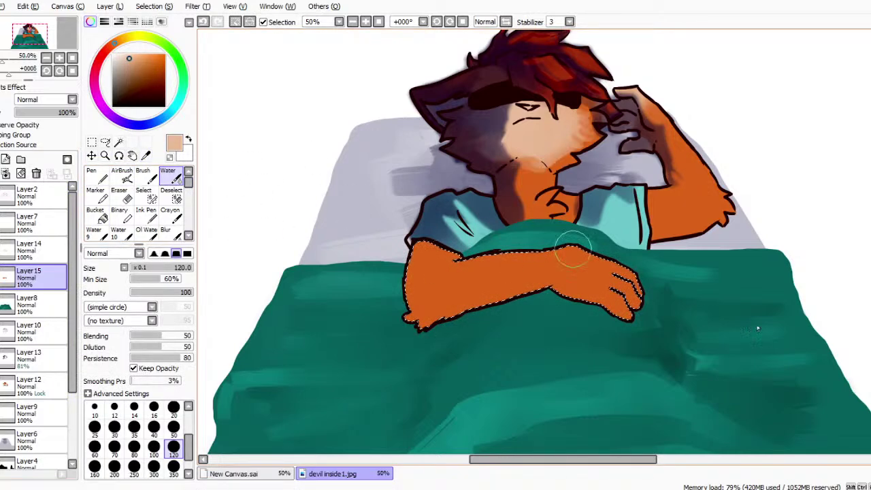
{"action": "mouse_move", "coordinate": [647, 310]}
{"action": "left_mouse_down"}
{"action": "mouse_move", "coordinate": [622, 296]}
{"action": "mouse_move", "coordinate": [633, 250]}
{"action": "mouse_move", "coordinate": [622, 253]}
{"action": "mouse_move", "coordinate": [579, 323]}
{"action": "mouse_move", "coordinate": [615, 255]}
{"action": "mouse_move", "coordinate": [620, 294]}
{"action": "mouse_move", "coordinate": [634, 286]}
{"action": "mouse_move", "coordinate": [620, 294]}
{"action": "mouse_move", "coordinate": [630, 252]}
{"action": "mouse_move", "coordinate": [621, 311]}
{"action": "mouse_move", "coordinate": [634, 262]}
{"action": "mouse_move", "coordinate": [604, 318]}
{"action": "mouse_move", "coordinate": [617, 286]}
{"action": "mouse_move", "coordinate": [585, 329]}
{"action": "mouse_move", "coordinate": [628, 264]}
{"action": "left_mouse_up"}
{"action": "mouse_move", "coordinate": [633, 307]}
{"action": "left_mouse_down"}
{"action": "mouse_move", "coordinate": [614, 293]}
{"action": "mouse_move", "coordinate": [616, 318]}
{"action": "mouse_move", "coordinate": [623, 278]}
{"action": "mouse_move", "coordinate": [602, 318]}
{"action": "mouse_move", "coordinate": [614, 254]}
{"action": "left_mouse_up"}
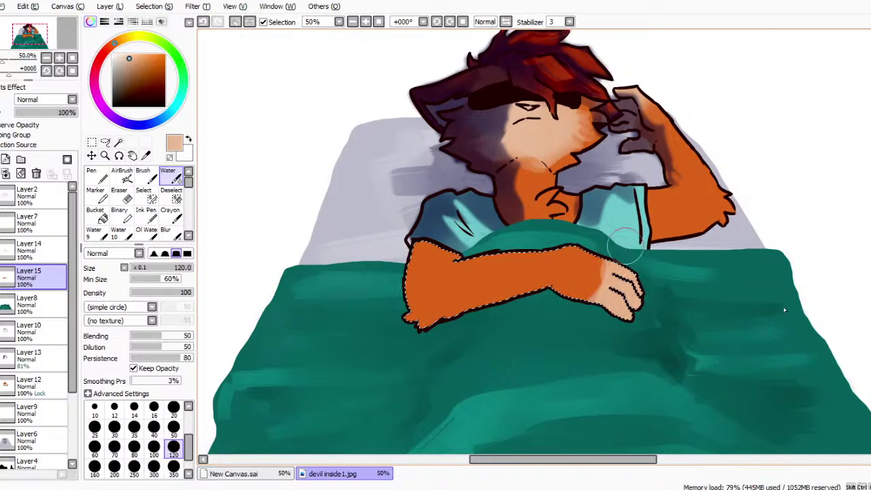
Paint dark navy shadows over the elbow and underside of the resting arm on a new layer, and lower its opacity to 71%.
{"action": "left_click", "coordinate": [125, 122]}
{"action": "left_click", "coordinate": [165, 96]}
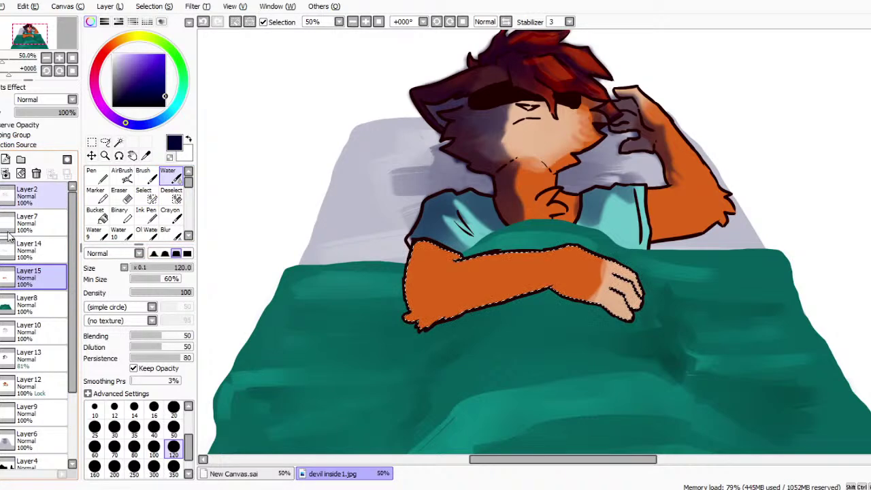
{"action": "left_click", "coordinate": [6, 159]}
{"action": "mouse_move", "coordinate": [402, 252]}
{"action": "left_mouse_down"}
{"action": "mouse_move", "coordinate": [415, 326]}
{"action": "mouse_move", "coordinate": [418, 258]}
{"action": "mouse_move", "coordinate": [400, 280]}
{"action": "mouse_move", "coordinate": [456, 245]}
{"action": "mouse_move", "coordinate": [417, 263]}
{"action": "mouse_move", "coordinate": [421, 313]}
{"action": "mouse_move", "coordinate": [454, 240]}
{"action": "mouse_move", "coordinate": [478, 245]}
{"action": "mouse_move", "coordinate": [536, 317]}
{"action": "mouse_move", "coordinate": [453, 314]}
{"action": "mouse_move", "coordinate": [482, 321]}
{"action": "mouse_move", "coordinate": [515, 288]}
{"action": "mouse_move", "coordinate": [417, 321]}
{"action": "mouse_move", "coordinate": [528, 291]}
{"action": "left_mouse_up"}
{"action": "mouse_move", "coordinate": [427, 276]}
{"action": "left_mouse_down"}
{"action": "mouse_move", "coordinate": [453, 296]}
{"action": "mouse_move", "coordinate": [453, 265]}
{"action": "mouse_move", "coordinate": [443, 277]}
{"action": "mouse_move", "coordinate": [472, 289]}
{"action": "mouse_move", "coordinate": [490, 277]}
{"action": "mouse_move", "coordinate": [532, 275]}
{"action": "mouse_move", "coordinate": [546, 279]}
{"action": "mouse_move", "coordinate": [468, 289]}
{"action": "mouse_move", "coordinate": [472, 299]}
{"action": "mouse_move", "coordinate": [442, 277]}
{"action": "mouse_move", "coordinate": [458, 310]}
{"action": "mouse_move", "coordinate": [566, 289]}
{"action": "mouse_move", "coordinate": [610, 310]}
{"action": "mouse_move", "coordinate": [608, 324]}
{"action": "mouse_move", "coordinate": [552, 298]}
{"action": "left_mouse_up"}
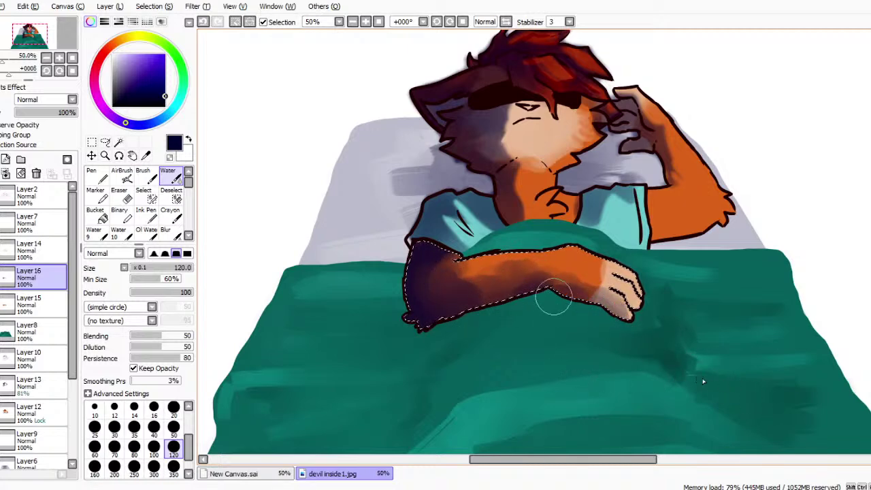
{"action": "left_click_drag", "start_coordinate": [47, 112], "coordinate": [53, 112]}
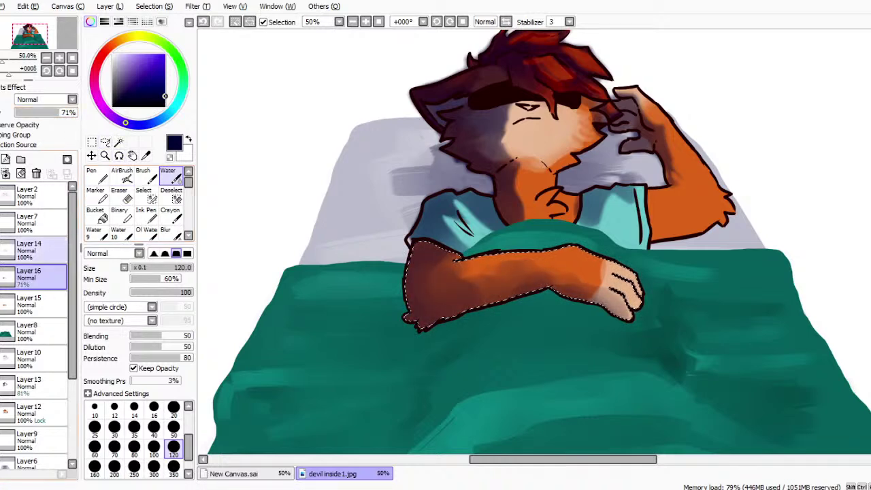
Merge Layer7 and the resting arm's outline and shadow layers down into its orange fill layer, and clear the selection.
{"action": "left_click", "coordinate": [15, 249]}
{"action": "left_click", "coordinate": [15, 222]}
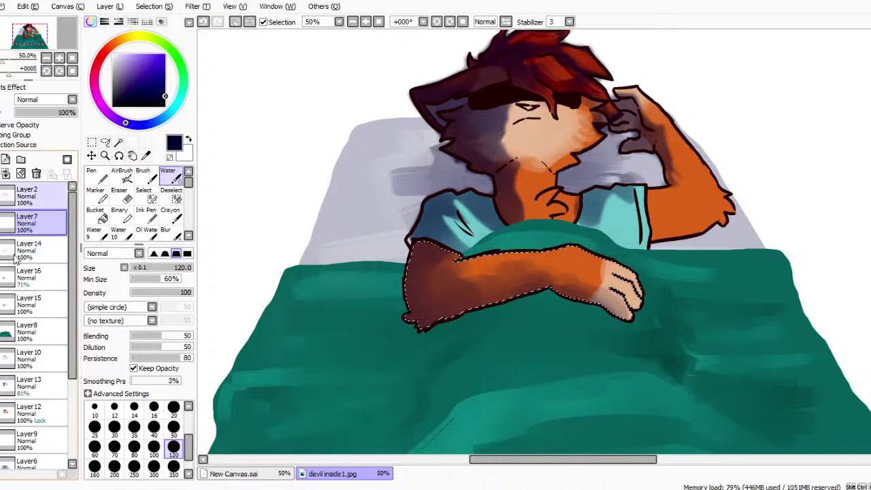
{"action": "key", "text": "ctrl+e"}
{"action": "key", "text": "ctrl+e"}
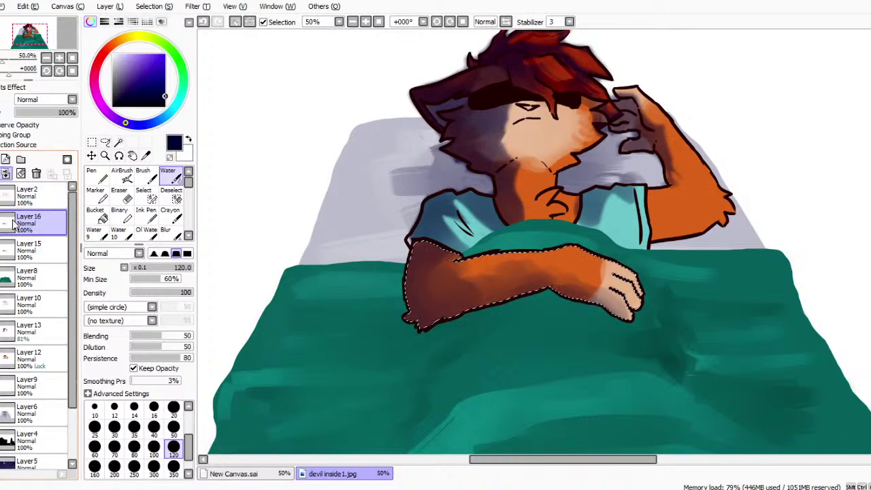
{"action": "key", "text": "ctrl+e"}
{"action": "left_click", "coordinate": [2, 223]}
{"action": "left_click", "coordinate": [1, 223]}
{"action": "left_click", "coordinate": [92, 142]}
{"action": "left_click", "coordinate": [320, 213]}
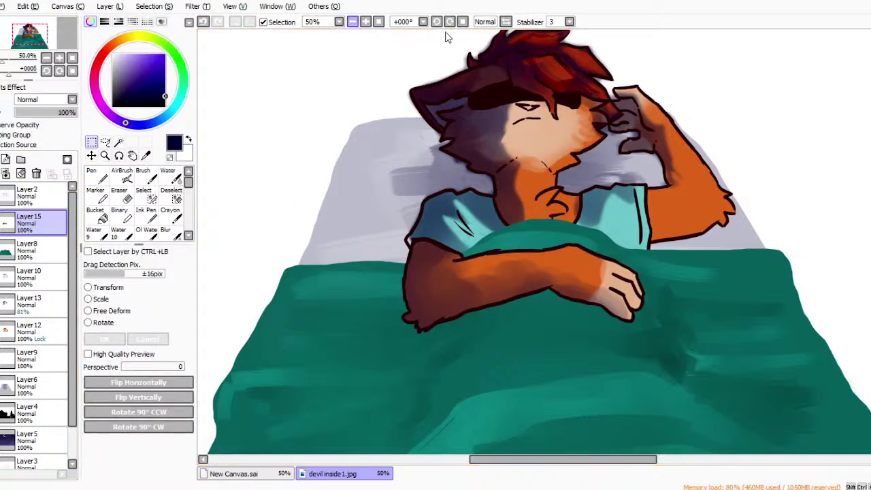
Toggle the visibility of the sketch layer and the line-art layer to compare them with the painted figure.
{"action": "left_click", "coordinate": [353, 22]}
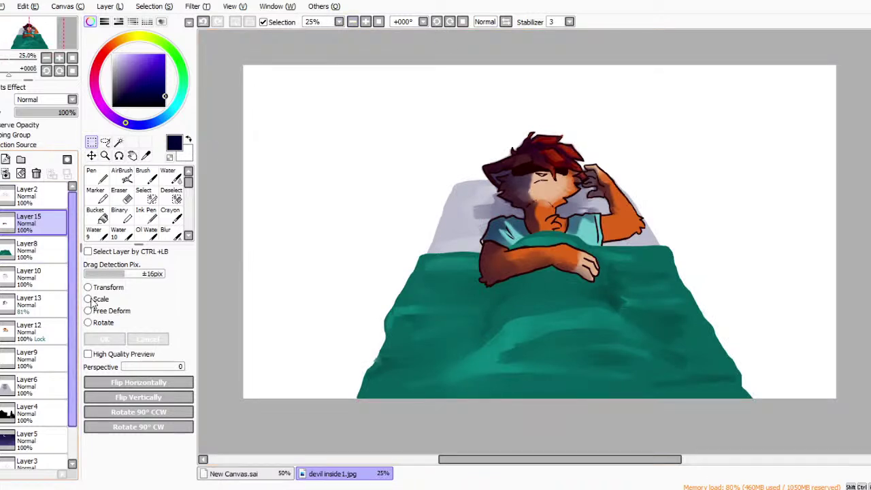
{"action": "left_click", "coordinate": [28, 196], "text": "ctrl"}
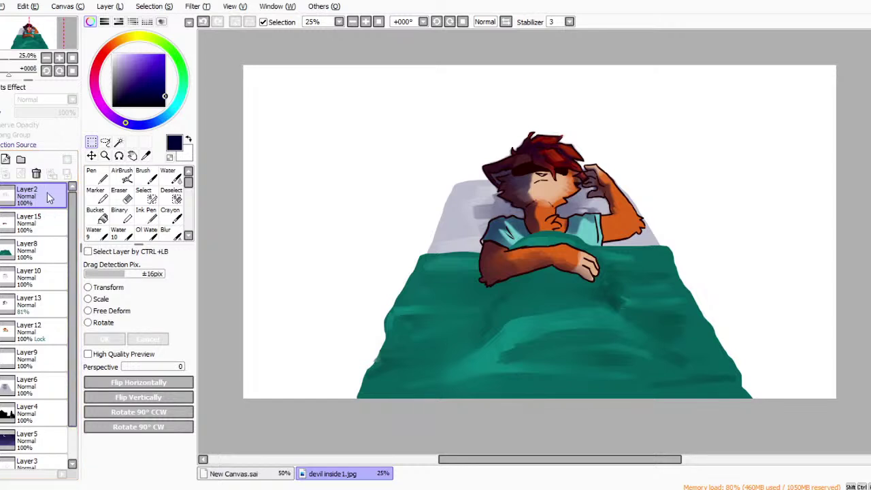
{"action": "left_click", "coordinate": [0, 195]}
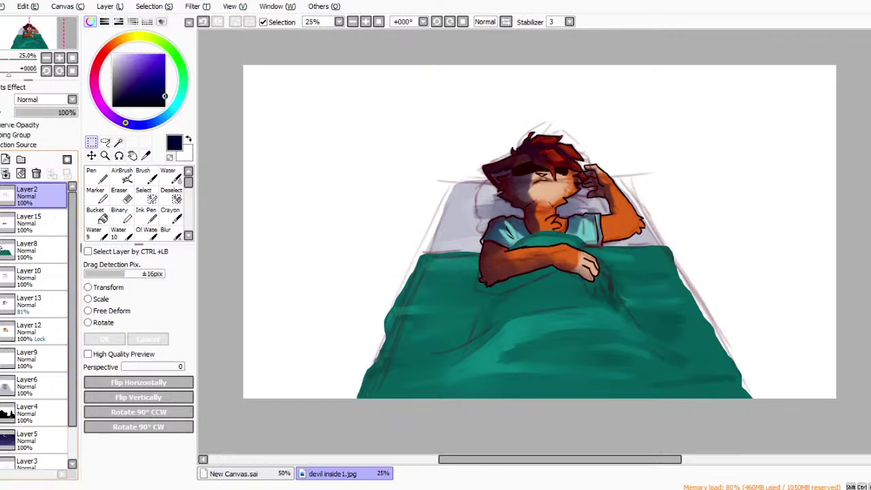
{"action": "left_click", "coordinate": [1, 196]}
{"action": "left_click", "coordinate": [0, 277]}
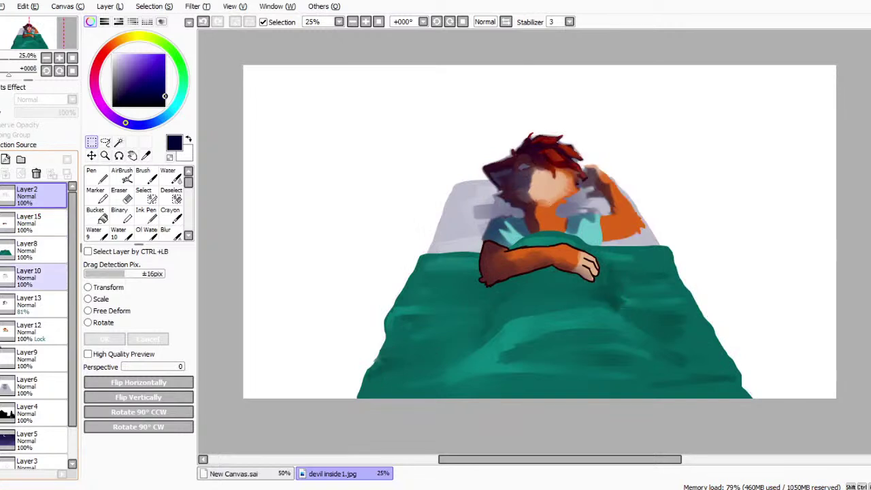
{"action": "left_click", "coordinate": [0, 277]}
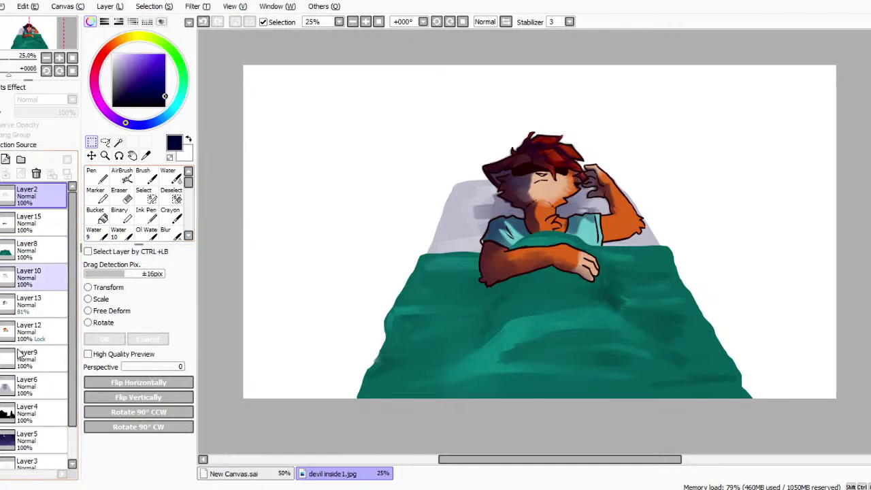
Fill the cat's nose on the line-art layer, Layer10, with the dark brown sampled from the lines.
{"action": "left_click", "coordinate": [34, 278]}
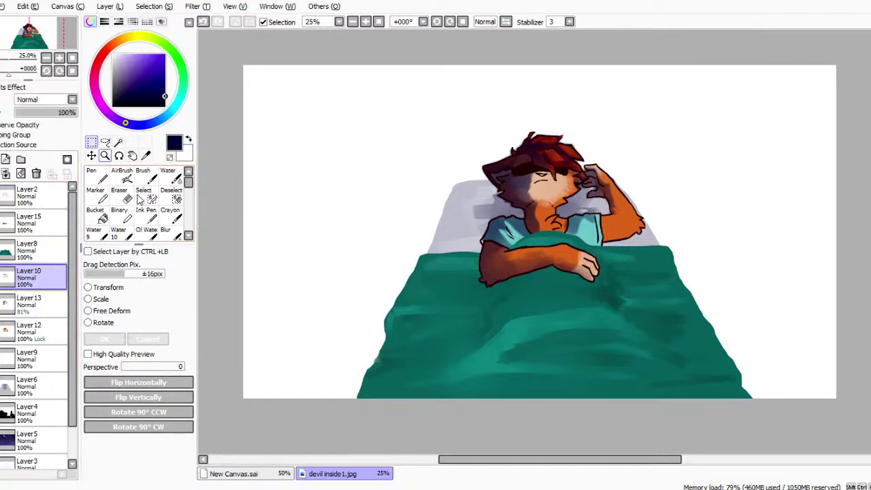
{"action": "key", "text": "ctrl+space"}
{"action": "left_click", "coordinate": [691, 215]}
{"action": "left_click", "coordinate": [690, 215]}
{"action": "left_click", "coordinate": [688, 215]}
{"action": "left_click", "coordinate": [688, 215]}
{"action": "left_click", "coordinate": [686, 213]}
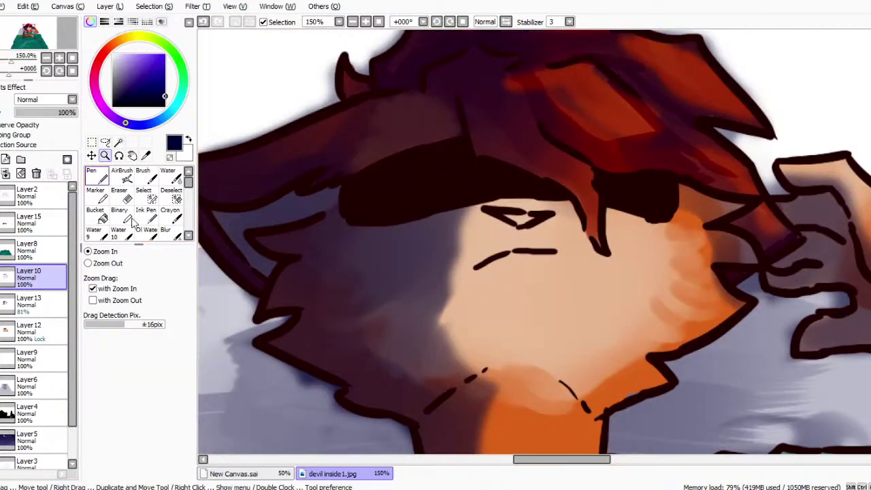
{"action": "left_click", "coordinate": [146, 155]}
{"action": "left_click", "coordinate": [554, 211]}
{"action": "left_click", "coordinate": [96, 175]}
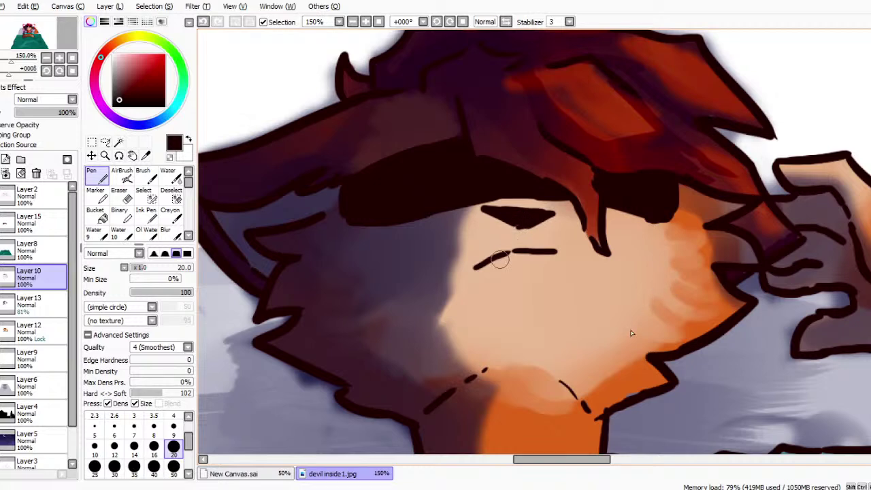
{"action": "scroll", "coordinate": [445, 47], "scroll_direction": "down", "scroll_amount": 6}
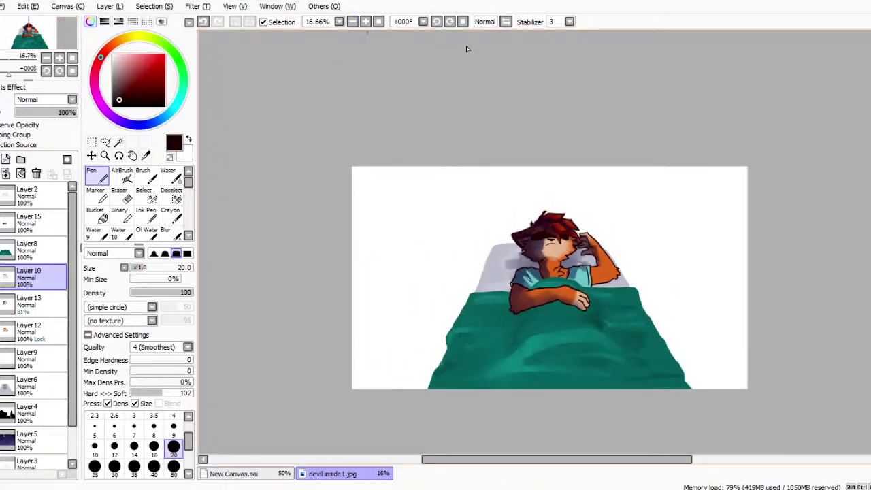
{"action": "scroll", "coordinate": [465, 34], "scroll_direction": "up", "scroll_amount": 1}
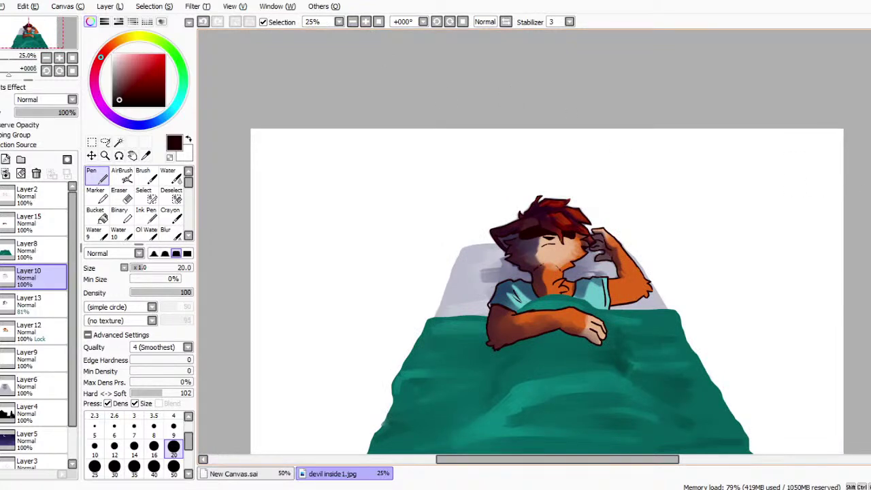
{"action": "scroll", "coordinate": [547, 272], "scroll_direction": "down", "scroll_amount": 1}
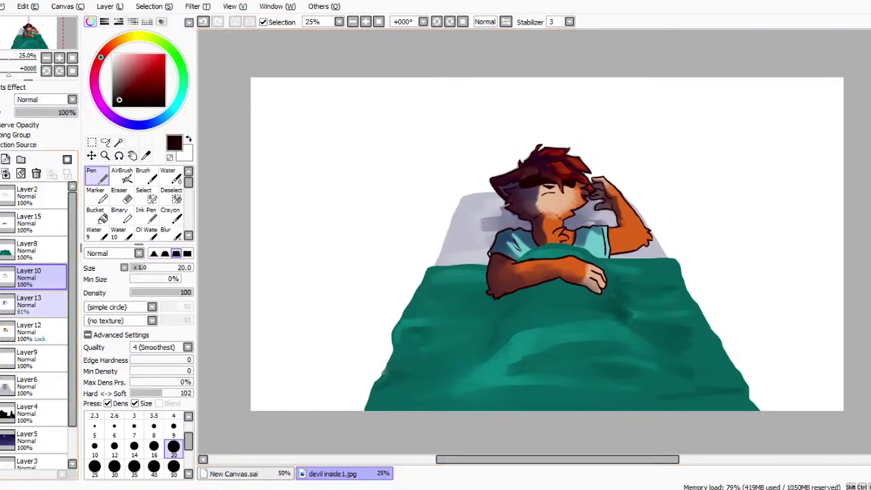
Merge the figure layers Layer10, Layer13 and Layer12 down into Layer9.
{"action": "left_click", "coordinate": [31, 332]}
{"action": "left_click", "coordinate": [30, 358]}
{"action": "left_click", "coordinate": [27, 386]}
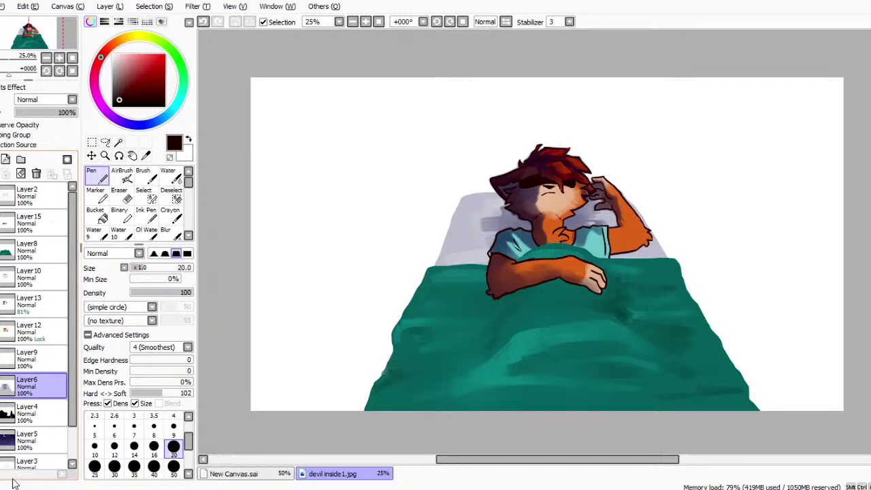
{"action": "left_click", "coordinate": [28, 276]}
{"action": "left_click", "coordinate": [7, 174]}
{"action": "left_click", "coordinate": [7, 173]}
{"action": "left_click", "coordinate": [7, 174]}
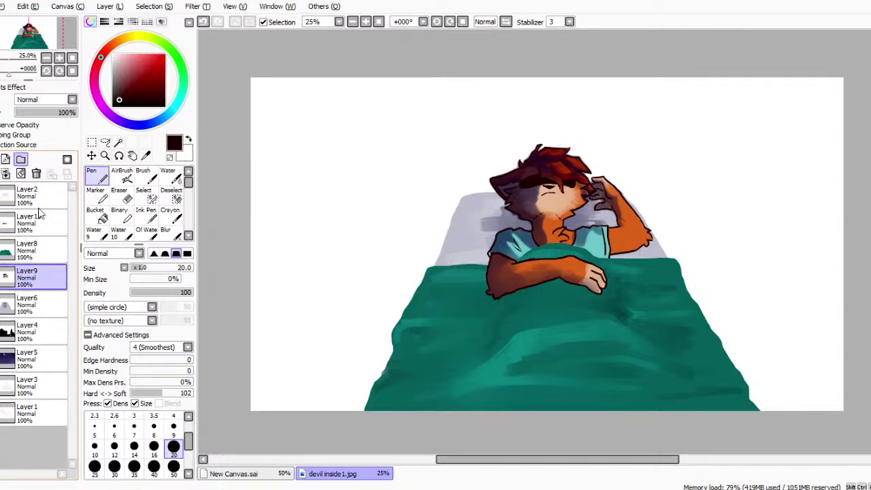
{"action": "left_click", "coordinate": [7, 276]}
{"action": "left_click", "coordinate": [5, 276]}
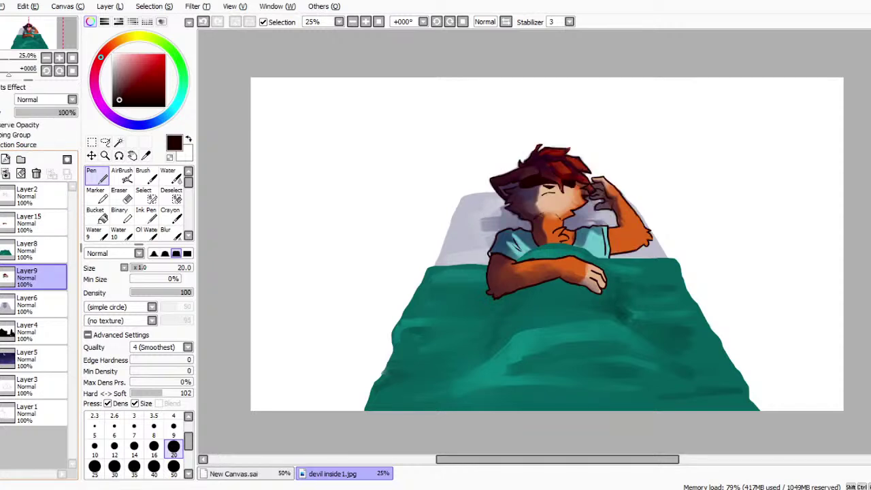
Paint a brown tabletop beside the bed on a new layer below Layer6 with the Water brush at size 120, and erase its ragged edge.
{"action": "left_click", "coordinate": [13, 305]}
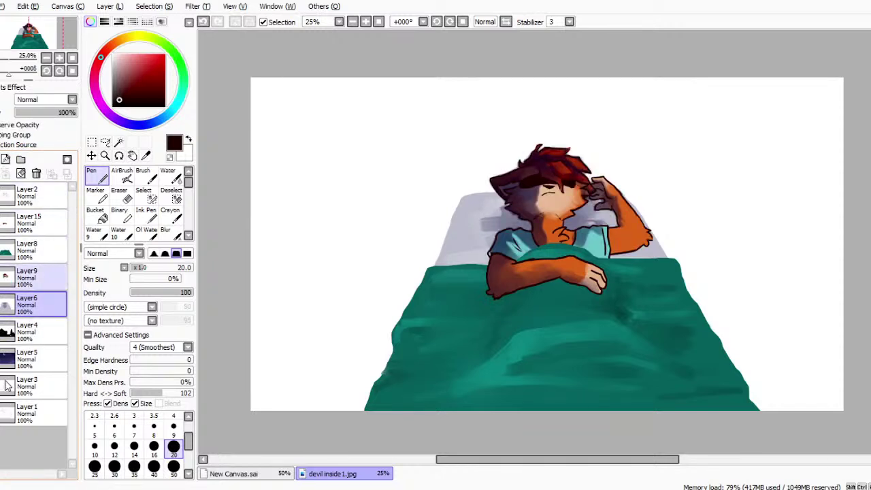
{"action": "left_click", "coordinate": [9, 331]}
{"action": "left_click", "coordinate": [6, 159]}
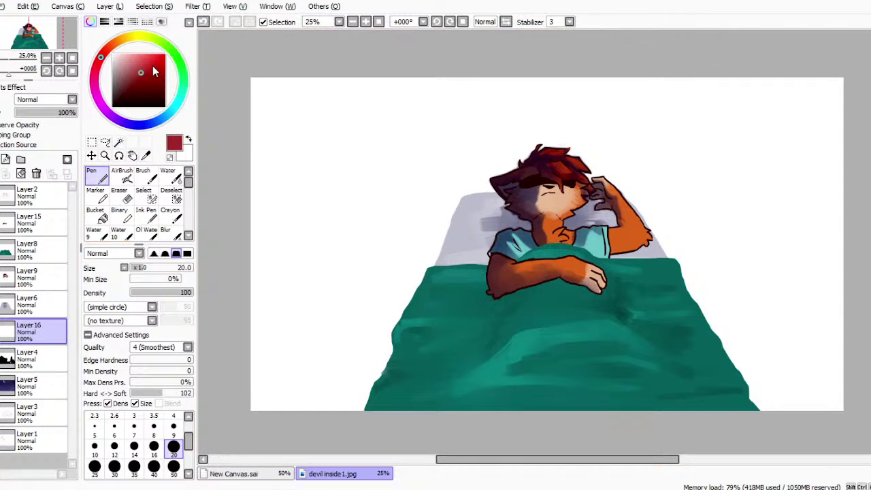
{"action": "left_click", "coordinate": [117, 41]}
{"action": "left_click_drag", "start_coordinate": [132, 73], "coordinate": [145, 85]}
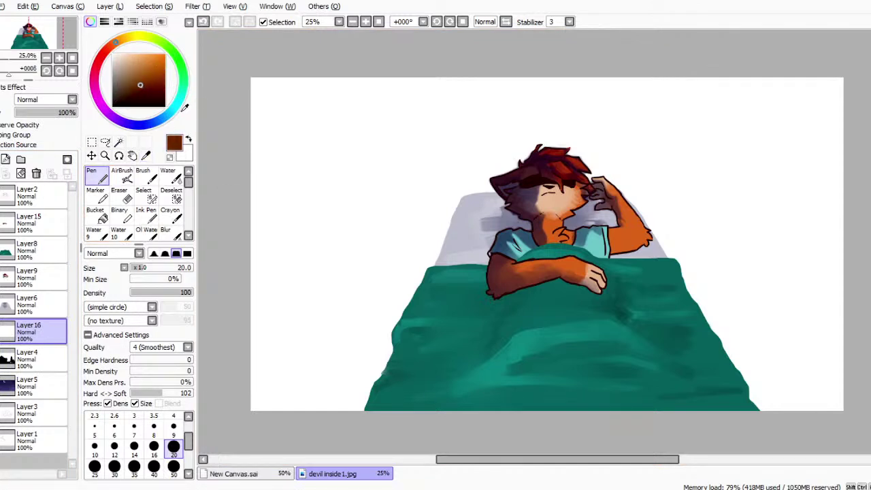
{"action": "left_click", "coordinate": [168, 176]}
{"action": "mouse_move", "coordinate": [276, 212]}
{"action": "left_mouse_down"}
{"action": "mouse_move", "coordinate": [339, 225]}
{"action": "mouse_move", "coordinate": [270, 218]}
{"action": "mouse_move", "coordinate": [344, 234]}
{"action": "mouse_move", "coordinate": [233, 222]}
{"action": "mouse_move", "coordinate": [328, 233]}
{"action": "mouse_move", "coordinate": [267, 217]}
{"action": "mouse_move", "coordinate": [277, 194]}
{"action": "mouse_move", "coordinate": [264, 196]}
{"action": "mouse_move", "coordinate": [273, 185]}
{"action": "mouse_move", "coordinate": [420, 176]}
{"action": "mouse_move", "coordinate": [363, 236]}
{"action": "mouse_move", "coordinate": [319, 225]}
{"action": "mouse_move", "coordinate": [358, 204]}
{"action": "mouse_move", "coordinate": [306, 222]}
{"action": "mouse_move", "coordinate": [257, 217]}
{"action": "mouse_move", "coordinate": [248, 206]}
{"action": "mouse_move", "coordinate": [344, 192]}
{"action": "mouse_move", "coordinate": [331, 223]}
{"action": "mouse_move", "coordinate": [374, 200]}
{"action": "mouse_move", "coordinate": [352, 220]}
{"action": "mouse_move", "coordinate": [310, 226]}
{"action": "mouse_move", "coordinate": [271, 216]}
{"action": "mouse_move", "coordinate": [301, 217]}
{"action": "mouse_move", "coordinate": [319, 203]}
{"action": "mouse_move", "coordinate": [251, 192]}
{"action": "mouse_move", "coordinate": [282, 175]}
{"action": "mouse_move", "coordinate": [414, 175]}
{"action": "mouse_move", "coordinate": [353, 233]}
{"action": "mouse_move", "coordinate": [394, 202]}
{"action": "mouse_move", "coordinate": [373, 230]}
{"action": "left_mouse_up"}
{"action": "left_click_drag", "start_coordinate": [237, 224], "coordinate": [365, 238]}
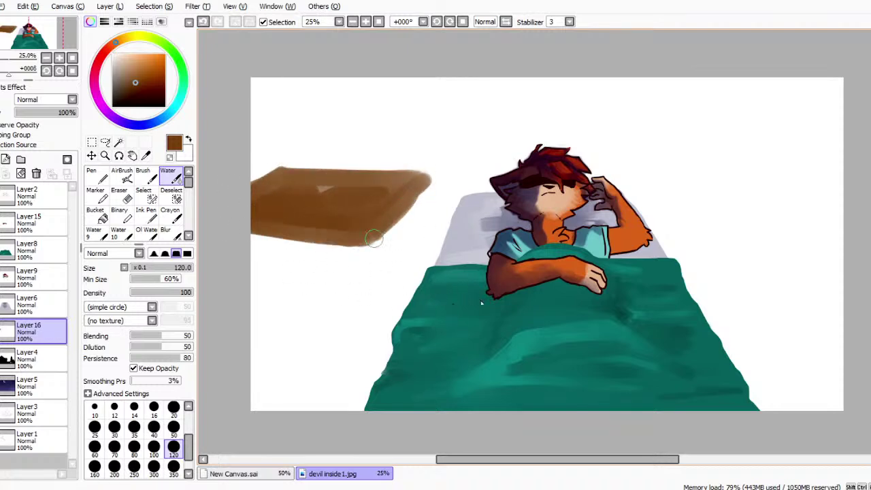
{"action": "left_click_drag", "start_coordinate": [308, 202], "coordinate": [326, 175]}
{"action": "left_click_drag", "start_coordinate": [267, 175], "coordinate": [405, 180]}
{"action": "key", "text": "e"}
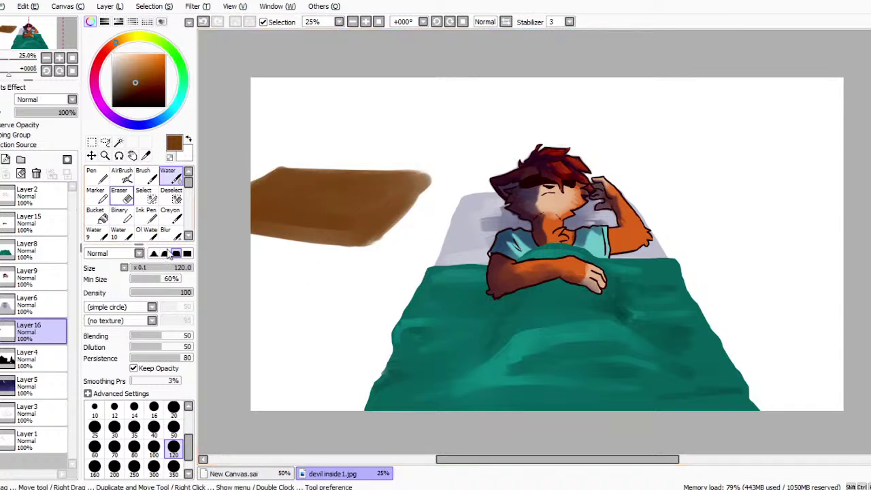
{"action": "left_click_drag", "start_coordinate": [370, 247], "coordinate": [475, 148]}
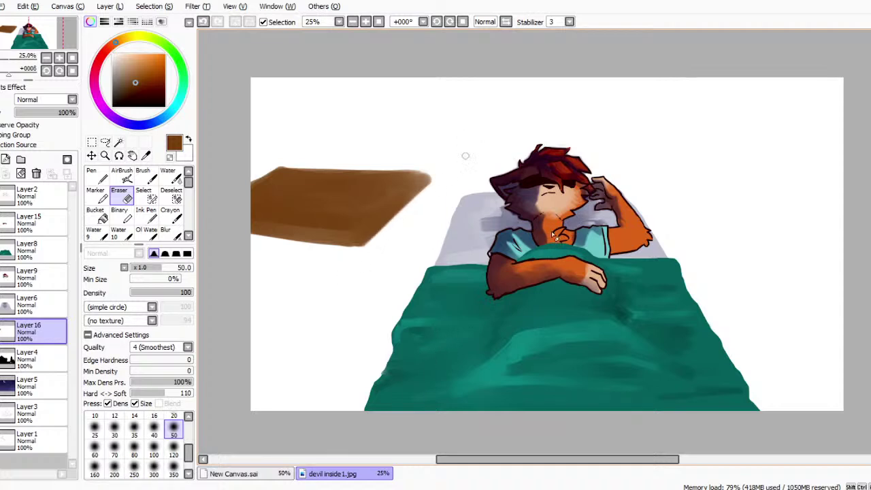
Airbrush the nightstand's very dark brown front and lighter reddish-brown side at size 500 on a new layer beneath the tabletop.
{"action": "left_click", "coordinate": [95, 176]}
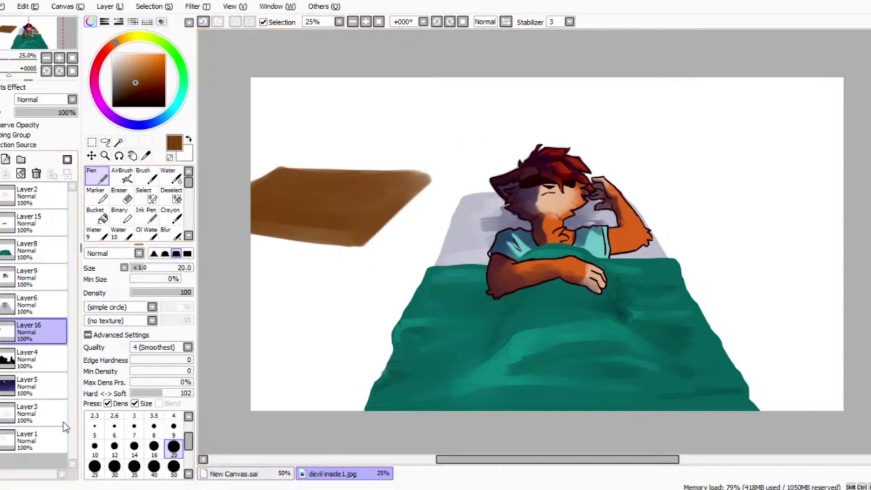
{"action": "left_click", "coordinate": [31, 359]}
{"action": "left_click", "coordinate": [5, 159]}
{"action": "left_click", "coordinate": [137, 92]}
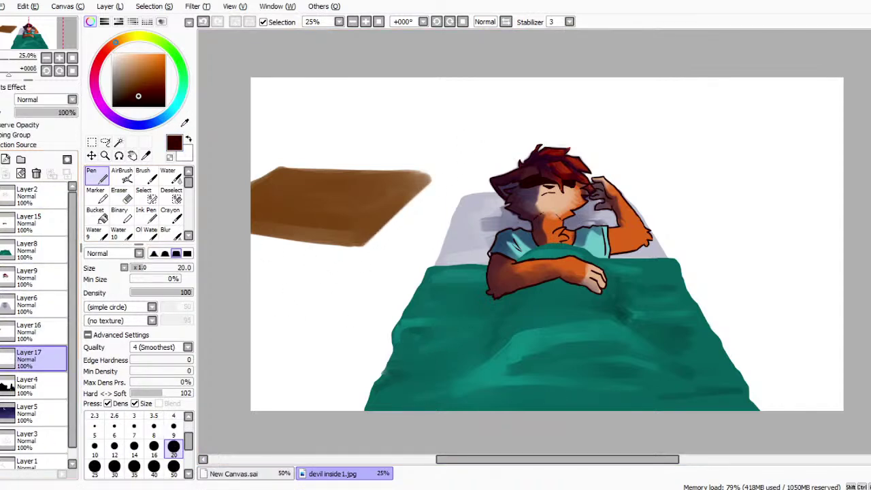
{"action": "left_click", "coordinate": [122, 175]}
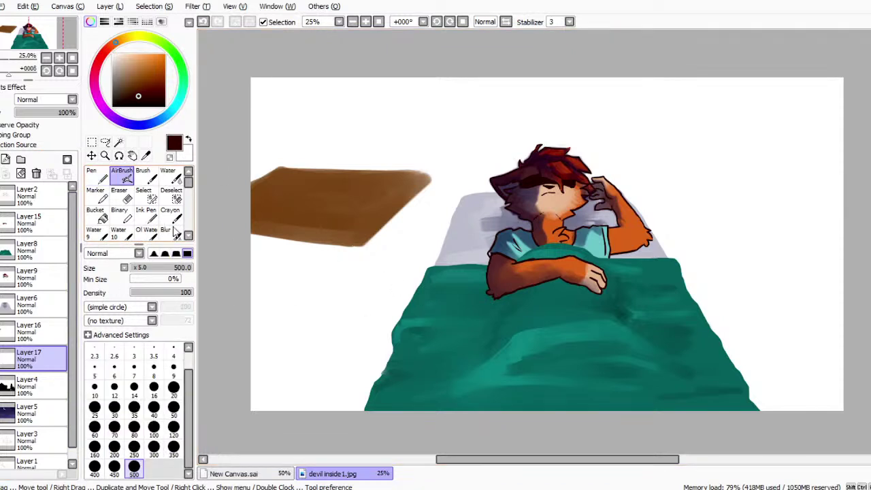
{"action": "mouse_move", "coordinate": [331, 236]}
{"action": "left_mouse_down"}
{"action": "mouse_move", "coordinate": [333, 285]}
{"action": "mouse_move", "coordinate": [330, 235]}
{"action": "mouse_move", "coordinate": [302, 243]}
{"action": "mouse_move", "coordinate": [294, 280]}
{"action": "mouse_move", "coordinate": [279, 266]}
{"action": "mouse_move", "coordinate": [277, 332]}
{"action": "mouse_move", "coordinate": [272, 294]}
{"action": "mouse_move", "coordinate": [269, 353]}
{"action": "mouse_move", "coordinate": [360, 373]}
{"action": "mouse_move", "coordinate": [346, 363]}
{"action": "mouse_move", "coordinate": [332, 229]}
{"action": "mouse_move", "coordinate": [337, 352]}
{"action": "mouse_move", "coordinate": [351, 330]}
{"action": "mouse_move", "coordinate": [352, 276]}
{"action": "mouse_move", "coordinate": [351, 344]}
{"action": "mouse_move", "coordinate": [320, 349]}
{"action": "left_mouse_up"}
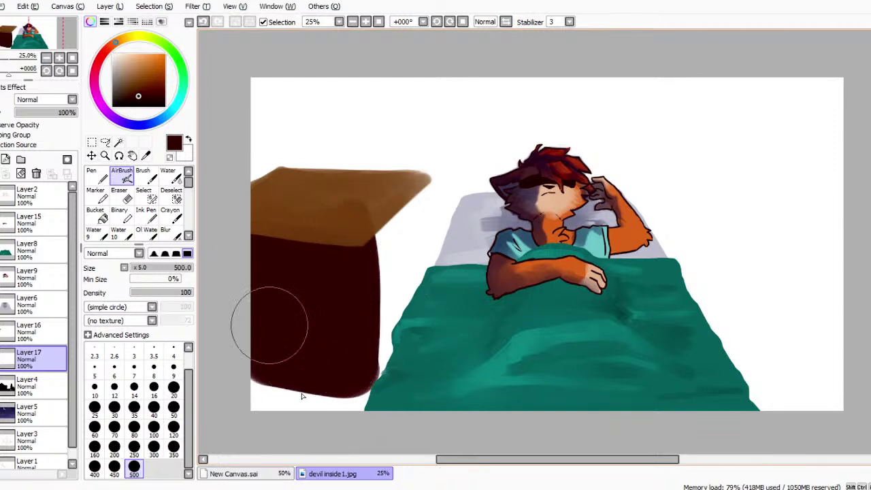
{"action": "left_click", "coordinate": [142, 87]}
{"action": "mouse_move", "coordinate": [396, 220]}
{"action": "left_mouse_down"}
{"action": "mouse_move", "coordinate": [387, 226]}
{"action": "mouse_move", "coordinate": [395, 379]}
{"action": "mouse_move", "coordinate": [399, 243]}
{"action": "mouse_move", "coordinate": [408, 219]}
{"action": "mouse_move", "coordinate": [408, 273]}
{"action": "mouse_move", "coordinate": [386, 304]}
{"action": "left_mouse_up"}
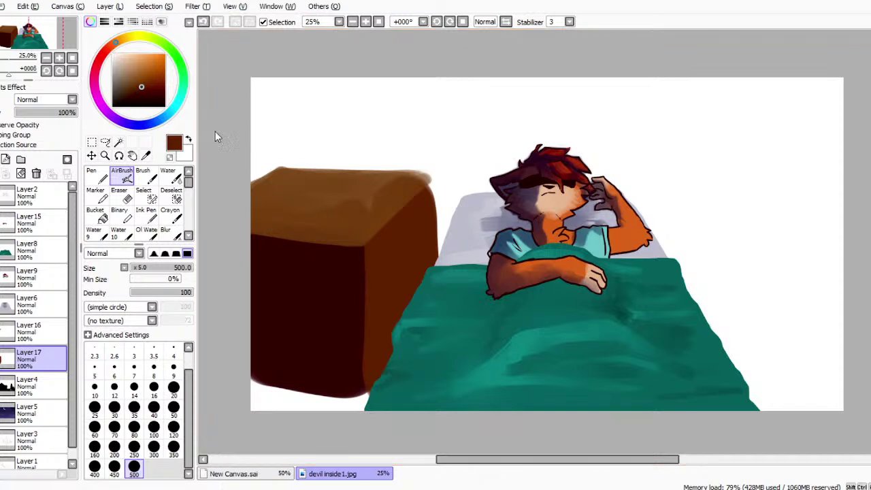
{"action": "mouse_move", "coordinate": [334, 185]}
{"action": "left_mouse_down"}
{"action": "mouse_move", "coordinate": [258, 189]}
{"action": "mouse_move", "coordinate": [361, 195]}
{"action": "mouse_move", "coordinate": [380, 182]}
{"action": "mouse_move", "coordinate": [365, 165]}
{"action": "left_mouse_up"}
Erase the brown overspill behind the tabletop and straighten the nightstand's bed-side edge with the eraser at size 120.
{"action": "key", "text": "e"}
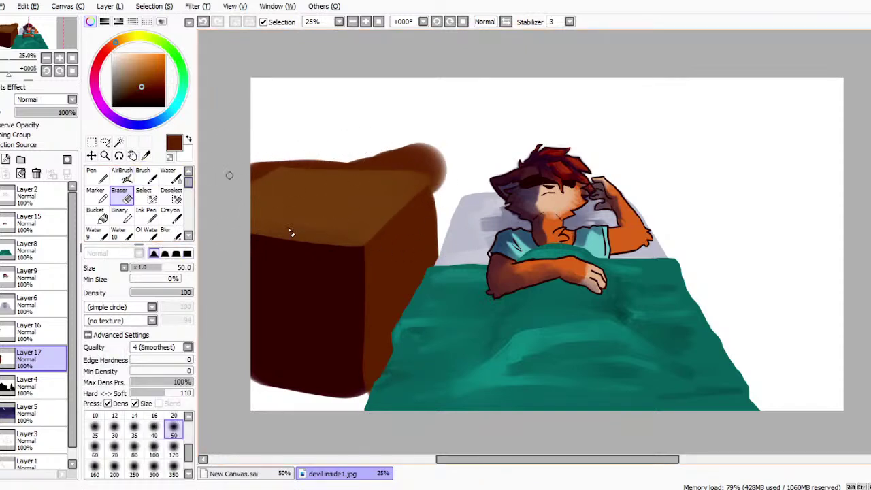
{"action": "left_click", "coordinate": [174, 454]}
{"action": "mouse_move", "coordinate": [245, 171]}
{"action": "left_mouse_down"}
{"action": "mouse_move", "coordinate": [294, 145]}
{"action": "mouse_move", "coordinate": [206, 198]}
{"action": "mouse_move", "coordinate": [315, 141]}
{"action": "left_mouse_up"}
{"action": "mouse_move", "coordinate": [245, 161]}
{"action": "left_mouse_down"}
{"action": "mouse_move", "coordinate": [439, 168]}
{"action": "mouse_move", "coordinate": [276, 157]}
{"action": "mouse_move", "coordinate": [454, 153]}
{"action": "mouse_move", "coordinate": [261, 161]}
{"action": "mouse_move", "coordinate": [478, 157]}
{"action": "mouse_move", "coordinate": [446, 151]}
{"action": "mouse_move", "coordinate": [443, 198]}
{"action": "mouse_move", "coordinate": [436, 162]}
{"action": "mouse_move", "coordinate": [408, 182]}
{"action": "mouse_move", "coordinate": [440, 169]}
{"action": "mouse_move", "coordinate": [416, 184]}
{"action": "left_mouse_up"}
{"action": "key", "text": "ctrl+z"}
{"action": "mouse_move", "coordinate": [342, 166]}
{"action": "left_mouse_down"}
{"action": "mouse_move", "coordinate": [405, 141]}
{"action": "mouse_move", "coordinate": [419, 148]}
{"action": "mouse_move", "coordinate": [365, 147]}
{"action": "left_mouse_up"}
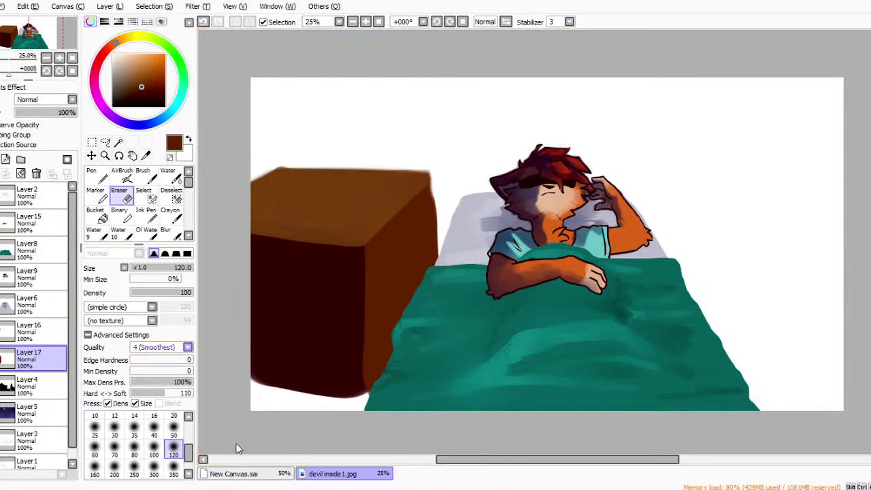
{"action": "left_click", "coordinate": [187, 253]}
{"action": "left_click_drag", "start_coordinate": [426, 151], "coordinate": [435, 334]}
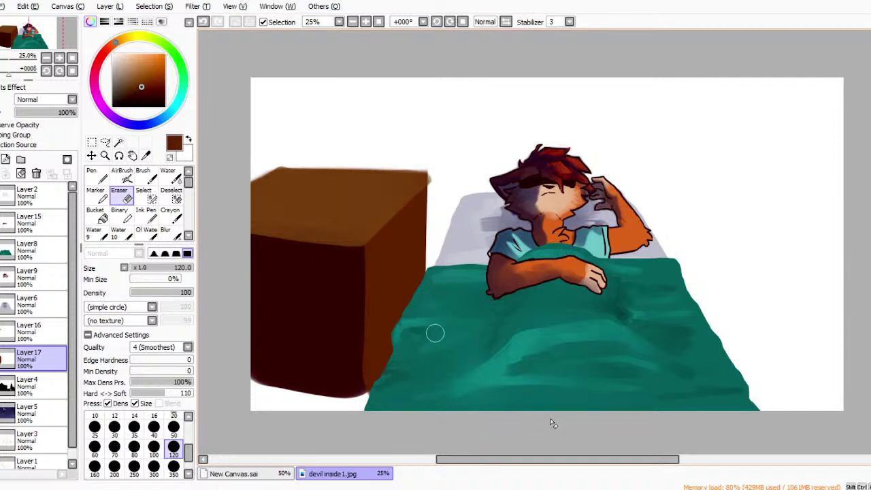
{"action": "left_click_drag", "start_coordinate": [429, 164], "coordinate": [378, 164]}
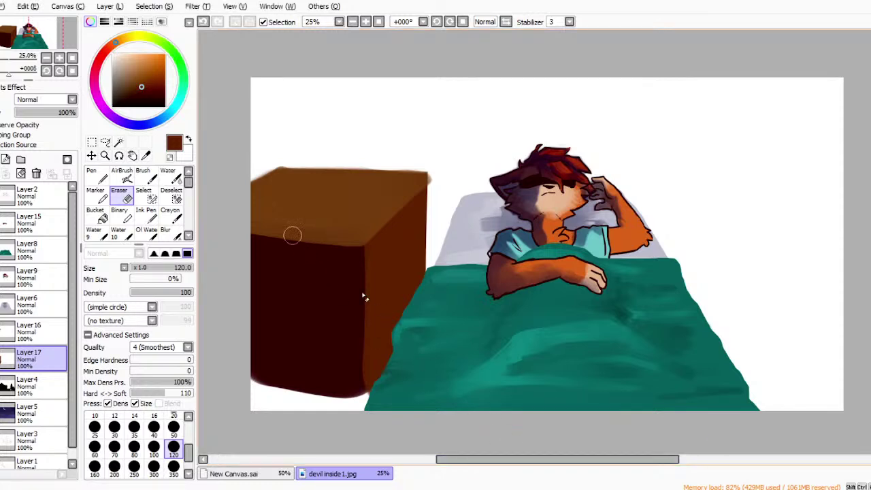
Paint two slightly lighter brown drawer fronts and the front edge of the nightstand with the Water brush at size 120.
{"action": "left_click_drag", "start_coordinate": [151, 74], "coordinate": [142, 88]}
{"action": "left_click_drag", "start_coordinate": [333, 264], "coordinate": [334, 283]}
{"action": "key", "text": "ctrl+z"}
{"action": "left_click", "coordinate": [168, 176]}
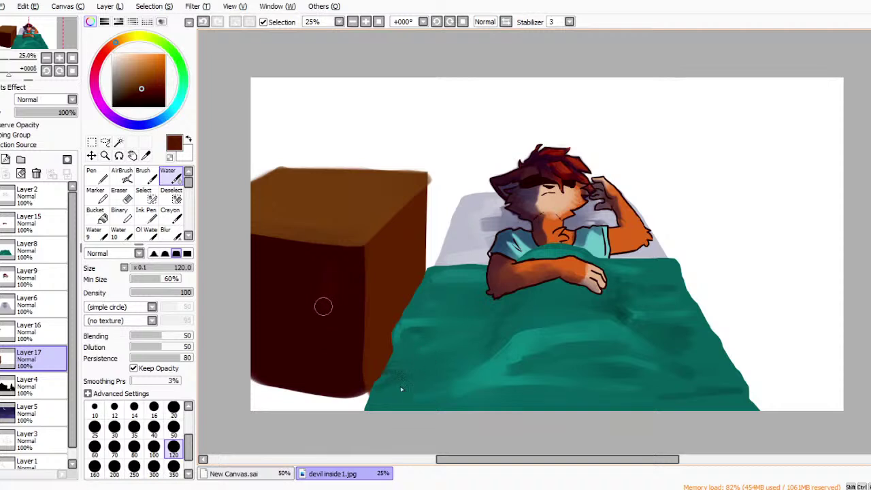
{"action": "left_click_drag", "start_coordinate": [331, 297], "coordinate": [332, 289]}
{"action": "left_click_drag", "start_coordinate": [359, 255], "coordinate": [361, 314]}
{"action": "key", "text": "ctrl+z"}
{"action": "left_click_drag", "start_coordinate": [360, 245], "coordinate": [358, 364]}
{"action": "mouse_move", "coordinate": [361, 249]}
{"action": "left_mouse_down"}
{"action": "mouse_move", "coordinate": [359, 383]}
{"action": "mouse_move", "coordinate": [355, 323]}
{"action": "mouse_move", "coordinate": [355, 370]}
{"action": "mouse_move", "coordinate": [328, 351]}
{"action": "mouse_move", "coordinate": [329, 363]}
{"action": "mouse_move", "coordinate": [326, 340]}
{"action": "mouse_move", "coordinate": [322, 367]}
{"action": "mouse_move", "coordinate": [285, 357]}
{"action": "mouse_move", "coordinate": [319, 346]}
{"action": "mouse_move", "coordinate": [285, 339]}
{"action": "mouse_move", "coordinate": [316, 357]}
{"action": "mouse_move", "coordinate": [307, 363]}
{"action": "mouse_move", "coordinate": [286, 354]}
{"action": "mouse_move", "coordinate": [332, 341]}
{"action": "mouse_move", "coordinate": [246, 331]}
{"action": "mouse_move", "coordinate": [281, 346]}
{"action": "mouse_move", "coordinate": [319, 339]}
{"action": "mouse_move", "coordinate": [261, 329]}
{"action": "mouse_move", "coordinate": [285, 337]}
{"action": "mouse_move", "coordinate": [257, 345]}
{"action": "mouse_move", "coordinate": [291, 361]}
{"action": "mouse_move", "coordinate": [303, 345]}
{"action": "mouse_move", "coordinate": [246, 328]}
{"action": "mouse_move", "coordinate": [297, 336]}
{"action": "mouse_move", "coordinate": [247, 318]}
{"action": "mouse_move", "coordinate": [308, 308]}
{"action": "mouse_move", "coordinate": [239, 270]}
{"action": "left_mouse_up"}
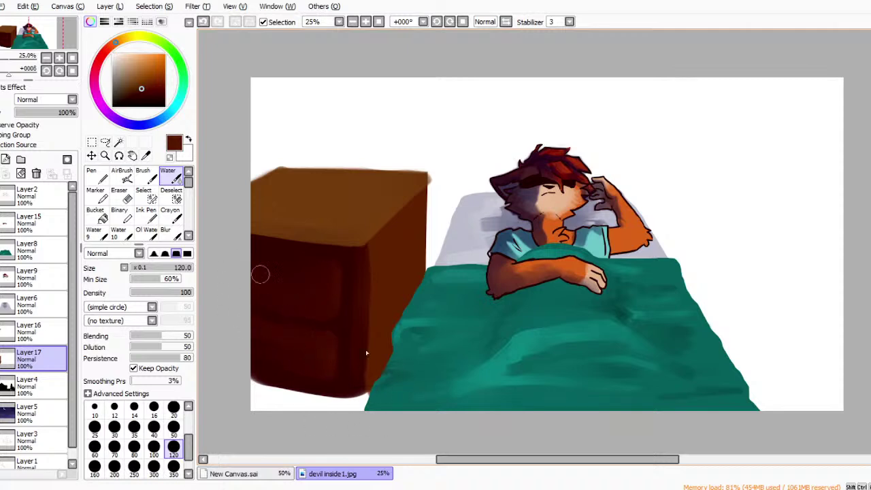
Draw thin dark brown wood-grain lines on the nightstand's side and tabletop with the Water brush at size 20.
{"action": "left_click", "coordinate": [138, 98]}
{"action": "left_click", "coordinate": [174, 407]}
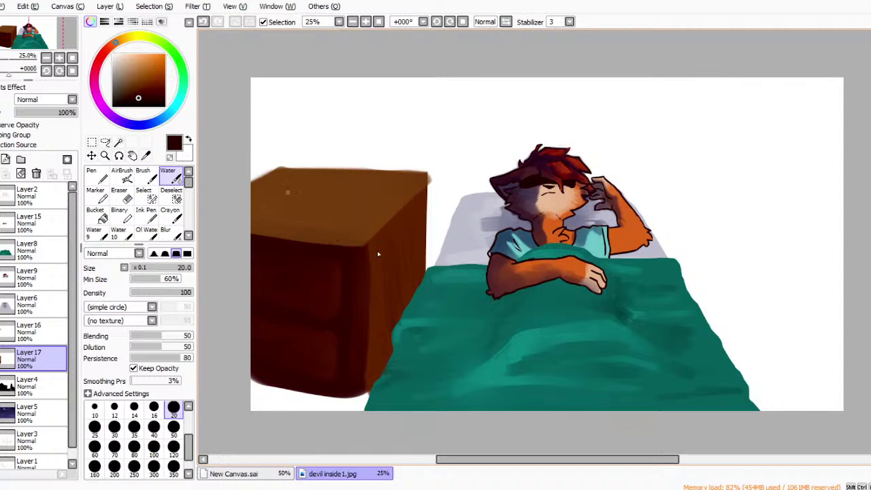
{"action": "left_click", "coordinate": [34, 331]}
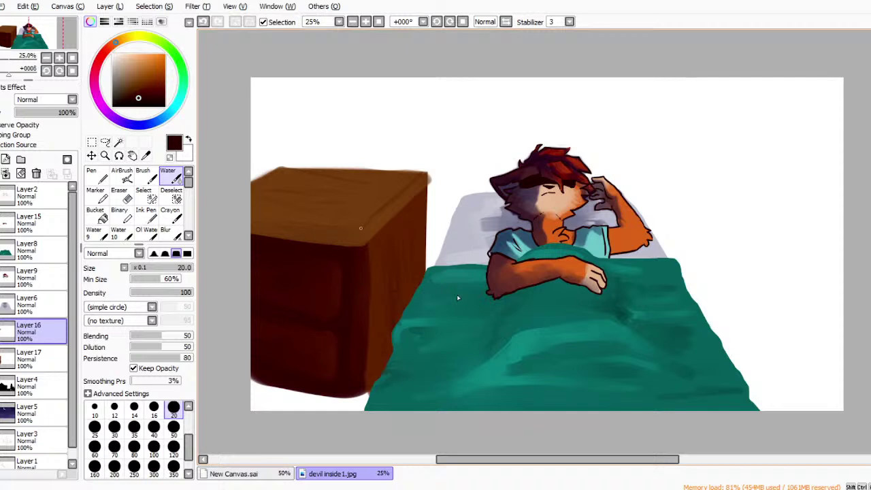
{"action": "key", "text": "ctrl+z"}
{"action": "left_click_drag", "start_coordinate": [360, 240], "coordinate": [358, 247]}
{"action": "key", "text": "ctrl+z"}
{"action": "key", "text": "ctrl+z"}
Merge the tabletop layer, Layer16, down into the nightstand body layer, Layer17.
{"action": "left_click", "coordinate": [29, 358]}
{"action": "left_click", "coordinate": [19, 332]}
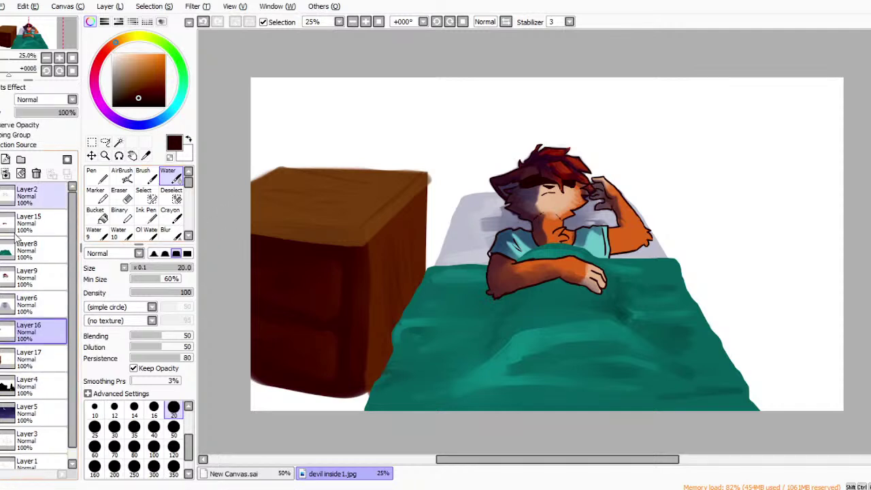
{"action": "left_click", "coordinate": [6, 174]}
Paint the wall behind the bed and nightstand muted purple with the Pen at size 500 on a new layer below Layer17.
{"action": "key", "text": "ctrl+shift+n"}
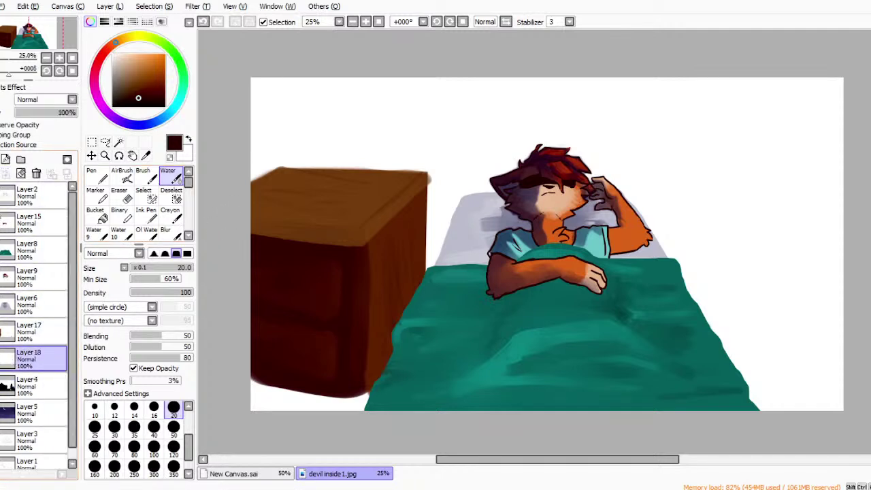
{"action": "left_click", "coordinate": [95, 216]}
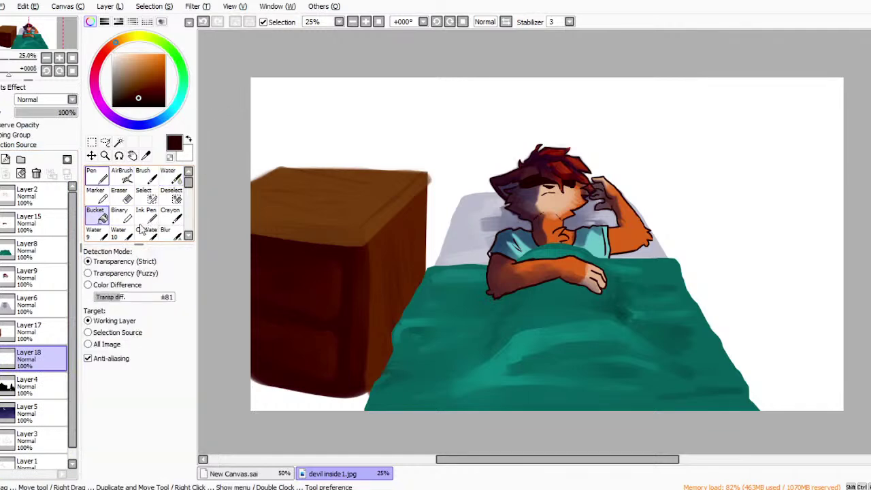
{"action": "key", "text": "n"}
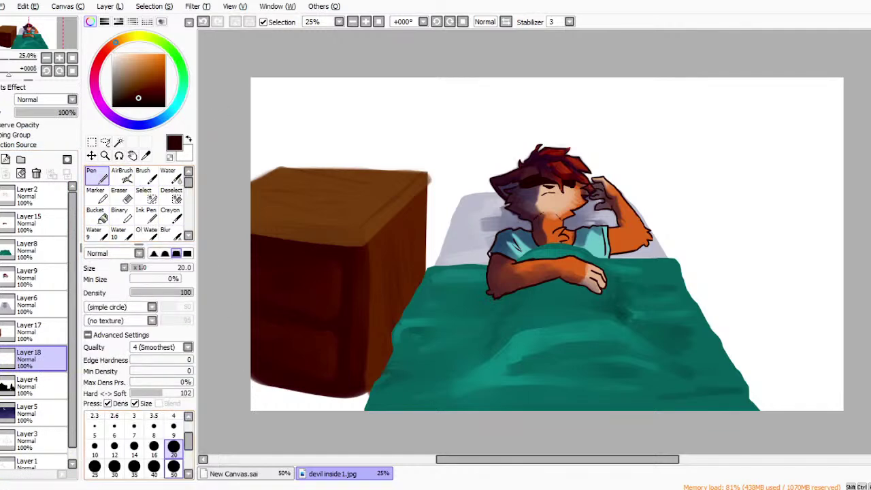
{"action": "scroll", "coordinate": [170, 463], "scroll_direction": "down", "scroll_amount": 3}
{"action": "left_click", "coordinate": [134, 468]}
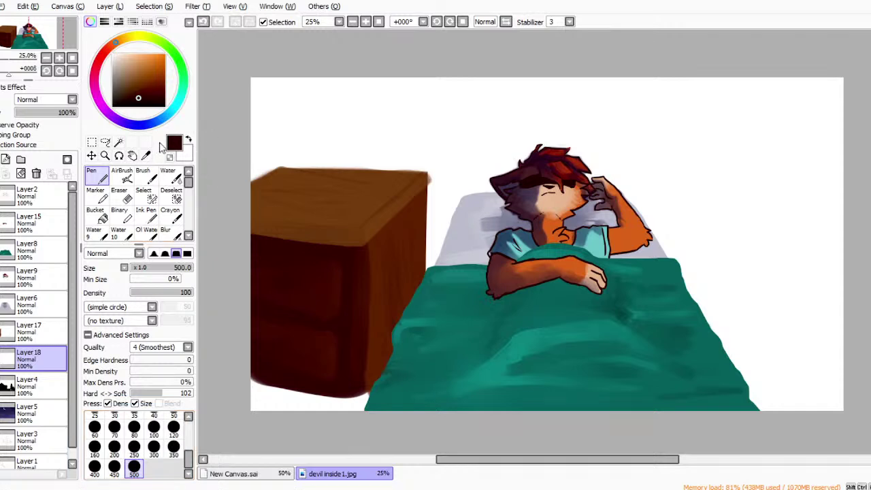
{"action": "left_click", "coordinate": [114, 117]}
{"action": "left_click", "coordinate": [129, 85]}
{"action": "left_click_drag", "start_coordinate": [129, 84], "coordinate": [127, 89]}
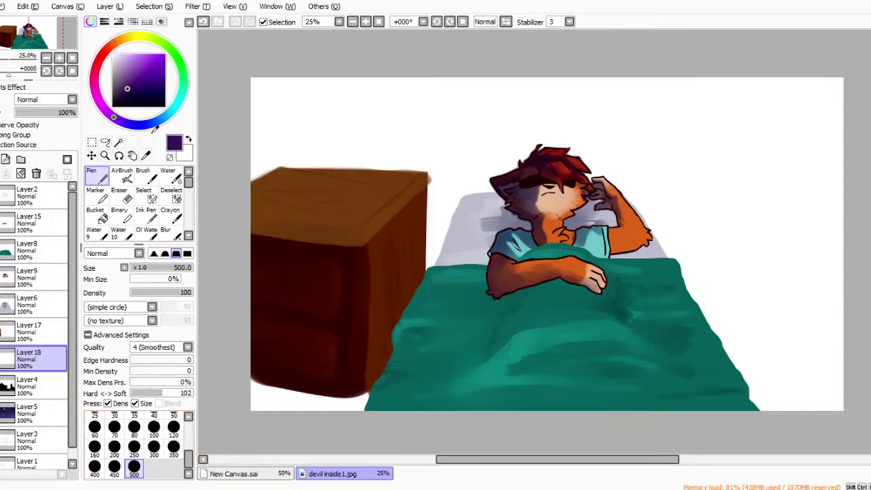
{"action": "left_click", "coordinate": [100, 102]}
{"action": "left_click", "coordinate": [122, 85]}
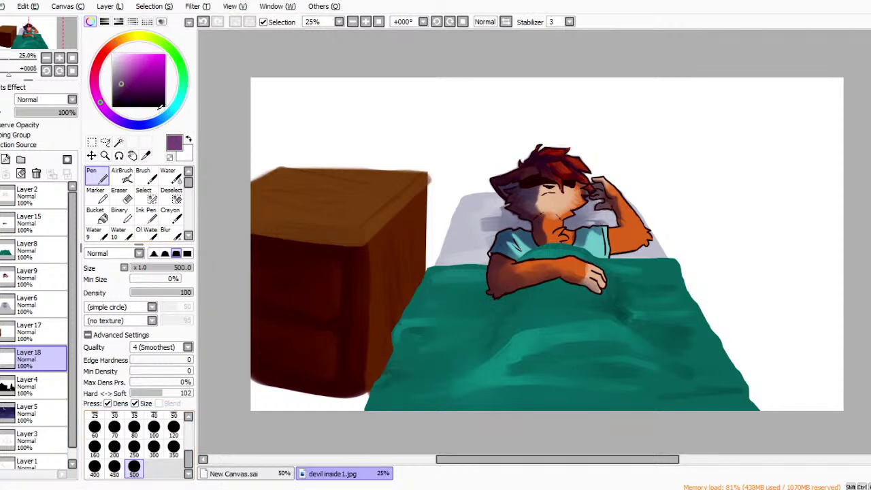
{"action": "left_click_drag", "start_coordinate": [330, 252], "coordinate": [860, 262]}
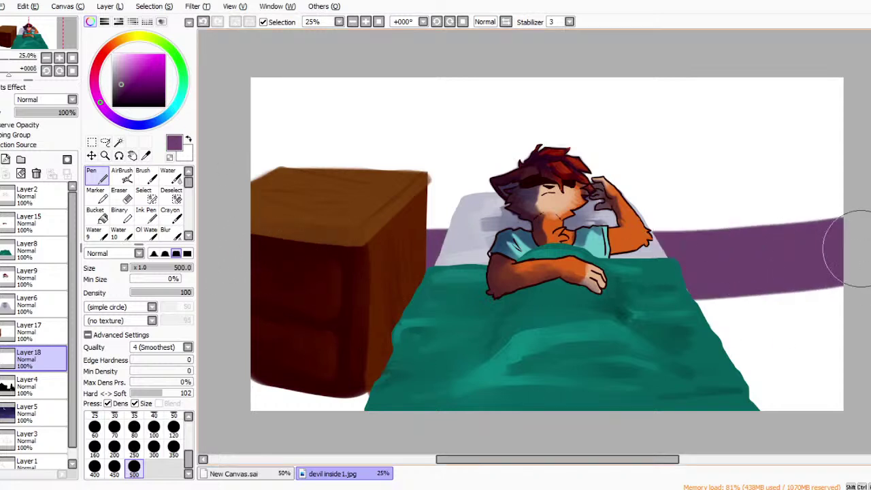
{"action": "mouse_move", "coordinate": [552, 265]}
{"action": "left_mouse_down"}
{"action": "mouse_move", "coordinate": [685, 241]}
{"action": "mouse_move", "coordinate": [697, 219]}
{"action": "mouse_move", "coordinate": [823, 202]}
{"action": "mouse_move", "coordinate": [736, 171]}
{"action": "mouse_move", "coordinate": [776, 144]}
{"action": "mouse_move", "coordinate": [659, 100]}
{"action": "mouse_move", "coordinate": [825, 68]}
{"action": "left_mouse_up"}
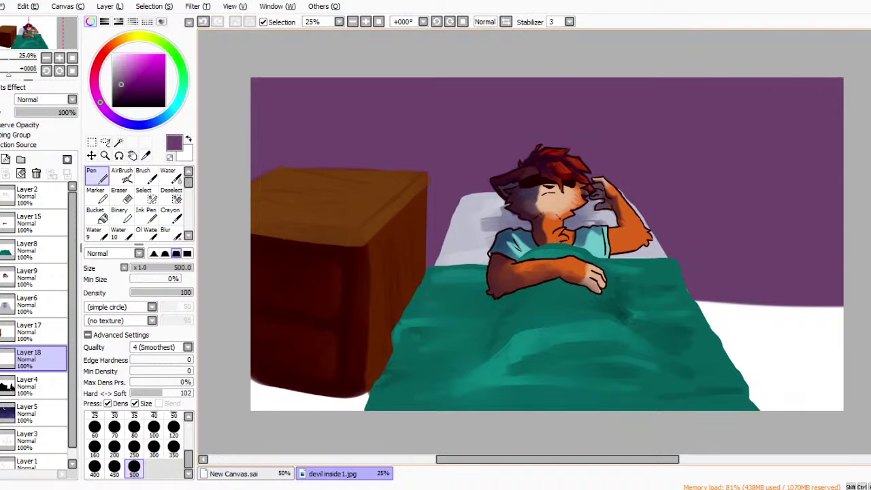
Paint three vertical columns of lighter purple dashes on the wall above the nightstand with the Pen at size 120.
{"action": "left_click", "coordinate": [123, 76]}
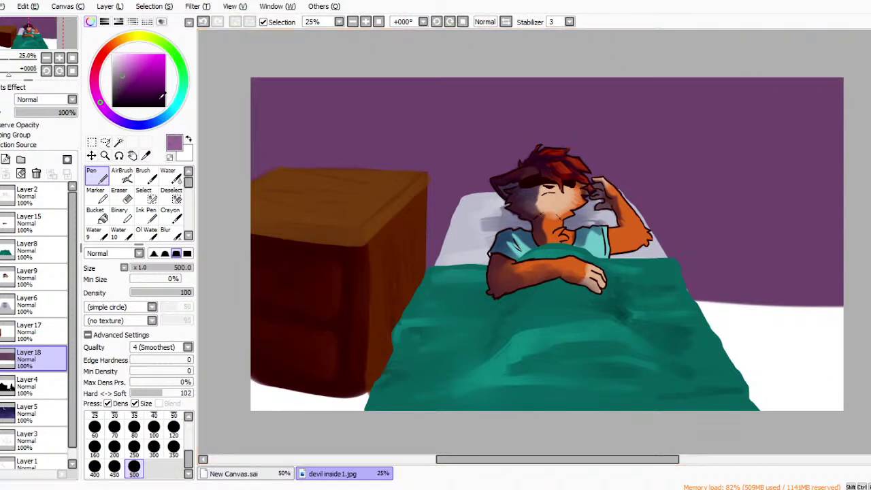
{"action": "left_click", "coordinate": [174, 428]}
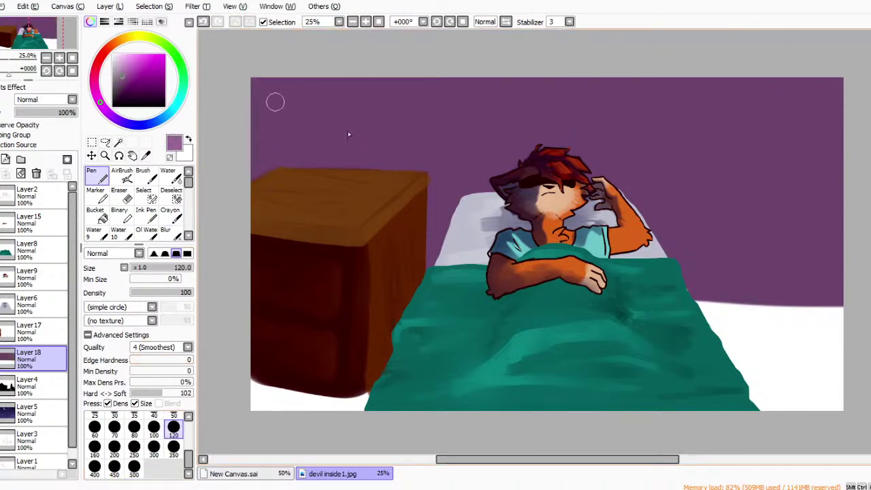
{"action": "left_click_drag", "start_coordinate": [270, 126], "coordinate": [269, 166]}
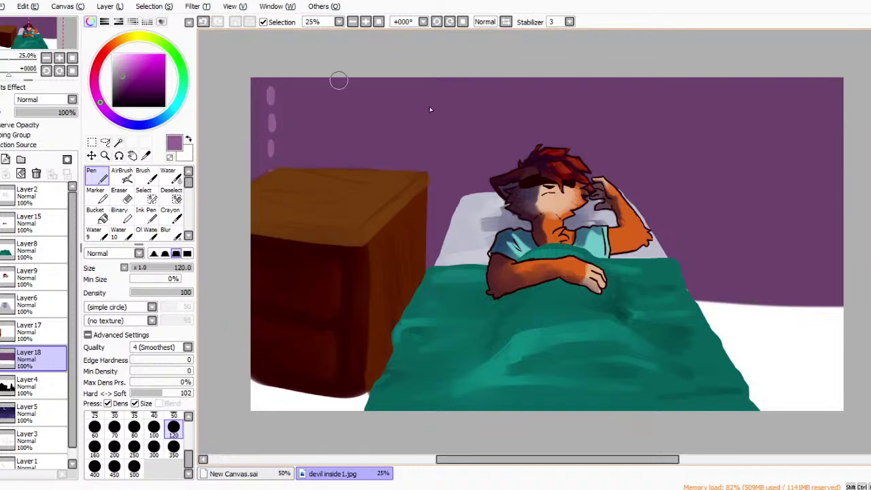
{"action": "left_click_drag", "start_coordinate": [334, 72], "coordinate": [334, 170]}
{"action": "left_click_drag", "start_coordinate": [393, 73], "coordinate": [394, 145]}
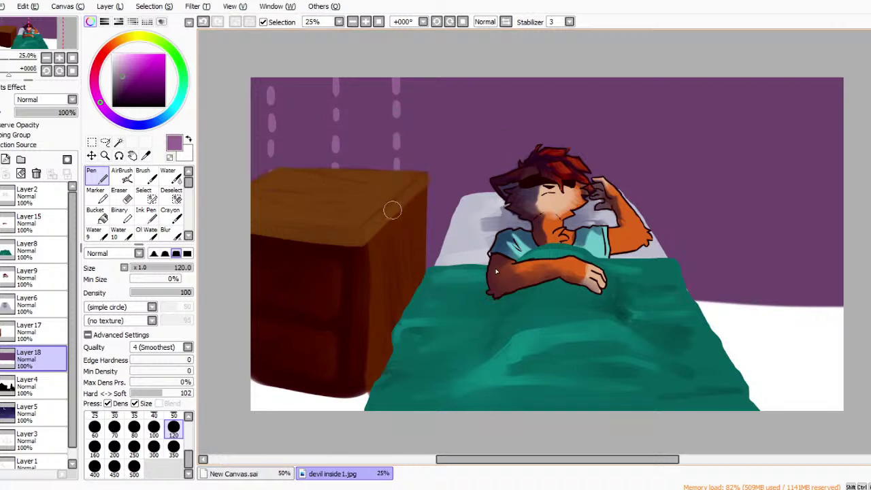
Paint the remaining columns of light purple dashes down the bedroom wall, from beside the nightstand to the picture's right edge.
{"action": "left_click_drag", "start_coordinate": [441, 73], "coordinate": [439, 265]}
{"action": "left_click_drag", "start_coordinate": [490, 76], "coordinate": [495, 167]}
{"action": "left_click_drag", "start_coordinate": [552, 70], "coordinate": [556, 231]}
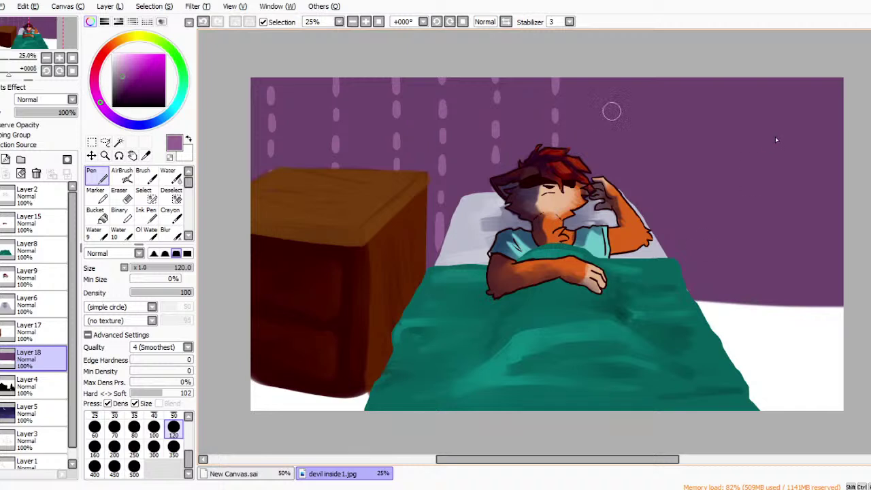
{"action": "left_click_drag", "start_coordinate": [614, 74], "coordinate": [613, 235]}
{"action": "left_click_drag", "start_coordinate": [668, 72], "coordinate": [679, 279]}
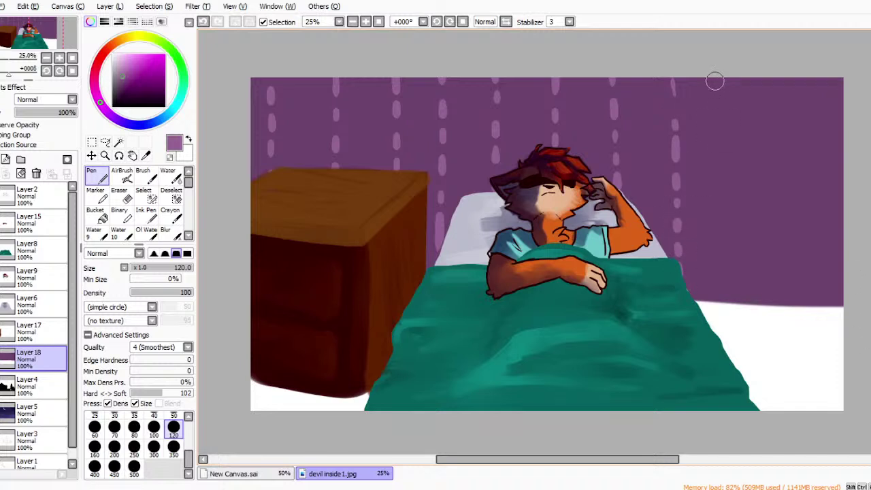
{"action": "left_click_drag", "start_coordinate": [731, 68], "coordinate": [726, 266]}
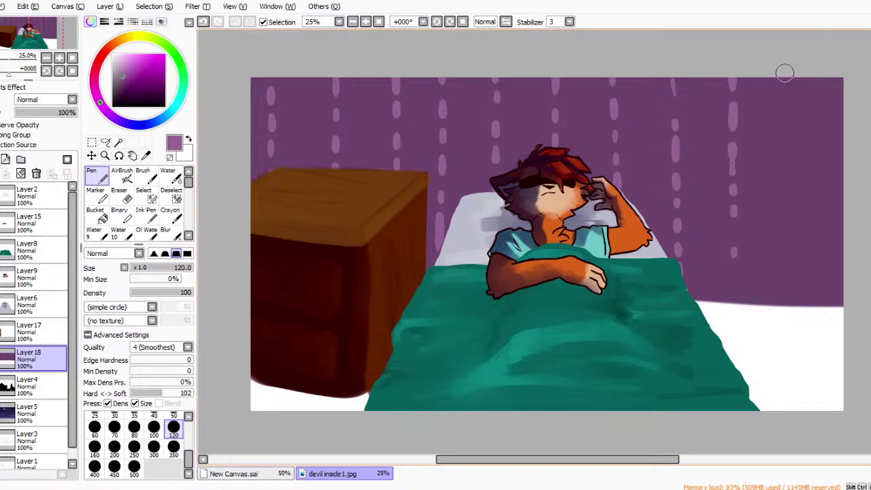
{"action": "left_click_drag", "start_coordinate": [797, 71], "coordinate": [802, 257]}
Paint a dark purple side wall along the picture's right edge, outlining its corner and slanted base at size 120 and filling at 350.
{"action": "left_click", "coordinate": [145, 75]}
{"action": "left_click_drag", "start_coordinate": [141, 125], "coordinate": [144, 124]}
{"action": "mouse_move", "coordinate": [187, 161]}
{"action": "left_mouse_down"}
{"action": "mouse_move", "coordinate": [210, 151]}
{"action": "mouse_move", "coordinate": [149, 161]}
{"action": "left_mouse_up"}
{"action": "left_click_drag", "start_coordinate": [135, 64], "coordinate": [130, 73]}
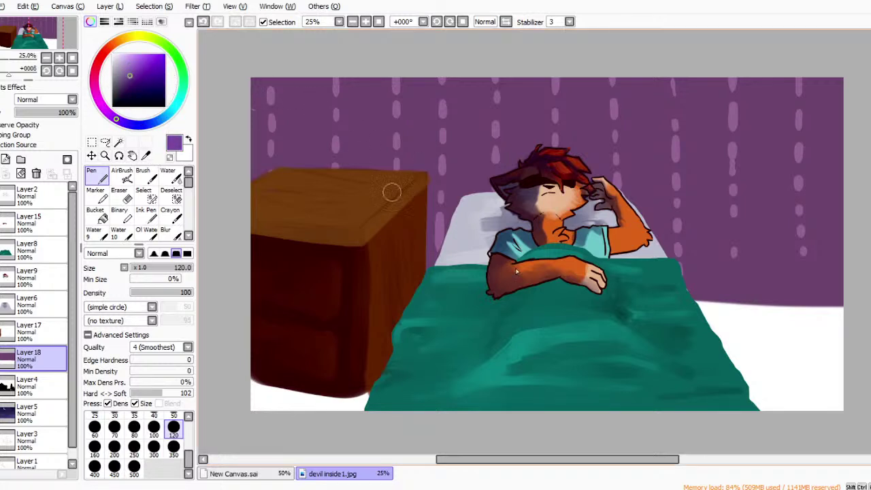
{"action": "left_click_drag", "start_coordinate": [781, 68], "coordinate": [779, 256]}
{"action": "left_click_drag", "start_coordinate": [778, 297], "coordinate": [779, 311]}
{"action": "left_click", "coordinate": [124, 91]}
{"action": "mouse_move", "coordinate": [774, 66]}
{"action": "left_mouse_down"}
{"action": "mouse_move", "coordinate": [772, 307]}
{"action": "mouse_move", "coordinate": [855, 428]}
{"action": "left_mouse_up"}
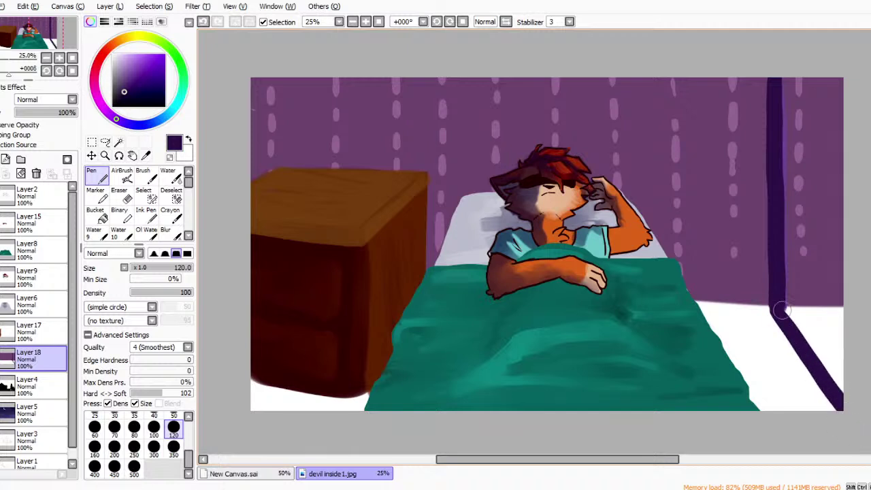
{"action": "mouse_move", "coordinate": [789, 73]}
{"action": "left_mouse_down"}
{"action": "mouse_move", "coordinate": [782, 117]}
{"action": "mouse_move", "coordinate": [781, 102]}
{"action": "mouse_move", "coordinate": [782, 319]}
{"action": "left_mouse_up"}
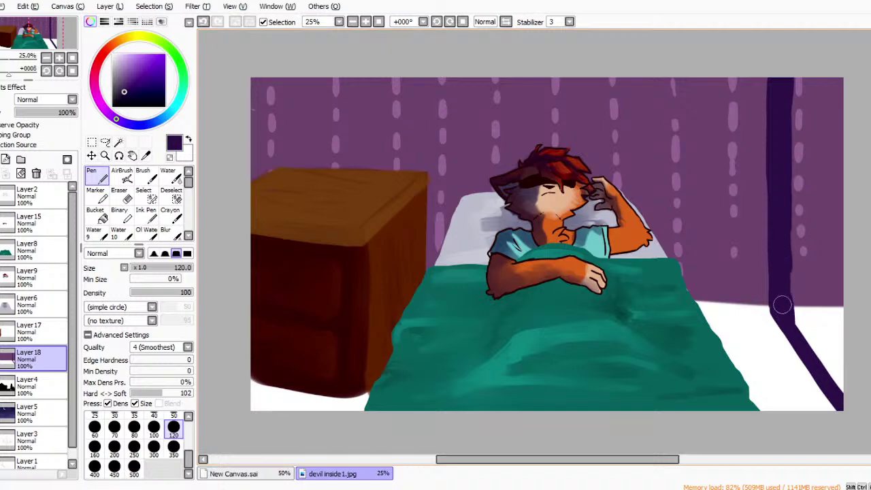
{"action": "left_click", "coordinate": [174, 448]}
{"action": "mouse_move", "coordinate": [796, 107]}
{"action": "left_mouse_down"}
{"action": "mouse_move", "coordinate": [803, 141]}
{"action": "mouse_move", "coordinate": [803, 104]}
{"action": "mouse_move", "coordinate": [818, 107]}
{"action": "mouse_move", "coordinate": [806, 144]}
{"action": "mouse_move", "coordinate": [803, 228]}
{"action": "mouse_move", "coordinate": [814, 281]}
{"action": "mouse_move", "coordinate": [801, 284]}
{"action": "mouse_move", "coordinate": [845, 379]}
{"action": "mouse_move", "coordinate": [828, 200]}
{"action": "mouse_move", "coordinate": [832, 321]}
{"action": "left_mouse_up"}
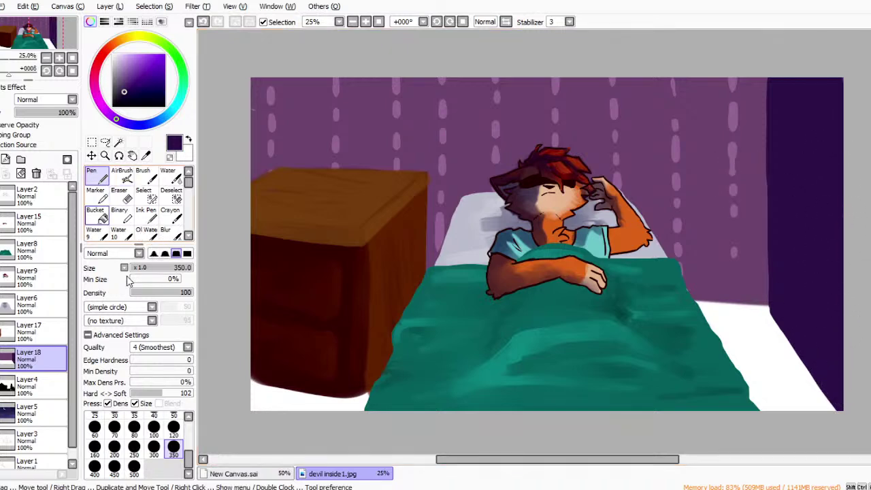
Bucket-fill the white floor areas around the bed and nightstand with dark brown.
{"action": "left_click", "coordinate": [101, 216]}
{"action": "left_click", "coordinate": [108, 47]}
{"action": "left_click_drag", "start_coordinate": [127, 68], "coordinate": [128, 84]}
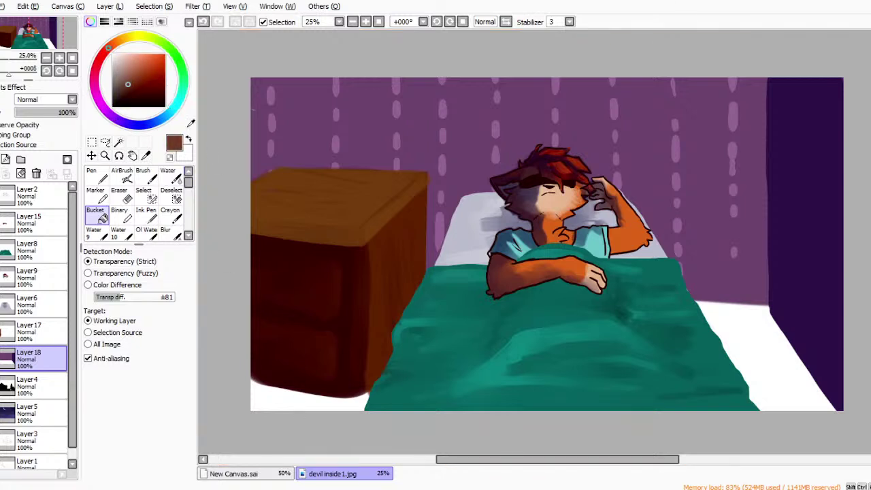
{"action": "left_click", "coordinate": [122, 96]}
{"action": "left_click", "coordinate": [295, 361]}
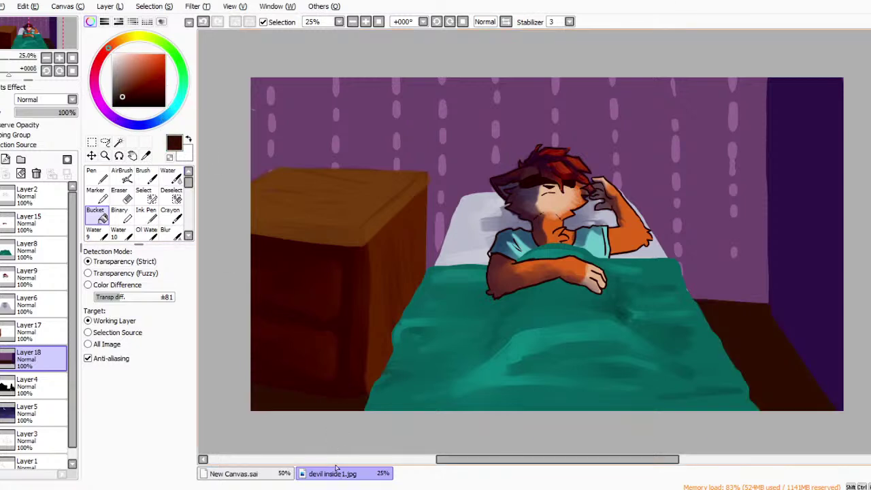
Blend lighter brown tones into the floor beside the bed with the Water brush at size 350.
{"action": "left_click", "coordinate": [99, 176]}
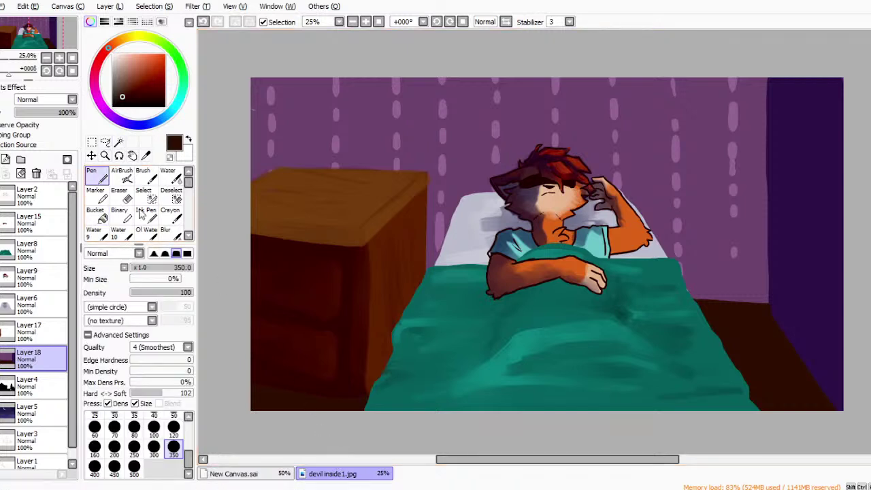
{"action": "left_click", "coordinate": [125, 80]}
{"action": "left_click", "coordinate": [170, 176]}
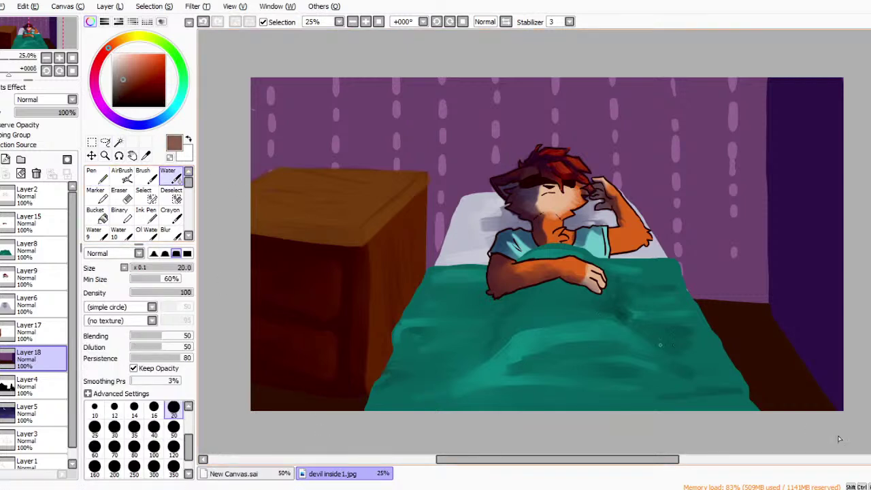
{"action": "left_click", "coordinate": [174, 466]}
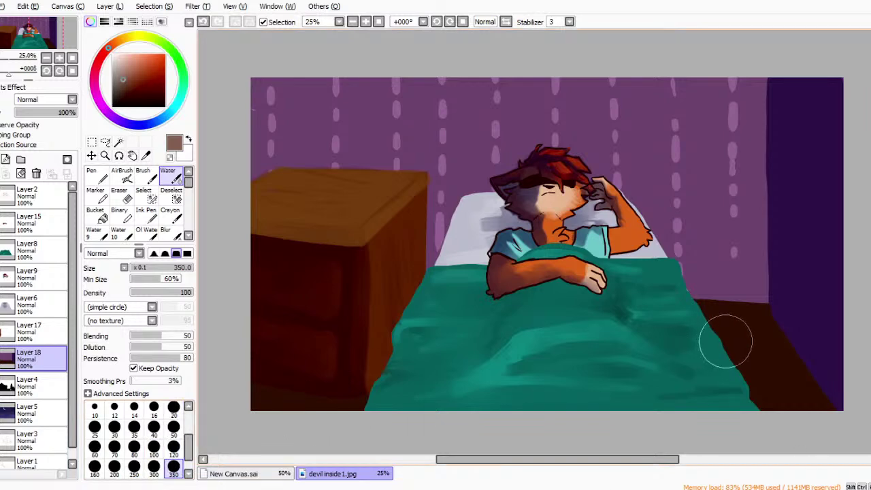
{"action": "mouse_move", "coordinate": [753, 365]}
{"action": "left_mouse_down"}
{"action": "mouse_move", "coordinate": [731, 339]}
{"action": "mouse_move", "coordinate": [768, 390]}
{"action": "mouse_move", "coordinate": [757, 365]}
{"action": "mouse_move", "coordinate": [783, 392]}
{"action": "mouse_move", "coordinate": [744, 333]}
{"action": "mouse_move", "coordinate": [795, 409]}
{"action": "mouse_move", "coordinate": [731, 328]}
{"action": "left_mouse_up"}
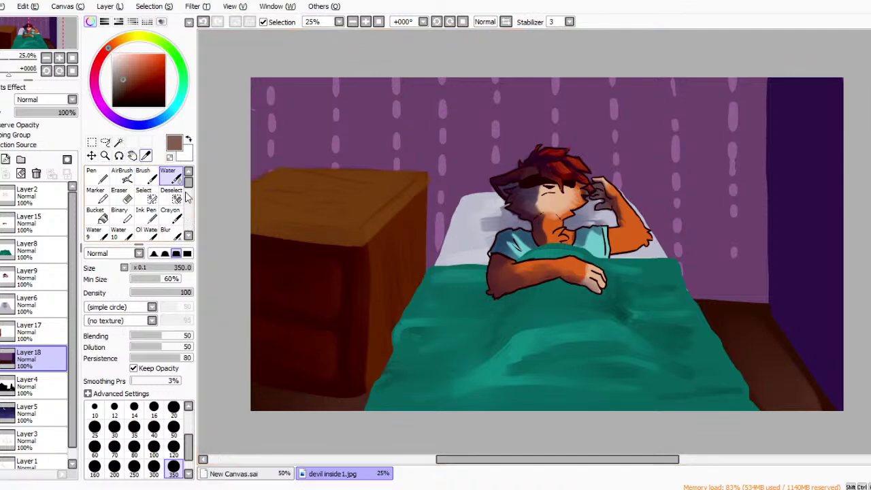
Shade the patterned wall with dark navy using a soft-edged AirBrush at size 500 and density 32, darkest above the nightstand.
{"action": "left_click", "coordinate": [107, 112]}
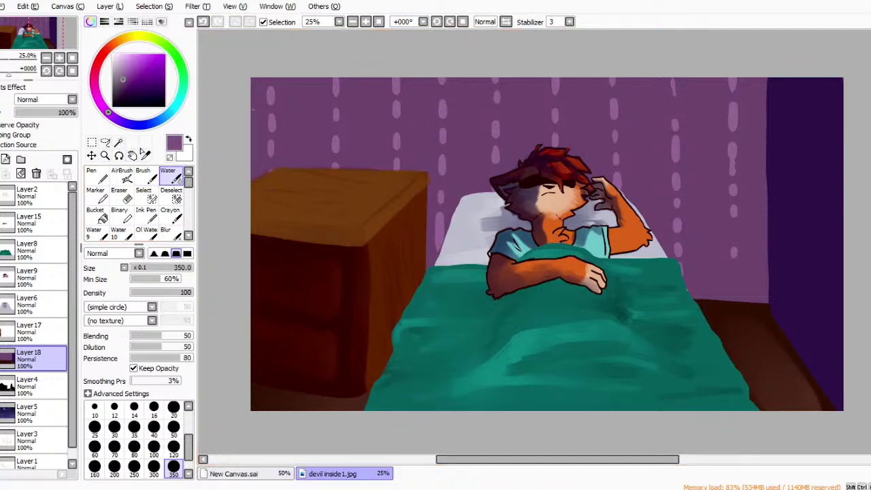
{"action": "left_click", "coordinate": [123, 175]}
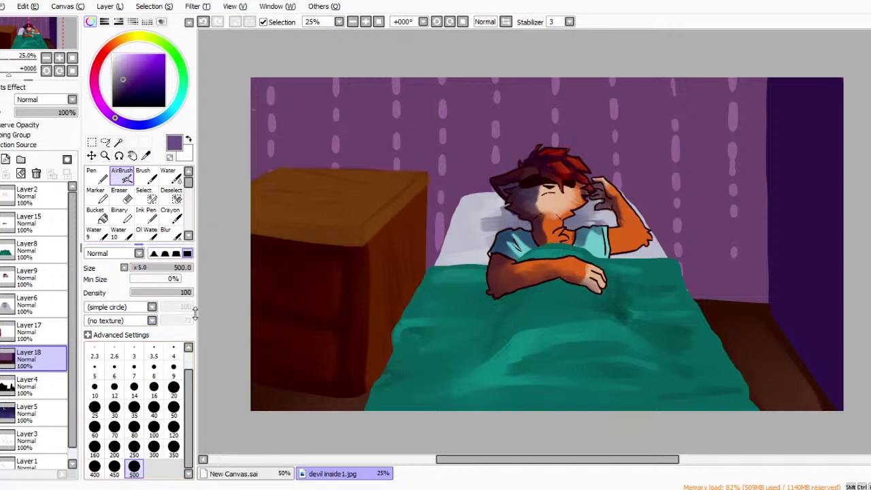
{"action": "left_click", "coordinate": [154, 253]}
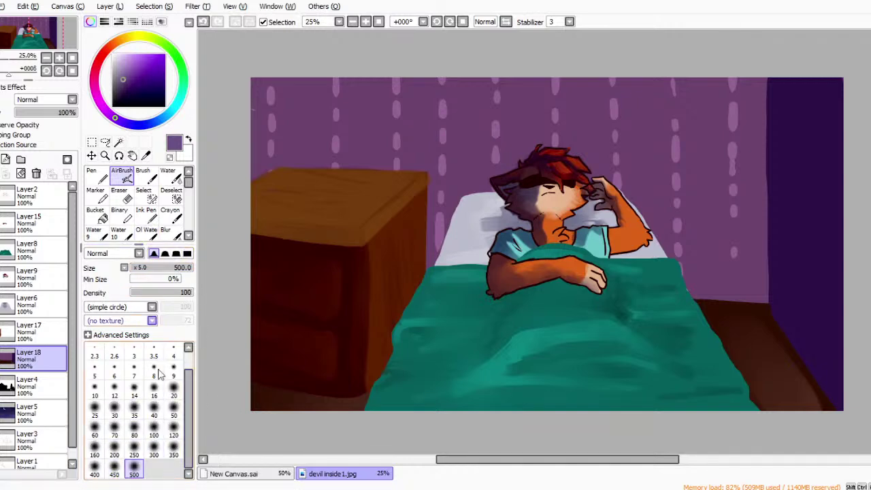
{"action": "left_click_drag", "start_coordinate": [140, 93], "coordinate": [165, 99]}
{"action": "mouse_move", "coordinate": [266, 44]}
{"action": "left_mouse_down"}
{"action": "mouse_move", "coordinate": [253, 247]}
{"action": "mouse_move", "coordinate": [272, 60]}
{"action": "mouse_move", "coordinate": [277, 143]}
{"action": "left_mouse_up"}
{"action": "key", "text": "ctrl+z"}
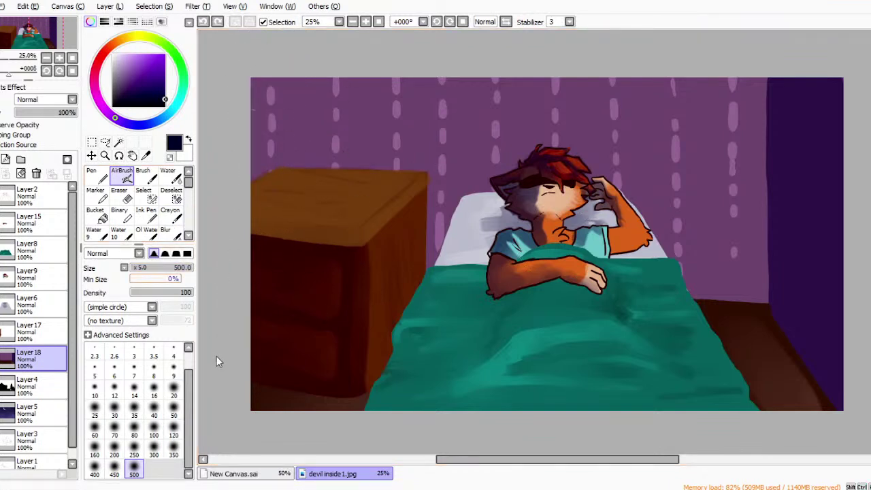
{"action": "mouse_move", "coordinate": [217, 107]}
{"action": "left_mouse_down"}
{"action": "mouse_move", "coordinate": [288, 88]}
{"action": "mouse_move", "coordinate": [340, 97]}
{"action": "mouse_move", "coordinate": [401, 217]}
{"action": "mouse_move", "coordinate": [468, 216]}
{"action": "mouse_move", "coordinate": [490, 82]}
{"action": "left_mouse_up"}
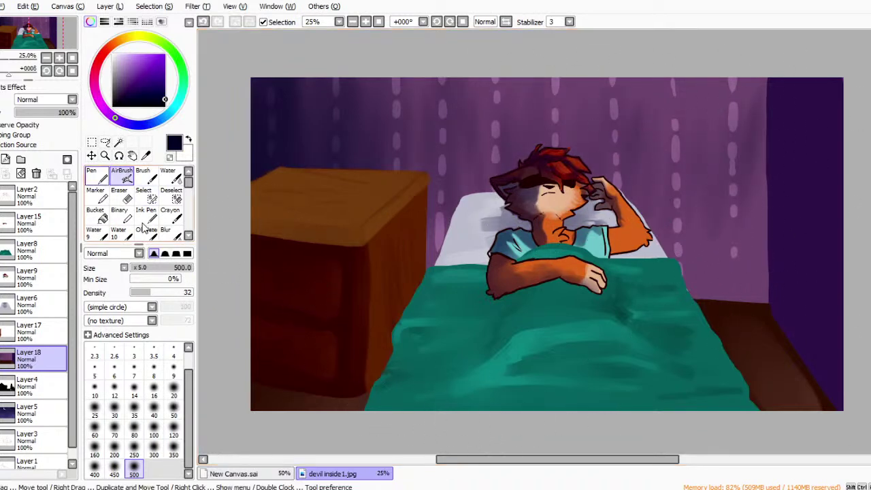
Add navy shadows to the floor and walls on a new layer with the Water brush at size 350, and set the layer's opacity to 39%.
{"action": "left_click", "coordinate": [95, 176]}
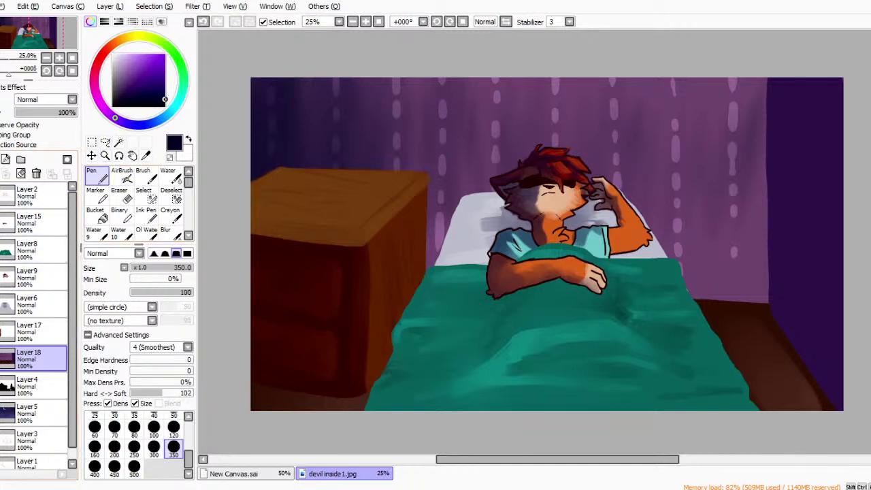
{"action": "left_click", "coordinate": [5, 160]}
{"action": "left_click", "coordinate": [145, 176]}
{"action": "left_click", "coordinate": [170, 177]}
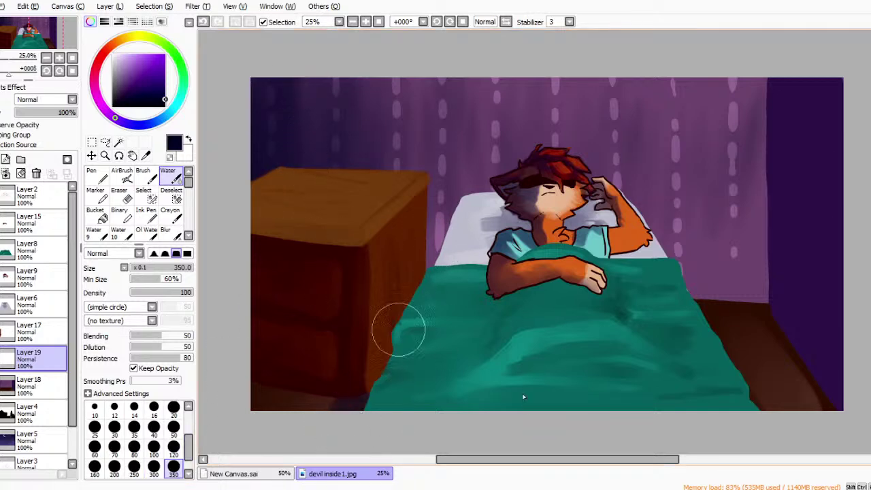
{"action": "left_click_drag", "start_coordinate": [365, 375], "coordinate": [272, 390]}
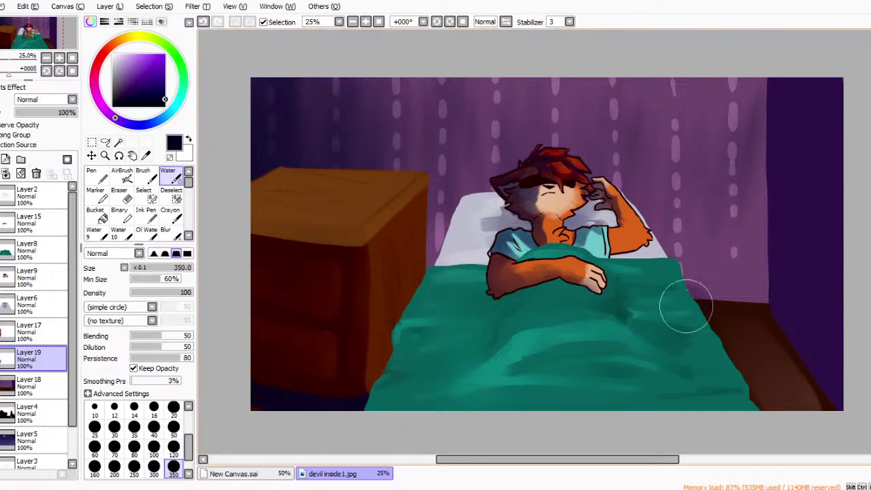
{"action": "mouse_move", "coordinate": [799, 295]}
{"action": "left_mouse_down"}
{"action": "mouse_move", "coordinate": [772, 227]}
{"action": "mouse_move", "coordinate": [773, 284]}
{"action": "mouse_move", "coordinate": [745, 254]}
{"action": "mouse_move", "coordinate": [709, 294]}
{"action": "mouse_move", "coordinate": [745, 268]}
{"action": "mouse_move", "coordinate": [751, 62]}
{"action": "mouse_move", "coordinate": [779, 327]}
{"action": "mouse_move", "coordinate": [830, 406]}
{"action": "mouse_move", "coordinate": [778, 246]}
{"action": "mouse_move", "coordinate": [858, 329]}
{"action": "mouse_move", "coordinate": [755, 277]}
{"action": "left_mouse_up"}
{"action": "mouse_move", "coordinate": [295, 129]}
{"action": "left_mouse_down"}
{"action": "mouse_move", "coordinate": [233, 169]}
{"action": "mouse_move", "coordinate": [489, 72]}
{"action": "mouse_move", "coordinate": [416, 197]}
{"action": "mouse_move", "coordinate": [451, 273]}
{"action": "mouse_move", "coordinate": [517, 170]}
{"action": "mouse_move", "coordinate": [521, 89]}
{"action": "left_mouse_up"}
{"action": "mouse_move", "coordinate": [222, 127]}
{"action": "left_mouse_down"}
{"action": "mouse_move", "coordinate": [281, 140]}
{"action": "mouse_move", "coordinate": [472, 81]}
{"action": "mouse_move", "coordinate": [241, 150]}
{"action": "mouse_move", "coordinate": [331, 249]}
{"action": "left_mouse_up"}
{"action": "left_click_drag", "start_coordinate": [47, 112], "coordinate": [45, 112]}
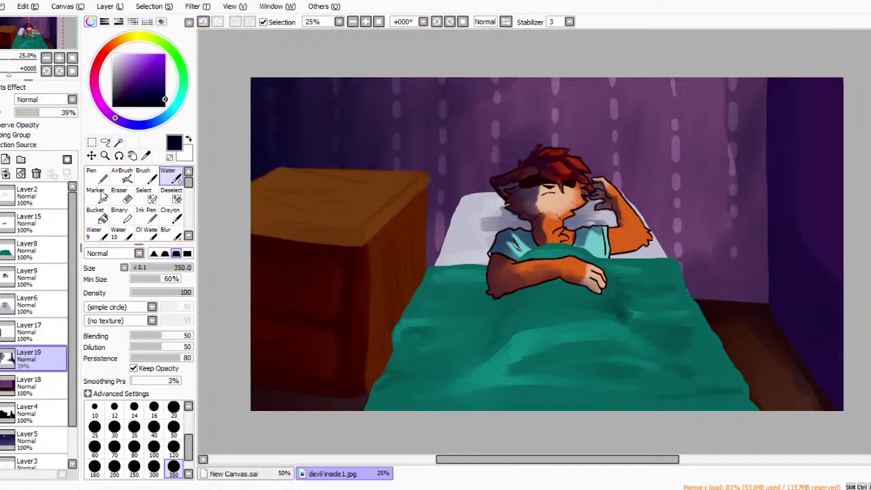
Paint a dark red window frame on the purple side wall, on a new layer, with the Brush at size 120.
{"action": "left_click", "coordinate": [5, 159]}
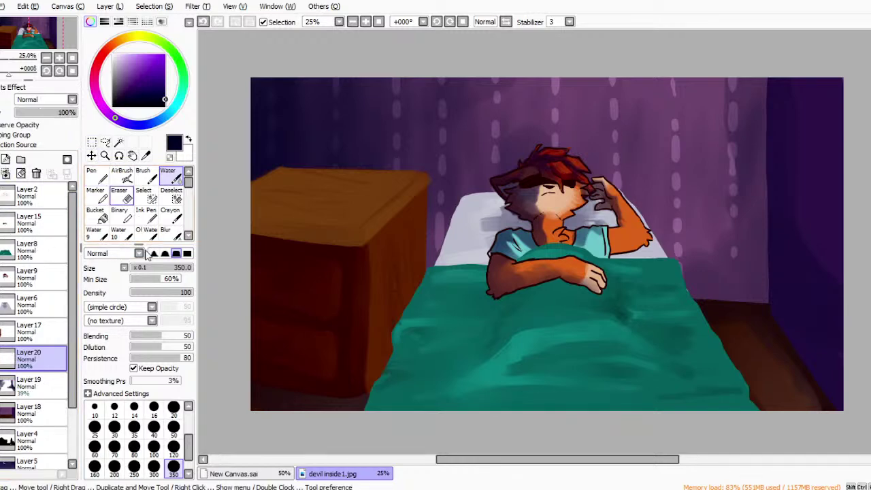
{"action": "left_click", "coordinate": [97, 176]}
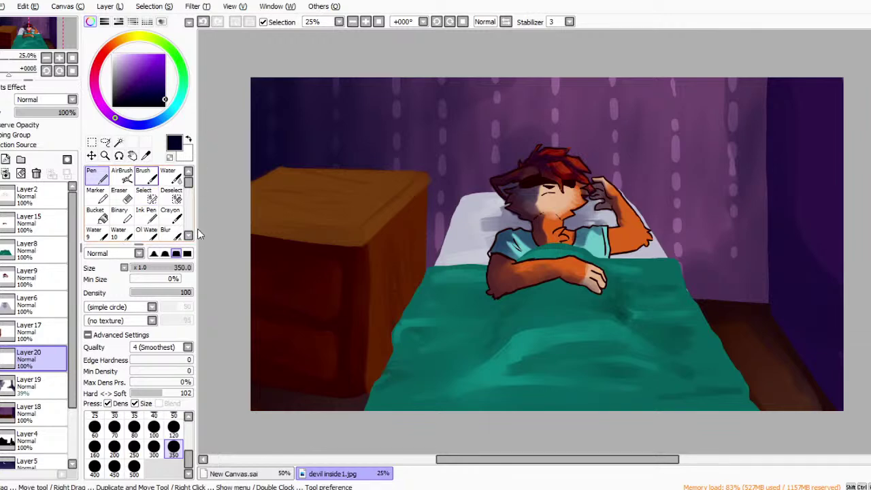
{"action": "left_click", "coordinate": [173, 428]}
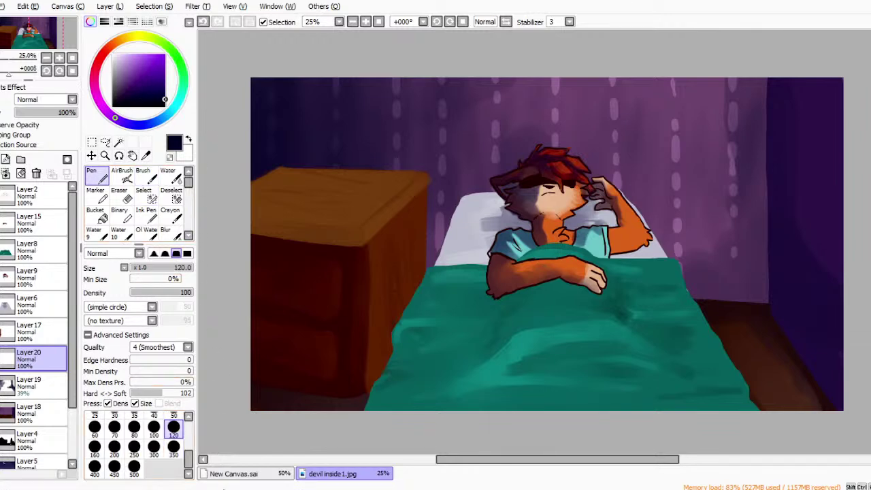
{"action": "left_click", "coordinate": [137, 87]}
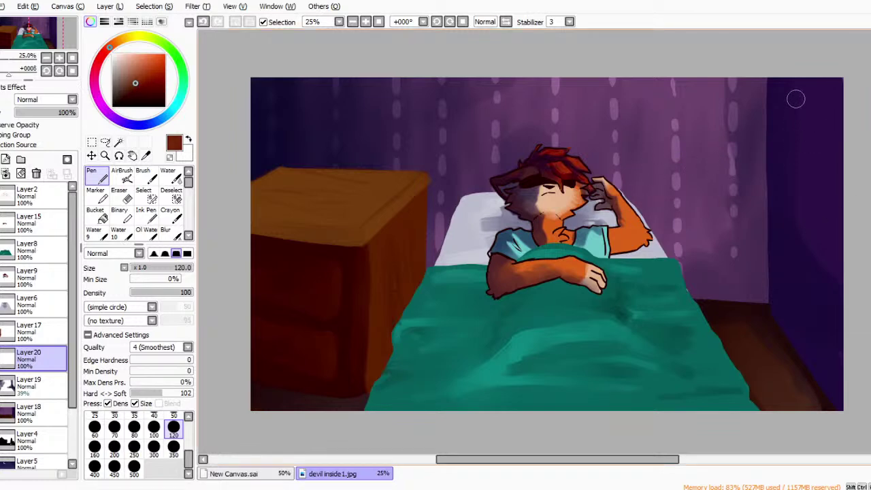
{"action": "left_click_drag", "start_coordinate": [796, 103], "coordinate": [788, 205]}
{"action": "key", "text": "ctrl+z"}
{"action": "key", "text": "b"}
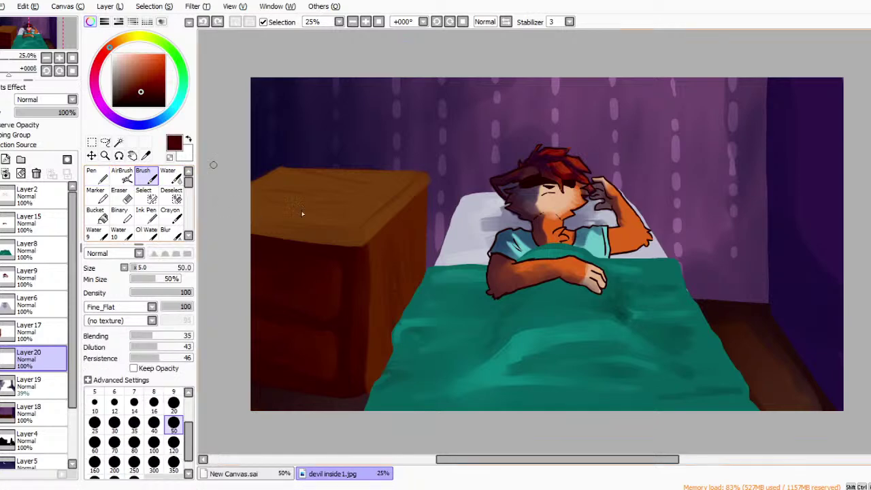
{"action": "left_click", "coordinate": [174, 442]}
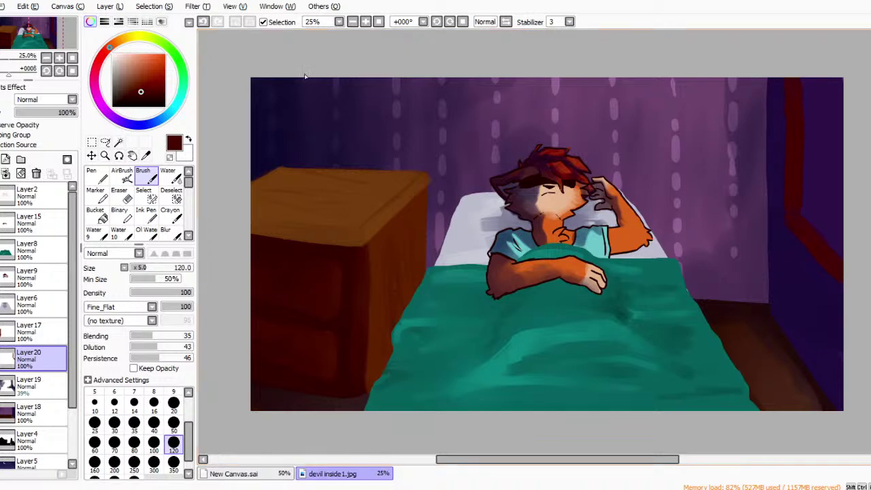
Create a layer beneath the window frame and paint the window pane light blue on it.
{"action": "left_click", "coordinate": [33, 385]}
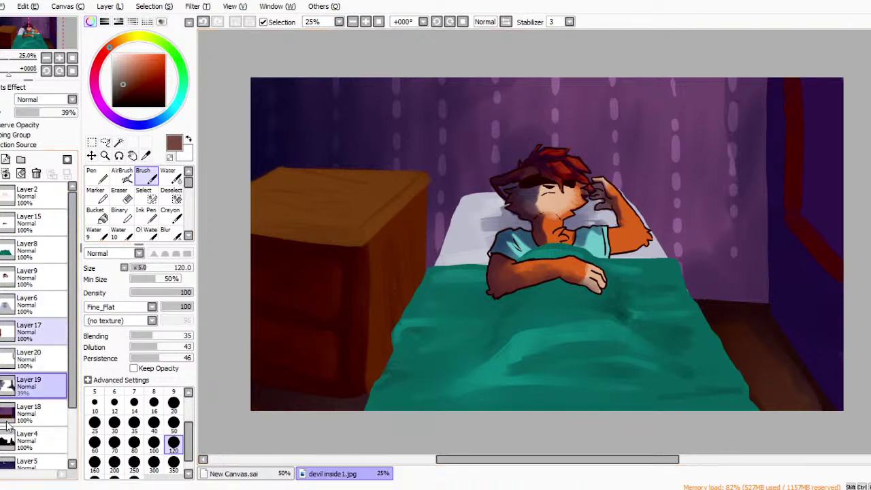
{"action": "left_click", "coordinate": [5, 159]}
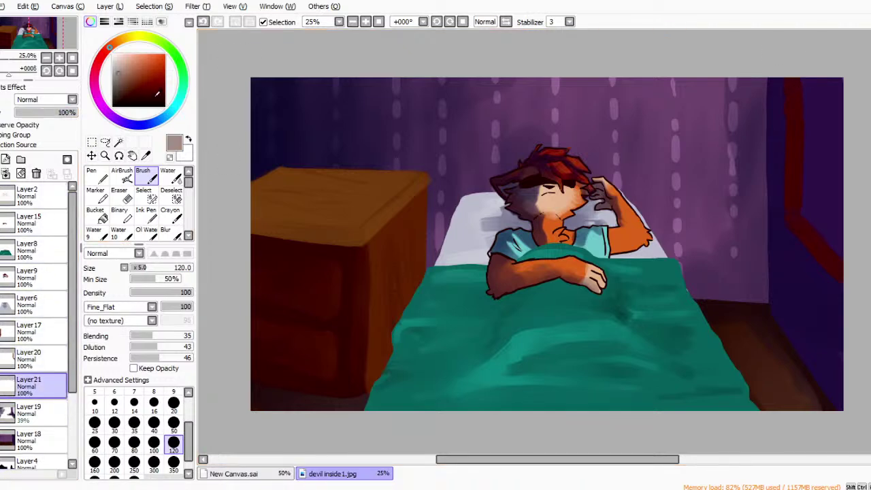
{"action": "left_click", "coordinate": [138, 124]}
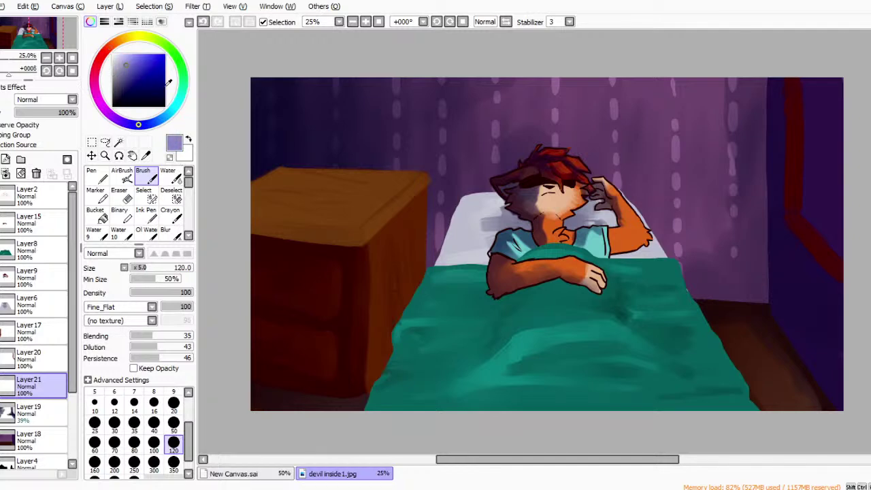
{"action": "left_click_drag", "start_coordinate": [175, 170], "coordinate": [208, 142]}
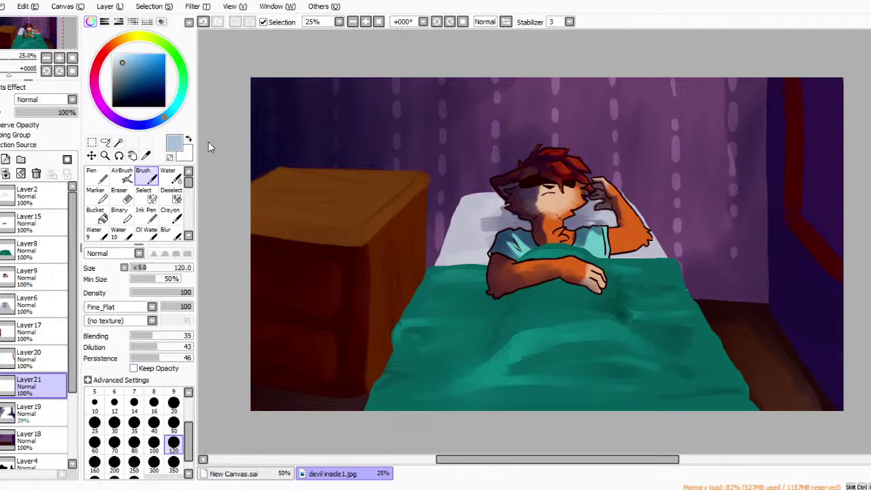
{"action": "mouse_move", "coordinate": [815, 94]}
{"action": "left_mouse_down"}
{"action": "mouse_move", "coordinate": [796, 163]}
{"action": "mouse_move", "coordinate": [808, 198]}
{"action": "mouse_move", "coordinate": [822, 180]}
{"action": "mouse_move", "coordinate": [836, 85]}
{"action": "mouse_move", "coordinate": [828, 201]}
{"action": "mouse_move", "coordinate": [818, 207]}
{"action": "mouse_move", "coordinate": [807, 198]}
{"action": "mouse_move", "coordinate": [816, 224]}
{"action": "mouse_move", "coordinate": [827, 202]}
{"action": "mouse_move", "coordinate": [845, 258]}
{"action": "mouse_move", "coordinate": [837, 253]}
{"action": "mouse_move", "coordinate": [840, 225]}
{"action": "mouse_move", "coordinate": [820, 222]}
{"action": "mouse_move", "coordinate": [846, 211]}
{"action": "left_mouse_up"}
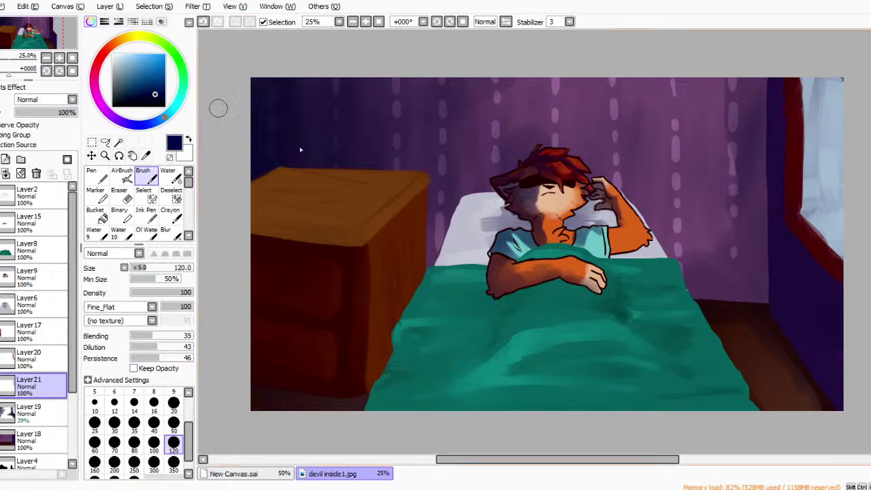
Paint a dark navy night sky over the window pane and add a white moon at the picture's right edge.
{"action": "mouse_move", "coordinate": [796, 203]}
{"action": "left_mouse_down"}
{"action": "mouse_move", "coordinate": [836, 227]}
{"action": "mouse_move", "coordinate": [810, 171]}
{"action": "mouse_move", "coordinate": [857, 218]}
{"action": "mouse_move", "coordinate": [817, 153]}
{"action": "mouse_move", "coordinate": [827, 152]}
{"action": "mouse_move", "coordinate": [805, 100]}
{"action": "mouse_move", "coordinate": [816, 109]}
{"action": "mouse_move", "coordinate": [847, 104]}
{"action": "mouse_move", "coordinate": [852, 94]}
{"action": "mouse_move", "coordinate": [837, 223]}
{"action": "mouse_move", "coordinate": [826, 234]}
{"action": "mouse_move", "coordinate": [843, 258]}
{"action": "mouse_move", "coordinate": [842, 223]}
{"action": "mouse_move", "coordinate": [802, 185]}
{"action": "mouse_move", "coordinate": [837, 247]}
{"action": "mouse_move", "coordinate": [797, 153]}
{"action": "mouse_move", "coordinate": [847, 181]}
{"action": "mouse_move", "coordinate": [845, 155]}
{"action": "mouse_move", "coordinate": [805, 191]}
{"action": "left_mouse_up"}
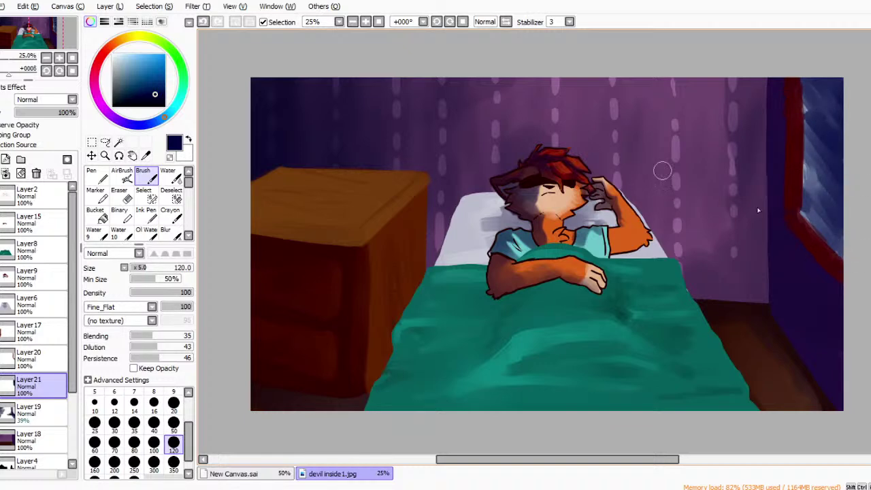
{"action": "left_click", "coordinate": [112, 54]}
{"action": "mouse_move", "coordinate": [847, 95]}
{"action": "left_mouse_down"}
{"action": "mouse_move", "coordinate": [846, 135]}
{"action": "mouse_move", "coordinate": [833, 113]}
{"action": "mouse_move", "coordinate": [825, 126]}
{"action": "mouse_move", "coordinate": [836, 143]}
{"action": "mouse_move", "coordinate": [846, 103]}
{"action": "mouse_move", "coordinate": [835, 130]}
{"action": "mouse_move", "coordinate": [843, 107]}
{"action": "mouse_move", "coordinate": [844, 134]}
{"action": "mouse_move", "coordinate": [847, 106]}
{"action": "mouse_move", "coordinate": [832, 137]}
{"action": "mouse_move", "coordinate": [847, 138]}
{"action": "mouse_move", "coordinate": [832, 121]}
{"action": "left_mouse_up"}
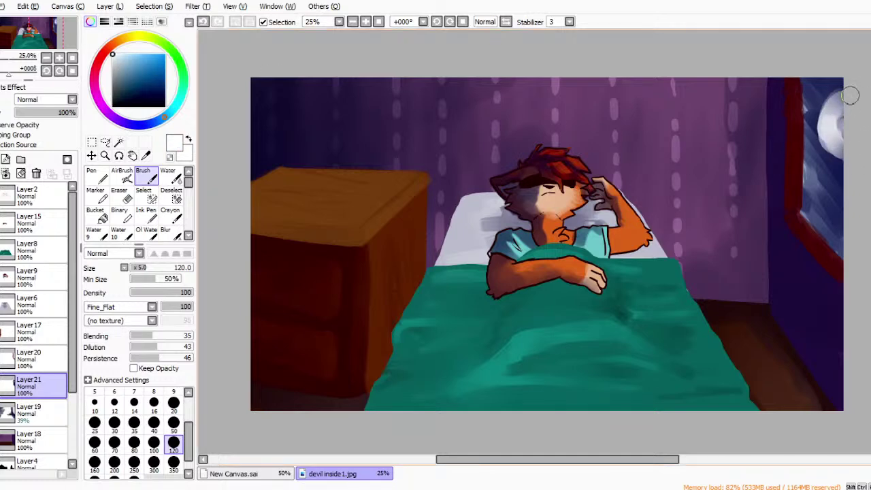
Brush more white over the moon and window sky, and merge the window and shadow layers down into the room background layer.
{"action": "mouse_move", "coordinate": [838, 79]}
{"action": "left_mouse_down"}
{"action": "mouse_move", "coordinate": [829, 123]}
{"action": "mouse_move", "coordinate": [849, 150]}
{"action": "mouse_move", "coordinate": [831, 133]}
{"action": "mouse_move", "coordinate": [847, 96]}
{"action": "mouse_move", "coordinate": [825, 111]}
{"action": "left_mouse_up"}
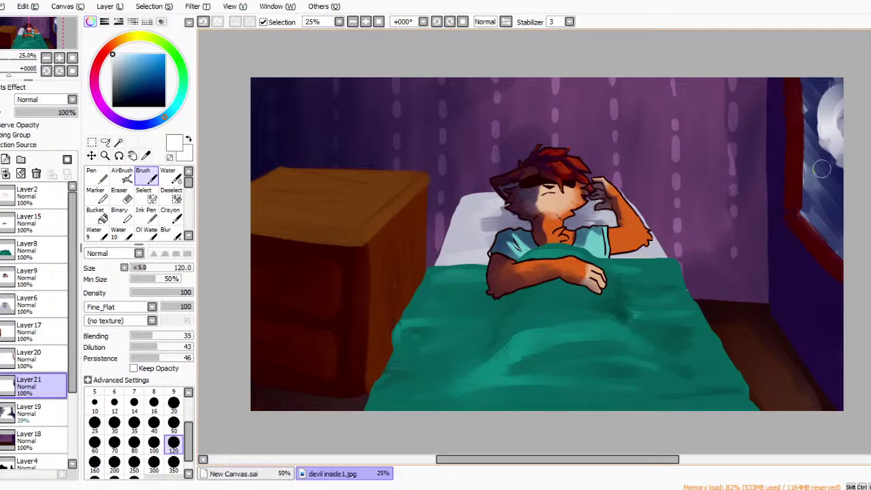
{"action": "left_click_drag", "start_coordinate": [810, 183], "coordinate": [826, 221]}
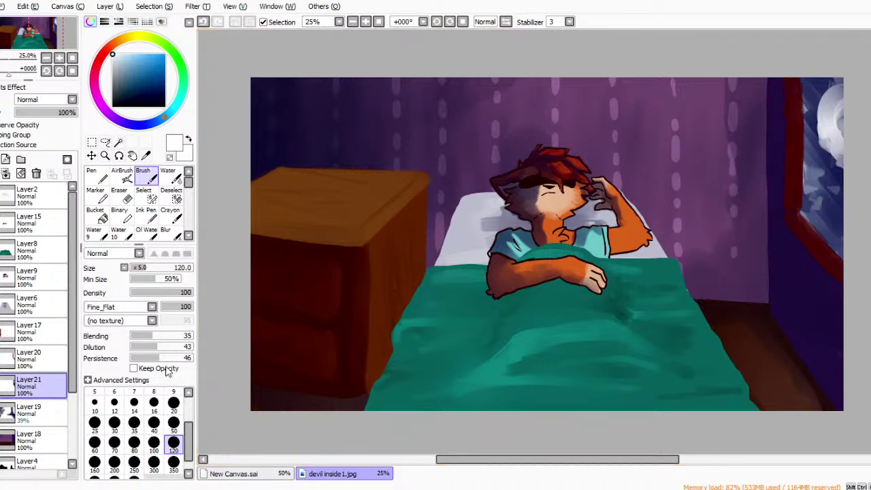
{"action": "left_click", "coordinate": [31, 359]}
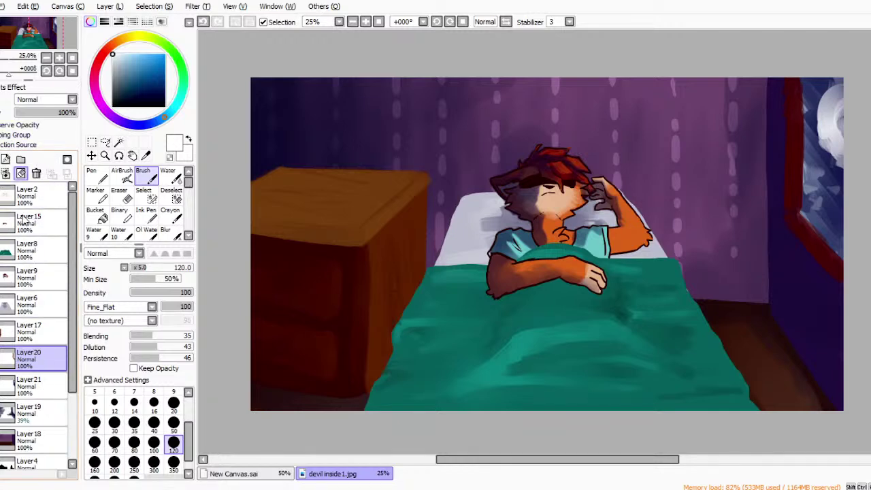
{"action": "key", "text": "ctrl+e"}
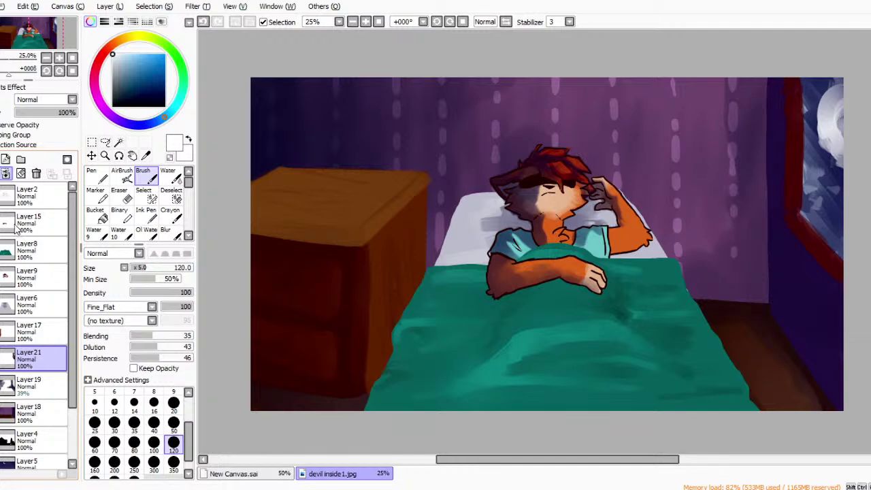
{"action": "key", "text": "ctrl+e"}
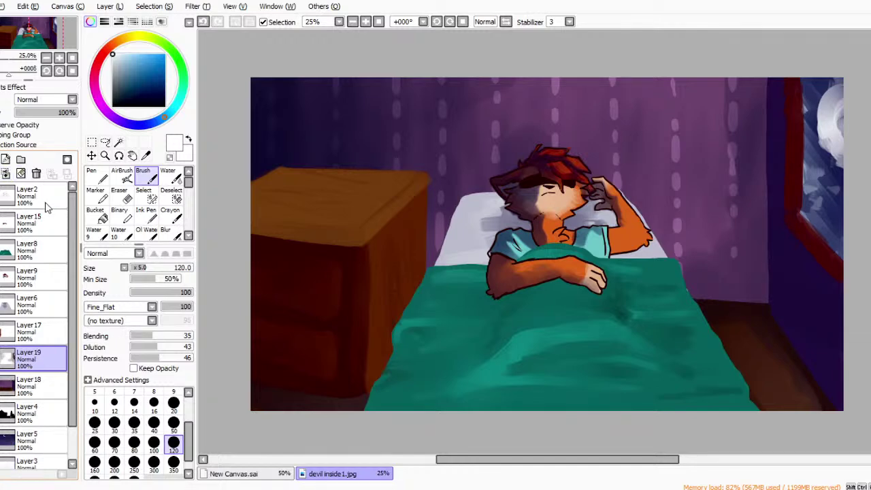
{"action": "key", "text": "ctrl+e"}
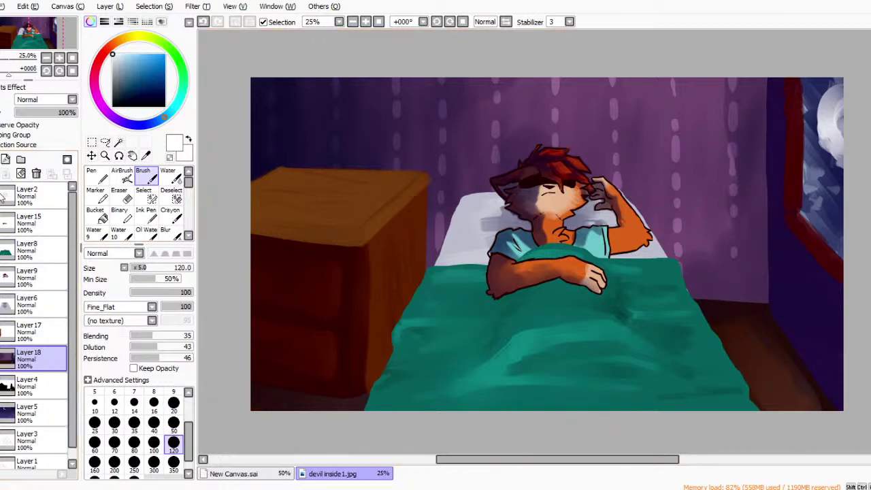
On a new layer, paint two translucent white moonlight beams from the moon across the room, using the Brush at sizes 120 and 350.
{"action": "left_click", "coordinate": [5, 159]}
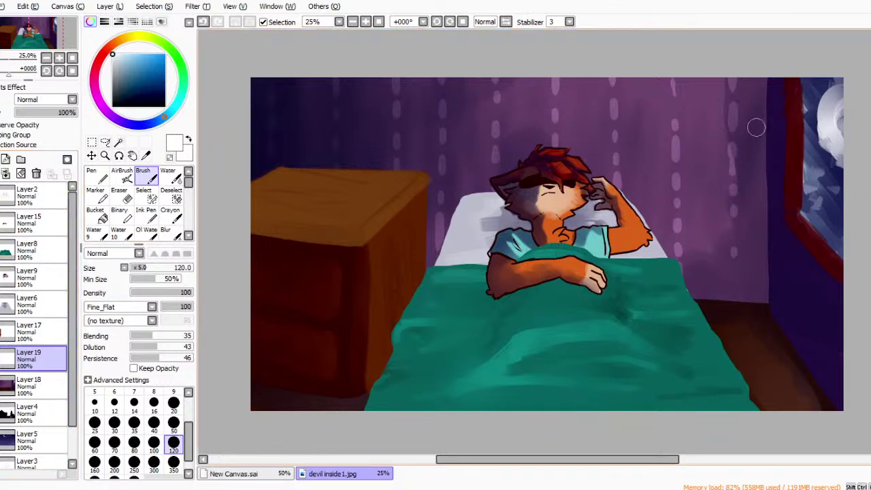
{"action": "left_click_drag", "start_coordinate": [829, 108], "coordinate": [404, 81]}
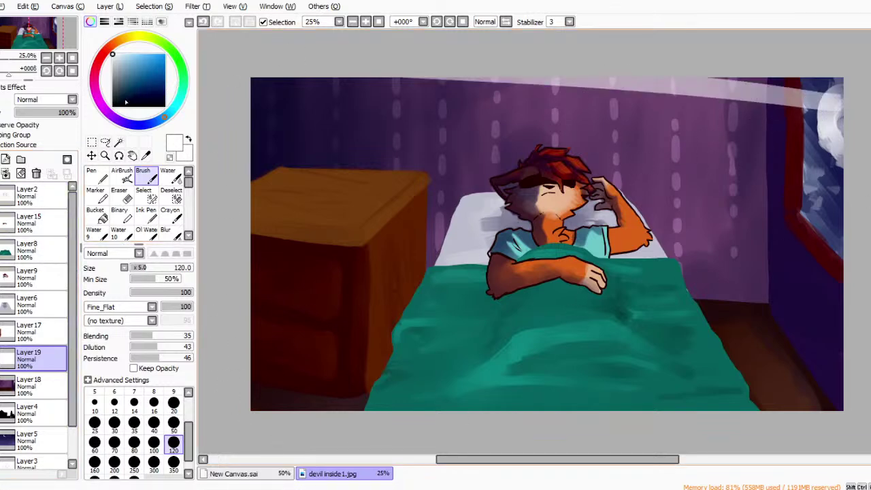
{"action": "key", "text": "ctrl+z"}
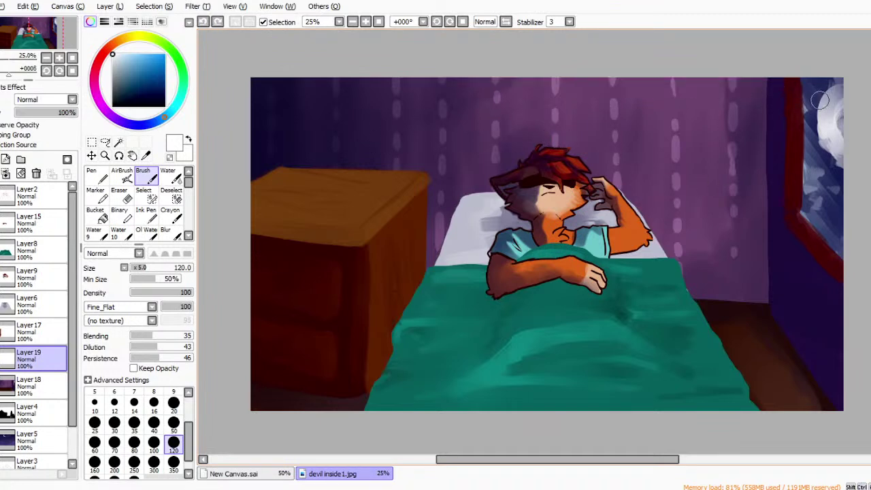
{"action": "left_click_drag", "start_coordinate": [817, 102], "coordinate": [249, 106]}
{"action": "left_click", "coordinate": [174, 463]}
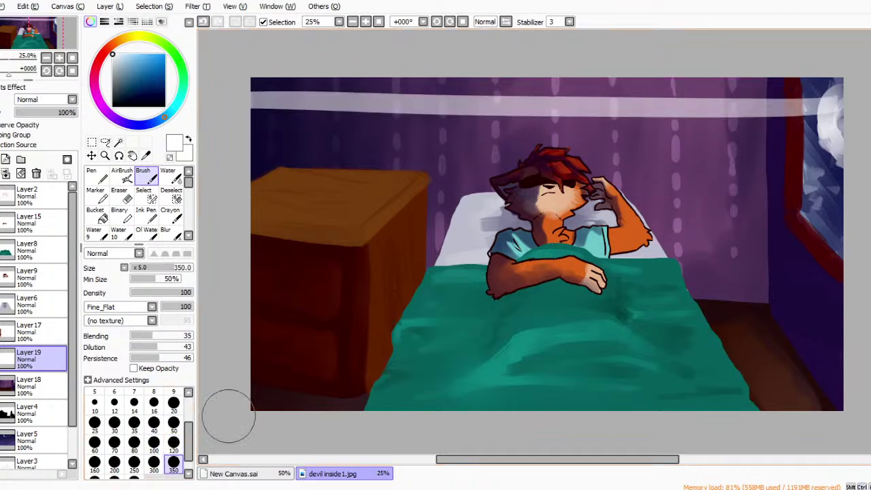
{"action": "left_click_drag", "start_coordinate": [836, 127], "coordinate": [602, 189]}
{"action": "key", "text": "ctrl+z"}
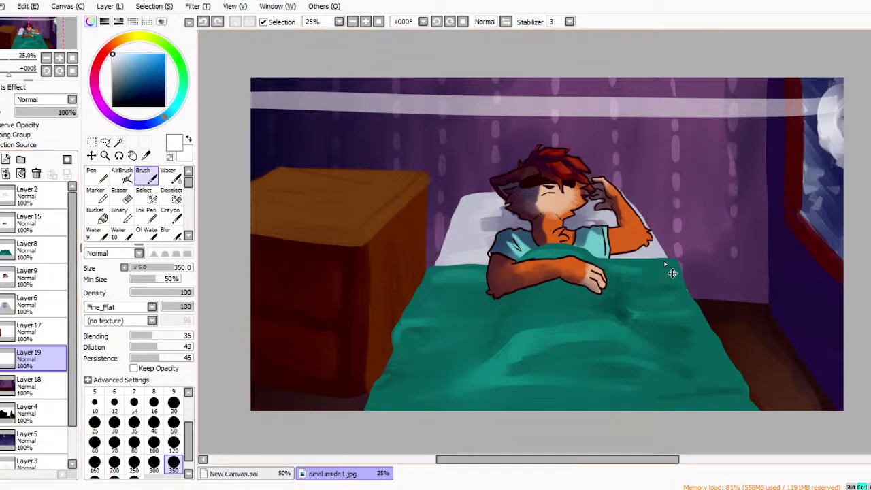
{"action": "left_click_drag", "start_coordinate": [838, 133], "coordinate": [598, 190]}
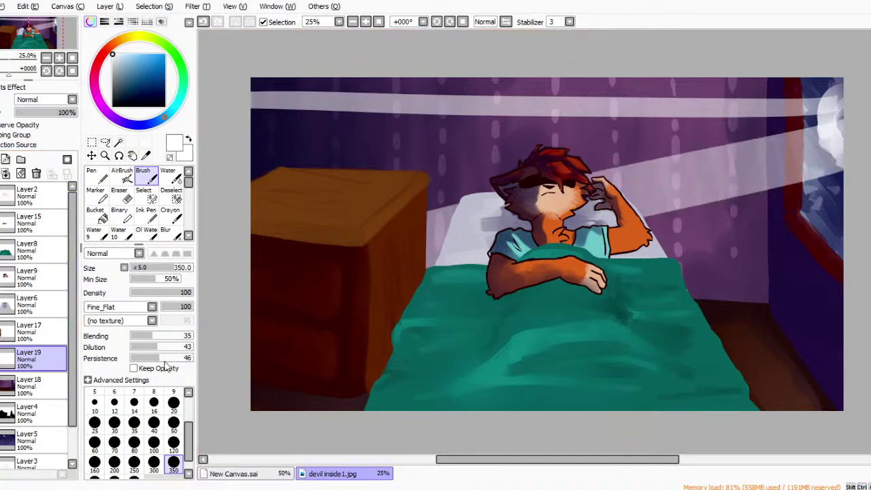
Move the moonlight beam layer to the top of the layer stack, above Layer2.
{"action": "left_click_drag", "start_coordinate": [40, 358], "coordinate": [42, 211]}
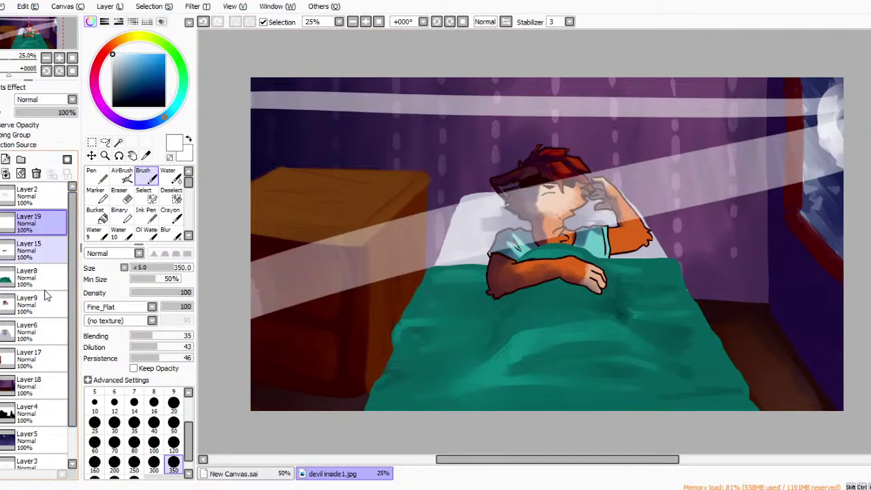
{"action": "key", "text": "ctrl+z"}
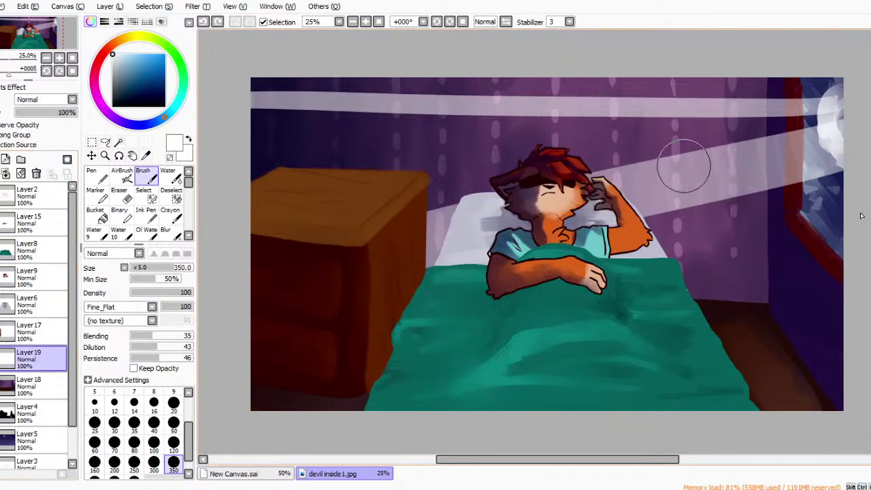
{"action": "key", "text": "ctrl+z"}
{"action": "left_click_drag", "start_coordinate": [34, 358], "coordinate": [49, 192]}
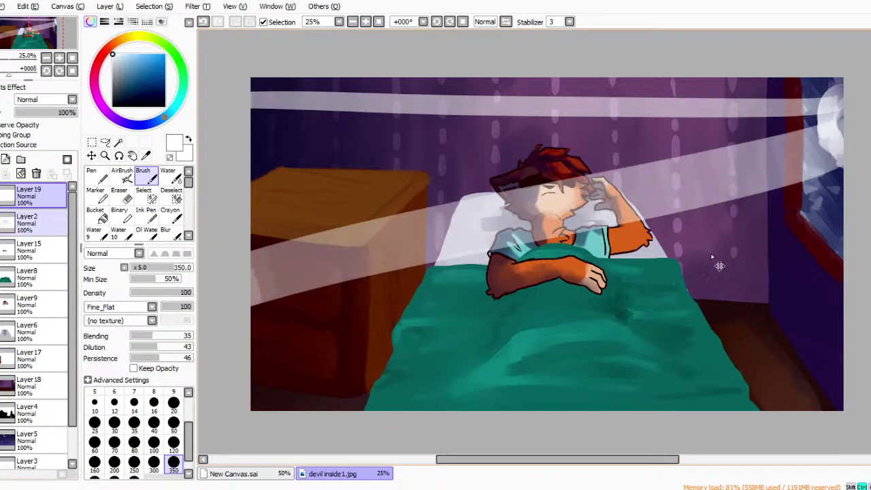
Repaint the wide diagonal moonlight beam from the moon over the character to the nightstand.
{"action": "key", "text": "ctrl+z"}
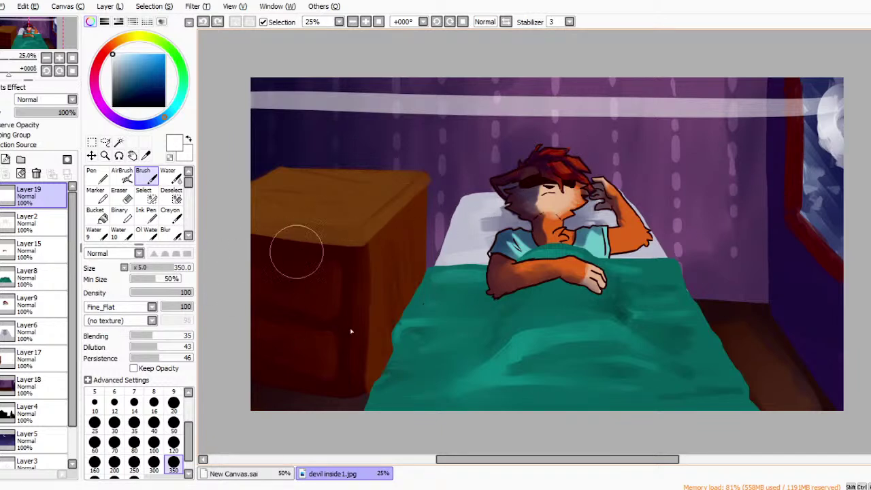
{"action": "left_click_drag", "start_coordinate": [245, 272], "coordinate": [687, 153]}
{"action": "key", "text": "ctrl+z"}
{"action": "mouse_move", "coordinate": [252, 255]}
{"action": "left_mouse_down"}
{"action": "mouse_move", "coordinate": [820, 153]}
{"action": "mouse_move", "coordinate": [291, 271]}
{"action": "left_mouse_up"}
{"action": "key", "text": "ctrl+z"}
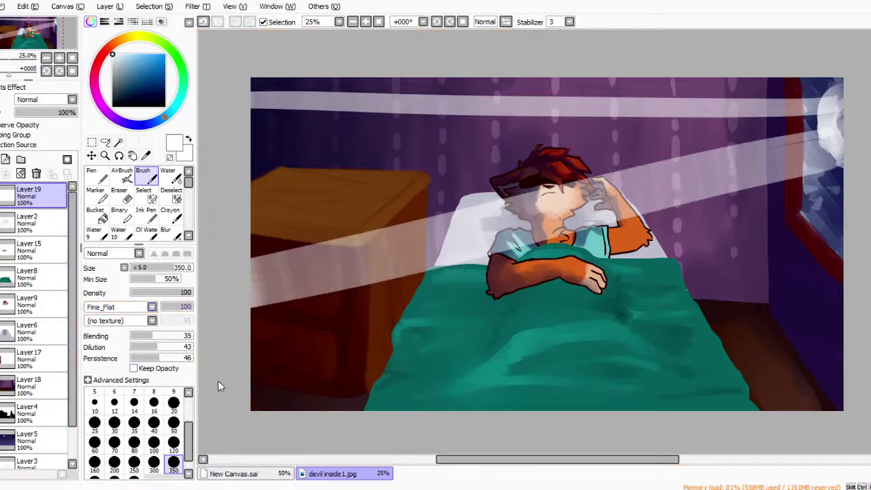
Paint a thin white light ray from beneath the moon diagonally across the blanket, with the Brush at size 50.
{"action": "left_click", "coordinate": [173, 403]}
{"action": "left_click", "coordinate": [173, 424]}
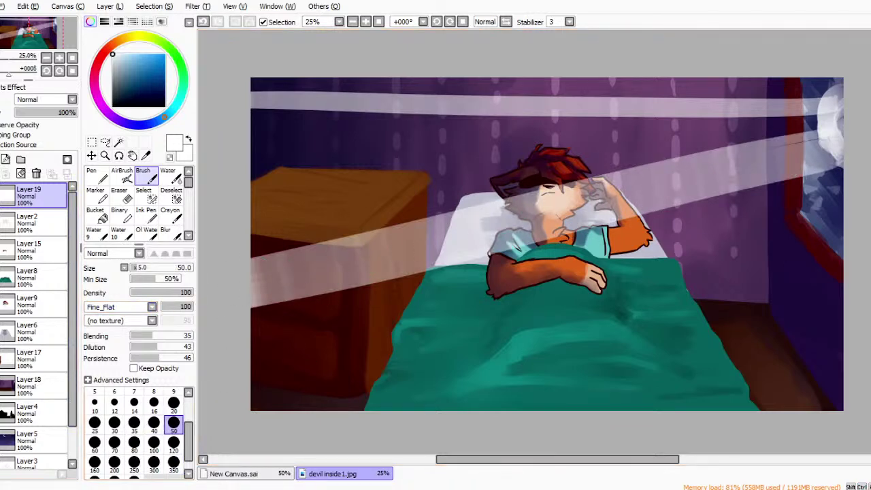
{"action": "left_click_drag", "start_coordinate": [848, 155], "coordinate": [337, 411]}
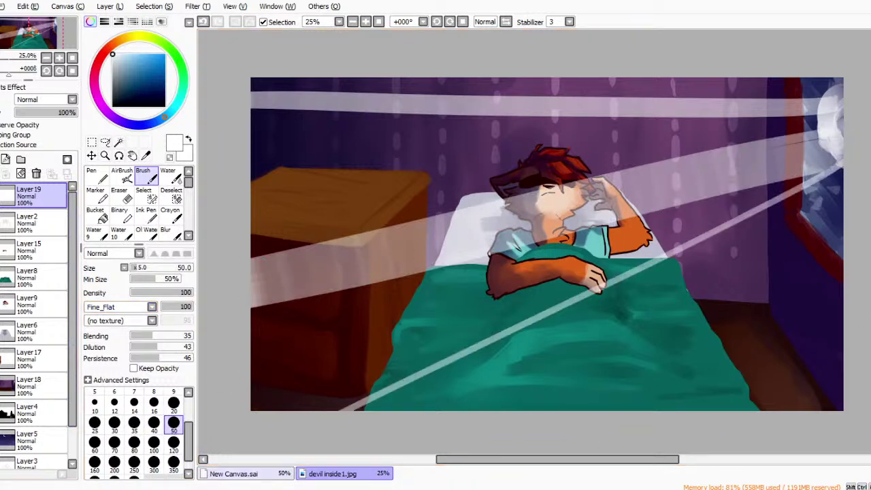
{"action": "key", "text": "ctrl+z"}
{"action": "left_click_drag", "start_coordinate": [851, 163], "coordinate": [276, 451]}
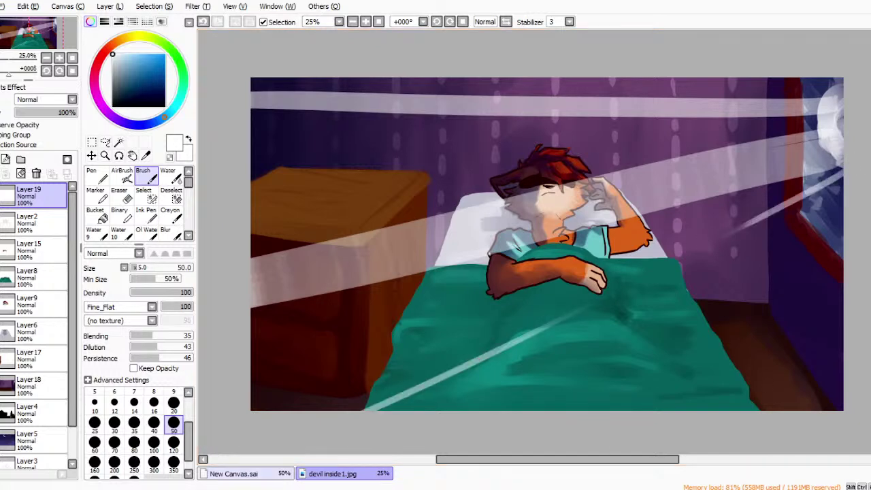
Set the beam layer's opacity to 38% and soften the middle of the beams with the Blur tool at size 350.
{"action": "mouse_move", "coordinate": [68, 112]}
{"action": "left_mouse_down"}
{"action": "mouse_move", "coordinate": [75, 155]}
{"action": "mouse_move", "coordinate": [60, 157]}
{"action": "left_mouse_up"}
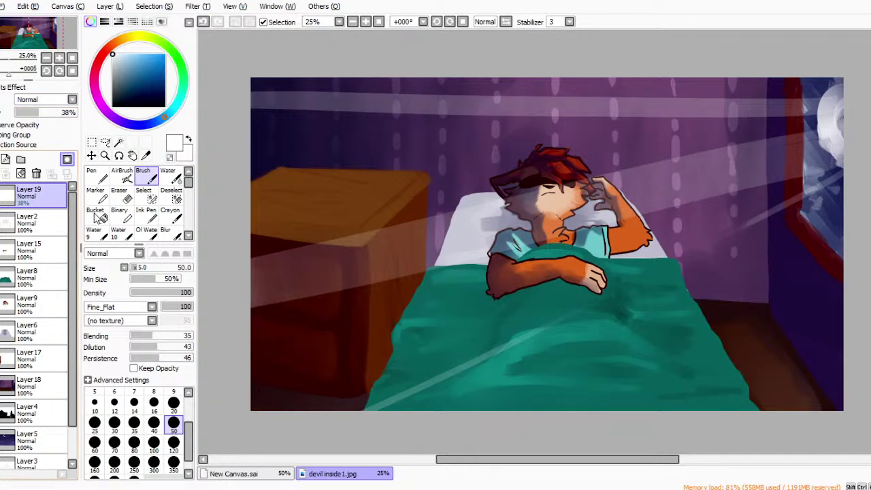
{"action": "left_click", "coordinate": [165, 231]}
{"action": "left_click", "coordinate": [174, 469]}
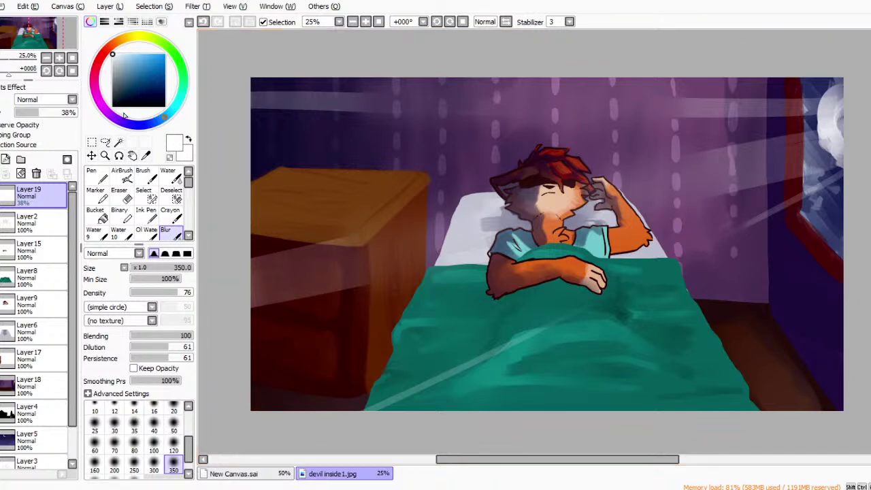
Create a layer just beneath the light beams and fill it entirely with dark navy using the Bucket.
{"action": "left_click", "coordinate": [27, 225]}
{"action": "left_click", "coordinate": [5, 159]}
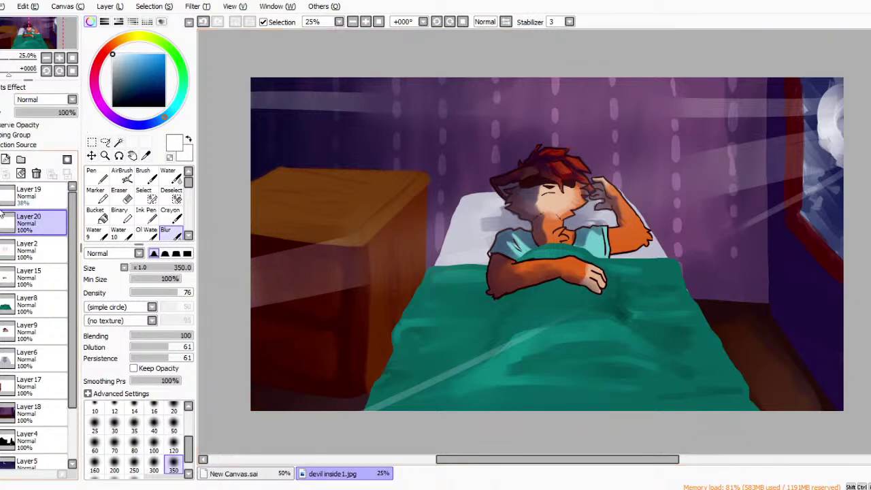
{"action": "scroll", "coordinate": [180, 178], "scroll_direction": "down", "scroll_amount": 2}
{"action": "scroll", "coordinate": [242, 220], "scroll_direction": "up", "scroll_amount": 2}
{"action": "left_click", "coordinate": [100, 215]}
{"action": "left_click", "coordinate": [121, 121]}
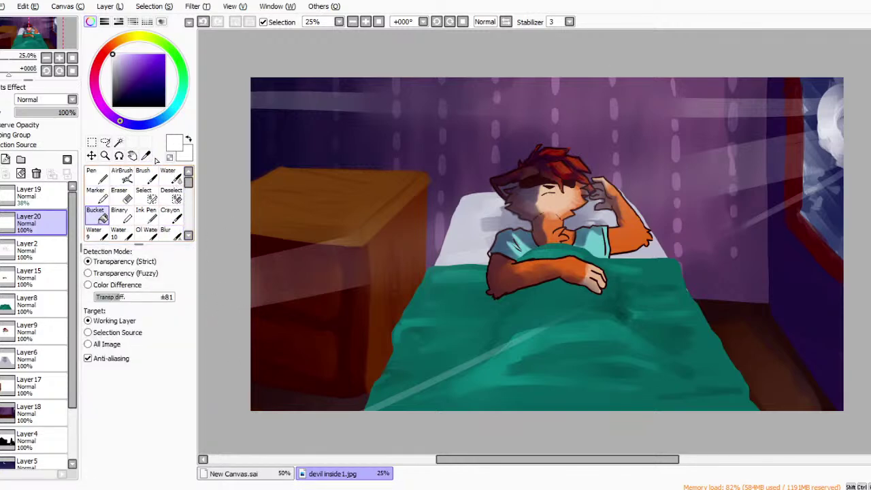
{"action": "left_click", "coordinate": [150, 91]}
{"action": "left_click", "coordinate": [385, 219]}
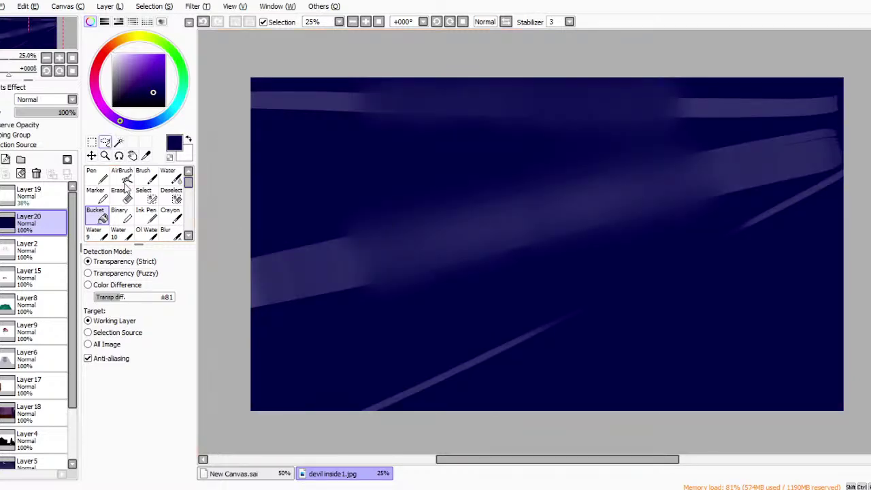
Set the navy overlay layer's opacity to 48%.
{"action": "left_click_drag", "start_coordinate": [42, 112], "coordinate": [33, 112]}
{"action": "left_click_drag", "start_coordinate": [57, 148], "coordinate": [71, 151]}
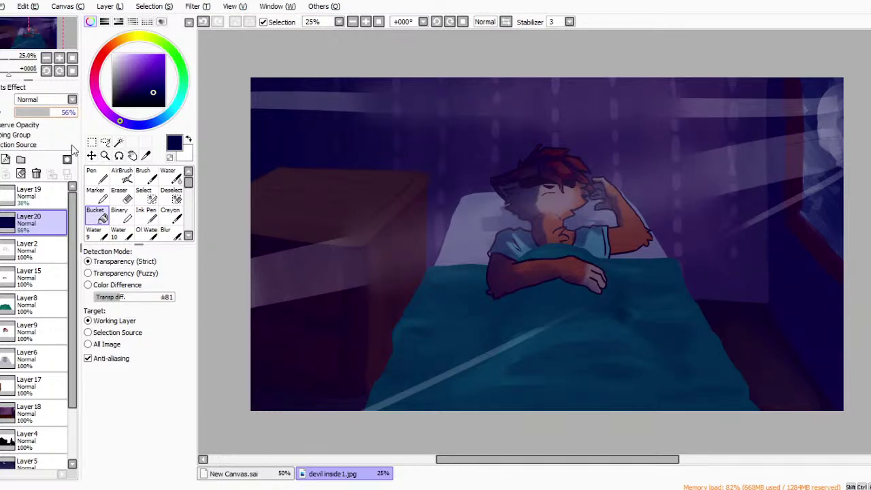
{"action": "left_click_drag", "start_coordinate": [65, 146], "coordinate": [63, 146]}
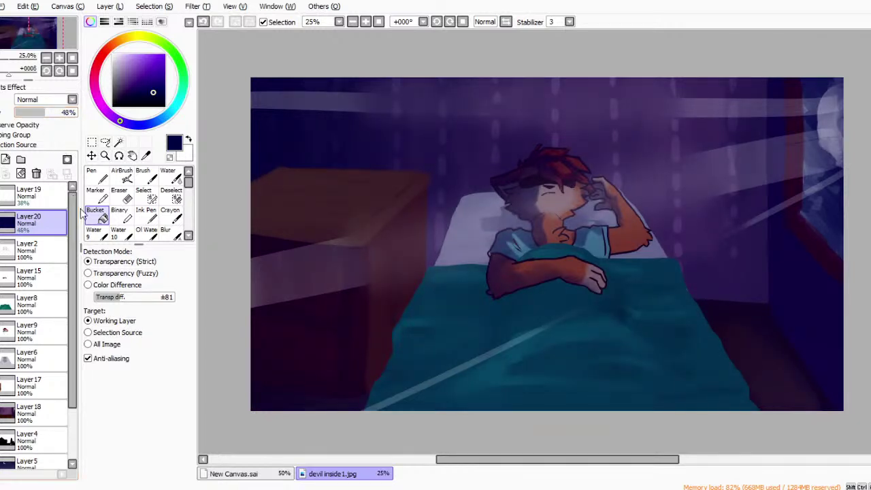
Lighten the navy overlay over the character, blanket, nightstand, wall and moon with the Eraser at size 350 and density 19.
{"action": "left_click", "coordinate": [122, 194]}
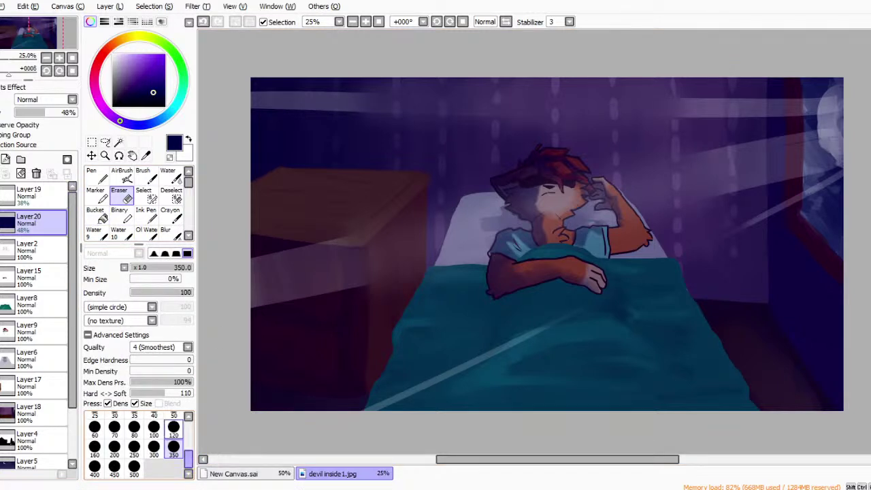
{"action": "left_click_drag", "start_coordinate": [180, 293], "coordinate": [141, 293]}
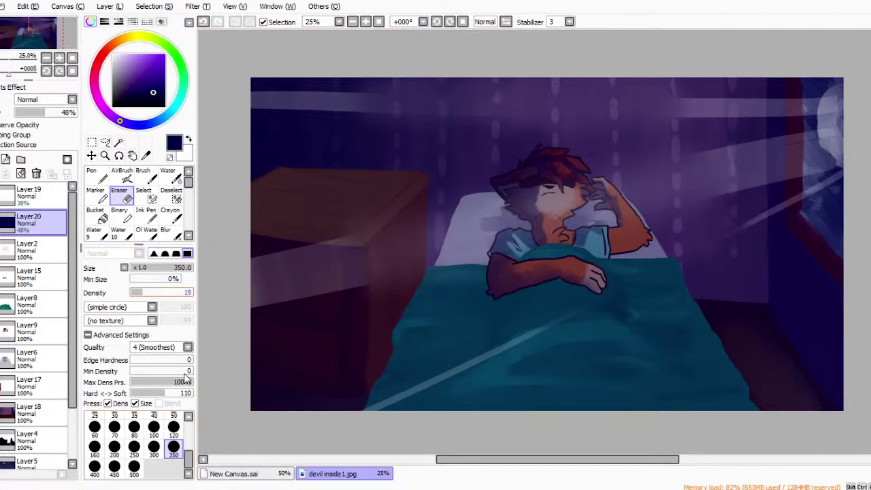
{"action": "mouse_move", "coordinate": [565, 177]}
{"action": "left_mouse_down"}
{"action": "mouse_move", "coordinate": [554, 232]}
{"action": "mouse_move", "coordinate": [563, 252]}
{"action": "mouse_move", "coordinate": [587, 258]}
{"action": "mouse_move", "coordinate": [583, 302]}
{"action": "mouse_move", "coordinate": [610, 341]}
{"action": "mouse_move", "coordinate": [619, 389]}
{"action": "left_mouse_up"}
{"action": "mouse_move", "coordinate": [582, 296]}
{"action": "left_mouse_down"}
{"action": "mouse_move", "coordinate": [621, 409]}
{"action": "mouse_move", "coordinate": [668, 287]}
{"action": "mouse_move", "coordinate": [697, 374]}
{"action": "mouse_move", "coordinate": [688, 333]}
{"action": "mouse_move", "coordinate": [655, 277]}
{"action": "mouse_move", "coordinate": [735, 404]}
{"action": "mouse_move", "coordinate": [643, 278]}
{"action": "mouse_move", "coordinate": [679, 340]}
{"action": "mouse_move", "coordinate": [728, 382]}
{"action": "mouse_move", "coordinate": [690, 316]}
{"action": "mouse_move", "coordinate": [746, 411]}
{"action": "left_mouse_up"}
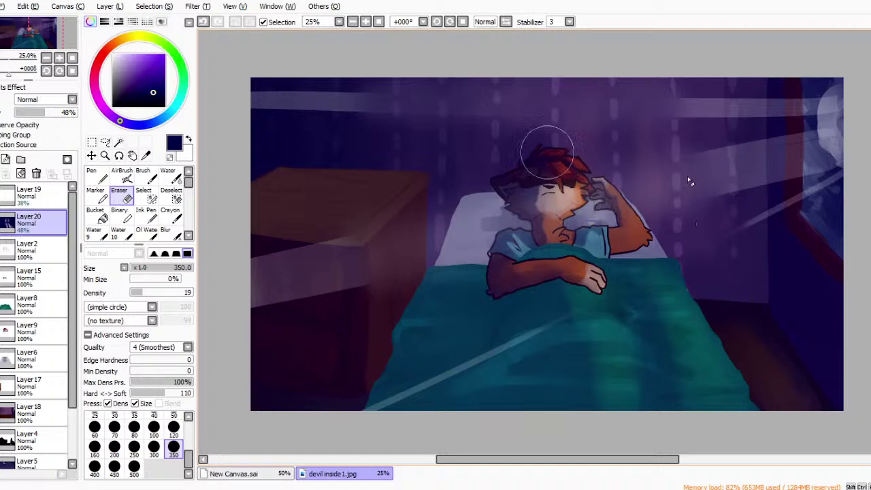
{"action": "left_click_drag", "start_coordinate": [684, 220], "coordinate": [690, 194]}
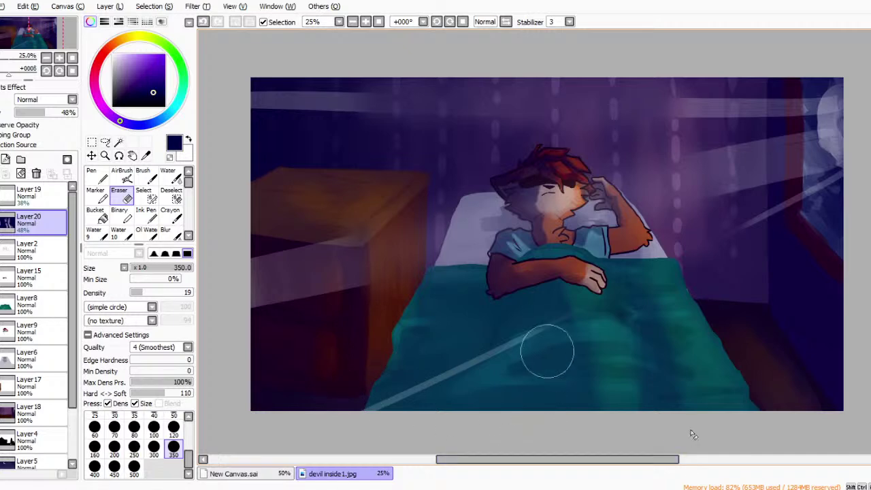
{"action": "mouse_move", "coordinate": [826, 101]}
{"action": "left_mouse_down"}
{"action": "mouse_move", "coordinate": [829, 140]}
{"action": "mouse_move", "coordinate": [832, 96]}
{"action": "mouse_move", "coordinate": [830, 134]}
{"action": "mouse_move", "coordinate": [854, 99]}
{"action": "mouse_move", "coordinate": [837, 130]}
{"action": "left_mouse_up"}
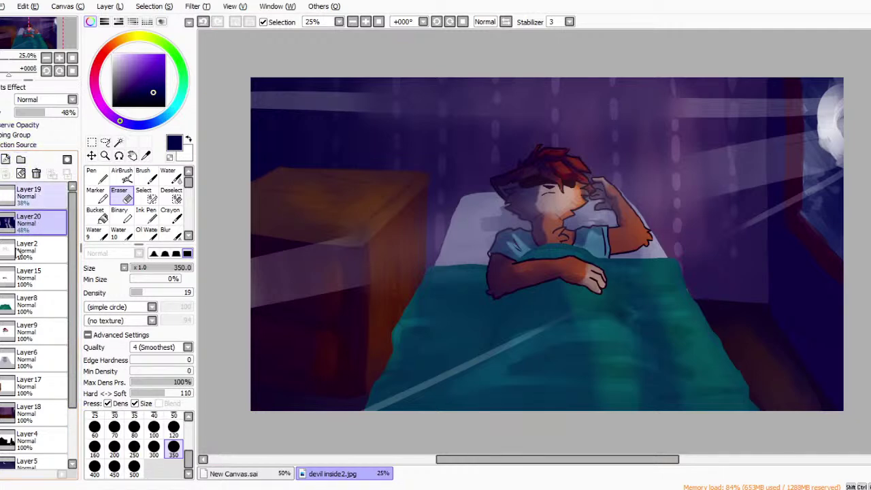
Delete Layer2, directly beneath the navy overlay.
{"action": "key", "text": "m"}
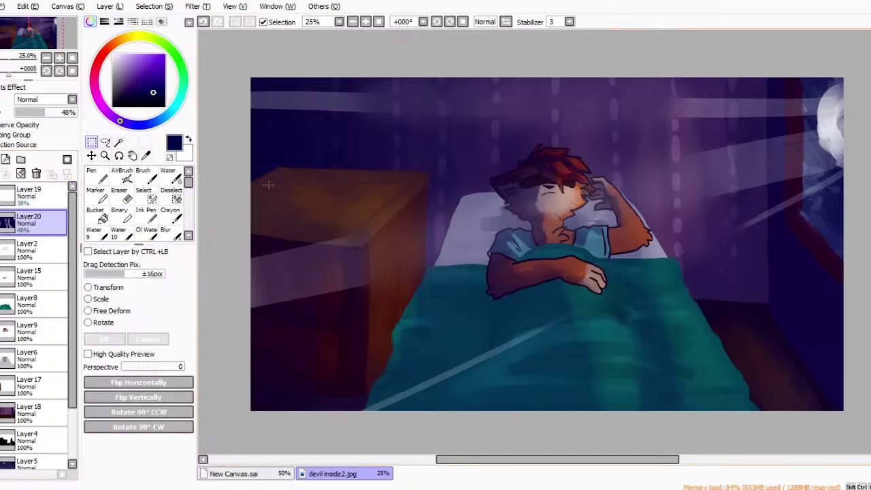
{"action": "mouse_move", "coordinate": [32, 279]}
{"action": "left_mouse_down"}
{"action": "mouse_move", "coordinate": [26, 312]}
{"action": "mouse_move", "coordinate": [31, 291]}
{"action": "left_mouse_up"}
{"action": "left_click", "coordinate": [23, 310]}
{"action": "left_click", "coordinate": [23, 293]}
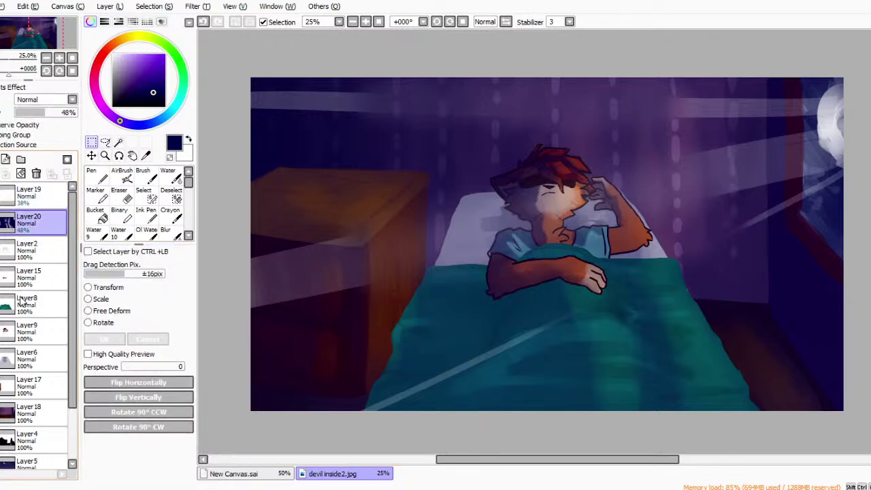
{"action": "left_click", "coordinate": [30, 250]}
{"action": "left_click", "coordinate": [37, 174]}
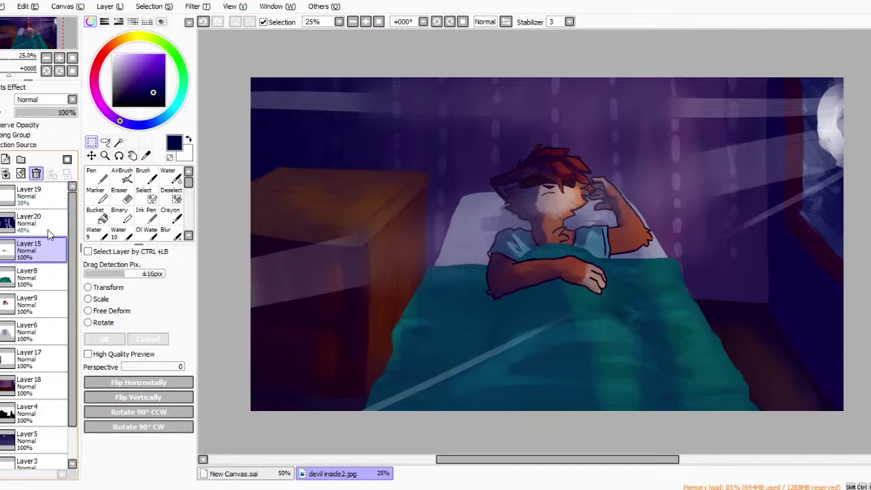
Merge the navy overlay with the line art, blanket, character, bed and nightstand layers below it, down through Layer17.
{"action": "left_click", "coordinate": [15, 229]}
{"action": "left_click", "coordinate": [6, 174]}
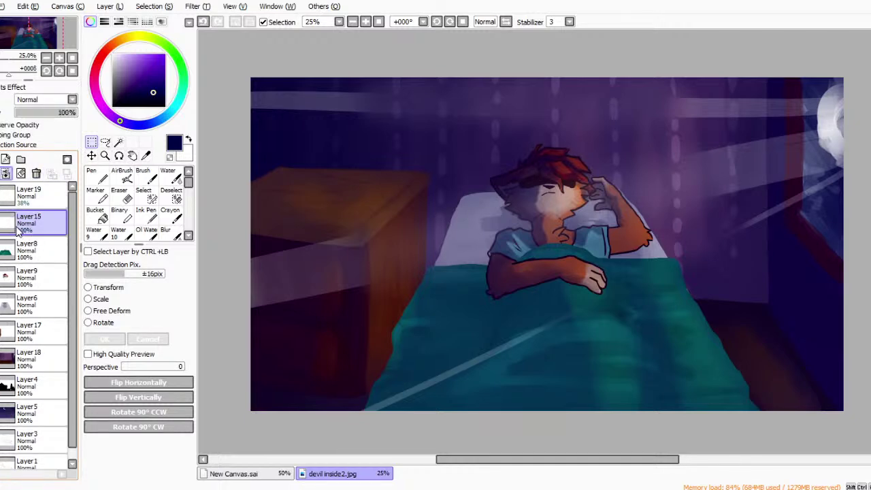
{"action": "key", "text": "ctrl+e"}
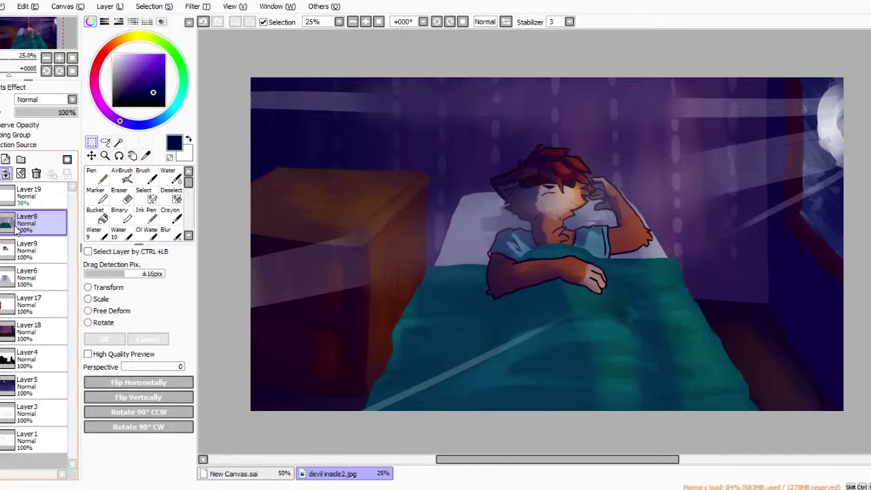
{"action": "key", "text": "ctrl+e"}
{"action": "key", "text": "ctrl+e"}
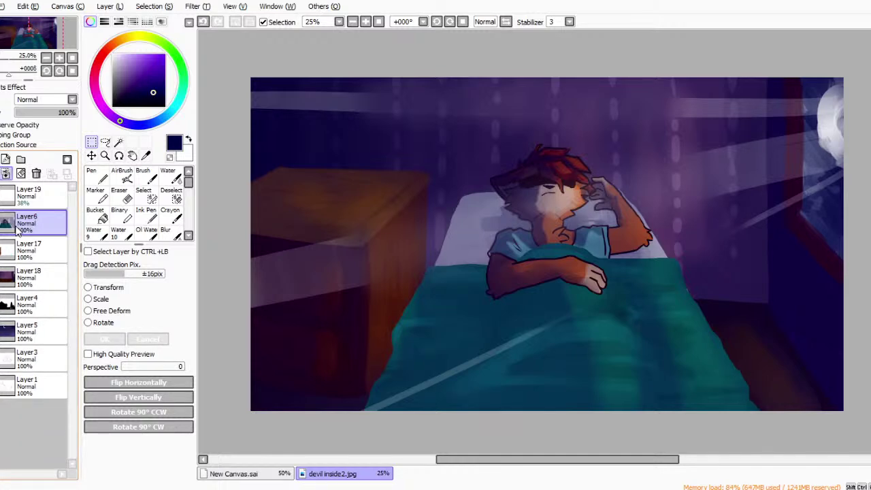
{"action": "key", "text": "ctrl+e"}
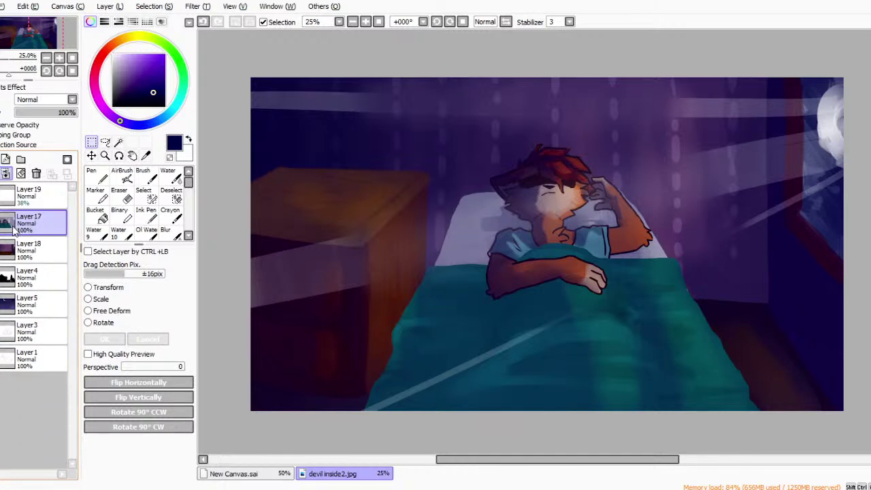
Merge the light beams layer, Layer19, down into Layer17.
{"action": "left_click", "coordinate": [12, 200], "text": "ctrl"}
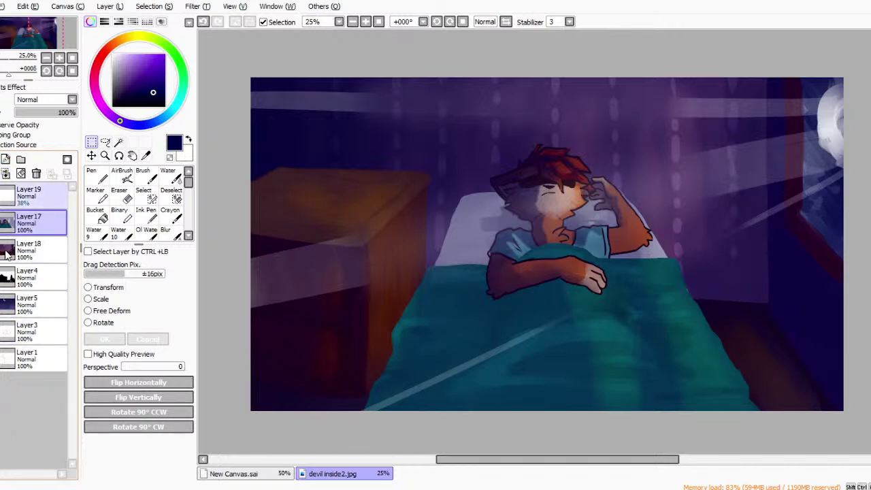
{"action": "left_click", "coordinate": [8, 196]}
{"action": "left_click", "coordinate": [5, 174]}
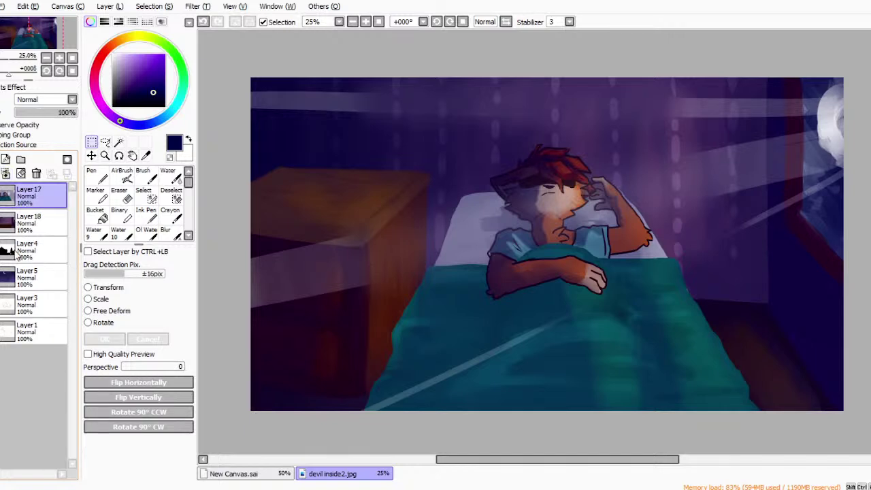
Hide the painted bedroom layers and show the rough character sketch on Layer3.
{"action": "left_click", "coordinate": [0, 196]}
{"action": "left_click", "coordinate": [0, 223]}
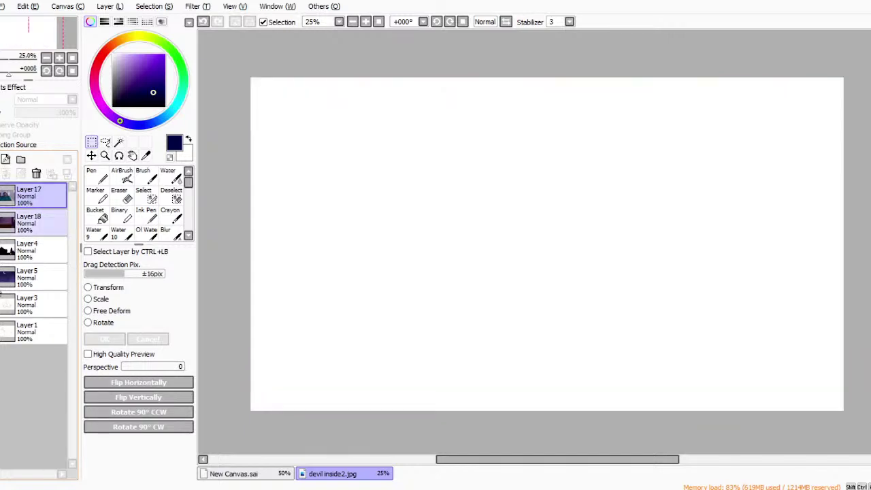
{"action": "left_click", "coordinate": [0, 305]}
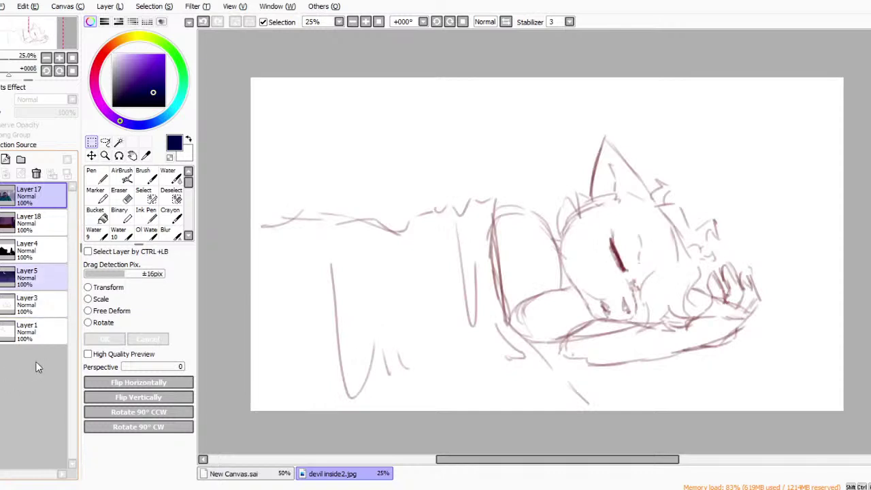
Move the Layer3 sketch to the top of the layer stack and set its opacity to 57%.
{"action": "key", "text": "ctrl+space"}
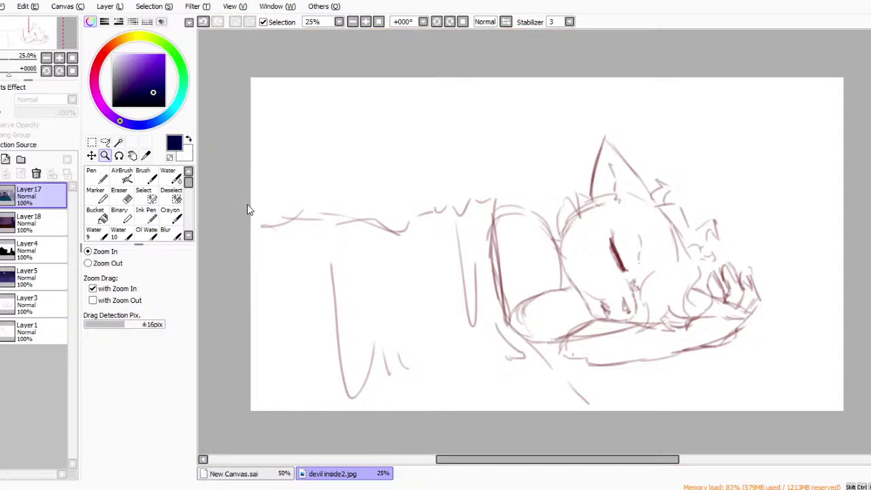
{"action": "left_click", "coordinate": [814, 279]}
{"action": "left_click", "coordinate": [817, 280]}
{"action": "left_click", "coordinate": [817, 280]}
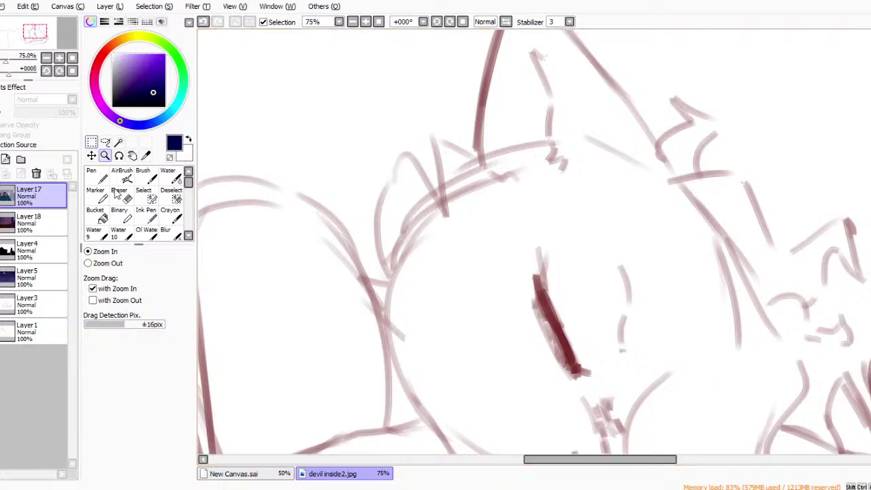
{"action": "left_click_drag", "start_coordinate": [37, 304], "coordinate": [31, 186]}
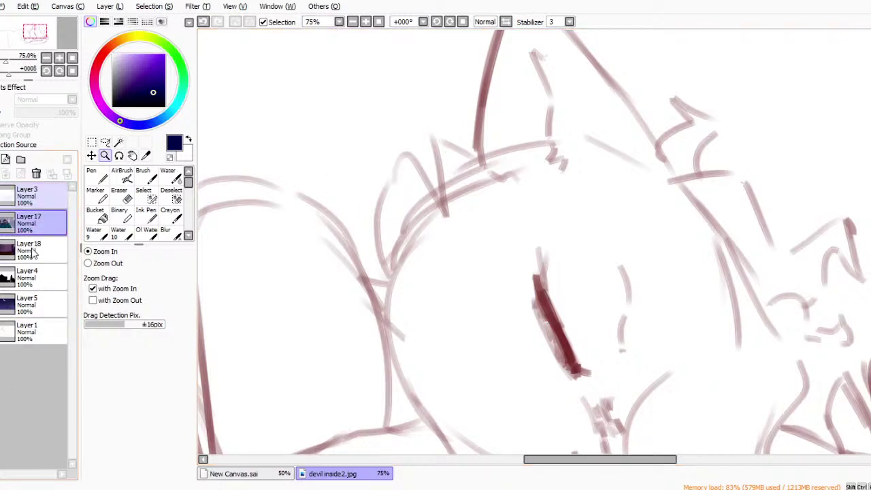
{"action": "left_click", "coordinate": [27, 195]}
{"action": "left_click_drag", "start_coordinate": [70, 113], "coordinate": [50, 113]}
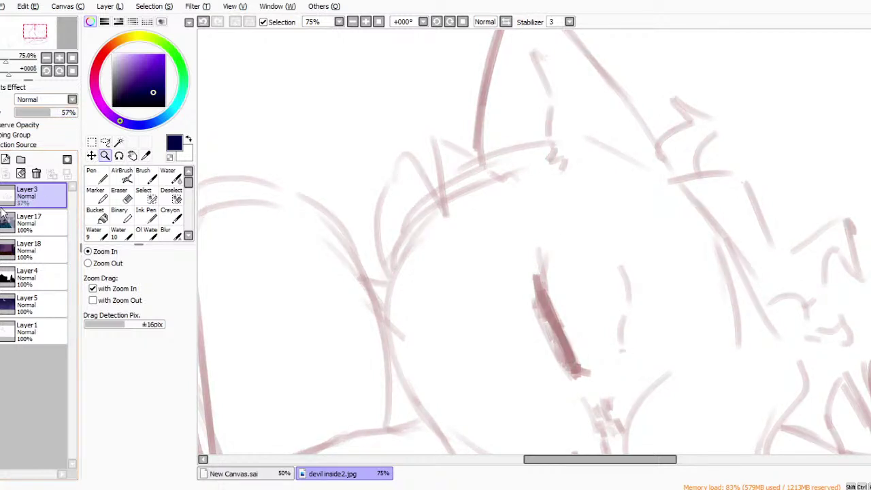
Create a new layer above the sketch and paste the copied image into the canvas.
{"action": "left_click", "coordinate": [6, 159]}
{"action": "scroll", "coordinate": [452, 49], "scroll_direction": "down", "scroll_amount": 2}
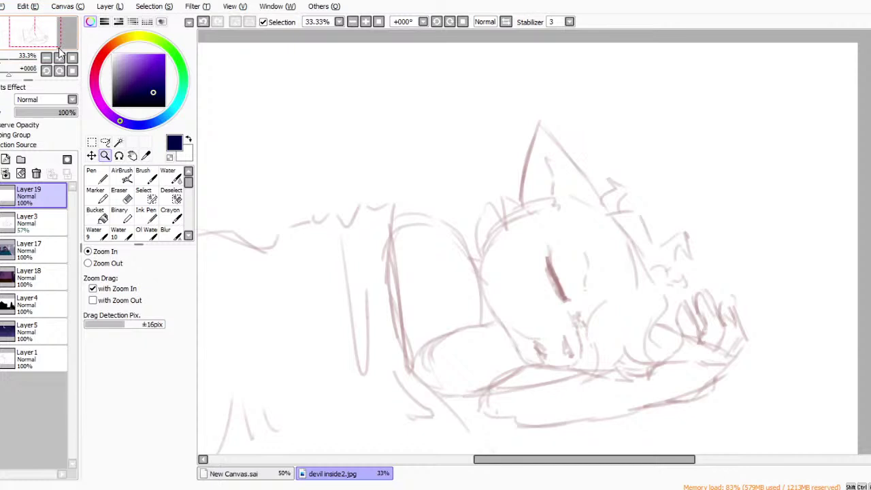
{"action": "key", "text": "ctrl+v"}
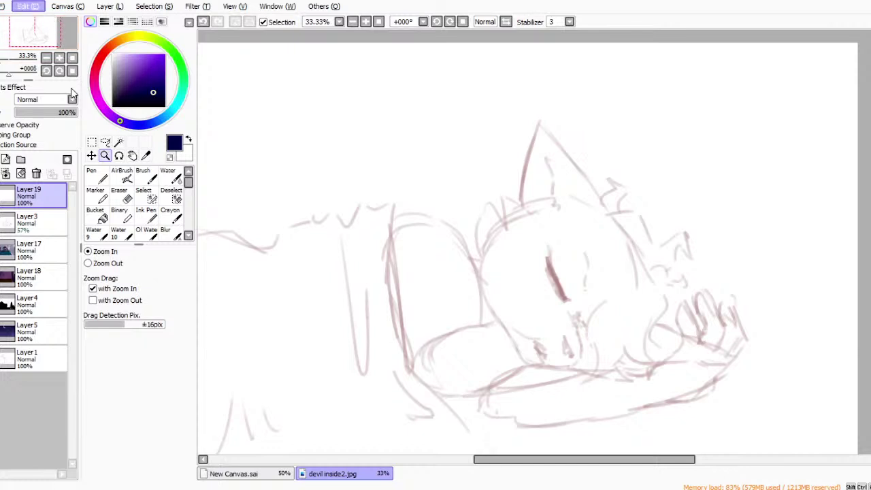
Ink the spiky fur along the far side and top of the head using the Pen at size 20 in very dark reddish brown.
{"action": "left_click", "coordinate": [95, 175]}
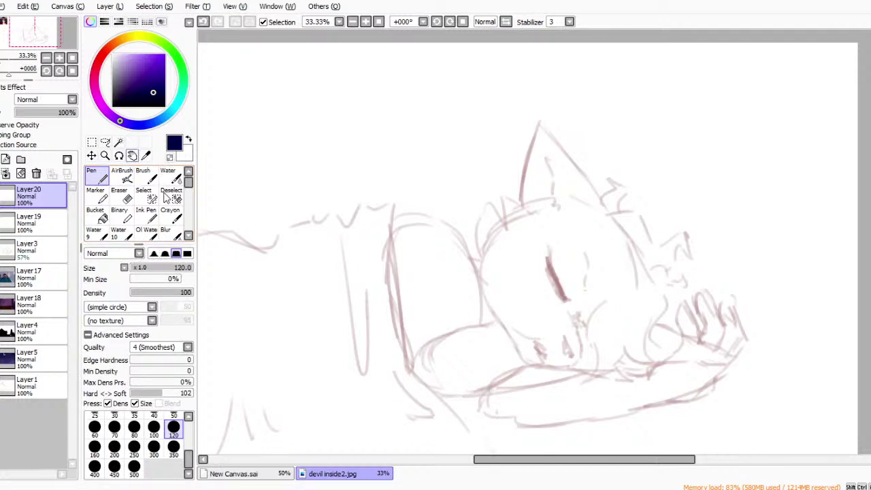
{"action": "left_click", "coordinate": [106, 50]}
{"action": "left_click_drag", "start_coordinate": [150, 93], "coordinate": [164, 97]}
{"action": "left_click", "coordinate": [114, 43]}
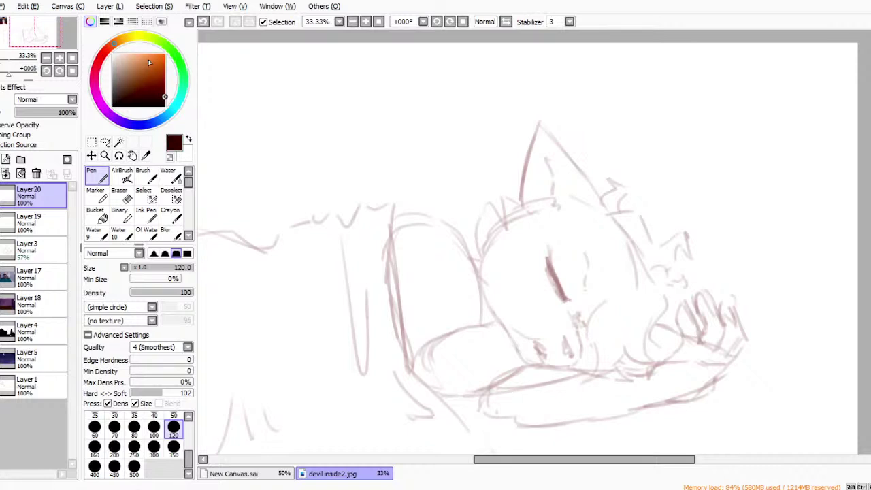
{"action": "scroll", "coordinate": [173, 442], "scroll_direction": "up", "scroll_amount": 5}
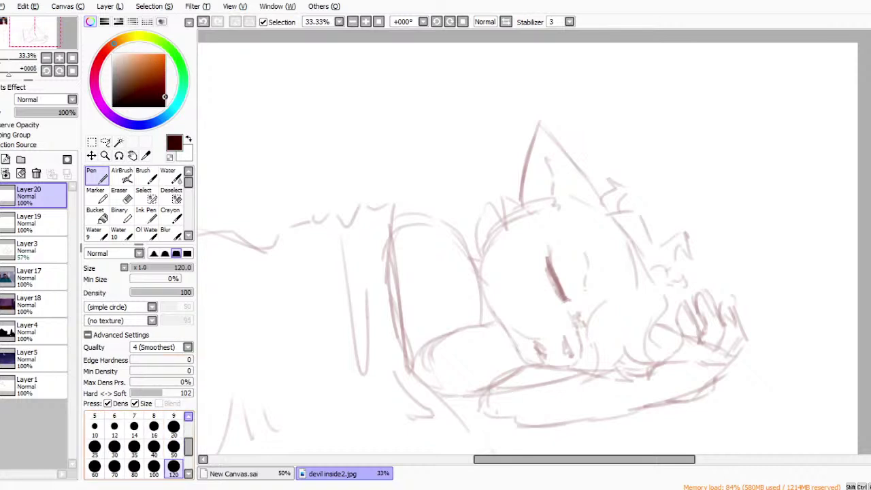
{"action": "left_click", "coordinate": [173, 425]}
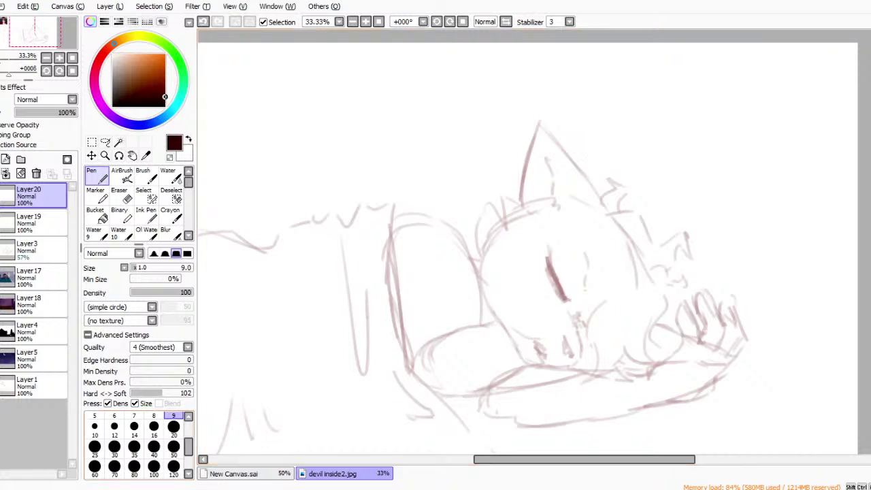
{"action": "left_click", "coordinate": [173, 426]}
{"action": "mouse_move", "coordinate": [478, 276]}
{"action": "left_mouse_down"}
{"action": "mouse_move", "coordinate": [477, 221]}
{"action": "mouse_move", "coordinate": [486, 228]}
{"action": "mouse_move", "coordinate": [523, 201]}
{"action": "mouse_move", "coordinate": [544, 225]}
{"action": "mouse_move", "coordinate": [543, 236]}
{"action": "left_mouse_up"}
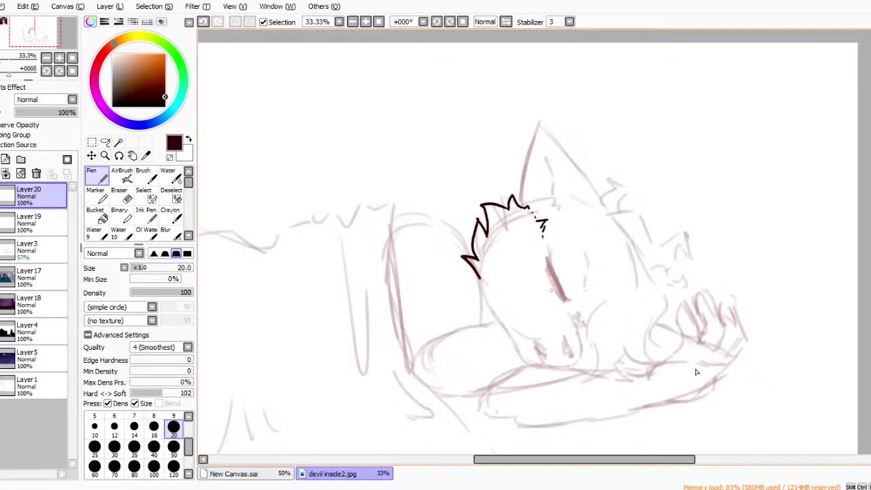
Ink another cheek fur tuft, the muzzle's sloping outline and the nose over the sketch.
{"action": "left_click_drag", "start_coordinate": [479, 279], "coordinate": [511, 359]}
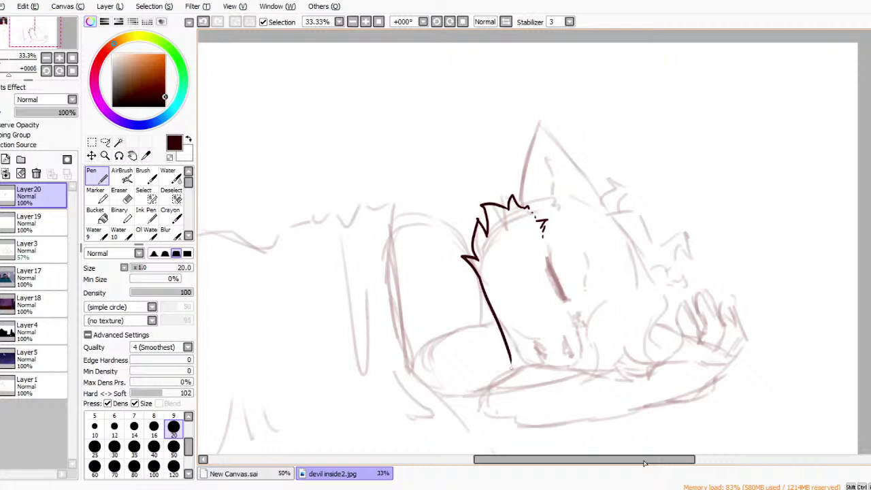
{"action": "key", "text": "ctrl+z"}
{"action": "left_click_drag", "start_coordinate": [480, 276], "coordinate": [527, 370]}
{"action": "key", "text": "ctrl+z"}
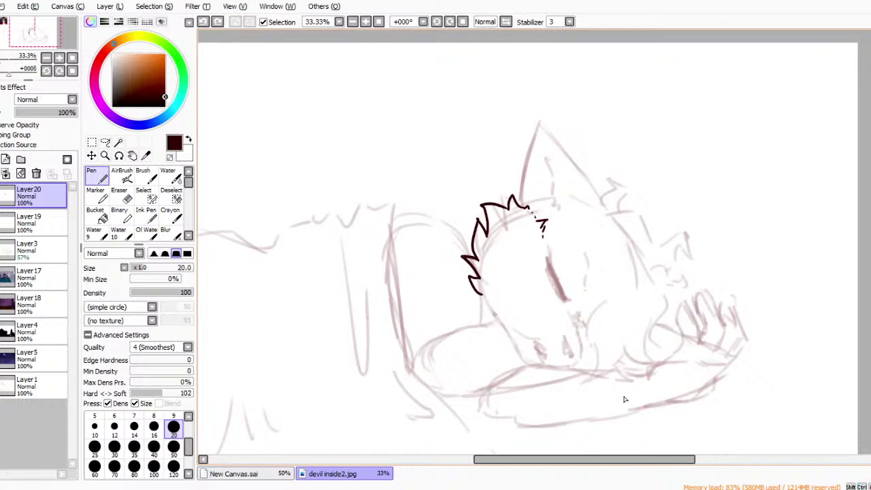
{"action": "mouse_move", "coordinate": [481, 293]}
{"action": "left_mouse_down"}
{"action": "mouse_move", "coordinate": [518, 355]}
{"action": "mouse_move", "coordinate": [564, 369]}
{"action": "mouse_move", "coordinate": [575, 366]}
{"action": "mouse_move", "coordinate": [572, 314]}
{"action": "mouse_move", "coordinate": [568, 359]}
{"action": "mouse_move", "coordinate": [578, 361]}
{"action": "left_mouse_up"}
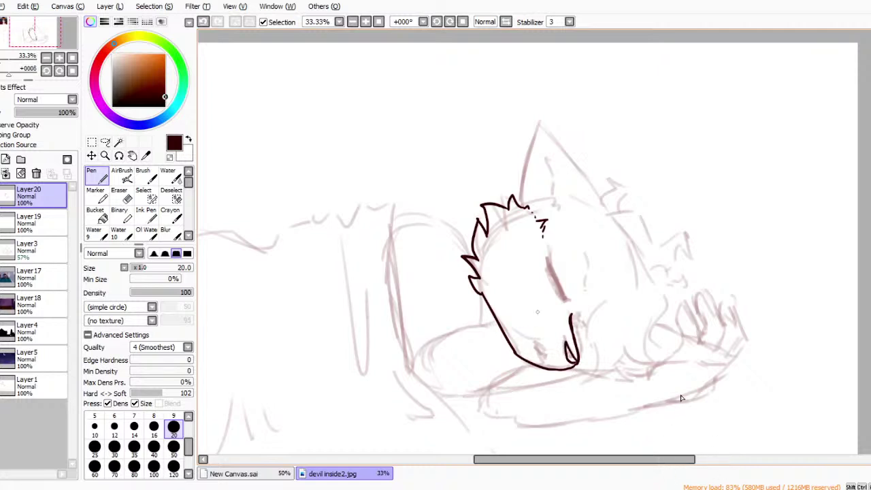
Ink the eye as a thick dark slit, with short crease marks beside it and a nostril line on the muzzle.
{"action": "mouse_move", "coordinate": [545, 257]}
{"action": "left_mouse_down"}
{"action": "mouse_move", "coordinate": [566, 305]}
{"action": "mouse_move", "coordinate": [547, 256]}
{"action": "left_mouse_up"}
{"action": "left_click_drag", "start_coordinate": [690, 328], "coordinate": [710, 385]}
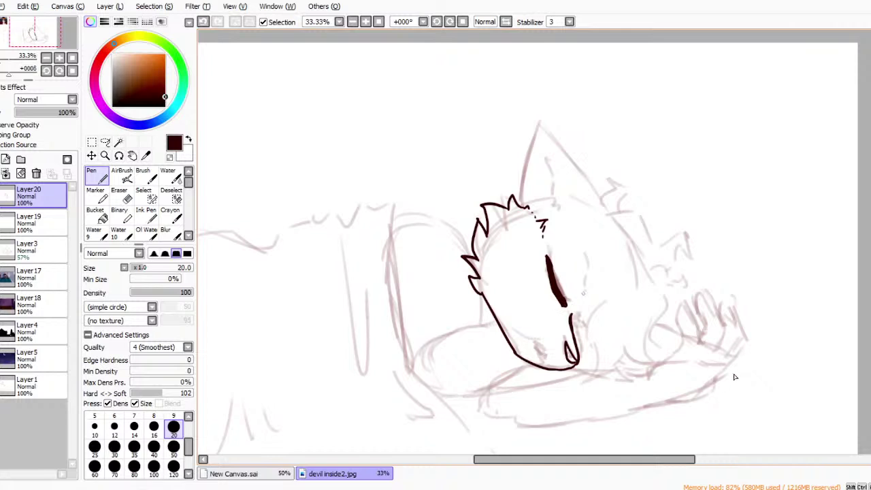
{"action": "left_click_drag", "start_coordinate": [722, 324], "coordinate": [741, 375]}
{"action": "key", "text": "ctrl+z"}
{"action": "key", "text": "ctrl+z"}
{"action": "mouse_move", "coordinate": [728, 349]}
{"action": "left_mouse_down"}
{"action": "mouse_move", "coordinate": [748, 378]}
{"action": "mouse_move", "coordinate": [736, 377]}
{"action": "left_mouse_up"}
{"action": "mouse_move", "coordinate": [685, 452]}
{"action": "left_mouse_down"}
{"action": "mouse_move", "coordinate": [656, 426]}
{"action": "mouse_move", "coordinate": [687, 457]}
{"action": "left_mouse_up"}
{"action": "key", "text": "ctrl+z"}
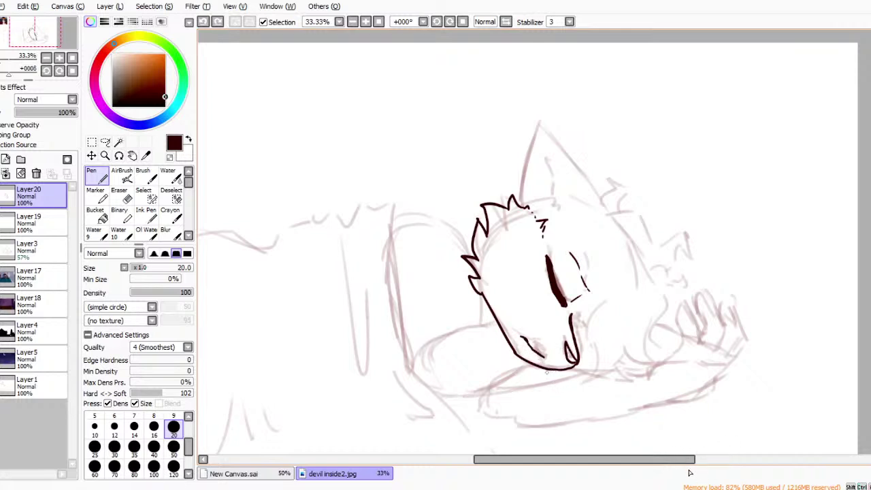
Ink the mouth line running back from the nose, the lower jaw and small fur marks behind it.
{"action": "left_click_drag", "start_coordinate": [688, 460], "coordinate": [689, 464]}
{"action": "left_click_drag", "start_coordinate": [758, 369], "coordinate": [741, 449]}
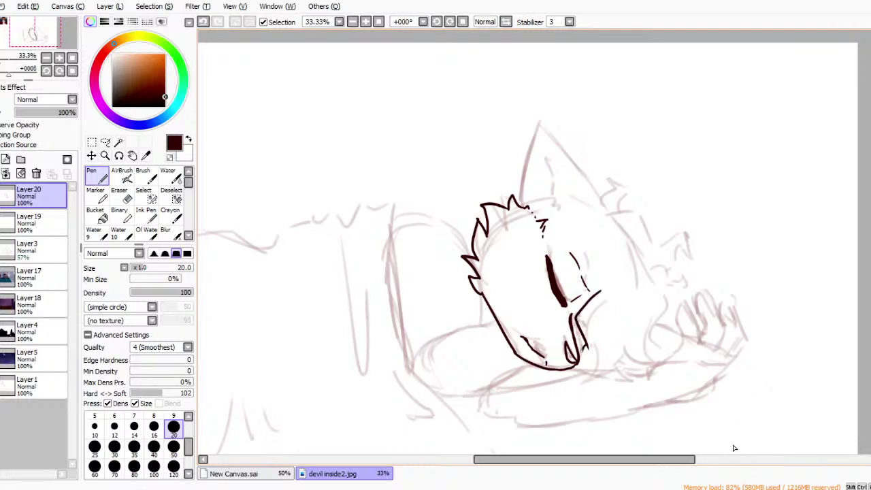
{"action": "key", "text": "ctrl+z"}
{"action": "mouse_move", "coordinate": [733, 447]}
{"action": "left_mouse_down"}
{"action": "mouse_move", "coordinate": [756, 442]}
{"action": "mouse_move", "coordinate": [771, 456]}
{"action": "mouse_move", "coordinate": [761, 437]}
{"action": "mouse_move", "coordinate": [785, 404]}
{"action": "mouse_move", "coordinate": [788, 382]}
{"action": "left_mouse_up"}
{"action": "left_click_drag", "start_coordinate": [749, 356], "coordinate": [745, 377]}
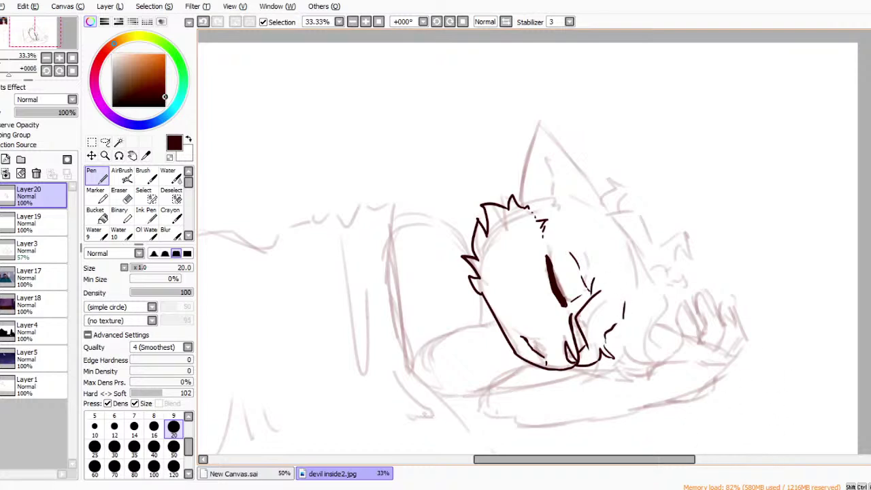
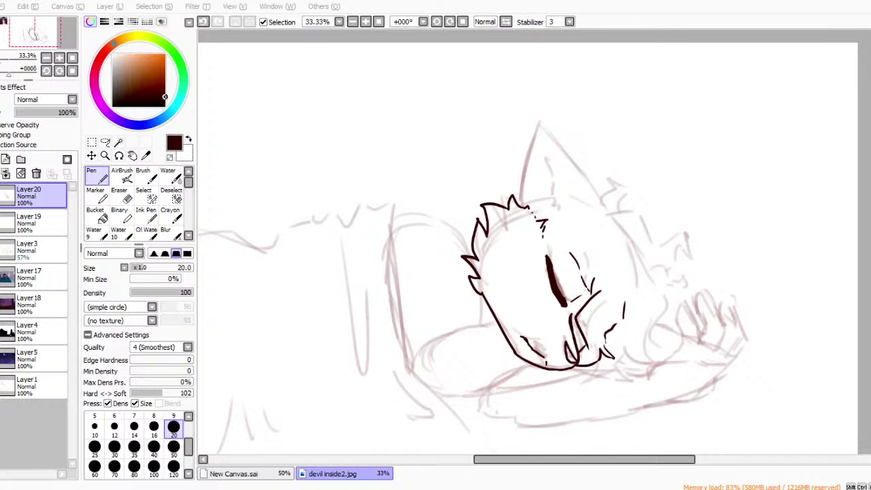
Ink the tall pointed ear with its inner contour and the fur at its base.
{"action": "key", "text": "alt+Tab"}
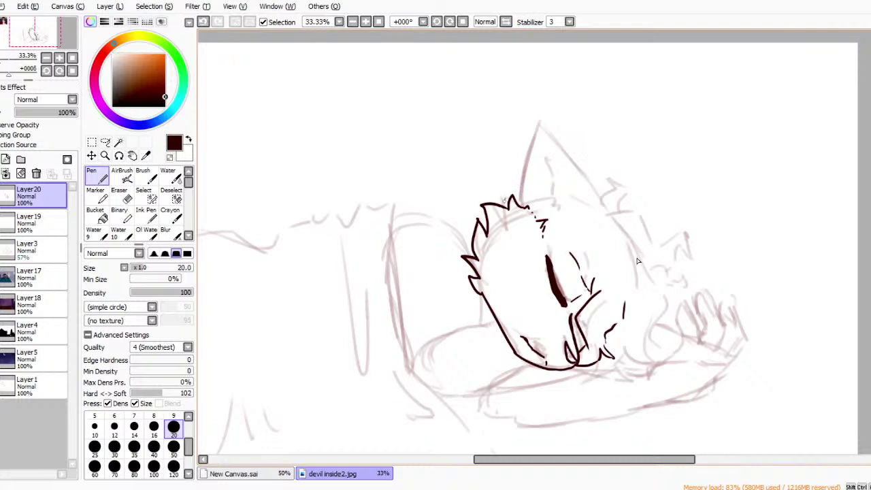
{"action": "key", "text": "ctrl+z"}
{"action": "mouse_move", "coordinate": [505, 203]}
{"action": "left_mouse_down"}
{"action": "mouse_move", "coordinate": [576, 193]}
{"action": "mouse_move", "coordinate": [599, 216]}
{"action": "mouse_move", "coordinate": [530, 177]}
{"action": "mouse_move", "coordinate": [532, 140]}
{"action": "left_mouse_up"}
{"action": "left_click_drag", "start_coordinate": [507, 196], "coordinate": [534, 130]}
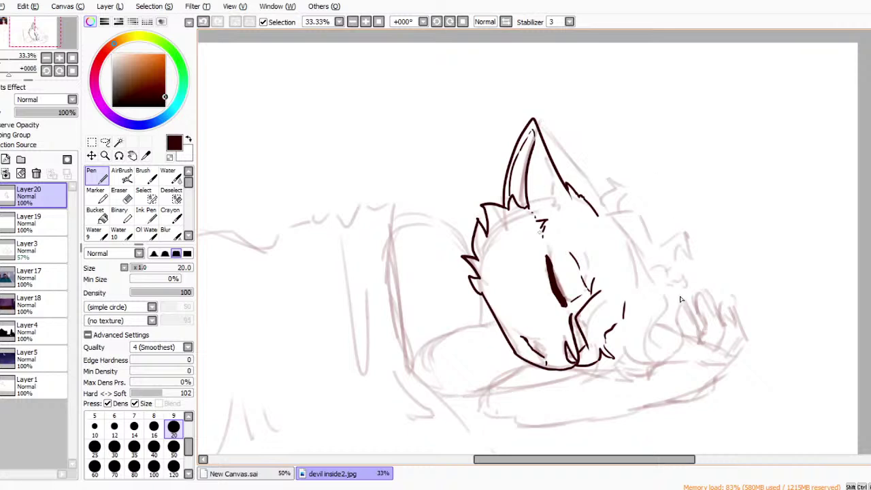
Ink the back of the head from the ear down to the pointed fur tufts along the jaw and neck.
{"action": "mouse_move", "coordinate": [594, 212]}
{"action": "left_mouse_down"}
{"action": "mouse_move", "coordinate": [631, 194]}
{"action": "mouse_move", "coordinate": [620, 214]}
{"action": "mouse_move", "coordinate": [664, 275]}
{"action": "left_mouse_up"}
{"action": "mouse_move", "coordinate": [597, 356]}
{"action": "left_mouse_down"}
{"action": "mouse_move", "coordinate": [616, 388]}
{"action": "mouse_move", "coordinate": [631, 363]}
{"action": "mouse_move", "coordinate": [637, 307]}
{"action": "left_mouse_up"}
{"action": "mouse_move", "coordinate": [632, 350]}
{"action": "left_mouse_down"}
{"action": "mouse_move", "coordinate": [672, 371]}
{"action": "mouse_move", "coordinate": [676, 338]}
{"action": "left_mouse_up"}
{"action": "left_click_drag", "start_coordinate": [654, 293], "coordinate": [683, 332]}
{"action": "mouse_move", "coordinate": [656, 295]}
{"action": "left_mouse_down"}
{"action": "mouse_move", "coordinate": [647, 262]}
{"action": "mouse_move", "coordinate": [663, 275]}
{"action": "left_mouse_up"}
{"action": "key", "text": "ctrl+z"}
{"action": "key", "text": "ctrl+y"}
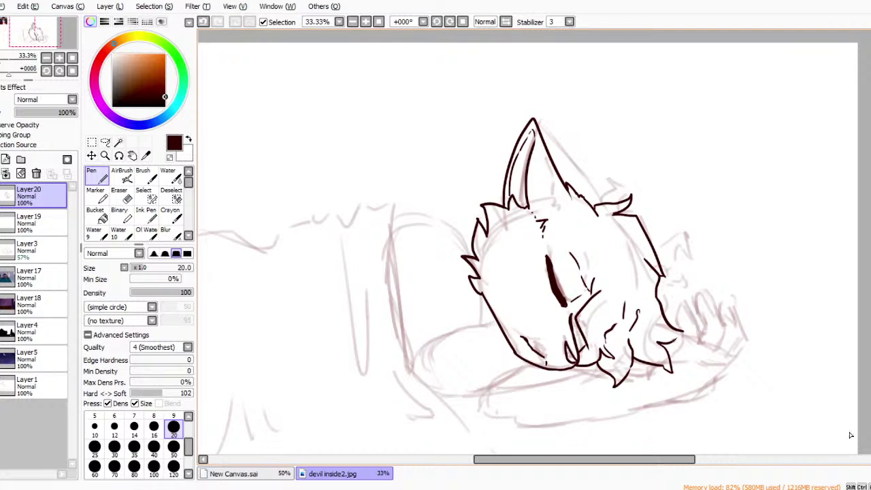
Add small fur marks behind the eye and at the neck tuft, and shade along the mouth line with hatching.
{"action": "mouse_move", "coordinate": [676, 339]}
{"action": "left_mouse_down"}
{"action": "mouse_move", "coordinate": [683, 330]}
{"action": "mouse_move", "coordinate": [668, 333]}
{"action": "left_mouse_up"}
{"action": "mouse_move", "coordinate": [594, 239]}
{"action": "left_mouse_down"}
{"action": "mouse_move", "coordinate": [630, 268]}
{"action": "mouse_move", "coordinate": [623, 266]}
{"action": "mouse_move", "coordinate": [624, 280]}
{"action": "left_mouse_up"}
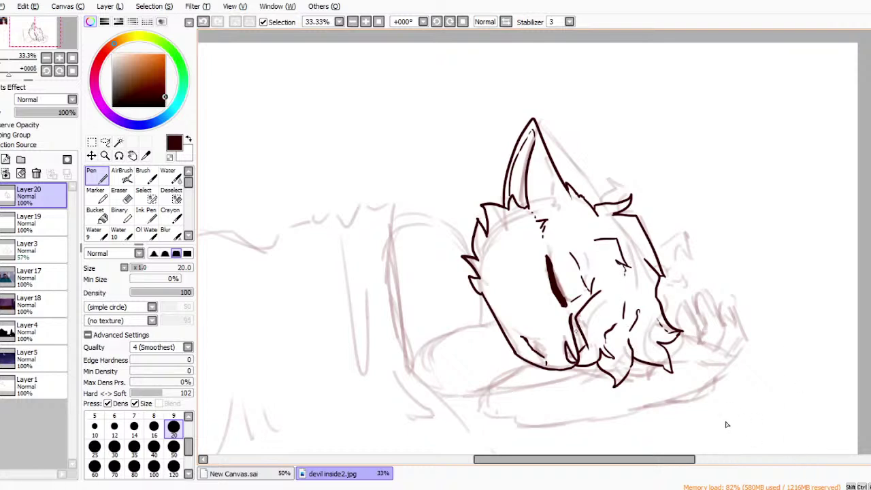
{"action": "mouse_move", "coordinate": [575, 347]}
{"action": "left_mouse_down"}
{"action": "mouse_move", "coordinate": [586, 328]}
{"action": "mouse_move", "coordinate": [575, 308]}
{"action": "mouse_move", "coordinate": [592, 291]}
{"action": "left_mouse_up"}
Ink the curved shoulder line running into the fur at the far side of the head.
{"action": "mouse_move", "coordinate": [391, 240]}
{"action": "left_mouse_down"}
{"action": "mouse_move", "coordinate": [439, 206]}
{"action": "mouse_move", "coordinate": [453, 230]}
{"action": "left_mouse_up"}
{"action": "key", "text": "ctrl+z"}
{"action": "mouse_move", "coordinate": [389, 221]}
{"action": "left_mouse_down"}
{"action": "mouse_move", "coordinate": [409, 213]}
{"action": "mouse_move", "coordinate": [456, 220]}
{"action": "mouse_move", "coordinate": [468, 255]}
{"action": "left_mouse_up"}
{"action": "key", "text": "ctrl+z"}
{"action": "key", "text": "ctrl+z"}
{"action": "mouse_move", "coordinate": [392, 228]}
{"action": "left_mouse_down"}
{"action": "mouse_move", "coordinate": [434, 215]}
{"action": "mouse_move", "coordinate": [467, 245]}
{"action": "mouse_move", "coordinate": [468, 278]}
{"action": "left_mouse_up"}
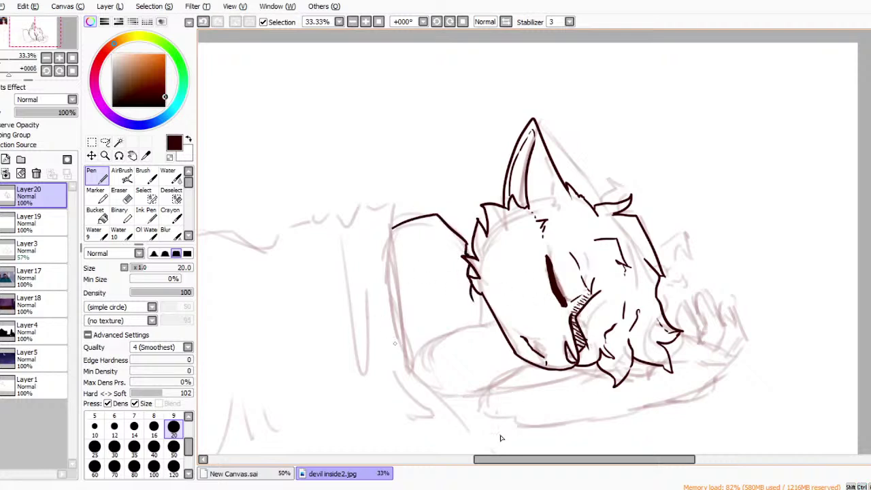
Ink the sleeve's outline, hem and fabric folds, and the outer edge of the arm down to the furry elbow.
{"action": "left_click_drag", "start_coordinate": [394, 343], "coordinate": [473, 308]}
{"action": "mouse_move", "coordinate": [408, 305]}
{"action": "left_mouse_down"}
{"action": "mouse_move", "coordinate": [458, 293]}
{"action": "mouse_move", "coordinate": [472, 308]}
{"action": "left_mouse_up"}
{"action": "mouse_move", "coordinate": [390, 338]}
{"action": "left_mouse_down"}
{"action": "mouse_move", "coordinate": [396, 345]}
{"action": "mouse_move", "coordinate": [385, 259]}
{"action": "mouse_move", "coordinate": [395, 227]}
{"action": "mouse_move", "coordinate": [384, 268]}
{"action": "mouse_move", "coordinate": [449, 248]}
{"action": "left_mouse_up"}
{"action": "mouse_move", "coordinate": [445, 252]}
{"action": "left_mouse_down"}
{"action": "mouse_move", "coordinate": [413, 268]}
{"action": "mouse_move", "coordinate": [444, 265]}
{"action": "left_mouse_up"}
{"action": "left_click_drag", "start_coordinate": [442, 271], "coordinate": [443, 275]}
{"action": "left_click_drag", "start_coordinate": [400, 341], "coordinate": [406, 400]}
Ink the lower forearm's upper and lower edges from the elbow to the wrist, following the sketch beneath the head.
{"action": "mouse_move", "coordinate": [472, 307]}
{"action": "left_mouse_down"}
{"action": "mouse_move", "coordinate": [474, 360]}
{"action": "mouse_move", "coordinate": [538, 373]}
{"action": "left_mouse_up"}
{"action": "mouse_move", "coordinate": [407, 402]}
{"action": "left_mouse_down"}
{"action": "mouse_move", "coordinate": [392, 402]}
{"action": "mouse_move", "coordinate": [415, 427]}
{"action": "mouse_move", "coordinate": [474, 442]}
{"action": "mouse_move", "coordinate": [546, 444]}
{"action": "left_mouse_up"}
{"action": "key", "text": "ctrl+z"}
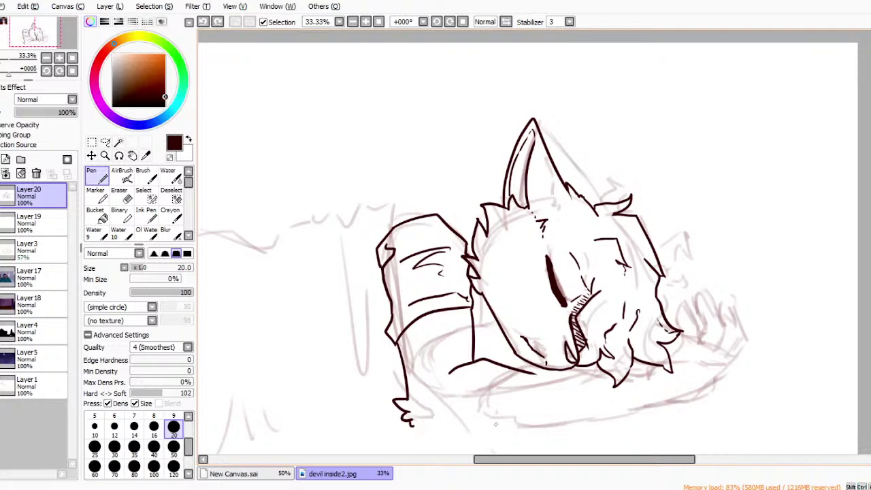
{"action": "mouse_move", "coordinate": [413, 426]}
{"action": "left_mouse_down"}
{"action": "mouse_move", "coordinate": [461, 430]}
{"action": "mouse_move", "coordinate": [580, 413]}
{"action": "left_mouse_up"}
{"action": "key", "text": "ctrl+z"}
{"action": "left_click_drag", "start_coordinate": [438, 429], "coordinate": [603, 425]}
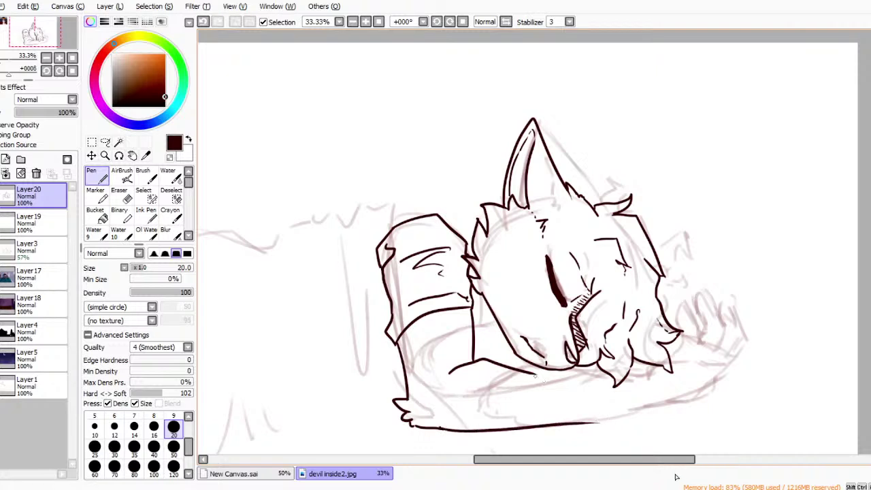
{"action": "left_click_drag", "start_coordinate": [529, 371], "coordinate": [618, 385]}
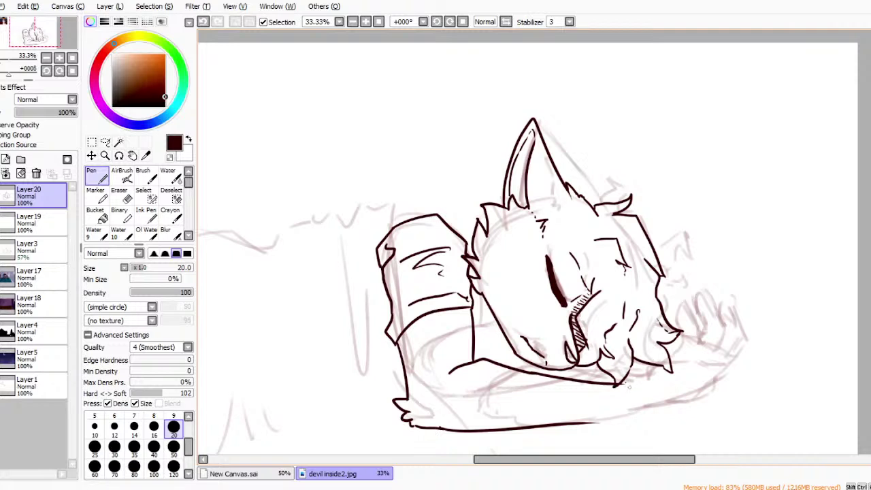
{"action": "left_click_drag", "start_coordinate": [618, 385], "coordinate": [671, 396]}
{"action": "left_click_drag", "start_coordinate": [593, 422], "coordinate": [635, 441]}
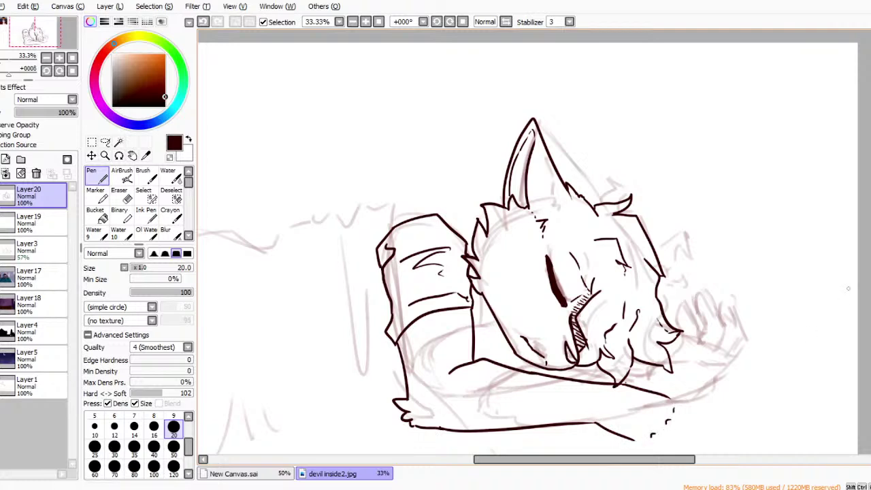
Ink the front paw's curled fingers, the fabric creases beside it, and small fur marks at the wrist and neck.
{"action": "scroll", "coordinate": [868, 447], "scroll_direction": "down", "scroll_amount": 3}
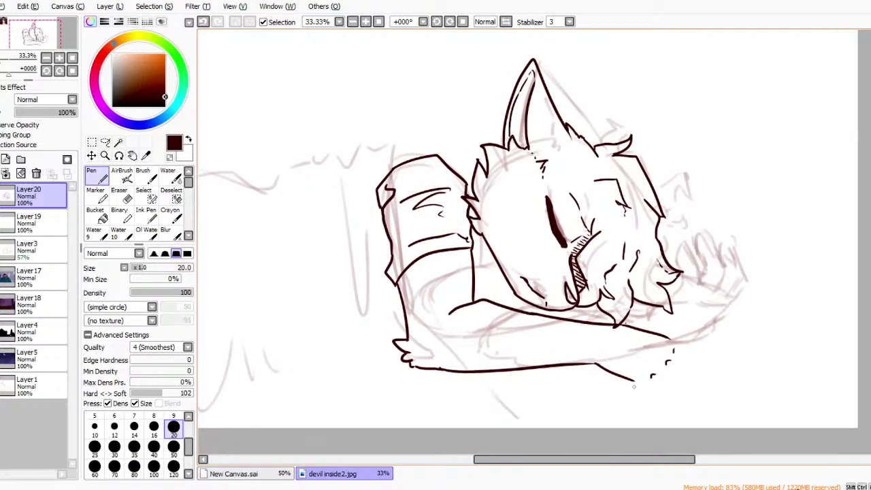
{"action": "mouse_move", "coordinate": [636, 391]}
{"action": "left_mouse_down"}
{"action": "mouse_move", "coordinate": [656, 374]}
{"action": "mouse_move", "coordinate": [670, 381]}
{"action": "mouse_move", "coordinate": [677, 360]}
{"action": "left_mouse_up"}
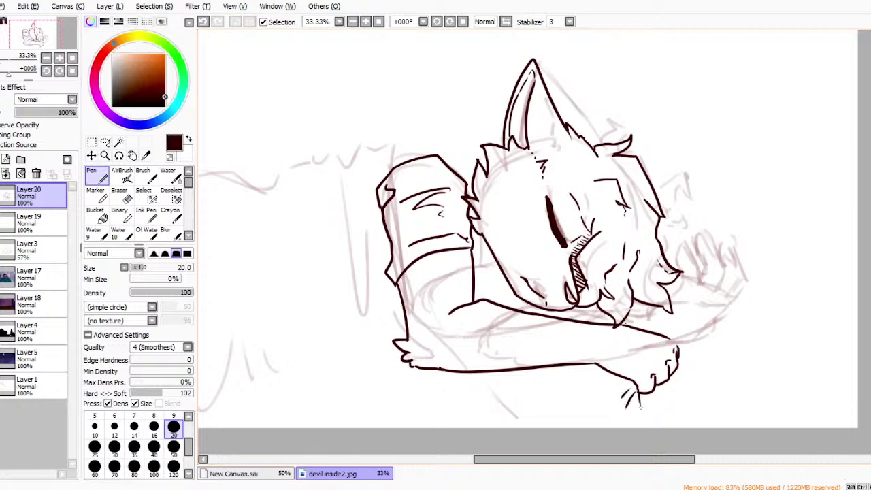
{"action": "left_click_drag", "start_coordinate": [586, 395], "coordinate": [620, 379]}
{"action": "mouse_move", "coordinate": [627, 325]}
{"action": "left_mouse_down"}
{"action": "mouse_move", "coordinate": [664, 333]}
{"action": "mouse_move", "coordinate": [679, 352]}
{"action": "left_mouse_up"}
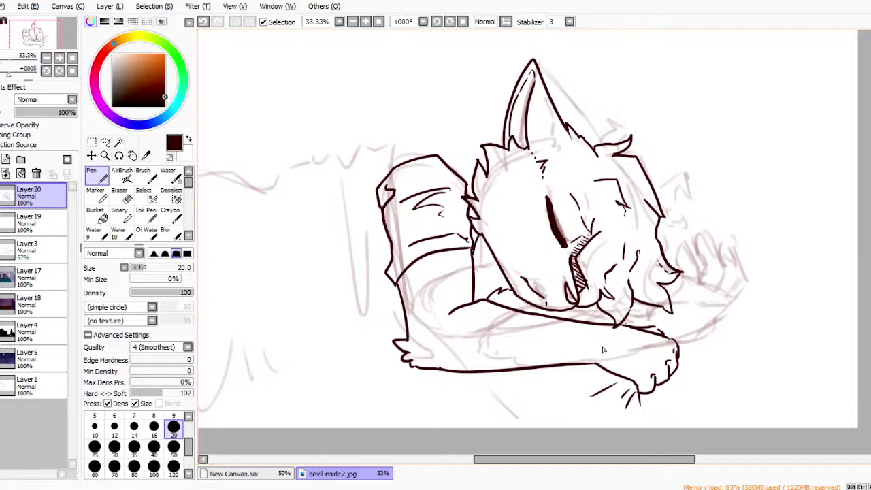
{"action": "left_click_drag", "start_coordinate": [478, 285], "coordinate": [497, 280]}
Ink the thumb and first finger of the far hand beside the cheek, redrawing the strokes that miss the sketch.
{"action": "left_click_drag", "start_coordinate": [661, 332], "coordinate": [701, 306]}
{"action": "mouse_move", "coordinate": [664, 247]}
{"action": "left_mouse_down"}
{"action": "mouse_move", "coordinate": [683, 266]}
{"action": "mouse_move", "coordinate": [679, 281]}
{"action": "mouse_move", "coordinate": [692, 231]}
{"action": "mouse_move", "coordinate": [700, 257]}
{"action": "left_mouse_up"}
{"action": "key", "text": "ctrl+z"}
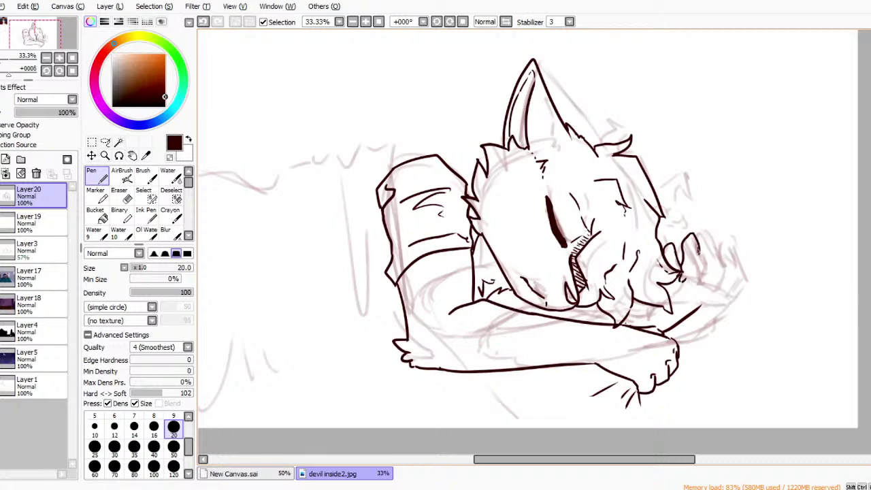
{"action": "key", "text": "ctrl+z"}
{"action": "key", "text": "ctrl+z"}
{"action": "mouse_move", "coordinate": [683, 252]}
{"action": "left_mouse_down"}
{"action": "mouse_move", "coordinate": [685, 234]}
{"action": "mouse_move", "coordinate": [700, 253]}
{"action": "left_mouse_up"}
{"action": "key", "text": "ctrl+z"}
{"action": "key", "text": "ctrl+y"}
Ink the far hand's remaining fingers and the edge running from its palm down to the front wrist.
{"action": "mouse_move", "coordinate": [700, 264]}
{"action": "left_mouse_down"}
{"action": "mouse_move", "coordinate": [715, 237]}
{"action": "mouse_move", "coordinate": [720, 268]}
{"action": "mouse_move", "coordinate": [707, 290]}
{"action": "mouse_move", "coordinate": [736, 253]}
{"action": "left_mouse_up"}
{"action": "left_click_drag", "start_coordinate": [736, 253], "coordinate": [726, 290]}
{"action": "key", "text": "ctrl+z"}
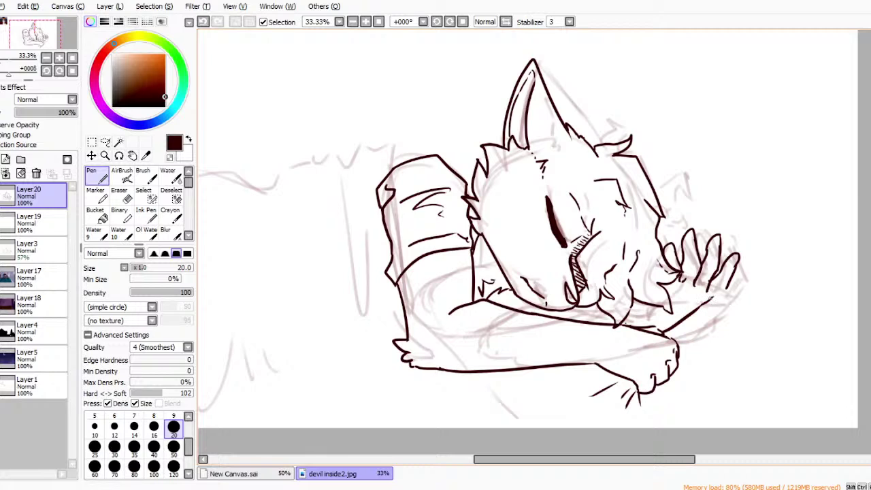
{"action": "mouse_move", "coordinate": [663, 333]}
{"action": "left_mouse_down"}
{"action": "mouse_move", "coordinate": [691, 324]}
{"action": "mouse_move", "coordinate": [710, 304]}
{"action": "left_mouse_up"}
Ink the blanket's wavy top edge and long hanging folds, and the diagonal mattress line below the elbow.
{"action": "left_click", "coordinate": [352, 22]}
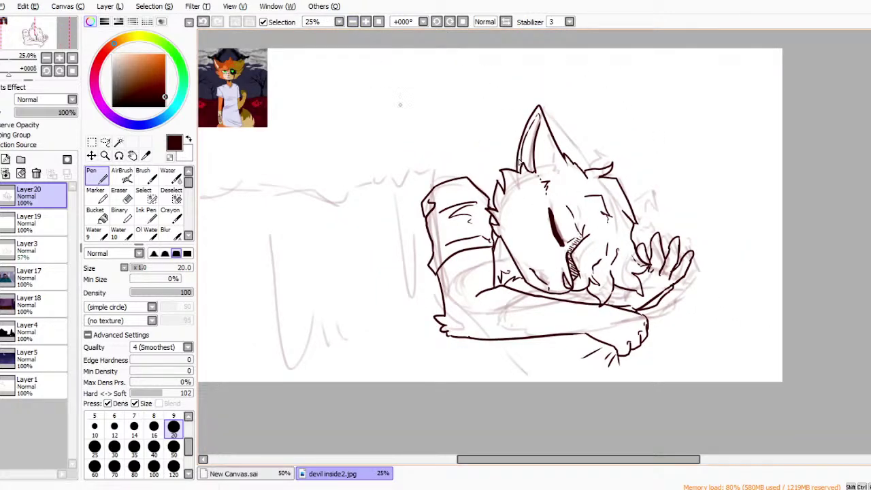
{"action": "mouse_move", "coordinate": [218, 193]}
{"action": "left_mouse_down"}
{"action": "mouse_move", "coordinate": [294, 185]}
{"action": "mouse_move", "coordinate": [340, 203]}
{"action": "mouse_move", "coordinate": [434, 174]}
{"action": "mouse_move", "coordinate": [438, 187]}
{"action": "mouse_move", "coordinate": [378, 287]}
{"action": "mouse_move", "coordinate": [372, 219]}
{"action": "mouse_move", "coordinate": [335, 234]}
{"action": "mouse_move", "coordinate": [326, 297]}
{"action": "mouse_move", "coordinate": [334, 286]}
{"action": "left_mouse_up"}
{"action": "left_click_drag", "start_coordinate": [487, 340], "coordinate": [547, 399]}
{"action": "left_click_drag", "start_coordinate": [558, 460], "coordinate": [497, 459]}
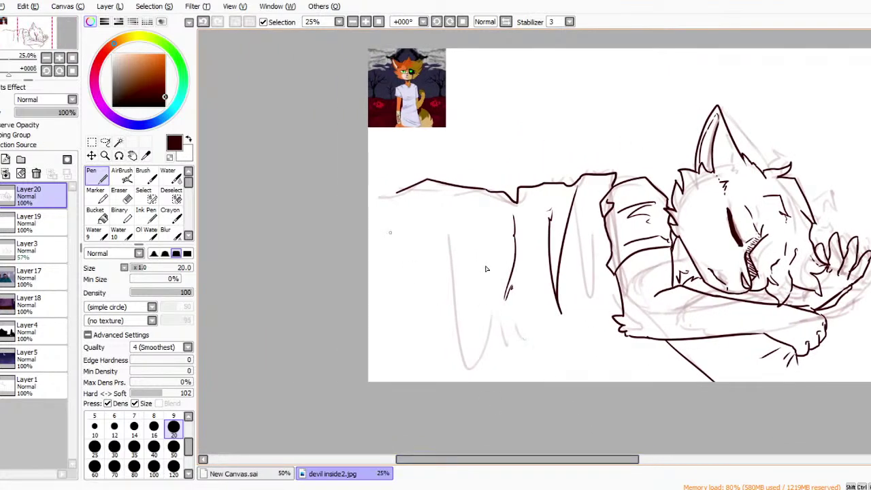
{"action": "mouse_move", "coordinate": [401, 193]}
{"action": "left_mouse_down"}
{"action": "mouse_move", "coordinate": [368, 191]}
{"action": "mouse_move", "coordinate": [374, 309]}
{"action": "mouse_move", "coordinate": [425, 240]}
{"action": "left_mouse_up"}
{"action": "mouse_move", "coordinate": [423, 252]}
{"action": "left_mouse_down"}
{"action": "mouse_move", "coordinate": [421, 286]}
{"action": "mouse_move", "coordinate": [447, 382]}
{"action": "left_mouse_up"}
{"action": "left_click_drag", "start_coordinate": [476, 315], "coordinate": [484, 382]}
{"action": "left_click_drag", "start_coordinate": [515, 358], "coordinate": [583, 345]}
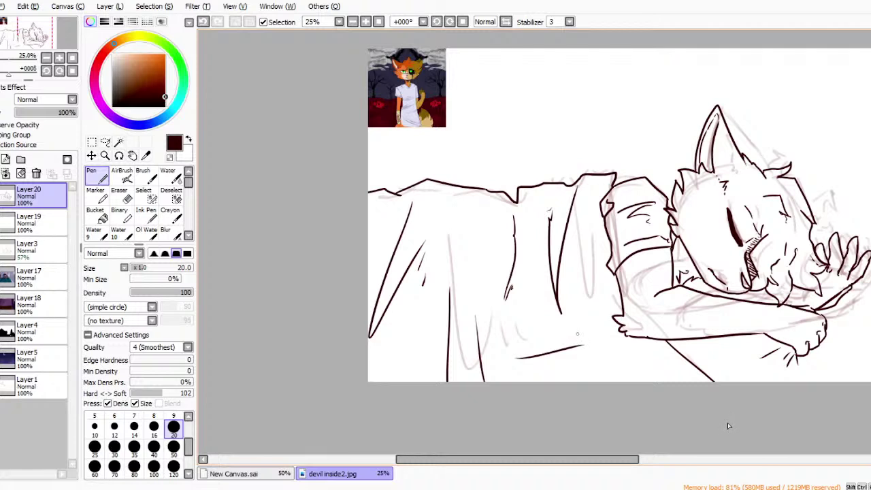
{"action": "key", "text": "ctrl+z"}
{"action": "key", "text": "ctrl+z"}
{"action": "key", "text": "ctrl+z"}
Ink the broken crease lines and small folds across the lower part of the blanket.
{"action": "mouse_move", "coordinate": [439, 324]}
{"action": "left_mouse_down"}
{"action": "mouse_move", "coordinate": [459, 346]}
{"action": "mouse_move", "coordinate": [431, 377]}
{"action": "mouse_move", "coordinate": [492, 347]}
{"action": "mouse_move", "coordinate": [540, 345]}
{"action": "mouse_move", "coordinate": [570, 382]}
{"action": "left_mouse_up"}
{"action": "left_click_drag", "start_coordinate": [563, 348], "coordinate": [575, 355]}
Ink the pillow's outline and pointed corner behind the head and hand, plus the bed's edge running to the canvas border.
{"action": "left_click_drag", "start_coordinate": [629, 459], "coordinate": [683, 459]}
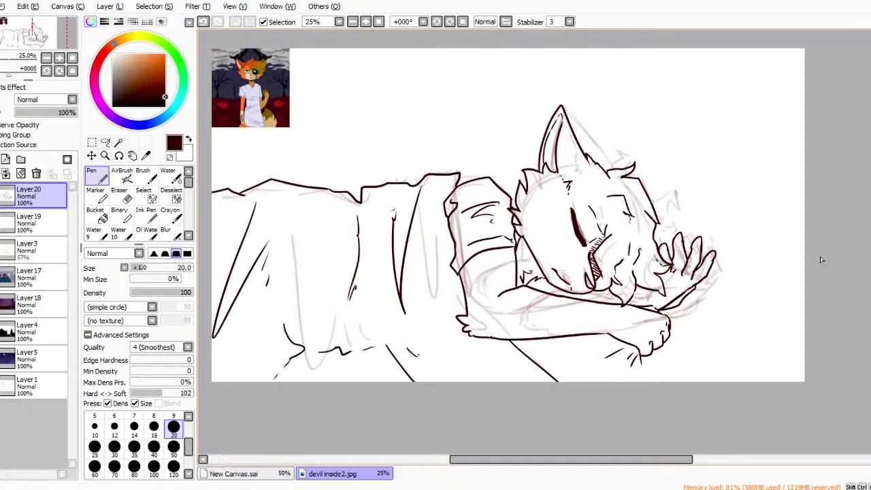
{"action": "left_click_drag", "start_coordinate": [652, 201], "coordinate": [717, 260]}
{"action": "key", "text": "ctrl+z"}
{"action": "left_click_drag", "start_coordinate": [654, 207], "coordinate": [734, 271]}
{"action": "left_click_drag", "start_coordinate": [670, 328], "coordinate": [740, 289]}
{"action": "key", "text": "ctrl+z"}
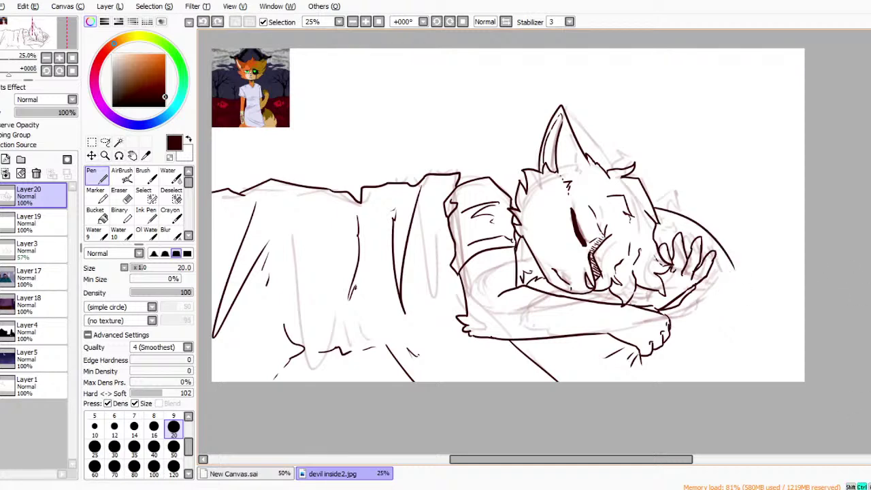
{"action": "left_click_drag", "start_coordinate": [670, 329], "coordinate": [723, 285]}
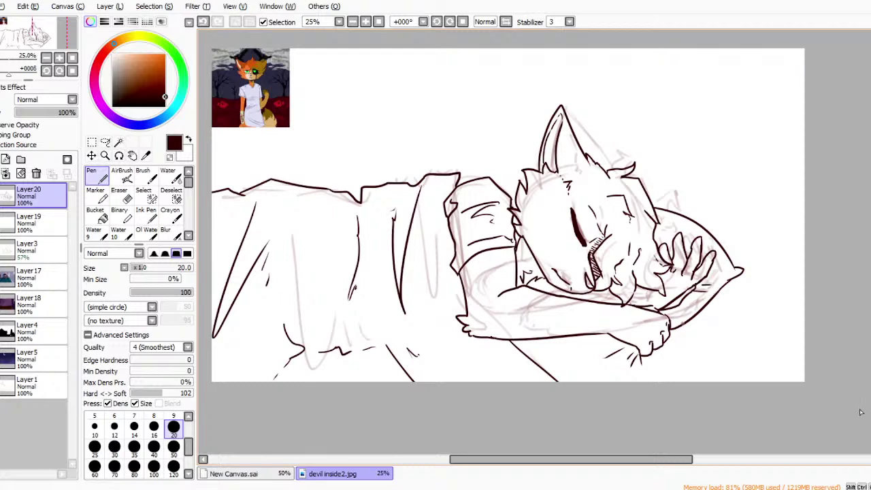
{"action": "left_click_drag", "start_coordinate": [726, 257], "coordinate": [788, 266]}
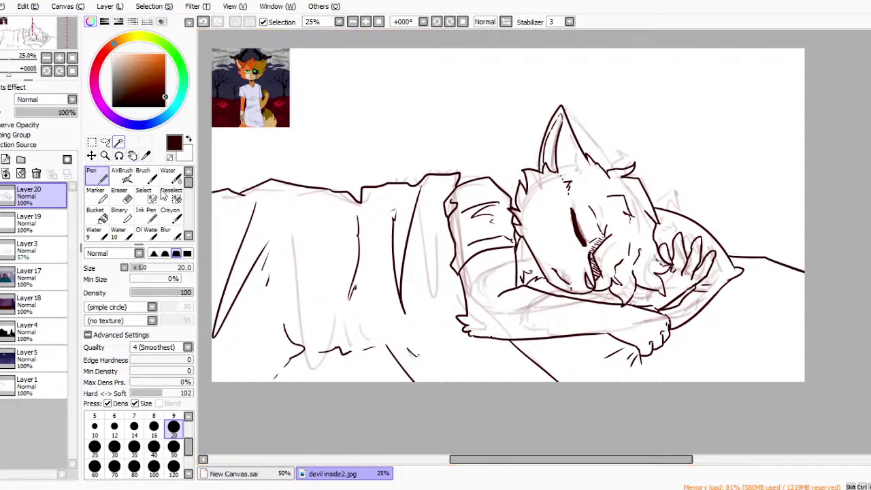
Select the empty background above the figure with the Magic Wand and invert the selection to cover character and bed.
{"action": "left_click", "coordinate": [118, 143]}
{"action": "left_click", "coordinate": [457, 151]}
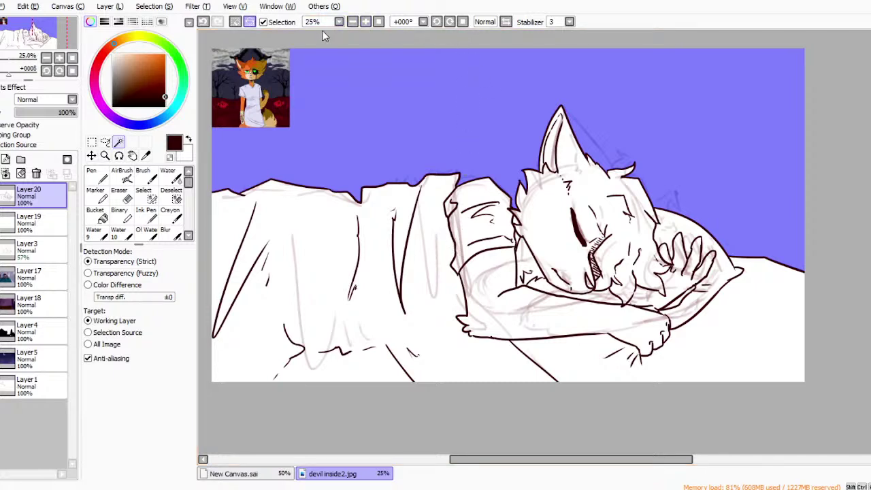
{"action": "key", "text": "ctrl+i"}
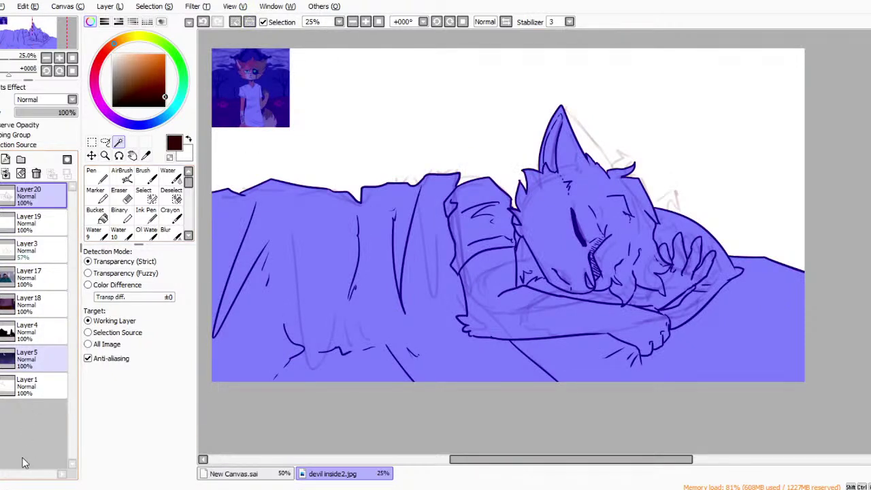
Make Layer19 the active layer, keep the line art on Layer20 visible, and hide the rough sketch on Layer3.
{"action": "left_click", "coordinate": [27, 278]}
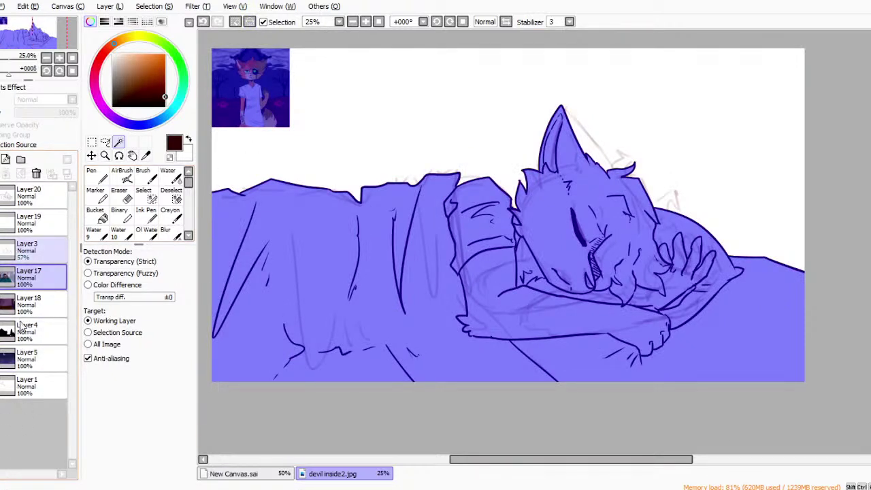
{"action": "left_click_drag", "start_coordinate": [20, 280], "coordinate": [19, 298]}
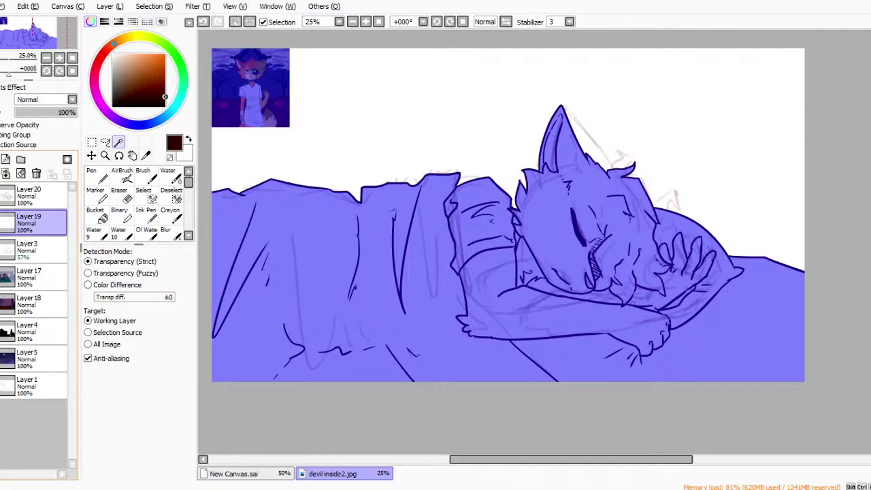
{"action": "left_click", "coordinate": [2, 223]}
{"action": "left_click", "coordinate": [1, 196]}
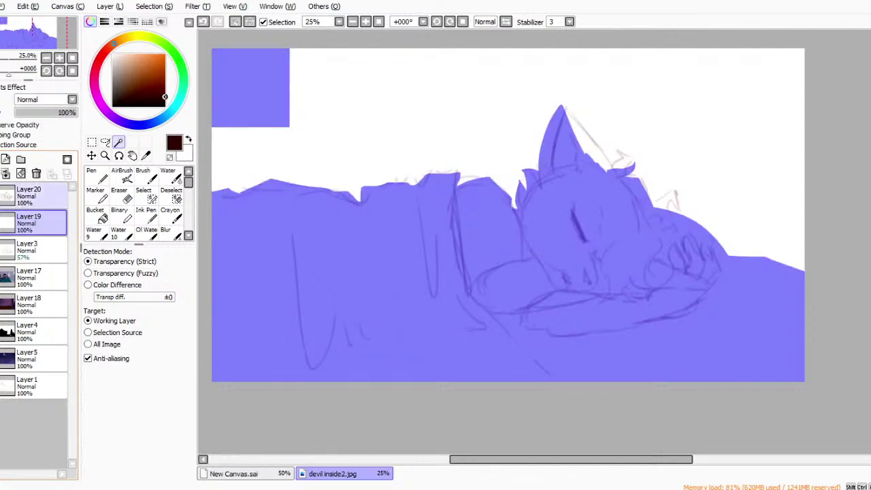
{"action": "left_click", "coordinate": [1, 196]}
{"action": "left_click", "coordinate": [1, 196]}
{"action": "left_click", "coordinate": [1, 196]}
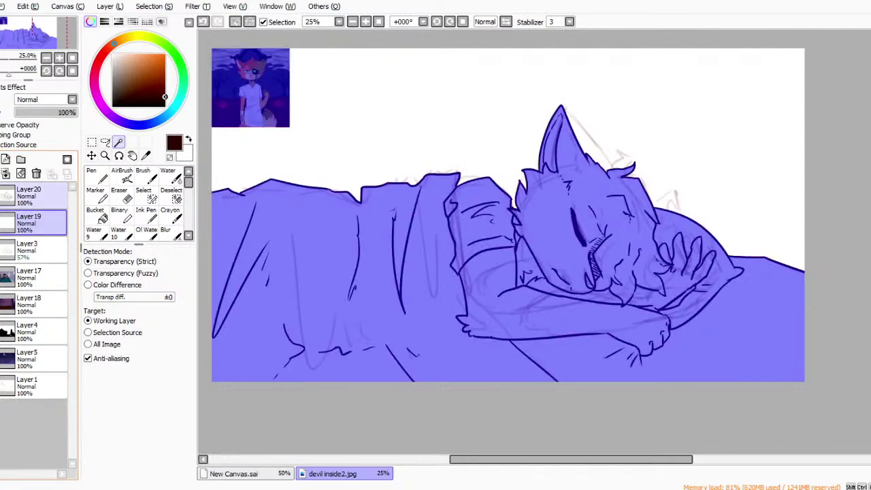
{"action": "left_click", "coordinate": [1, 250]}
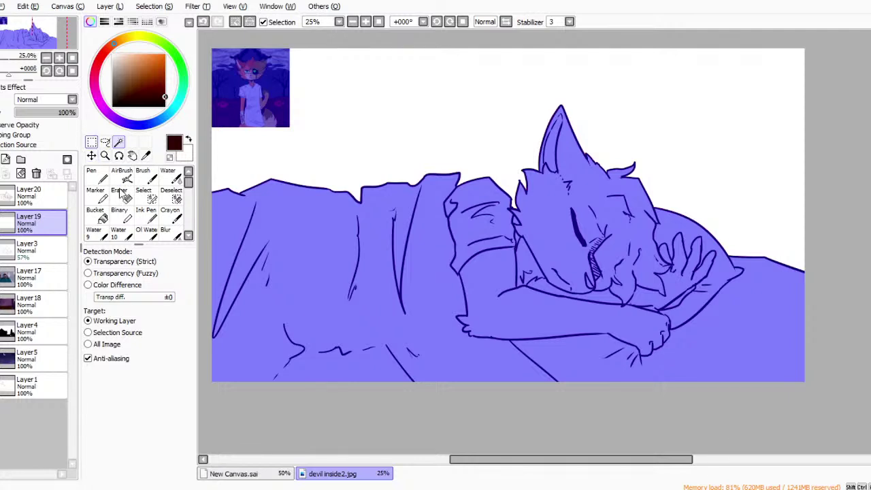
Fill the selected character and bed silhouette with teal green on Layer19 using the Bucket.
{"action": "left_click", "coordinate": [96, 216]}
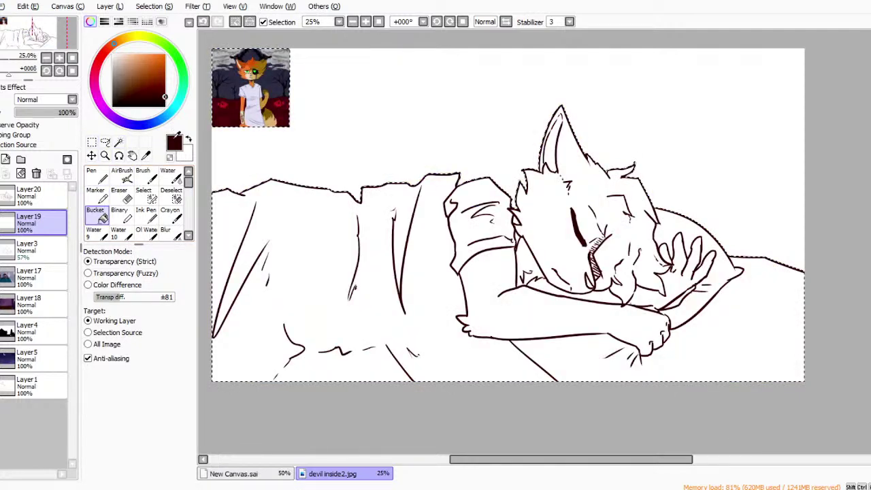
{"action": "mouse_move", "coordinate": [171, 110]}
{"action": "left_mouse_down"}
{"action": "mouse_move", "coordinate": [180, 96]}
{"action": "mouse_move", "coordinate": [142, 72]}
{"action": "left_mouse_up"}
{"action": "left_click", "coordinate": [146, 84]}
{"action": "left_click", "coordinate": [328, 331]}
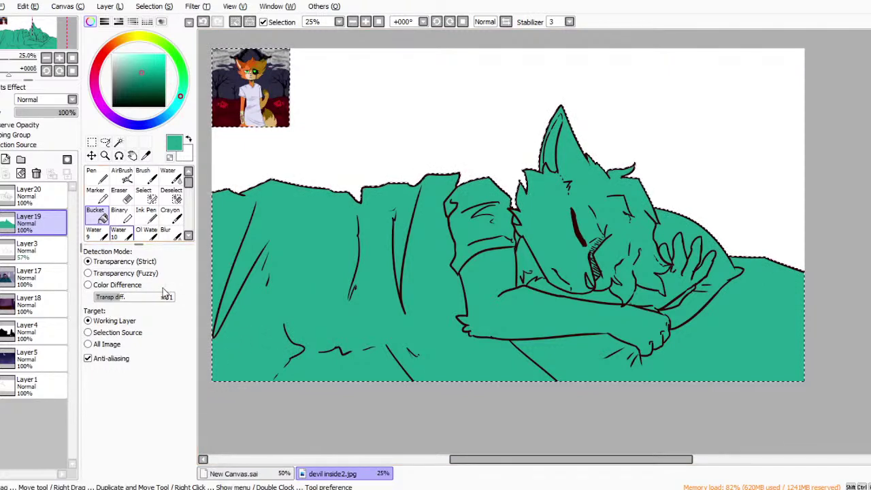
Add a layer above Layer19 and set up a light grey AirBrush with the hardest edge, density 100 and size 350.
{"action": "left_click", "coordinate": [121, 67]}
{"action": "left_click_drag", "start_coordinate": [121, 66], "coordinate": [116, 64]}
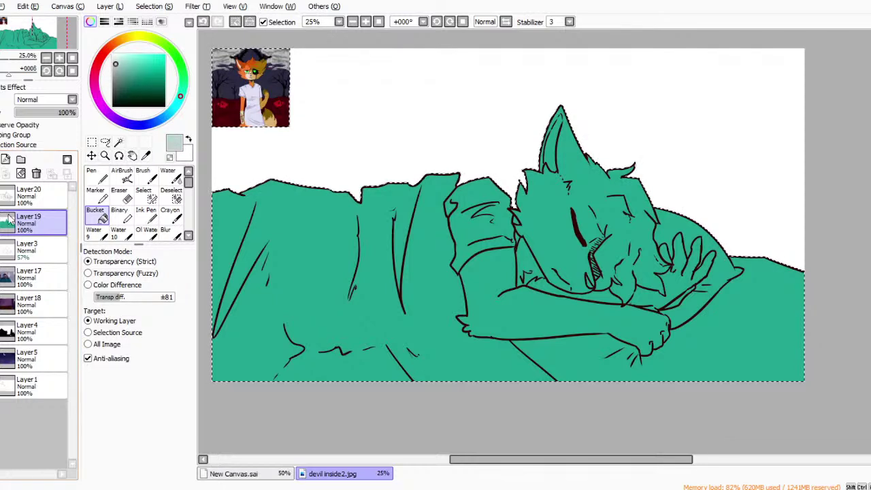
{"action": "left_click", "coordinate": [5, 159]}
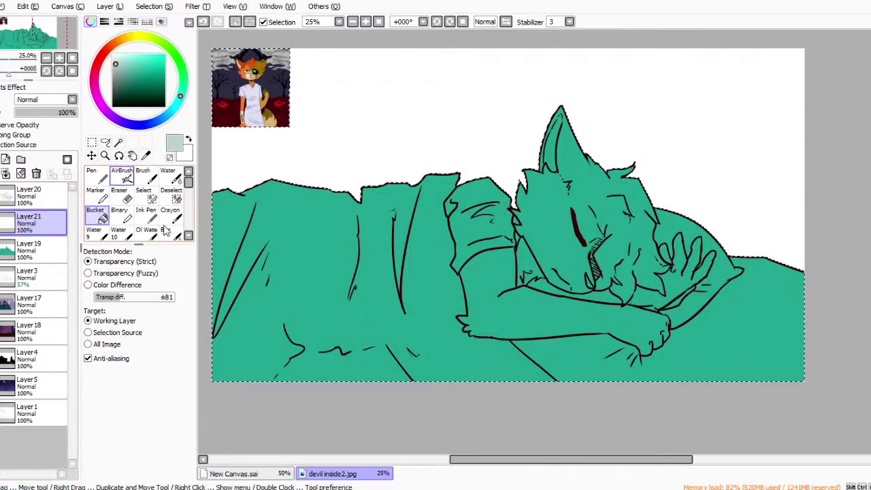
{"action": "left_click", "coordinate": [96, 176]}
{"action": "left_click", "coordinate": [122, 176]}
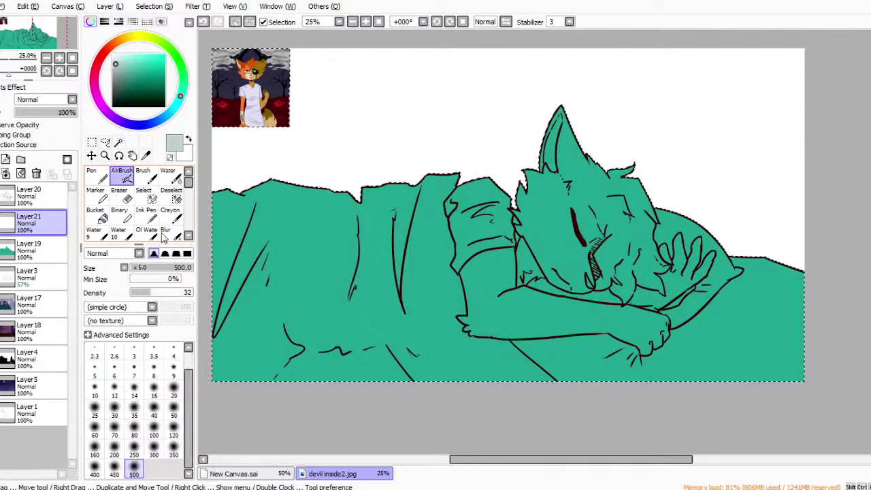
{"action": "left_click", "coordinate": [188, 253]}
{"action": "left_click", "coordinate": [191, 292]}
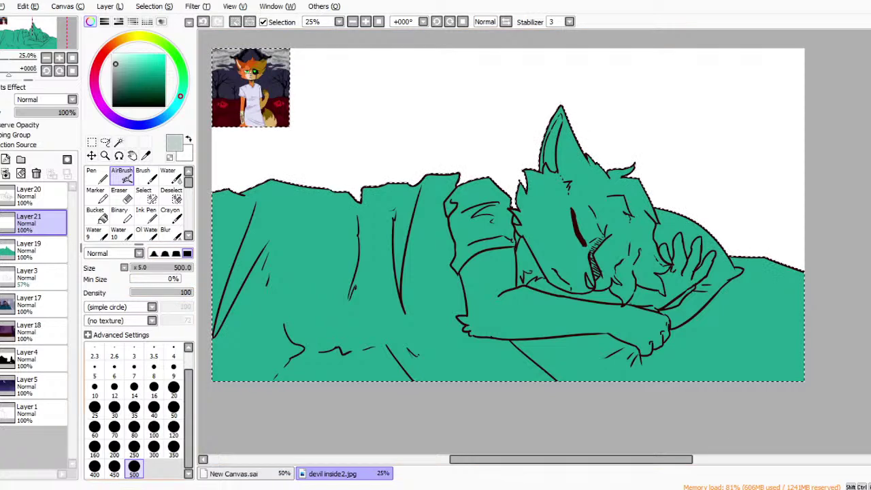
{"action": "left_click", "coordinate": [173, 427]}
{"action": "left_click", "coordinate": [174, 446]}
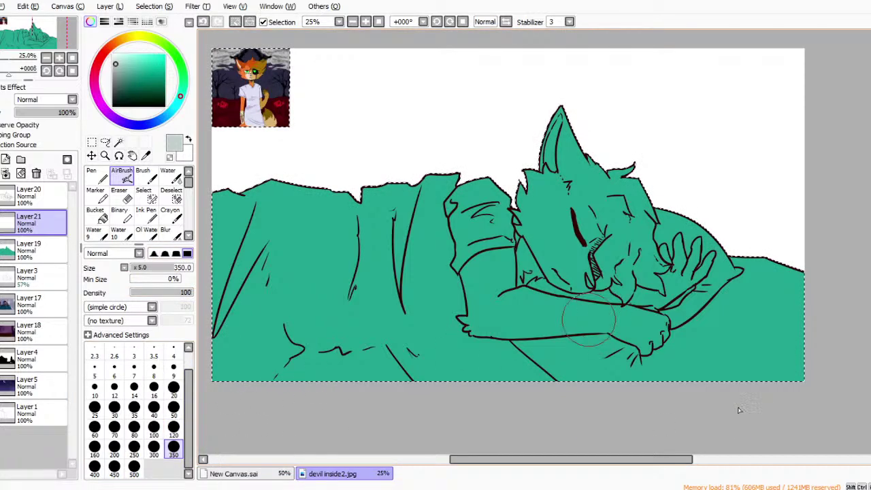
Paint the mattress, pillow, hands and front of the face light grey, and merge the paint down into Layer19.
{"action": "left_click", "coordinate": [548, 325]}
{"action": "mouse_move", "coordinate": [544, 326]}
{"action": "left_mouse_down"}
{"action": "mouse_move", "coordinate": [581, 376]}
{"action": "mouse_move", "coordinate": [527, 328]}
{"action": "mouse_move", "coordinate": [644, 386]}
{"action": "mouse_move", "coordinate": [626, 332]}
{"action": "mouse_move", "coordinate": [565, 304]}
{"action": "mouse_move", "coordinate": [617, 326]}
{"action": "mouse_move", "coordinate": [704, 389]}
{"action": "mouse_move", "coordinate": [672, 347]}
{"action": "mouse_move", "coordinate": [640, 267]}
{"action": "mouse_move", "coordinate": [685, 281]}
{"action": "mouse_move", "coordinate": [752, 331]}
{"action": "mouse_move", "coordinate": [733, 269]}
{"action": "mouse_move", "coordinate": [734, 219]}
{"action": "mouse_move", "coordinate": [738, 285]}
{"action": "mouse_move", "coordinate": [747, 290]}
{"action": "mouse_move", "coordinate": [758, 270]}
{"action": "mouse_move", "coordinate": [796, 272]}
{"action": "left_mouse_up"}
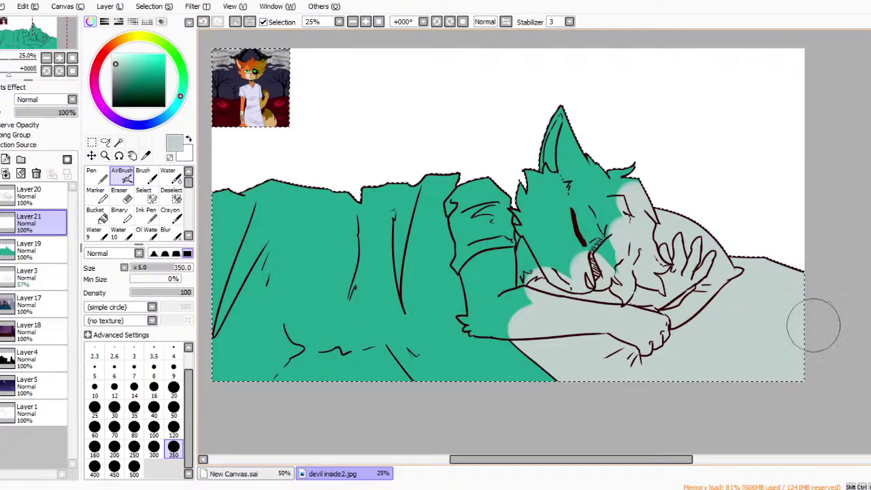
{"action": "mouse_move", "coordinate": [644, 272]}
{"action": "left_mouse_down"}
{"action": "mouse_move", "coordinate": [599, 218]}
{"action": "mouse_move", "coordinate": [592, 190]}
{"action": "left_mouse_up"}
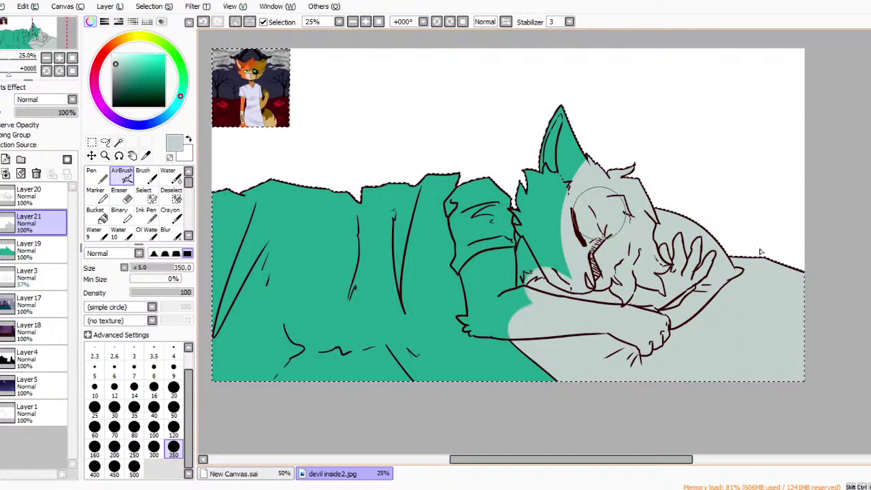
{"action": "left_click", "coordinate": [6, 173]}
Add a new layer above Layer19 and set up the Brush with a medium grey.
{"action": "left_click", "coordinate": [5, 159]}
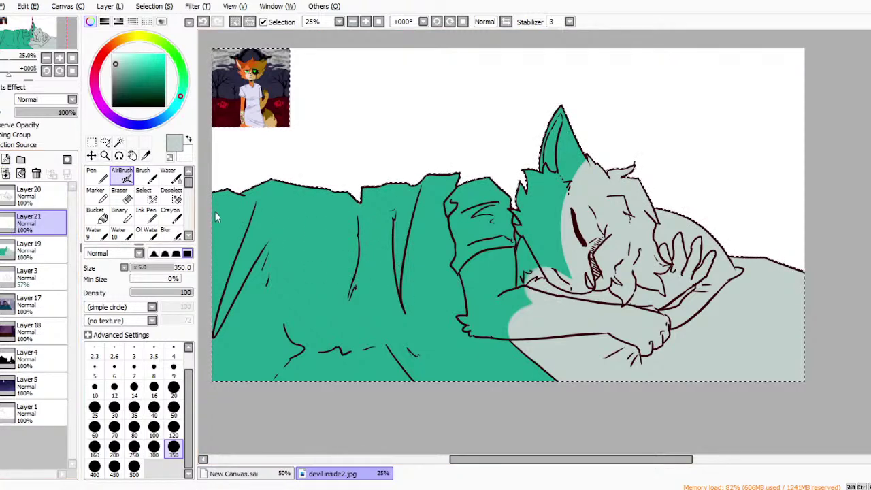
{"action": "left_click", "coordinate": [171, 175]}
{"action": "left_click_drag", "start_coordinate": [121, 79], "coordinate": [112, 77]}
{"action": "key", "text": "b"}
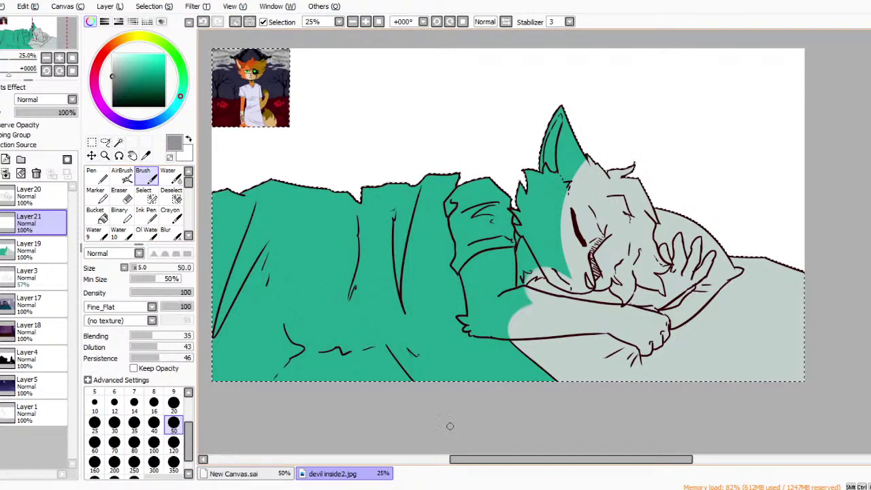
{"action": "mouse_move", "coordinate": [588, 409]}
{"action": "left_mouse_down"}
{"action": "mouse_move", "coordinate": [582, 343]}
{"action": "mouse_move", "coordinate": [537, 328]}
{"action": "mouse_move", "coordinate": [553, 351]}
{"action": "mouse_move", "coordinate": [573, 350]}
{"action": "mouse_move", "coordinate": [605, 374]}
{"action": "mouse_move", "coordinate": [568, 322]}
{"action": "mouse_move", "coordinate": [625, 351]}
{"action": "left_mouse_up"}
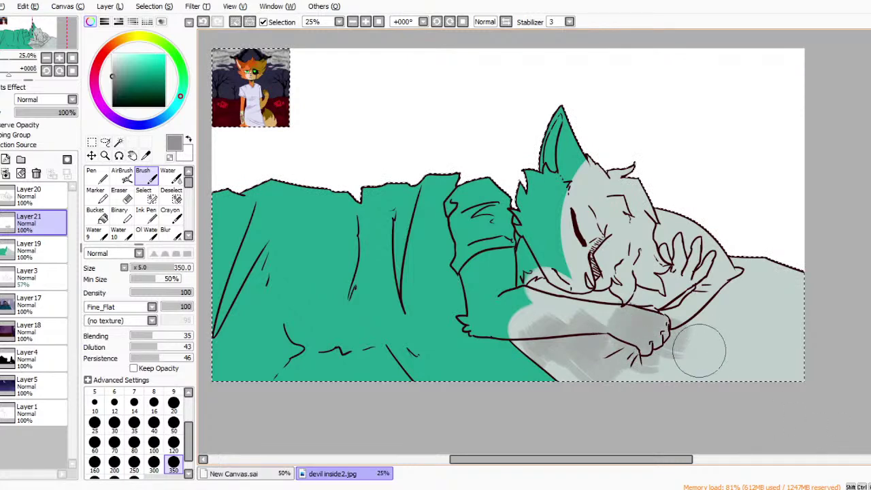
{"action": "key", "text": "ctrl+z"}
{"action": "key", "text": "ctrl+z"}
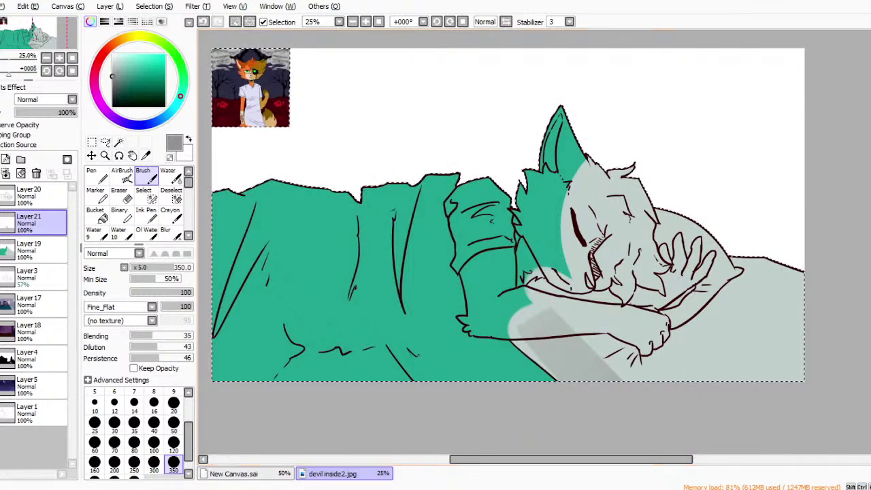
Paint medium grey shadows on the mattress beneath the forearm and paw at brush size 120, undoing the excess strokes beside the paw.
{"action": "left_click", "coordinate": [173, 449]}
{"action": "key", "text": "ctrl+z"}
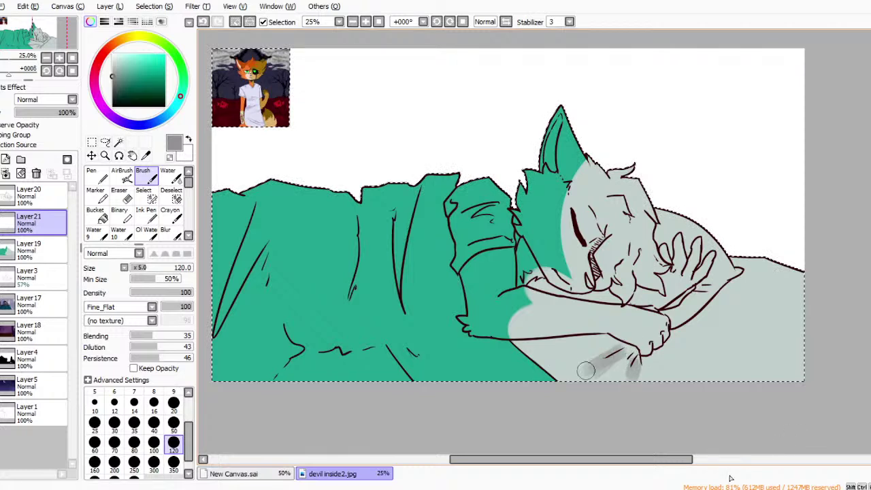
{"action": "mouse_move", "coordinate": [620, 335]}
{"action": "left_mouse_down"}
{"action": "mouse_move", "coordinate": [512, 349]}
{"action": "mouse_move", "coordinate": [601, 338]}
{"action": "mouse_move", "coordinate": [558, 336]}
{"action": "left_mouse_up"}
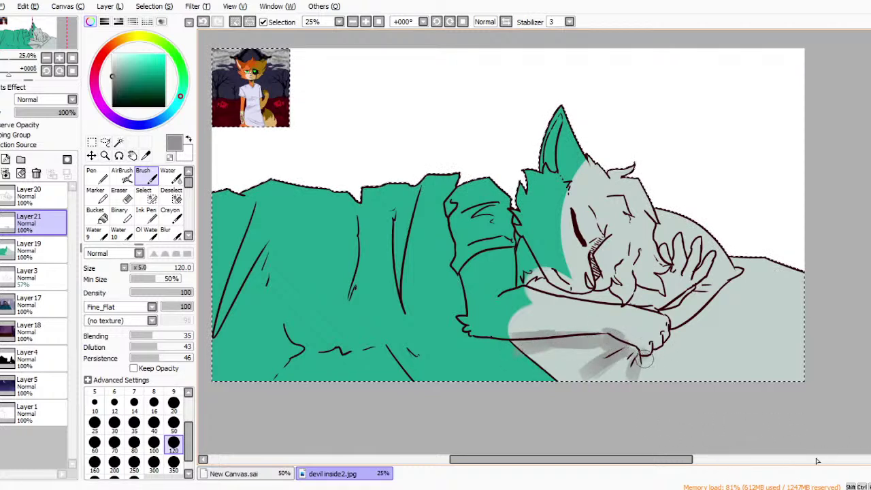
{"action": "left_click_drag", "start_coordinate": [670, 338], "coordinate": [679, 382]}
{"action": "left_click_drag", "start_coordinate": [676, 336], "coordinate": [724, 397]}
{"action": "left_click_drag", "start_coordinate": [705, 355], "coordinate": [717, 370]}
{"action": "key", "text": "ctrl+z"}
{"action": "key", "text": "ctrl+z"}
{"action": "key", "text": "ctrl+z"}
{"action": "key", "text": "ctrl+z"}
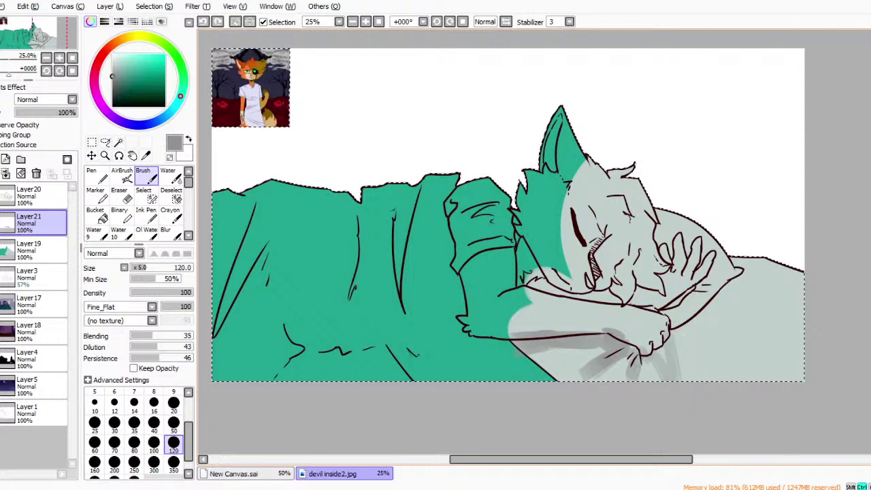
Shade the rest of the mattress with broad strokes at brush size 350, switching to a lighter grey.
{"action": "left_click", "coordinate": [173, 464]}
{"action": "mouse_move", "coordinate": [683, 348]}
{"action": "left_mouse_down"}
{"action": "mouse_move", "coordinate": [702, 315]}
{"action": "mouse_move", "coordinate": [661, 322]}
{"action": "mouse_move", "coordinate": [658, 302]}
{"action": "mouse_move", "coordinate": [683, 310]}
{"action": "mouse_move", "coordinate": [646, 265]}
{"action": "mouse_move", "coordinate": [690, 318]}
{"action": "mouse_move", "coordinate": [683, 366]}
{"action": "mouse_move", "coordinate": [679, 337]}
{"action": "mouse_move", "coordinate": [723, 363]}
{"action": "mouse_move", "coordinate": [703, 274]}
{"action": "mouse_move", "coordinate": [746, 308]}
{"action": "mouse_move", "coordinate": [804, 326]}
{"action": "mouse_move", "coordinate": [748, 265]}
{"action": "left_mouse_up"}
{"action": "left_click_drag", "start_coordinate": [114, 77], "coordinate": [113, 59]}
{"action": "mouse_move", "coordinate": [695, 349]}
{"action": "left_mouse_down"}
{"action": "mouse_move", "coordinate": [729, 337]}
{"action": "mouse_move", "coordinate": [728, 313]}
{"action": "mouse_move", "coordinate": [775, 332]}
{"action": "mouse_move", "coordinate": [796, 326]}
{"action": "mouse_move", "coordinate": [782, 257]}
{"action": "mouse_move", "coordinate": [736, 329]}
{"action": "mouse_move", "coordinate": [637, 381]}
{"action": "mouse_move", "coordinate": [574, 370]}
{"action": "left_mouse_up"}
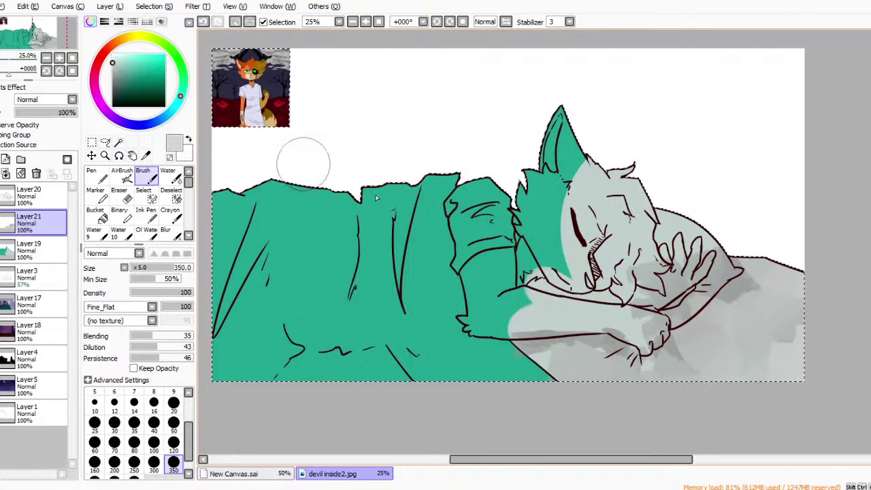
Brighten the pillow with pale mint at brush size 350 and refine its edges at size 50.
{"action": "left_click", "coordinate": [117, 57]}
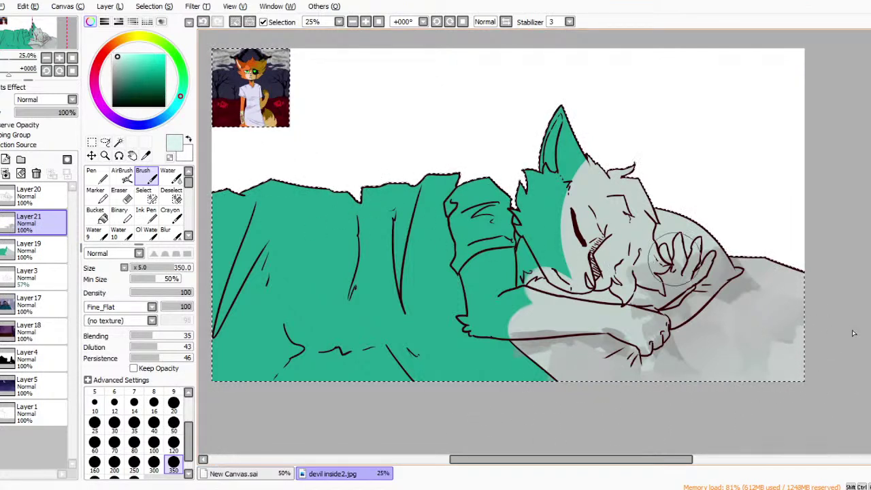
{"action": "mouse_move", "coordinate": [689, 230]}
{"action": "left_mouse_down"}
{"action": "mouse_move", "coordinate": [681, 265]}
{"action": "mouse_move", "coordinate": [674, 289]}
{"action": "mouse_move", "coordinate": [660, 298]}
{"action": "mouse_move", "coordinate": [711, 251]}
{"action": "mouse_move", "coordinate": [657, 298]}
{"action": "mouse_move", "coordinate": [701, 246]}
{"action": "left_mouse_up"}
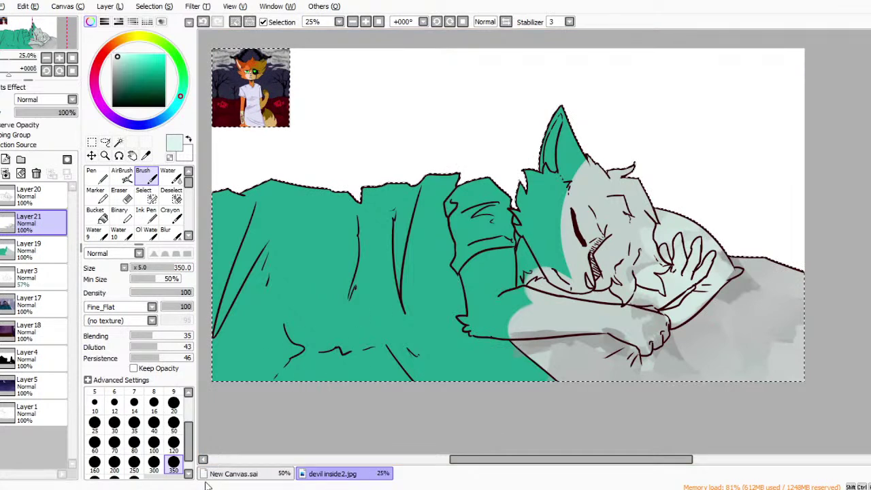
{"action": "left_click", "coordinate": [173, 422]}
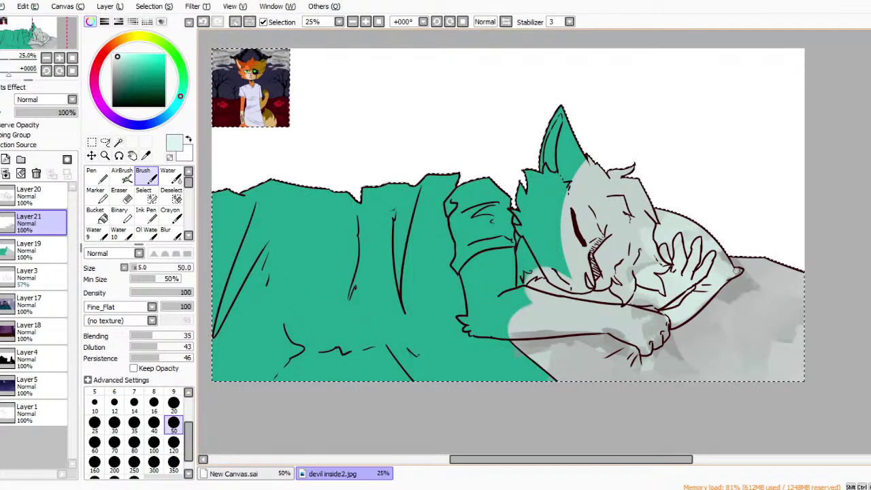
Paint dark green shadows along the blanket's folds and lower creases with the Brush at size 120.
{"action": "left_click", "coordinate": [145, 80]}
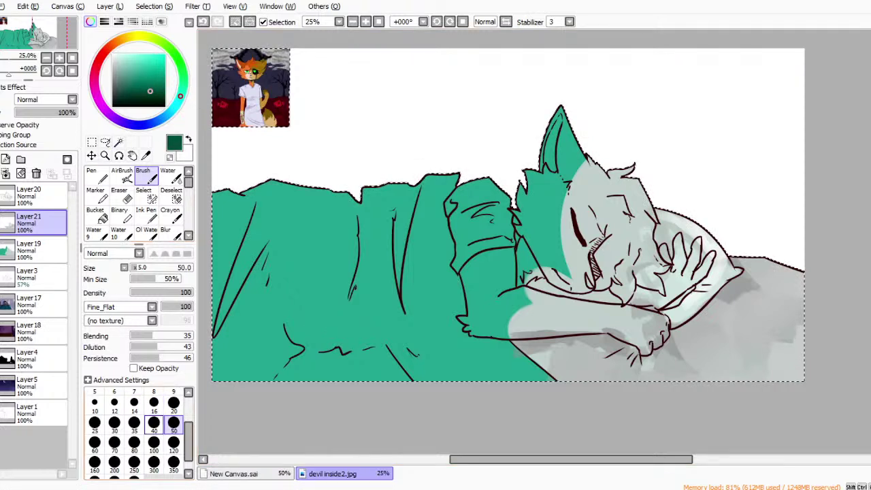
{"action": "left_click", "coordinate": [173, 443]}
{"action": "mouse_move", "coordinate": [261, 210]}
{"action": "left_mouse_down"}
{"action": "mouse_move", "coordinate": [204, 329]}
{"action": "mouse_move", "coordinate": [265, 235]}
{"action": "mouse_move", "coordinate": [234, 284]}
{"action": "mouse_move", "coordinate": [235, 257]}
{"action": "mouse_move", "coordinate": [213, 324]}
{"action": "left_mouse_up"}
{"action": "left_click_drag", "start_coordinate": [408, 204], "coordinate": [385, 293]}
{"action": "mouse_move", "coordinate": [416, 181]}
{"action": "left_mouse_down"}
{"action": "mouse_move", "coordinate": [400, 285]}
{"action": "mouse_move", "coordinate": [381, 193]}
{"action": "mouse_move", "coordinate": [381, 259]}
{"action": "left_mouse_up"}
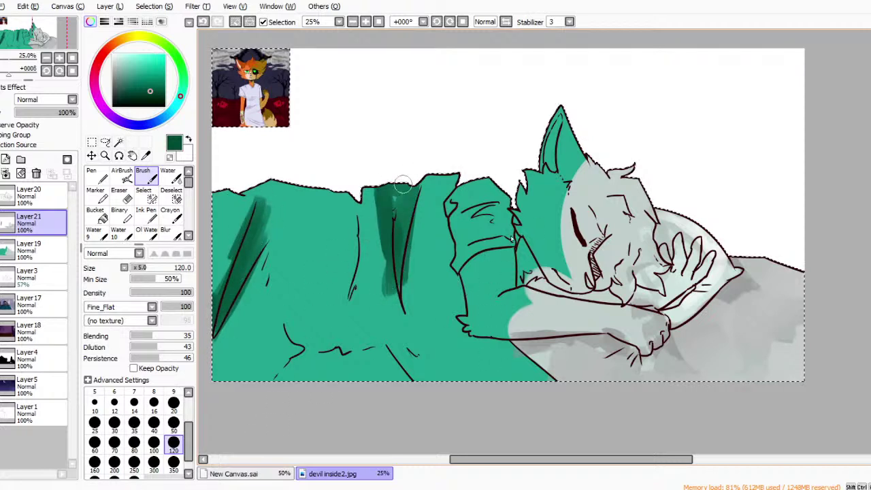
{"action": "left_click_drag", "start_coordinate": [361, 194], "coordinate": [347, 265]}
{"action": "left_click_drag", "start_coordinate": [364, 210], "coordinate": [330, 312]}
{"action": "mouse_move", "coordinate": [266, 358]}
{"action": "left_mouse_down"}
{"action": "mouse_move", "coordinate": [345, 359]}
{"action": "mouse_move", "coordinate": [272, 320]}
{"action": "mouse_move", "coordinate": [233, 351]}
{"action": "left_mouse_up"}
{"action": "mouse_move", "coordinate": [314, 348]}
{"action": "left_mouse_down"}
{"action": "mouse_move", "coordinate": [345, 336]}
{"action": "mouse_move", "coordinate": [414, 353]}
{"action": "mouse_move", "coordinate": [388, 349]}
{"action": "mouse_move", "coordinate": [436, 334]}
{"action": "mouse_move", "coordinate": [425, 348]}
{"action": "mouse_move", "coordinate": [456, 332]}
{"action": "mouse_move", "coordinate": [461, 253]}
{"action": "mouse_move", "coordinate": [457, 299]}
{"action": "mouse_move", "coordinate": [450, 172]}
{"action": "mouse_move", "coordinate": [433, 212]}
{"action": "mouse_move", "coordinate": [457, 326]}
{"action": "mouse_move", "coordinate": [447, 350]}
{"action": "mouse_move", "coordinate": [466, 332]}
{"action": "mouse_move", "coordinate": [487, 346]}
{"action": "mouse_move", "coordinate": [450, 343]}
{"action": "mouse_move", "coordinate": [443, 357]}
{"action": "mouse_move", "coordinate": [393, 345]}
{"action": "mouse_move", "coordinate": [437, 363]}
{"action": "mouse_move", "coordinate": [411, 353]}
{"action": "mouse_move", "coordinate": [440, 376]}
{"action": "mouse_move", "coordinate": [458, 353]}
{"action": "mouse_move", "coordinate": [495, 359]}
{"action": "mouse_move", "coordinate": [497, 346]}
{"action": "mouse_move", "coordinate": [520, 378]}
{"action": "left_mouse_up"}
{"action": "left_click_drag", "start_coordinate": [289, 333], "coordinate": [263, 383]}
{"action": "mouse_move", "coordinate": [275, 267]}
{"action": "left_mouse_down"}
{"action": "mouse_move", "coordinate": [279, 323]}
{"action": "mouse_move", "coordinate": [279, 274]}
{"action": "left_mouse_up"}
{"action": "mouse_move", "coordinate": [288, 321]}
{"action": "left_mouse_down"}
{"action": "mouse_move", "coordinate": [337, 344]}
{"action": "mouse_move", "coordinate": [345, 325]}
{"action": "left_mouse_up"}
{"action": "mouse_move", "coordinate": [355, 272]}
{"action": "left_mouse_down"}
{"action": "mouse_move", "coordinate": [328, 331]}
{"action": "mouse_move", "coordinate": [330, 321]}
{"action": "mouse_move", "coordinate": [311, 339]}
{"action": "mouse_move", "coordinate": [345, 295]}
{"action": "mouse_move", "coordinate": [330, 323]}
{"action": "left_mouse_up"}
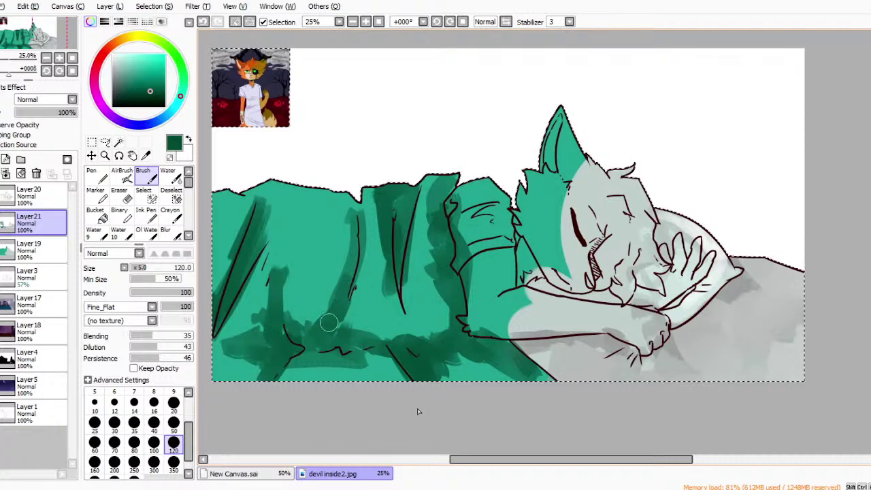
Paint light teal highlights on the raised areas of the blanket between the dark folds.
{"action": "left_click", "coordinate": [141, 64]}
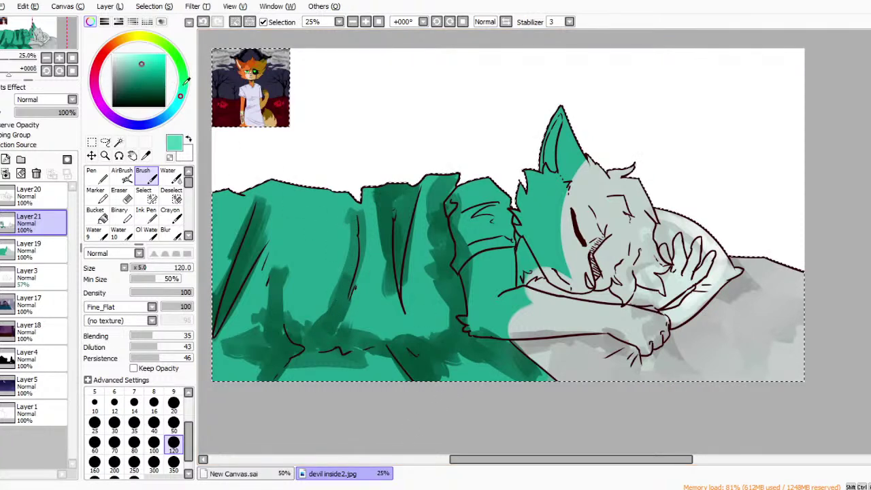
{"action": "mouse_move", "coordinate": [273, 191]}
{"action": "left_mouse_down"}
{"action": "mouse_move", "coordinate": [304, 186]}
{"action": "mouse_move", "coordinate": [330, 192]}
{"action": "mouse_move", "coordinate": [276, 188]}
{"action": "mouse_move", "coordinate": [302, 209]}
{"action": "mouse_move", "coordinate": [287, 221]}
{"action": "mouse_move", "coordinate": [297, 211]}
{"action": "mouse_move", "coordinate": [303, 232]}
{"action": "mouse_move", "coordinate": [284, 279]}
{"action": "mouse_move", "coordinate": [299, 304]}
{"action": "left_mouse_up"}
{"action": "left_click_drag", "start_coordinate": [307, 272], "coordinate": [319, 238]}
{"action": "mouse_move", "coordinate": [370, 325]}
{"action": "left_mouse_down"}
{"action": "mouse_move", "coordinate": [364, 296]}
{"action": "mouse_move", "coordinate": [375, 222]}
{"action": "mouse_move", "coordinate": [379, 328]}
{"action": "mouse_move", "coordinate": [411, 331]}
{"action": "mouse_move", "coordinate": [420, 250]}
{"action": "mouse_move", "coordinate": [415, 261]}
{"action": "mouse_move", "coordinate": [440, 309]}
{"action": "left_mouse_up"}
{"action": "mouse_move", "coordinate": [363, 367]}
{"action": "left_mouse_down"}
{"action": "mouse_move", "coordinate": [304, 372]}
{"action": "mouse_move", "coordinate": [408, 386]}
{"action": "mouse_move", "coordinate": [469, 373]}
{"action": "mouse_move", "coordinate": [452, 355]}
{"action": "left_mouse_up"}
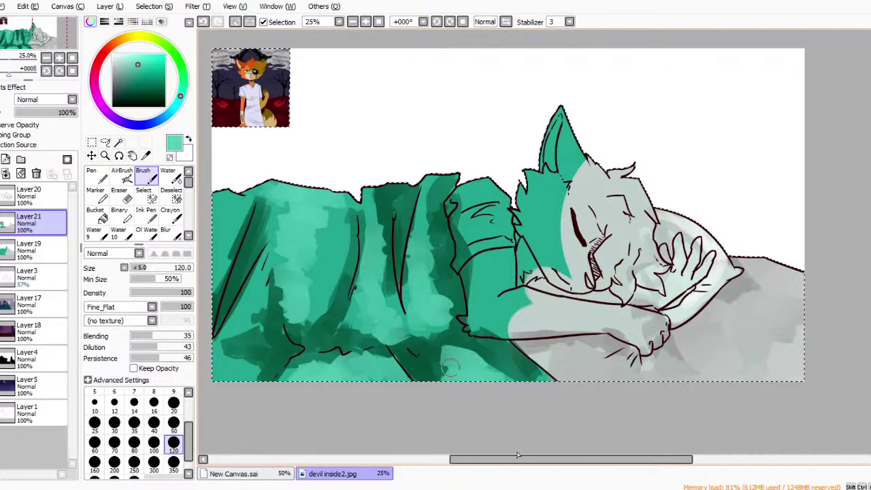
{"action": "mouse_move", "coordinate": [210, 361]}
{"action": "left_mouse_down"}
{"action": "mouse_move", "coordinate": [243, 370]}
{"action": "mouse_move", "coordinate": [233, 365]}
{"action": "mouse_move", "coordinate": [262, 293]}
{"action": "left_mouse_up"}
{"action": "mouse_move", "coordinate": [227, 190]}
{"action": "left_mouse_down"}
{"action": "mouse_move", "coordinate": [211, 181]}
{"action": "mouse_move", "coordinate": [224, 200]}
{"action": "mouse_move", "coordinate": [244, 205]}
{"action": "left_mouse_up"}
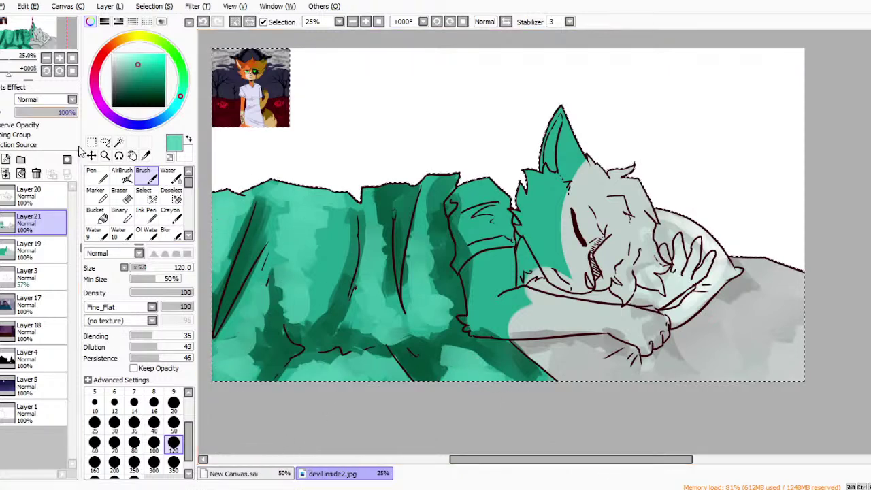
Lower Layer21's opacity to 73% and soften the blanket shading with the Blur tool at size 350.
{"action": "left_click", "coordinate": [58, 112]}
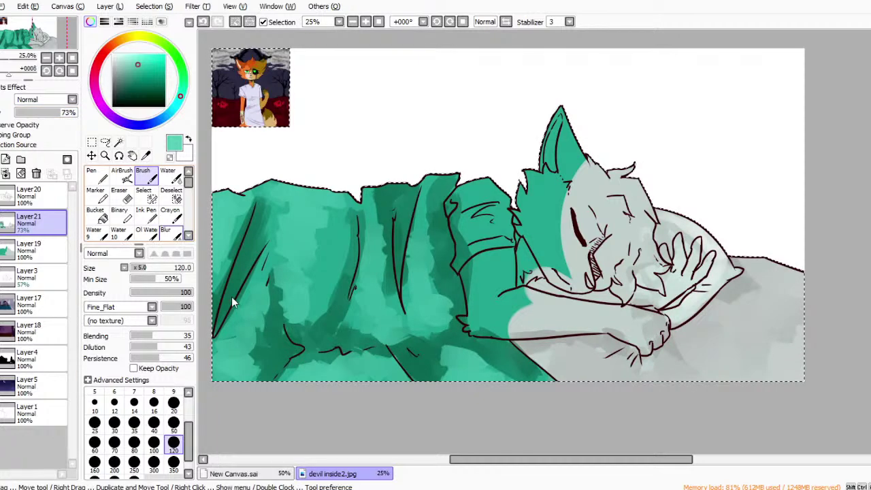
{"action": "left_click", "coordinate": [170, 232]}
{"action": "mouse_move", "coordinate": [325, 297]}
{"action": "left_mouse_down"}
{"action": "mouse_move", "coordinate": [284, 381]}
{"action": "mouse_move", "coordinate": [414, 410]}
{"action": "mouse_move", "coordinate": [515, 402]}
{"action": "mouse_move", "coordinate": [532, 199]}
{"action": "left_mouse_up"}
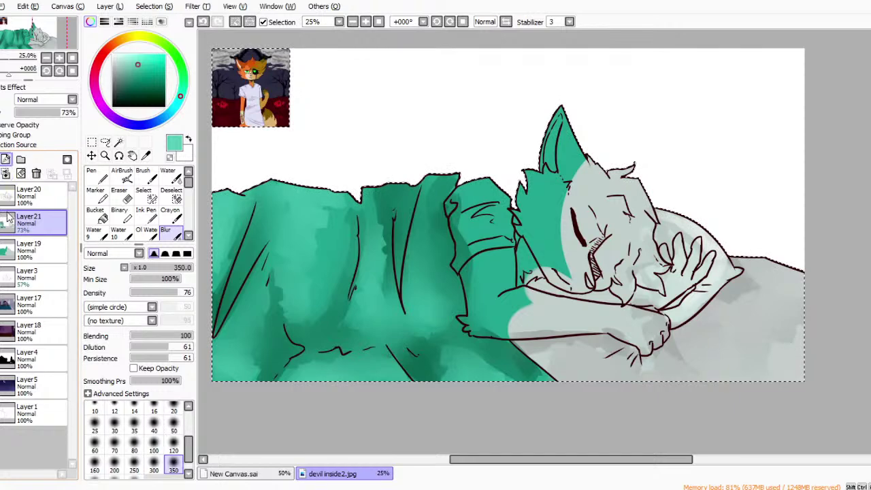
Add Layer22, clear the selection, and select the character's arm, head and hand from Layer20's line art with the Magic Wand.
{"action": "left_click", "coordinate": [5, 160]}
{"action": "left_click", "coordinate": [91, 142]}
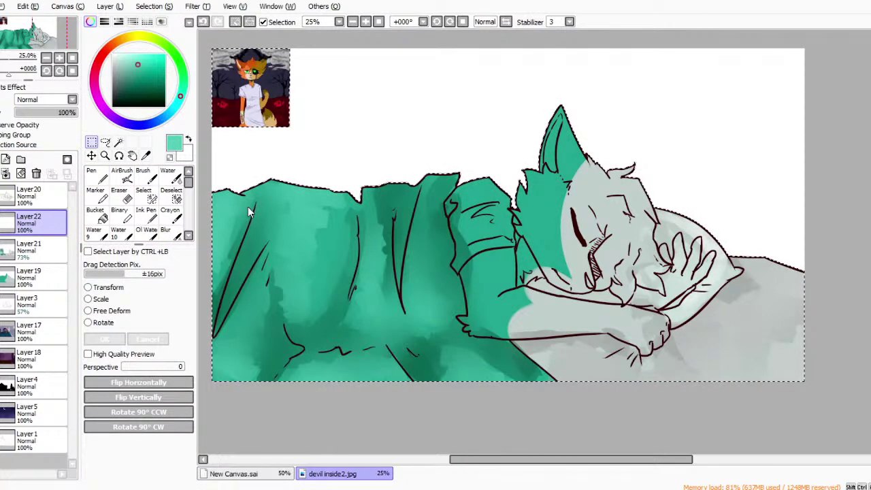
{"action": "key", "text": "ctrl+d"}
{"action": "key", "text": "w"}
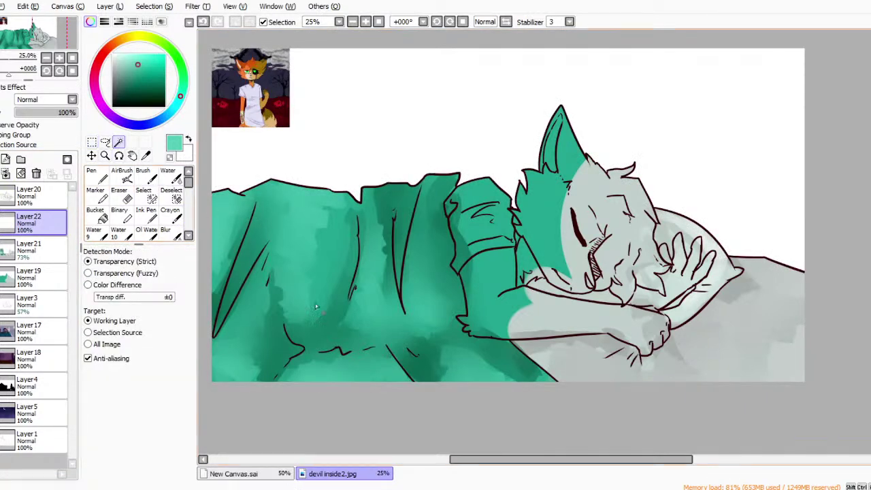
{"action": "left_click", "coordinate": [52, 196]}
{"action": "left_click", "coordinate": [622, 322]}
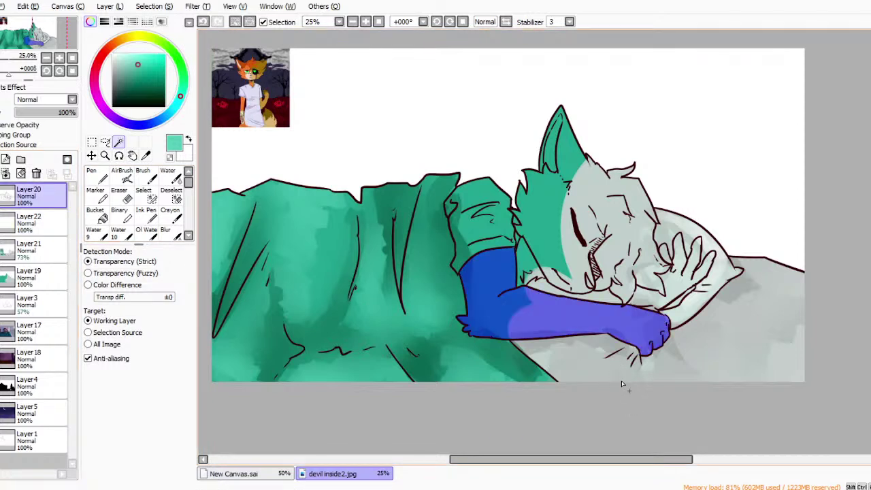
{"action": "left_click", "coordinate": [636, 255]}
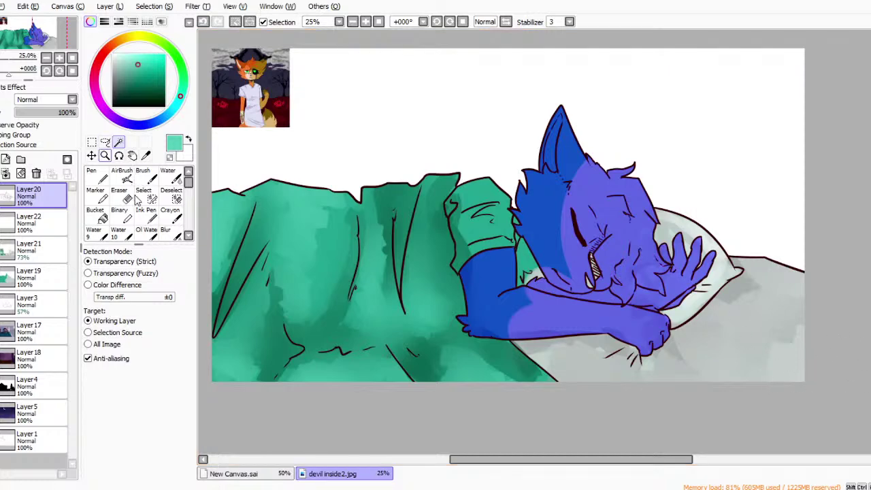
Extend the selection over the unselected line art and gaps on the face and hand using the Select pen at size 300.
{"action": "left_click", "coordinate": [105, 155]}
{"action": "left_click", "coordinate": [664, 266]}
{"action": "left_click", "coordinate": [667, 268]}
{"action": "left_click", "coordinate": [666, 268]}
{"action": "left_click", "coordinate": [171, 196]}
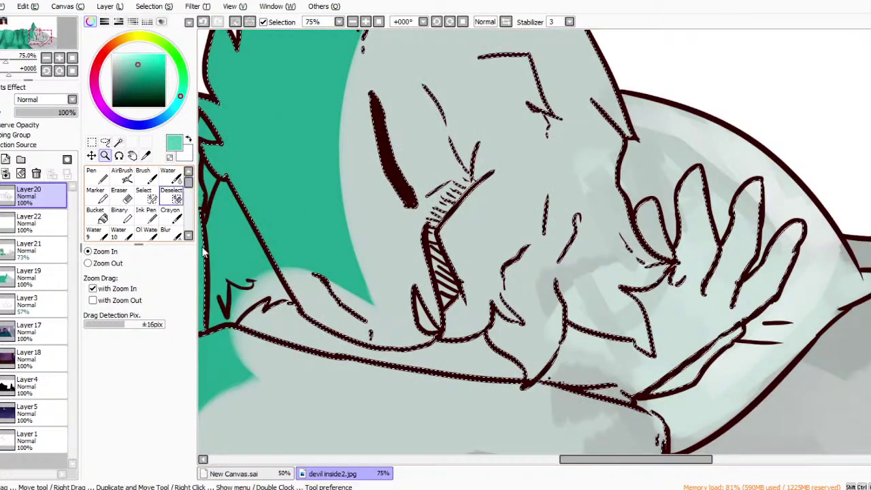
{"action": "left_click", "coordinate": [147, 197]}
{"action": "left_click", "coordinate": [154, 468]}
{"action": "mouse_move", "coordinate": [446, 303]}
{"action": "left_mouse_down"}
{"action": "mouse_move", "coordinate": [446, 242]}
{"action": "mouse_move", "coordinate": [434, 221]}
{"action": "mouse_move", "coordinate": [478, 219]}
{"action": "mouse_move", "coordinate": [426, 181]}
{"action": "mouse_move", "coordinate": [501, 152]}
{"action": "mouse_move", "coordinate": [451, 230]}
{"action": "mouse_move", "coordinate": [502, 323]}
{"action": "mouse_move", "coordinate": [533, 344]}
{"action": "mouse_move", "coordinate": [585, 349]}
{"action": "mouse_move", "coordinate": [591, 326]}
{"action": "mouse_move", "coordinate": [622, 295]}
{"action": "mouse_move", "coordinate": [592, 303]}
{"action": "mouse_move", "coordinate": [595, 327]}
{"action": "mouse_move", "coordinate": [609, 329]}
{"action": "left_mouse_up"}
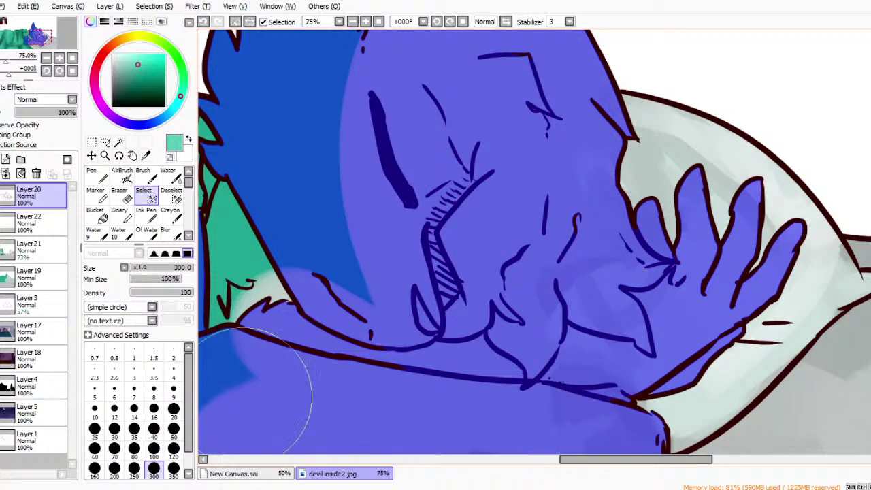
Add the neck and chest area between head and arm to the selection with the Select pen at size 50.
{"action": "left_click", "coordinate": [174, 428]}
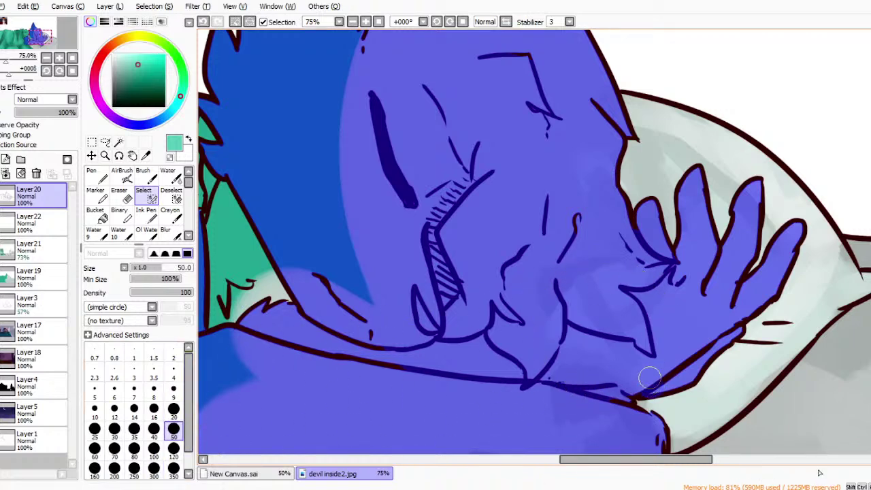
{"action": "left_click_drag", "start_coordinate": [607, 459], "coordinate": [567, 459]}
{"action": "left_click_drag", "start_coordinate": [431, 174], "coordinate": [411, 191]}
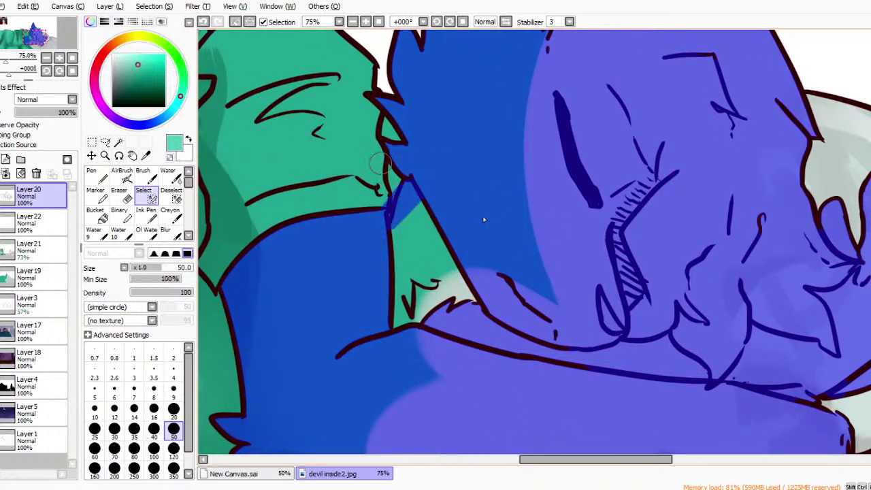
{"action": "key", "text": "ctrl+z"}
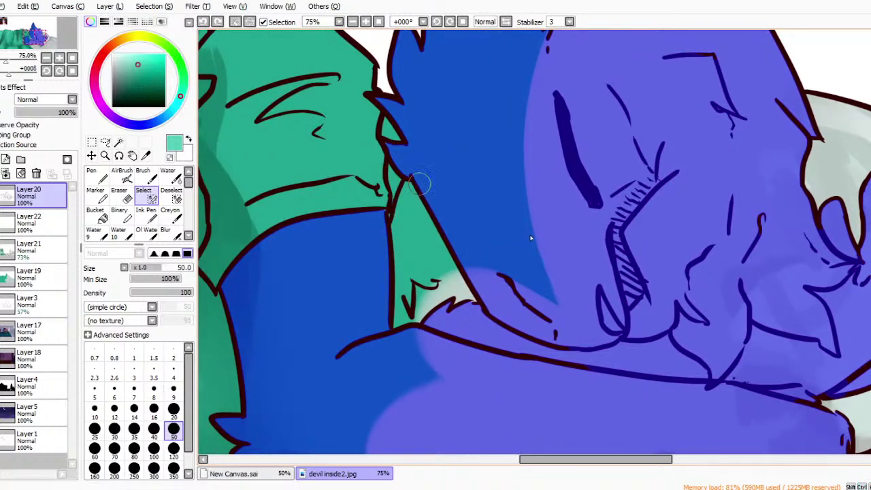
{"action": "mouse_move", "coordinate": [403, 203]}
{"action": "left_mouse_down"}
{"action": "mouse_move", "coordinate": [385, 307]}
{"action": "mouse_move", "coordinate": [408, 231]}
{"action": "mouse_move", "coordinate": [438, 319]}
{"action": "mouse_move", "coordinate": [440, 252]}
{"action": "mouse_move", "coordinate": [468, 301]}
{"action": "left_mouse_up"}
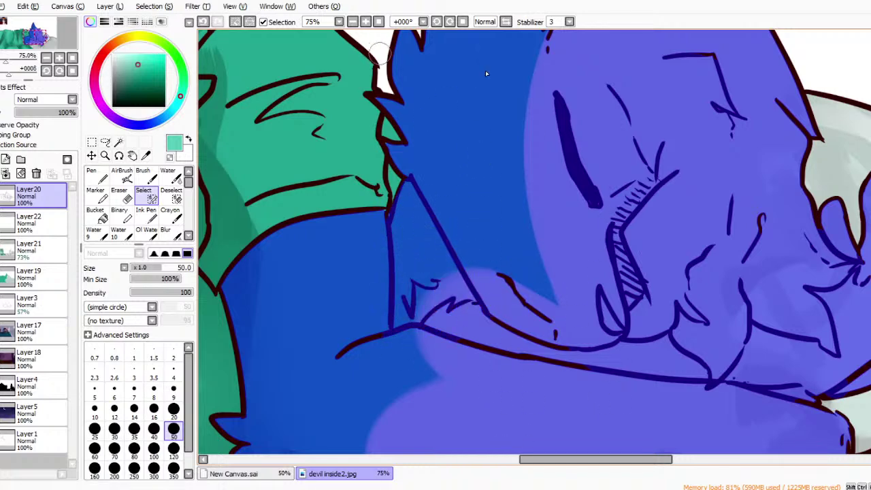
{"action": "scroll", "coordinate": [456, 30], "scroll_direction": "down", "scroll_amount": 3}
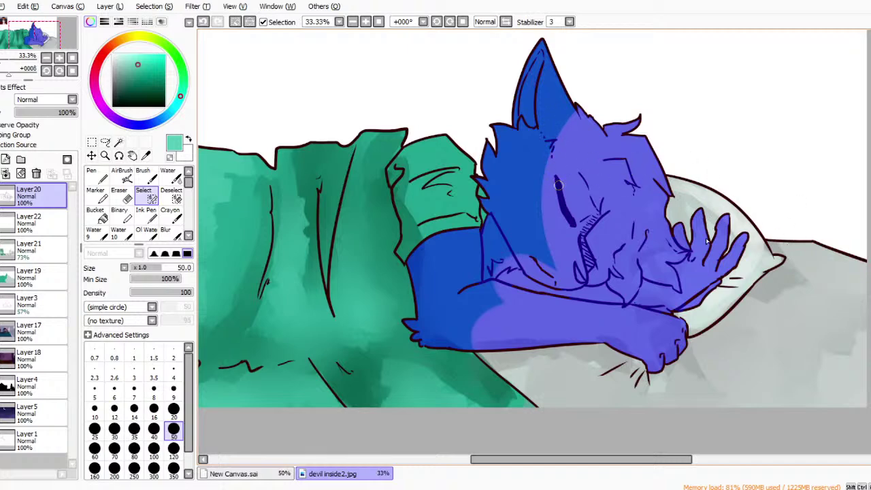
Sample orange from the reference picture, adjust it to a deeper orange, and fill the selected character on Layer22 with the Bucket.
{"action": "left_click", "coordinate": [146, 155]}
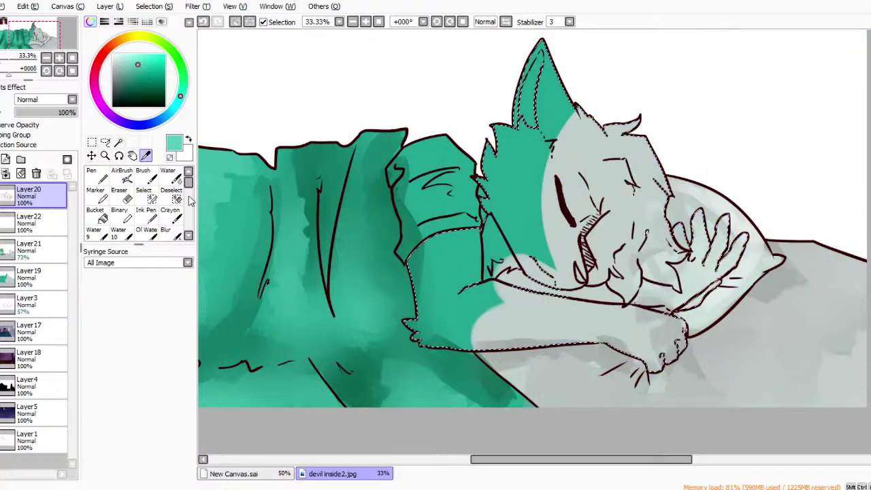
{"action": "left_click", "coordinate": [123, 39]}
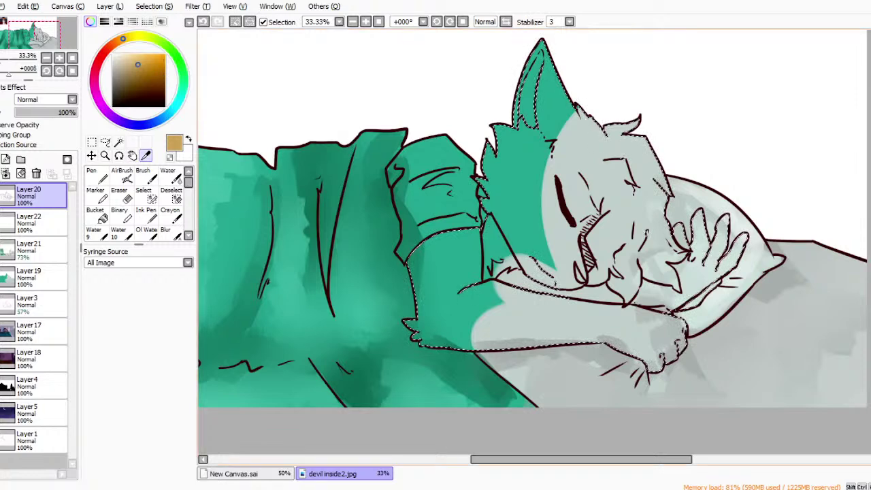
{"action": "left_click_drag", "start_coordinate": [571, 459], "coordinate": [496, 459]}
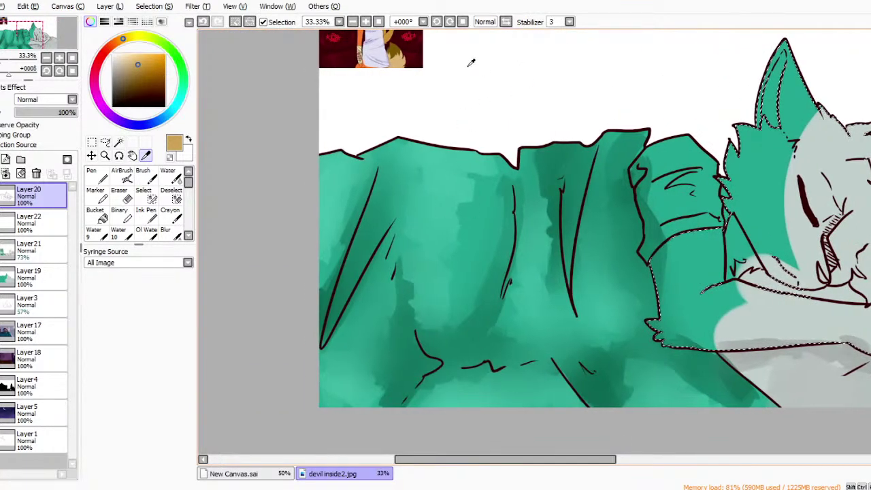
{"action": "left_click", "coordinate": [456, 51]}
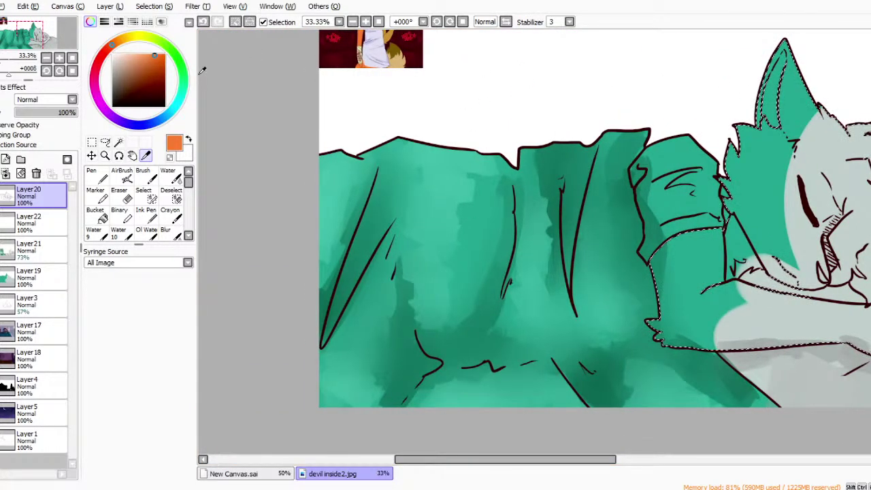
{"action": "left_click", "coordinate": [97, 215]}
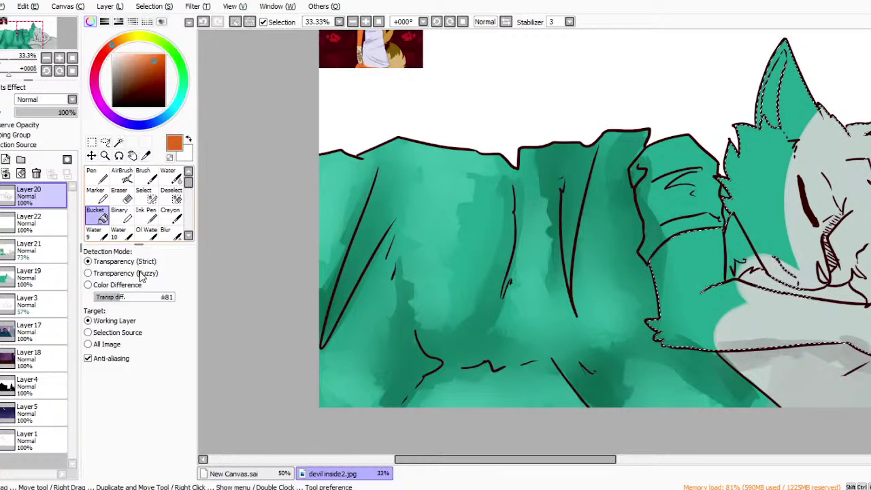
{"action": "left_click", "coordinate": [29, 223]}
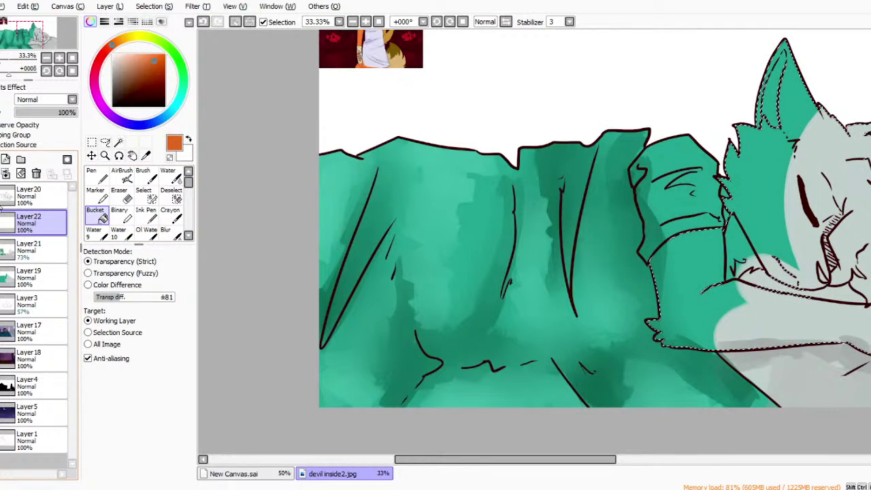
{"action": "left_click_drag", "start_coordinate": [452, 459], "coordinate": [544, 459]}
{"action": "left_click", "coordinate": [543, 308]}
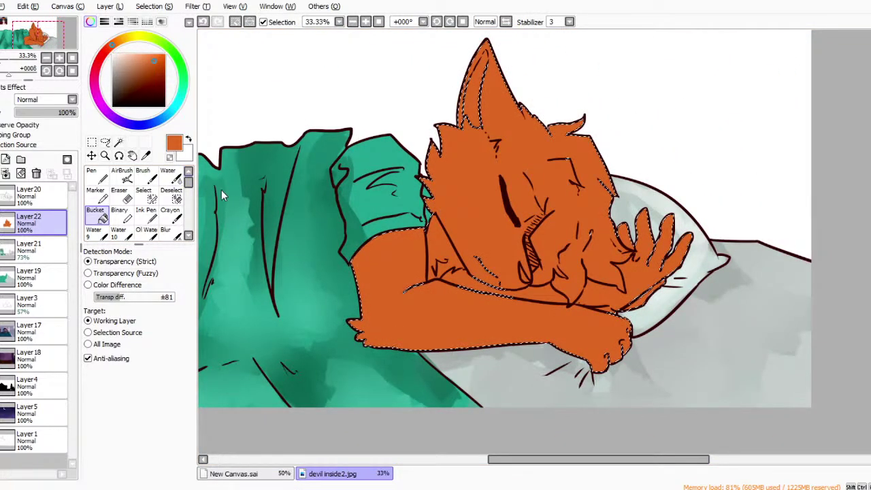
Sample pale peach from the reference picture, paint the muzzle with the Pen at size 120, and blend its edge with the Water tool.
{"action": "left_click_drag", "start_coordinate": [599, 460], "coordinate": [512, 459]}
{"action": "scroll", "coordinate": [408, 340], "scroll_direction": "up", "scroll_amount": 3}
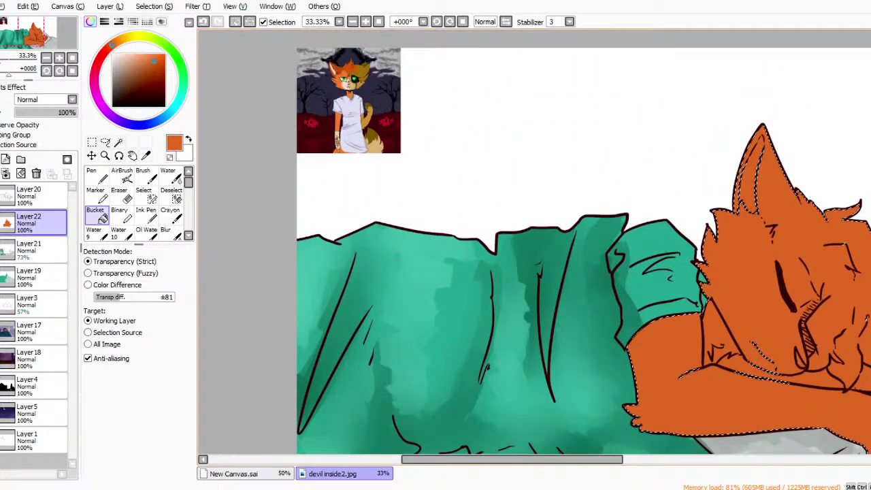
{"action": "left_click", "coordinate": [438, 105], "text": "alt"}
{"action": "left_click_drag", "start_coordinate": [517, 459], "coordinate": [608, 459]}
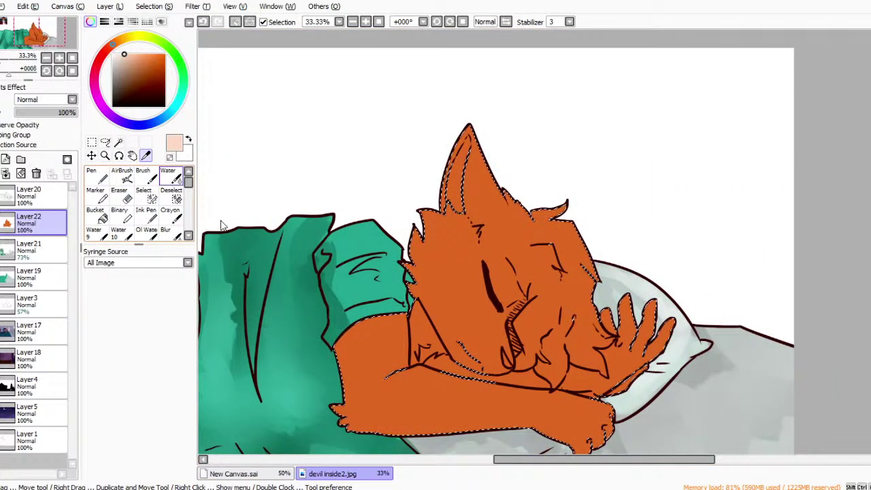
{"action": "left_click", "coordinate": [170, 176]}
{"action": "left_click", "coordinate": [96, 175]}
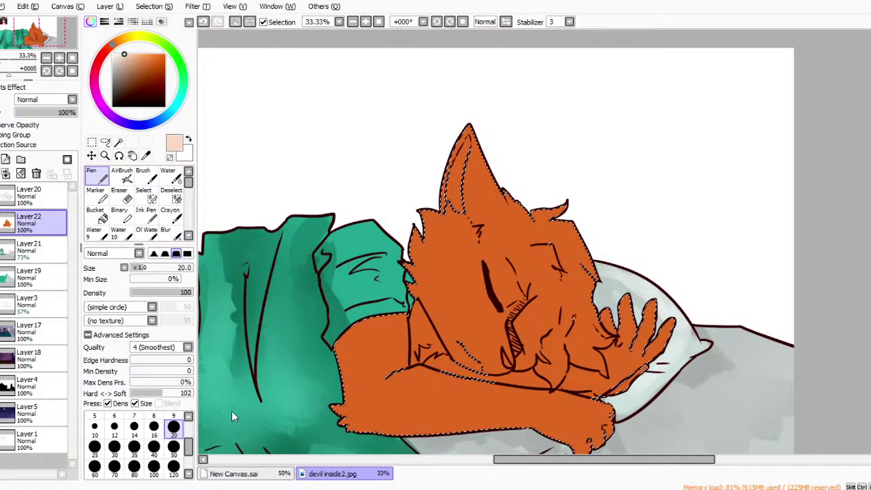
{"action": "left_click", "coordinate": [173, 446]}
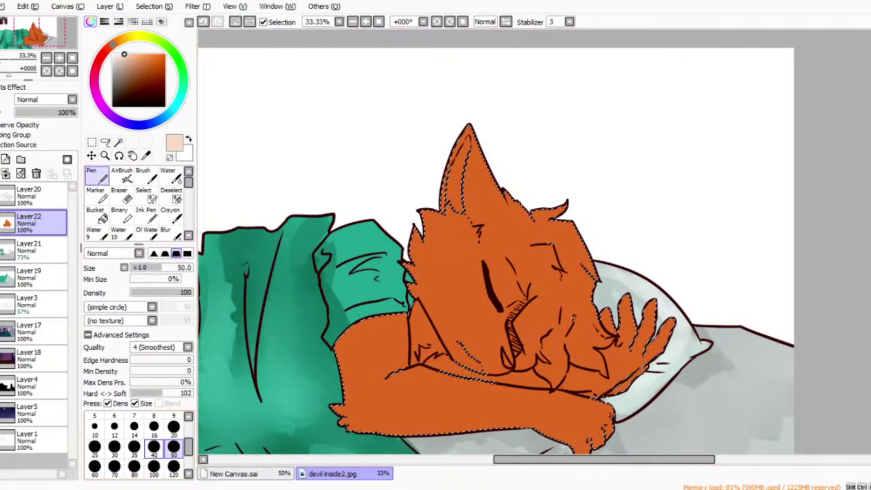
{"action": "left_click", "coordinate": [173, 466]}
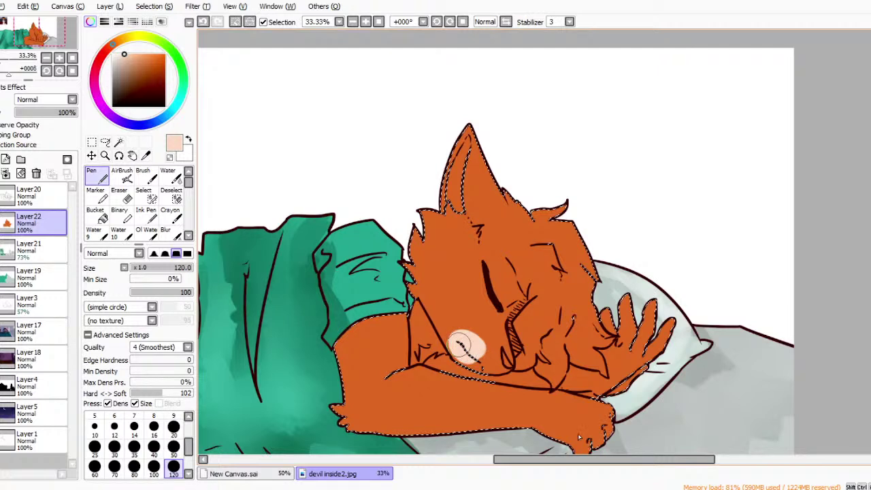
{"action": "left_click_drag", "start_coordinate": [468, 318], "coordinate": [487, 332]}
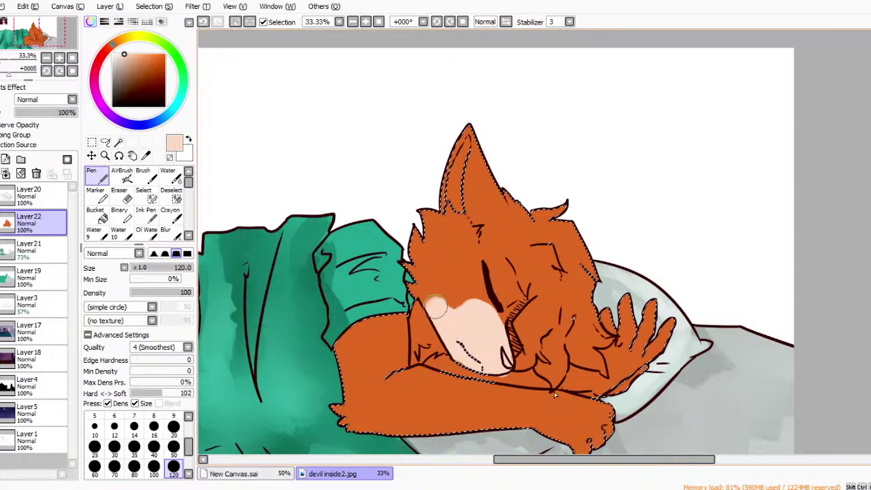
{"action": "left_click", "coordinate": [167, 176]}
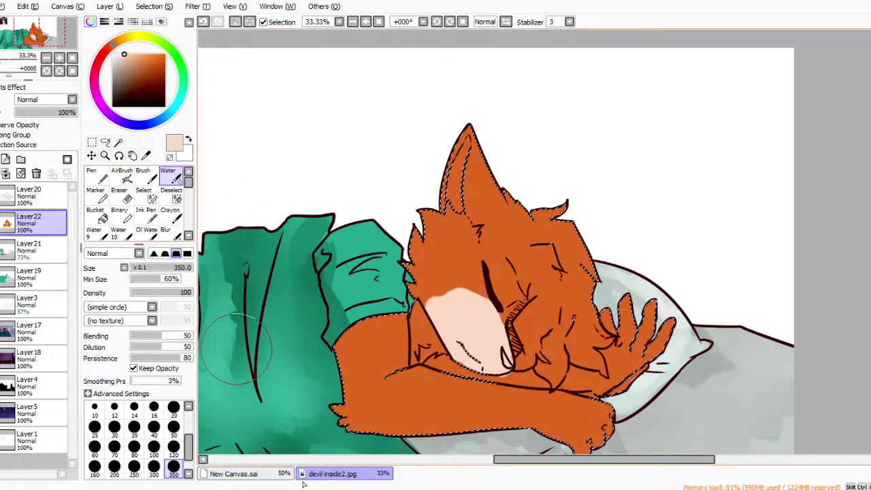
{"action": "mouse_move", "coordinate": [436, 310]}
{"action": "left_mouse_down"}
{"action": "mouse_move", "coordinate": [455, 277]}
{"action": "mouse_move", "coordinate": [481, 290]}
{"action": "mouse_move", "coordinate": [468, 302]}
{"action": "mouse_move", "coordinate": [458, 293]}
{"action": "mouse_move", "coordinate": [447, 314]}
{"action": "mouse_move", "coordinate": [431, 297]}
{"action": "mouse_move", "coordinate": [472, 311]}
{"action": "mouse_move", "coordinate": [468, 296]}
{"action": "mouse_move", "coordinate": [488, 309]}
{"action": "mouse_move", "coordinate": [465, 325]}
{"action": "mouse_move", "coordinate": [496, 318]}
{"action": "left_mouse_up"}
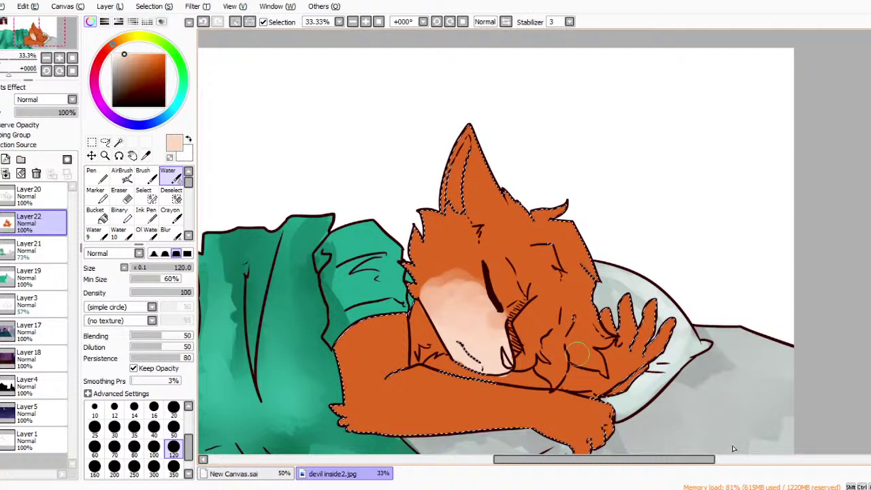
Paint the fingers of the raised hand, the front paw and the inner ear in the same pale peach.
{"action": "mouse_move", "coordinate": [615, 310]}
{"action": "left_mouse_down"}
{"action": "mouse_move", "coordinate": [633, 299]}
{"action": "mouse_move", "coordinate": [632, 337]}
{"action": "mouse_move", "coordinate": [646, 303]}
{"action": "mouse_move", "coordinate": [663, 342]}
{"action": "mouse_move", "coordinate": [646, 347]}
{"action": "mouse_move", "coordinate": [639, 296]}
{"action": "mouse_move", "coordinate": [628, 316]}
{"action": "mouse_move", "coordinate": [620, 292]}
{"action": "mouse_move", "coordinate": [619, 318]}
{"action": "mouse_move", "coordinate": [626, 306]}
{"action": "mouse_move", "coordinate": [660, 330]}
{"action": "left_mouse_up"}
{"action": "mouse_move", "coordinate": [647, 384]}
{"action": "left_mouse_down"}
{"action": "mouse_move", "coordinate": [661, 365]}
{"action": "mouse_move", "coordinate": [597, 428]}
{"action": "mouse_move", "coordinate": [611, 420]}
{"action": "mouse_move", "coordinate": [588, 444]}
{"action": "mouse_move", "coordinate": [624, 401]}
{"action": "mouse_move", "coordinate": [599, 426]}
{"action": "mouse_move", "coordinate": [602, 445]}
{"action": "mouse_move", "coordinate": [587, 442]}
{"action": "mouse_move", "coordinate": [612, 422]}
{"action": "left_mouse_up"}
{"action": "mouse_move", "coordinate": [463, 164]}
{"action": "left_mouse_down"}
{"action": "mouse_move", "coordinate": [464, 201]}
{"action": "mouse_move", "coordinate": [468, 133]}
{"action": "mouse_move", "coordinate": [460, 201]}
{"action": "left_mouse_up"}
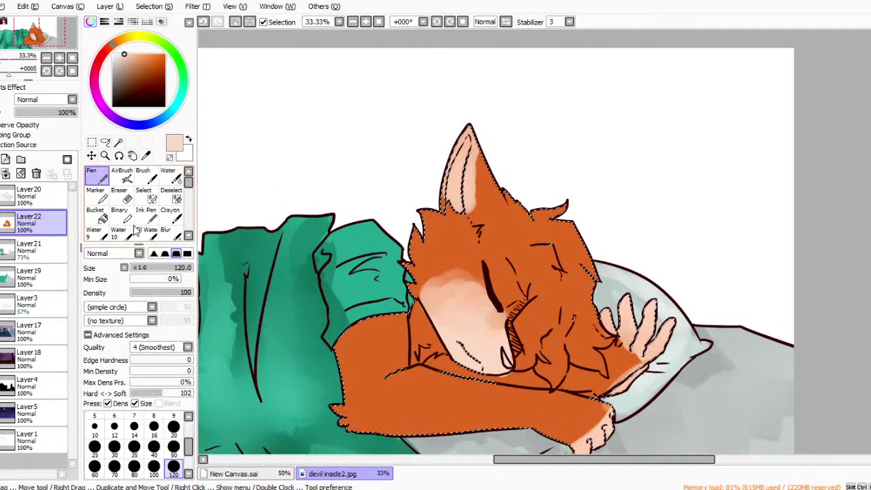
Paint the hatched area beside the muzzle dark maroon with the Pen at size 120 and blend it into the orange with the Water tool.
{"action": "left_click", "coordinate": [145, 155]}
{"action": "left_click", "coordinate": [477, 428]}
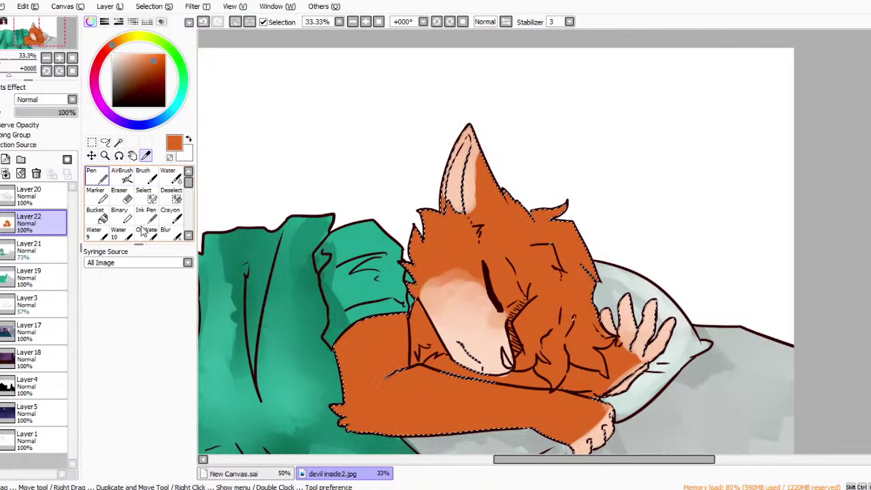
{"action": "left_click", "coordinate": [96, 175]}
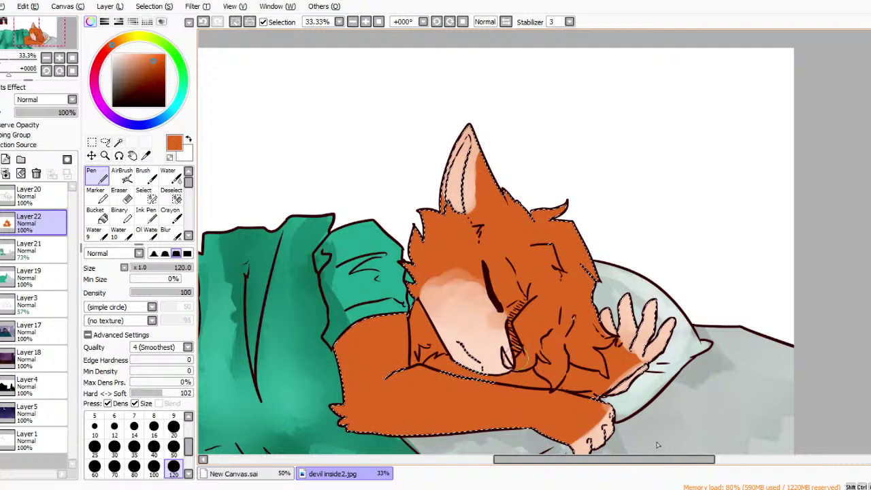
{"action": "left_click", "coordinate": [141, 90]}
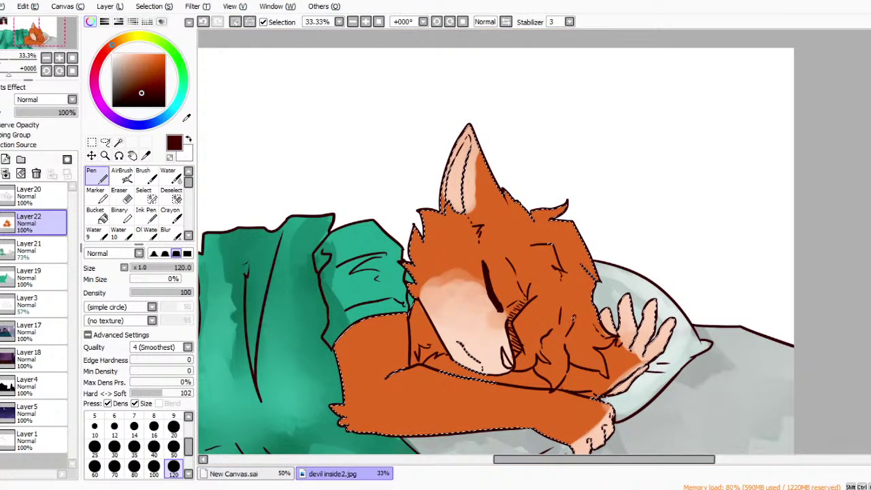
{"action": "left_click_drag", "start_coordinate": [516, 339], "coordinate": [511, 332]}
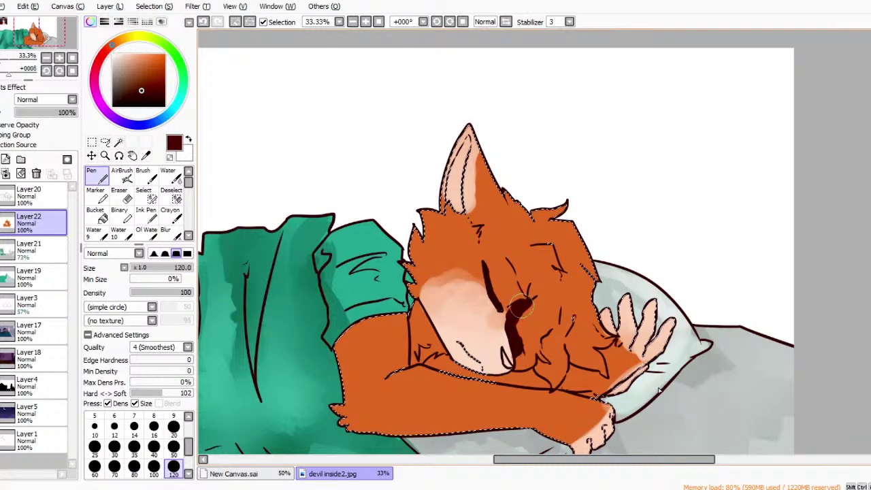
{"action": "left_click", "coordinate": [168, 176]}
{"action": "mouse_move", "coordinate": [517, 304]}
{"action": "left_mouse_down"}
{"action": "mouse_move", "coordinate": [511, 317]}
{"action": "mouse_move", "coordinate": [527, 303]}
{"action": "mouse_move", "coordinate": [518, 343]}
{"action": "mouse_move", "coordinate": [527, 313]}
{"action": "left_mouse_up"}
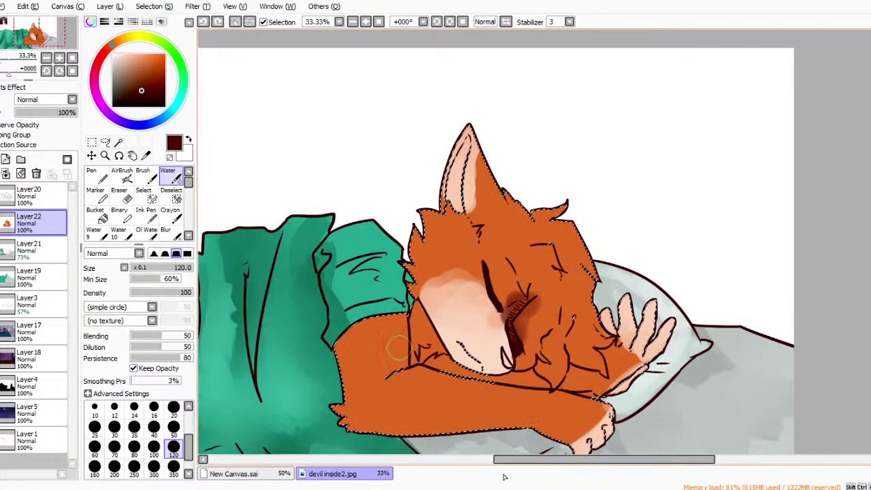
Sample a darker orange from the reference picture, deepen it to reddish brown, and paint the ear's outer fur with the Pen at size 120.
{"action": "left_click_drag", "start_coordinate": [571, 460], "coordinate": [489, 460]}
{"action": "left_click", "coordinate": [146, 156]}
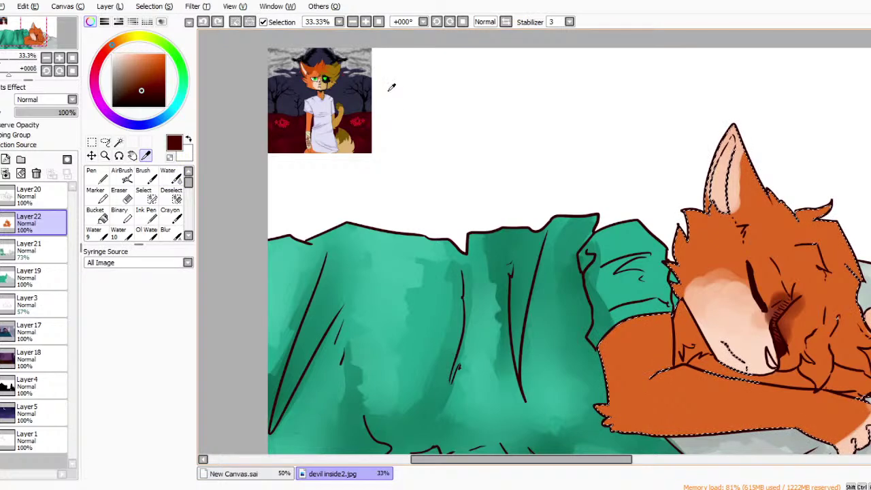
{"action": "left_click", "coordinate": [312, 75]}
{"action": "left_click_drag", "start_coordinate": [521, 459], "coordinate": [560, 459]}
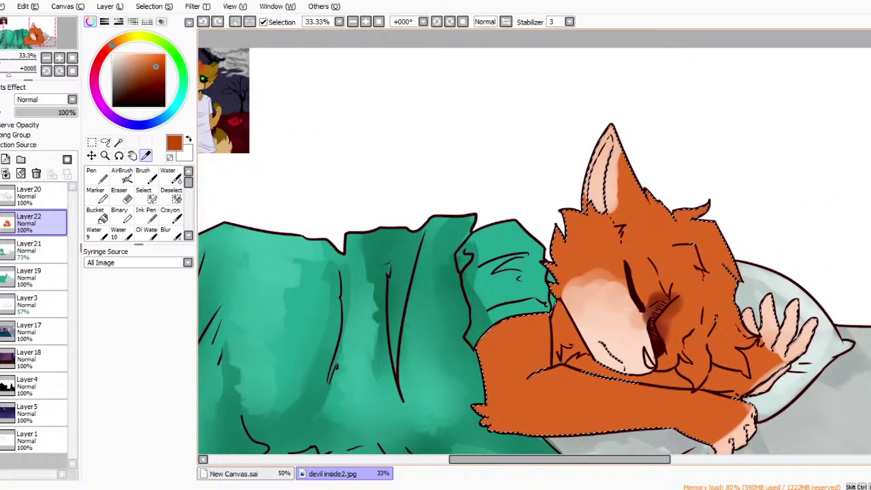
{"action": "left_click", "coordinate": [204, 99]}
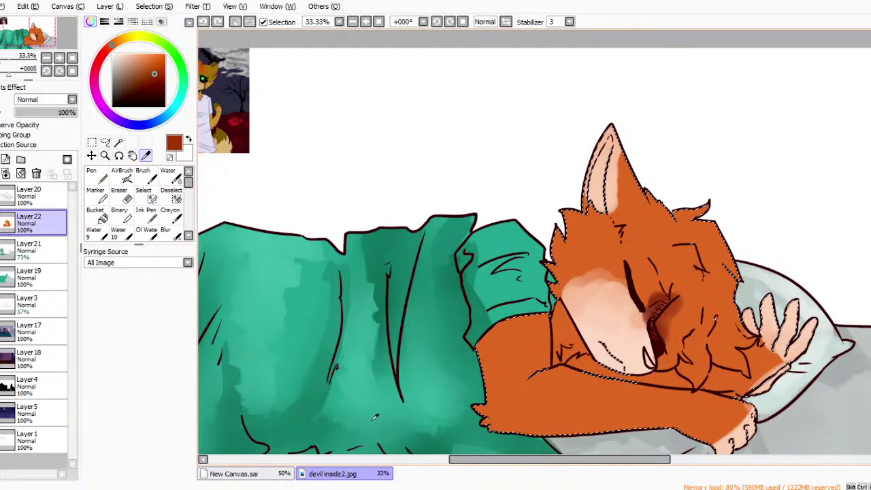
{"action": "left_click", "coordinate": [96, 175]}
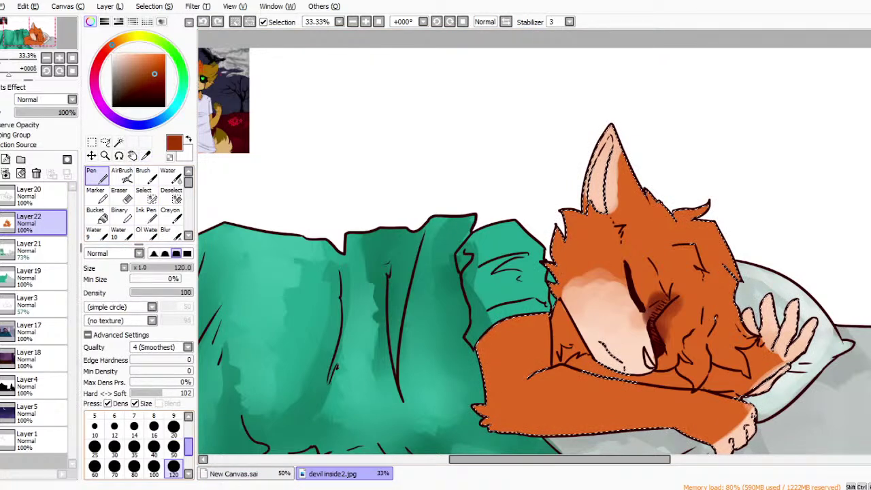
{"action": "mouse_move", "coordinate": [620, 196]}
{"action": "left_mouse_down"}
{"action": "mouse_move", "coordinate": [616, 213]}
{"action": "mouse_move", "coordinate": [624, 142]}
{"action": "left_mouse_up"}
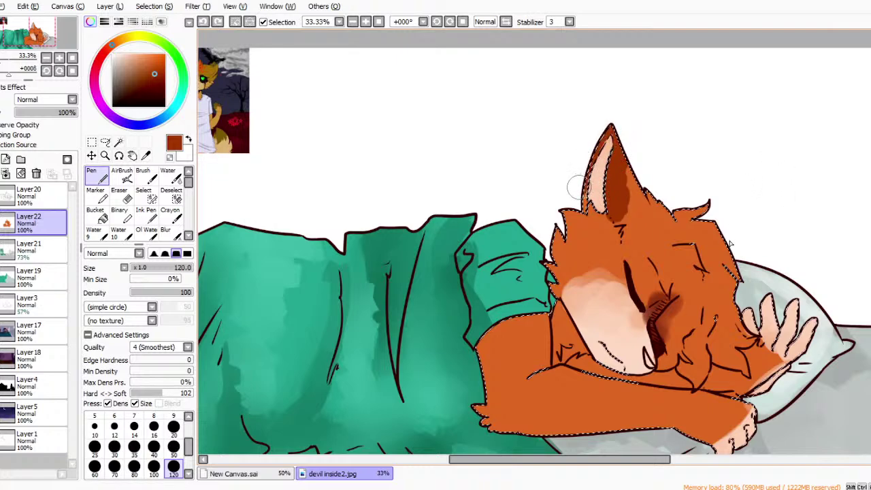
{"action": "left_click_drag", "start_coordinate": [578, 199], "coordinate": [571, 203]}
Extend the reddish brown from the ear onto the top of the head with the Pen at size 50, blending it with the Water tool.
{"action": "left_click", "coordinate": [173, 428]}
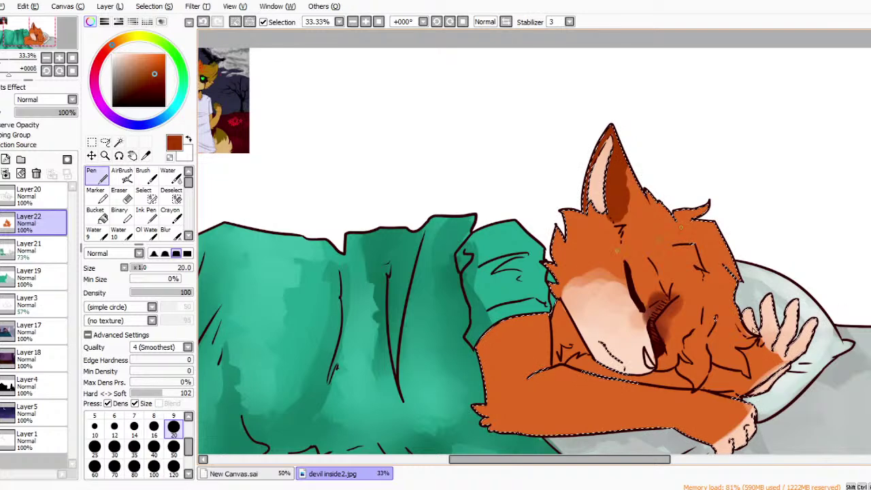
{"action": "key", "text": "bracketright"}
{"action": "key", "text": "bracketright"}
{"action": "key", "text": "bracketright"}
{"action": "key", "text": "bracketright"}
{"action": "key", "text": "bracketright"}
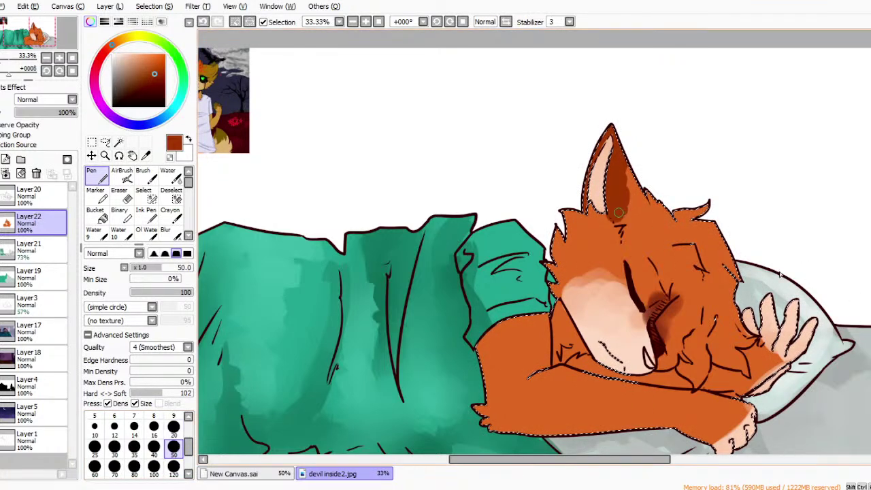
{"action": "mouse_move", "coordinate": [618, 209]}
{"action": "left_mouse_down"}
{"action": "mouse_move", "coordinate": [632, 161]}
{"action": "mouse_move", "coordinate": [623, 213]}
{"action": "mouse_move", "coordinate": [641, 191]}
{"action": "mouse_move", "coordinate": [639, 209]}
{"action": "mouse_move", "coordinate": [646, 204]}
{"action": "mouse_move", "coordinate": [634, 216]}
{"action": "mouse_move", "coordinate": [648, 204]}
{"action": "left_mouse_up"}
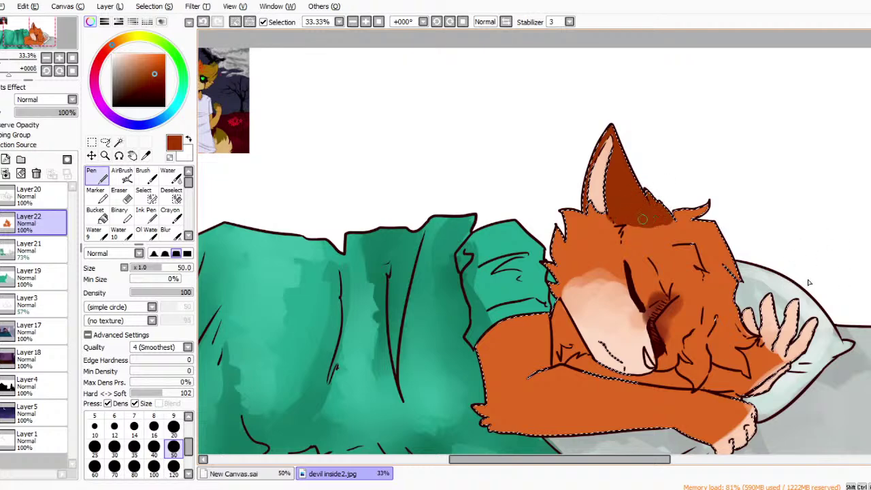
{"action": "left_click", "coordinate": [168, 176]}
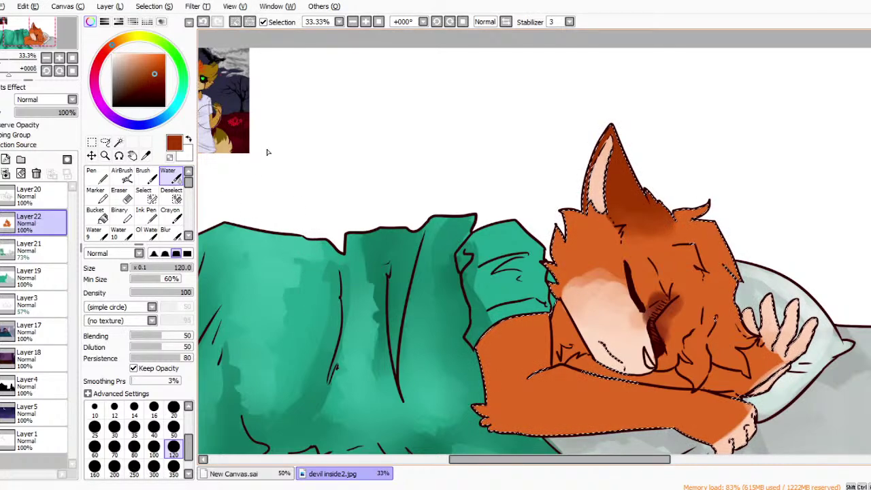
Choose a dark red and paint the hair over the top and side of the head with the Water tool at size 120.
{"action": "mouse_move", "coordinate": [153, 88]}
{"action": "left_mouse_down"}
{"action": "mouse_move", "coordinate": [134, 80]}
{"action": "mouse_move", "coordinate": [138, 70]}
{"action": "left_mouse_up"}
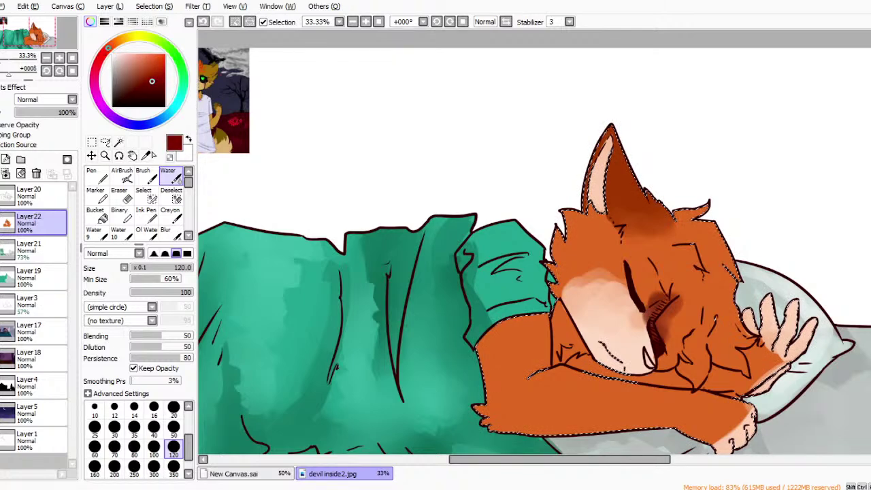
{"action": "left_click", "coordinate": [124, 176]}
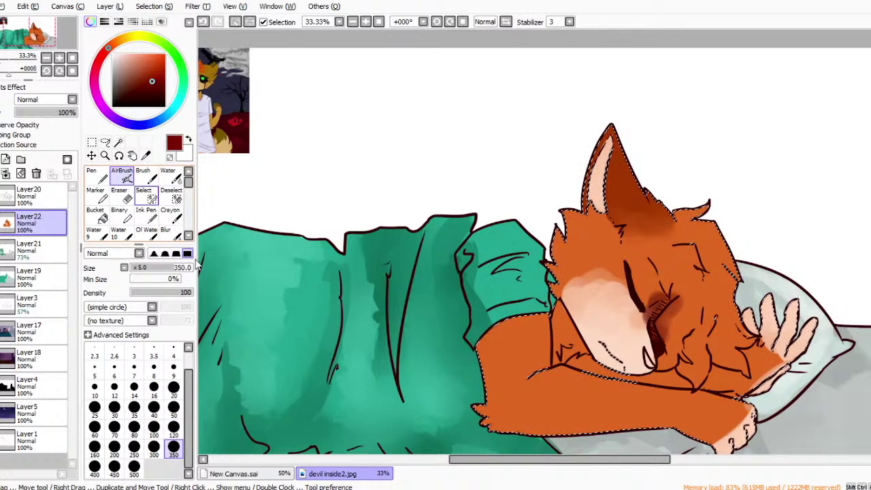
{"action": "left_click", "coordinate": [168, 175]}
{"action": "mouse_move", "coordinate": [688, 333]}
{"action": "left_mouse_down"}
{"action": "mouse_move", "coordinate": [685, 322]}
{"action": "mouse_move", "coordinate": [680, 330]}
{"action": "left_mouse_up"}
{"action": "mouse_move", "coordinate": [669, 324]}
{"action": "left_mouse_down"}
{"action": "mouse_move", "coordinate": [700, 284]}
{"action": "mouse_move", "coordinate": [693, 293]}
{"action": "mouse_move", "coordinate": [683, 270]}
{"action": "mouse_move", "coordinate": [677, 278]}
{"action": "mouse_move", "coordinate": [687, 282]}
{"action": "mouse_move", "coordinate": [692, 271]}
{"action": "mouse_move", "coordinate": [674, 256]}
{"action": "mouse_move", "coordinate": [663, 275]}
{"action": "mouse_move", "coordinate": [672, 236]}
{"action": "mouse_move", "coordinate": [695, 207]}
{"action": "mouse_move", "coordinate": [702, 235]}
{"action": "mouse_move", "coordinate": [694, 239]}
{"action": "mouse_move", "coordinate": [719, 258]}
{"action": "mouse_move", "coordinate": [698, 249]}
{"action": "mouse_move", "coordinate": [709, 280]}
{"action": "mouse_move", "coordinate": [716, 266]}
{"action": "mouse_move", "coordinate": [716, 298]}
{"action": "mouse_move", "coordinate": [725, 245]}
{"action": "mouse_move", "coordinate": [698, 232]}
{"action": "mouse_move", "coordinate": [709, 237]}
{"action": "mouse_move", "coordinate": [692, 272]}
{"action": "mouse_move", "coordinate": [690, 244]}
{"action": "mouse_move", "coordinate": [703, 241]}
{"action": "mouse_move", "coordinate": [681, 268]}
{"action": "mouse_move", "coordinate": [698, 302]}
{"action": "mouse_move", "coordinate": [682, 288]}
{"action": "mouse_move", "coordinate": [676, 263]}
{"action": "mouse_move", "coordinate": [684, 205]}
{"action": "left_mouse_up"}
{"action": "mouse_move", "coordinate": [678, 238]}
{"action": "left_mouse_down"}
{"action": "mouse_move", "coordinate": [664, 278]}
{"action": "mouse_move", "coordinate": [670, 236]}
{"action": "mouse_move", "coordinate": [681, 233]}
{"action": "mouse_move", "coordinate": [708, 294]}
{"action": "mouse_move", "coordinate": [685, 324]}
{"action": "mouse_move", "coordinate": [681, 297]}
{"action": "mouse_move", "coordinate": [665, 323]}
{"action": "mouse_move", "coordinate": [679, 342]}
{"action": "mouse_move", "coordinate": [702, 317]}
{"action": "mouse_move", "coordinate": [700, 334]}
{"action": "mouse_move", "coordinate": [710, 306]}
{"action": "mouse_move", "coordinate": [719, 327]}
{"action": "mouse_move", "coordinate": [721, 307]}
{"action": "mouse_move", "coordinate": [727, 328]}
{"action": "mouse_move", "coordinate": [687, 346]}
{"action": "left_mouse_up"}
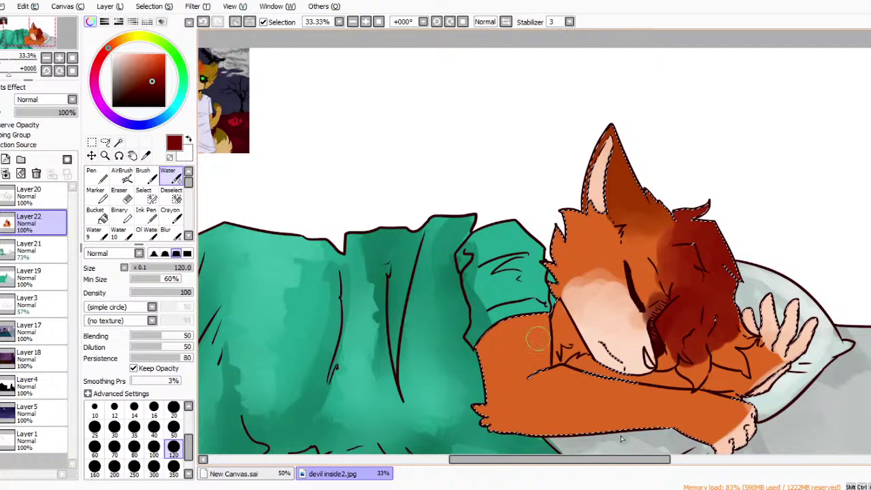
Extend the dark red into the hair's lower tufts with the Water tool at size 50, and choose a brighter red.
{"action": "key", "text": "bracketleft"}
{"action": "key", "text": "bracketleft"}
{"action": "key", "text": "bracketleft"}
{"action": "key", "text": "bracketleft"}
{"action": "key", "text": "bracketleft"}
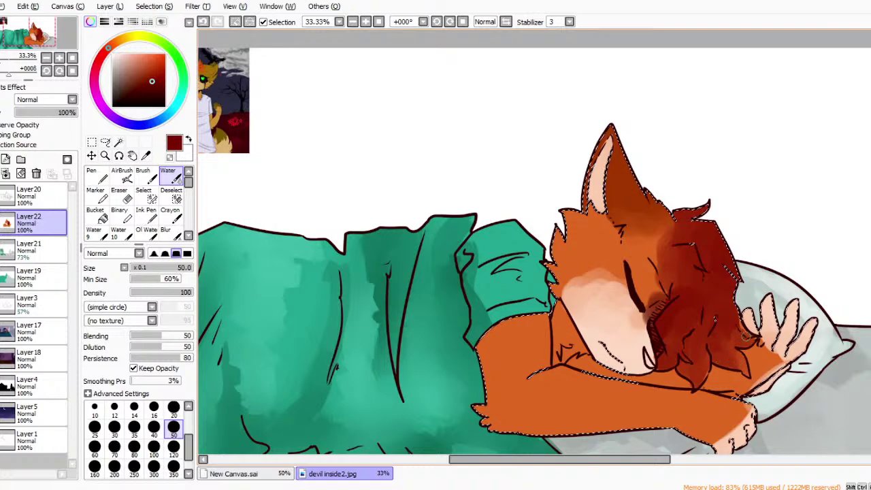
{"action": "left_click", "coordinate": [155, 70]}
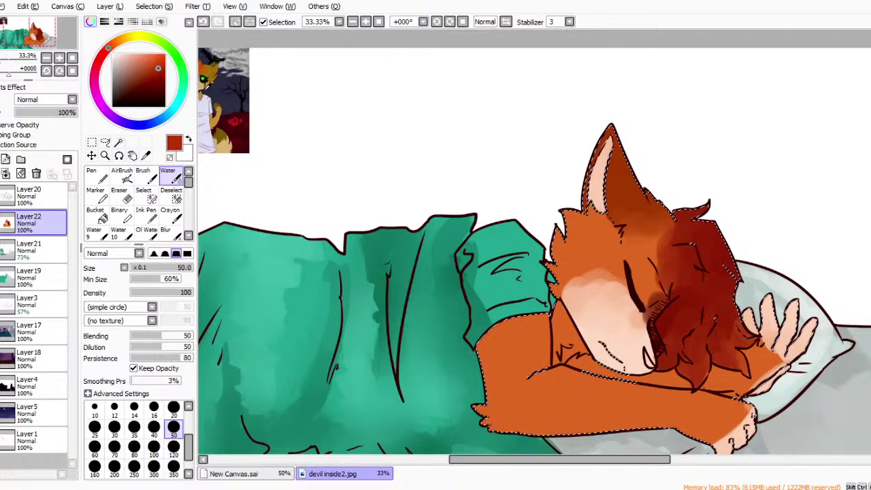
Paint a brighter pure red over the hair with the Water tool at size 50, and choose an orange-red.
{"action": "left_click", "coordinate": [102, 56]}
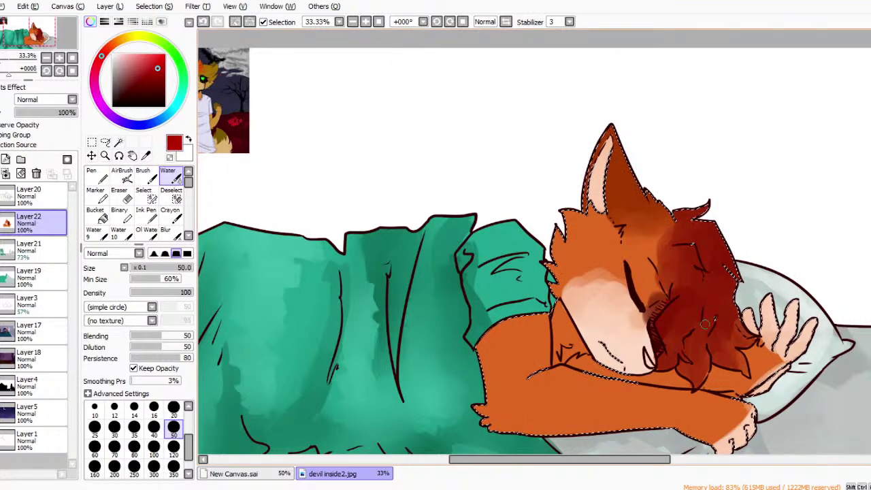
{"action": "mouse_move", "coordinate": [705, 326]}
{"action": "left_mouse_down"}
{"action": "mouse_move", "coordinate": [701, 366]}
{"action": "mouse_move", "coordinate": [698, 313]}
{"action": "left_mouse_up"}
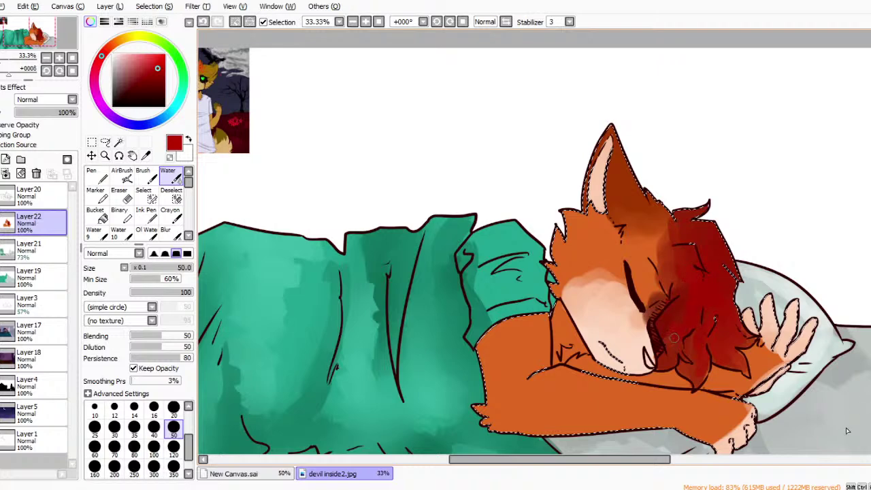
{"action": "left_click", "coordinate": [109, 46]}
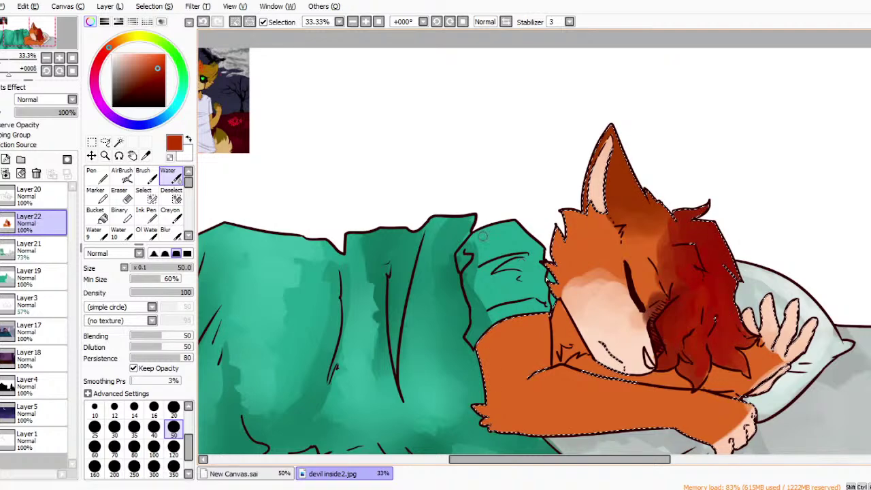
Colour the nose black with the Pen at size 50, and sample the arm's orange for the Pen.
{"action": "left_click", "coordinate": [96, 175]}
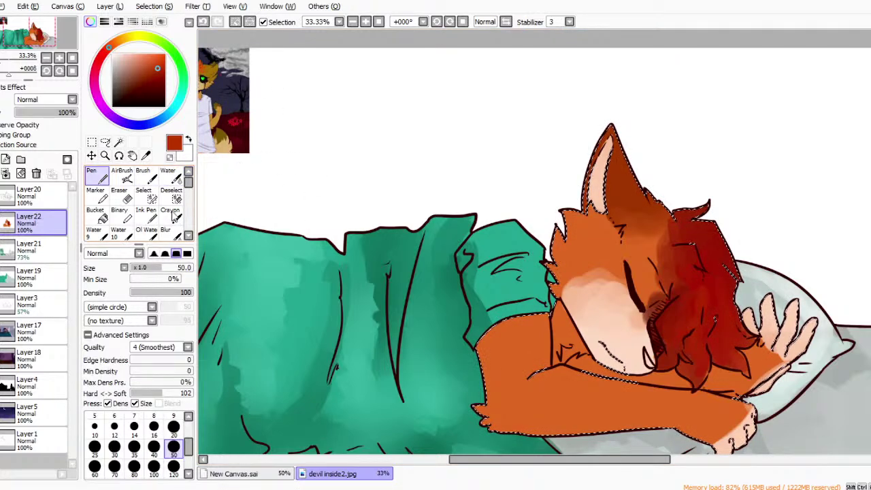
{"action": "mouse_move", "coordinate": [175, 142]}
{"action": "left_mouse_down"}
{"action": "mouse_move", "coordinate": [179, 120]}
{"action": "mouse_move", "coordinate": [158, 144]}
{"action": "left_mouse_up"}
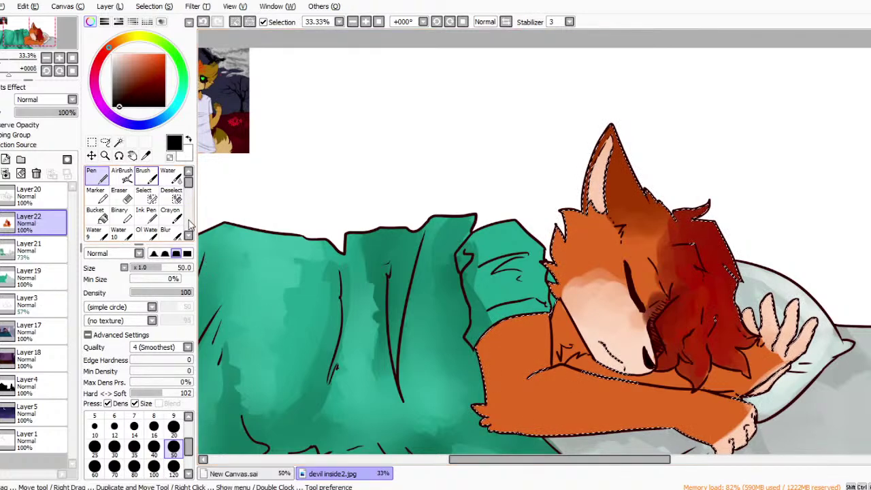
{"action": "key", "text": "alt"}
{"action": "left_click", "coordinate": [622, 423]}
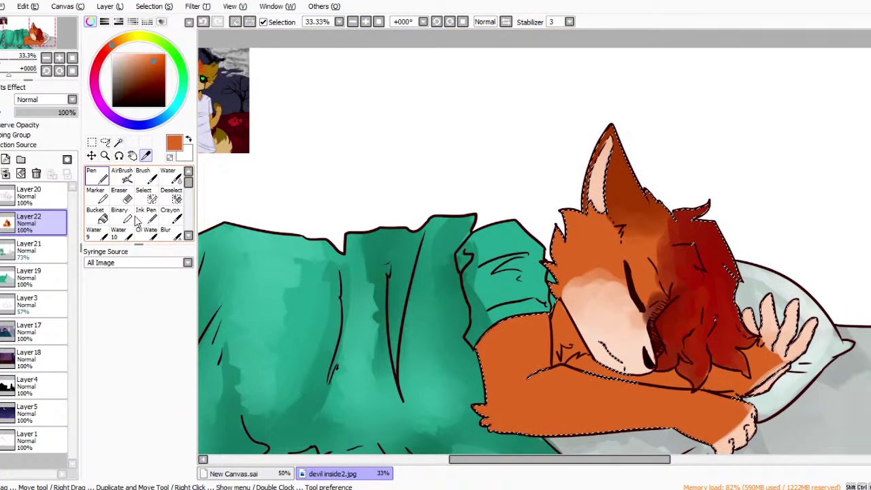
{"action": "left_click", "coordinate": [98, 177]}
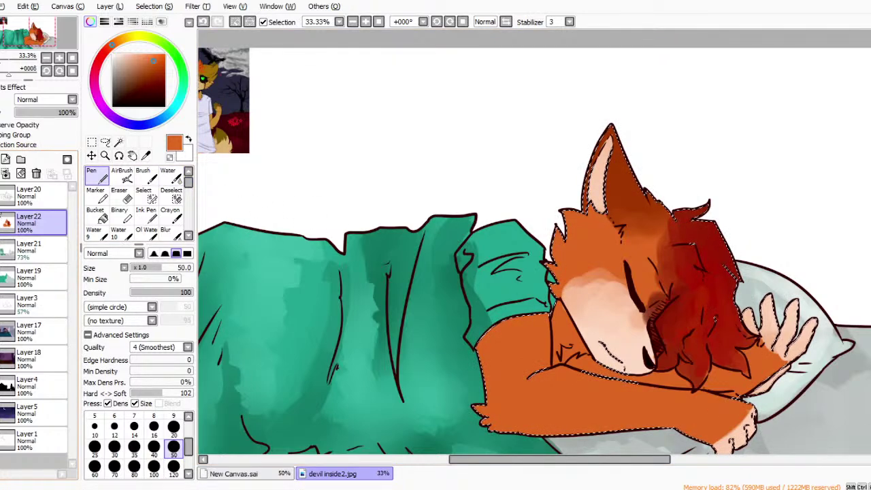
On a new layer above the fur colours, brush dark navy shading over the ear, head and hair with the Water tool.
{"action": "left_click", "coordinate": [6, 159]}
{"action": "left_click", "coordinate": [170, 176]}
{"action": "left_click", "coordinate": [126, 123]}
{"action": "left_click", "coordinate": [119, 120]}
{"action": "left_click", "coordinate": [145, 93]}
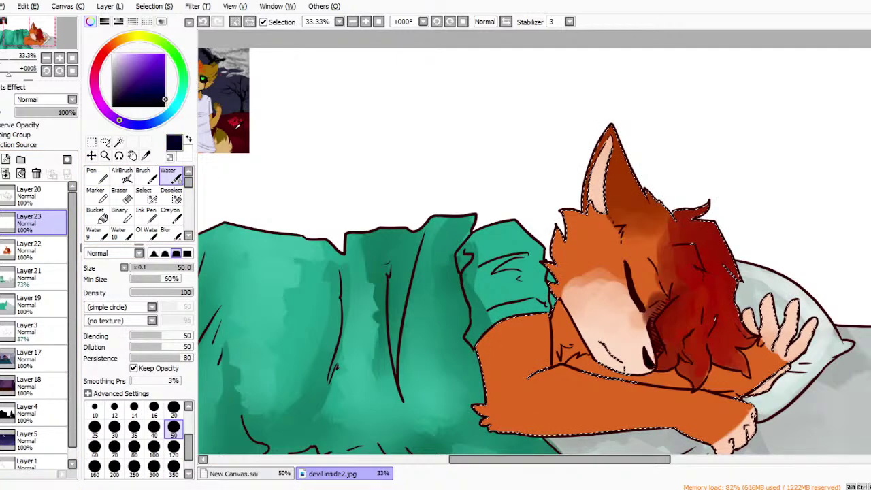
{"action": "left_click", "coordinate": [173, 467]}
{"action": "mouse_move", "coordinate": [605, 163]}
{"action": "left_mouse_down"}
{"action": "mouse_move", "coordinate": [585, 272]}
{"action": "mouse_move", "coordinate": [544, 224]}
{"action": "mouse_move", "coordinate": [544, 327]}
{"action": "mouse_move", "coordinate": [494, 333]}
{"action": "mouse_move", "coordinate": [500, 299]}
{"action": "mouse_move", "coordinate": [578, 145]}
{"action": "mouse_move", "coordinate": [572, 215]}
{"action": "mouse_move", "coordinate": [599, 170]}
{"action": "mouse_move", "coordinate": [585, 204]}
{"action": "mouse_move", "coordinate": [660, 170]}
{"action": "mouse_move", "coordinate": [708, 223]}
{"action": "mouse_move", "coordinate": [697, 299]}
{"action": "left_mouse_up"}
Extend the navy shading over the muzzle edges, lower hair, arms and paws with the Water tool at size 120.
{"action": "left_click", "coordinate": [174, 447]}
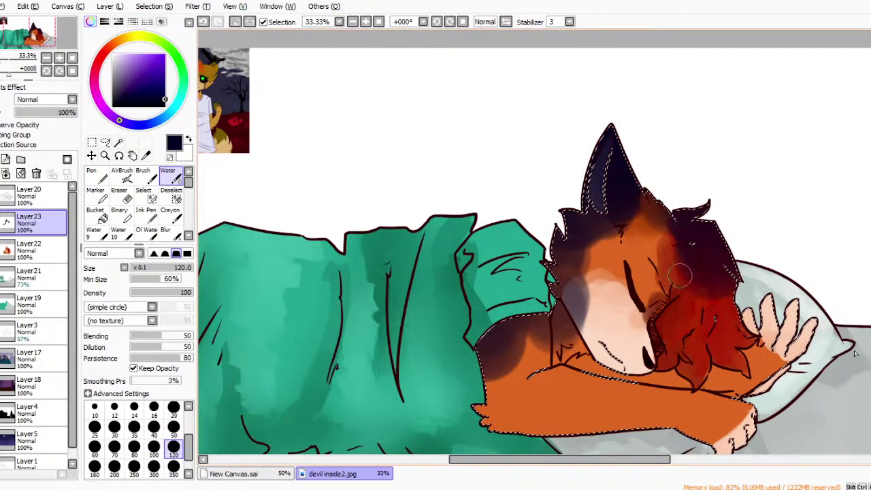
{"action": "mouse_move", "coordinate": [634, 198]}
{"action": "left_mouse_down"}
{"action": "mouse_move", "coordinate": [672, 228]}
{"action": "mouse_move", "coordinate": [668, 262]}
{"action": "left_mouse_up"}
{"action": "mouse_move", "coordinate": [658, 297]}
{"action": "left_mouse_down"}
{"action": "mouse_move", "coordinate": [661, 345]}
{"action": "mouse_move", "coordinate": [656, 304]}
{"action": "mouse_move", "coordinate": [669, 364]}
{"action": "mouse_move", "coordinate": [700, 328]}
{"action": "mouse_move", "coordinate": [684, 345]}
{"action": "mouse_move", "coordinate": [695, 304]}
{"action": "mouse_move", "coordinate": [717, 364]}
{"action": "mouse_move", "coordinate": [705, 331]}
{"action": "mouse_move", "coordinate": [730, 361]}
{"action": "mouse_move", "coordinate": [747, 355]}
{"action": "mouse_move", "coordinate": [734, 300]}
{"action": "mouse_move", "coordinate": [750, 336]}
{"action": "mouse_move", "coordinate": [772, 303]}
{"action": "mouse_move", "coordinate": [768, 312]}
{"action": "mouse_move", "coordinate": [806, 318]}
{"action": "mouse_move", "coordinate": [807, 340]}
{"action": "mouse_move", "coordinate": [726, 386]}
{"action": "mouse_move", "coordinate": [713, 376]}
{"action": "mouse_move", "coordinate": [677, 381]}
{"action": "mouse_move", "coordinate": [570, 362]}
{"action": "mouse_move", "coordinate": [567, 337]}
{"action": "mouse_move", "coordinate": [576, 362]}
{"action": "mouse_move", "coordinate": [582, 354]}
{"action": "mouse_move", "coordinate": [623, 369]}
{"action": "mouse_move", "coordinate": [599, 371]}
{"action": "mouse_move", "coordinate": [669, 378]}
{"action": "mouse_move", "coordinate": [581, 319]}
{"action": "mouse_move", "coordinate": [630, 372]}
{"action": "mouse_move", "coordinate": [599, 357]}
{"action": "mouse_move", "coordinate": [648, 372]}
{"action": "mouse_move", "coordinate": [671, 362]}
{"action": "mouse_move", "coordinate": [659, 372]}
{"action": "mouse_move", "coordinate": [713, 379]}
{"action": "mouse_move", "coordinate": [738, 366]}
{"action": "mouse_move", "coordinate": [777, 383]}
{"action": "mouse_move", "coordinate": [728, 381]}
{"action": "left_mouse_up"}
{"action": "mouse_move", "coordinate": [504, 353]}
{"action": "left_mouse_down"}
{"action": "mouse_move", "coordinate": [490, 403]}
{"action": "mouse_move", "coordinate": [536, 366]}
{"action": "mouse_move", "coordinate": [539, 337]}
{"action": "mouse_move", "coordinate": [558, 364]}
{"action": "mouse_move", "coordinate": [477, 406]}
{"action": "mouse_move", "coordinate": [527, 430]}
{"action": "mouse_move", "coordinate": [569, 445]}
{"action": "mouse_move", "coordinate": [556, 422]}
{"action": "mouse_move", "coordinate": [588, 430]}
{"action": "mouse_move", "coordinate": [671, 416]}
{"action": "mouse_move", "coordinate": [706, 443]}
{"action": "mouse_move", "coordinate": [687, 435]}
{"action": "mouse_move", "coordinate": [733, 437]}
{"action": "mouse_move", "coordinate": [747, 421]}
{"action": "mouse_move", "coordinate": [756, 436]}
{"action": "mouse_move", "coordinate": [716, 396]}
{"action": "mouse_move", "coordinate": [678, 387]}
{"action": "mouse_move", "coordinate": [755, 411]}
{"action": "mouse_move", "coordinate": [739, 397]}
{"action": "mouse_move", "coordinate": [703, 443]}
{"action": "left_mouse_up"}
{"action": "mouse_move", "coordinate": [664, 421]}
{"action": "left_mouse_down"}
{"action": "mouse_move", "coordinate": [720, 436]}
{"action": "mouse_move", "coordinate": [743, 408]}
{"action": "left_mouse_up"}
{"action": "left_click_drag", "start_coordinate": [588, 321], "coordinate": [576, 265]}
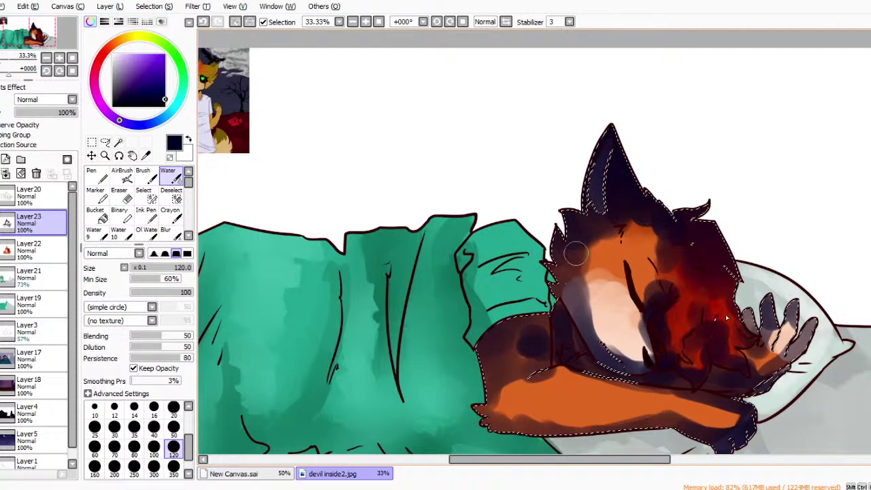
Soften the navy shading on the forehead, hair and upper arm with the Eraser at size 120 and density 19.
{"action": "key", "text": "e"}
{"action": "left_click", "coordinate": [173, 426]}
{"action": "mouse_move", "coordinate": [573, 266]}
{"action": "left_mouse_down"}
{"action": "mouse_move", "coordinate": [595, 259]}
{"action": "mouse_move", "coordinate": [600, 232]}
{"action": "mouse_move", "coordinate": [612, 243]}
{"action": "mouse_move", "coordinate": [582, 264]}
{"action": "mouse_move", "coordinate": [587, 310]}
{"action": "mouse_move", "coordinate": [601, 336]}
{"action": "mouse_move", "coordinate": [632, 362]}
{"action": "mouse_move", "coordinate": [638, 307]}
{"action": "mouse_move", "coordinate": [653, 284]}
{"action": "mouse_move", "coordinate": [683, 298]}
{"action": "mouse_move", "coordinate": [675, 353]}
{"action": "left_mouse_up"}
{"action": "mouse_move", "coordinate": [681, 243]}
{"action": "left_mouse_down"}
{"action": "mouse_move", "coordinate": [659, 264]}
{"action": "mouse_move", "coordinate": [684, 236]}
{"action": "mouse_move", "coordinate": [706, 284]}
{"action": "mouse_move", "coordinate": [674, 239]}
{"action": "mouse_move", "coordinate": [640, 227]}
{"action": "mouse_move", "coordinate": [618, 165]}
{"action": "mouse_move", "coordinate": [651, 228]}
{"action": "mouse_move", "coordinate": [639, 210]}
{"action": "mouse_move", "coordinate": [617, 228]}
{"action": "mouse_move", "coordinate": [616, 178]}
{"action": "mouse_move", "coordinate": [670, 238]}
{"action": "left_mouse_up"}
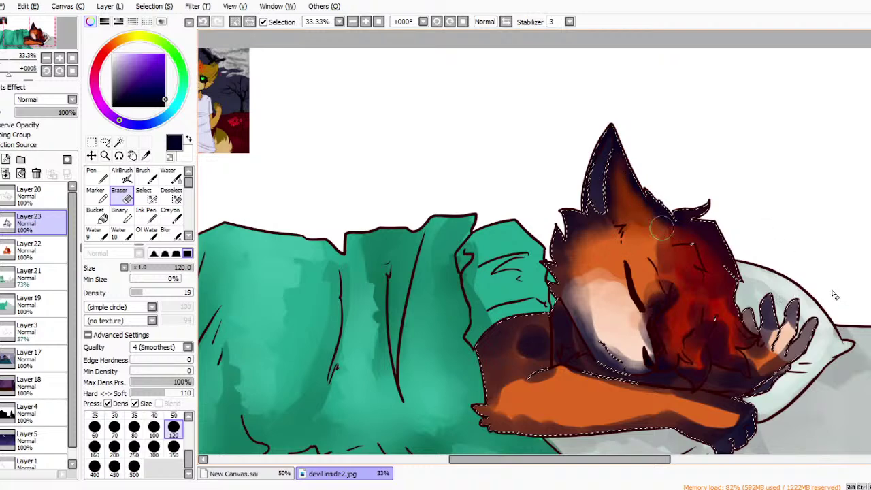
{"action": "mouse_move", "coordinate": [536, 375]}
{"action": "left_mouse_down"}
{"action": "mouse_move", "coordinate": [507, 383]}
{"action": "mouse_move", "coordinate": [522, 366]}
{"action": "mouse_move", "coordinate": [520, 337]}
{"action": "mouse_move", "coordinate": [524, 369]}
{"action": "mouse_move", "coordinate": [543, 388]}
{"action": "mouse_move", "coordinate": [532, 356]}
{"action": "left_mouse_up"}
Lower the shading layer's opacity to 57% and clear the selection around the character.
{"action": "mouse_move", "coordinate": [48, 113]}
{"action": "left_mouse_down"}
{"action": "mouse_move", "coordinate": [40, 112]}
{"action": "mouse_move", "coordinate": [51, 113]}
{"action": "left_mouse_up"}
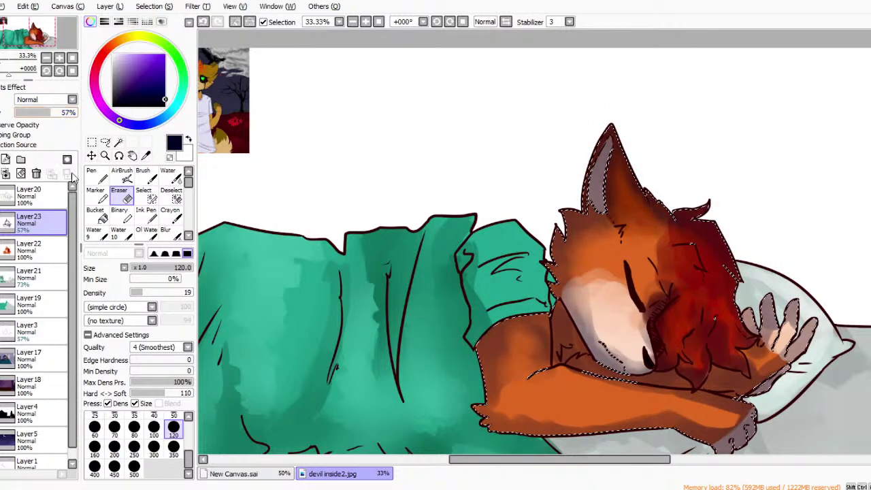
{"action": "left_click", "coordinate": [145, 155]}
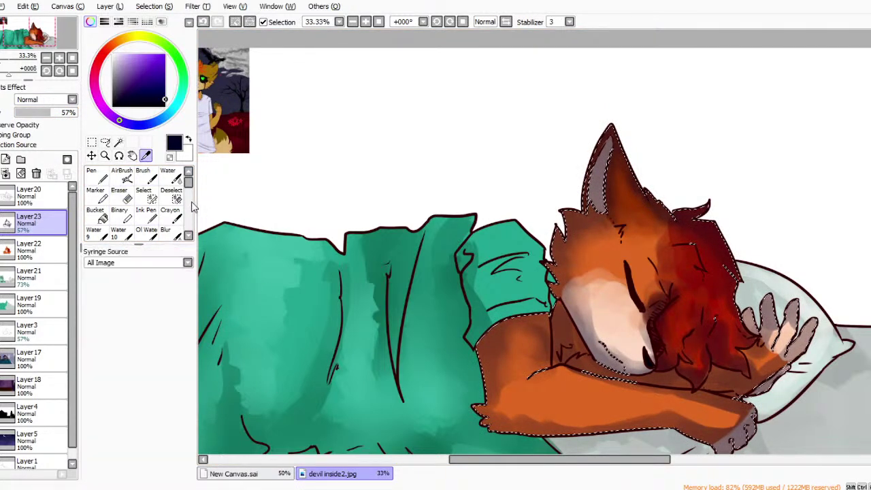
{"action": "left_click", "coordinate": [92, 142]}
{"action": "left_click", "coordinate": [235, 194]}
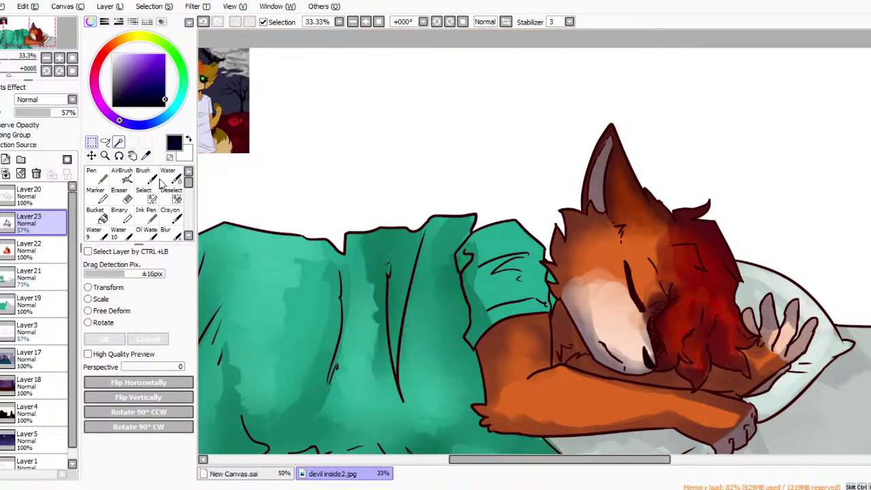
Select the shirt sleeve and its small gaps beside the cheek with the Magic Wand on the line art layer, Layer20.
{"action": "left_click", "coordinate": [119, 142]}
{"action": "left_click", "coordinate": [32, 196]}
{"action": "left_click", "coordinate": [541, 277]}
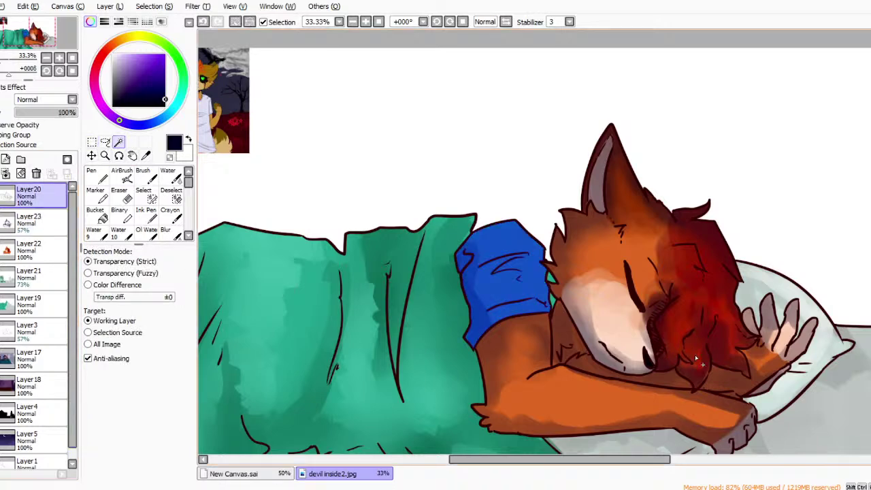
{"action": "left_click", "coordinate": [551, 279]}
{"action": "left_click", "coordinate": [552, 301]}
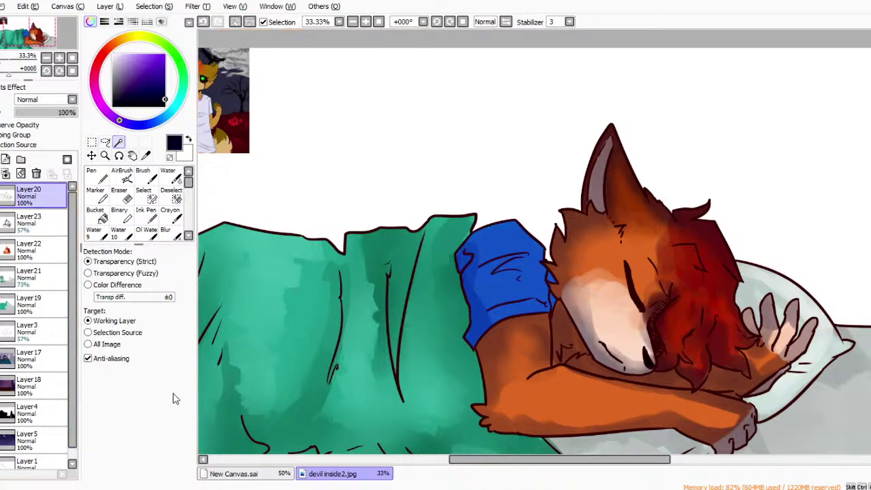
Fill the selected sleeve with pale blue on the fur colour layer, Layer22, using the Bucket.
{"action": "left_click", "coordinate": [171, 110]}
{"action": "left_click", "coordinate": [130, 59]}
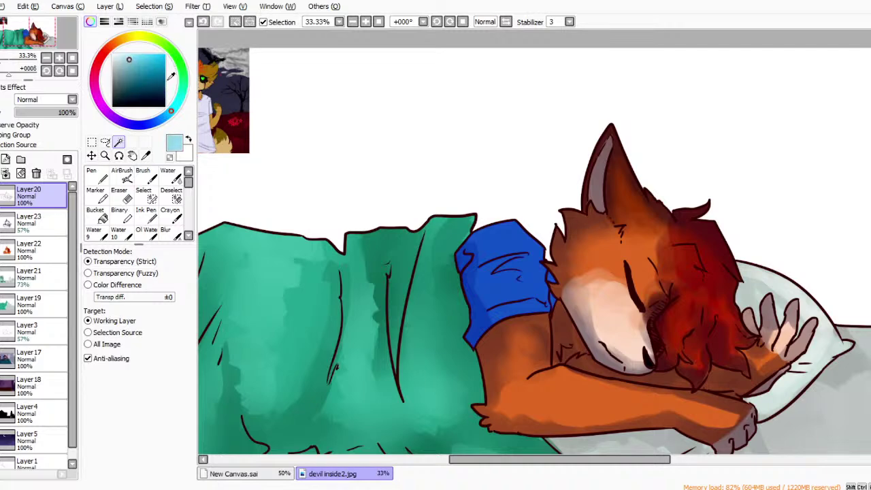
{"action": "left_click", "coordinate": [27, 249]}
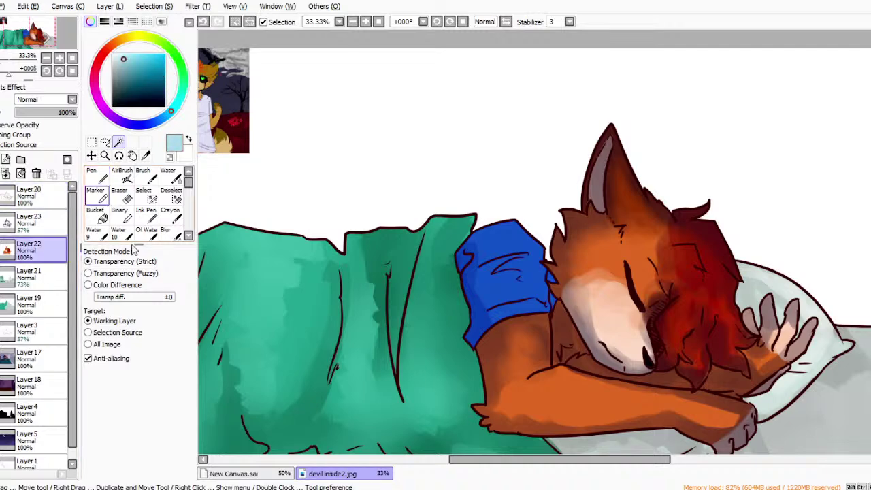
{"action": "left_click", "coordinate": [97, 215]}
{"action": "left_click", "coordinate": [503, 276]}
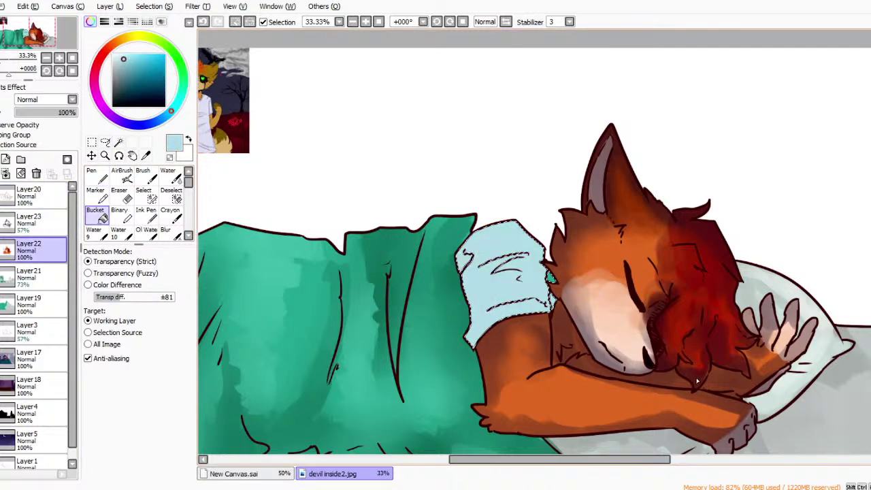
Shade the sleeve in dark navy on Layer23 with the Water tool at size 120.
{"action": "left_click", "coordinate": [29, 219]}
{"action": "left_click", "coordinate": [170, 177]}
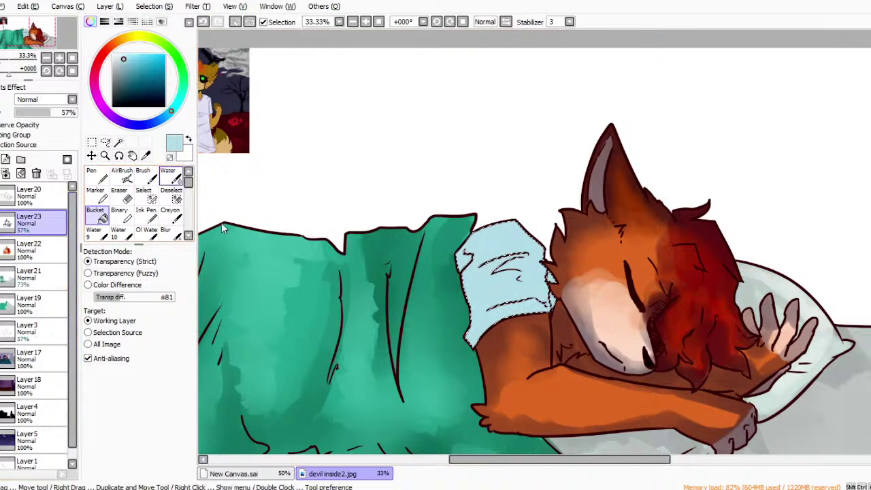
{"action": "left_click", "coordinate": [122, 122]}
{"action": "left_click", "coordinate": [162, 98]}
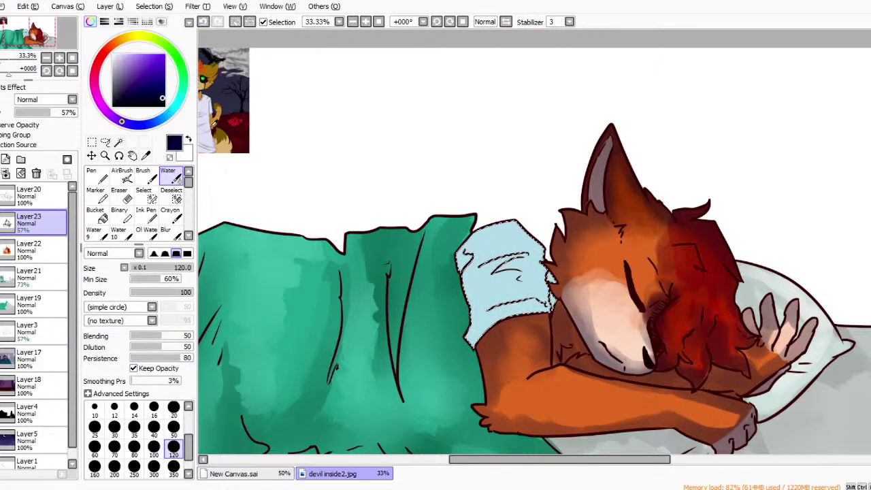
{"action": "left_click_drag", "start_coordinate": [465, 295], "coordinate": [512, 271]}
{"action": "mouse_move", "coordinate": [469, 332]}
{"action": "left_mouse_down"}
{"action": "mouse_move", "coordinate": [447, 335]}
{"action": "mouse_move", "coordinate": [519, 298]}
{"action": "mouse_move", "coordinate": [554, 321]}
{"action": "mouse_move", "coordinate": [519, 306]}
{"action": "mouse_move", "coordinate": [534, 259]}
{"action": "left_mouse_up"}
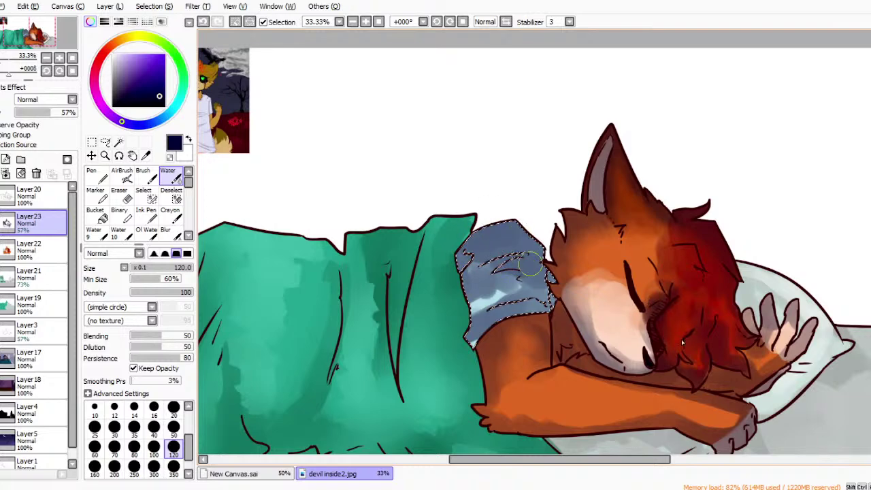
Erase highlights out of the sleeve's shading, raising the Eraser's density to 80, and clear the selection.
{"action": "key", "text": "e"}
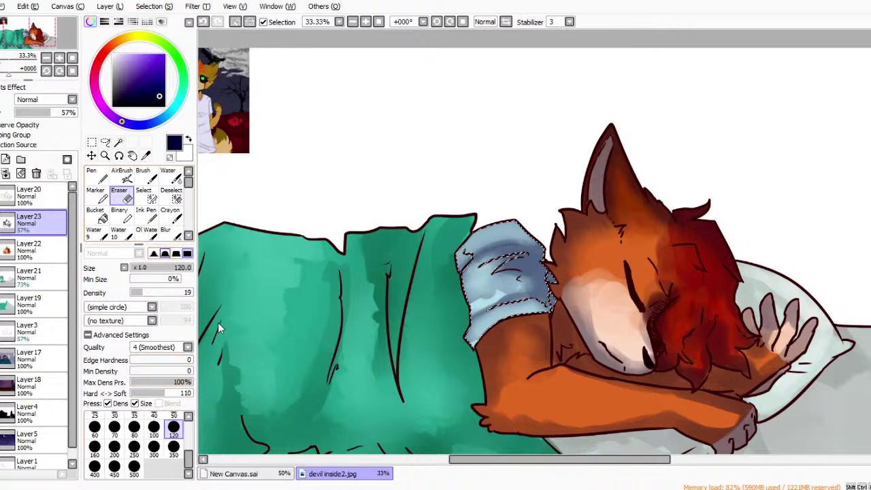
{"action": "left_click", "coordinate": [180, 293]}
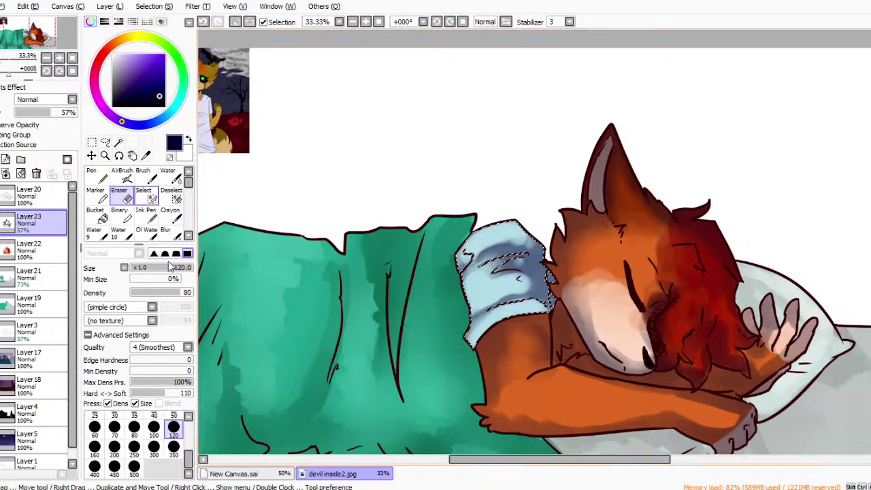
{"action": "left_click", "coordinate": [91, 141]}
{"action": "left_click", "coordinate": [409, 197]}
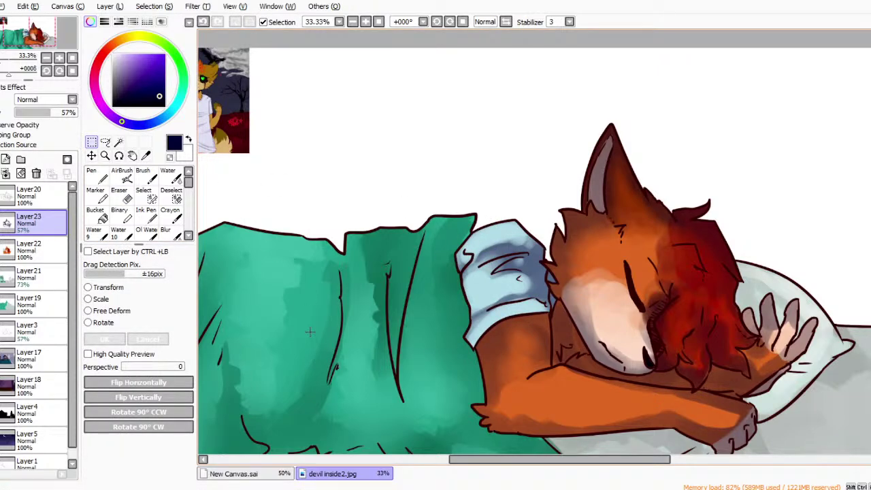
Erase parts of the navy shading on the fingers of the raised hand with the Eraser at size 120.
{"action": "left_click", "coordinate": [353, 22]}
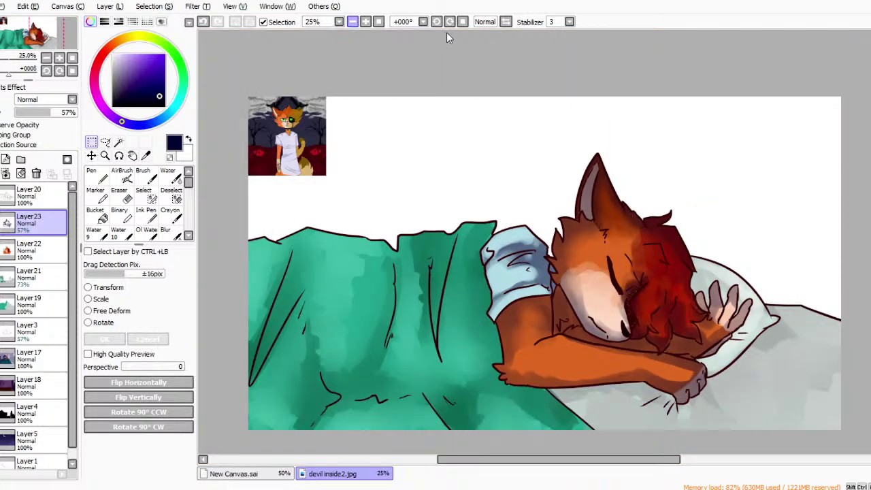
{"action": "key", "text": "e"}
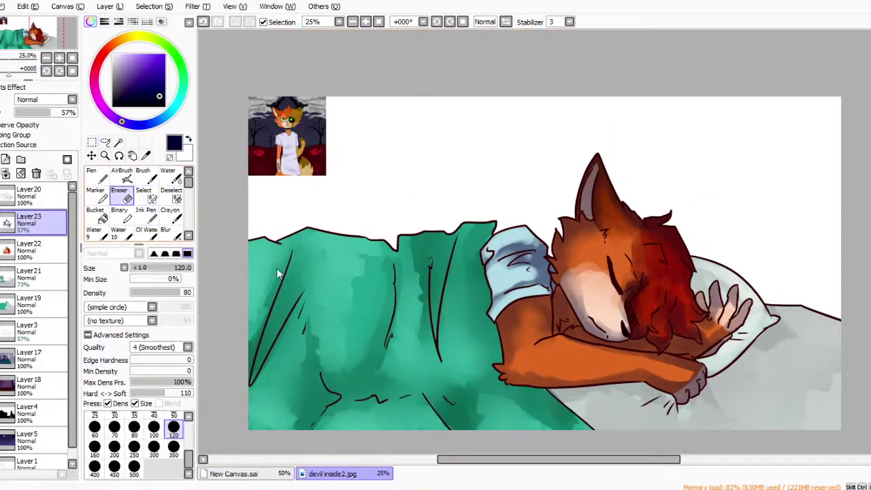
{"action": "left_click_drag", "start_coordinate": [714, 303], "coordinate": [723, 304]}
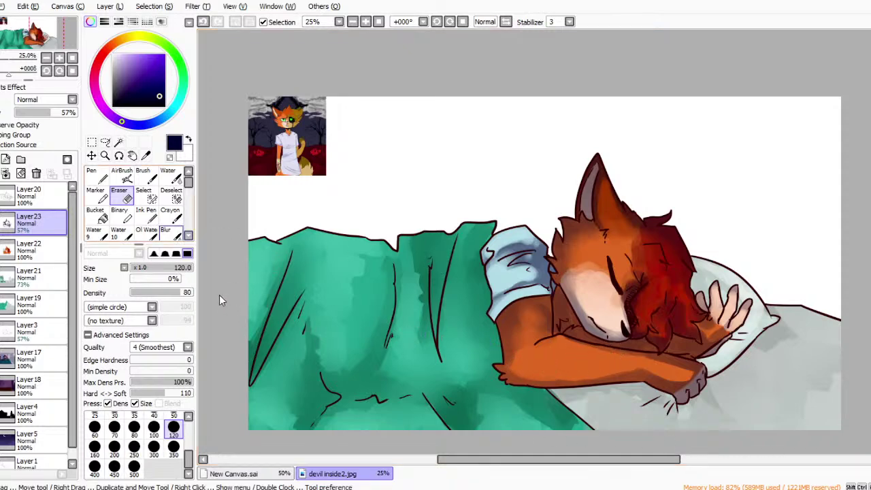
Smooth the navy shading over the arms and raised hand with the Blur tool at size 350.
{"action": "left_click", "coordinate": [166, 230]}
{"action": "left_click_drag", "start_coordinate": [691, 379], "coordinate": [494, 400]}
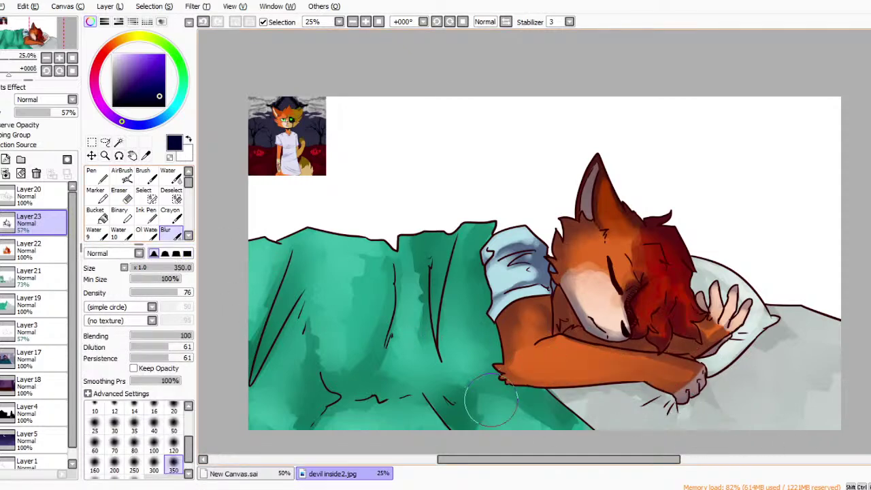
{"action": "left_click_drag", "start_coordinate": [715, 324], "coordinate": [726, 327]}
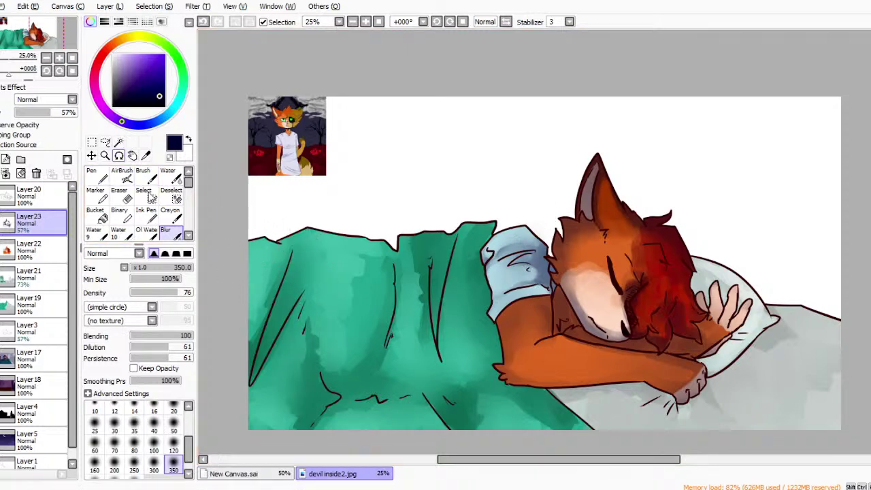
Select the reference picture with a rectangular selection and remove it from Layer20.
{"action": "left_click", "coordinate": [92, 142]}
{"action": "left_click_drag", "start_coordinate": [249, 193], "coordinate": [348, 96]}
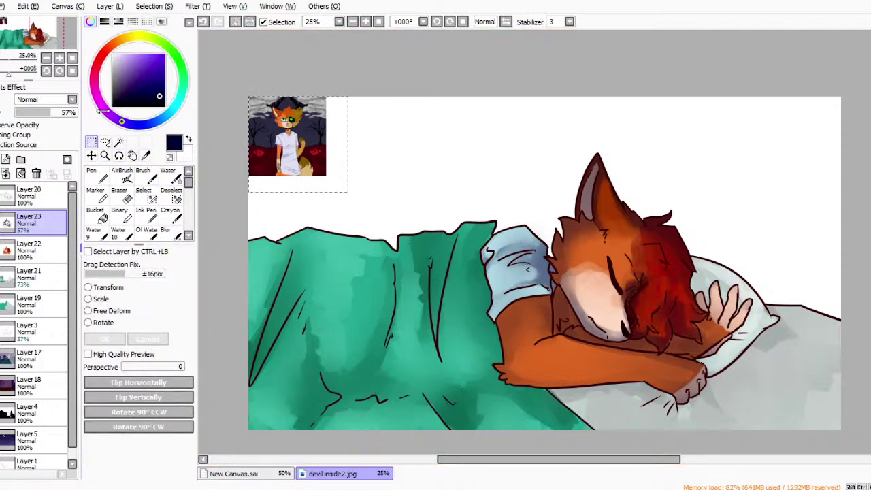
{"action": "left_click", "coordinate": [32, 7]}
{"action": "left_click", "coordinate": [63, 73]}
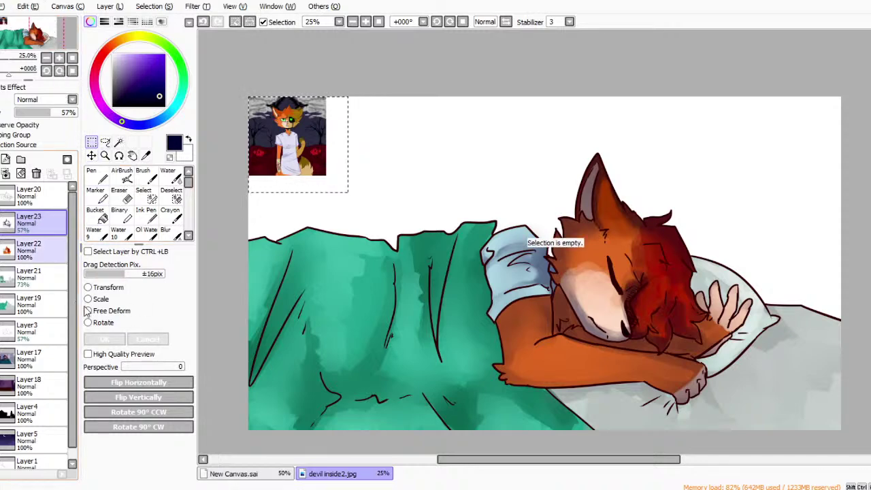
{"action": "left_click", "coordinate": [30, 195]}
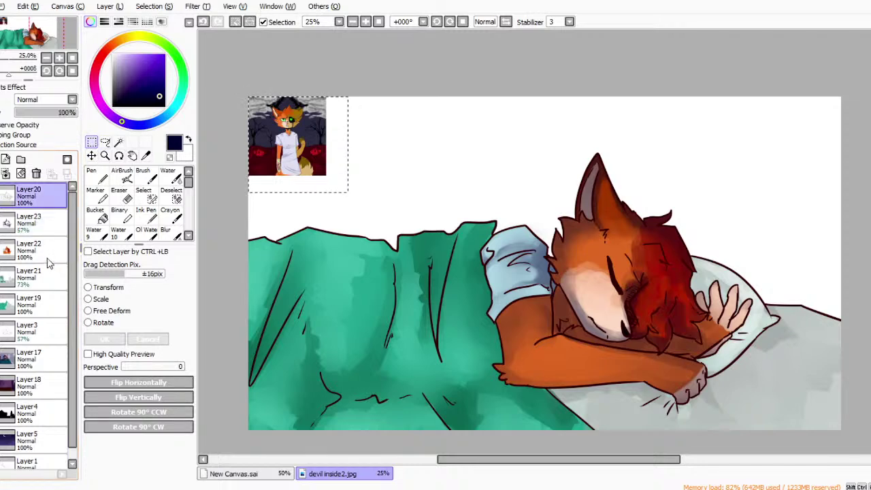
{"action": "left_click", "coordinate": [62, 78]}
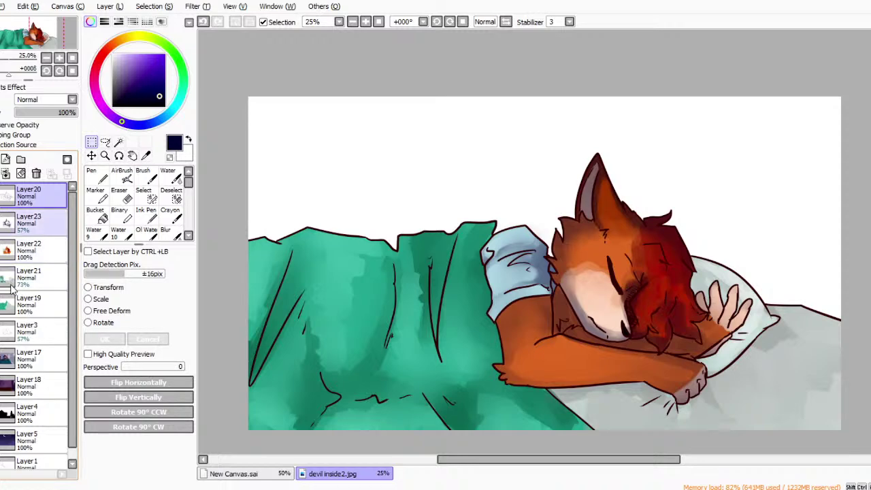
{"action": "left_click", "coordinate": [0, 251]}
{"action": "left_click", "coordinate": [0, 250]}
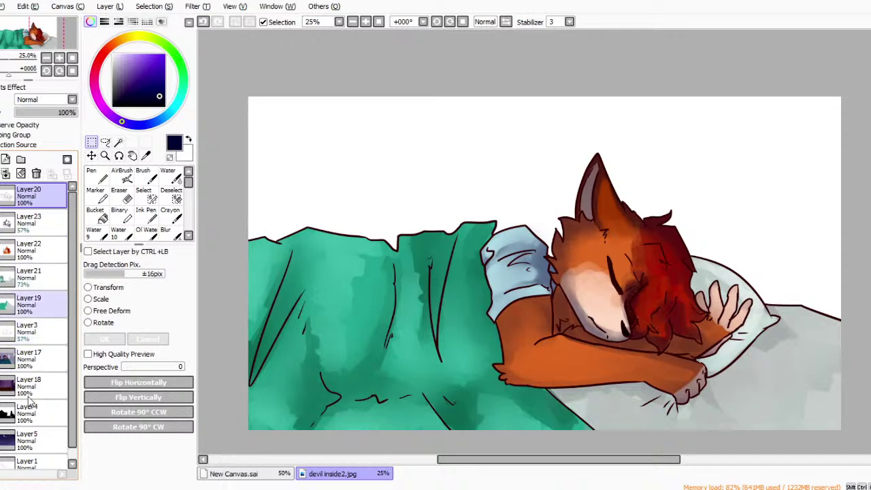
Add a new layer above Layer3 and fill it with a muted purple for the wall behind the bed.
{"action": "left_click", "coordinate": [44, 329]}
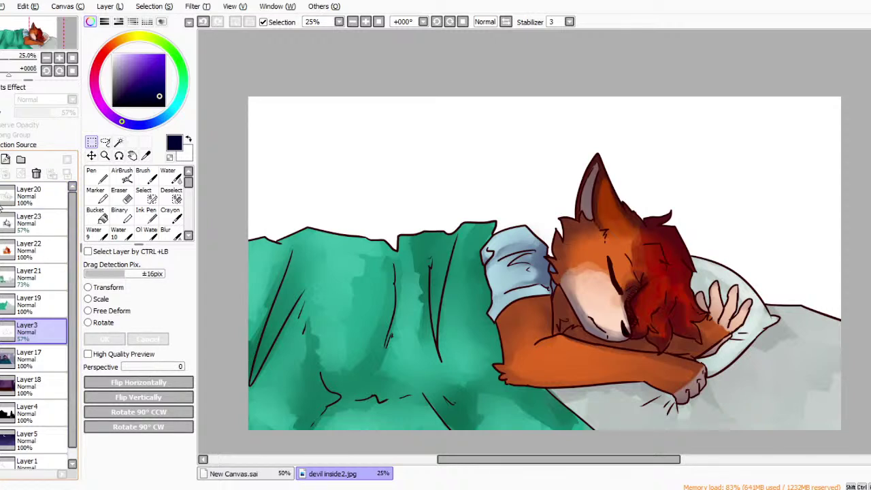
{"action": "left_click", "coordinate": [6, 159]}
{"action": "left_click", "coordinate": [97, 215]}
{"action": "left_click", "coordinate": [127, 71]}
{"action": "left_click", "coordinate": [123, 84]}
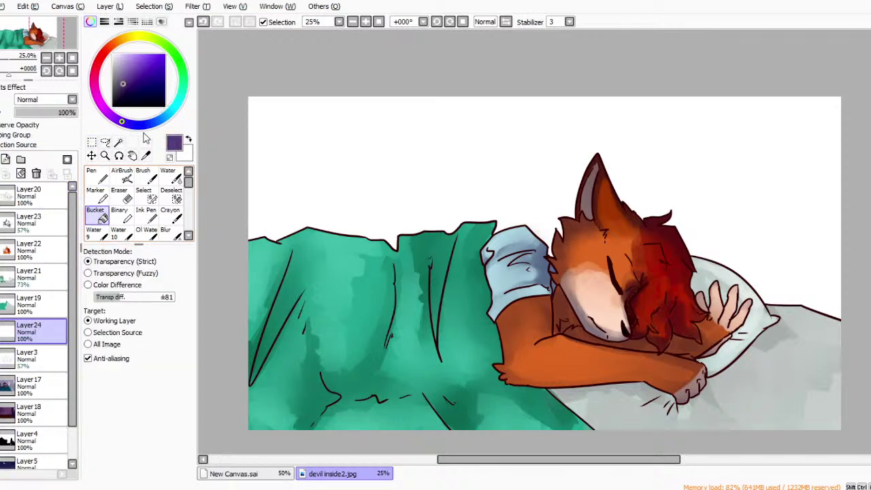
{"action": "left_click", "coordinate": [109, 114]}
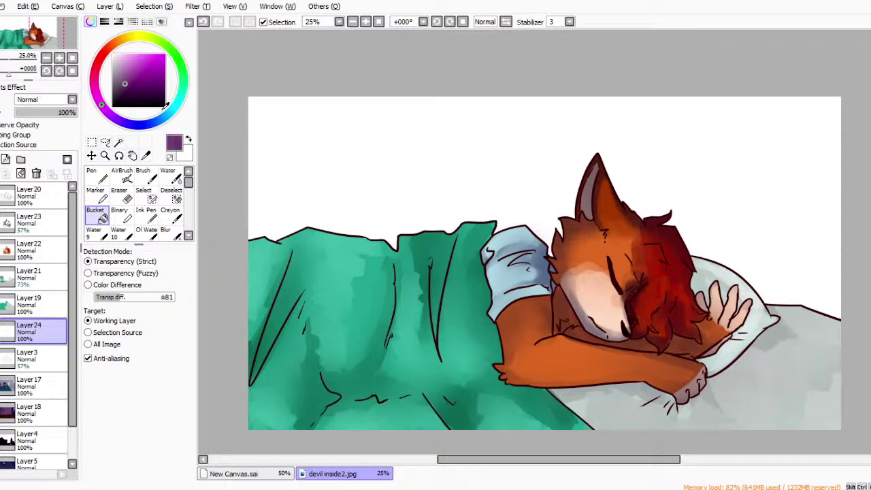
{"action": "left_click", "coordinate": [380, 233]}
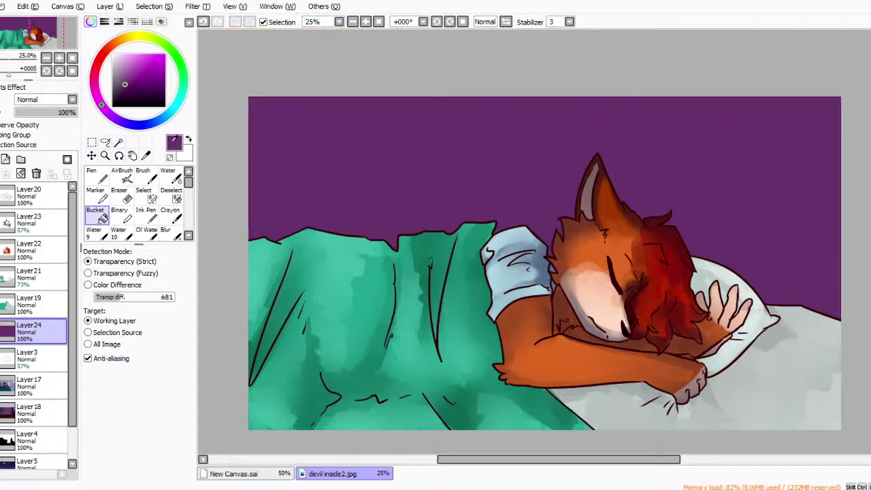
Paint broad dark purple strokes across the wall behind the bed with the Brush at size 350.
{"action": "left_click", "coordinate": [172, 176]}
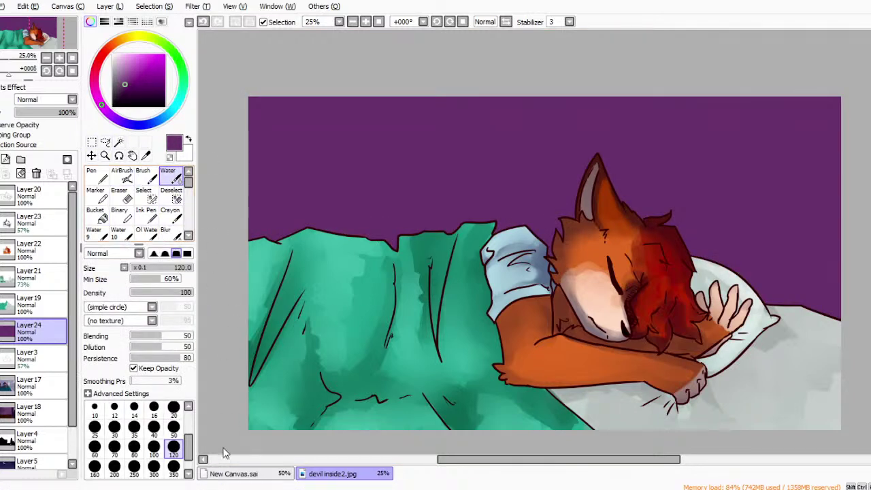
{"action": "left_click", "coordinate": [147, 177]}
{"action": "left_click", "coordinate": [173, 464]}
{"action": "left_click", "coordinate": [138, 98]}
{"action": "left_click_drag", "start_coordinate": [301, 202], "coordinate": [425, 181]}
{"action": "mouse_move", "coordinate": [323, 179]}
{"action": "left_mouse_down"}
{"action": "mouse_move", "coordinate": [459, 225]}
{"action": "mouse_move", "coordinate": [410, 174]}
{"action": "mouse_move", "coordinate": [430, 216]}
{"action": "mouse_move", "coordinate": [383, 206]}
{"action": "mouse_move", "coordinate": [473, 196]}
{"action": "mouse_move", "coordinate": [392, 165]}
{"action": "mouse_move", "coordinate": [431, 185]}
{"action": "mouse_move", "coordinate": [462, 142]}
{"action": "left_mouse_up"}
{"action": "left_click_drag", "start_coordinate": [299, 102], "coordinate": [680, 100]}
{"action": "mouse_move", "coordinate": [224, 143]}
{"action": "left_mouse_down"}
{"action": "mouse_move", "coordinate": [683, 128]}
{"action": "mouse_move", "coordinate": [228, 234]}
{"action": "mouse_move", "coordinate": [638, 173]}
{"action": "mouse_move", "coordinate": [365, 219]}
{"action": "mouse_move", "coordinate": [415, 213]}
{"action": "mouse_move", "coordinate": [717, 229]}
{"action": "left_mouse_up"}
{"action": "mouse_move", "coordinate": [784, 241]}
{"action": "left_mouse_down"}
{"action": "mouse_move", "coordinate": [826, 168]}
{"action": "mouse_move", "coordinate": [683, 127]}
{"action": "mouse_move", "coordinate": [717, 179]}
{"action": "mouse_move", "coordinate": [639, 252]}
{"action": "mouse_move", "coordinate": [826, 281]}
{"action": "left_mouse_up"}
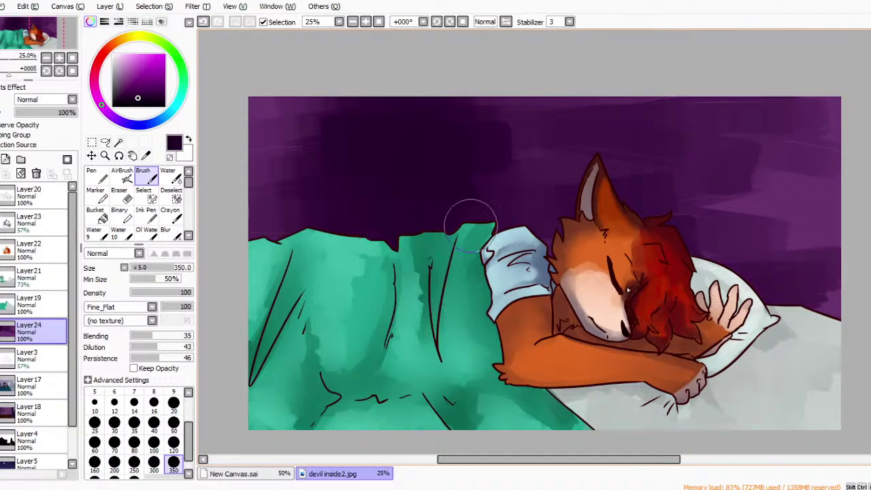
{"action": "mouse_move", "coordinate": [352, 128]}
{"action": "left_mouse_down"}
{"action": "mouse_move", "coordinate": [572, 156]}
{"action": "mouse_move", "coordinate": [527, 221]}
{"action": "left_mouse_up"}
{"action": "left_click_drag", "start_coordinate": [340, 99], "coordinate": [211, 84]}
{"action": "mouse_move", "coordinate": [482, 116]}
{"action": "left_mouse_down"}
{"action": "mouse_move", "coordinate": [275, 162]}
{"action": "mouse_move", "coordinate": [390, 203]}
{"action": "left_mouse_up"}
{"action": "left_click_drag", "start_coordinate": [564, 164], "coordinate": [826, 119]}
Brush a lighter greyish purple along the wall's right edge and over its upper-left corner.
{"action": "left_click_drag", "start_coordinate": [126, 80], "coordinate": [119, 86]}
{"action": "mouse_move", "coordinate": [848, 147]}
{"action": "left_mouse_down"}
{"action": "mouse_move", "coordinate": [628, 167]}
{"action": "mouse_move", "coordinate": [785, 193]}
{"action": "mouse_move", "coordinate": [705, 301]}
{"action": "mouse_move", "coordinate": [855, 282]}
{"action": "left_mouse_up"}
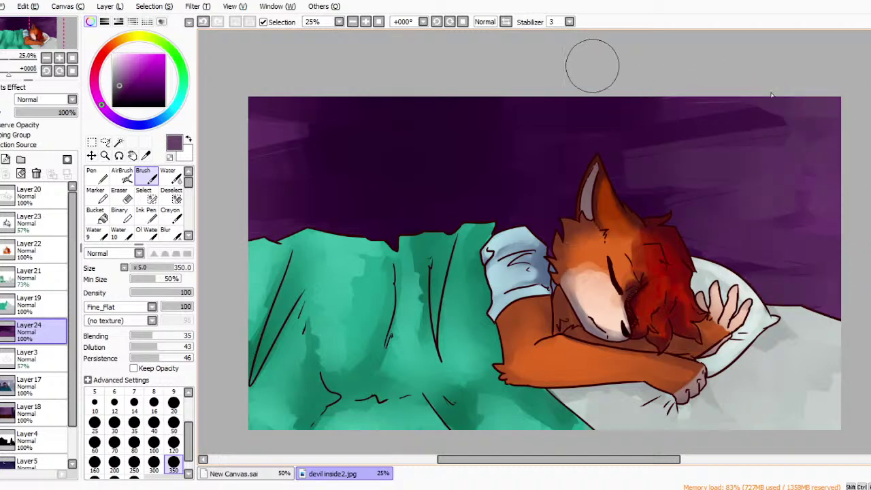
{"action": "mouse_move", "coordinate": [220, 81]}
{"action": "left_mouse_down"}
{"action": "mouse_move", "coordinate": [261, 92]}
{"action": "mouse_move", "coordinate": [257, 148]}
{"action": "mouse_move", "coordinate": [223, 181]}
{"action": "mouse_move", "coordinate": [307, 200]}
{"action": "left_mouse_up"}
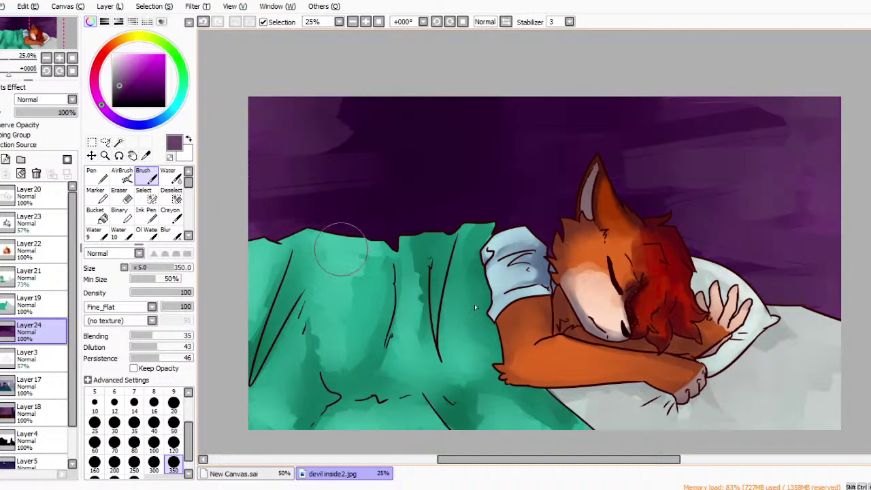
Deepen the left and middle of the wall with darker purple brush strokes, extending them above the character's head.
{"action": "left_click", "coordinate": [126, 95]}
{"action": "mouse_move", "coordinate": [392, 113]}
{"action": "left_mouse_down"}
{"action": "mouse_move", "coordinate": [348, 118]}
{"action": "mouse_move", "coordinate": [356, 147]}
{"action": "mouse_move", "coordinate": [278, 176]}
{"action": "left_mouse_up"}
{"action": "left_click_drag", "start_coordinate": [292, 106], "coordinate": [338, 105]}
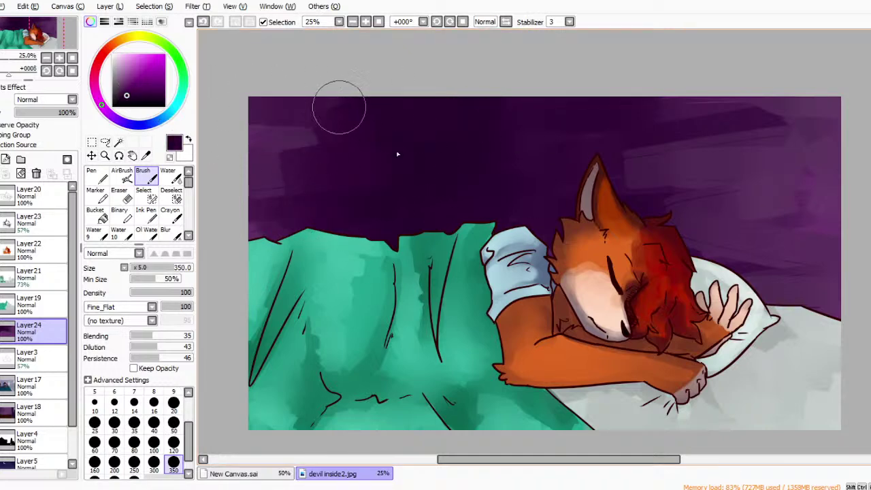
{"action": "mouse_move", "coordinate": [538, 134]}
{"action": "left_mouse_down"}
{"action": "mouse_move", "coordinate": [792, 133]}
{"action": "mouse_move", "coordinate": [622, 185]}
{"action": "mouse_move", "coordinate": [764, 210]}
{"action": "mouse_move", "coordinate": [719, 179]}
{"action": "left_mouse_up"}
{"action": "left_click", "coordinate": [147, 100]}
{"action": "mouse_move", "coordinate": [396, 115]}
{"action": "left_mouse_down"}
{"action": "mouse_move", "coordinate": [406, 138]}
{"action": "mouse_move", "coordinate": [434, 186]}
{"action": "mouse_move", "coordinate": [402, 222]}
{"action": "mouse_move", "coordinate": [370, 173]}
{"action": "mouse_move", "coordinate": [400, 145]}
{"action": "mouse_move", "coordinate": [452, 204]}
{"action": "mouse_move", "coordinate": [475, 214]}
{"action": "mouse_move", "coordinate": [474, 128]}
{"action": "mouse_move", "coordinate": [503, 113]}
{"action": "mouse_move", "coordinate": [507, 176]}
{"action": "mouse_move", "coordinate": [523, 130]}
{"action": "left_mouse_up"}
{"action": "mouse_move", "coordinate": [325, 148]}
{"action": "left_mouse_down"}
{"action": "mouse_move", "coordinate": [359, 154]}
{"action": "mouse_move", "coordinate": [338, 221]}
{"action": "mouse_move", "coordinate": [283, 190]}
{"action": "mouse_move", "coordinate": [311, 136]}
{"action": "mouse_move", "coordinate": [370, 169]}
{"action": "left_mouse_up"}
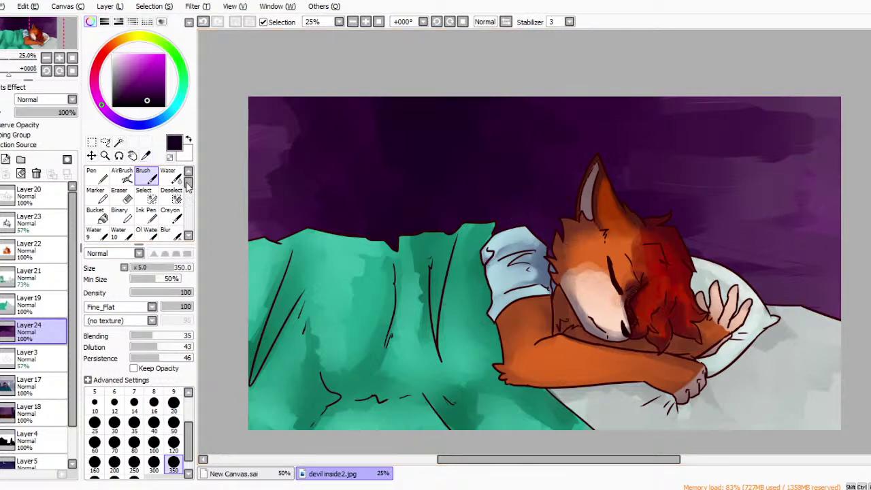
{"action": "left_click", "coordinate": [105, 155]}
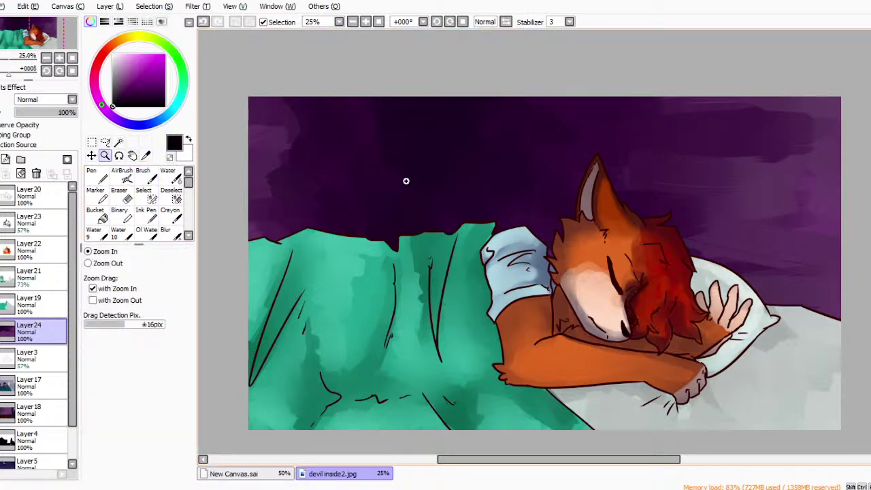
{"action": "left_click", "coordinate": [518, 146]}
{"action": "left_click", "coordinate": [519, 147]}
{"action": "left_click", "coordinate": [96, 175]}
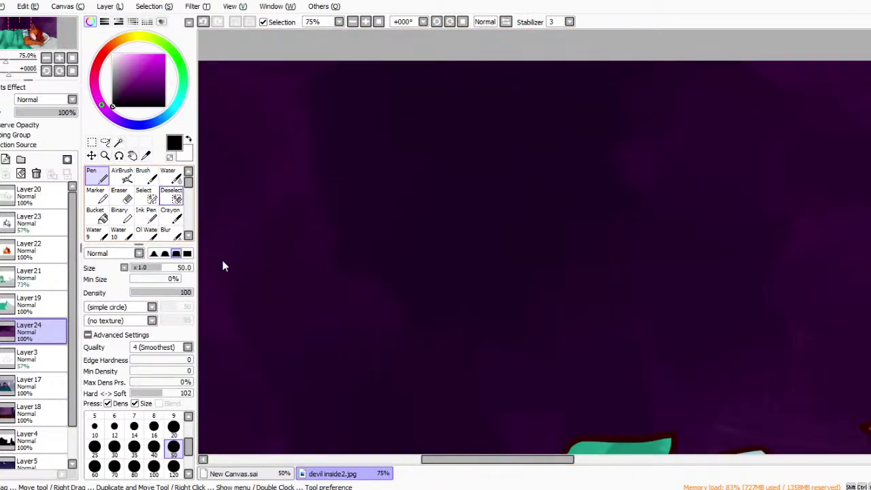
{"action": "mouse_move", "coordinate": [438, 177]}
{"action": "left_mouse_down"}
{"action": "mouse_move", "coordinate": [397, 224]}
{"action": "mouse_move", "coordinate": [436, 205]}
{"action": "mouse_move", "coordinate": [408, 242]}
{"action": "left_mouse_up"}
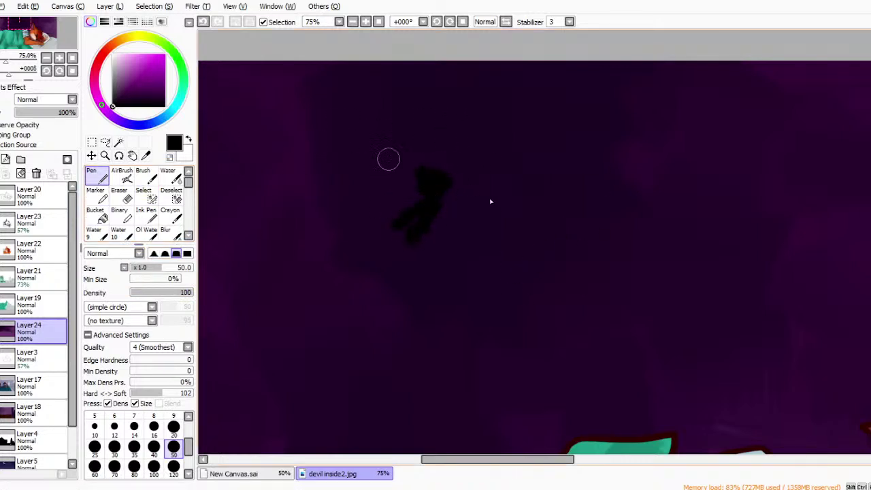
{"action": "key", "text": "ctrl+z"}
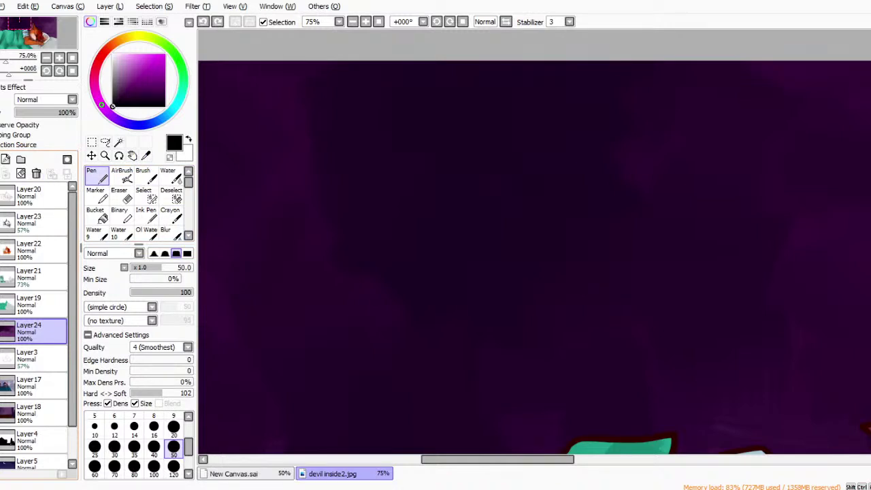
On a new layer above Layer24, paint the long-eared head of a black silhouette with the Brush at size 20.
{"action": "left_click", "coordinate": [6, 173]}
{"action": "left_click", "coordinate": [143, 175]}
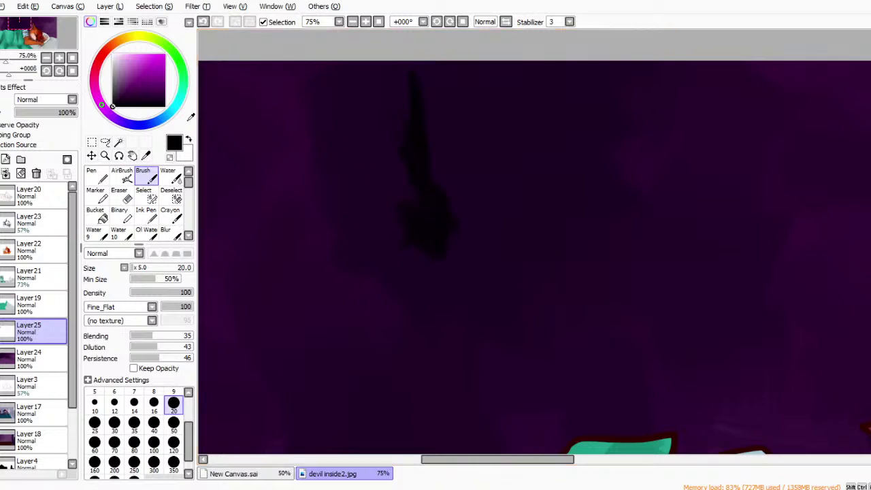
{"action": "left_click", "coordinate": [92, 142]}
{"action": "left_click_drag", "start_coordinate": [476, 65], "coordinate": [597, 366]}
{"action": "left_click", "coordinate": [620, 295]}
{"action": "left_click", "coordinate": [123, 175]}
{"action": "left_click", "coordinate": [170, 176]}
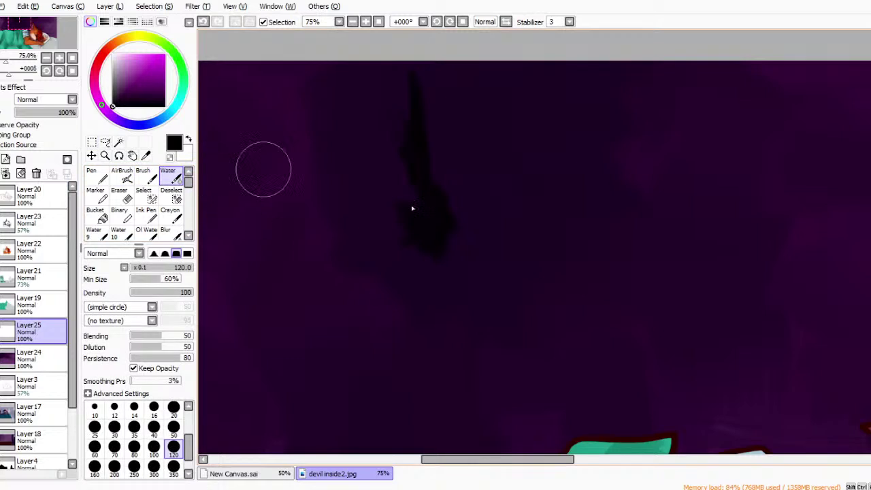
{"action": "key", "text": "b"}
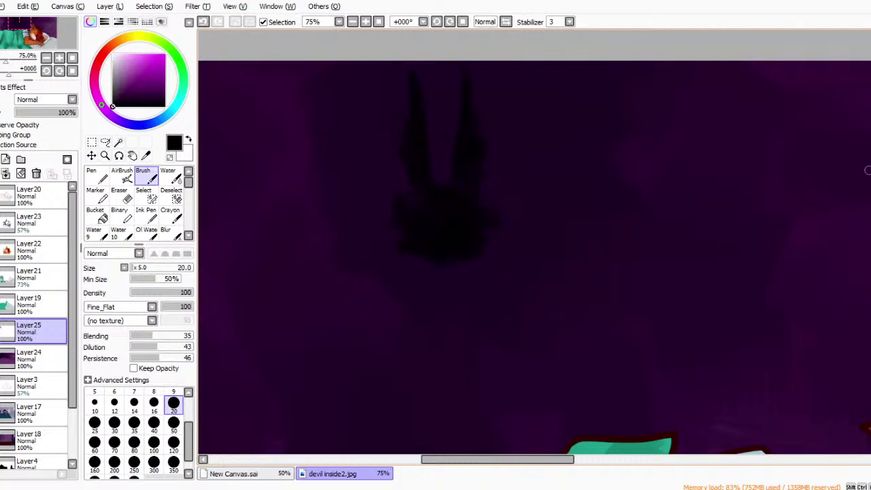
Paint the silhouette's neck and body down to the blanket and trim its outline with the Eraser at size 120.
{"action": "scroll", "coordinate": [480, 145], "scroll_direction": "down", "scroll_amount": 3}
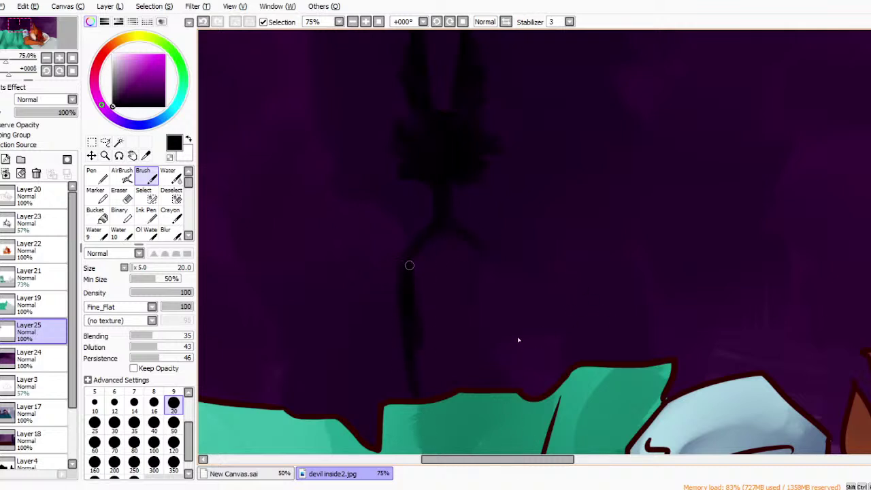
{"action": "mouse_move", "coordinate": [452, 230]}
{"action": "left_mouse_down"}
{"action": "mouse_move", "coordinate": [425, 318]}
{"action": "mouse_move", "coordinate": [455, 278]}
{"action": "mouse_move", "coordinate": [438, 343]}
{"action": "left_mouse_up"}
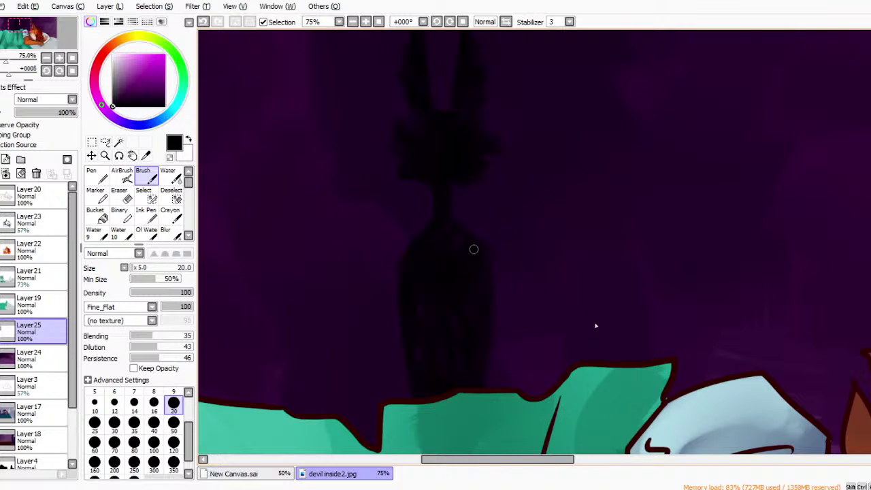
{"action": "key", "text": "e"}
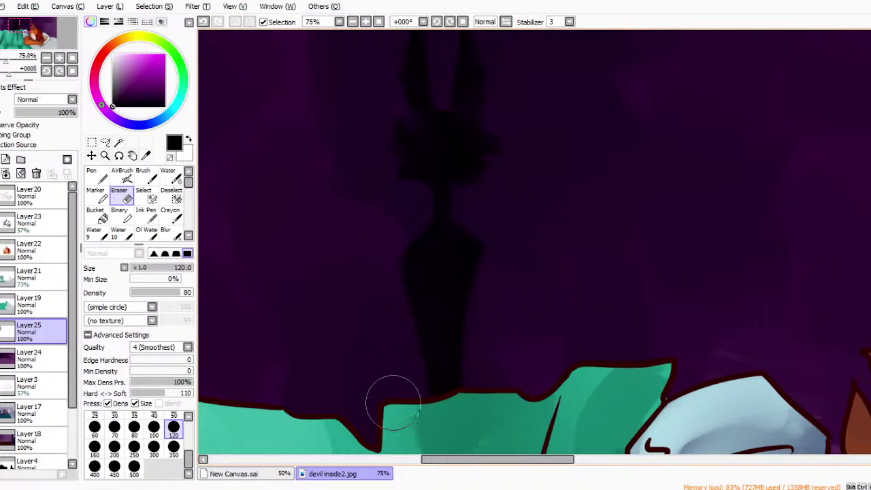
{"action": "left_click", "coordinate": [96, 193]}
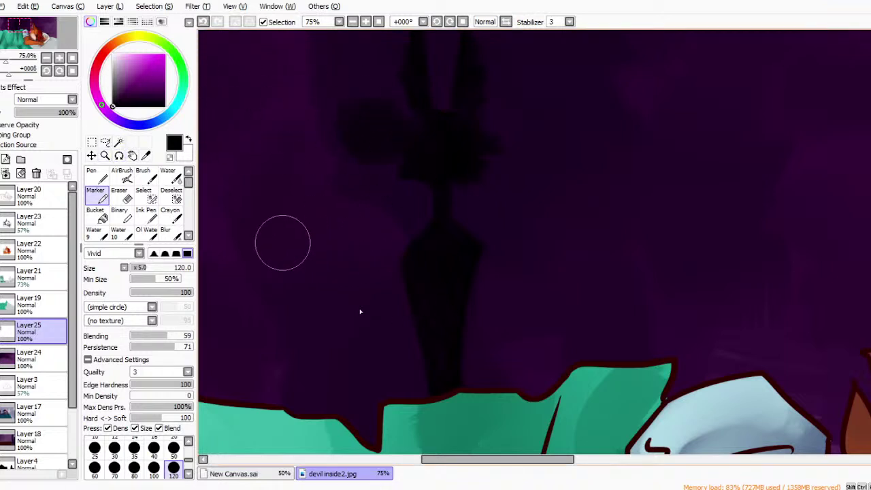
{"action": "left_click", "coordinate": [168, 176]}
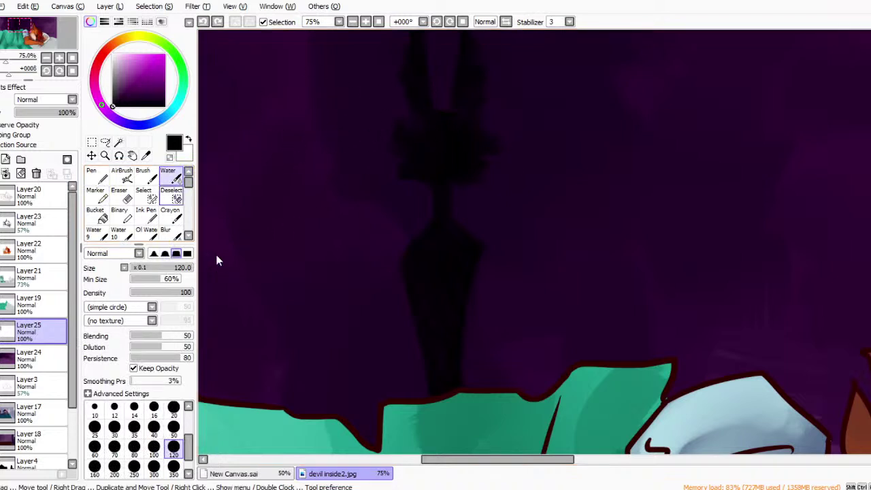
{"action": "left_click", "coordinate": [120, 194]}
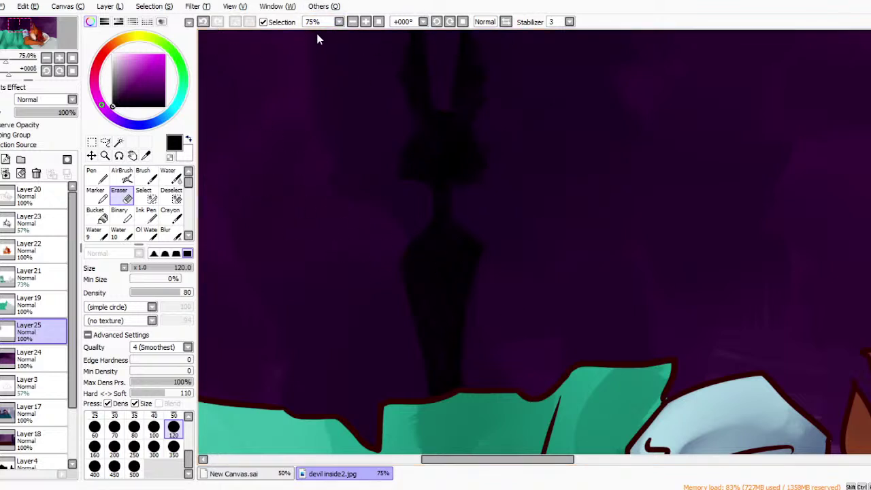
Lower the opacity of Layer25 to 28%.
{"action": "left_click_drag", "start_coordinate": [60, 112], "coordinate": [44, 112]}
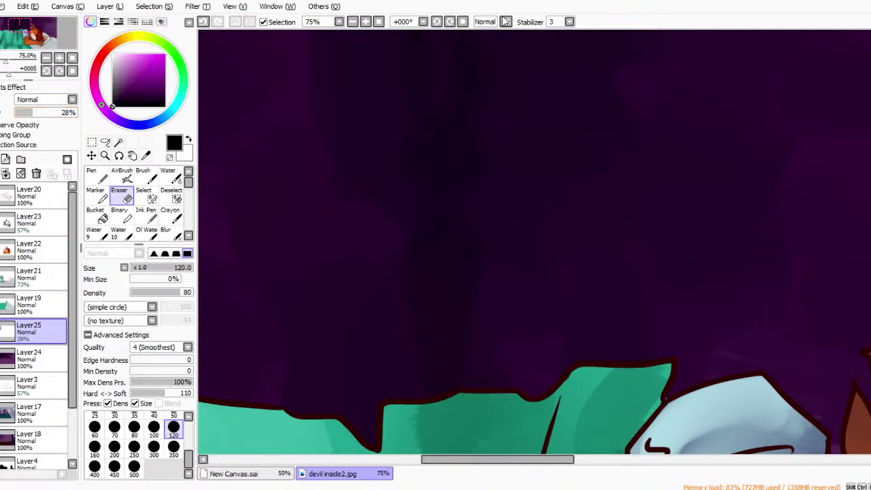
{"action": "key", "text": "Page_Down"}
{"action": "key", "text": "Page_Down"}
{"action": "key", "text": "Page_Down"}
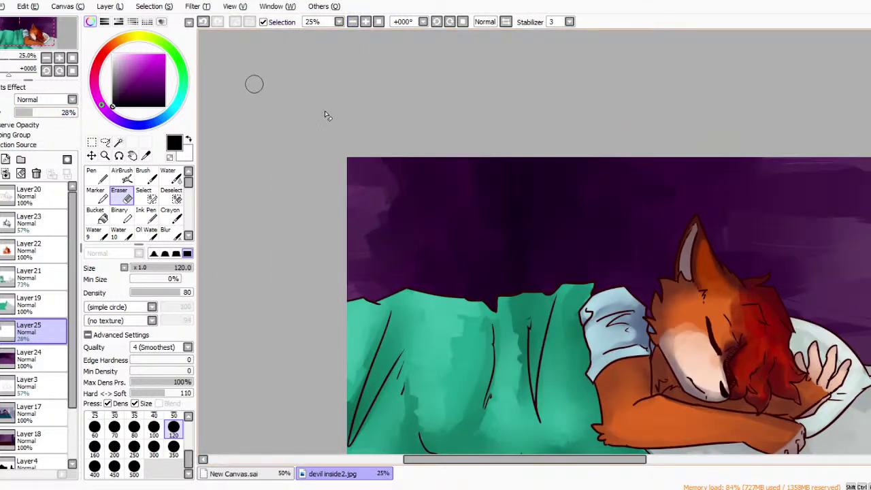
{"action": "left_click_drag", "start_coordinate": [599, 460], "coordinate": [634, 459]}
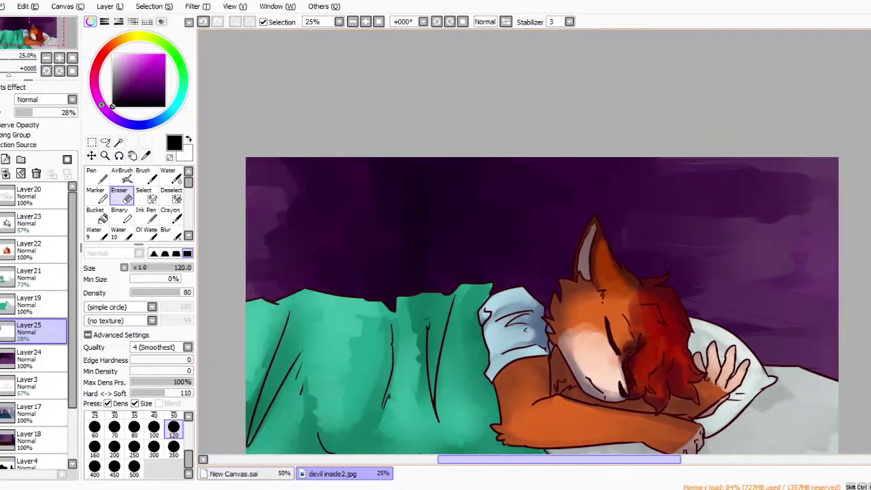
{"action": "scroll", "coordinate": [541, 307], "scroll_direction": "down", "scroll_amount": 3}
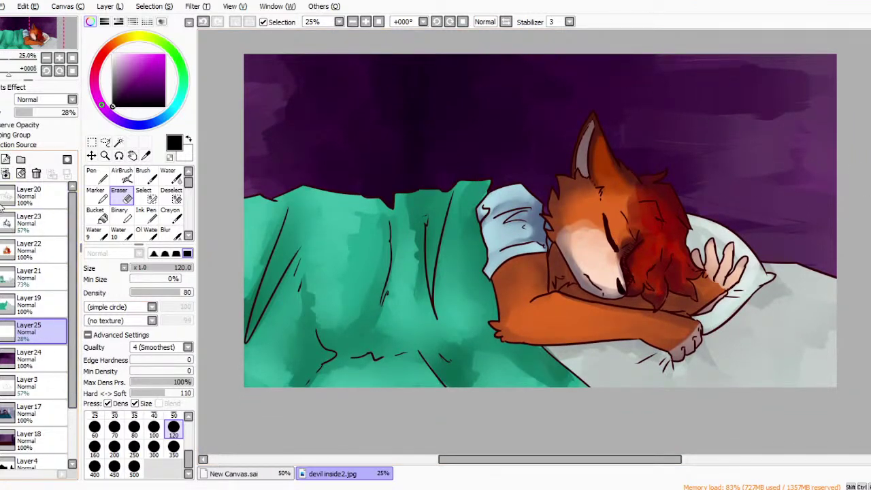
Move Layer25 to the top of the layer stack and fill it with dark navy.
{"action": "left_click", "coordinate": [95, 215]}
{"action": "left_click_drag", "start_coordinate": [30, 330], "coordinate": [31, 192]}
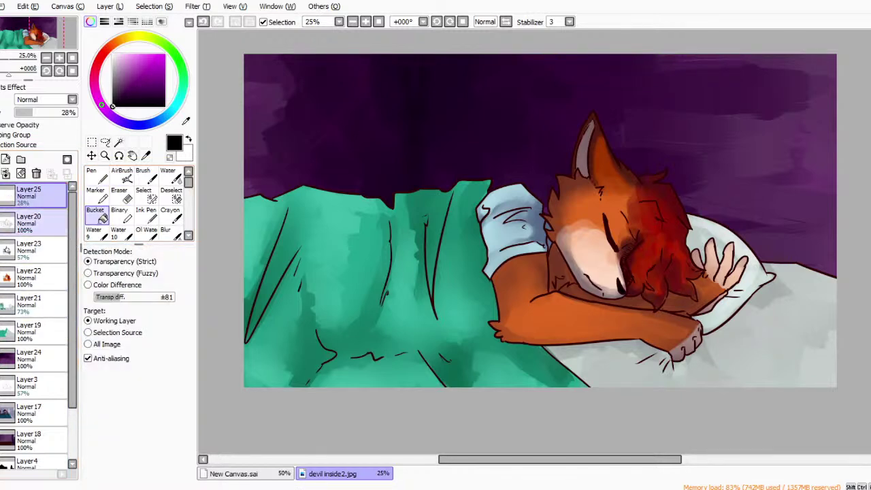
{"action": "left_click", "coordinate": [121, 121]}
{"action": "left_click_drag", "start_coordinate": [161, 98], "coordinate": [164, 102]}
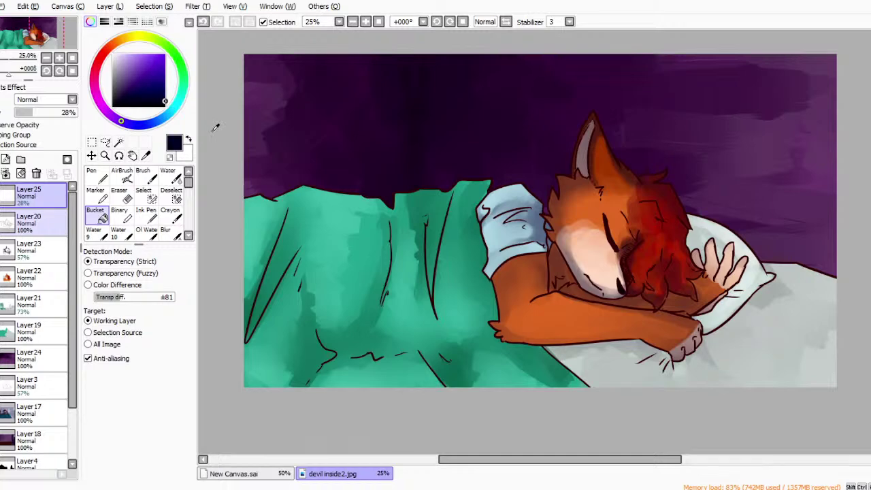
{"action": "left_click", "coordinate": [366, 183]}
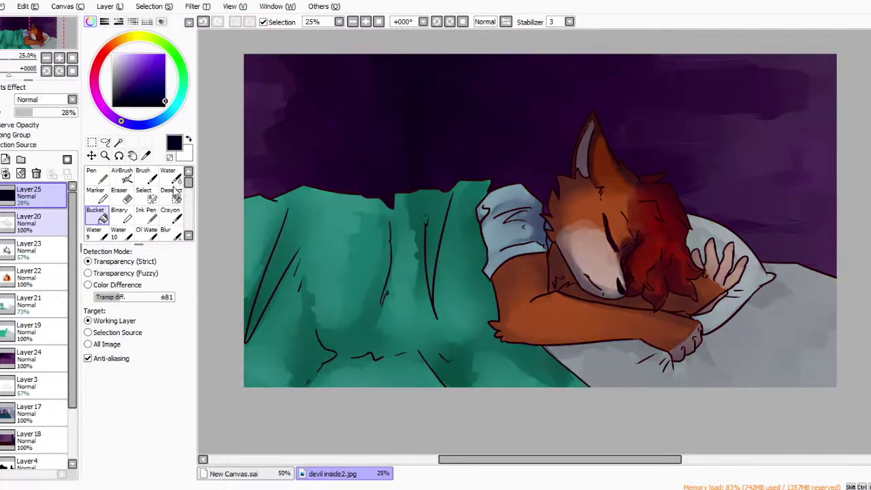
Compare the picture with Layer25 hidden and shown, and undo its navy fill.
{"action": "left_click", "coordinate": [0, 196]}
{"action": "left_click", "coordinate": [1, 196]}
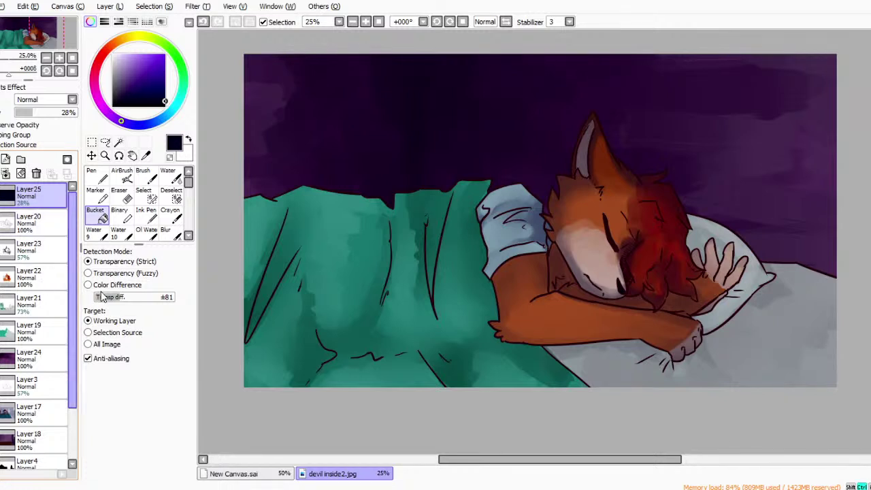
{"action": "key", "text": "ctrl+z"}
{"action": "left_click", "coordinate": [0, 196]}
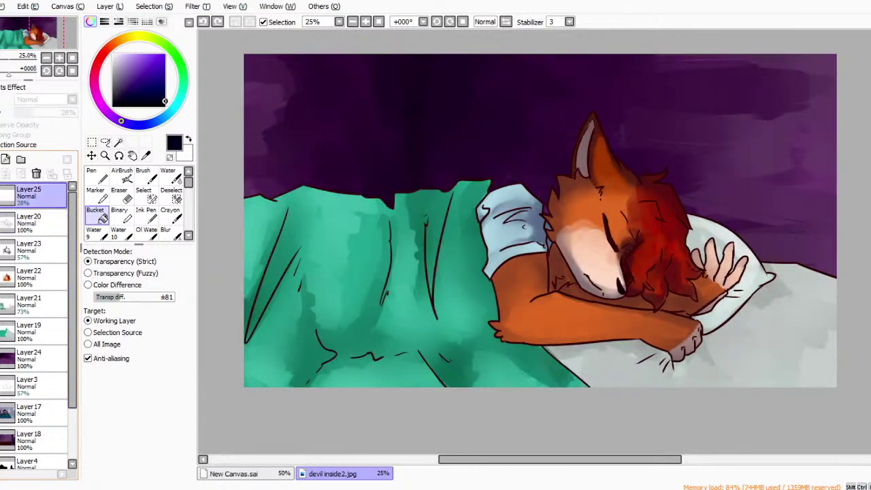
{"action": "left_click", "coordinate": [1, 196]}
{"action": "left_click", "coordinate": [1, 195]}
{"action": "left_click", "coordinate": [0, 196]}
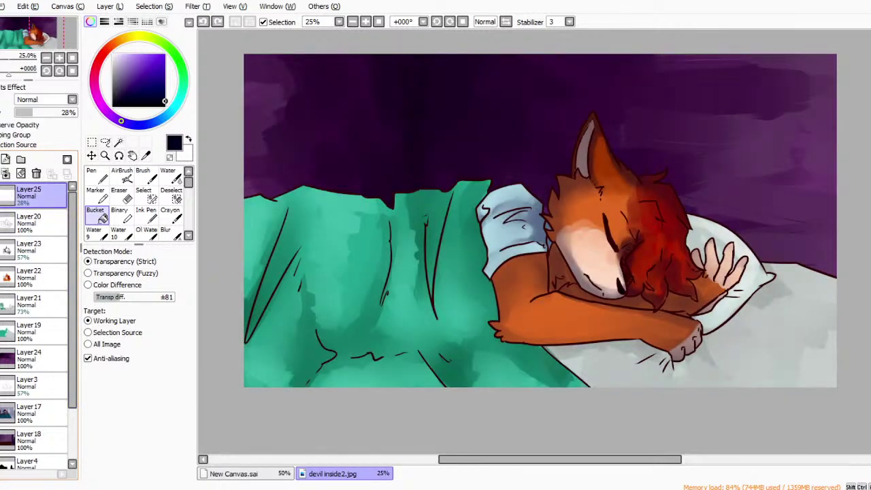
Refill Layer25 with the dark navy and set the layer's opacity to 49%.
{"action": "mouse_move", "coordinate": [53, 112]}
{"action": "left_mouse_down"}
{"action": "mouse_move", "coordinate": [78, 112]}
{"action": "mouse_move", "coordinate": [53, 112]}
{"action": "left_mouse_up"}
{"action": "left_click", "coordinate": [366, 215]}
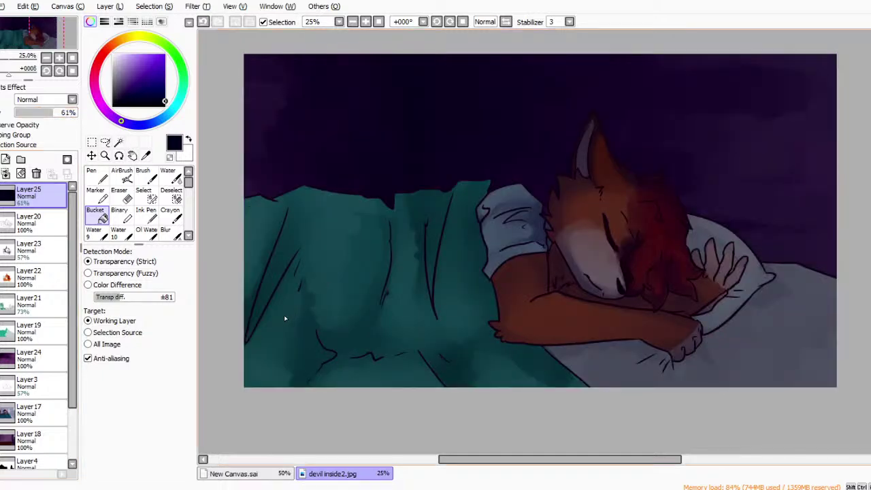
{"action": "left_click_drag", "start_coordinate": [52, 113], "coordinate": [46, 112]}
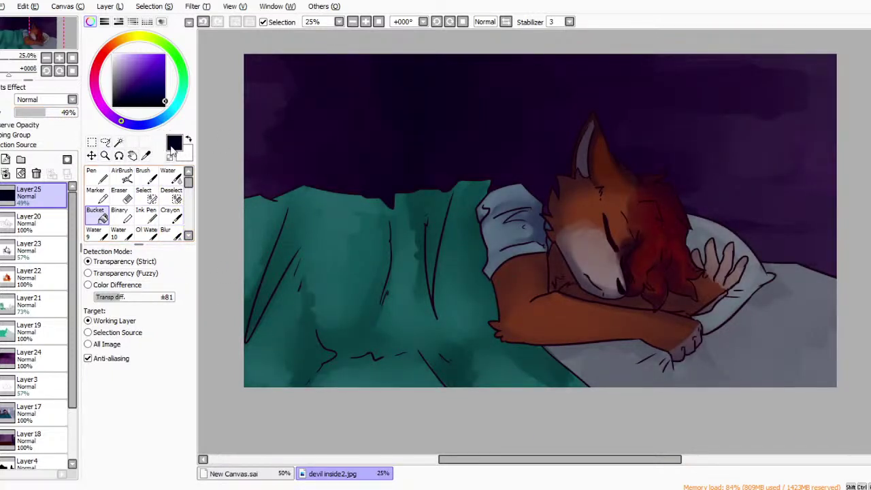
Soften Layer25's navy overlay across the blanket and bedding with a size 500 eraser at density 22.
{"action": "left_click", "coordinate": [122, 194]}
{"action": "left_click_drag", "start_coordinate": [182, 292], "coordinate": [145, 292]}
{"action": "left_click", "coordinate": [134, 466]}
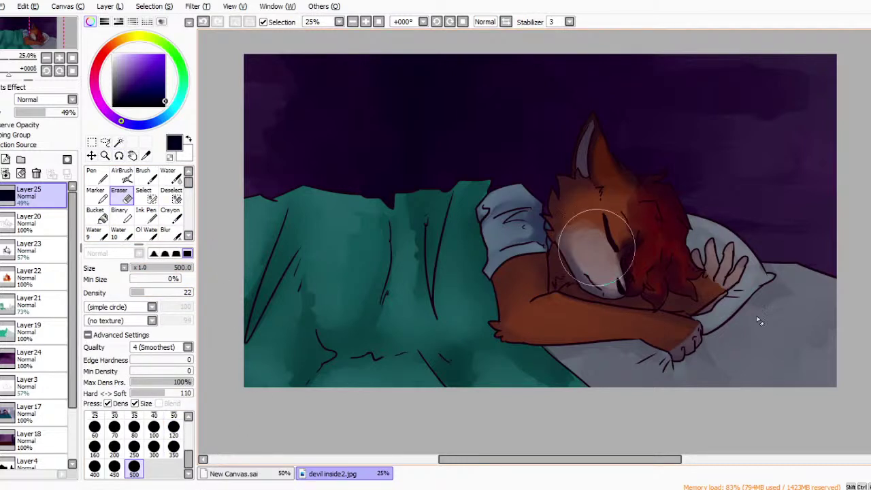
{"action": "mouse_move", "coordinate": [605, 279]}
{"action": "left_mouse_down"}
{"action": "mouse_move", "coordinate": [562, 297]}
{"action": "mouse_move", "coordinate": [535, 287]}
{"action": "mouse_move", "coordinate": [515, 247]}
{"action": "mouse_move", "coordinate": [503, 296]}
{"action": "mouse_move", "coordinate": [468, 249]}
{"action": "mouse_move", "coordinate": [432, 268]}
{"action": "mouse_move", "coordinate": [344, 269]}
{"action": "mouse_move", "coordinate": [268, 301]}
{"action": "mouse_move", "coordinate": [292, 280]}
{"action": "mouse_move", "coordinate": [306, 249]}
{"action": "mouse_move", "coordinate": [335, 240]}
{"action": "mouse_move", "coordinate": [333, 292]}
{"action": "mouse_move", "coordinate": [359, 243]}
{"action": "mouse_move", "coordinate": [312, 316]}
{"action": "mouse_move", "coordinate": [287, 378]}
{"action": "mouse_move", "coordinate": [486, 361]}
{"action": "mouse_move", "coordinate": [475, 304]}
{"action": "mouse_move", "coordinate": [479, 236]}
{"action": "mouse_move", "coordinate": [611, 305]}
{"action": "mouse_move", "coordinate": [632, 337]}
{"action": "mouse_move", "coordinate": [695, 309]}
{"action": "mouse_move", "coordinate": [710, 277]}
{"action": "mouse_move", "coordinate": [670, 304]}
{"action": "mouse_move", "coordinate": [535, 296]}
{"action": "mouse_move", "coordinate": [573, 321]}
{"action": "mouse_move", "coordinate": [698, 334]}
{"action": "mouse_move", "coordinate": [608, 184]}
{"action": "mouse_move", "coordinate": [625, 228]}
{"action": "left_mouse_up"}
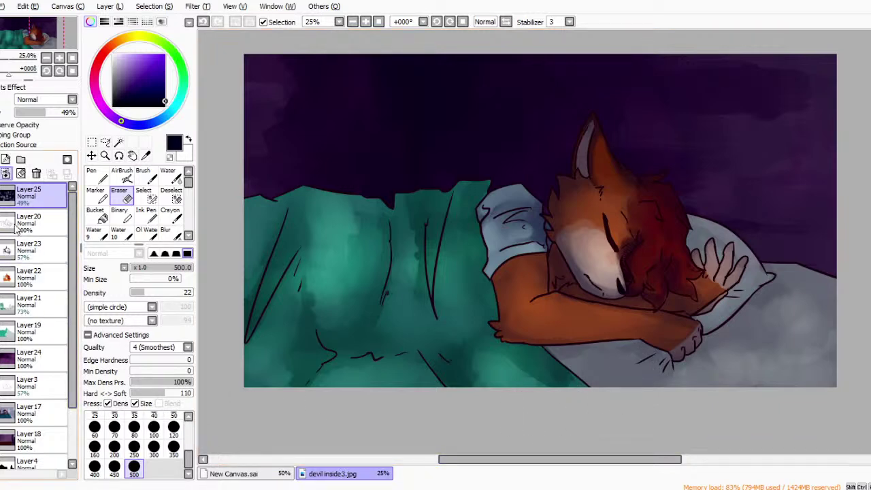
Merge Layer25 and the other layers of the sleeping close-up down into Layer24.
{"action": "key", "text": "ctrl+e"}
{"action": "key", "text": "ctrl+e"}
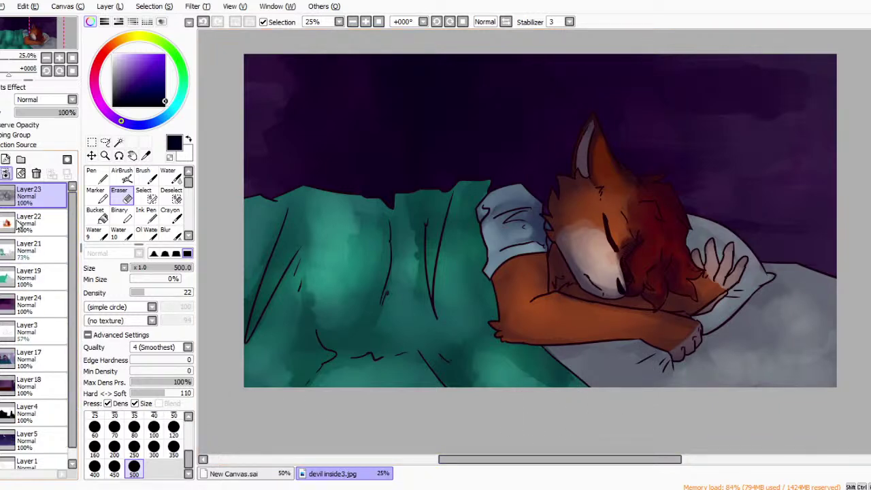
{"action": "key", "text": "ctrl+e"}
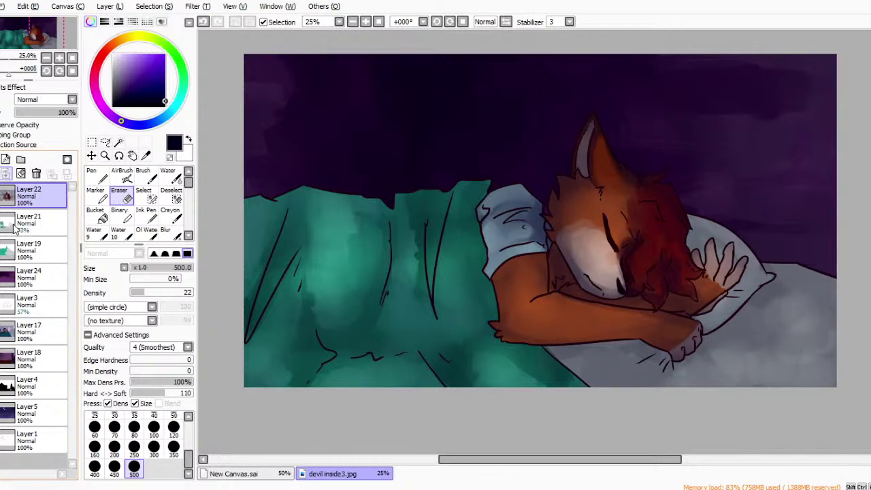
{"action": "key", "text": "ctrl+e"}
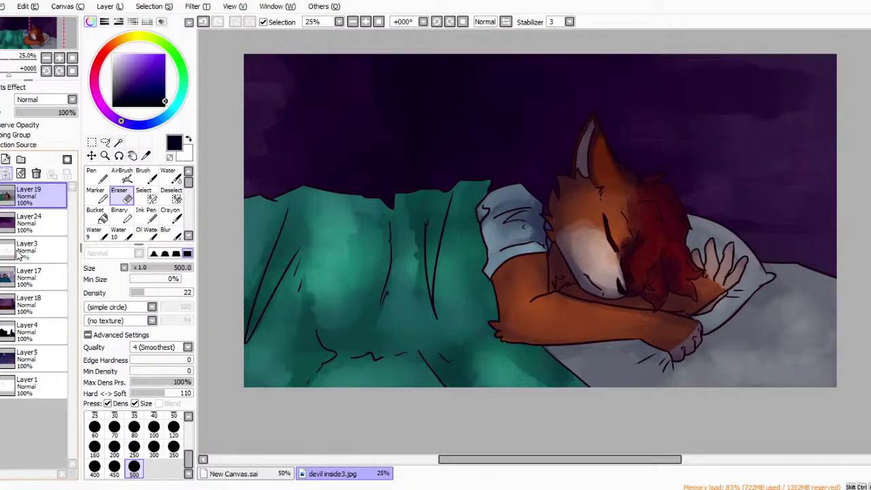
{"action": "key", "text": "ctrl+e"}
{"action": "key", "text": "ctrl+e"}
Merge Layer17 into Layer18 and Layer4 into Layer5, and hide the finished pictures.
{"action": "left_click", "coordinate": [29, 250]}
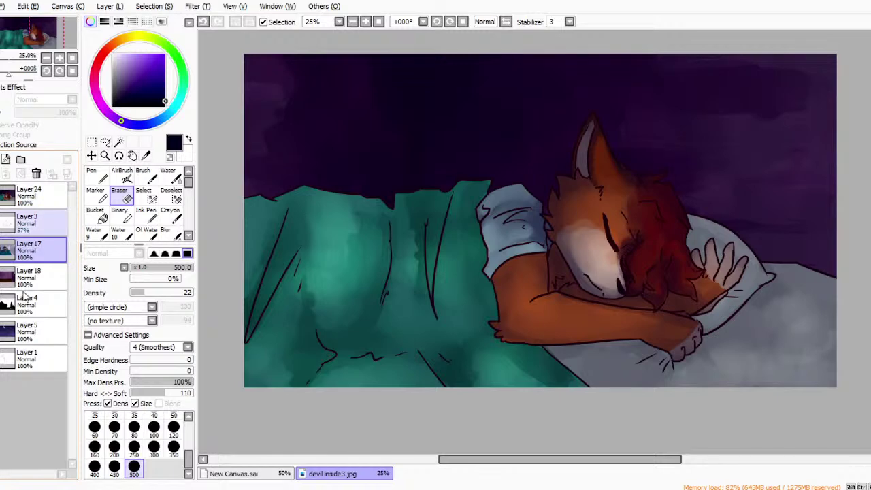
{"action": "left_click", "coordinate": [2, 250]}
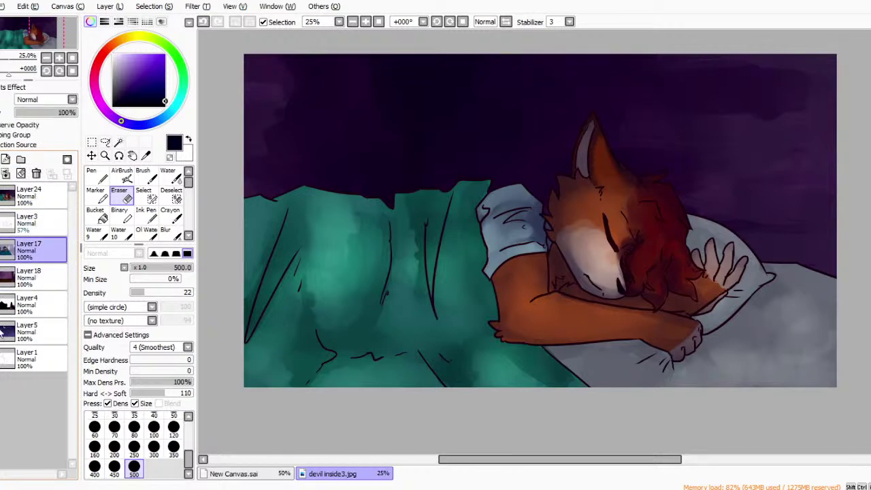
{"action": "left_click", "coordinate": [6, 174]}
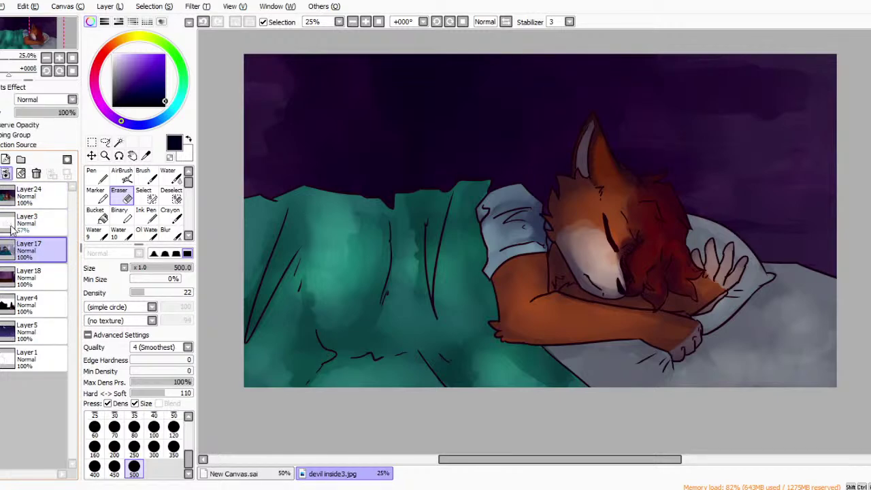
{"action": "key", "text": "ctrl+e"}
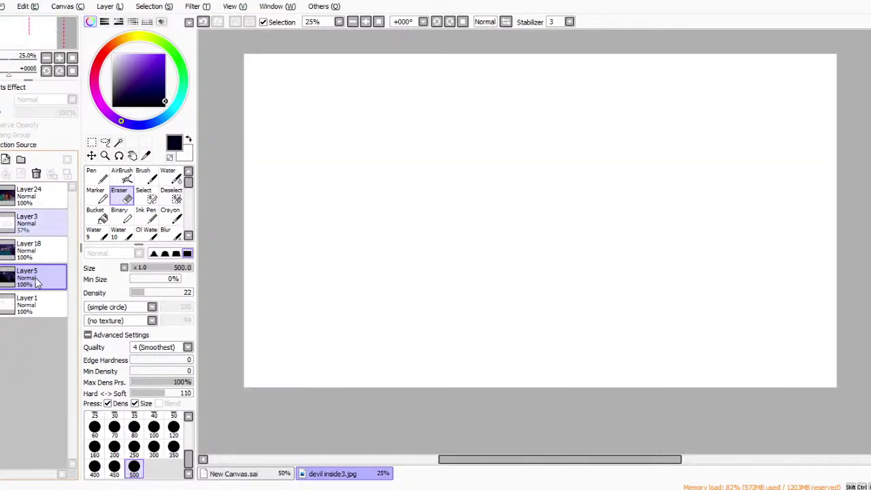
Delete Layer3 and Layer1 from the layer stack.
{"action": "left_click", "coordinate": [56, 227]}
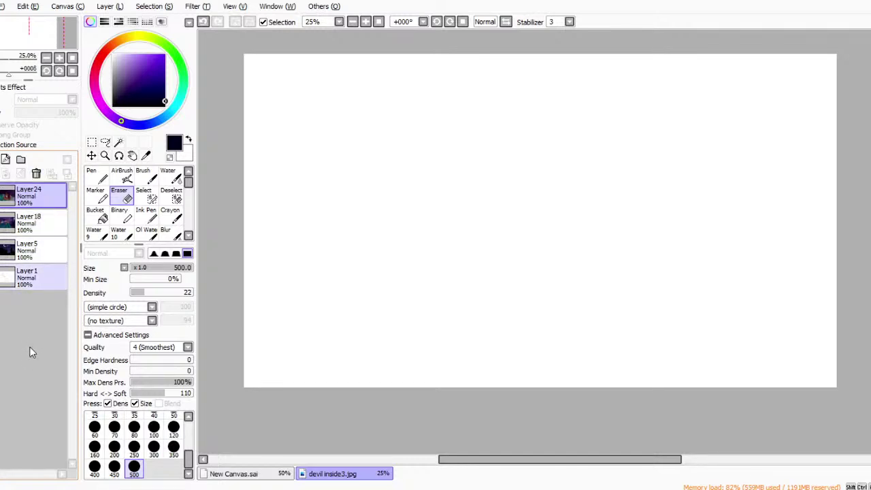
{"action": "left_click", "coordinate": [28, 278]}
{"action": "left_click", "coordinate": [36, 174]}
{"action": "left_click", "coordinate": [28, 196]}
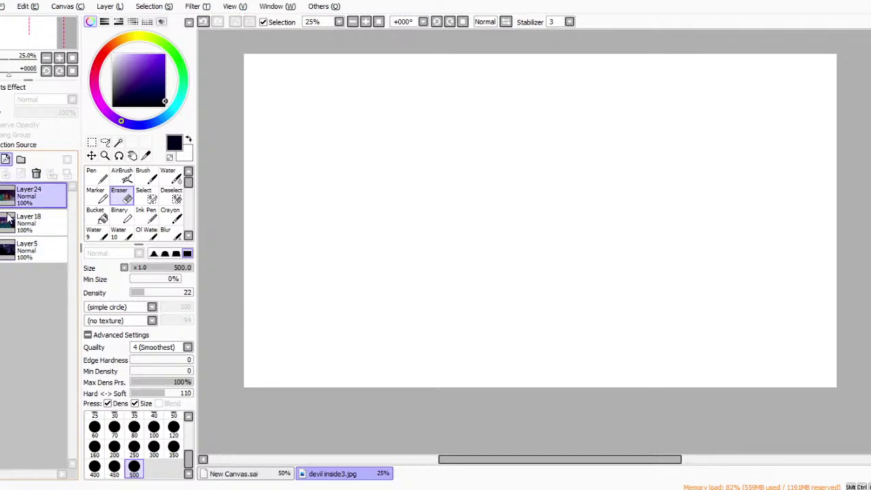
Add a new layer above Layer24 and set up the Pen in dark red at size 20.
{"action": "left_click", "coordinate": [5, 159]}
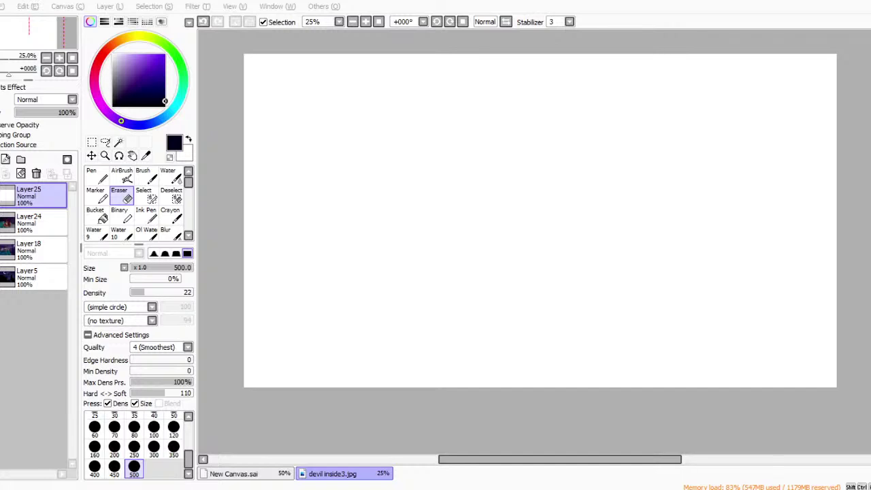
{"action": "key", "text": "alt+Tab"}
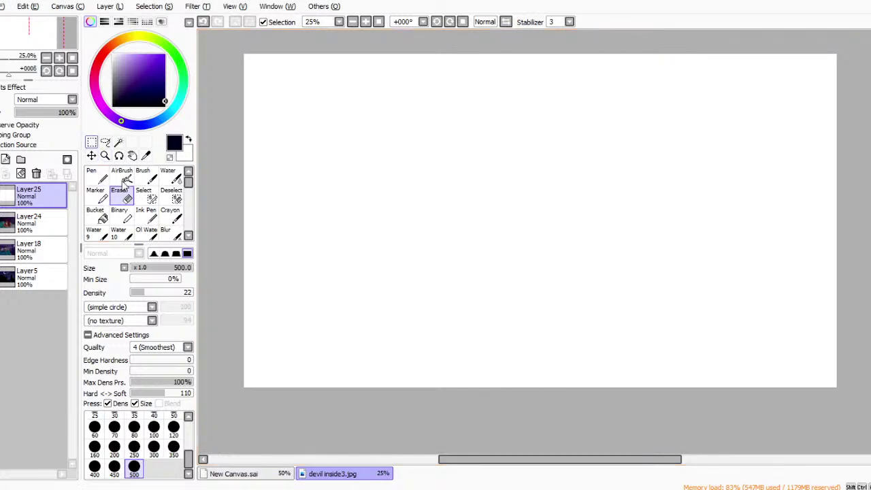
{"action": "left_click", "coordinate": [95, 175]}
{"action": "left_click", "coordinate": [100, 57]}
{"action": "mouse_move", "coordinate": [132, 80]}
{"action": "left_mouse_down"}
{"action": "mouse_move", "coordinate": [210, 107]}
{"action": "mouse_move", "coordinate": [227, 91]}
{"action": "left_mouse_up"}
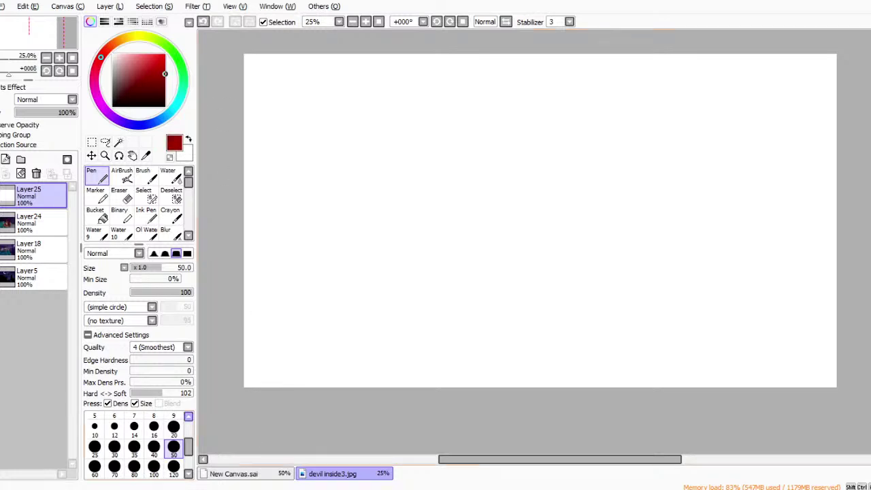
{"action": "left_click", "coordinate": [174, 426]}
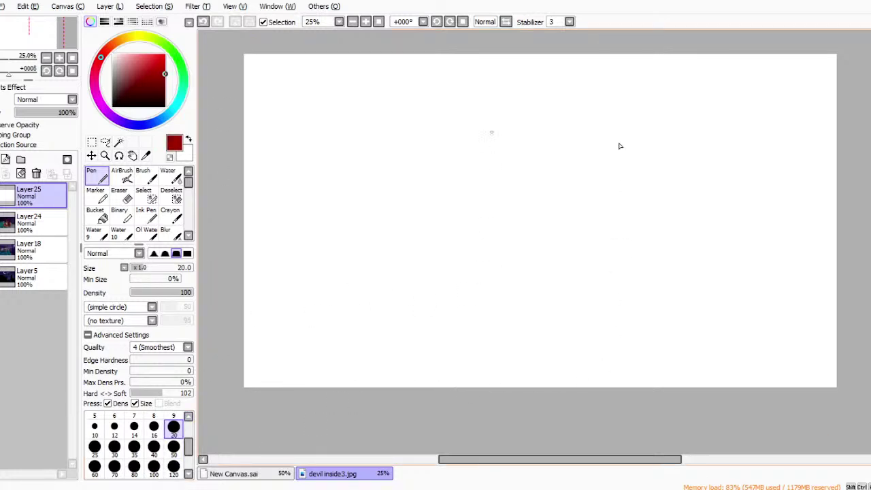
Sketch a tall arched door with a double left edge and a ground line in the middle of the canvas.
{"action": "mouse_move", "coordinate": [460, 155]}
{"action": "left_mouse_down"}
{"action": "mouse_move", "coordinate": [469, 367]}
{"action": "mouse_move", "coordinate": [475, 193]}
{"action": "mouse_move", "coordinate": [464, 159]}
{"action": "mouse_move", "coordinate": [461, 239]}
{"action": "left_mouse_up"}
{"action": "mouse_move", "coordinate": [497, 117]}
{"action": "left_mouse_down"}
{"action": "mouse_move", "coordinate": [473, 144]}
{"action": "mouse_move", "coordinate": [520, 104]}
{"action": "mouse_move", "coordinate": [458, 235]}
{"action": "left_mouse_up"}
{"action": "mouse_move", "coordinate": [456, 269]}
{"action": "left_mouse_down"}
{"action": "mouse_move", "coordinate": [460, 374]}
{"action": "mouse_move", "coordinate": [460, 204]}
{"action": "mouse_move", "coordinate": [514, 104]}
{"action": "mouse_move", "coordinate": [589, 102]}
{"action": "mouse_move", "coordinate": [602, 112]}
{"action": "mouse_move", "coordinate": [622, 190]}
{"action": "left_mouse_up"}
{"action": "mouse_move", "coordinate": [568, 106]}
{"action": "left_mouse_down"}
{"action": "mouse_move", "coordinate": [610, 133]}
{"action": "mouse_move", "coordinate": [624, 190]}
{"action": "left_mouse_up"}
{"action": "left_click_drag", "start_coordinate": [618, 166], "coordinate": [628, 294]}
{"action": "left_click_drag", "start_coordinate": [623, 237], "coordinate": [635, 376]}
{"action": "mouse_move", "coordinate": [465, 161]}
{"action": "left_mouse_down"}
{"action": "mouse_move", "coordinate": [466, 363]}
{"action": "mouse_move", "coordinate": [510, 371]}
{"action": "mouse_move", "coordinate": [629, 355]}
{"action": "mouse_move", "coordinate": [455, 371]}
{"action": "mouse_move", "coordinate": [656, 353]}
{"action": "mouse_move", "coordinate": [446, 371]}
{"action": "mouse_move", "coordinate": [593, 371]}
{"action": "left_mouse_up"}
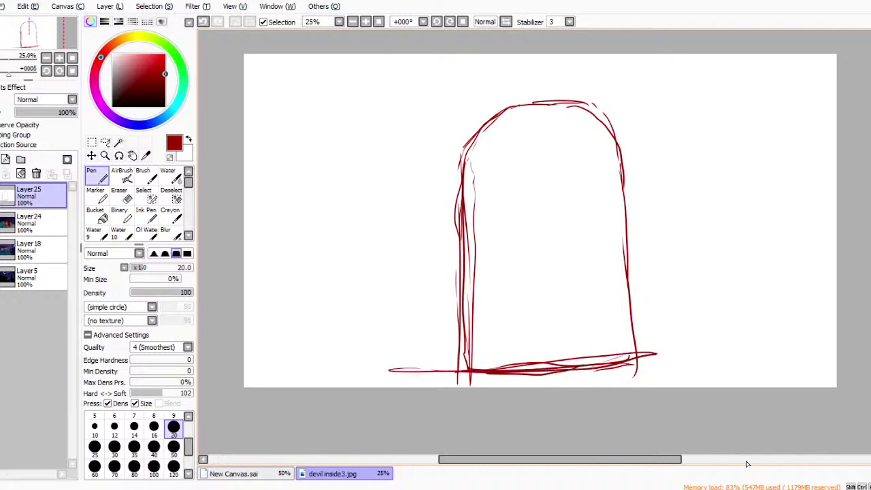
Reinforce the door's outline and sketch its handle, small edge details and the diagonal strip running from corner to corner.
{"action": "mouse_move", "coordinate": [465, 166]}
{"action": "left_mouse_down"}
{"action": "mouse_move", "coordinate": [485, 124]}
{"action": "mouse_move", "coordinate": [522, 106]}
{"action": "mouse_move", "coordinate": [589, 116]}
{"action": "mouse_move", "coordinate": [625, 199]}
{"action": "mouse_move", "coordinate": [627, 243]}
{"action": "left_mouse_up"}
{"action": "left_click_drag", "start_coordinate": [622, 201], "coordinate": [625, 315]}
{"action": "left_click_drag", "start_coordinate": [619, 252], "coordinate": [633, 362]}
{"action": "mouse_move", "coordinate": [490, 267]}
{"action": "left_mouse_down"}
{"action": "mouse_move", "coordinate": [511, 264]}
{"action": "mouse_move", "coordinate": [490, 272]}
{"action": "mouse_move", "coordinate": [507, 272]}
{"action": "mouse_move", "coordinate": [515, 265]}
{"action": "mouse_move", "coordinate": [512, 272]}
{"action": "mouse_move", "coordinate": [487, 263]}
{"action": "left_mouse_up"}
{"action": "mouse_move", "coordinate": [461, 152]}
{"action": "left_mouse_down"}
{"action": "mouse_move", "coordinate": [474, 161]}
{"action": "mouse_move", "coordinate": [467, 161]}
{"action": "left_mouse_up"}
{"action": "mouse_move", "coordinate": [482, 180]}
{"action": "left_mouse_down"}
{"action": "mouse_move", "coordinate": [574, 266]}
{"action": "mouse_move", "coordinate": [634, 349]}
{"action": "left_mouse_up"}
{"action": "left_click_drag", "start_coordinate": [512, 363], "coordinate": [550, 339]}
{"action": "mouse_move", "coordinate": [700, 430]}
{"action": "left_mouse_down"}
{"action": "mouse_move", "coordinate": [746, 397]}
{"action": "mouse_move", "coordinate": [783, 344]}
{"action": "left_mouse_up"}
{"action": "mouse_move", "coordinate": [794, 310]}
{"action": "left_mouse_down"}
{"action": "mouse_move", "coordinate": [732, 414]}
{"action": "mouse_move", "coordinate": [673, 435]}
{"action": "mouse_move", "coordinate": [750, 408]}
{"action": "mouse_move", "coordinate": [710, 266]}
{"action": "left_mouse_up"}
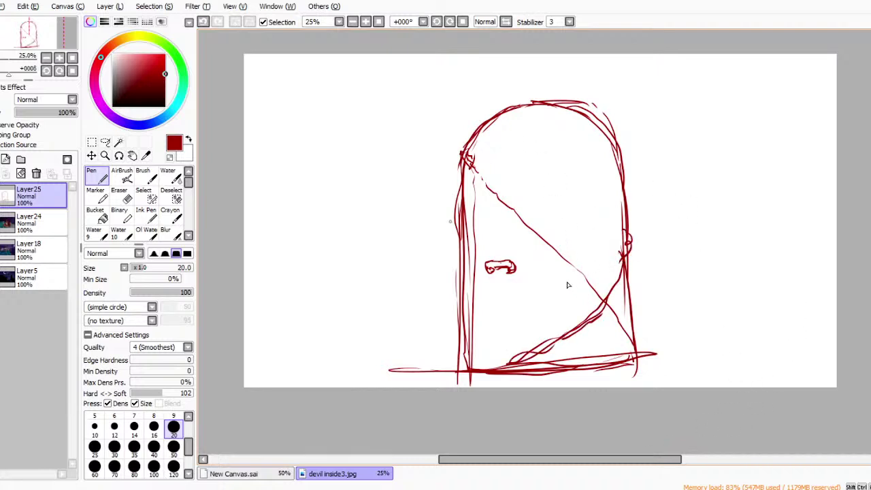
Sketch a curved band across the door's middle and a rectangular window in its upper part.
{"action": "mouse_move", "coordinate": [603, 296]}
{"action": "left_mouse_down"}
{"action": "mouse_move", "coordinate": [734, 287]}
{"action": "mouse_move", "coordinate": [800, 244]}
{"action": "mouse_move", "coordinate": [736, 273]}
{"action": "mouse_move", "coordinate": [656, 289]}
{"action": "mouse_move", "coordinate": [576, 285]}
{"action": "mouse_move", "coordinate": [619, 310]}
{"action": "mouse_move", "coordinate": [722, 300]}
{"action": "mouse_move", "coordinate": [809, 273]}
{"action": "left_mouse_up"}
{"action": "mouse_move", "coordinate": [502, 144]}
{"action": "left_mouse_down"}
{"action": "mouse_move", "coordinate": [504, 187]}
{"action": "mouse_move", "coordinate": [533, 144]}
{"action": "mouse_move", "coordinate": [558, 141]}
{"action": "mouse_move", "coordinate": [581, 138]}
{"action": "mouse_move", "coordinate": [580, 175]}
{"action": "left_mouse_up"}
{"action": "mouse_move", "coordinate": [503, 184]}
{"action": "left_mouse_down"}
{"action": "mouse_move", "coordinate": [578, 187]}
{"action": "mouse_move", "coordinate": [504, 184]}
{"action": "mouse_move", "coordinate": [503, 163]}
{"action": "left_mouse_up"}
{"action": "mouse_move", "coordinate": [505, 140]}
{"action": "left_mouse_down"}
{"action": "mouse_move", "coordinate": [577, 139]}
{"action": "mouse_move", "coordinate": [579, 184]}
{"action": "mouse_move", "coordinate": [566, 142]}
{"action": "mouse_move", "coordinate": [501, 179]}
{"action": "mouse_move", "coordinate": [566, 183]}
{"action": "left_mouse_up"}
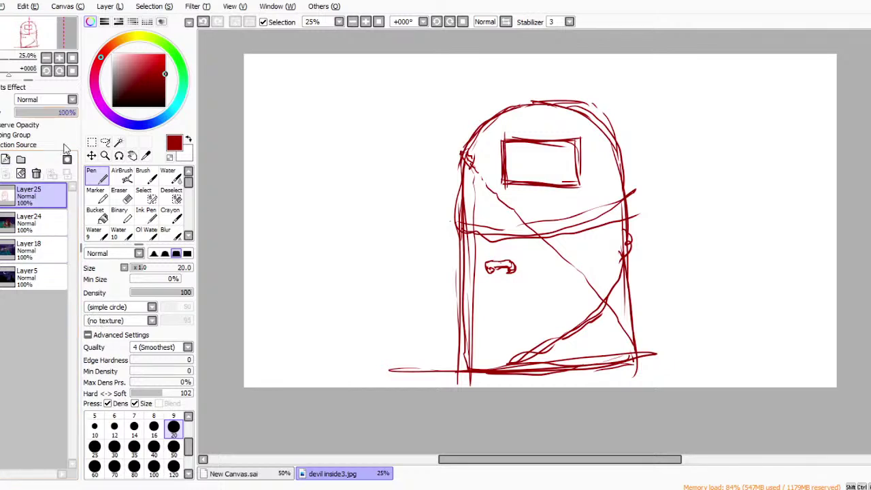
Lower the sketch layer's opacity to 32% and add a new layer above it.
{"action": "left_click", "coordinate": [46, 112]}
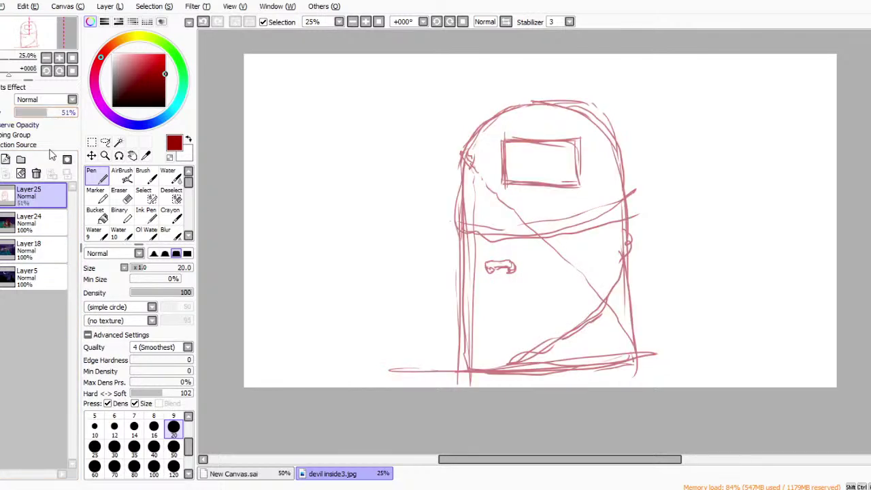
{"action": "left_click", "coordinate": [21, 218]}
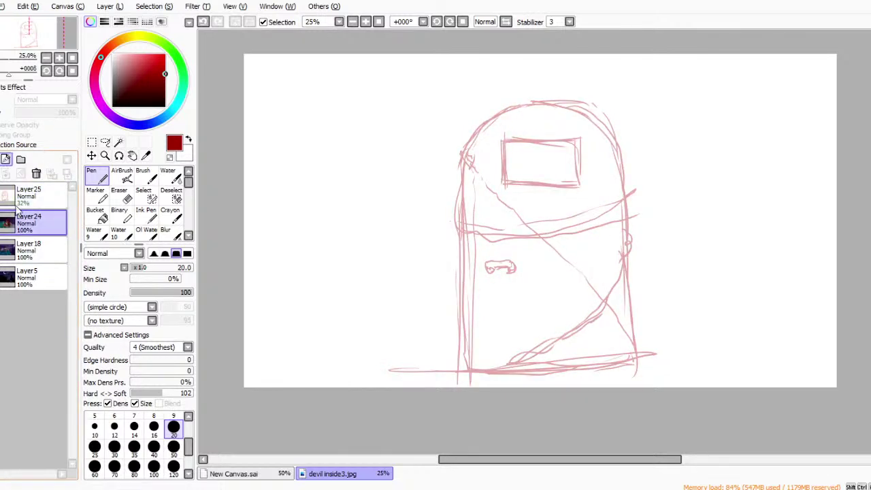
{"action": "left_click", "coordinate": [5, 159]}
{"action": "left_click_drag", "start_coordinate": [17, 223], "coordinate": [17, 195]}
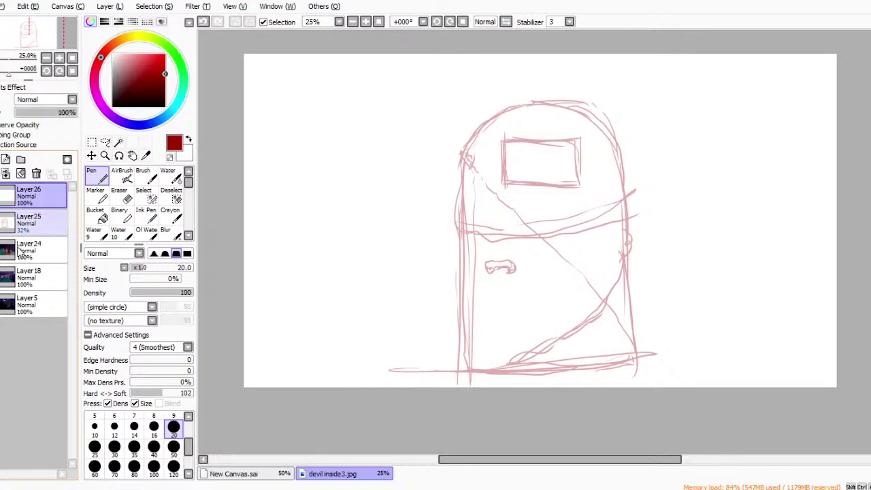
Create a linework layer at the top of the stack and set up the Curve tool in black.
{"action": "left_click", "coordinate": [21, 158]}
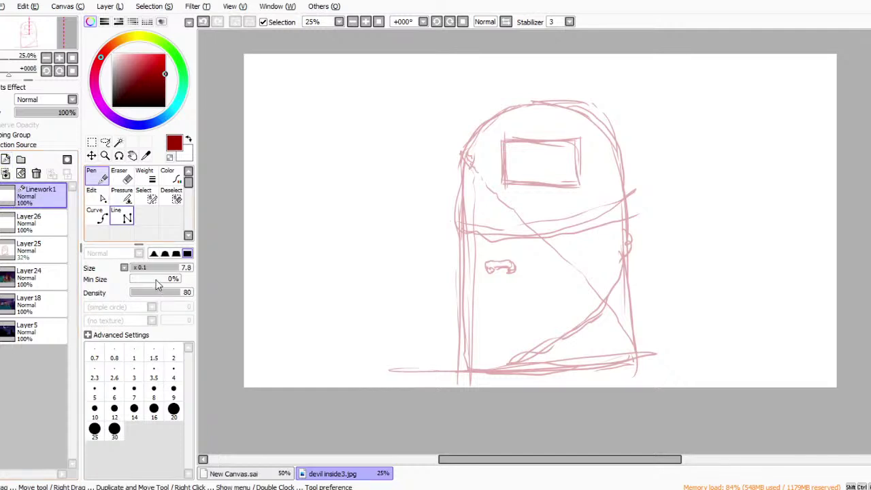
{"action": "left_click", "coordinate": [96, 215]}
{"action": "left_click_drag", "start_coordinate": [125, 82], "coordinate": [112, 107]}
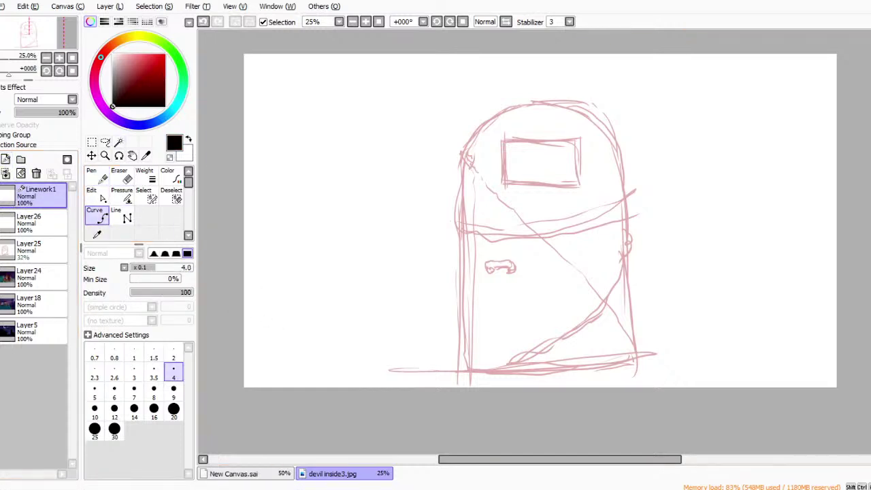
Trace the door's outer outline in size 4 black curves, with straight sides, an arched top and a closed base.
{"action": "left_click", "coordinate": [460, 371]}
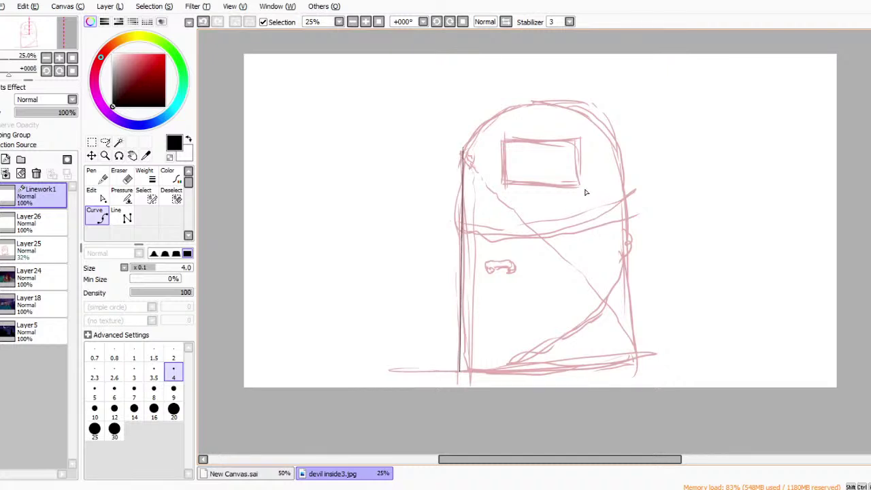
{"action": "mouse_move", "coordinate": [583, 191]}
{"action": "left_mouse_down"}
{"action": "mouse_move", "coordinate": [592, 171]}
{"action": "mouse_move", "coordinate": [637, 136]}
{"action": "left_mouse_up"}
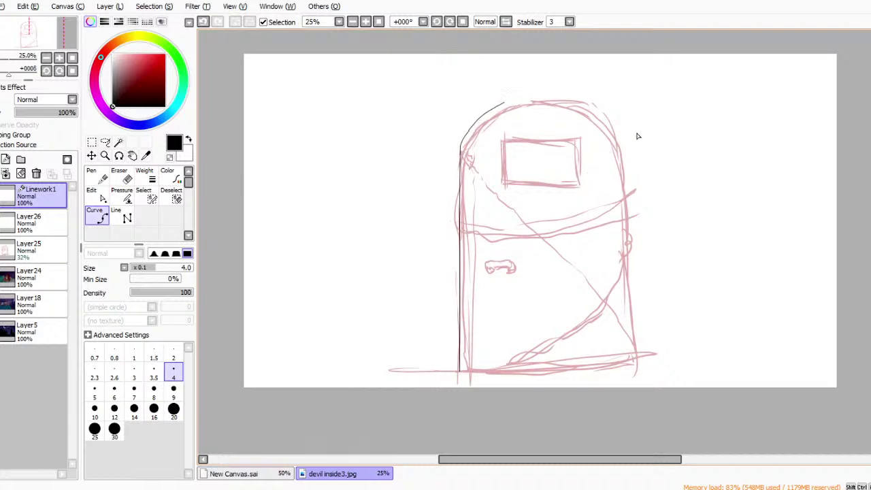
{"action": "left_click", "coordinate": [676, 128]}
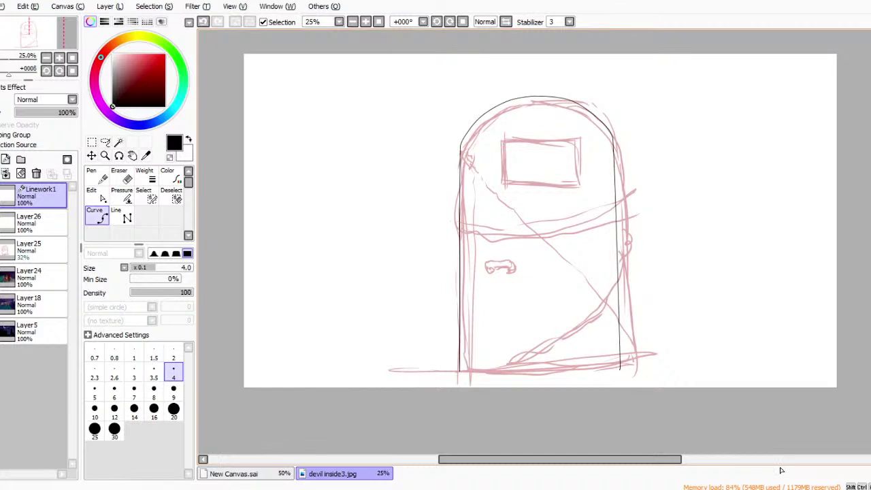
{"action": "left_click", "coordinate": [620, 369]}
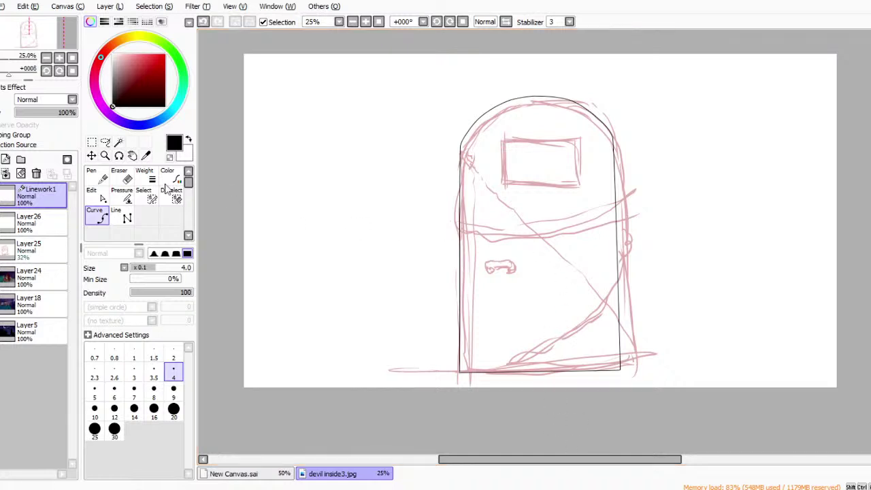
Trace a second arched outline just inside the door's outer edge with the Curve tool, reworking its right side.
{"action": "left_click", "coordinate": [105, 155]}
{"action": "left_click", "coordinate": [747, 254]}
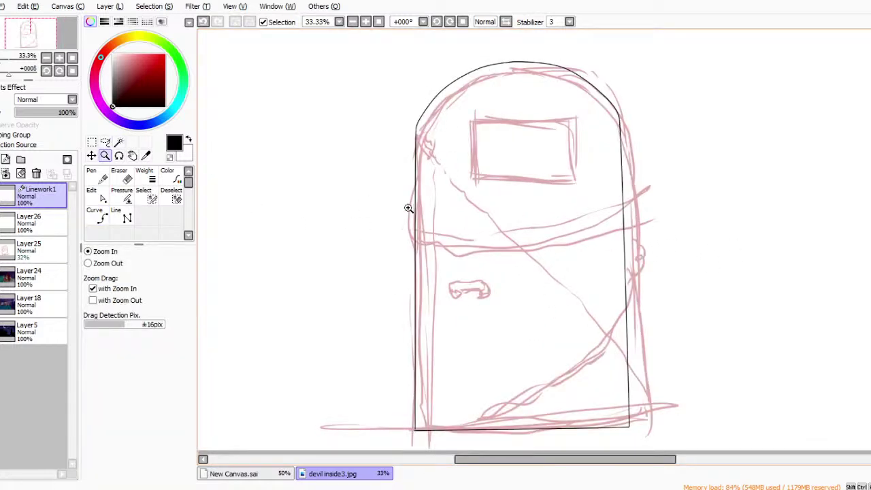
{"action": "left_click", "coordinate": [98, 194]}
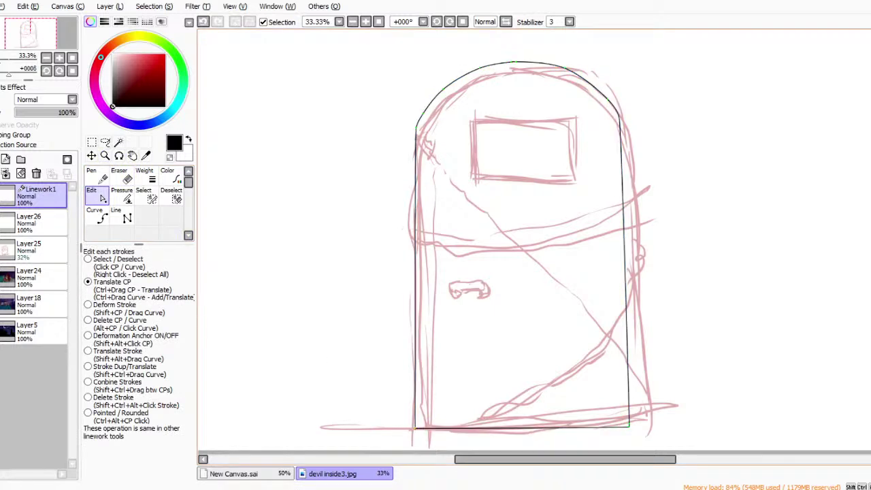
{"action": "left_click", "coordinate": [101, 175]}
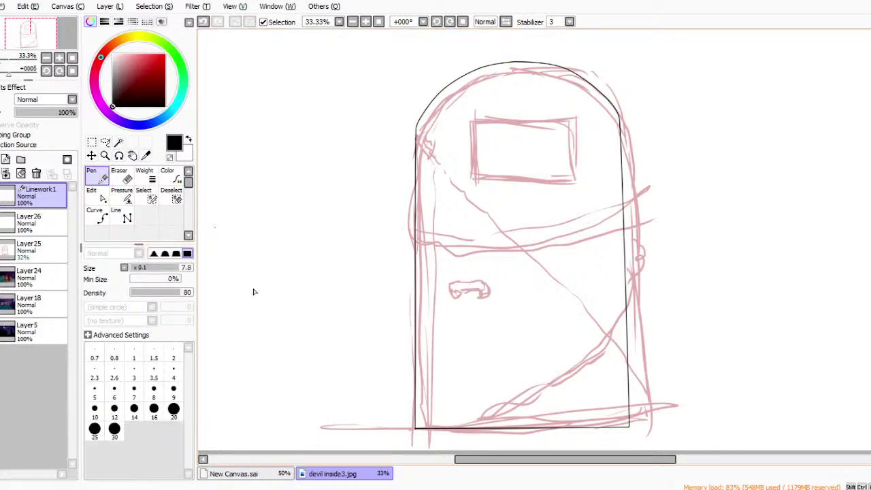
{"action": "left_click", "coordinate": [99, 216]}
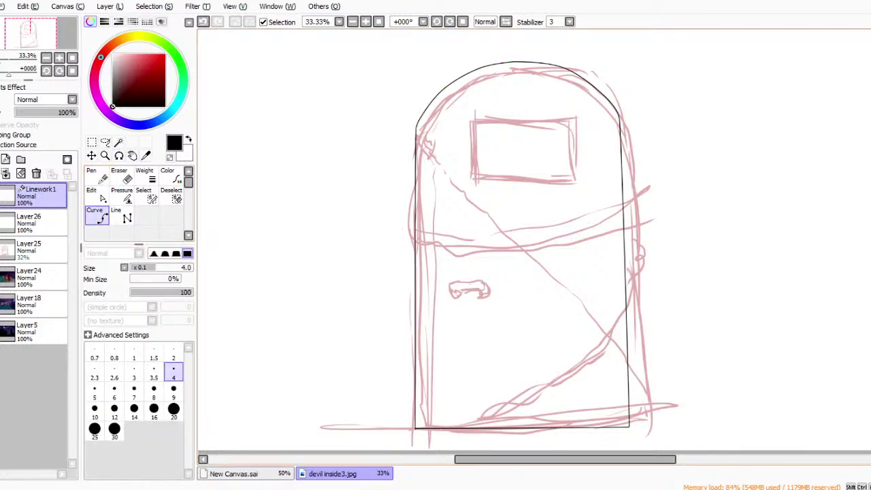
{"action": "left_click", "coordinate": [419, 428]}
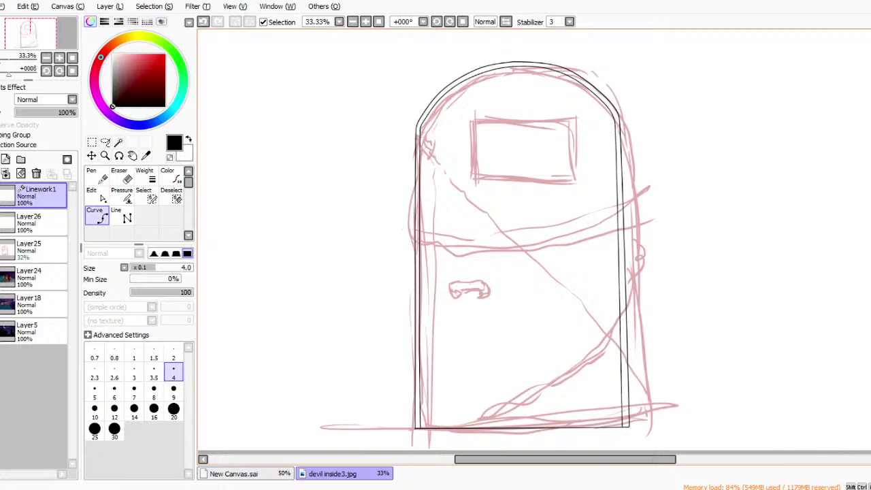
{"action": "key", "text": "ctrl+z"}
{"action": "key", "text": "ctrl+z"}
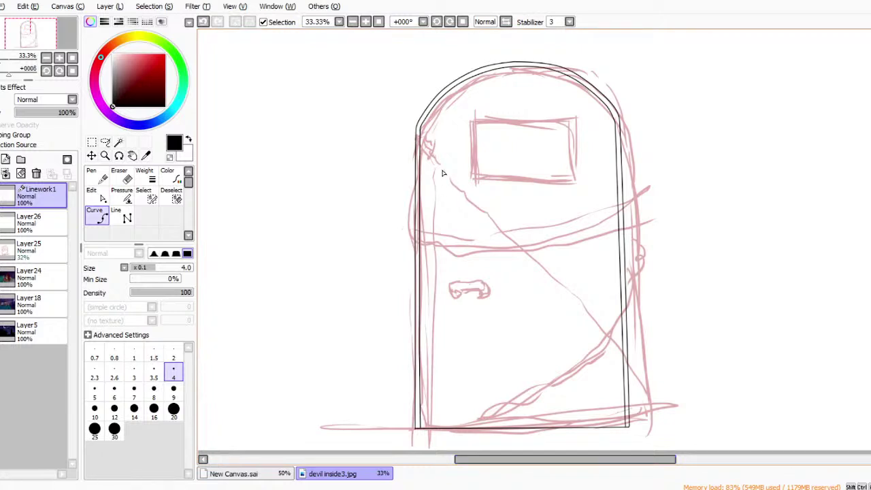
Trace the door's rectangular window over the sketch with the Line tool at size 9 in black.
{"action": "left_click", "coordinate": [105, 155]}
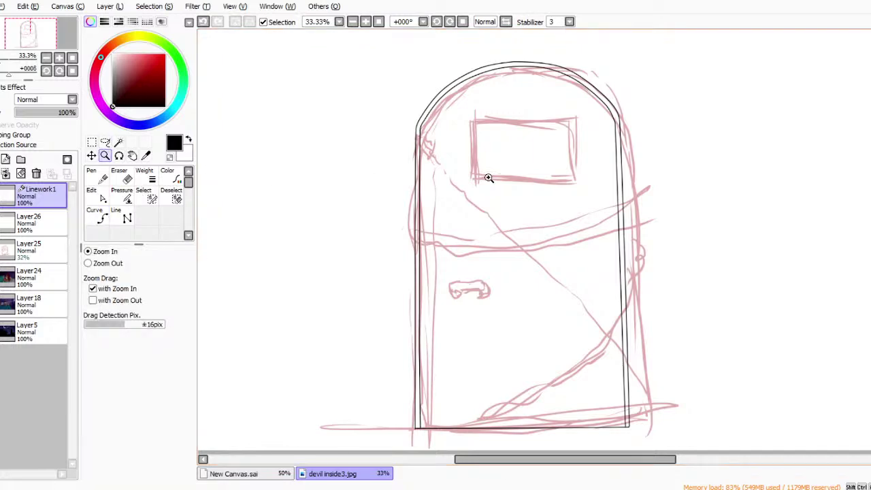
{"action": "left_click", "coordinate": [672, 165]}
{"action": "left_click", "coordinate": [663, 164]}
{"action": "left_click", "coordinate": [636, 156]}
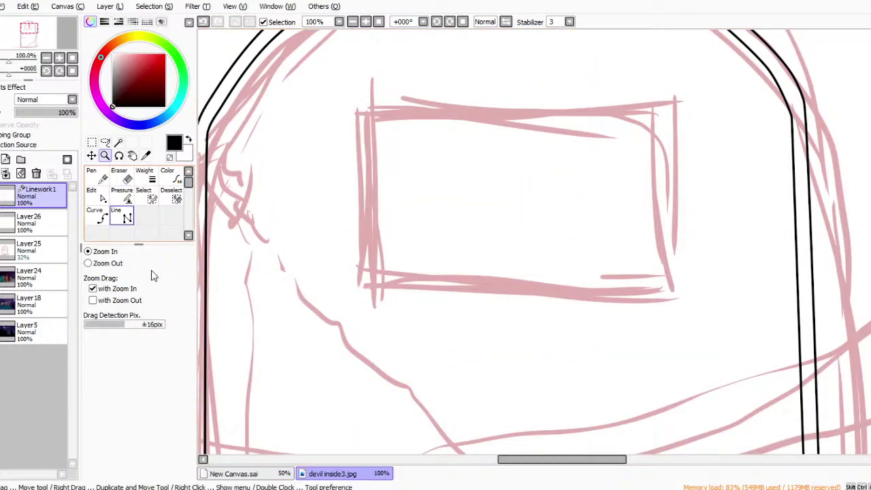
{"action": "left_click", "coordinate": [122, 215]}
{"action": "mouse_move", "coordinate": [458, 145]}
{"action": "left_mouse_down"}
{"action": "mouse_move", "coordinate": [812, 160]}
{"action": "mouse_move", "coordinate": [847, 147]}
{"action": "mouse_move", "coordinate": [855, 180]}
{"action": "mouse_move", "coordinate": [838, 358]}
{"action": "mouse_move", "coordinate": [846, 380]}
{"action": "mouse_move", "coordinate": [449, 387]}
{"action": "mouse_move", "coordinate": [458, 373]}
{"action": "mouse_move", "coordinate": [437, 154]}
{"action": "mouse_move", "coordinate": [451, 146]}
{"action": "left_mouse_up"}
{"action": "left_click", "coordinate": [453, 144]}
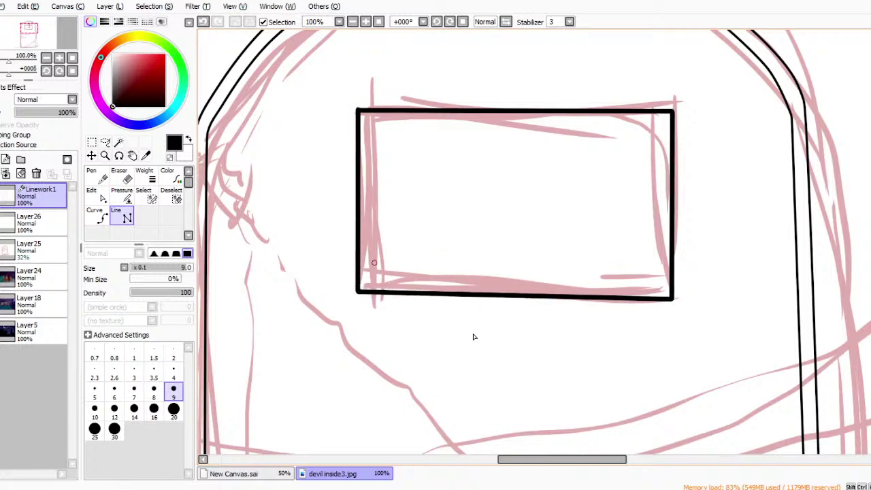
Straighten the window rectangle by moving its two right corner points, and hide the sketch layer.
{"action": "left_click", "coordinate": [98, 195]}
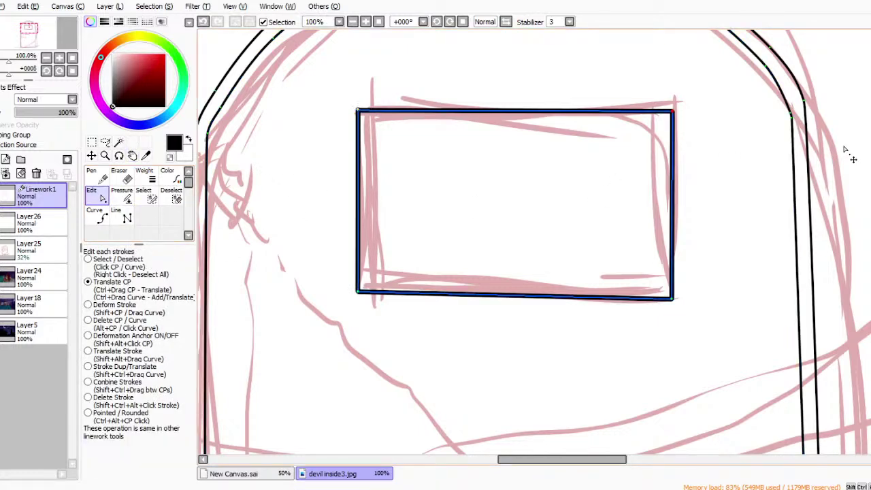
{"action": "left_click_drag", "start_coordinate": [847, 144], "coordinate": [845, 148]}
{"action": "left_click_drag", "start_coordinate": [847, 380], "coordinate": [844, 373]}
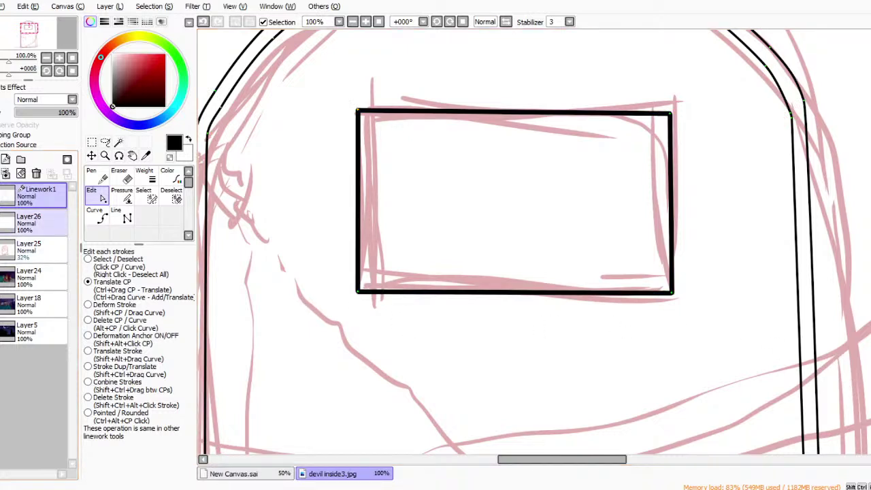
{"action": "left_click", "coordinate": [0, 250]}
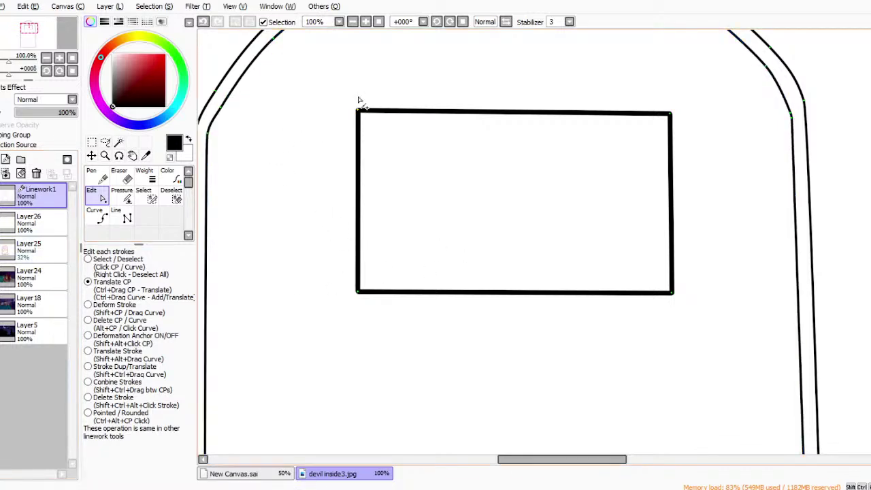
Vary the line weight of the door's inner and outer outlines by adjusting control-point pressure along the arch and upper sides.
{"action": "left_click", "coordinate": [352, 22]}
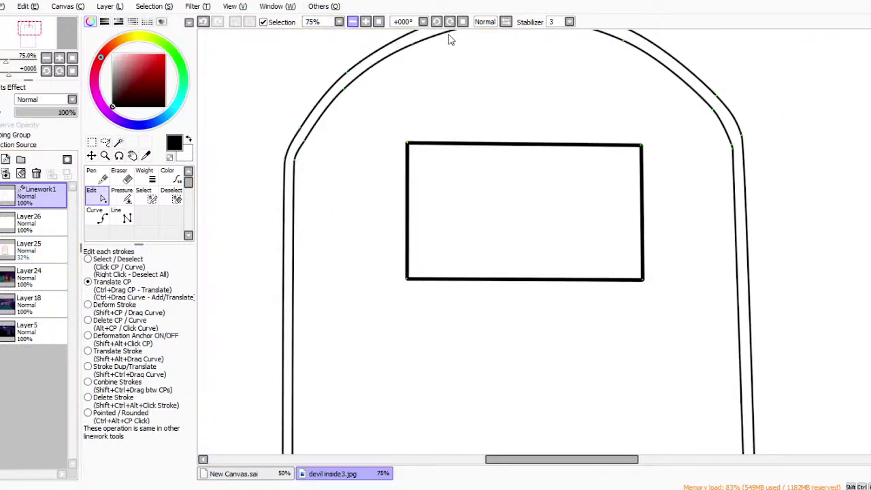
{"action": "left_click", "coordinate": [122, 196]}
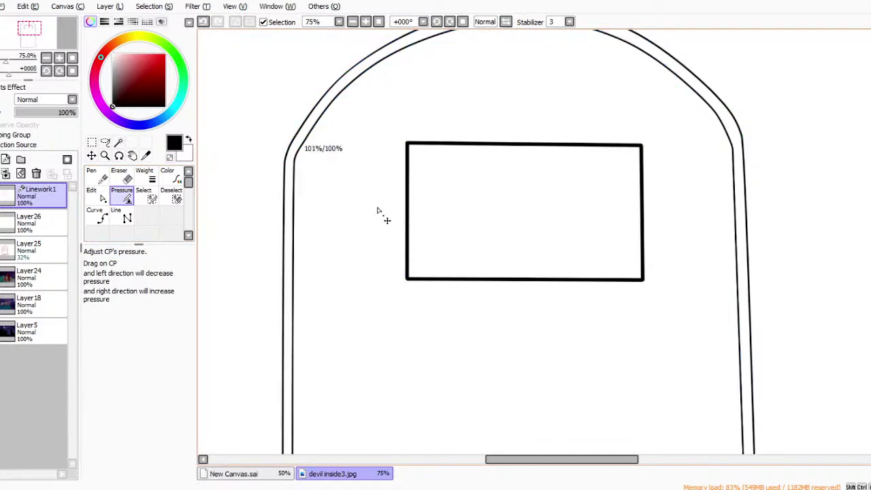
{"action": "left_click_drag", "start_coordinate": [713, 109], "coordinate": [751, 109]}
{"action": "left_click_drag", "start_coordinate": [731, 145], "coordinate": [691, 148]}
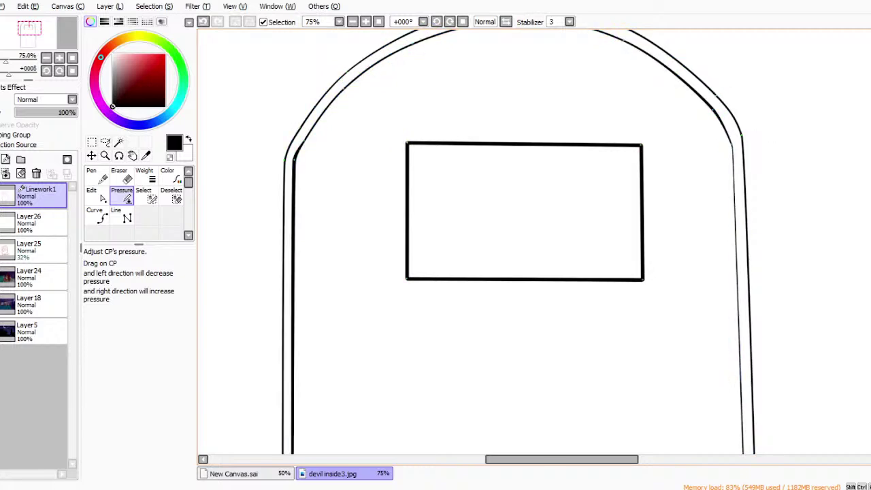
{"action": "left_click_drag", "start_coordinate": [741, 135], "coordinate": [799, 135]}
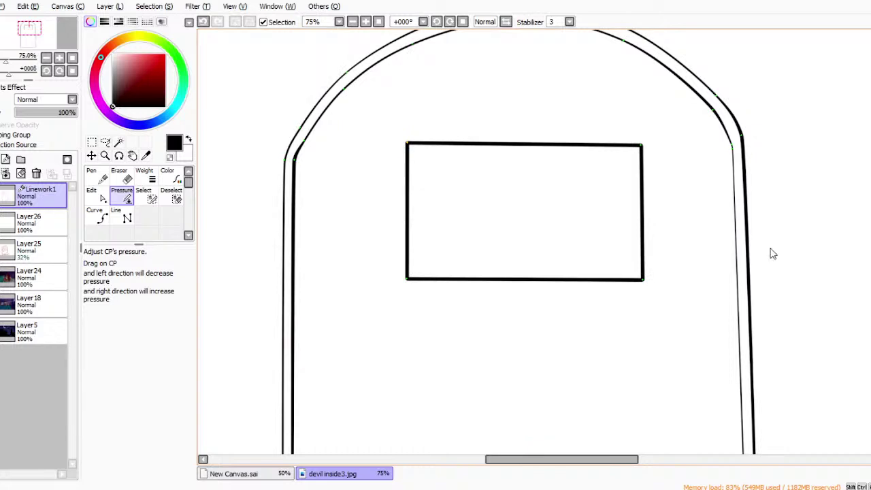
{"action": "mouse_move", "coordinate": [358, 209]}
{"action": "left_mouse_down"}
{"action": "mouse_move", "coordinate": [329, 217]}
{"action": "mouse_move", "coordinate": [350, 216]}
{"action": "left_mouse_up"}
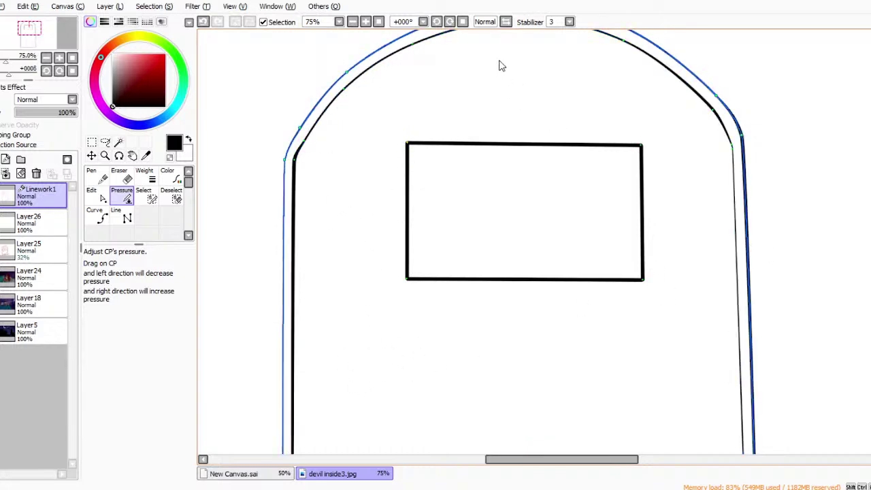
{"action": "mouse_move", "coordinate": [433, 100]}
{"action": "left_mouse_down"}
{"action": "mouse_move", "coordinate": [415, 83]}
{"action": "mouse_move", "coordinate": [511, 156]}
{"action": "left_mouse_up"}
Vary the point pressure at the base of both door outlines and nudge the outer outline's lower-left corner point inward.
{"action": "scroll", "coordinate": [534, 241], "scroll_direction": "down", "scroll_amount": 10}
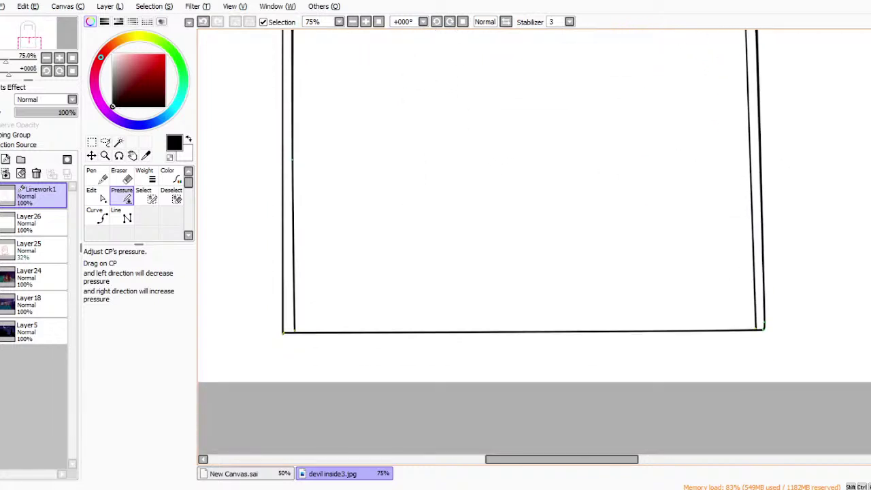
{"action": "left_click_drag", "start_coordinate": [374, 413], "coordinate": [504, 410]}
{"action": "left_click_drag", "start_coordinate": [756, 328], "coordinate": [842, 328]}
{"action": "left_click_drag", "start_coordinate": [764, 322], "coordinate": [738, 323]}
{"action": "mouse_move", "coordinate": [359, 420]}
{"action": "left_mouse_down"}
{"action": "mouse_move", "coordinate": [345, 430]}
{"action": "mouse_move", "coordinate": [394, 426]}
{"action": "mouse_move", "coordinate": [343, 432]}
{"action": "left_mouse_up"}
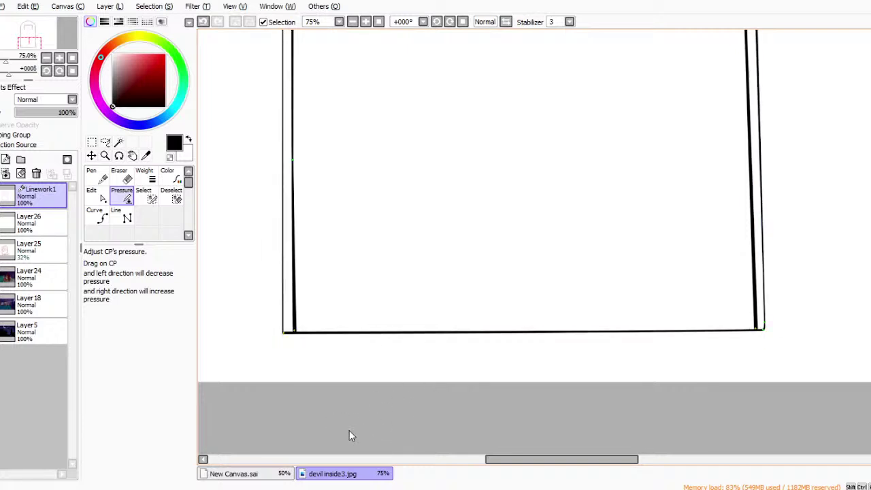
{"action": "left_click", "coordinate": [96, 195]}
{"action": "left_click_drag", "start_coordinate": [357, 427], "coordinate": [360, 426]}
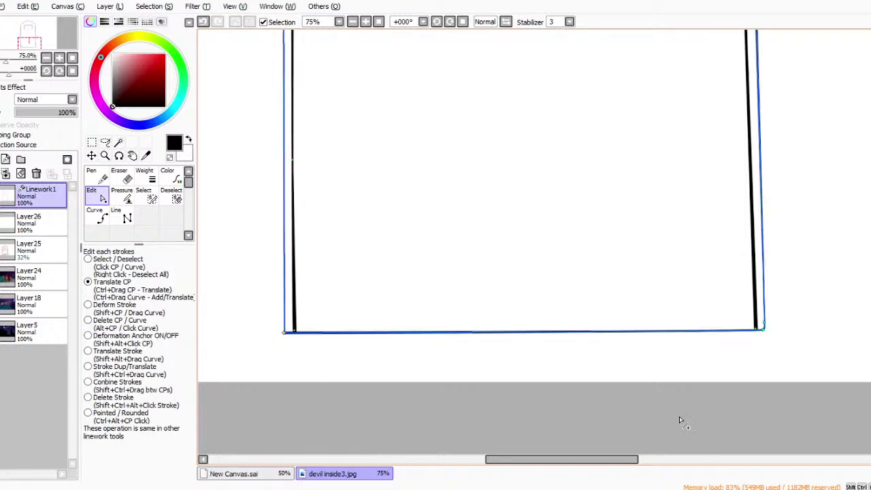
Vary the window frame's line weight by lowering the pressure at its upper-right and lower-left corner points.
{"action": "scroll", "coordinate": [534, 242], "scroll_direction": "up", "scroll_amount": 5}
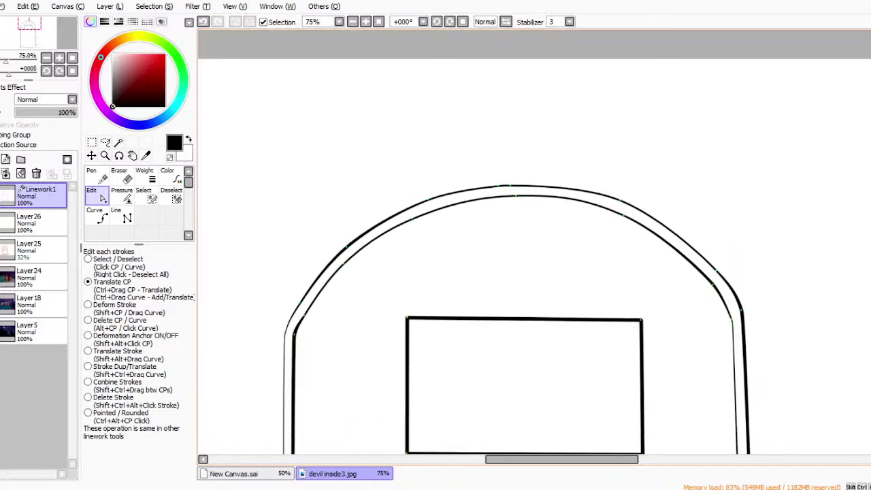
{"action": "scroll", "coordinate": [534, 242], "scroll_direction": "up", "scroll_amount": 1}
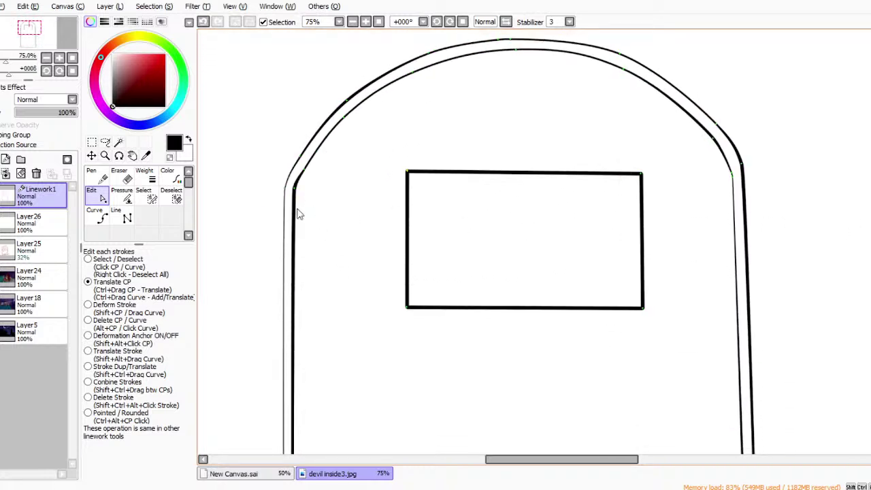
{"action": "left_click", "coordinate": [123, 196]}
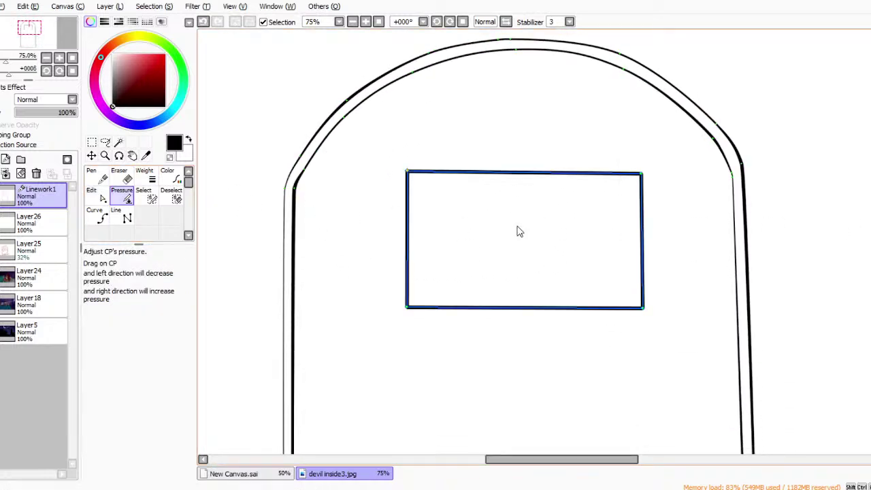
{"action": "mouse_move", "coordinate": [516, 219]}
{"action": "left_mouse_down"}
{"action": "mouse_move", "coordinate": [474, 227]}
{"action": "mouse_move", "coordinate": [539, 226]}
{"action": "left_mouse_up"}
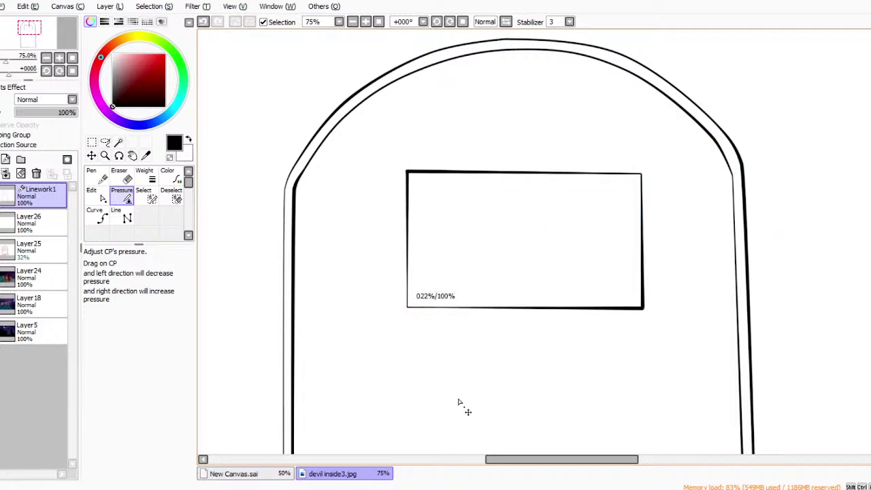
{"action": "left_click_drag", "start_coordinate": [459, 402], "coordinate": [477, 401]}
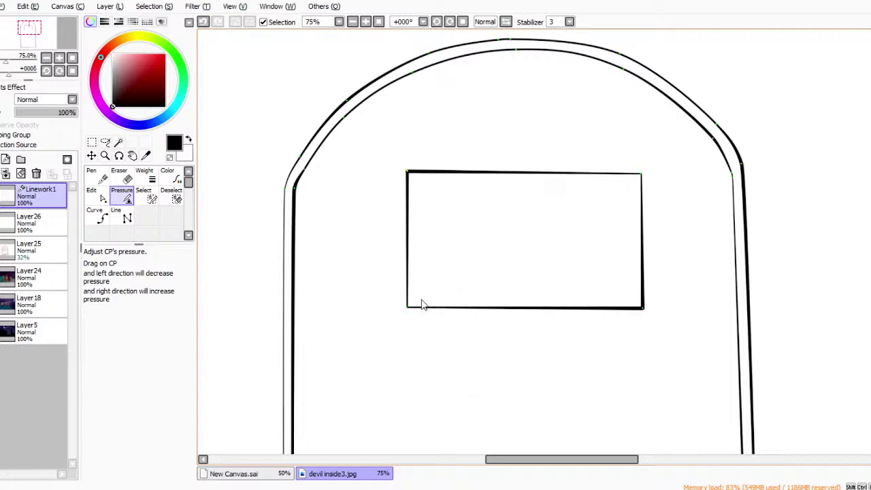
Select Layer26 beneath the linework layer and make the sketch layer visible again.
{"action": "left_click", "coordinate": [30, 223]}
{"action": "left_click", "coordinate": [2, 223]}
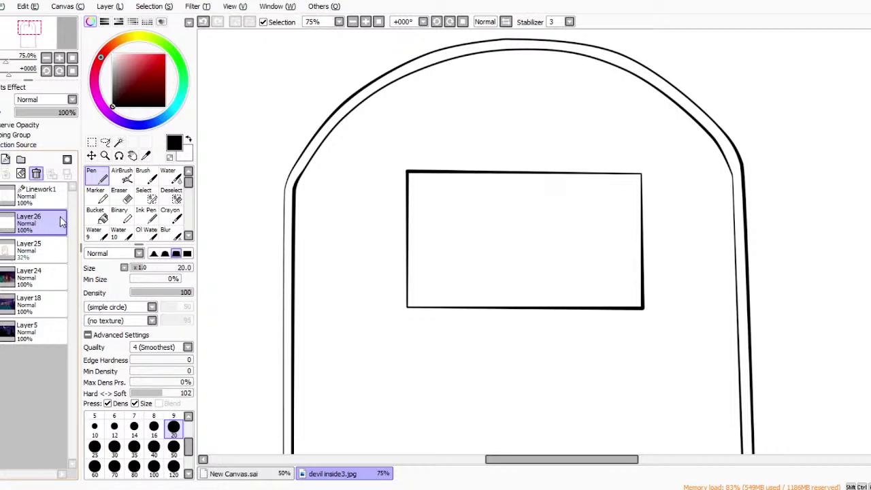
{"action": "scroll", "coordinate": [534, 241], "scroll_direction": "down", "scroll_amount": 4}
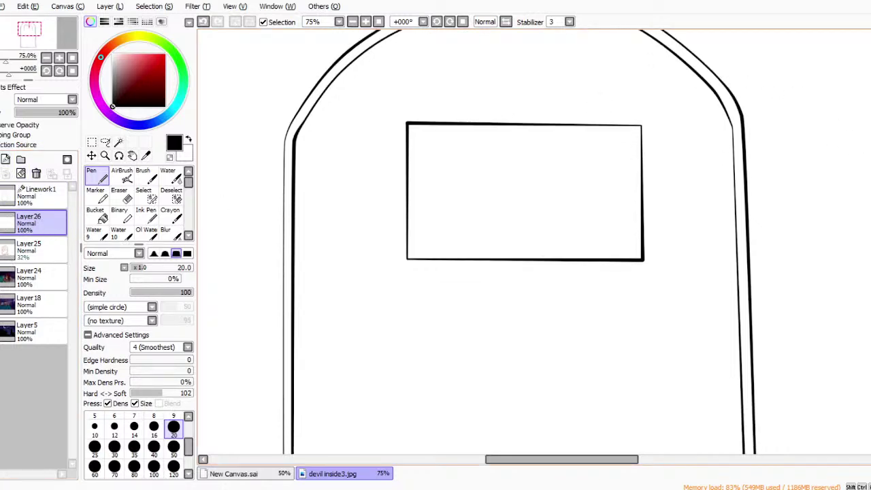
{"action": "scroll", "coordinate": [534, 241], "scroll_direction": "up", "scroll_amount": 3}
{"action": "scroll", "coordinate": [534, 241], "scroll_direction": "down", "scroll_amount": 2}
{"action": "scroll", "coordinate": [540, 299], "scroll_direction": "down", "scroll_amount": 5}
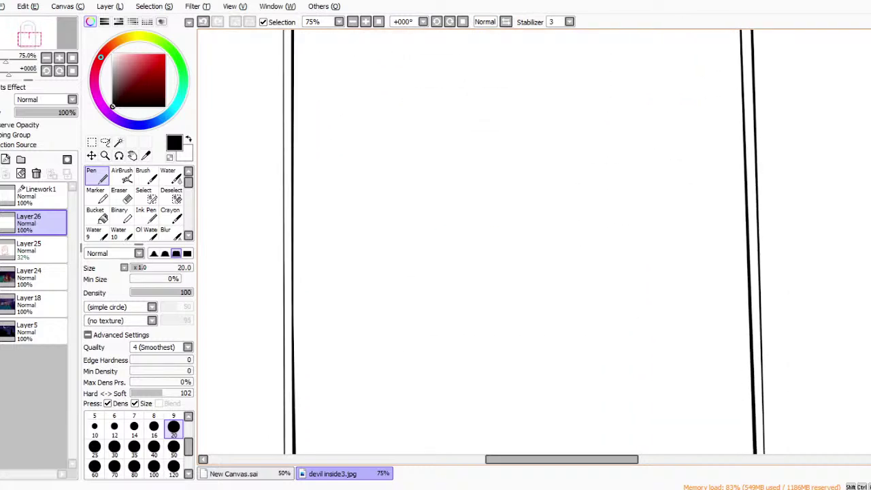
{"action": "scroll", "coordinate": [540, 299], "scroll_direction": "up", "scroll_amount": 5}
{"action": "scroll", "coordinate": [540, 300], "scroll_direction": "down", "scroll_amount": 2}
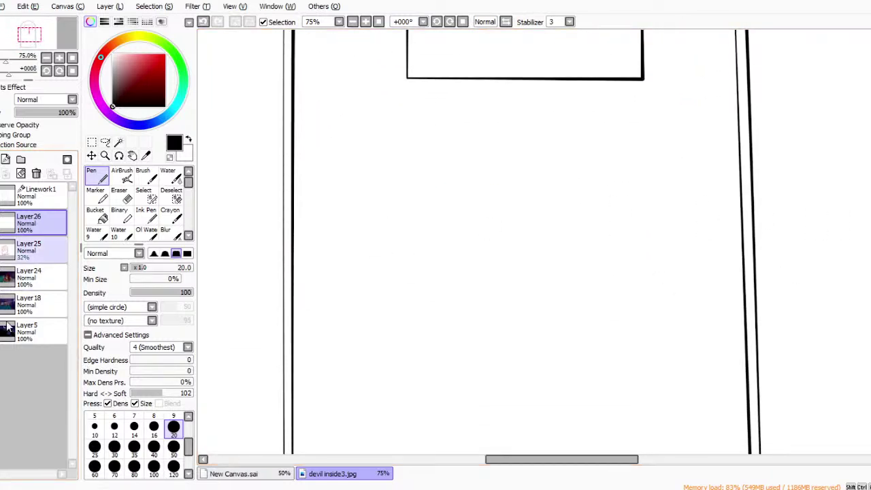
{"action": "left_click", "coordinate": [2, 250]}
Ink a spiral scroll at the door handle's left end, continuing into a top edge, with a size 9 black Pen.
{"action": "left_click", "coordinate": [105, 156]}
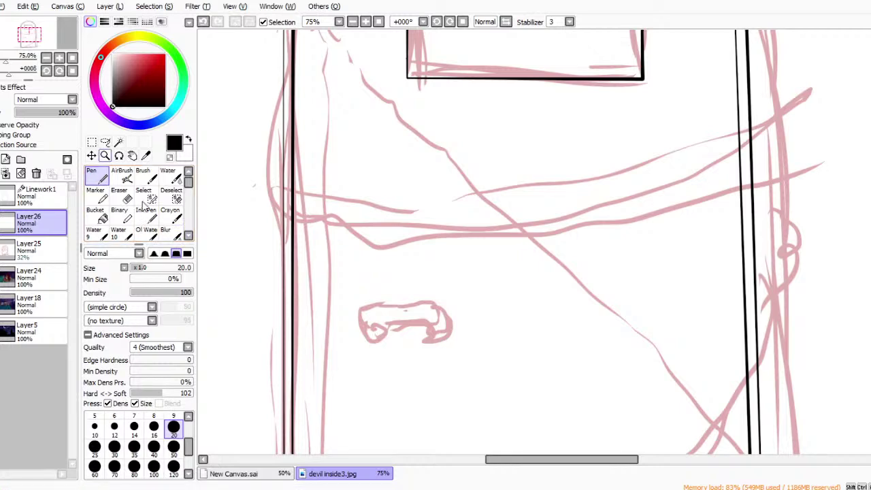
{"action": "double_click", "coordinate": [402, 328]}
{"action": "left_click", "coordinate": [464, 387]}
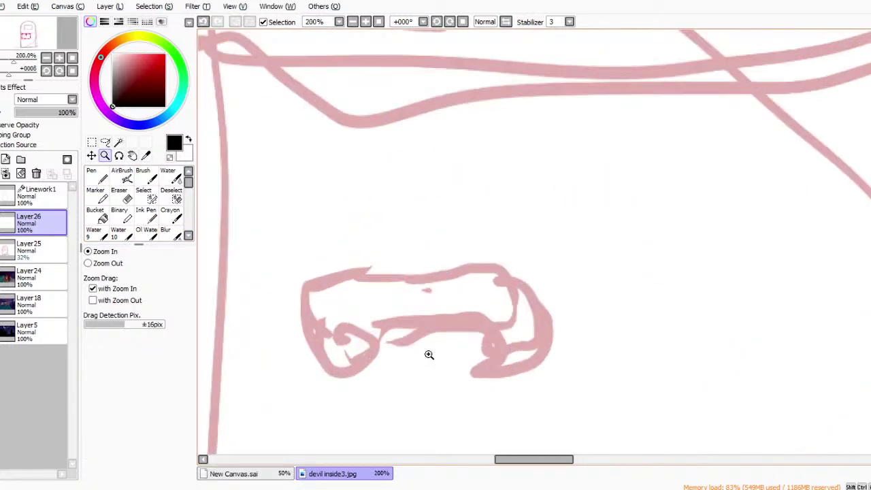
{"action": "left_click", "coordinate": [95, 176]}
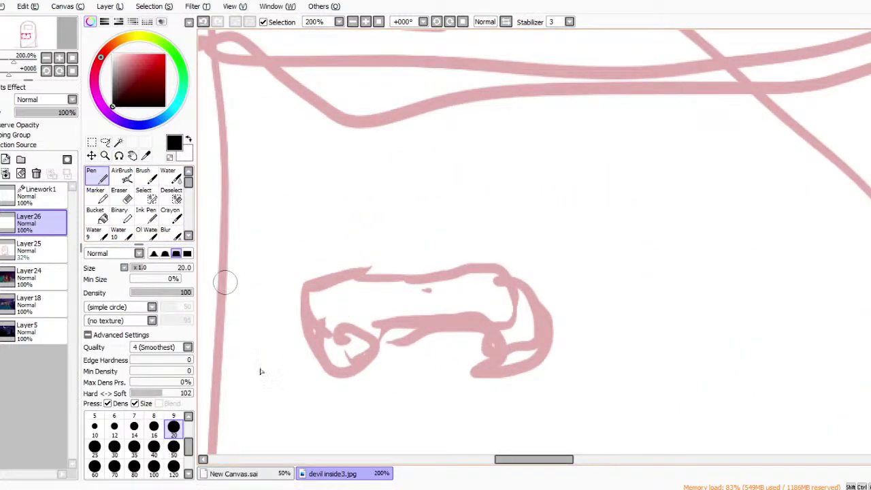
{"action": "left_click", "coordinate": [173, 416]}
{"action": "mouse_move", "coordinate": [331, 318]}
{"action": "left_mouse_down"}
{"action": "mouse_move", "coordinate": [356, 322]}
{"action": "mouse_move", "coordinate": [351, 344]}
{"action": "mouse_move", "coordinate": [325, 342]}
{"action": "mouse_move", "coordinate": [322, 307]}
{"action": "left_mouse_up"}
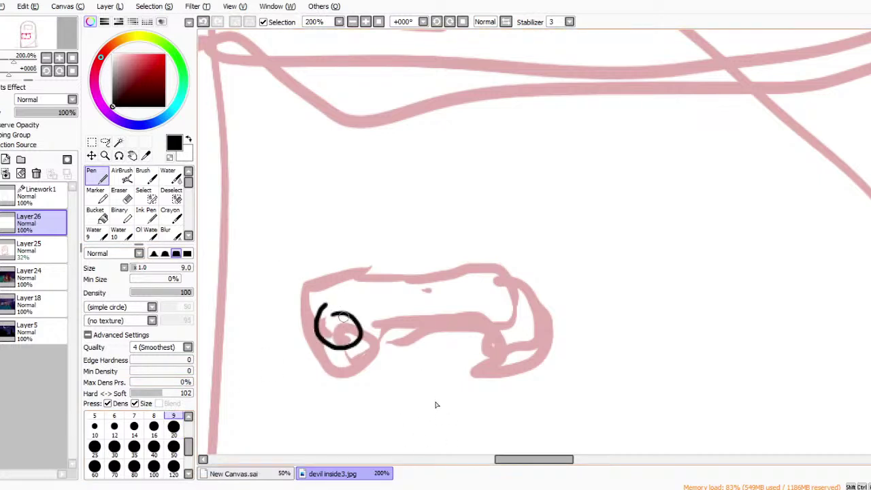
{"action": "key", "text": "ctrl+z"}
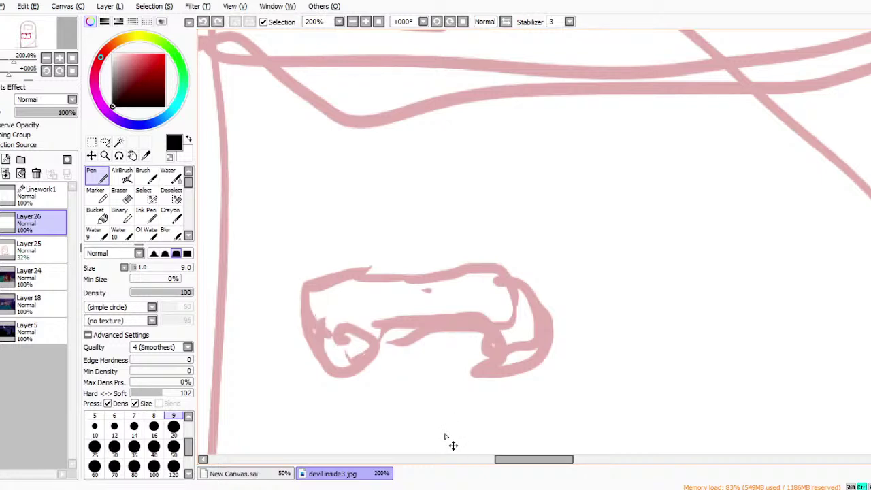
{"action": "mouse_move", "coordinate": [343, 326]}
{"action": "left_mouse_down"}
{"action": "mouse_move", "coordinate": [347, 299]}
{"action": "mouse_move", "coordinate": [374, 316]}
{"action": "mouse_move", "coordinate": [362, 354]}
{"action": "mouse_move", "coordinate": [315, 350]}
{"action": "mouse_move", "coordinate": [308, 303]}
{"action": "mouse_move", "coordinate": [349, 276]}
{"action": "mouse_move", "coordinate": [513, 243]}
{"action": "left_mouse_up"}
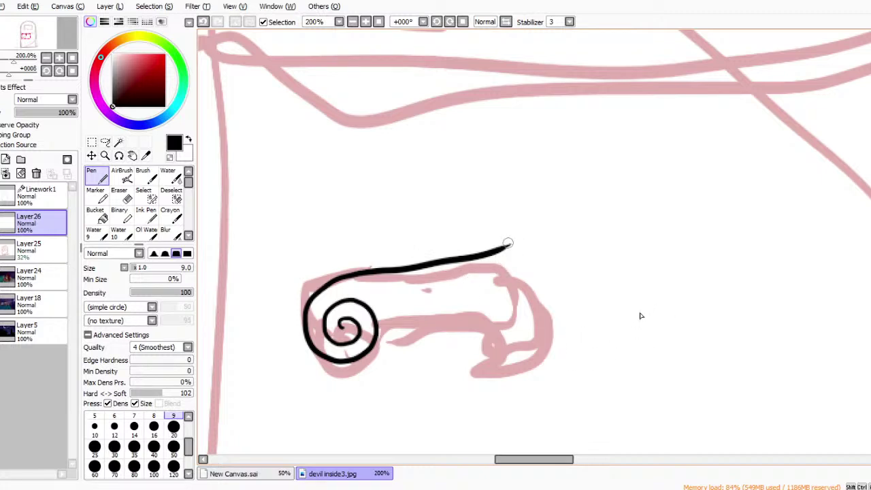
{"action": "mouse_move", "coordinate": [504, 246]}
{"action": "left_mouse_down"}
{"action": "mouse_move", "coordinate": [538, 300]}
{"action": "mouse_move", "coordinate": [519, 294]}
{"action": "mouse_move", "coordinate": [540, 299]}
{"action": "left_mouse_up"}
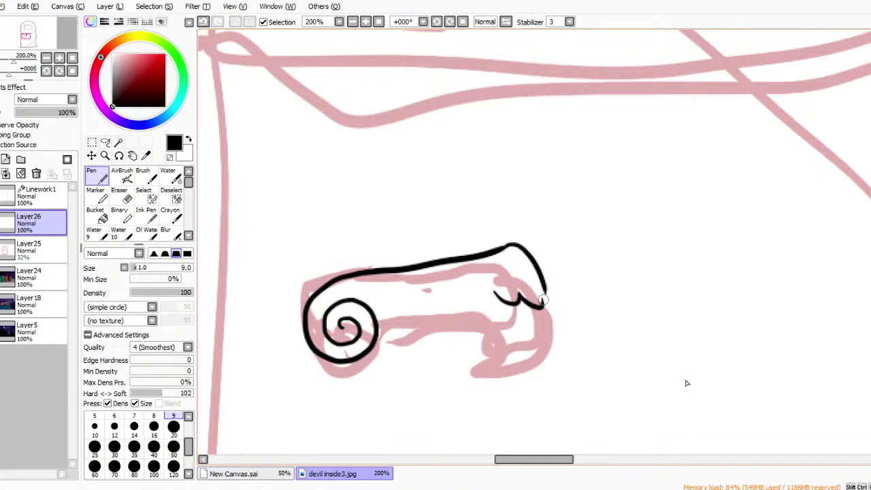
{"action": "mouse_move", "coordinate": [374, 313]}
{"action": "left_mouse_down"}
{"action": "mouse_move", "coordinate": [472, 313]}
{"action": "mouse_move", "coordinate": [467, 319]}
{"action": "mouse_move", "coordinate": [485, 304]}
{"action": "left_mouse_up"}
{"action": "key", "text": "ctrl+z"}
{"action": "key", "text": "ctrl+z"}
{"action": "key", "text": "ctrl+z"}
{"action": "key", "text": "ctrl+z"}
{"action": "key", "text": "ctrl+z"}
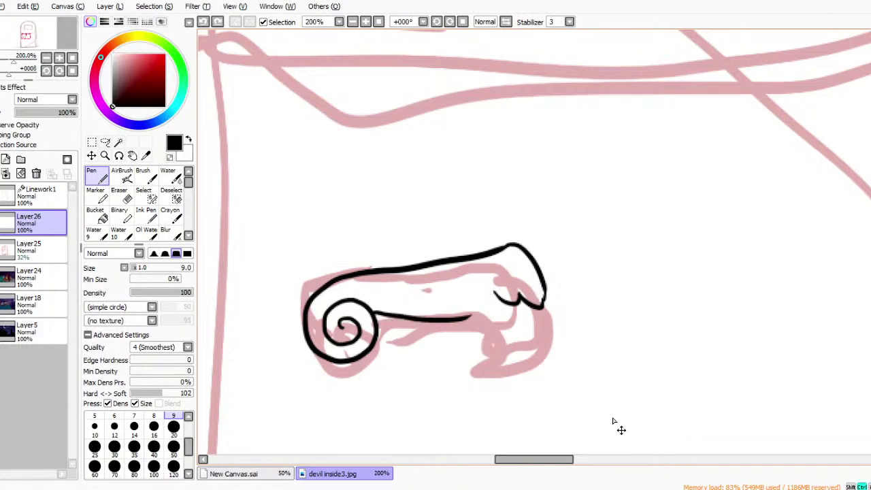
{"action": "key", "text": "ctrl+z"}
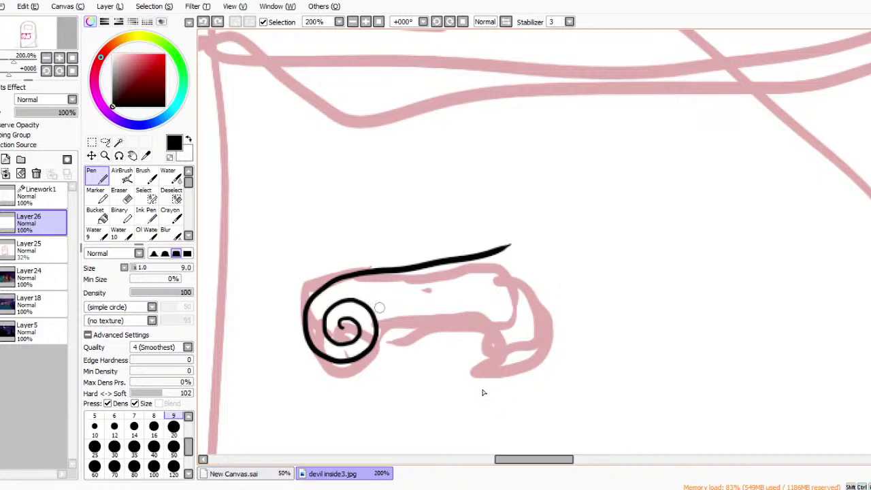
Erase the handle's top edge beyond the spiral with a size 50 Eraser at density 100.
{"action": "key", "text": "e"}
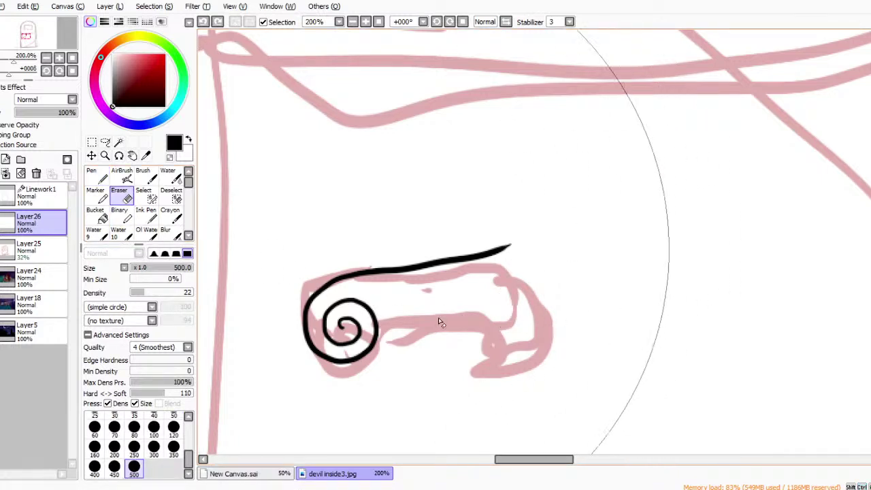
{"action": "left_click", "coordinate": [173, 425]}
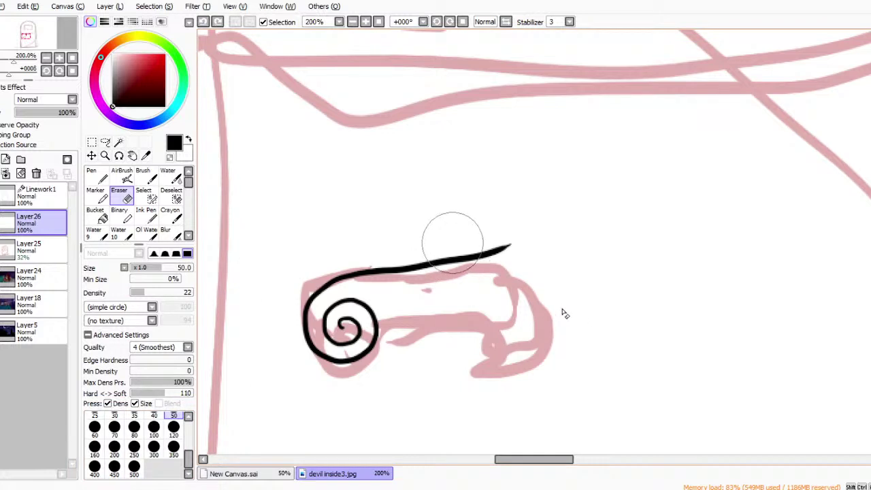
{"action": "mouse_move", "coordinate": [402, 249]}
{"action": "left_mouse_down"}
{"action": "mouse_move", "coordinate": [425, 256]}
{"action": "mouse_move", "coordinate": [396, 243]}
{"action": "left_mouse_up"}
{"action": "left_click_drag", "start_coordinate": [181, 292], "coordinate": [193, 292]}
{"action": "mouse_move", "coordinate": [453, 240]}
{"action": "left_mouse_down"}
{"action": "mouse_move", "coordinate": [407, 267]}
{"action": "mouse_move", "coordinate": [431, 243]}
{"action": "mouse_move", "coordinate": [495, 254]}
{"action": "left_mouse_up"}
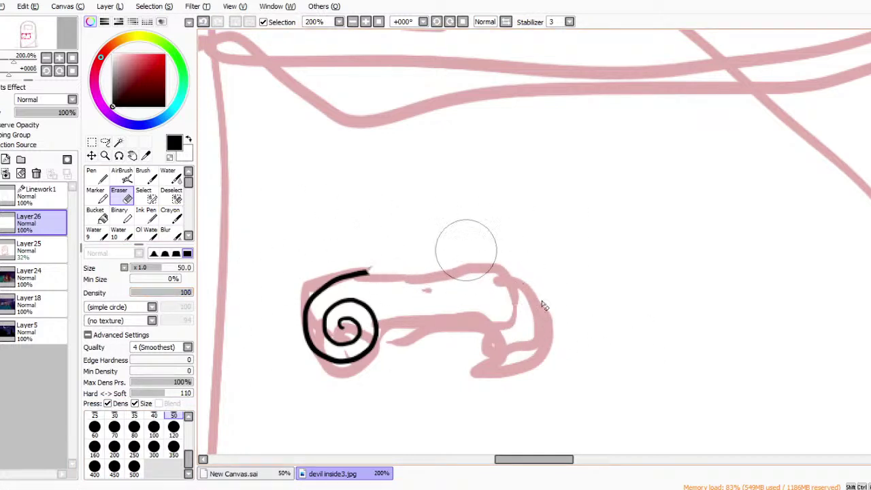
Ink the handle's dipping body and claw-like right end with the size 9 Pen, and add thin contour lines inside.
{"action": "left_click", "coordinate": [95, 175]}
{"action": "mouse_move", "coordinate": [365, 272]}
{"action": "left_mouse_down"}
{"action": "mouse_move", "coordinate": [431, 303]}
{"action": "mouse_move", "coordinate": [529, 312]}
{"action": "mouse_move", "coordinate": [519, 294]}
{"action": "mouse_move", "coordinate": [536, 323]}
{"action": "left_mouse_up"}
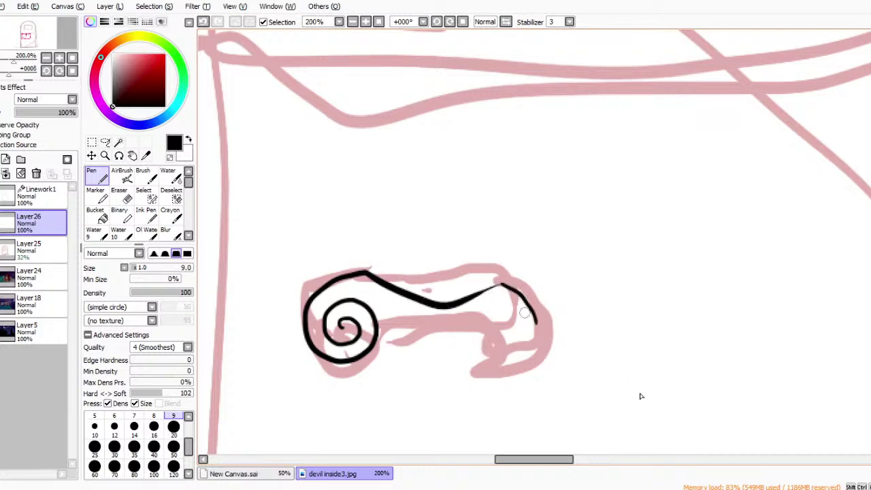
{"action": "mouse_move", "coordinate": [378, 326]}
{"action": "left_mouse_down"}
{"action": "mouse_move", "coordinate": [463, 345]}
{"action": "mouse_move", "coordinate": [483, 332]}
{"action": "left_mouse_up"}
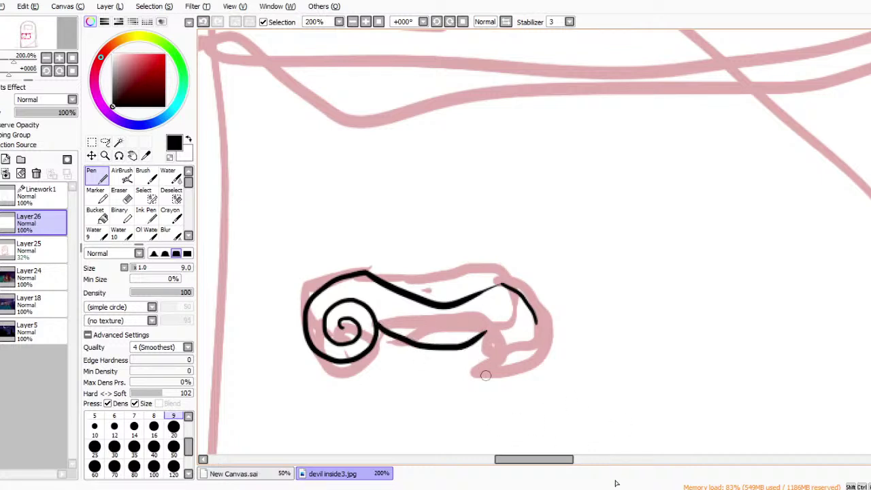
{"action": "key", "text": "ctrl+z"}
{"action": "mouse_move", "coordinate": [375, 320]}
{"action": "left_mouse_down"}
{"action": "mouse_move", "coordinate": [446, 338]}
{"action": "mouse_move", "coordinate": [479, 326]}
{"action": "mouse_move", "coordinate": [544, 332]}
{"action": "mouse_move", "coordinate": [522, 312]}
{"action": "left_mouse_up"}
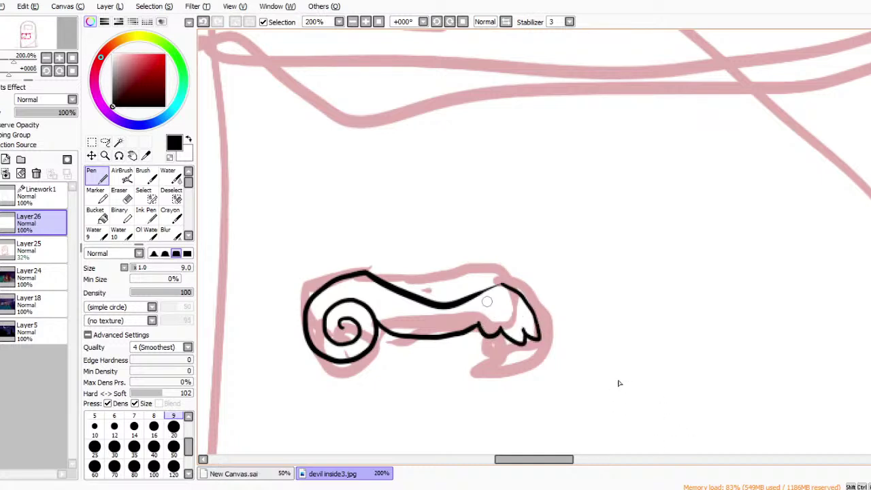
{"action": "left_click_drag", "start_coordinate": [475, 294], "coordinate": [494, 286]}
{"action": "mouse_move", "coordinate": [357, 293]}
{"action": "left_mouse_down"}
{"action": "mouse_move", "coordinate": [386, 302]}
{"action": "mouse_move", "coordinate": [426, 329]}
{"action": "mouse_move", "coordinate": [467, 318]}
{"action": "left_mouse_up"}
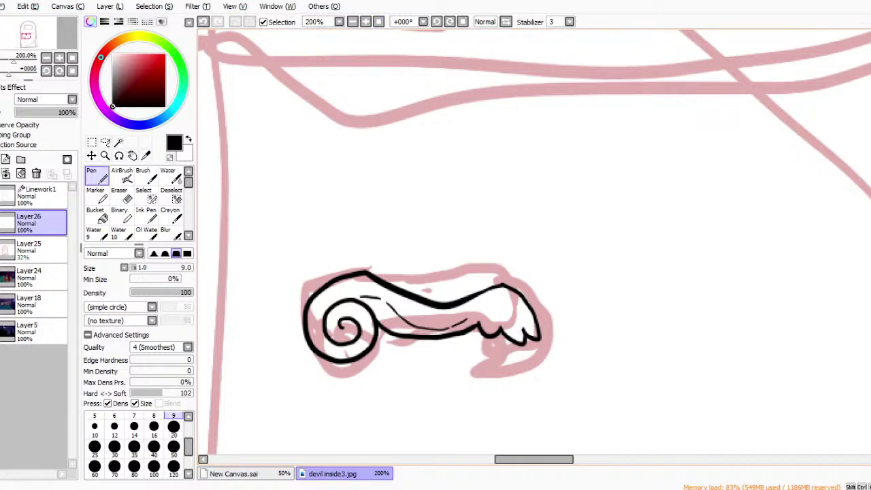
{"action": "scroll", "coordinate": [534, 242], "scroll_direction": "up", "scroll_amount": 5}
{"action": "scroll", "coordinate": [534, 242], "scroll_direction": "down", "scroll_amount": 1}
{"action": "scroll", "coordinate": [465, 52], "scroll_direction": "down", "scroll_amount": 3}
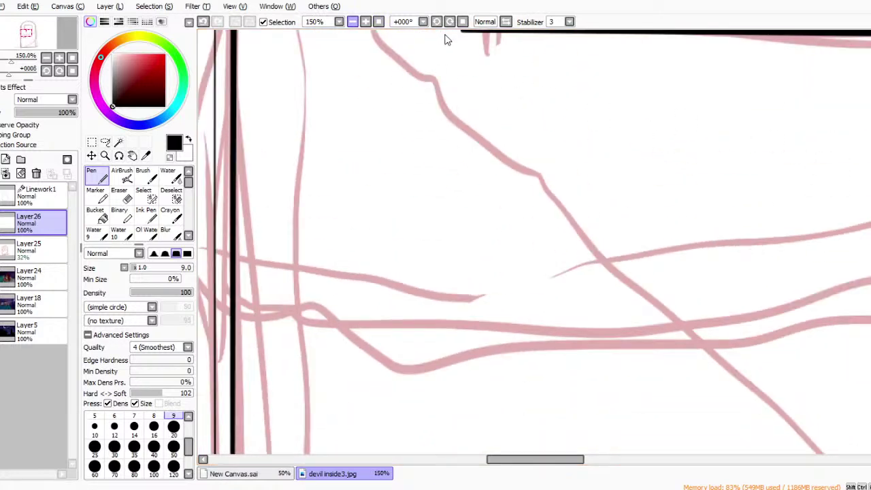
Draw the upper part of a chain link as two nested open rectangles with a narrow rounded bar beneath, using the black Pen.
{"action": "scroll", "coordinate": [491, 60], "scroll_direction": "up", "scroll_amount": 3}
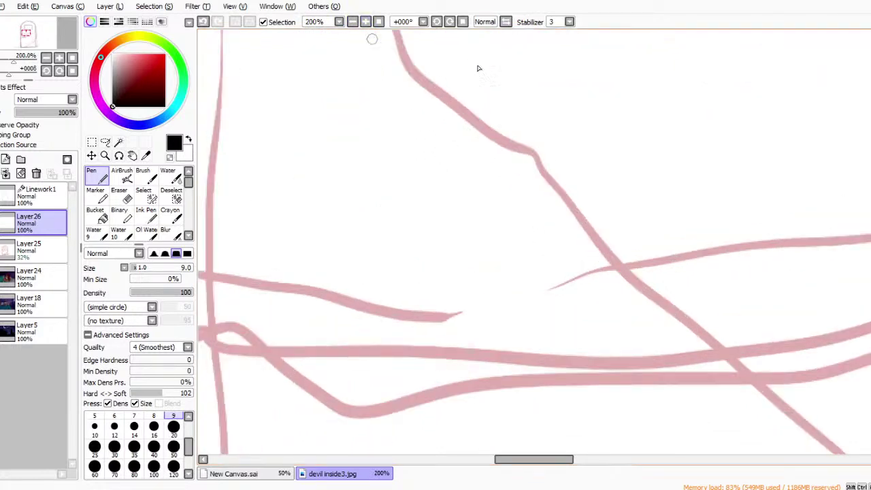
{"action": "left_click_drag", "start_coordinate": [402, 150], "coordinate": [406, 191]}
{"action": "mouse_move", "coordinate": [403, 149]}
{"action": "left_mouse_down"}
{"action": "mouse_move", "coordinate": [455, 149]}
{"action": "mouse_move", "coordinate": [454, 194]}
{"action": "left_mouse_up"}
{"action": "mouse_move", "coordinate": [416, 160]}
{"action": "left_mouse_down"}
{"action": "mouse_move", "coordinate": [418, 190]}
{"action": "mouse_move", "coordinate": [438, 155]}
{"action": "mouse_move", "coordinate": [445, 188]}
{"action": "mouse_move", "coordinate": [430, 250]}
{"action": "left_mouse_up"}
{"action": "mouse_move", "coordinate": [426, 201]}
{"action": "left_mouse_down"}
{"action": "mouse_move", "coordinate": [441, 201]}
{"action": "mouse_move", "coordinate": [439, 252]}
{"action": "left_mouse_up"}
{"action": "key", "text": "ctrl+z"}
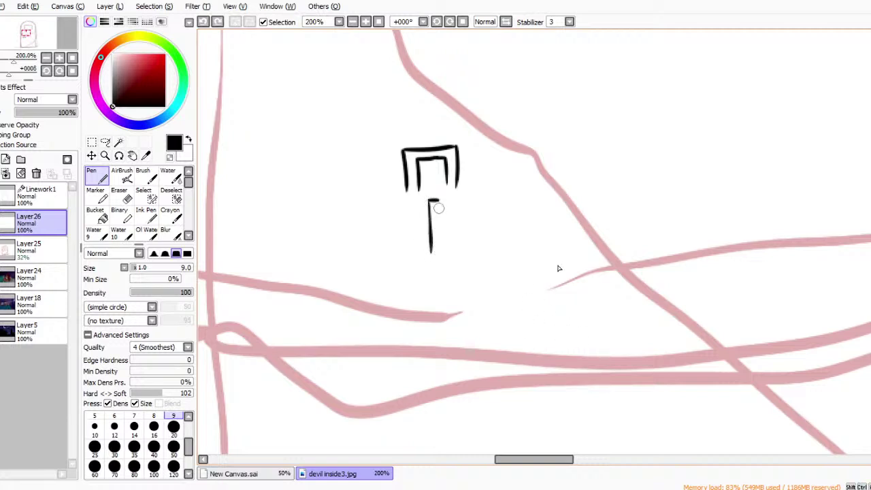
{"action": "left_click_drag", "start_coordinate": [437, 198], "coordinate": [441, 246]}
{"action": "key", "text": "ctrl+z"}
{"action": "mouse_move", "coordinate": [439, 200]}
{"action": "left_mouse_down"}
{"action": "mouse_move", "coordinate": [442, 252]}
{"action": "mouse_move", "coordinate": [430, 259]}
{"action": "left_mouse_up"}
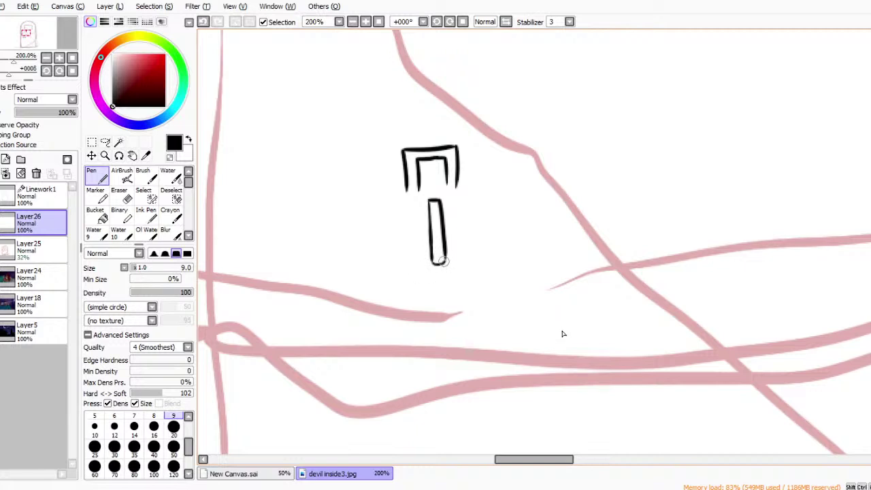
Close the link's inner and outer rectangles down to the bar, leaving the bar in front.
{"action": "mouse_move", "coordinate": [418, 188]}
{"action": "left_mouse_down"}
{"action": "mouse_move", "coordinate": [448, 190]}
{"action": "mouse_move", "coordinate": [446, 207]}
{"action": "mouse_move", "coordinate": [455, 181]}
{"action": "mouse_move", "coordinate": [448, 217]}
{"action": "left_mouse_up"}
{"action": "key", "text": "ctrl+z"}
{"action": "key", "text": "ctrl+z"}
{"action": "key", "text": "ctrl+z"}
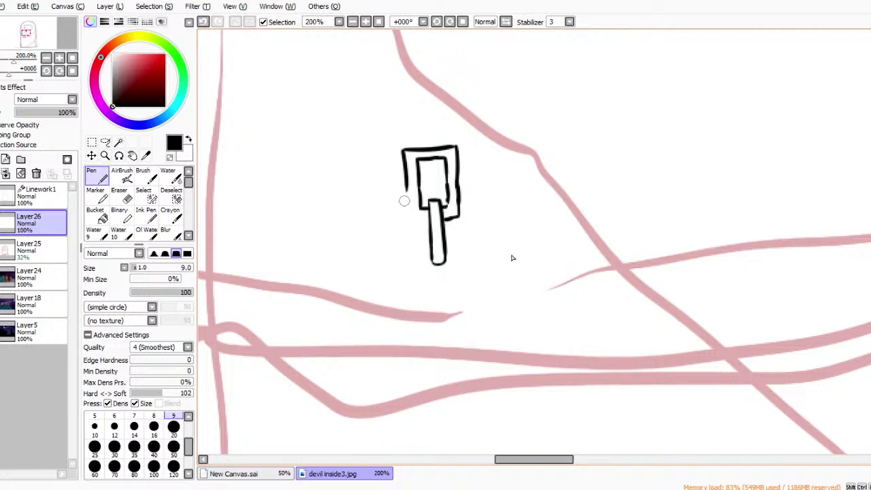
{"action": "mouse_move", "coordinate": [408, 192]}
{"action": "left_mouse_down"}
{"action": "mouse_move", "coordinate": [410, 212]}
{"action": "mouse_move", "coordinate": [427, 216]}
{"action": "left_mouse_up"}
Erase the rounded end of the link's bar and redraw it slightly longer.
{"action": "left_click", "coordinate": [119, 194]}
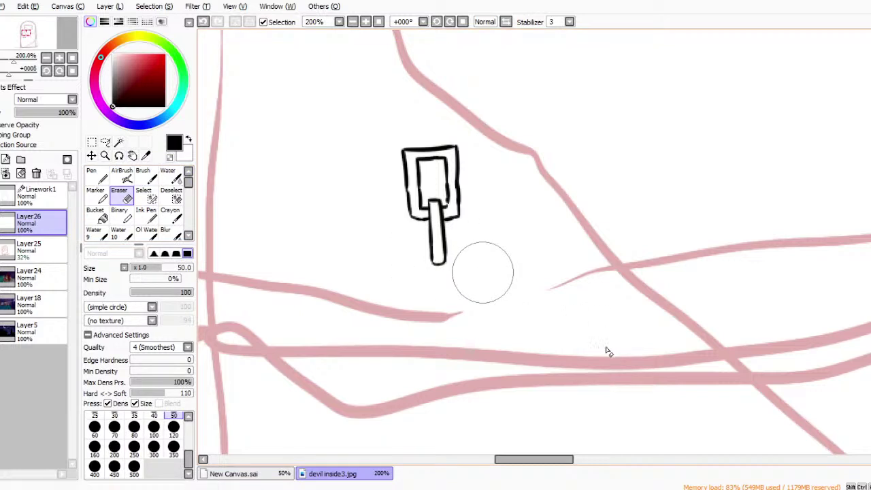
{"action": "left_click_drag", "start_coordinate": [438, 283], "coordinate": [440, 278]}
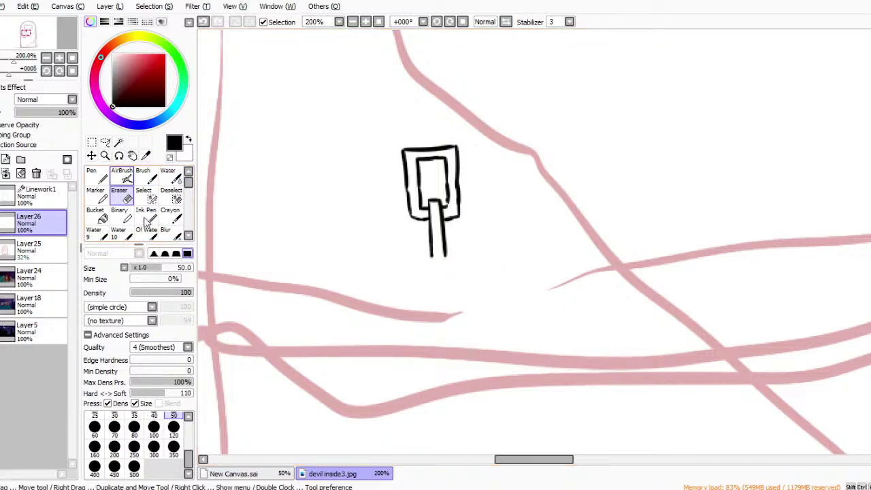
{"action": "left_click", "coordinate": [98, 176]}
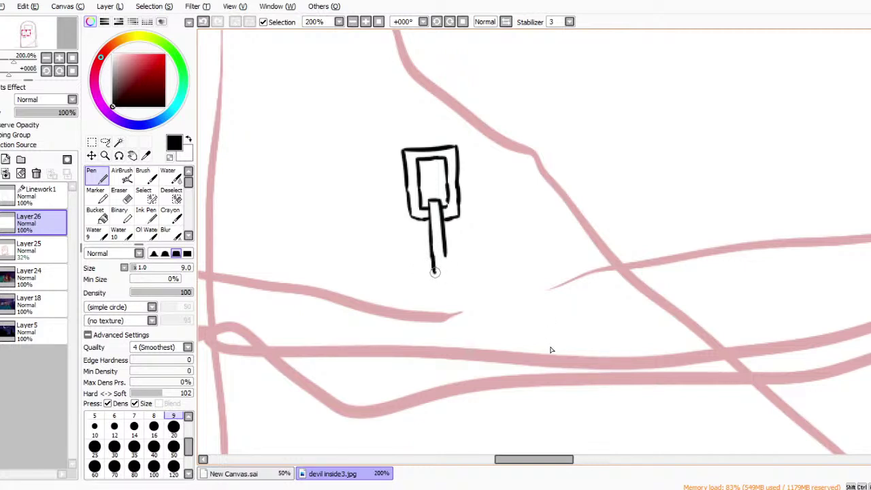
{"action": "left_click_drag", "start_coordinate": [443, 273], "coordinate": [443, 259]}
Select the chain link and transform it, rotating it diagonally and moving it to the upper start of the sketched diagonal line.
{"action": "left_click", "coordinate": [353, 22]}
{"action": "left_click", "coordinate": [353, 22]}
{"action": "left_click", "coordinate": [353, 22]}
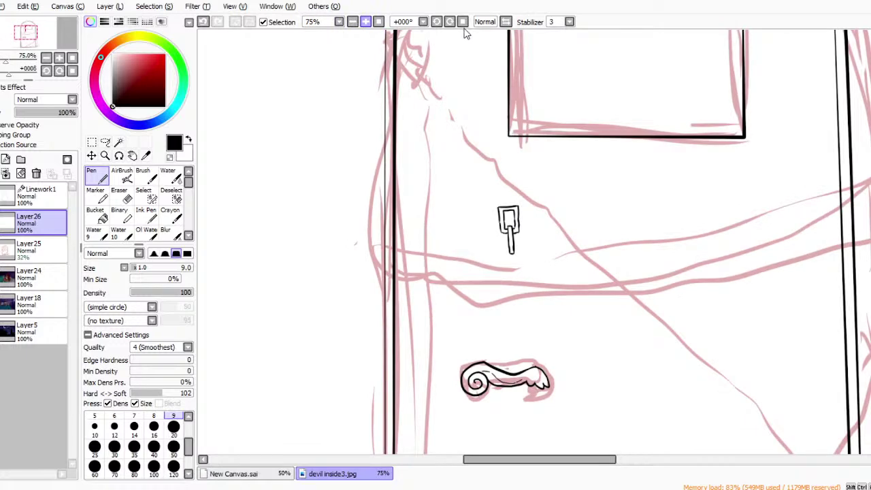
{"action": "key", "text": "m"}
{"action": "mouse_move", "coordinate": [455, 190]}
{"action": "left_mouse_down"}
{"action": "mouse_move", "coordinate": [536, 234]}
{"action": "mouse_move", "coordinate": [536, 258]}
{"action": "left_mouse_up"}
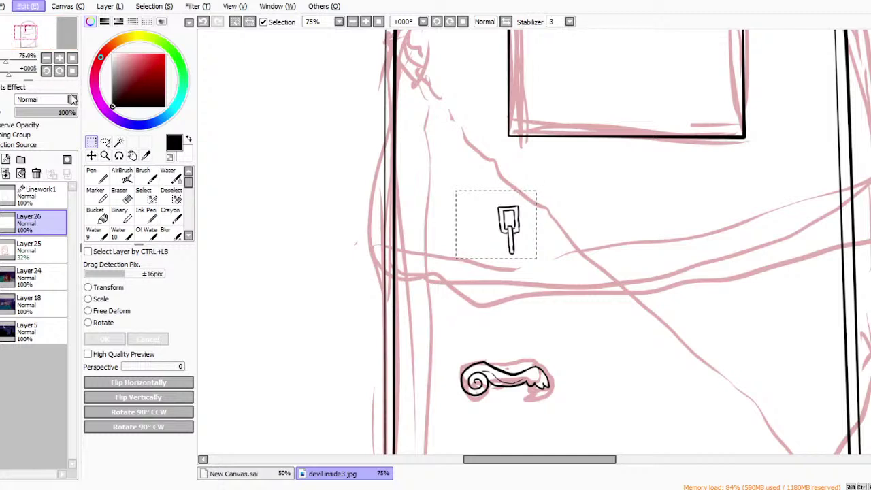
{"action": "key", "text": "ctrl+t"}
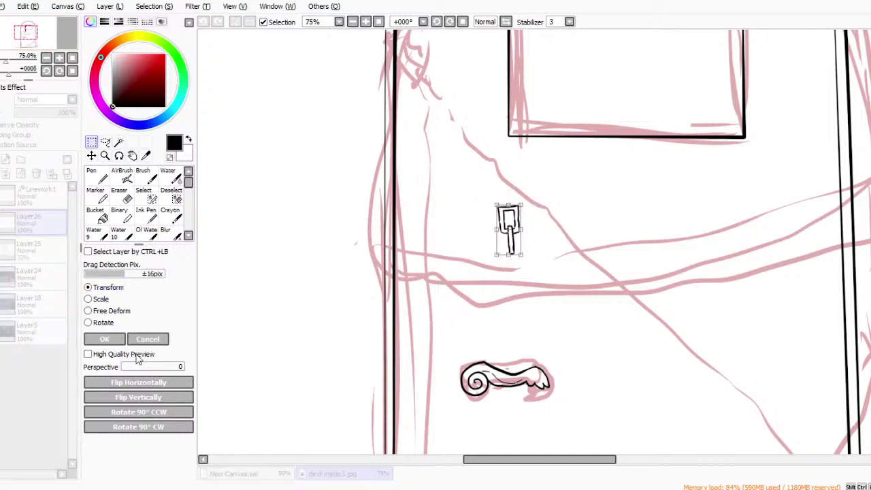
{"action": "mouse_move", "coordinate": [558, 252]}
{"action": "left_mouse_down"}
{"action": "mouse_move", "coordinate": [554, 315]}
{"action": "mouse_move", "coordinate": [610, 315]}
{"action": "mouse_move", "coordinate": [519, 89]}
{"action": "mouse_move", "coordinate": [496, 78]}
{"action": "left_mouse_up"}
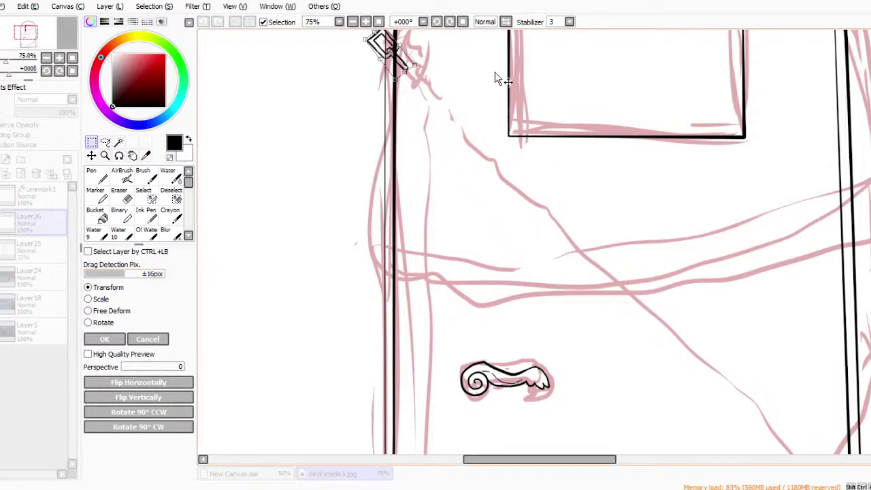
{"action": "left_click_drag", "start_coordinate": [432, 111], "coordinate": [433, 114]}
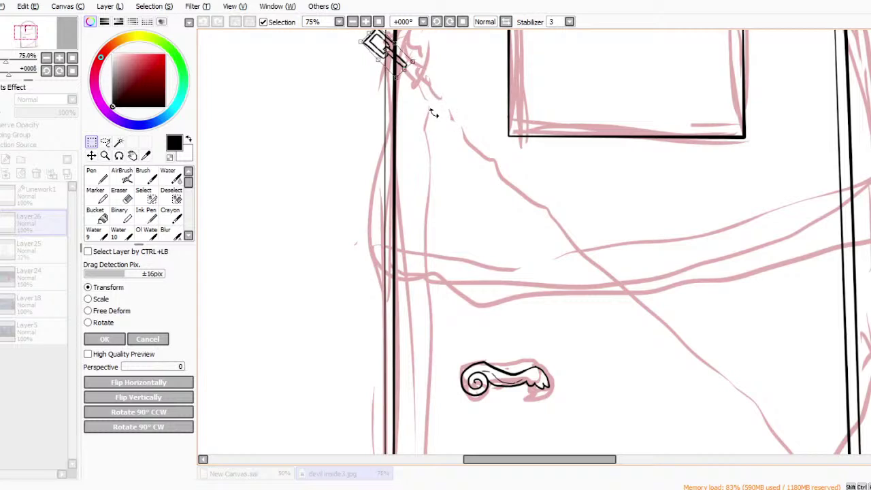
{"action": "left_click", "coordinate": [33, 7]}
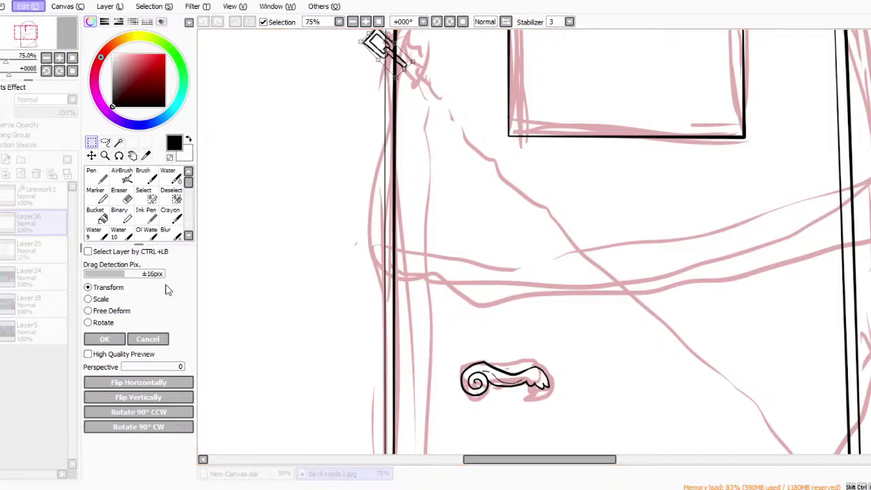
{"action": "left_click", "coordinate": [104, 339]}
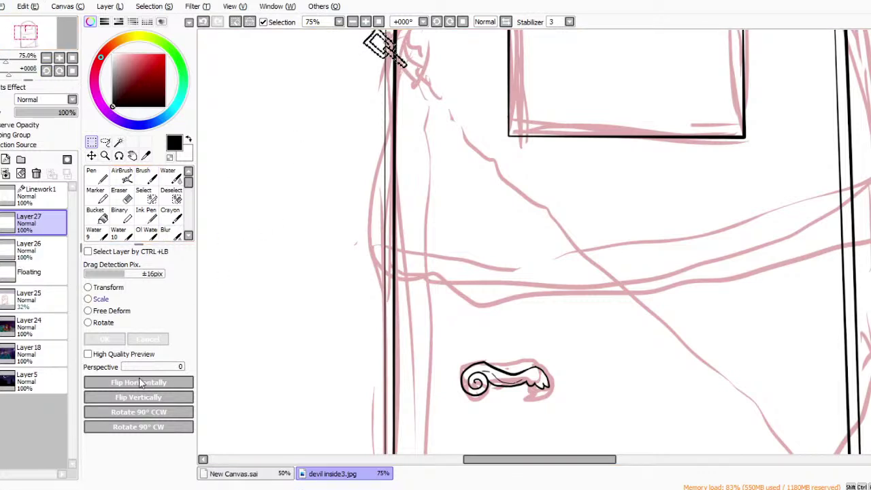
Position the pasted link copy on Layer27 as the second link, hooked onto the end of the first link's bar.
{"action": "key", "text": "ctrl+t"}
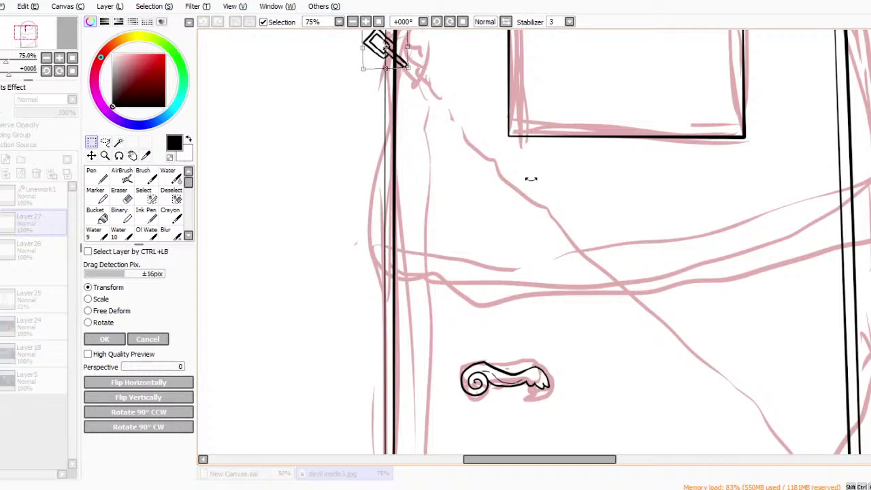
{"action": "left_click_drag", "start_coordinate": [483, 73], "coordinate": [525, 105]}
{"action": "left_click_drag", "start_coordinate": [458, 149], "coordinate": [451, 147]}
{"action": "left_click_drag", "start_coordinate": [521, 94], "coordinate": [519, 93]}
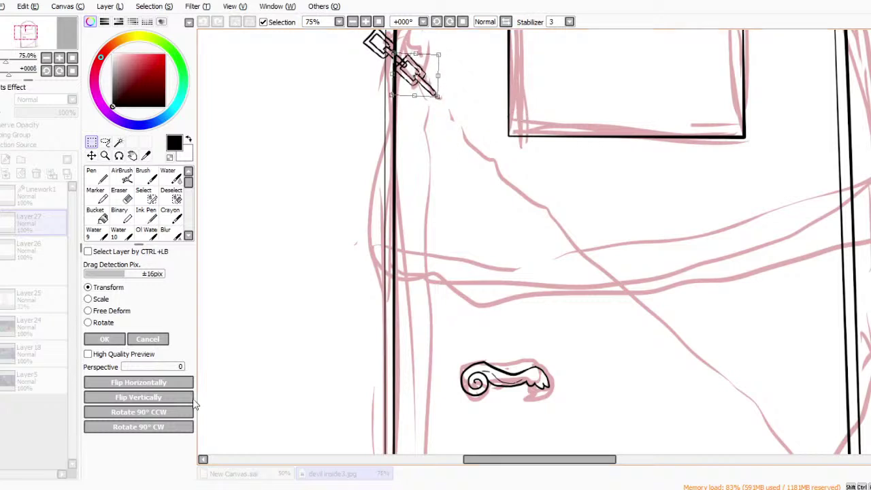
{"action": "key", "text": "Return"}
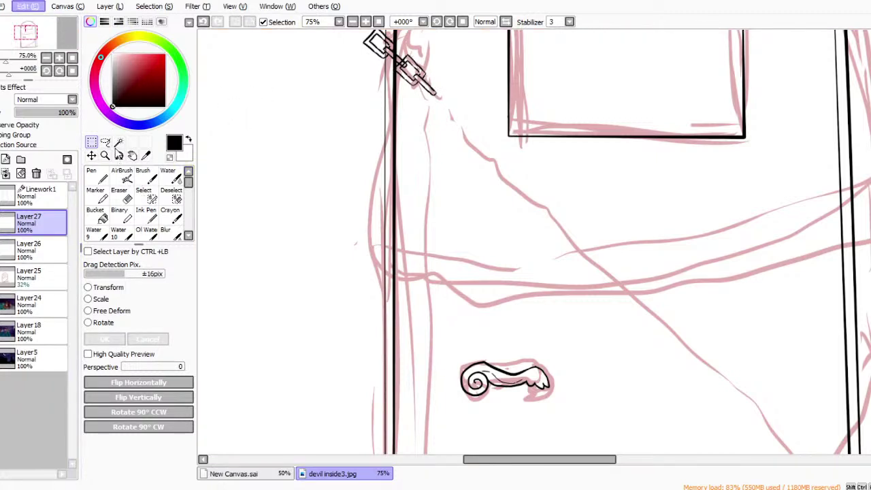
Paste another link copy and transform it into place as the third link, rotating it slightly along the diagonal sketch line.
{"action": "key", "text": "ctrl+v"}
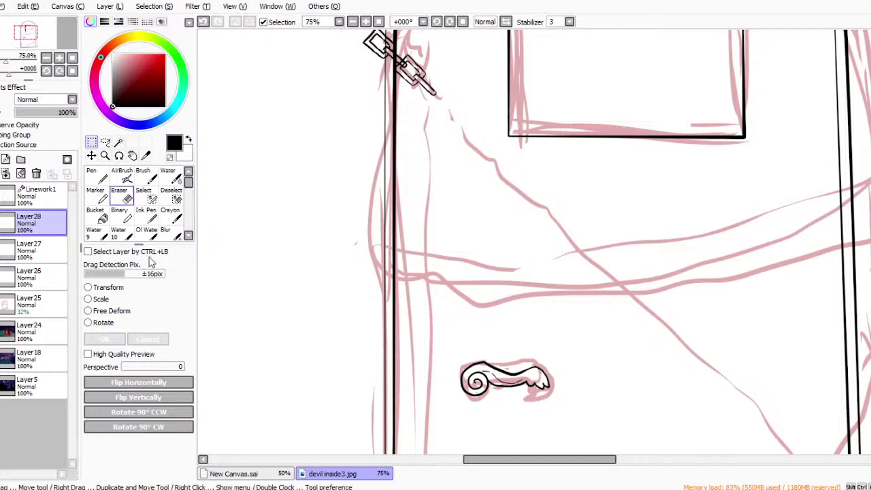
{"action": "key", "text": "ctrl+t"}
{"action": "left_click_drag", "start_coordinate": [500, 85], "coordinate": [564, 143]}
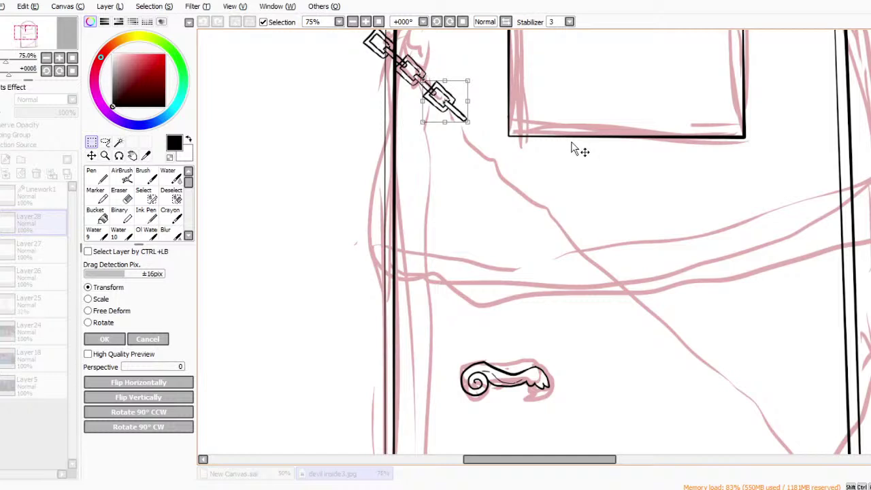
{"action": "left_click_drag", "start_coordinate": [529, 192], "coordinate": [523, 191]}
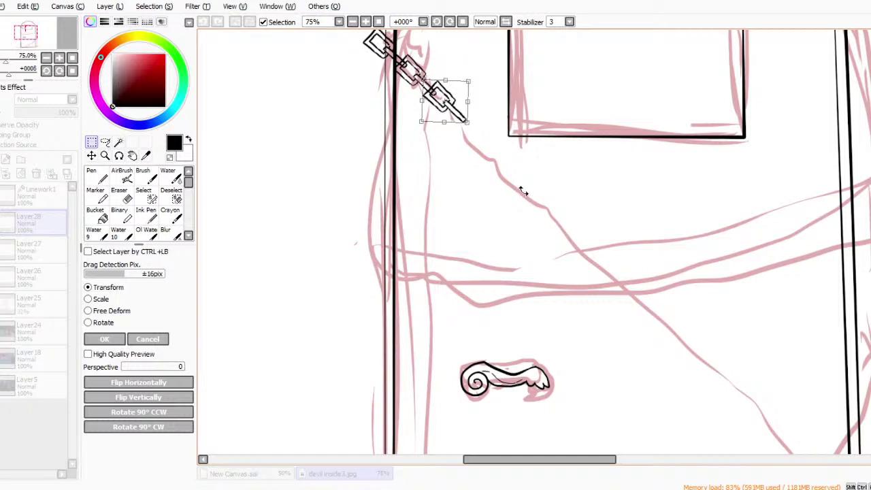
{"action": "left_click_drag", "start_coordinate": [552, 138], "coordinate": [552, 139]}
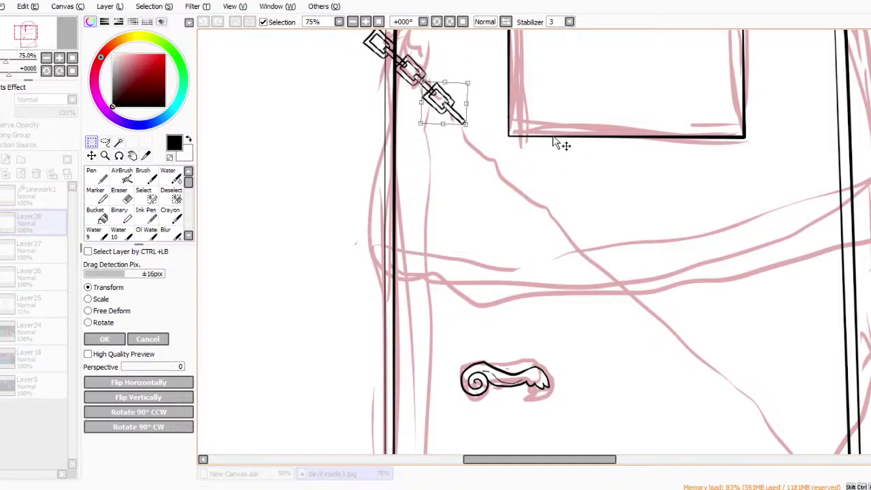
{"action": "left_click", "coordinate": [104, 339]}
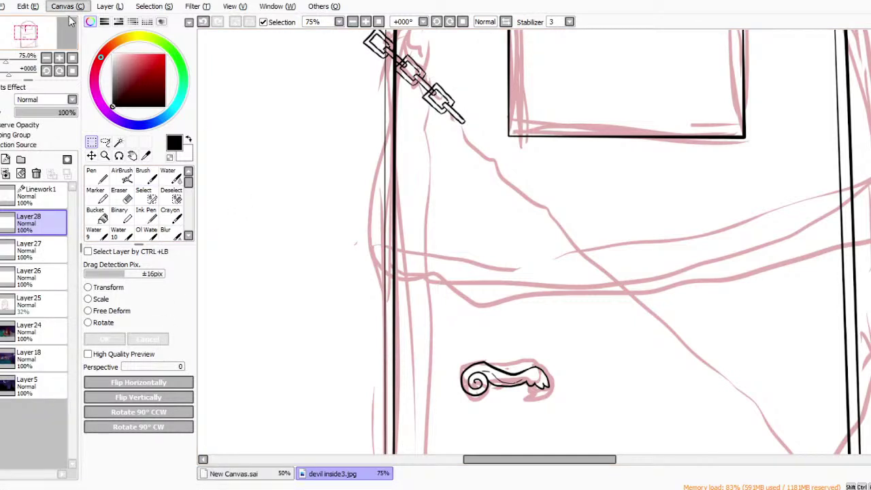
Paste a fourth link and transform it so it is slightly rotated and attached to the third link's bar.
{"action": "key", "text": "ctrl+v"}
{"action": "key", "text": "ctrl+t"}
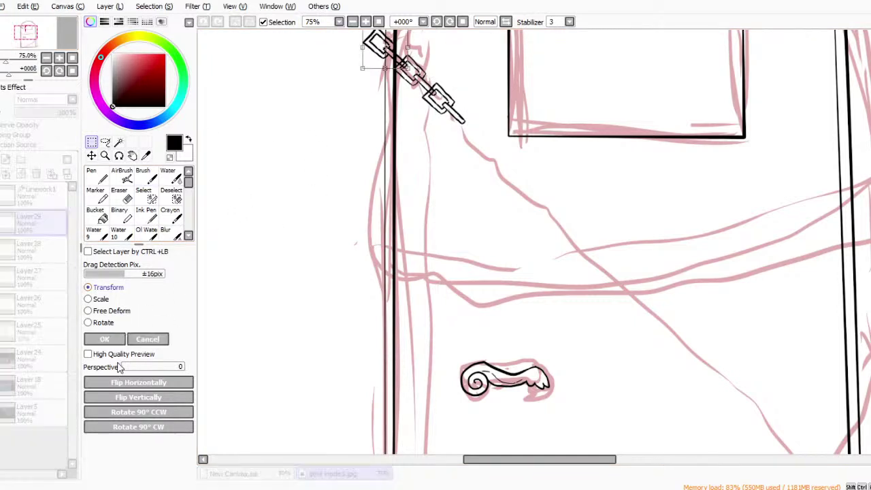
{"action": "left_click_drag", "start_coordinate": [485, 73], "coordinate": [576, 134]}
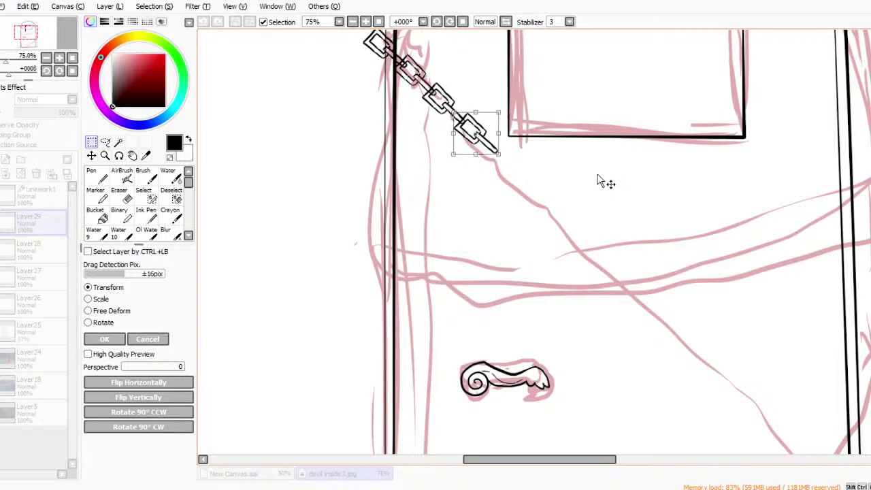
{"action": "left_click_drag", "start_coordinate": [522, 198], "coordinate": [509, 196]}
{"action": "left_click_drag", "start_coordinate": [591, 176], "coordinate": [593, 175]}
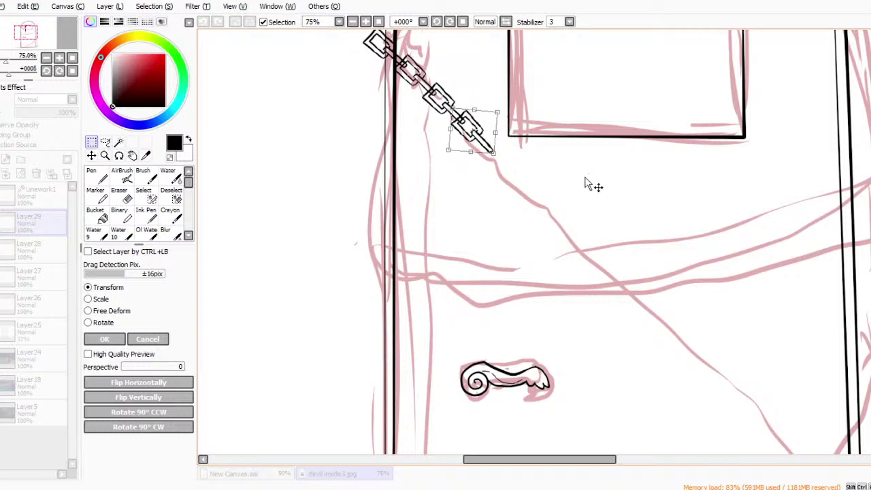
{"action": "left_click", "coordinate": [104, 339]}
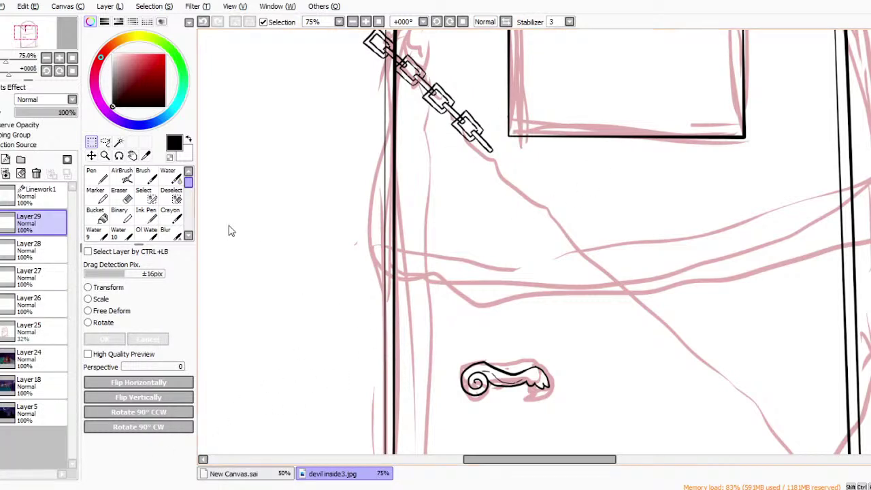
Paste a fifth link and place it at the end of the fourth link's bar, rotated slightly to follow the sketch.
{"action": "left_click", "coordinate": [64, 87]}
{"action": "left_click", "coordinate": [103, 288]}
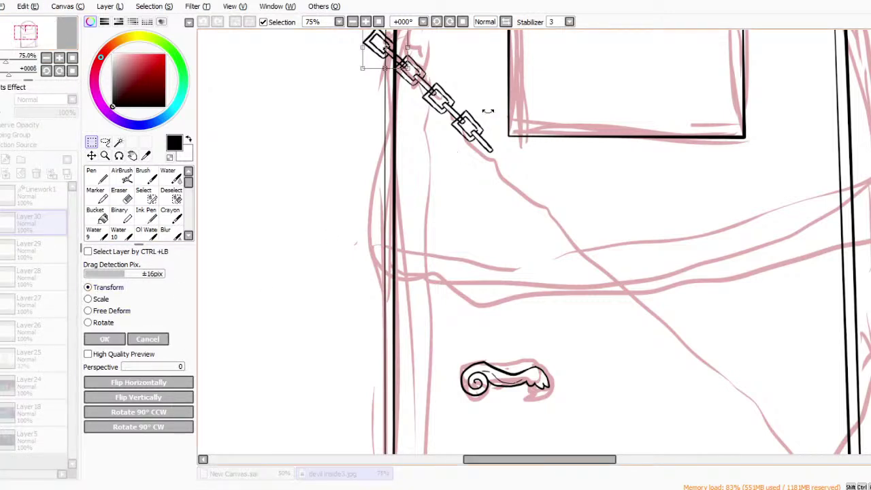
{"action": "left_click_drag", "start_coordinate": [487, 65], "coordinate": [636, 208]}
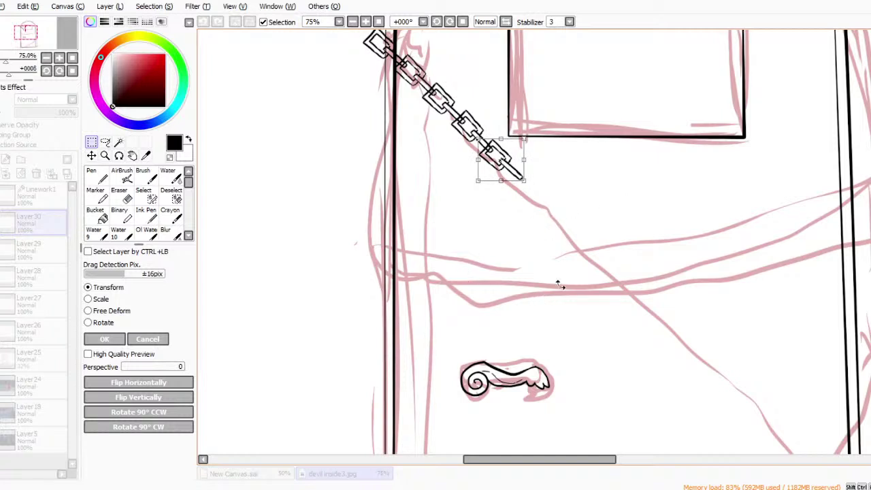
{"action": "left_click_drag", "start_coordinate": [582, 229], "coordinate": [613, 228]}
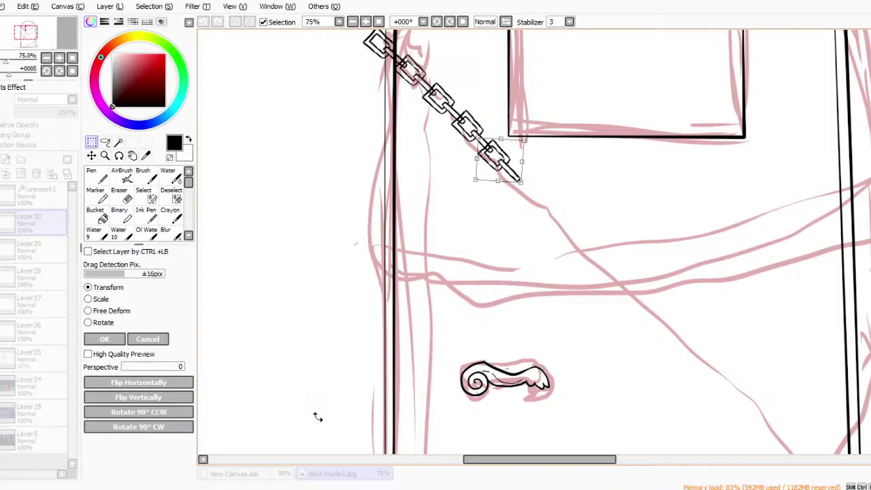
{"action": "key", "text": "Return"}
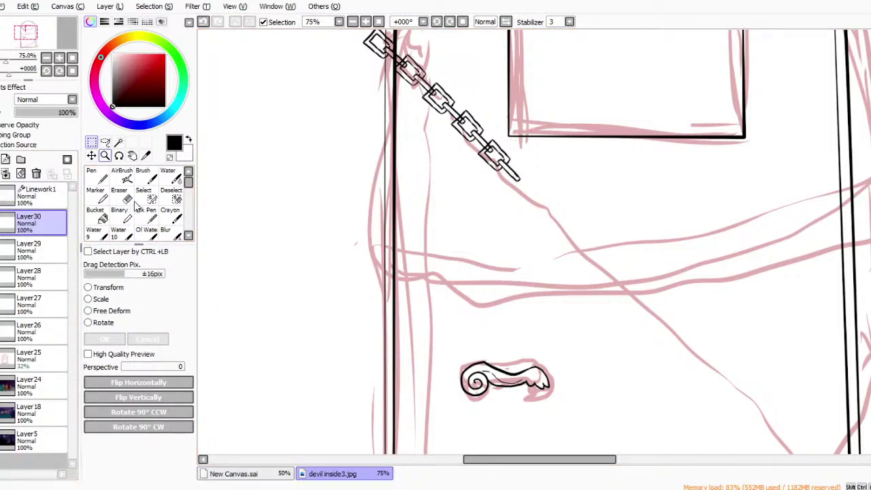
With a size 9 Eraser, remove the fifth link's lines that cross the fourth link's bar at their joint.
{"action": "left_click", "coordinate": [104, 155]}
{"action": "left_click_drag", "start_coordinate": [615, 169], "coordinate": [613, 212]}
{"action": "left_click", "coordinate": [120, 196]}
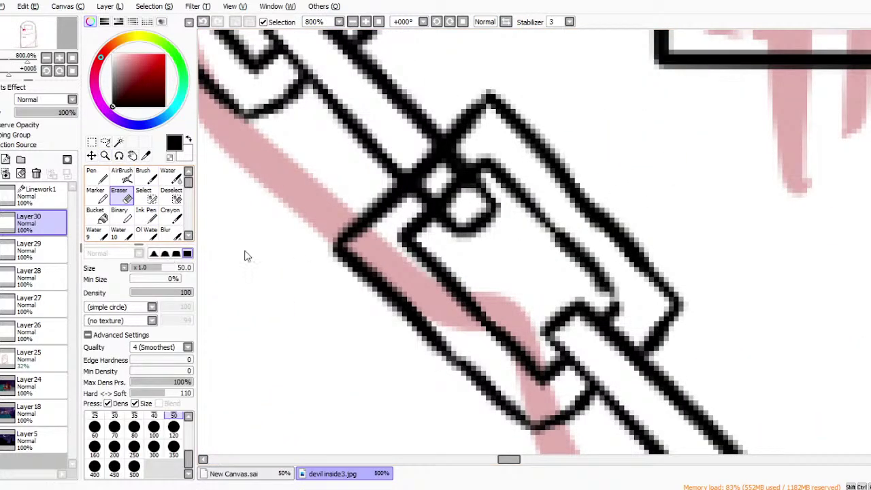
{"action": "left_click", "coordinate": [188, 417]}
{"action": "left_click", "coordinate": [189, 416]}
{"action": "left_click", "coordinate": [175, 428]}
{"action": "left_click", "coordinate": [174, 416]}
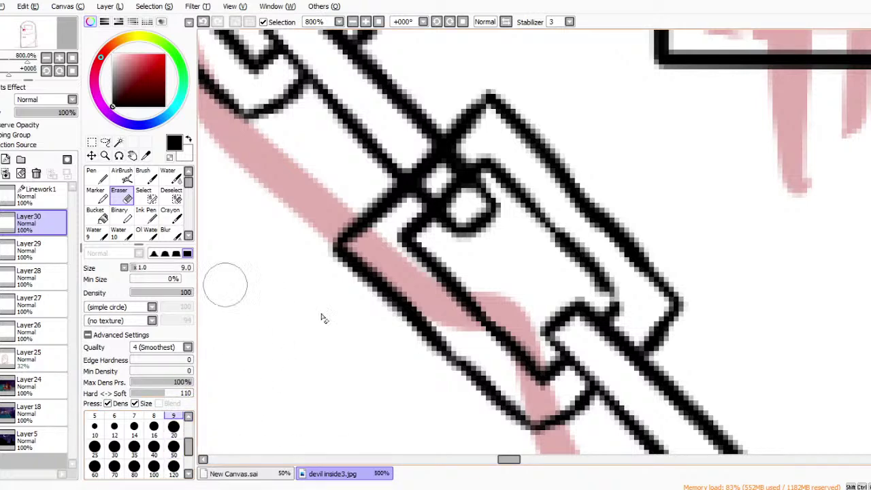
{"action": "mouse_move", "coordinate": [419, 163]}
{"action": "left_mouse_down"}
{"action": "mouse_move", "coordinate": [469, 204]}
{"action": "mouse_move", "coordinate": [446, 195]}
{"action": "left_mouse_up"}
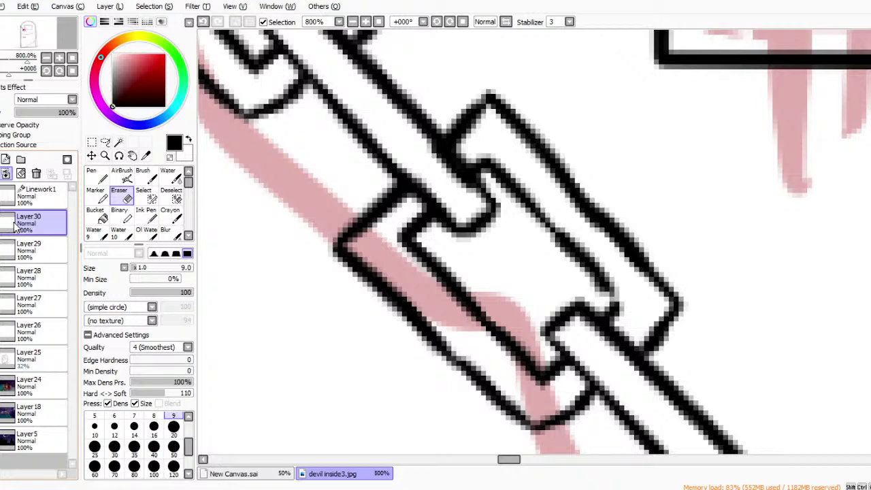
Merge the fifth link's layer, Layer30, down into Layer29.
{"action": "left_click", "coordinate": [6, 174]}
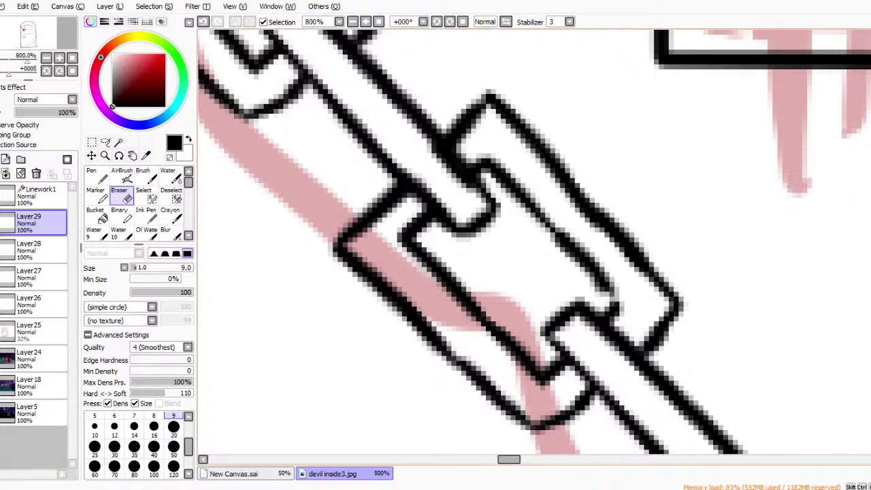
{"action": "scroll", "coordinate": [534, 242], "scroll_direction": "up", "scroll_amount": 2}
{"action": "scroll", "coordinate": [534, 241], "scroll_direction": "up", "scroll_amount": 1}
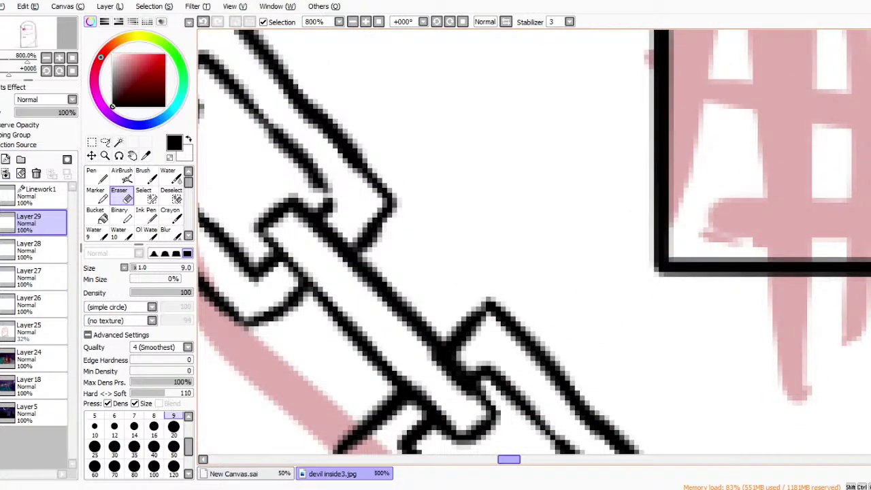
Erase the fourth link's lines that cross the third link's bar at their joint.
{"action": "left_click_drag", "start_coordinate": [510, 459], "coordinate": [499, 459]}
{"action": "scroll", "coordinate": [534, 241], "scroll_direction": "left", "scroll_amount": 2}
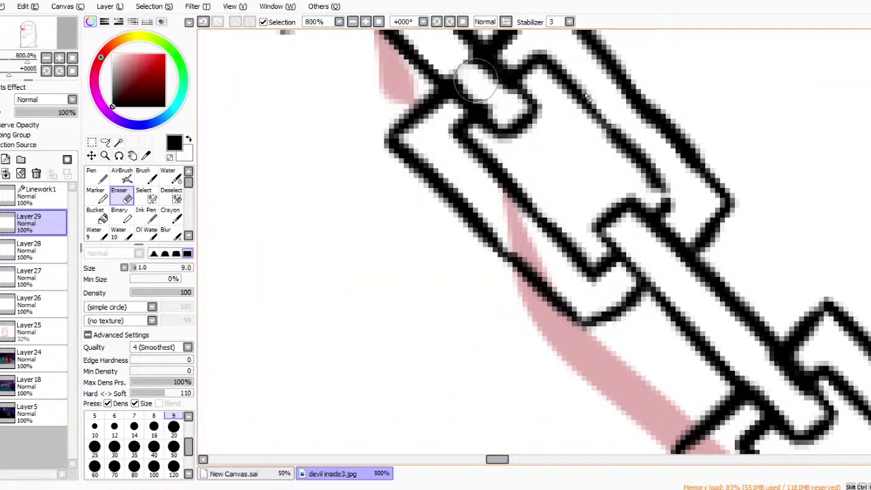
{"action": "mouse_move", "coordinate": [796, 136]}
{"action": "left_mouse_down"}
{"action": "mouse_move", "coordinate": [490, 274]}
{"action": "mouse_move", "coordinate": [490, 326]}
{"action": "left_mouse_up"}
Merge Layer29 down into Layer28 and erase the crossing lines at the joint between the second and third links.
{"action": "scroll", "coordinate": [476, 334], "scroll_direction": "left", "scroll_amount": 10}
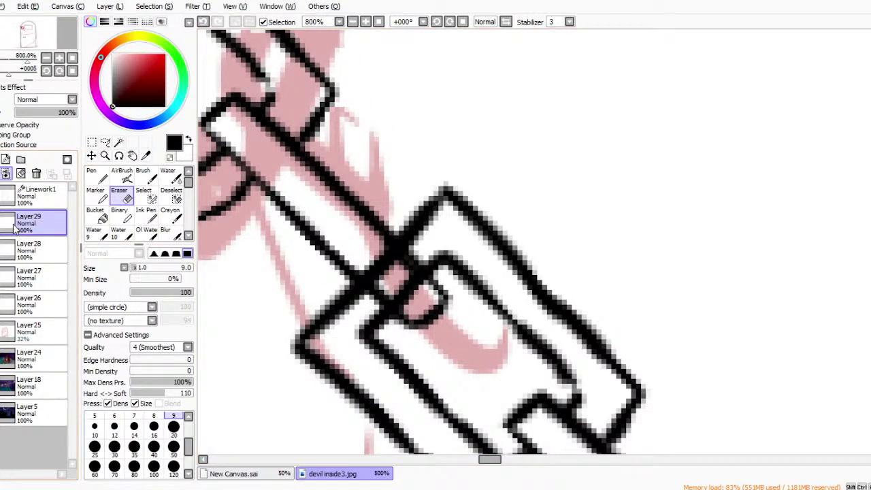
{"action": "left_click", "coordinate": [6, 173]}
{"action": "mouse_move", "coordinate": [397, 263]}
{"action": "left_mouse_down"}
{"action": "mouse_move", "coordinate": [390, 271]}
{"action": "mouse_move", "coordinate": [413, 287]}
{"action": "left_mouse_up"}
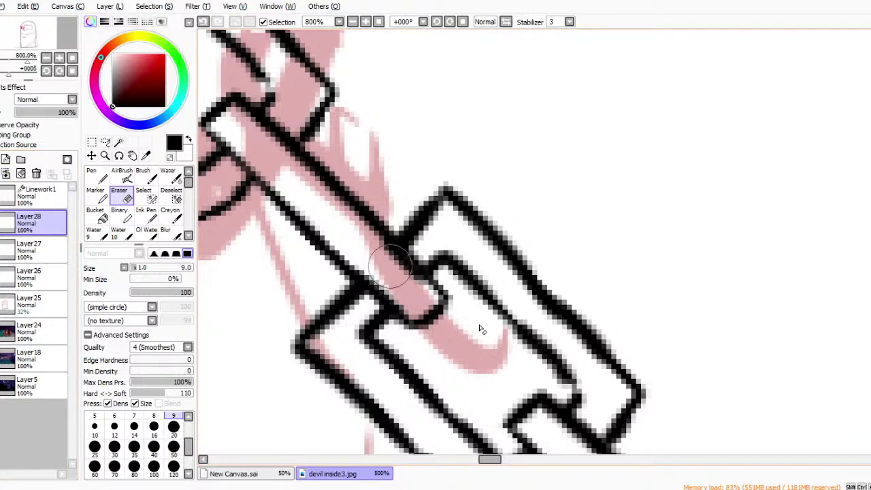
Merge Layer28 down into Layer27 and erase the crossing lines at the joint between the first and second links.
{"action": "scroll", "coordinate": [739, 436], "scroll_direction": "left", "scroll_amount": 12}
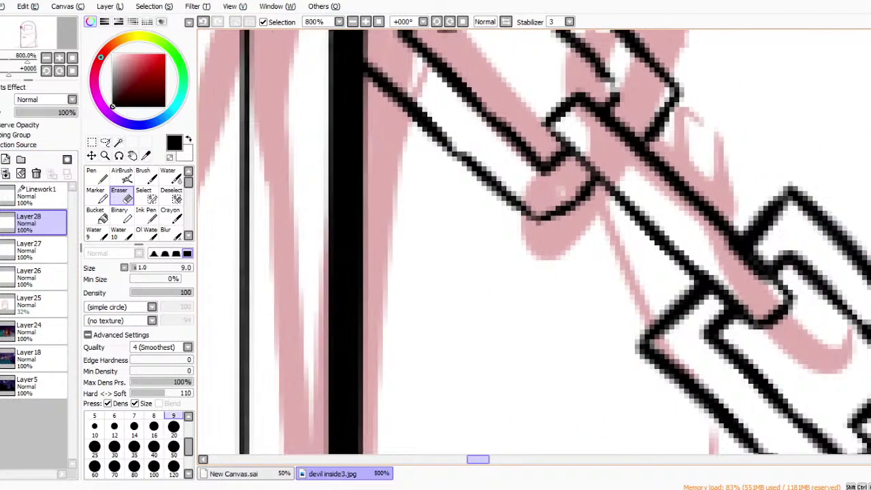
{"action": "left_click_drag", "start_coordinate": [478, 459], "coordinate": [479, 459]}
{"action": "scroll", "coordinate": [542, 270], "scroll_direction": "up", "scroll_amount": 8}
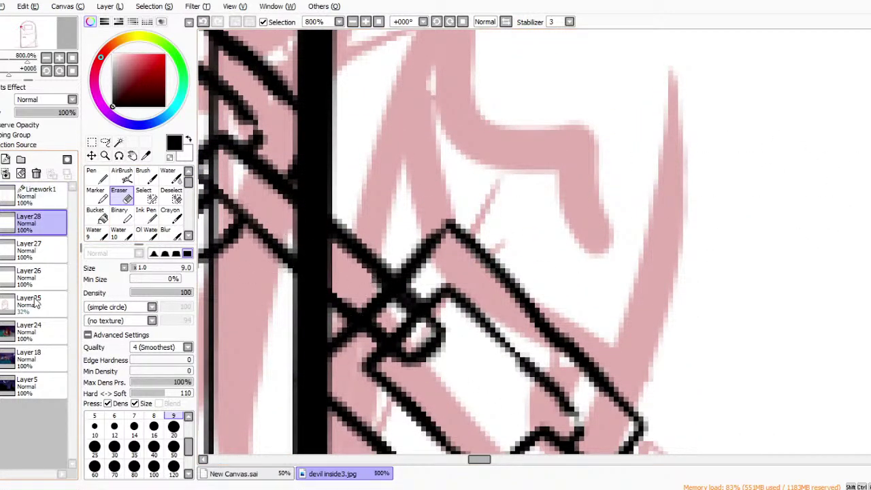
{"action": "left_click", "coordinate": [6, 173]}
{"action": "key", "text": "ctrl+z"}
{"action": "key", "text": "ctrl+z"}
{"action": "key", "text": "ctrl+z"}
{"action": "key", "text": "ctrl+z"}
{"action": "key", "text": "ctrl+z"}
{"action": "key", "text": "ctrl+z"}
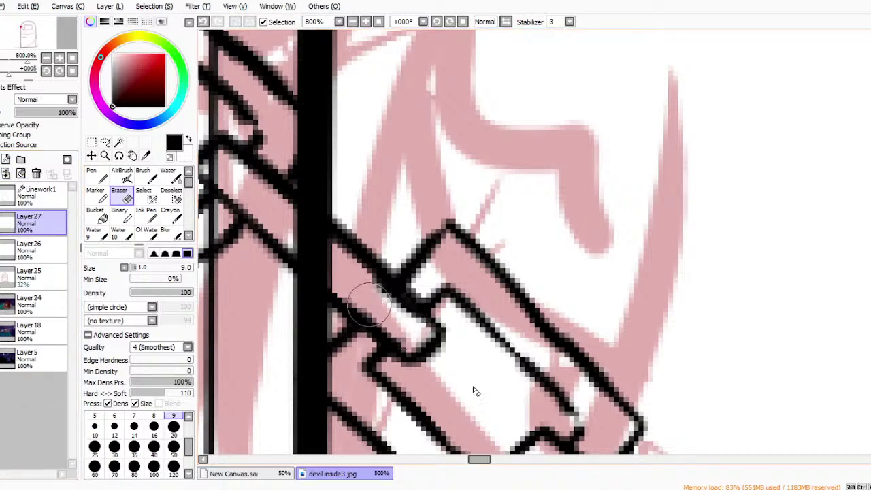
Paste a sixth chain link onto its own layer above Layer27.
{"action": "left_click", "coordinate": [352, 22]}
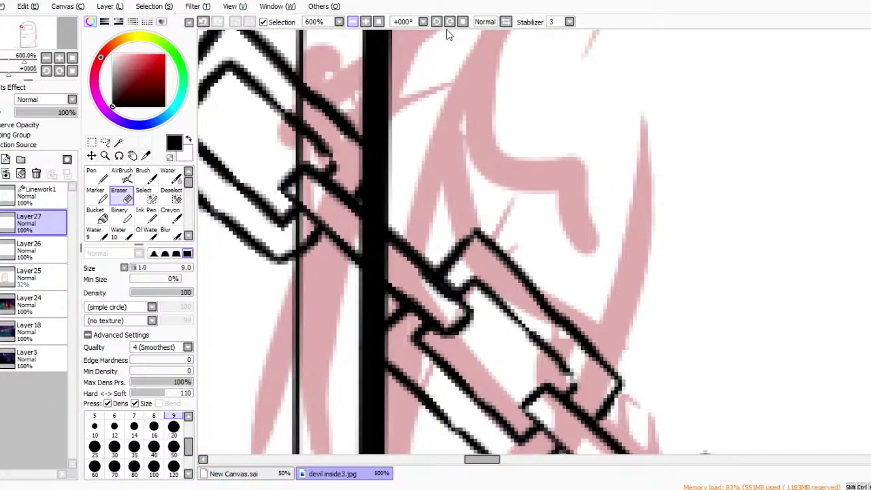
{"action": "left_click", "coordinate": [352, 22]}
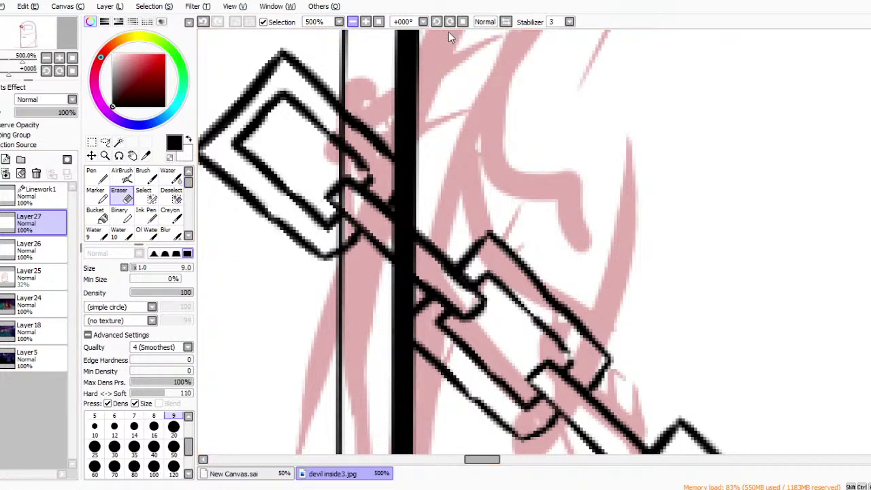
{"action": "scroll", "coordinate": [447, 33], "scroll_direction": "down", "scroll_amount": 2}
{"action": "mouse_move", "coordinate": [463, 459]}
{"action": "left_mouse_down"}
{"action": "mouse_move", "coordinate": [494, 460]}
{"action": "mouse_move", "coordinate": [487, 460]}
{"action": "left_mouse_up"}
{"action": "scroll", "coordinate": [449, 34], "scroll_direction": "down", "scroll_amount": 3}
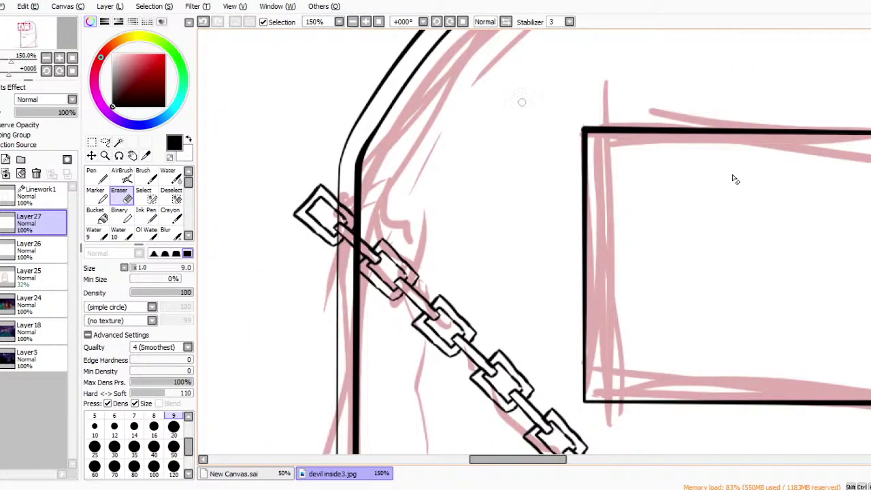
{"action": "scroll", "coordinate": [534, 242], "scroll_direction": "down", "scroll_amount": 3}
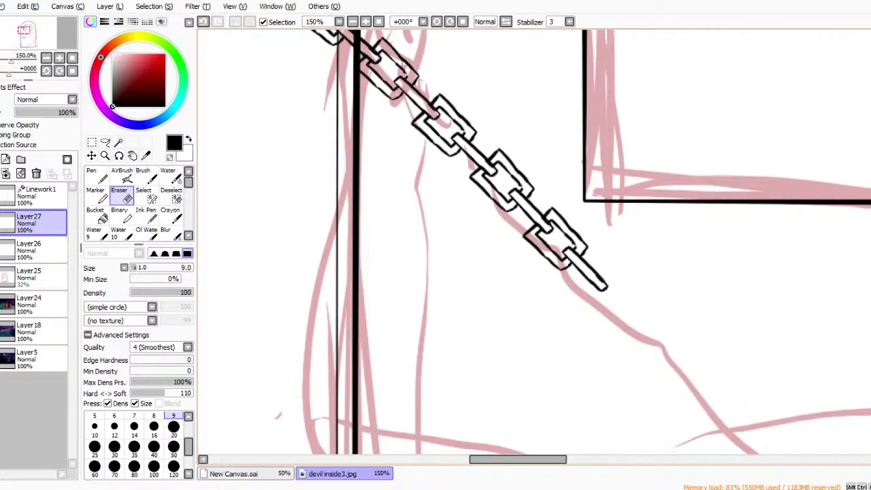
{"action": "left_click", "coordinate": [33, 7]}
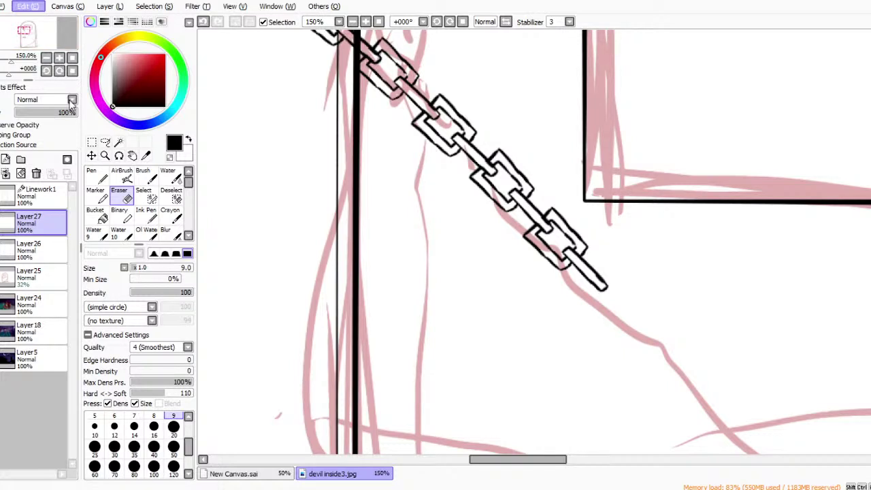
{"action": "key", "text": "ctrl+shift+n"}
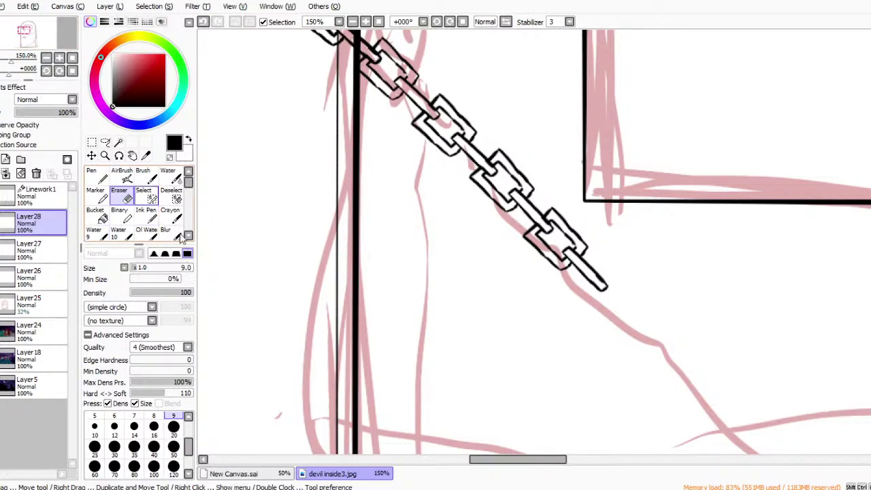
Transform the pasted link so it attaches to the end of the fifth link's bar, rotated slightly clockwise.
{"action": "left_click", "coordinate": [352, 22]}
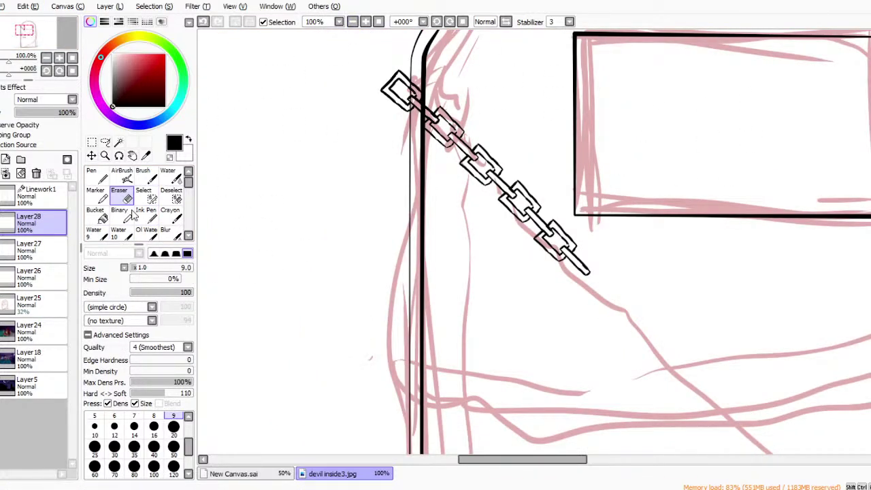
{"action": "key", "text": "m"}
{"action": "key", "text": "ctrl+t"}
{"action": "left_click_drag", "start_coordinate": [517, 128], "coordinate": [755, 359]}
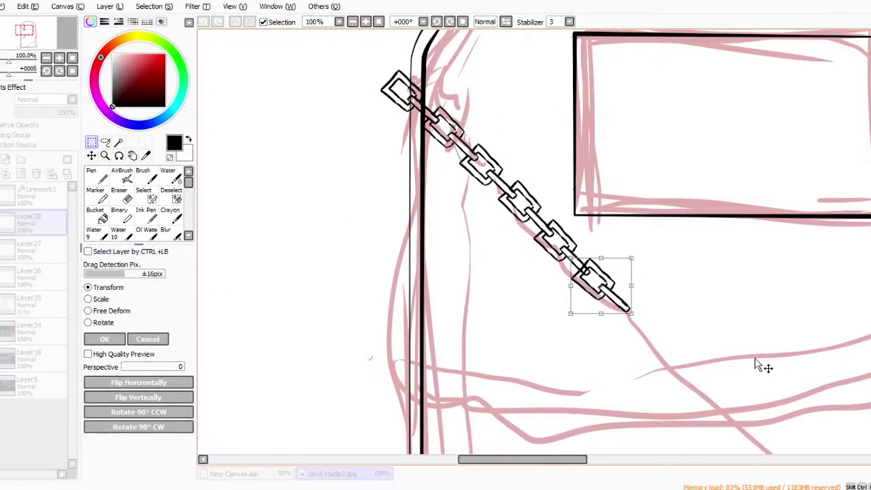
{"action": "left_click_drag", "start_coordinate": [776, 269], "coordinate": [777, 276]}
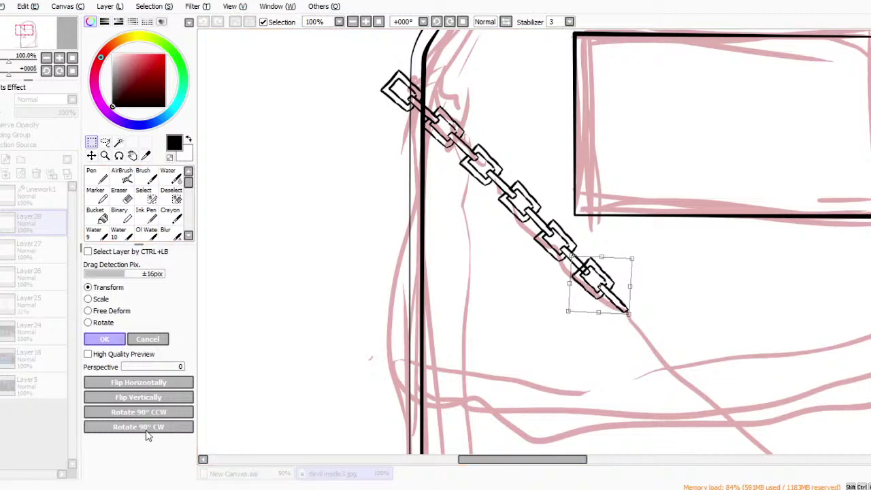
{"action": "key", "text": "Return"}
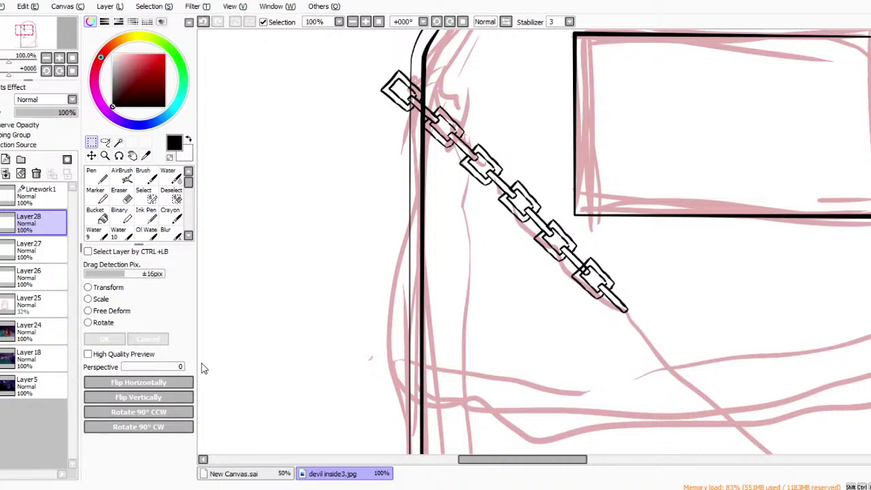
With the size 9 Eraser, remove the sixth link's lines that cross the fifth link's bar at their joint.
{"action": "left_click", "coordinate": [40, 252]}
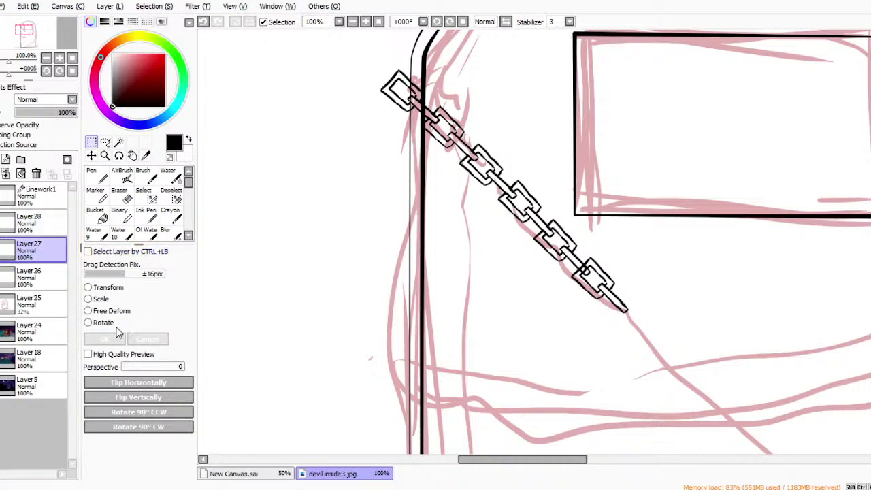
{"action": "left_click", "coordinate": [1, 250]}
{"action": "left_click", "coordinate": [1, 249]}
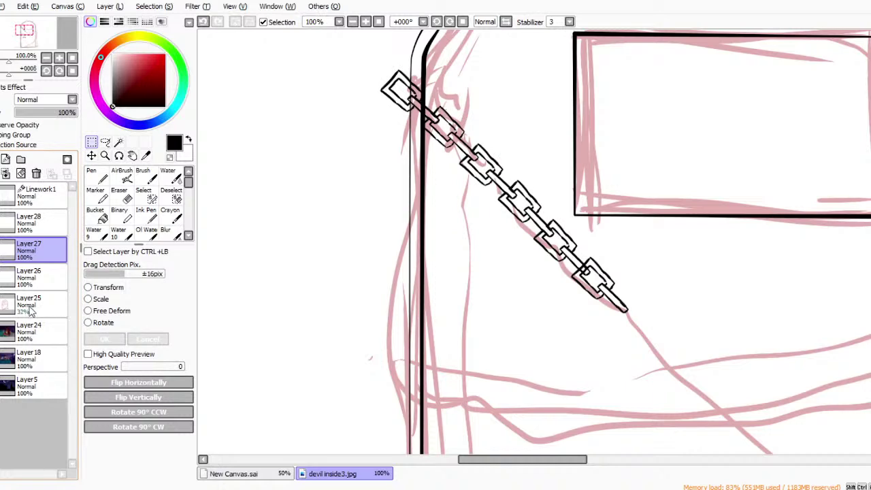
{"action": "left_click", "coordinate": [38, 223], "text": "ctrl"}
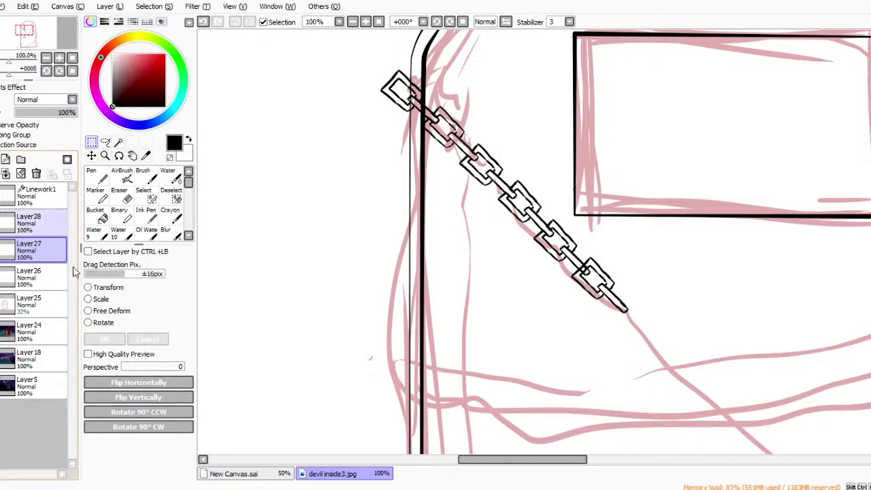
{"action": "key", "text": "e"}
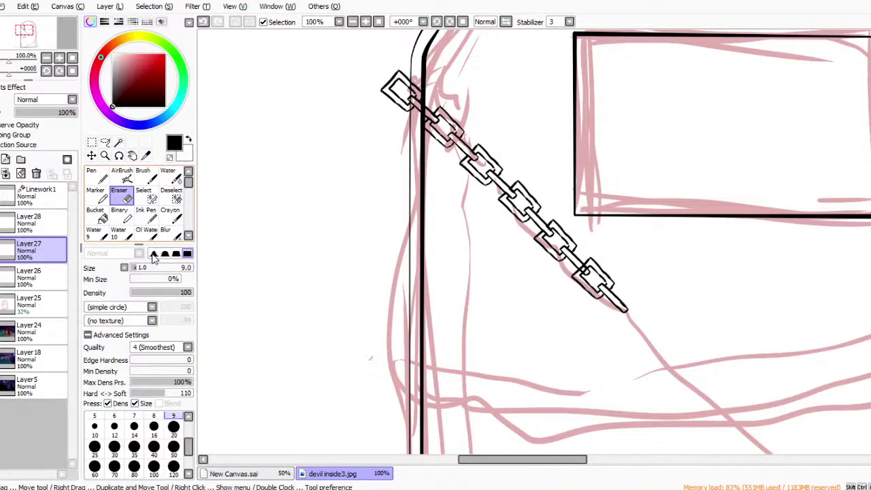
{"action": "left_click", "coordinate": [52, 224]}
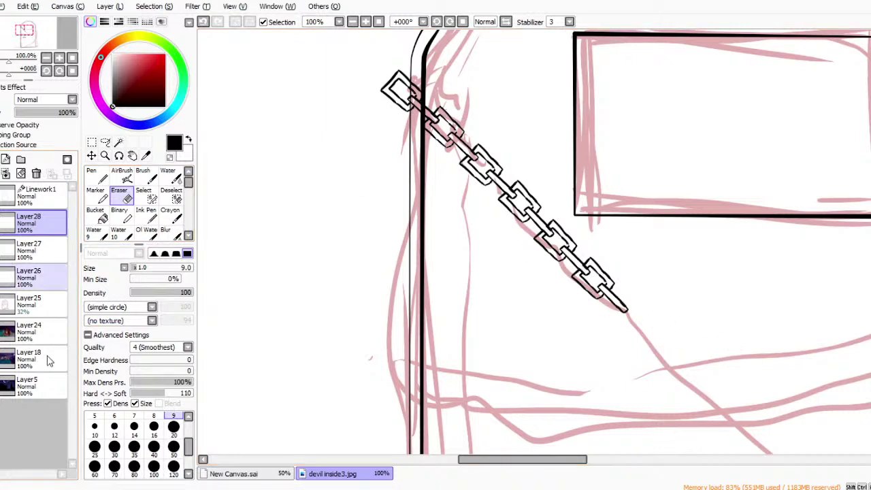
Merge Layer28 down into Layer27, and hide and show the merged layer to check which links it holds.
{"action": "left_click", "coordinate": [5, 174]}
{"action": "left_click", "coordinate": [0, 223]}
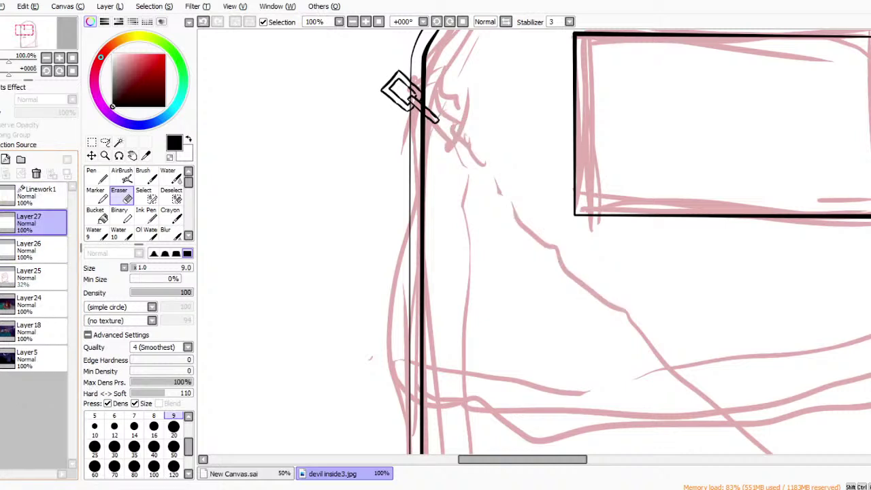
{"action": "left_click", "coordinate": [0, 224]}
Select the whole chain area with a rectangular selection on Layer27, copy it and paste it as a separate layer.
{"action": "left_click", "coordinate": [92, 142]}
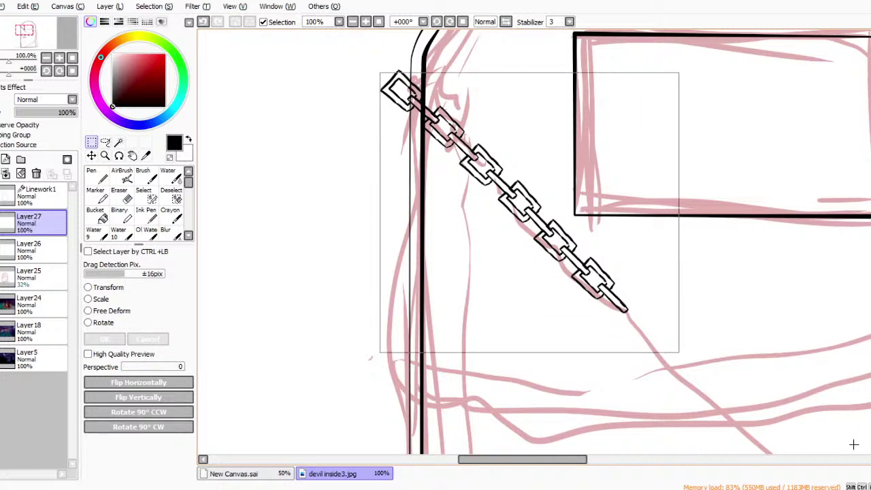
{"action": "left_click", "coordinate": [30, 7]}
{"action": "left_click", "coordinate": [71, 82]}
{"action": "left_click", "coordinate": [33, 8]}
{"action": "left_click", "coordinate": [67, 95]}
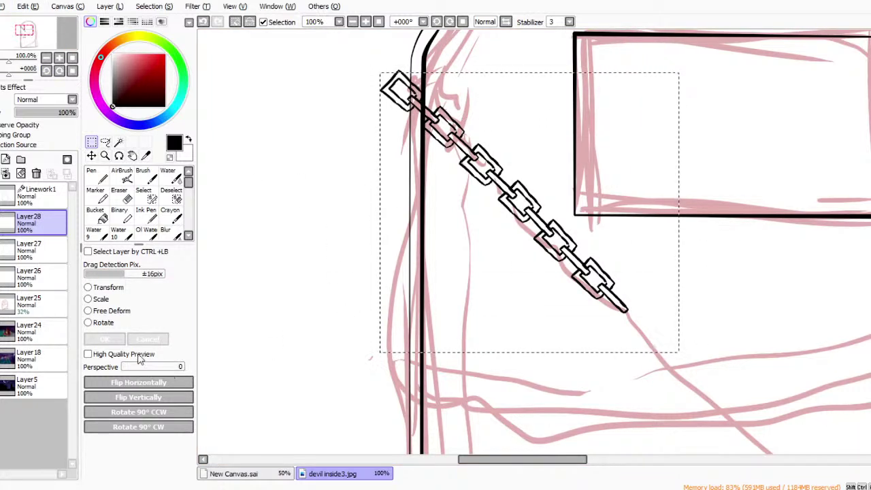
Move the pasted chain section down the sketched diagonal so its first link overlaps the existing chain's last link.
{"action": "key", "text": "ctrl+t"}
{"action": "left_click_drag", "start_coordinate": [690, 282], "coordinate": [870, 479]}
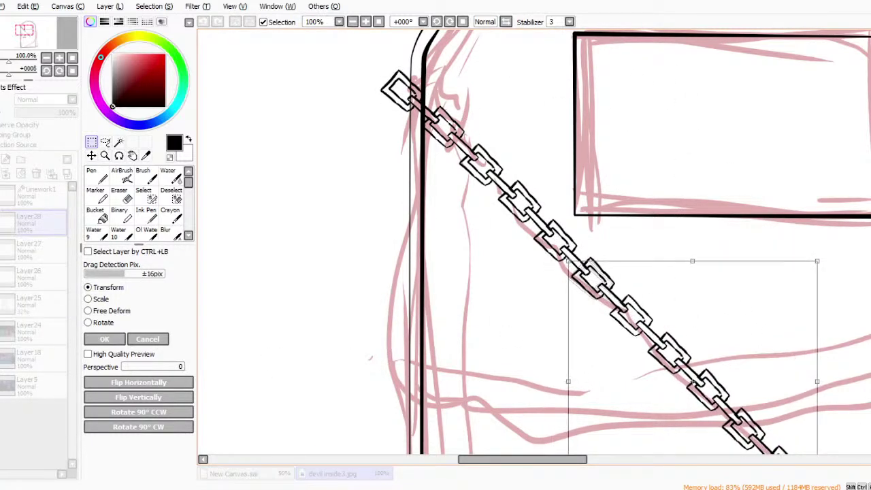
{"action": "left_click_drag", "start_coordinate": [530, 459], "coordinate": [559, 459]}
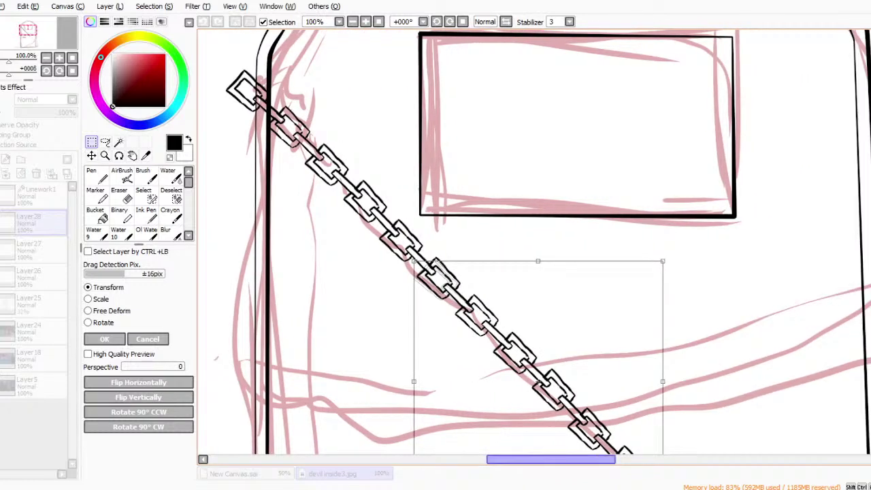
{"action": "scroll", "coordinate": [537, 243], "scroll_direction": "down", "scroll_amount": 5}
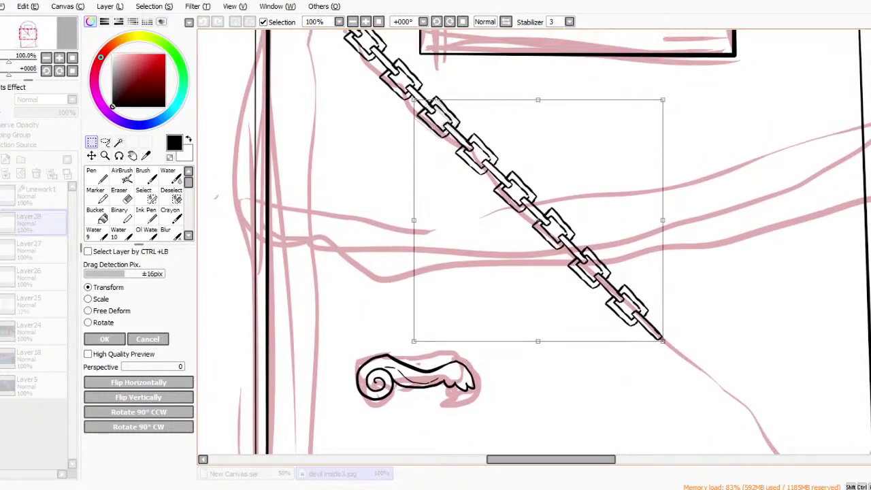
{"action": "left_click", "coordinate": [353, 21]}
{"action": "left_click", "coordinate": [352, 22]}
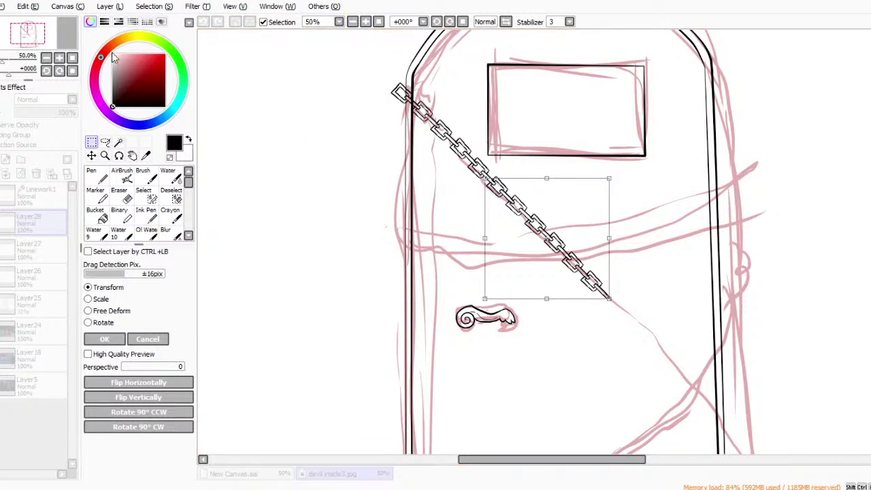
{"action": "key", "text": "Return"}
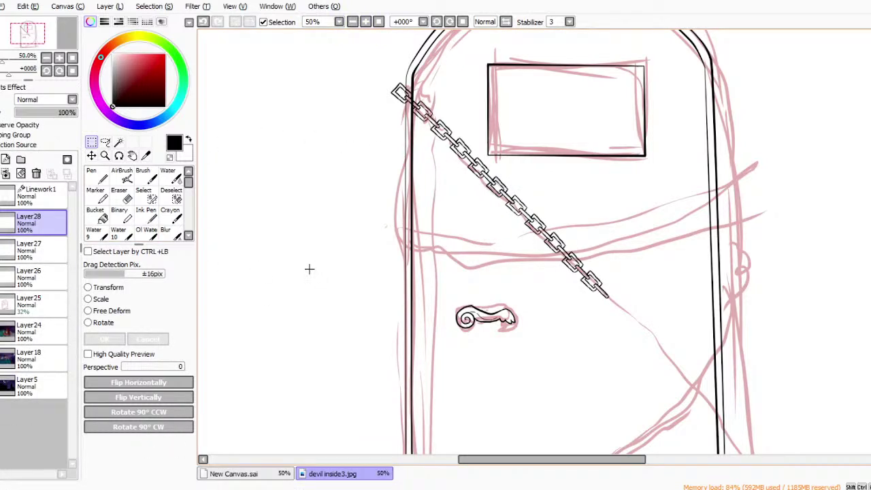
Paste another chain section and move it further down the diagonal, overlapping the last link near the door's edge.
{"action": "left_click", "coordinate": [80, 100]}
{"action": "left_click", "coordinate": [108, 287]}
{"action": "left_click_drag", "start_coordinate": [553, 211], "coordinate": [777, 435]}
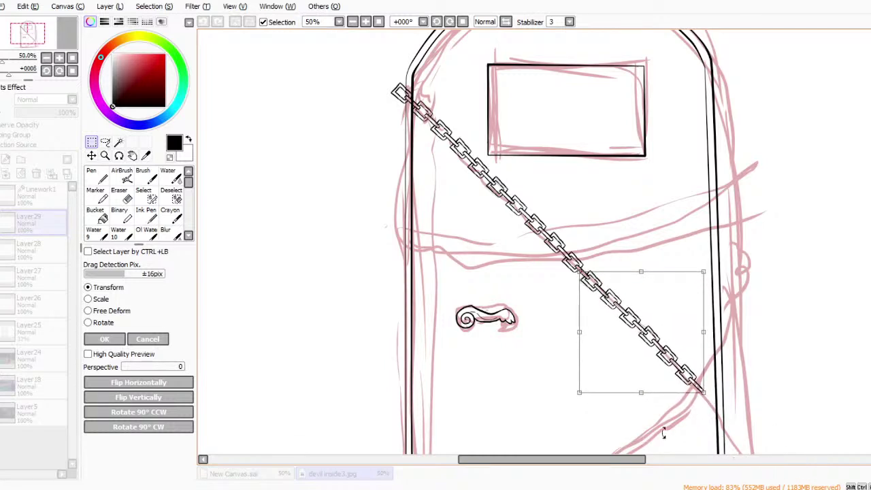
{"action": "left_click", "coordinate": [104, 339]}
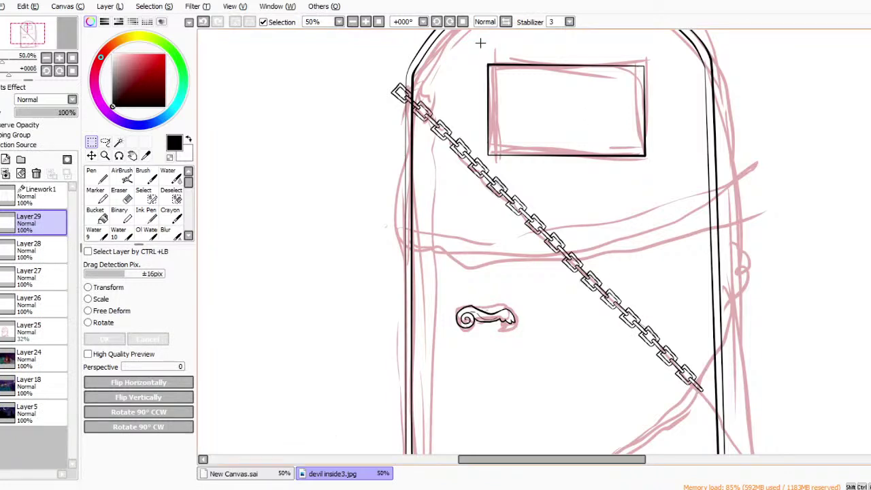
Erase the overlapping lines and stray marks where the chain sections join, working across Layer29, Layer28 and Layer27.
{"action": "scroll", "coordinate": [483, 44], "scroll_direction": "up", "scroll_amount": 4}
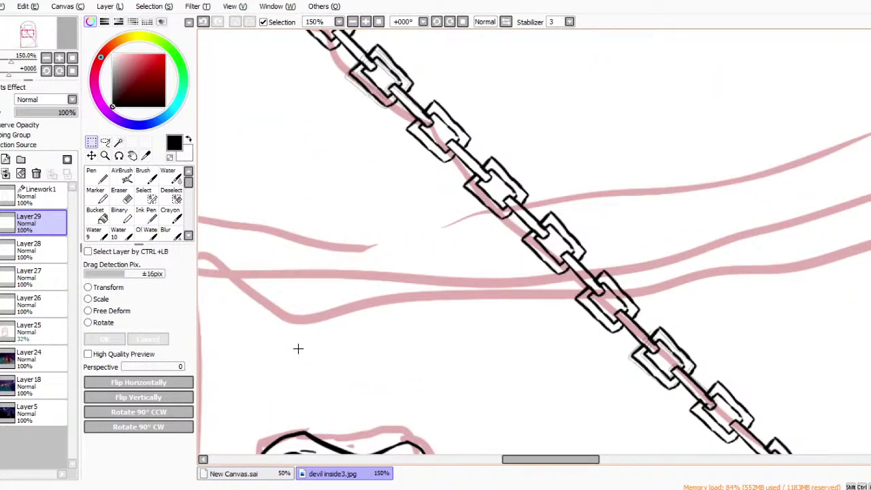
{"action": "left_click", "coordinate": [119, 194]}
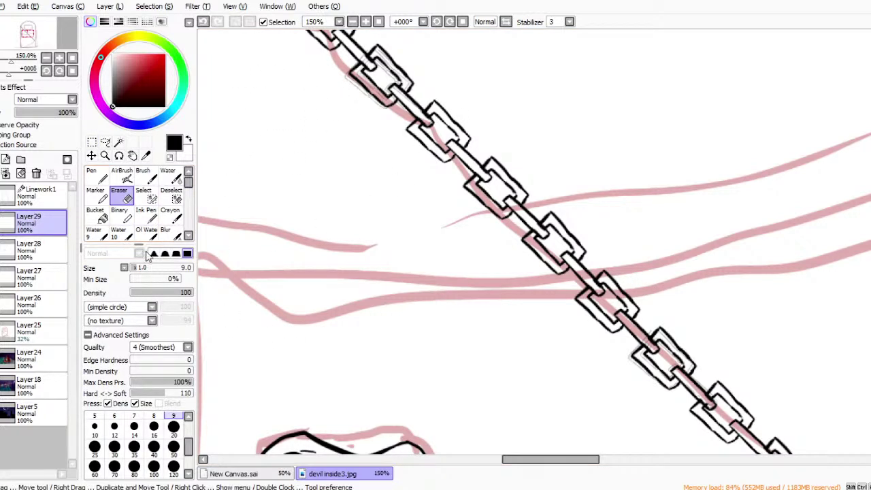
{"action": "left_click", "coordinate": [29, 250]}
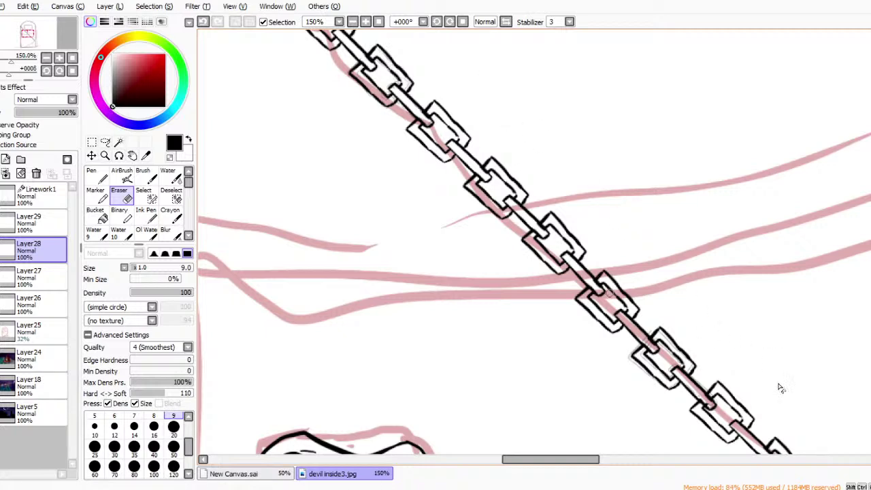
{"action": "left_click", "coordinate": [31, 279]}
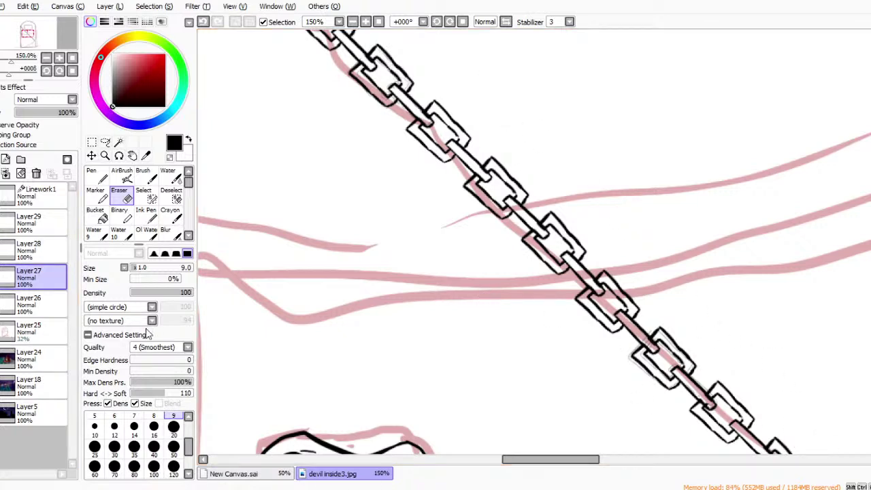
{"action": "left_click", "coordinate": [30, 223]}
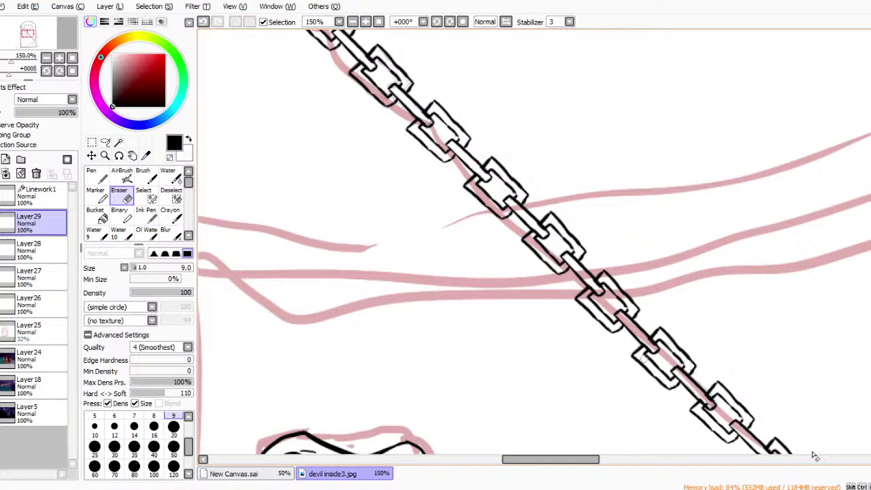
{"action": "left_click", "coordinate": [30, 248]}
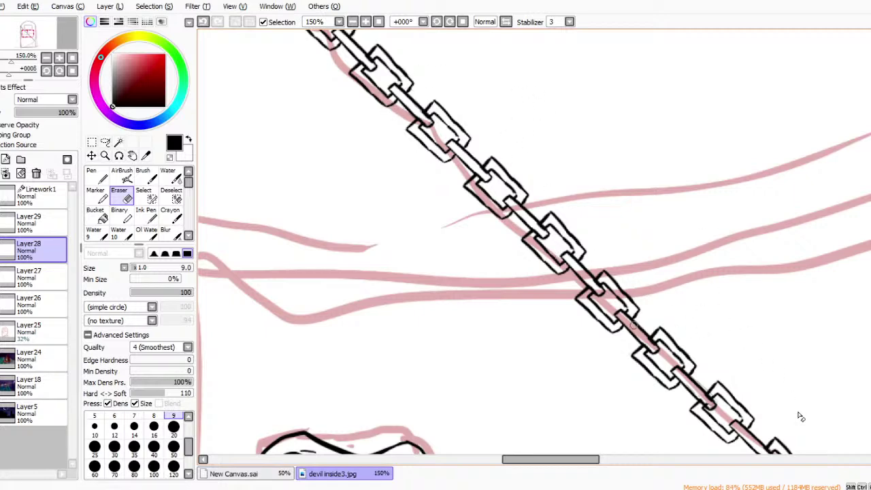
Enclose the chain section on Layer28 with a large rectangular selection and copy it.
{"action": "left_click", "coordinate": [352, 21]}
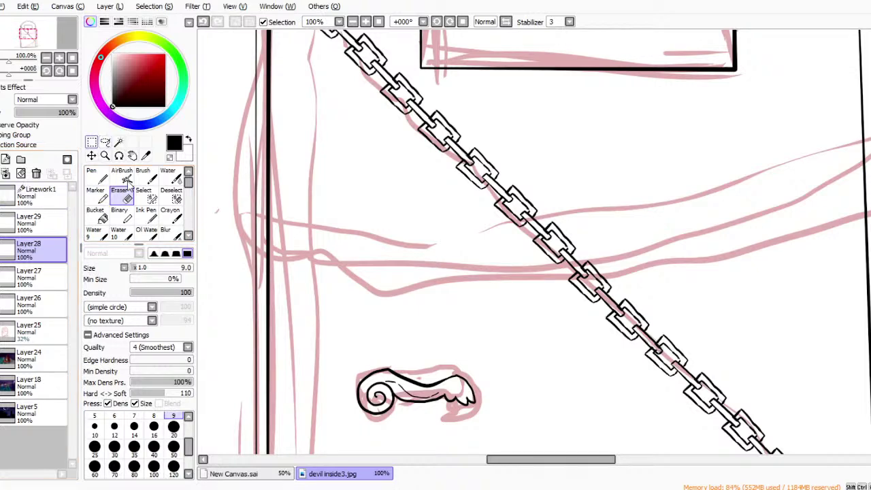
{"action": "key", "text": "m"}
{"action": "left_click", "coordinate": [32, 7]}
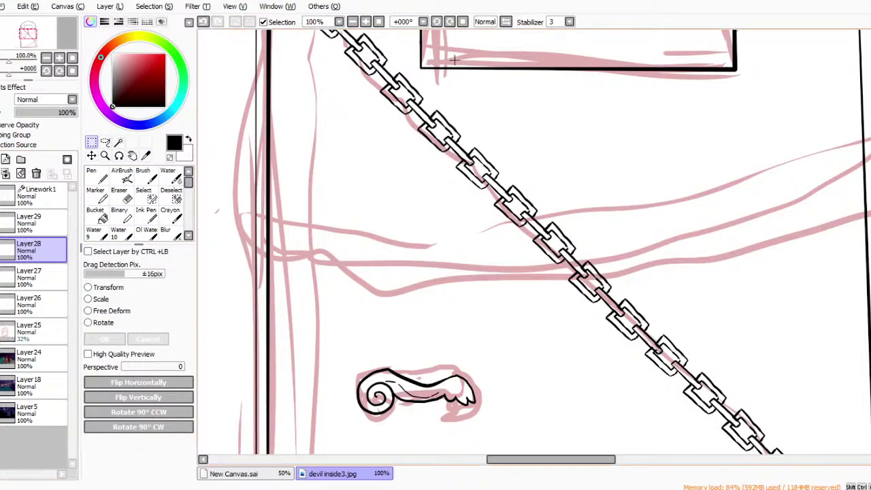
{"action": "left_click", "coordinate": [353, 22]}
{"action": "left_click_drag", "start_coordinate": [347, 53], "coordinate": [746, 427]}
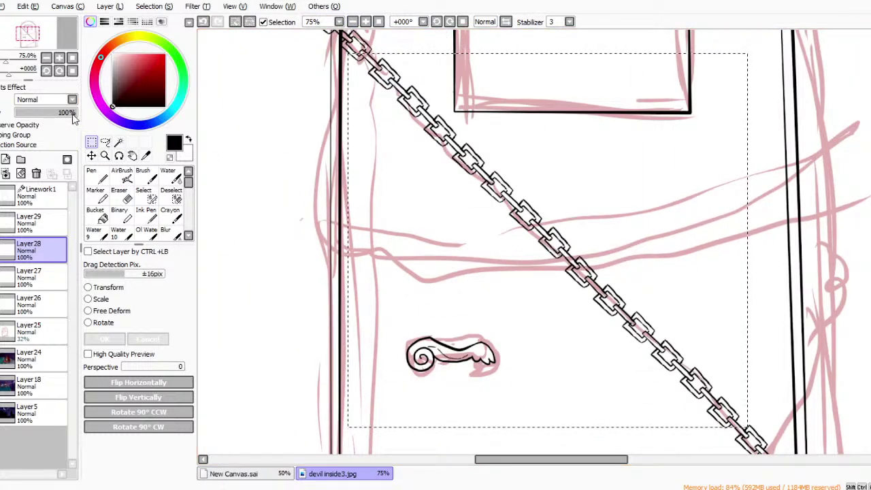
{"action": "left_click", "coordinate": [37, 7]}
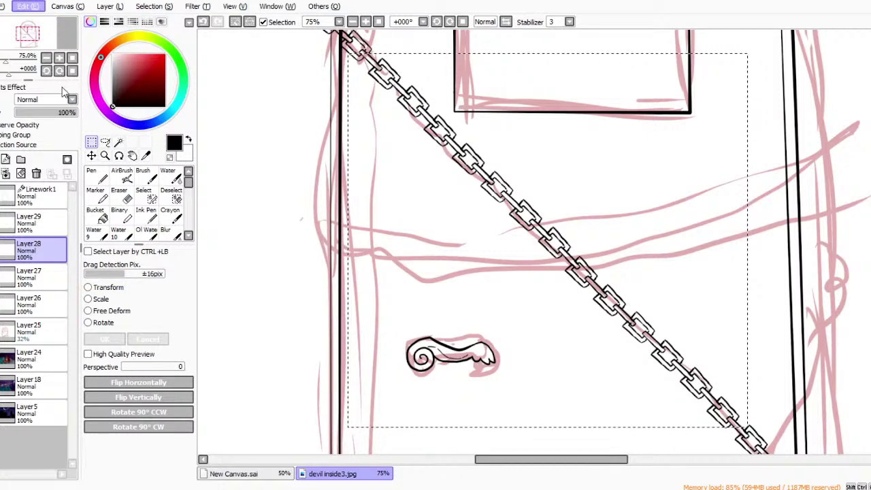
{"action": "left_click", "coordinate": [64, 81]}
Merge Layer29 and Layer28 down into Layer27 and clear the selection.
{"action": "left_click", "coordinate": [23, 231]}
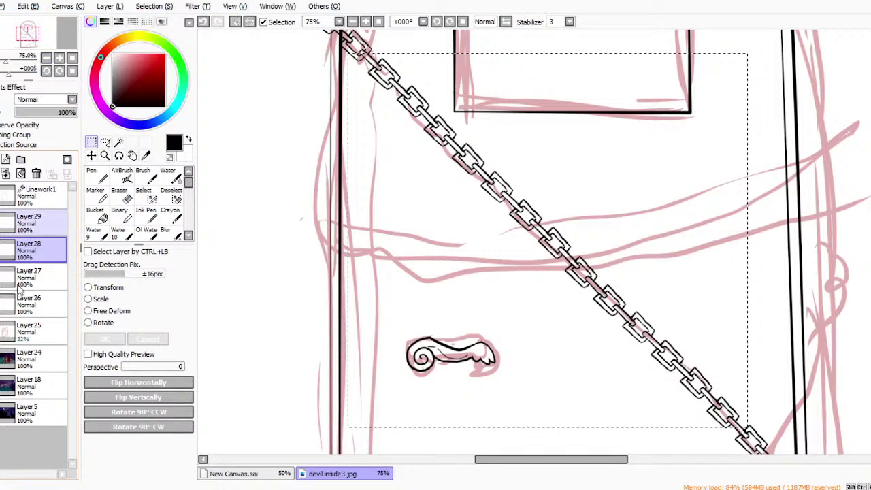
{"action": "left_click", "coordinate": [5, 174]}
{"action": "left_click", "coordinate": [5, 173]}
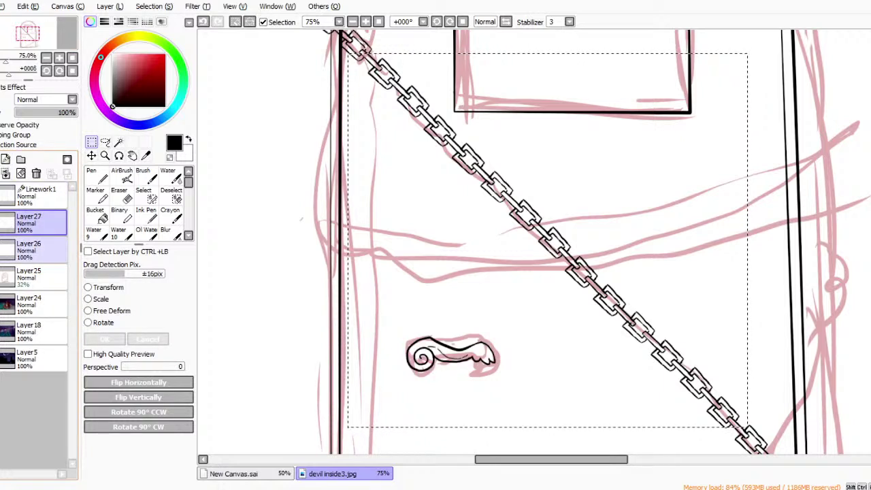
{"action": "key", "text": "ctrl+d"}
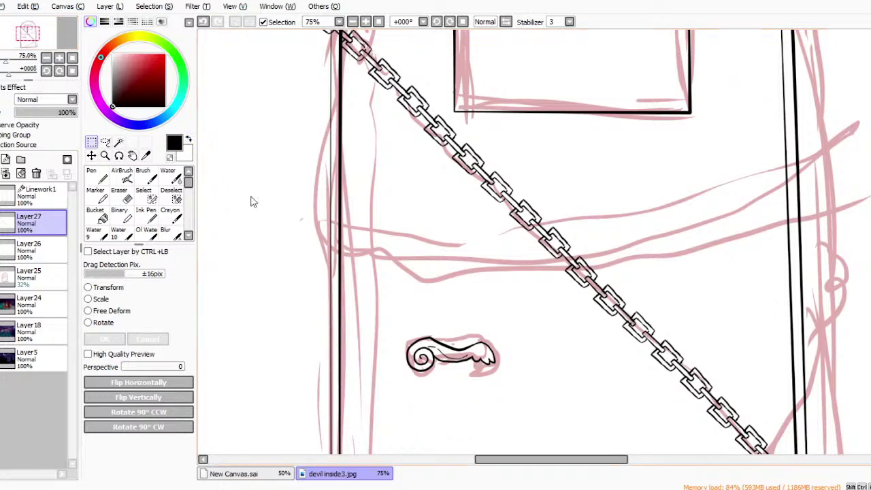
Paste the copied chain section and move it down the diagonal, joining the chain's end and extending past the door's right edge.
{"action": "left_click", "coordinate": [32, 7]}
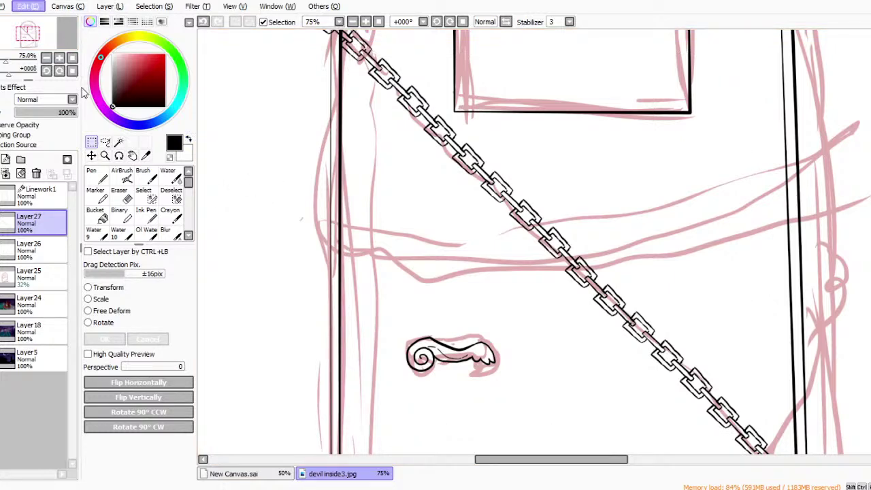
{"action": "key", "text": "ctrl+v"}
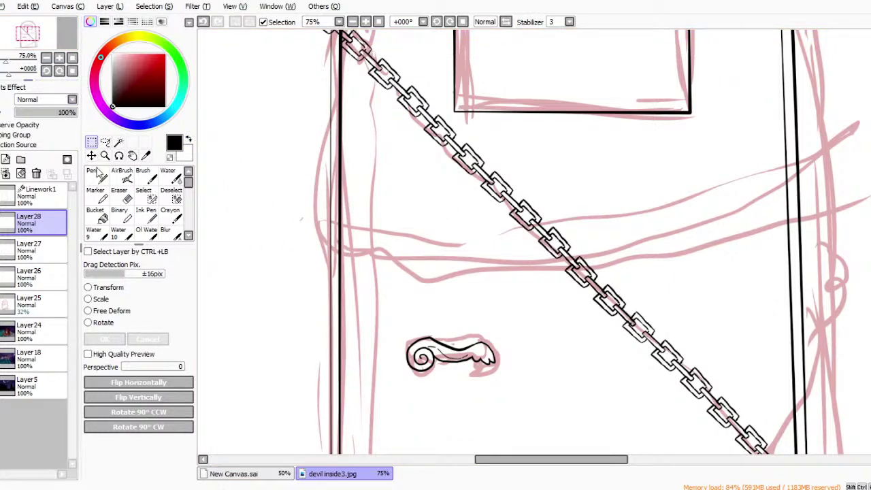
{"action": "key", "text": "ctrl+t"}
{"action": "left_click_drag", "start_coordinate": [674, 258], "coordinate": [751, 401]}
{"action": "scroll", "coordinate": [591, 242], "scroll_direction": "down", "scroll_amount": 5}
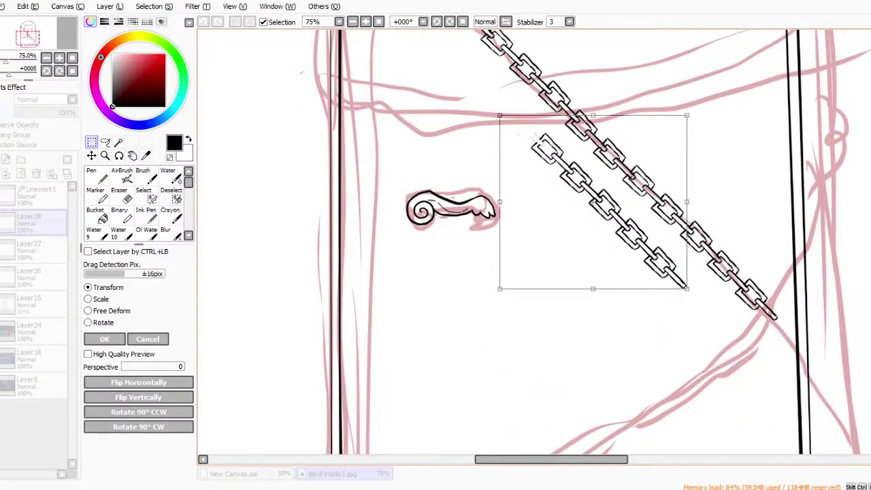
{"action": "left_click_drag", "start_coordinate": [770, 288], "coordinate": [868, 460]}
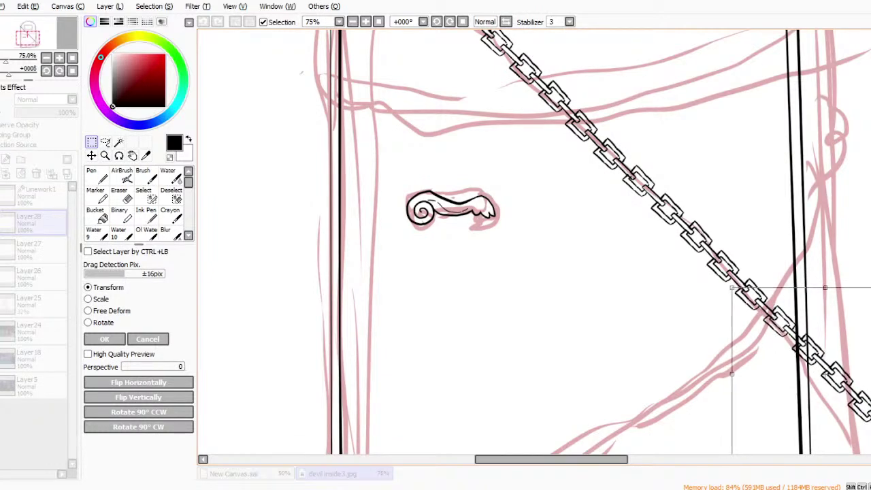
{"action": "key", "text": "Return"}
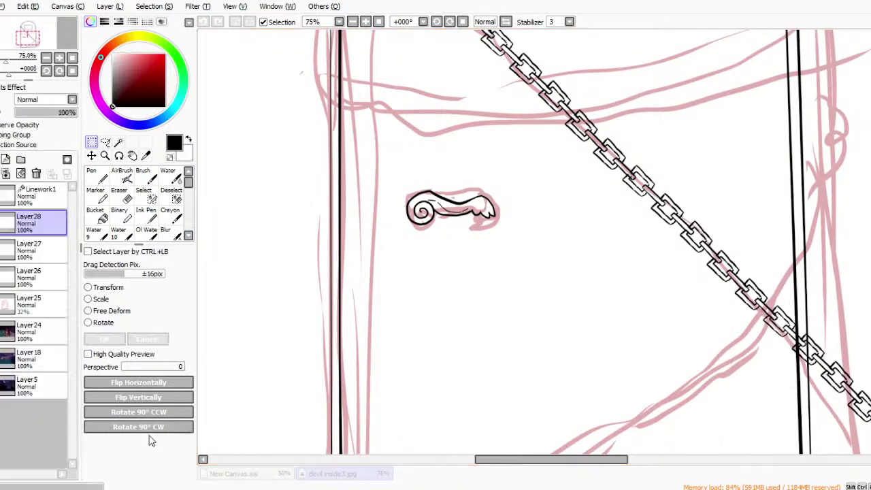
Merge the newly placed chain section on Layer28 down into Layer27.
{"action": "left_click_drag", "start_coordinate": [551, 459], "coordinate": [594, 459]}
{"action": "scroll", "coordinate": [534, 242], "scroll_direction": "down", "scroll_amount": 5}
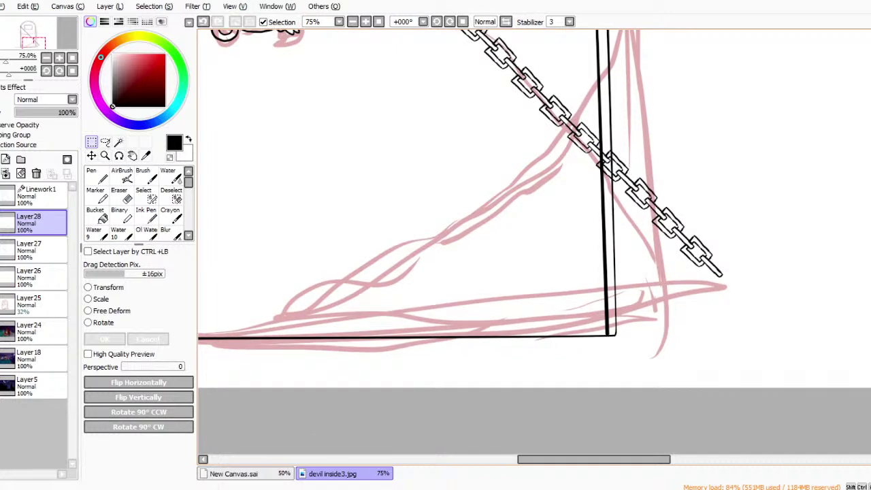
{"action": "left_click", "coordinate": [352, 22]}
{"action": "left_click", "coordinate": [352, 22]}
{"action": "left_click", "coordinate": [352, 21]}
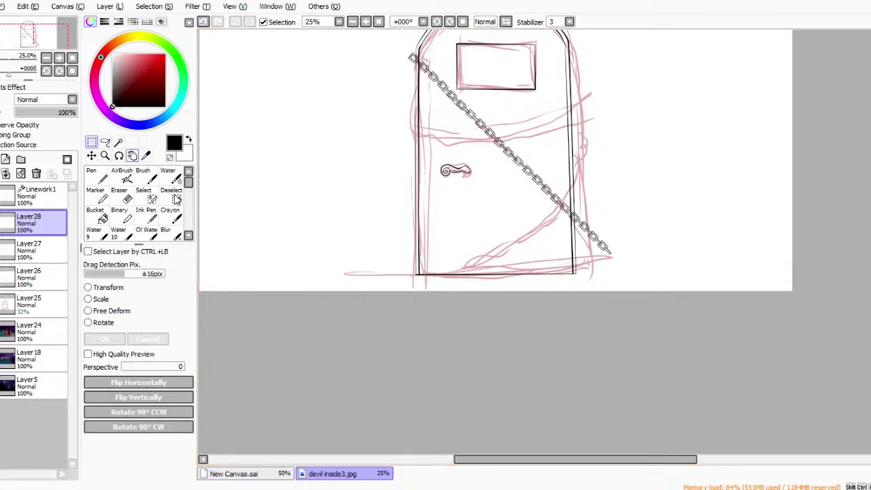
{"action": "left_click", "coordinate": [5, 174]}
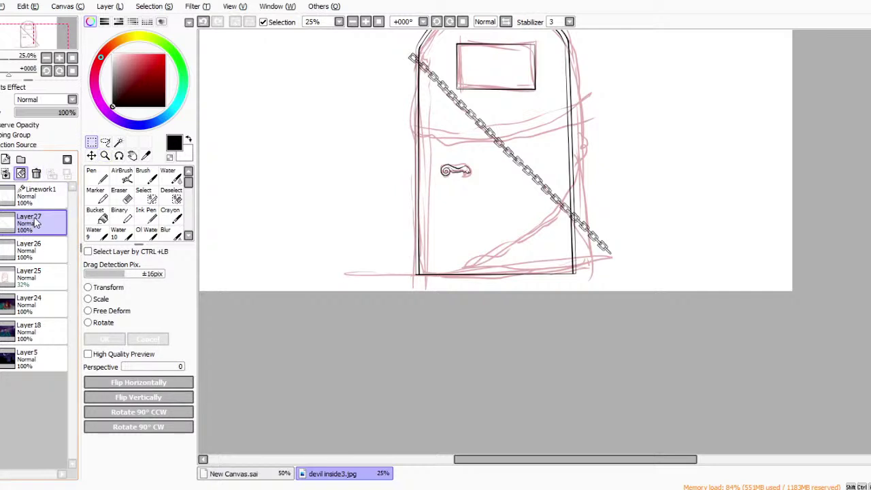
Rotate the whole diagonal chain clockwise so its lower end meets the door's bottom right corner.
{"action": "scroll", "coordinate": [503, 204], "scroll_direction": "up", "scroll_amount": 3}
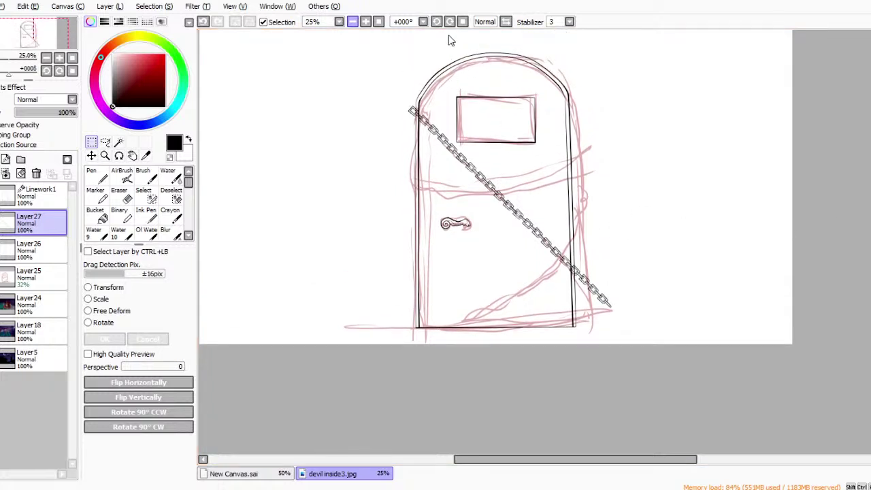
{"action": "left_click", "coordinate": [366, 22]}
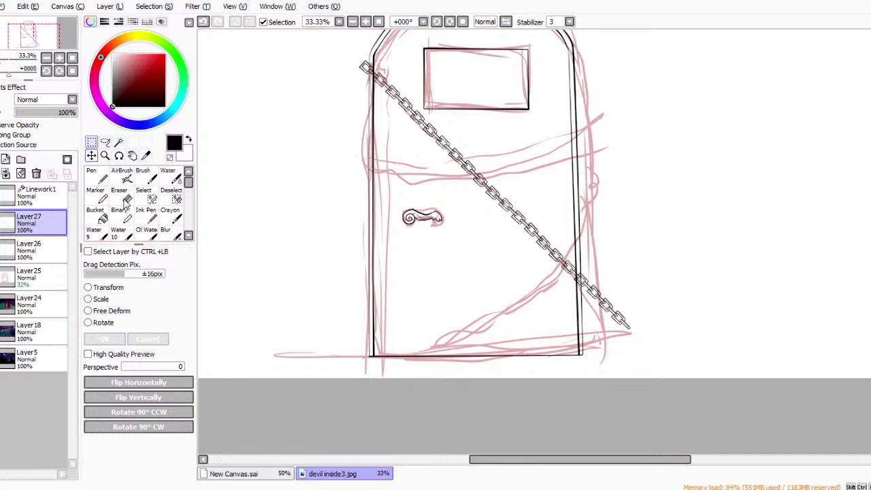
{"action": "key", "text": "ctrl+t"}
{"action": "left_click_drag", "start_coordinate": [798, 71], "coordinate": [807, 81]}
{"action": "left_click_drag", "start_coordinate": [718, 190], "coordinate": [716, 188]}
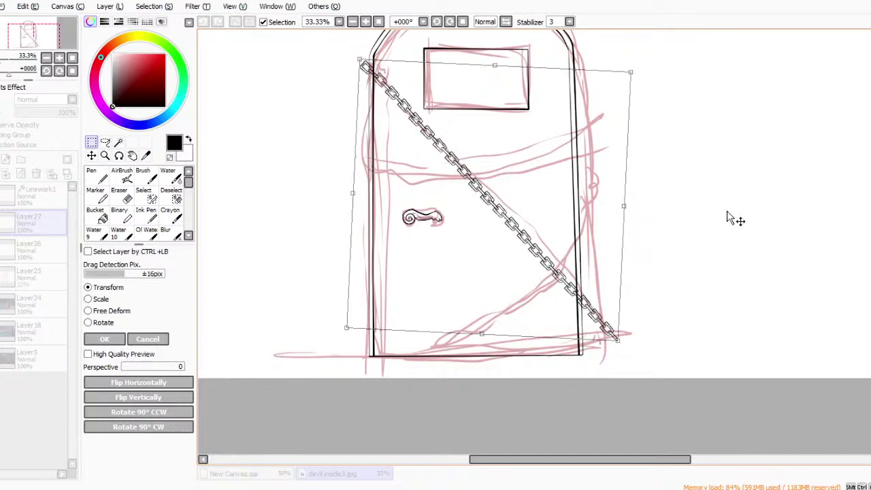
{"action": "left_click_drag", "start_coordinate": [820, 78], "coordinate": [703, 177]}
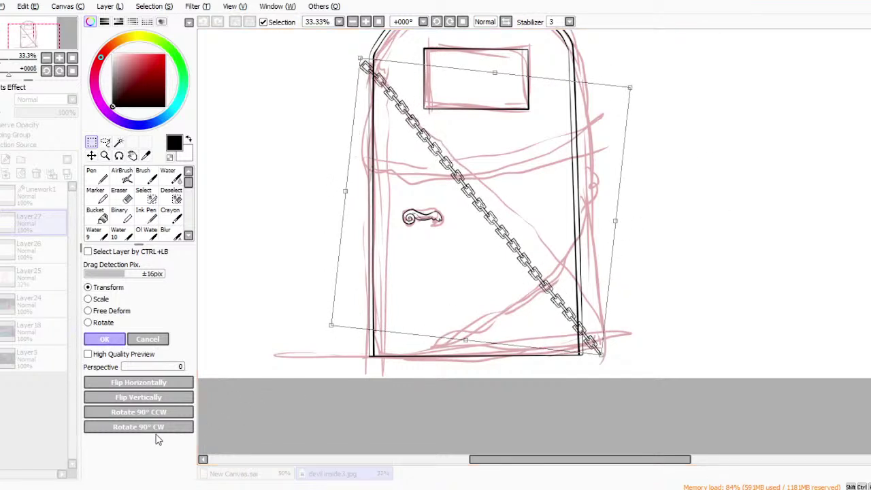
{"action": "key", "text": "Return"}
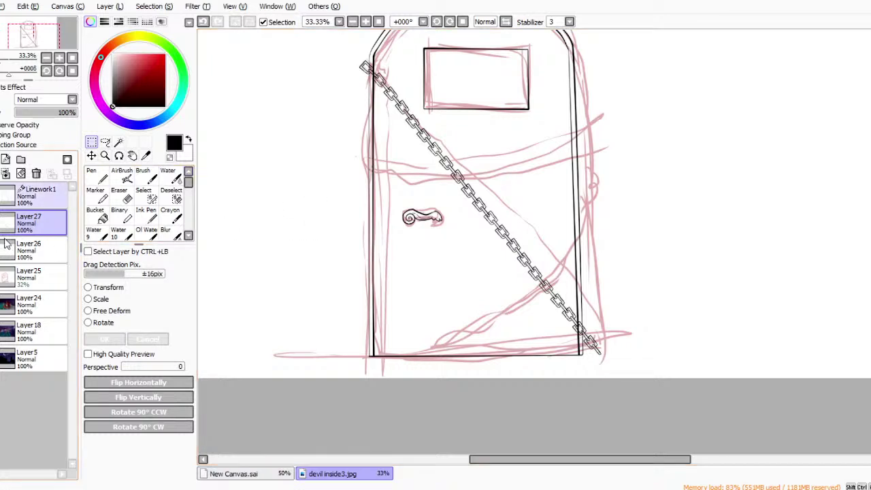
Select the chain's first link on Layer26 with a rectangular selection and copy it.
{"action": "left_click", "coordinate": [34, 250]}
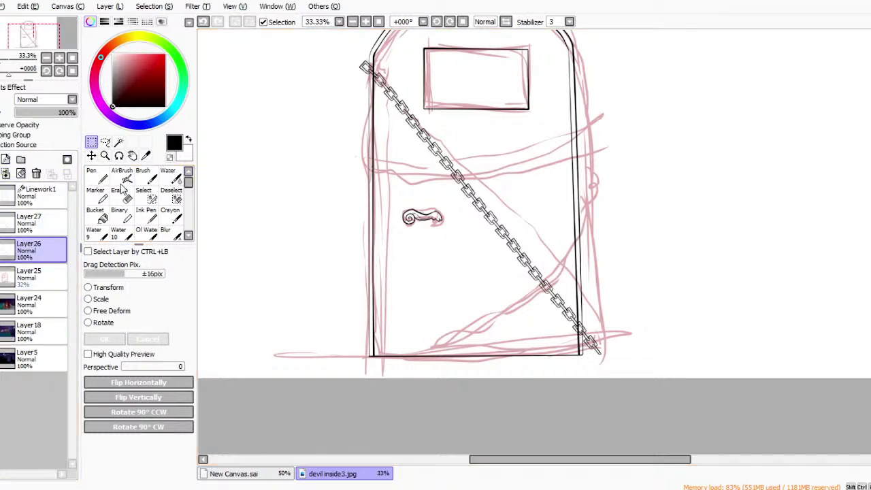
{"action": "left_click_drag", "start_coordinate": [341, 46], "coordinate": [385, 86]}
{"action": "left_click", "coordinate": [32, 7]}
{"action": "left_click", "coordinate": [71, 83]}
{"action": "left_click", "coordinate": [32, 7]}
{"action": "left_click", "coordinate": [68, 88]}
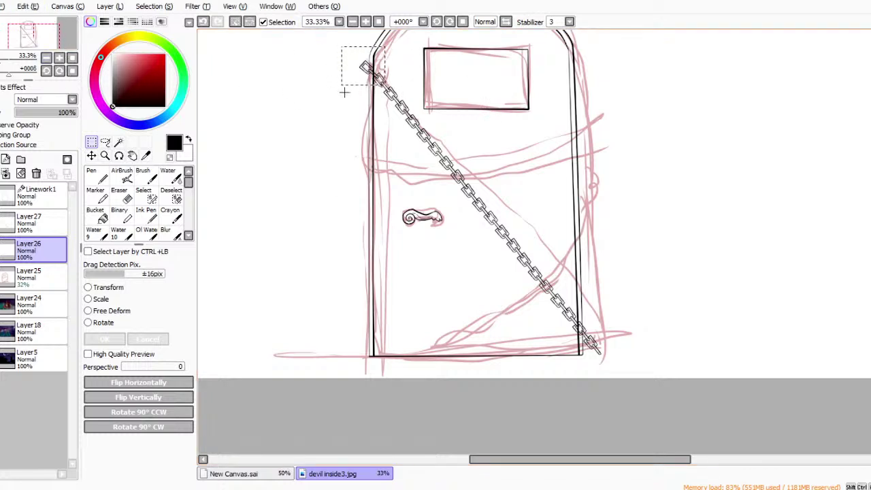
Move the selected link down to the door's left edge and rotate it to lie horizontally along the sketched middle band.
{"action": "left_click", "coordinate": [106, 287]}
{"action": "left_click_drag", "start_coordinate": [401, 78], "coordinate": [403, 111]}
{"action": "left_click_drag", "start_coordinate": [465, 95], "coordinate": [476, 234]}
{"action": "left_click_drag", "start_coordinate": [424, 219], "coordinate": [407, 238]}
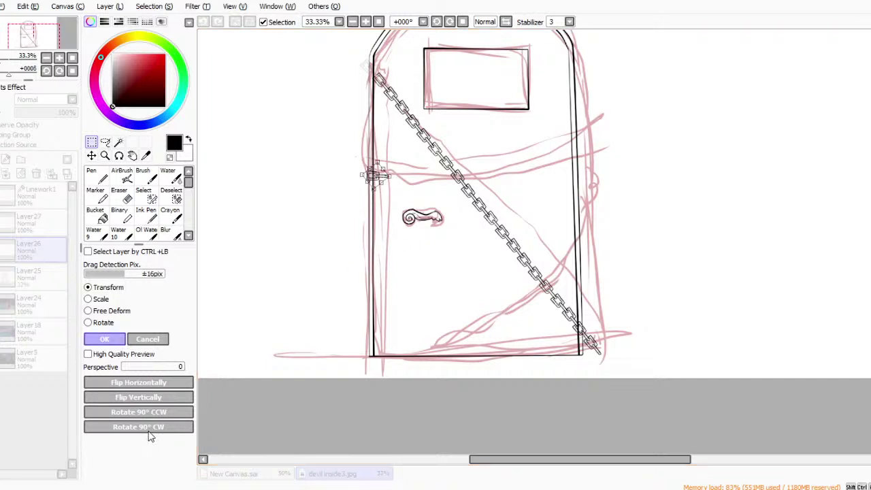
{"action": "left_click", "coordinate": [104, 339]}
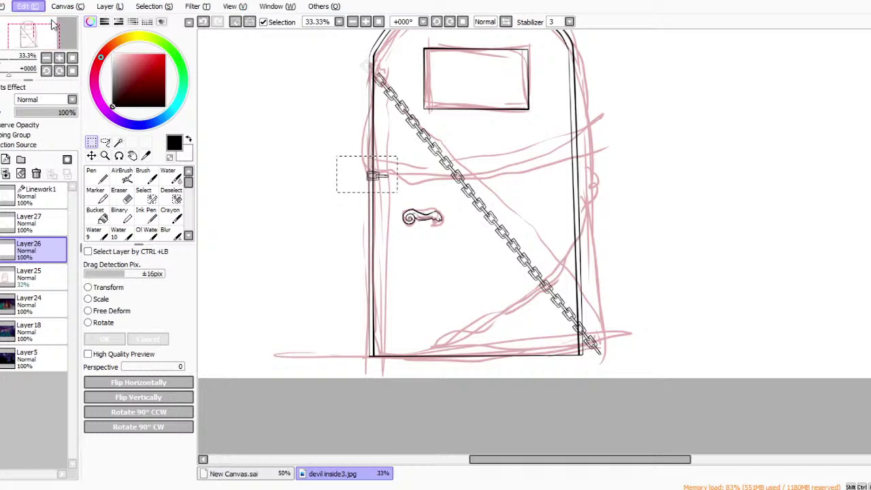
Place a second copy of the horizontal link directly after the first along the sketched middle band.
{"action": "key", "text": "ctrl+t"}
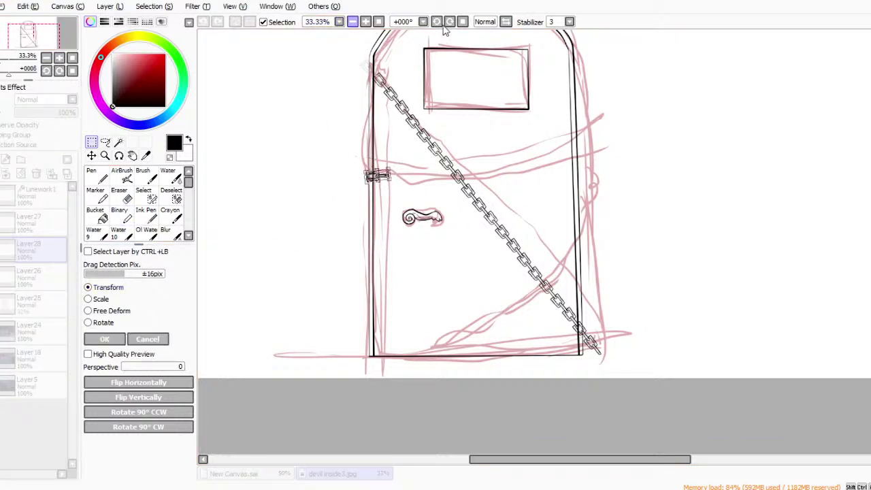
{"action": "left_click", "coordinate": [365, 22]}
{"action": "left_click", "coordinate": [366, 21]}
{"action": "left_click_drag", "start_coordinate": [593, 459], "coordinate": [547, 459]}
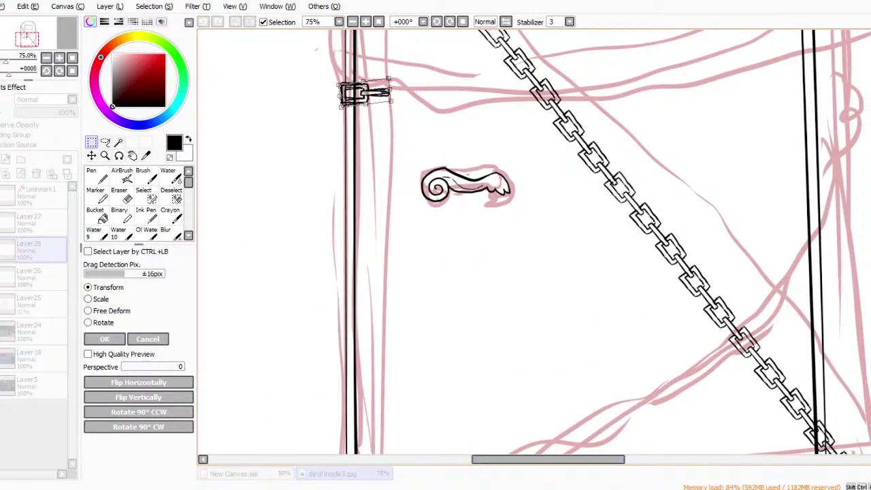
{"action": "scroll", "coordinate": [534, 241], "scroll_direction": "up", "scroll_amount": 2}
{"action": "left_click_drag", "start_coordinate": [462, 292], "coordinate": [511, 290]}
{"action": "key", "text": "Return"}
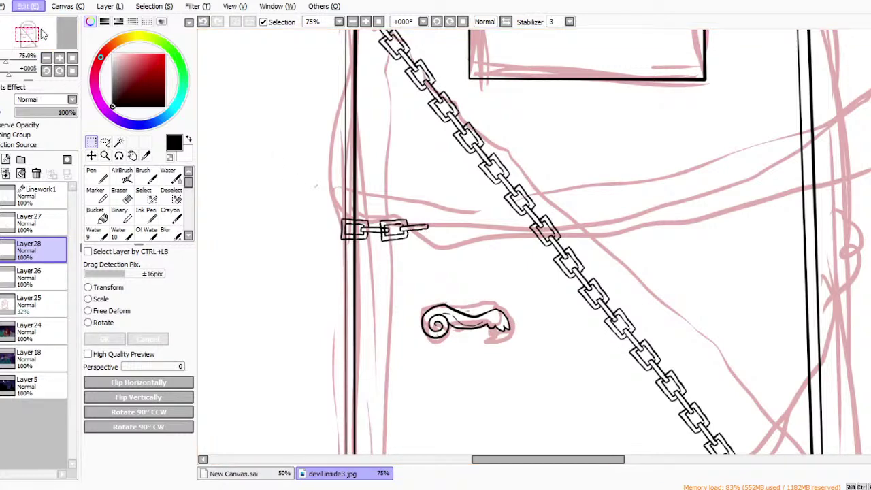
Paste a third copy of the link on a new layer and fit it after the second link, tilted slightly upward.
{"action": "left_click", "coordinate": [77, 103]}
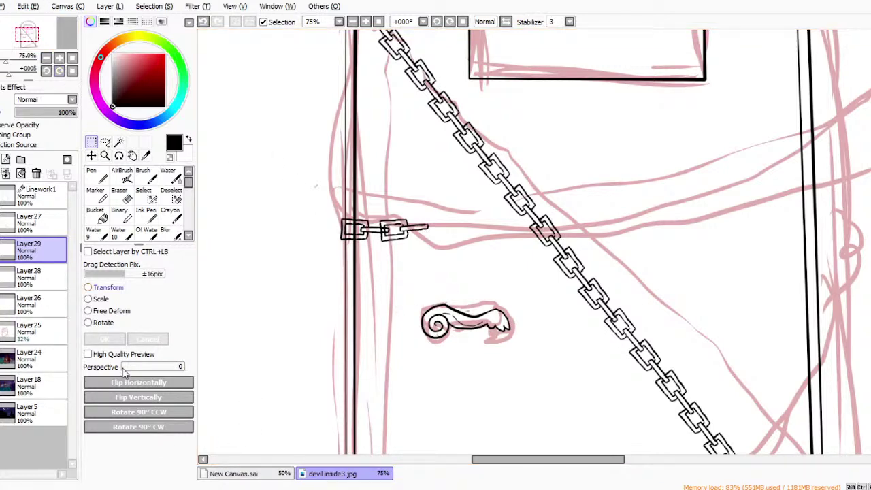
{"action": "key", "text": "ctrl+t"}
{"action": "left_click_drag", "start_coordinate": [467, 293], "coordinate": [567, 291]}
{"action": "left_click_drag", "start_coordinate": [459, 275], "coordinate": [556, 298]}
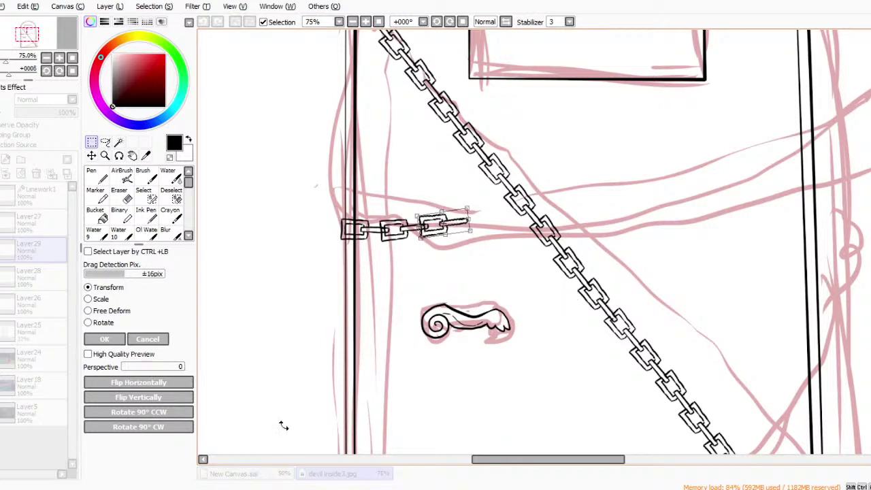
{"action": "key", "text": "Return"}
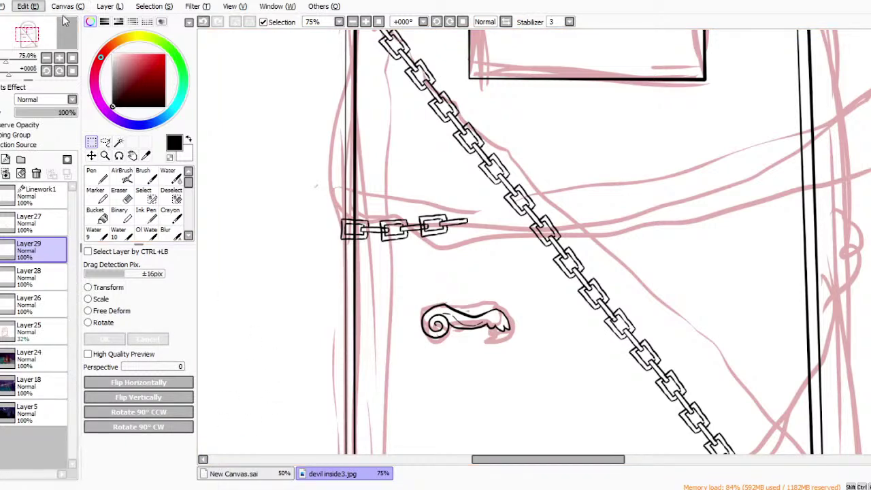
Paste a fourth link on its own layer and attach it to the third, angled slightly upward toward the diagonal chain.
{"action": "left_click", "coordinate": [80, 98]}
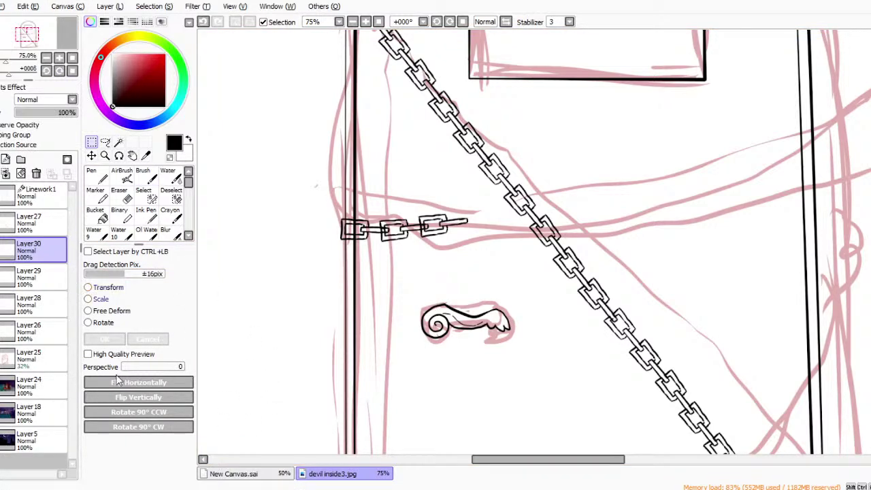
{"action": "key", "text": "ctrl+t"}
{"action": "left_click_drag", "start_coordinate": [485, 286], "coordinate": [515, 304]}
{"action": "left_click_drag", "start_coordinate": [618, 272], "coordinate": [606, 271]}
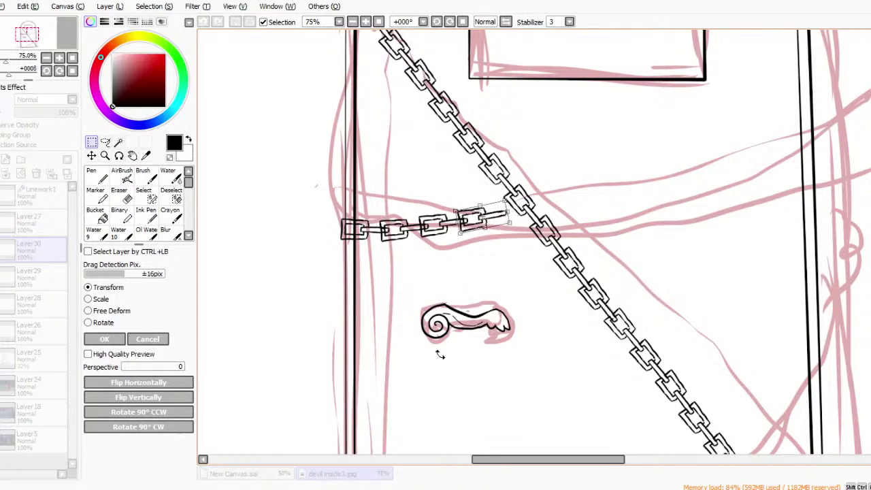
{"action": "key", "text": "Return"}
Paste a fifth link and place it after the fourth so its bar crosses over the diagonal chain.
{"action": "left_click", "coordinate": [31, 7]}
{"action": "key", "text": "ctrl+v"}
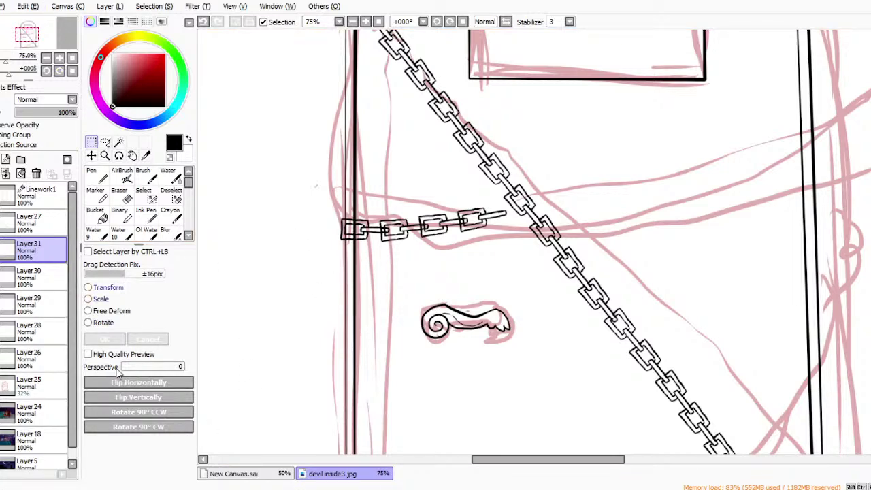
{"action": "key", "text": "ctrl+t"}
{"action": "left_click_drag", "start_coordinate": [505, 291], "coordinate": [646, 276]}
{"action": "left_click_drag", "start_coordinate": [549, 284], "coordinate": [549, 290]}
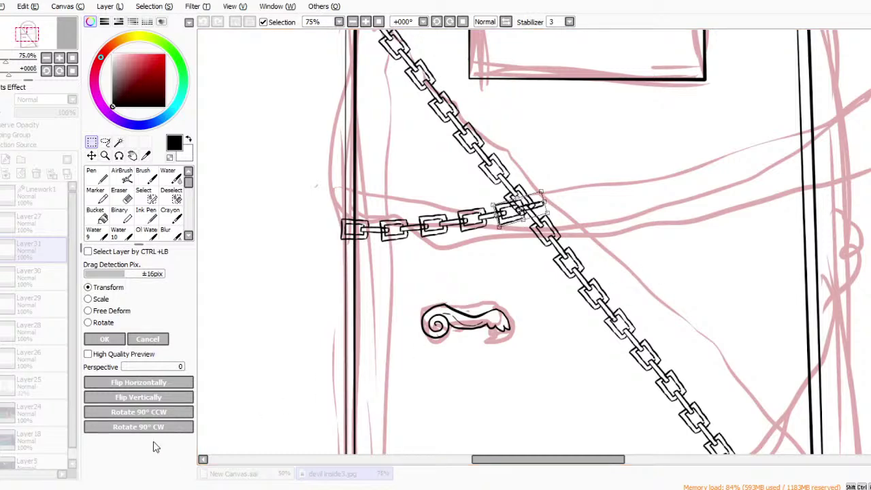
{"action": "key", "text": "Return"}
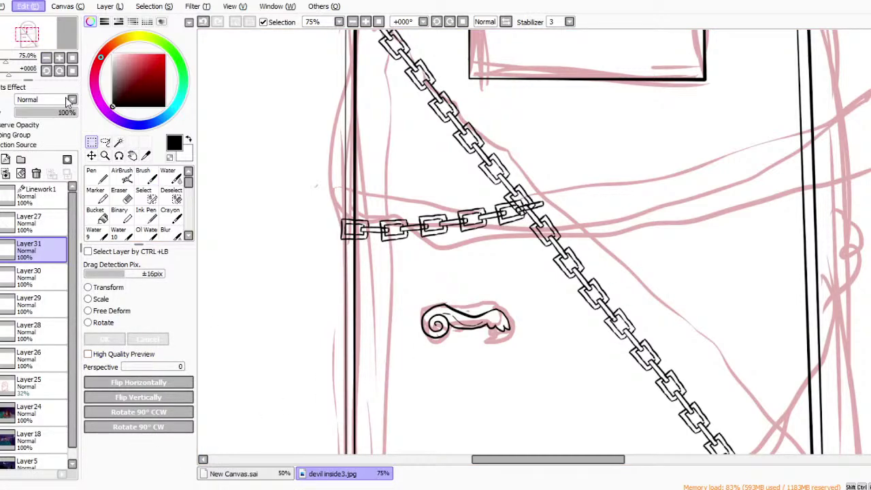
Paste a sixth link and join it to the fifth on the far side of the diagonal chain, tilted upward.
{"action": "key", "text": "ctrl+v"}
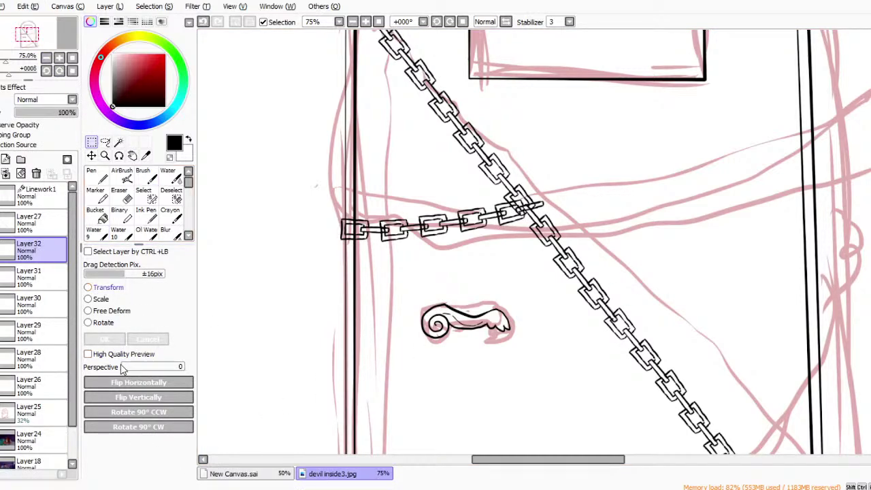
{"action": "key", "text": "ctrl+t"}
{"action": "left_click_drag", "start_coordinate": [458, 297], "coordinate": [698, 256]}
{"action": "key", "text": "Return"}
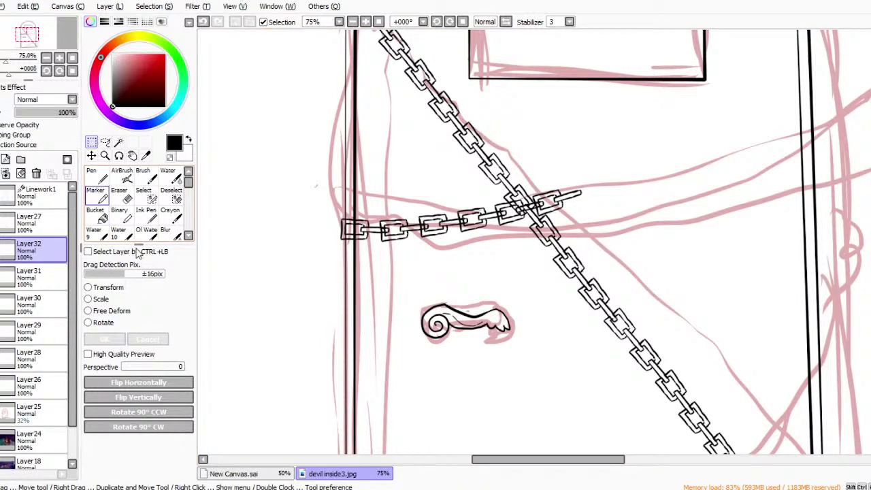
Erase the sixth link's outline where it overlaps the fifth link's bar, using the Eraser at size 9.
{"action": "left_click", "coordinate": [105, 155]}
{"action": "left_click", "coordinate": [691, 253]}
{"action": "left_click", "coordinate": [690, 257]}
{"action": "left_click", "coordinate": [688, 256]}
{"action": "left_click", "coordinate": [684, 255]}
{"action": "left_click", "coordinate": [683, 255]}
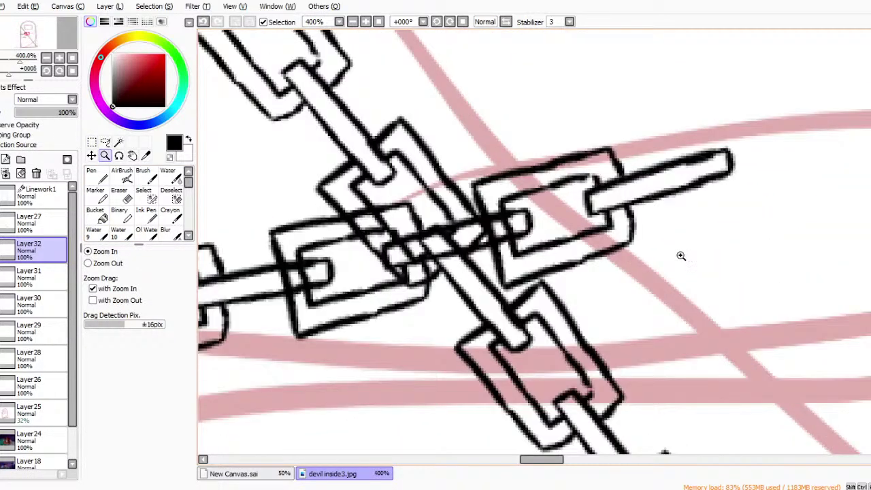
{"action": "left_click", "coordinate": [683, 255]}
{"action": "key", "text": "e"}
{"action": "mouse_move", "coordinate": [493, 231]}
{"action": "left_mouse_down"}
{"action": "mouse_move", "coordinate": [478, 242]}
{"action": "mouse_move", "coordinate": [496, 234]}
{"action": "left_mouse_up"}
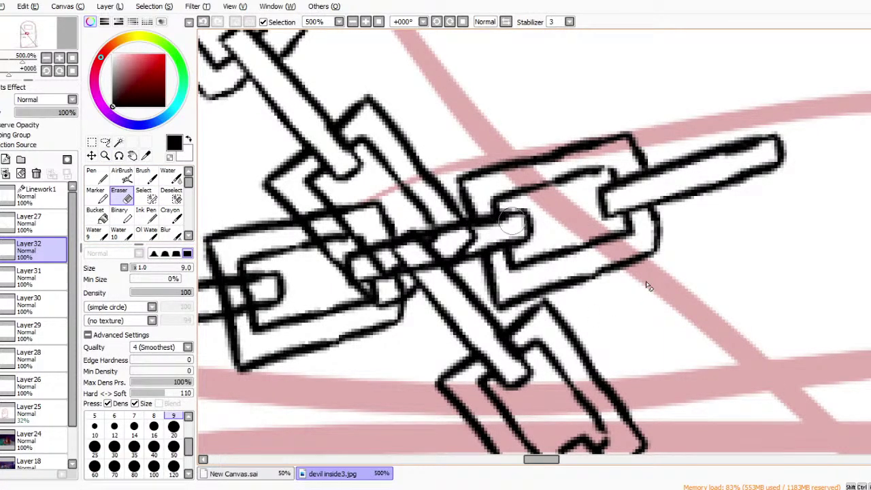
Merge Layer32 and Layer31 down into Layer30 one at a time, erasing the overlapping outlines on the fifth and fourth links.
{"action": "left_click", "coordinate": [21, 174]}
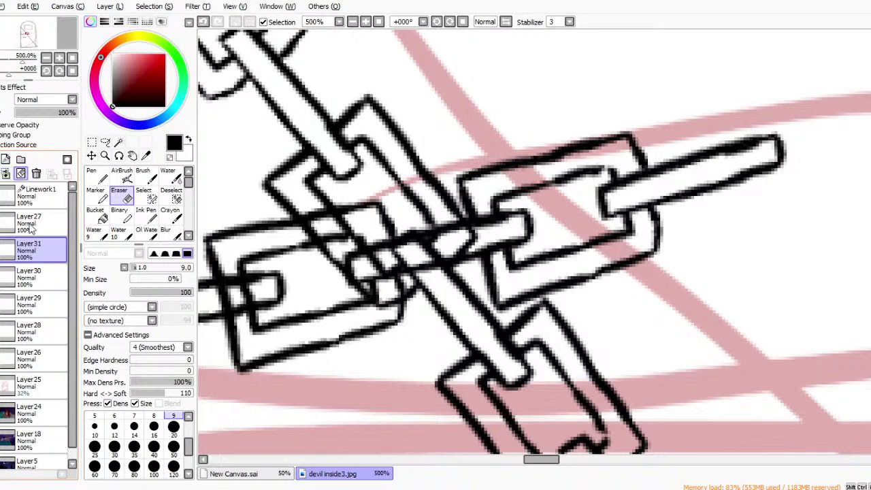
{"action": "mouse_move", "coordinate": [209, 325]}
{"action": "left_mouse_down"}
{"action": "mouse_move", "coordinate": [211, 303]}
{"action": "mouse_move", "coordinate": [222, 294]}
{"action": "mouse_move", "coordinate": [256, 289]}
{"action": "mouse_move", "coordinate": [219, 304]}
{"action": "mouse_move", "coordinate": [302, 304]}
{"action": "left_mouse_up"}
{"action": "left_click_drag", "start_coordinate": [545, 459], "coordinate": [510, 459]}
{"action": "left_click", "coordinate": [5, 173]}
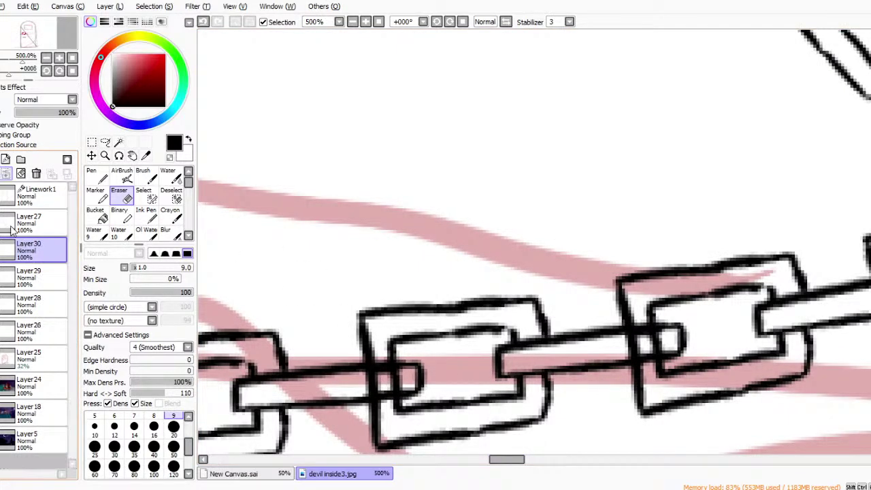
{"action": "mouse_move", "coordinate": [642, 334]}
{"action": "left_mouse_down"}
{"action": "mouse_move", "coordinate": [636, 336]}
{"action": "mouse_move", "coordinate": [664, 337]}
{"action": "mouse_move", "coordinate": [639, 350]}
{"action": "mouse_move", "coordinate": [575, 346]}
{"action": "left_mouse_up"}
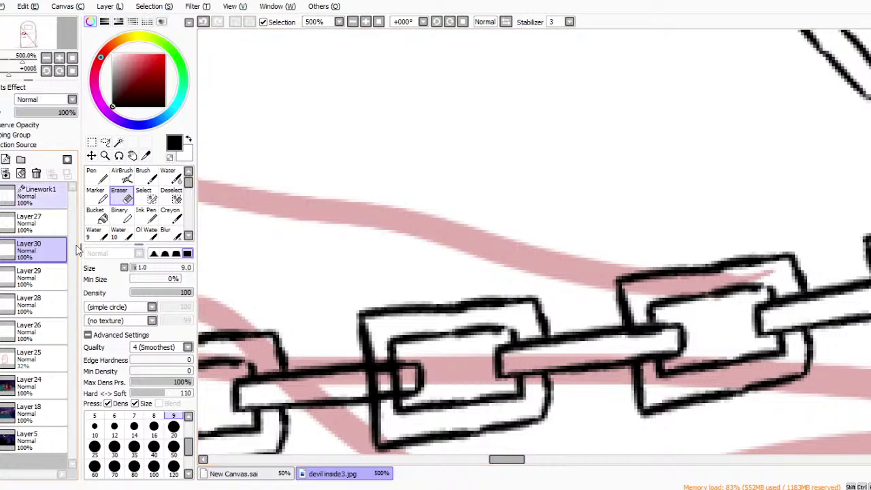
Merge Layer30 and Layer29 down into Layer28 one at a time, erasing the overlapping outlines on the third and second links.
{"action": "left_click", "coordinate": [5, 173]}
{"action": "mouse_move", "coordinate": [384, 380]}
{"action": "left_mouse_down"}
{"action": "mouse_move", "coordinate": [401, 382]}
{"action": "mouse_move", "coordinate": [380, 385]}
{"action": "left_mouse_up"}
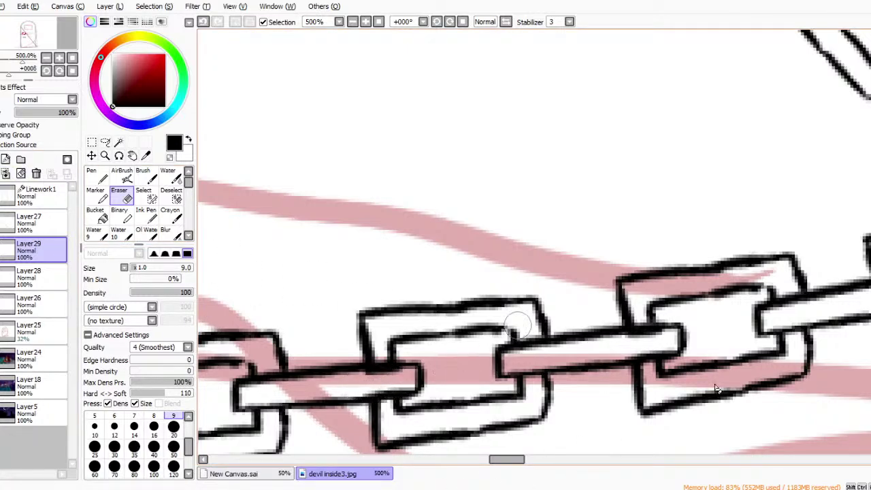
{"action": "scroll", "coordinate": [534, 245], "scroll_direction": "down", "scroll_amount": 3}
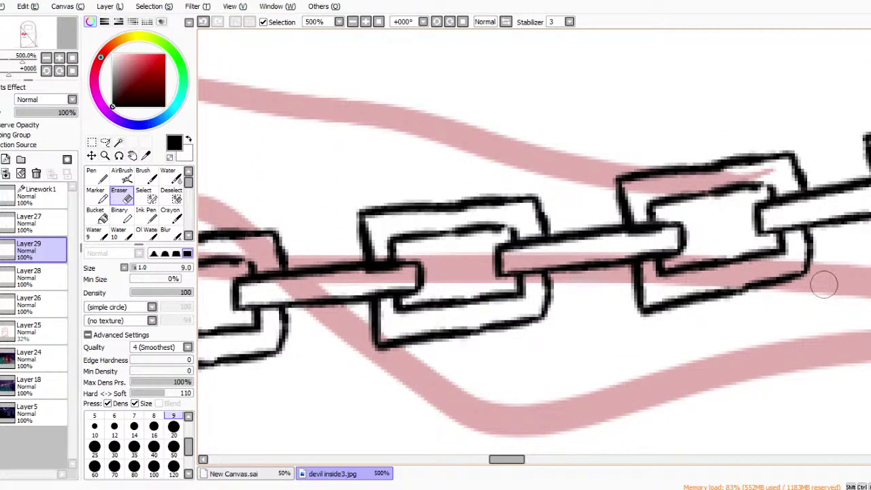
{"action": "left_click_drag", "start_coordinate": [507, 459], "coordinate": [488, 459]}
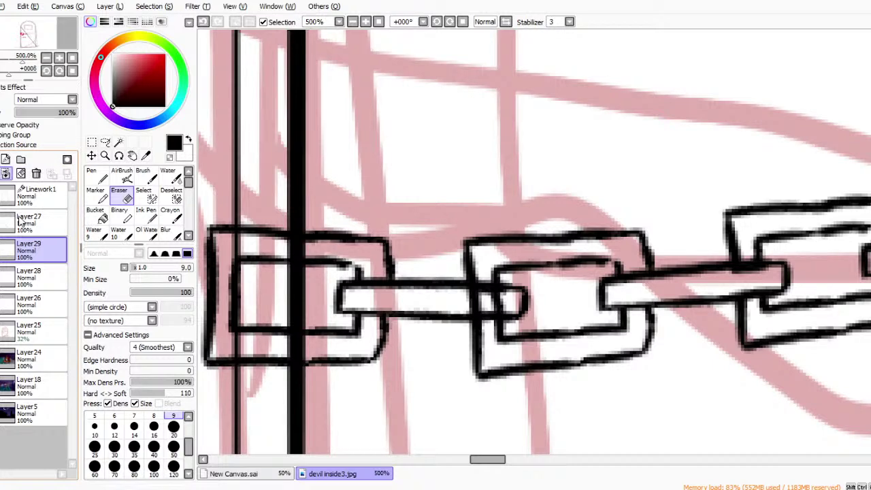
{"action": "left_click", "coordinate": [6, 174]}
{"action": "left_click_drag", "start_coordinate": [500, 304], "coordinate": [473, 303]}
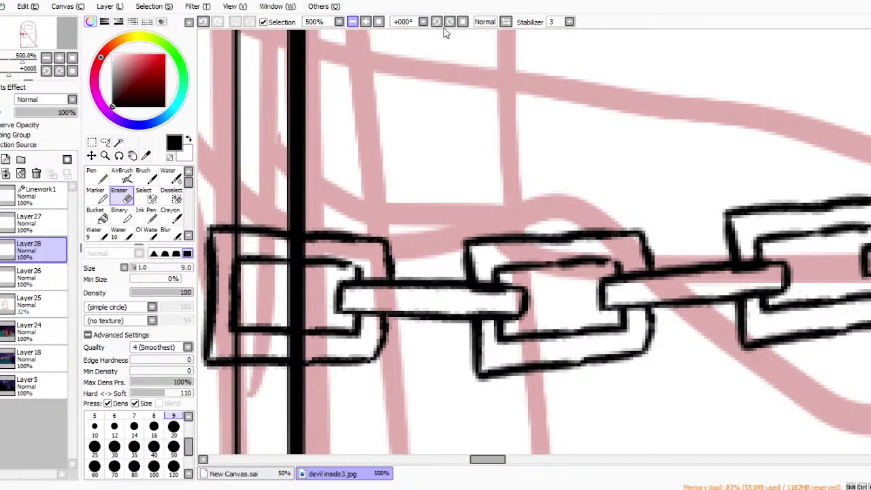
Select the middle chain with a rectangular selection, then copy its Layer28 links and paste them on a new layer.
{"action": "scroll", "coordinate": [445, 33], "scroll_direction": "down", "scroll_amount": 6}
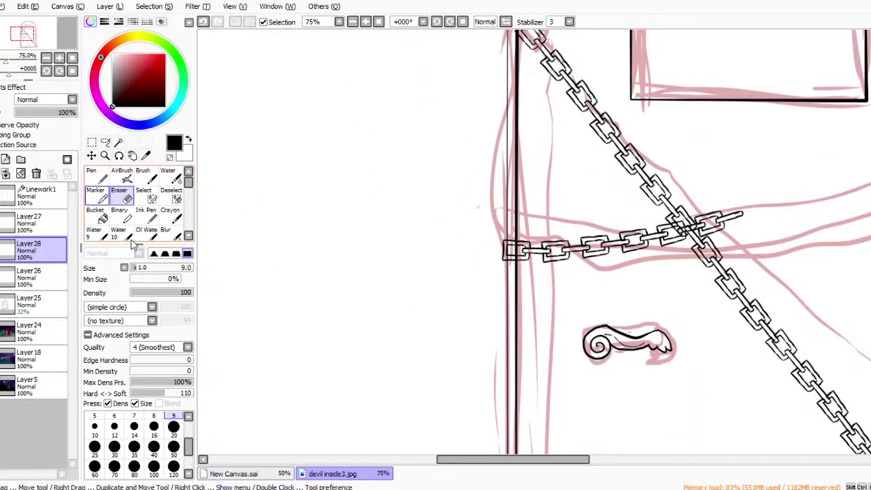
{"action": "left_click_drag", "start_coordinate": [490, 459], "coordinate": [523, 459]}
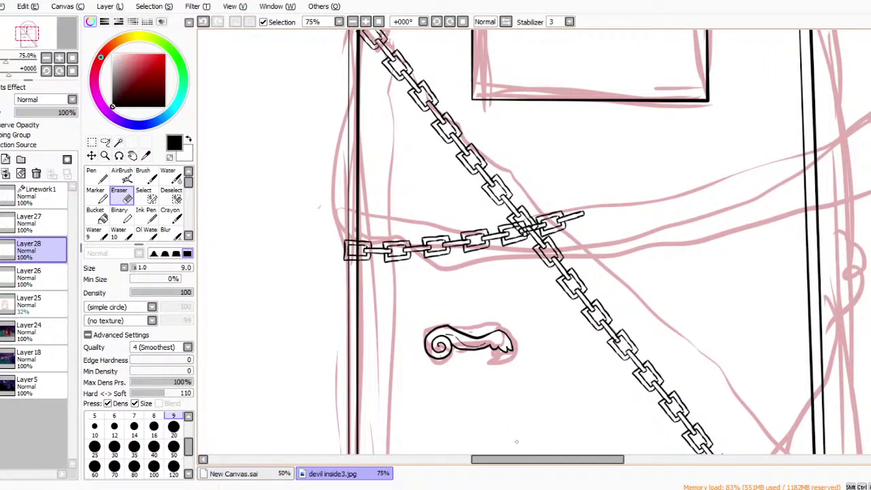
{"action": "key", "text": "m"}
{"action": "left_click_drag", "start_coordinate": [301, 185], "coordinate": [640, 288]}
{"action": "left_click", "coordinate": [32, 8]}
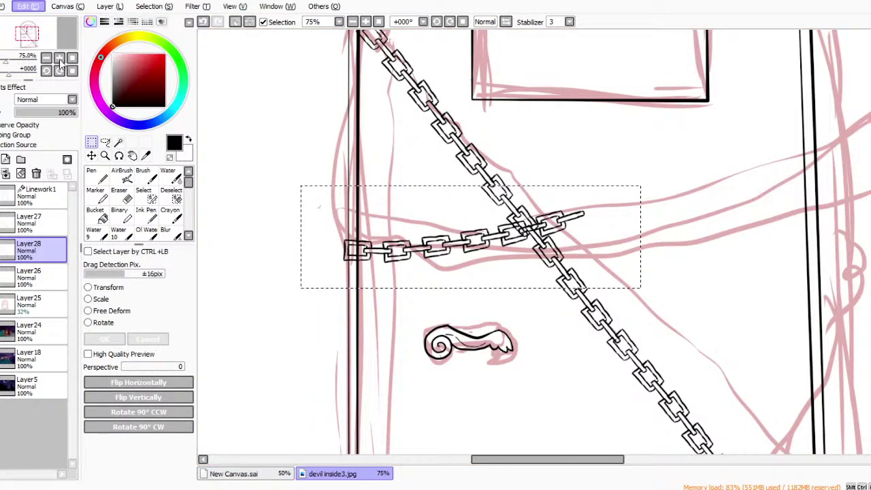
{"action": "key", "text": "ctrl+v"}
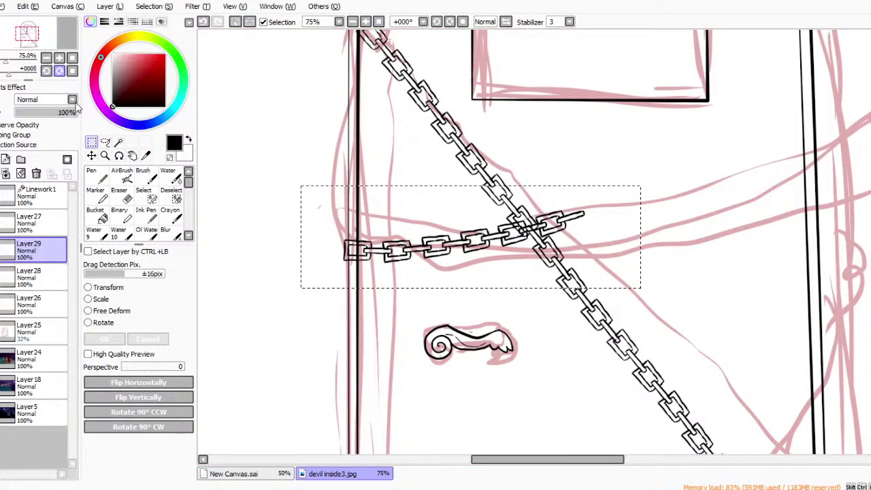
Move the pasted chain segment to the end of the sixth link and rotate it counterclockwise to continue the upward curve.
{"action": "key", "text": "ctrl+t"}
{"action": "left_click_drag", "start_coordinate": [329, 277], "coordinate": [368, 287]}
{"action": "left_click_drag", "start_coordinate": [553, 307], "coordinate": [773, 257]}
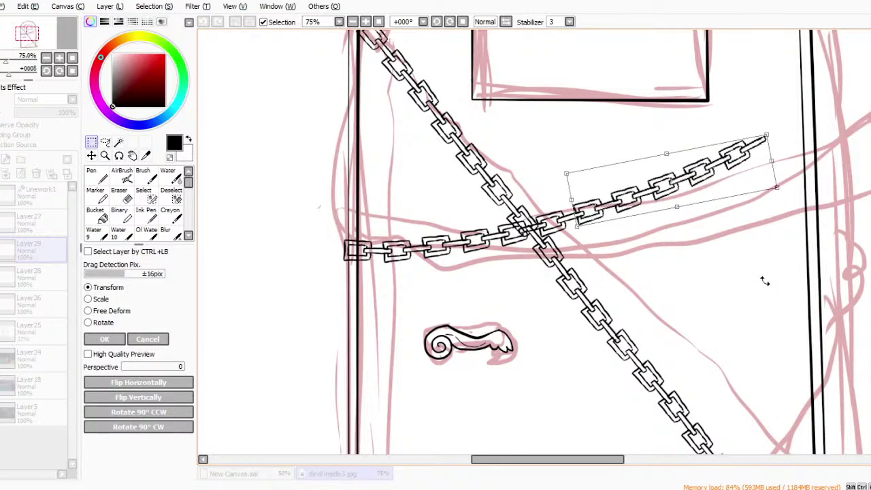
{"action": "key", "text": "Return"}
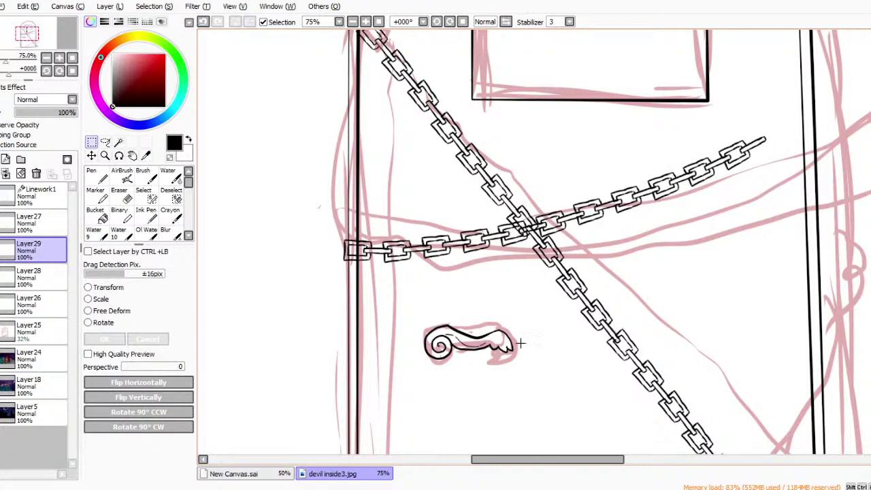
Merge Layer29 and Layer28 down into Layer26, and toggle the merged layer's visibility to check its contents.
{"action": "left_click", "coordinate": [5, 173]}
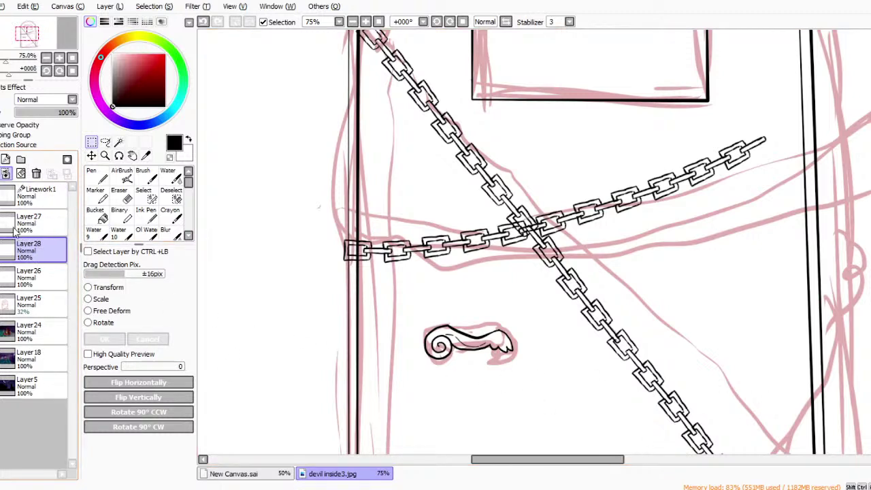
{"action": "left_click", "coordinate": [6, 173]}
{"action": "left_click", "coordinate": [1, 250]}
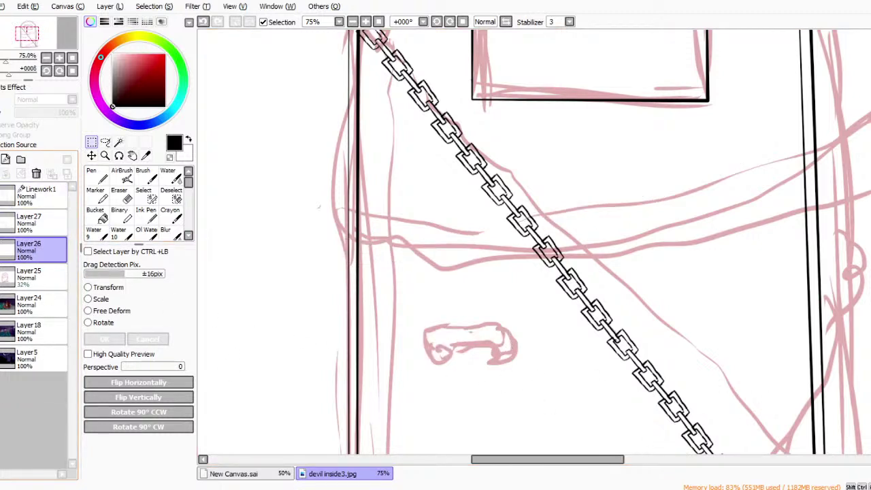
{"action": "key", "text": "ctrl+z"}
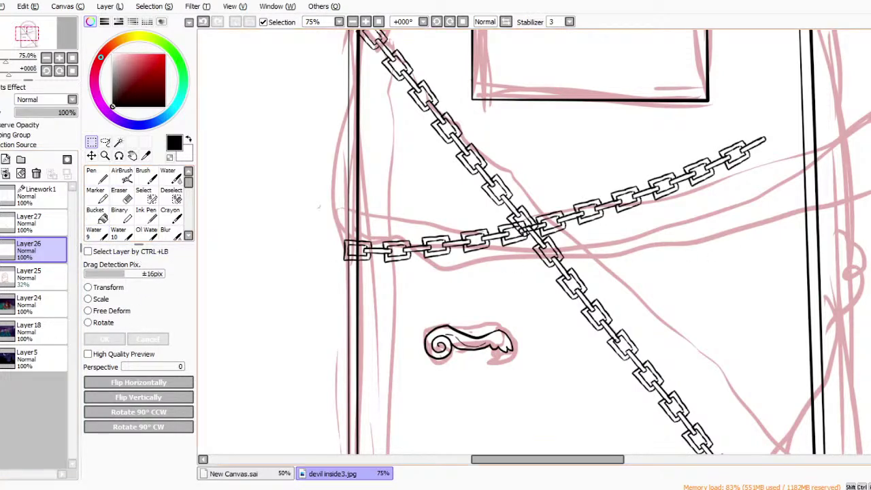
Paste another chain segment and attach it to the middle chain's upper end, rotated counterclockwise to run past the door's right edge.
{"action": "scroll", "coordinate": [534, 241], "scroll_direction": "up", "scroll_amount": 3}
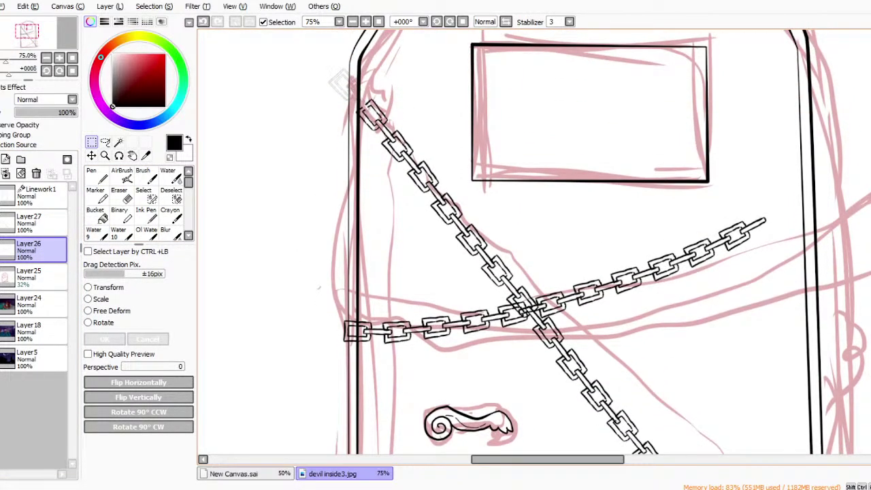
{"action": "left_click", "coordinate": [45, 57]}
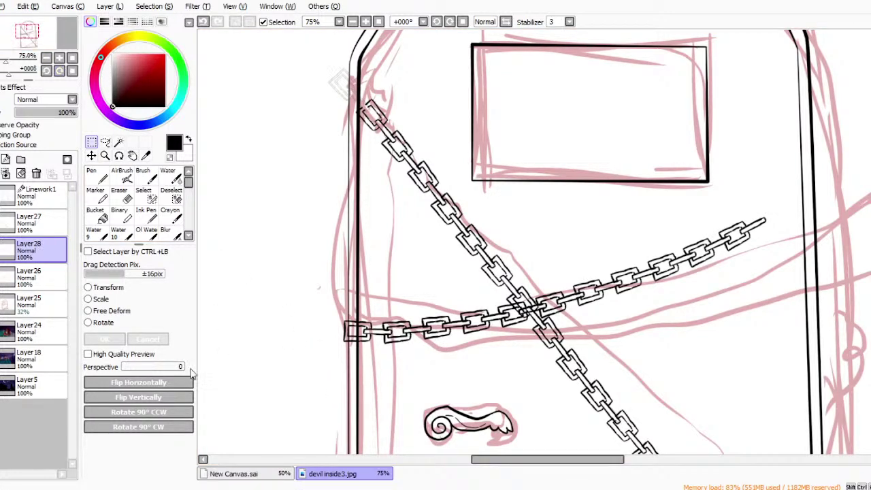
{"action": "key", "text": "ctrl+t"}
{"action": "left_click_drag", "start_coordinate": [382, 370], "coordinate": [404, 388]}
{"action": "left_click_drag", "start_coordinate": [565, 409], "coordinate": [870, 285]}
{"action": "left_click_drag", "start_coordinate": [639, 342], "coordinate": [712, 401]}
{"action": "left_click_drag", "start_coordinate": [869, 296], "coordinate": [870, 277]}
{"action": "left_click_drag", "start_coordinate": [858, 165], "coordinate": [865, 163]}
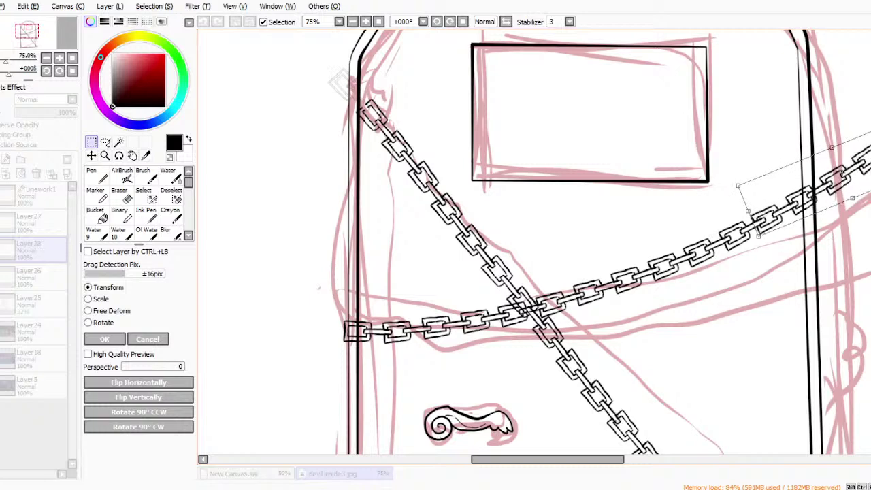
{"action": "key", "text": "Return"}
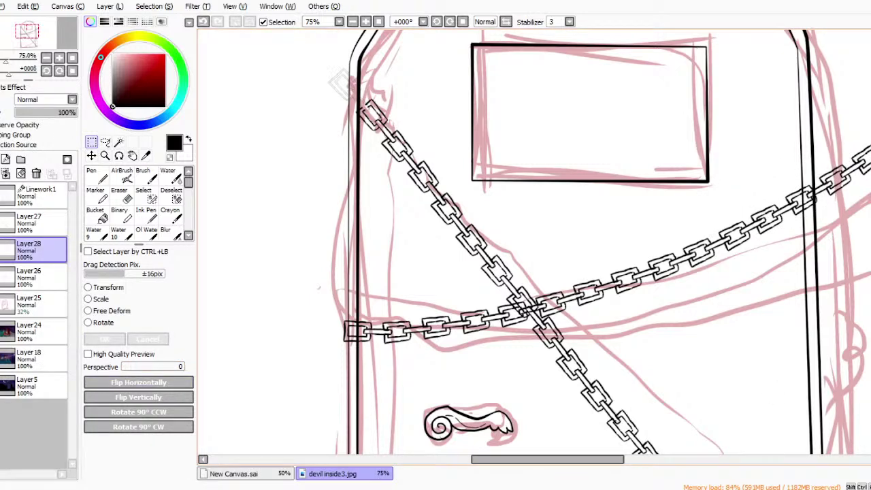
Rotate the last chain segment clockwise to flatten its slope and refit it to the end of the middle chain.
{"action": "left_click_drag", "start_coordinate": [548, 459], "coordinate": [598, 460]}
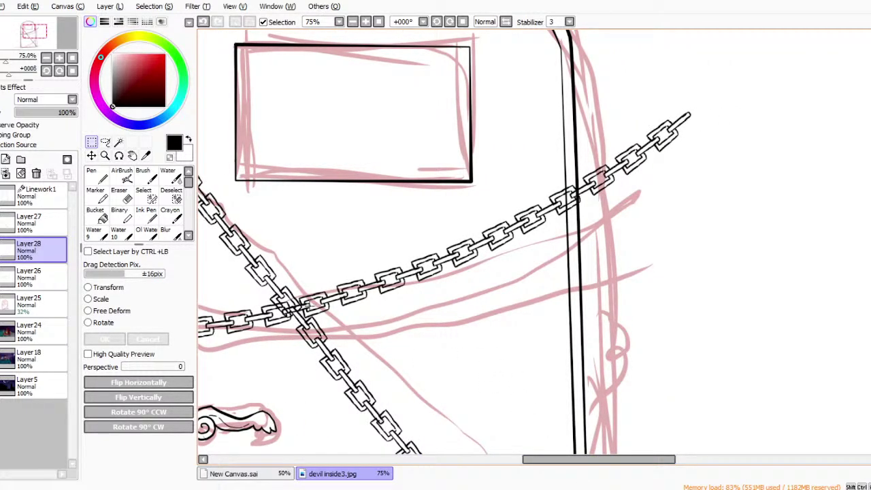
{"action": "key", "text": "ctrl+t"}
{"action": "mouse_move", "coordinate": [692, 111]}
{"action": "left_mouse_down"}
{"action": "mouse_move", "coordinate": [703, 107]}
{"action": "mouse_move", "coordinate": [706, 122]}
{"action": "mouse_move", "coordinate": [698, 121]}
{"action": "left_mouse_up"}
{"action": "mouse_move", "coordinate": [843, 219]}
{"action": "left_mouse_down"}
{"action": "mouse_move", "coordinate": [856, 233]}
{"action": "mouse_move", "coordinate": [858, 179]}
{"action": "mouse_move", "coordinate": [852, 227]}
{"action": "left_mouse_up"}
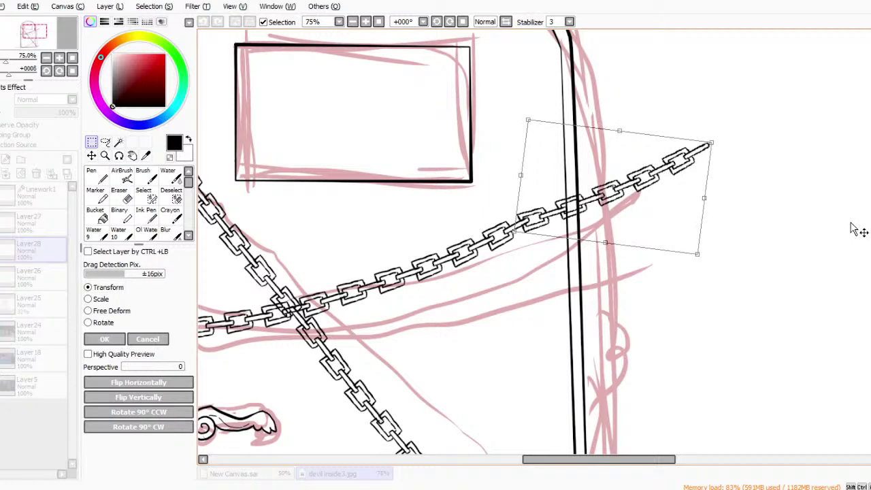
{"action": "left_click", "coordinate": [104, 338]}
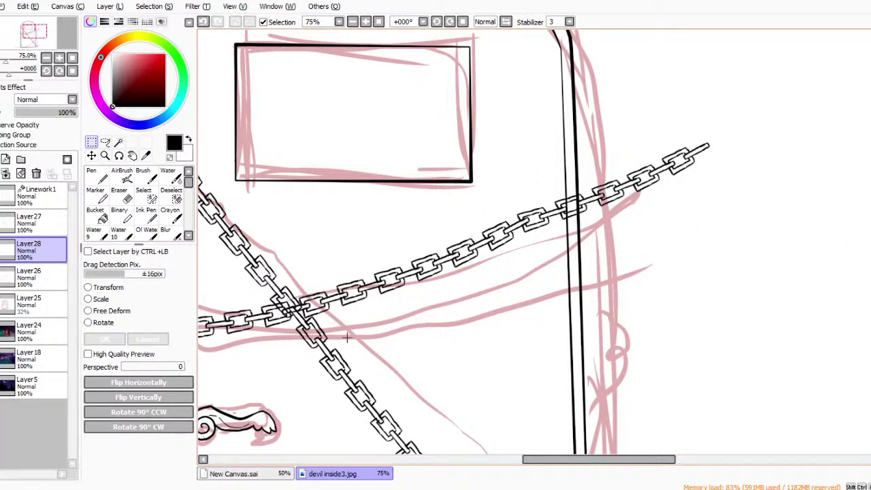
Erase the middle chain's links beyond the door's right edge with a size 50 eraser.
{"action": "key", "text": "e"}
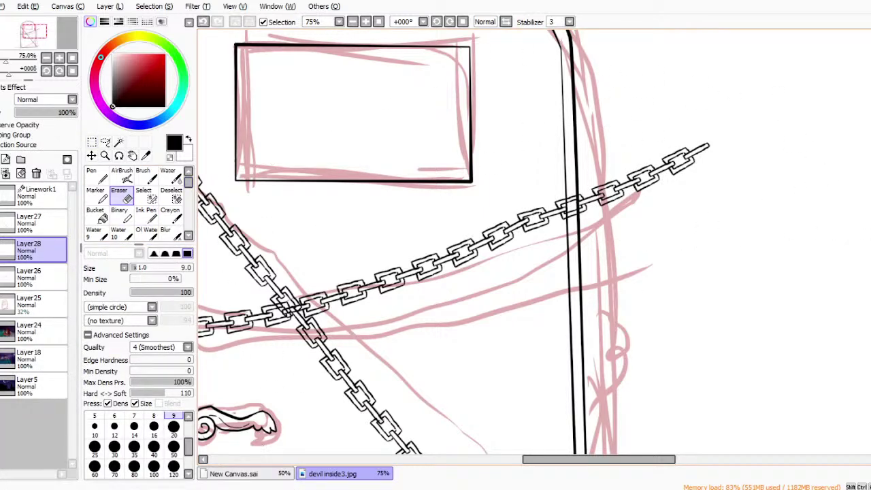
{"action": "left_click", "coordinate": [173, 446]}
{"action": "mouse_move", "coordinate": [640, 166]}
{"action": "left_mouse_down"}
{"action": "mouse_move", "coordinate": [597, 198]}
{"action": "mouse_move", "coordinate": [594, 185]}
{"action": "mouse_move", "coordinate": [618, 188]}
{"action": "mouse_move", "coordinate": [639, 169]}
{"action": "mouse_move", "coordinate": [670, 167]}
{"action": "mouse_move", "coordinate": [689, 146]}
{"action": "left_mouse_up"}
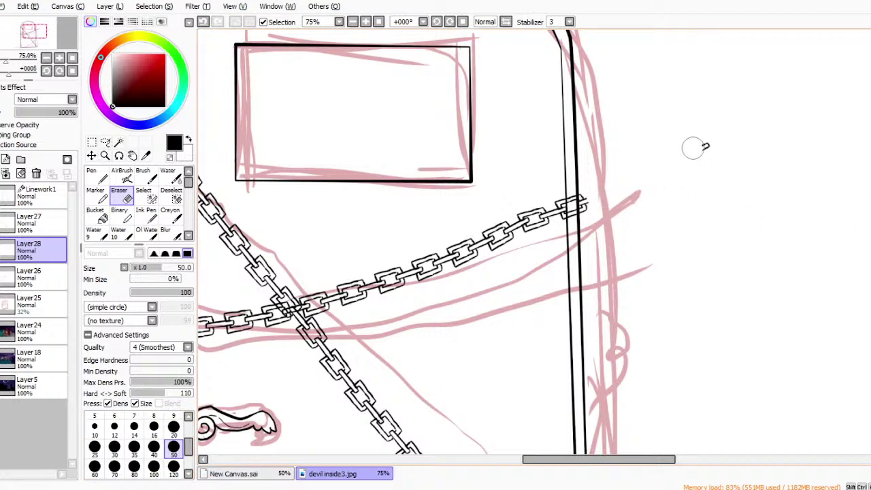
Close the open end of the middle chain's last connecting link at the door's right edge with a size 4 pen.
{"action": "left_click", "coordinate": [105, 155]}
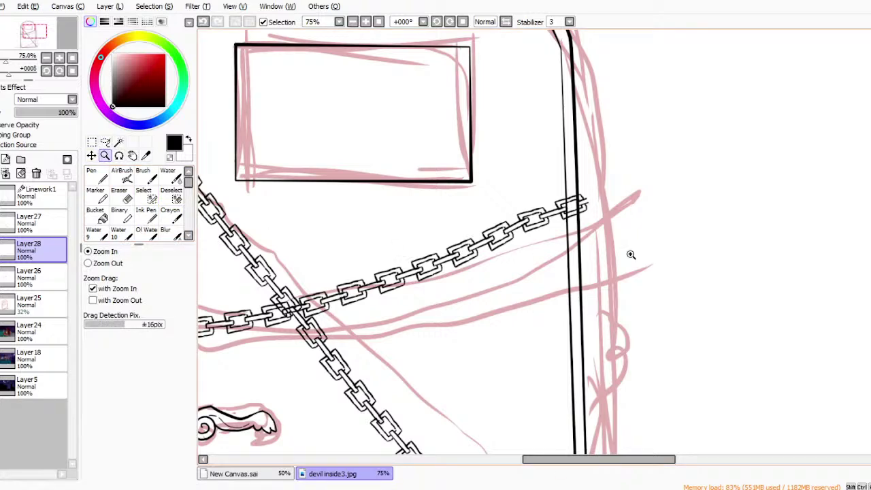
{"action": "left_click", "coordinate": [736, 256]}
{"action": "left_click", "coordinate": [737, 256]}
{"action": "left_click", "coordinate": [744, 250]}
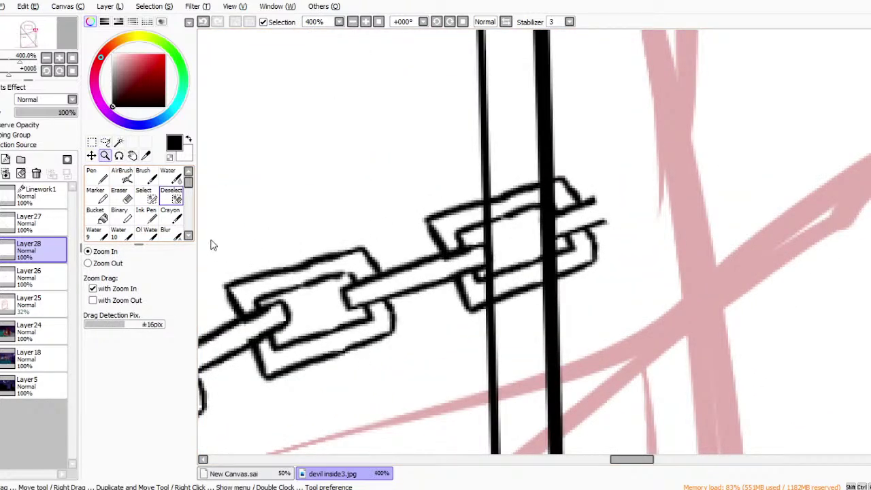
{"action": "left_click", "coordinate": [96, 175]}
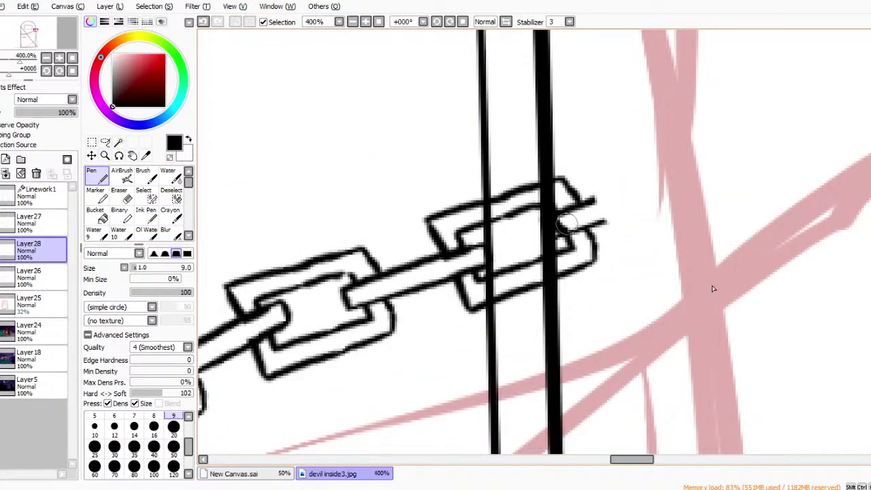
{"action": "key", "text": "ctrl+z"}
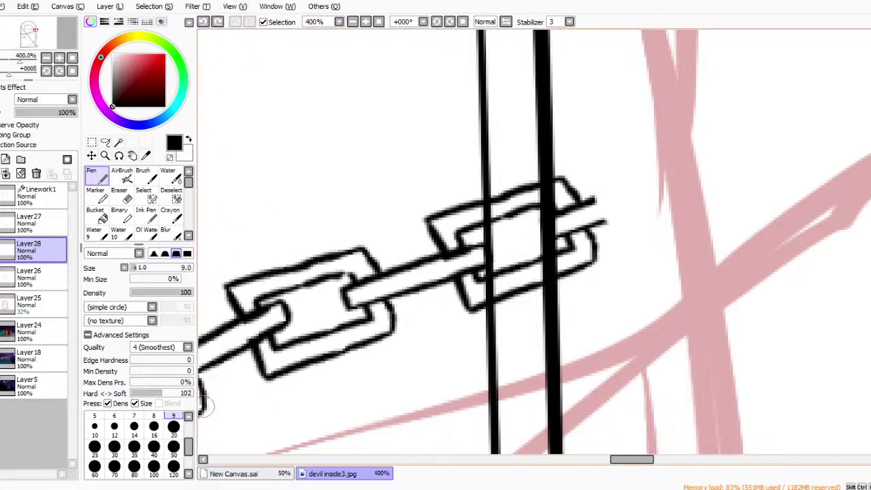
{"action": "key", "text": "bracketleft"}
{"action": "key", "text": "bracketleft"}
{"action": "key", "text": "bracketleft"}
{"action": "key", "text": "bracketleft"}
{"action": "key", "text": "bracketleft"}
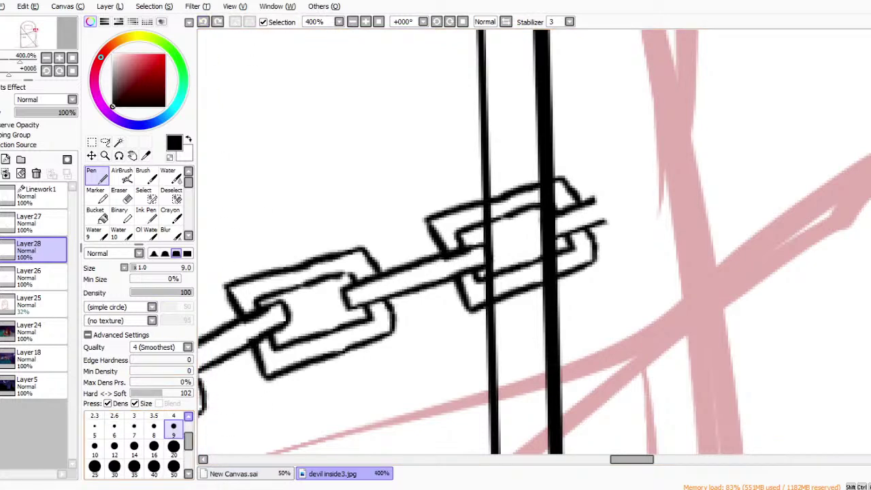
{"action": "left_click_drag", "start_coordinate": [560, 234], "coordinate": [556, 232]}
{"action": "left_click_drag", "start_coordinate": [593, 200], "coordinate": [600, 223]}
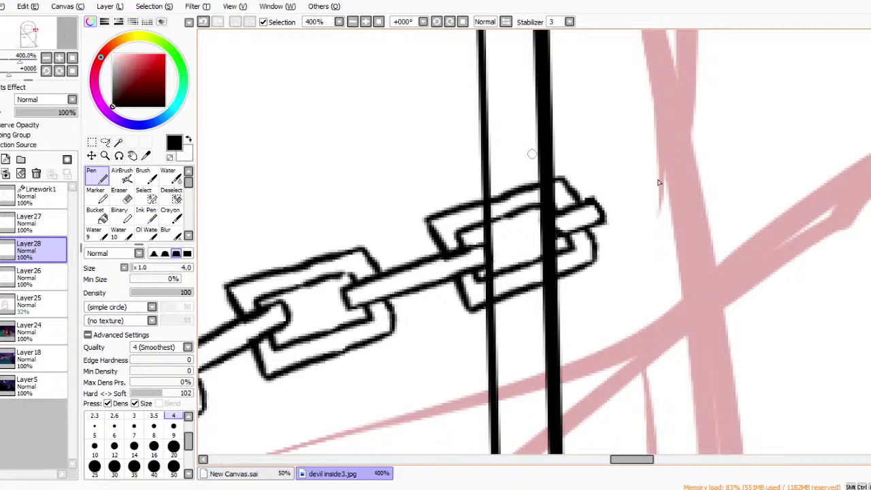
Paste another copy of the chain segment as a new layer for the door's lower chain.
{"action": "left_click", "coordinate": [353, 22]}
{"action": "left_click", "coordinate": [353, 21]}
{"action": "left_click", "coordinate": [353, 21]}
{"action": "left_click", "coordinate": [352, 22]}
{"action": "left_click", "coordinate": [352, 22]}
{"action": "left_click", "coordinate": [353, 22]}
{"action": "left_click", "coordinate": [353, 22]}
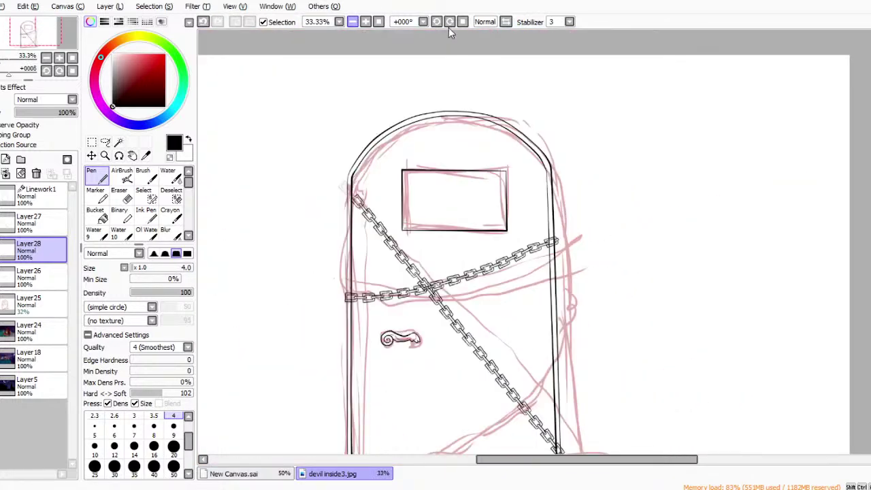
{"action": "scroll", "coordinate": [524, 242], "scroll_direction": "down", "scroll_amount": 3}
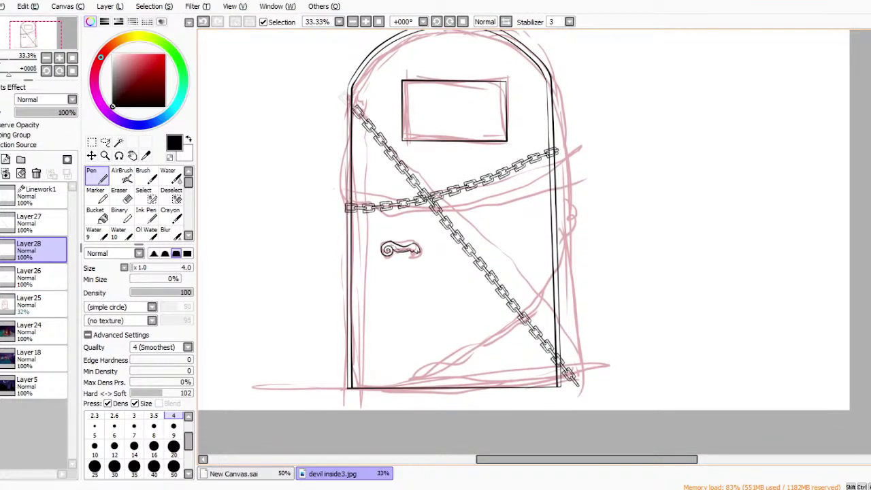
{"action": "left_click", "coordinate": [39, 4]}
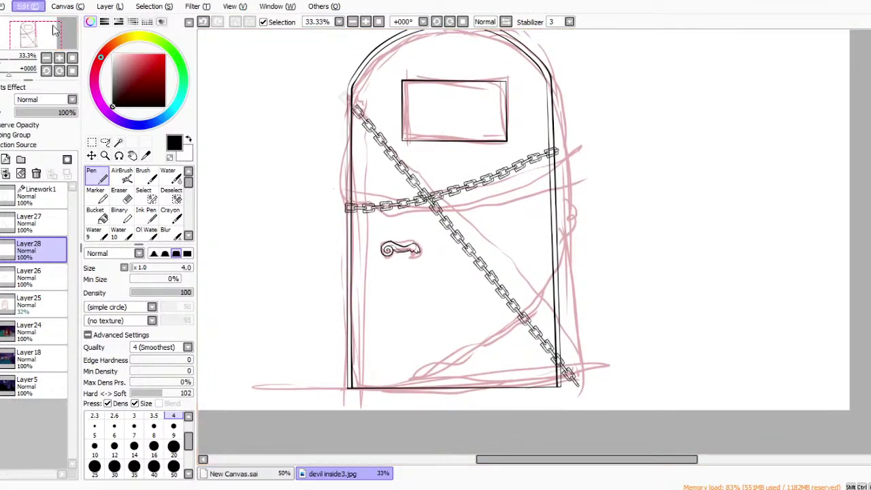
{"action": "left_click", "coordinate": [66, 99]}
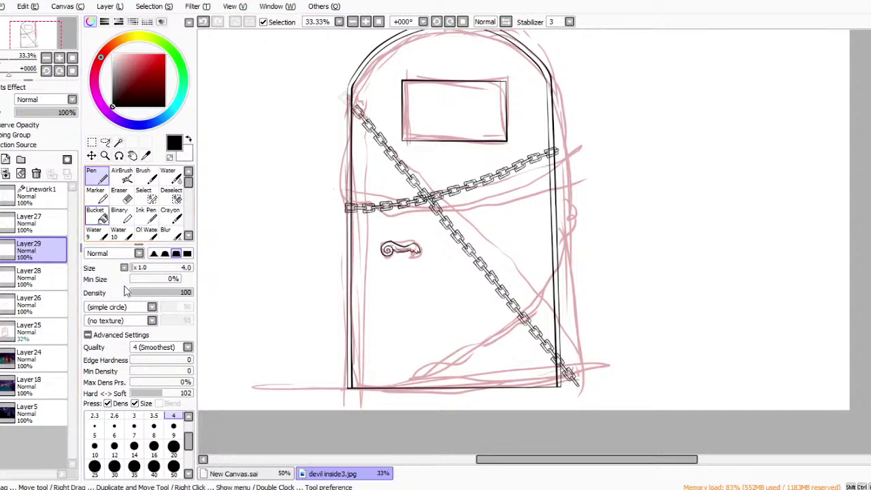
Move the pasted segment to the door's lower right edge and rotate it counterclockwise along the lower sketched band, crossing the diagonal chain.
{"action": "key", "text": "ctrl+t"}
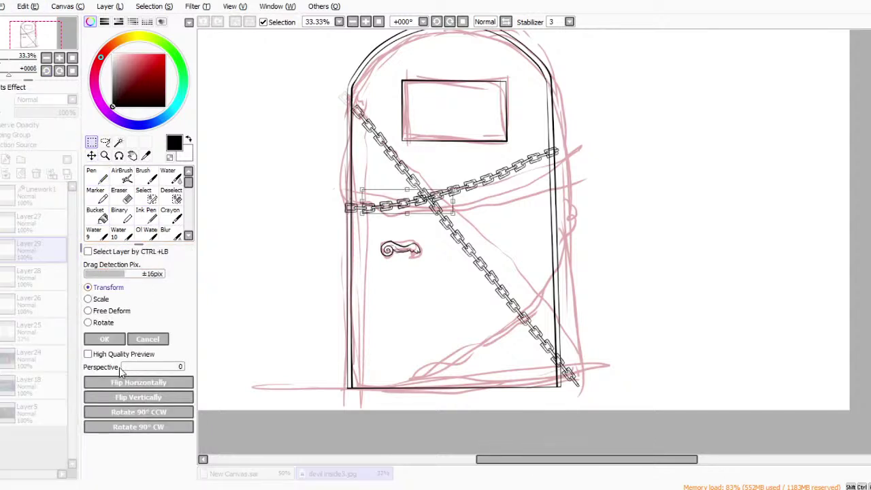
{"action": "left_click_drag", "start_coordinate": [329, 273], "coordinate": [354, 321]}
{"action": "left_click_drag", "start_coordinate": [540, 276], "coordinate": [680, 363]}
{"action": "mouse_move", "coordinate": [510, 341]}
{"action": "left_mouse_down"}
{"action": "mouse_move", "coordinate": [532, 428]}
{"action": "mouse_move", "coordinate": [527, 416]}
{"action": "left_mouse_up"}
{"action": "left_click_drag", "start_coordinate": [687, 368], "coordinate": [663, 379]}
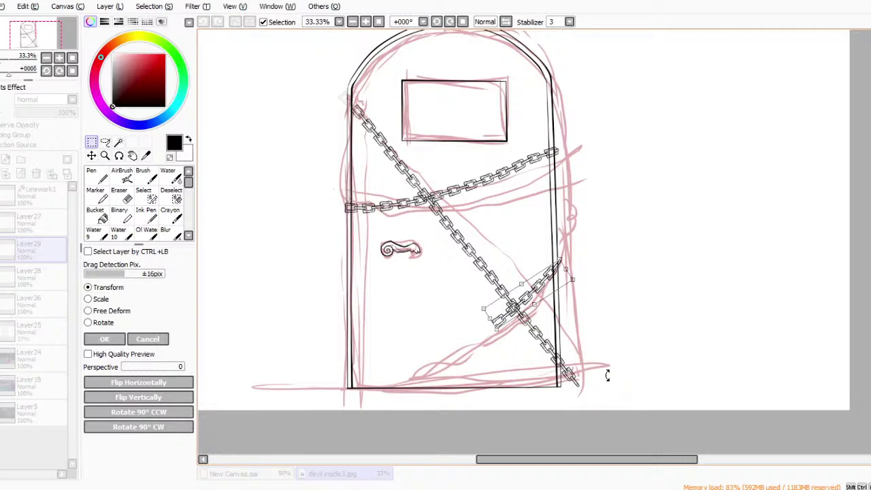
{"action": "left_click_drag", "start_coordinate": [584, 393], "coordinate": [585, 411]}
{"action": "left_click_drag", "start_coordinate": [649, 383], "coordinate": [650, 385]}
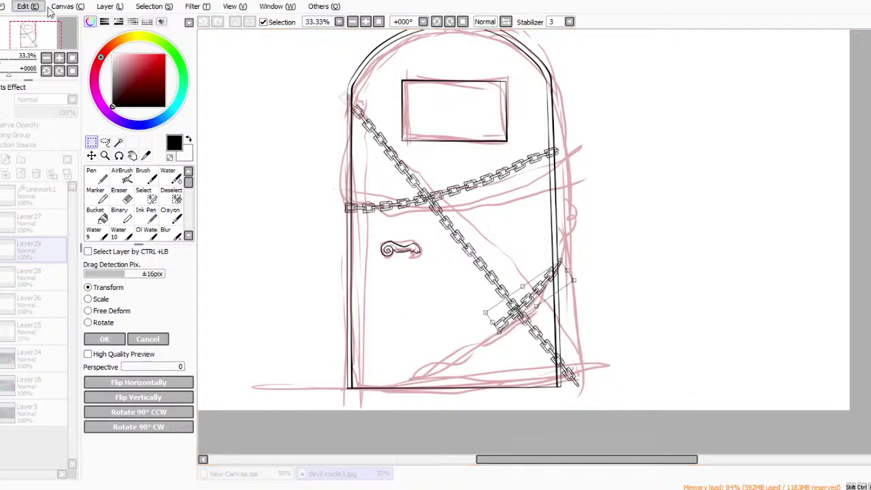
{"action": "key", "text": "Return"}
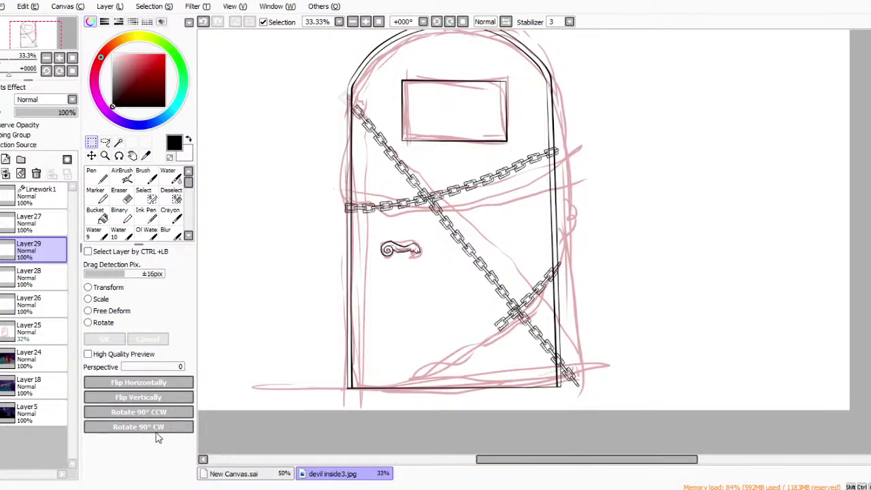
Paste a second segment for the lower chain and attach it to the first one's lower end, angled toward the door's bottom left.
{"action": "key", "text": "ctrl+v"}
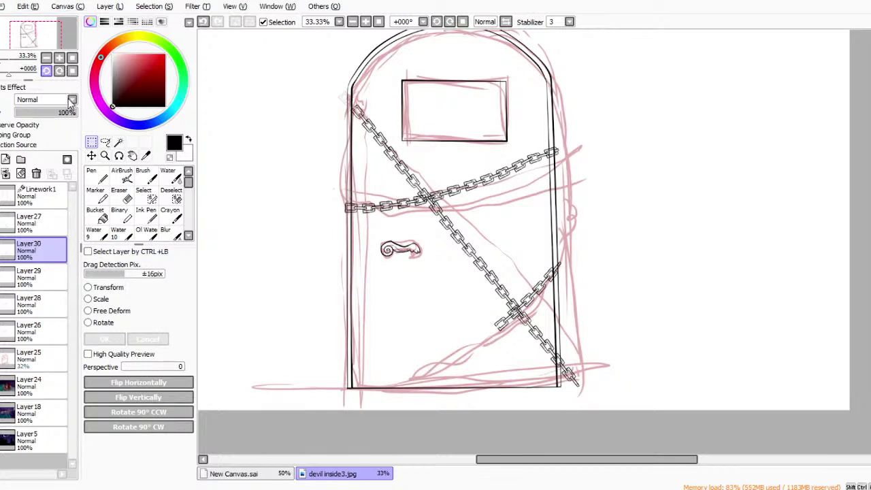
{"action": "key", "text": "ctrl+t"}
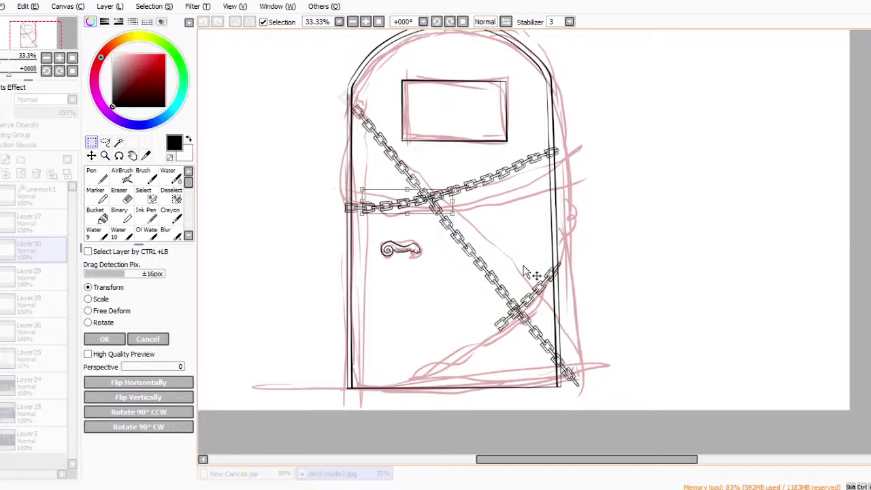
{"action": "left_click_drag", "start_coordinate": [533, 272], "coordinate": [570, 417]}
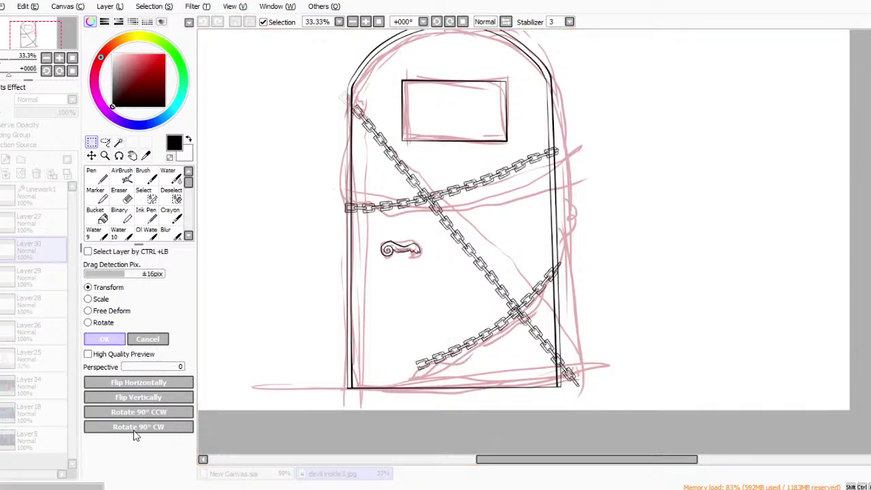
{"action": "key", "text": "Return"}
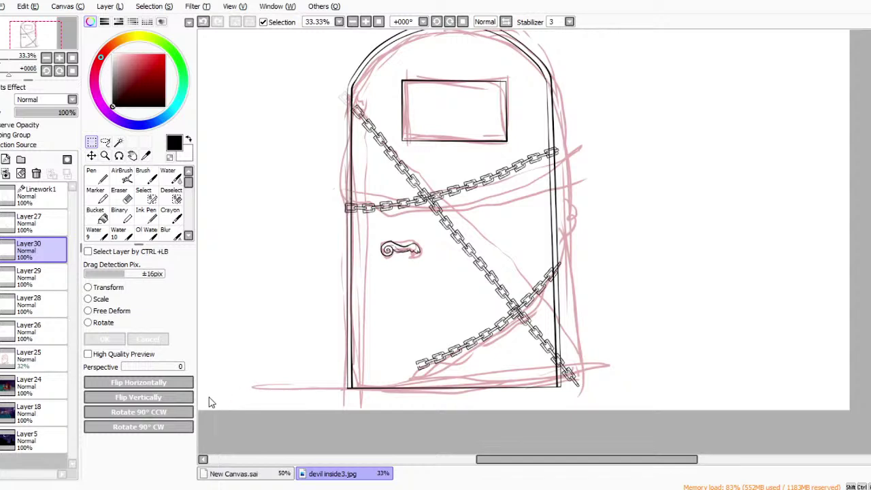
Paste a third segment to extend the lower chain past the door's left edge, and erase its outermost link.
{"action": "left_click", "coordinate": [105, 155]}
{"action": "left_click", "coordinate": [622, 355]}
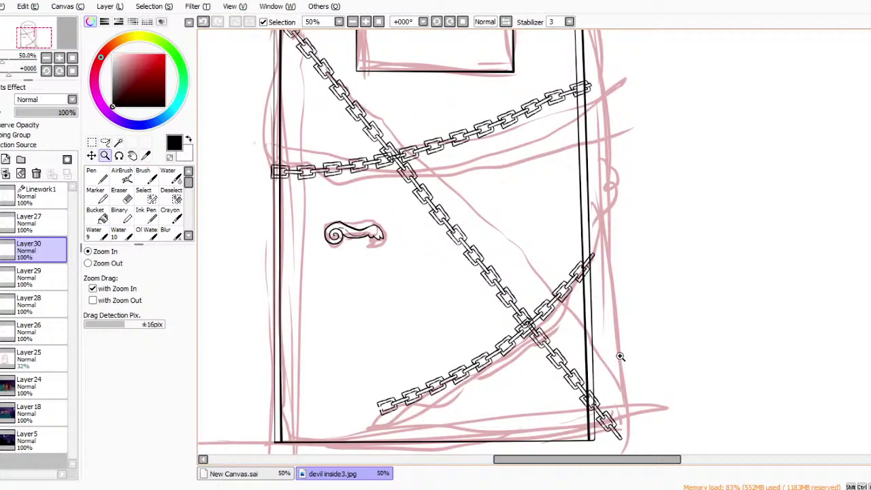
{"action": "left_click", "coordinate": [73, 103]}
{"action": "left_click", "coordinate": [92, 142]}
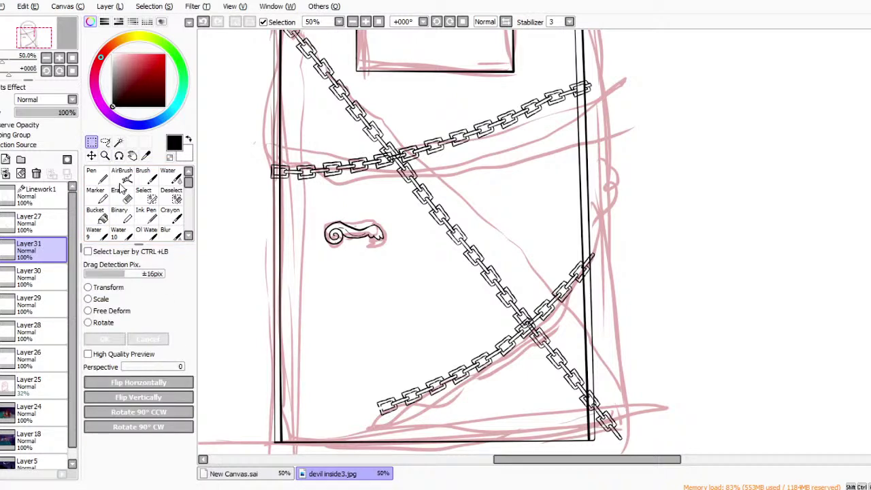
{"action": "key", "text": "ctrl+t"}
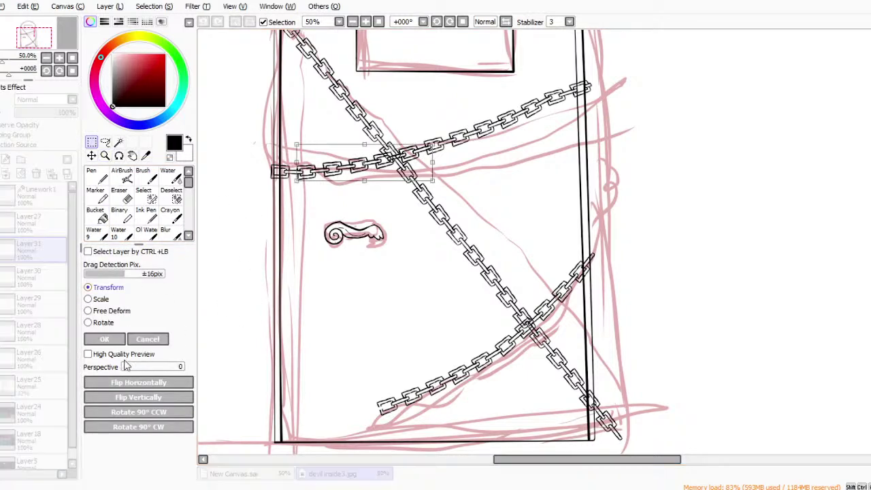
{"action": "left_click_drag", "start_coordinate": [494, 217], "coordinate": [444, 470]}
{"action": "key", "text": "Return"}
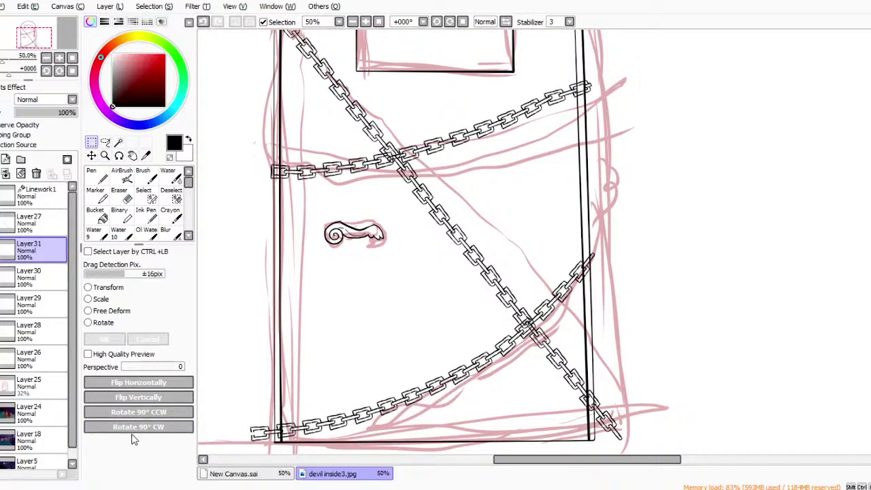
{"action": "left_click", "coordinate": [119, 194]}
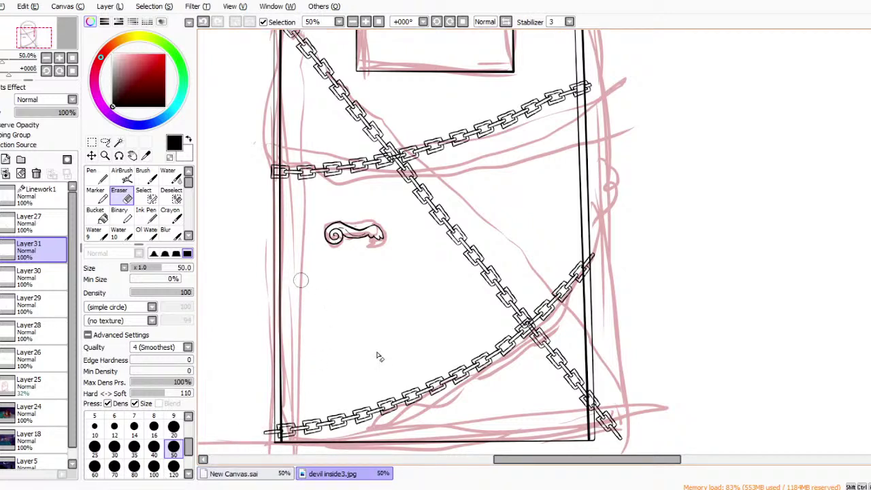
Merge Layer27 and Layers 31 through 28 down into Layer26.
{"action": "scroll", "coordinate": [439, 34], "scroll_direction": "down", "scroll_amount": 2}
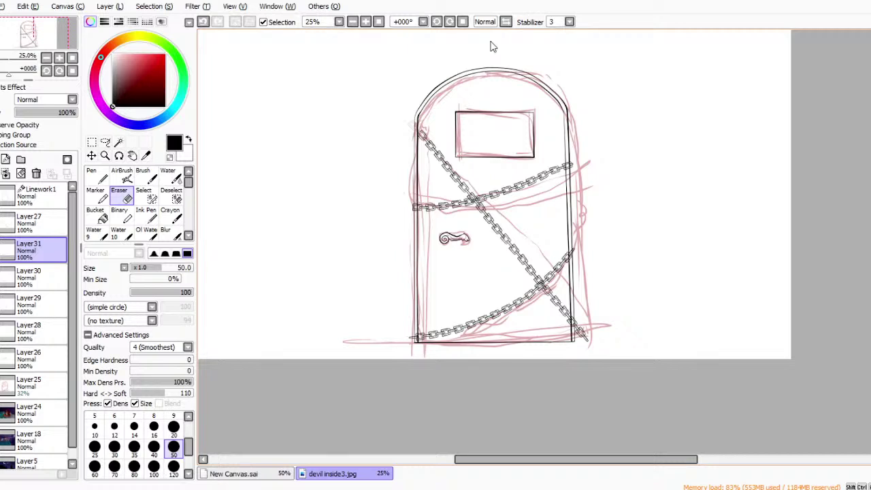
{"action": "left_click", "coordinate": [18, 229]}
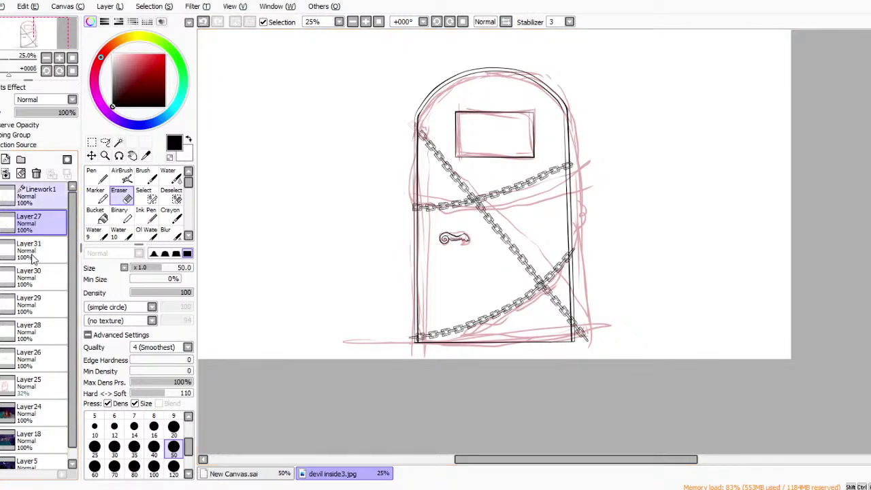
{"action": "left_click", "coordinate": [5, 174]}
{"action": "left_click", "coordinate": [5, 173]}
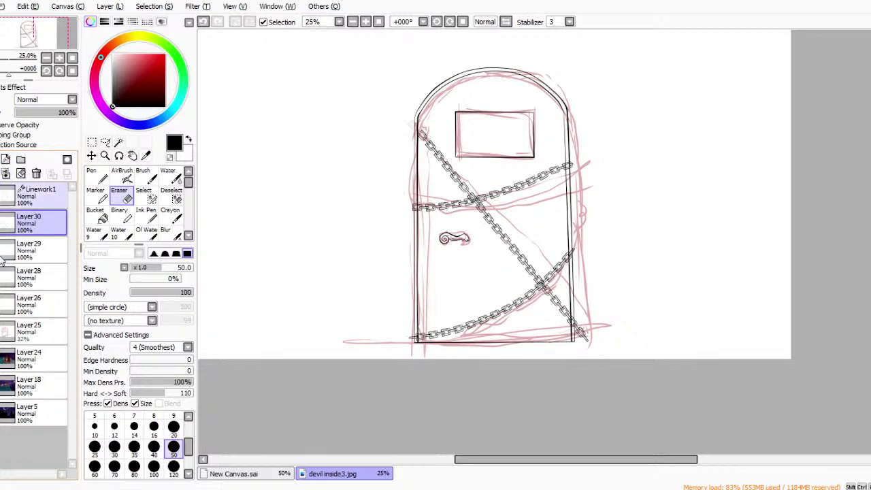
{"action": "left_click", "coordinate": [1, 223]}
{"action": "left_click", "coordinate": [1, 223]}
{"action": "key", "text": "ctrl+e"}
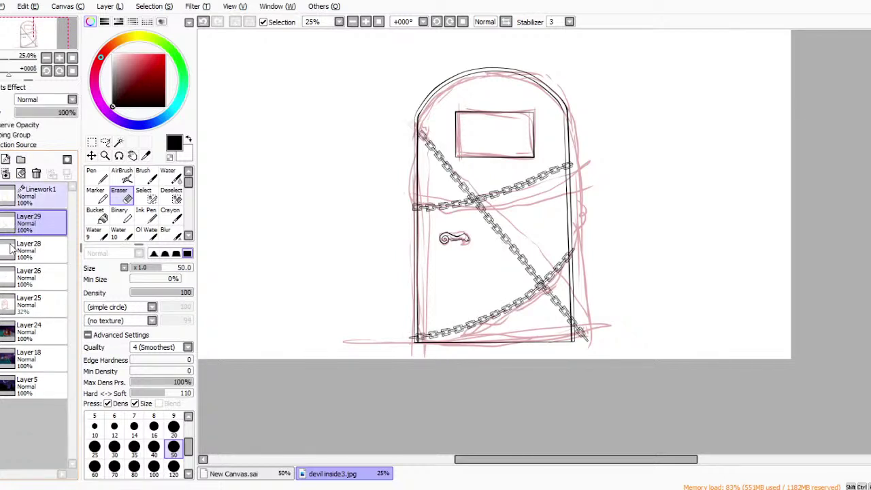
{"action": "key", "text": "ctrl+e"}
{"action": "key", "text": "ctrl+e"}
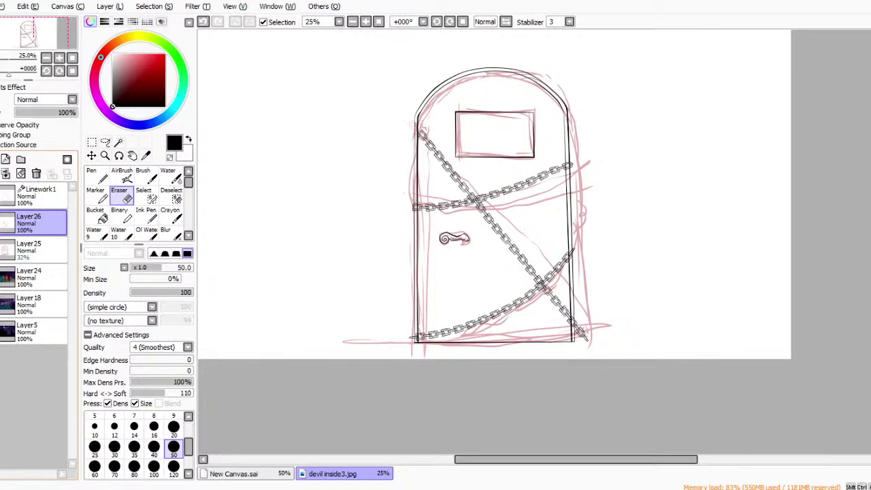
Toggle the visibility of Linework1 and Layer25 to check which layer holds the faint link beside the door's upper left edge.
{"action": "left_click", "coordinate": [105, 156]}
{"action": "left_click", "coordinate": [419, 119]}
{"action": "left_click", "coordinate": [418, 119]}
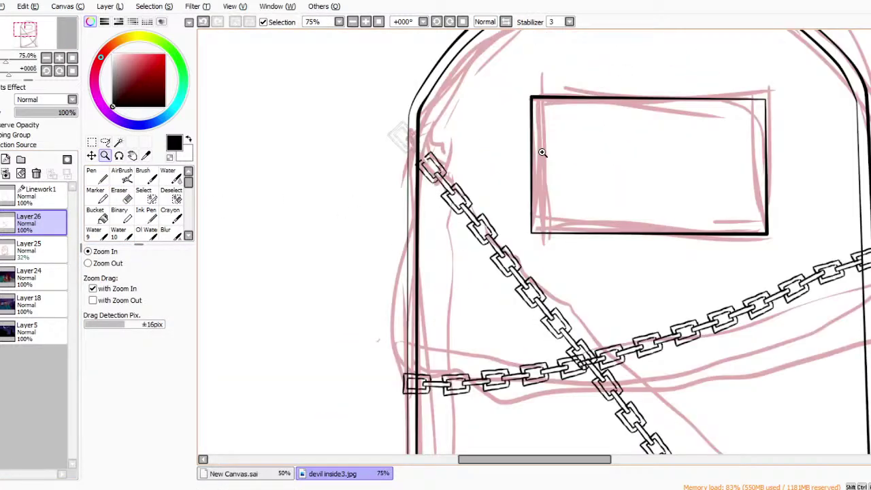
{"action": "left_click", "coordinate": [540, 153]}
{"action": "left_click", "coordinate": [525, 171]}
{"action": "left_click", "coordinate": [444, 181]}
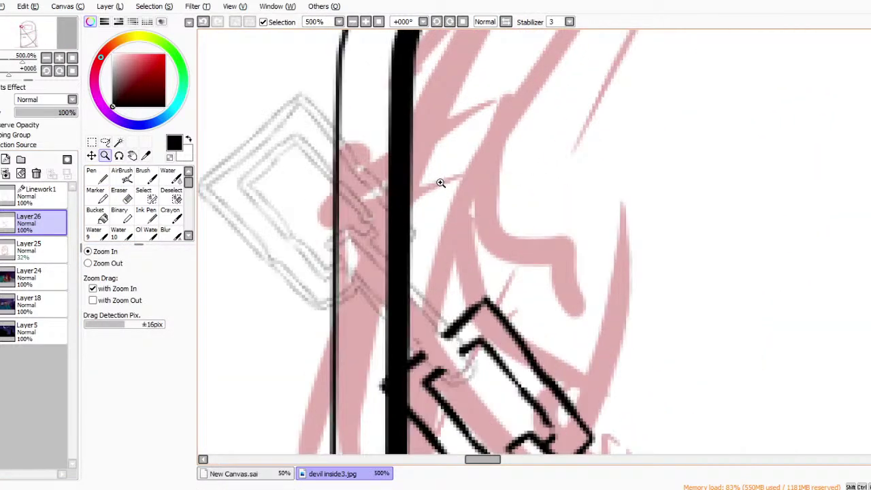
{"action": "left_click", "coordinate": [37, 193]}
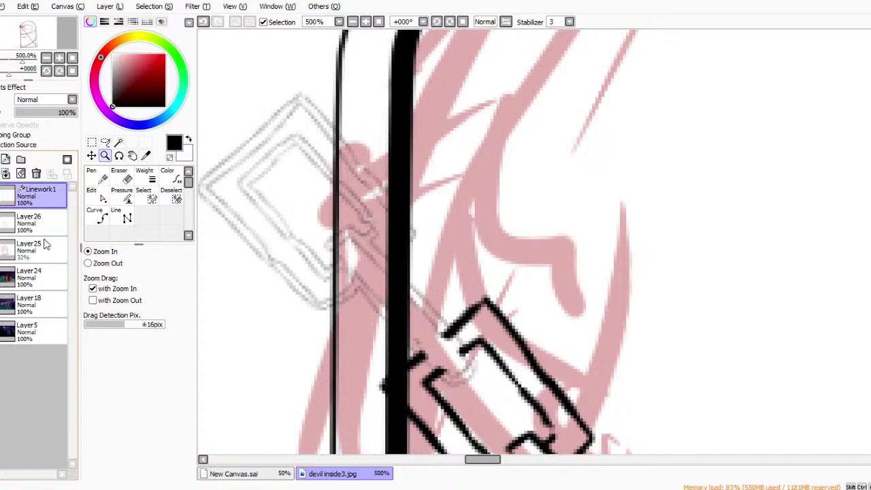
{"action": "left_click", "coordinate": [0, 195]}
{"action": "left_click", "coordinate": [1, 195]}
{"action": "left_click", "coordinate": [0, 250]}
{"action": "left_click", "coordinate": [2, 250]}
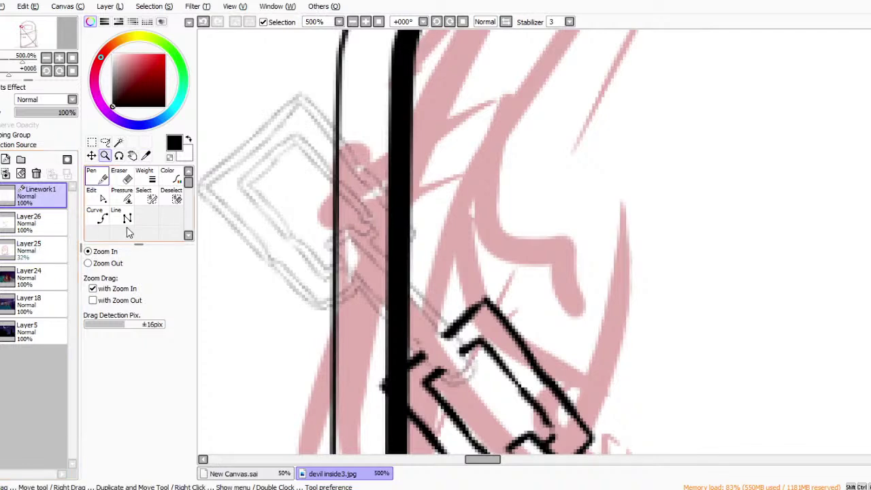
On Layer26, ink the faint end link's lower edge and its connecting bar beside the door's upper left edge with the size 4 pen.
{"action": "left_click", "coordinate": [37, 220]}
{"action": "key", "text": "n"}
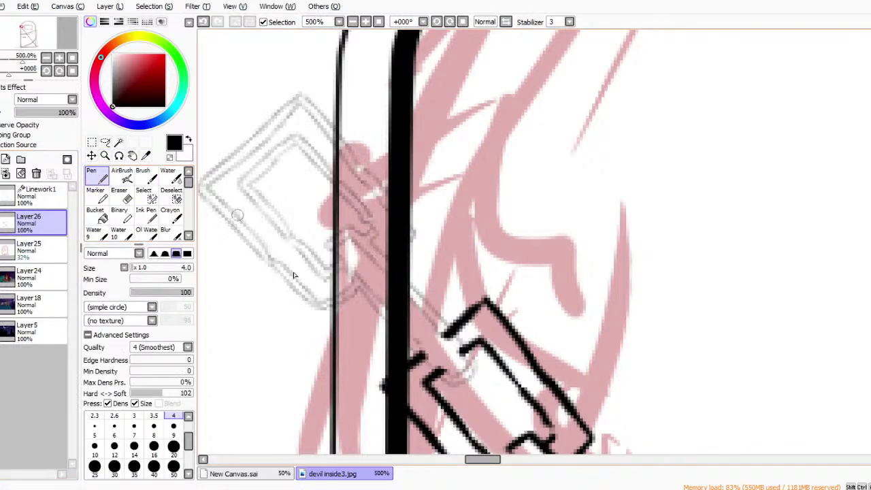
{"action": "mouse_move", "coordinate": [201, 187]}
{"action": "left_mouse_down"}
{"action": "mouse_move", "coordinate": [308, 300]}
{"action": "mouse_move", "coordinate": [332, 307]}
{"action": "mouse_move", "coordinate": [358, 284]}
{"action": "left_mouse_up"}
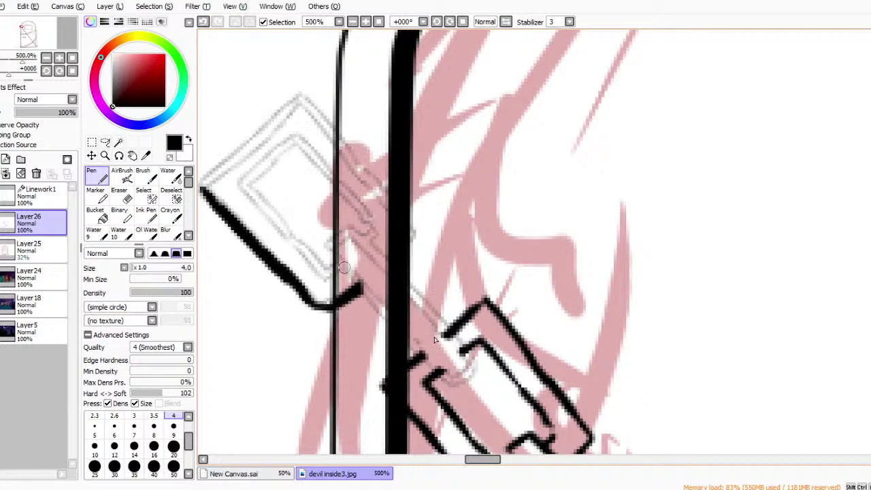
{"action": "mouse_move", "coordinate": [328, 249]}
{"action": "left_mouse_down"}
{"action": "mouse_move", "coordinate": [412, 349]}
{"action": "mouse_move", "coordinate": [450, 381]}
{"action": "mouse_move", "coordinate": [470, 372]}
{"action": "mouse_move", "coordinate": [460, 341]}
{"action": "mouse_move", "coordinate": [412, 284]}
{"action": "left_mouse_up"}
{"action": "left_click_drag", "start_coordinate": [379, 259], "coordinate": [373, 248]}
{"action": "mouse_move", "coordinate": [371, 253]}
{"action": "left_mouse_down"}
{"action": "mouse_move", "coordinate": [341, 230]}
{"action": "mouse_move", "coordinate": [330, 242]}
{"action": "mouse_move", "coordinate": [367, 250]}
{"action": "mouse_move", "coordinate": [384, 276]}
{"action": "left_mouse_up"}
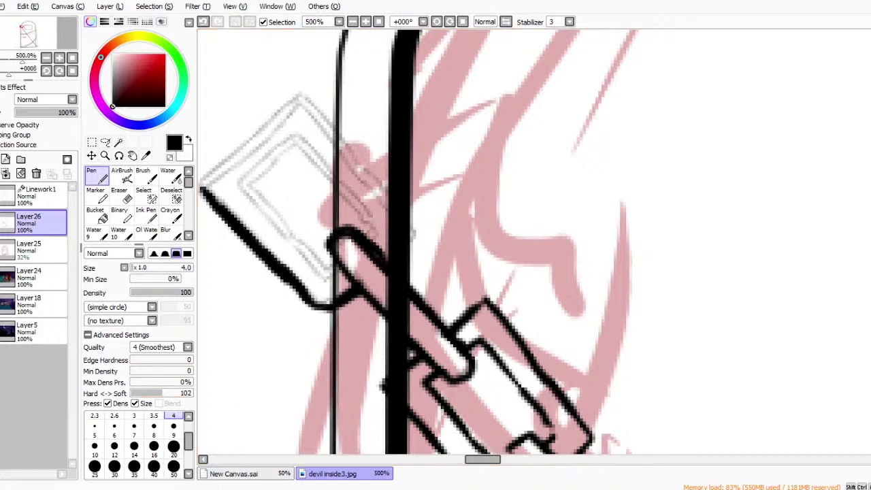
Finish inking the end link's upper outline and inner opening with the pen at size 9.
{"action": "left_click", "coordinate": [174, 425]}
{"action": "mouse_move", "coordinate": [205, 185]}
{"action": "left_mouse_down"}
{"action": "mouse_move", "coordinate": [294, 102]}
{"action": "mouse_move", "coordinate": [207, 187]}
{"action": "mouse_move", "coordinate": [262, 166]}
{"action": "mouse_move", "coordinate": [298, 139]}
{"action": "mouse_move", "coordinate": [373, 230]}
{"action": "left_mouse_up"}
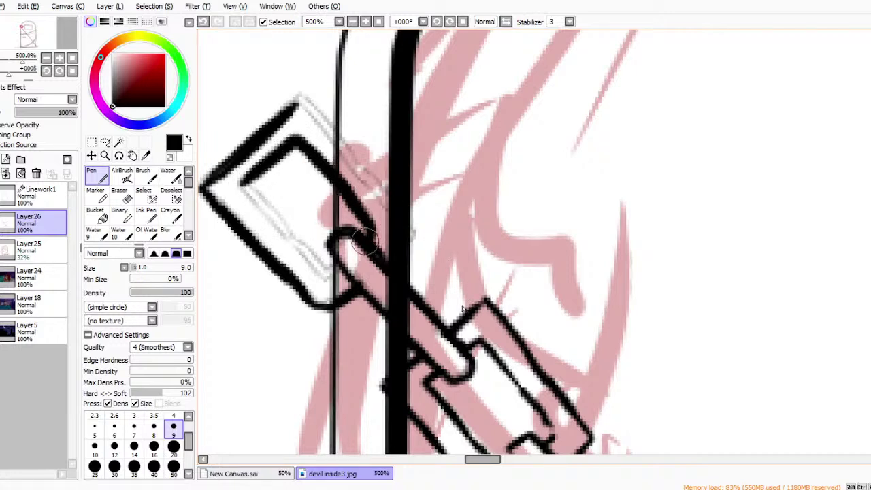
{"action": "left_click_drag", "start_coordinate": [242, 183], "coordinate": [304, 237]}
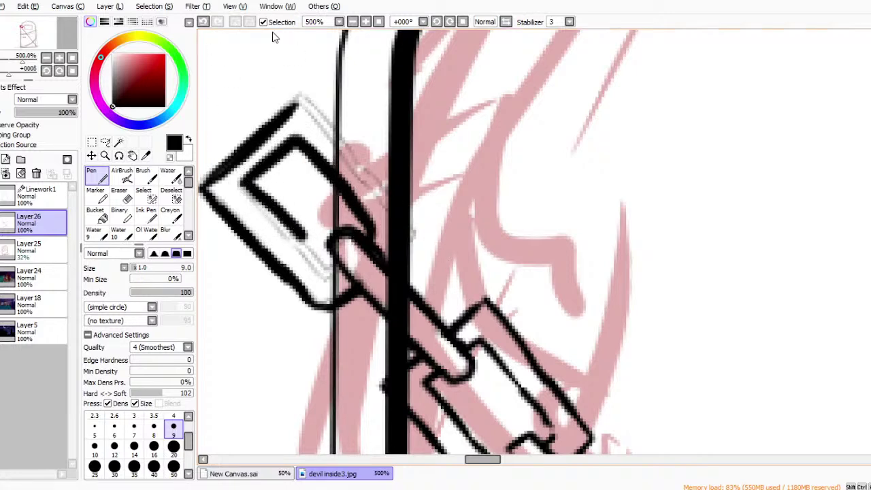
{"action": "key", "text": "ctrl+z"}
{"action": "mouse_move", "coordinate": [242, 182]}
{"action": "left_mouse_down"}
{"action": "mouse_move", "coordinate": [316, 266]}
{"action": "mouse_move", "coordinate": [336, 276]}
{"action": "left_mouse_up"}
{"action": "mouse_move", "coordinate": [284, 114]}
{"action": "left_mouse_down"}
{"action": "mouse_move", "coordinate": [320, 119]}
{"action": "mouse_move", "coordinate": [391, 204]}
{"action": "mouse_move", "coordinate": [410, 246]}
{"action": "left_mouse_up"}
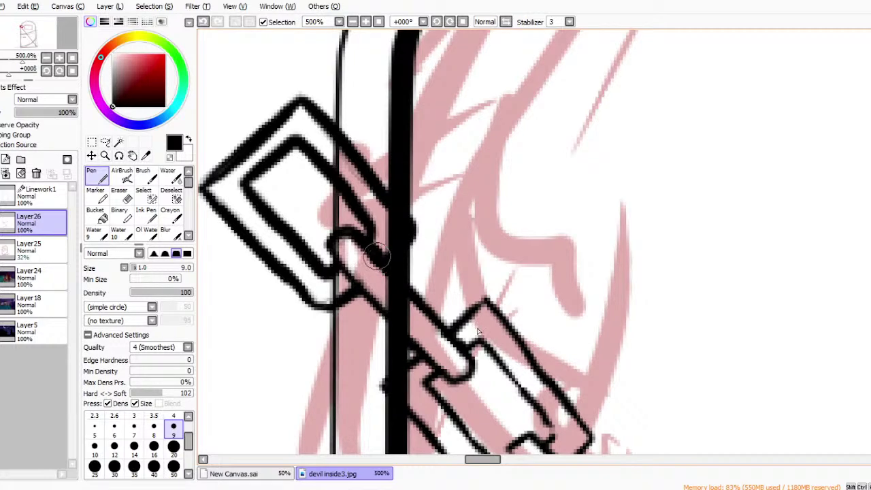
Move the chain layer, Layer26, above Linework1 in the layer order.
{"action": "left_click", "coordinate": [352, 22]}
{"action": "key", "text": "ctrl+minus"}
{"action": "key", "text": "ctrl+minus"}
{"action": "key", "text": "ctrl+minus"}
{"action": "key", "text": "ctrl+minus"}
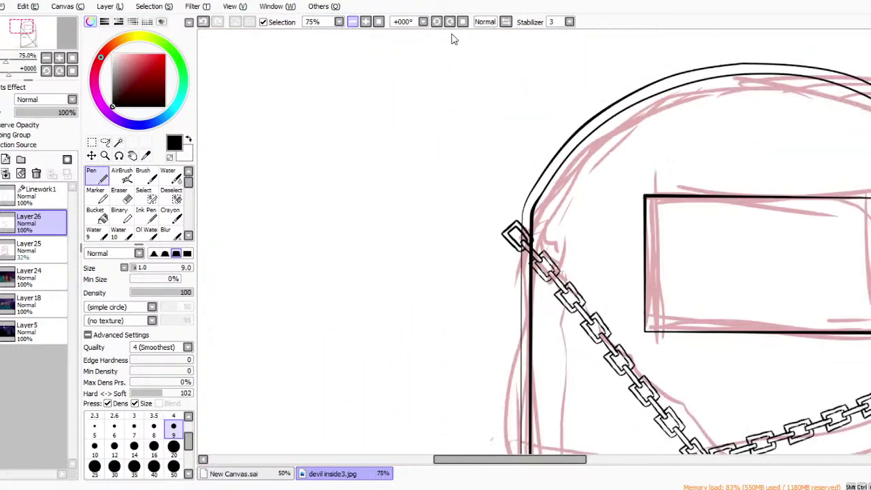
{"action": "left_click_drag", "start_coordinate": [534, 459], "coordinate": [566, 459]}
{"action": "left_click_drag", "start_coordinate": [28, 222], "coordinate": [34, 189]}
{"action": "left_click", "coordinate": [34, 223]}
Add a new layer above Layer25 and merge Linework1 down into it.
{"action": "left_click", "coordinate": [29, 250]}
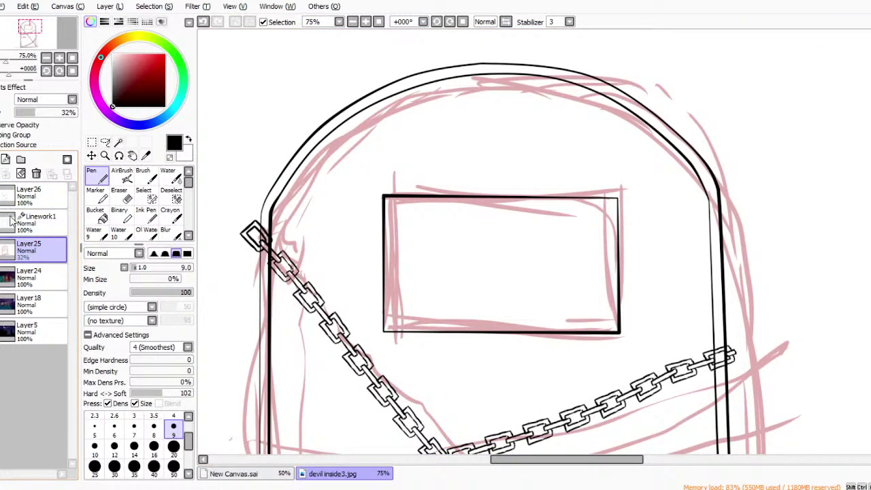
{"action": "left_click", "coordinate": [3, 159]}
{"action": "left_click", "coordinate": [34, 222]}
{"action": "left_click", "coordinate": [6, 173]}
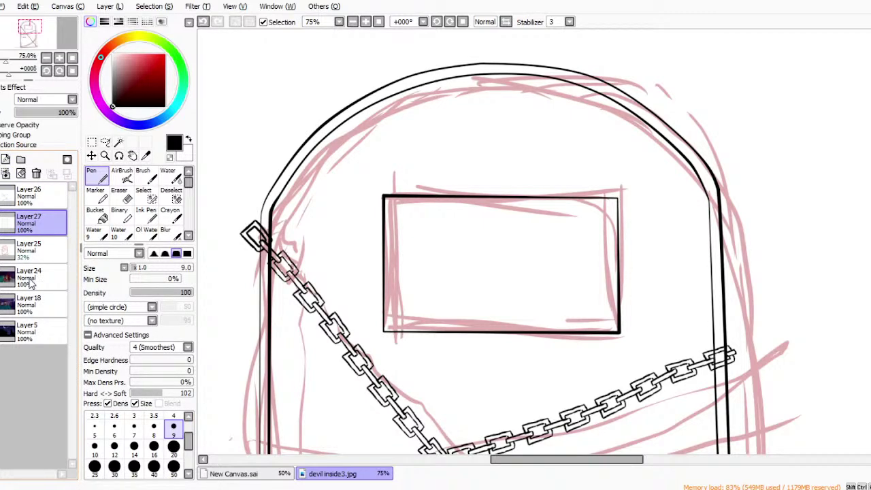
Try selecting the empty area around the chains on Layer26 with the Magic Wand, and clear the selection.
{"action": "left_click", "coordinate": [37, 196]}
{"action": "left_click", "coordinate": [118, 142]}
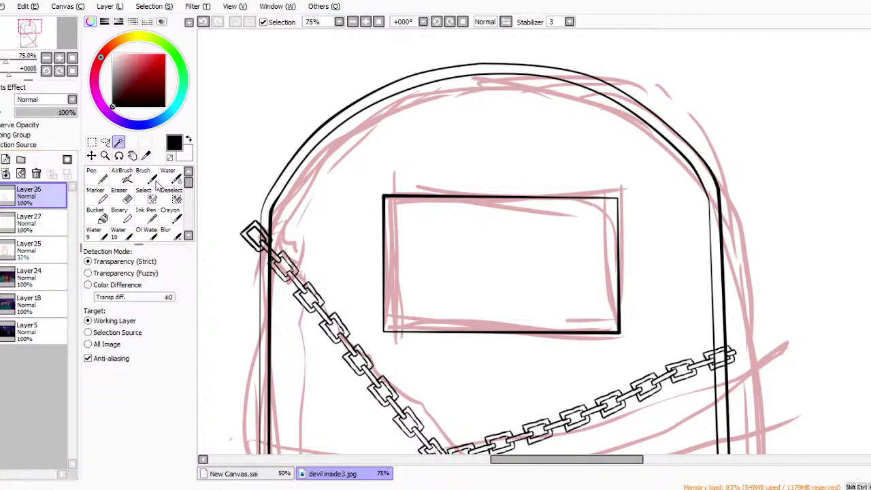
{"action": "left_click", "coordinate": [317, 264]}
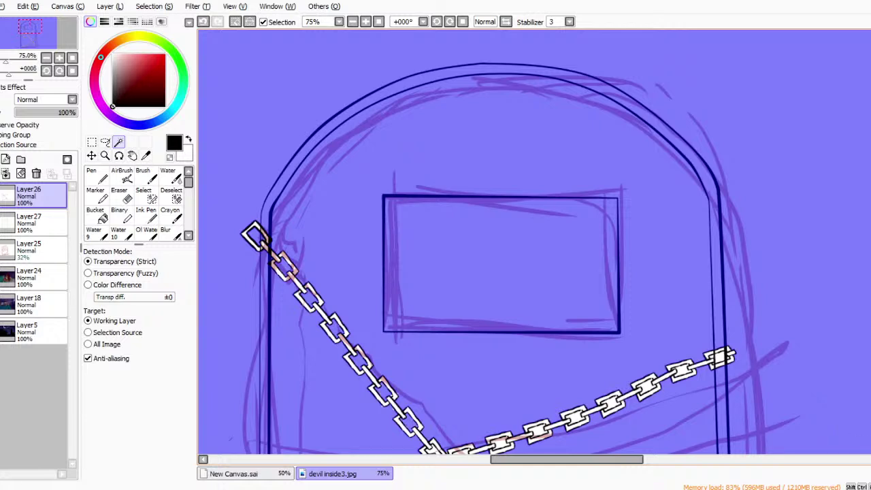
{"action": "scroll", "coordinate": [603, 285], "scroll_direction": "down", "scroll_amount": 8}
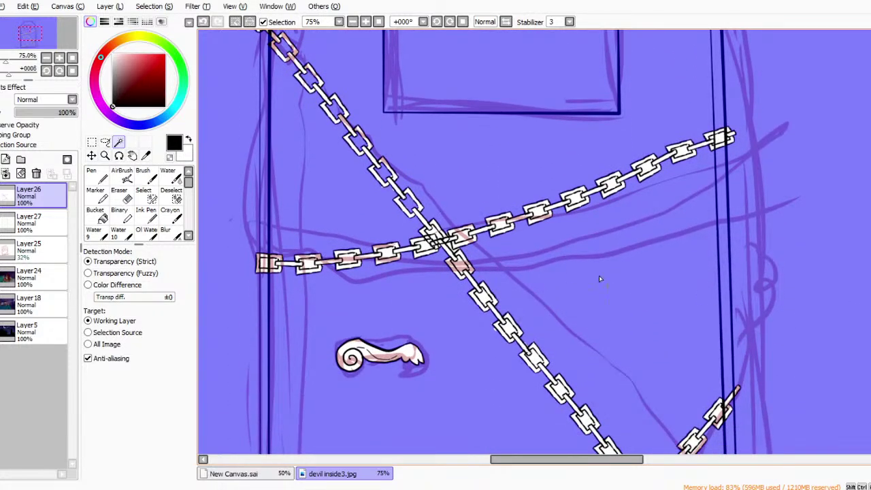
{"action": "key", "text": "ctrl+z"}
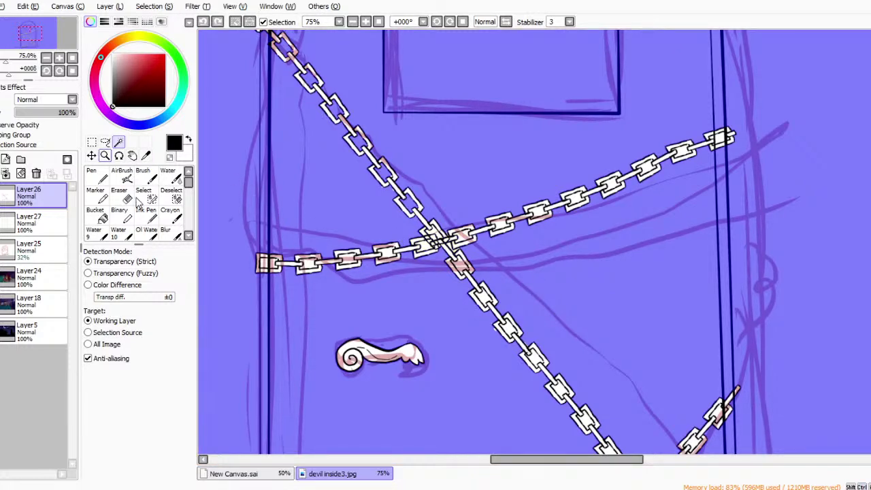
{"action": "left_click", "coordinate": [105, 141]}
{"action": "left_click", "coordinate": [105, 156]}
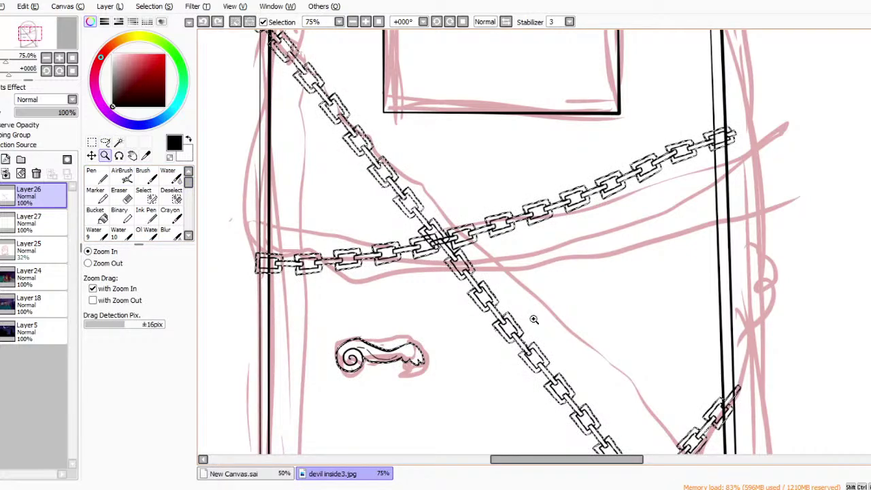
{"action": "left_click", "coordinate": [441, 247]}
{"action": "left_click", "coordinate": [461, 257]}
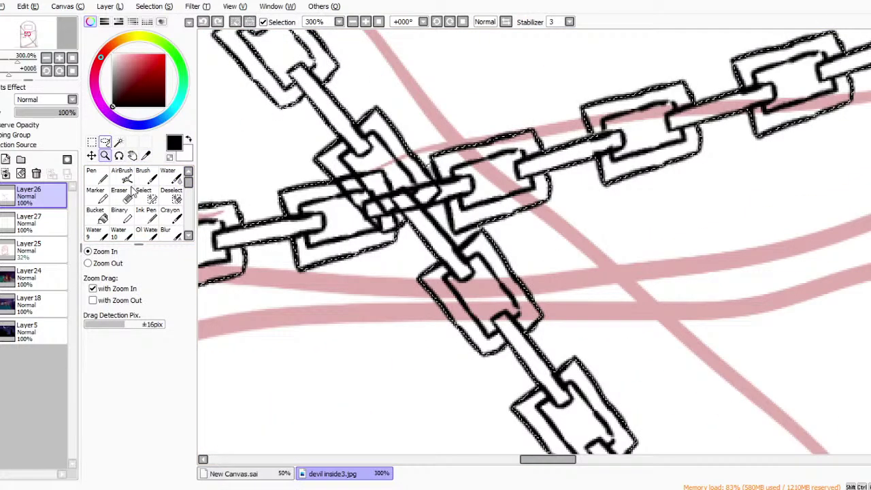
{"action": "key", "text": "ctrl+t"}
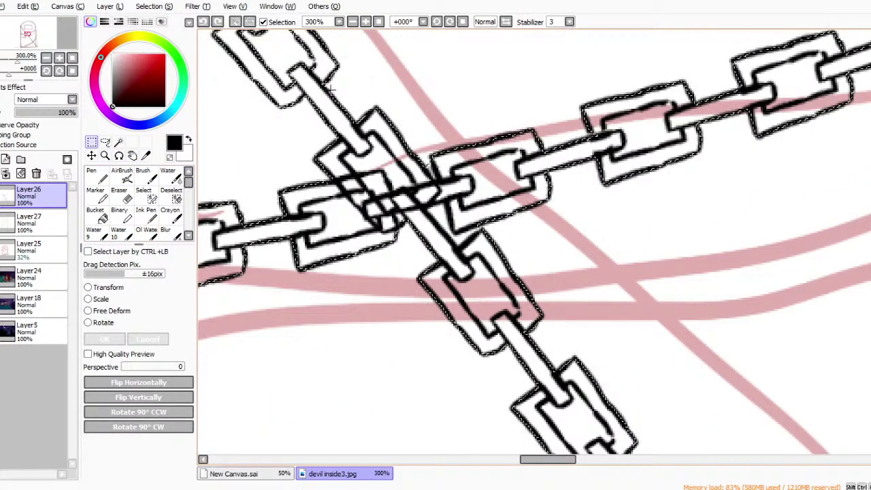
{"action": "key", "text": "ctrl+d"}
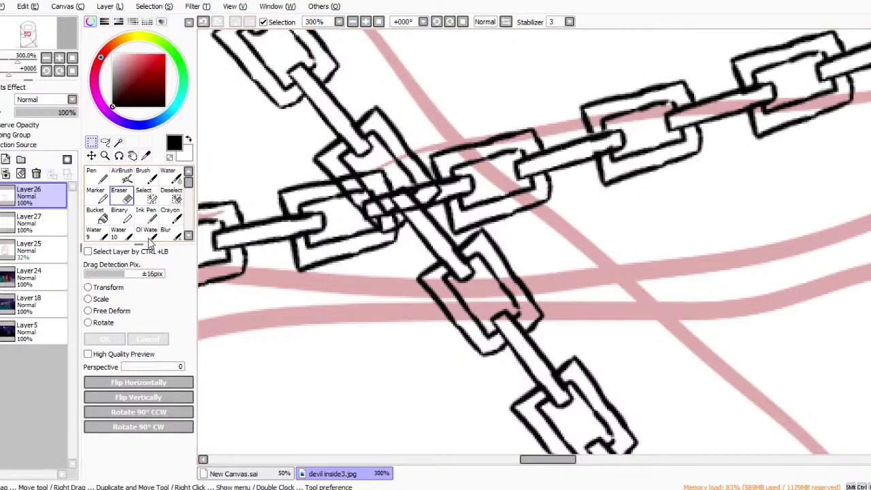
Erase the overlapping lines where the two chains cross, using a size 9 eraser, so the horizontal chain lies on top.
{"action": "left_click", "coordinate": [121, 194]}
{"action": "left_click", "coordinate": [174, 427]}
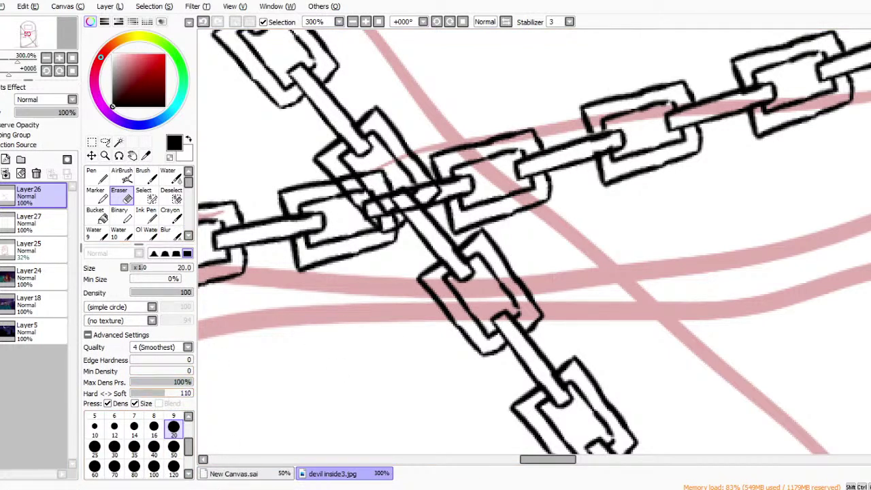
{"action": "left_click", "coordinate": [174, 416]}
{"action": "mouse_move", "coordinate": [368, 201]}
{"action": "left_mouse_down"}
{"action": "mouse_move", "coordinate": [341, 187]}
{"action": "mouse_move", "coordinate": [366, 181]}
{"action": "mouse_move", "coordinate": [385, 204]}
{"action": "mouse_move", "coordinate": [438, 192]}
{"action": "left_mouse_up"}
{"action": "left_click_drag", "start_coordinate": [380, 219], "coordinate": [386, 231]}
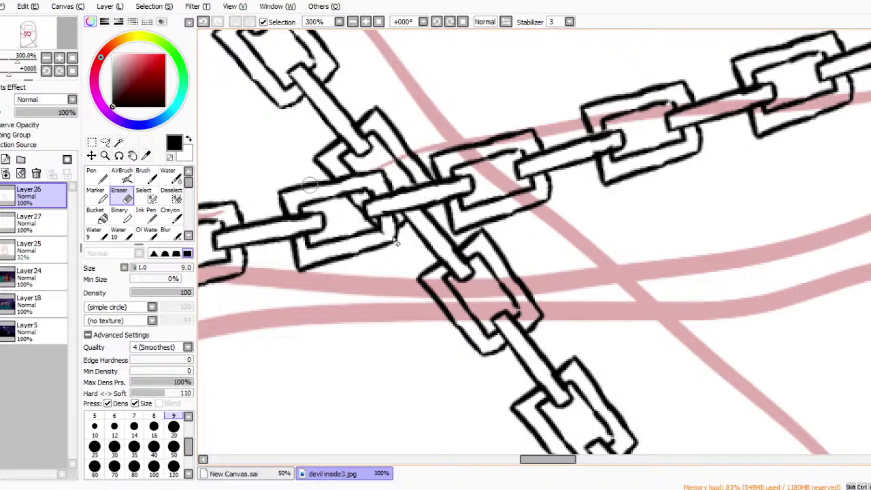
Select the area outside the chains and the openings of the links around the crossing with the Magic Wand.
{"action": "key", "text": "w"}
{"action": "left_click", "coordinate": [339, 205]}
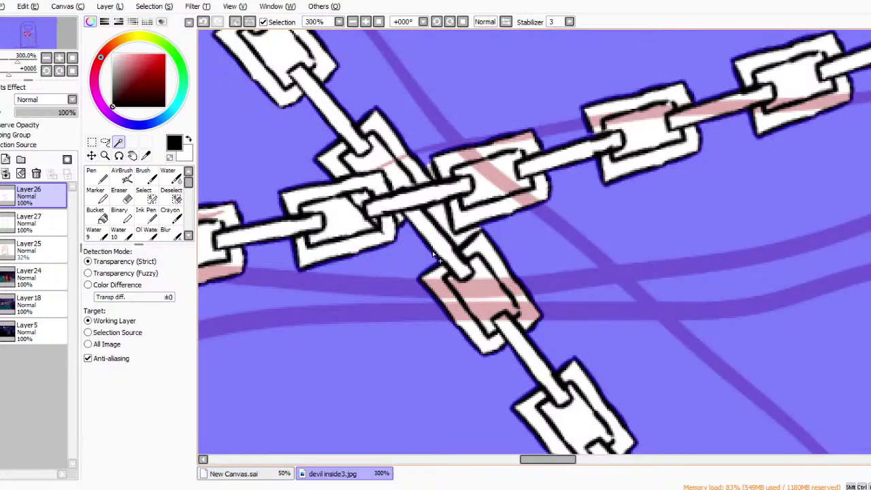
{"action": "left_click", "coordinate": [494, 178]}
{"action": "left_click", "coordinate": [439, 217]}
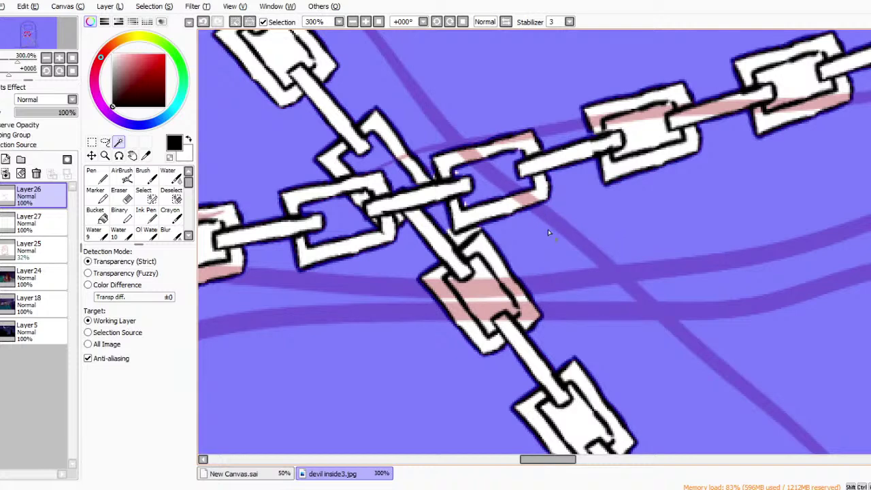
Add the small leftover gaps between the two chains just below the crossing to the selection.
{"action": "left_click", "coordinate": [462, 239]}
{"action": "left_click", "coordinate": [471, 234]}
{"action": "left_click", "coordinate": [475, 229]}
{"action": "left_click", "coordinate": [479, 228]}
{"action": "left_click", "coordinate": [451, 234]}
{"action": "left_click", "coordinate": [453, 236]}
{"action": "left_click", "coordinate": [449, 232]}
{"action": "left_click", "coordinate": [465, 204]}
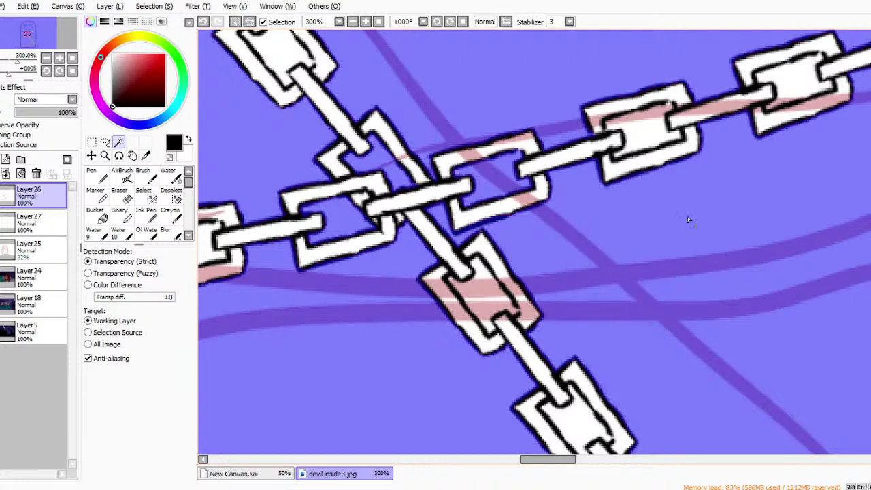
Add the openings of the next links to the right of and below the crossing to the selection.
{"action": "key", "text": "ctrl+z"}
{"action": "left_click", "coordinate": [615, 155]}
{"action": "left_click", "coordinate": [621, 153]}
{"action": "left_click", "coordinate": [617, 153]}
{"action": "left_click", "coordinate": [622, 151]}
{"action": "key", "text": "ctrl+z"}
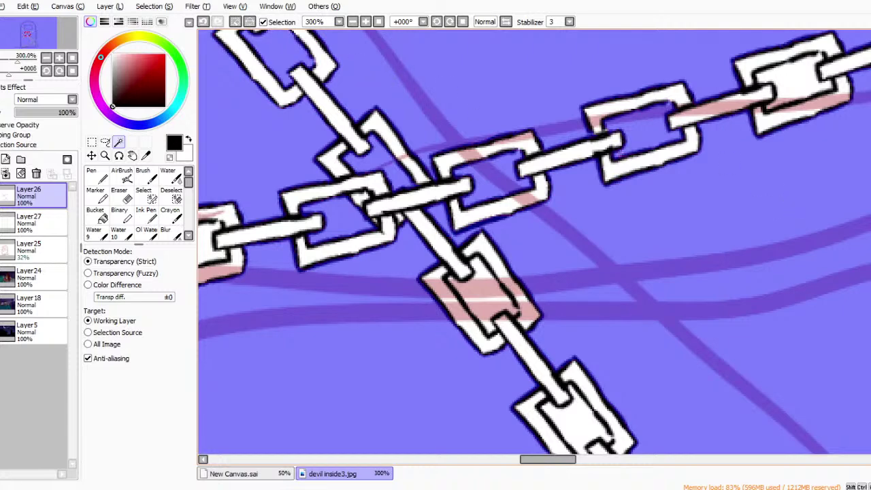
{"action": "key", "text": "ctrl+z"}
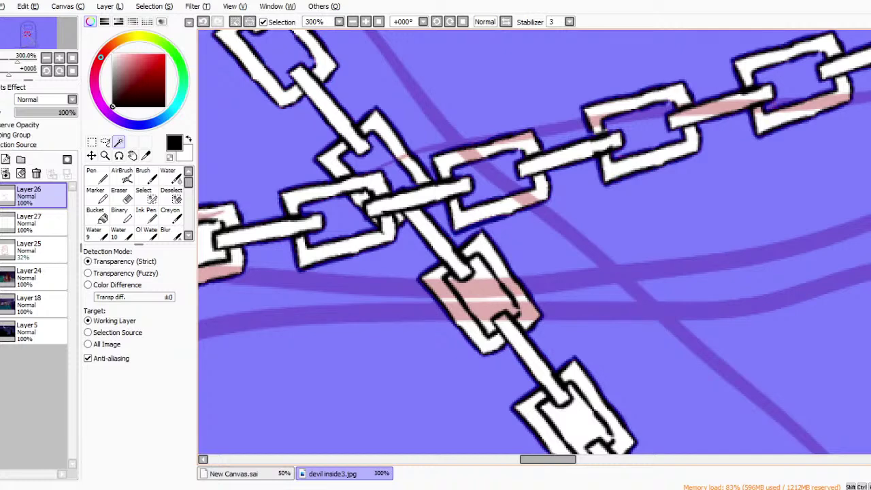
{"action": "key", "text": "ctrl+z"}
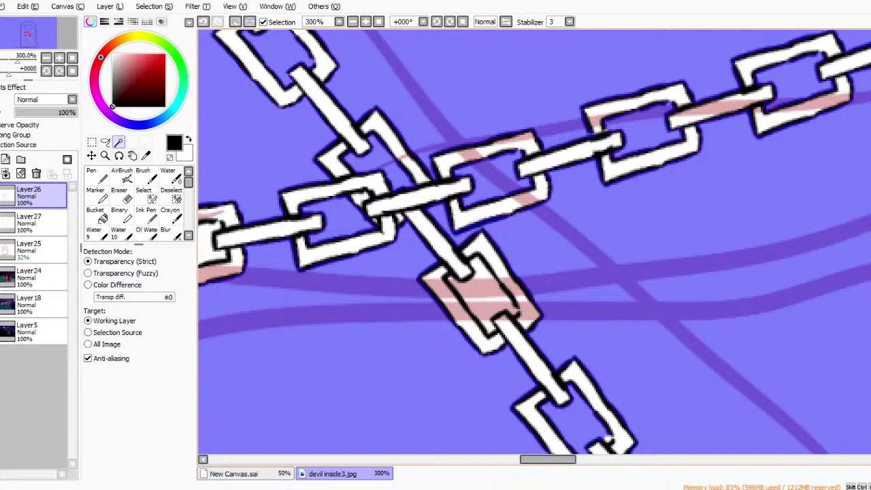
{"action": "key", "text": "ctrl+z"}
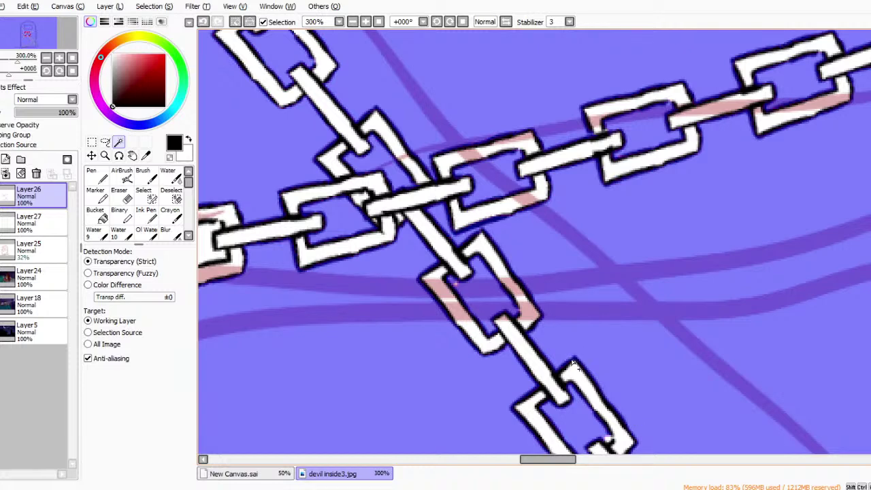
Add the link openings of the horizontal chain between the crossing and the door's left edge to the selection.
{"action": "left_click_drag", "start_coordinate": [548, 459], "coordinate": [508, 459]}
{"action": "key", "text": "ctrl+z"}
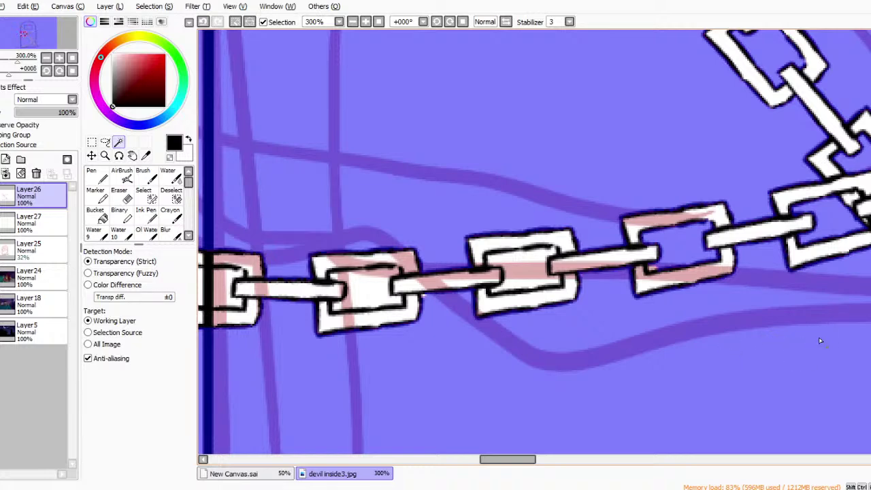
{"action": "left_click", "coordinate": [653, 268]}
{"action": "key", "text": "ctrl+z"}
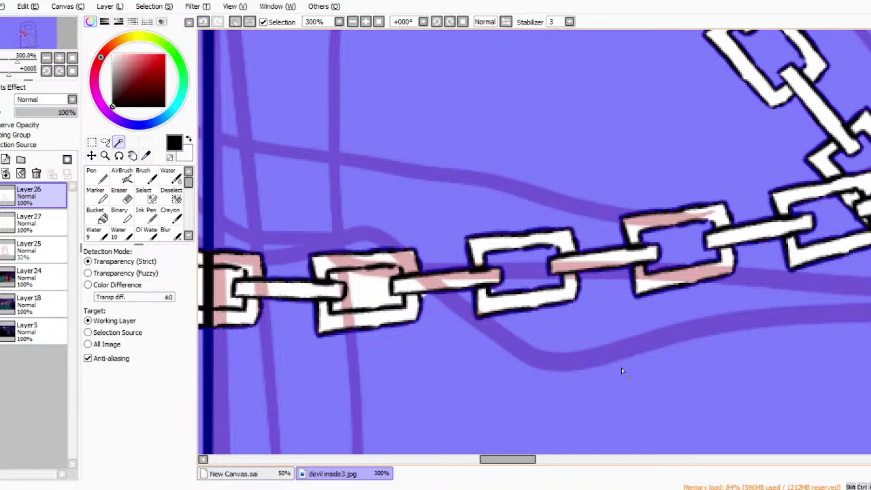
{"action": "key", "text": "ctrl+z"}
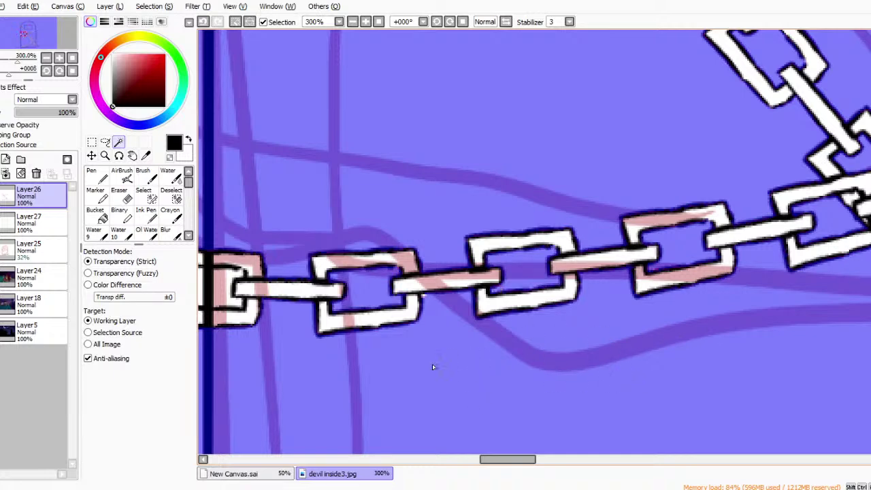
{"action": "key", "text": "ctrl+z"}
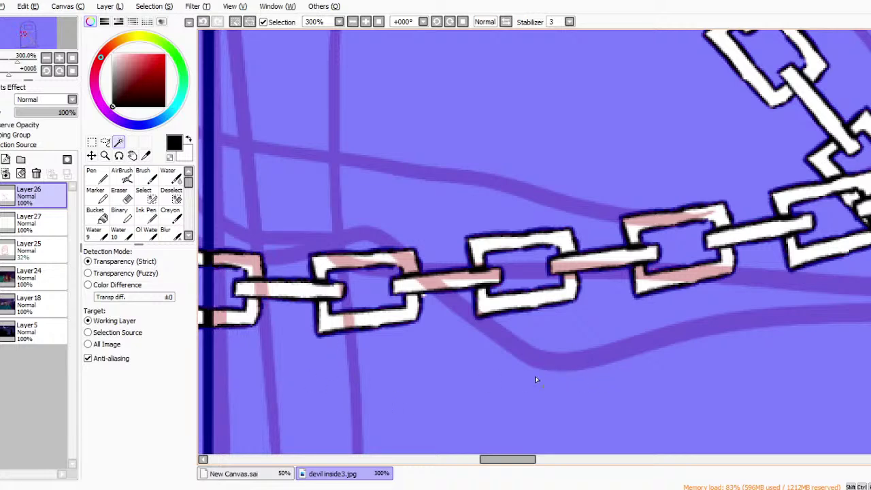
Add the link openings of the rising chain toward the door's right edge to the selection.
{"action": "left_click_drag", "start_coordinate": [508, 459], "coordinate": [563, 459]}
{"action": "scroll", "coordinate": [534, 242], "scroll_direction": "up", "scroll_amount": 5}
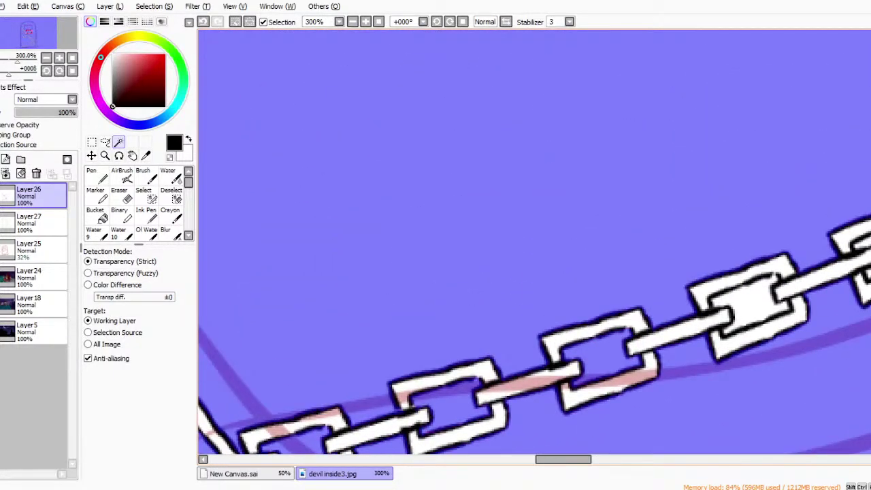
{"action": "left_click_drag", "start_coordinate": [563, 459], "coordinate": [606, 459]}
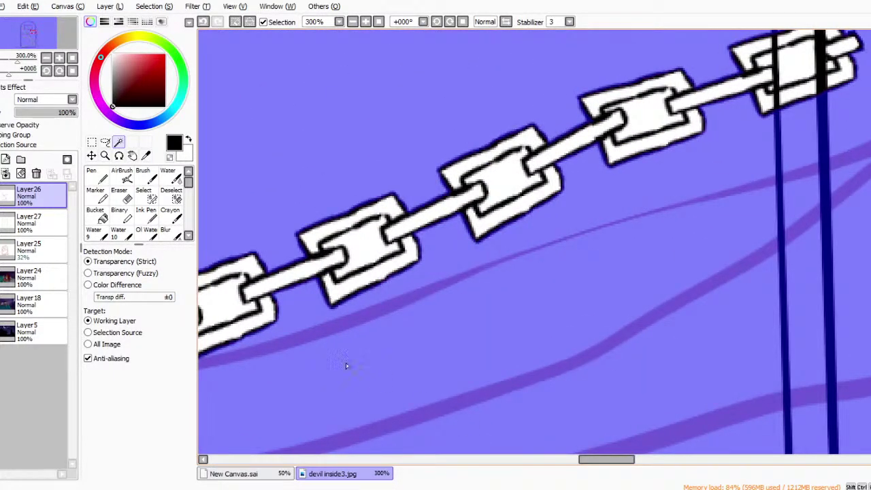
{"action": "left_click", "coordinate": [236, 300]}
{"action": "left_click", "coordinate": [370, 245]}
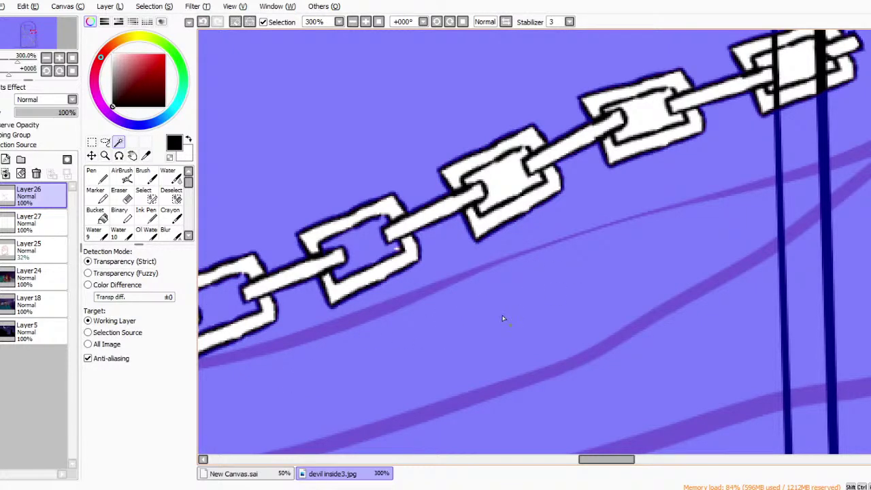
{"action": "key", "text": "ctrl+z"}
{"action": "key", "text": "ctrl+z"}
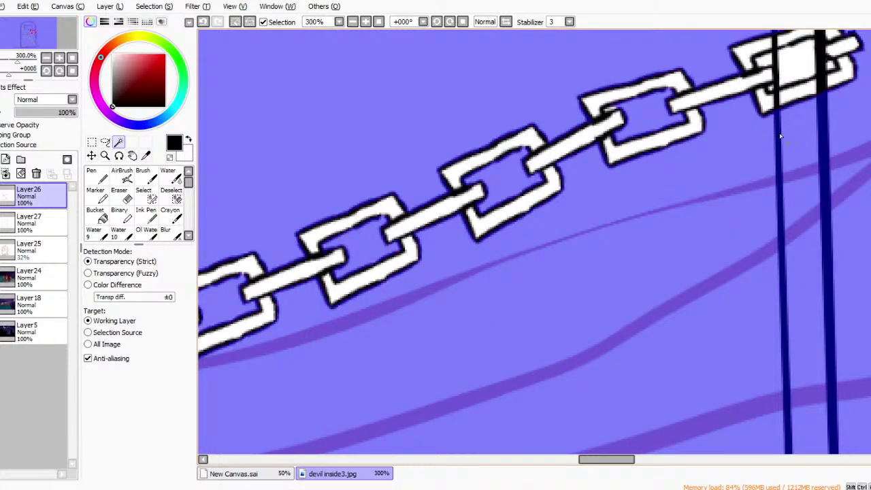
{"action": "key", "text": "ctrl+z"}
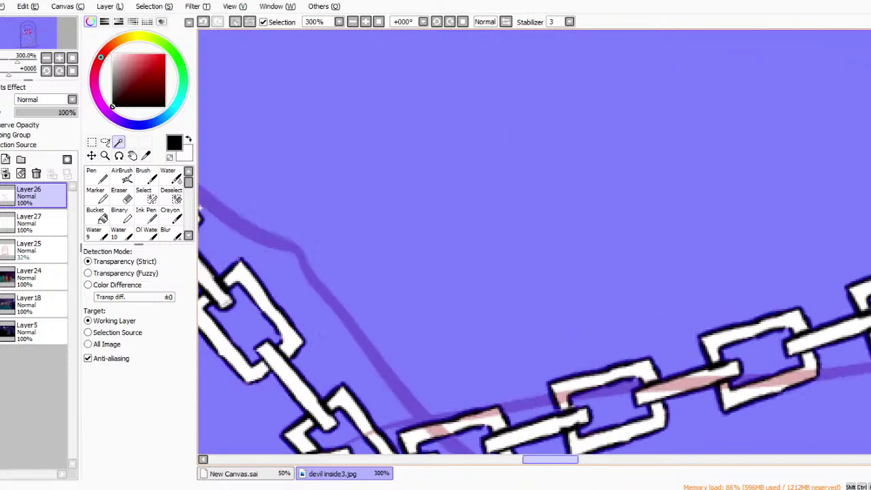
Add the link openings of the descending chain, from the first crossing up toward the door's left edge, to the selection.
{"action": "left_click_drag", "start_coordinate": [550, 459], "coordinate": [528, 459]}
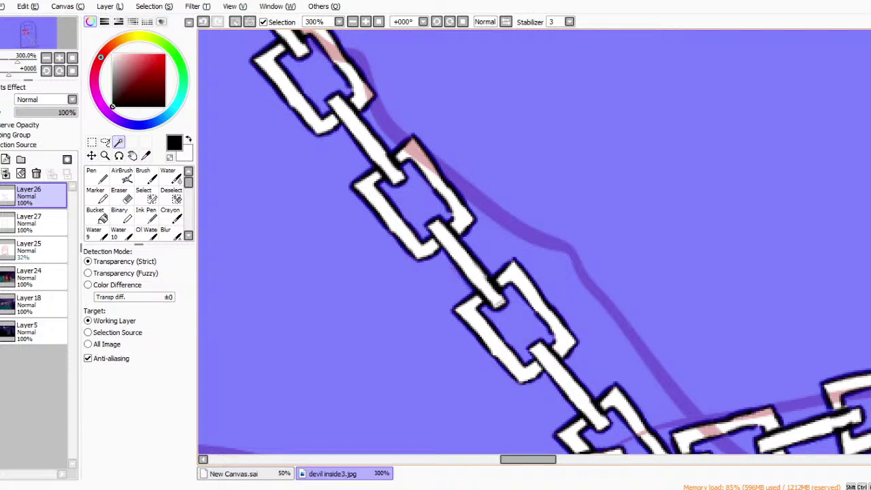
{"action": "scroll", "coordinate": [534, 242], "scroll_direction": "up", "scroll_amount": 5}
{"action": "left_click_drag", "start_coordinate": [528, 459], "coordinate": [506, 460]}
{"action": "left_click", "coordinate": [499, 273]}
{"action": "left_click", "coordinate": [396, 154]}
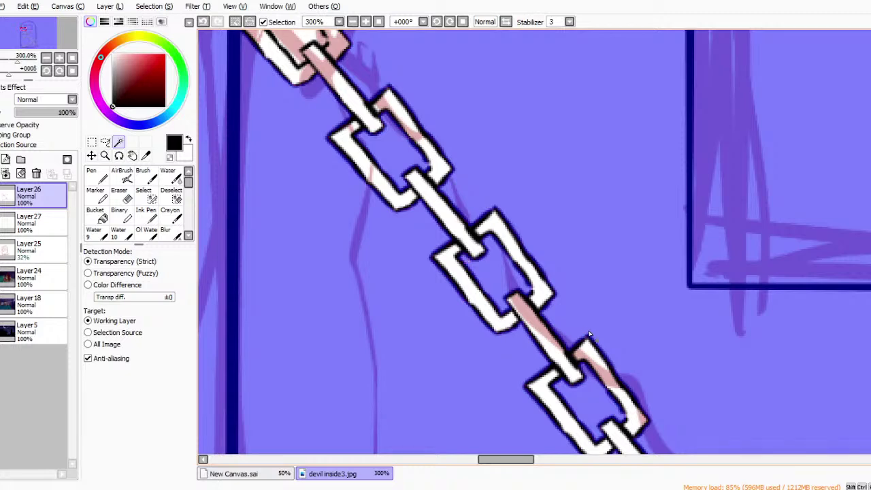
Add the openings of the last links at the descending chain's upper-left end, including the end link across the door frame.
{"action": "scroll", "coordinate": [534, 241], "scroll_direction": "up", "scroll_amount": 4}
{"action": "left_click", "coordinate": [292, 262]}
{"action": "scroll", "coordinate": [525, 386], "scroll_direction": "left", "scroll_amount": 3}
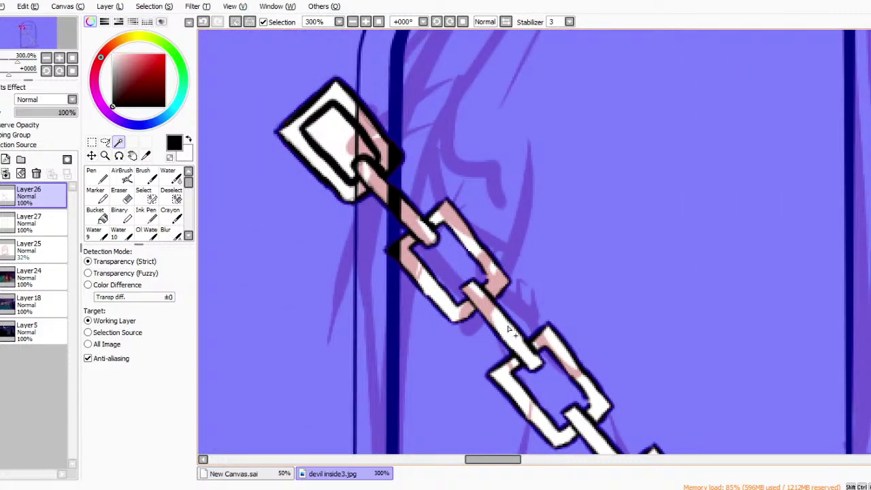
{"action": "key", "text": "ctrl+z"}
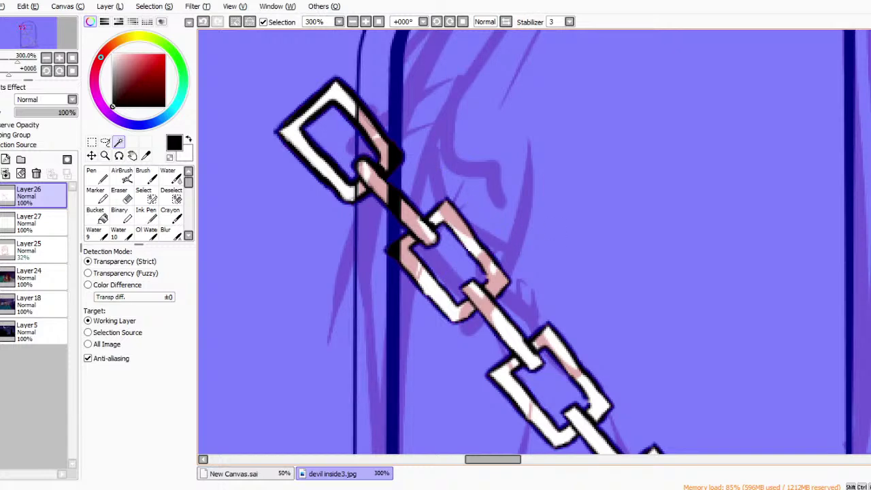
Add the first three link openings of the lower chain at the door's bottom-left corner to the selection.
{"action": "scroll", "coordinate": [534, 241], "scroll_direction": "down", "scroll_amount": 10}
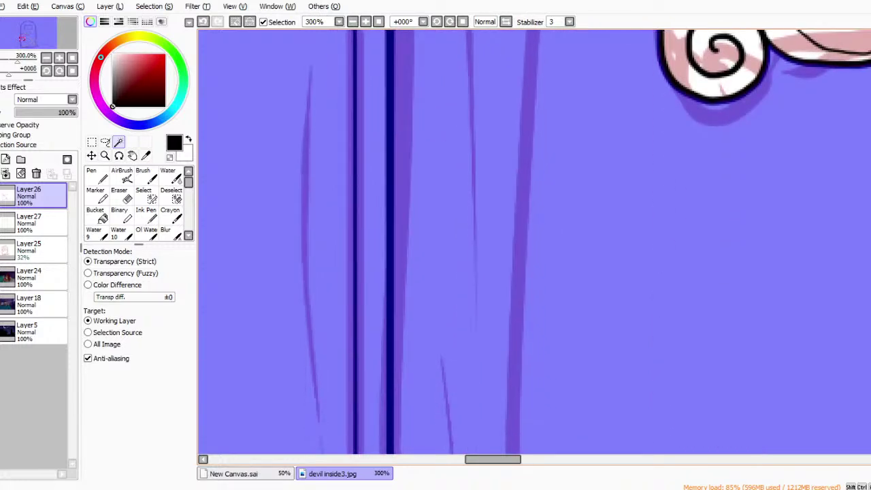
{"action": "scroll", "coordinate": [534, 241], "scroll_direction": "up", "scroll_amount": 5}
{"action": "key", "text": "ctrl+z"}
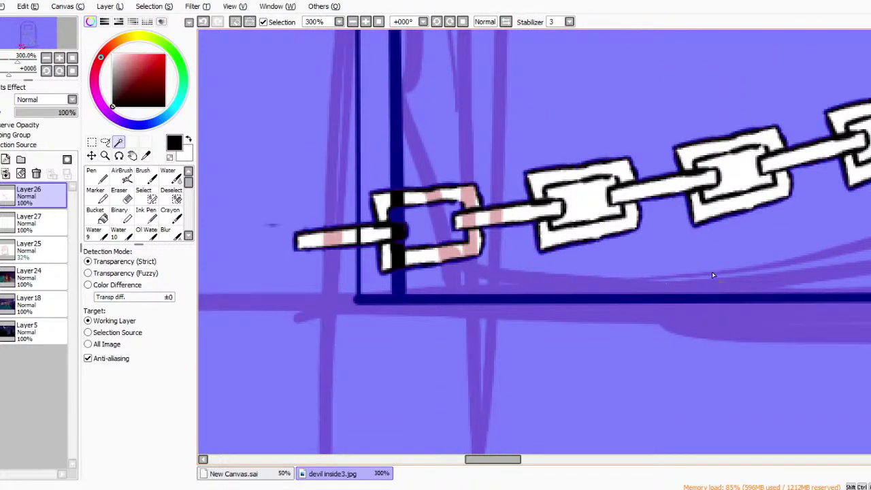
{"action": "key", "text": "ctrl+z"}
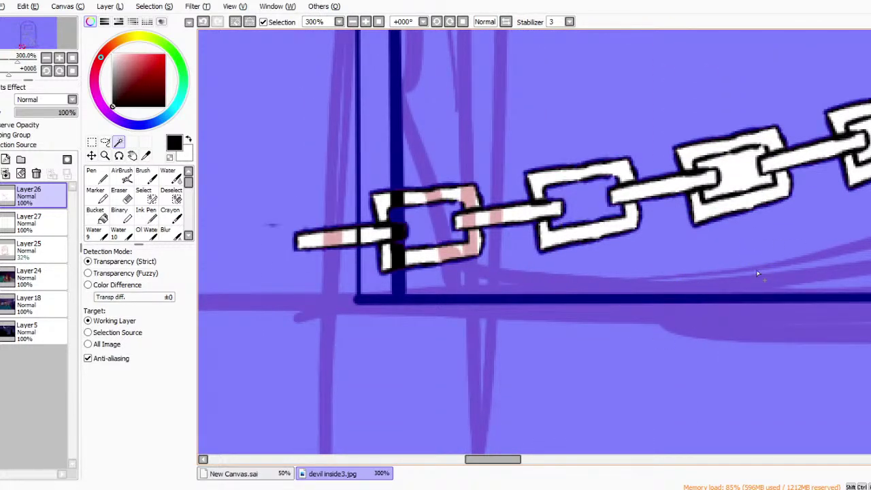
{"action": "key", "text": "ctrl+z"}
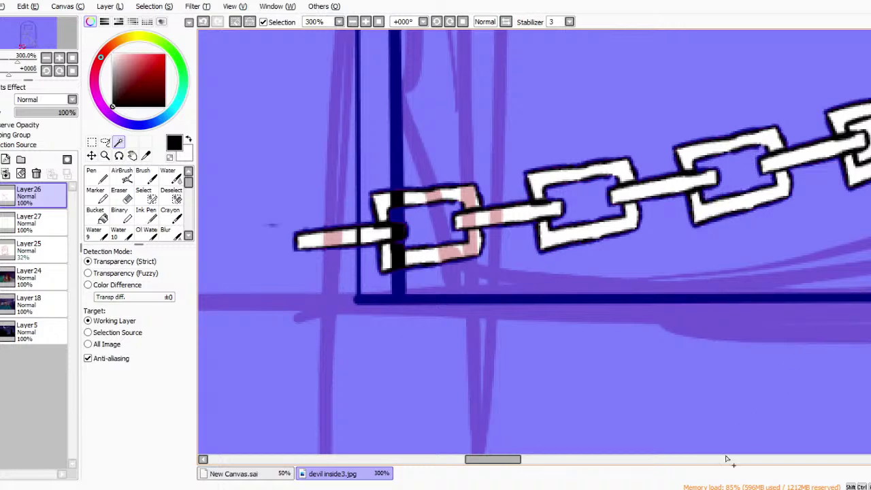
Add the link openings along the middle stretch of the lower chain above the door's bottom edge to the selection.
{"action": "left_click_drag", "start_coordinate": [495, 459], "coordinate": [541, 459]}
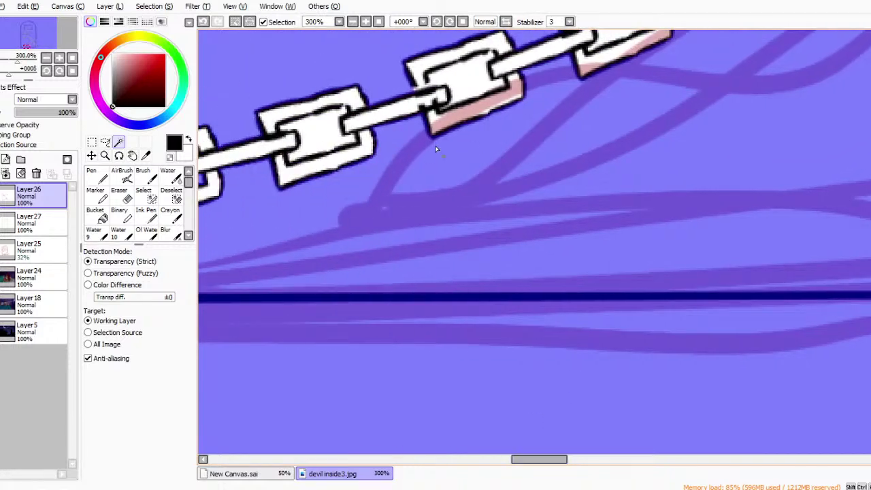
{"action": "key", "text": "ctrl+z"}
{"action": "key", "text": "ctrl+z"}
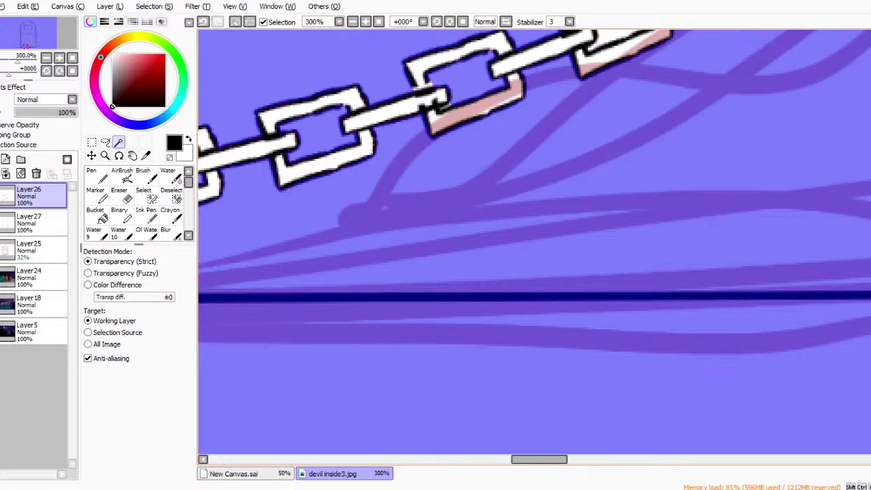
{"action": "scroll", "coordinate": [534, 242], "scroll_direction": "up", "scroll_amount": 4}
{"action": "left_click", "coordinate": [615, 275]}
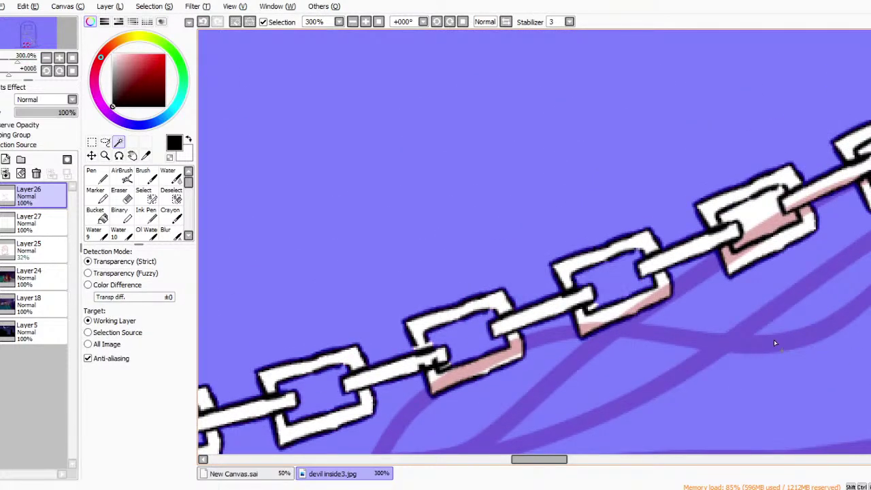
{"action": "key", "text": "ctrl+z"}
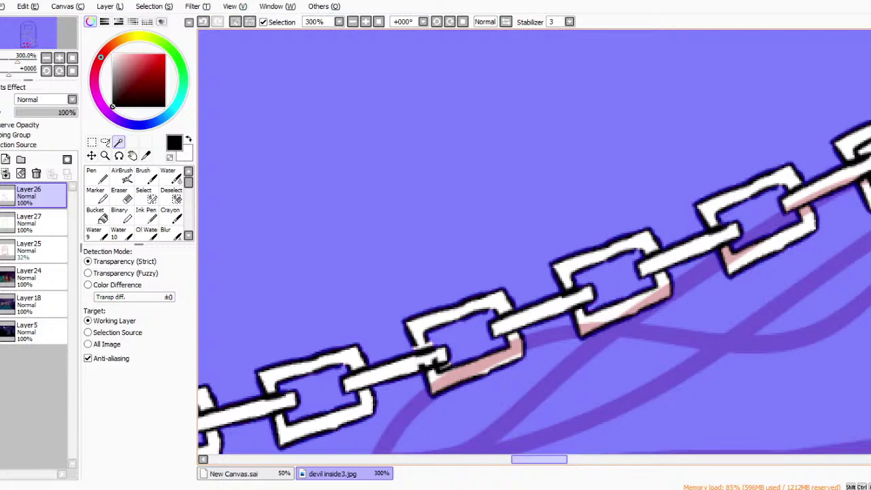
Add the lower chain's remaining link openings up to the crossing near the door's right side to the selection.
{"action": "left_click_drag", "start_coordinate": [538, 459], "coordinate": [573, 460]}
{"action": "left_click", "coordinate": [470, 148]}
{"action": "left_click", "coordinate": [608, 69]}
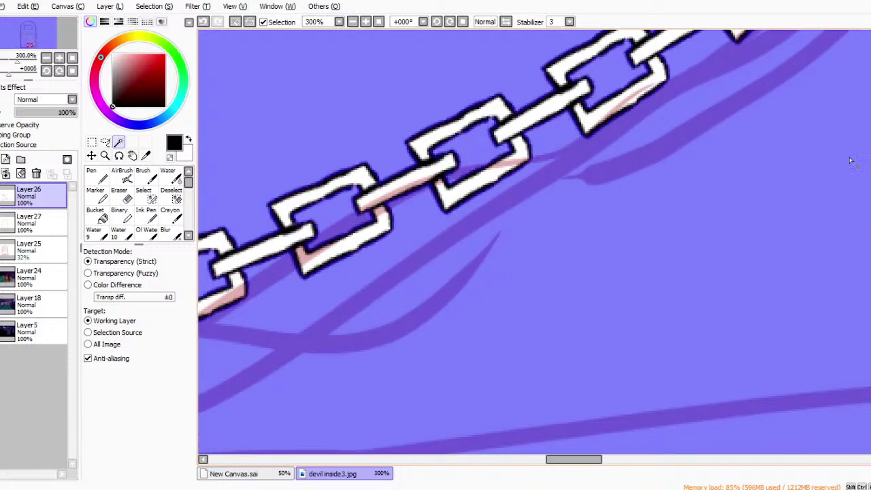
{"action": "scroll", "coordinate": [534, 241], "scroll_direction": "up", "scroll_amount": 5}
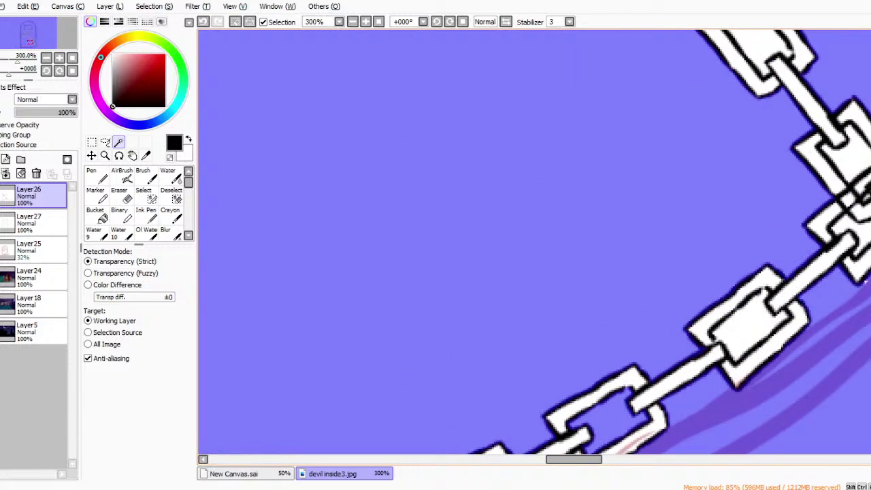
{"action": "left_click", "coordinate": [749, 325]}
{"action": "left_click", "coordinate": [860, 227]}
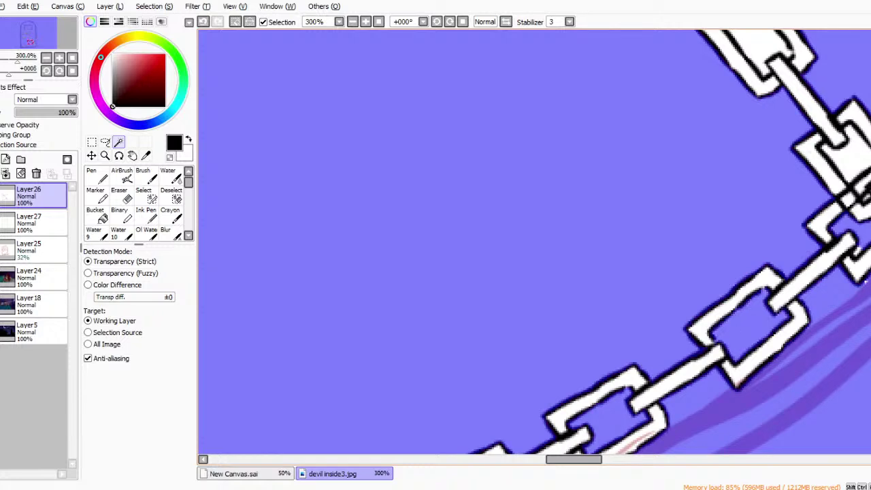
Add the link openings of both chains around the crossing near the door's right side to the selection.
{"action": "left_click_drag", "start_coordinate": [575, 459], "coordinate": [604, 460]}
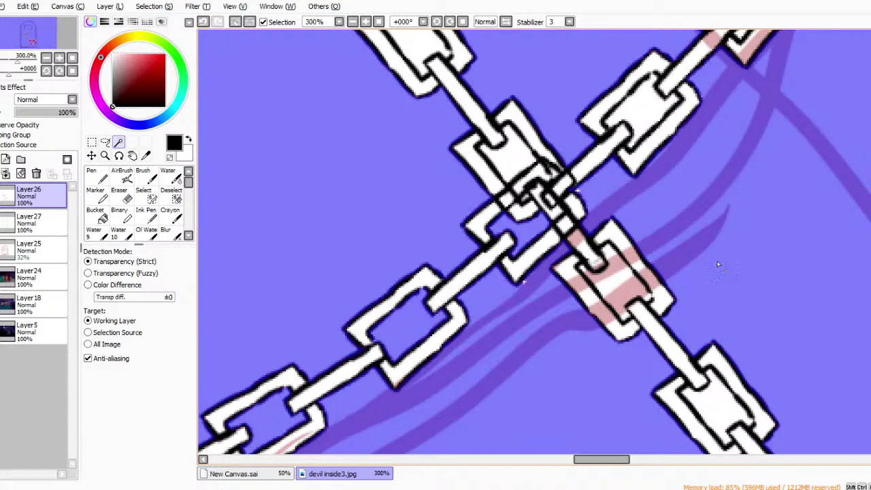
{"action": "key", "text": "ctrl+z"}
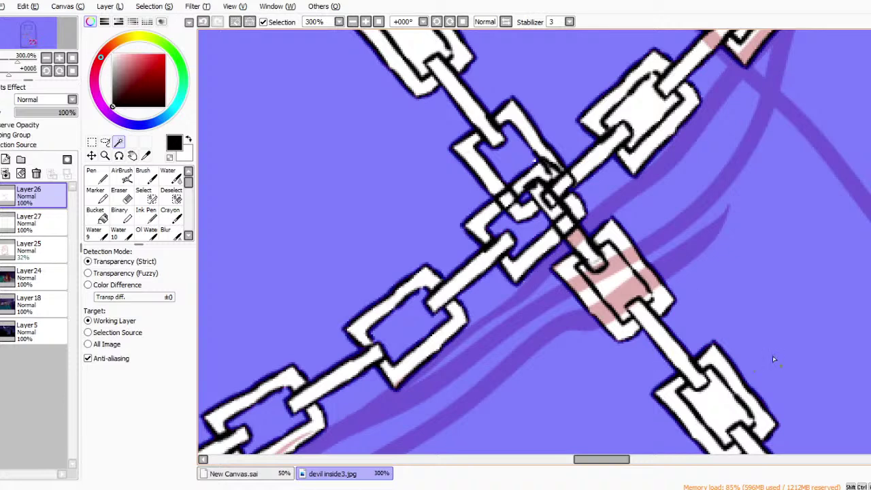
{"action": "key", "text": "ctrl+z"}
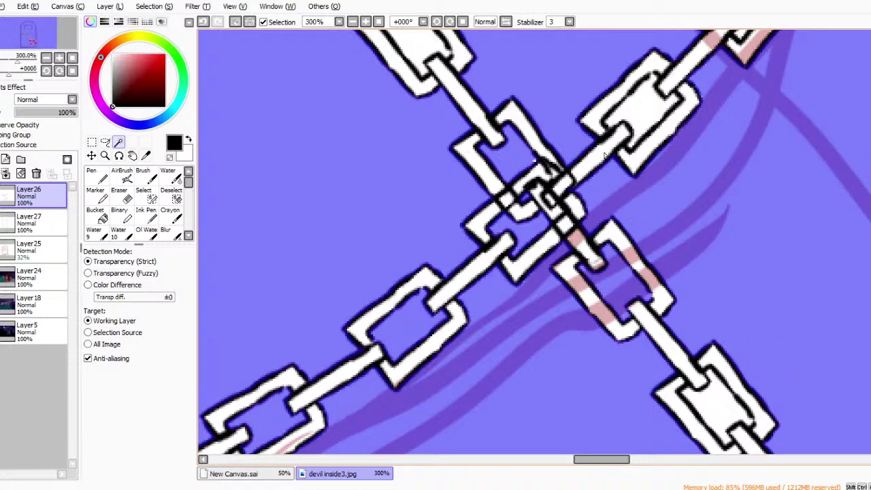
{"action": "key", "text": "ctrl+z"}
{"action": "key", "text": "ctrl+z"}
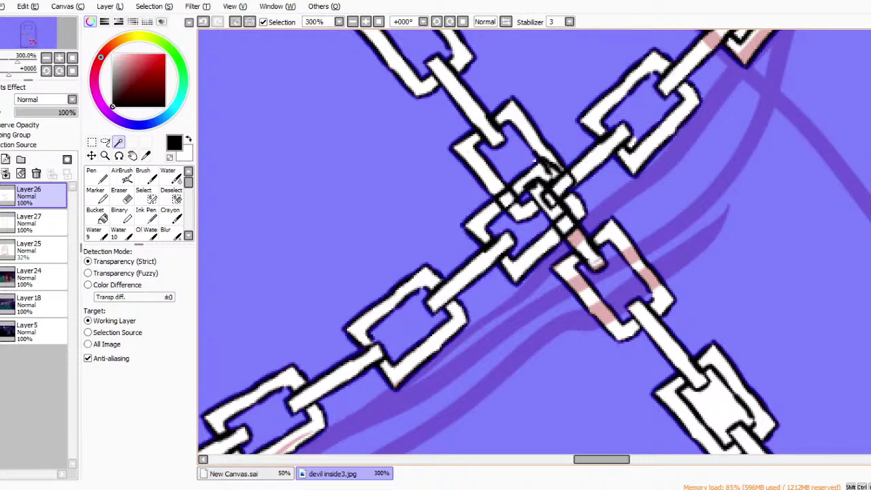
{"action": "left_click", "coordinate": [718, 400]}
Add the openings of the next links up the descending chain from the right-side crossing to the selection.
{"action": "scroll", "coordinate": [534, 242], "scroll_direction": "up", "scroll_amount": 5}
{"action": "scroll", "coordinate": [534, 242], "scroll_direction": "up", "scroll_amount": 2}
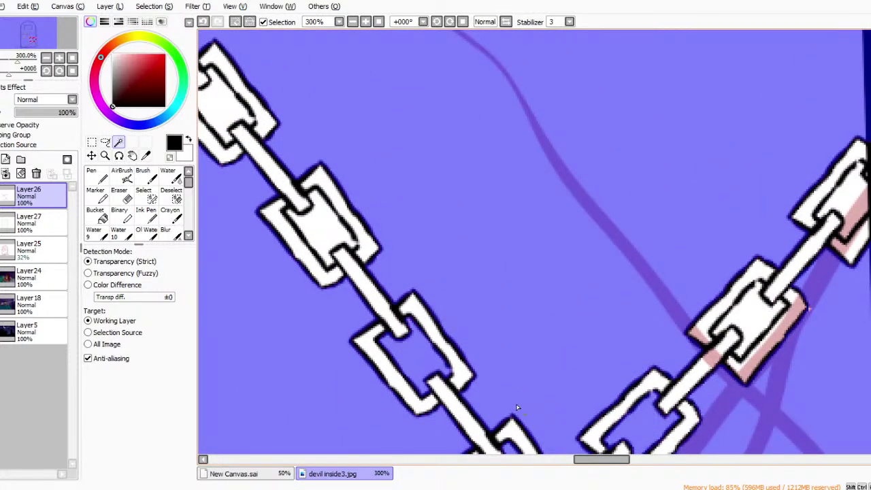
{"action": "key", "text": "ctrl+z"}
{"action": "key", "text": "ctrl+z"}
{"action": "key", "text": "ctrl+z"}
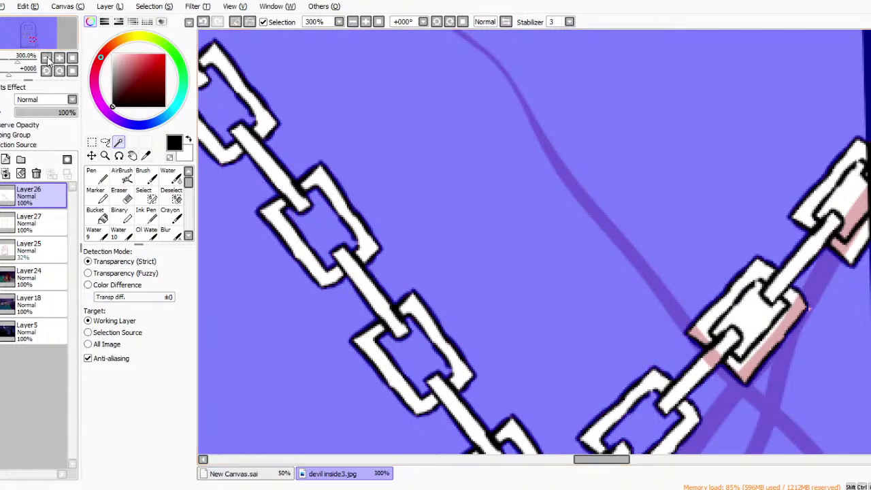
Add the last two unselected link openings in the middle of the descending chain to the selection.
{"action": "key", "text": "Left"}
{"action": "key", "text": "Up"}
{"action": "key", "text": "Up"}
{"action": "key", "text": "Up"}
{"action": "key", "text": "Left"}
{"action": "key", "text": "Left"}
{"action": "key", "text": "Left"}
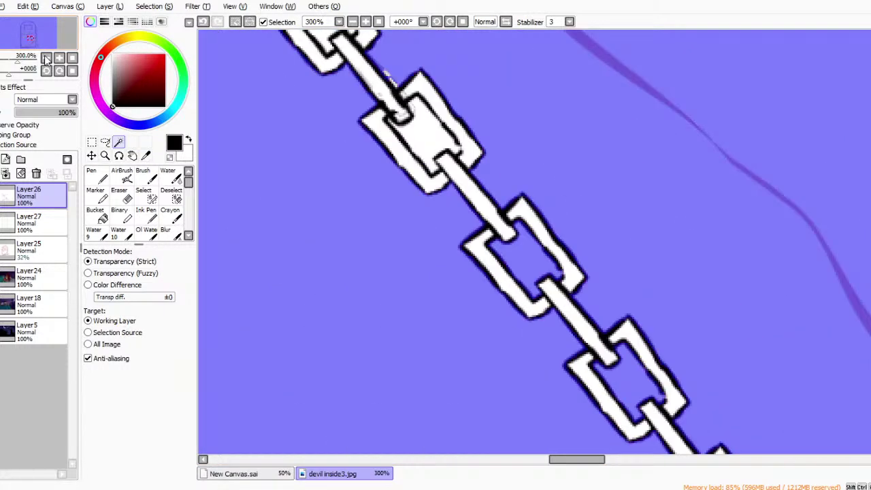
{"action": "key", "text": "Up"}
{"action": "key", "text": "Left"}
{"action": "key", "text": "Up"}
{"action": "key", "text": "Up"}
{"action": "left_click", "coordinate": [399, 170]}
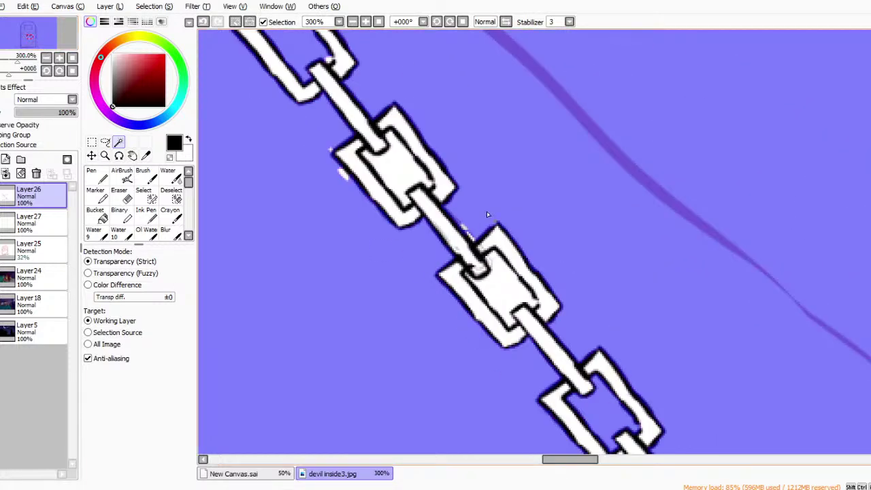
{"action": "left_click", "coordinate": [505, 288]}
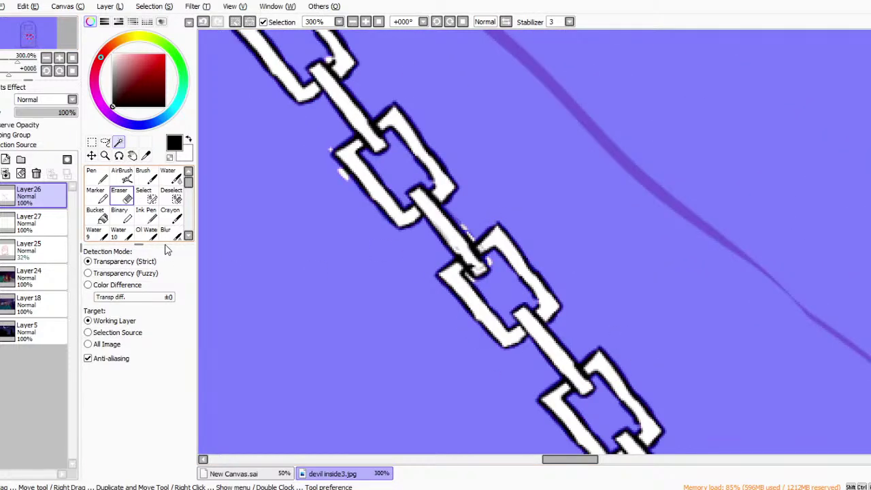
Paint the stray unselected specks beside the descending chain's middle links into the selection with the Select brush at sizes 9 and 4.
{"action": "left_click", "coordinate": [144, 194]}
{"action": "left_click", "coordinate": [174, 388]}
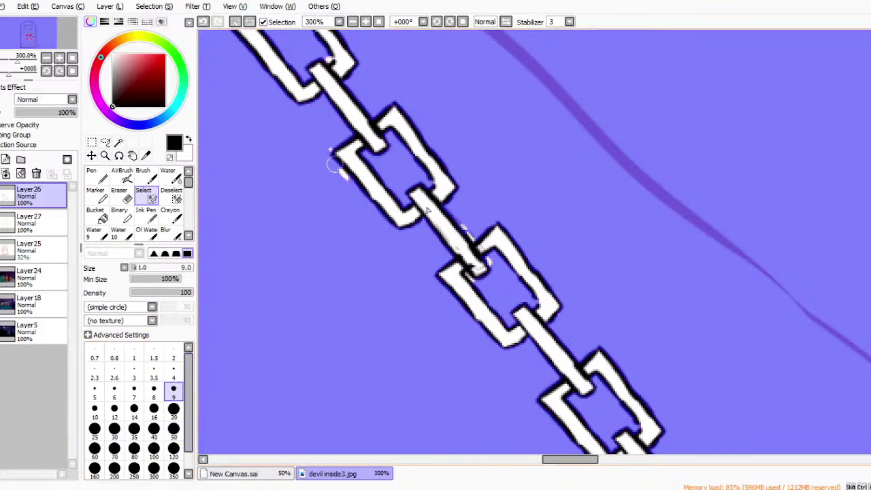
{"action": "left_click_drag", "start_coordinate": [475, 237], "coordinate": [465, 225]}
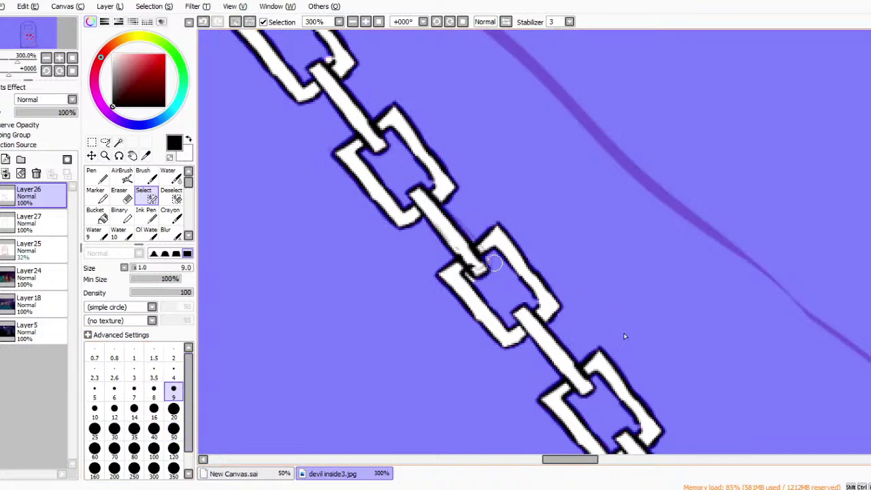
{"action": "left_click", "coordinate": [173, 373]}
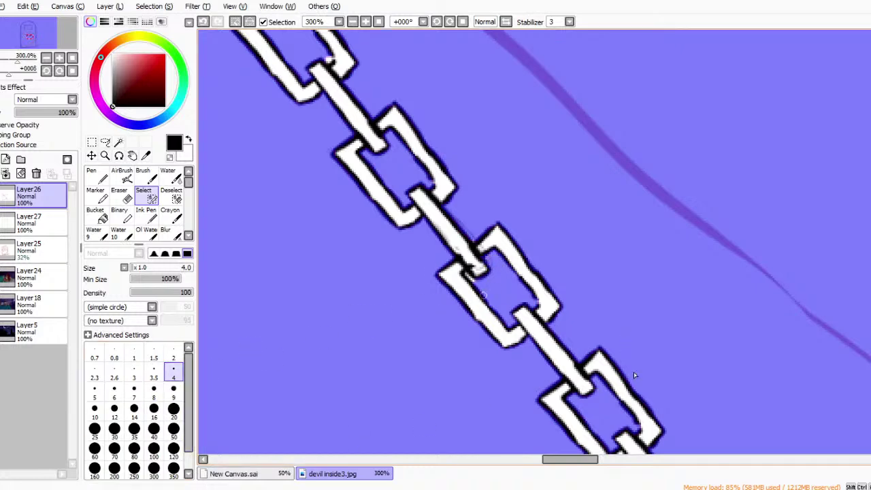
Add the interior of the curled scroll ornament on the door to the selection with the Magic Wand.
{"action": "left_click_drag", "start_coordinate": [566, 459], "coordinate": [516, 459]}
{"action": "left_click_drag", "start_coordinate": [857, 136], "coordinate": [848, 133]}
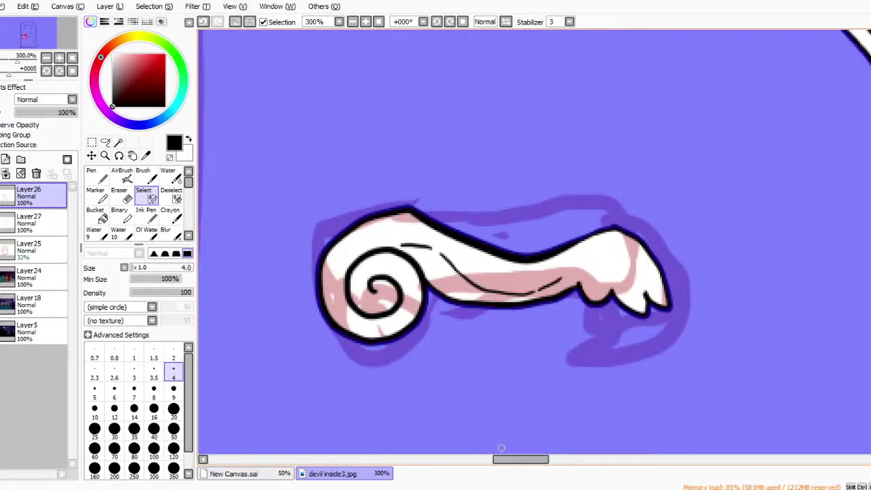
{"action": "left_click", "coordinate": [118, 141]}
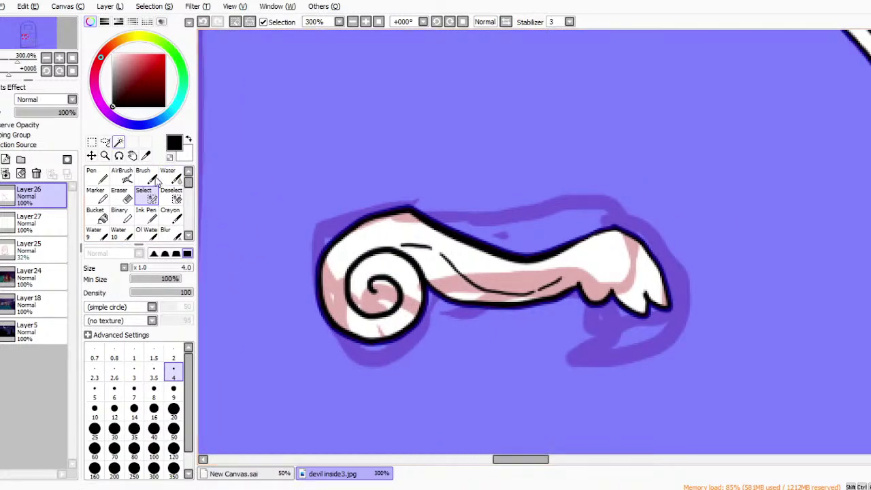
{"action": "left_click", "coordinate": [391, 291]}
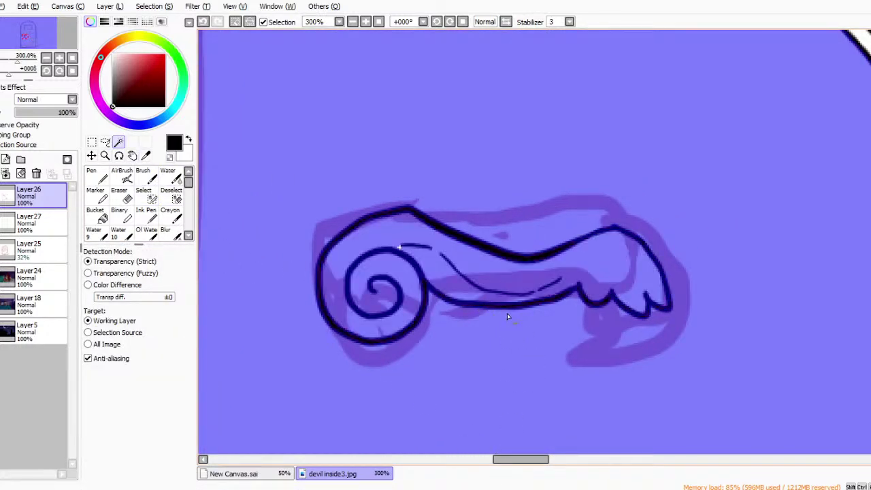
Add the last two link openings of the lower chain by the door's right frame and zoom out to 150%.
{"action": "left_click_drag", "start_coordinate": [520, 460], "coordinate": [628, 459]}
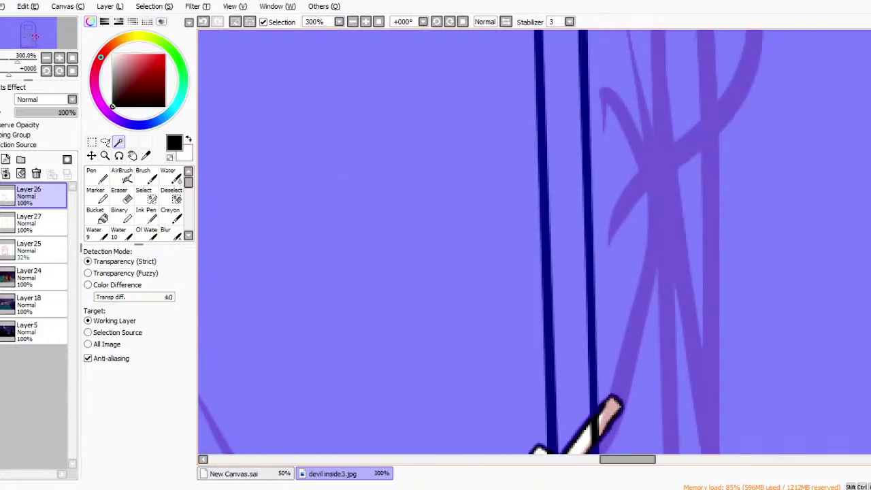
{"action": "scroll", "coordinate": [632, 257], "scroll_direction": "down", "scroll_amount": 10}
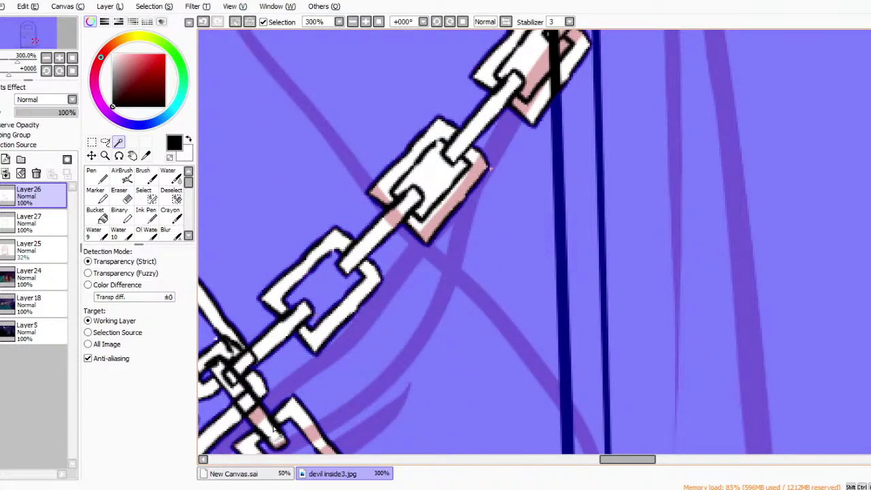
{"action": "key", "text": "ctrl+z"}
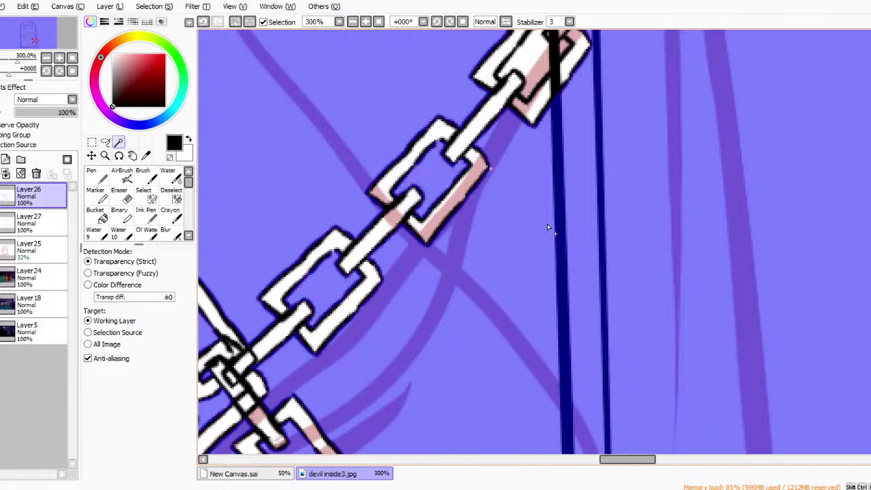
{"action": "key", "text": "ctrl+z"}
{"action": "left_click", "coordinate": [352, 21]}
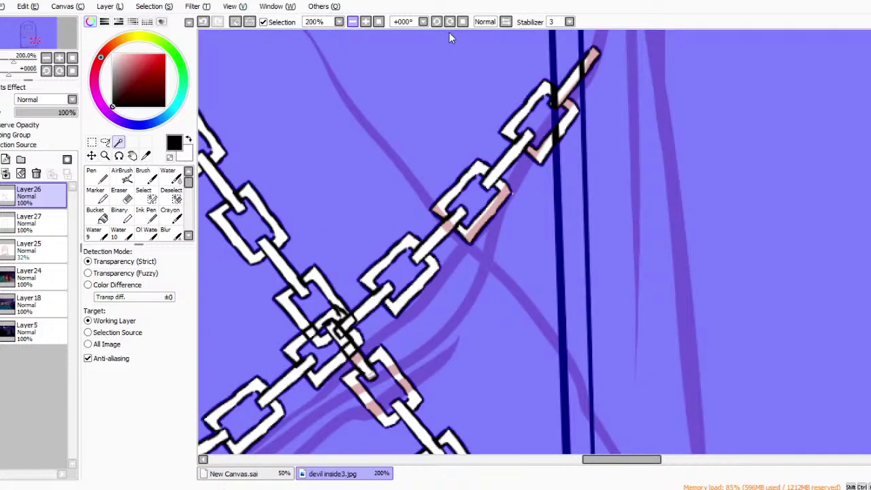
{"action": "left_click", "coordinate": [352, 22]}
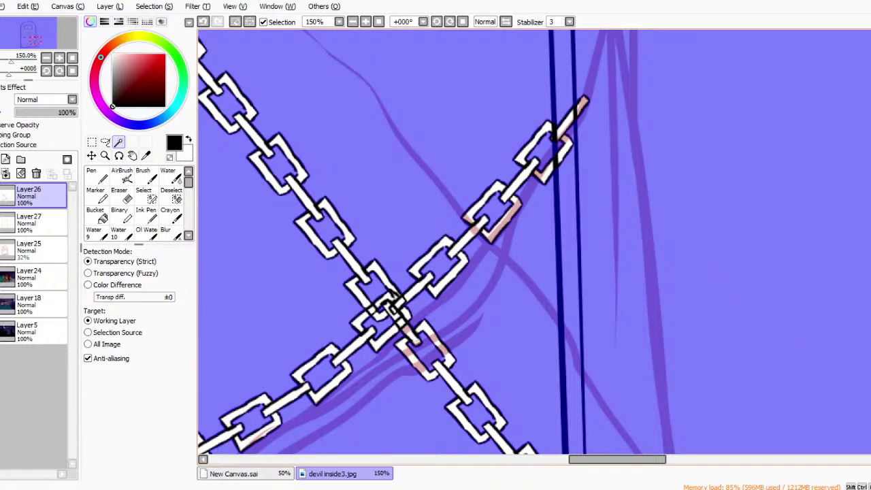
Add the remaining link openings near the door's lower right corner to the selection and invert it to isolate the chains.
{"action": "scroll", "coordinate": [793, 313], "scroll_direction": "down", "scroll_amount": 8}
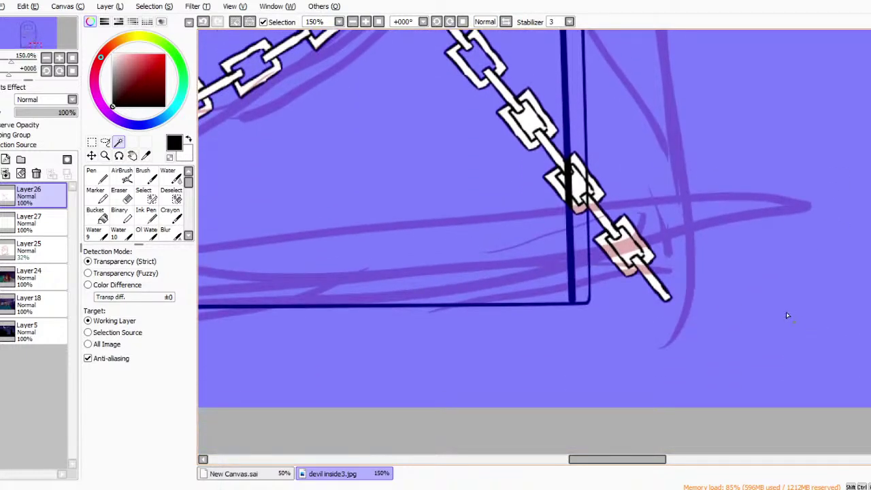
{"action": "left_click", "coordinate": [579, 182]}
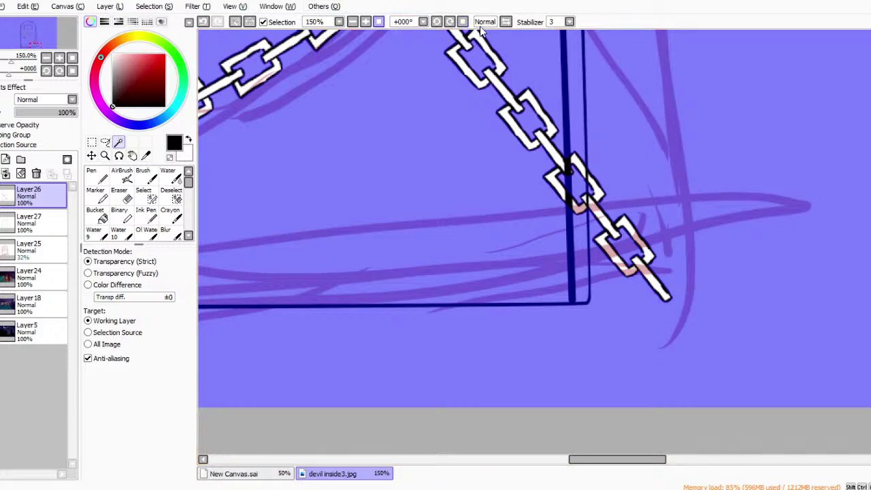
{"action": "scroll", "coordinate": [483, 30], "scroll_direction": "down", "scroll_amount": 5}
{"action": "scroll", "coordinate": [476, 30], "scroll_direction": "up", "scroll_amount": 2}
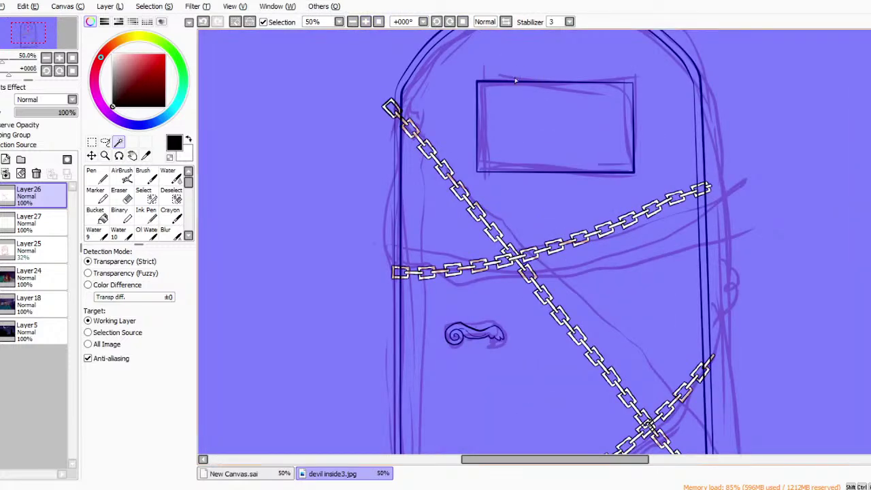
{"action": "key", "text": "ctrl+i"}
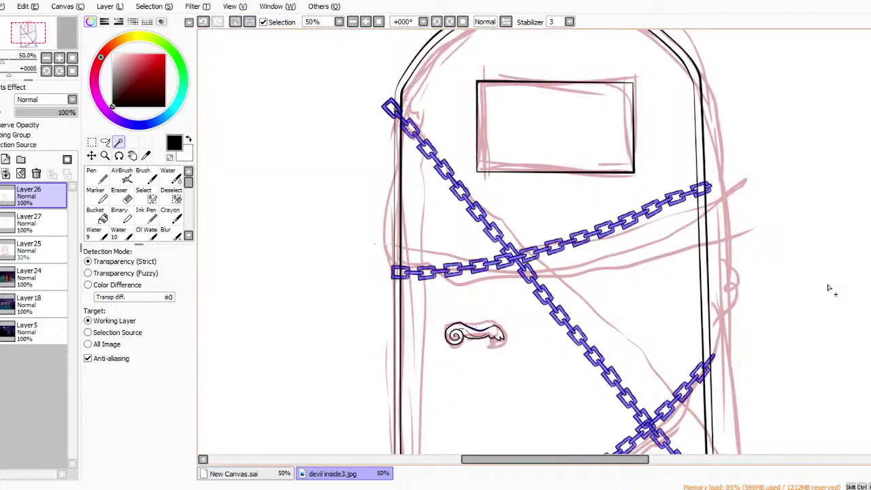
Create a new layer beneath the chain line art and fill the selected chains with bright yellow using the Bucket.
{"action": "scroll", "coordinate": [517, 242], "scroll_direction": "down", "scroll_amount": 3}
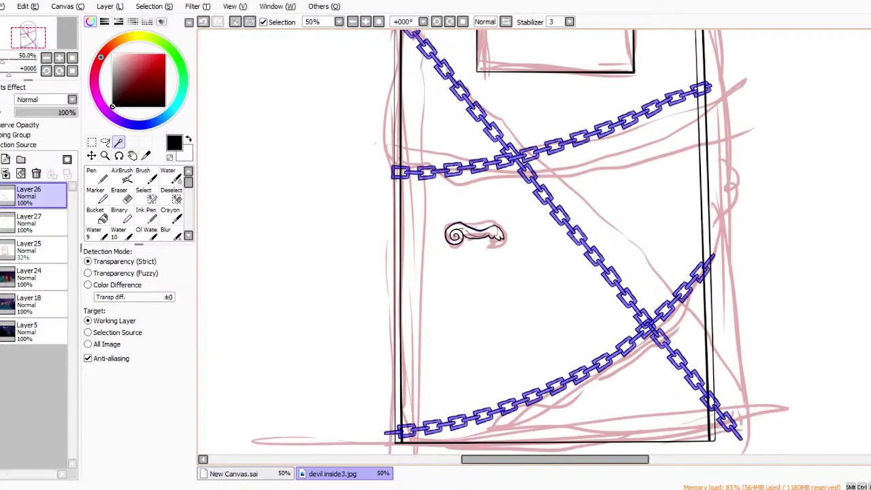
{"action": "left_click", "coordinate": [28, 223]}
{"action": "left_click", "coordinate": [6, 159]}
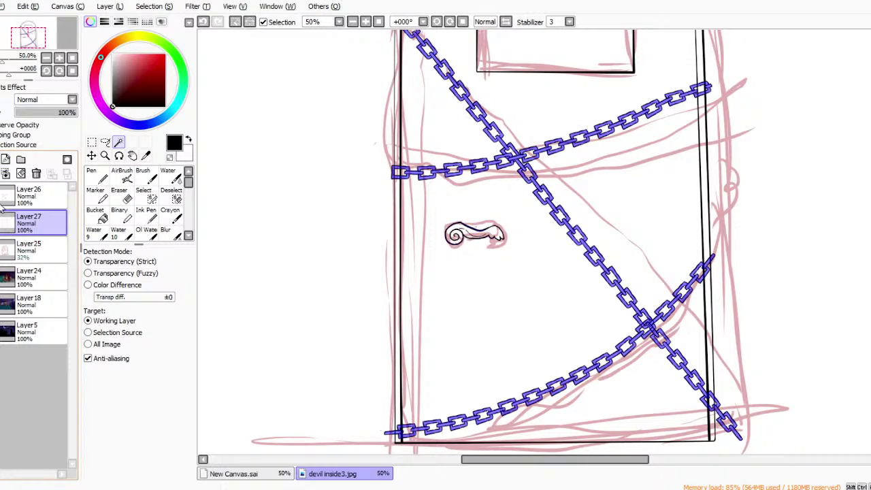
{"action": "left_click", "coordinate": [95, 215]}
{"action": "left_click", "coordinate": [185, 55]}
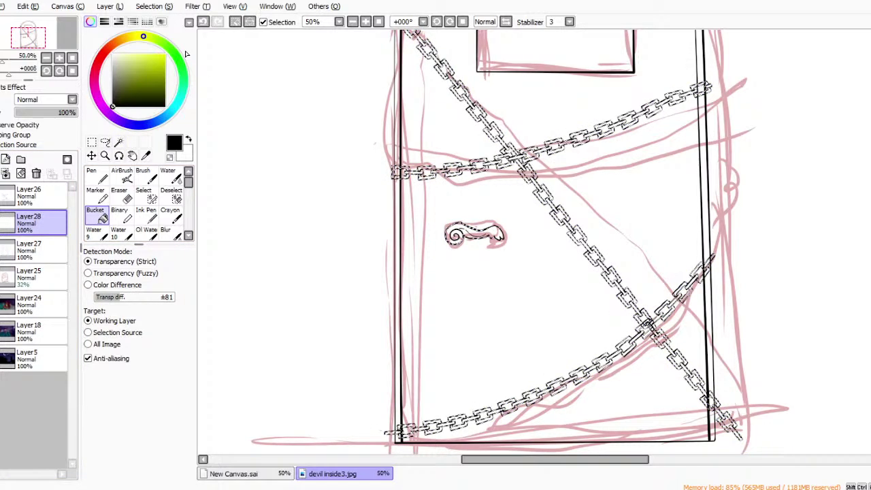
{"action": "left_click", "coordinate": [164, 54]}
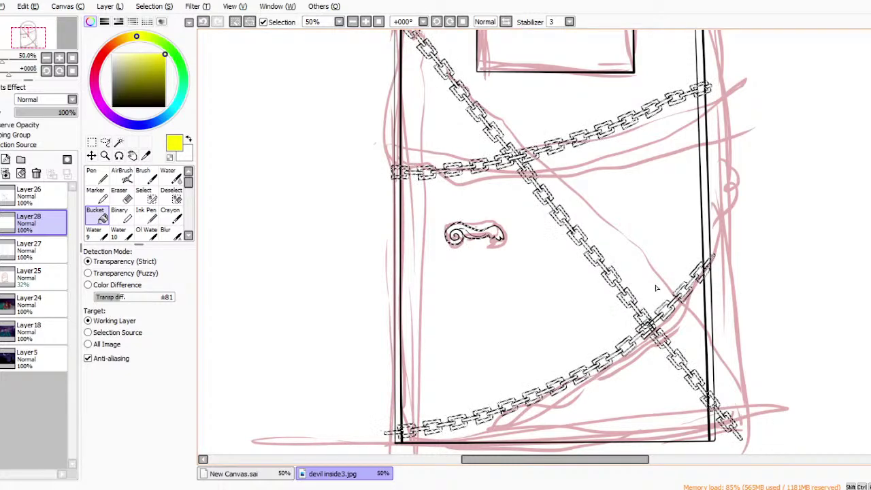
{"action": "left_click", "coordinate": [650, 202]}
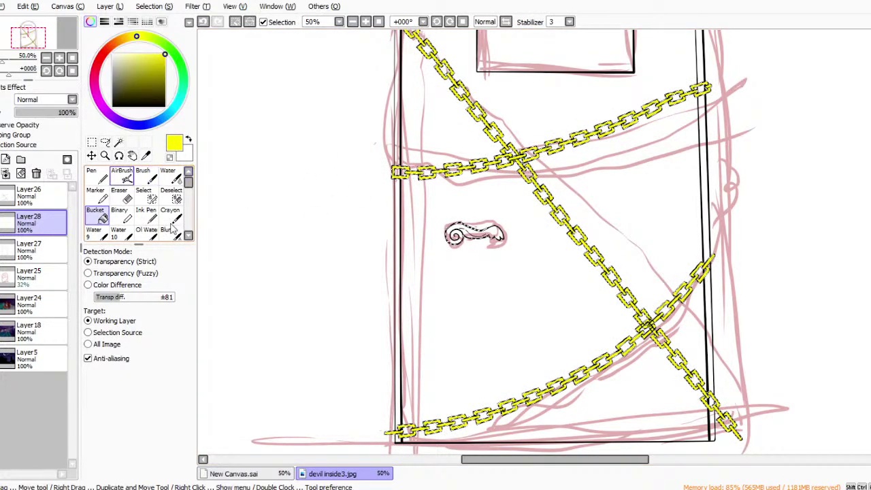
Clear the selection and merge the chain line art on Layer26 down into the yellow fill on Layer28.
{"action": "left_click", "coordinate": [1, 196]}
{"action": "left_click", "coordinate": [2, 196]}
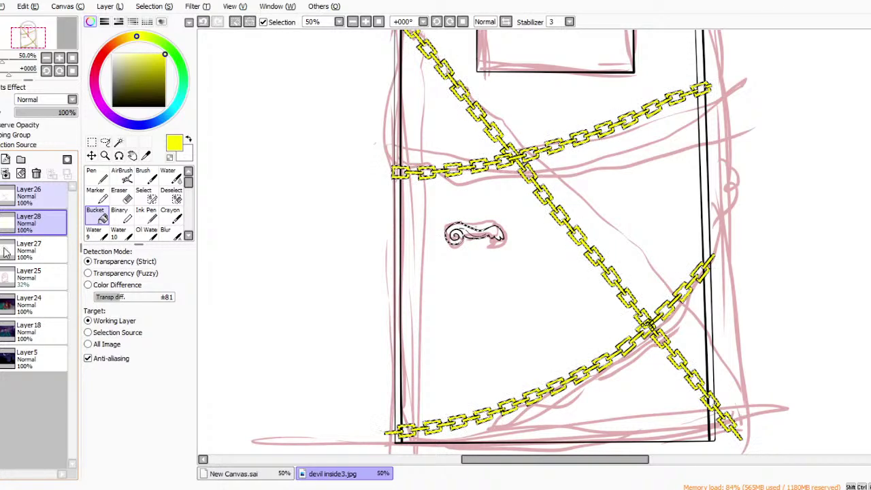
{"action": "left_click", "coordinate": [92, 142]}
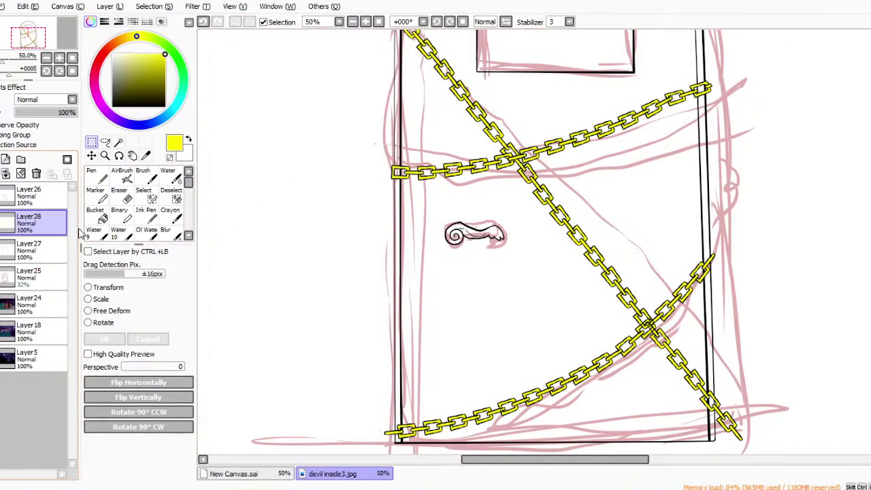
{"action": "left_click", "coordinate": [8, 196]}
{"action": "left_click", "coordinate": [8, 196]}
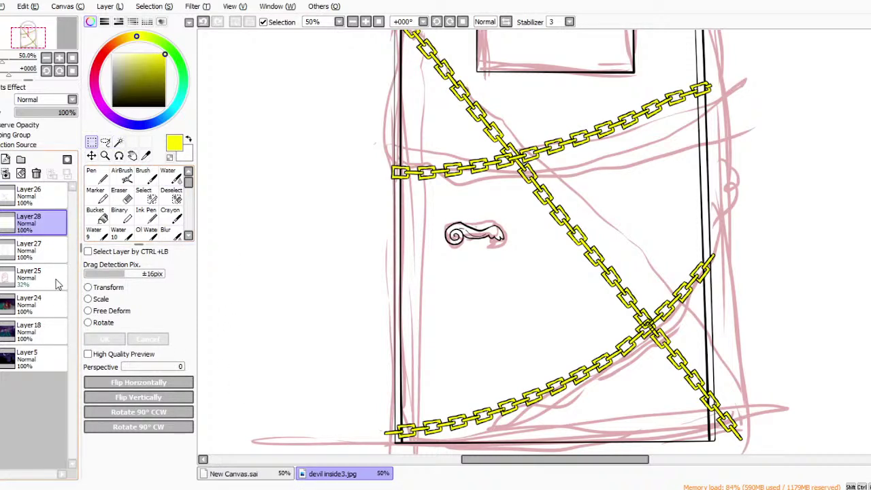
{"action": "left_click", "coordinate": [47, 253], "text": "ctrl"}
{"action": "left_click", "coordinate": [46, 254], "text": "ctrl"}
{"action": "left_click", "coordinate": [46, 256], "text": "ctrl"}
{"action": "left_click", "coordinate": [19, 249]}
{"action": "left_click", "coordinate": [18, 222]}
{"action": "left_click", "coordinate": [19, 196]}
{"action": "left_click", "coordinate": [6, 174]}
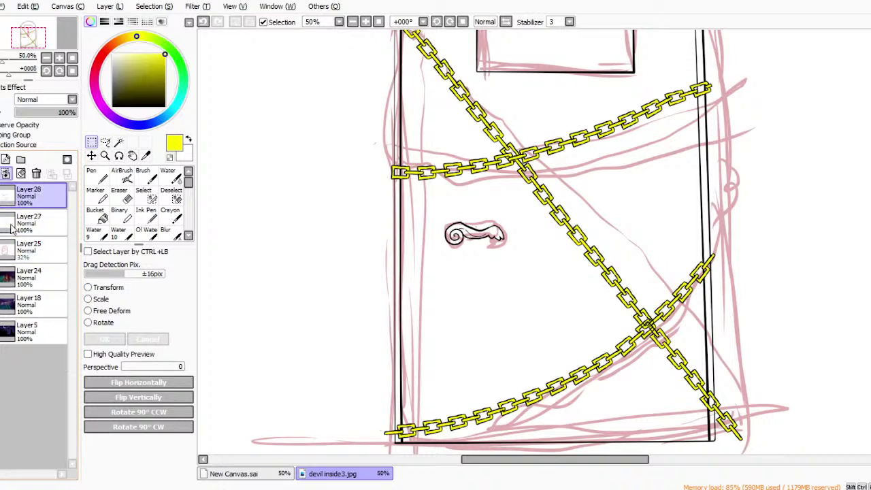
Hide the merged chain layer and prepare the Pen with a very dark reddish brown on the door outline layer, Layer27.
{"action": "left_click", "coordinate": [1, 196]}
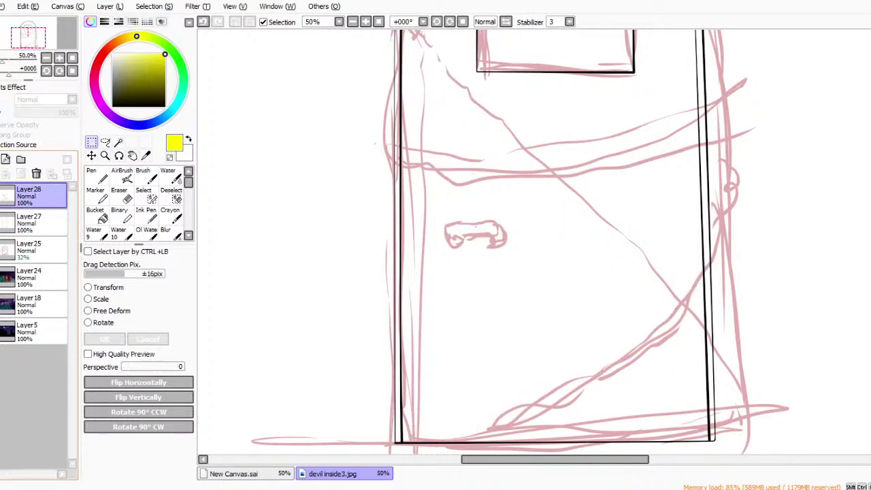
{"action": "left_click", "coordinate": [0, 196]}
{"action": "left_click", "coordinate": [20, 223]}
{"action": "left_click", "coordinate": [1, 196]}
{"action": "left_click", "coordinate": [96, 176]}
{"action": "left_click", "coordinate": [100, 57]}
{"action": "left_click", "coordinate": [155, 92]}
{"action": "left_click_drag", "start_coordinate": [155, 92], "coordinate": [160, 97]}
{"action": "left_click_drag", "start_coordinate": [106, 50], "coordinate": [111, 46]}
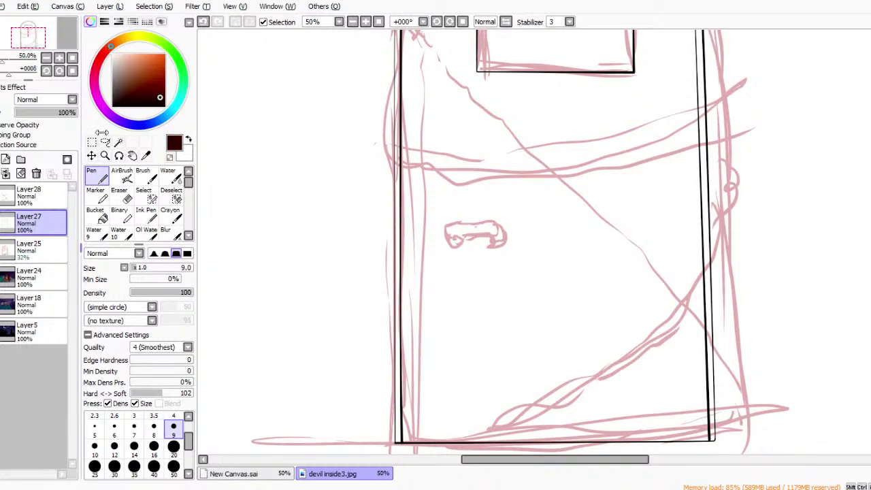
{"action": "left_click", "coordinate": [28, 249]}
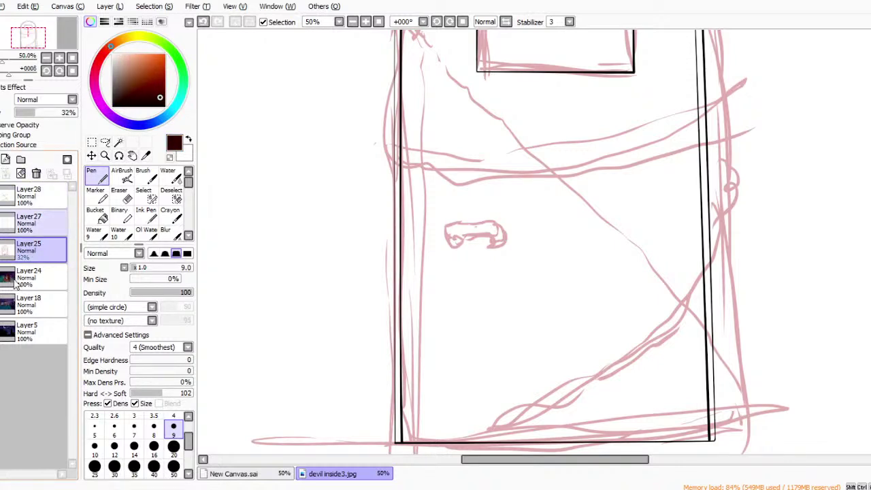
{"action": "left_click", "coordinate": [29, 221]}
Draw broken vertical wood-grain lines and an elongated knot across the door below the window, using the size 9 Pen.
{"action": "left_click_drag", "start_coordinate": [479, 122], "coordinate": [488, 303]}
{"action": "left_click_drag", "start_coordinate": [489, 348], "coordinate": [490, 381]}
{"action": "left_click_drag", "start_coordinate": [478, 333], "coordinate": [477, 186]}
{"action": "left_click_drag", "start_coordinate": [564, 159], "coordinate": [566, 193]}
{"action": "left_click_drag", "start_coordinate": [566, 243], "coordinate": [569, 273]}
{"action": "left_click_drag", "start_coordinate": [570, 315], "coordinate": [573, 341]}
{"action": "left_click_drag", "start_coordinate": [634, 96], "coordinate": [635, 146]}
{"action": "left_click_drag", "start_coordinate": [635, 200], "coordinate": [638, 278]}
{"action": "left_click_drag", "start_coordinate": [640, 321], "coordinate": [642, 342]}
{"action": "left_click_drag", "start_coordinate": [590, 119], "coordinate": [591, 143]}
{"action": "mouse_move", "coordinate": [592, 157]}
{"action": "left_mouse_down"}
{"action": "mouse_move", "coordinate": [593, 285]}
{"action": "mouse_move", "coordinate": [600, 190]}
{"action": "mouse_move", "coordinate": [596, 242]}
{"action": "mouse_move", "coordinate": [598, 223]}
{"action": "left_mouse_up"}
{"action": "mouse_move", "coordinate": [517, 434]}
{"action": "left_mouse_down"}
{"action": "mouse_move", "coordinate": [526, 389]}
{"action": "mouse_move", "coordinate": [536, 431]}
{"action": "left_mouse_up"}
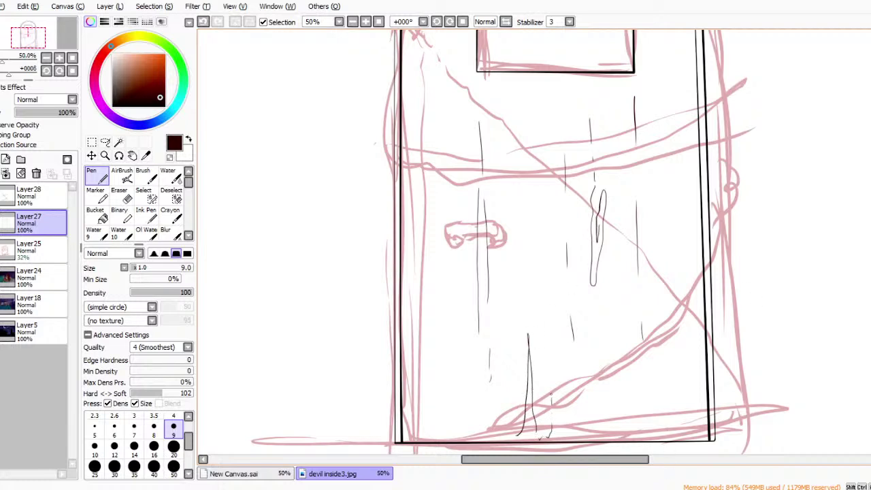
{"action": "left_click_drag", "start_coordinate": [437, 61], "coordinate": [436, 218]}
Draw short vertical wood-grain lines above the door's window and longer ones along its right side.
{"action": "scroll", "coordinate": [534, 242], "scroll_direction": "up", "scroll_amount": 3}
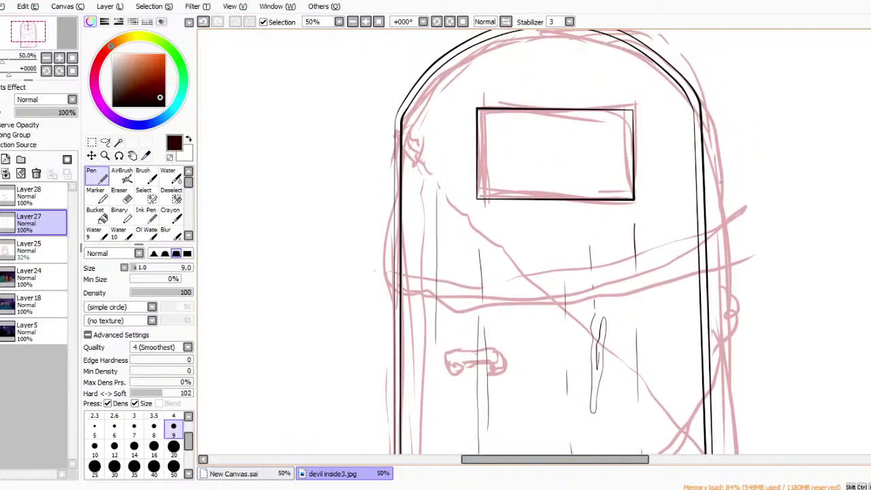
{"action": "mouse_move", "coordinate": [551, 45]}
{"action": "left_mouse_down"}
{"action": "mouse_move", "coordinate": [552, 80]}
{"action": "mouse_move", "coordinate": [564, 80]}
{"action": "left_mouse_up"}
{"action": "left_click_drag", "start_coordinate": [502, 64], "coordinate": [509, 103]}
{"action": "left_click_drag", "start_coordinate": [655, 105], "coordinate": [665, 285]}
{"action": "left_click_drag", "start_coordinate": [668, 210], "coordinate": [667, 230]}
Add a layer beneath Layer27 and select the door panel by inverting a Magic Wand selection of background, frame and window.
{"action": "left_click", "coordinate": [33, 251]}
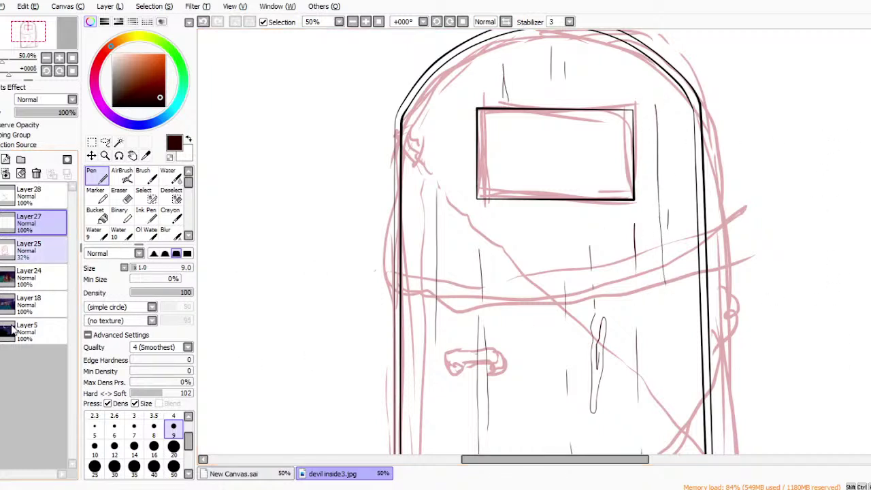
{"action": "left_click", "coordinate": [5, 159]}
{"action": "left_click", "coordinate": [118, 141]}
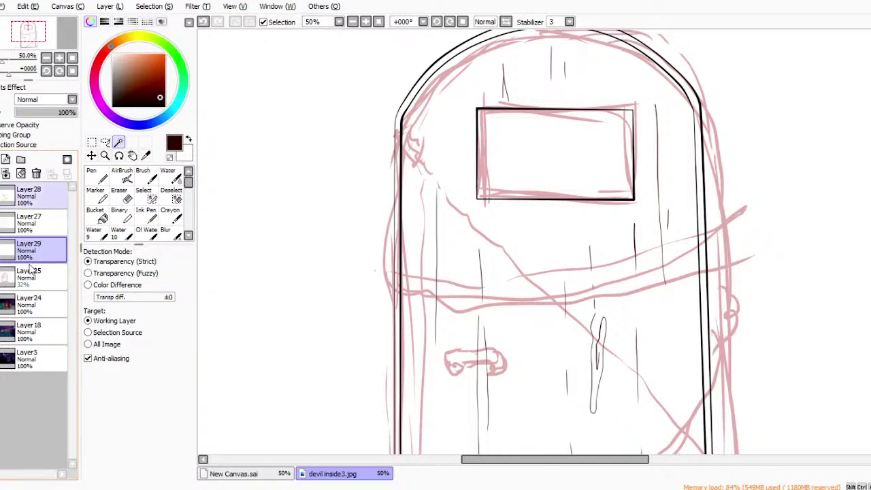
{"action": "left_click", "coordinate": [33, 225]}
{"action": "left_click", "coordinate": [333, 255]}
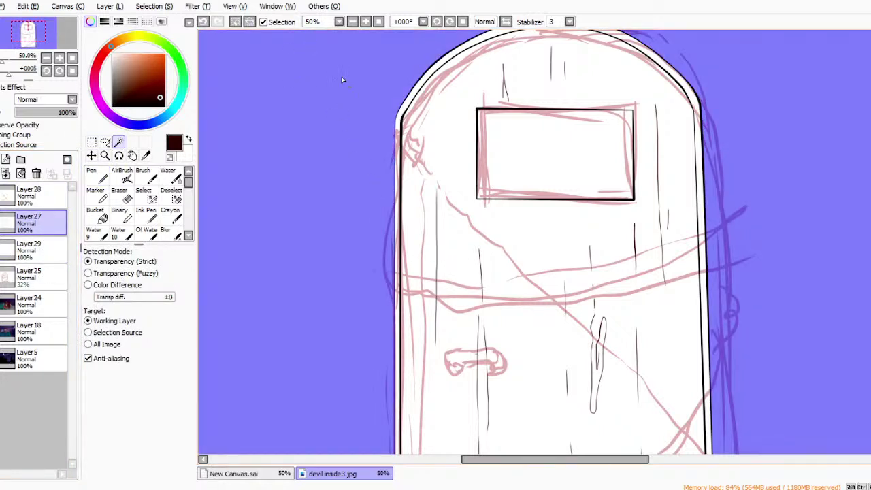
{"action": "left_click", "coordinate": [700, 208]}
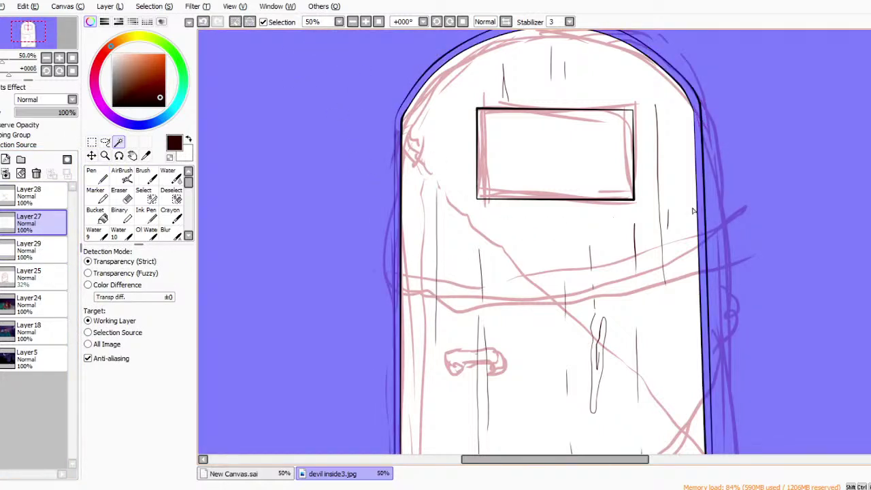
{"action": "left_click", "coordinate": [566, 163]}
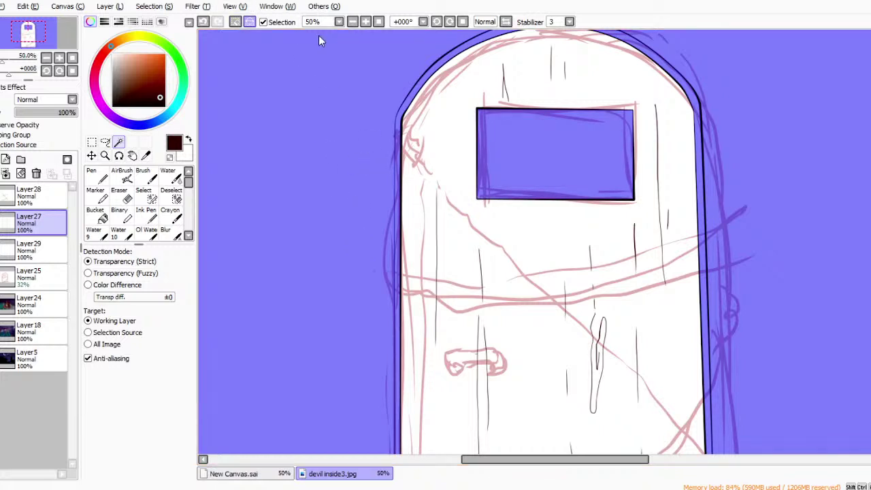
{"action": "key", "text": "ctrl+i"}
Fill the selected door panel with medium brown on Layer29 using the Bucket.
{"action": "left_click", "coordinate": [34, 249]}
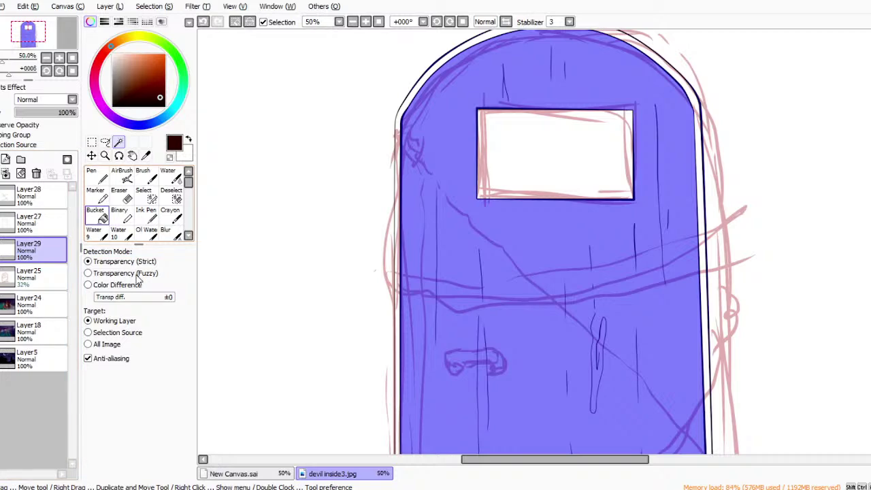
{"action": "left_click", "coordinate": [95, 214]}
{"action": "left_click", "coordinate": [128, 84]}
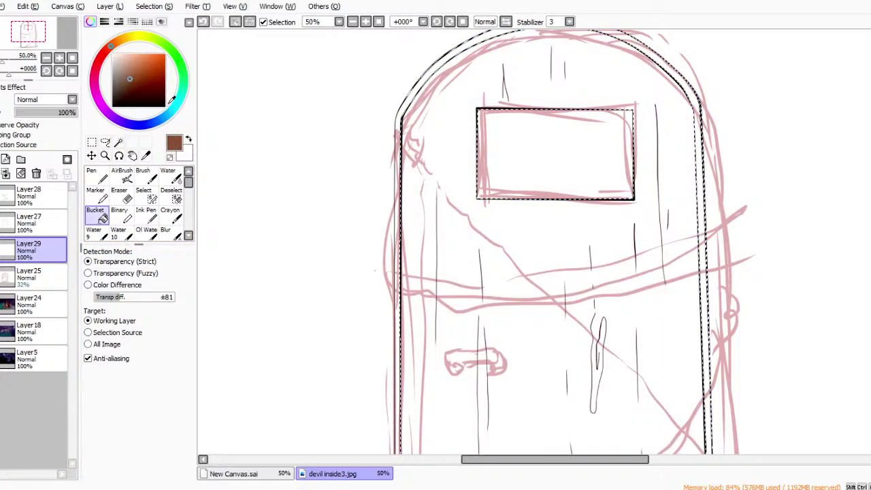
{"action": "left_click", "coordinate": [417, 322]}
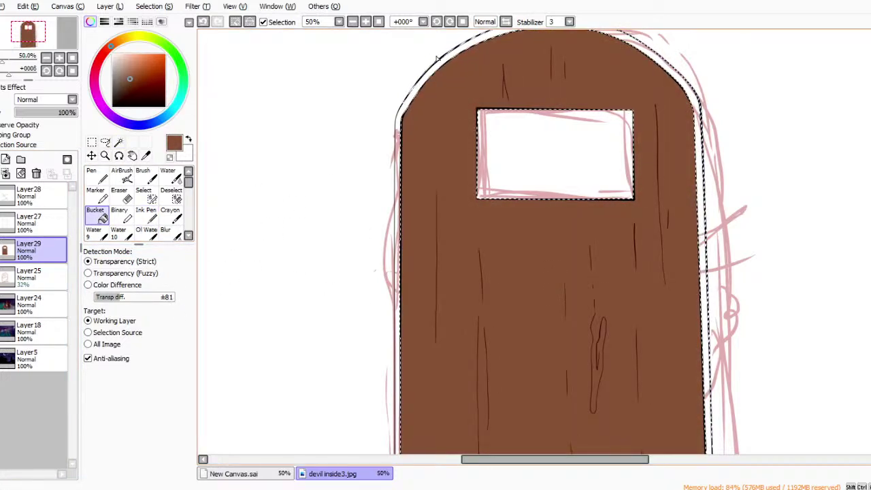
Paint dark red vertical streaks on the left and middle of the door panel with the Brush at size 120.
{"action": "left_click", "coordinate": [352, 22]}
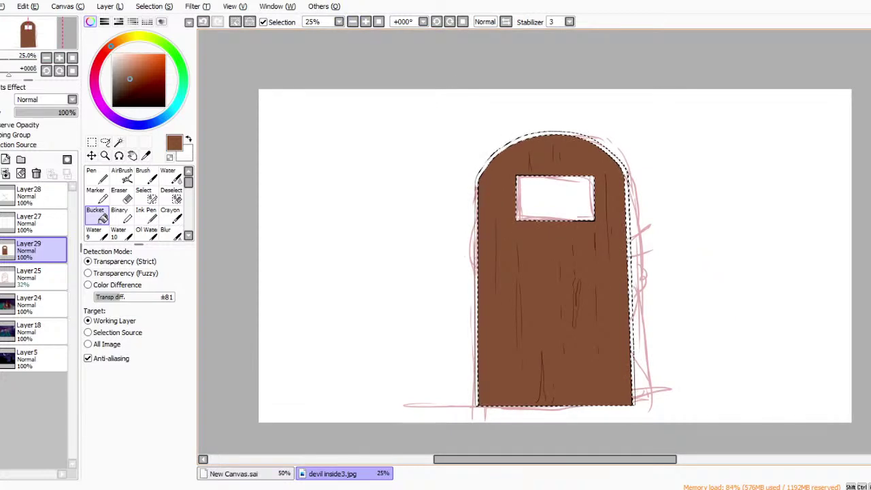
{"action": "scroll", "coordinate": [802, 171], "scroll_direction": "down", "scroll_amount": 1}
{"action": "scroll", "coordinate": [468, 47], "scroll_direction": "up", "scroll_amount": 1}
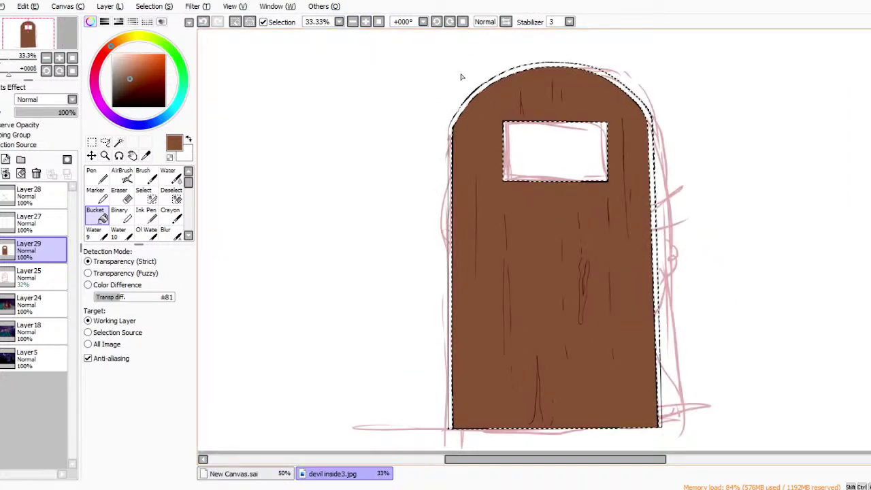
{"action": "key", "text": "c"}
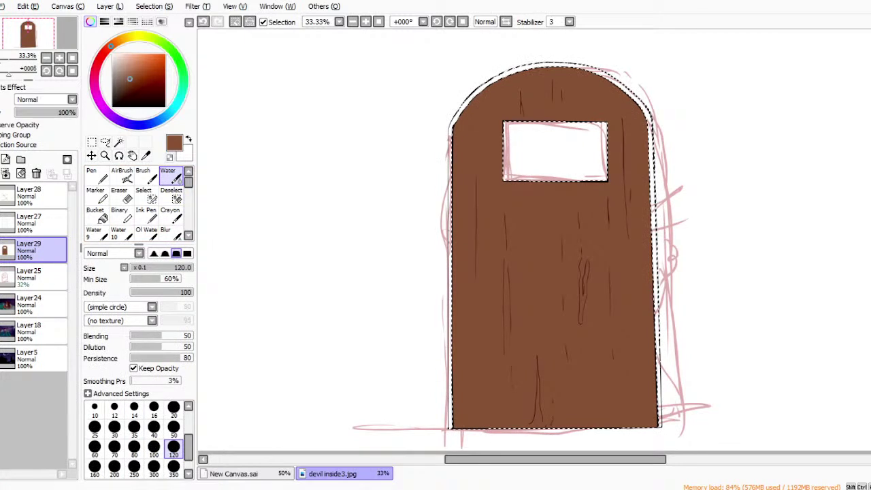
{"action": "key", "text": "b"}
{"action": "left_click", "coordinate": [173, 442]}
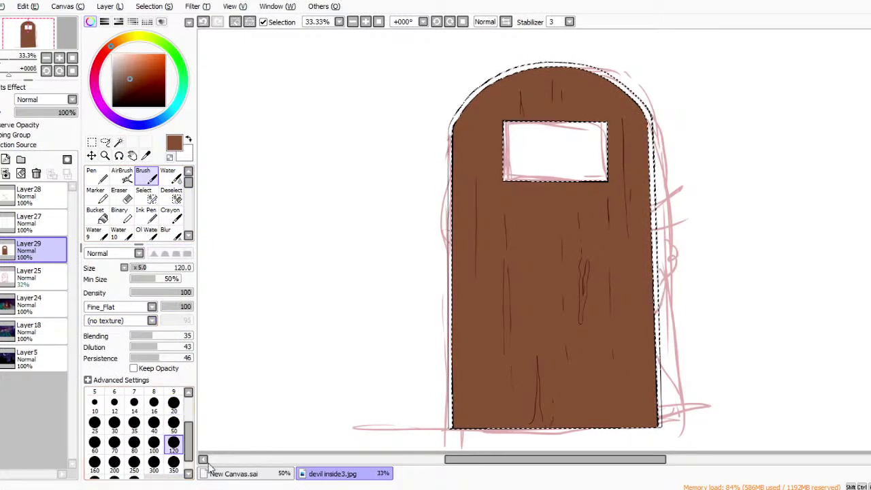
{"action": "left_click", "coordinate": [139, 87]}
{"action": "left_click_drag", "start_coordinate": [507, 265], "coordinate": [508, 301]}
{"action": "left_click_drag", "start_coordinate": [495, 407], "coordinate": [491, 327]}
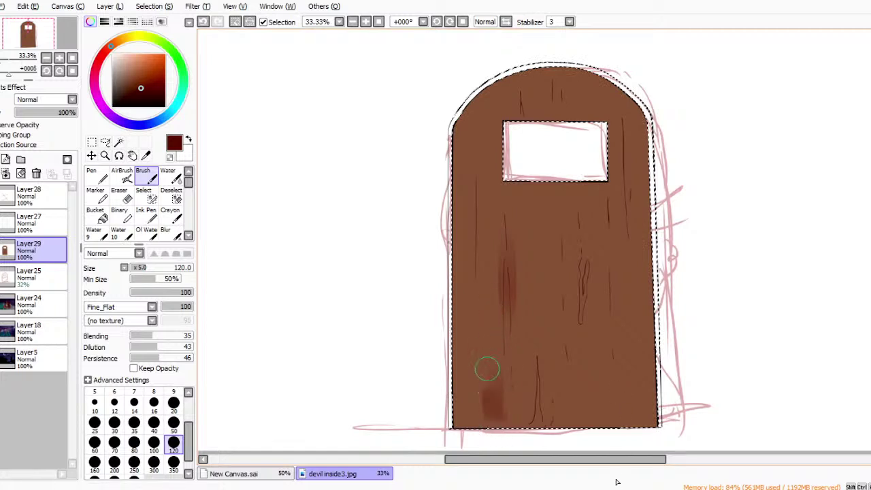
{"action": "left_click_drag", "start_coordinate": [554, 391], "coordinate": [565, 217]}
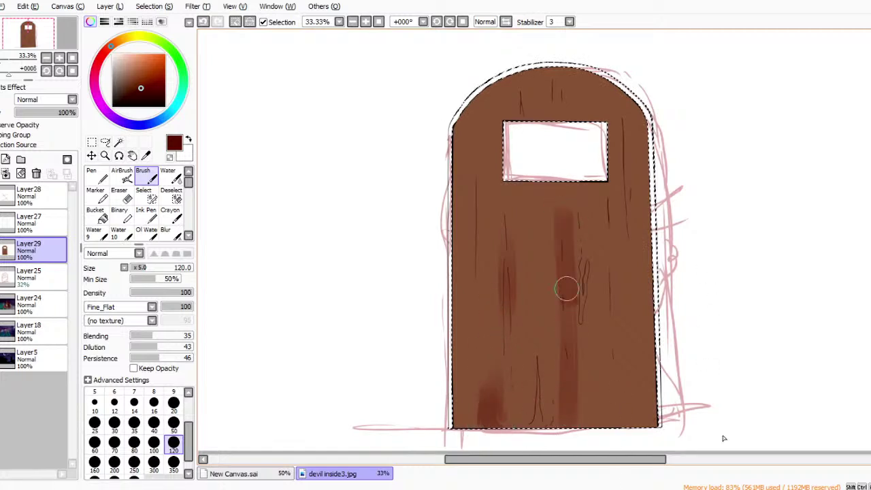
Extend the dark red vertical streaks below the window and down the right half of the door panel.
{"action": "mouse_move", "coordinate": [587, 168]}
{"action": "left_mouse_down"}
{"action": "mouse_move", "coordinate": [607, 384]}
{"action": "mouse_move", "coordinate": [593, 257]}
{"action": "mouse_move", "coordinate": [601, 361]}
{"action": "left_mouse_up"}
{"action": "left_click_drag", "start_coordinate": [538, 215], "coordinate": [537, 268]}
{"action": "left_click_drag", "start_coordinate": [542, 303], "coordinate": [546, 362]}
{"action": "mouse_move", "coordinate": [635, 139]}
{"action": "left_mouse_down"}
{"action": "mouse_move", "coordinate": [636, 254]}
{"action": "mouse_move", "coordinate": [614, 290]}
{"action": "mouse_move", "coordinate": [614, 418]}
{"action": "left_mouse_up"}
{"action": "left_click_drag", "start_coordinate": [604, 336], "coordinate": [605, 408]}
{"action": "left_click_drag", "start_coordinate": [595, 351], "coordinate": [591, 441]}
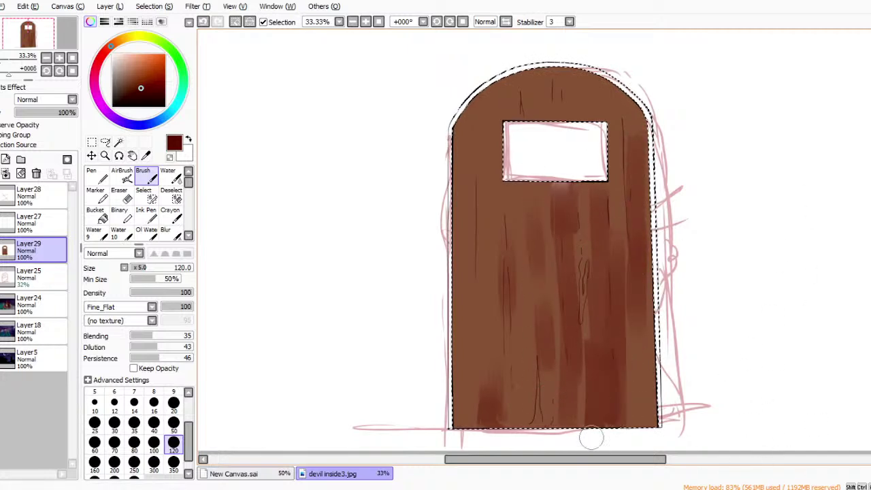
Paint darker red vertical streaks along the bottom middle and lower left of the door panel with the Brush at size 120.
{"action": "left_click_drag", "start_coordinate": [581, 384], "coordinate": [579, 432]}
{"action": "mouse_move", "coordinate": [578, 320]}
{"action": "left_mouse_down"}
{"action": "mouse_move", "coordinate": [580, 373]}
{"action": "mouse_move", "coordinate": [578, 339]}
{"action": "mouse_move", "coordinate": [558, 410]}
{"action": "left_mouse_up"}
{"action": "left_click_drag", "start_coordinate": [544, 354], "coordinate": [544, 392]}
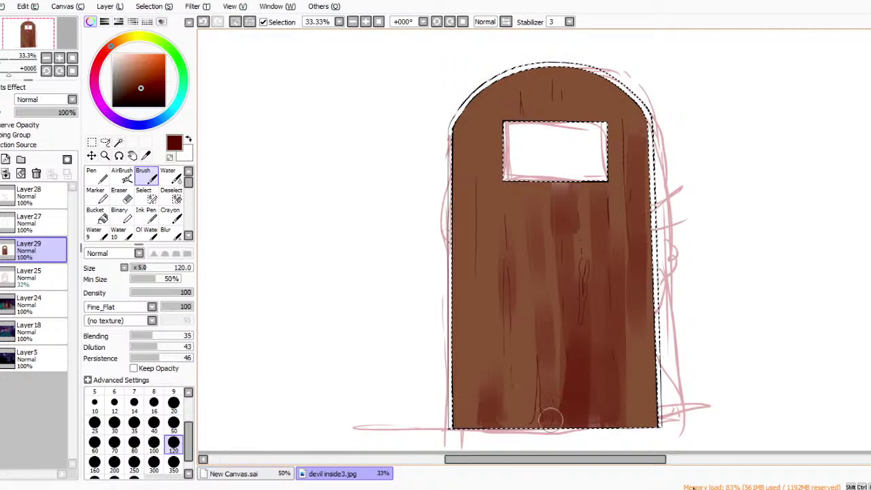
{"action": "left_click_drag", "start_coordinate": [548, 316], "coordinate": [536, 429]}
{"action": "left_click_drag", "start_coordinate": [502, 338], "coordinate": [512, 382]}
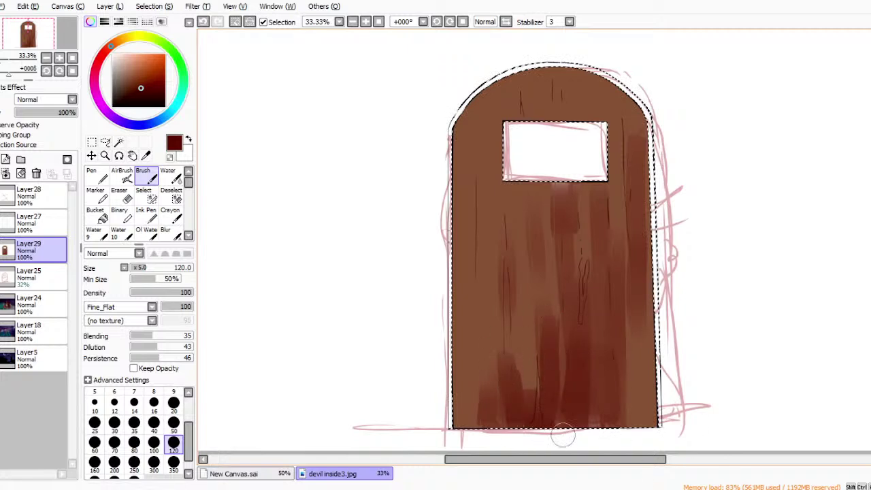
Add dark red vertical streaks along the panel's left edge, above the window, and across the area below the window.
{"action": "left_click_drag", "start_coordinate": [478, 155], "coordinate": [480, 242]}
{"action": "left_click_drag", "start_coordinate": [480, 320], "coordinate": [480, 339]}
{"action": "left_click_drag", "start_coordinate": [523, 102], "coordinate": [527, 130]}
{"action": "left_click_drag", "start_coordinate": [553, 103], "coordinate": [556, 133]}
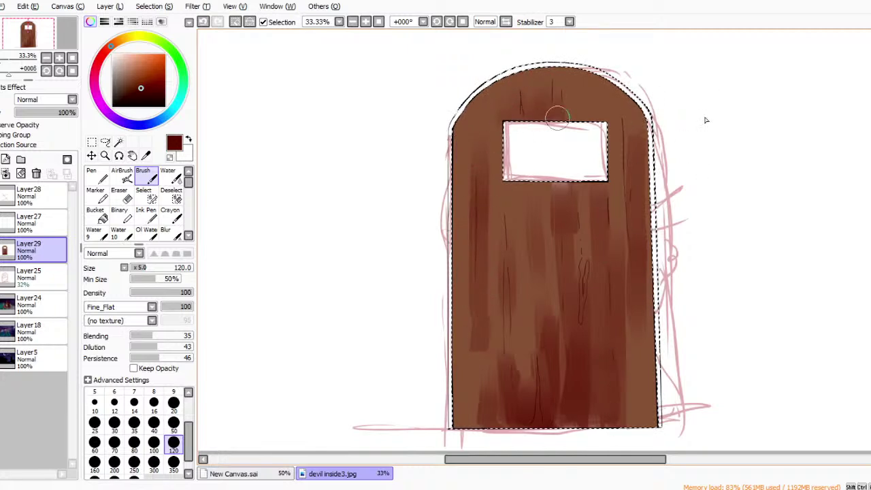
{"action": "left_click_drag", "start_coordinate": [577, 96], "coordinate": [589, 136]}
{"action": "mouse_move", "coordinate": [517, 176]}
{"action": "left_mouse_down"}
{"action": "mouse_move", "coordinate": [538, 193]}
{"action": "mouse_move", "coordinate": [547, 235]}
{"action": "mouse_move", "coordinate": [556, 161]}
{"action": "mouse_move", "coordinate": [579, 231]}
{"action": "mouse_move", "coordinate": [582, 216]}
{"action": "mouse_move", "coordinate": [575, 230]}
{"action": "mouse_move", "coordinate": [555, 214]}
{"action": "mouse_move", "coordinate": [547, 163]}
{"action": "mouse_move", "coordinate": [531, 138]}
{"action": "mouse_move", "coordinate": [519, 202]}
{"action": "mouse_move", "coordinate": [511, 161]}
{"action": "mouse_move", "coordinate": [577, 212]}
{"action": "mouse_move", "coordinate": [597, 197]}
{"action": "mouse_move", "coordinate": [526, 230]}
{"action": "mouse_move", "coordinate": [522, 338]}
{"action": "mouse_move", "coordinate": [521, 196]}
{"action": "mouse_move", "coordinate": [573, 297]}
{"action": "left_mouse_up"}
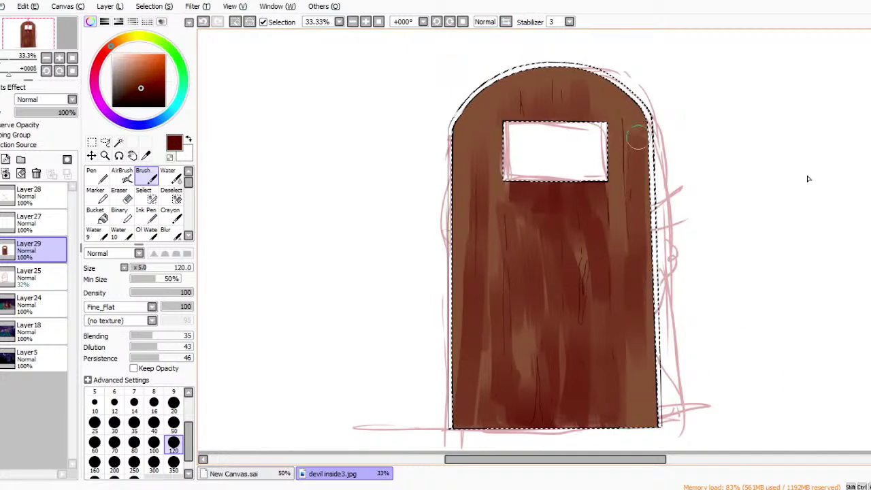
Soften the dark red streaks across the door panel with the Blur brush at size 350.
{"action": "left_click", "coordinate": [170, 233]}
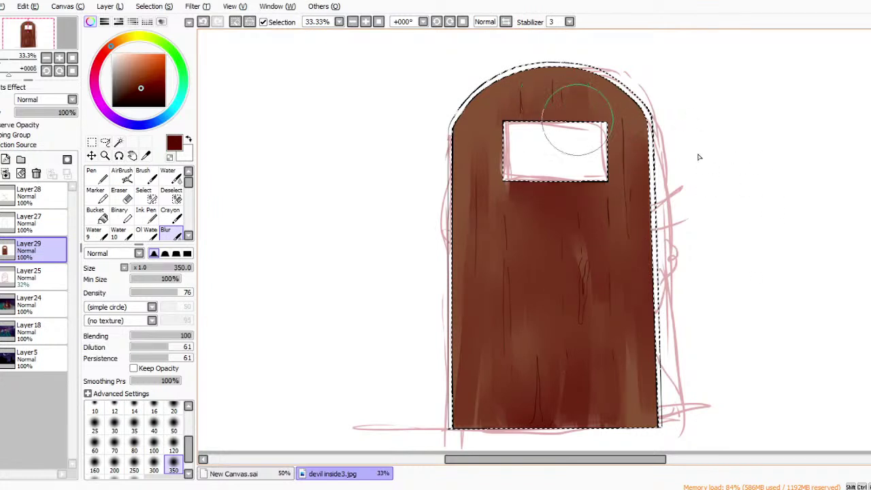
{"action": "left_click_drag", "start_coordinate": [638, 133], "coordinate": [638, 231]}
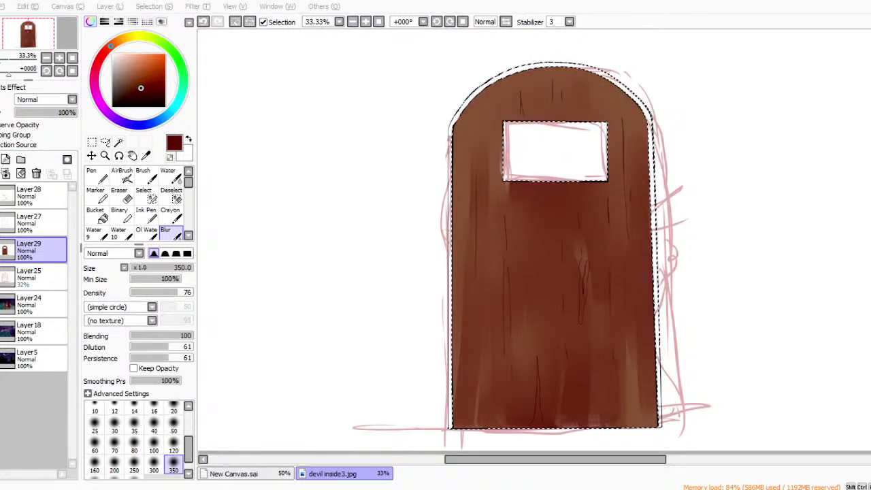
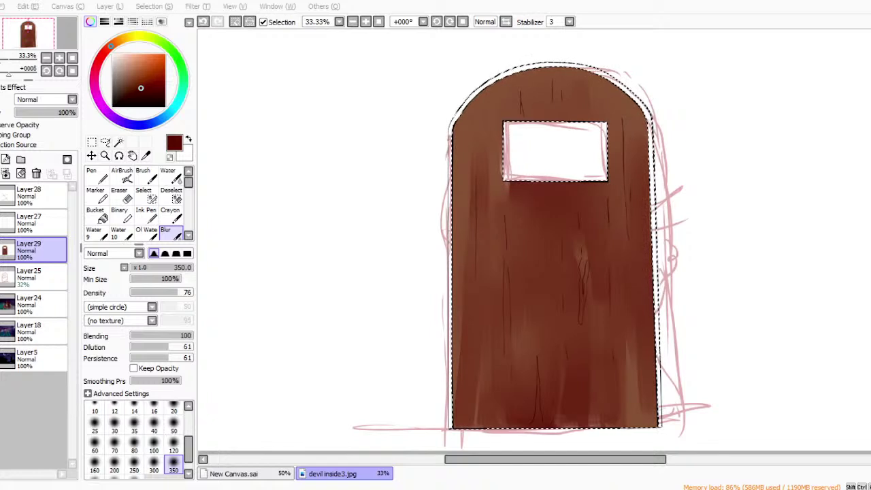
{"action": "left_click", "coordinate": [644, 307]}
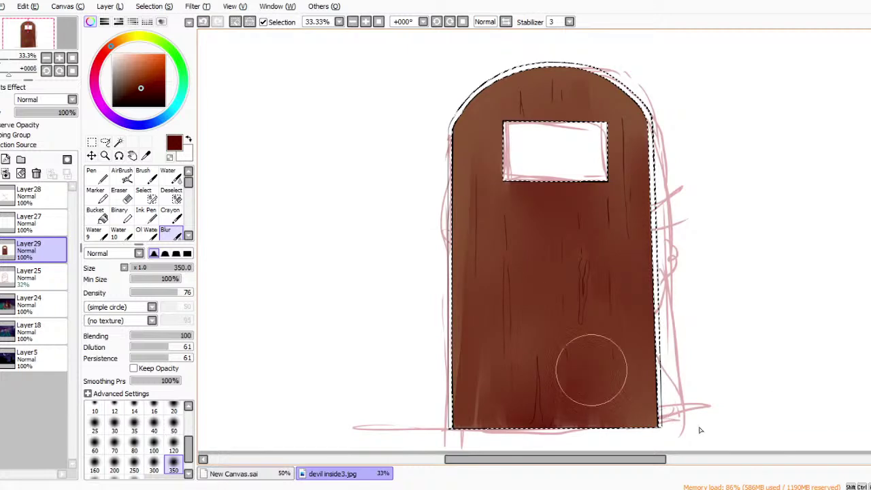
Paint finer dark red streaks along the wood grain lines over the door panel with the Brush at size 50.
{"action": "left_click", "coordinate": [167, 174]}
{"action": "left_click", "coordinate": [173, 427]}
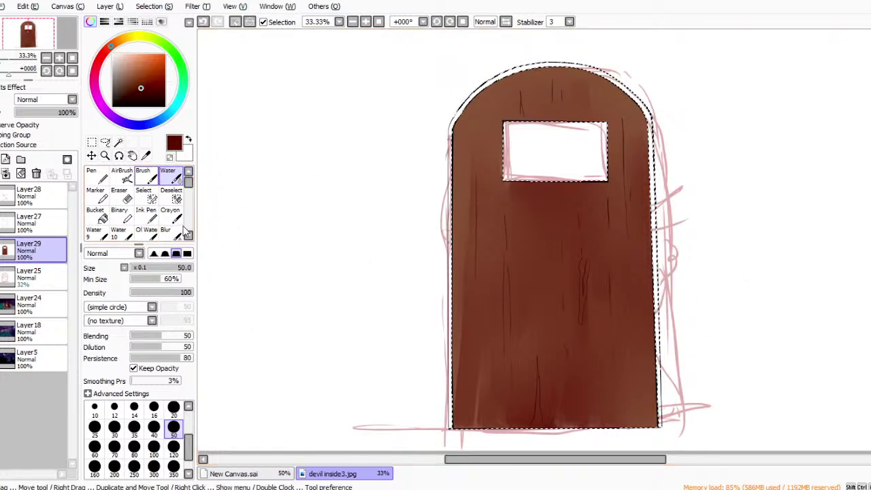
{"action": "key", "text": "b"}
{"action": "left_click", "coordinate": [174, 426]}
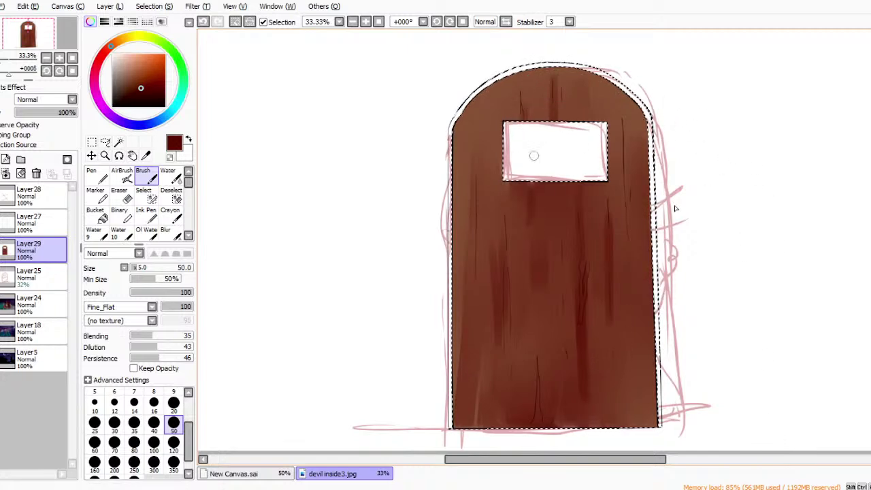
{"action": "left_click_drag", "start_coordinate": [537, 412], "coordinate": [537, 309]}
{"action": "left_click_drag", "start_coordinate": [477, 430], "coordinate": [480, 373]}
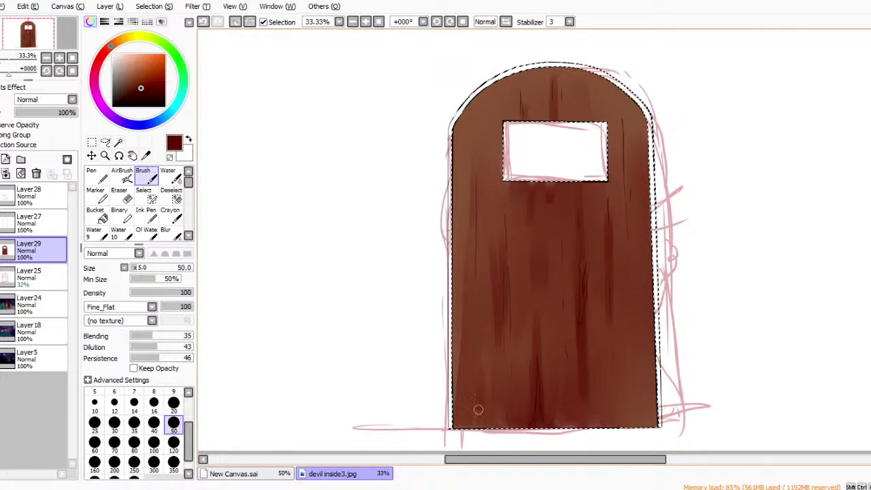
{"action": "mouse_move", "coordinate": [643, 426]}
{"action": "left_mouse_down"}
{"action": "mouse_move", "coordinate": [642, 302]}
{"action": "mouse_move", "coordinate": [643, 393]}
{"action": "left_mouse_up"}
{"action": "left_click_drag", "start_coordinate": [632, 311], "coordinate": [635, 417]}
{"action": "left_click_drag", "start_coordinate": [625, 379], "coordinate": [626, 407]}
{"action": "left_click_drag", "start_coordinate": [615, 310], "coordinate": [612, 420]}
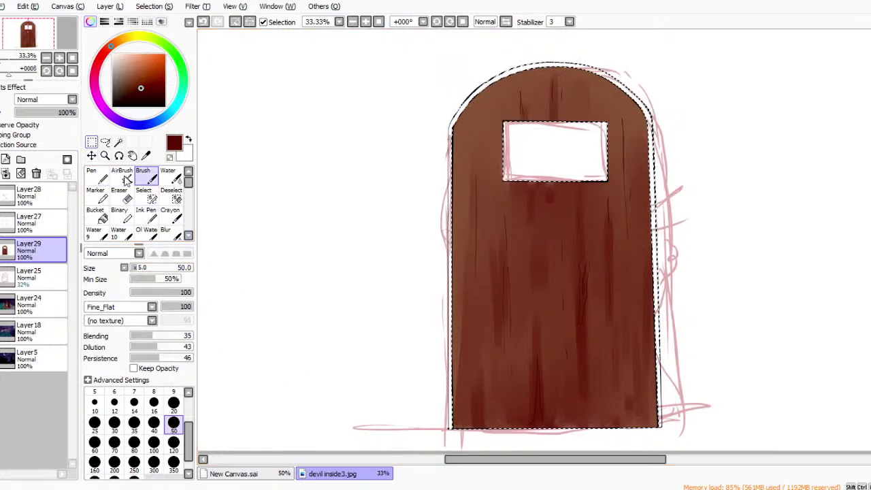
Clear the panel selection and select the door frame and window on Layer27 with the Magic Wand.
{"action": "left_click", "coordinate": [105, 142]}
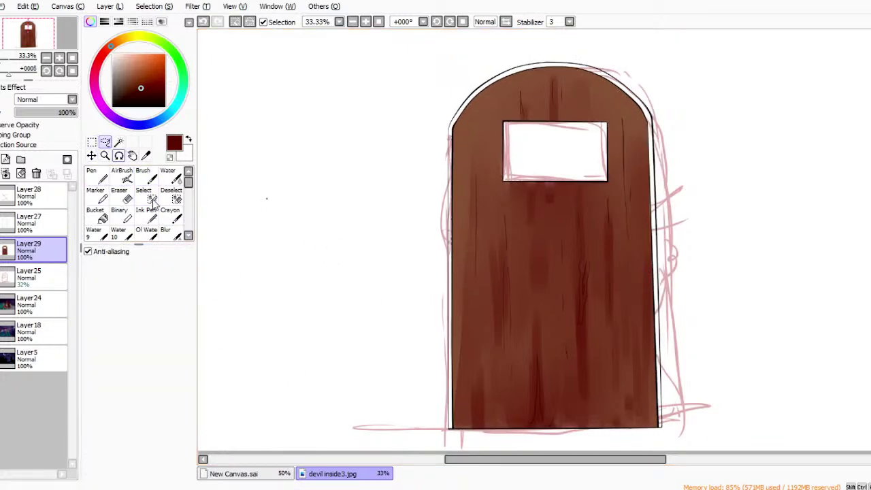
{"action": "left_click", "coordinate": [34, 223]}
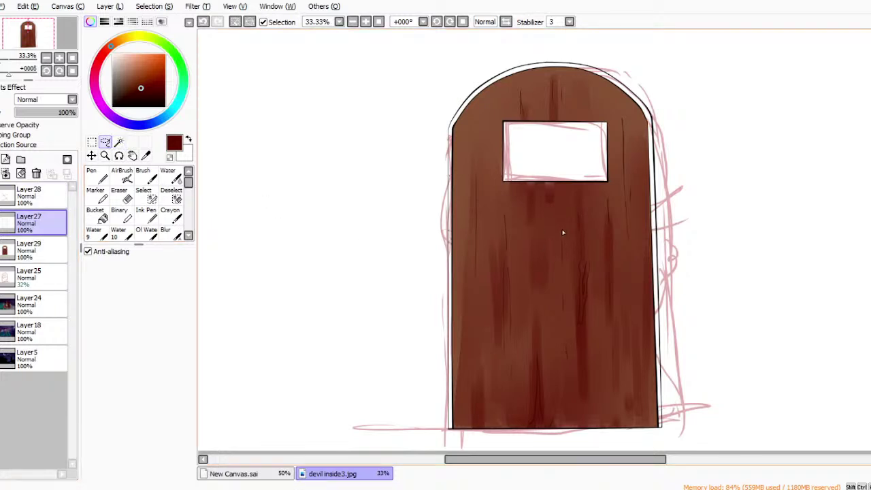
{"action": "left_click", "coordinate": [119, 141]}
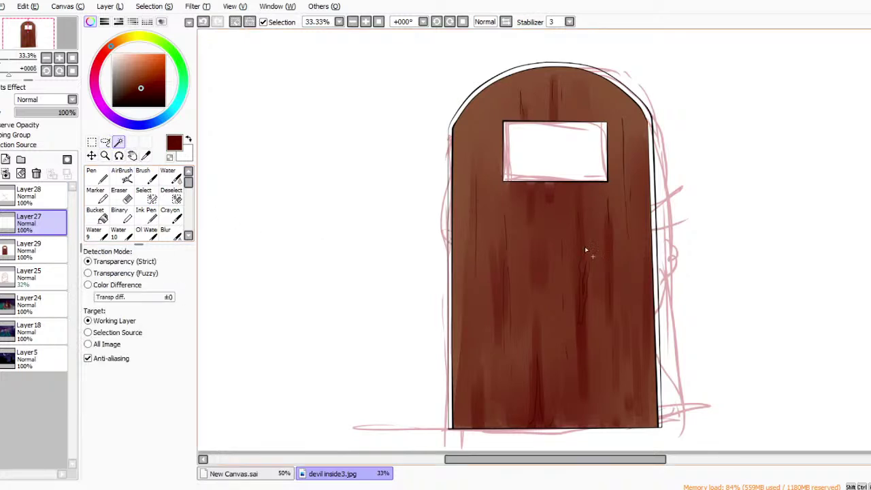
{"action": "left_click", "coordinate": [571, 227]}
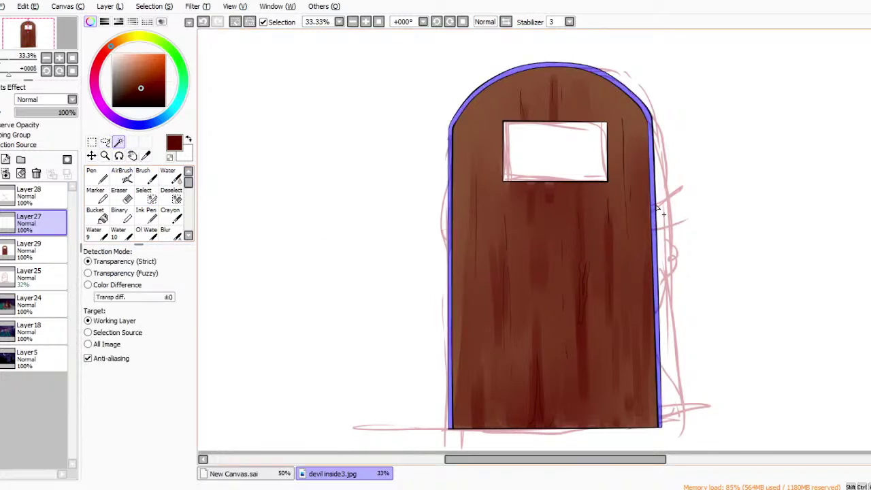
{"action": "left_click", "coordinate": [659, 212]}
Fill the selected frame and window with golden yellow on Layer29 using the Bucket.
{"action": "left_click", "coordinate": [31, 250]}
{"action": "left_click", "coordinate": [95, 214]}
{"action": "left_click", "coordinate": [133, 37]}
{"action": "left_click", "coordinate": [164, 57]}
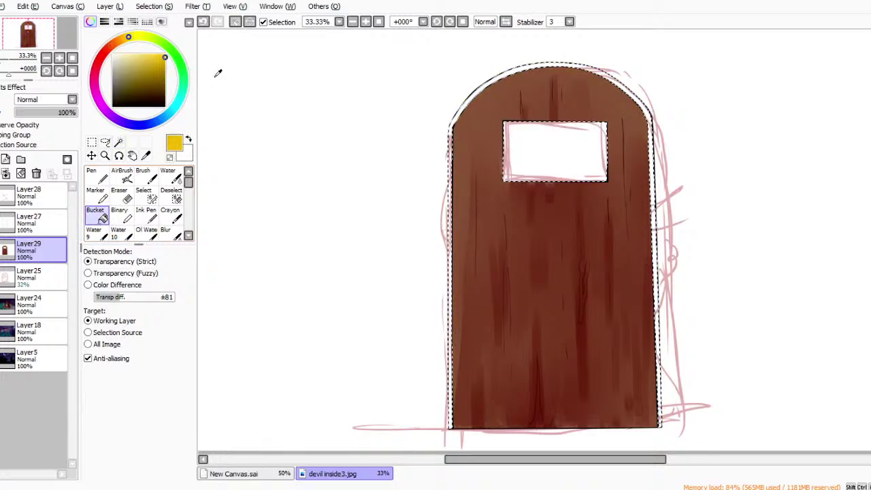
{"action": "left_click", "coordinate": [658, 205]}
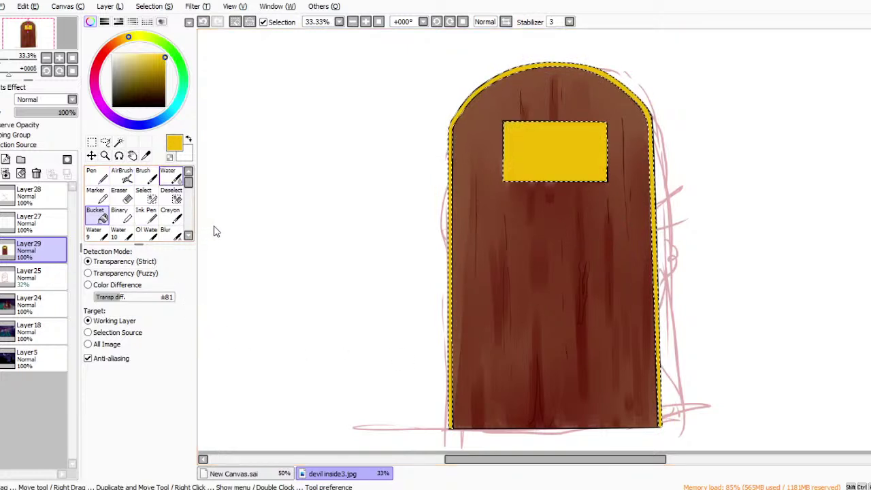
Airbrush dark blue shading over the lower window and frame sides on a new layer above Layer29, using a soft tip at size 350.
{"action": "left_click", "coordinate": [169, 177]}
{"action": "left_click", "coordinate": [123, 177]}
{"action": "left_click", "coordinate": [132, 83]}
{"action": "left_click", "coordinate": [146, 83]}
{"action": "left_click", "coordinate": [119, 120]}
{"action": "left_click", "coordinate": [145, 92]}
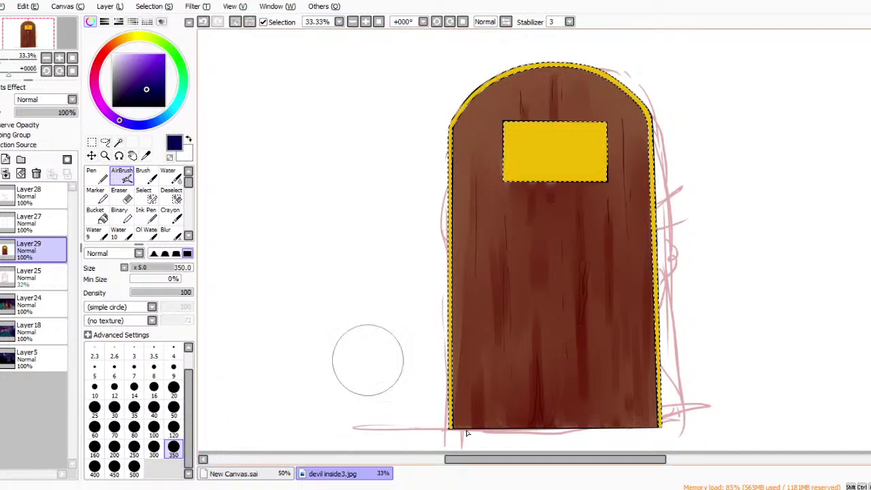
{"action": "left_click", "coordinate": [154, 253]}
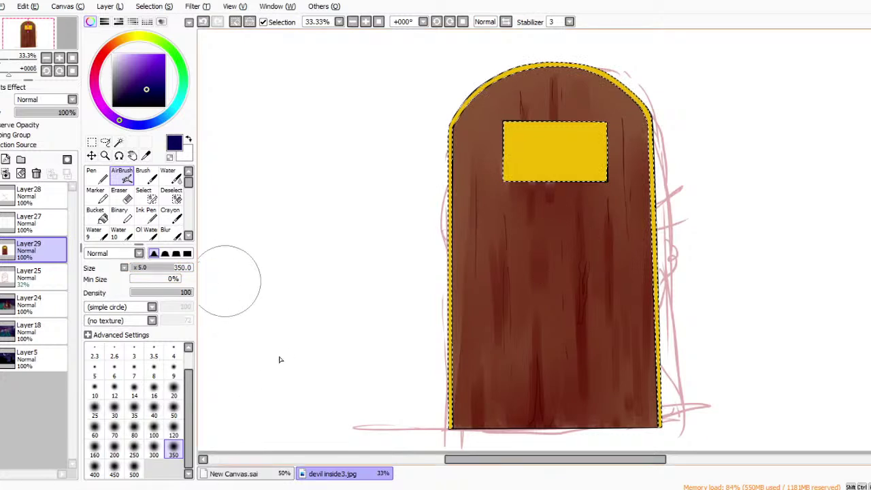
{"action": "left_click", "coordinate": [5, 159]}
{"action": "mouse_move", "coordinate": [511, 169]}
{"action": "left_mouse_down"}
{"action": "mouse_move", "coordinate": [665, 126]}
{"action": "mouse_move", "coordinate": [544, 198]}
{"action": "mouse_move", "coordinate": [628, 178]}
{"action": "mouse_move", "coordinate": [466, 182]}
{"action": "mouse_move", "coordinate": [728, 177]}
{"action": "mouse_move", "coordinate": [571, 190]}
{"action": "mouse_move", "coordinate": [487, 170]}
{"action": "mouse_move", "coordinate": [467, 410]}
{"action": "left_mouse_up"}
{"action": "left_click_drag", "start_coordinate": [657, 306], "coordinate": [654, 285]}
Airbrush pale lavender highlights over the top of the frame and the upper part of the window.
{"action": "left_click", "coordinate": [116, 54]}
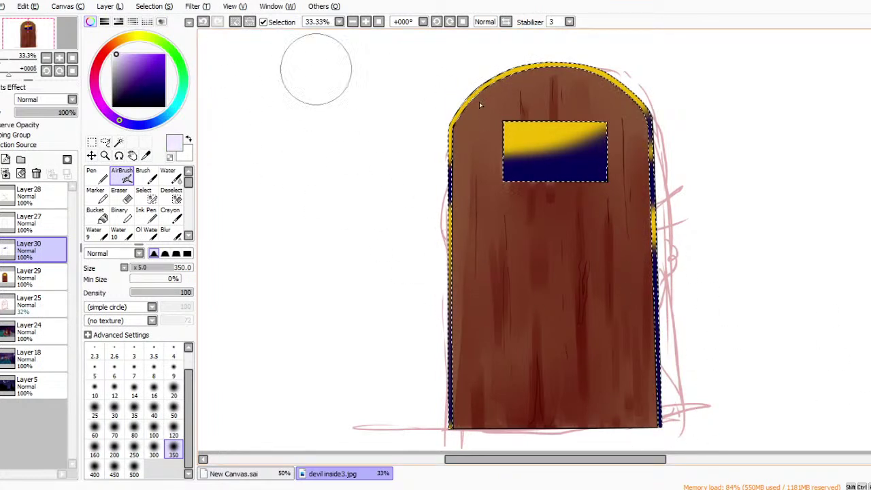
{"action": "left_click_drag", "start_coordinate": [433, 124], "coordinate": [638, 102]}
{"action": "mouse_move", "coordinate": [468, 130]}
{"action": "left_mouse_down"}
{"action": "mouse_move", "coordinate": [565, 116]}
{"action": "mouse_move", "coordinate": [608, 96]}
{"action": "left_mouse_up"}
{"action": "mouse_move", "coordinate": [520, 51]}
{"action": "left_mouse_down"}
{"action": "mouse_move", "coordinate": [618, 79]}
{"action": "mouse_move", "coordinate": [645, 103]}
{"action": "left_mouse_up"}
{"action": "mouse_move", "coordinate": [415, 296]}
{"action": "left_mouse_down"}
{"action": "mouse_move", "coordinate": [459, 295]}
{"action": "mouse_move", "coordinate": [761, 206]}
{"action": "left_mouse_up"}
Blur the shading in the window and lower the opacity of Layer30 to 38%.
{"action": "left_click", "coordinate": [166, 231]}
{"action": "mouse_move", "coordinate": [535, 156]}
{"action": "left_mouse_down"}
{"action": "mouse_move", "coordinate": [554, 156]}
{"action": "mouse_move", "coordinate": [525, 164]}
{"action": "left_mouse_up"}
{"action": "left_click_drag", "start_coordinate": [55, 112], "coordinate": [42, 112]}
Try to erase a horizontal highlight in the window with the Eraser at size 120 and soften it with Blur.
{"action": "left_click", "coordinate": [120, 194]}
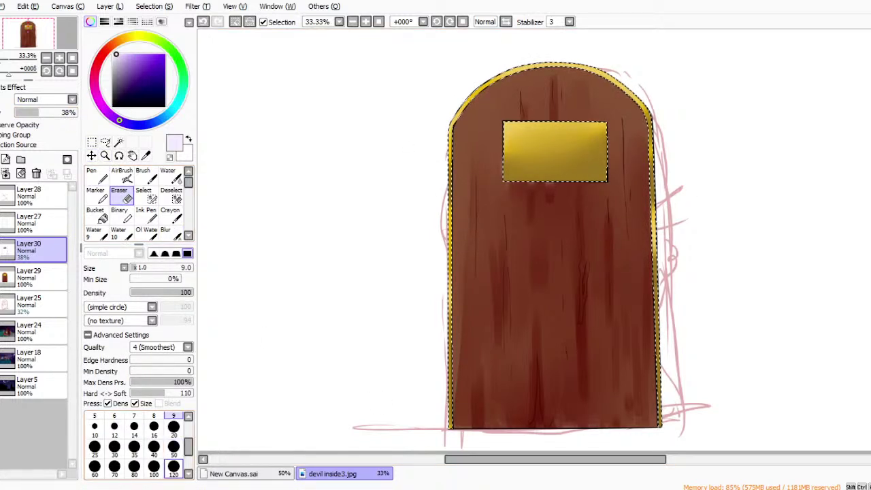
{"action": "left_click", "coordinate": [173, 469]}
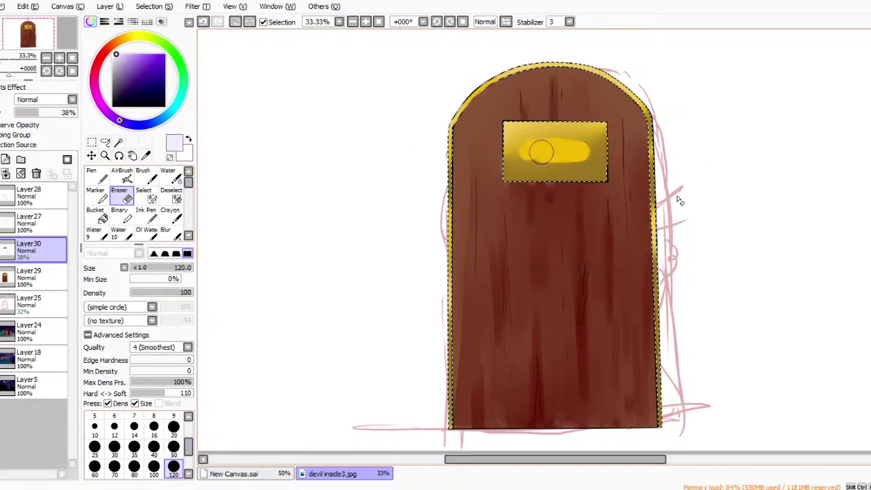
{"action": "left_click", "coordinate": [167, 233]}
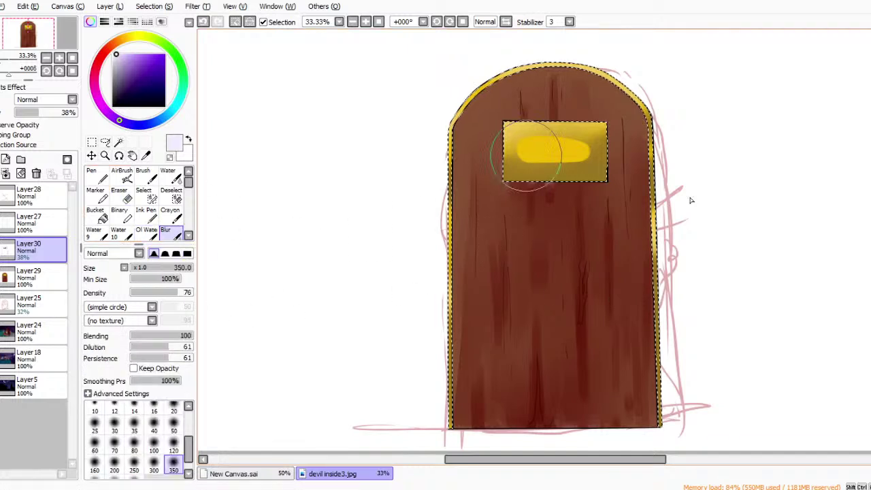
{"action": "key", "text": "ctrl+z"}
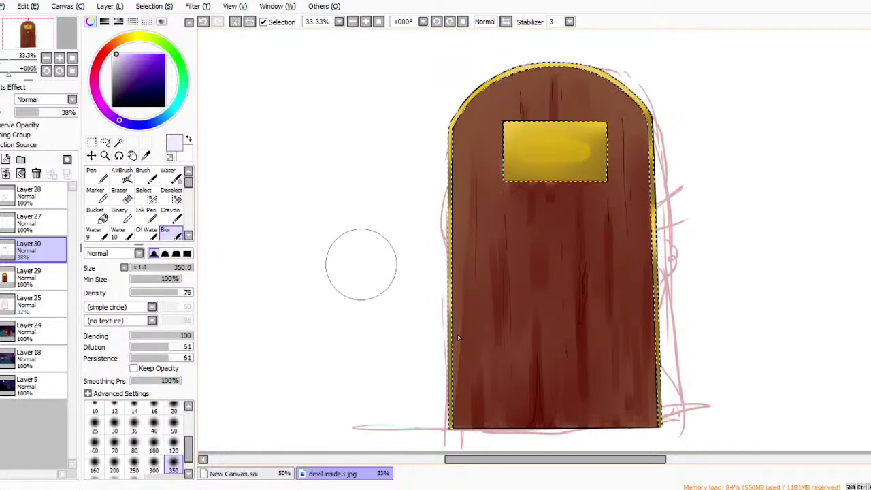
{"action": "left_click", "coordinate": [173, 425]}
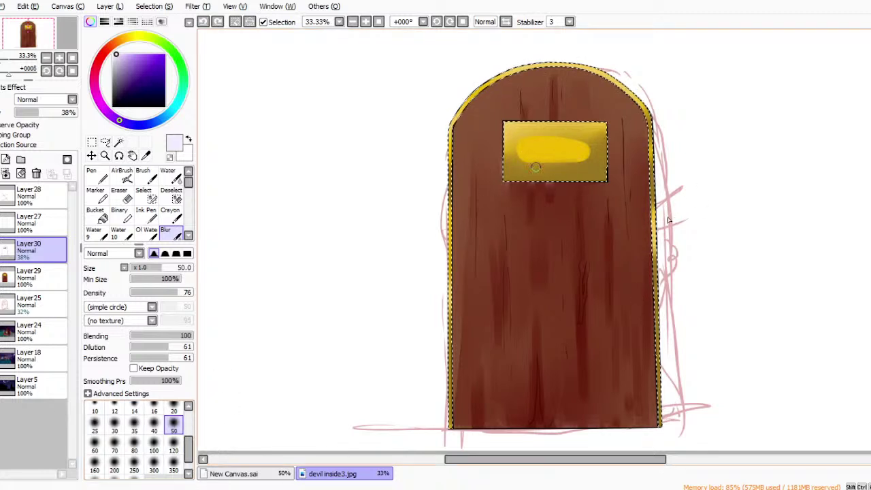
Try to erase an oval highlight in the window with a soft-tipped Eraser, then undo the erasing.
{"action": "left_click", "coordinate": [119, 193]}
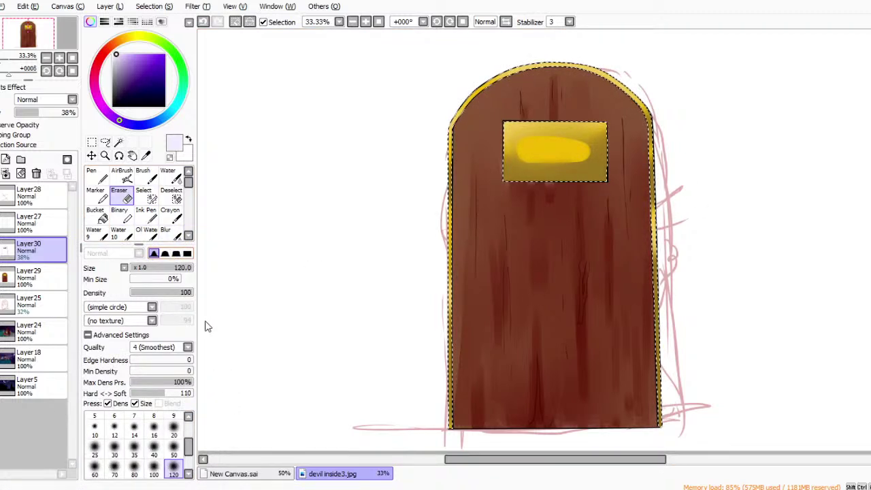
{"action": "mouse_move", "coordinate": [556, 148]}
{"action": "left_mouse_down"}
{"action": "mouse_move", "coordinate": [583, 155]}
{"action": "mouse_move", "coordinate": [527, 162]}
{"action": "mouse_move", "coordinate": [549, 161]}
{"action": "mouse_move", "coordinate": [531, 144]}
{"action": "mouse_move", "coordinate": [546, 141]}
{"action": "mouse_move", "coordinate": [585, 152]}
{"action": "left_mouse_up"}
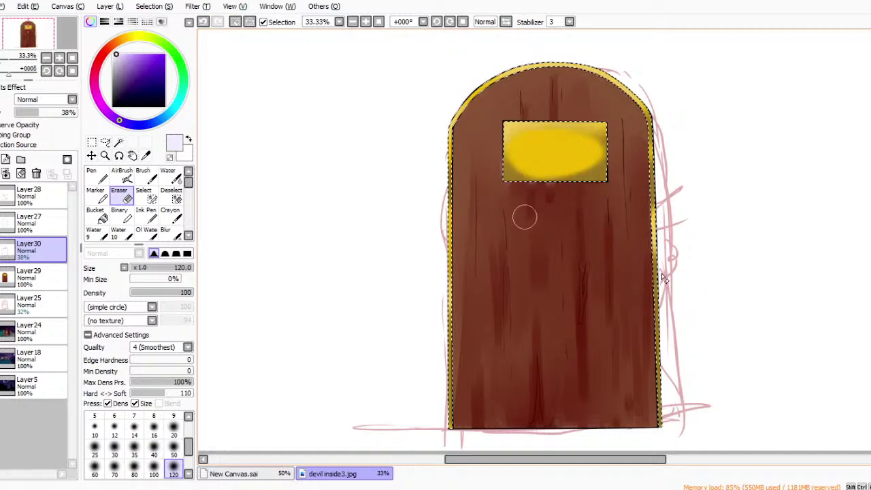
{"action": "key", "text": "ctrl+z"}
{"action": "key", "text": "ctrl+z"}
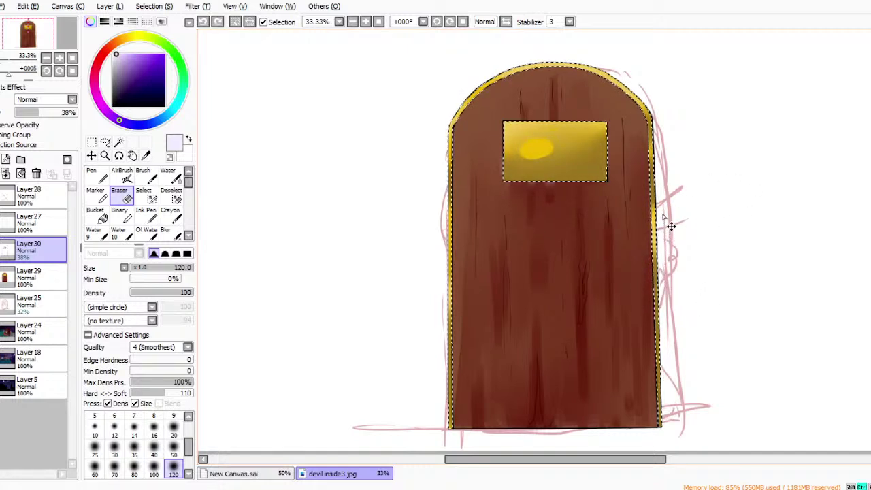
{"action": "key", "text": "ctrl+y"}
{"action": "key", "text": "ctrl+y"}
{"action": "key", "text": "ctrl+z"}
Erase diagonal highlight bands across the window on Layer30 with the soft-tipped Eraser at size 120, redoing unsatisfactory strokes.
{"action": "mouse_move", "coordinate": [498, 151]}
{"action": "left_mouse_down"}
{"action": "mouse_move", "coordinate": [627, 103]}
{"action": "mouse_move", "coordinate": [477, 161]}
{"action": "mouse_move", "coordinate": [587, 137]}
{"action": "left_mouse_up"}
{"action": "key", "text": "ctrl+z"}
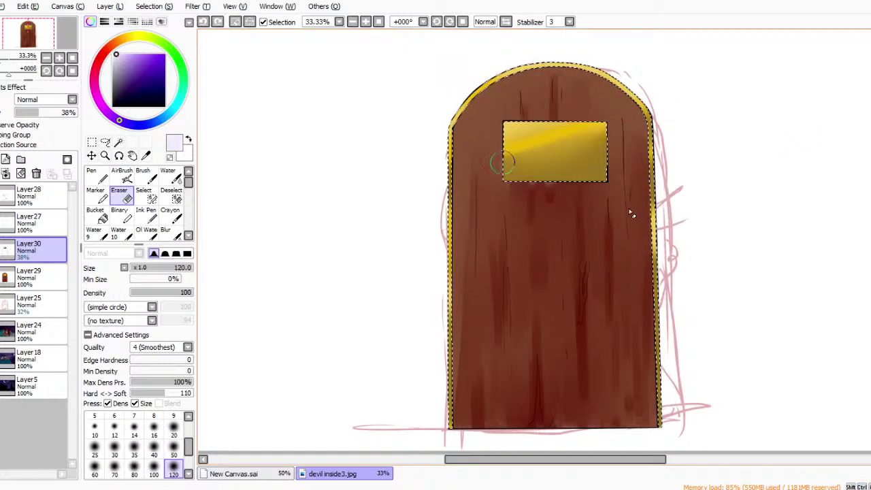
{"action": "key", "text": "ctrl+y"}
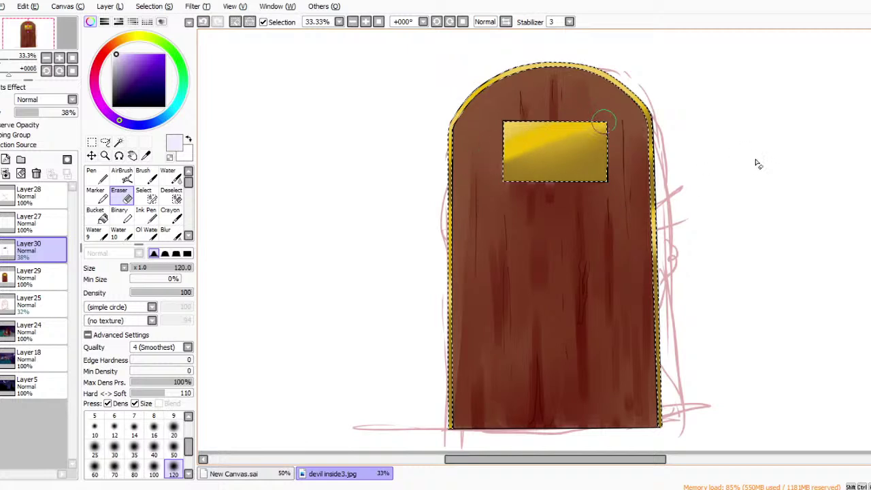
{"action": "key", "text": "ctrl+z"}
{"action": "left_click_drag", "start_coordinate": [509, 177], "coordinate": [671, 113]}
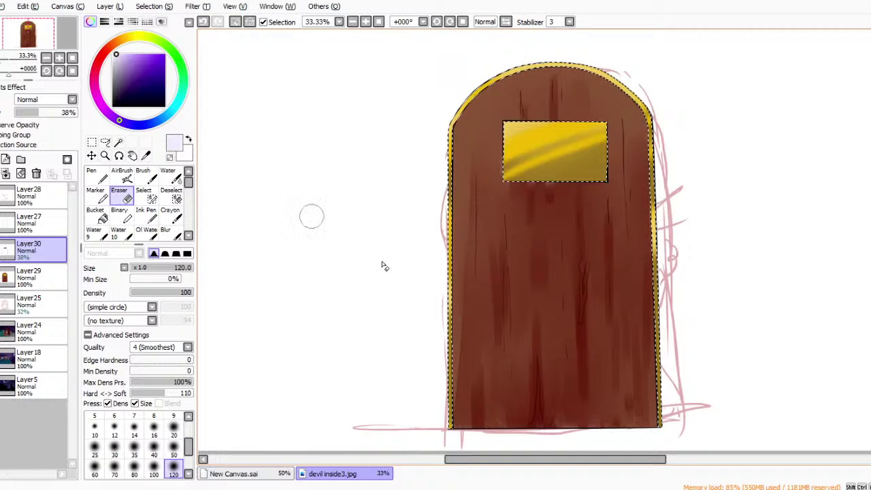
Show the chains and door handle again by making their hidden layer visible.
{"action": "left_click", "coordinate": [1, 196]}
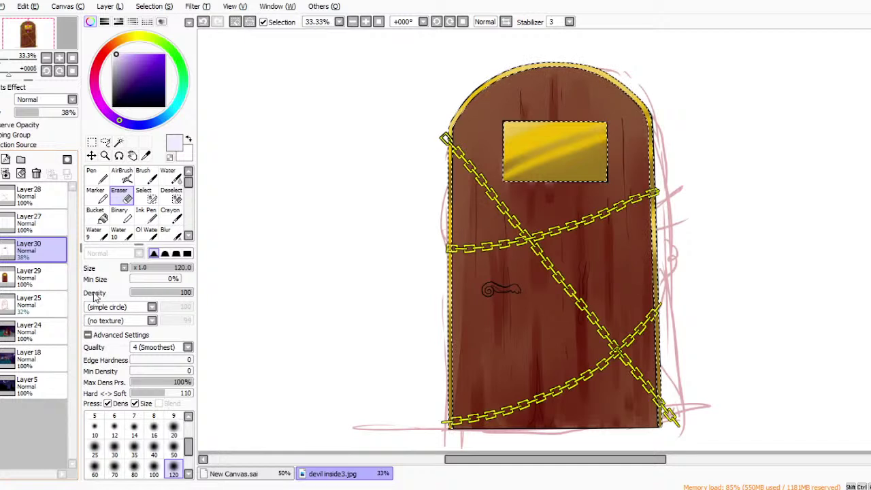
{"action": "left_click", "coordinate": [119, 142]}
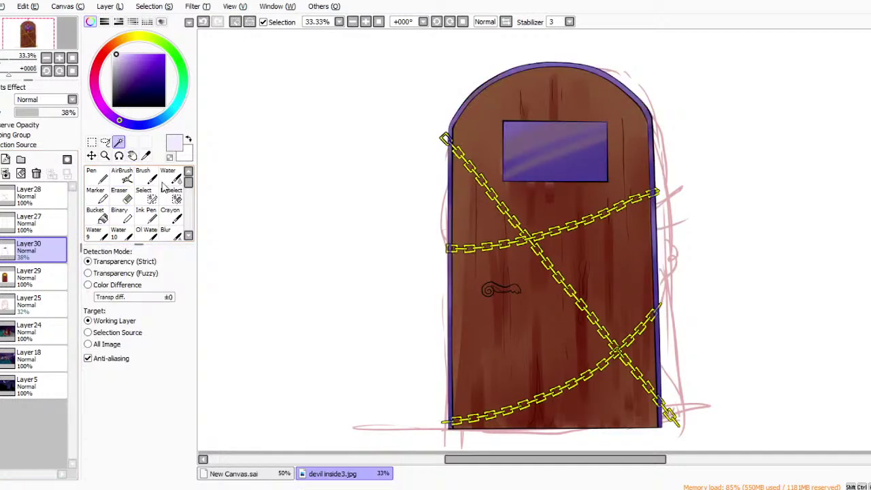
{"action": "left_click", "coordinate": [404, 267]}
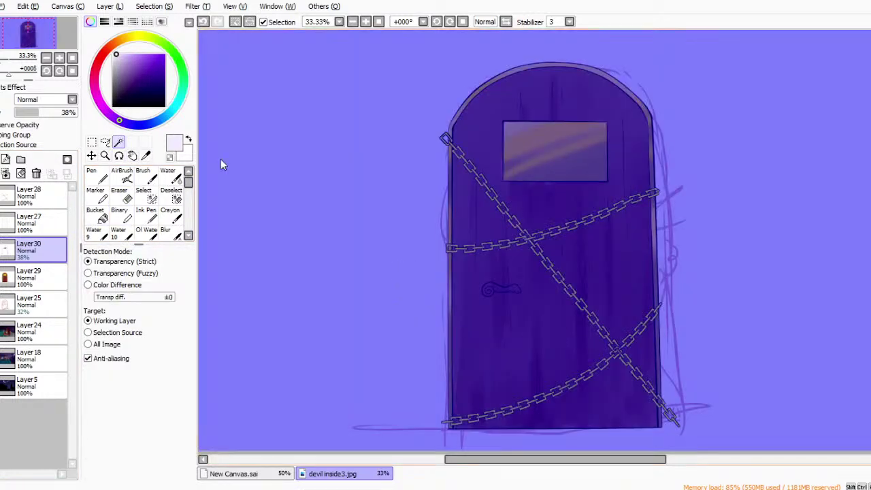
{"action": "left_click", "coordinate": [92, 142]}
{"action": "left_click", "coordinate": [118, 142]}
{"action": "left_click", "coordinate": [594, 371]}
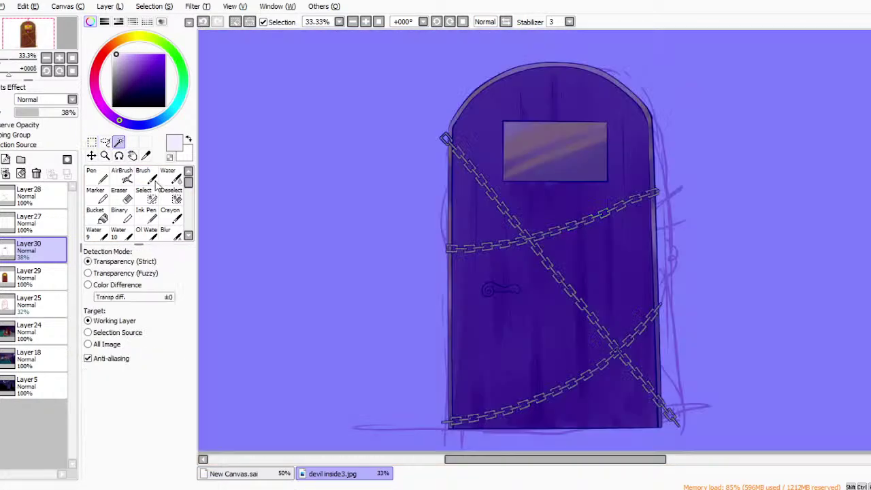
{"action": "key", "text": "ctrl+t"}
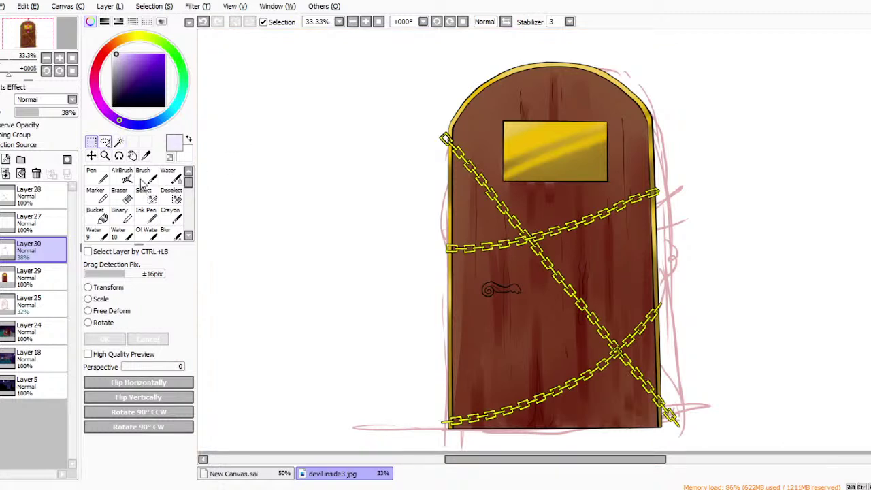
{"action": "left_click", "coordinate": [118, 142]}
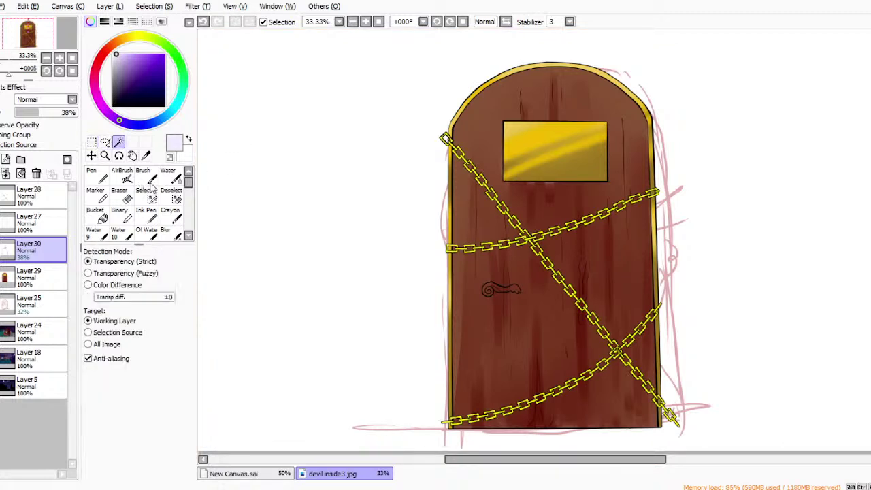
{"action": "left_click", "coordinate": [632, 369]}
{"action": "key", "text": "ctrl+d"}
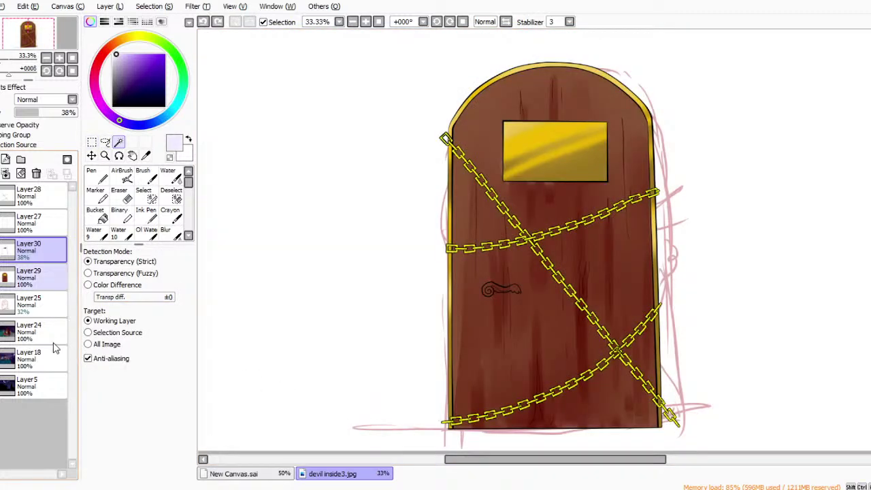
Select the door handle's interior on Layer28 with the Magic Wand.
{"action": "left_click", "coordinate": [49, 196]}
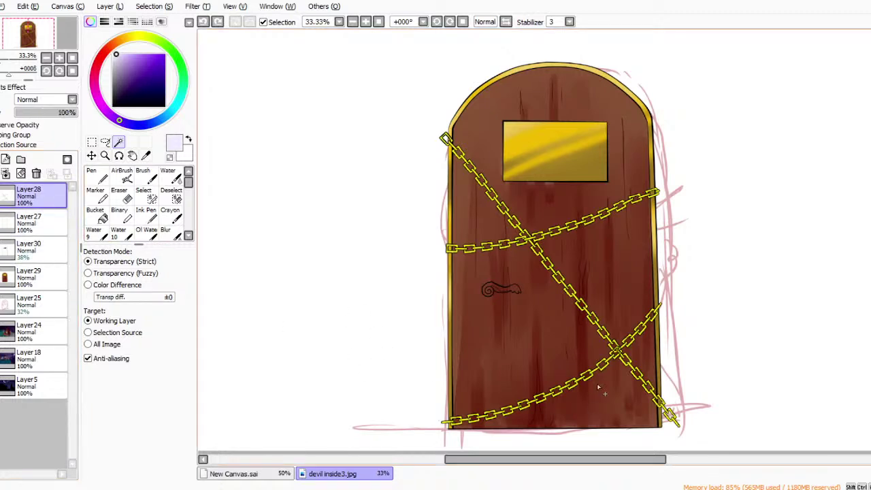
{"action": "left_click", "coordinate": [619, 370]}
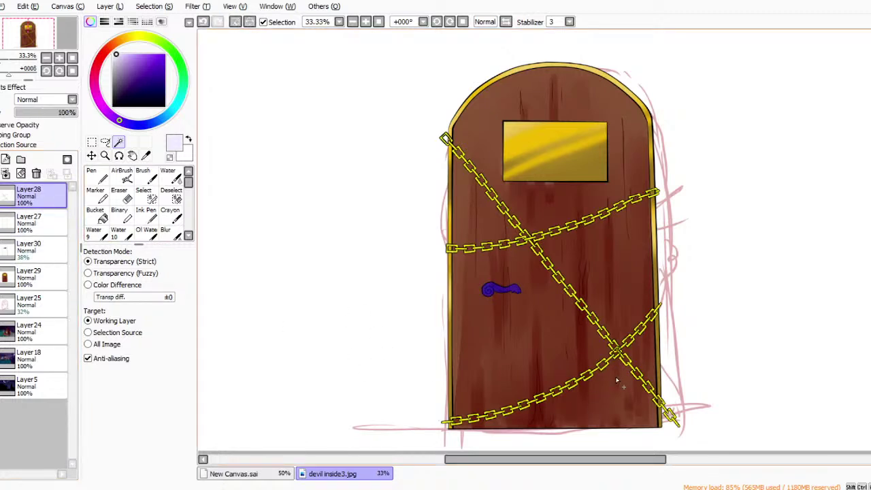
Choose a golden yellow and try filling the selected door handle on Layer29 with the Bucket, then undo the fill.
{"action": "left_click", "coordinate": [31, 248]}
{"action": "left_click", "coordinate": [102, 214]}
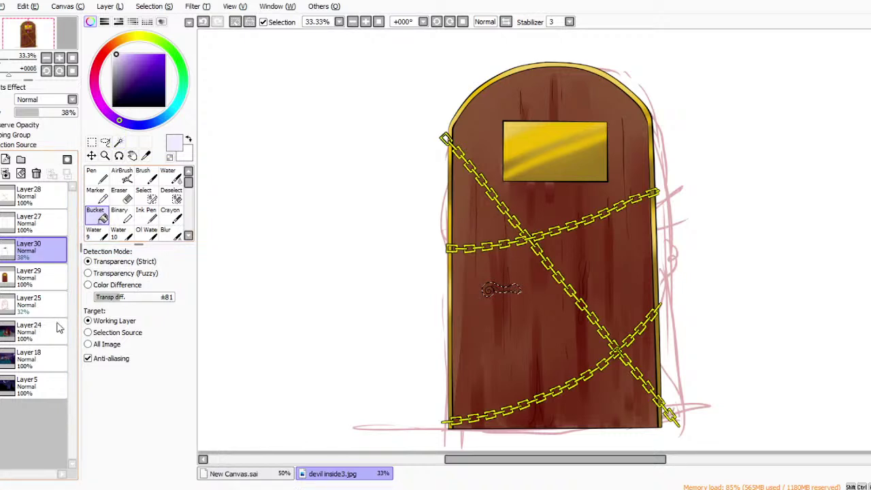
{"action": "left_click", "coordinate": [31, 276]}
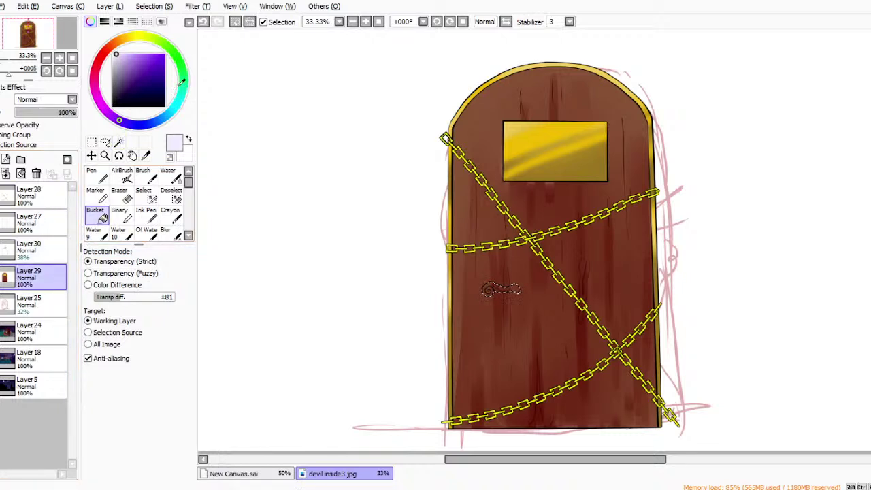
{"action": "left_click", "coordinate": [177, 54]}
{"action": "mouse_move", "coordinate": [116, 55]}
{"action": "left_mouse_down"}
{"action": "mouse_move", "coordinate": [127, 66]}
{"action": "mouse_move", "coordinate": [136, 61]}
{"action": "left_mouse_up"}
{"action": "mouse_move", "coordinate": [204, 73]}
{"action": "left_mouse_down"}
{"action": "mouse_move", "coordinate": [199, 82]}
{"action": "mouse_move", "coordinate": [170, 57]}
{"action": "left_mouse_up"}
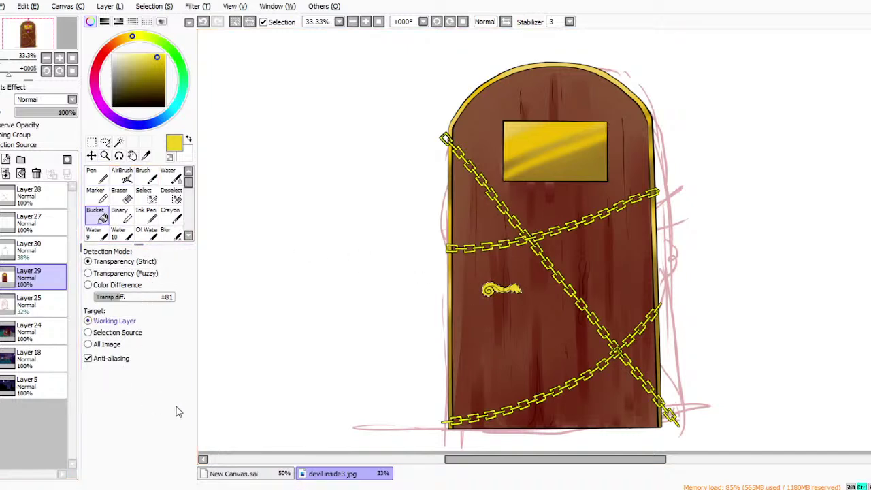
{"action": "key", "text": "ctrl+z"}
Add a new layer directly below Layer28 and fill the selected door handle on it with golden yellow.
{"action": "left_click", "coordinate": [35, 196]}
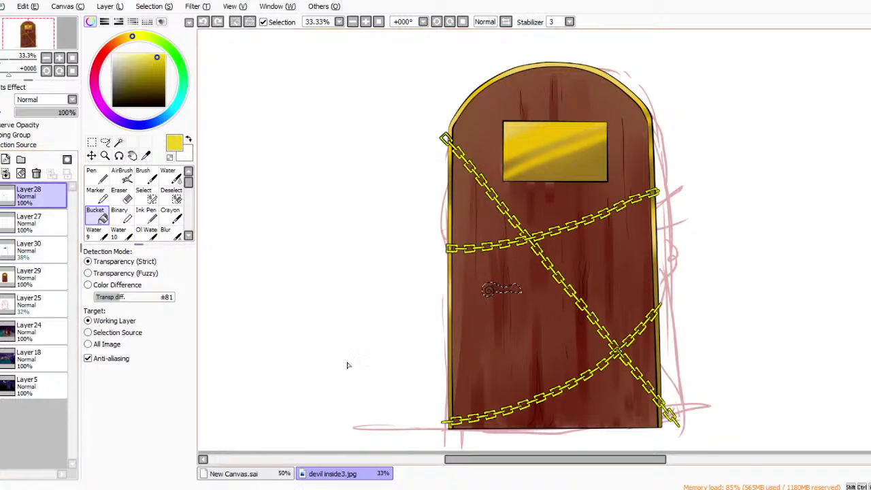
{"action": "left_click", "coordinate": [45, 230]}
{"action": "left_click", "coordinate": [2, 160]}
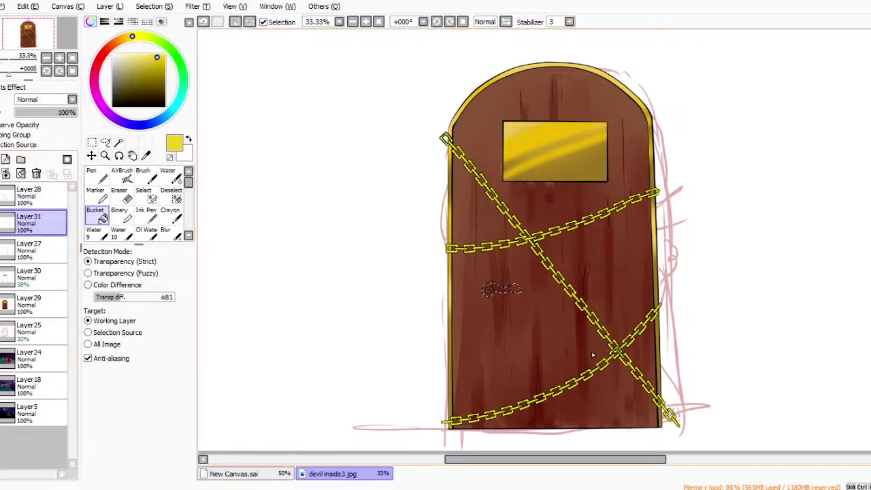
Shade the door handle on Layer31 in dark navy with the Water brush at size 120, redoing the first stroke, and clear the selection.
{"action": "left_click", "coordinate": [170, 177]}
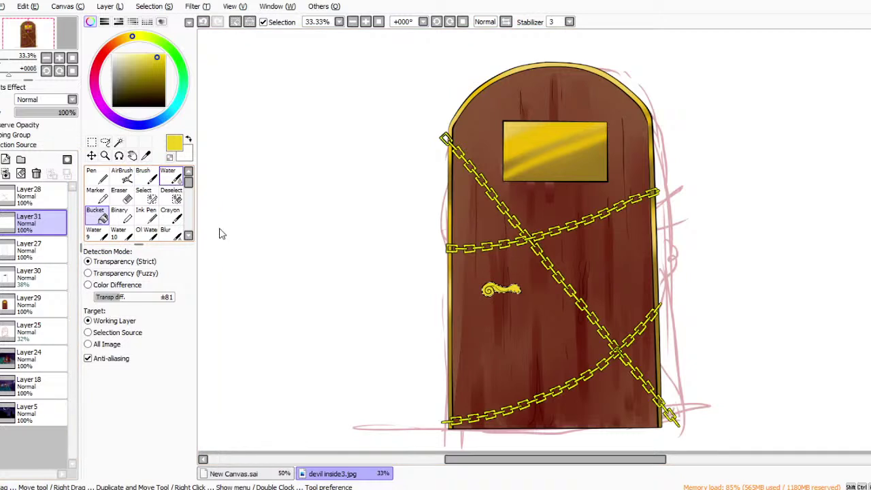
{"action": "left_click", "coordinate": [123, 177]}
{"action": "left_click", "coordinate": [171, 176]}
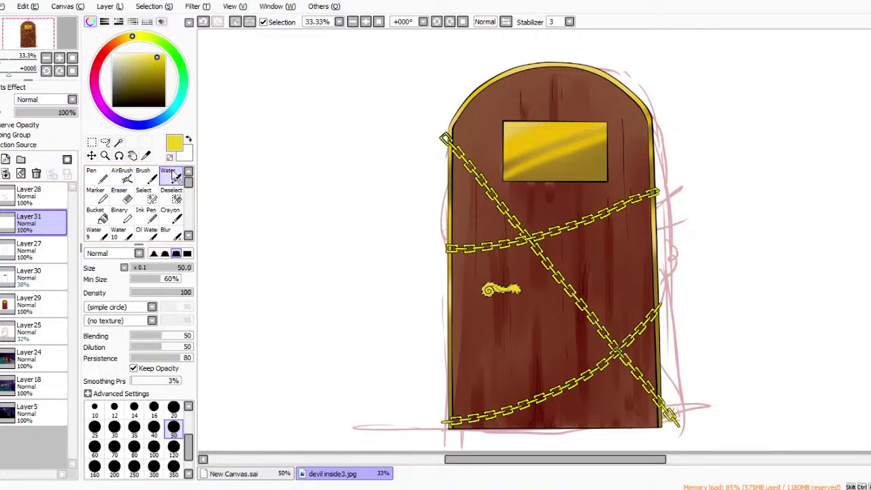
{"action": "left_click", "coordinate": [123, 123]}
{"action": "left_click", "coordinate": [139, 86]}
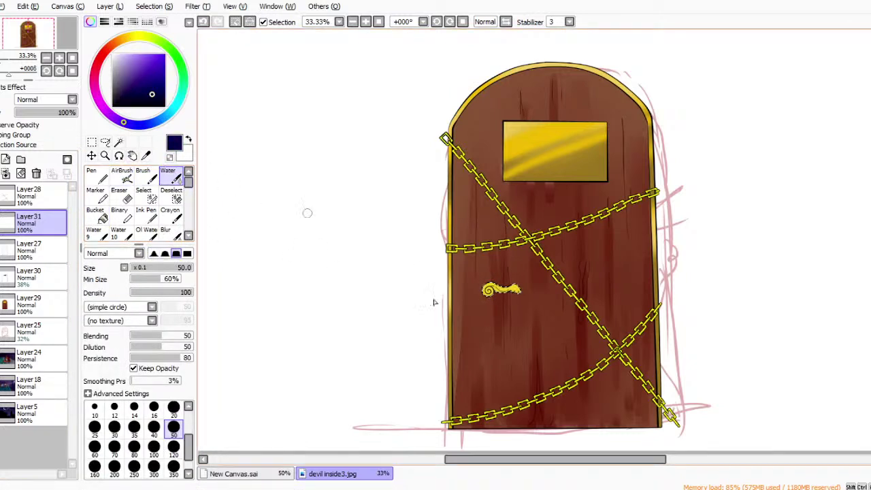
{"action": "left_click", "coordinate": [173, 446]}
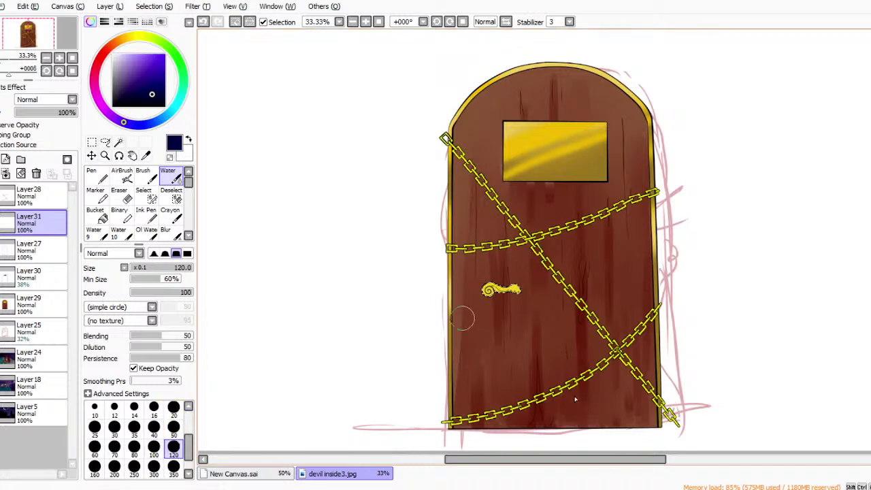
{"action": "left_click_drag", "start_coordinate": [541, 286], "coordinate": [509, 299]}
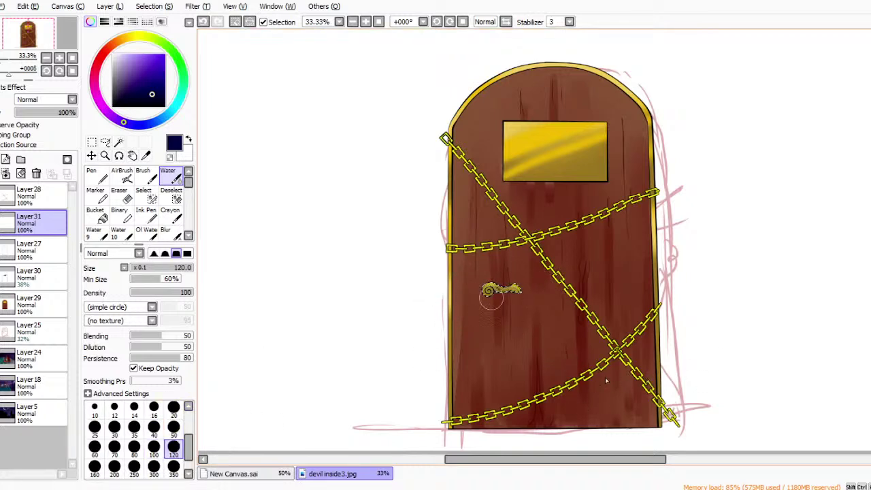
{"action": "key", "text": "ctrl+z"}
{"action": "left_click", "coordinate": [91, 142]}
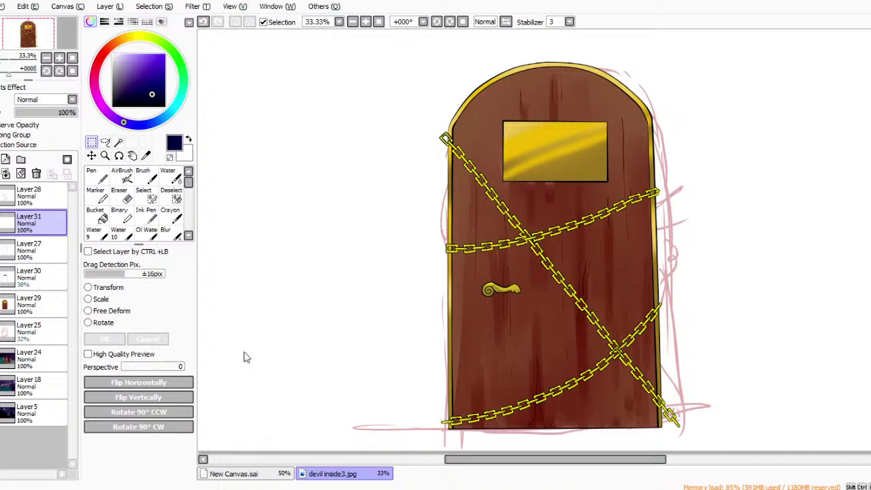
Merge Layer28, Layer31, Layer27 and Layer30 down into Layer29.
{"action": "left_click", "coordinate": [27, 196]}
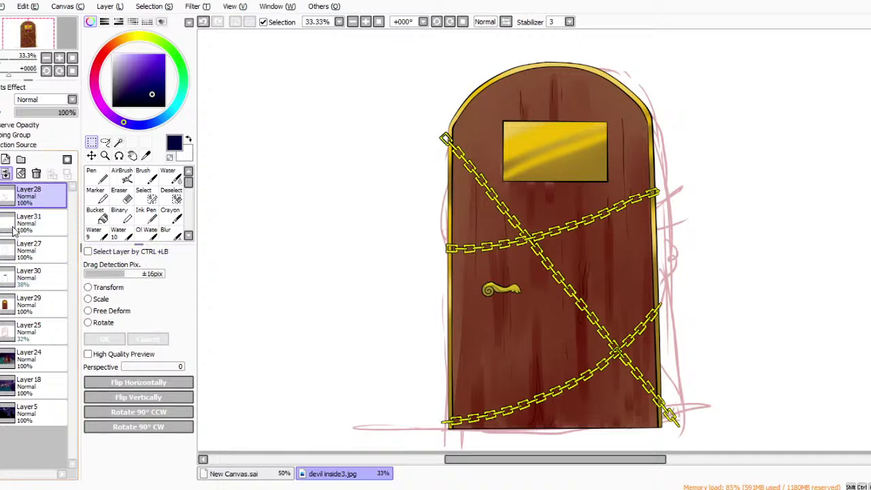
{"action": "left_click", "coordinate": [5, 174]}
{"action": "left_click", "coordinate": [5, 173]}
{"action": "left_click", "coordinate": [41, 194]}
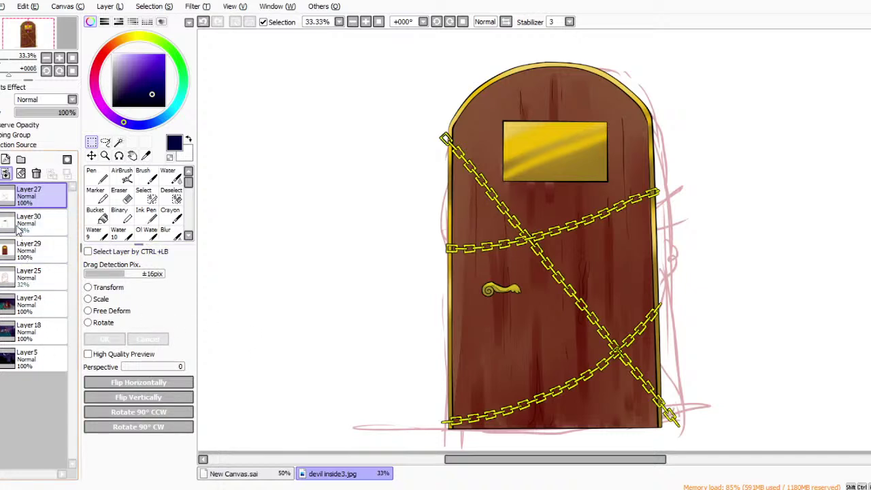
{"action": "left_click", "coordinate": [5, 172]}
{"action": "left_click", "coordinate": [6, 172]}
{"action": "left_click", "coordinate": [41, 195]}
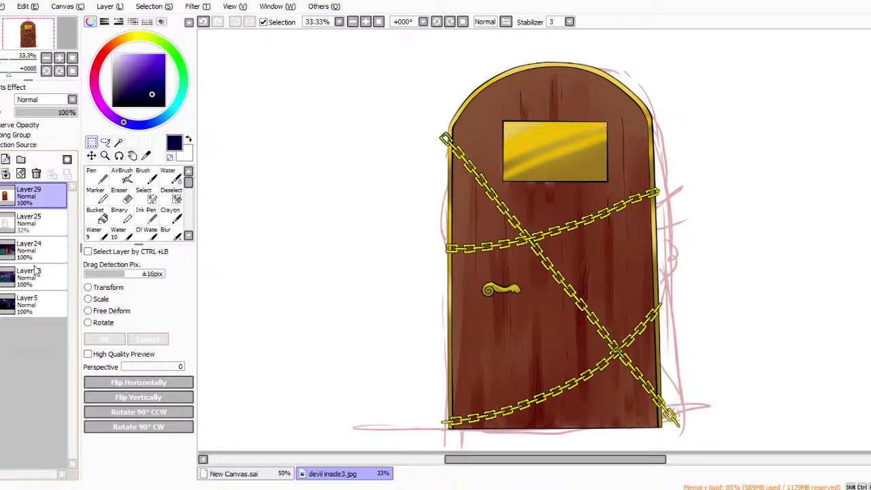
Set the Pen to an orange-brown colour at size 9 for lettering on the door's golden plate.
{"action": "left_click", "coordinate": [104, 156]}
{"action": "left_click", "coordinate": [690, 173]}
{"action": "left_click", "coordinate": [693, 169]}
{"action": "left_click", "coordinate": [697, 165]}
{"action": "left_click", "coordinate": [702, 162]}
{"action": "left_click", "coordinate": [636, 184]}
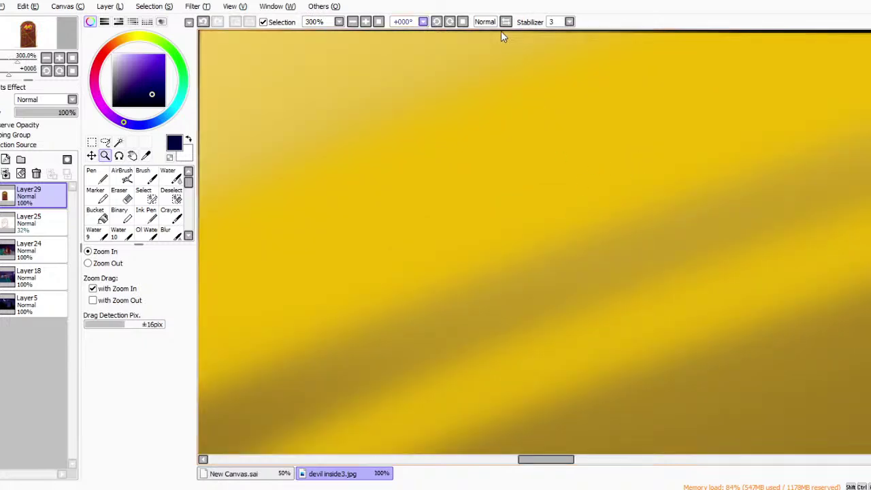
{"action": "left_click", "coordinate": [352, 22]}
{"action": "left_click", "coordinate": [352, 21]}
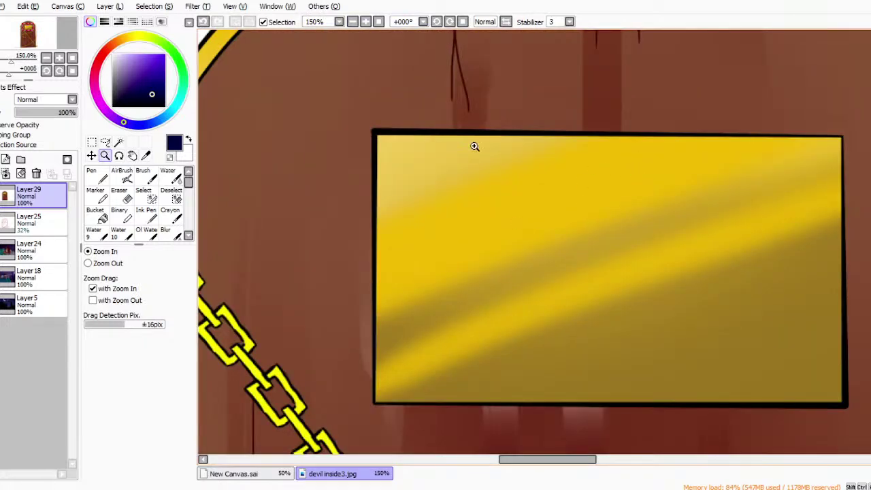
{"action": "left_click_drag", "start_coordinate": [548, 459], "coordinate": [568, 460]}
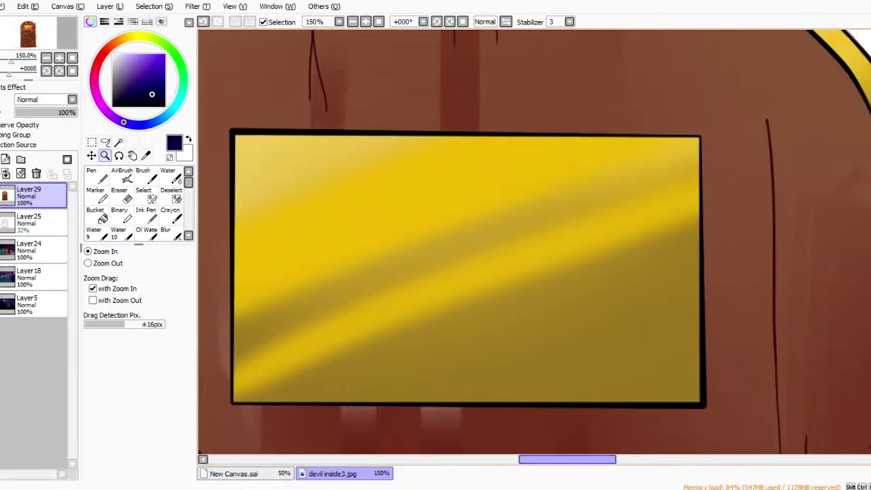
{"action": "left_click", "coordinate": [96, 175]}
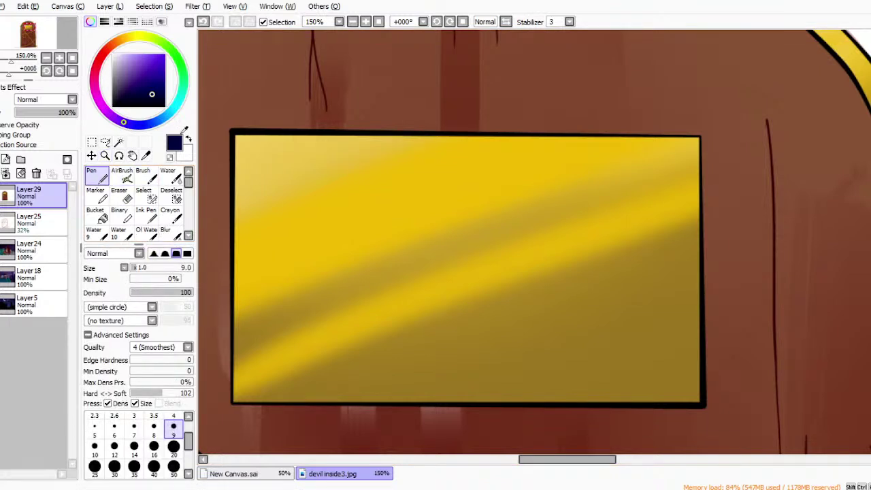
{"action": "left_click_drag", "start_coordinate": [187, 60], "coordinate": [134, 37]}
{"action": "left_click", "coordinate": [153, 77]}
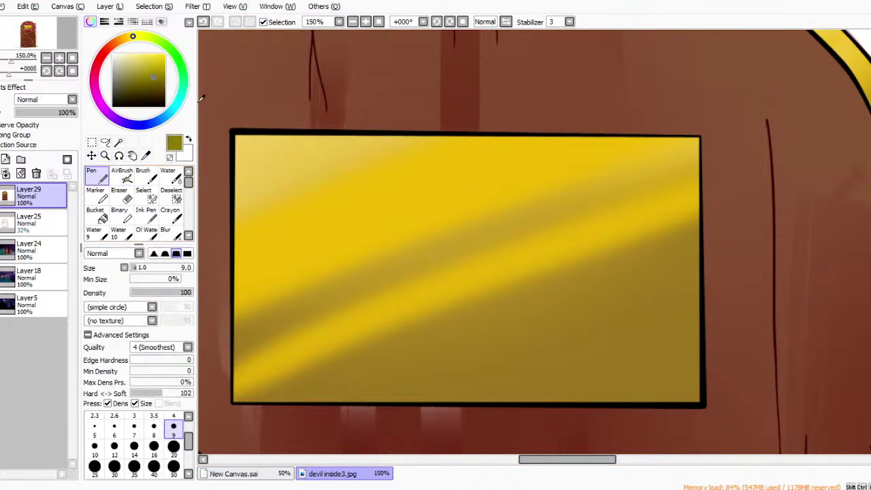
{"action": "scroll", "coordinate": [164, 59], "scroll_direction": "down", "scroll_amount": 5}
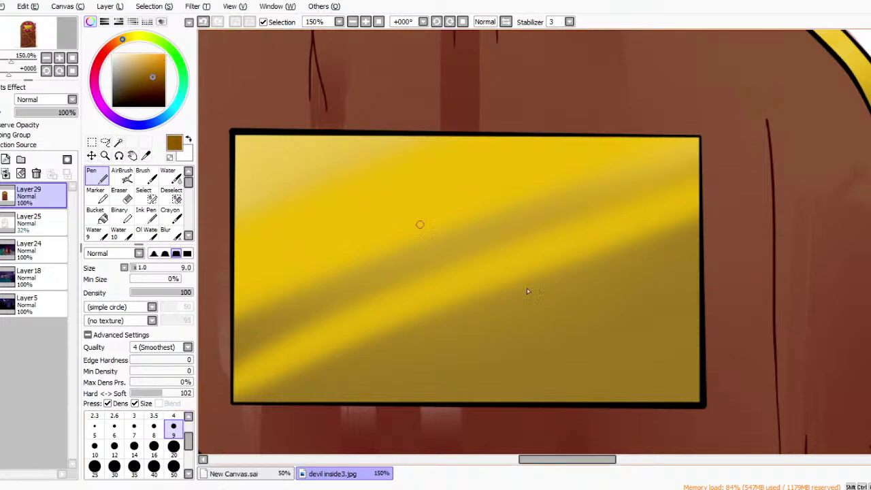
Hand-letter DREAMLAND in angular brown capitals across the middle of the golden plate.
{"action": "left_click_drag", "start_coordinate": [274, 210], "coordinate": [274, 288]}
{"action": "left_click_drag", "start_coordinate": [272, 210], "coordinate": [312, 270]}
{"action": "left_click_drag", "start_coordinate": [273, 291], "coordinate": [313, 257]}
{"action": "left_click_drag", "start_coordinate": [330, 209], "coordinate": [328, 306]}
{"action": "mouse_move", "coordinate": [322, 198]}
{"action": "left_mouse_down"}
{"action": "mouse_move", "coordinate": [351, 251]}
{"action": "mouse_move", "coordinate": [357, 246]}
{"action": "mouse_move", "coordinate": [344, 266]}
{"action": "mouse_move", "coordinate": [362, 305]}
{"action": "left_mouse_up"}
{"action": "mouse_move", "coordinate": [379, 227]}
{"action": "left_mouse_down"}
{"action": "mouse_move", "coordinate": [377, 292]}
{"action": "mouse_move", "coordinate": [447, 273]}
{"action": "left_mouse_up"}
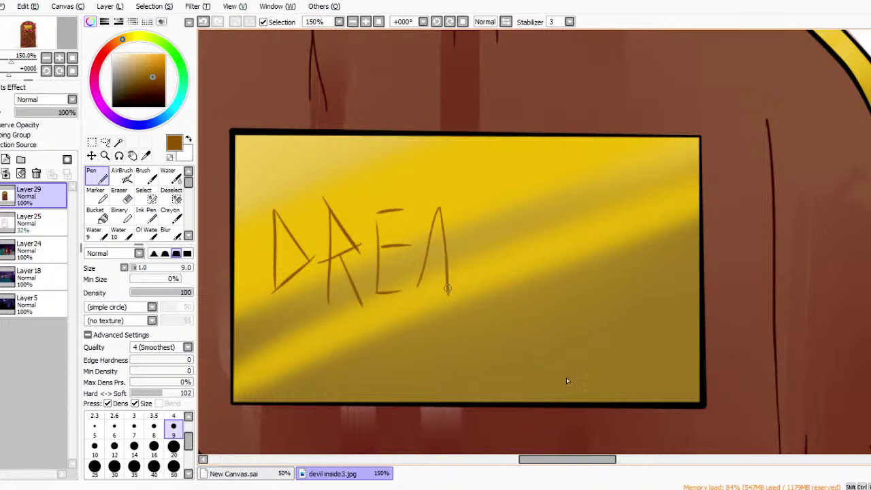
{"action": "mouse_move", "coordinate": [459, 220]}
{"action": "left_mouse_down"}
{"action": "mouse_move", "coordinate": [461, 301]}
{"action": "mouse_move", "coordinate": [500, 218]}
{"action": "mouse_move", "coordinate": [504, 306]}
{"action": "left_mouse_up"}
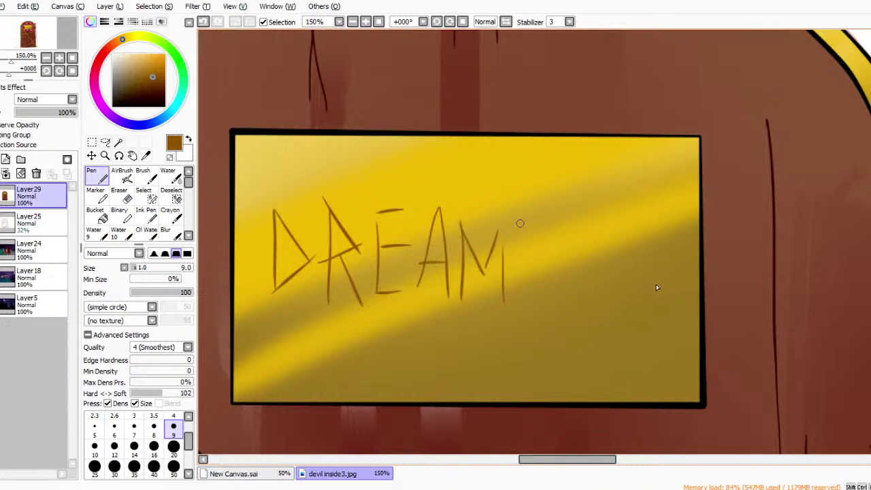
{"action": "mouse_move", "coordinate": [520, 219]}
{"action": "left_mouse_down"}
{"action": "mouse_move", "coordinate": [511, 300]}
{"action": "mouse_move", "coordinate": [541, 297]}
{"action": "mouse_move", "coordinate": [568, 294]}
{"action": "left_mouse_up"}
{"action": "mouse_move", "coordinate": [584, 229]}
{"action": "left_mouse_down"}
{"action": "mouse_move", "coordinate": [585, 298]}
{"action": "mouse_move", "coordinate": [611, 226]}
{"action": "mouse_move", "coordinate": [628, 299]}
{"action": "left_mouse_up"}
{"action": "left_click_drag", "start_coordinate": [627, 219], "coordinate": [631, 293]}
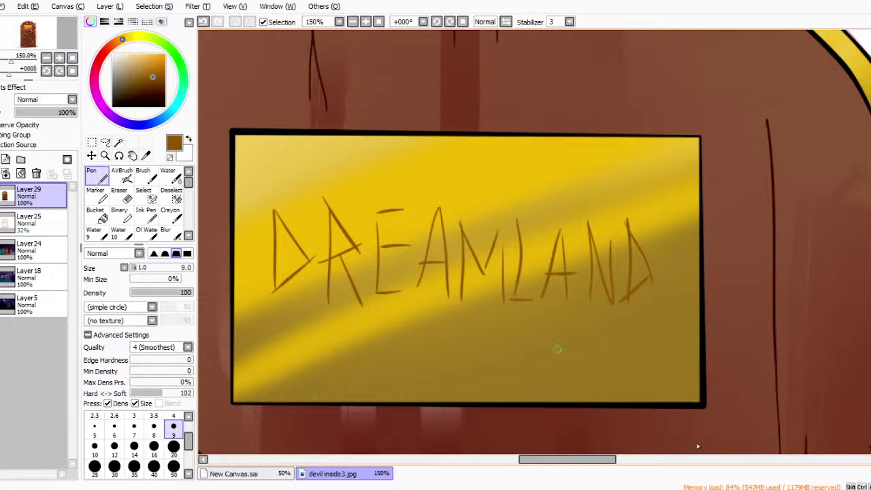
Draw a mirrored scroll ornament with small curls and a central oval beneath the DREAMLAND lettering, redoing the first curl.
{"action": "mouse_move", "coordinate": [423, 349]}
{"action": "left_mouse_down"}
{"action": "mouse_move", "coordinate": [379, 366]}
{"action": "mouse_move", "coordinate": [345, 348]}
{"action": "left_mouse_up"}
{"action": "left_click_drag", "start_coordinate": [529, 349], "coordinate": [577, 342]}
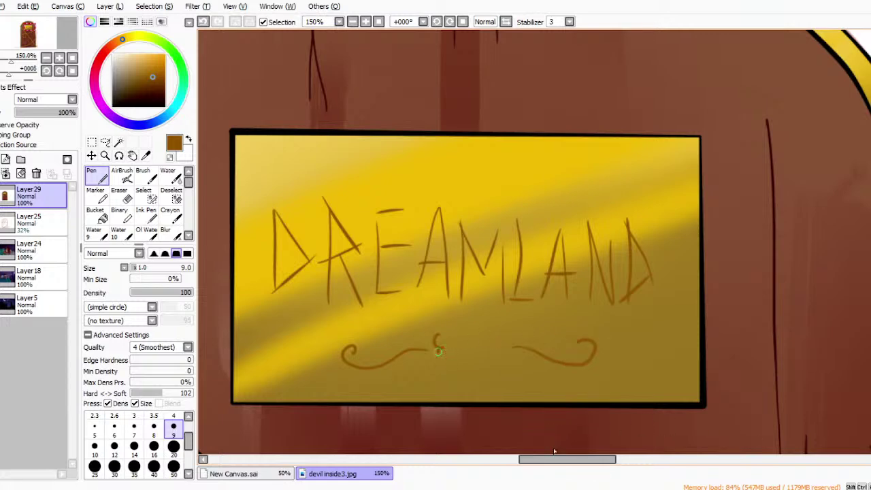
{"action": "key", "text": "ctrl+z"}
{"action": "left_click_drag", "start_coordinate": [443, 347], "coordinate": [441, 359]}
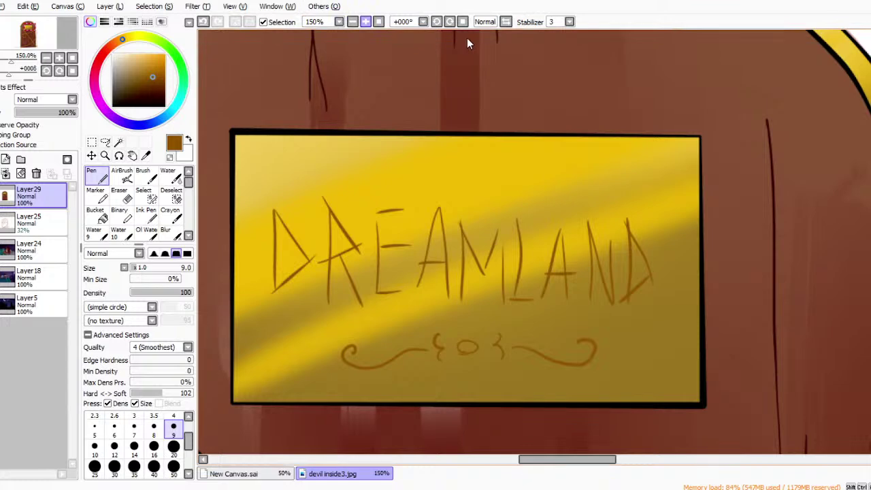
Hide the pink sketch on Layer25 around the door.
{"action": "scroll", "coordinate": [482, 37], "scroll_direction": "down", "scroll_amount": 5}
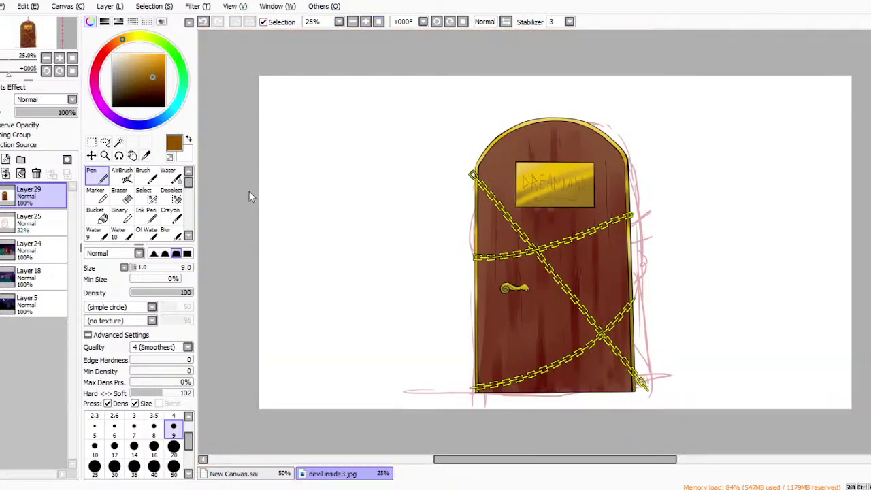
{"action": "left_click", "coordinate": [95, 215]}
{"action": "left_click", "coordinate": [34, 221]}
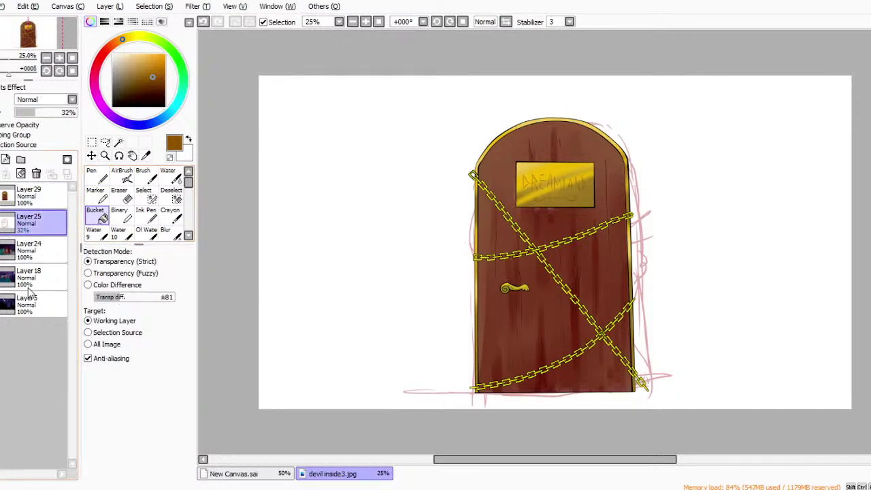
{"action": "left_click", "coordinate": [0, 224]}
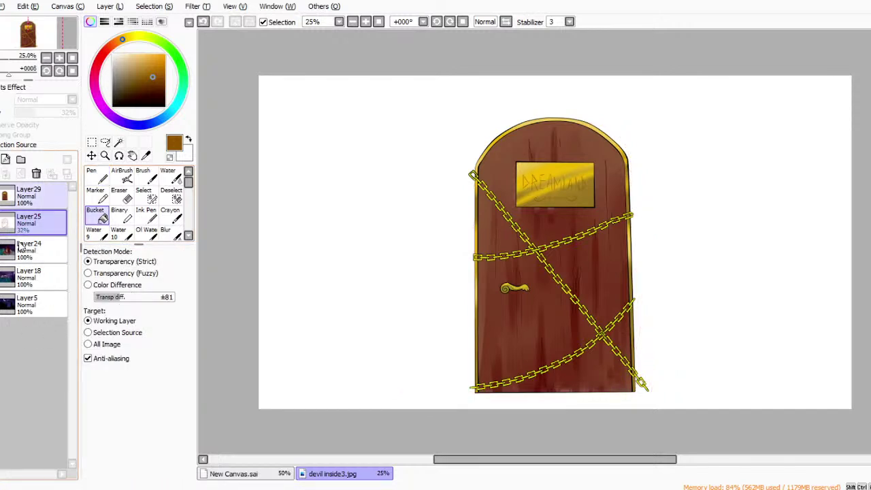
Add a new layer between Layer29 and Layer25 and fill it with black as the background.
{"action": "left_click", "coordinate": [6, 159]}
{"action": "left_click", "coordinate": [113, 106]}
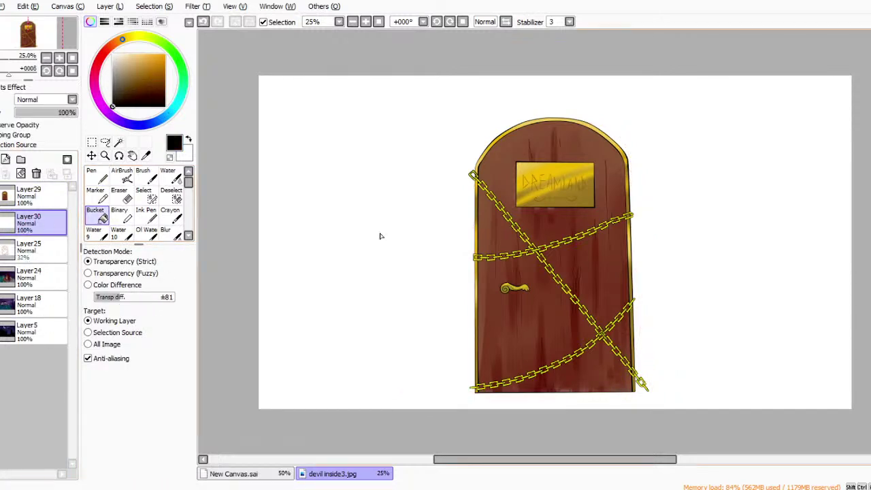
{"action": "left_click", "coordinate": [403, 297]}
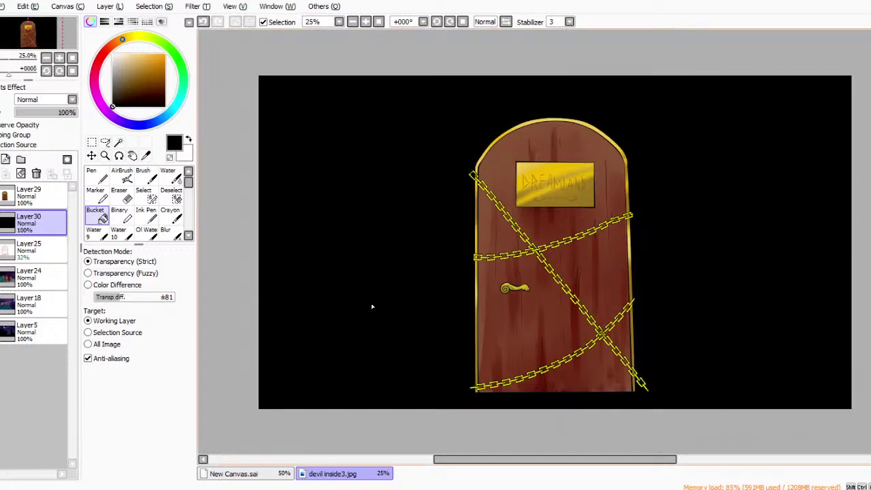
Paint a faint, very dark purple haze at the door's base on the black background layer with the Brush at size 500.
{"action": "left_click", "coordinate": [172, 176]}
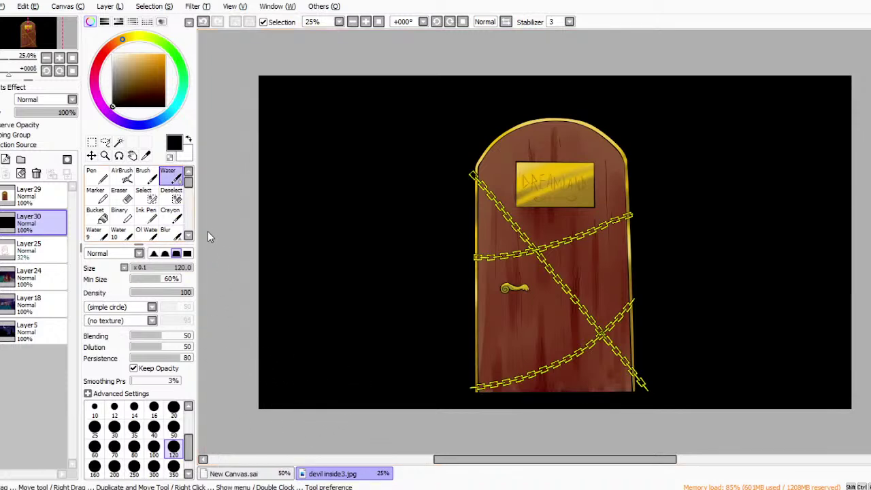
{"action": "left_click", "coordinate": [146, 176]}
{"action": "left_click", "coordinate": [125, 97]}
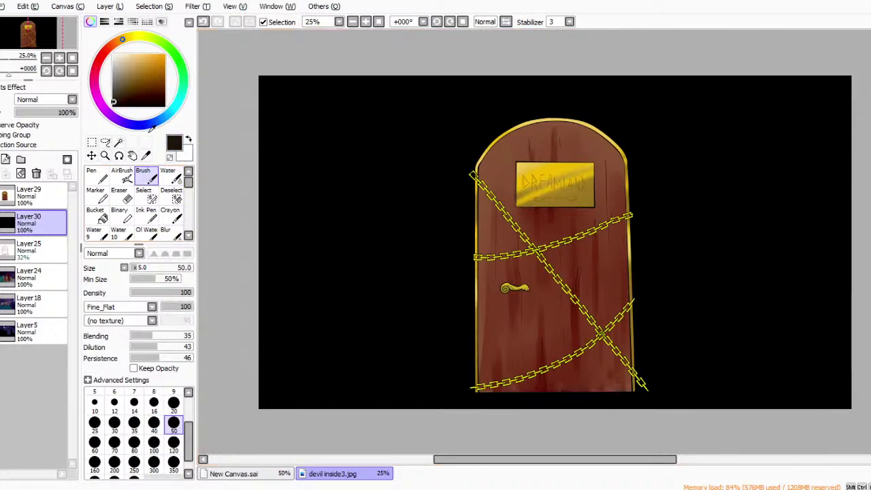
{"action": "left_click", "coordinate": [145, 156]}
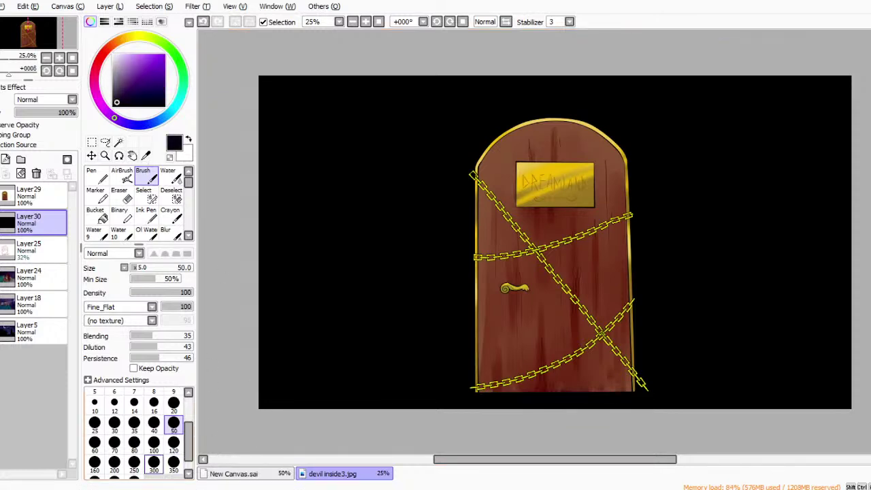
{"action": "left_click", "coordinate": [134, 476]}
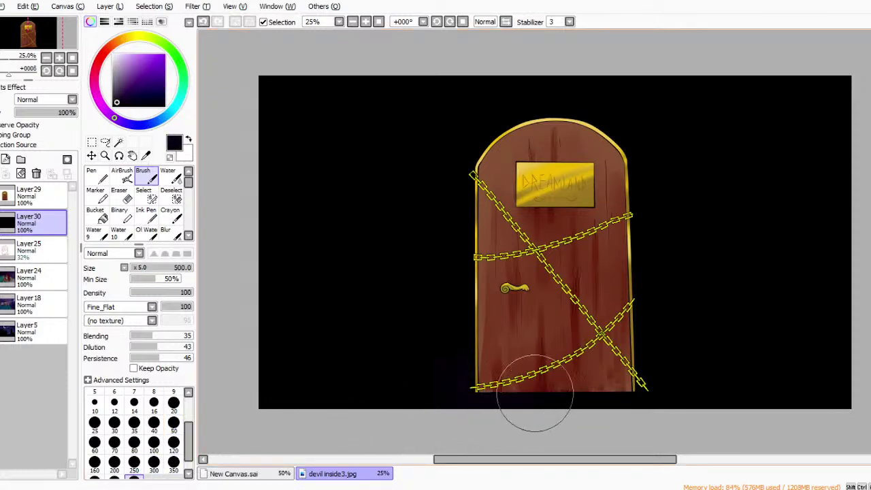
Paint slightly brighter dark purple patches across the black background around the door with the Brush at size 350.
{"action": "left_click", "coordinate": [173, 463]}
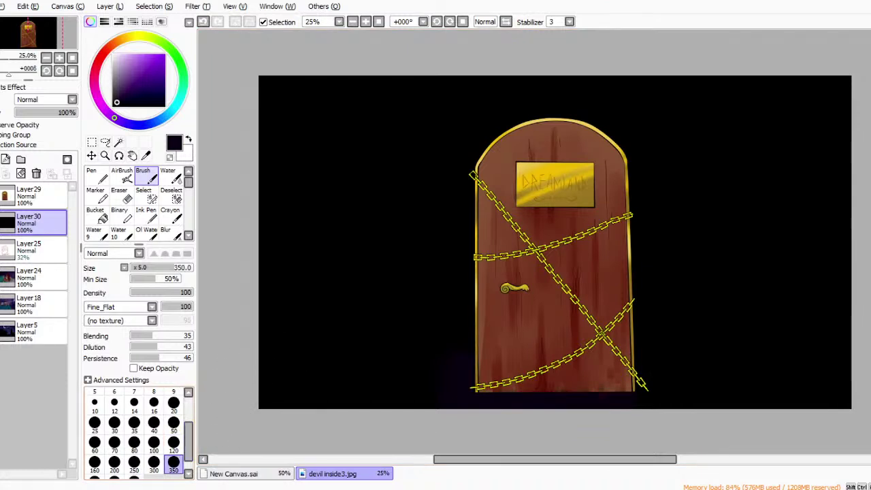
{"action": "left_click", "coordinate": [122, 94]}
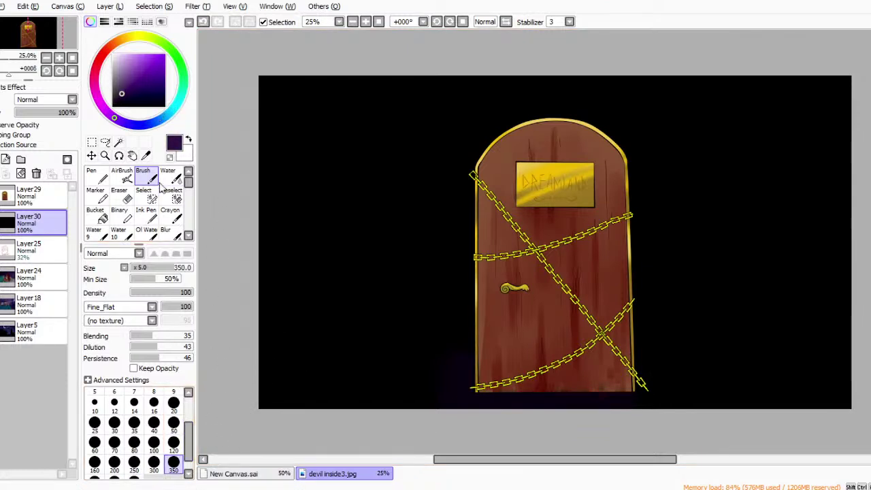
{"action": "mouse_move", "coordinate": [359, 379]}
{"action": "left_mouse_down"}
{"action": "mouse_move", "coordinate": [617, 386]}
{"action": "mouse_move", "coordinate": [395, 396]}
{"action": "mouse_move", "coordinate": [455, 344]}
{"action": "mouse_move", "coordinate": [437, 279]}
{"action": "mouse_move", "coordinate": [459, 357]}
{"action": "mouse_move", "coordinate": [475, 373]}
{"action": "mouse_move", "coordinate": [457, 347]}
{"action": "mouse_move", "coordinate": [571, 365]}
{"action": "mouse_move", "coordinate": [640, 336]}
{"action": "mouse_move", "coordinate": [646, 321]}
{"action": "mouse_move", "coordinate": [632, 284]}
{"action": "mouse_move", "coordinate": [657, 380]}
{"action": "mouse_move", "coordinate": [689, 367]}
{"action": "mouse_move", "coordinate": [704, 329]}
{"action": "mouse_move", "coordinate": [698, 379]}
{"action": "mouse_move", "coordinate": [713, 392]}
{"action": "mouse_move", "coordinate": [599, 400]}
{"action": "mouse_move", "coordinate": [362, 376]}
{"action": "mouse_move", "coordinate": [339, 387]}
{"action": "mouse_move", "coordinate": [360, 327]}
{"action": "left_mouse_up"}
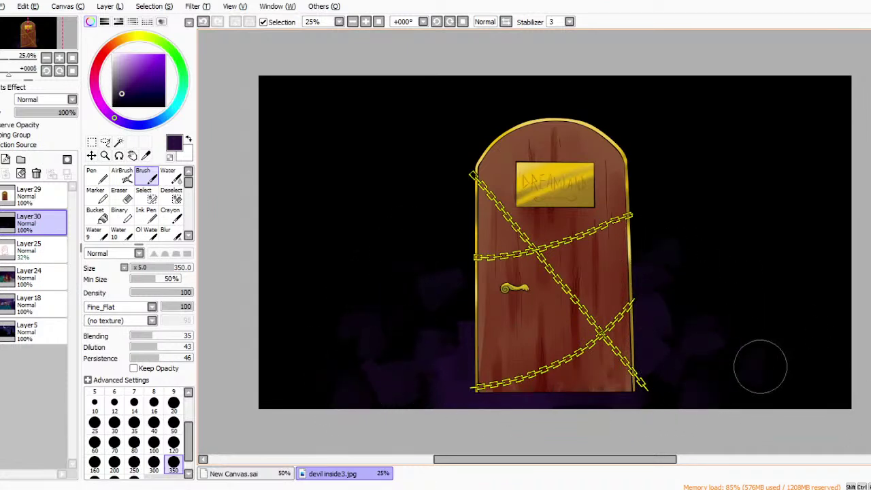
{"action": "mouse_move", "coordinate": [501, 227]}
{"action": "left_mouse_down"}
{"action": "mouse_move", "coordinate": [406, 269]}
{"action": "mouse_move", "coordinate": [340, 340]}
{"action": "mouse_move", "coordinate": [314, 294]}
{"action": "mouse_move", "coordinate": [352, 221]}
{"action": "mouse_move", "coordinate": [424, 320]}
{"action": "mouse_move", "coordinate": [663, 281]}
{"action": "mouse_move", "coordinate": [713, 254]}
{"action": "mouse_move", "coordinate": [766, 279]}
{"action": "mouse_move", "coordinate": [692, 212]}
{"action": "left_mouse_up"}
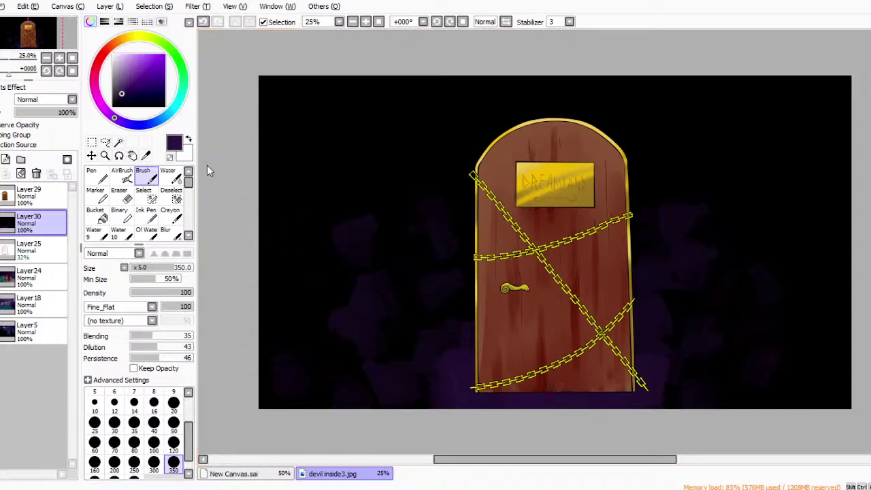
Add a layer above the door and trace the three chains in bright yellow with the AirBrush at size 120.
{"action": "left_click", "coordinate": [36, 196]}
{"action": "left_click", "coordinate": [5, 159]}
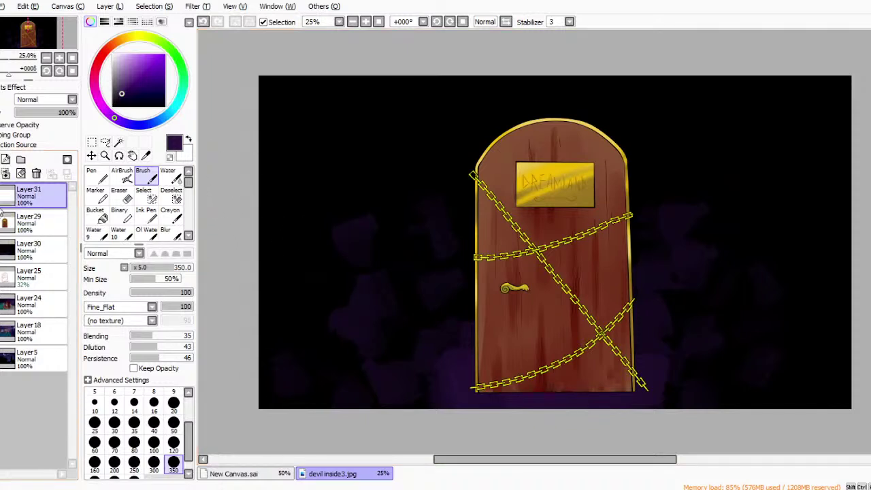
{"action": "left_click", "coordinate": [136, 36]}
{"action": "left_click", "coordinate": [165, 55]}
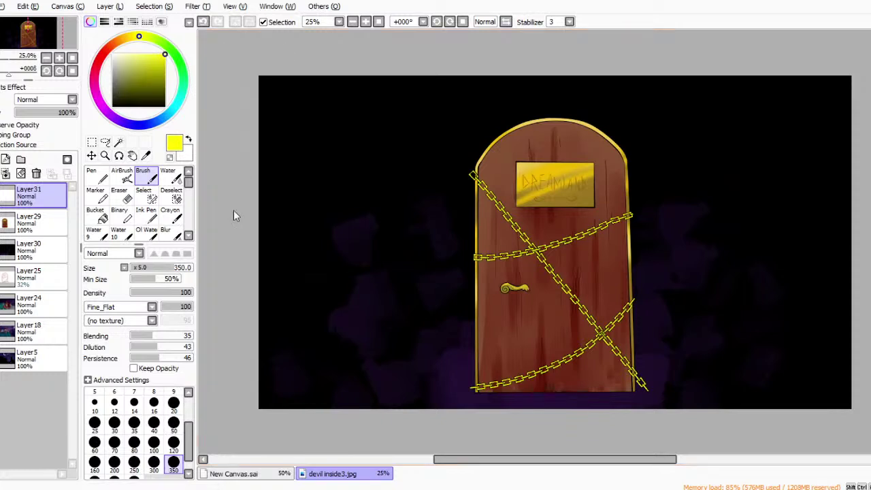
{"action": "left_click", "coordinate": [95, 175]}
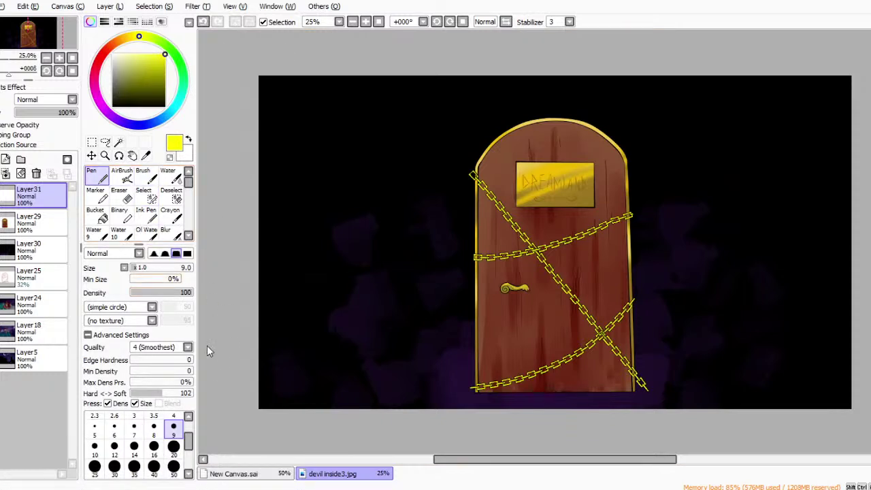
{"action": "left_click", "coordinate": [123, 176]}
{"action": "left_click", "coordinate": [173, 434]}
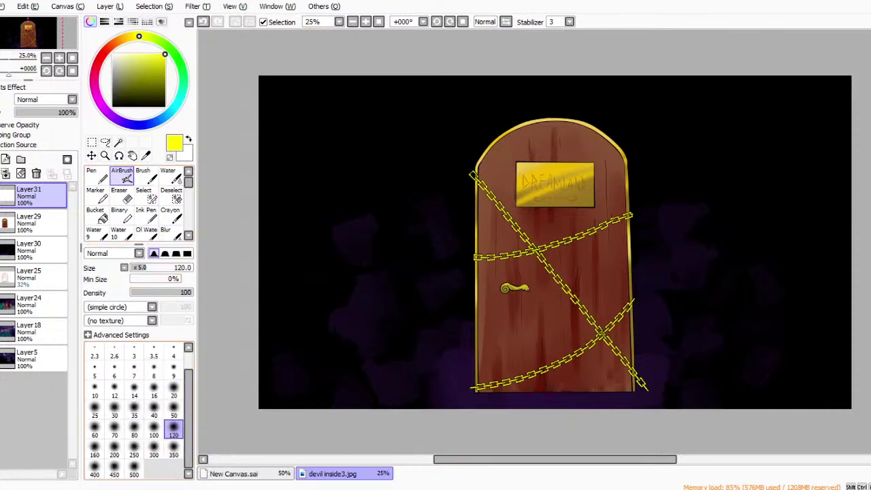
{"action": "left_click_drag", "start_coordinate": [470, 178], "coordinate": [647, 389]}
{"action": "mouse_move", "coordinate": [470, 387]}
{"action": "left_mouse_down"}
{"action": "mouse_move", "coordinate": [569, 356]}
{"action": "mouse_move", "coordinate": [639, 294]}
{"action": "left_mouse_up"}
{"action": "mouse_move", "coordinate": [468, 253]}
{"action": "left_mouse_down"}
{"action": "mouse_move", "coordinate": [548, 250]}
{"action": "mouse_move", "coordinate": [633, 215]}
{"action": "left_mouse_up"}
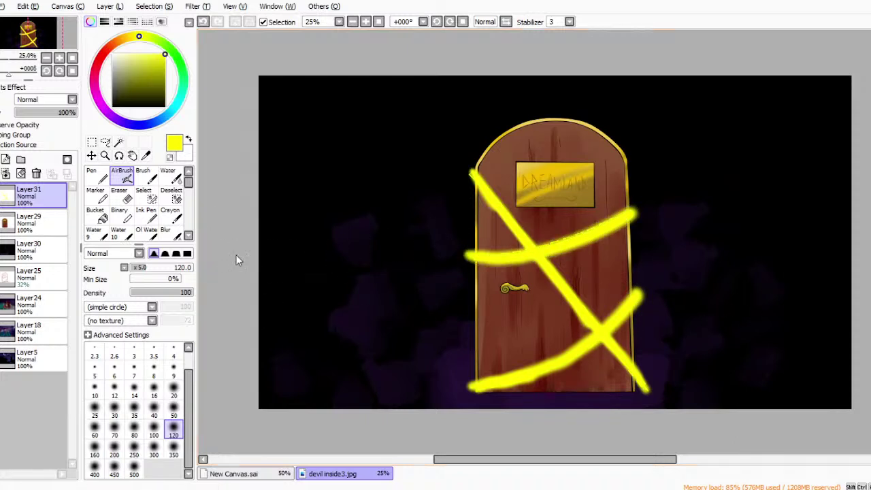
Set the chain glow layer's opacity to 12% and merge it with the door and purple background into one hidden layer.
{"action": "left_click_drag", "start_coordinate": [73, 112], "coordinate": [19, 112]}
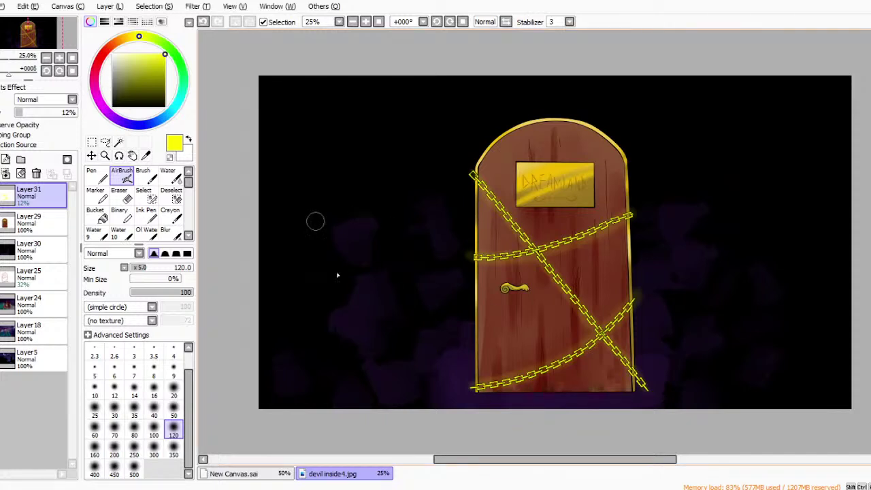
{"action": "left_click", "coordinate": [5, 174]}
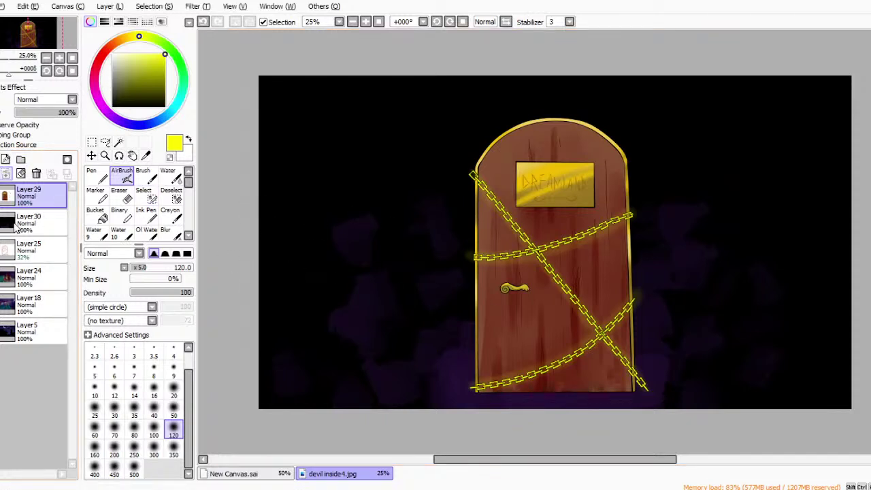
{"action": "left_click", "coordinate": [2, 196]}
Delete Layer25 and create a new empty layer above the merged door painting.
{"action": "left_click", "coordinate": [12, 225]}
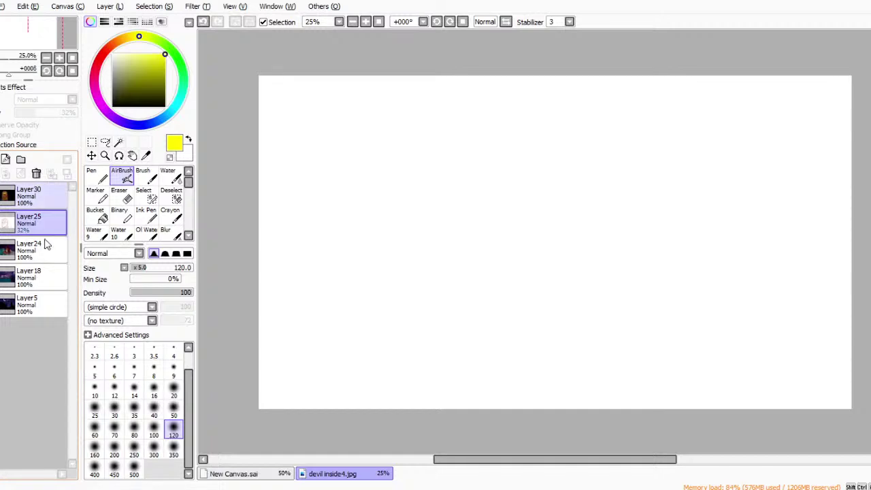
{"action": "left_click", "coordinate": [36, 173]}
{"action": "left_click", "coordinate": [10, 196]}
{"action": "left_click", "coordinate": [5, 159]}
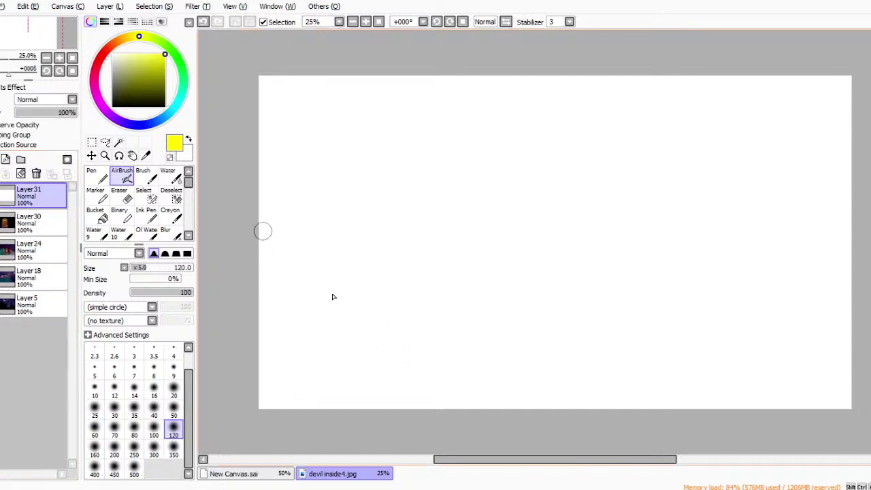
Show the merged door painting for review, hide it again and return to the blank top layer.
{"action": "left_click", "coordinate": [27, 223], "text": "ctrl"}
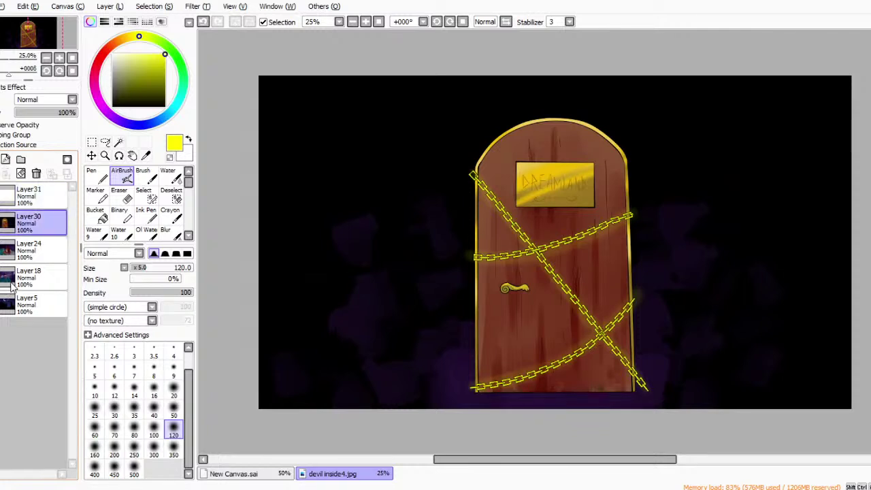
{"action": "left_click", "coordinate": [26, 197]}
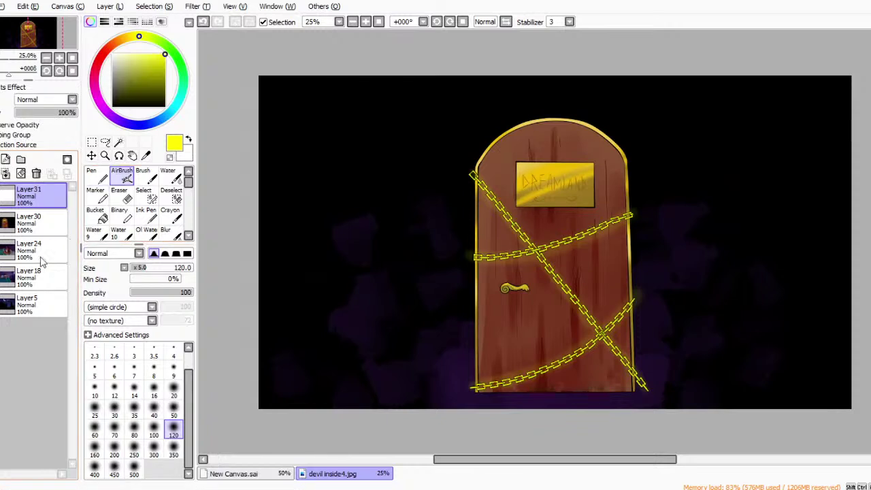
{"action": "left_click", "coordinate": [32, 225], "text": "ctrl"}
{"action": "left_click", "coordinate": [1, 196]}
{"action": "left_click", "coordinate": [34, 197]}
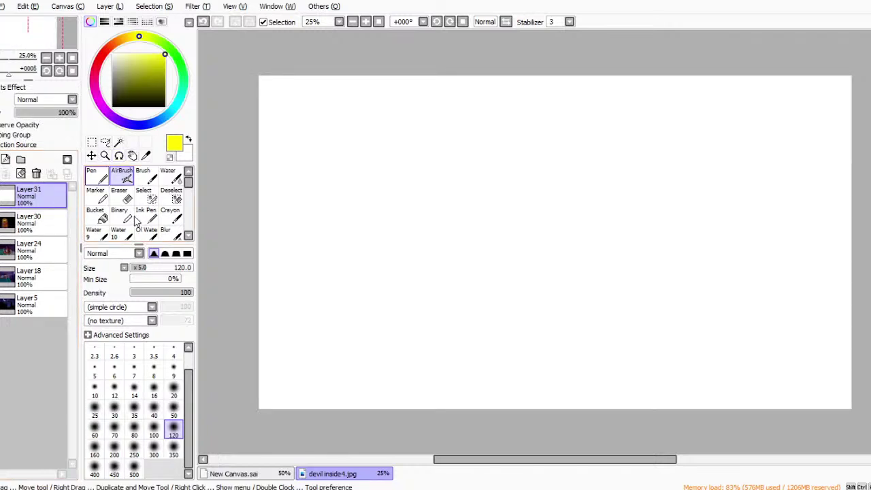
Draw the left half of a furry head in black with the size 9 Pen: pointed ear, cheek tufts and jaw.
{"action": "left_click", "coordinate": [97, 177]}
{"action": "left_click", "coordinate": [112, 106]}
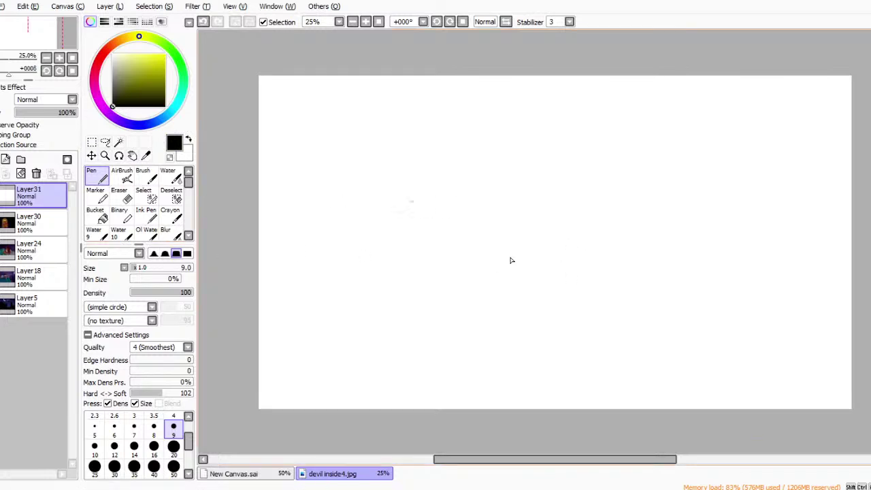
{"action": "mouse_move", "coordinate": [487, 191]}
{"action": "left_mouse_down"}
{"action": "mouse_move", "coordinate": [494, 181]}
{"action": "mouse_move", "coordinate": [496, 203]}
{"action": "mouse_move", "coordinate": [511, 166]}
{"action": "left_mouse_up"}
{"action": "left_click_drag", "start_coordinate": [496, 207], "coordinate": [508, 208]}
Lasso the half-head outline and paste a copy of it onto a new layer.
{"action": "key", "text": "w"}
{"action": "key", "text": "a"}
{"action": "mouse_move", "coordinate": [454, 194]}
{"action": "left_mouse_down"}
{"action": "mouse_move", "coordinate": [544, 231]}
{"action": "mouse_move", "coordinate": [436, 189]}
{"action": "left_mouse_up"}
{"action": "left_click", "coordinate": [40, 7]}
{"action": "left_click", "coordinate": [70, 82]}
{"action": "left_click", "coordinate": [40, 7]}
{"action": "left_click", "coordinate": [60, 95]}
Flip the pasted half-head horizontally and place it opposite the original as the head's right half.
{"action": "left_click", "coordinate": [91, 141]}
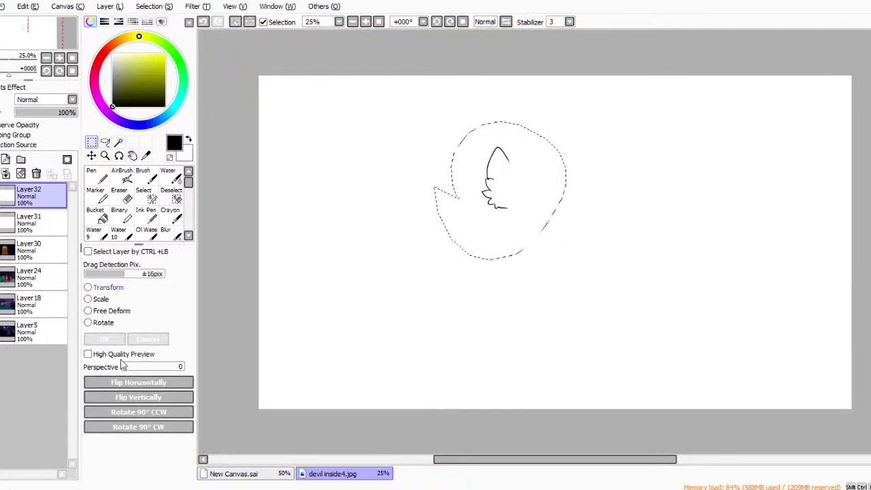
{"action": "key", "text": "ctrl+t"}
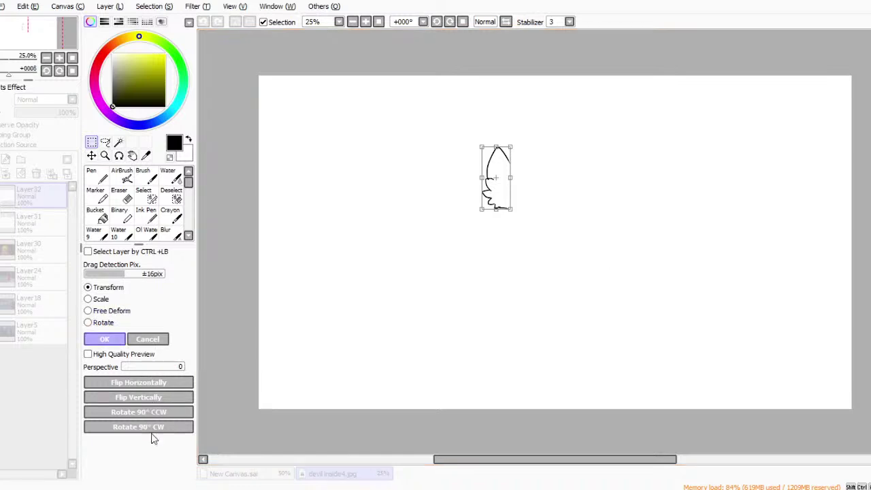
{"action": "left_click_drag", "start_coordinate": [632, 252], "coordinate": [673, 244]}
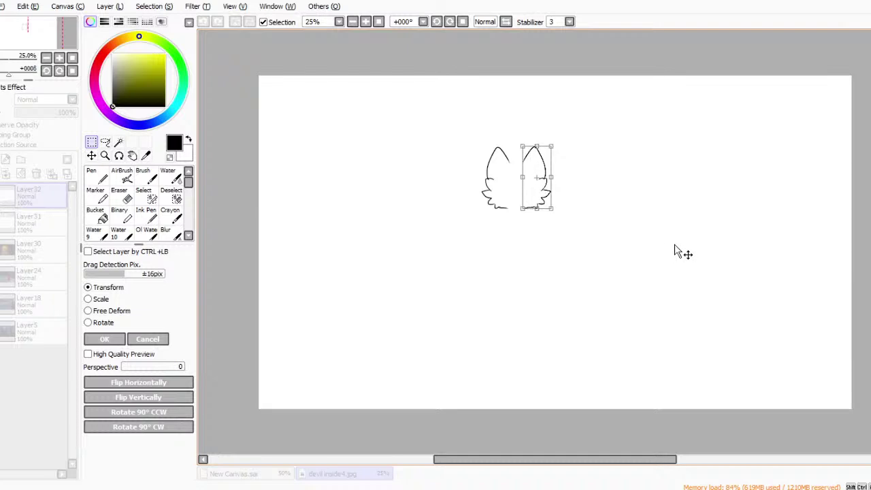
{"action": "key", "text": "Return"}
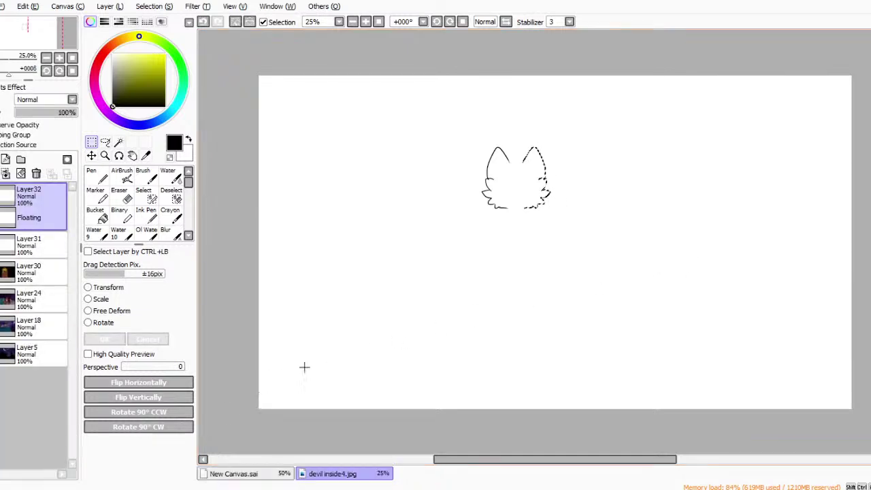
Clear the selection and draw a hair tuft between the ears and a spiky lock beside the right cheek.
{"action": "left_click", "coordinate": [104, 155]}
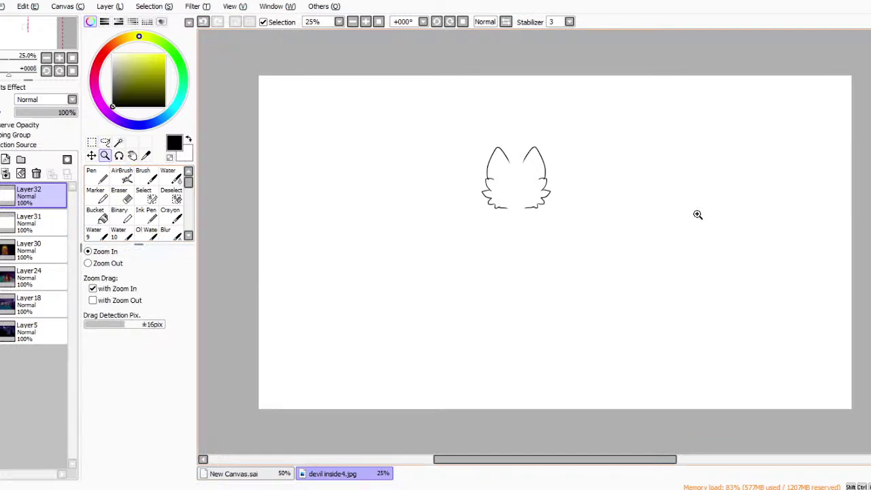
{"action": "left_click", "coordinate": [678, 204]}
{"action": "left_click", "coordinate": [676, 206]}
{"action": "key", "text": "n"}
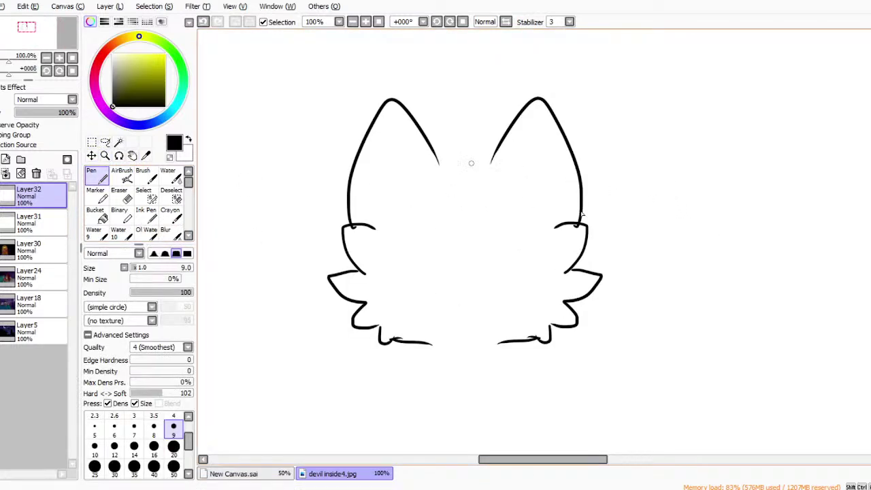
{"action": "mouse_move", "coordinate": [428, 156]}
{"action": "left_mouse_down"}
{"action": "mouse_move", "coordinate": [489, 101]}
{"action": "mouse_move", "coordinate": [468, 145]}
{"action": "mouse_move", "coordinate": [523, 151]}
{"action": "left_mouse_up"}
{"action": "mouse_move", "coordinate": [565, 193]}
{"action": "left_mouse_down"}
{"action": "mouse_move", "coordinate": [618, 204]}
{"action": "mouse_move", "coordinate": [572, 271]}
{"action": "left_mouse_up"}
{"action": "left_click_drag", "start_coordinate": [600, 274], "coordinate": [537, 282]}
Draw the two neck lines down from the character's jaw.
{"action": "scroll", "coordinate": [651, 300], "scroll_direction": "down", "scroll_amount": 4}
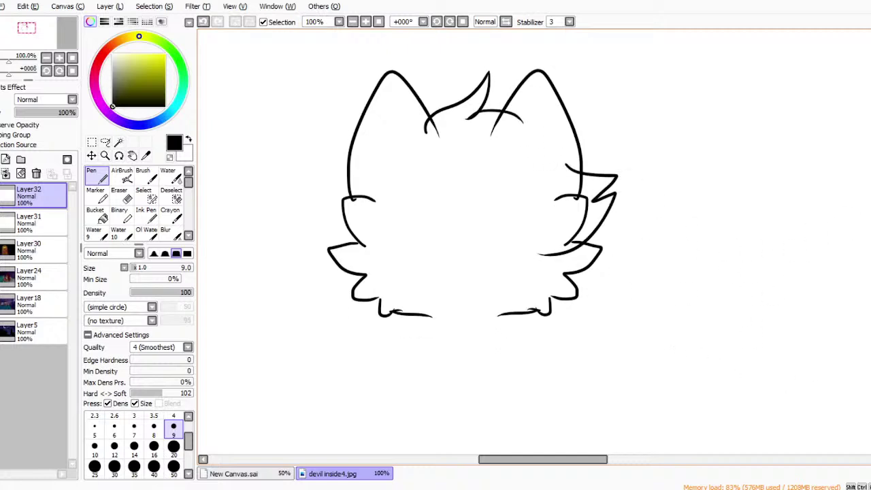
{"action": "left_click_drag", "start_coordinate": [429, 224], "coordinate": [435, 277]}
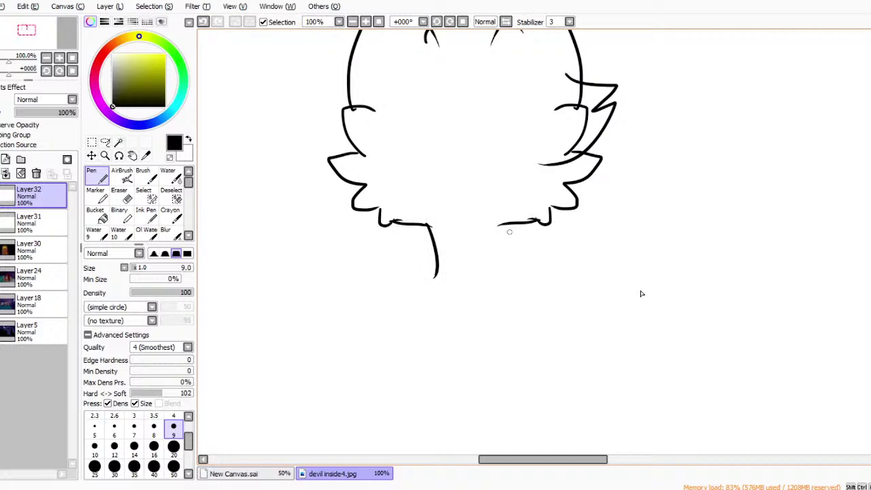
{"action": "left_click_drag", "start_coordinate": [502, 218], "coordinate": [504, 278]}
{"action": "left_click", "coordinate": [352, 22]}
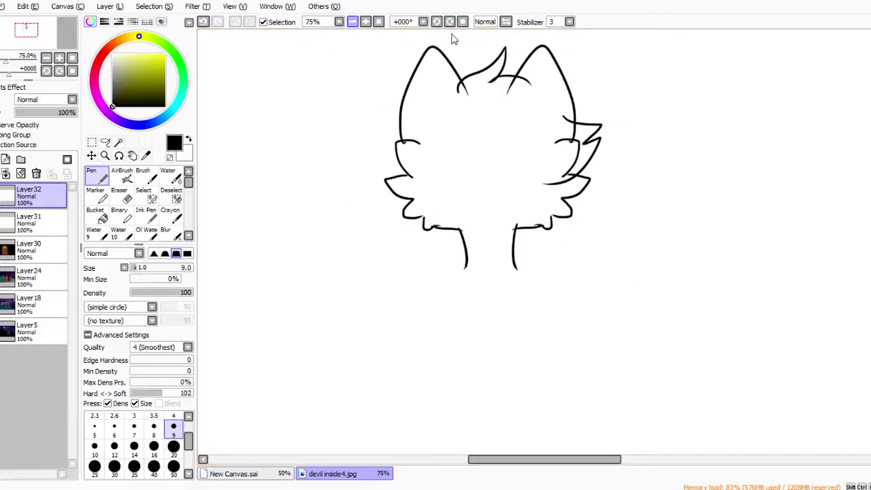
{"action": "left_click_drag", "start_coordinate": [467, 264], "coordinate": [412, 315]}
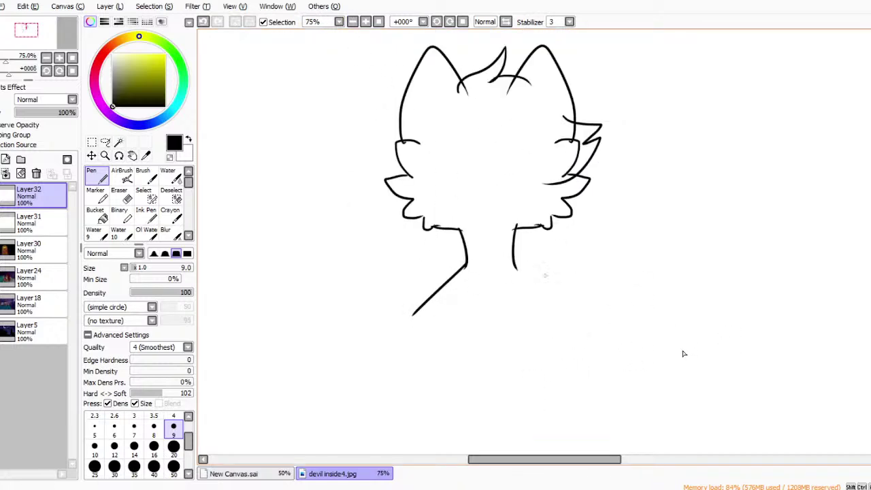
{"action": "left_click_drag", "start_coordinate": [513, 264], "coordinate": [564, 294]}
{"action": "key", "text": "ctrl+z"}
{"action": "left_click_drag", "start_coordinate": [513, 264], "coordinate": [569, 315]}
{"action": "mouse_move", "coordinate": [433, 296]}
{"action": "left_mouse_down"}
{"action": "mouse_move", "coordinate": [382, 312]}
{"action": "mouse_move", "coordinate": [374, 359]}
{"action": "left_mouse_up"}
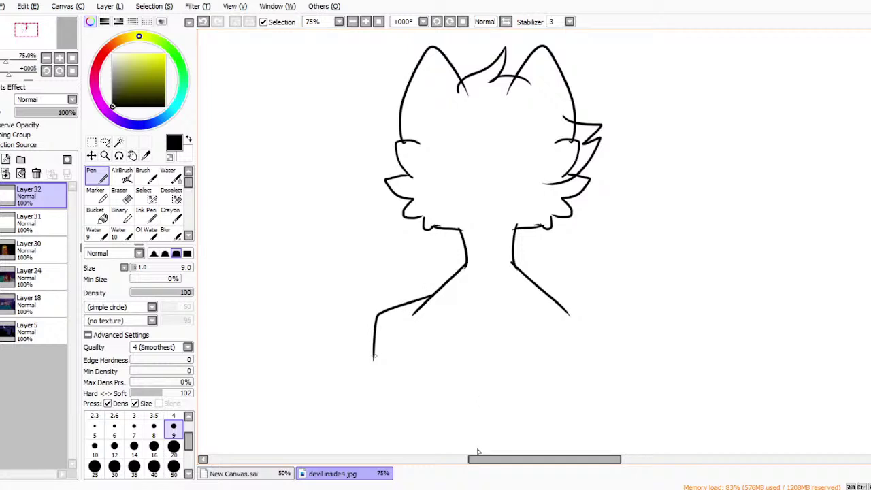
{"action": "key", "text": "ctrl+z"}
{"action": "key", "text": "ctrl+z"}
{"action": "key", "text": "ctrl+z"}
Draw the left shoulder, the side of the torso and the bottom hem as one outline starting at the neck.
{"action": "mouse_move", "coordinate": [468, 261]}
{"action": "left_mouse_down"}
{"action": "mouse_move", "coordinate": [410, 284]}
{"action": "mouse_move", "coordinate": [385, 403]}
{"action": "mouse_move", "coordinate": [452, 413]}
{"action": "left_mouse_up"}
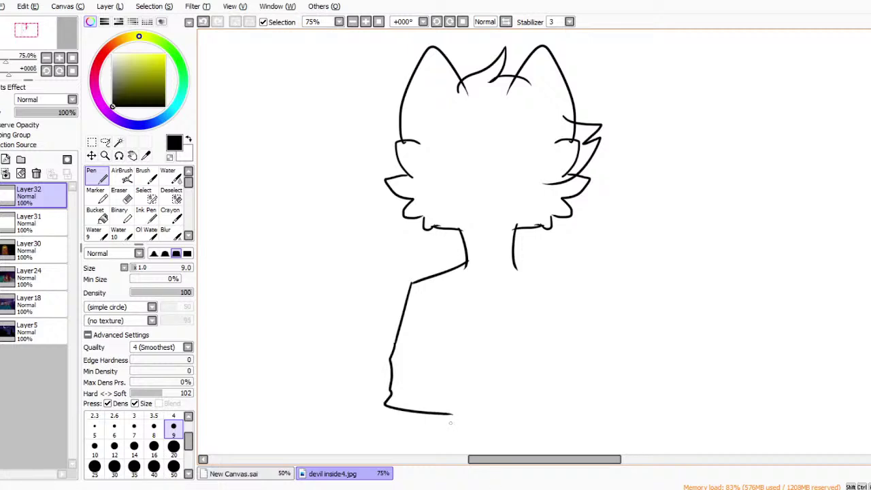
{"action": "scroll", "coordinate": [476, 224], "scroll_direction": "down", "scroll_amount": 4}
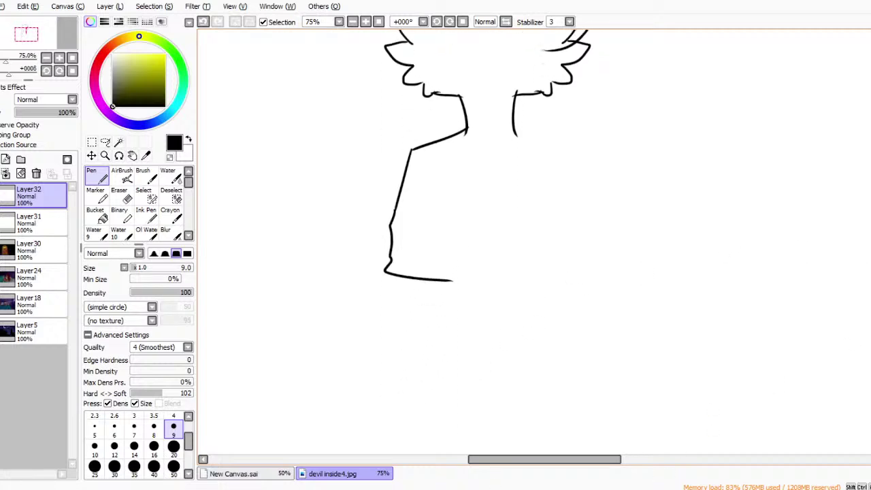
Select the left shoulder and torso outline and reshape it into a shorter sleeve that flares outward.
{"action": "left_click", "coordinate": [353, 22]}
{"action": "left_click", "coordinate": [352, 22]}
{"action": "key", "text": "plus"}
{"action": "key", "text": "a"}
{"action": "mouse_move", "coordinate": [485, 157]}
{"action": "left_mouse_down"}
{"action": "mouse_move", "coordinate": [477, 292]}
{"action": "mouse_move", "coordinate": [495, 164]}
{"action": "left_mouse_up"}
{"action": "key", "text": "ctrl+t"}
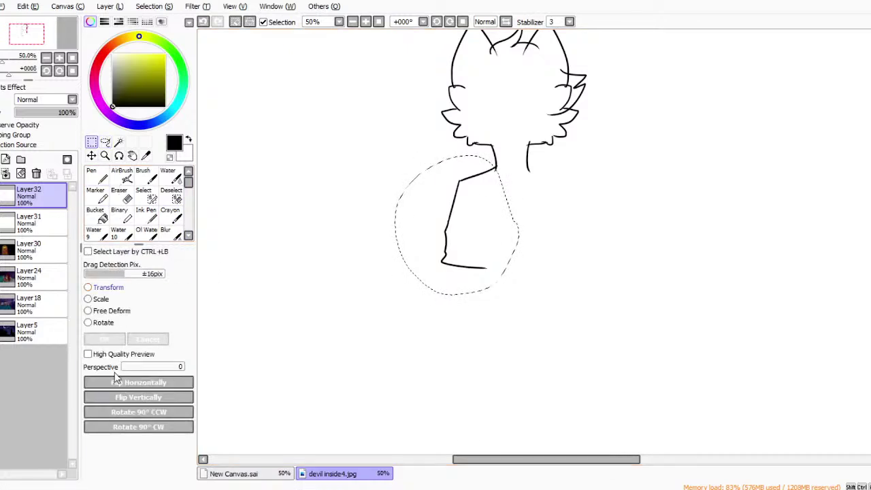
{"action": "left_click_drag", "start_coordinate": [554, 276], "coordinate": [584, 282]}
{"action": "left_click_drag", "start_coordinate": [579, 344], "coordinate": [587, 307]}
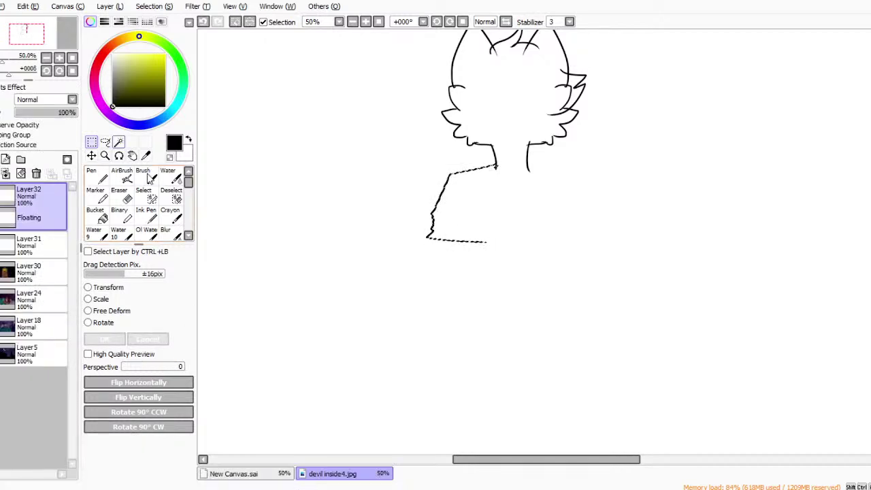
Duplicate the left sleeve outline, mirror it horizontally as the right sleeve, and merge the line art down into Layer31.
{"action": "left_click", "coordinate": [28, 6]}
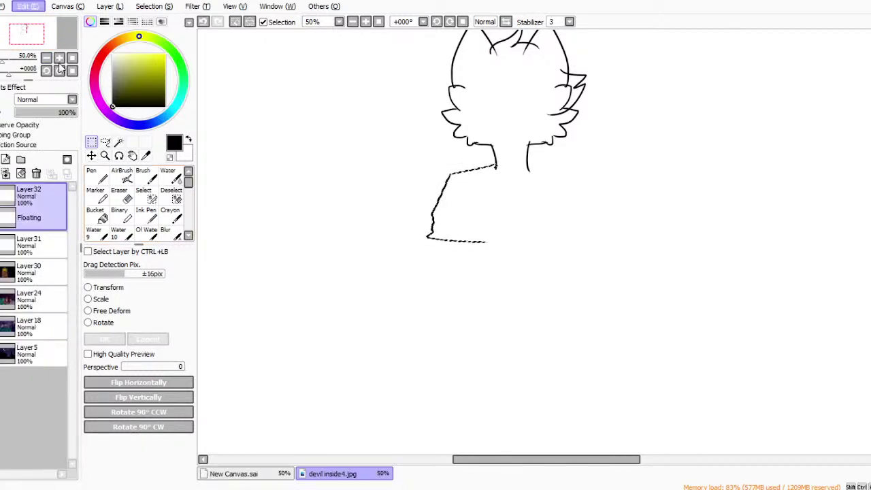
{"action": "left_click", "coordinate": [57, 100]}
{"action": "left_click", "coordinate": [107, 287]}
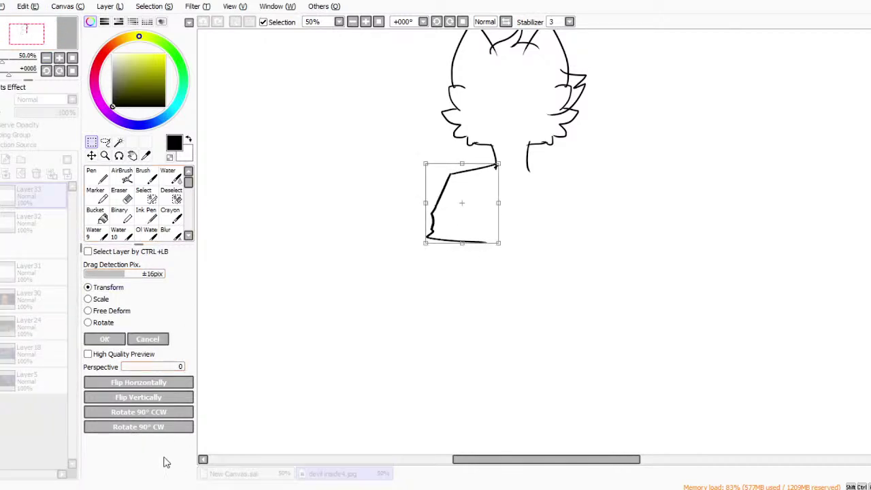
{"action": "left_click", "coordinate": [148, 382]}
{"action": "left_click_drag", "start_coordinate": [581, 300], "coordinate": [703, 277]}
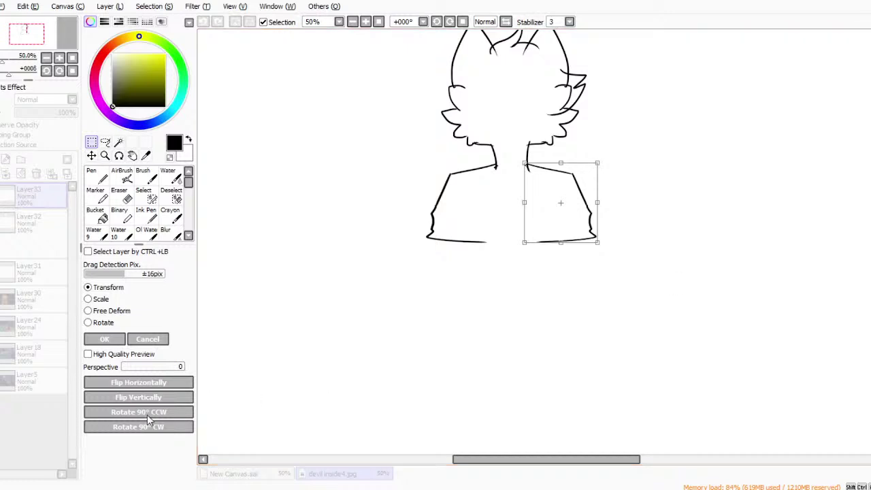
{"action": "key", "text": "Return"}
{"action": "key", "text": "ctrl+d"}
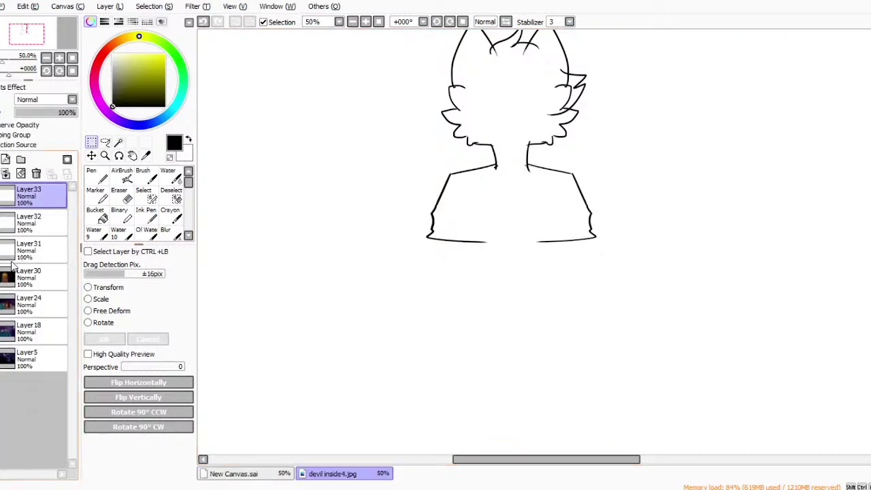
{"action": "key", "text": "ctrl+e"}
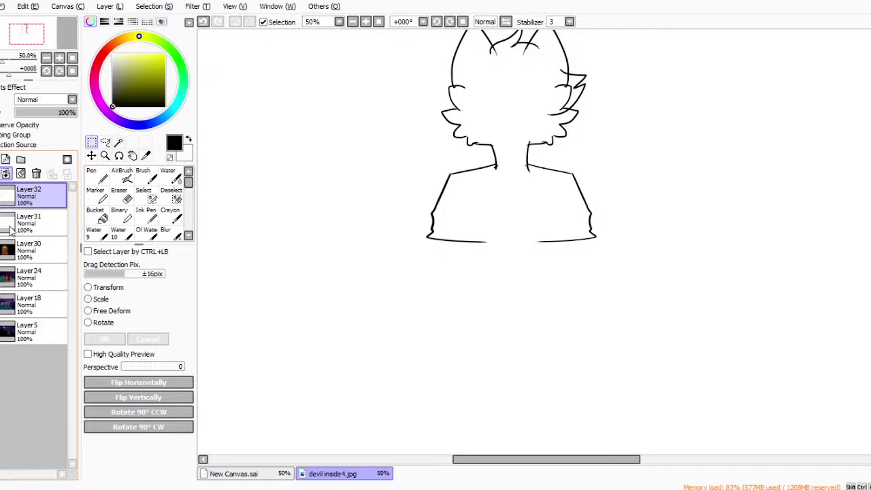
{"action": "key", "text": "ctrl+e"}
Draw the left arm hanging down from the sleeve, ending in a pointed, closed hand.
{"action": "key", "text": "n"}
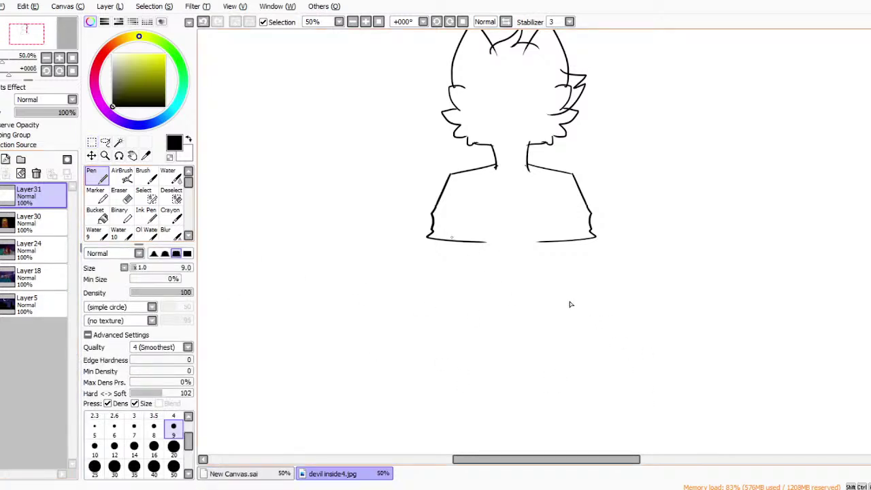
{"action": "mouse_move", "coordinate": [438, 235]}
{"action": "left_mouse_down"}
{"action": "mouse_move", "coordinate": [420, 369]}
{"action": "mouse_move", "coordinate": [444, 391]}
{"action": "mouse_move", "coordinate": [462, 372]}
{"action": "mouse_move", "coordinate": [484, 219]}
{"action": "left_mouse_up"}
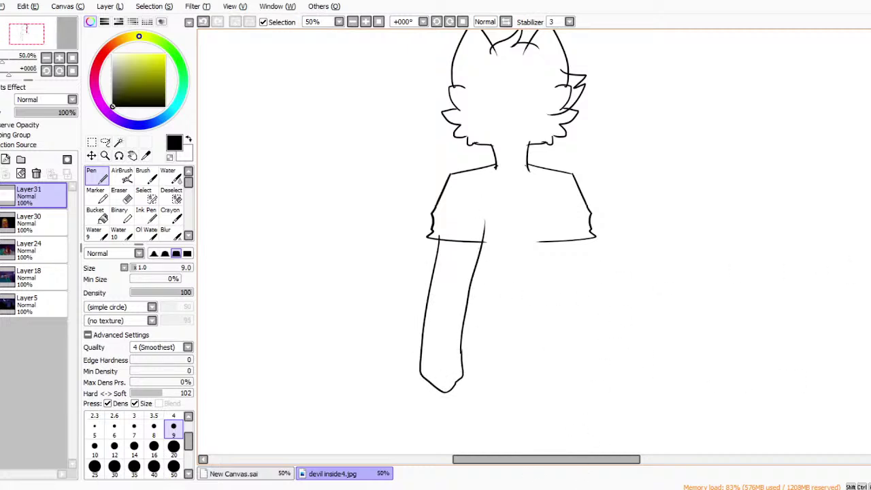
{"action": "scroll", "coordinate": [534, 245], "scroll_direction": "down", "scroll_amount": 5}
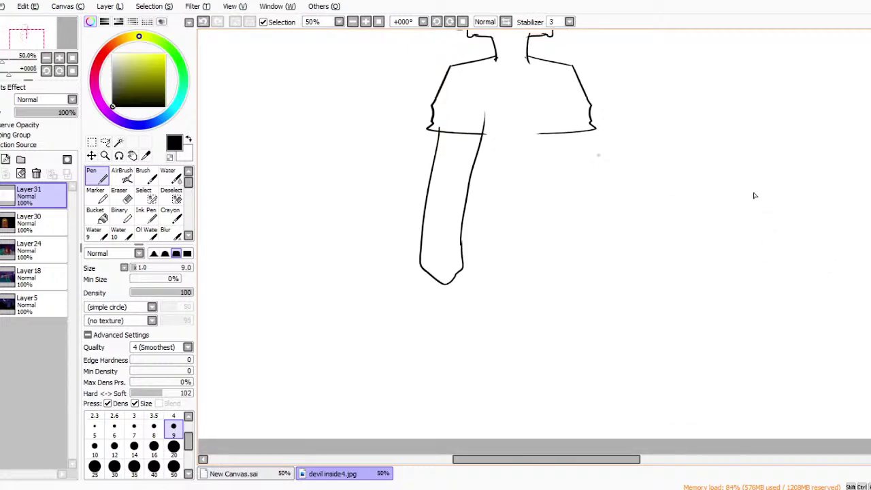
{"action": "left_click_drag", "start_coordinate": [547, 127], "coordinate": [575, 176]}
{"action": "mouse_move", "coordinate": [589, 122]}
{"action": "left_mouse_down"}
{"action": "mouse_move", "coordinate": [600, 151]}
{"action": "mouse_move", "coordinate": [594, 145]}
{"action": "mouse_move", "coordinate": [617, 106]}
{"action": "left_mouse_up"}
{"action": "key", "text": "ctrl+z"}
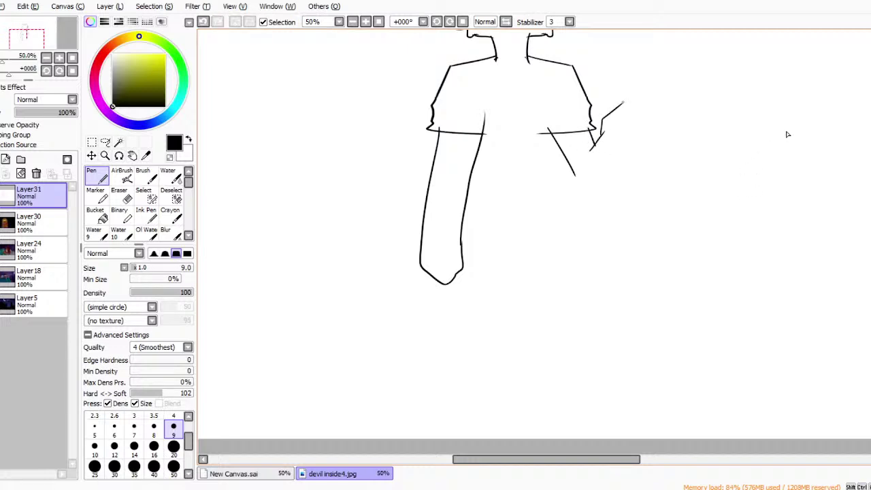
{"action": "key", "text": "ctrl+z"}
{"action": "mouse_move", "coordinate": [604, 123]}
{"action": "left_mouse_down"}
{"action": "mouse_move", "coordinate": [624, 105]}
{"action": "mouse_move", "coordinate": [643, 104]}
{"action": "left_mouse_up"}
{"action": "key", "text": "ctrl+z"}
{"action": "key", "text": "ctrl+z"}
{"action": "key", "text": "ctrl+z"}
{"action": "key", "text": "ctrl+z"}
{"action": "key", "text": "ctrl+z"}
{"action": "key", "text": "ctrl+z"}
Draw the right arm hanging straight down from its sleeve and close it with a rounded hand.
{"action": "left_click_drag", "start_coordinate": [552, 127], "coordinate": [574, 267]}
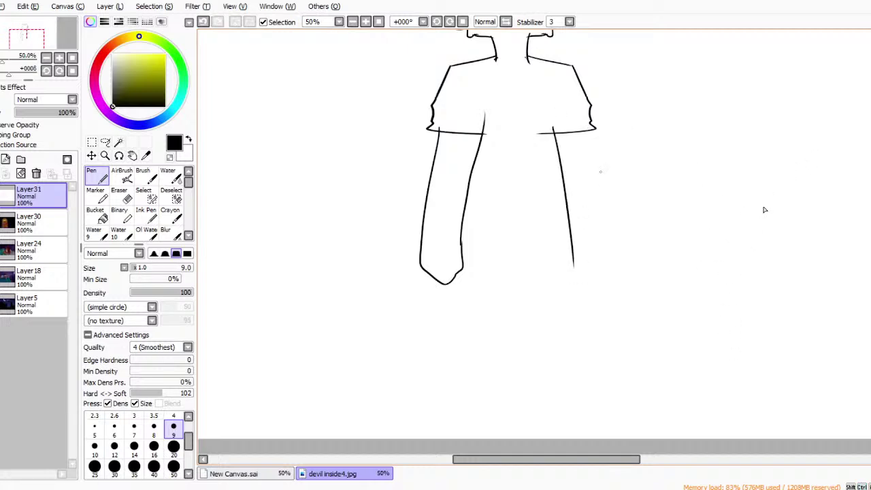
{"action": "left_click_drag", "start_coordinate": [588, 123], "coordinate": [608, 242]}
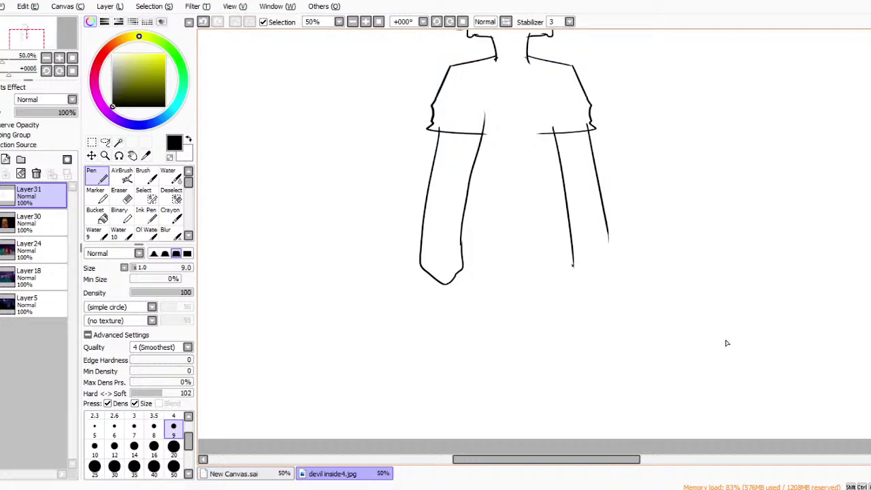
{"action": "mouse_move", "coordinate": [575, 268]}
{"action": "left_mouse_down"}
{"action": "mouse_move", "coordinate": [604, 278]}
{"action": "mouse_move", "coordinate": [612, 239]}
{"action": "left_mouse_up"}
{"action": "left_click_drag", "start_coordinate": [469, 164], "coordinate": [445, 330]}
{"action": "key", "text": "ctrl+z"}
{"action": "key", "text": "ctrl+z"}
Draw a short crotch line and both trouser legs, with creased outer sides, down to the canvas's lower edge.
{"action": "left_click_drag", "start_coordinate": [453, 265], "coordinate": [455, 355]}
{"action": "left_click_drag", "start_coordinate": [495, 308], "coordinate": [554, 308]}
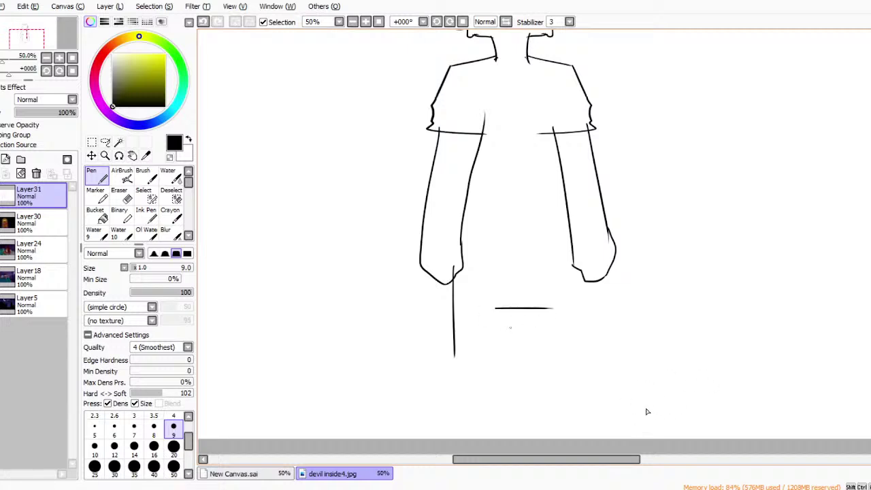
{"action": "left_click_drag", "start_coordinate": [500, 308], "coordinate": [519, 439]}
{"action": "key", "text": "ctrl+z"}
{"action": "mouse_move", "coordinate": [517, 309]}
{"action": "left_mouse_down"}
{"action": "mouse_move", "coordinate": [513, 399]}
{"action": "mouse_move", "coordinate": [512, 439]}
{"action": "left_mouse_up"}
{"action": "left_click_drag", "start_coordinate": [455, 351], "coordinate": [447, 439]}
{"action": "key", "text": "ctrl+z"}
{"action": "left_click_drag", "start_coordinate": [450, 389], "coordinate": [449, 439]}
{"action": "left_click_drag", "start_coordinate": [528, 308], "coordinate": [534, 441]}
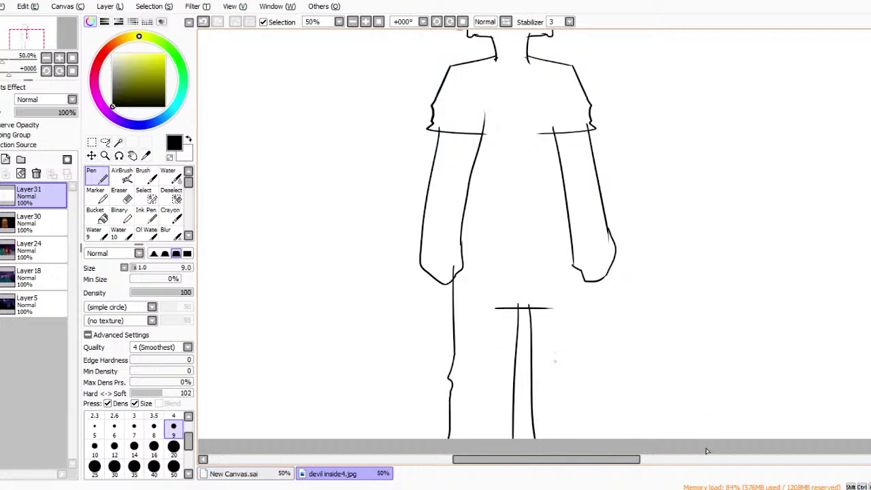
{"action": "left_click_drag", "start_coordinate": [595, 273], "coordinate": [592, 439]}
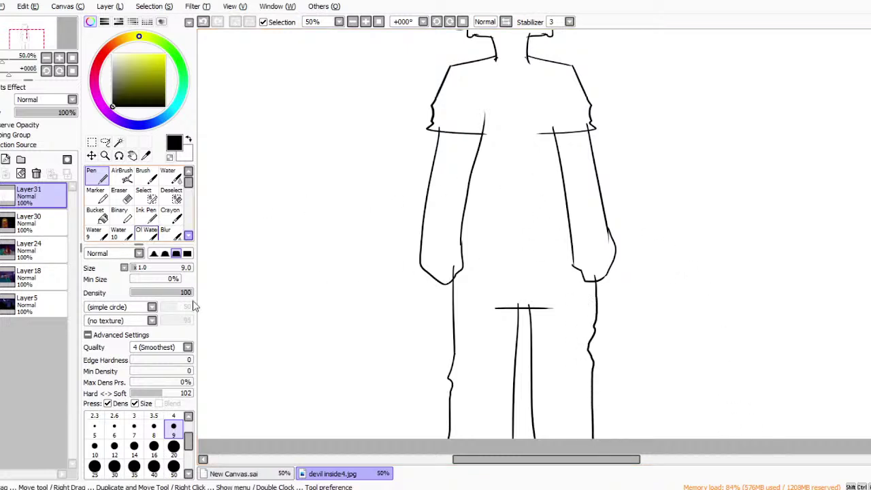
{"action": "left_click", "coordinate": [96, 215]}
{"action": "left_click", "coordinate": [629, 245]}
{"action": "key", "text": "ctrl+z"}
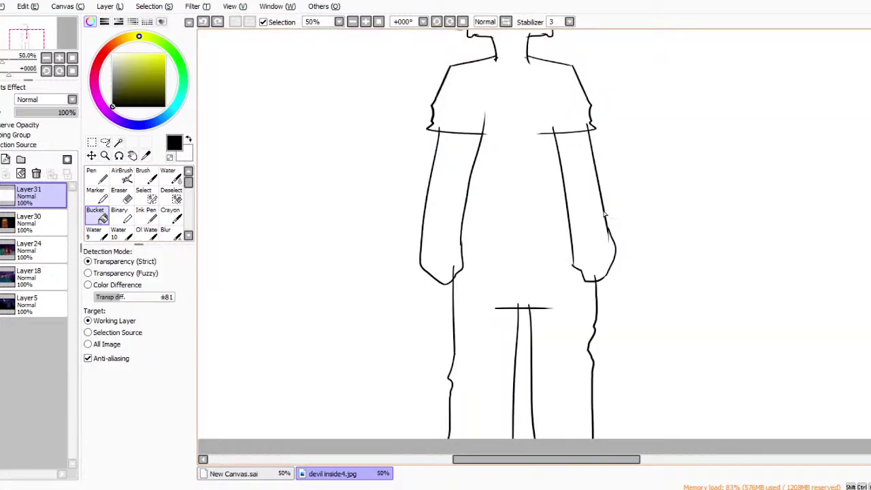
{"action": "left_click", "coordinate": [96, 176]}
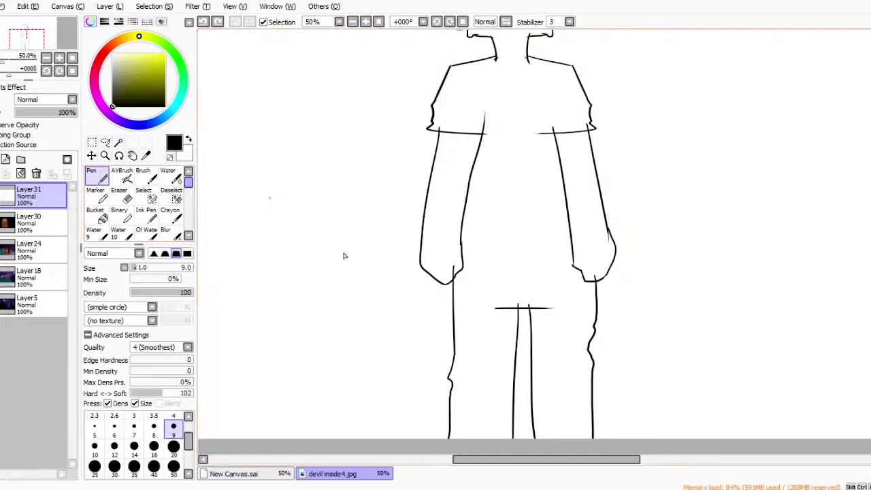
{"action": "left_click", "coordinate": [760, 336]}
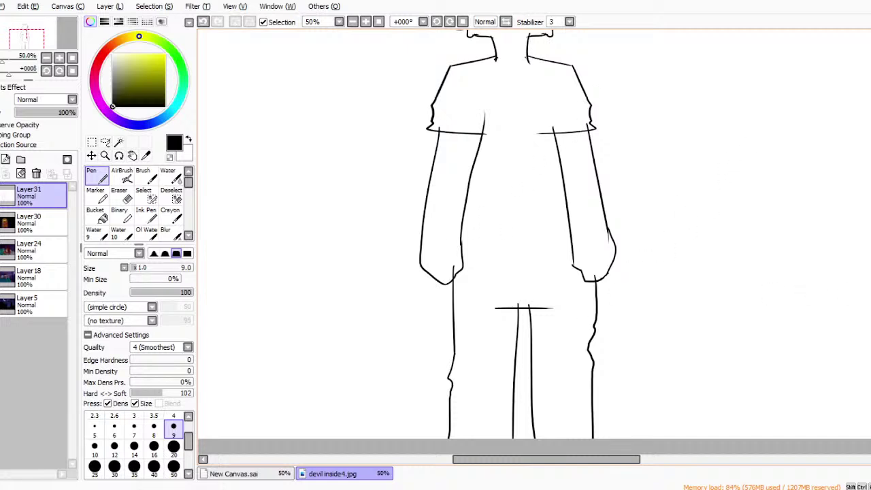
{"action": "scroll", "coordinate": [534, 242], "scroll_direction": "up", "scroll_amount": 5}
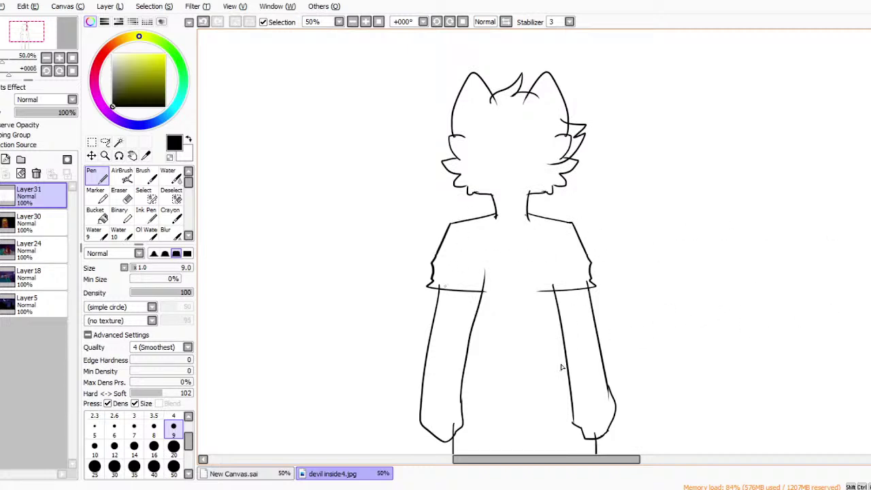
{"action": "left_click", "coordinate": [96, 215]}
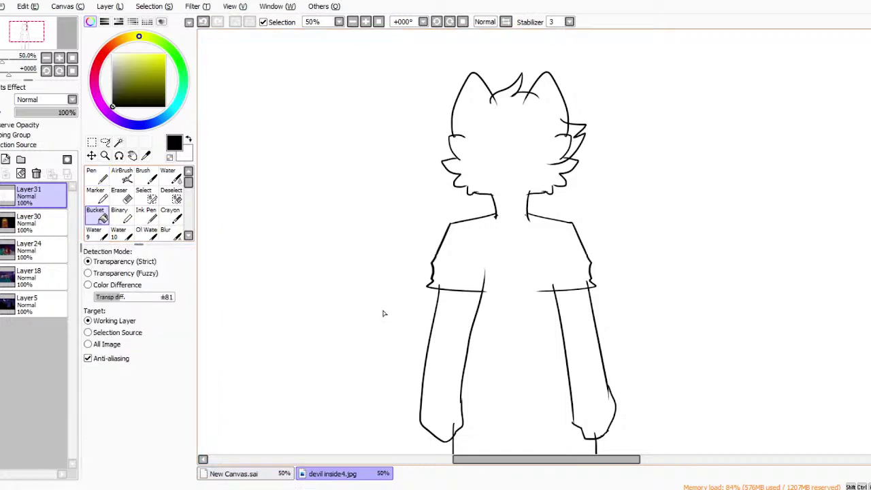
{"action": "left_click", "coordinate": [627, 337]}
{"action": "key", "text": "ctrl+z"}
{"action": "left_click", "coordinate": [0, 196]}
{"action": "left_click", "coordinate": [1, 196]}
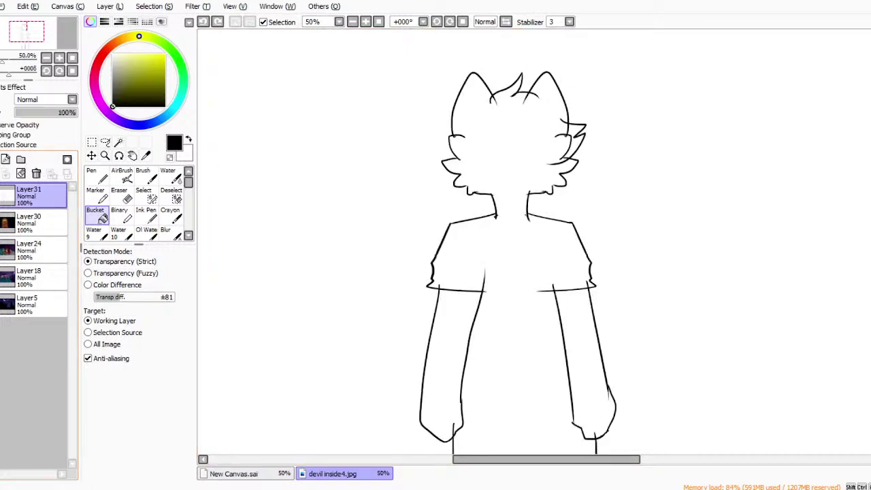
{"action": "left_click", "coordinate": [96, 175]}
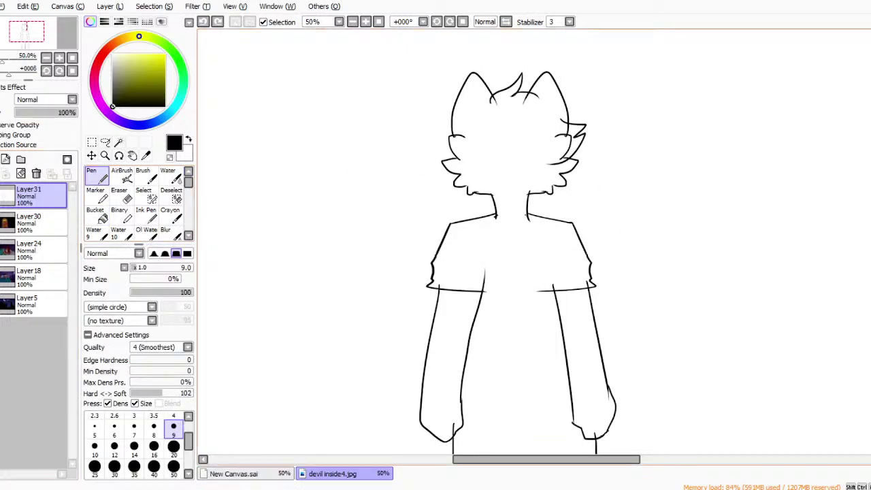
{"action": "scroll", "coordinate": [534, 238], "scroll_direction": "down", "scroll_amount": 6}
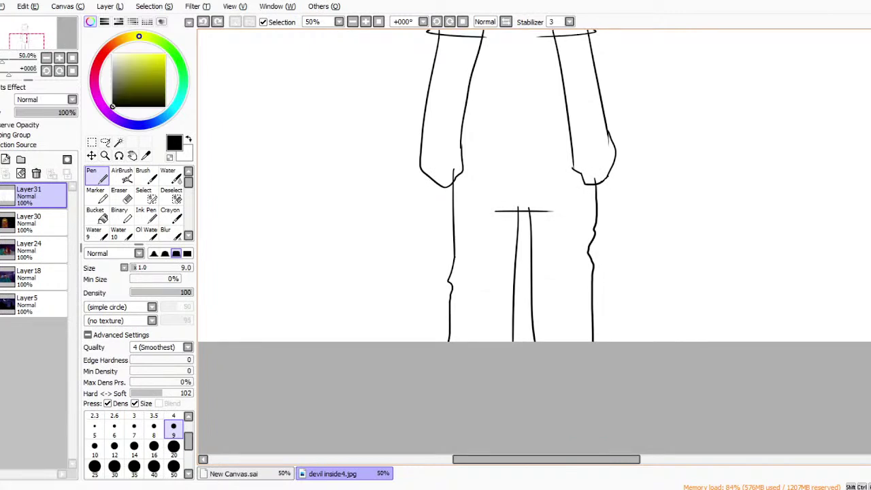
{"action": "left_click", "coordinate": [569, 434]}
{"action": "scroll", "coordinate": [477, 200], "scroll_direction": "up", "scroll_amount": 5}
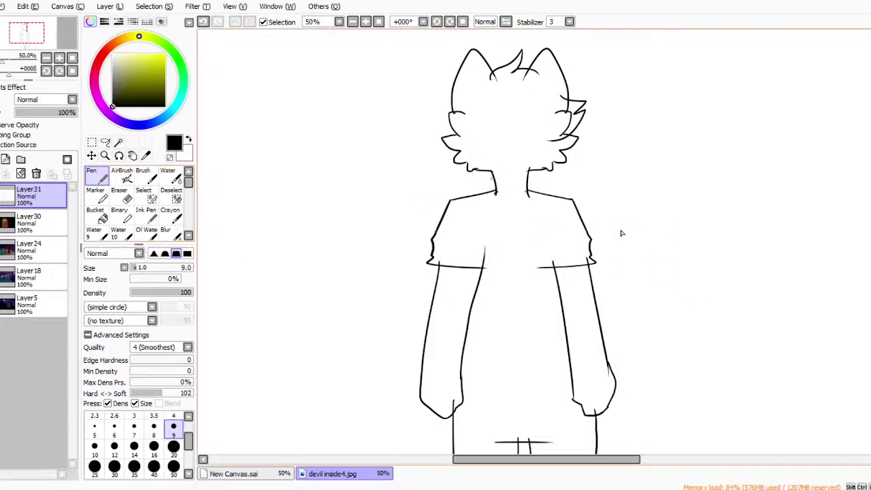
Close the shirt with a neckline between the neck lines and fill the whole body with black.
{"action": "left_click_drag", "start_coordinate": [494, 194], "coordinate": [527, 192]}
{"action": "left_click", "coordinate": [96, 215]}
{"action": "left_click", "coordinate": [699, 142]}
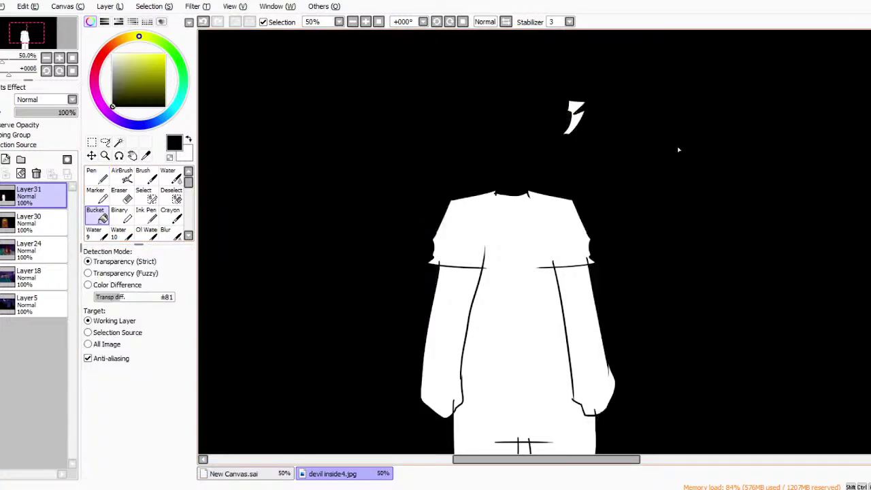
{"action": "key", "text": "ctrl+z"}
{"action": "left_click", "coordinate": [573, 373]}
{"action": "left_click", "coordinate": [573, 279]}
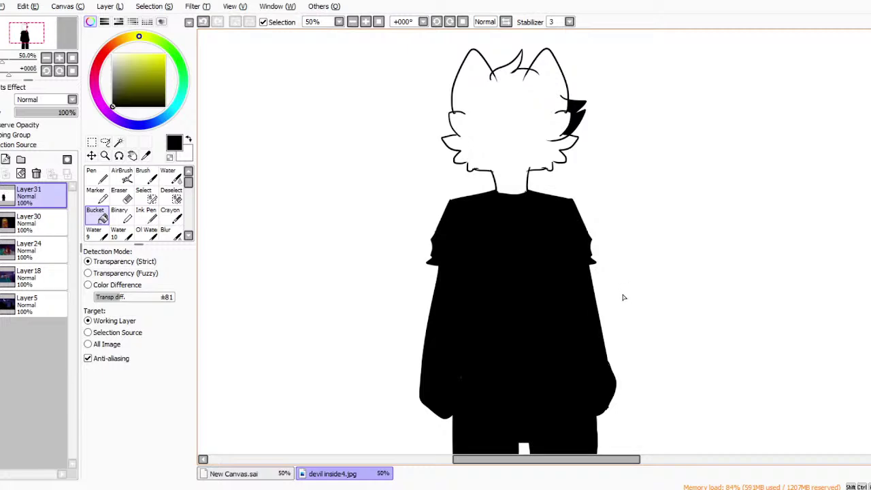
Close the small gaps in the jaw and cheek fur outline and fill the head and neck with black.
{"action": "left_click", "coordinate": [105, 156]}
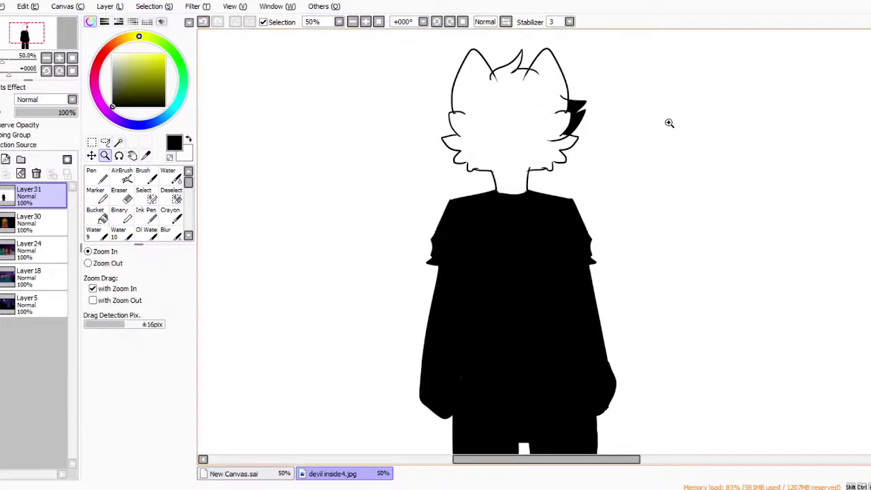
{"action": "left_click", "coordinate": [663, 117]}
{"action": "left_click", "coordinate": [663, 117]}
{"action": "key", "text": "n"}
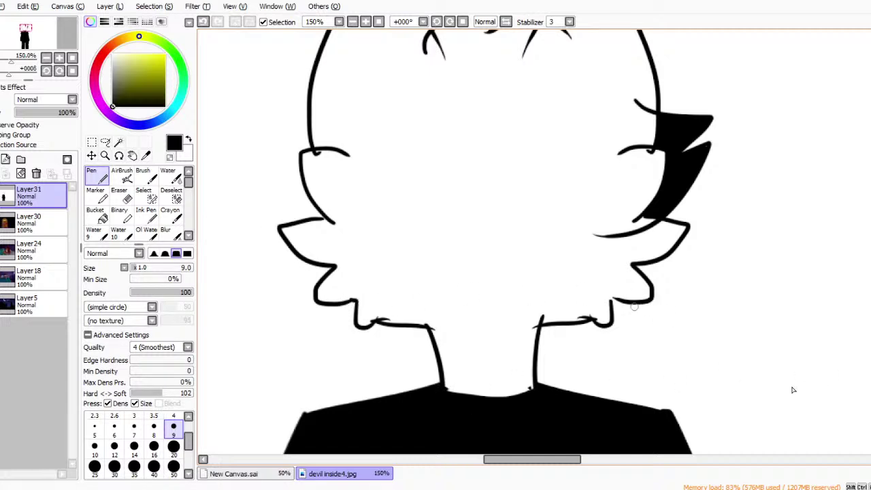
{"action": "left_click_drag", "start_coordinate": [608, 301], "coordinate": [622, 297]}
{"action": "left_click_drag", "start_coordinate": [315, 150], "coordinate": [320, 153]}
{"action": "left_click", "coordinate": [97, 216]}
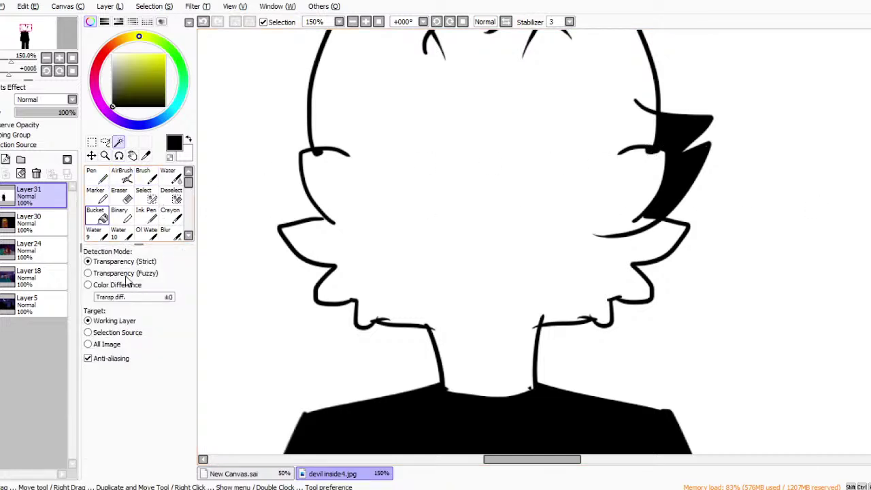
{"action": "left_click", "coordinate": [511, 223]}
Set the pen size to 20 and paint over the unfilled speck and the rough right forearm edge of the silhouette.
{"action": "scroll", "coordinate": [435, 38], "scroll_direction": "down", "scroll_amount": 3}
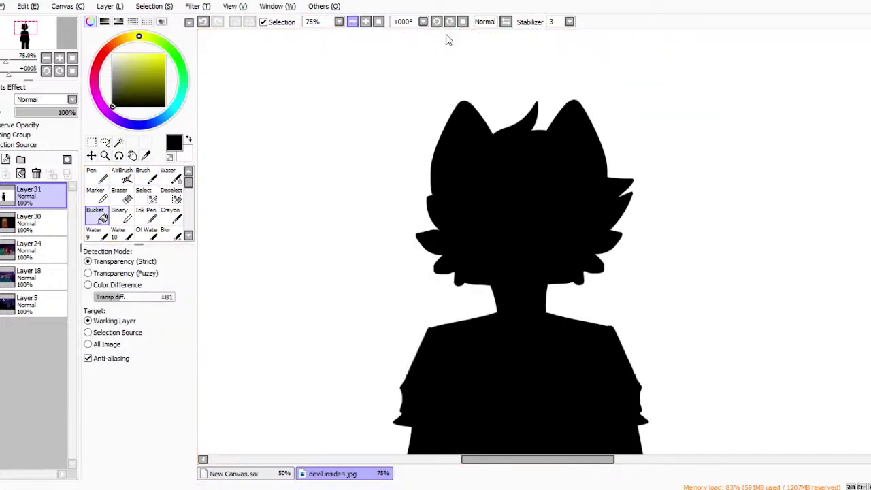
{"action": "scroll", "coordinate": [534, 242], "scroll_direction": "down", "scroll_amount": 6}
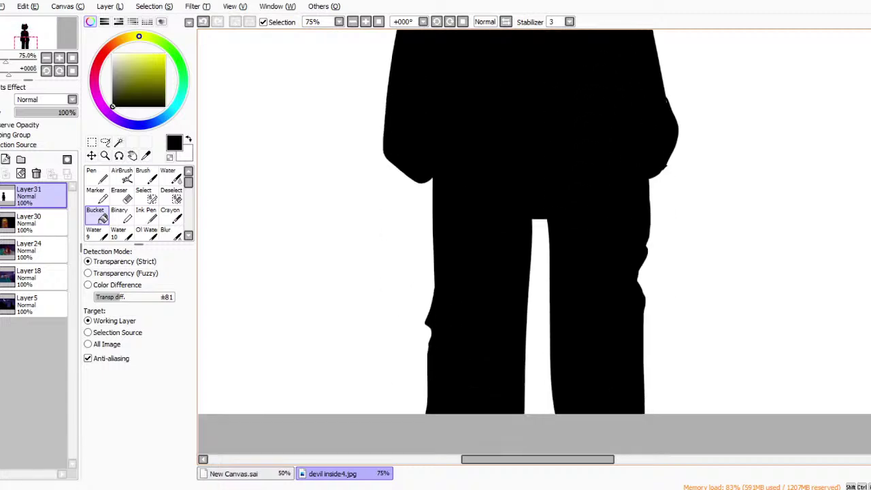
{"action": "scroll", "coordinate": [534, 241], "scroll_direction": "up", "scroll_amount": 2}
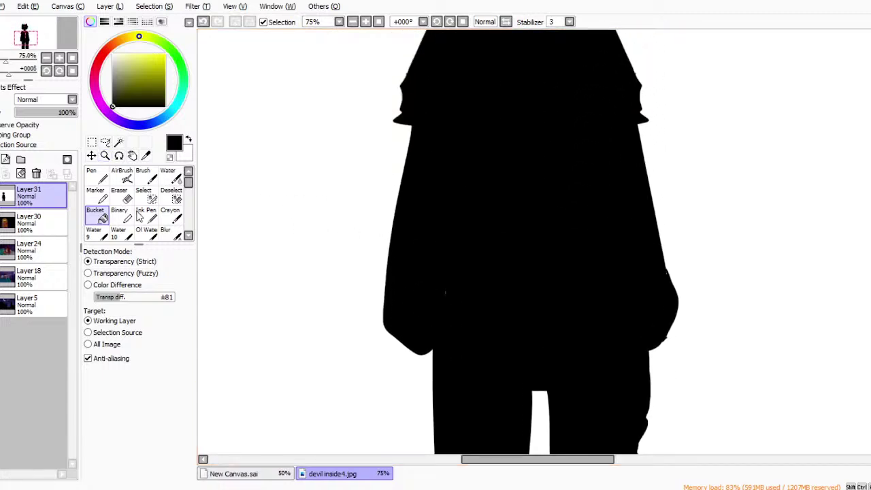
{"action": "left_click", "coordinate": [96, 175]}
{"action": "left_click", "coordinate": [174, 445]}
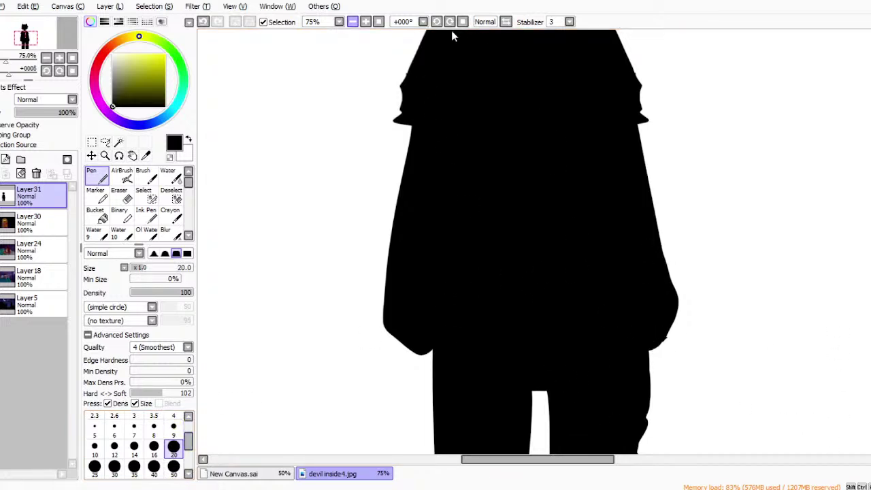
{"action": "left_click", "coordinate": [352, 22]}
{"action": "left_click", "coordinate": [352, 22]}
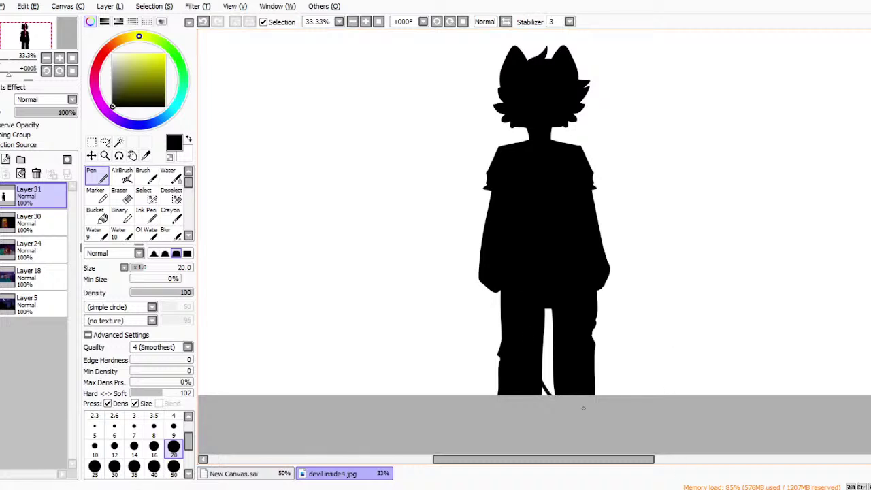
Paint the white gap between the silhouette's trouser legs black, leaving only a small notch at the canvas's lower edge.
{"action": "key", "text": "ctrl+z"}
{"action": "key", "text": "ctrl+y"}
{"action": "mouse_move", "coordinate": [550, 386]}
{"action": "left_mouse_down"}
{"action": "mouse_move", "coordinate": [545, 347]}
{"action": "mouse_move", "coordinate": [556, 368]}
{"action": "mouse_move", "coordinate": [549, 328]}
{"action": "mouse_move", "coordinate": [561, 348]}
{"action": "mouse_move", "coordinate": [551, 310]}
{"action": "left_mouse_up"}
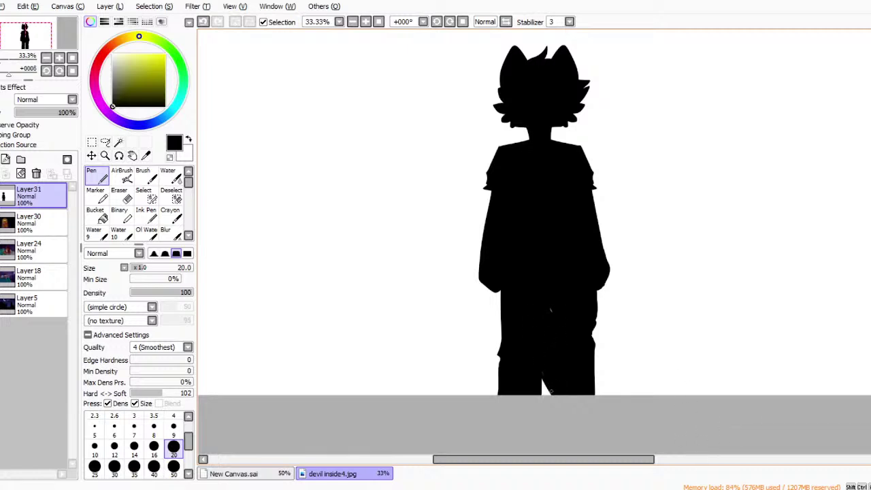
Outline a large bushy tail with jagged fur tips beside the silhouette's right leg and fill it with black.
{"action": "mouse_move", "coordinate": [597, 348]}
{"action": "left_mouse_down"}
{"action": "mouse_move", "coordinate": [634, 312]}
{"action": "mouse_move", "coordinate": [704, 292]}
{"action": "mouse_move", "coordinate": [718, 393]}
{"action": "left_mouse_up"}
{"action": "key", "text": "ctrl+z"}
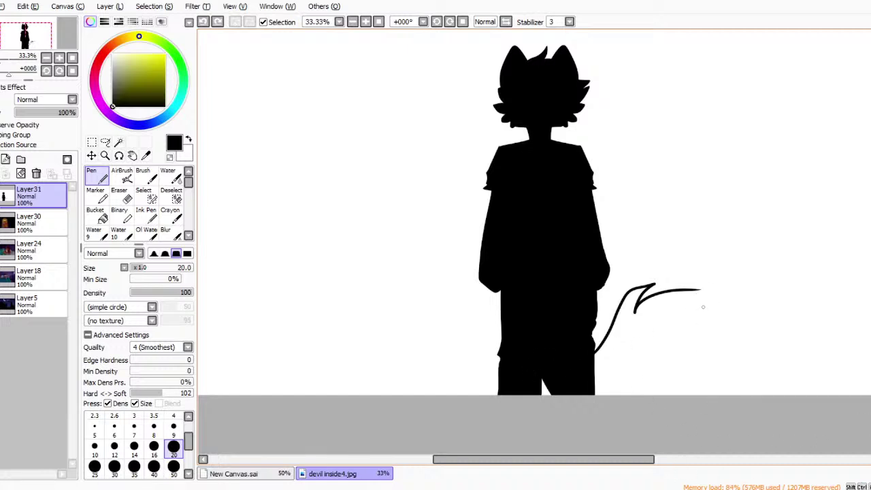
{"action": "mouse_move", "coordinate": [701, 291]}
{"action": "left_mouse_down"}
{"action": "mouse_move", "coordinate": [682, 307]}
{"action": "mouse_move", "coordinate": [692, 323]}
{"action": "mouse_move", "coordinate": [677, 367]}
{"action": "mouse_move", "coordinate": [700, 368]}
{"action": "mouse_move", "coordinate": [670, 396]}
{"action": "left_mouse_up"}
{"action": "left_click", "coordinate": [97, 215]}
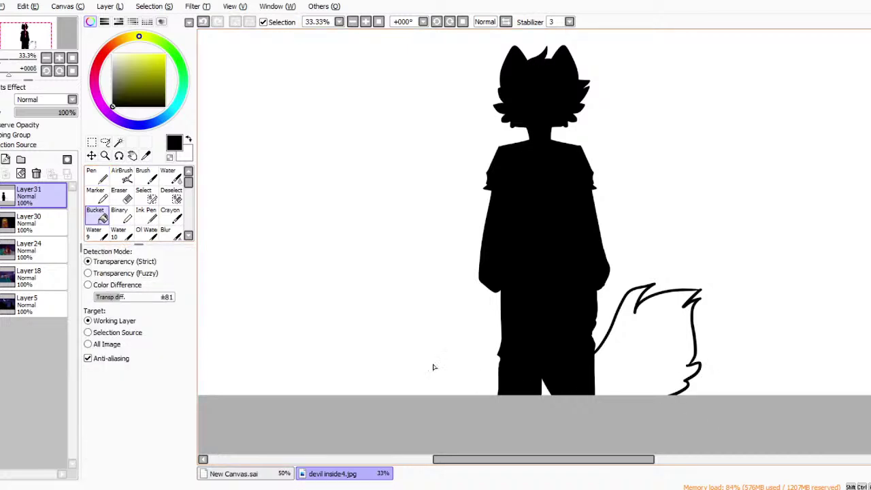
{"action": "left_click", "coordinate": [655, 347]}
Give the size 120 eraser the hardest edge shape and trim the upper tip of the tail.
{"action": "left_click", "coordinate": [95, 176]}
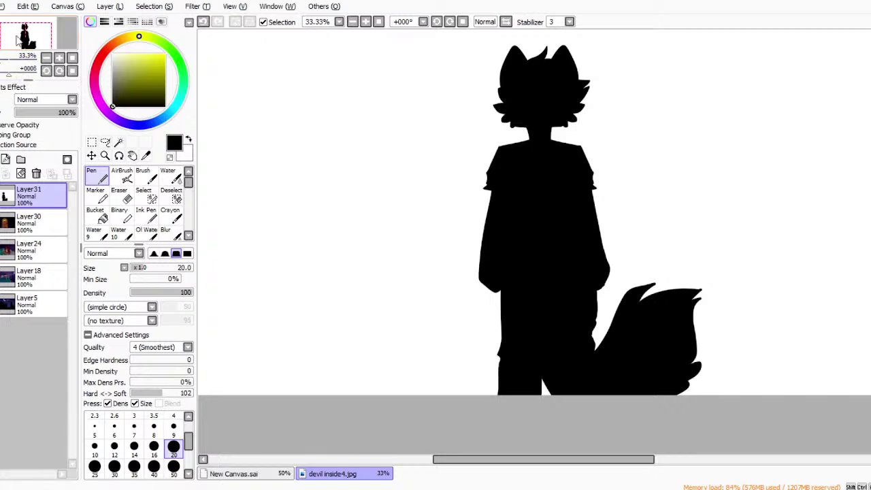
{"action": "left_click", "coordinate": [119, 194]}
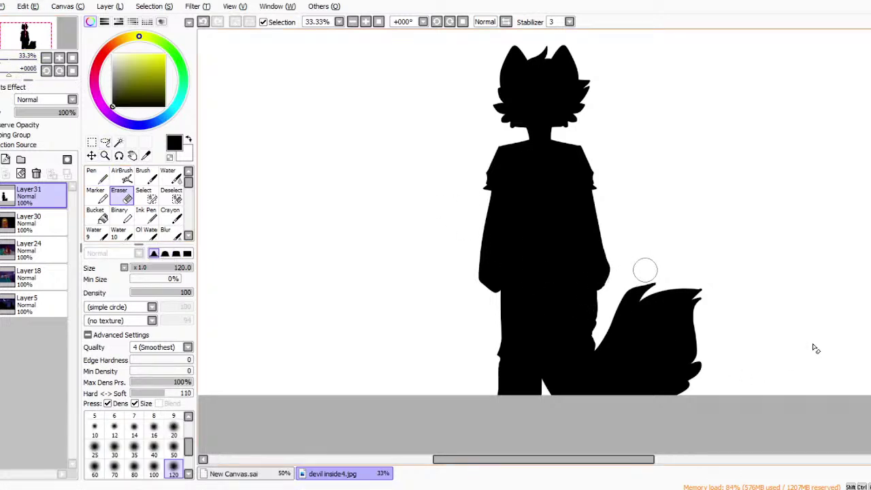
{"action": "left_click", "coordinate": [203, 22]}
{"action": "left_click", "coordinate": [187, 253]}
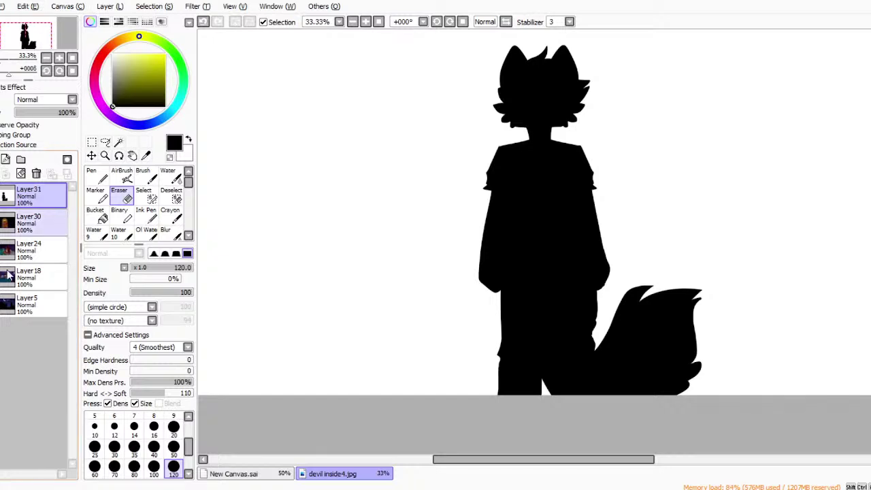
Show the chained door layer behind the silhouette and lower the silhouette layer's opacity to 35%.
{"action": "left_click", "coordinate": [1, 223]}
{"action": "left_click_drag", "start_coordinate": [558, 459], "coordinate": [599, 459]}
{"action": "mouse_move", "coordinate": [870, 272]}
{"action": "left_mouse_down"}
{"action": "mouse_move", "coordinate": [870, 254]}
{"action": "mouse_move", "coordinate": [870, 262]}
{"action": "left_mouse_up"}
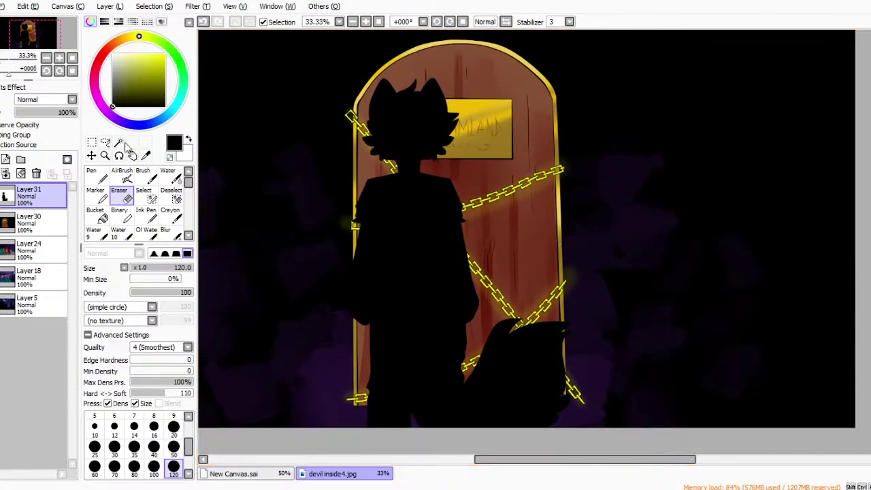
{"action": "left_click", "coordinate": [36, 112]}
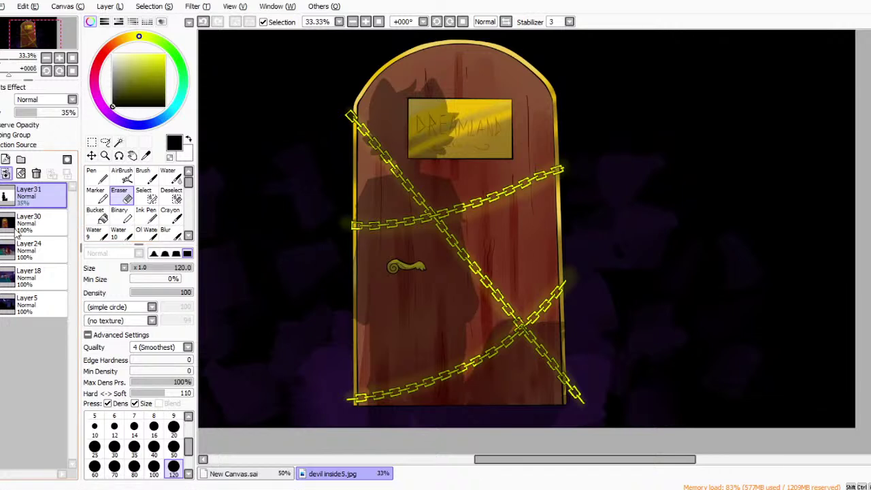
Hide the silhouette and door layers and add a new empty layer on top for the next frame.
{"action": "left_click", "coordinate": [5, 196]}
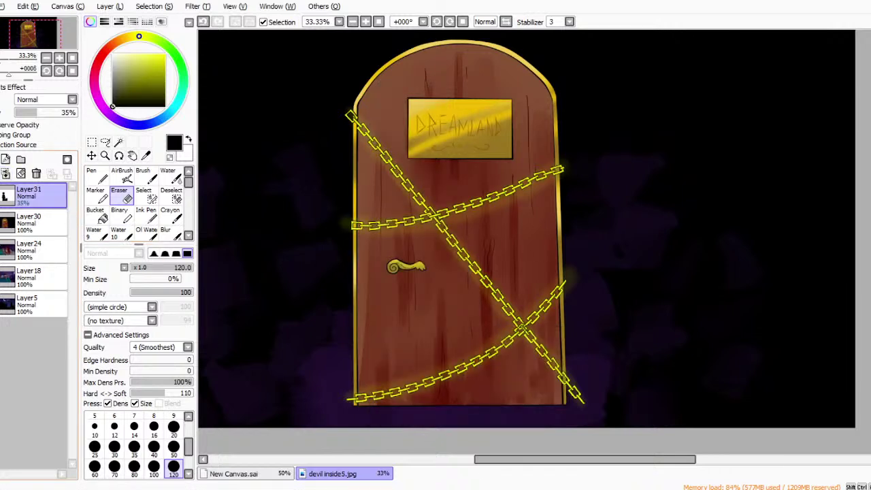
{"action": "left_click", "coordinate": [1, 224]}
{"action": "left_click", "coordinate": [5, 159]}
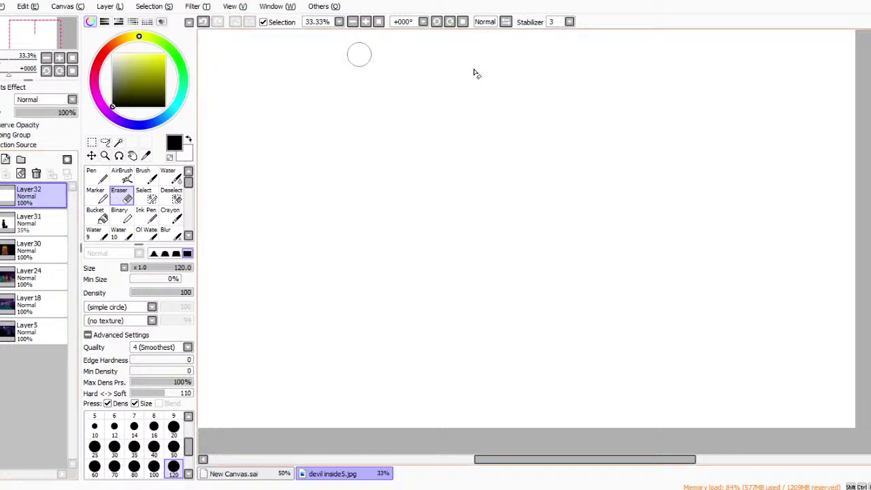
With a dark red size 20 pen, sketch the upper contour of a hand near the canvas centre, undoing the extra stroke beneath it.
{"action": "scroll", "coordinate": [445, 36], "scroll_direction": "down", "scroll_amount": 1}
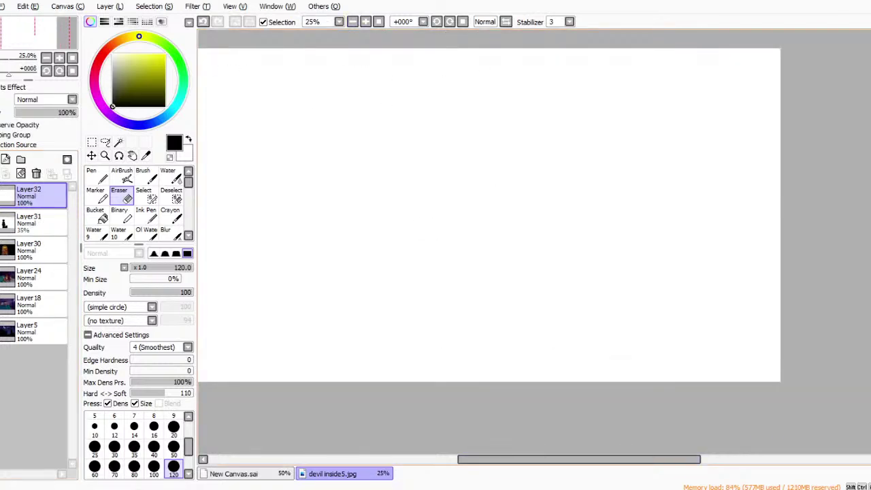
{"action": "left_click_drag", "start_coordinate": [463, 460], "coordinate": [441, 451]}
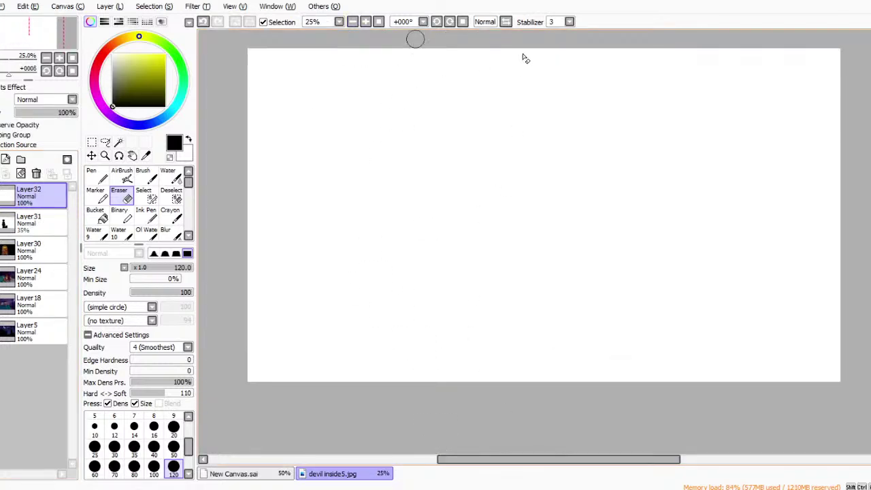
{"action": "scroll", "coordinate": [462, 34], "scroll_direction": "up", "scroll_amount": 1}
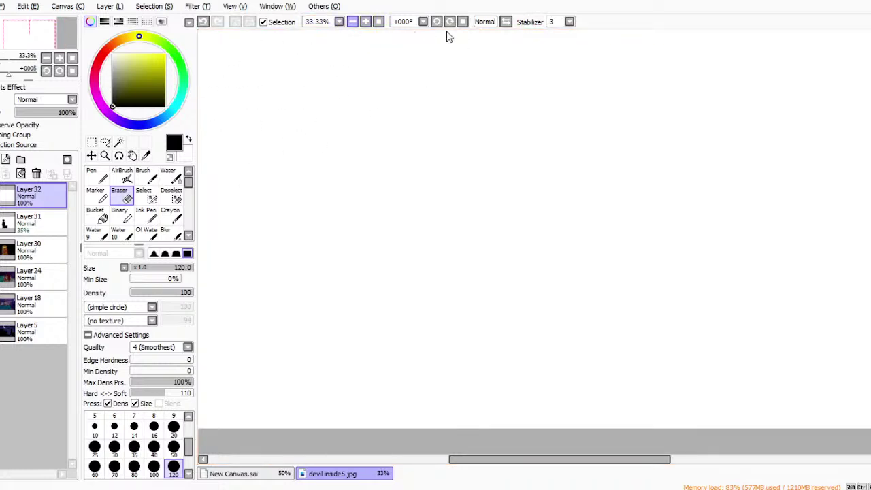
{"action": "scroll", "coordinate": [448, 35], "scroll_direction": "down", "scroll_amount": 1}
{"action": "left_click", "coordinate": [96, 176]}
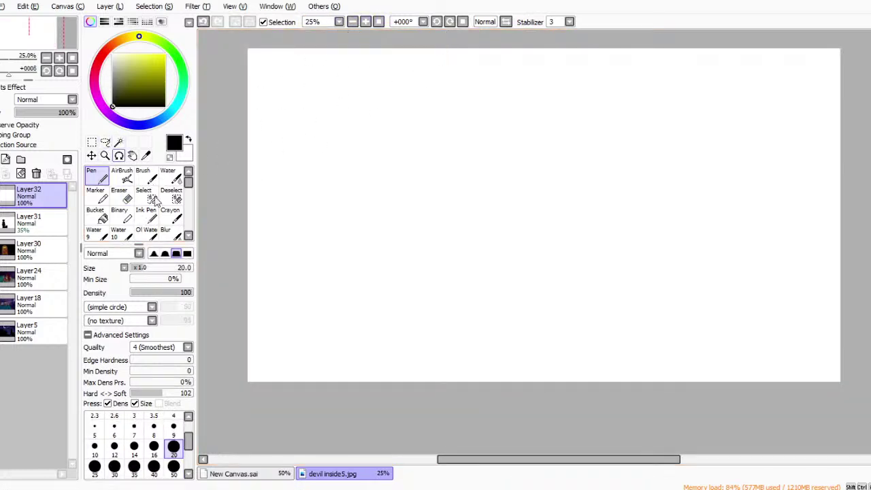
{"action": "left_click", "coordinate": [99, 59]}
{"action": "left_click", "coordinate": [164, 80]}
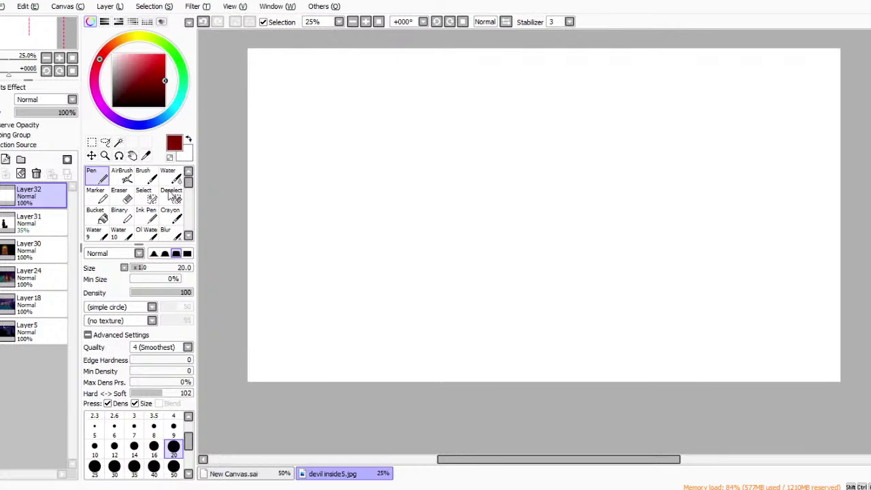
{"action": "mouse_move", "coordinate": [455, 215]}
{"action": "left_mouse_down"}
{"action": "mouse_move", "coordinate": [492, 186]}
{"action": "mouse_move", "coordinate": [555, 182]}
{"action": "left_mouse_up"}
{"action": "left_click_drag", "start_coordinate": [507, 196], "coordinate": [543, 206]}
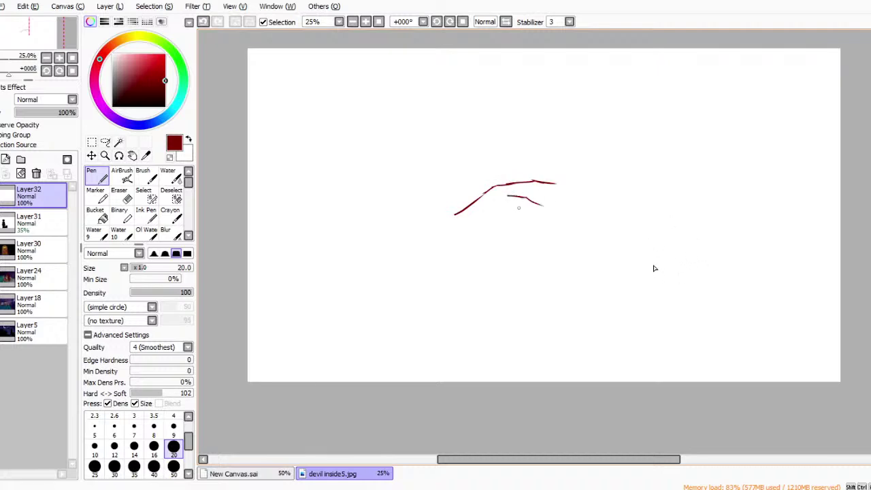
{"action": "key", "text": "ctrl+z"}
{"action": "key", "text": "ctrl+z"}
{"action": "key", "text": "ctrl+z"}
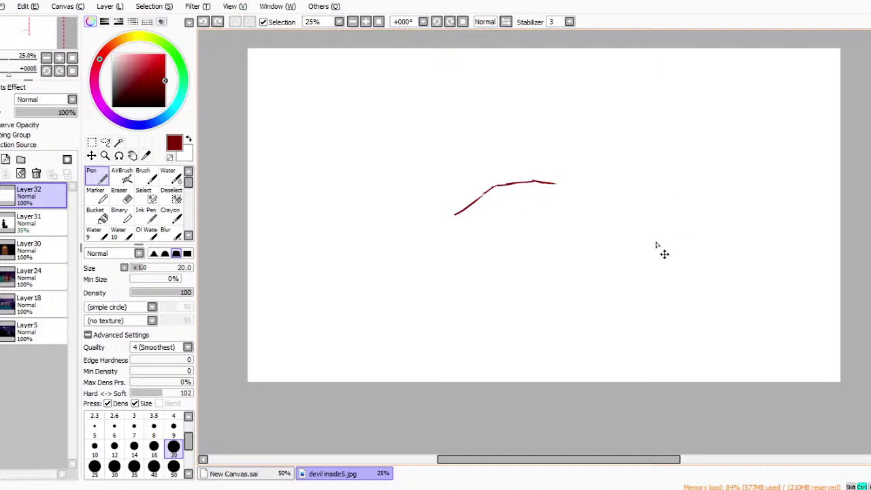
Complete the palm sketch with a curved knuckle line, wrist side, lower edge and a small thumb bump on top.
{"action": "left_click_drag", "start_coordinate": [514, 183], "coordinate": [521, 219]}
{"action": "mouse_move", "coordinate": [454, 228]}
{"action": "left_mouse_down"}
{"action": "mouse_move", "coordinate": [465, 250]}
{"action": "mouse_move", "coordinate": [522, 232]}
{"action": "mouse_move", "coordinate": [519, 185]}
{"action": "mouse_move", "coordinate": [526, 215]}
{"action": "left_mouse_up"}
{"action": "left_click_drag", "start_coordinate": [517, 181], "coordinate": [522, 225]}
{"action": "mouse_move", "coordinate": [455, 216]}
{"action": "left_mouse_down"}
{"action": "mouse_move", "coordinate": [494, 177]}
{"action": "mouse_move", "coordinate": [503, 182]}
{"action": "mouse_move", "coordinate": [485, 189]}
{"action": "left_mouse_up"}
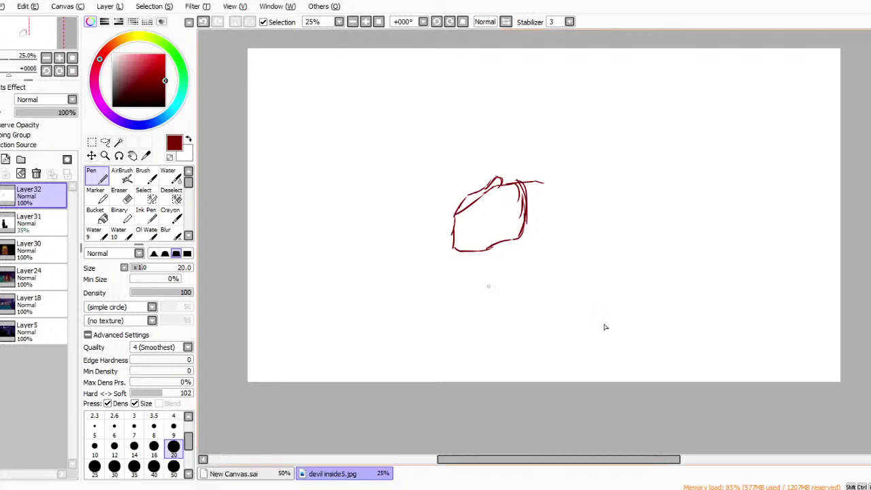
Sketch four slightly curled fingers reaching out from the knuckle line.
{"action": "mouse_move", "coordinate": [523, 182]}
{"action": "left_mouse_down"}
{"action": "mouse_move", "coordinate": [570, 185]}
{"action": "mouse_move", "coordinate": [538, 190]}
{"action": "mouse_move", "coordinate": [565, 193]}
{"action": "mouse_move", "coordinate": [572, 183]}
{"action": "mouse_move", "coordinate": [544, 201]}
{"action": "mouse_move", "coordinate": [568, 208]}
{"action": "mouse_move", "coordinate": [550, 218]}
{"action": "mouse_move", "coordinate": [580, 218]}
{"action": "mouse_move", "coordinate": [566, 226]}
{"action": "left_mouse_up"}
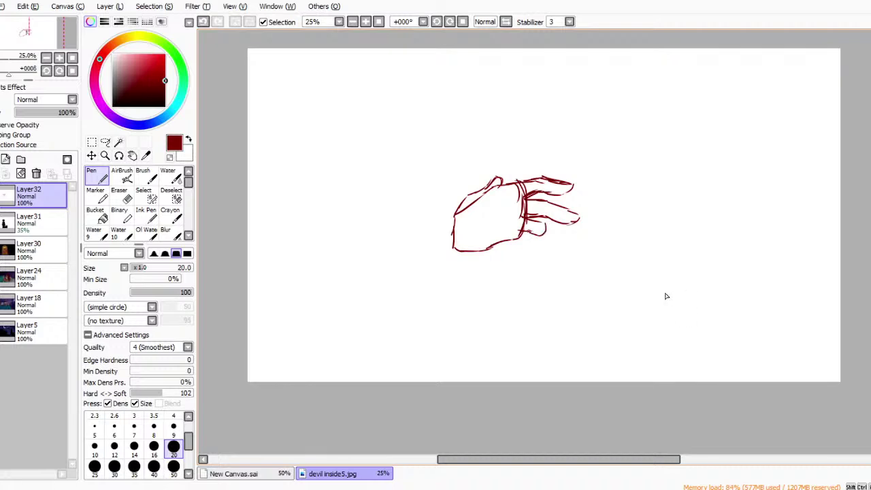
{"action": "mouse_move", "coordinate": [531, 233]}
{"action": "left_mouse_down"}
{"action": "mouse_move", "coordinate": [568, 249]}
{"action": "mouse_move", "coordinate": [542, 247]}
{"action": "mouse_move", "coordinate": [566, 248]}
{"action": "left_mouse_up"}
{"action": "mouse_move", "coordinate": [485, 246]}
{"action": "left_mouse_down"}
{"action": "mouse_move", "coordinate": [538, 241]}
{"action": "mouse_move", "coordinate": [524, 249]}
{"action": "mouse_move", "coordinate": [538, 259]}
{"action": "left_mouse_up"}
{"action": "left_click_drag", "start_coordinate": [538, 243], "coordinate": [541, 258]}
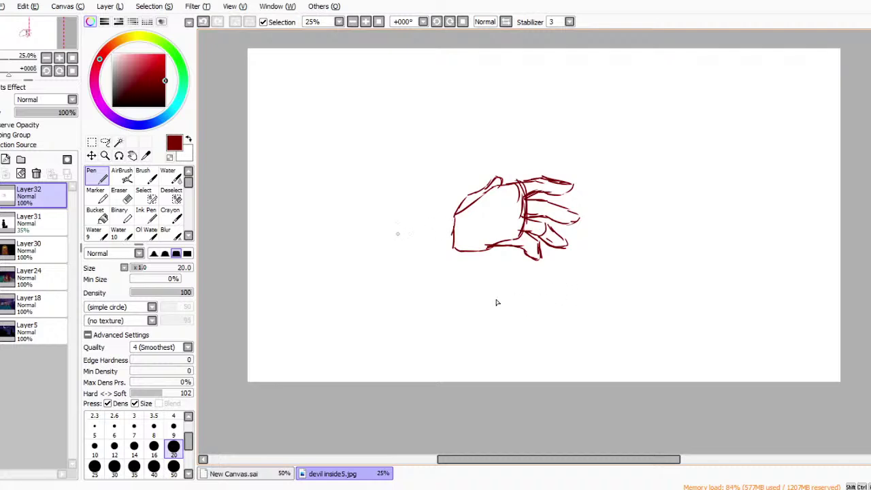
Sketch the forearm from the wrist down to a rounded elbow, reinforcing its upper and lower contours.
{"action": "mouse_move", "coordinate": [341, 263]}
{"action": "left_mouse_down"}
{"action": "mouse_move", "coordinate": [345, 241]}
{"action": "mouse_move", "coordinate": [358, 231]}
{"action": "mouse_move", "coordinate": [460, 210]}
{"action": "left_mouse_up"}
{"action": "mouse_move", "coordinate": [349, 237]}
{"action": "left_mouse_down"}
{"action": "mouse_move", "coordinate": [324, 294]}
{"action": "mouse_move", "coordinate": [354, 302]}
{"action": "mouse_move", "coordinate": [449, 253]}
{"action": "left_mouse_up"}
{"action": "mouse_move", "coordinate": [395, 285]}
{"action": "left_mouse_down"}
{"action": "mouse_move", "coordinate": [465, 242]}
{"action": "mouse_move", "coordinate": [374, 297]}
{"action": "left_mouse_up"}
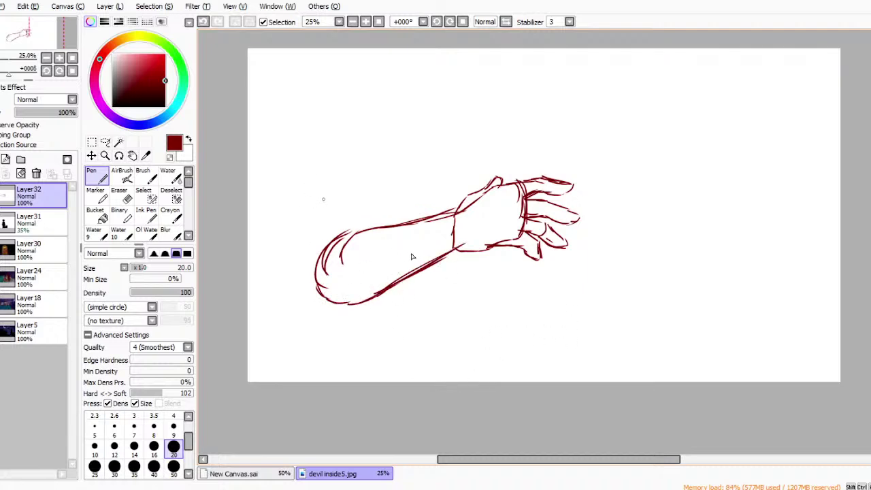
Enlarge and reposition the arm sketch so the forearm runs off the canvas's left edge, and set its layer opacity to 32%.
{"action": "key", "text": "m"}
{"action": "mouse_move", "coordinate": [268, 113]}
{"action": "left_mouse_down"}
{"action": "mouse_move", "coordinate": [589, 362]}
{"action": "mouse_move", "coordinate": [580, 366]}
{"action": "left_mouse_up"}
{"action": "key", "text": "ctrl+t"}
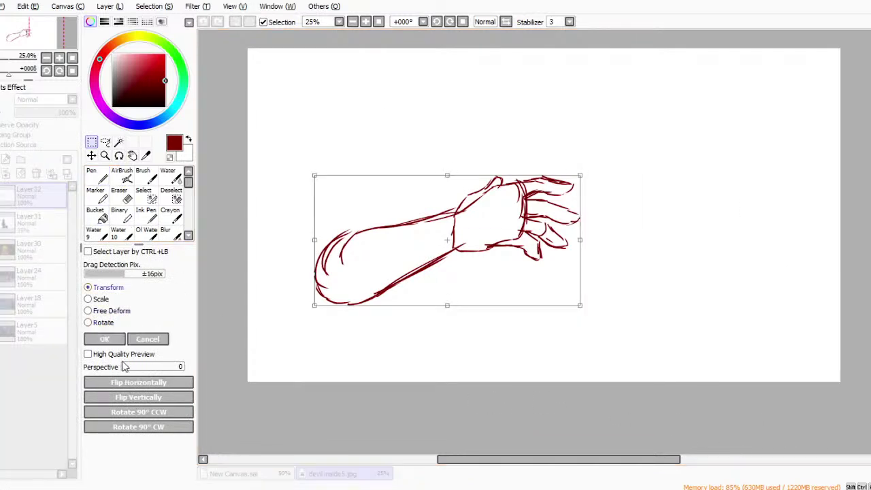
{"action": "left_click_drag", "start_coordinate": [395, 218], "coordinate": [246, 158]}
{"action": "mouse_move", "coordinate": [523, 264]}
{"action": "left_mouse_down"}
{"action": "mouse_move", "coordinate": [507, 275]}
{"action": "mouse_move", "coordinate": [538, 273]}
{"action": "left_mouse_up"}
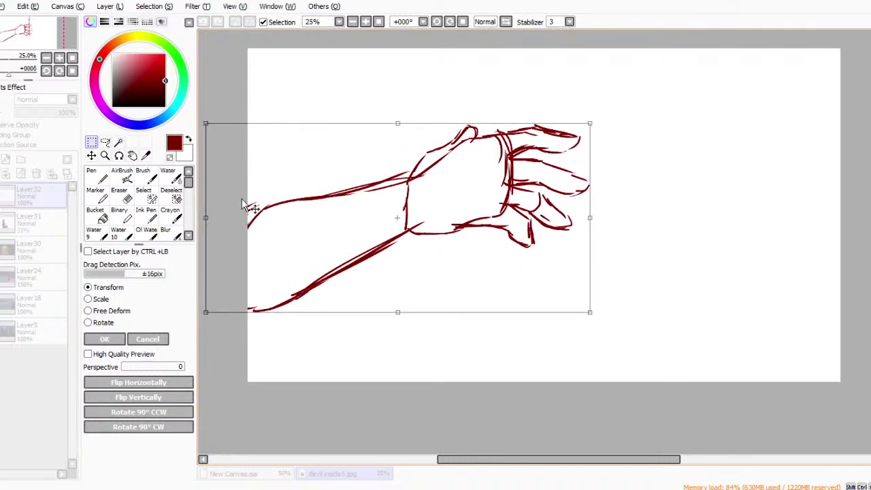
{"action": "left_click", "coordinate": [104, 339]}
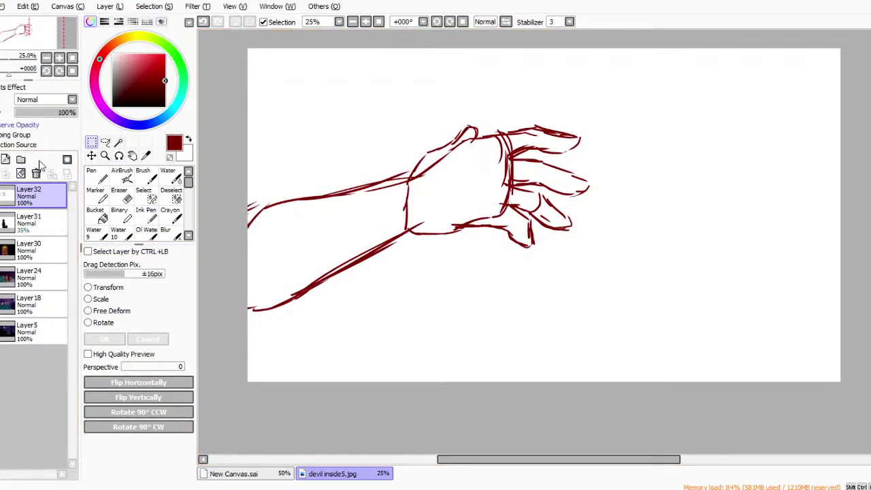
{"action": "left_click_drag", "start_coordinate": [40, 112], "coordinate": [35, 112]}
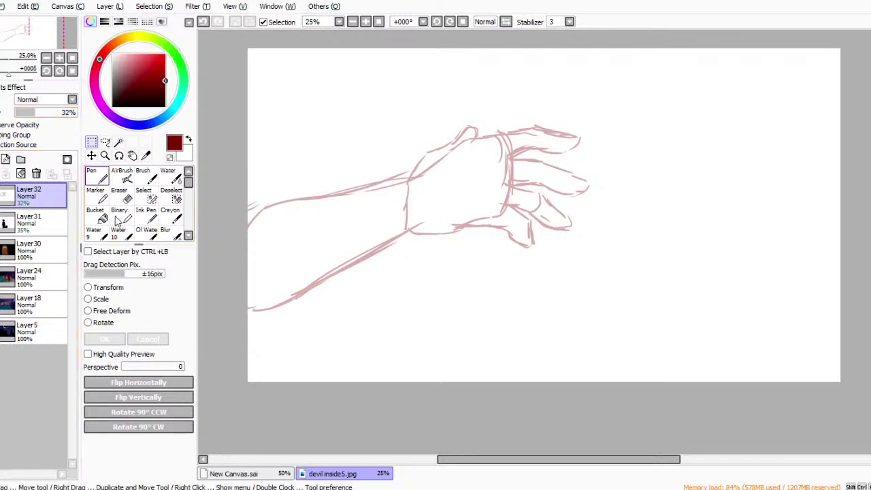
Sketch a door handle facing the fingers, with a spiral knob and scalloped base, plus vertical door-edge lines above and below.
{"action": "key", "text": "n"}
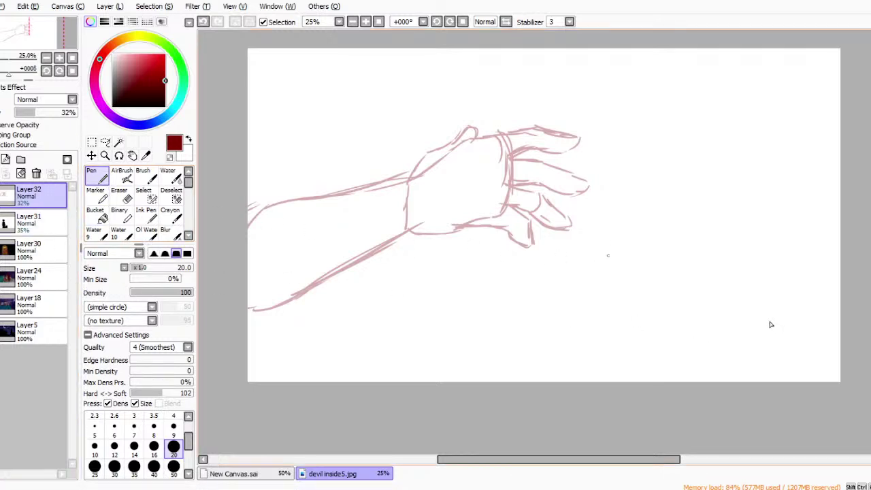
{"action": "mouse_move", "coordinate": [621, 206]}
{"action": "left_mouse_down"}
{"action": "mouse_move", "coordinate": [610, 250]}
{"action": "mouse_move", "coordinate": [623, 230]}
{"action": "mouse_move", "coordinate": [625, 244]}
{"action": "mouse_move", "coordinate": [636, 233]}
{"action": "mouse_move", "coordinate": [631, 290]}
{"action": "mouse_move", "coordinate": [640, 286]}
{"action": "mouse_move", "coordinate": [661, 308]}
{"action": "mouse_move", "coordinate": [694, 295]}
{"action": "left_mouse_up"}
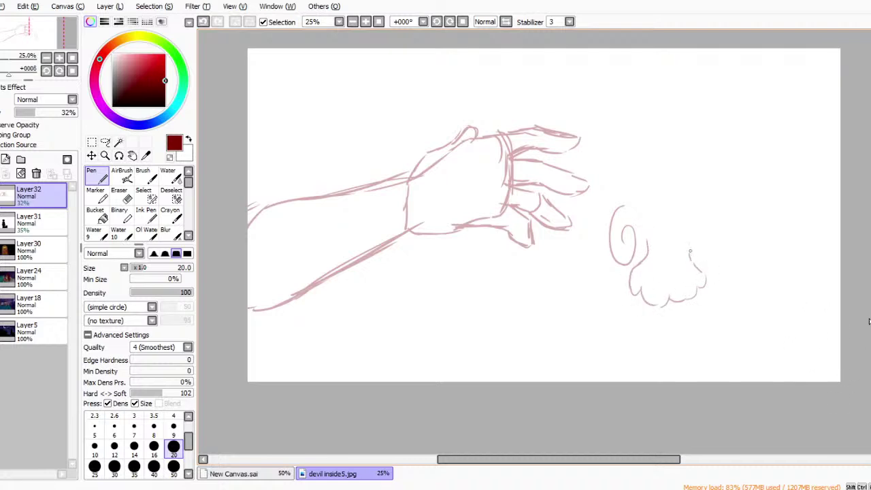
{"action": "mouse_move", "coordinate": [621, 206]}
{"action": "left_mouse_down"}
{"action": "mouse_move", "coordinate": [682, 211]}
{"action": "mouse_move", "coordinate": [688, 258]}
{"action": "left_mouse_up"}
{"action": "left_click_drag", "start_coordinate": [686, 221], "coordinate": [687, 102]}
{"action": "mouse_move", "coordinate": [687, 199]}
{"action": "left_mouse_down"}
{"action": "mouse_move", "coordinate": [690, 68]}
{"action": "mouse_move", "coordinate": [689, 82]}
{"action": "left_mouse_up"}
{"action": "left_click_drag", "start_coordinate": [674, 303], "coordinate": [676, 381]}
{"action": "left_click_drag", "start_coordinate": [696, 199], "coordinate": [698, 151]}
{"action": "mouse_move", "coordinate": [627, 211]}
{"action": "left_mouse_down"}
{"action": "mouse_move", "coordinate": [629, 259]}
{"action": "mouse_move", "coordinate": [631, 224]}
{"action": "mouse_move", "coordinate": [642, 264]}
{"action": "mouse_move", "coordinate": [642, 239]}
{"action": "left_mouse_up"}
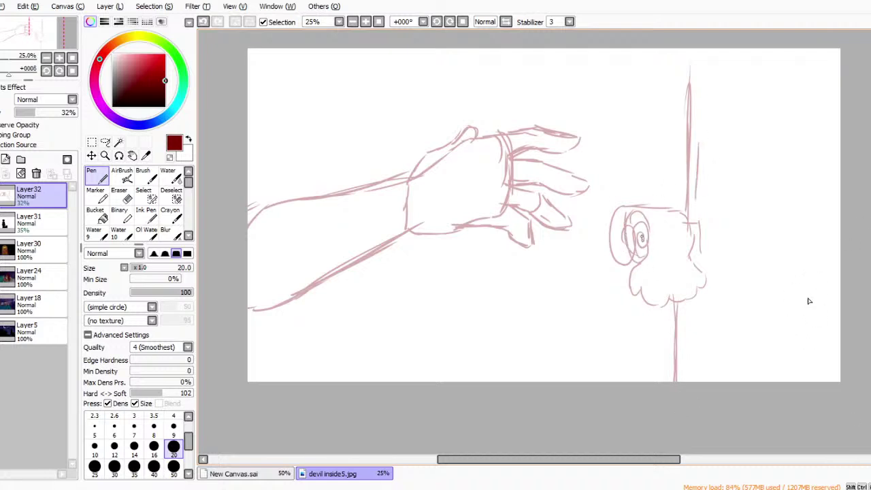
Erase the outer loop of the handle's spiral and redraw a narrower curve close around the inner spiral.
{"action": "key", "text": "e"}
{"action": "mouse_move", "coordinate": [599, 216]}
{"action": "left_mouse_down"}
{"action": "mouse_move", "coordinate": [606, 263]}
{"action": "mouse_move", "coordinate": [612, 218]}
{"action": "mouse_move", "coordinate": [621, 220]}
{"action": "mouse_move", "coordinate": [625, 262]}
{"action": "left_mouse_up"}
{"action": "key", "text": "n"}
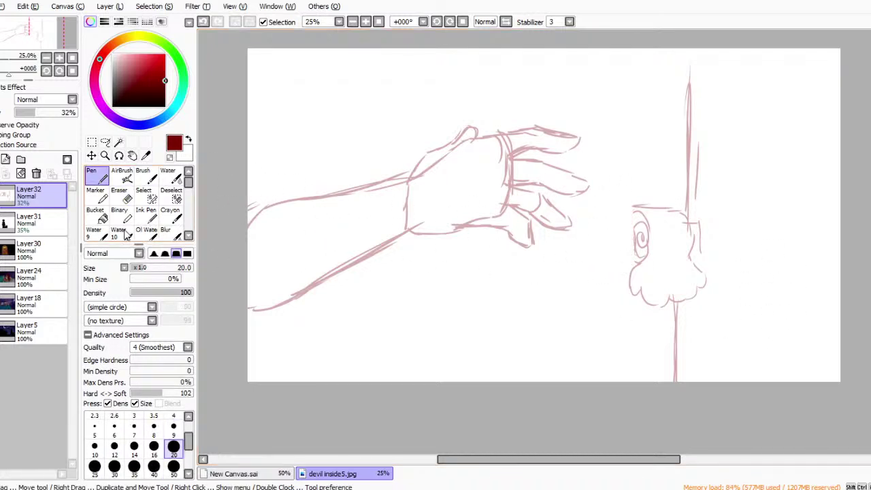
{"action": "mouse_move", "coordinate": [640, 211]}
{"action": "left_mouse_down"}
{"action": "mouse_move", "coordinate": [630, 235]}
{"action": "mouse_move", "coordinate": [636, 257]}
{"action": "left_mouse_up"}
Sketch more vertical door-edge lines above and below the handle and add short crease strokes at the forearm's cut-off end.
{"action": "mouse_move", "coordinate": [672, 204]}
{"action": "left_mouse_down"}
{"action": "mouse_move", "coordinate": [668, 110]}
{"action": "mouse_move", "coordinate": [661, 204]}
{"action": "mouse_move", "coordinate": [657, 49]}
{"action": "left_mouse_up"}
{"action": "left_click_drag", "start_coordinate": [666, 234], "coordinate": [663, 48]}
{"action": "left_click_drag", "start_coordinate": [661, 299], "coordinate": [664, 381]}
{"action": "left_click_drag", "start_coordinate": [664, 320], "coordinate": [664, 348]}
{"action": "mouse_move", "coordinate": [686, 305]}
{"action": "left_mouse_down"}
{"action": "mouse_move", "coordinate": [686, 381]}
{"action": "mouse_move", "coordinate": [661, 299]}
{"action": "left_mouse_up"}
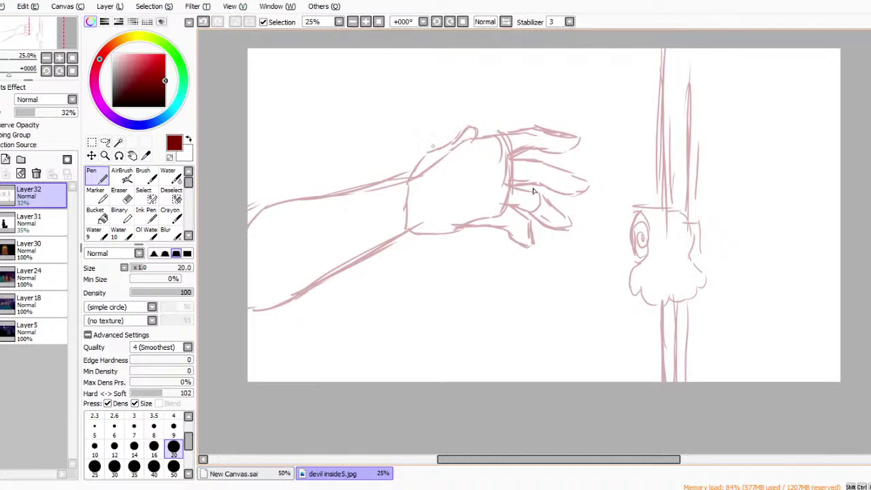
{"action": "left_click_drag", "start_coordinate": [249, 197], "coordinate": [263, 204]}
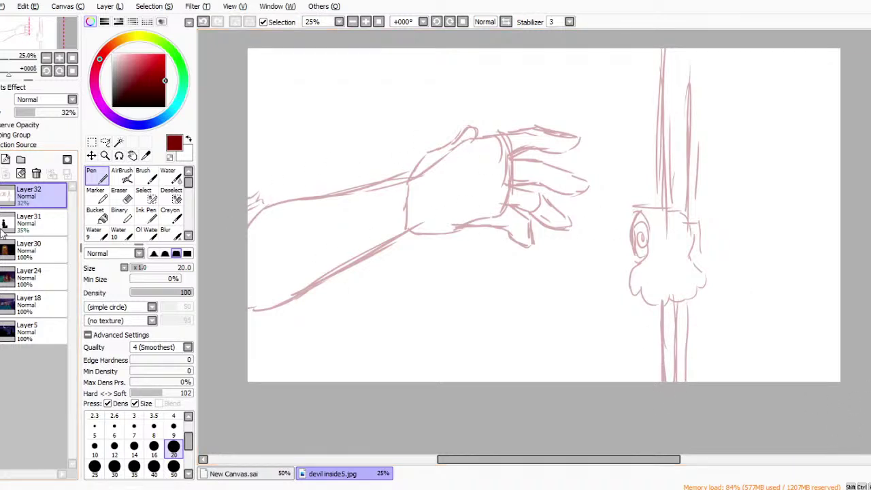
On a new layer, ink the hand's upper edge and the top finger's upper contour with a near-black size 9 pen.
{"action": "left_click", "coordinate": [6, 160]}
{"action": "left_click", "coordinate": [164, 100]}
{"action": "left_click", "coordinate": [173, 426]}
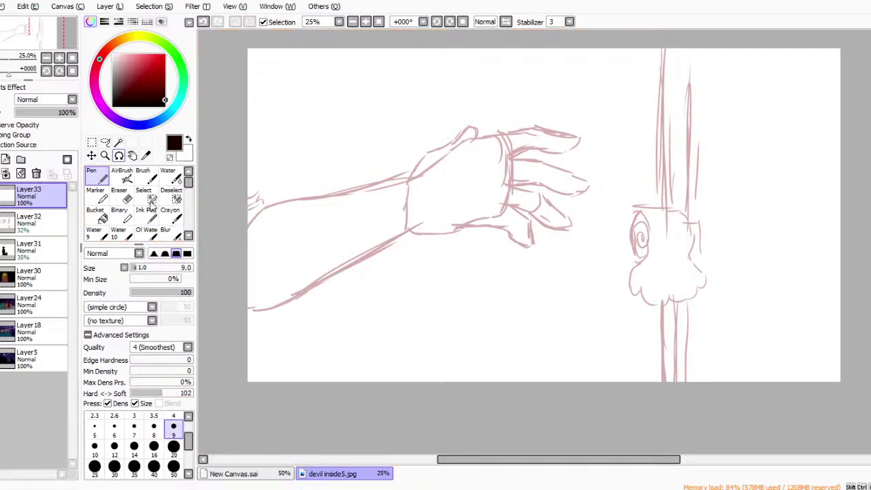
{"action": "left_click", "coordinate": [105, 155]}
{"action": "left_click", "coordinate": [592, 136]}
{"action": "left_click", "coordinate": [121, 176]}
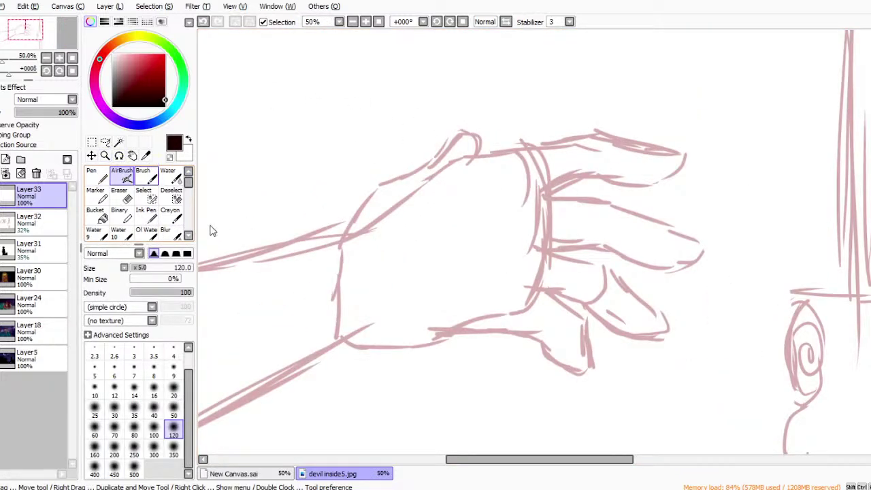
{"action": "left_click", "coordinate": [97, 176]}
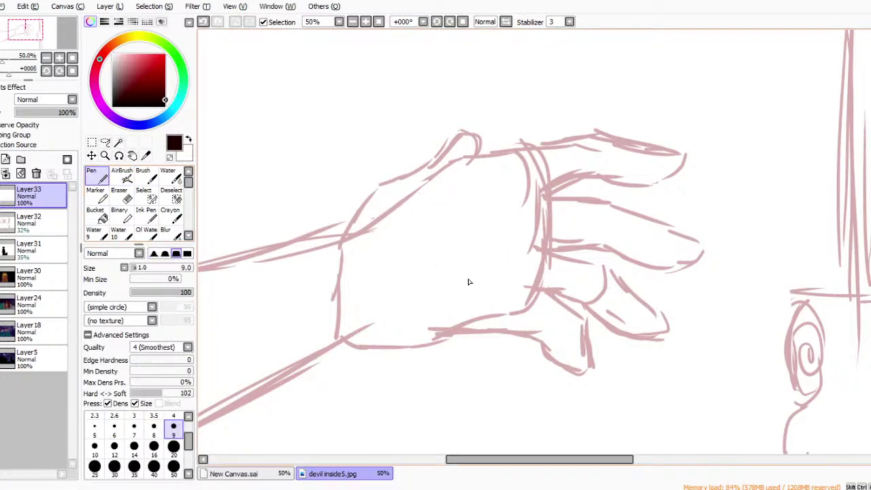
{"action": "mouse_move", "coordinate": [379, 208]}
{"action": "left_mouse_down"}
{"action": "mouse_move", "coordinate": [423, 176]}
{"action": "mouse_move", "coordinate": [553, 141]}
{"action": "mouse_move", "coordinate": [599, 135]}
{"action": "mouse_move", "coordinate": [683, 159]}
{"action": "left_mouse_up"}
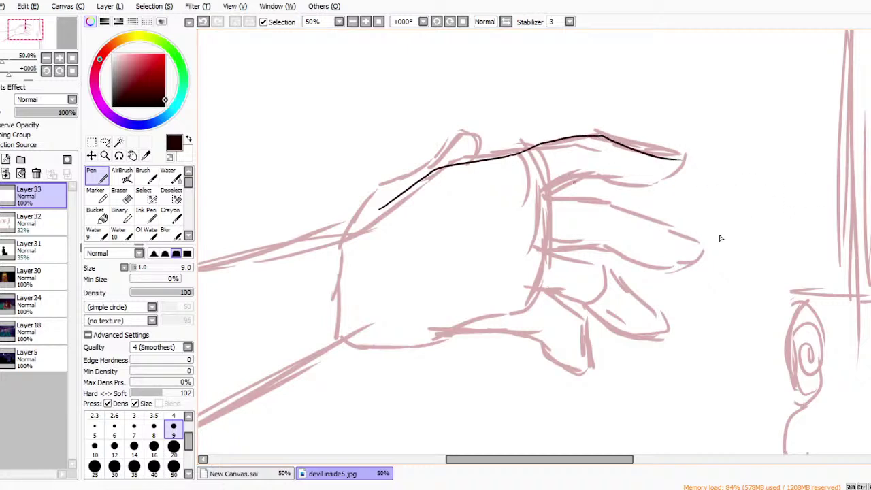
Ink the top finger's underside and tip, and erase the line overshooting its fingertip.
{"action": "mouse_move", "coordinate": [546, 193]}
{"action": "left_mouse_down"}
{"action": "mouse_move", "coordinate": [582, 175]}
{"action": "mouse_move", "coordinate": [611, 179]}
{"action": "mouse_move", "coordinate": [657, 178]}
{"action": "left_mouse_up"}
{"action": "key", "text": "ctrl+z"}
{"action": "mouse_move", "coordinate": [545, 193]}
{"action": "left_mouse_down"}
{"action": "mouse_move", "coordinate": [656, 177]}
{"action": "mouse_move", "coordinate": [643, 185]}
{"action": "mouse_move", "coordinate": [662, 157]}
{"action": "left_mouse_up"}
{"action": "key", "text": "ctrl+z"}
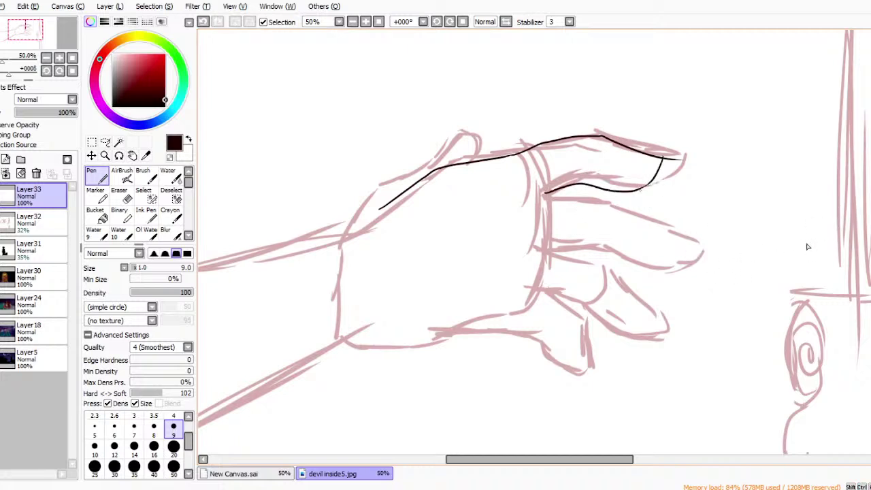
{"action": "key", "text": "e"}
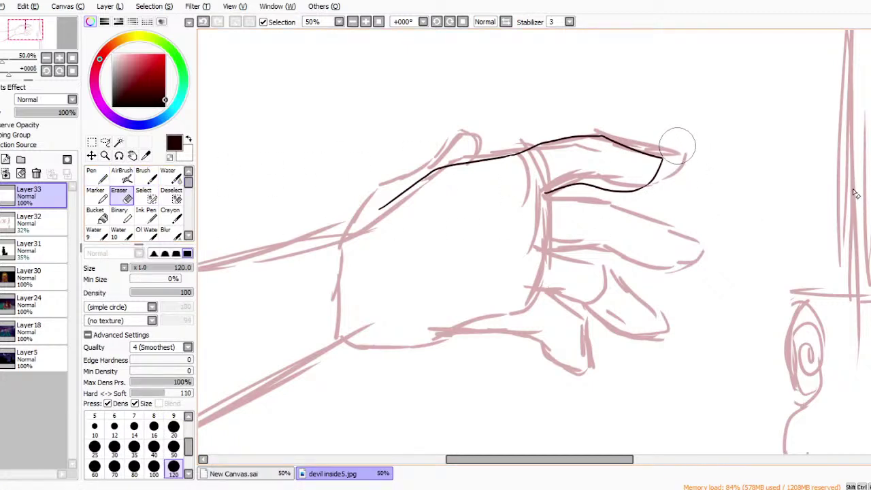
Erase the upper hand line behind the knuckle, redraw it as a smoother curve, and ink the thumb outline above it.
{"action": "mouse_move", "coordinate": [479, 155]}
{"action": "left_mouse_down"}
{"action": "mouse_move", "coordinate": [436, 160]}
{"action": "mouse_move", "coordinate": [368, 216]}
{"action": "left_mouse_up"}
{"action": "left_click_drag", "start_coordinate": [415, 183], "coordinate": [486, 145]}
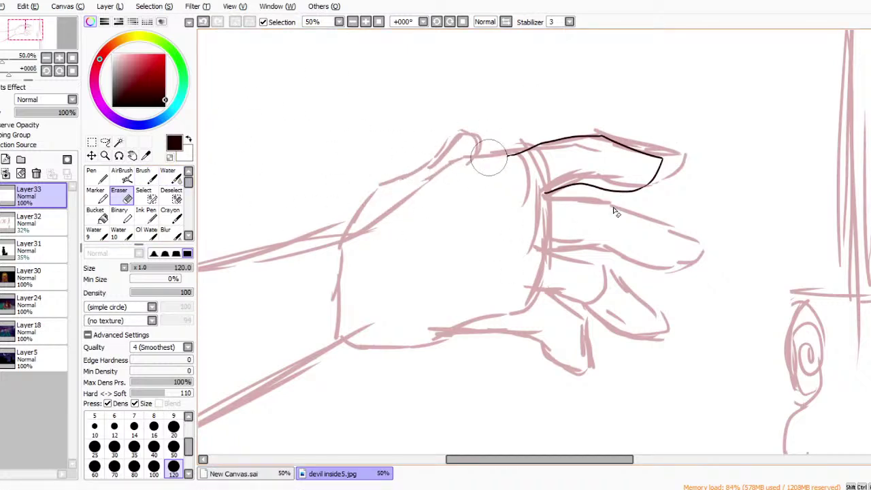
{"action": "left_click_drag", "start_coordinate": [394, 193], "coordinate": [507, 156]}
{"action": "key", "text": "ctrl+z"}
{"action": "left_click_drag", "start_coordinate": [403, 191], "coordinate": [524, 146]}
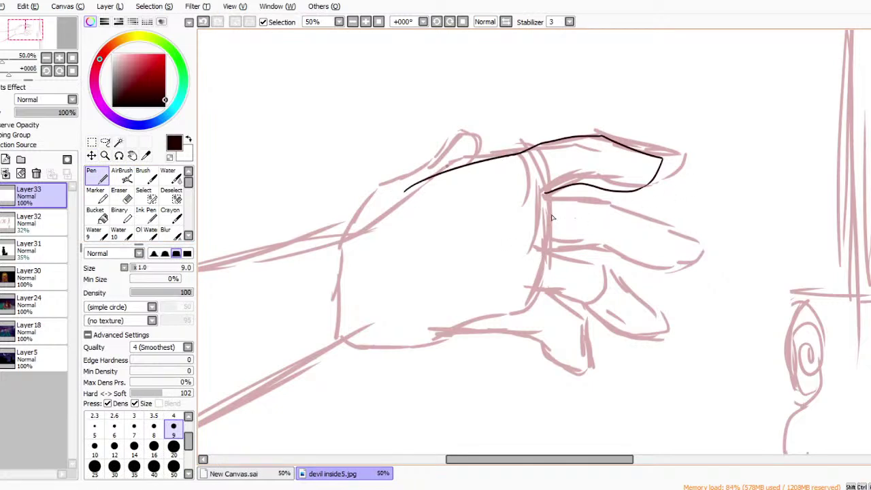
{"action": "mouse_move", "coordinate": [341, 230]}
{"action": "left_mouse_down"}
{"action": "mouse_move", "coordinate": [387, 167]}
{"action": "mouse_move", "coordinate": [483, 129]}
{"action": "mouse_move", "coordinate": [496, 126]}
{"action": "mouse_move", "coordinate": [506, 157]}
{"action": "left_mouse_up"}
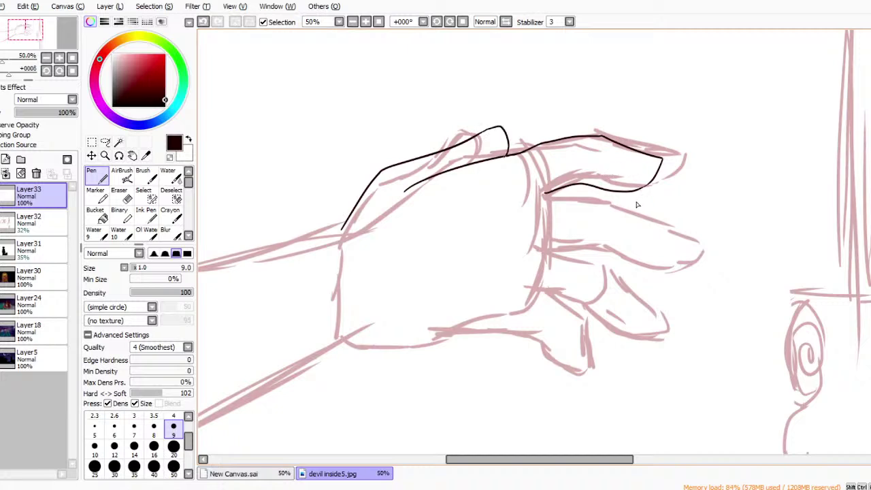
Ink the upper and lower edges of the second finger from its base toward the fingertip.
{"action": "left_click_drag", "start_coordinate": [545, 195], "coordinate": [647, 216]}
{"action": "mouse_move", "coordinate": [538, 250]}
{"action": "left_mouse_down"}
{"action": "mouse_move", "coordinate": [598, 243]}
{"action": "mouse_move", "coordinate": [638, 263]}
{"action": "left_mouse_up"}
{"action": "key", "text": "ctrl+z"}
{"action": "mouse_move", "coordinate": [540, 250]}
{"action": "left_mouse_down"}
{"action": "mouse_move", "coordinate": [580, 247]}
{"action": "mouse_move", "coordinate": [659, 265]}
{"action": "left_mouse_up"}
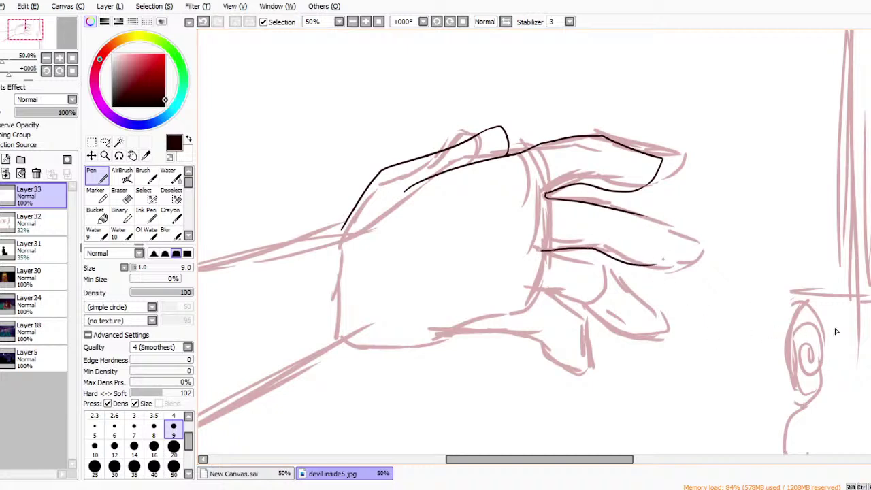
{"action": "key", "text": "ctrl+z"}
{"action": "mouse_move", "coordinate": [544, 252]}
{"action": "left_mouse_down"}
{"action": "mouse_move", "coordinate": [595, 248]}
{"action": "mouse_move", "coordinate": [655, 268]}
{"action": "mouse_move", "coordinate": [695, 265]}
{"action": "left_mouse_up"}
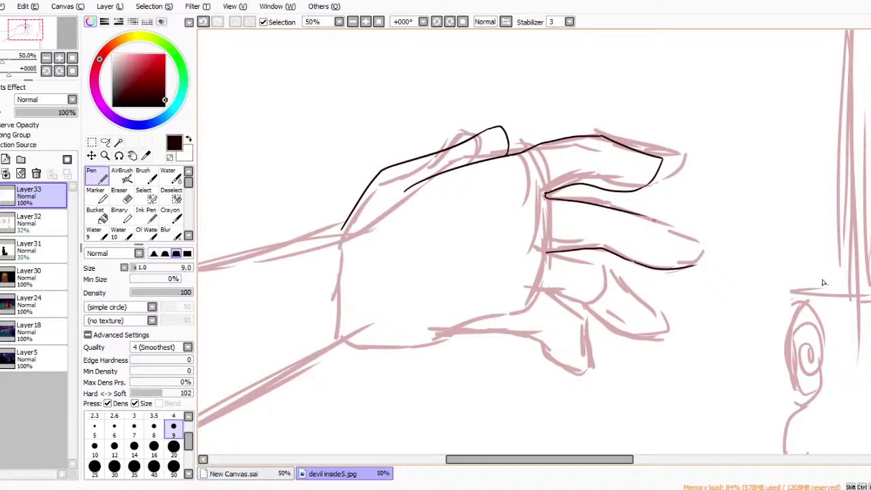
Extend the second finger's upper edge and close its outline with a tapered tip meeting the lower edge.
{"action": "left_click_drag", "start_coordinate": [643, 216], "coordinate": [695, 227]}
{"action": "key", "text": "ctrl+z"}
{"action": "left_click_drag", "start_coordinate": [643, 215], "coordinate": [708, 238]}
{"action": "key", "text": "ctrl+z"}
{"action": "left_click_drag", "start_coordinate": [643, 217], "coordinate": [707, 240]}
{"action": "key", "text": "ctrl+z"}
{"action": "mouse_move", "coordinate": [642, 216]}
{"action": "left_mouse_down"}
{"action": "mouse_move", "coordinate": [707, 246]}
{"action": "mouse_move", "coordinate": [687, 267]}
{"action": "left_mouse_up"}
{"action": "key", "text": "ctrl+z"}
{"action": "key", "text": "ctrl+y"}
{"action": "key", "text": "ctrl+z"}
{"action": "key", "text": "ctrl+y"}
Ink a short line beneath the second finger's base, the palm's lower edge with wrist fur tufts, and the lowest finger's first upper stroke.
{"action": "key", "text": "e"}
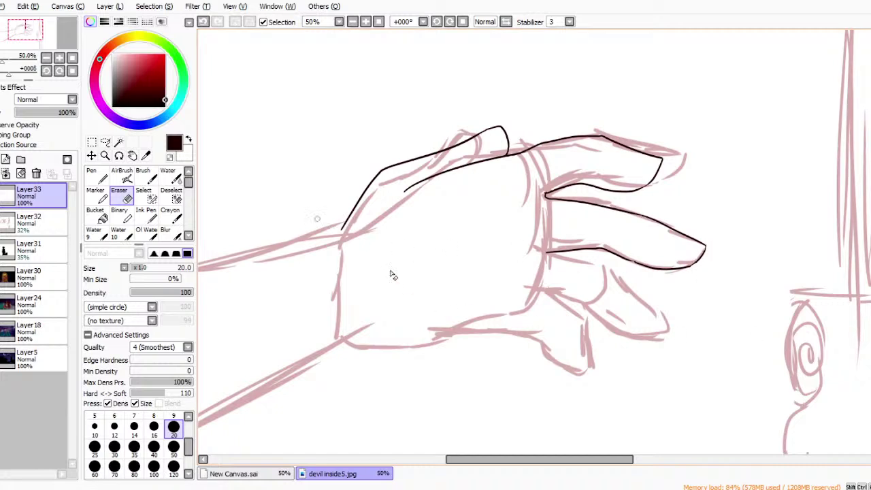
{"action": "left_click", "coordinate": [122, 176]}
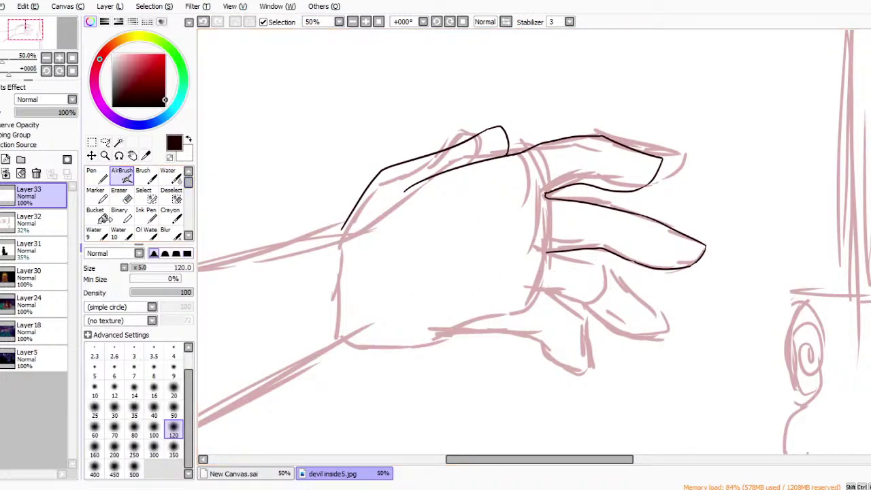
{"action": "key", "text": "n"}
{"action": "left_click_drag", "start_coordinate": [546, 250], "coordinate": [585, 266]}
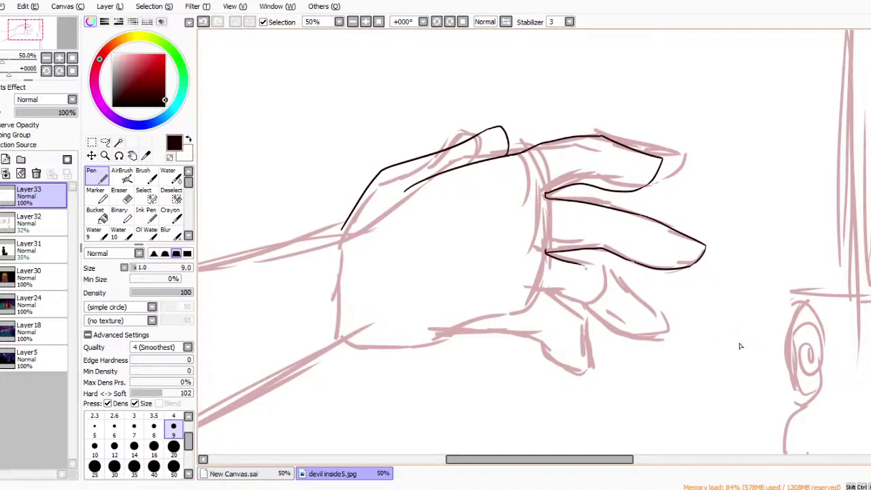
{"action": "left_click_drag", "start_coordinate": [527, 294], "coordinate": [593, 310]}
{"action": "key", "text": "ctrl+z"}
{"action": "mouse_move", "coordinate": [438, 430]}
{"action": "left_mouse_down"}
{"action": "mouse_move", "coordinate": [512, 446]}
{"action": "mouse_move", "coordinate": [611, 420]}
{"action": "left_mouse_up"}
{"action": "left_click_drag", "start_coordinate": [682, 376], "coordinate": [709, 393]}
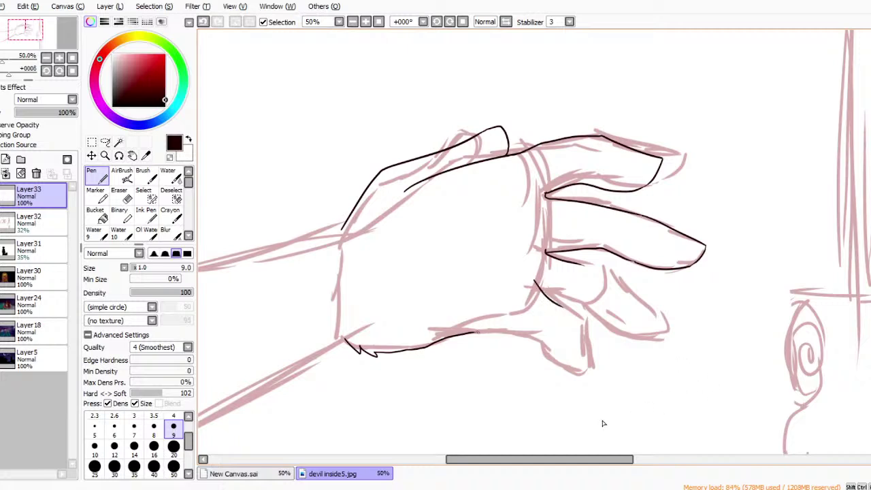
Ink the rest of the lowest finger as a short, rounded outline joined to the palm's lower edge.
{"action": "mouse_move", "coordinate": [598, 423]}
{"action": "left_mouse_down"}
{"action": "mouse_move", "coordinate": [650, 429]}
{"action": "mouse_move", "coordinate": [670, 442]}
{"action": "left_mouse_up"}
{"action": "left_click_drag", "start_coordinate": [712, 390], "coordinate": [719, 422]}
{"action": "left_click_drag", "start_coordinate": [664, 440], "coordinate": [723, 436]}
{"action": "key", "text": "ctrl+z"}
{"action": "mouse_move", "coordinate": [664, 443]}
{"action": "left_mouse_down"}
{"action": "mouse_move", "coordinate": [706, 467]}
{"action": "mouse_move", "coordinate": [719, 456]}
{"action": "left_mouse_up"}
{"action": "mouse_move", "coordinate": [721, 417]}
{"action": "left_mouse_down"}
{"action": "mouse_move", "coordinate": [712, 457]}
{"action": "mouse_move", "coordinate": [722, 450]}
{"action": "left_mouse_up"}
{"action": "key", "text": "ctrl+z"}
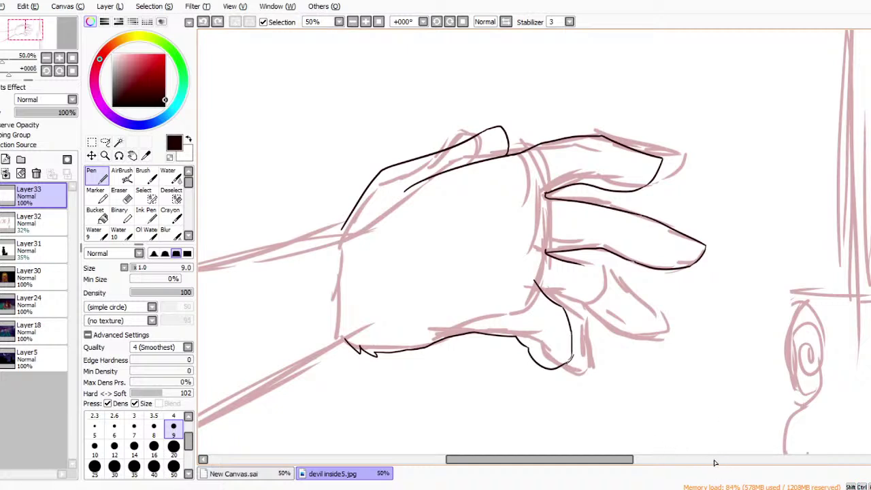
{"action": "key", "text": "ctrl+y"}
{"action": "key", "text": "ctrl+z"}
{"action": "key", "text": "ctrl+y"}
{"action": "left_click_drag", "start_coordinate": [722, 449], "coordinate": [717, 458]}
Erase the short line beneath the second finger's base and redraw it as the start of the third finger's upper edge.
{"action": "key", "text": "e"}
{"action": "key", "text": "ctrl+z"}
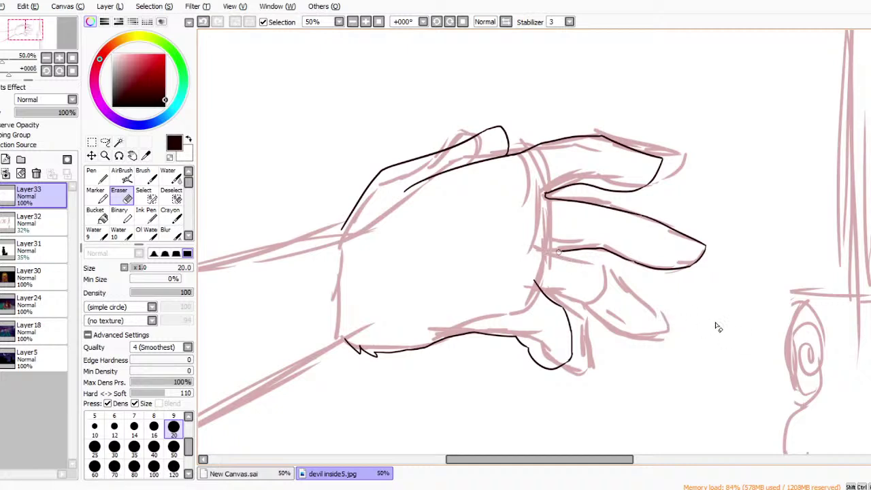
{"action": "key", "text": "v"}
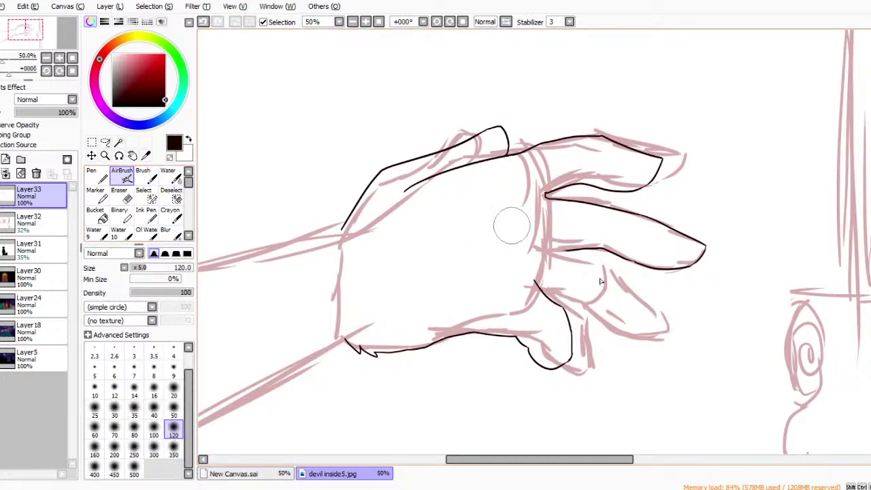
{"action": "key", "text": "n"}
{"action": "left_click_drag", "start_coordinate": [547, 243], "coordinate": [603, 264]}
{"action": "key", "text": "ctrl+z"}
{"action": "left_click_drag", "start_coordinate": [542, 241], "coordinate": [605, 263]}
Ink the third finger's lower edge, continue its upper edge, and close the outline with a rounded tip.
{"action": "mouse_move", "coordinate": [690, 371]}
{"action": "left_mouse_down"}
{"action": "mouse_move", "coordinate": [730, 383]}
{"action": "mouse_move", "coordinate": [767, 417]}
{"action": "mouse_move", "coordinate": [815, 422]}
{"action": "left_mouse_up"}
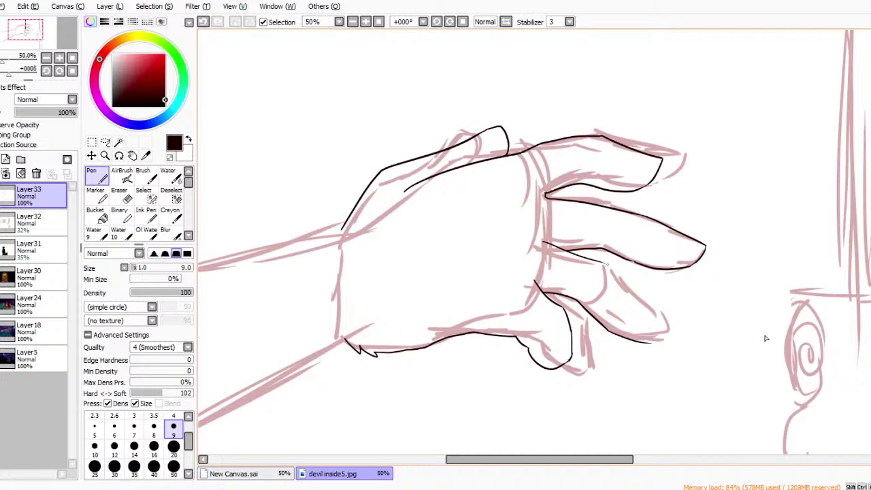
{"action": "mouse_move", "coordinate": [761, 337]}
{"action": "left_mouse_down"}
{"action": "mouse_move", "coordinate": [820, 394]}
{"action": "mouse_move", "coordinate": [829, 422]}
{"action": "left_mouse_up"}
{"action": "key", "text": "ctrl+z"}
{"action": "key", "text": "ctrl+z"}
{"action": "mouse_move", "coordinate": [817, 391]}
{"action": "left_mouse_down"}
{"action": "mouse_move", "coordinate": [834, 415]}
{"action": "mouse_move", "coordinate": [819, 436]}
{"action": "mouse_move", "coordinate": [833, 427]}
{"action": "left_mouse_up"}
Ink fur tufts along the wrist's upper edge, extend the thumb-base line, and erase the overlap where the tufts meet the thumb.
{"action": "left_click_drag", "start_coordinate": [371, 300], "coordinate": [443, 270]}
{"action": "key", "text": "ctrl+z"}
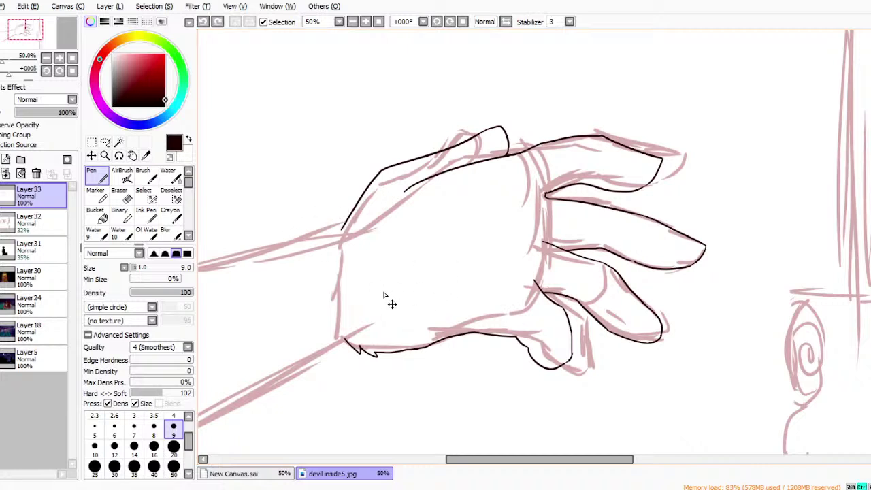
{"action": "mouse_move", "coordinate": [361, 305]}
{"action": "left_mouse_down"}
{"action": "mouse_move", "coordinate": [433, 275]}
{"action": "mouse_move", "coordinate": [499, 263]}
{"action": "left_mouse_up"}
{"action": "key", "text": "ctrl+z"}
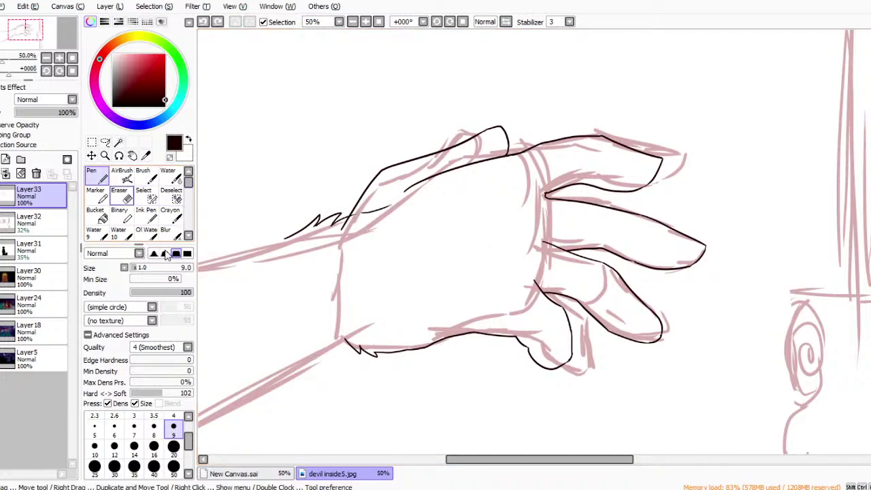
{"action": "key", "text": "e"}
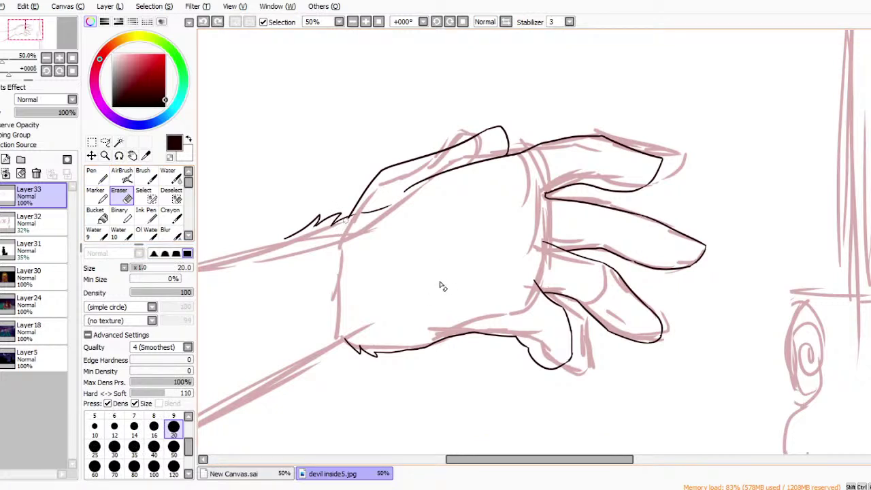
{"action": "left_click_drag", "start_coordinate": [347, 218], "coordinate": [351, 221]}
Ink the forearm's upper edge from the wrist tufts to the canvas border, with spiky fur at the cut-off end.
{"action": "left_click_drag", "start_coordinate": [511, 459], "coordinate": [464, 459]}
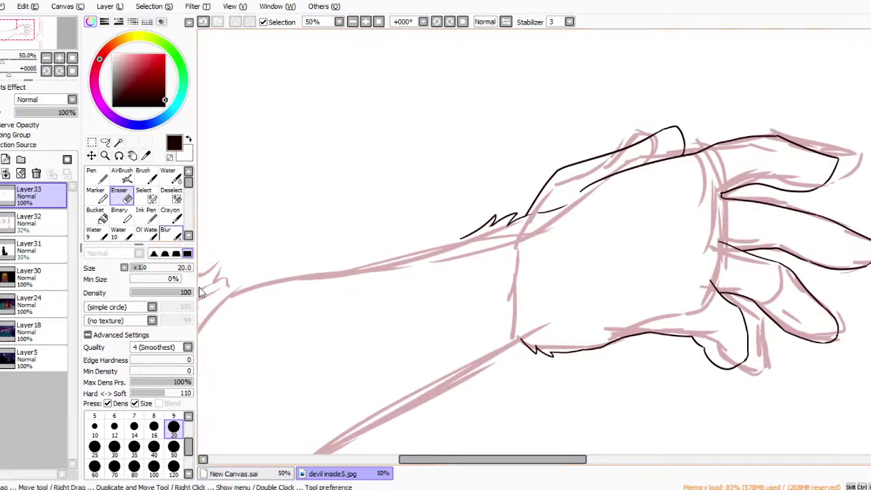
{"action": "left_click", "coordinate": [97, 176]}
{"action": "left_click_drag", "start_coordinate": [870, 225], "coordinate": [870, 244]}
{"action": "left_click_drag", "start_coordinate": [523, 459], "coordinate": [499, 459]}
{"action": "mouse_move", "coordinate": [292, 202]}
{"action": "left_mouse_down"}
{"action": "mouse_move", "coordinate": [321, 185]}
{"action": "mouse_move", "coordinate": [322, 206]}
{"action": "mouse_move", "coordinate": [346, 192]}
{"action": "mouse_move", "coordinate": [347, 217]}
{"action": "mouse_move", "coordinate": [322, 224]}
{"action": "mouse_move", "coordinate": [522, 162]}
{"action": "left_mouse_up"}
{"action": "key", "text": "ctrl+z"}
{"action": "left_click_drag", "start_coordinate": [323, 204], "coordinate": [554, 166]}
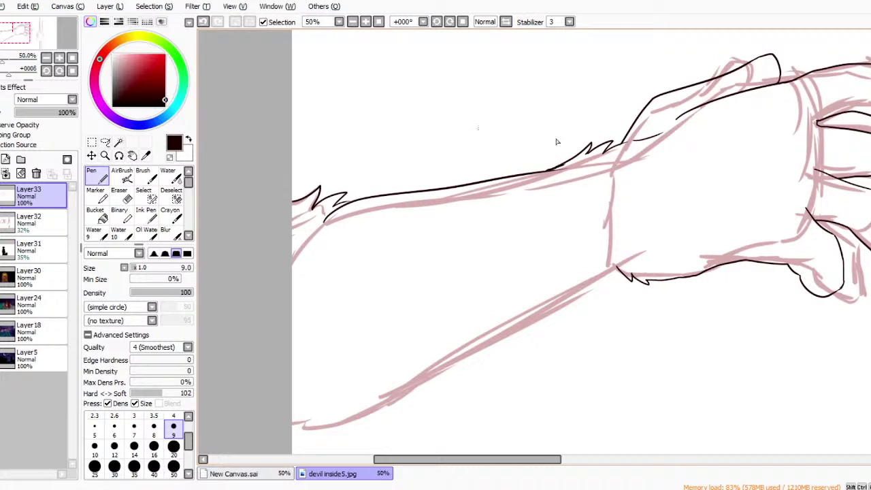
Ink fur tufts at the forearm's lower cut-off end and a straight lower edge running up to the wrist.
{"action": "scroll", "coordinate": [479, 383], "scroll_direction": "down", "scroll_amount": 1}
{"action": "mouse_move", "coordinate": [380, 374]}
{"action": "left_mouse_down"}
{"action": "mouse_move", "coordinate": [404, 395]}
{"action": "mouse_move", "coordinate": [453, 352]}
{"action": "mouse_move", "coordinate": [632, 245]}
{"action": "left_mouse_up"}
{"action": "key", "text": "ctrl+z"}
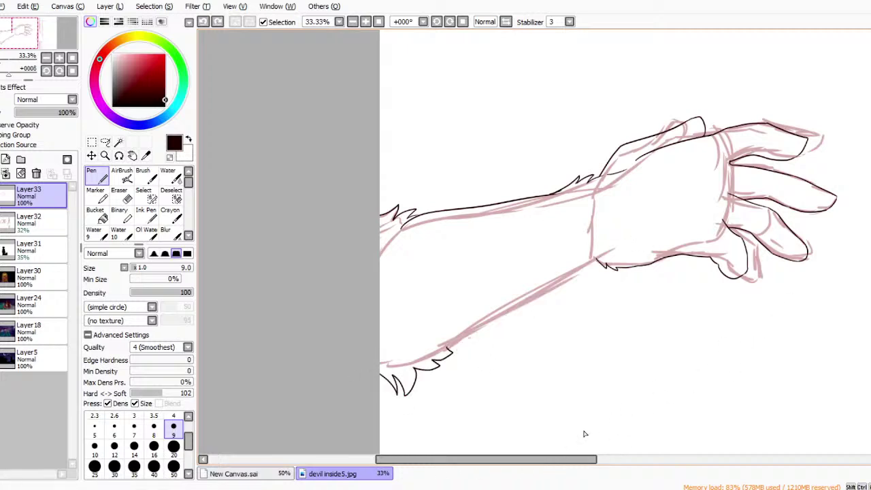
{"action": "left_click_drag", "start_coordinate": [445, 348], "coordinate": [626, 227]}
{"action": "key", "text": "ctrl+z"}
{"action": "left_click_drag", "start_coordinate": [445, 349], "coordinate": [615, 240]}
{"action": "key", "text": "ctrl+z"}
{"action": "left_click_drag", "start_coordinate": [445, 348], "coordinate": [600, 261]}
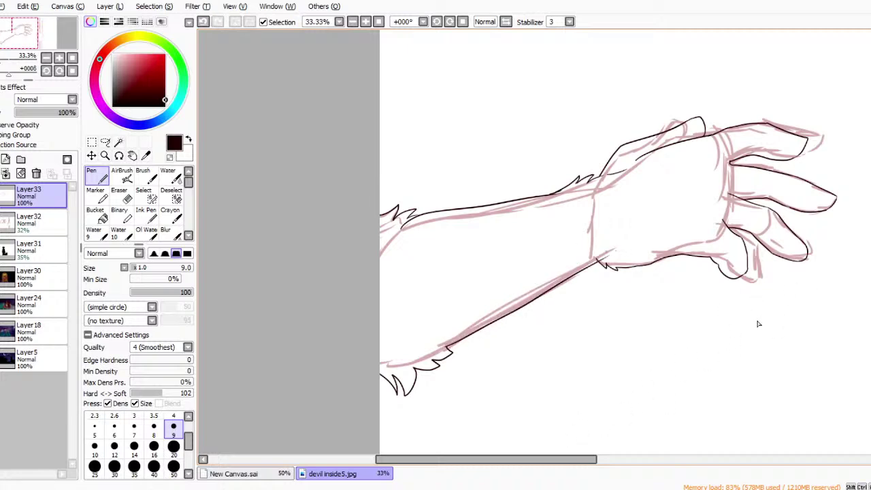
Erase the excess line where the forearm's lower edge meets the wrist tufts.
{"action": "key", "text": "e"}
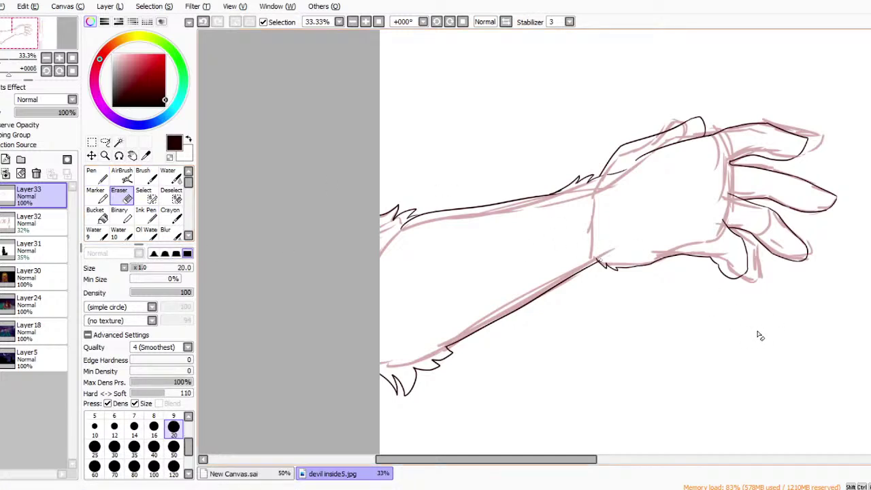
{"action": "left_click", "coordinate": [203, 22]}
{"action": "left_click", "coordinate": [365, 22]}
{"action": "left_click", "coordinate": [366, 22]}
{"action": "left_click_drag", "start_coordinate": [662, 280], "coordinate": [674, 274]}
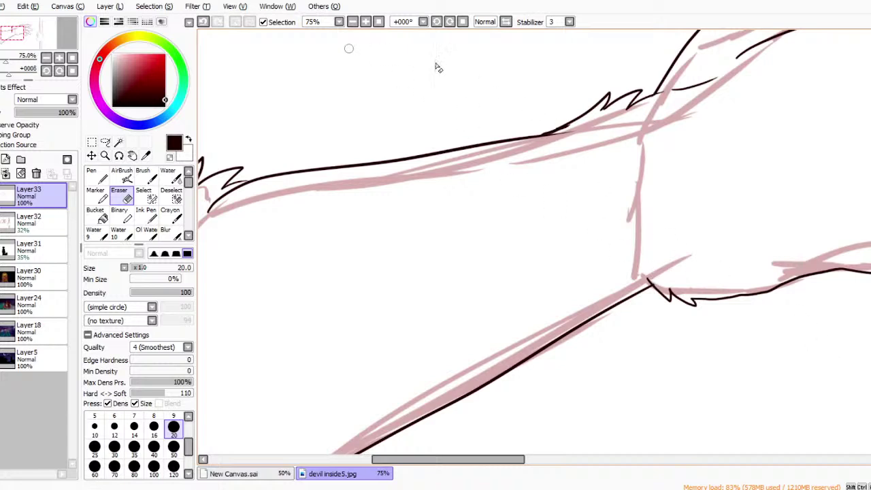
Add small fur strokes inside the forearm's lower cut-off end.
{"action": "scroll", "coordinate": [452, 33], "scroll_direction": "down", "scroll_amount": 3}
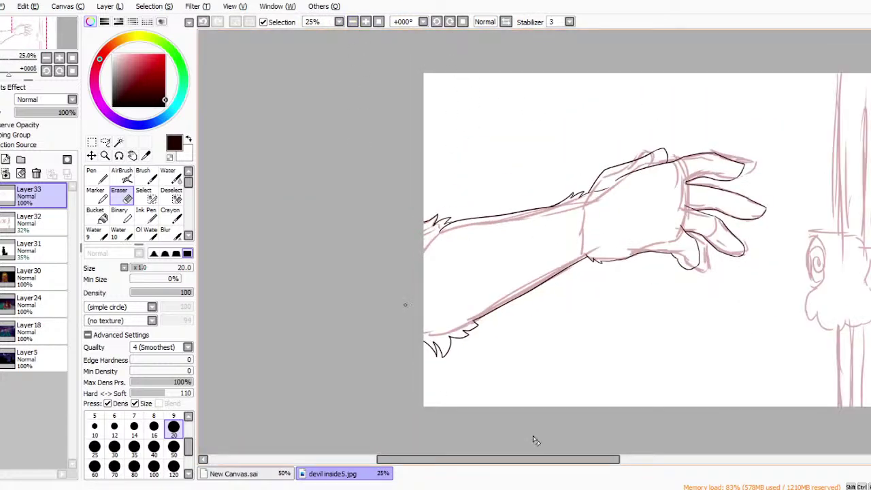
{"action": "left_click_drag", "start_coordinate": [487, 458], "coordinate": [545, 458]}
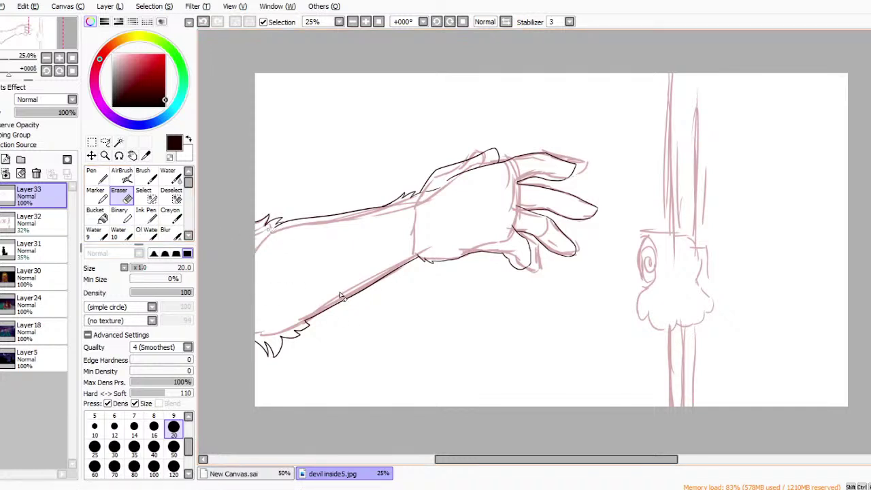
{"action": "key", "text": "n"}
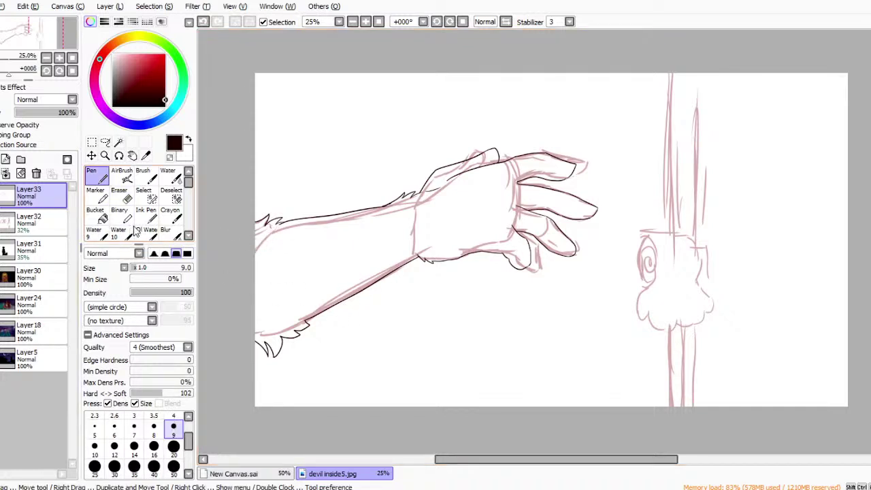
{"action": "left_click_drag", "start_coordinate": [269, 330], "coordinate": [285, 322]}
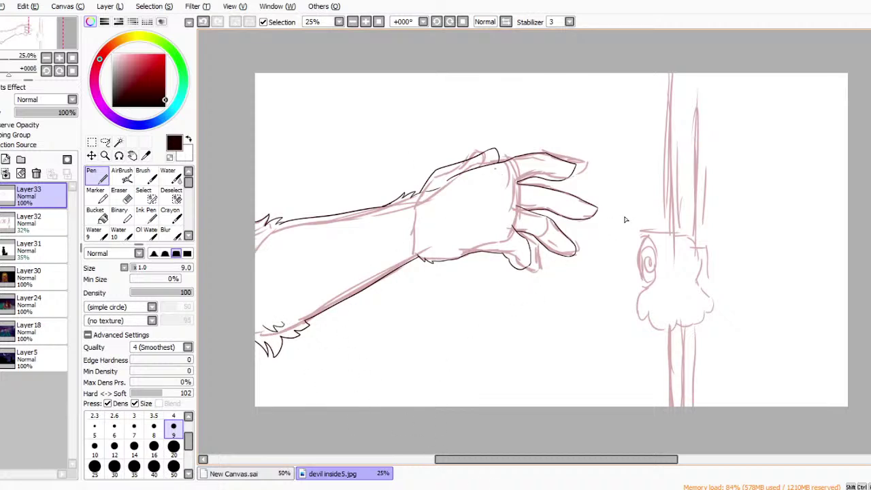
Ink short crease marks on the hand near the bases of the fingers, redoing the unsatisfactory strokes.
{"action": "left_click_drag", "start_coordinate": [503, 187], "coordinate": [510, 184]}
{"action": "key", "text": "ctrl+z"}
{"action": "key", "text": "ctrl+z"}
{"action": "key", "text": "ctrl+z"}
{"action": "key", "text": "ctrl+z"}
{"action": "left_click_drag", "start_coordinate": [500, 182], "coordinate": [509, 184]}
{"action": "left_click_drag", "start_coordinate": [506, 192], "coordinate": [507, 193]}
Ink a pointed claw outline over the tip of the longest, middle finger, redoing the unsatisfactory strokes.
{"action": "left_click", "coordinate": [105, 155]}
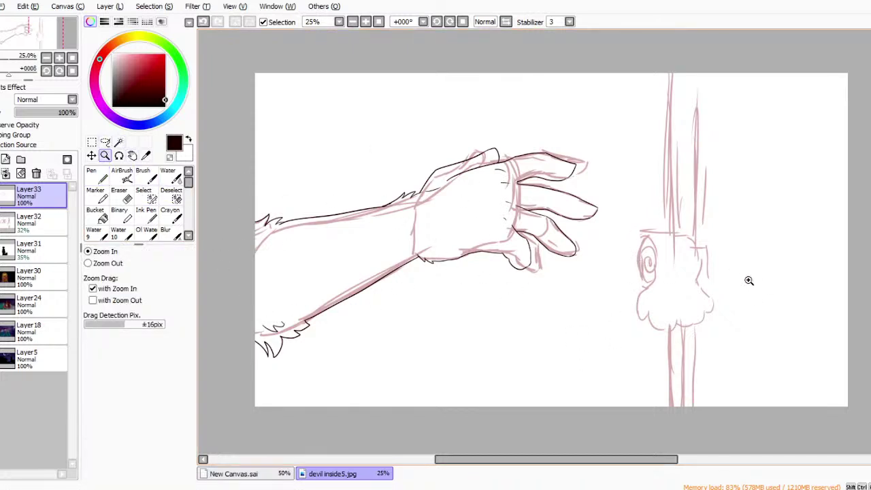
{"action": "left_click", "coordinate": [754, 260]}
{"action": "left_click", "coordinate": [760, 256]}
{"action": "left_click", "coordinate": [762, 256]}
{"action": "left_click", "coordinate": [767, 255]}
{"action": "left_click", "coordinate": [767, 256]}
{"action": "left_click", "coordinate": [758, 264]}
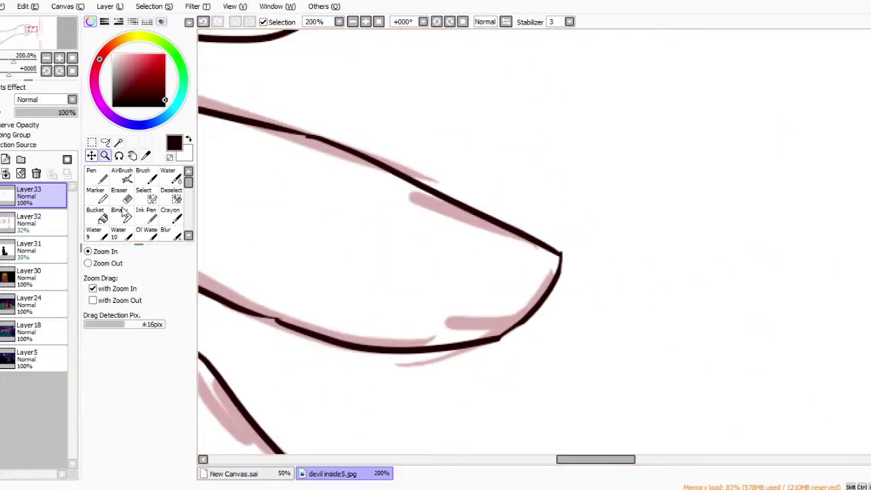
{"action": "left_click", "coordinate": [97, 176]}
{"action": "mouse_move", "coordinate": [534, 306]}
{"action": "left_mouse_down"}
{"action": "mouse_move", "coordinate": [515, 288]}
{"action": "mouse_move", "coordinate": [510, 224]}
{"action": "mouse_move", "coordinate": [603, 308]}
{"action": "left_mouse_up"}
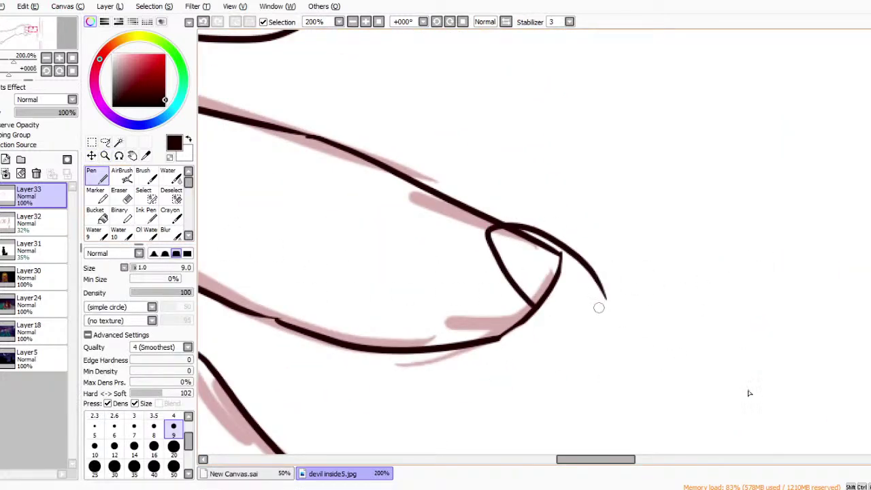
{"action": "key", "text": "ctrl+z"}
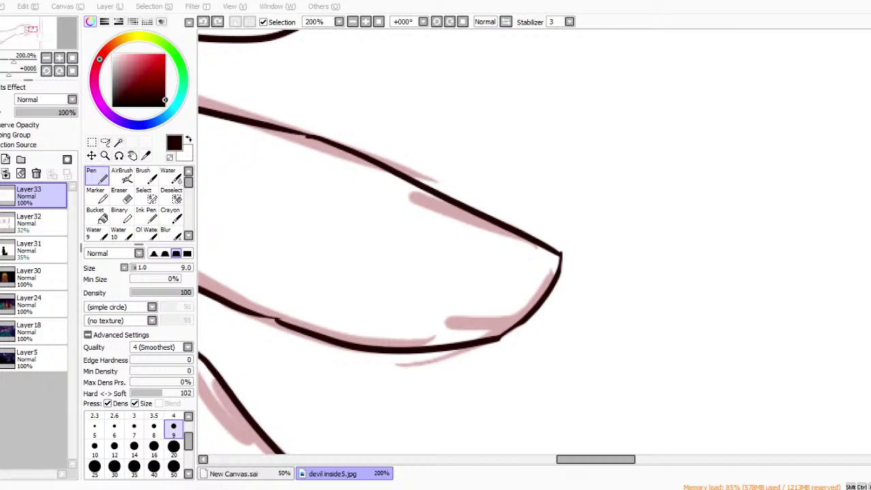
{"action": "left_click_drag", "start_coordinate": [529, 231], "coordinate": [540, 237]}
{"action": "key", "text": "ctrl+z"}
{"action": "mouse_move", "coordinate": [573, 333]}
{"action": "left_mouse_down"}
{"action": "mouse_move", "coordinate": [528, 234]}
{"action": "mouse_move", "coordinate": [601, 320]}
{"action": "left_mouse_up"}
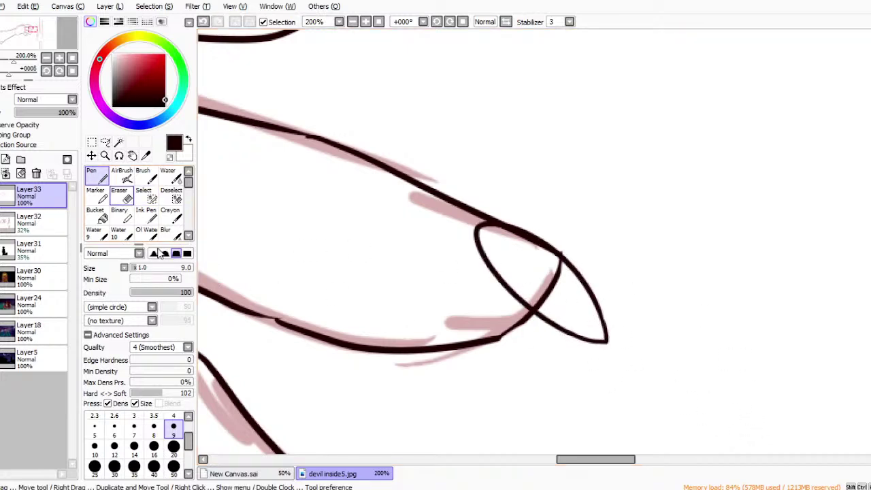
{"action": "key", "text": "ctrl+z"}
{"action": "key", "text": "ctrl+z"}
{"action": "key", "text": "ctrl+z"}
{"action": "mouse_move", "coordinate": [457, 258]}
{"action": "left_mouse_down"}
{"action": "mouse_move", "coordinate": [562, 332]}
{"action": "mouse_move", "coordinate": [609, 320]}
{"action": "left_mouse_up"}
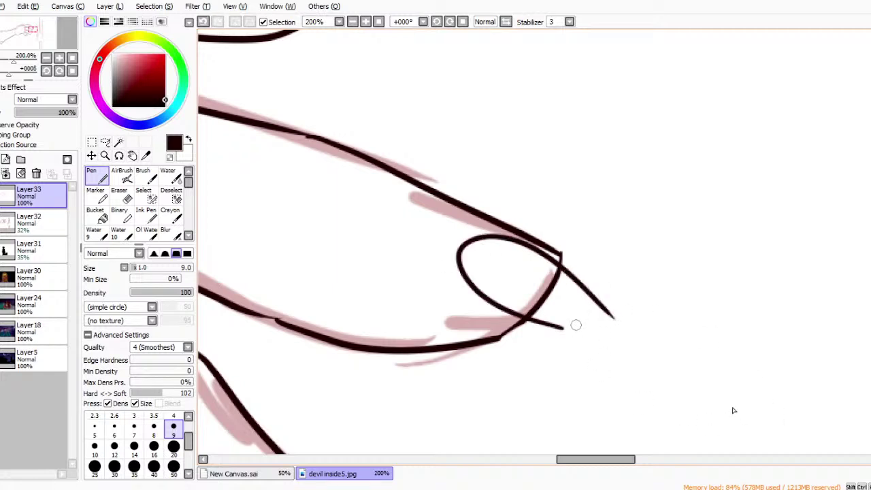
{"action": "key", "text": "ctrl+z"}
{"action": "key", "text": "ctrl+z"}
{"action": "left_click_drag", "start_coordinate": [449, 268], "coordinate": [559, 334]}
{"action": "key", "text": "ctrl+z"}
{"action": "key", "text": "ctrl+z"}
{"action": "key", "text": "ctrl+y"}
{"action": "key", "text": "ctrl+y"}
{"action": "key", "text": "ctrl+z"}
{"action": "key", "text": "ctrl+z"}
{"action": "left_click_drag", "start_coordinate": [575, 339], "coordinate": [548, 243]}
{"action": "key", "text": "ctrl+z"}
{"action": "mouse_move", "coordinate": [577, 328]}
{"action": "left_mouse_down"}
{"action": "mouse_move", "coordinate": [583, 272]}
{"action": "mouse_move", "coordinate": [599, 332]}
{"action": "left_mouse_up"}
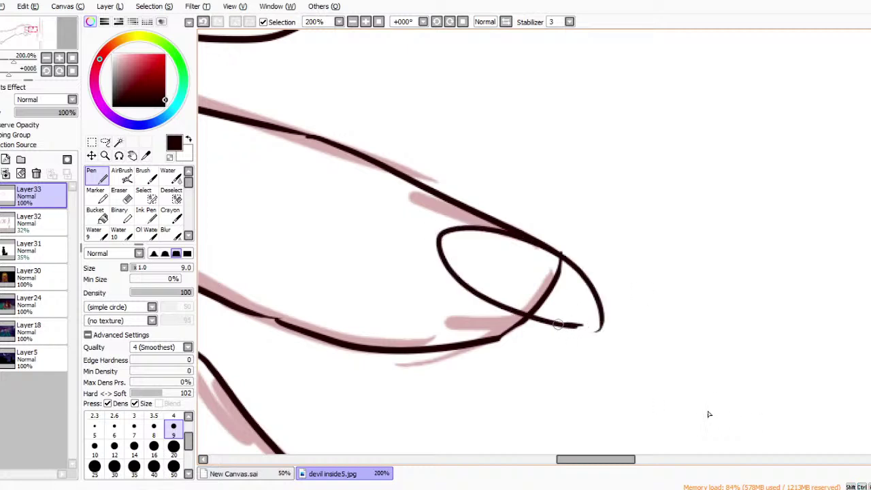
Erase the fingertip line inside the middle finger's claw and clean up the claw's point.
{"action": "key", "text": "e"}
{"action": "mouse_move", "coordinate": [546, 295]}
{"action": "left_mouse_down"}
{"action": "mouse_move", "coordinate": [528, 300]}
{"action": "mouse_move", "coordinate": [537, 301]}
{"action": "mouse_move", "coordinate": [557, 271]}
{"action": "left_mouse_up"}
{"action": "left_click_drag", "start_coordinate": [608, 340], "coordinate": [598, 340]}
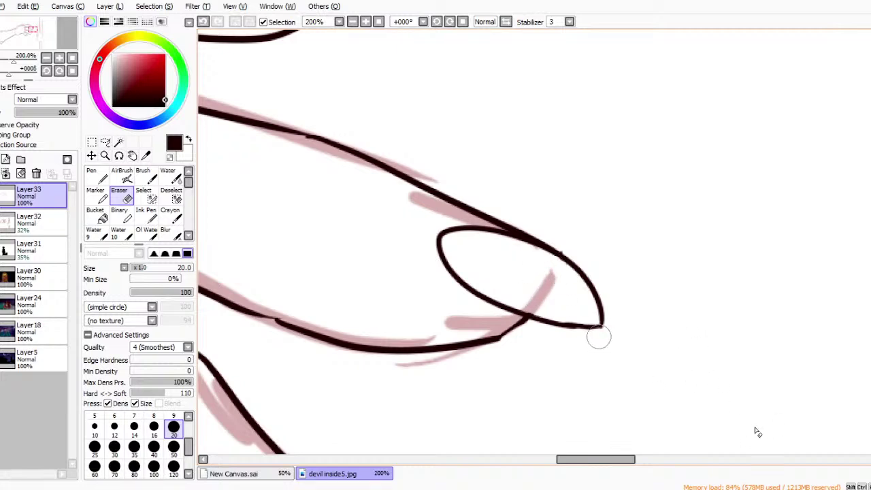
Ink a claw on the tip of the uppermost long finger and erase the fingertip line inside it.
{"action": "left_click", "coordinate": [352, 21]}
{"action": "left_click", "coordinate": [353, 22]}
{"action": "left_click", "coordinate": [353, 22]}
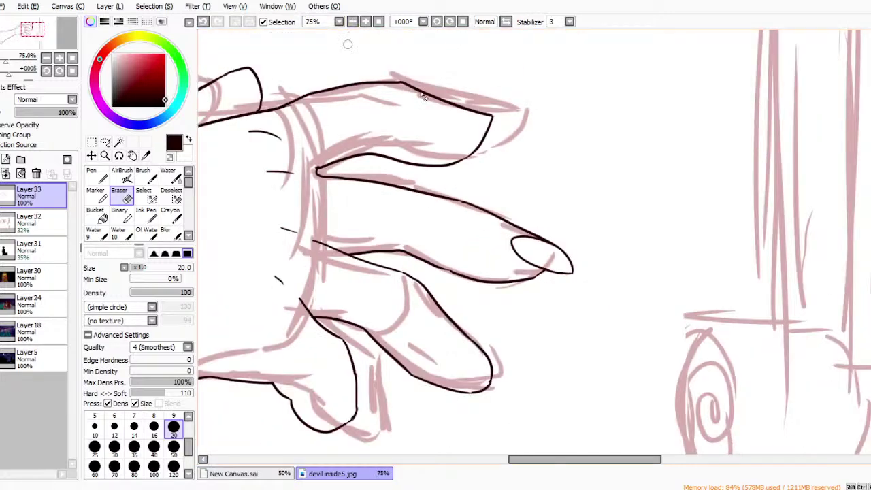
{"action": "left_click", "coordinate": [122, 175]}
{"action": "key", "text": "n"}
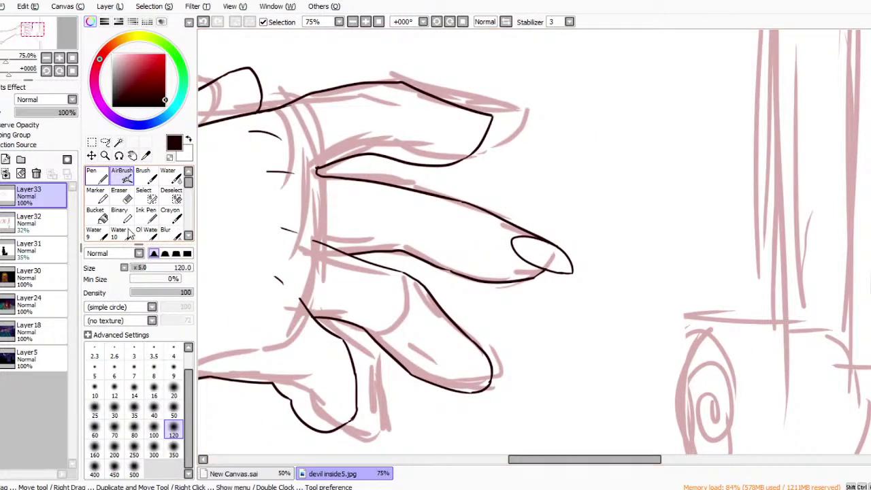
{"action": "key", "text": "ctrl+z"}
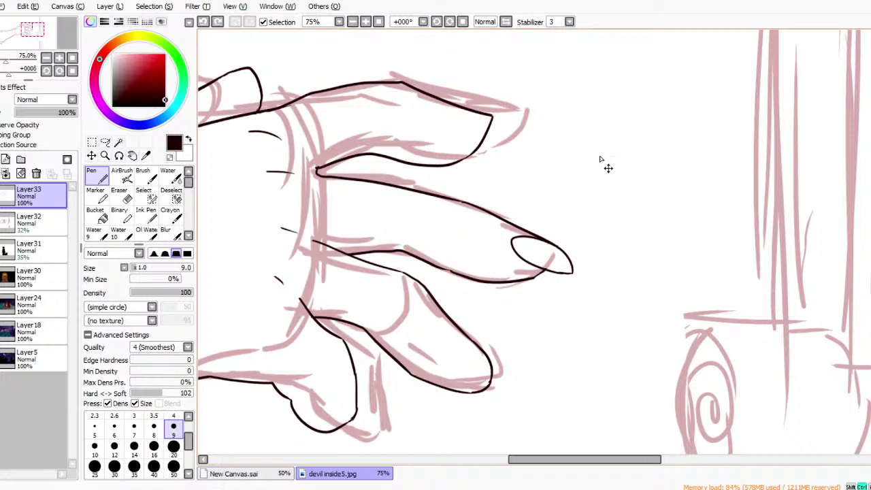
{"action": "key", "text": "ctrl+y"}
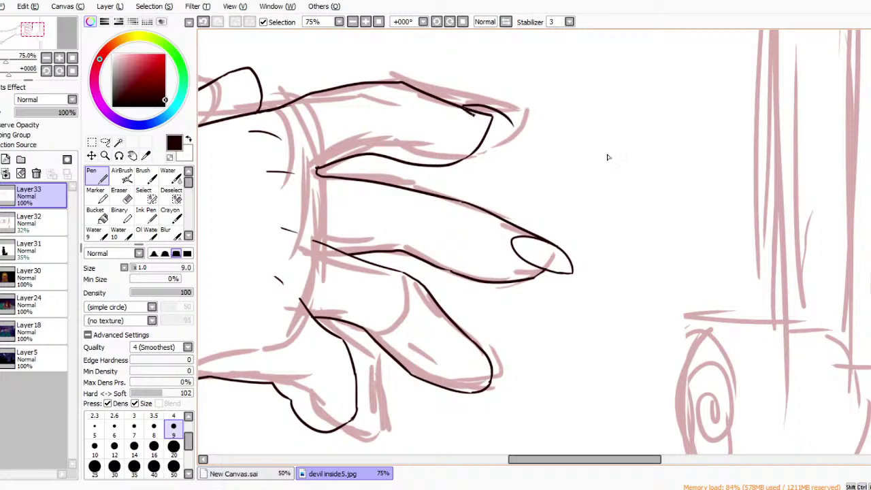
{"action": "key", "text": "ctrl+z"}
{"action": "key", "text": "ctrl+y"}
{"action": "key", "text": "ctrl+z"}
{"action": "key", "text": "ctrl+y"}
{"action": "key", "text": "e"}
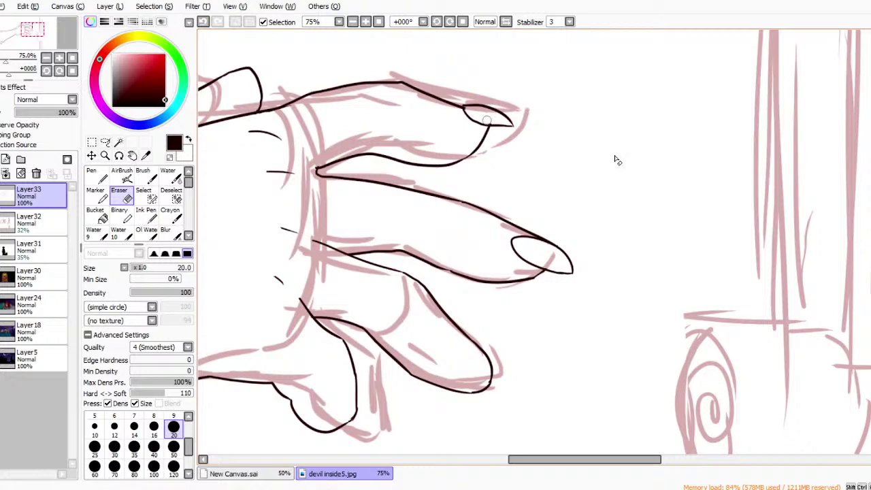
Ink a claw on the finger below the middle one and erase the fingertip line inside it.
{"action": "key", "text": "n"}
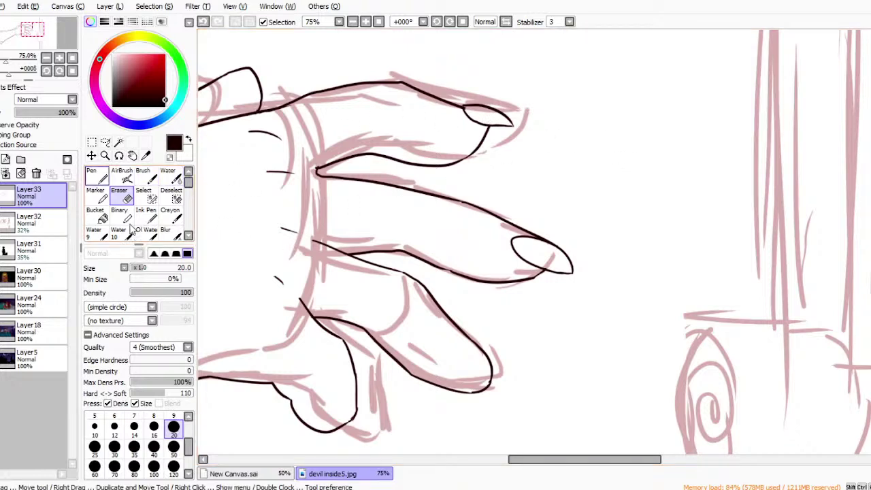
{"action": "key", "text": "ctrl+z"}
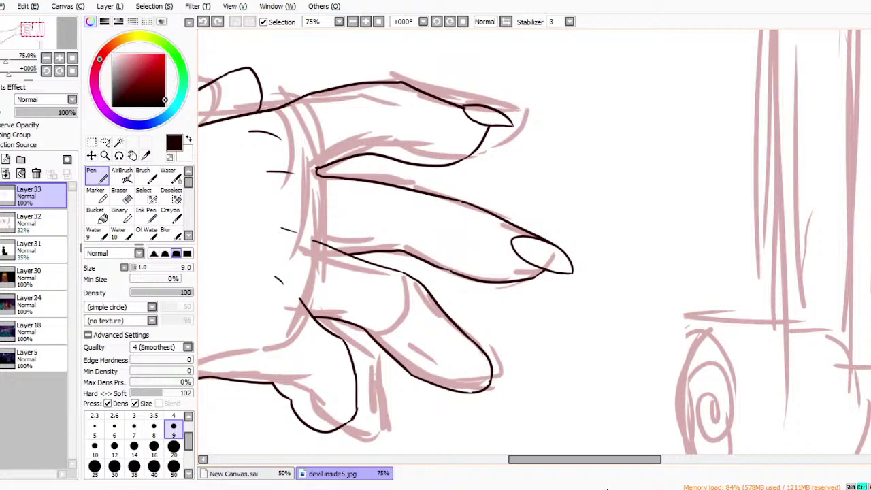
{"action": "mouse_move", "coordinate": [469, 366]}
{"action": "left_mouse_down"}
{"action": "mouse_move", "coordinate": [499, 392]}
{"action": "mouse_move", "coordinate": [494, 369]}
{"action": "left_mouse_up"}
{"action": "key", "text": "ctrl+z"}
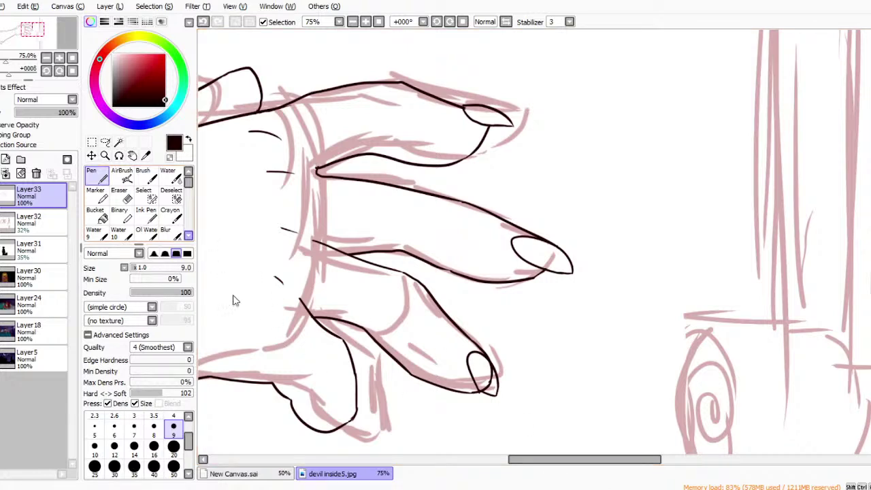
{"action": "key", "text": "e"}
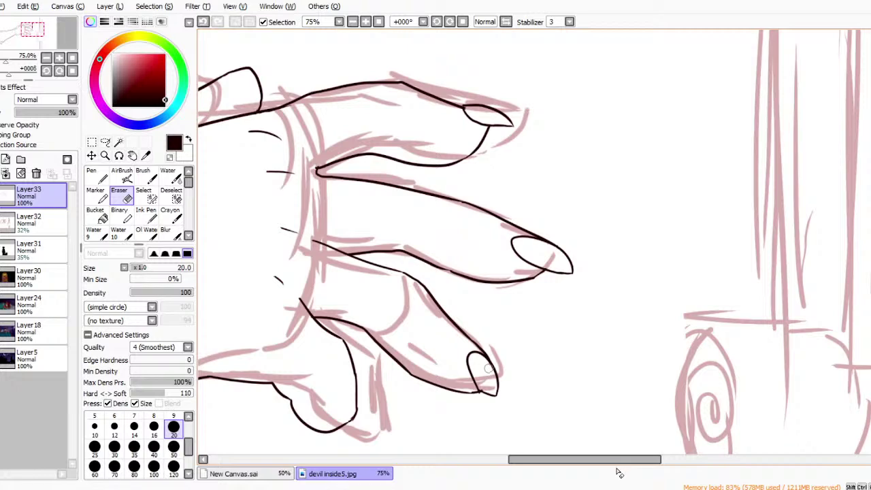
Ink small claws on the lowest digit and on the digit at the hand's upper edge.
{"action": "key", "text": "n"}
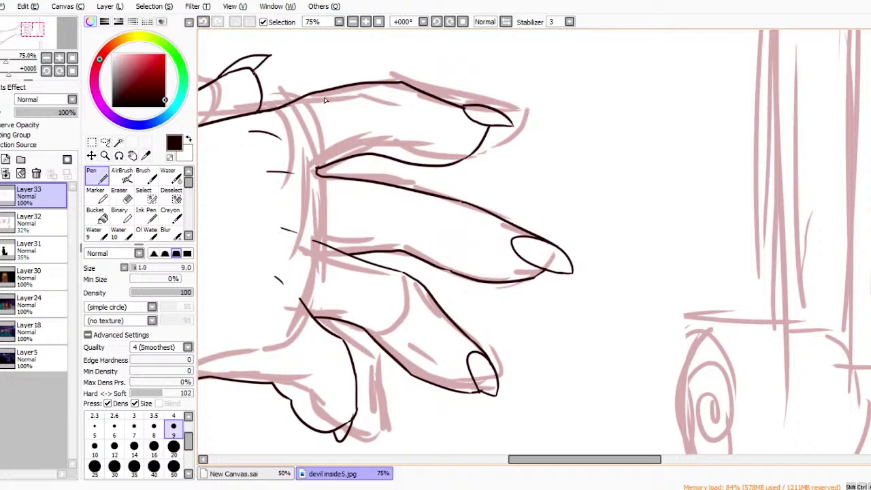
{"action": "key", "text": "ctrl+z"}
{"action": "key", "text": "ctrl+y"}
Select the empty area around the inked arm with the Magic Wand and invert the selection to cover the arm and hand.
{"action": "left_click", "coordinate": [99, 215]}
{"action": "left_click", "coordinate": [118, 142]}
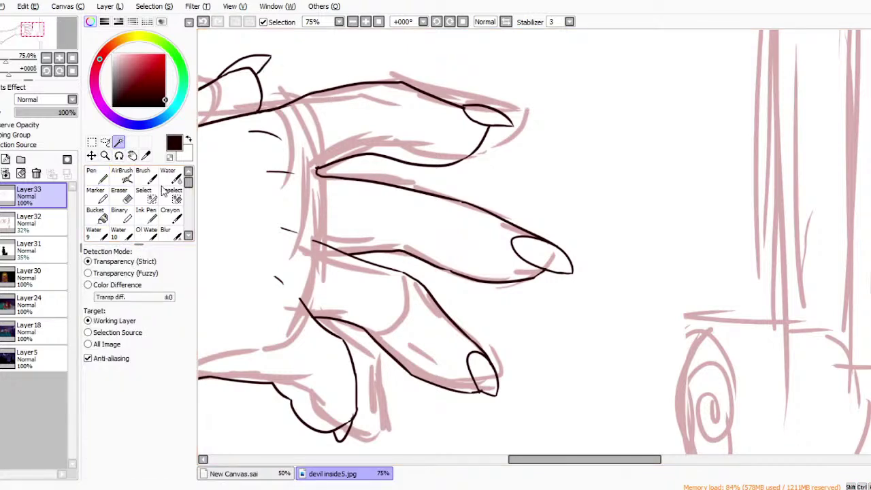
{"action": "left_click", "coordinate": [416, 79]}
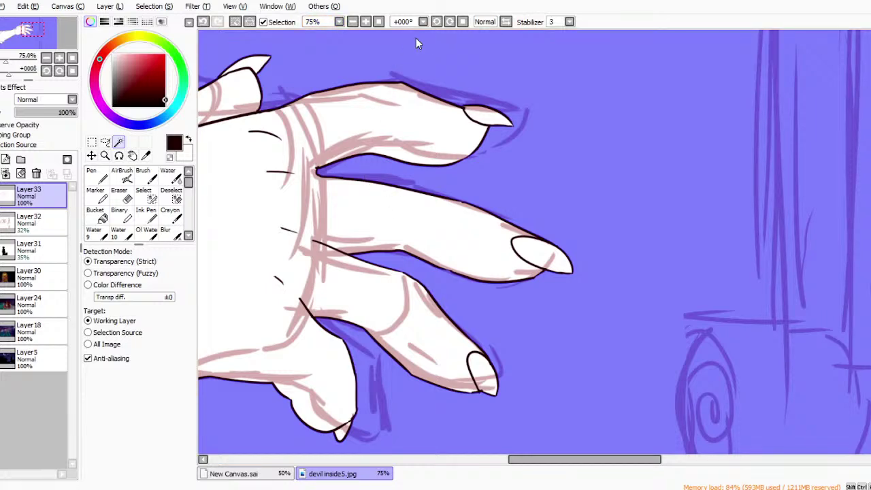
{"action": "key", "text": "Page_Down"}
{"action": "key", "text": "Page_Down"}
{"action": "key", "text": "Page_Down"}
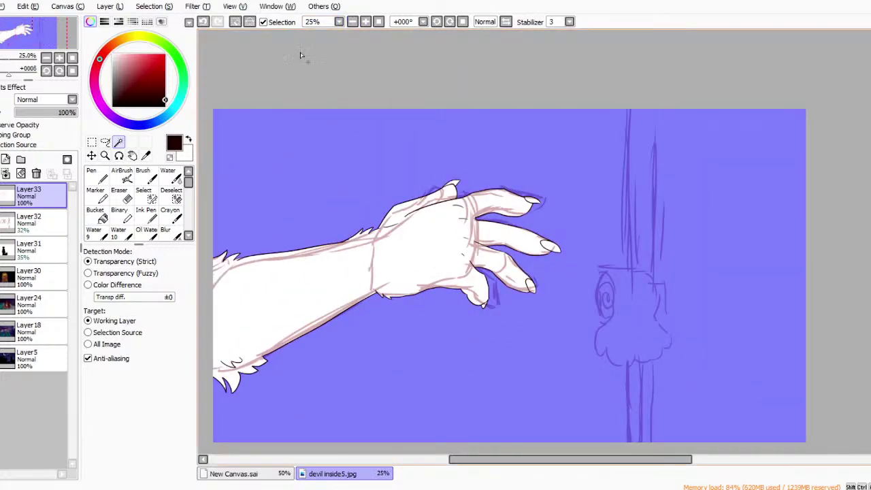
{"action": "key", "text": "ctrl+i"}
Create a new layer above the Layer32 sketch and fill the selected arm and hand with orange.
{"action": "left_click", "coordinate": [23, 223]}
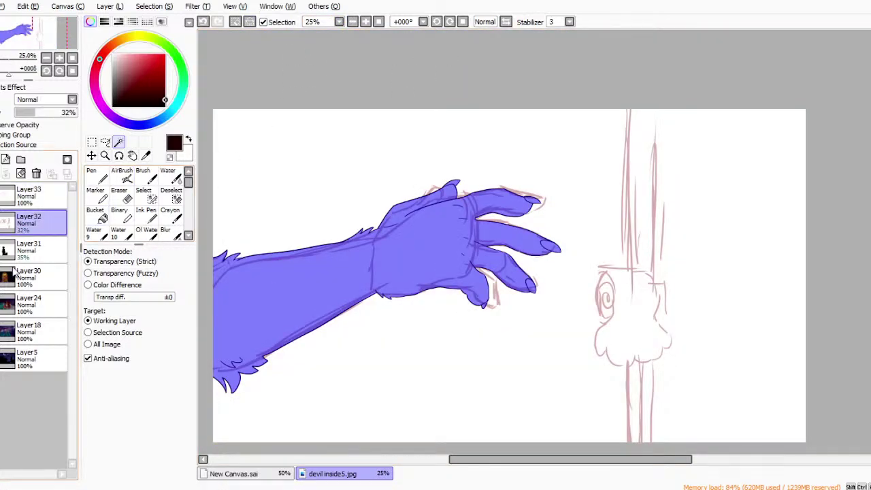
{"action": "left_click", "coordinate": [5, 159]}
{"action": "left_click", "coordinate": [120, 41]}
{"action": "left_click", "coordinate": [154, 55]}
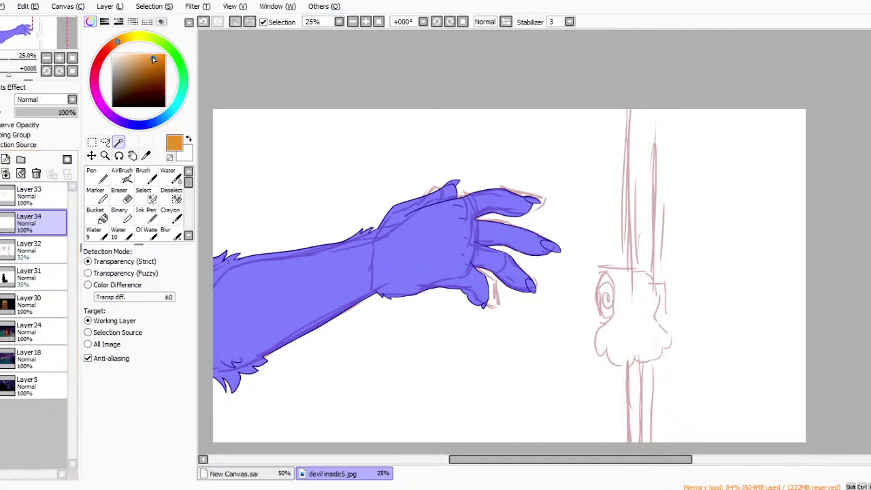
{"action": "left_click", "coordinate": [96, 215]}
{"action": "left_click", "coordinate": [371, 361]}
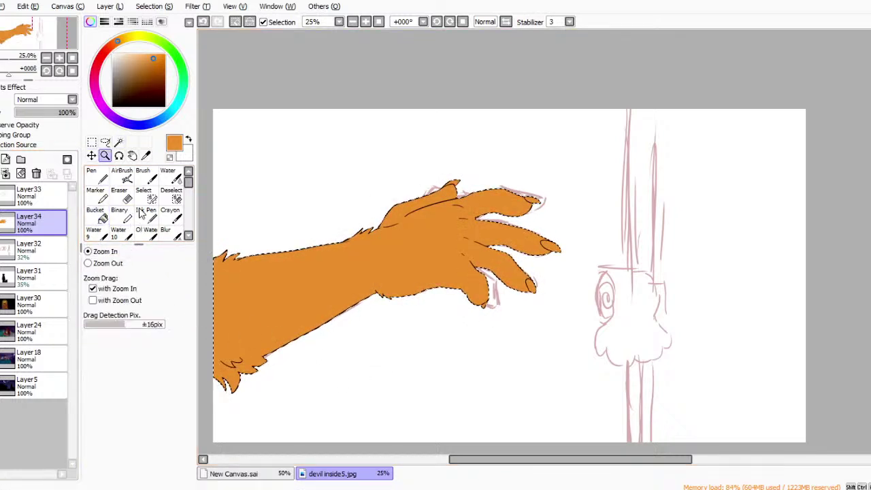
Paint the claw of the digit at the hand's upper edge black with the Pen.
{"action": "left_click", "coordinate": [475, 171]}
{"action": "left_click", "coordinate": [476, 171]}
{"action": "left_click", "coordinate": [465, 185]}
{"action": "left_click", "coordinate": [464, 186]}
{"action": "left_click", "coordinate": [398, 189]}
{"action": "left_click", "coordinate": [393, 189]}
{"action": "left_click", "coordinate": [178, 136]}
{"action": "left_click", "coordinate": [95, 175]}
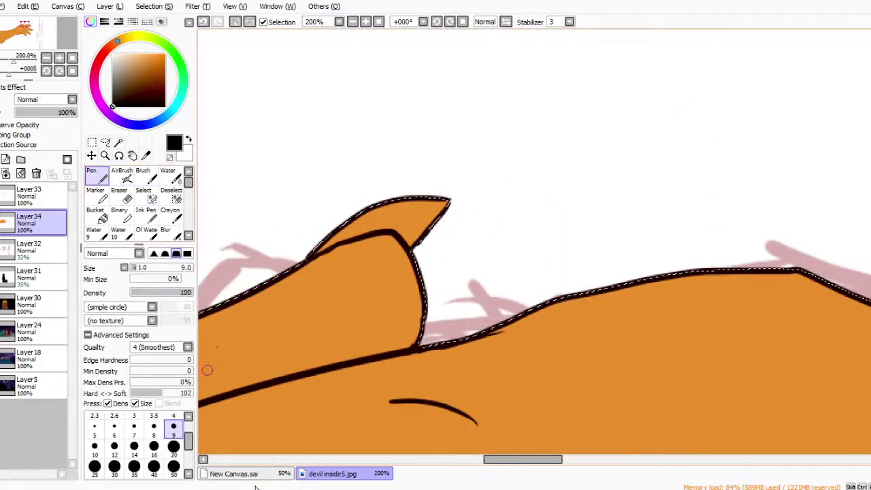
{"action": "mouse_move", "coordinate": [319, 239]}
{"action": "left_mouse_down"}
{"action": "mouse_move", "coordinate": [358, 223]}
{"action": "mouse_move", "coordinate": [321, 241]}
{"action": "mouse_move", "coordinate": [421, 225]}
{"action": "mouse_move", "coordinate": [396, 222]}
{"action": "mouse_move", "coordinate": [417, 224]}
{"action": "mouse_move", "coordinate": [454, 200]}
{"action": "mouse_move", "coordinate": [334, 228]}
{"action": "left_mouse_up"}
Set the pen size to 20 and paint the claws of the uppermost long finger and the middle finger black.
{"action": "left_click", "coordinate": [615, 457]}
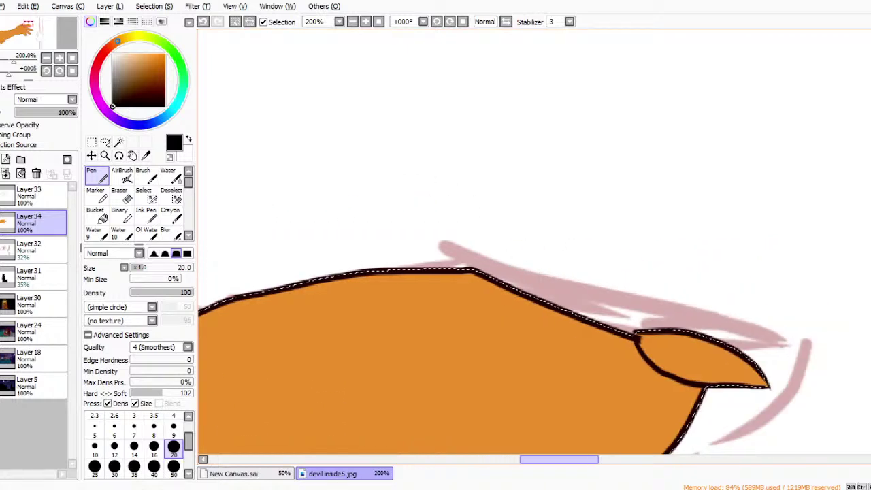
{"action": "mouse_move", "coordinate": [470, 330]}
{"action": "left_mouse_down"}
{"action": "mouse_move", "coordinate": [539, 377]}
{"action": "mouse_move", "coordinate": [472, 329]}
{"action": "mouse_move", "coordinate": [546, 371]}
{"action": "mouse_move", "coordinate": [542, 365]}
{"action": "mouse_move", "coordinate": [562, 361]}
{"action": "mouse_move", "coordinate": [544, 347]}
{"action": "mouse_move", "coordinate": [466, 335]}
{"action": "left_mouse_up"}
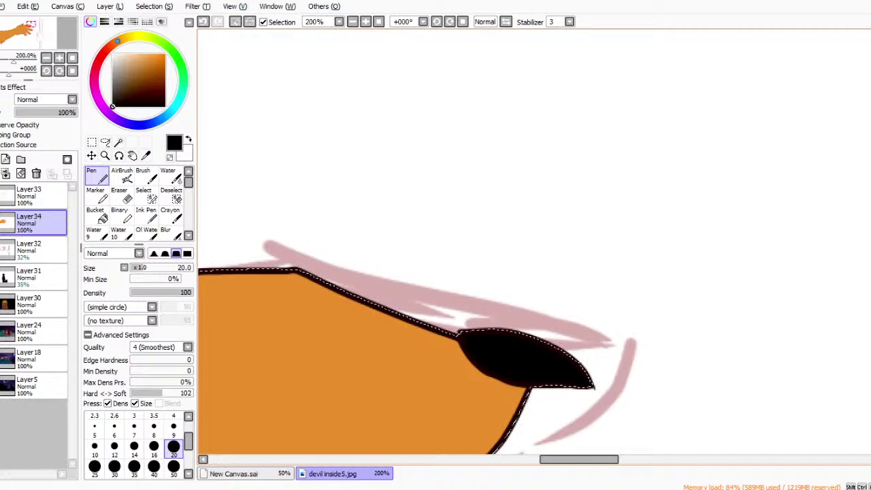
{"action": "scroll", "coordinate": [843, 210], "scroll_direction": "down", "scroll_amount": 5}
{"action": "mouse_move", "coordinate": [682, 226]}
{"action": "left_mouse_down"}
{"action": "mouse_move", "coordinate": [620, 188]}
{"action": "mouse_move", "coordinate": [597, 155]}
{"action": "mouse_move", "coordinate": [643, 147]}
{"action": "mouse_move", "coordinate": [697, 162]}
{"action": "mouse_move", "coordinate": [753, 211]}
{"action": "mouse_move", "coordinate": [726, 228]}
{"action": "mouse_move", "coordinate": [738, 238]}
{"action": "mouse_move", "coordinate": [694, 222]}
{"action": "mouse_move", "coordinate": [612, 164]}
{"action": "mouse_move", "coordinate": [664, 161]}
{"action": "mouse_move", "coordinate": [712, 184]}
{"action": "left_mouse_up"}
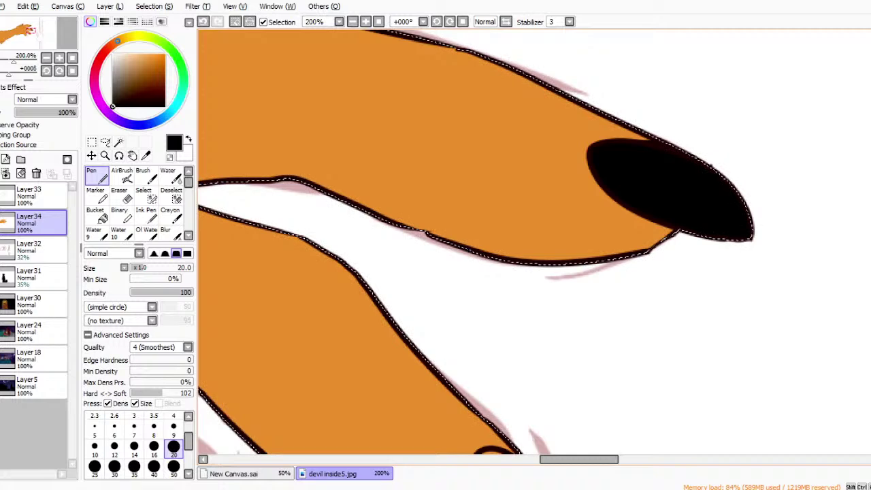
Paint the claws of the two lower digits black.
{"action": "scroll", "coordinate": [579, 177], "scroll_direction": "down", "scroll_amount": 5}
{"action": "mouse_move", "coordinate": [524, 250]}
{"action": "left_mouse_down"}
{"action": "mouse_move", "coordinate": [502, 206]}
{"action": "mouse_move", "coordinate": [484, 180]}
{"action": "mouse_move", "coordinate": [487, 146]}
{"action": "mouse_move", "coordinate": [521, 169]}
{"action": "mouse_move", "coordinate": [544, 258]}
{"action": "mouse_move", "coordinate": [532, 191]}
{"action": "mouse_move", "coordinate": [535, 197]}
{"action": "mouse_move", "coordinate": [517, 180]}
{"action": "mouse_move", "coordinate": [494, 178]}
{"action": "mouse_move", "coordinate": [480, 159]}
{"action": "mouse_move", "coordinate": [537, 194]}
{"action": "left_mouse_up"}
{"action": "left_click_drag", "start_coordinate": [579, 459], "coordinate": [534, 459]}
{"action": "mouse_move", "coordinate": [517, 364]}
{"action": "left_mouse_down"}
{"action": "mouse_move", "coordinate": [504, 374]}
{"action": "mouse_move", "coordinate": [550, 330]}
{"action": "mouse_move", "coordinate": [538, 357]}
{"action": "left_mouse_up"}
Choose a pale beige and paint a band along the lower edge of the digit at the hand's upper edge.
{"action": "left_click", "coordinate": [449, 21]}
{"action": "left_click", "coordinate": [449, 22]}
{"action": "left_click_drag", "start_coordinate": [161, 76], "coordinate": [123, 58]}
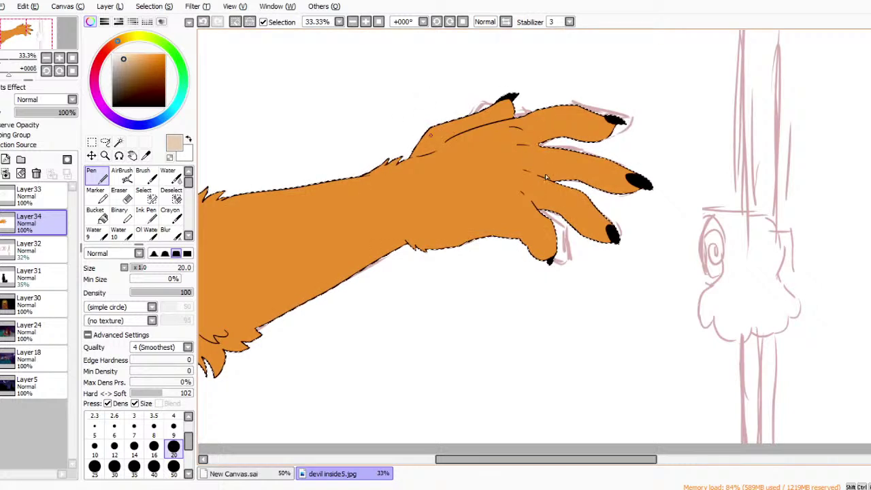
{"action": "left_click_drag", "start_coordinate": [411, 154], "coordinate": [421, 149]}
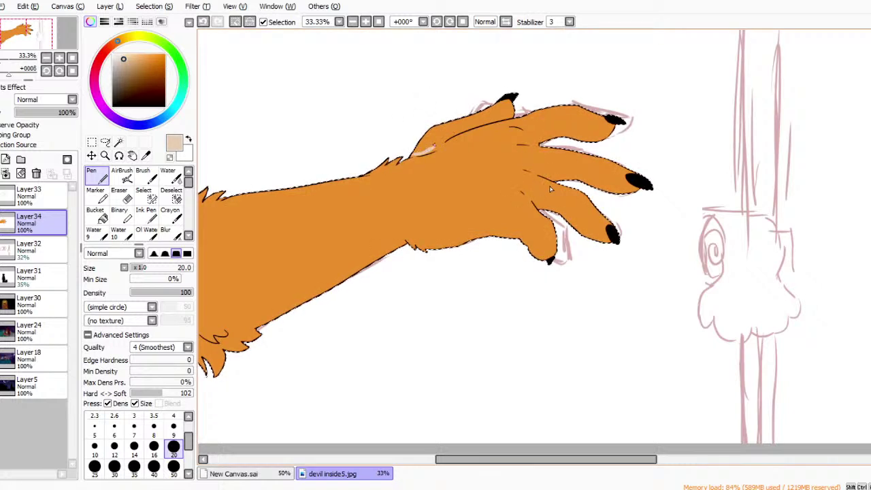
{"action": "left_click_drag", "start_coordinate": [450, 133], "coordinate": [496, 115]}
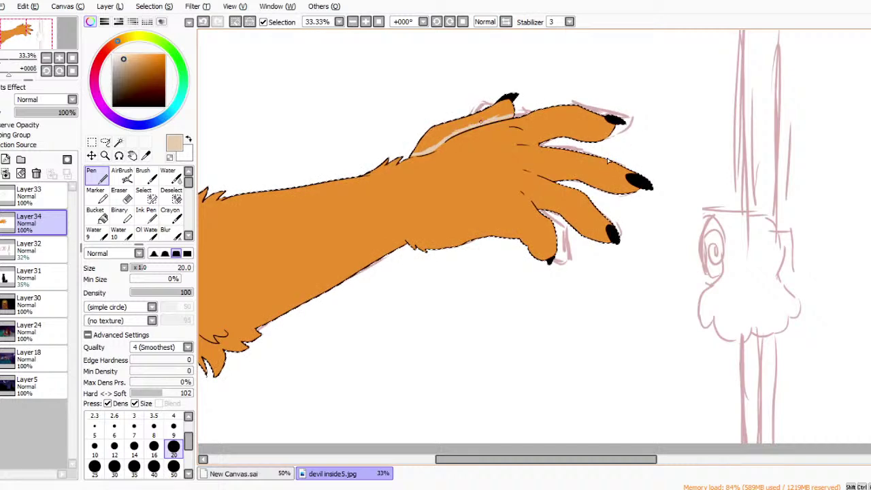
Fill the rest of the digit at the hand's upper edge with the pale beige using the Pen, leaving its claw black.
{"action": "left_click", "coordinate": [105, 155]}
{"action": "left_click", "coordinate": [614, 93]}
{"action": "left_click", "coordinate": [615, 181]}
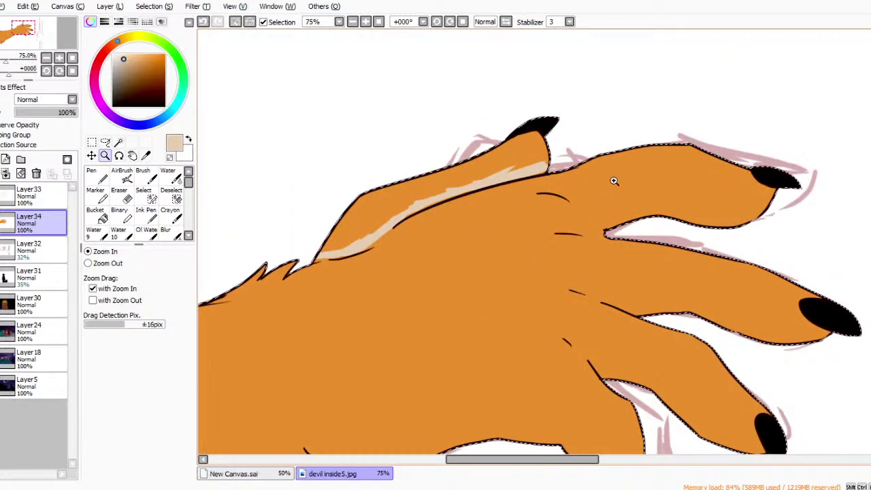
{"action": "left_click", "coordinate": [472, 249]}
{"action": "left_click", "coordinate": [95, 175]}
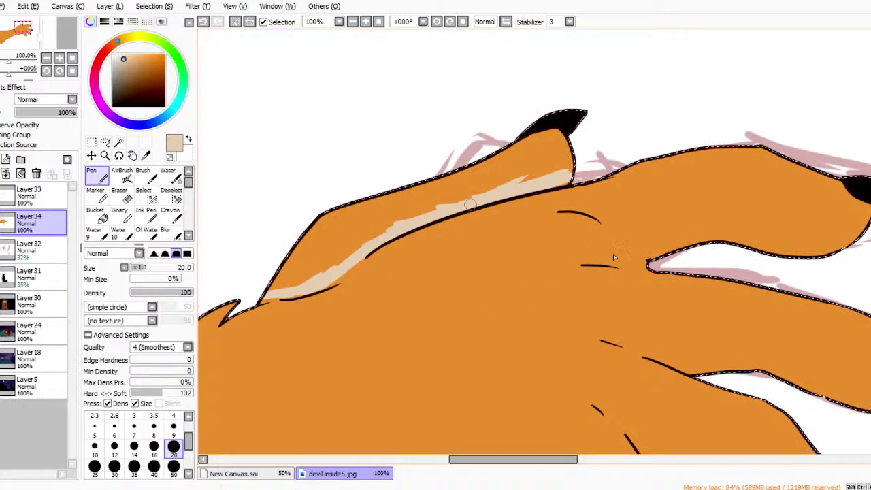
{"action": "mouse_move", "coordinate": [490, 197]}
{"action": "left_mouse_down"}
{"action": "mouse_move", "coordinate": [558, 174]}
{"action": "mouse_move", "coordinate": [571, 157]}
{"action": "mouse_move", "coordinate": [512, 152]}
{"action": "left_mouse_up"}
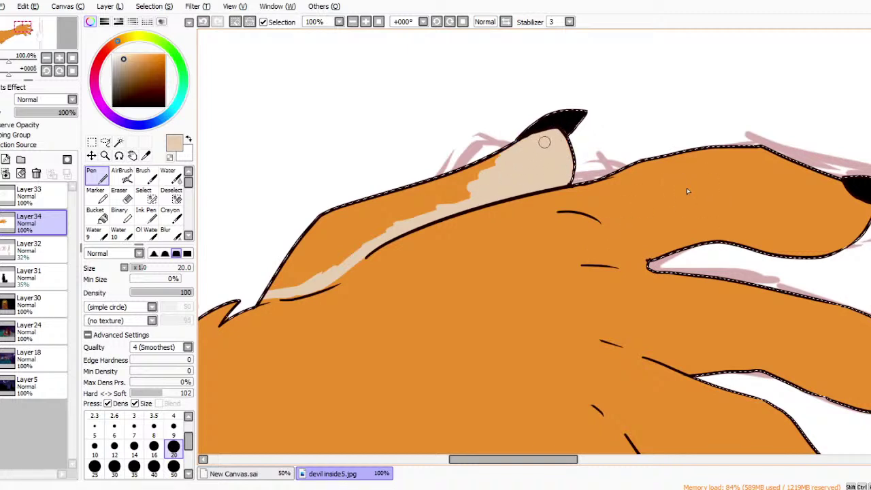
{"action": "key", "text": "ctrl+z"}
{"action": "left_click", "coordinate": [95, 215]}
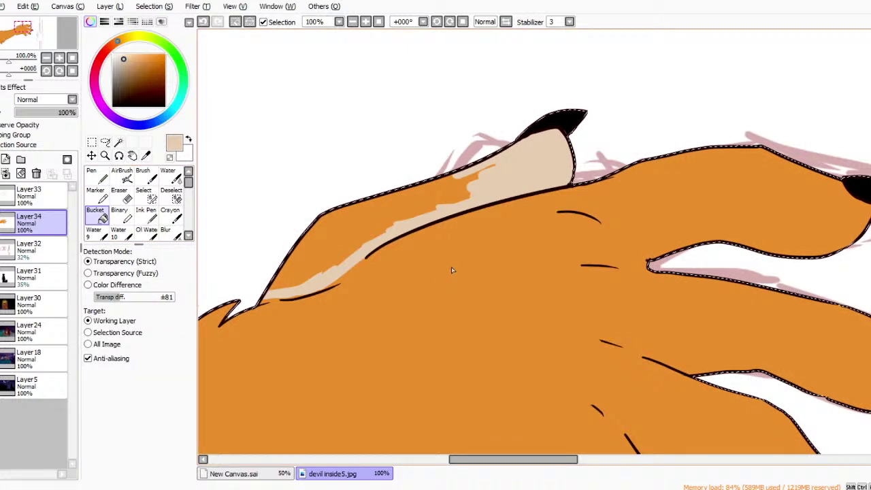
{"action": "left_click", "coordinate": [95, 176]}
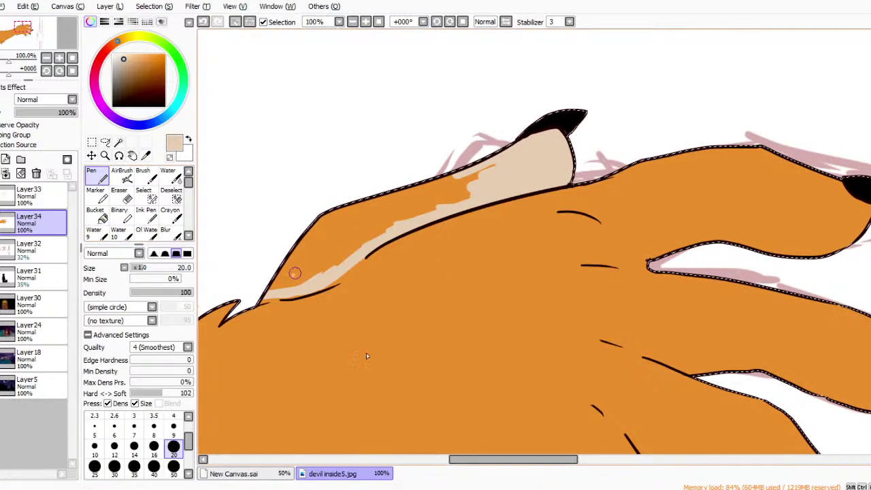
{"action": "mouse_move", "coordinate": [266, 284]}
{"action": "left_mouse_down"}
{"action": "mouse_move", "coordinate": [321, 271]}
{"action": "mouse_move", "coordinate": [286, 293]}
{"action": "mouse_move", "coordinate": [313, 286]}
{"action": "mouse_move", "coordinate": [365, 238]}
{"action": "mouse_move", "coordinate": [336, 244]}
{"action": "mouse_move", "coordinate": [280, 278]}
{"action": "mouse_move", "coordinate": [318, 216]}
{"action": "mouse_move", "coordinate": [342, 205]}
{"action": "mouse_move", "coordinate": [298, 246]}
{"action": "mouse_move", "coordinate": [376, 193]}
{"action": "mouse_move", "coordinate": [338, 244]}
{"action": "mouse_move", "coordinate": [457, 194]}
{"action": "mouse_move", "coordinate": [467, 198]}
{"action": "mouse_move", "coordinate": [433, 185]}
{"action": "left_mouse_up"}
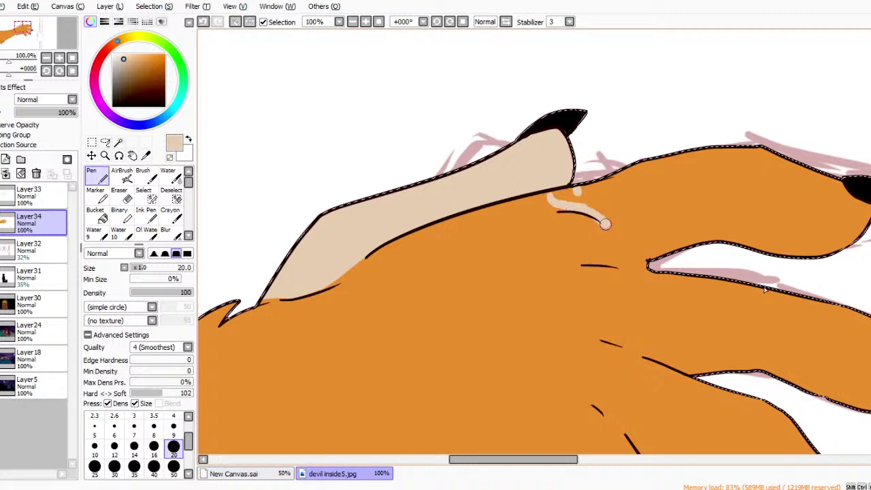
Paint a beige border across the knuckles at the base of the fingers, down to the hand's lower edge.
{"action": "left_click_drag", "start_coordinate": [613, 248], "coordinate": [634, 267]}
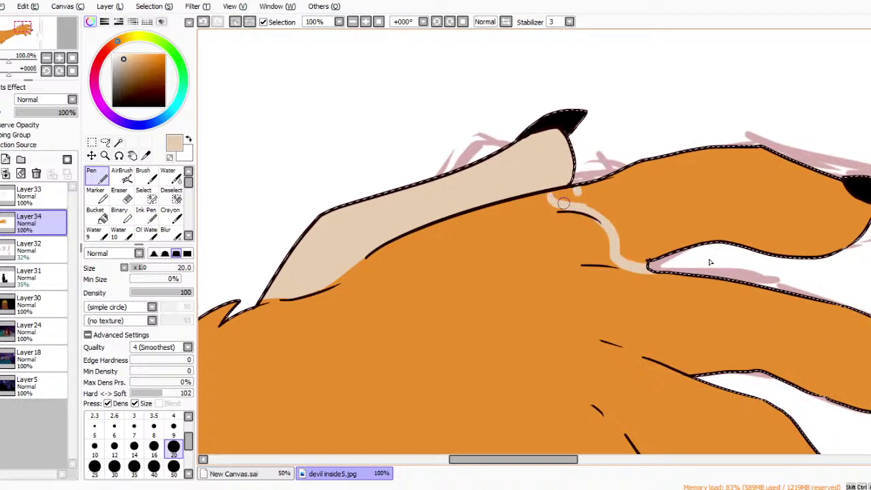
{"action": "mouse_move", "coordinate": [574, 196]}
{"action": "left_mouse_down"}
{"action": "mouse_move", "coordinate": [602, 204]}
{"action": "mouse_move", "coordinate": [617, 224]}
{"action": "mouse_move", "coordinate": [629, 309]}
{"action": "mouse_move", "coordinate": [623, 342]}
{"action": "mouse_move", "coordinate": [643, 350]}
{"action": "left_mouse_up"}
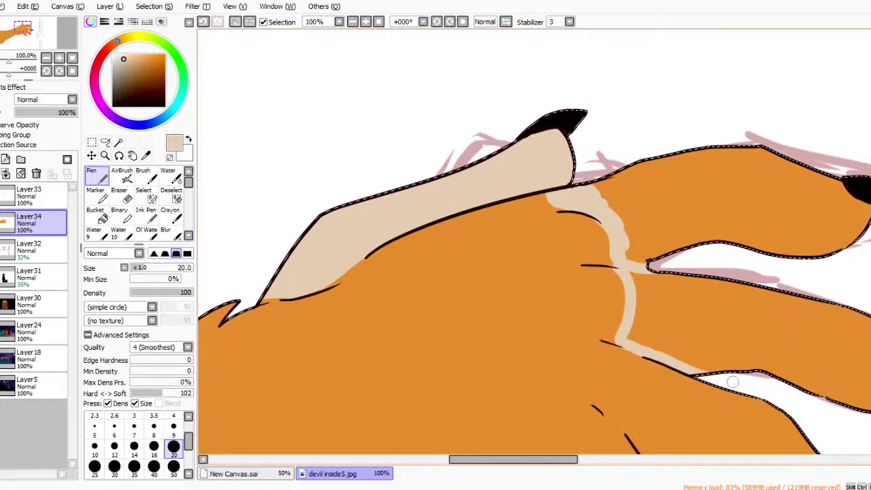
{"action": "scroll", "coordinate": [744, 234], "scroll_direction": "down", "scroll_amount": 3}
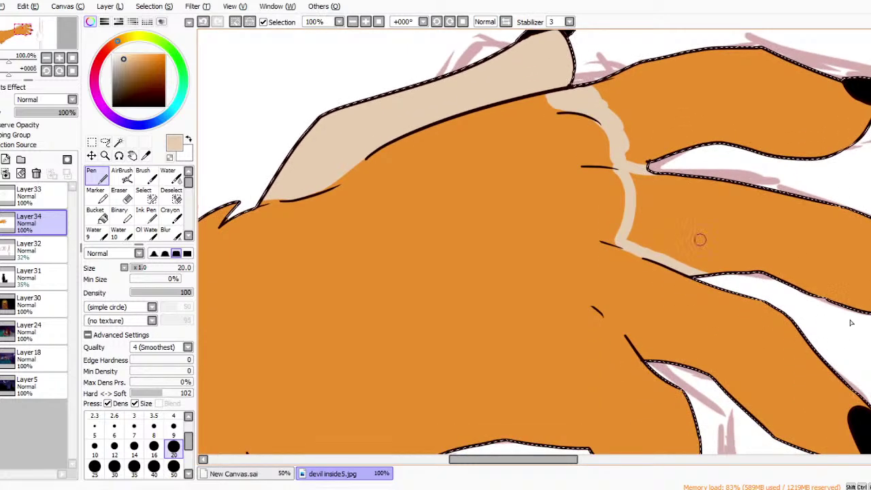
{"action": "mouse_move", "coordinate": [615, 243]}
{"action": "left_mouse_down"}
{"action": "mouse_move", "coordinate": [632, 297]}
{"action": "mouse_move", "coordinate": [620, 321]}
{"action": "mouse_move", "coordinate": [657, 373]}
{"action": "mouse_move", "coordinate": [622, 350]}
{"action": "mouse_move", "coordinate": [588, 381]}
{"action": "mouse_move", "coordinate": [579, 452]}
{"action": "left_mouse_up"}
{"action": "mouse_move", "coordinate": [579, 399]}
{"action": "left_mouse_down"}
{"action": "mouse_move", "coordinate": [572, 452]}
{"action": "mouse_move", "coordinate": [564, 452]}
{"action": "left_mouse_up"}
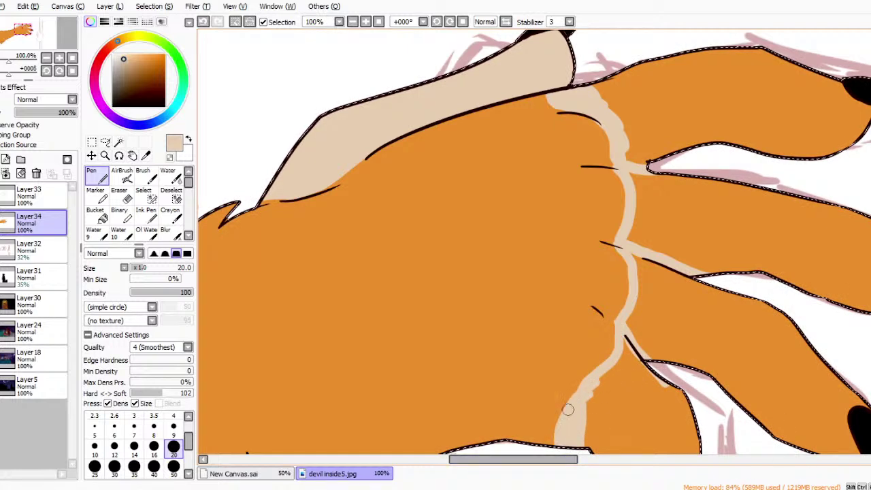
Set the pen size to 50 and fill the four fingers beyond the knuckle border with beige.
{"action": "left_click", "coordinate": [173, 466]}
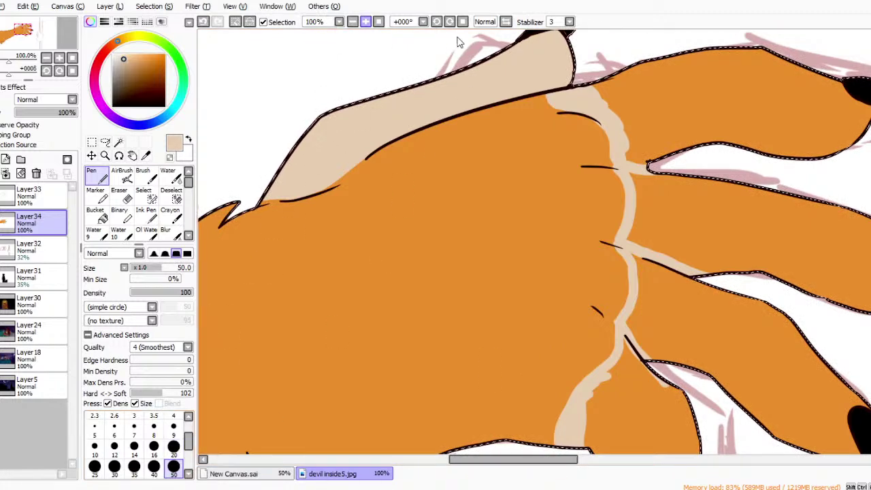
{"action": "left_click", "coordinate": [353, 22]}
{"action": "mouse_move", "coordinate": [599, 308]}
{"action": "left_mouse_down"}
{"action": "mouse_move", "coordinate": [577, 340]}
{"action": "mouse_move", "coordinate": [584, 323]}
{"action": "mouse_move", "coordinate": [599, 333]}
{"action": "mouse_move", "coordinate": [609, 350]}
{"action": "mouse_move", "coordinate": [600, 371]}
{"action": "left_mouse_up"}
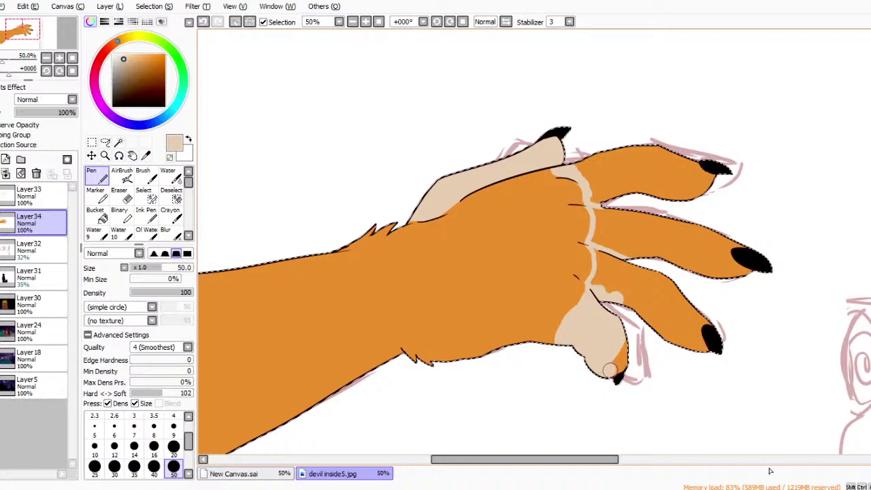
{"action": "mouse_move", "coordinate": [625, 340]}
{"action": "left_mouse_down"}
{"action": "mouse_move", "coordinate": [607, 256]}
{"action": "mouse_move", "coordinate": [593, 291]}
{"action": "left_mouse_up"}
{"action": "mouse_move", "coordinate": [596, 241]}
{"action": "left_mouse_down"}
{"action": "mouse_move", "coordinate": [608, 258]}
{"action": "mouse_move", "coordinate": [634, 240]}
{"action": "mouse_move", "coordinate": [635, 302]}
{"action": "mouse_move", "coordinate": [651, 273]}
{"action": "mouse_move", "coordinate": [655, 317]}
{"action": "mouse_move", "coordinate": [664, 308]}
{"action": "mouse_move", "coordinate": [672, 317]}
{"action": "mouse_move", "coordinate": [653, 333]}
{"action": "mouse_move", "coordinate": [667, 332]}
{"action": "mouse_move", "coordinate": [672, 320]}
{"action": "mouse_move", "coordinate": [687, 345]}
{"action": "left_mouse_up"}
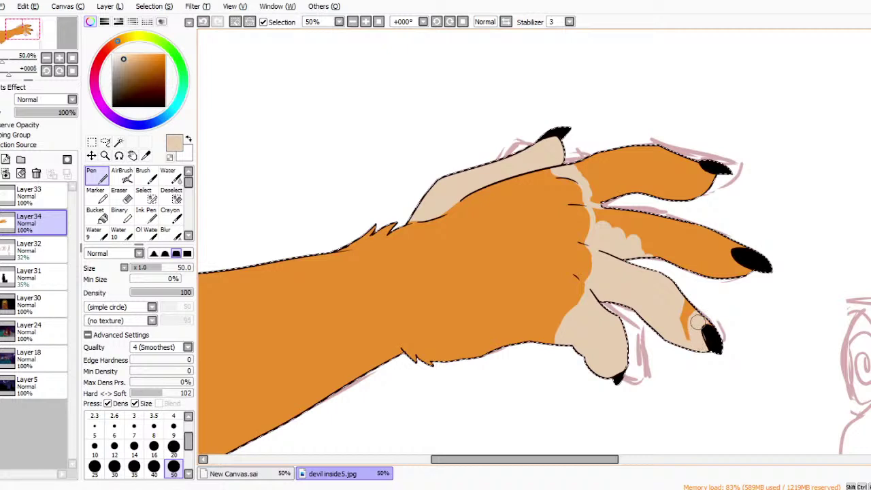
{"action": "left_click_drag", "start_coordinate": [717, 324], "coordinate": [689, 297]}
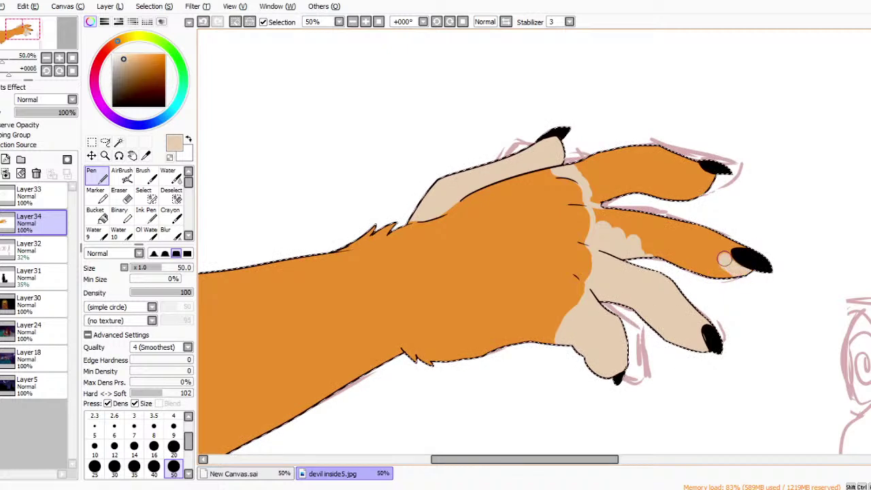
{"action": "mouse_move", "coordinate": [745, 273]}
{"action": "left_mouse_down"}
{"action": "mouse_move", "coordinate": [706, 256]}
{"action": "mouse_move", "coordinate": [718, 281]}
{"action": "left_mouse_up"}
{"action": "mouse_move", "coordinate": [688, 239]}
{"action": "left_mouse_down"}
{"action": "mouse_move", "coordinate": [661, 207]}
{"action": "mouse_move", "coordinate": [647, 253]}
{"action": "mouse_move", "coordinate": [628, 209]}
{"action": "mouse_move", "coordinate": [617, 230]}
{"action": "mouse_move", "coordinate": [604, 201]}
{"action": "mouse_move", "coordinate": [599, 215]}
{"action": "mouse_move", "coordinate": [580, 168]}
{"action": "mouse_move", "coordinate": [611, 207]}
{"action": "mouse_move", "coordinate": [611, 156]}
{"action": "mouse_move", "coordinate": [616, 203]}
{"action": "mouse_move", "coordinate": [636, 148]}
{"action": "mouse_move", "coordinate": [640, 186]}
{"action": "mouse_move", "coordinate": [633, 177]}
{"action": "mouse_move", "coordinate": [652, 204]}
{"action": "mouse_move", "coordinate": [659, 178]}
{"action": "mouse_move", "coordinate": [684, 182]}
{"action": "left_mouse_up"}
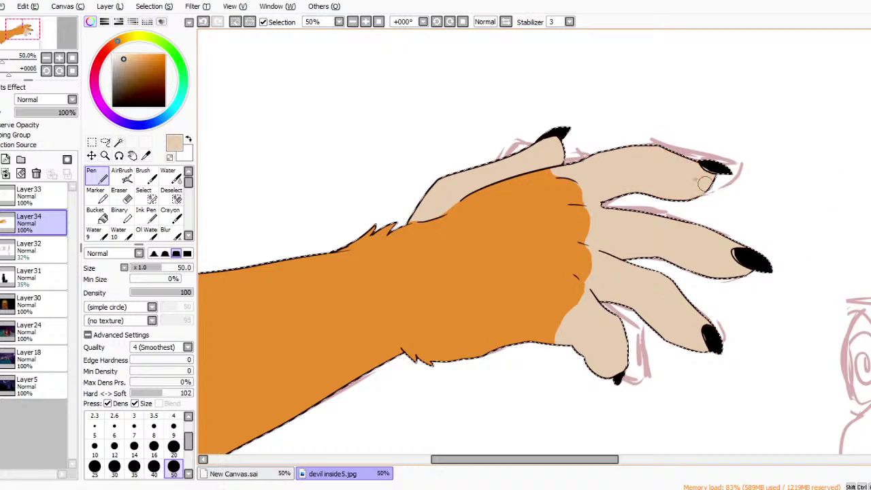
Blend the border between the beige digits and the orange hand with the Water brush at size 120.
{"action": "left_click", "coordinate": [167, 176]}
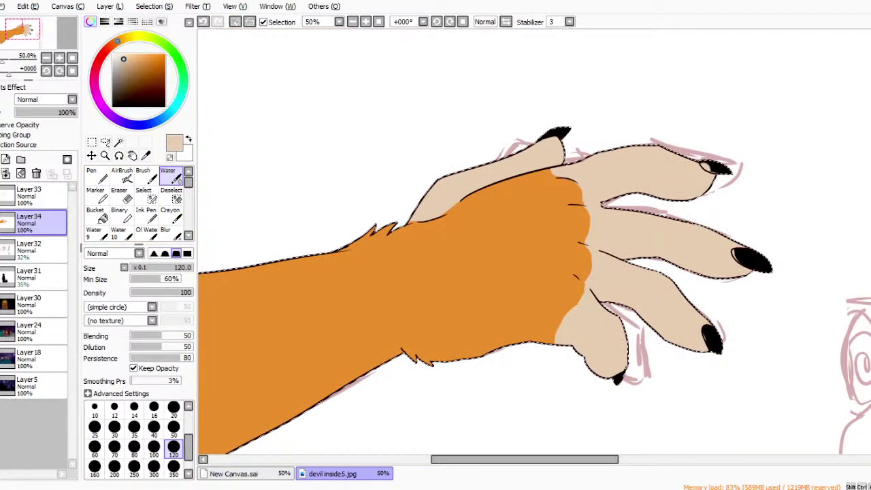
{"action": "left_click", "coordinate": [174, 446]}
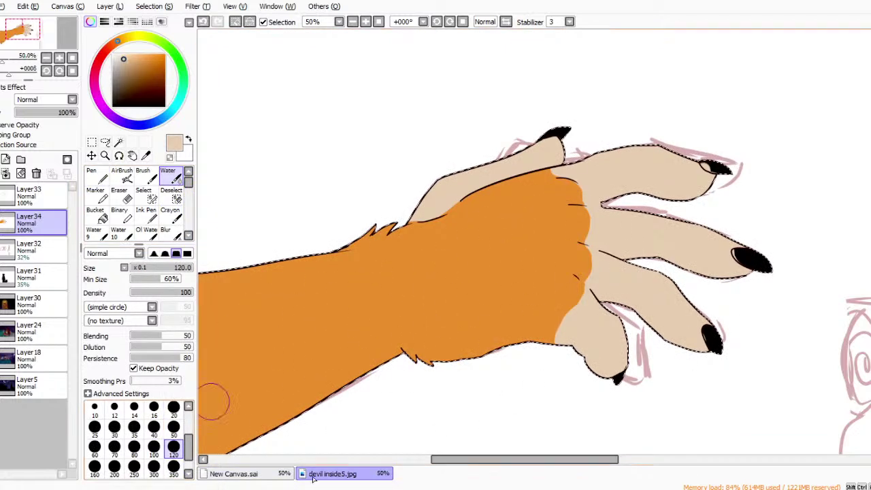
{"action": "mouse_move", "coordinate": [578, 245]}
{"action": "left_mouse_down"}
{"action": "mouse_move", "coordinate": [560, 335]}
{"action": "mouse_move", "coordinate": [593, 262]}
{"action": "mouse_move", "coordinate": [571, 184]}
{"action": "mouse_move", "coordinate": [549, 169]}
{"action": "mouse_move", "coordinate": [521, 196]}
{"action": "mouse_move", "coordinate": [440, 212]}
{"action": "mouse_move", "coordinate": [431, 222]}
{"action": "mouse_move", "coordinate": [461, 206]}
{"action": "mouse_move", "coordinate": [432, 218]}
{"action": "left_mouse_up"}
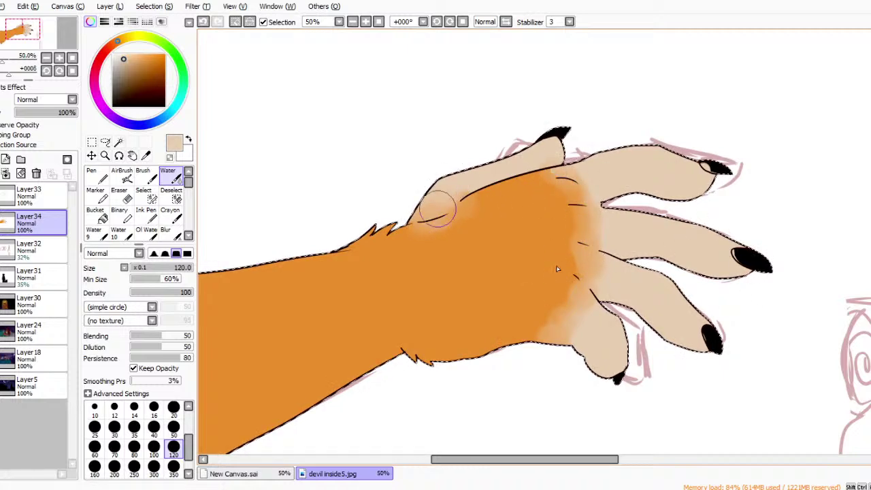
{"action": "mouse_move", "coordinate": [636, 252]}
{"action": "left_mouse_down"}
{"action": "mouse_move", "coordinate": [573, 292]}
{"action": "mouse_move", "coordinate": [564, 196]}
{"action": "left_mouse_up"}
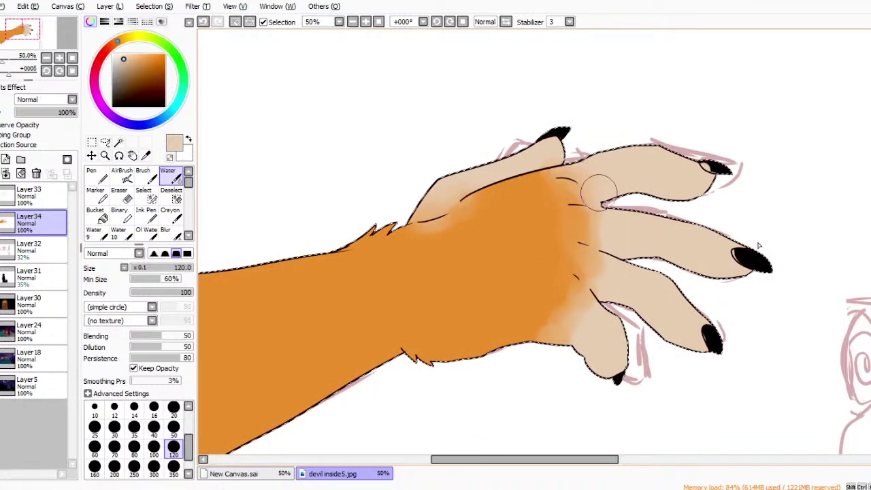
{"action": "mouse_move", "coordinate": [600, 221]}
{"action": "left_mouse_down"}
{"action": "mouse_move", "coordinate": [591, 246]}
{"action": "mouse_move", "coordinate": [615, 266]}
{"action": "mouse_move", "coordinate": [585, 305]}
{"action": "mouse_move", "coordinate": [588, 333]}
{"action": "mouse_move", "coordinate": [545, 354]}
{"action": "left_mouse_up"}
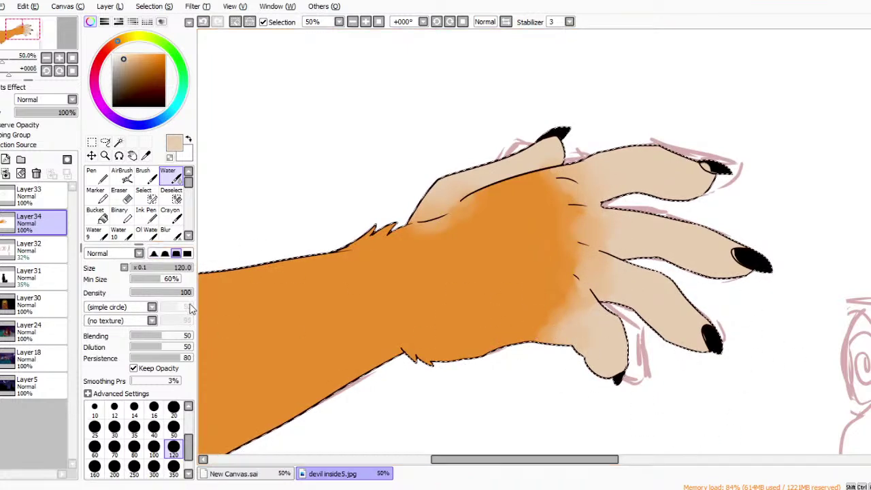
{"action": "left_click", "coordinate": [146, 231]}
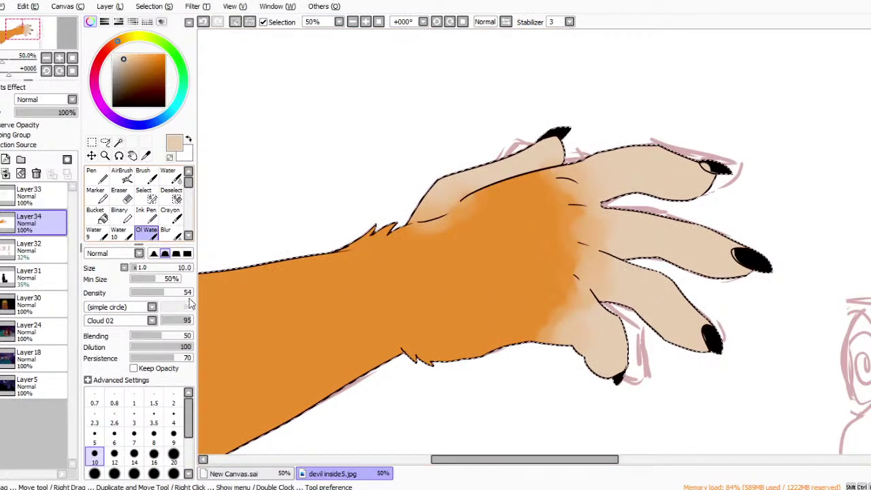
{"action": "left_click", "coordinate": [119, 194]}
{"action": "left_click", "coordinate": [174, 466]}
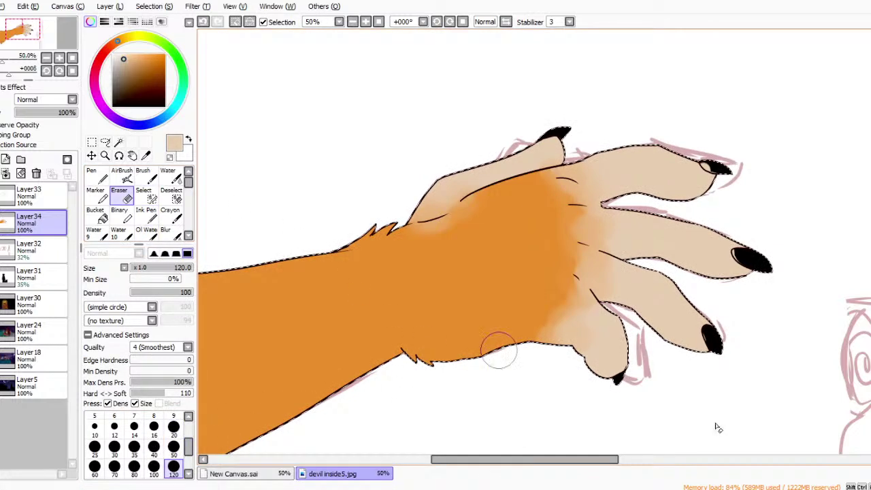
{"action": "mouse_move", "coordinate": [529, 297]}
{"action": "left_mouse_down"}
{"action": "mouse_move", "coordinate": [531, 320]}
{"action": "mouse_move", "coordinate": [543, 330]}
{"action": "mouse_move", "coordinate": [515, 301]}
{"action": "left_mouse_up"}
{"action": "key", "text": "ctrl+z"}
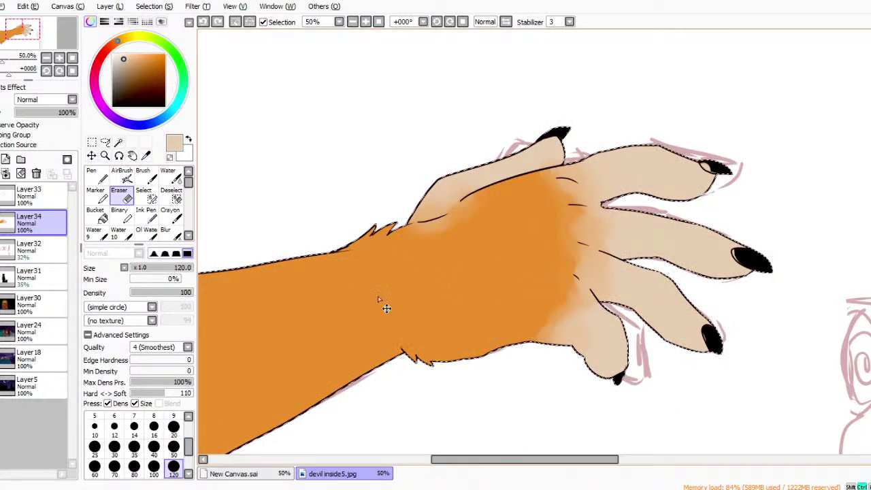
{"action": "left_click", "coordinate": [145, 156]}
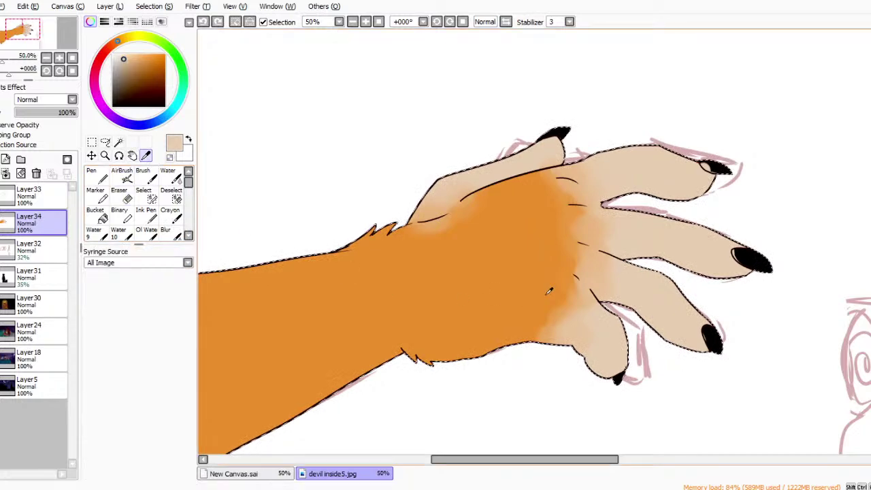
{"action": "key", "text": "n"}
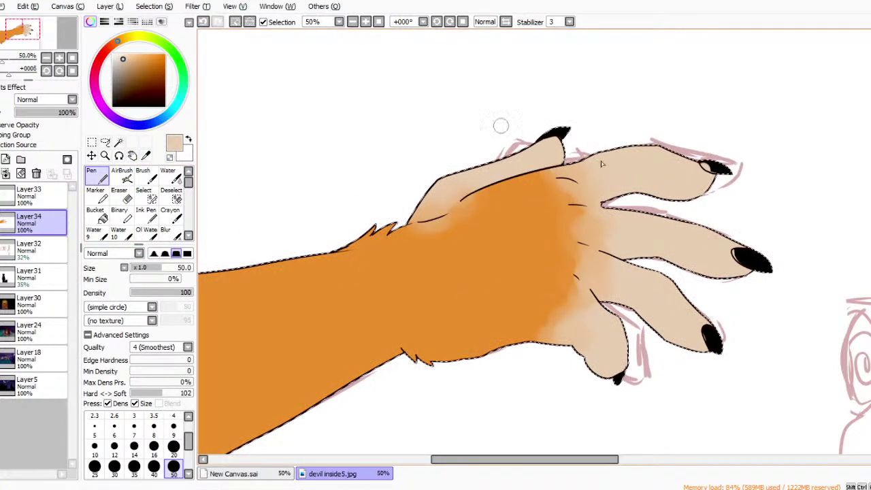
Choose black and paint over the beige gap in the claw of the uppermost long finger with the Pen.
{"action": "left_click", "coordinate": [105, 155]}
{"action": "left_click", "coordinate": [745, 164]}
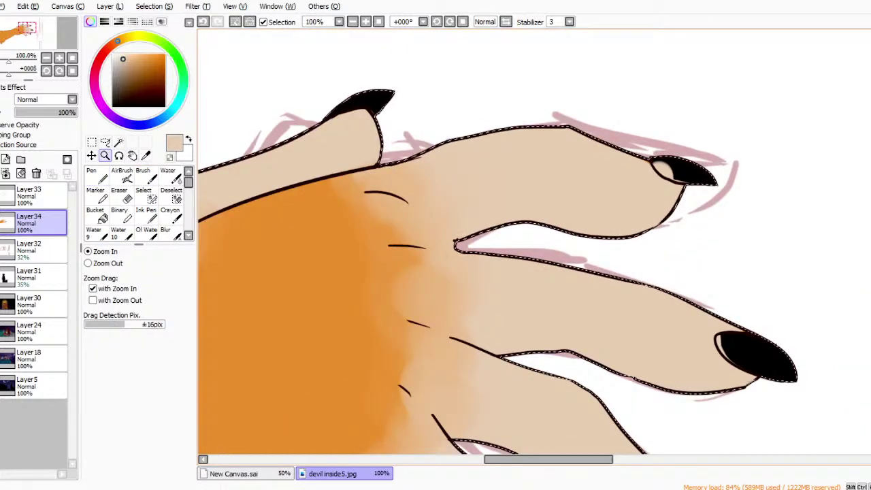
{"action": "left_click", "coordinate": [745, 164]}
{"action": "left_click", "coordinate": [745, 164]}
{"action": "left_click", "coordinate": [113, 106]}
{"action": "key", "text": "n"}
{"action": "mouse_move", "coordinate": [583, 146]}
{"action": "left_mouse_down"}
{"action": "mouse_move", "coordinate": [503, 145]}
{"action": "mouse_move", "coordinate": [531, 176]}
{"action": "mouse_move", "coordinate": [585, 177]}
{"action": "left_mouse_up"}
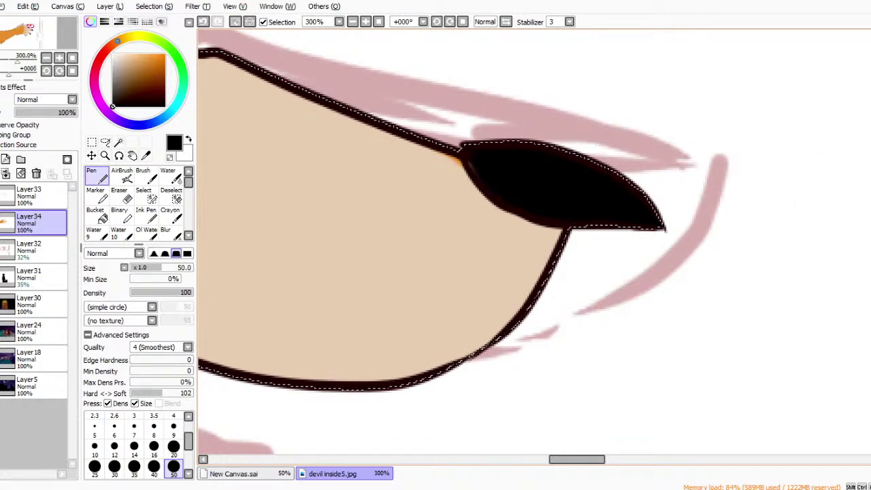
Set the pen size to 20 and fill the gaps in the claws of the middle finger and the finger below it with black.
{"action": "left_click_drag", "start_coordinate": [870, 194], "coordinate": [870, 224]}
{"action": "scroll", "coordinate": [768, 185], "scroll_direction": "down", "scroll_amount": 3}
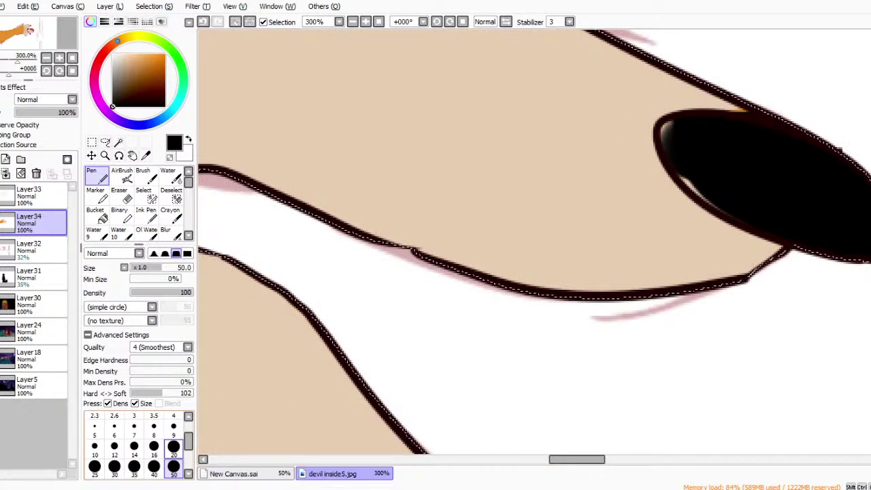
{"action": "left_click", "coordinate": [173, 447]}
{"action": "mouse_move", "coordinate": [676, 133]}
{"action": "left_mouse_down"}
{"action": "mouse_move", "coordinate": [669, 142]}
{"action": "mouse_move", "coordinate": [705, 194]}
{"action": "mouse_move", "coordinate": [796, 220]}
{"action": "left_mouse_up"}
{"action": "left_click", "coordinate": [352, 21]}
{"action": "left_click", "coordinate": [352, 22]}
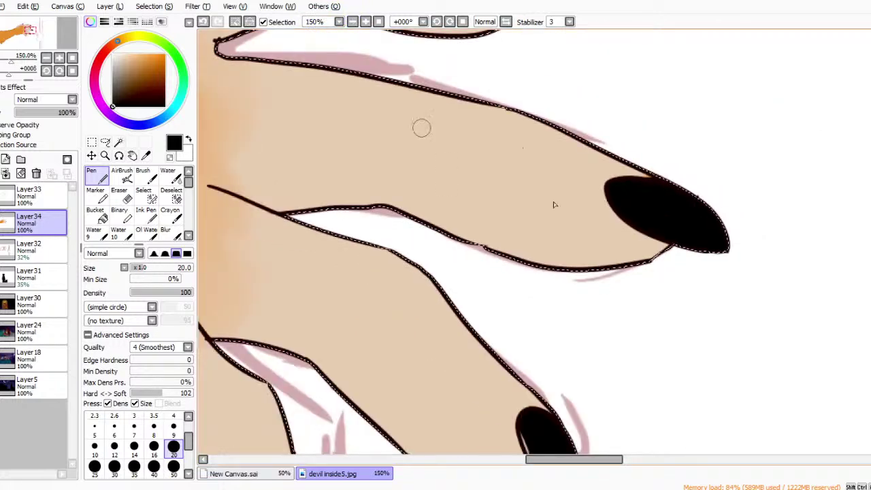
{"action": "scroll", "coordinate": [534, 241], "scroll_direction": "down", "scroll_amount": 1}
{"action": "scroll", "coordinate": [676, 217], "scroll_direction": "down", "scroll_amount": 3}
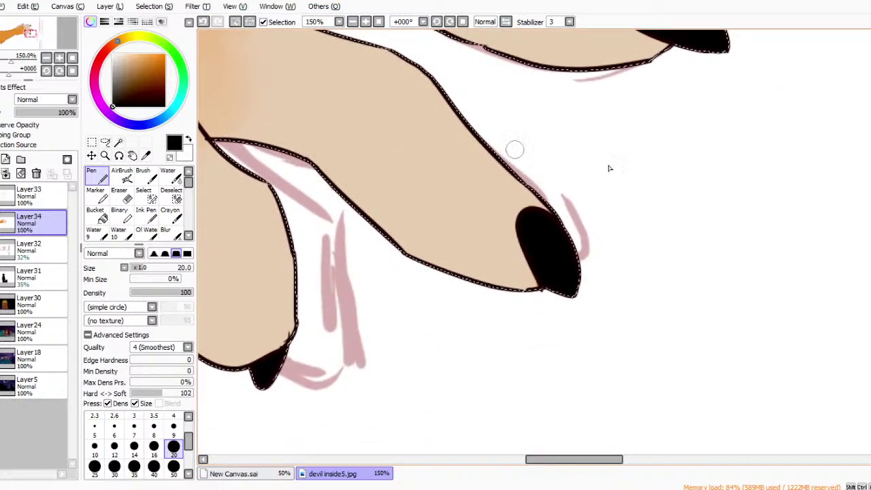
{"action": "left_click", "coordinate": [379, 22]}
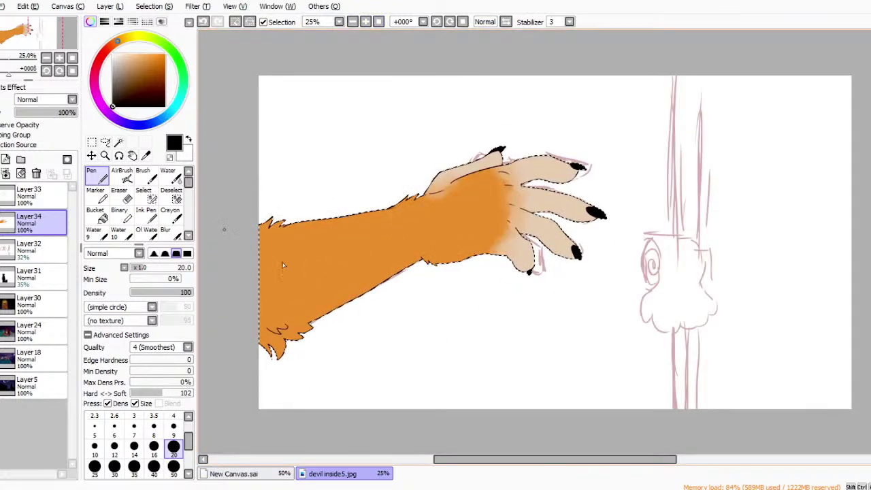
Clear the selection around the arm and hide the sketch layer, Layer32.
{"action": "left_click", "coordinate": [91, 142]}
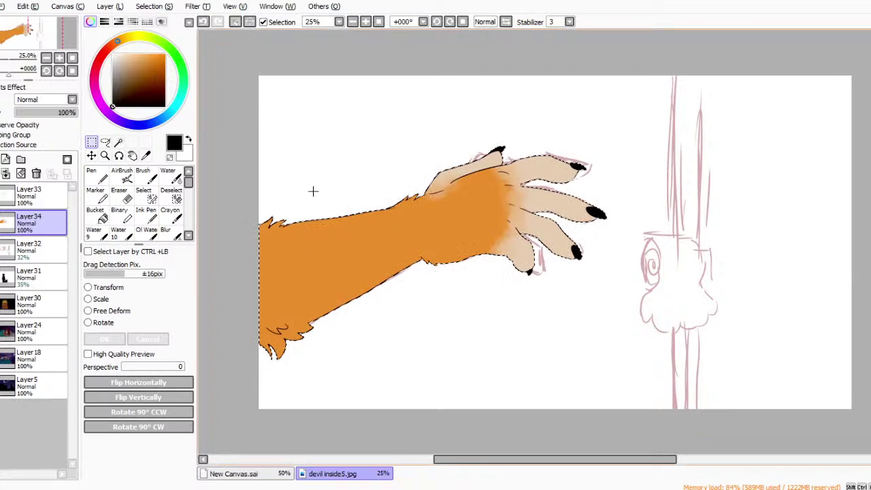
{"action": "left_click", "coordinate": [318, 193]}
{"action": "left_click", "coordinate": [2, 251]}
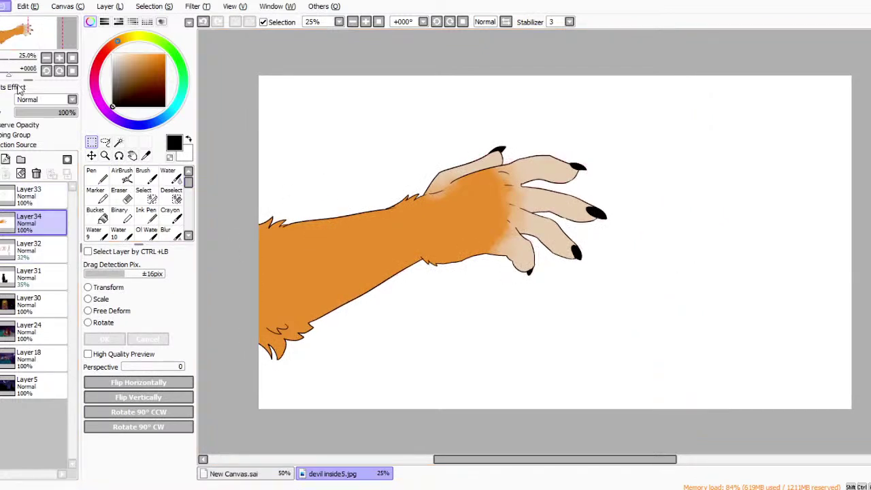
Save the picture as devil inside6.png and add a new layer above Layer33.
{"action": "left_click", "coordinate": [32, 127]}
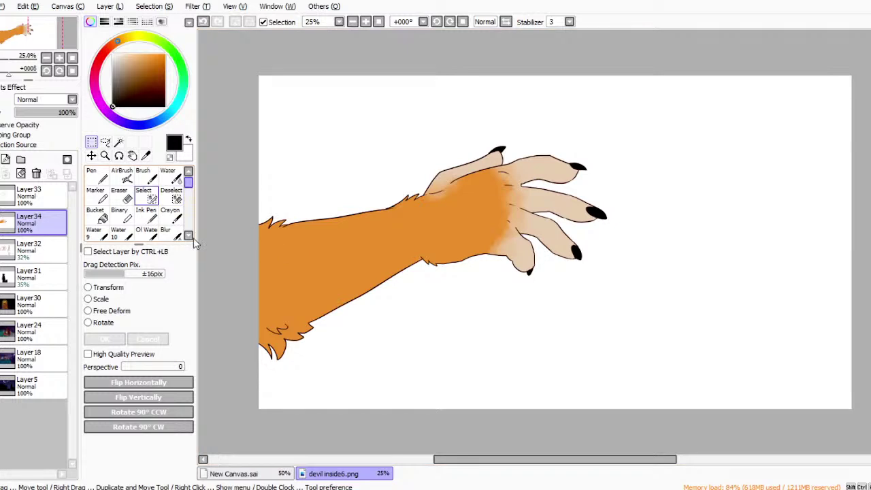
{"action": "left_click", "coordinate": [48, 196]}
{"action": "left_click", "coordinate": [5, 159]}
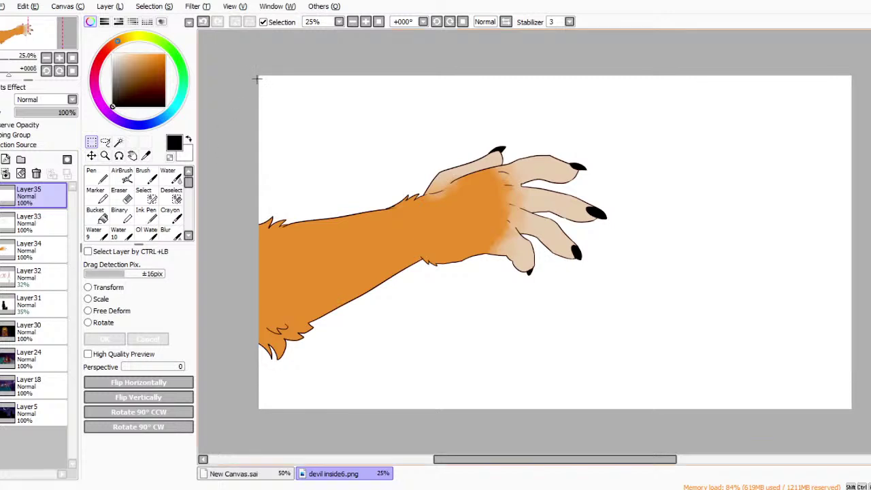
Undo back to the active selection around the arm and add a new layer above the line-art layer, Layer33.
{"action": "key", "text": "ctrl+z"}
{"action": "key", "text": "ctrl+z"}
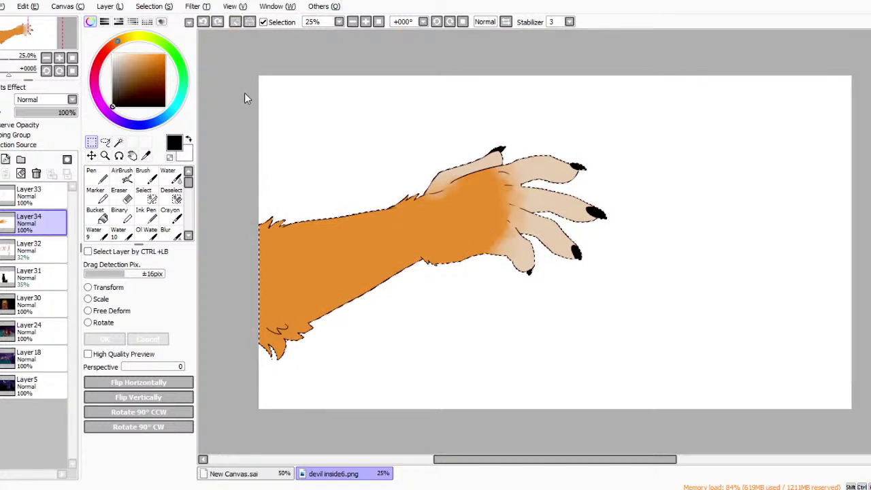
{"action": "left_click", "coordinate": [24, 200]}
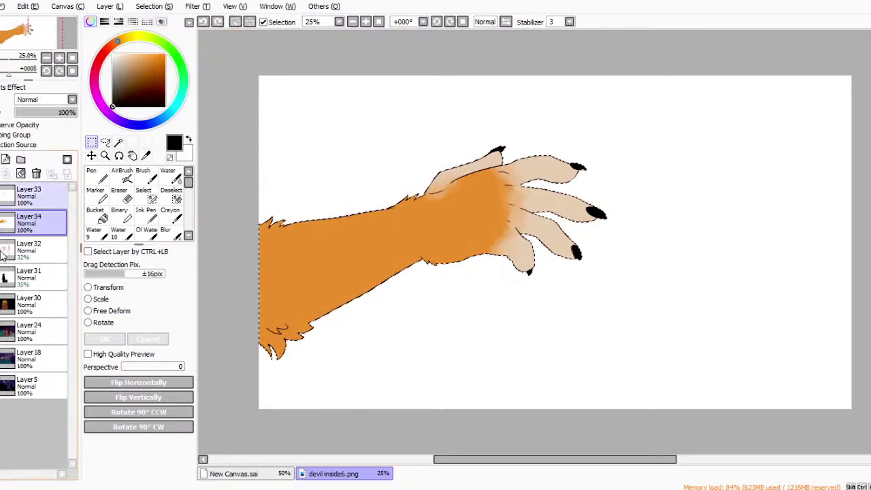
{"action": "left_click", "coordinate": [4, 160]}
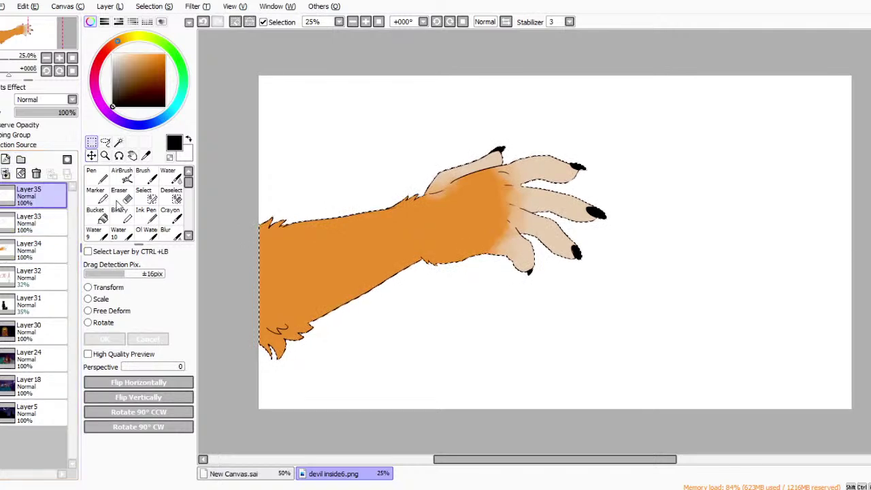
Shade the undersides of the forearm, palm, fingers and thumb in dark navy with the Water brush at size 120.
{"action": "left_click", "coordinate": [169, 176]}
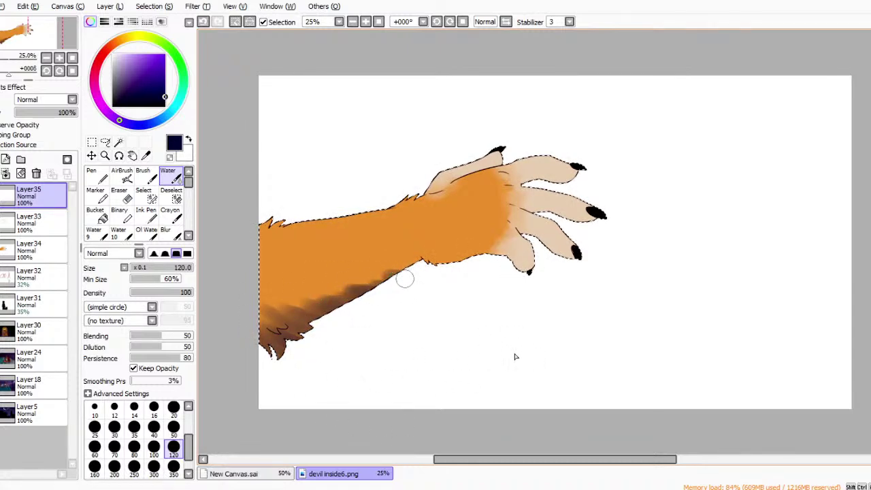
{"action": "mouse_move", "coordinate": [414, 239]}
{"action": "left_mouse_down"}
{"action": "mouse_move", "coordinate": [453, 254]}
{"action": "mouse_move", "coordinate": [427, 253]}
{"action": "mouse_move", "coordinate": [475, 252]}
{"action": "mouse_move", "coordinate": [419, 249]}
{"action": "mouse_move", "coordinate": [509, 249]}
{"action": "mouse_move", "coordinate": [521, 271]}
{"action": "mouse_move", "coordinate": [544, 249]}
{"action": "mouse_move", "coordinate": [510, 218]}
{"action": "mouse_move", "coordinate": [534, 235]}
{"action": "left_mouse_up"}
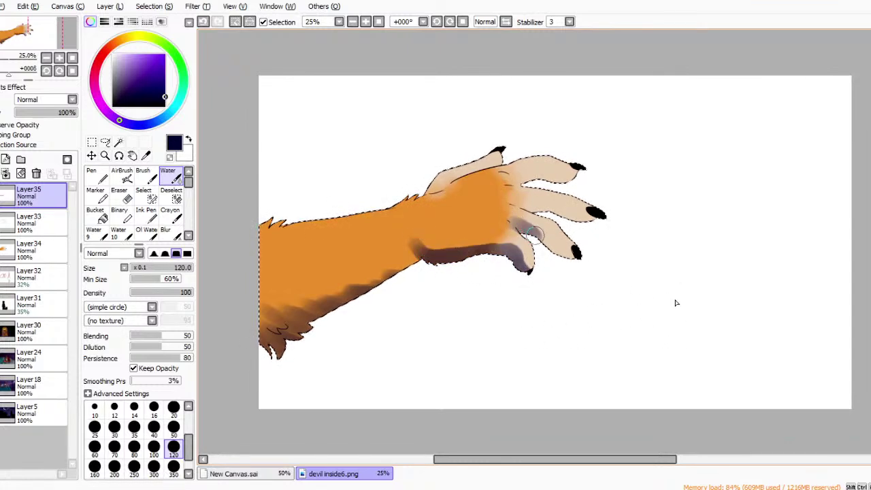
{"action": "mouse_move", "coordinate": [578, 254]}
{"action": "left_mouse_down"}
{"action": "mouse_move", "coordinate": [511, 226]}
{"action": "mouse_move", "coordinate": [538, 241]}
{"action": "mouse_move", "coordinate": [539, 213]}
{"action": "mouse_move", "coordinate": [519, 201]}
{"action": "mouse_move", "coordinate": [576, 224]}
{"action": "left_mouse_up"}
{"action": "mouse_move", "coordinate": [532, 181]}
{"action": "left_mouse_down"}
{"action": "mouse_move", "coordinate": [509, 179]}
{"action": "mouse_move", "coordinate": [538, 169]}
{"action": "mouse_move", "coordinate": [575, 178]}
{"action": "mouse_move", "coordinate": [552, 183]}
{"action": "left_mouse_up"}
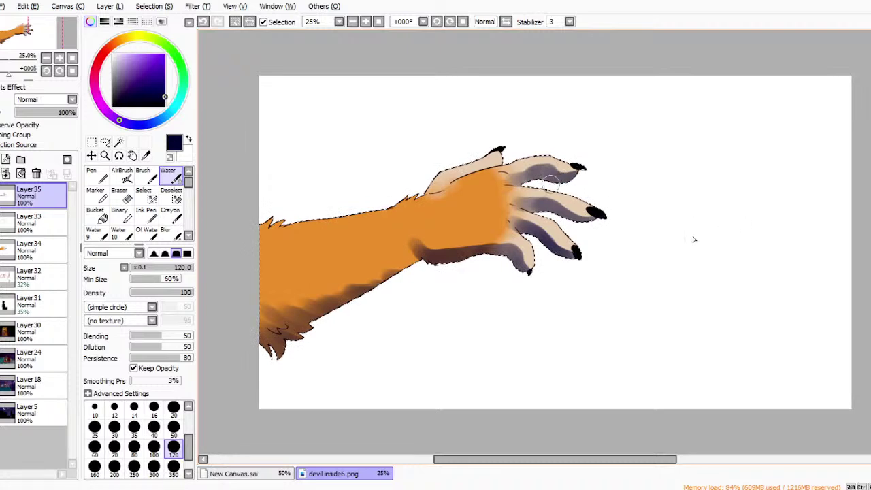
{"action": "left_click_drag", "start_coordinate": [446, 181], "coordinate": [507, 160]}
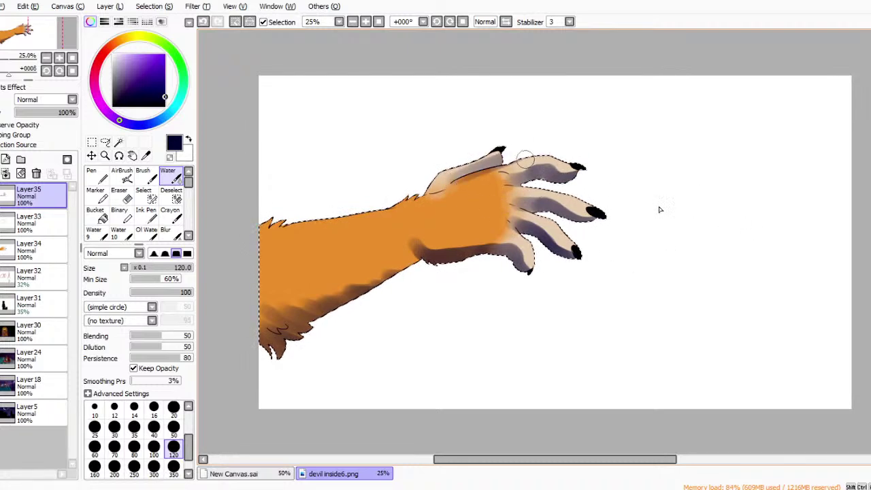
{"action": "key", "text": "ctrl+z"}
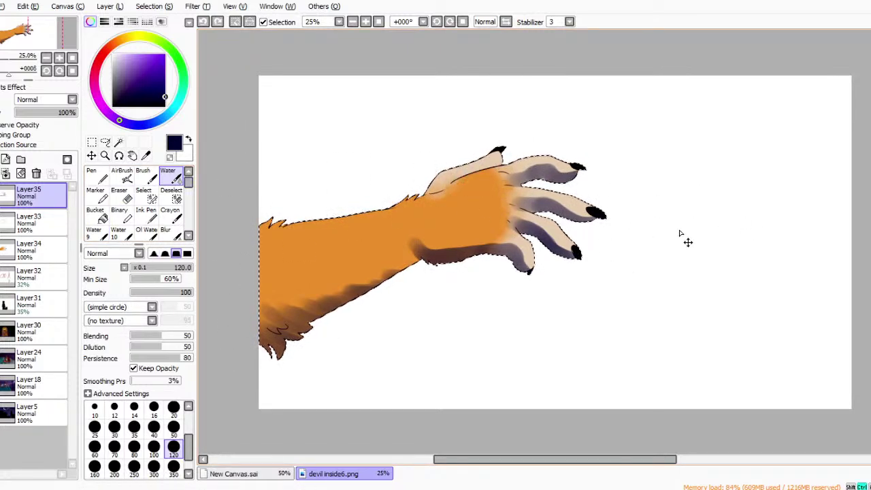
{"action": "left_click_drag", "start_coordinate": [448, 182], "coordinate": [509, 162]}
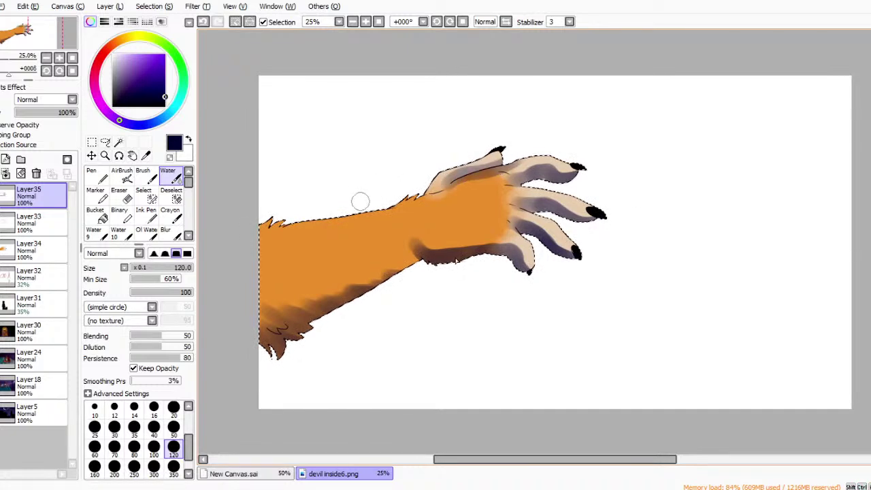
Erase the excess shading below the thumb line on the back of the hand with the Eraser at size 50.
{"action": "key", "text": "e"}
{"action": "left_click", "coordinate": [174, 447]}
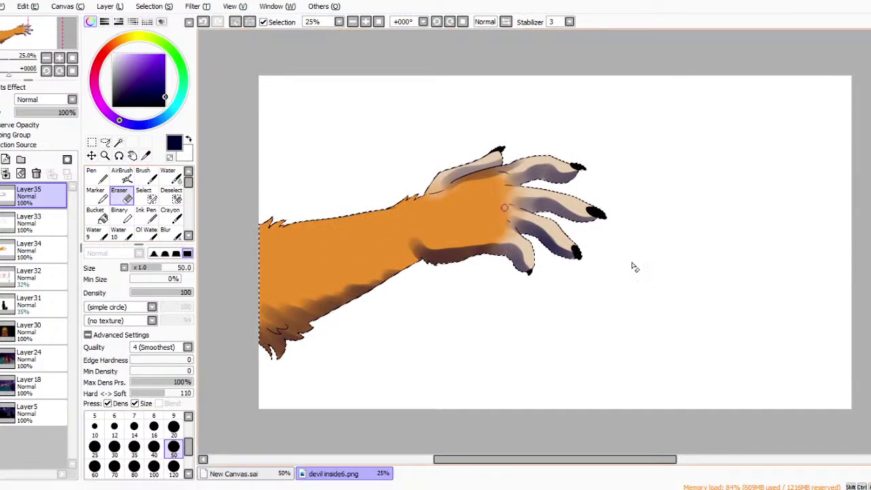
{"action": "left_click_drag", "start_coordinate": [447, 189], "coordinate": [469, 180]}
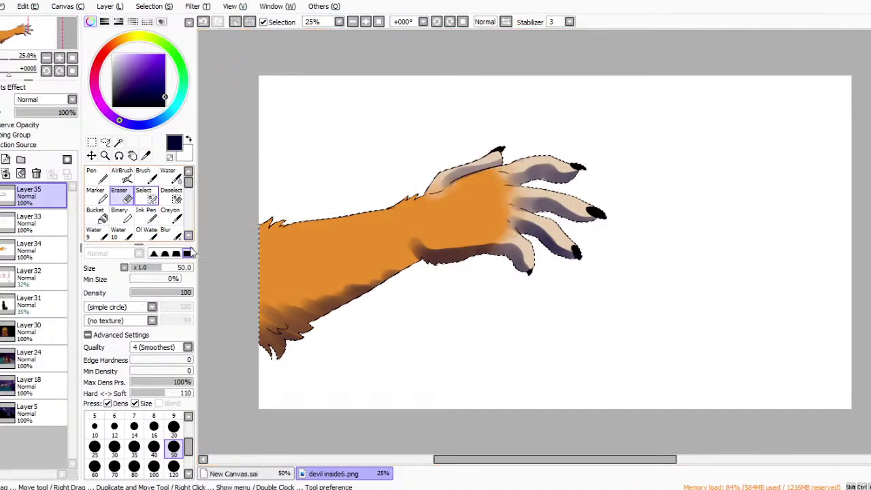
{"action": "left_click", "coordinate": [122, 175]}
{"action": "left_click", "coordinate": [134, 468]}
{"action": "left_click_drag", "start_coordinate": [264, 227], "coordinate": [272, 298]}
{"action": "key", "text": "ctrl+z"}
{"action": "key", "text": "ctrl+z"}
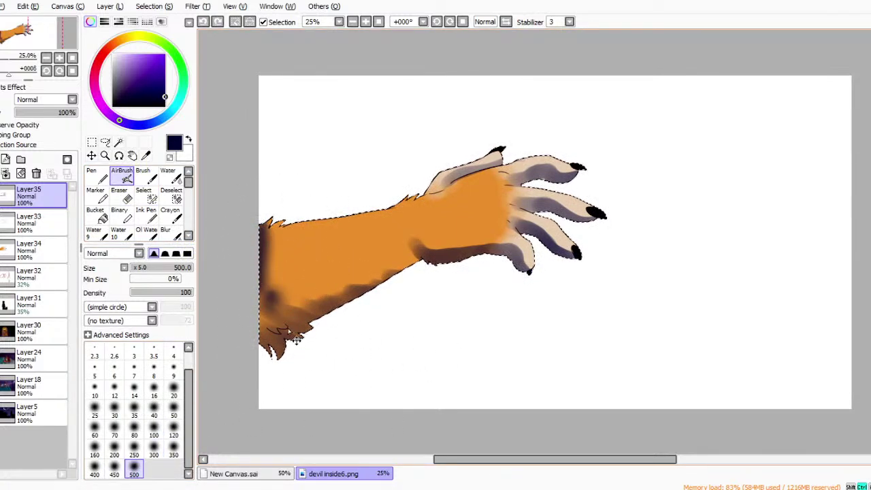
Shade the forearm's cut end at the canvas edge in dark navy with the Water brush at size 200.
{"action": "left_click", "coordinate": [171, 176]}
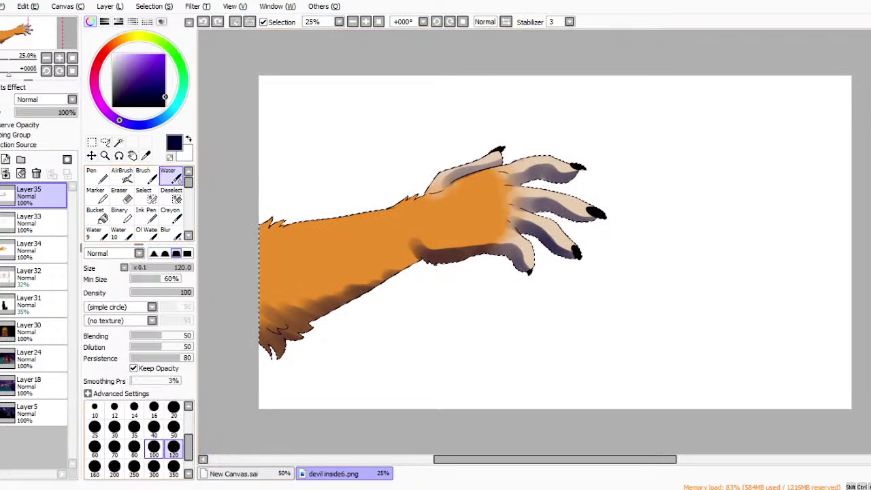
{"action": "left_click", "coordinate": [115, 468]}
{"action": "mouse_move", "coordinate": [272, 229]}
{"action": "left_mouse_down"}
{"action": "mouse_move", "coordinate": [268, 260]}
{"action": "mouse_move", "coordinate": [276, 275]}
{"action": "mouse_move", "coordinate": [270, 298]}
{"action": "left_mouse_up"}
{"action": "mouse_move", "coordinate": [314, 265]}
{"action": "left_mouse_down"}
{"action": "mouse_move", "coordinate": [300, 242]}
{"action": "mouse_move", "coordinate": [321, 282]}
{"action": "mouse_move", "coordinate": [287, 347]}
{"action": "mouse_move", "coordinate": [239, 248]}
{"action": "mouse_move", "coordinate": [261, 281]}
{"action": "mouse_move", "coordinate": [302, 297]}
{"action": "mouse_move", "coordinate": [364, 277]}
{"action": "mouse_move", "coordinate": [305, 311]}
{"action": "left_mouse_up"}
{"action": "left_click", "coordinate": [174, 406]}
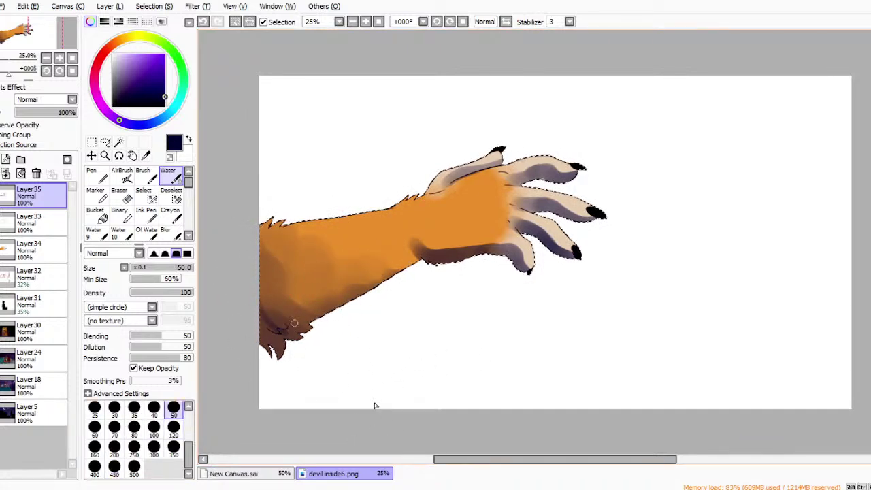
{"action": "key", "text": "ctrl+z"}
Blend more dark shading into the forearm's lower edge and fur tuft with the Water brush at sizes 120 and 50.
{"action": "left_click", "coordinate": [173, 428]}
{"action": "mouse_move", "coordinate": [251, 320]}
{"action": "left_mouse_down"}
{"action": "mouse_move", "coordinate": [286, 332]}
{"action": "mouse_move", "coordinate": [281, 344]}
{"action": "mouse_move", "coordinate": [274, 312]}
{"action": "mouse_move", "coordinate": [292, 327]}
{"action": "mouse_move", "coordinate": [285, 308]}
{"action": "mouse_move", "coordinate": [309, 297]}
{"action": "mouse_move", "coordinate": [266, 288]}
{"action": "mouse_move", "coordinate": [298, 290]}
{"action": "left_mouse_up"}
{"action": "key", "text": "ctrl+z"}
{"action": "key", "text": "ctrl+z"}
{"action": "key", "text": "ctrl+z"}
{"action": "key", "text": "ctrl+z"}
{"action": "key", "text": "ctrl+z"}
{"action": "key", "text": "ctrl+z"}
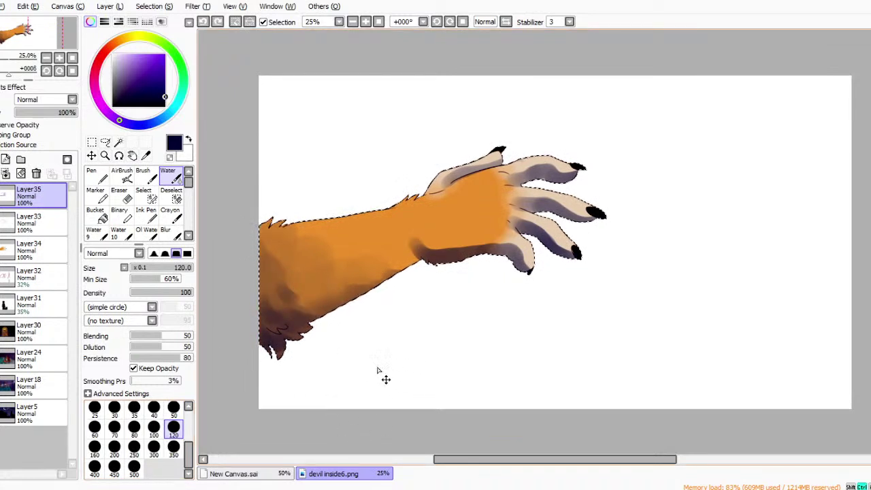
{"action": "left_click_drag", "start_coordinate": [289, 297], "coordinate": [347, 302]}
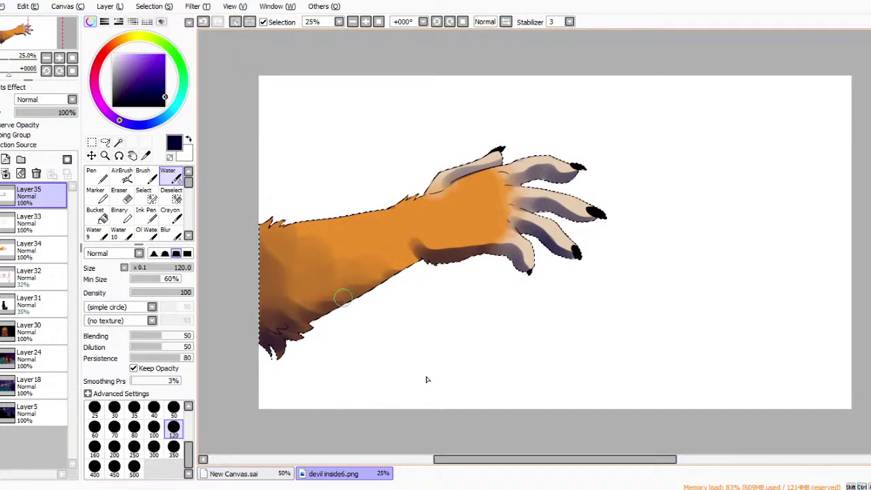
{"action": "left_click", "coordinate": [173, 407]}
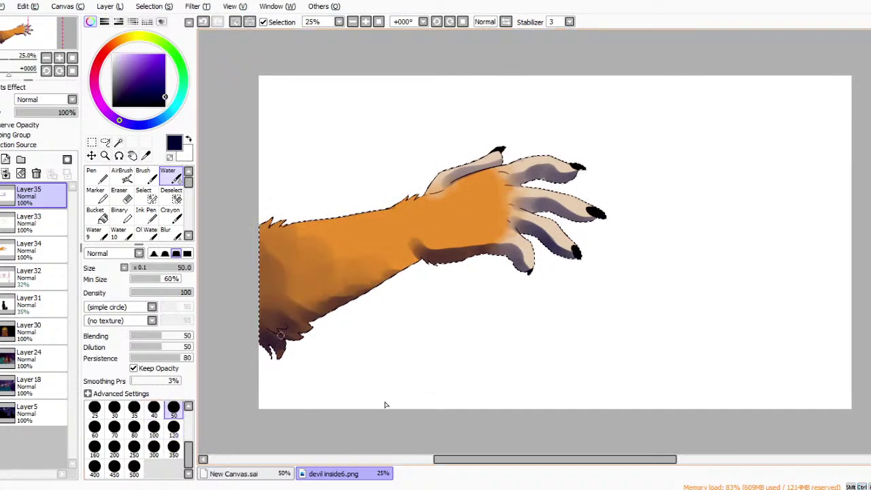
{"action": "mouse_move", "coordinate": [299, 290]}
{"action": "left_mouse_down"}
{"action": "mouse_move", "coordinate": [318, 279]}
{"action": "mouse_move", "coordinate": [283, 307]}
{"action": "left_mouse_up"}
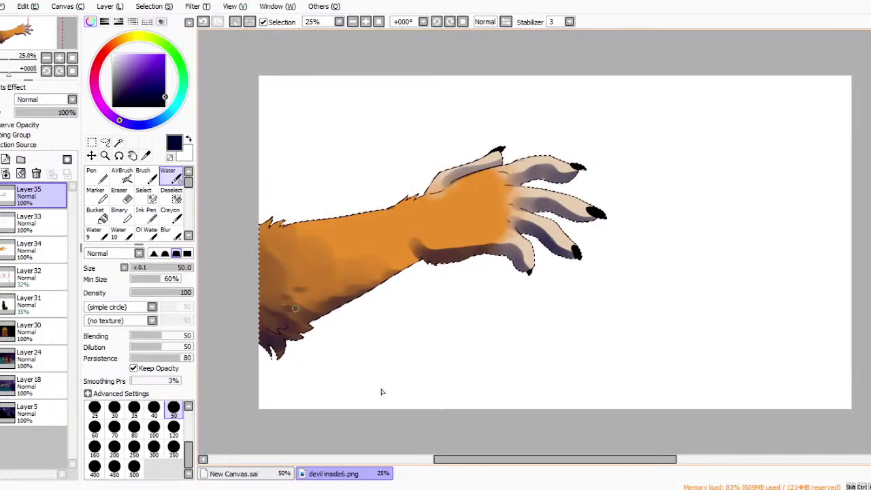
Lower the shading layer's opacity to 48% and soften the forearm and wrist shadows with Blur at size 350.
{"action": "left_click_drag", "start_coordinate": [75, 113], "coordinate": [44, 112]}
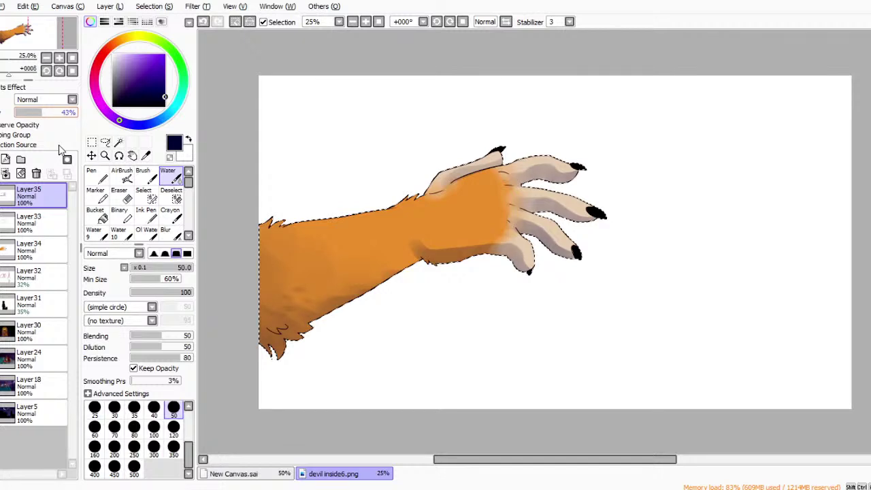
{"action": "left_click", "coordinate": [169, 232]}
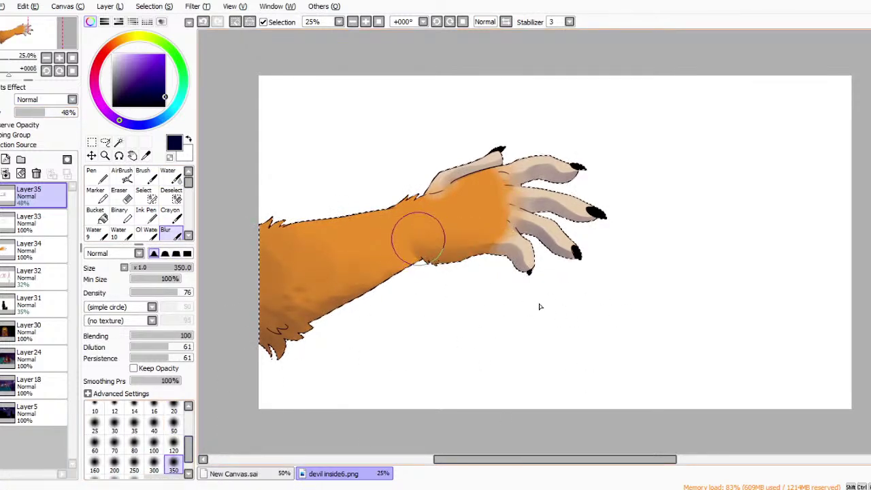
{"action": "mouse_move", "coordinate": [398, 237]}
{"action": "left_mouse_down"}
{"action": "mouse_move", "coordinate": [262, 279]}
{"action": "mouse_move", "coordinate": [294, 247]}
{"action": "mouse_move", "coordinate": [344, 245]}
{"action": "mouse_move", "coordinate": [267, 315]}
{"action": "mouse_move", "coordinate": [410, 253]}
{"action": "left_mouse_up"}
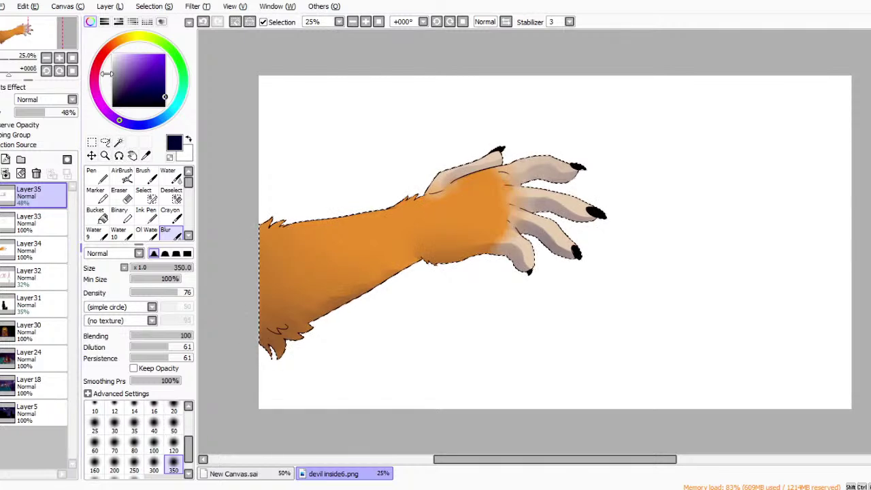
Airbrush pale pinkish-beige highlights on the forearm and back of the hand at size 350 and density 20, and clear the selection.
{"action": "left_click", "coordinate": [97, 176]}
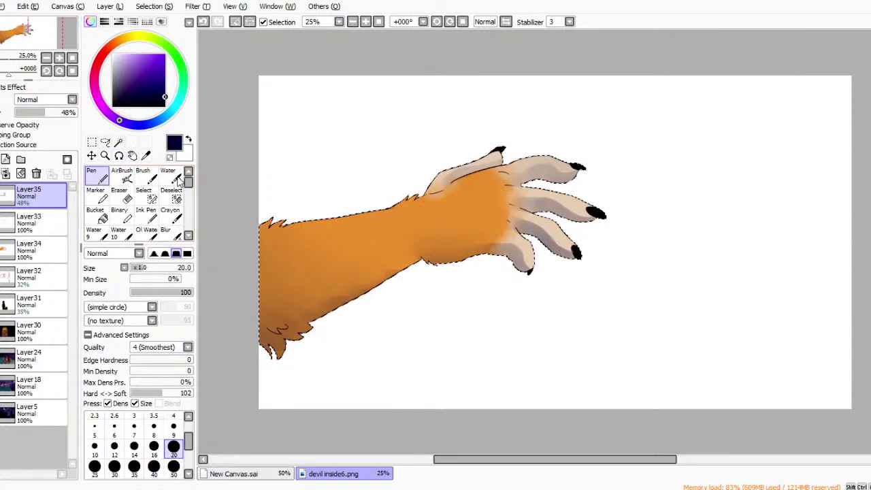
{"action": "left_click", "coordinate": [114, 44]}
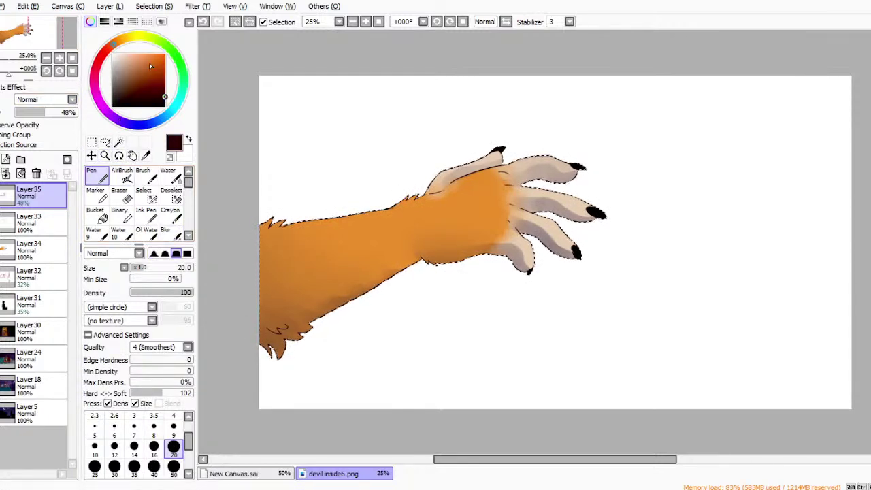
{"action": "left_click", "coordinate": [123, 61]}
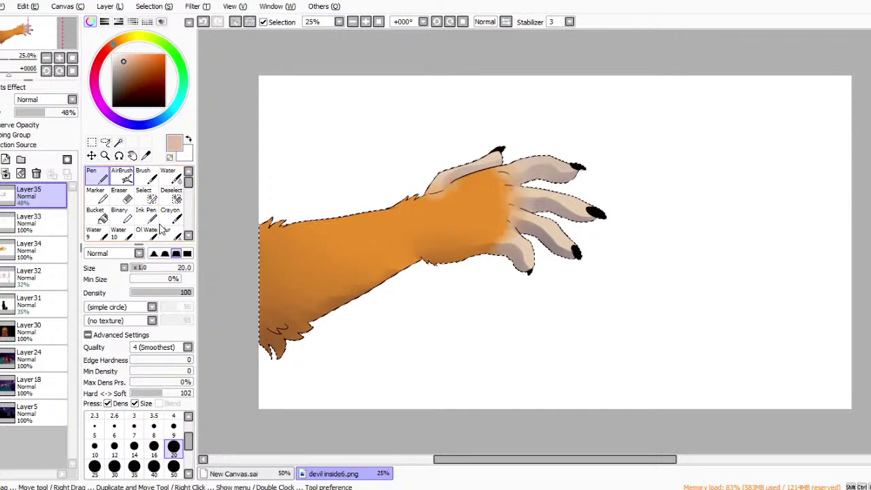
{"action": "left_click", "coordinate": [123, 176]}
{"action": "key", "text": "c"}
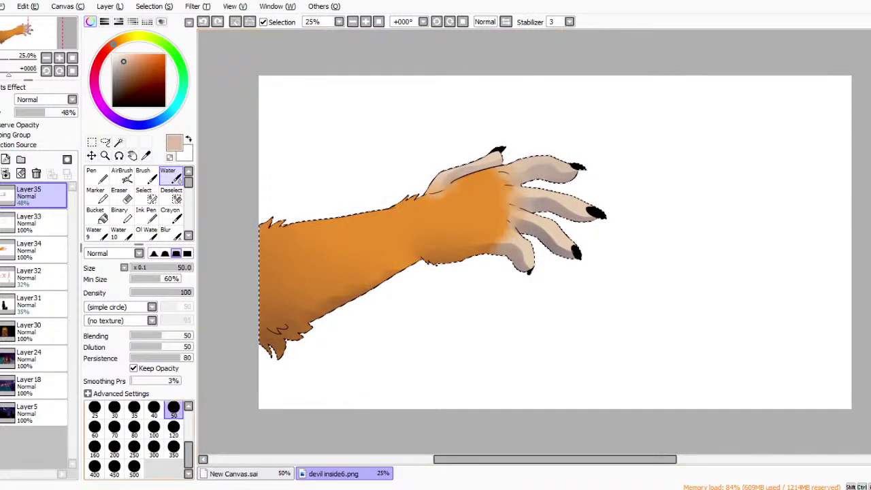
{"action": "key", "text": "v"}
{"action": "left_click_drag", "start_coordinate": [149, 293], "coordinate": [143, 293]}
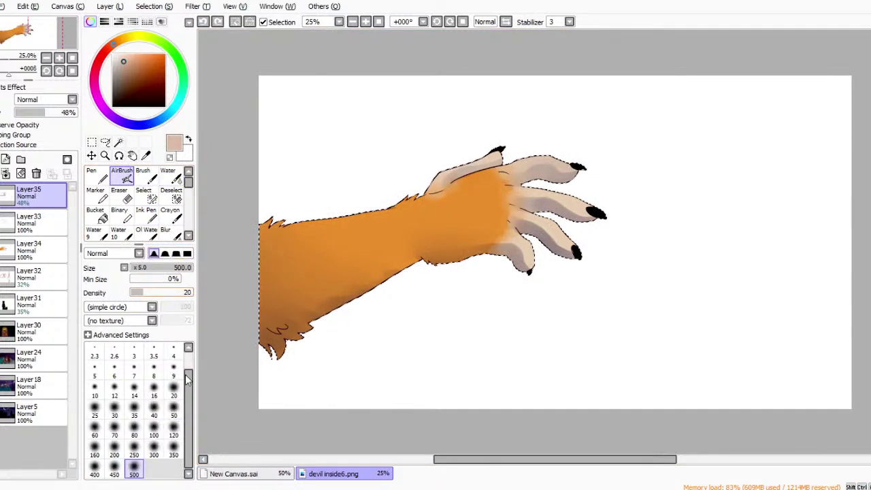
{"action": "left_click", "coordinate": [174, 449]}
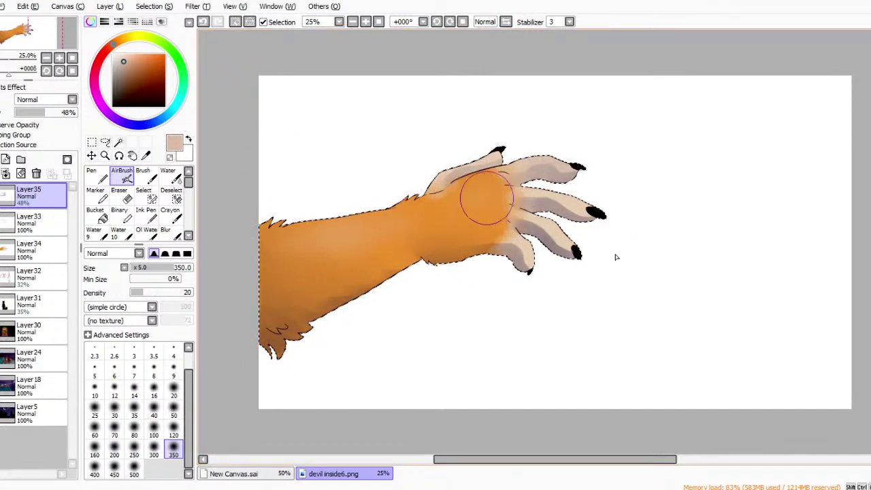
{"action": "key", "text": "alt"}
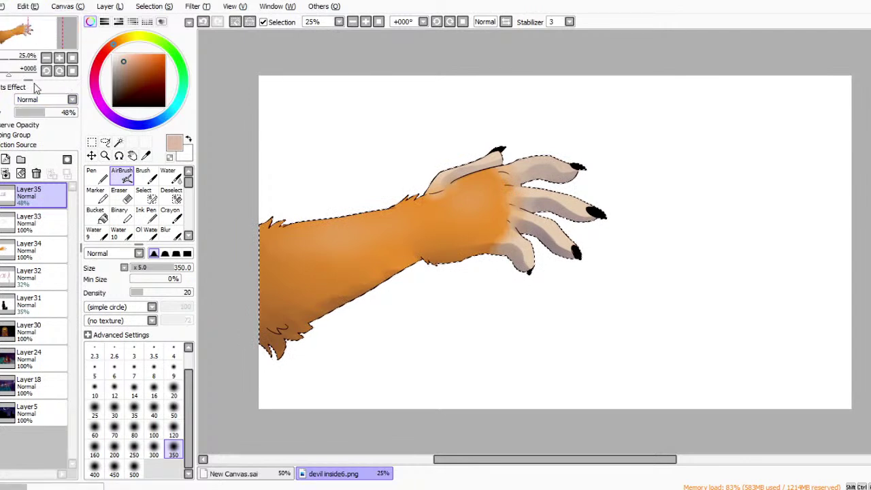
{"action": "left_click", "coordinate": [91, 141]}
{"action": "key", "text": "ctrl+d"}
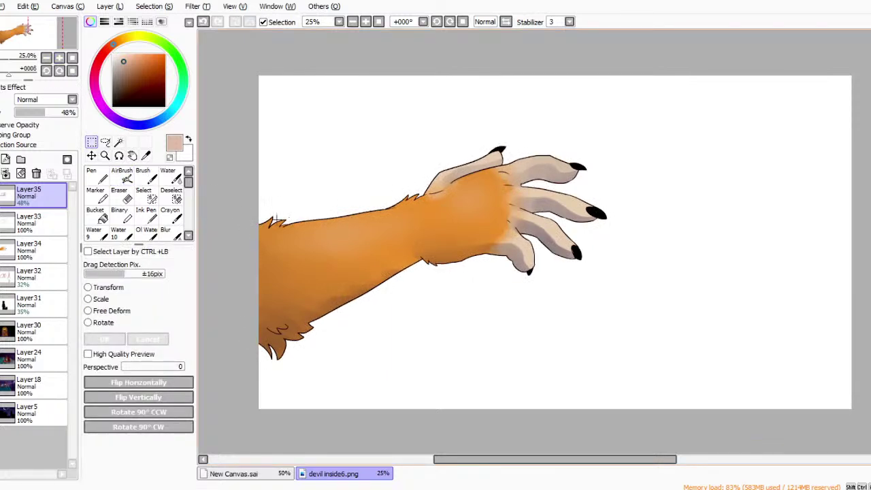
Check the shading, line-art and colour layers of the arm by hiding them and showing them again.
{"action": "left_click", "coordinate": [0, 195]}
{"action": "left_click", "coordinate": [2, 223], "text": "ctrl"}
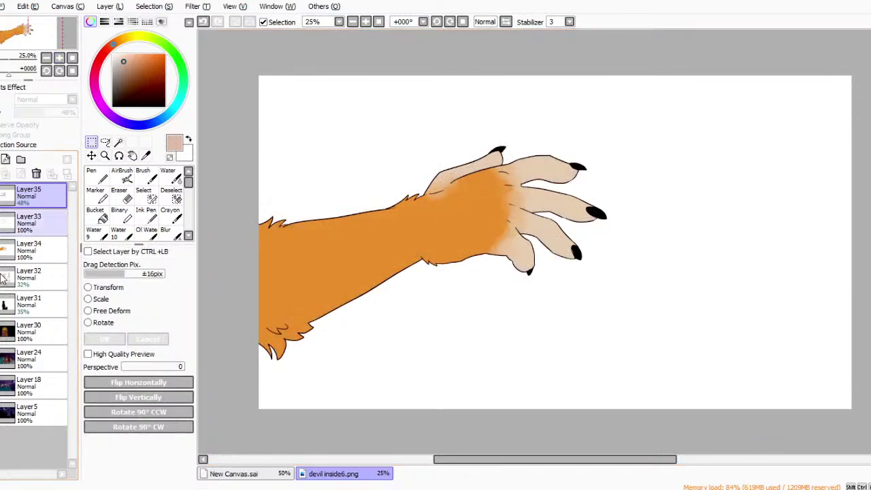
{"action": "left_click", "coordinate": [0, 223]}
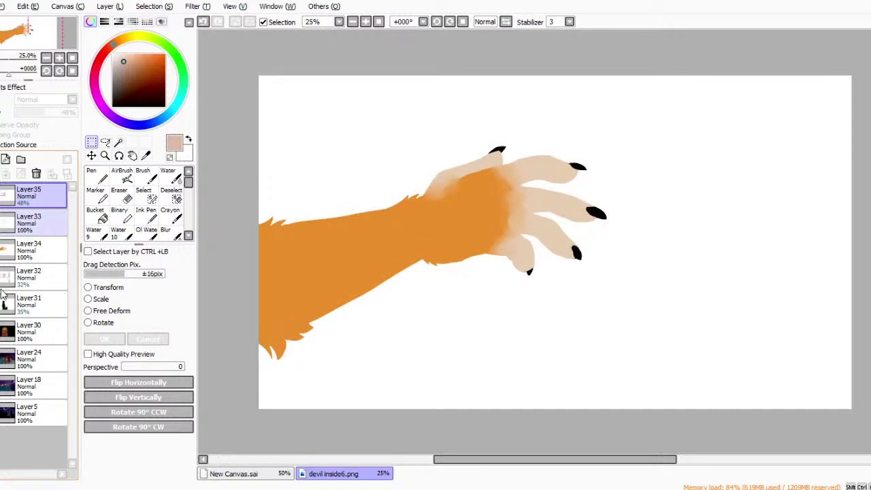
{"action": "left_click", "coordinate": [0, 250]}
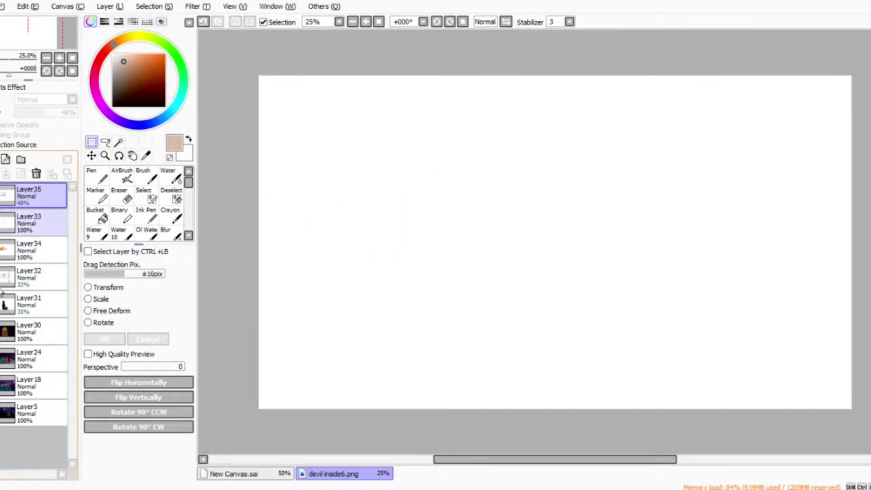
{"action": "left_click", "coordinate": [0, 223]}
{"action": "left_click", "coordinate": [0, 250]}
{"action": "left_click", "coordinate": [0, 195]}
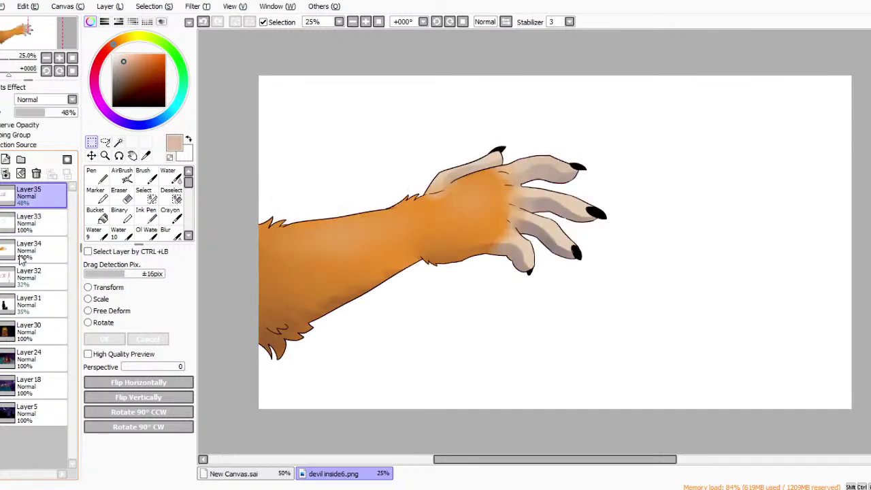
Merge the shading and line-art layers down into Layer34 and hide the merged layer.
{"action": "left_click", "coordinate": [5, 173]}
{"action": "left_click", "coordinate": [5, 173]}
{"action": "left_click", "coordinate": [0, 195]}
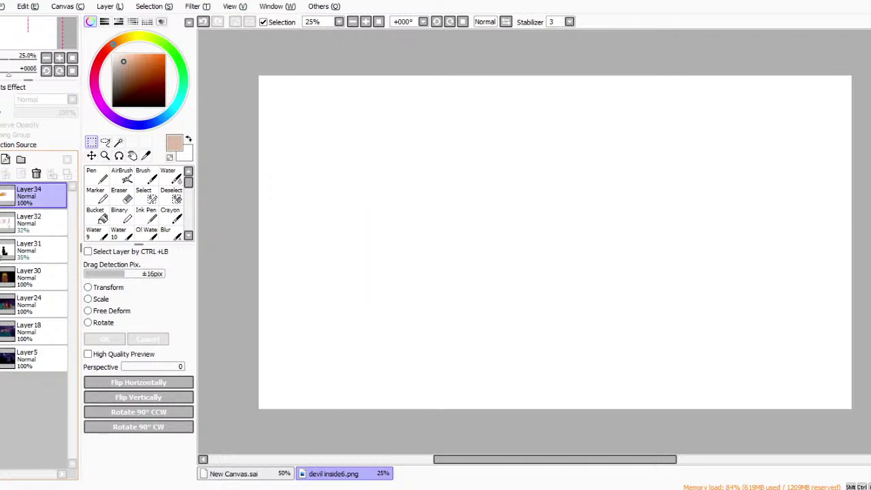
Show the sketch layer, Layer32, with the hand and door handle.
{"action": "left_click", "coordinate": [1, 227]}
{"action": "left_click", "coordinate": [3, 279]}
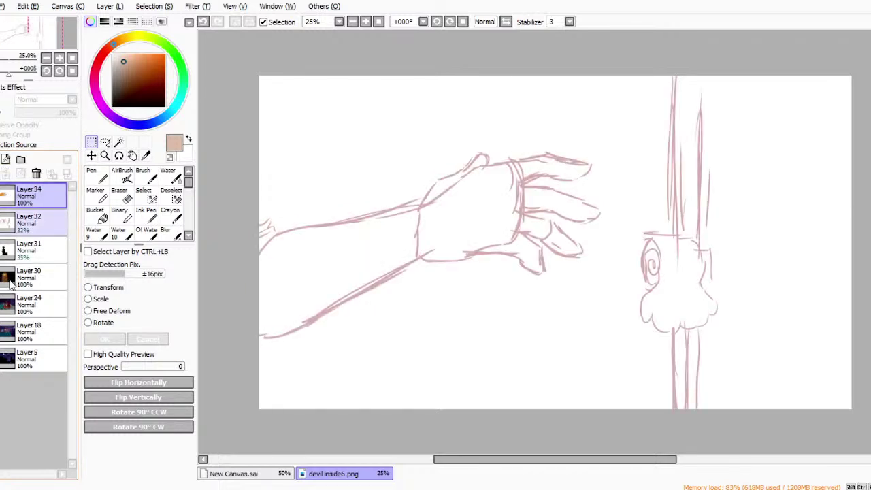
On a new layer above Layer34, ink the door handle's left contour over the sketch with a near-black size 9 Pen.
{"action": "left_click", "coordinate": [96, 176]}
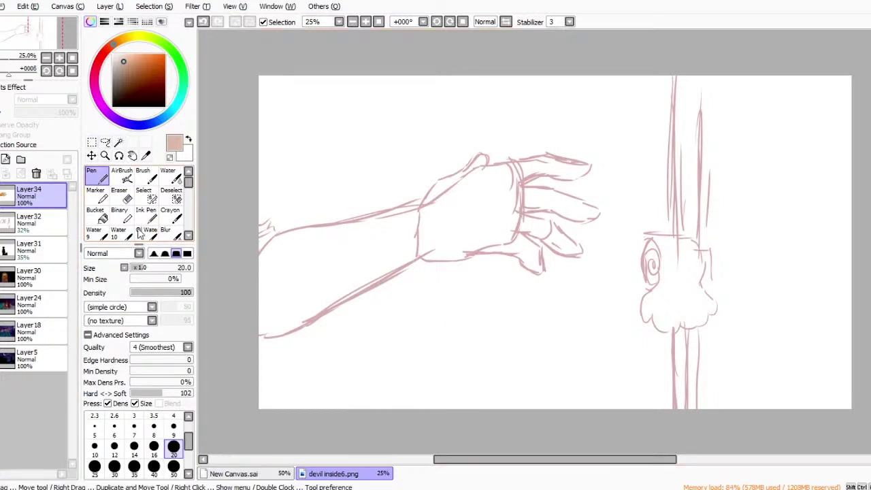
{"action": "left_click", "coordinate": [164, 99]}
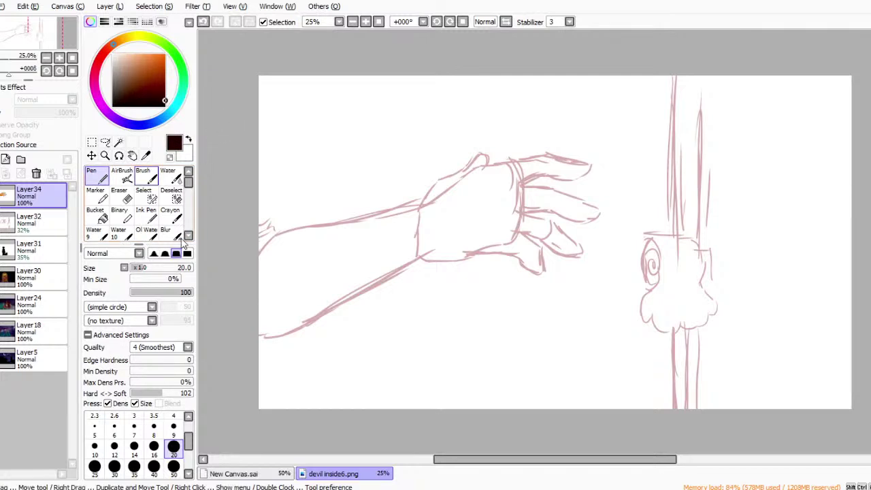
{"action": "left_click", "coordinate": [105, 156]}
{"action": "left_click", "coordinate": [719, 250]}
{"action": "left_click", "coordinate": [720, 250]}
{"action": "left_click", "coordinate": [552, 361]}
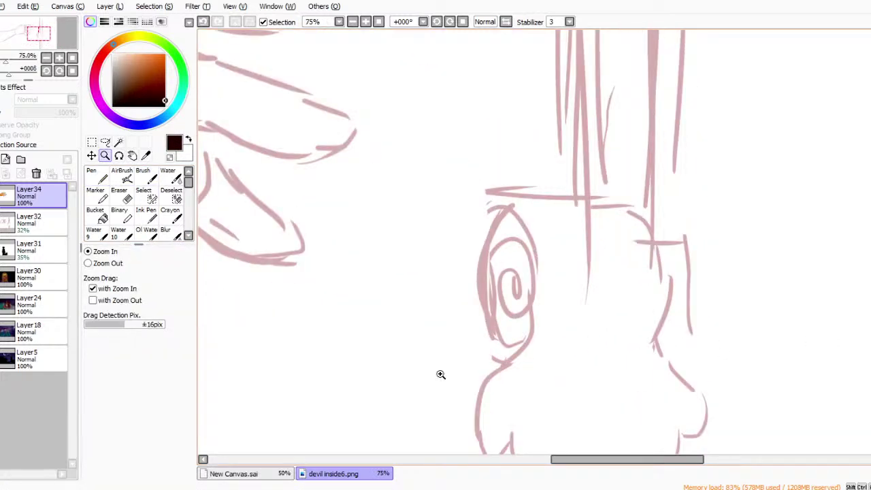
{"action": "left_click", "coordinate": [100, 176]}
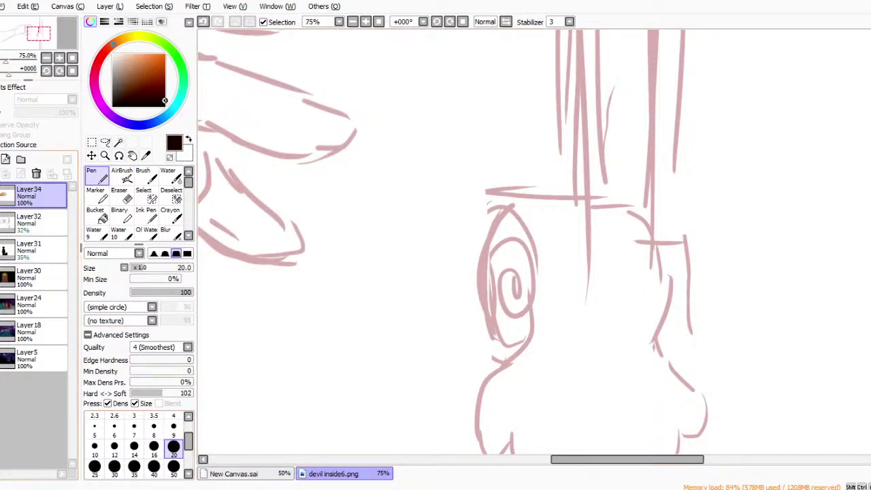
{"action": "left_click", "coordinate": [6, 160]}
{"action": "left_click", "coordinate": [173, 429]}
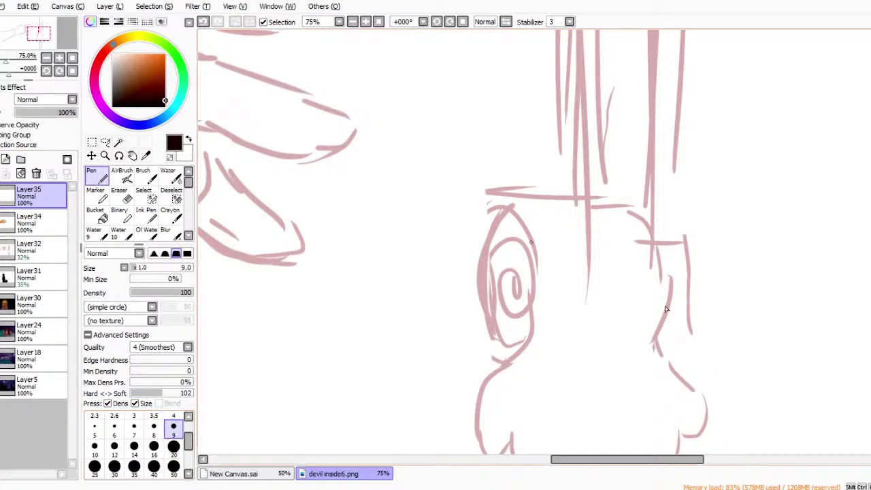
{"action": "mouse_move", "coordinate": [512, 215]}
{"action": "left_mouse_down"}
{"action": "mouse_move", "coordinate": [541, 269]}
{"action": "mouse_move", "coordinate": [475, 441]}
{"action": "left_mouse_up"}
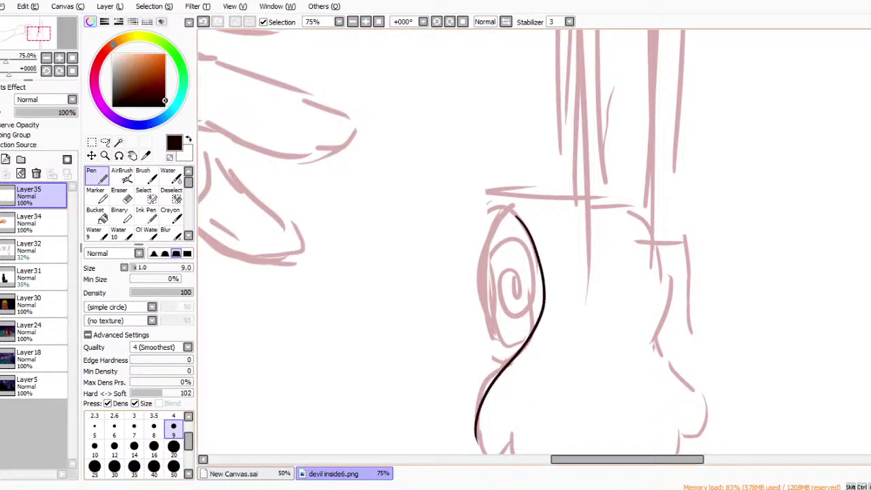
Ink the handle's scalloped lower edge and its curved right contour up to the top.
{"action": "scroll", "coordinate": [730, 379], "scroll_direction": "down", "scroll_amount": 5}
{"action": "mouse_move", "coordinate": [506, 282]}
{"action": "left_mouse_down"}
{"action": "mouse_move", "coordinate": [579, 334]}
{"action": "mouse_move", "coordinate": [652, 292]}
{"action": "left_mouse_up"}
{"action": "key", "text": "ctrl+z"}
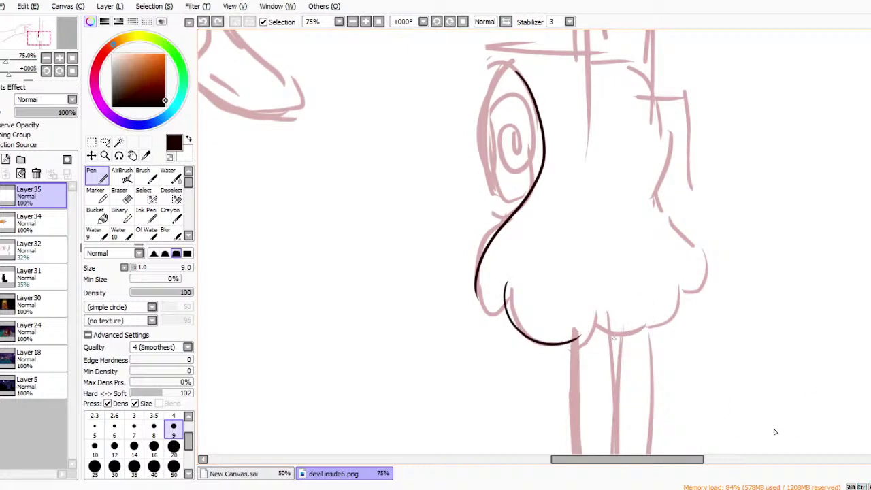
{"action": "left_click_drag", "start_coordinate": [578, 329], "coordinate": [654, 294]}
{"action": "left_click_drag", "start_coordinate": [647, 334], "coordinate": [692, 299]}
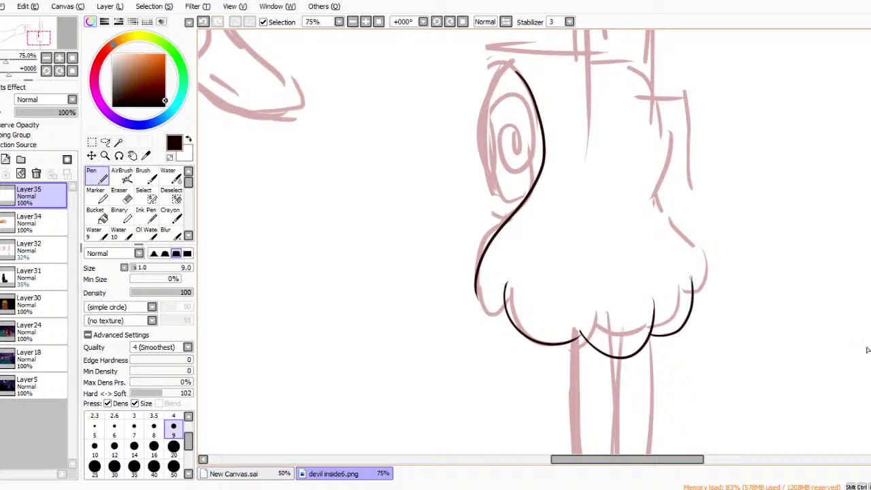
{"action": "left_click_drag", "start_coordinate": [635, 170], "coordinate": [699, 262]}
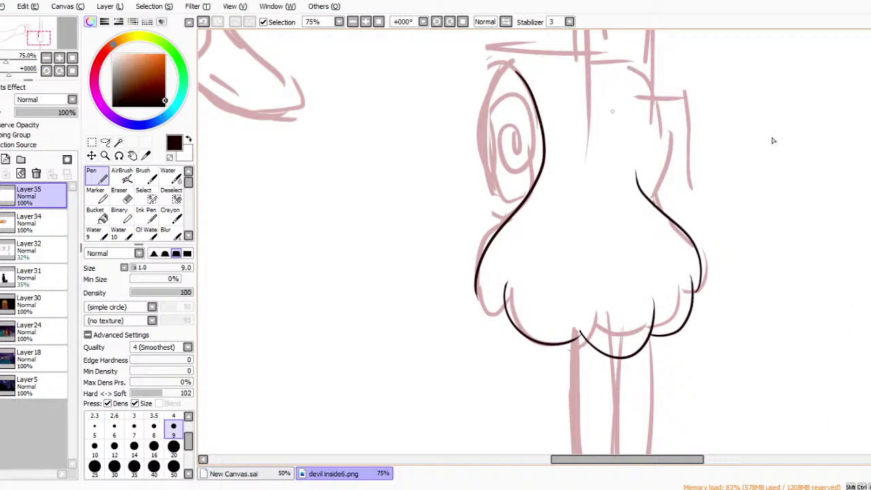
{"action": "left_click_drag", "start_coordinate": [608, 53], "coordinate": [636, 185]}
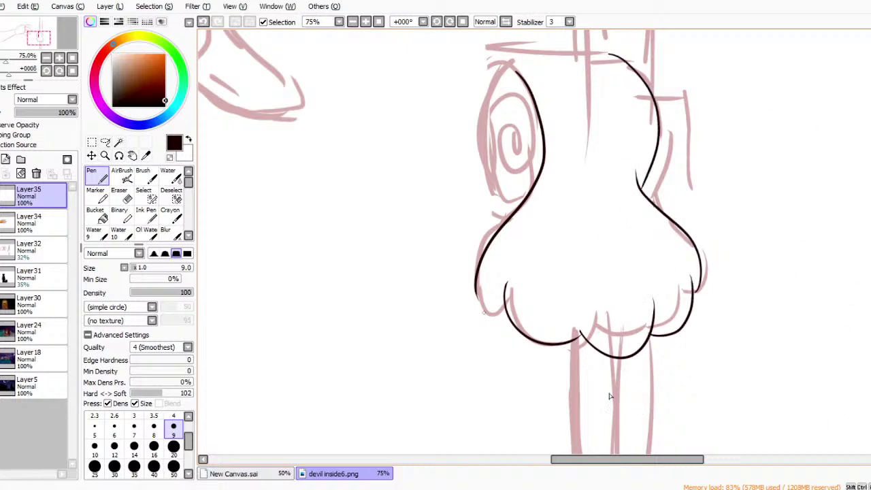
Close the handle's lower-left lobe and add short crease lines running up from the scalloped edge.
{"action": "key", "text": "ctrl+z"}
{"action": "left_click_drag", "start_coordinate": [506, 314], "coordinate": [510, 316]}
{"action": "key", "text": "ctrl+z"}
{"action": "mouse_move", "coordinate": [475, 291]}
{"action": "left_mouse_down"}
{"action": "mouse_move", "coordinate": [485, 309]}
{"action": "mouse_move", "coordinate": [509, 316]}
{"action": "left_mouse_up"}
{"action": "key", "text": "ctrl+z"}
{"action": "key", "text": "ctrl+y"}
{"action": "key", "text": "ctrl+z"}
{"action": "key", "text": "ctrl+y"}
{"action": "left_click_drag", "start_coordinate": [520, 273], "coordinate": [564, 211]}
{"action": "key", "text": "ctrl+z"}
{"action": "mouse_move", "coordinate": [514, 266]}
{"action": "left_mouse_down"}
{"action": "mouse_move", "coordinate": [537, 237]}
{"action": "mouse_move", "coordinate": [594, 299]}
{"action": "left_mouse_up"}
{"action": "mouse_move", "coordinate": [627, 238]}
{"action": "left_mouse_down"}
{"action": "mouse_move", "coordinate": [660, 267]}
{"action": "mouse_move", "coordinate": [655, 289]}
{"action": "left_mouse_up"}
{"action": "key", "text": "ctrl+z"}
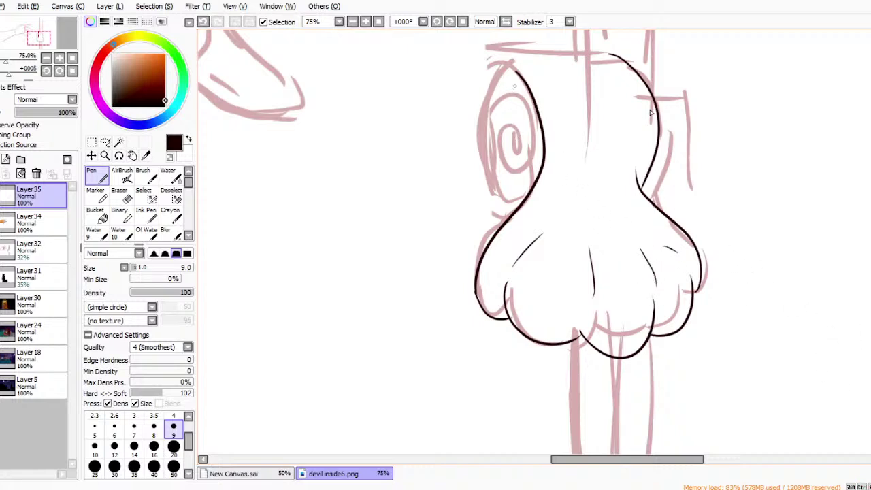
Ink the outer oval and inner spiral of the scroll on the handle's left side.
{"action": "mouse_move", "coordinate": [503, 74]}
{"action": "left_mouse_down"}
{"action": "mouse_move", "coordinate": [502, 189]}
{"action": "mouse_move", "coordinate": [527, 120]}
{"action": "mouse_move", "coordinate": [514, 147]}
{"action": "left_mouse_up"}
{"action": "key", "text": "ctrl+z"}
{"action": "left_click_drag", "start_coordinate": [502, 72], "coordinate": [524, 185]}
{"action": "key", "text": "ctrl+z"}
{"action": "key", "text": "ctrl+y"}
{"action": "key", "text": "ctrl+z"}
{"action": "key", "text": "ctrl+y"}
{"action": "key", "text": "ctrl+z"}
{"action": "key", "text": "ctrl+y"}
{"action": "mouse_move", "coordinate": [516, 175]}
{"action": "left_mouse_down"}
{"action": "mouse_move", "coordinate": [531, 129]}
{"action": "mouse_move", "coordinate": [500, 167]}
{"action": "left_mouse_up"}
{"action": "key", "text": "ctrl+z"}
{"action": "key", "text": "ctrl+y"}
{"action": "key", "text": "ctrl+y"}
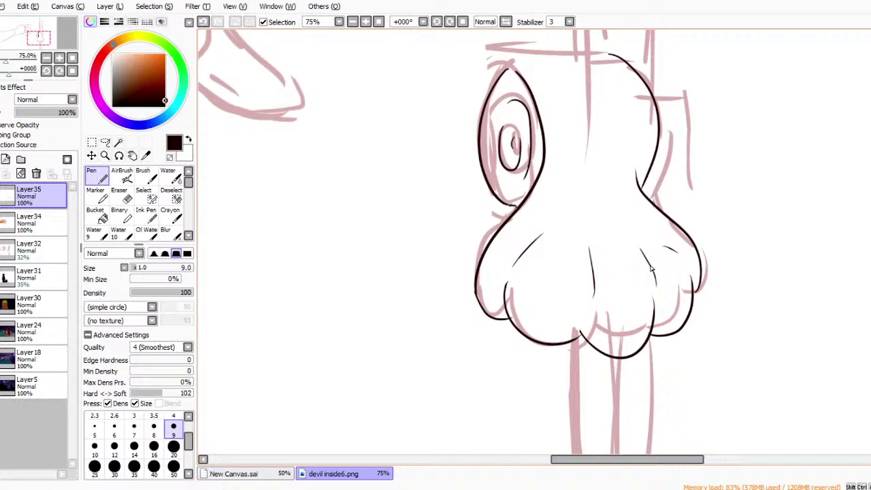
{"action": "key", "text": "ctrl+y"}
{"action": "key", "text": "ctrl+y"}
{"action": "key", "text": "ctrl+y"}
{"action": "key", "text": "ctrl+z"}
{"action": "key", "text": "ctrl+y"}
Ink the handle's top edge and add two short curved crease lines below it.
{"action": "mouse_move", "coordinate": [589, 54]}
{"action": "left_mouse_down"}
{"action": "mouse_move", "coordinate": [616, 55]}
{"action": "mouse_move", "coordinate": [573, 150]}
{"action": "left_mouse_up"}
{"action": "key", "text": "ctrl+z"}
{"action": "left_click_drag", "start_coordinate": [578, 72], "coordinate": [594, 111]}
{"action": "key", "text": "ctrl+z"}
{"action": "left_click_drag", "start_coordinate": [604, 69], "coordinate": [613, 108]}
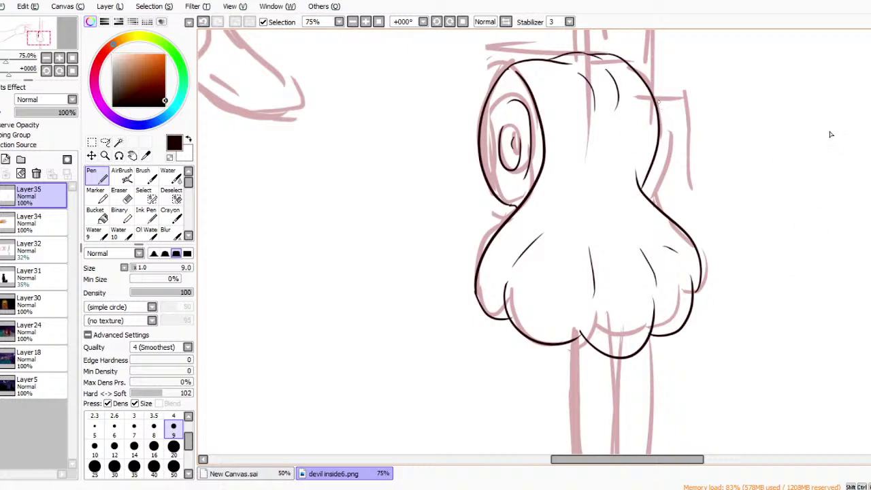
Ink the narrow curved edge of the scroll on the handle's right side.
{"action": "left_click_drag", "start_coordinate": [650, 90], "coordinate": [664, 140]}
{"action": "key", "text": "ctrl+z"}
{"action": "left_click_drag", "start_coordinate": [650, 88], "coordinate": [669, 172]}
{"action": "key", "text": "ctrl+z"}
{"action": "key", "text": "ctrl+z"}
{"action": "key", "text": "ctrl+y"}
{"action": "key", "text": "ctrl+y"}
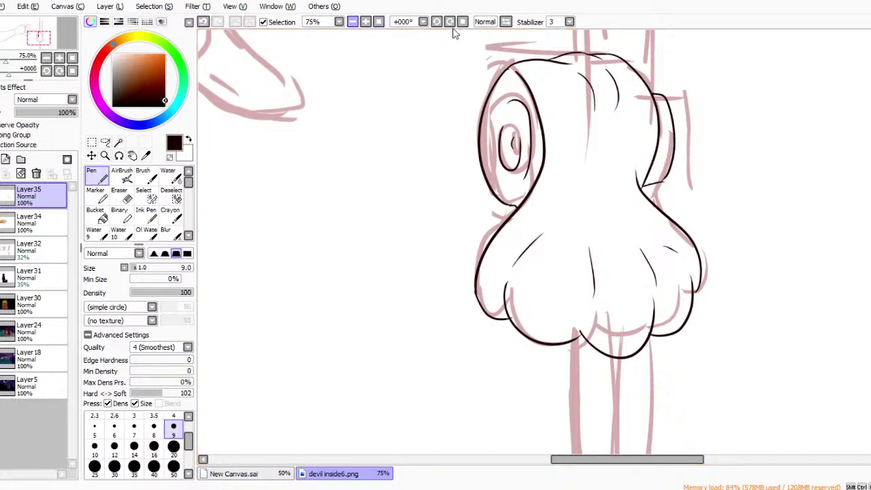
Add a new layer between Layer34 and Layer35, and a linework layer directly above it.
{"action": "scroll", "coordinate": [453, 35], "scroll_direction": "down", "scroll_amount": 3}
{"action": "key", "text": "ctrl+d"}
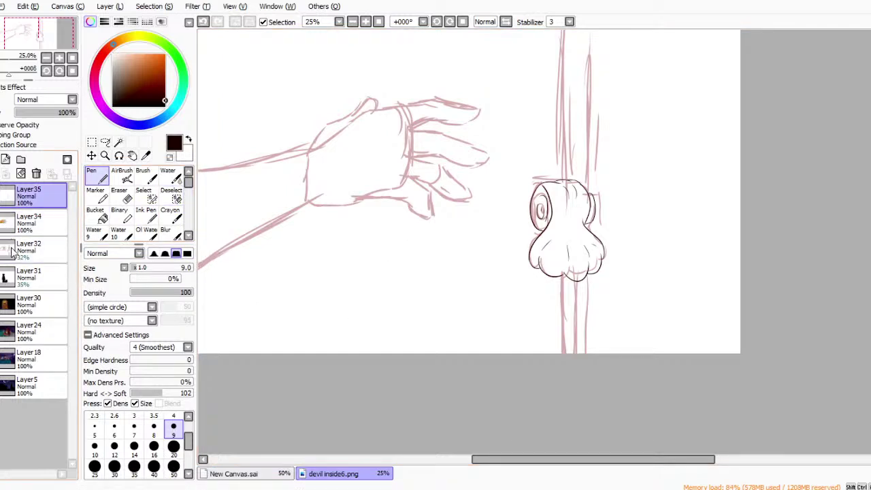
{"action": "left_click", "coordinate": [2, 223]}
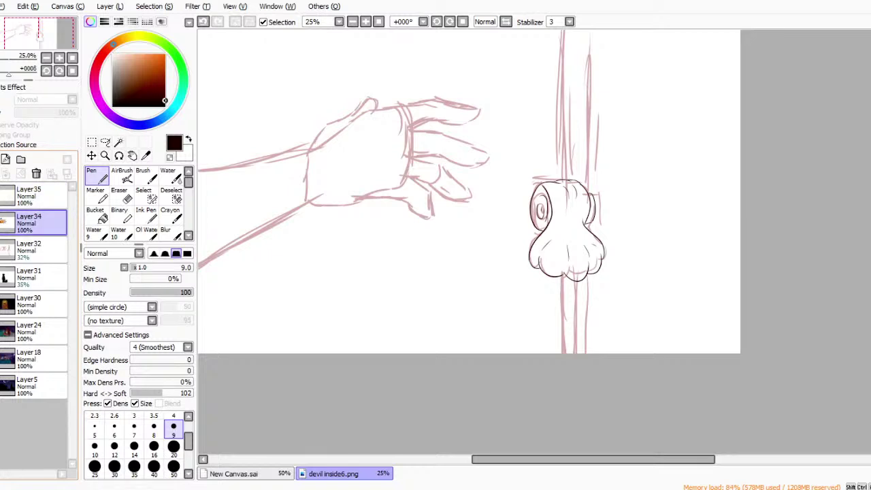
{"action": "left_click", "coordinate": [5, 159]}
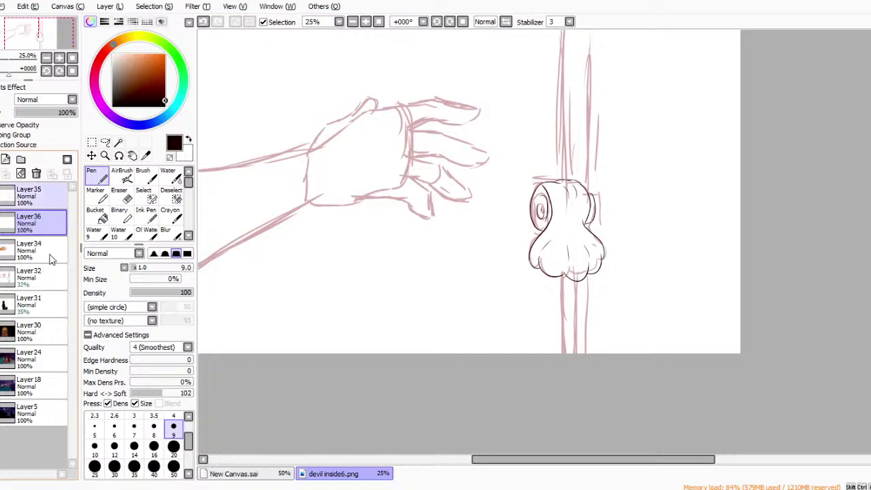
{"action": "left_click", "coordinate": [52, 226]}
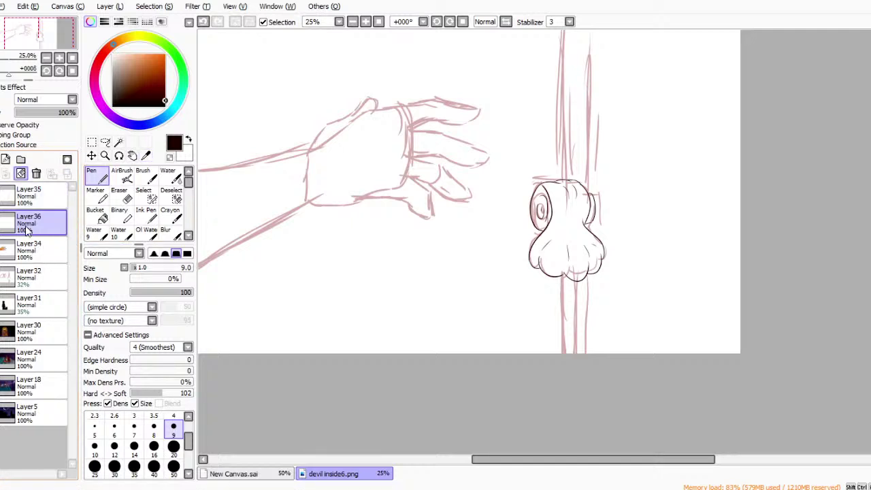
{"action": "left_click", "coordinate": [6, 159]}
Draw two near-vertical straight lines through the handle across the full canvas height with the size 9 Line tool.
{"action": "left_click", "coordinate": [121, 216]}
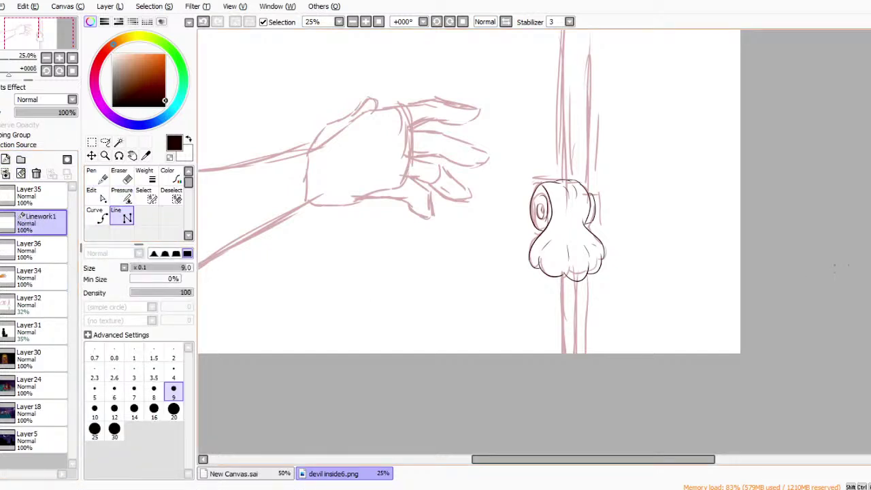
{"action": "scroll", "coordinate": [793, 240], "scroll_direction": "up", "scroll_amount": 3}
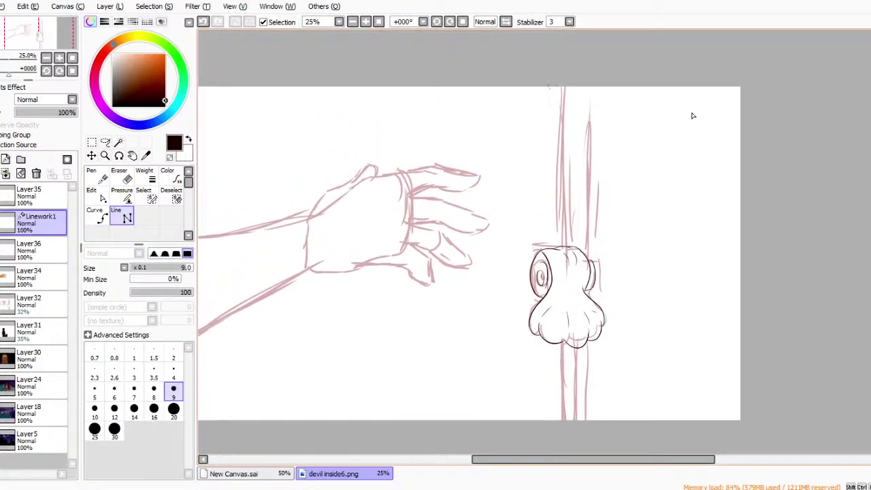
{"action": "left_click", "coordinate": [554, 77]}
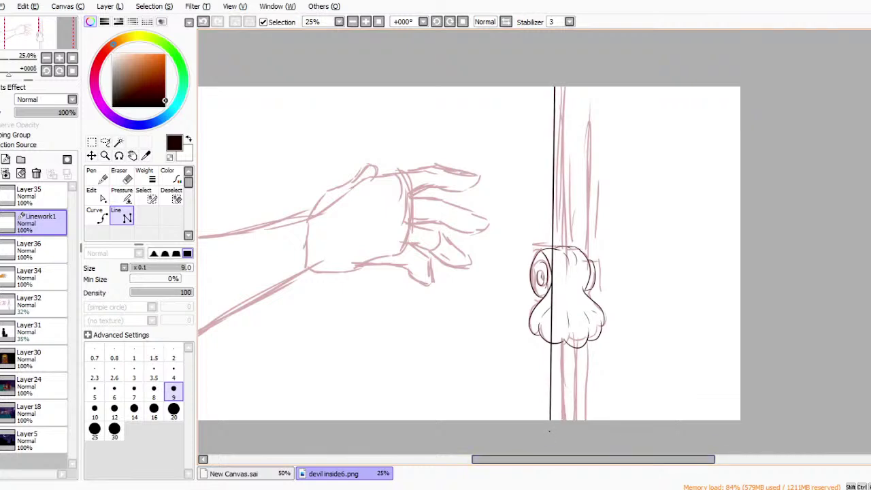
{"action": "left_click_drag", "start_coordinate": [553, 426], "coordinate": [557, 427]}
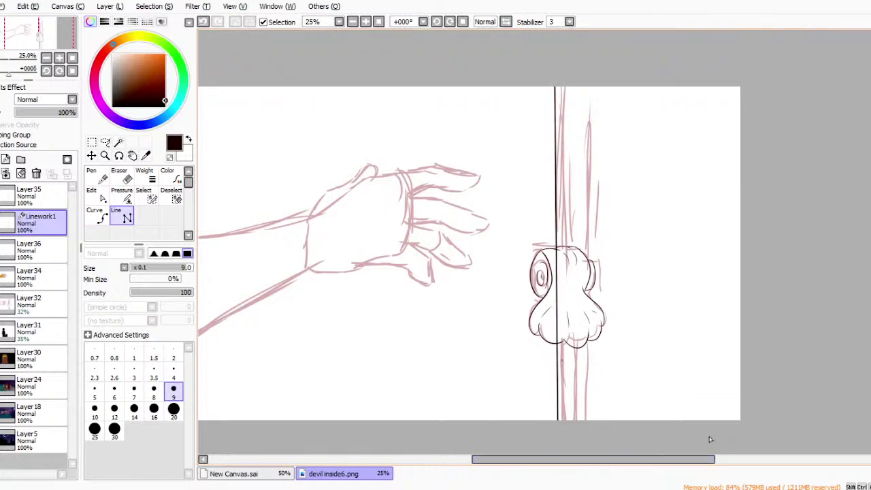
{"action": "left_click_drag", "start_coordinate": [575, 81], "coordinate": [579, 427]}
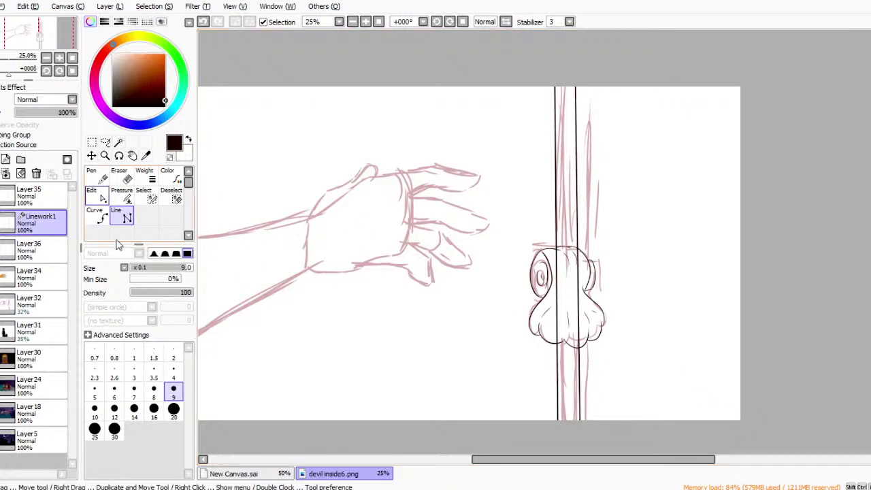
Merge the linework layer down into Layer36 and check the result by hiding and showing it.
{"action": "left_click", "coordinate": [5, 173]}
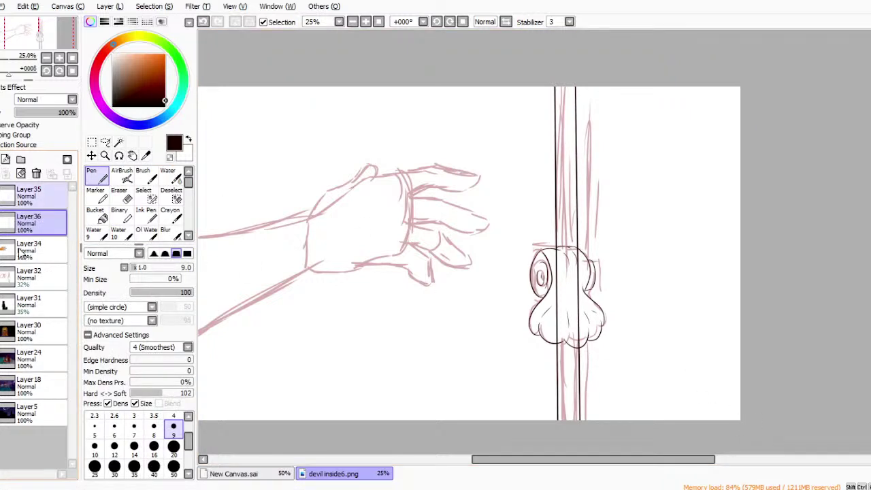
{"action": "left_click", "coordinate": [0, 223]}
{"action": "left_click", "coordinate": [0, 223]}
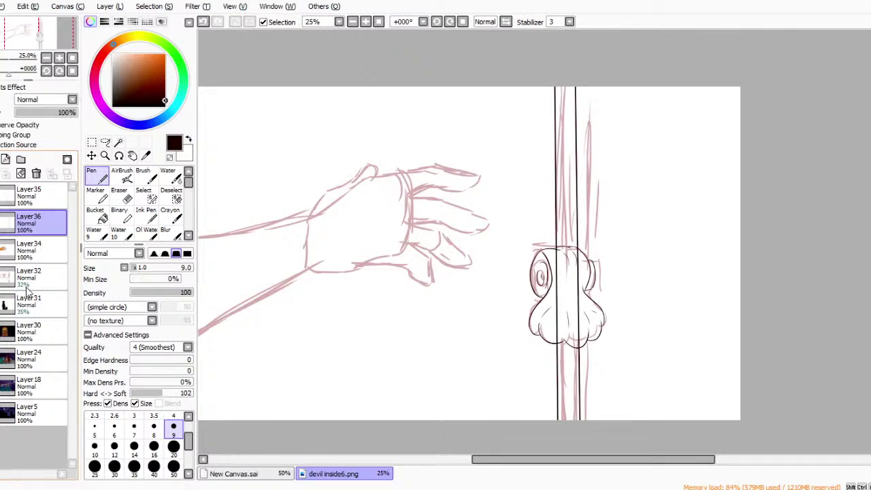
Draw thin vertical wood-grain lines and an elongated knot on the door surface right of the handle on Layer36.
{"action": "left_click", "coordinate": [658, 221]}
{"action": "left_click_drag", "start_coordinate": [648, 87], "coordinate": [645, 279]}
{"action": "mouse_move", "coordinate": [690, 204]}
{"action": "left_mouse_down"}
{"action": "mouse_move", "coordinate": [687, 420]}
{"action": "mouse_move", "coordinate": [664, 362]}
{"action": "left_mouse_up"}
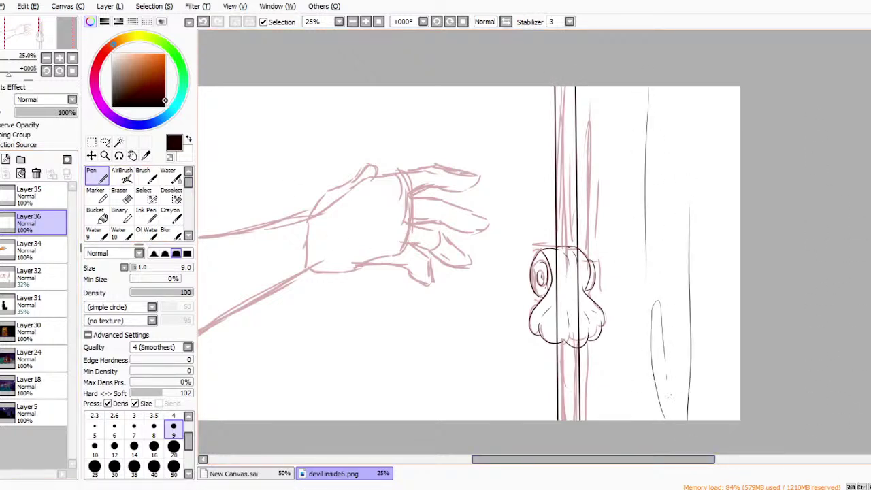
{"action": "left_click_drag", "start_coordinate": [728, 385], "coordinate": [727, 226]}
{"action": "left_click_drag", "start_coordinate": [726, 104], "coordinate": [726, 125]}
{"action": "left_click_drag", "start_coordinate": [617, 305], "coordinate": [624, 358]}
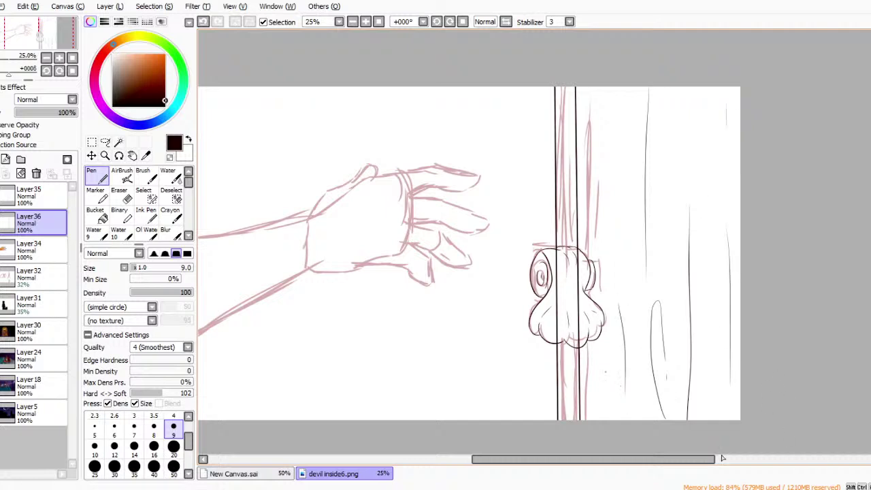
Select the door surface right of the second vertical line with the Magic Wand.
{"action": "left_click", "coordinate": [91, 141]}
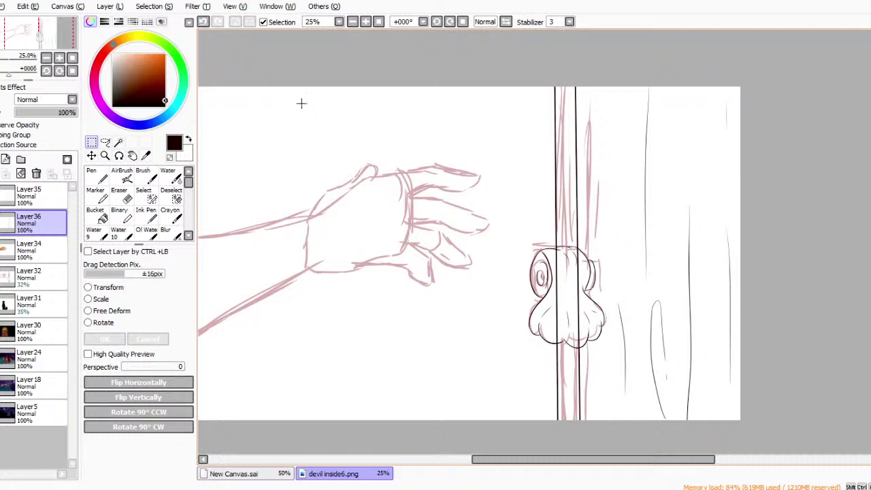
{"action": "left_click", "coordinate": [118, 141]}
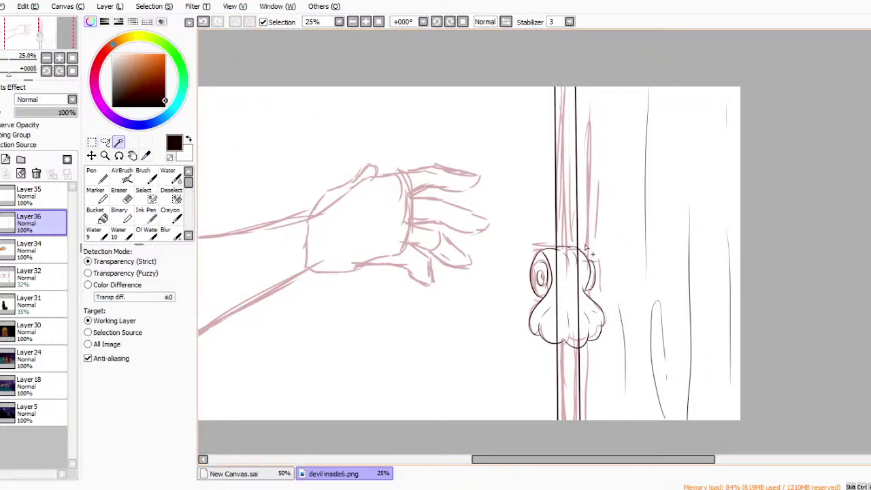
{"action": "left_click", "coordinate": [771, 251]}
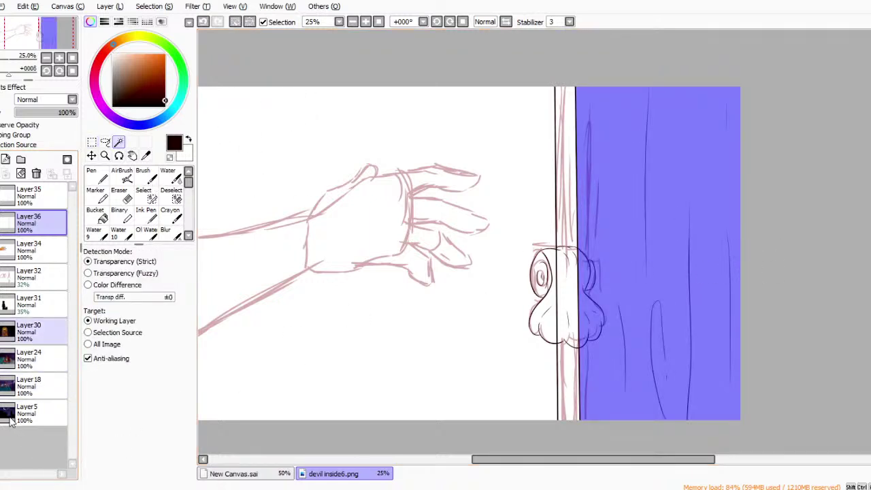
Show the chained door painting on Layer30 and add a new layer above Layer34.
{"action": "left_click", "coordinate": [34, 331]}
{"action": "left_click", "coordinate": [1, 331]}
{"action": "left_click", "coordinate": [33, 250]}
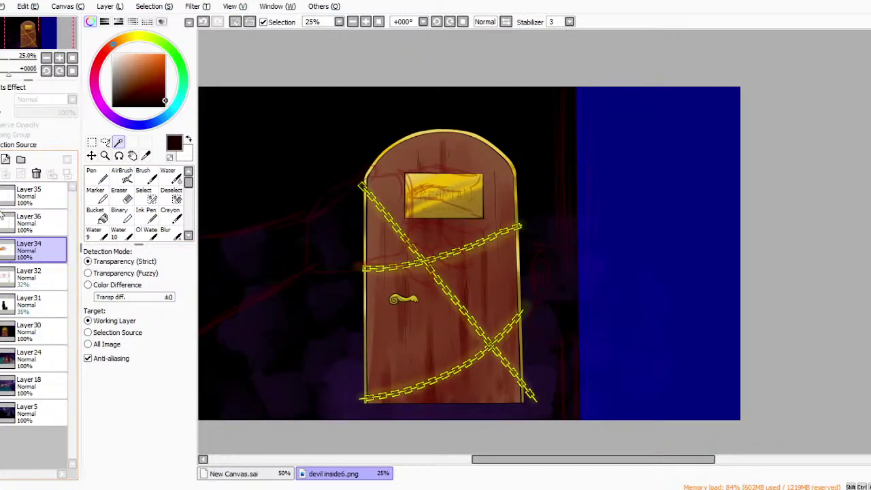
{"action": "left_click", "coordinate": [5, 160]}
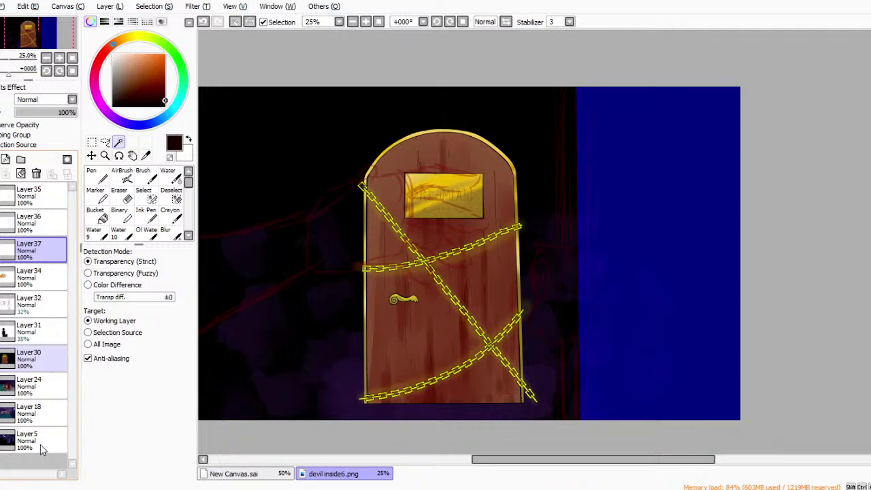
Hide the sketch layer Layer32, sample the brown of the painted door, and hide Layer30.
{"action": "left_click", "coordinate": [1, 304]}
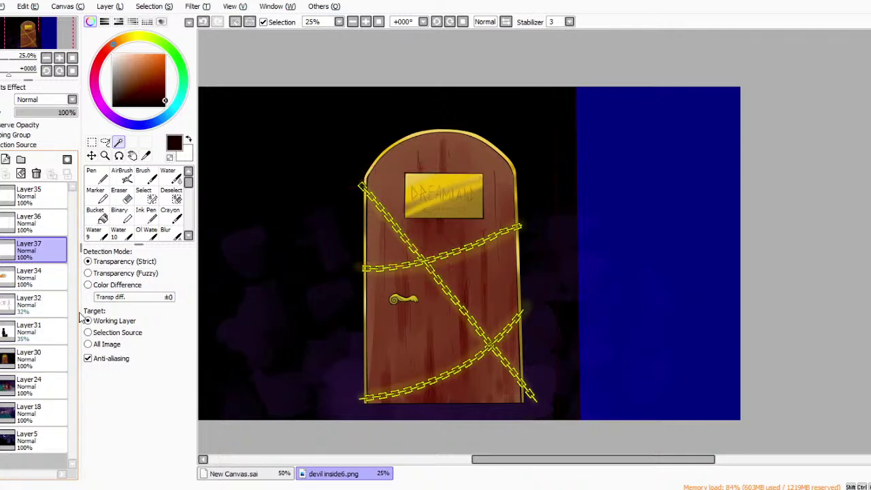
{"action": "left_click", "coordinate": [145, 155]}
{"action": "left_click", "coordinate": [476, 225]}
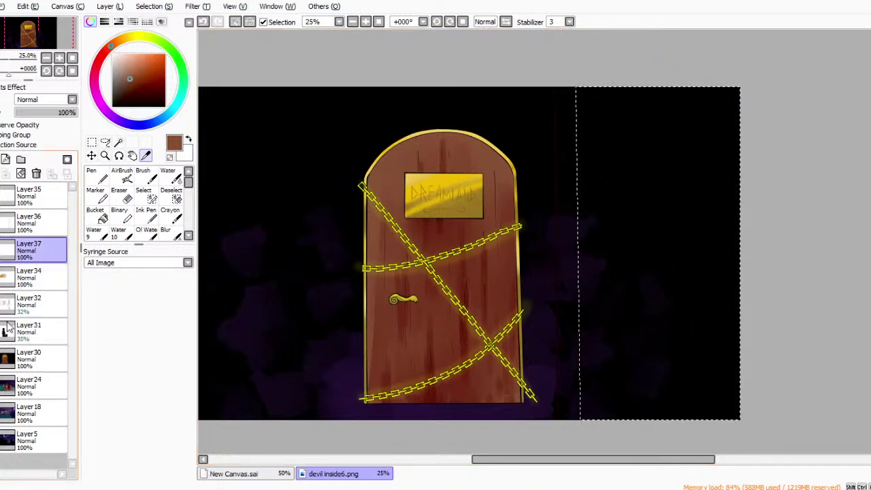
{"action": "left_click", "coordinate": [2, 358]}
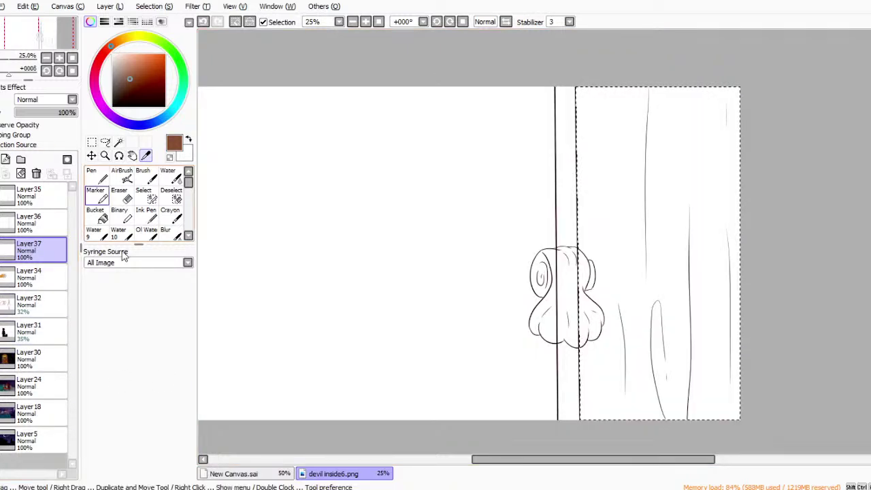
Fill the selected door surface with the sampled brown and brush dark red vertical wood shading over it at size 350 and density 55.
{"action": "left_click", "coordinate": [97, 215]}
{"action": "left_click", "coordinate": [653, 273]}
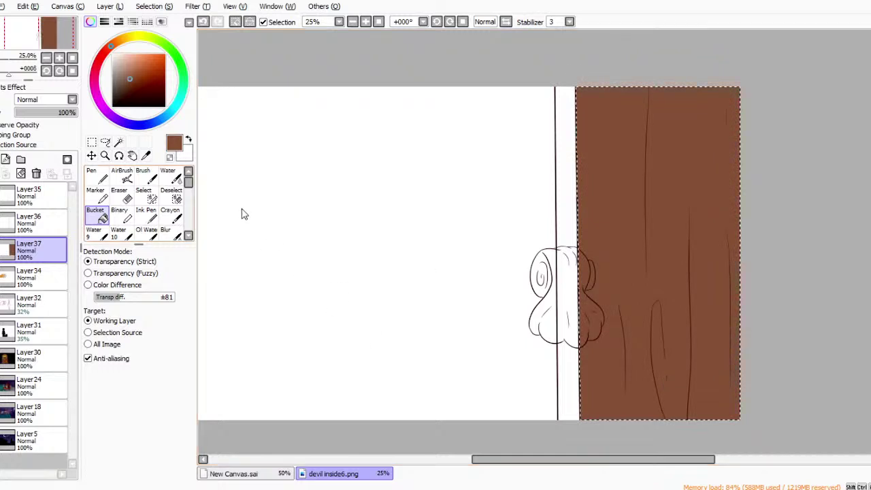
{"action": "left_click", "coordinate": [146, 177]}
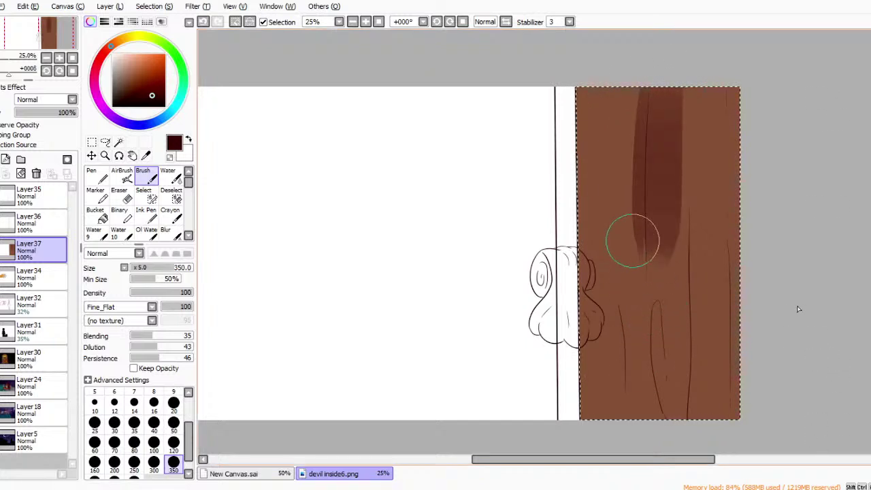
{"action": "key", "text": "ctrl+z"}
{"action": "left_click", "coordinate": [165, 294]}
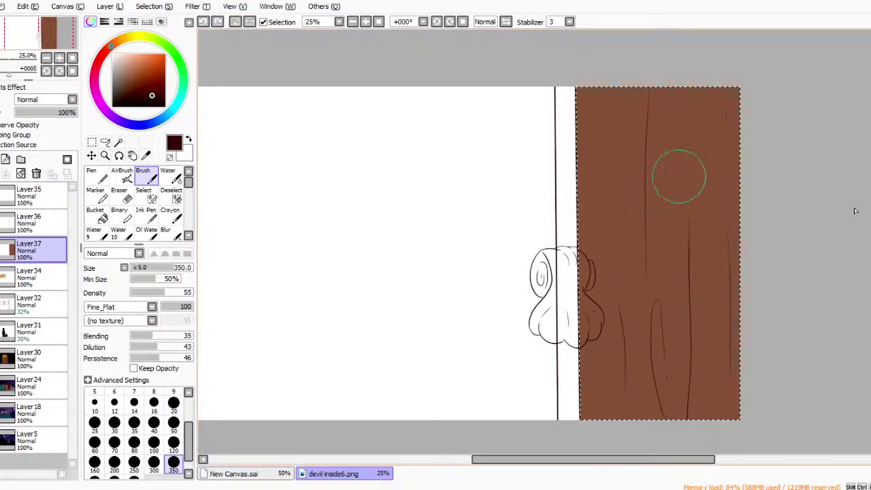
{"action": "left_click_drag", "start_coordinate": [646, 61], "coordinate": [643, 346]}
{"action": "key", "text": "ctrl+z"}
{"action": "left_click_drag", "start_coordinate": [647, 60], "coordinate": [646, 286]}
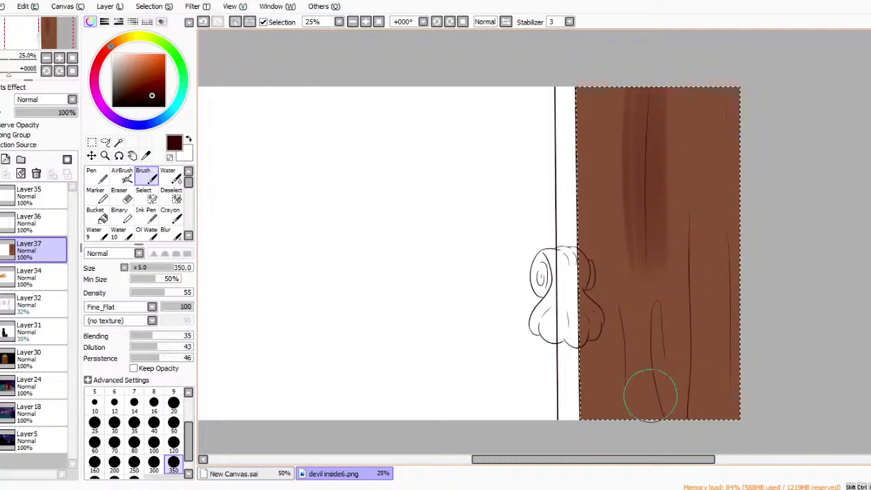
{"action": "mouse_move", "coordinate": [692, 253]}
{"action": "left_mouse_down"}
{"action": "mouse_move", "coordinate": [707, 381]}
{"action": "mouse_move", "coordinate": [729, 265]}
{"action": "left_mouse_up"}
{"action": "mouse_move", "coordinate": [727, 89]}
{"action": "left_mouse_down"}
{"action": "mouse_move", "coordinate": [729, 360]}
{"action": "mouse_move", "coordinate": [694, 109]}
{"action": "mouse_move", "coordinate": [707, 422]}
{"action": "mouse_move", "coordinate": [737, 381]}
{"action": "left_mouse_up"}
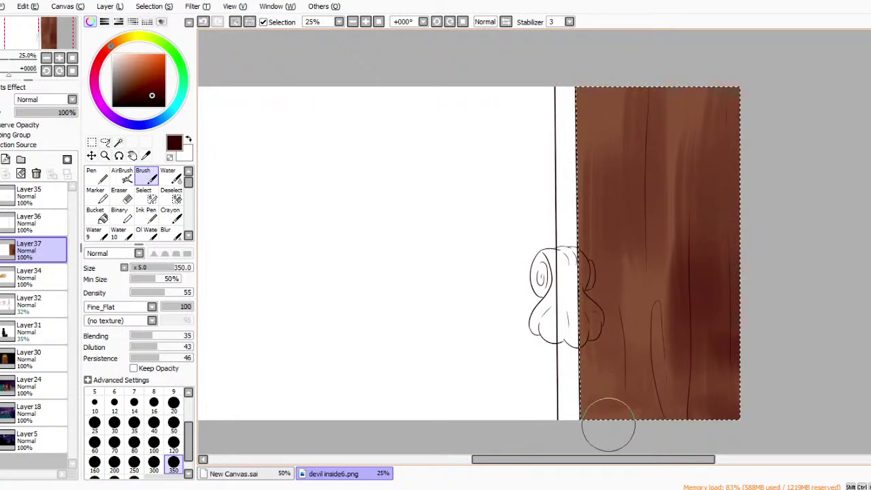
Soften the door's wood shading with the Blur tool at size 250 and clear the selection.
{"action": "left_click", "coordinate": [165, 233]}
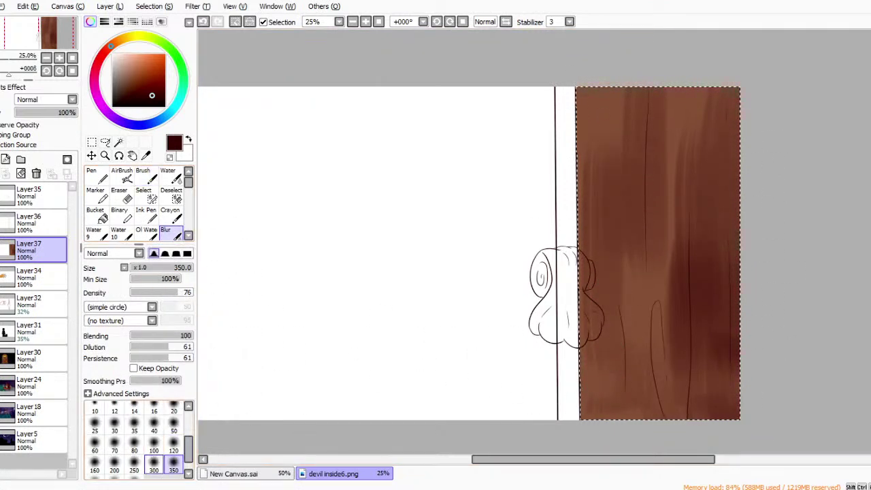
{"action": "left_click", "coordinate": [134, 468]}
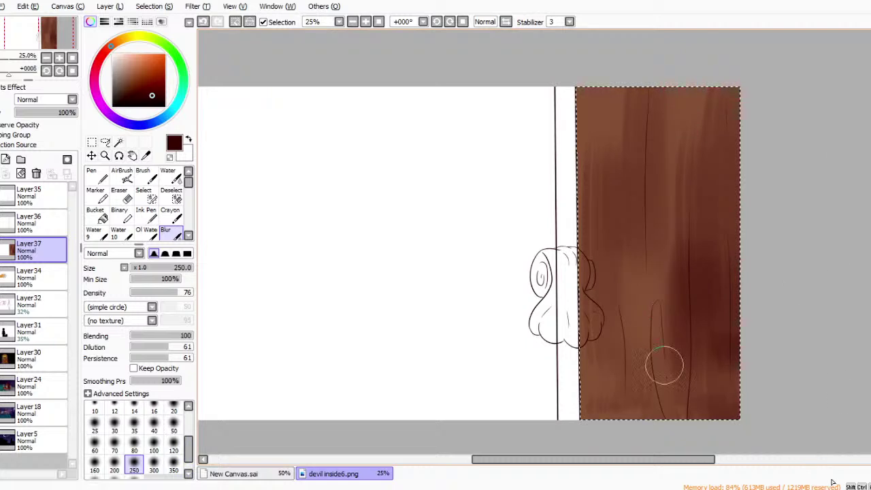
{"action": "left_click_drag", "start_coordinate": [668, 432], "coordinate": [704, 323]}
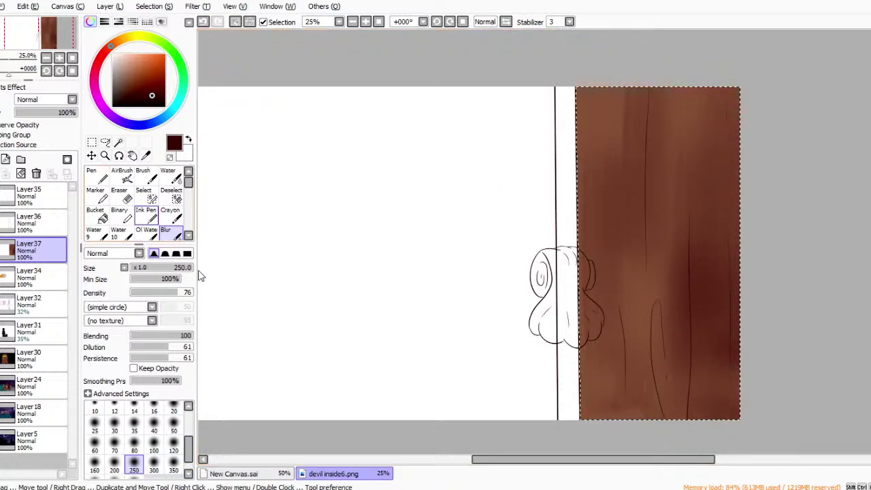
{"action": "key", "text": "ctrl+t"}
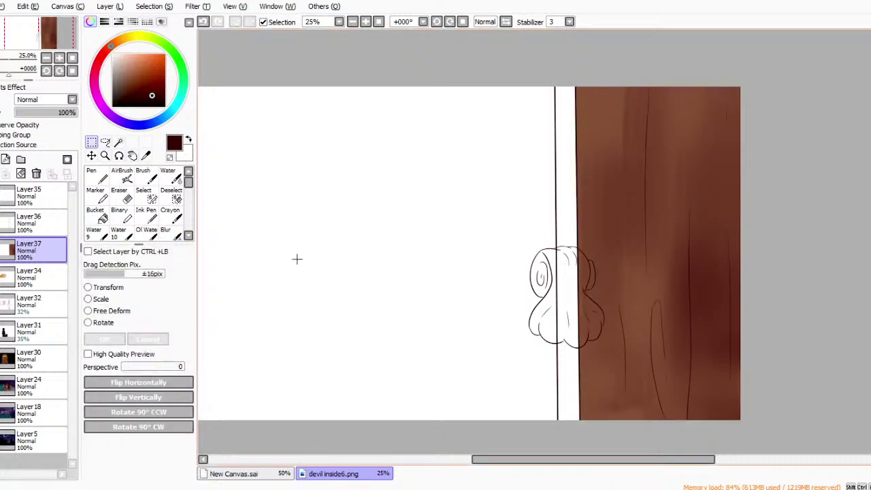
Select the narrow door-edge strip from the Layer36 line art and fill it with bright yellow on Layer37.
{"action": "left_click", "coordinate": [34, 222]}
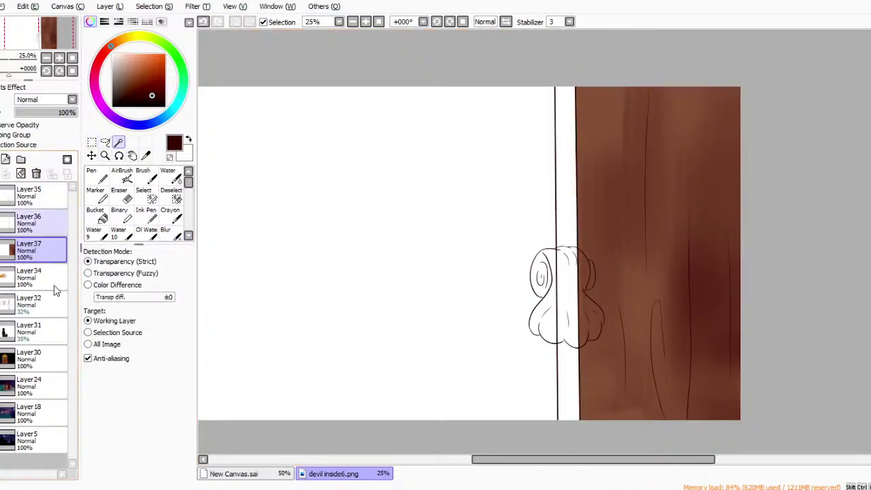
{"action": "left_click", "coordinate": [708, 302]}
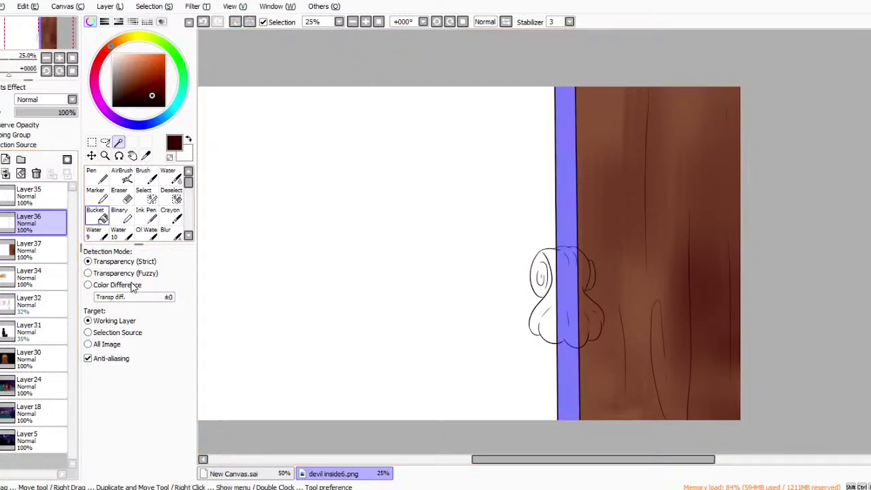
{"action": "left_click", "coordinate": [97, 215]}
{"action": "left_click", "coordinate": [30, 249]}
{"action": "mouse_move", "coordinate": [191, 70]}
{"action": "left_mouse_down"}
{"action": "mouse_move", "coordinate": [175, 57]}
{"action": "mouse_move", "coordinate": [223, 66]}
{"action": "left_mouse_up"}
{"action": "left_click_drag", "start_coordinate": [170, 57], "coordinate": [173, 56]}
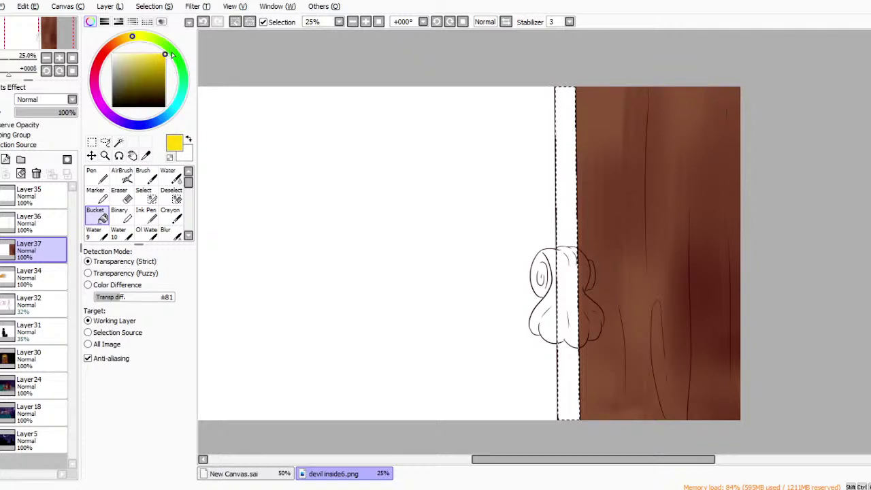
{"action": "left_click", "coordinate": [614, 266]}
Paint a thin pale-yellow highlight down the upper part of the yellow strip with the Pen at size 20.
{"action": "left_click", "coordinate": [126, 54]}
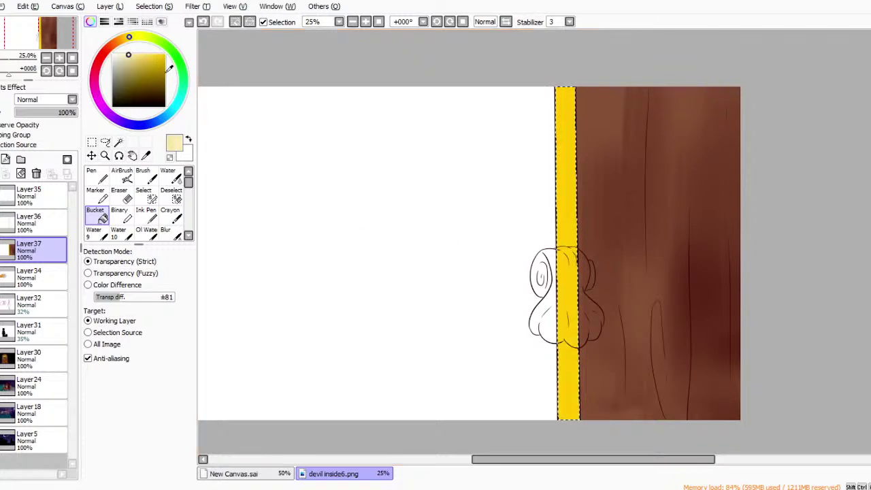
{"action": "left_click", "coordinate": [96, 176]}
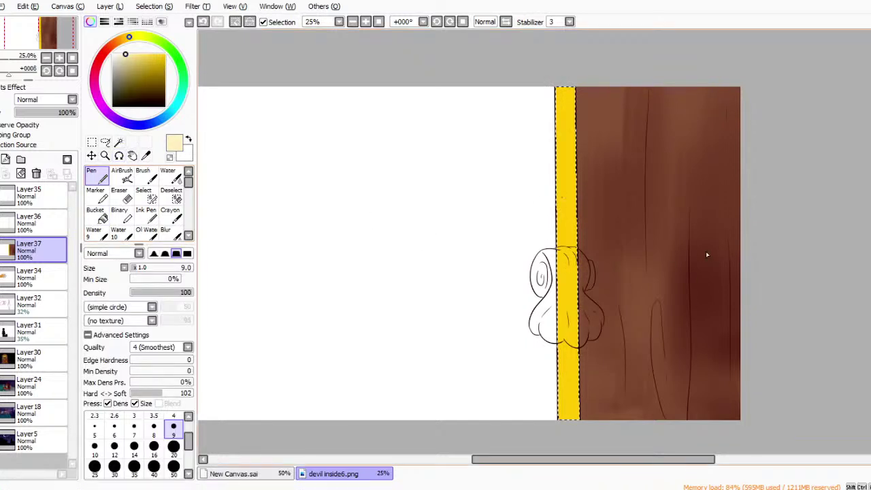
{"action": "left_click", "coordinate": [173, 446]}
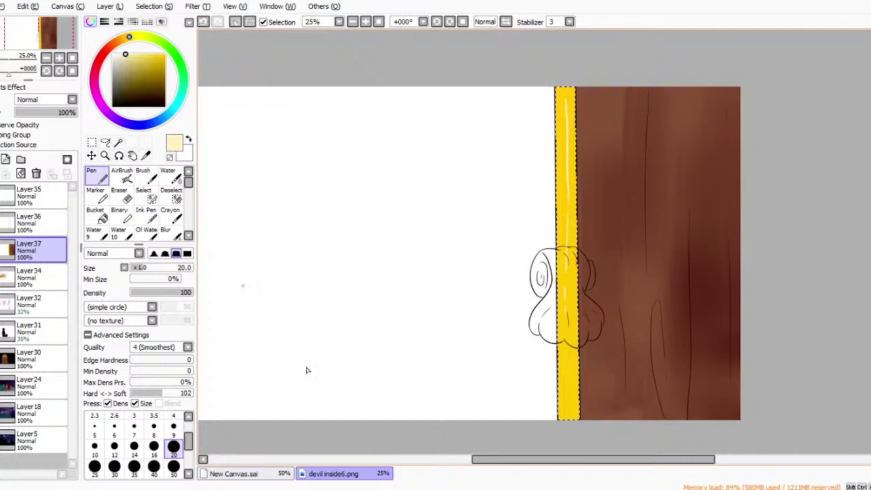
Shade the lower end of the yellow strip with a dark purple AirBrush at size 350 and clear the selection.
{"action": "left_click", "coordinate": [123, 176]}
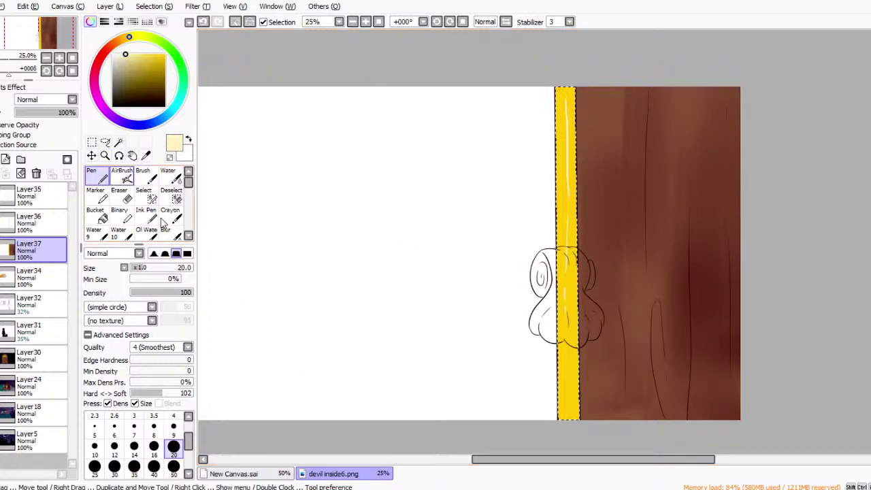
{"action": "left_click_drag", "start_coordinate": [135, 94], "coordinate": [128, 84]}
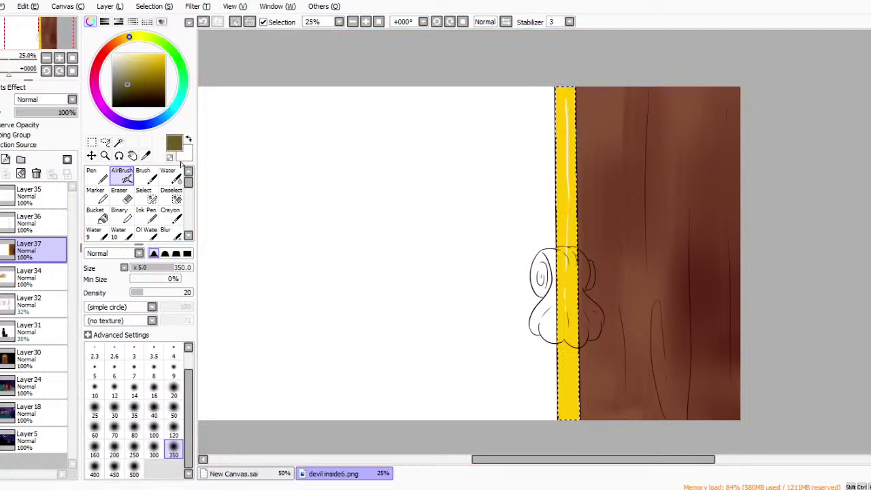
{"action": "left_click", "coordinate": [117, 120]}
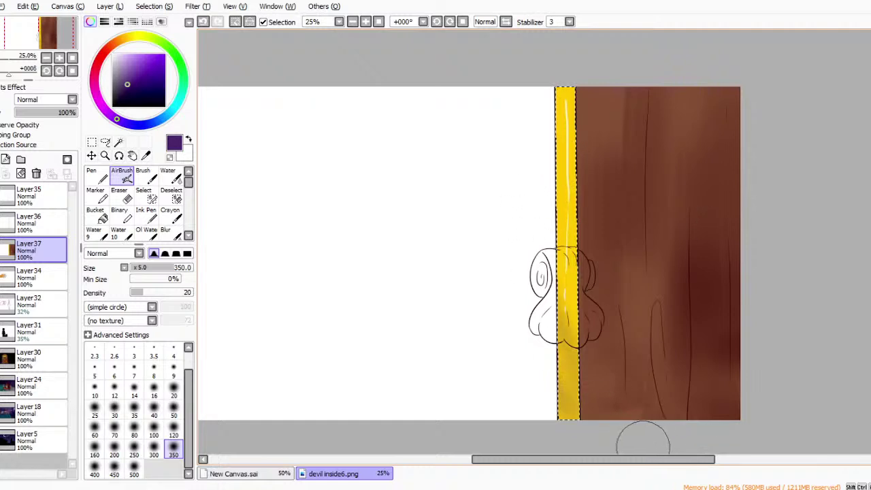
{"action": "left_click", "coordinate": [96, 141]}
{"action": "left_click", "coordinate": [411, 177]}
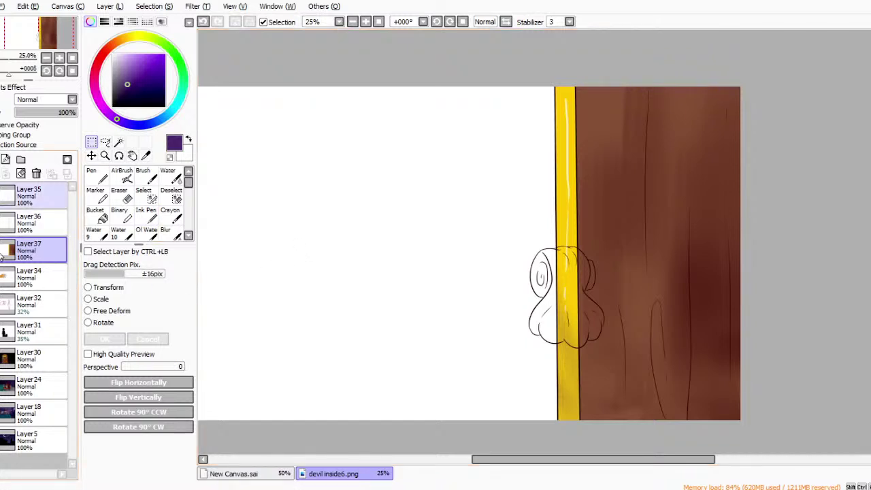
Select the door handle's shape by picking the area outside its Layer35 line art and inverting the selection.
{"action": "left_click", "coordinate": [34, 196]}
{"action": "left_click", "coordinate": [118, 141]}
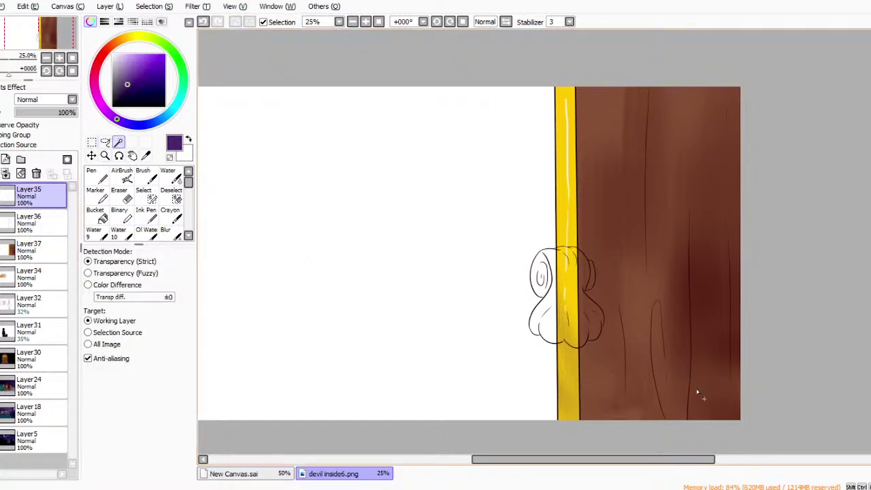
{"action": "left_click", "coordinate": [647, 378]}
{"action": "left_click", "coordinate": [249, 22]}
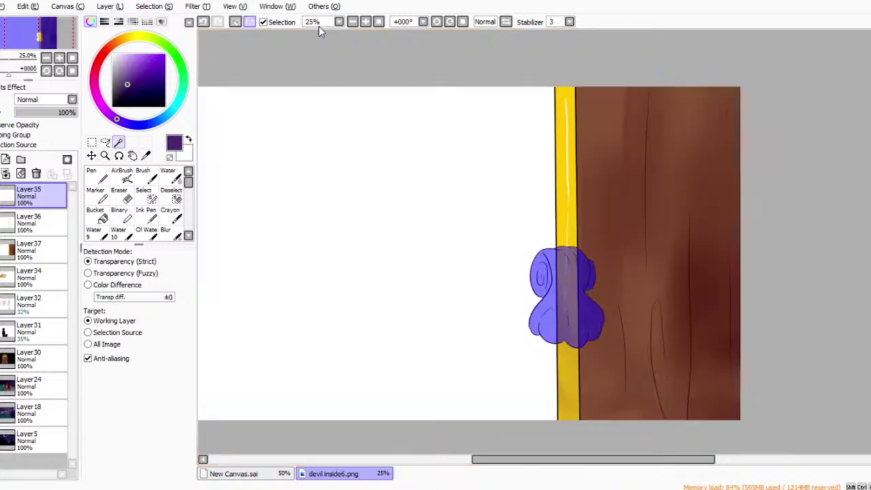
Add a new layer above Layer36 and fill the selected door handle with golden yellow.
{"action": "left_click", "coordinate": [34, 250]}
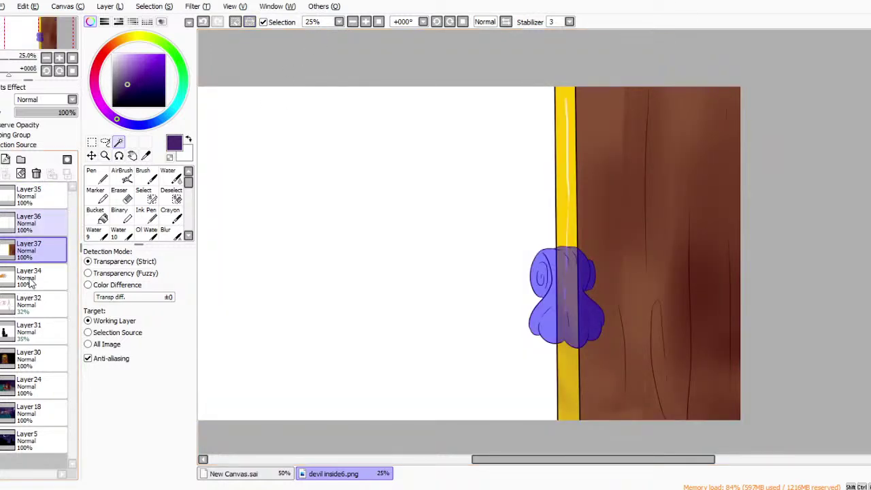
{"action": "left_click", "coordinate": [30, 223]}
{"action": "left_click", "coordinate": [6, 160]}
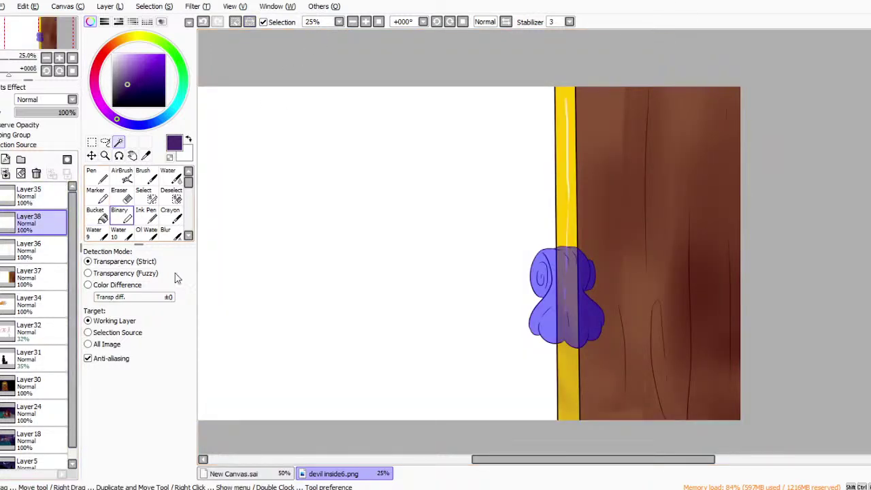
{"action": "left_click", "coordinate": [95, 214]}
{"action": "left_click", "coordinate": [174, 64]}
{"action": "left_click_drag", "start_coordinate": [172, 60], "coordinate": [220, 64]}
{"action": "left_click", "coordinate": [572, 306]}
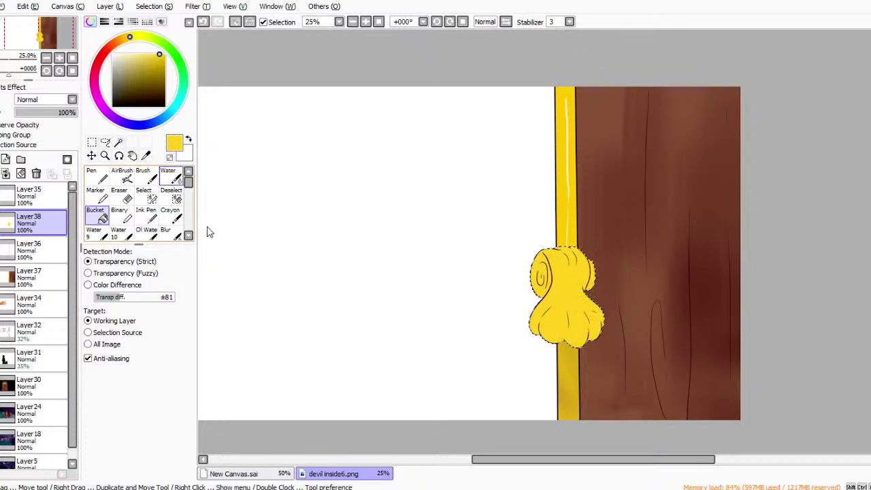
Add a layer above Layer38 and shade the handle's right side in dark navy with the Water brush at size 500, undoing the last stroke.
{"action": "left_click", "coordinate": [172, 177]}
{"action": "left_click", "coordinate": [115, 118]}
{"action": "left_click", "coordinate": [161, 96]}
{"action": "left_click", "coordinate": [6, 159]}
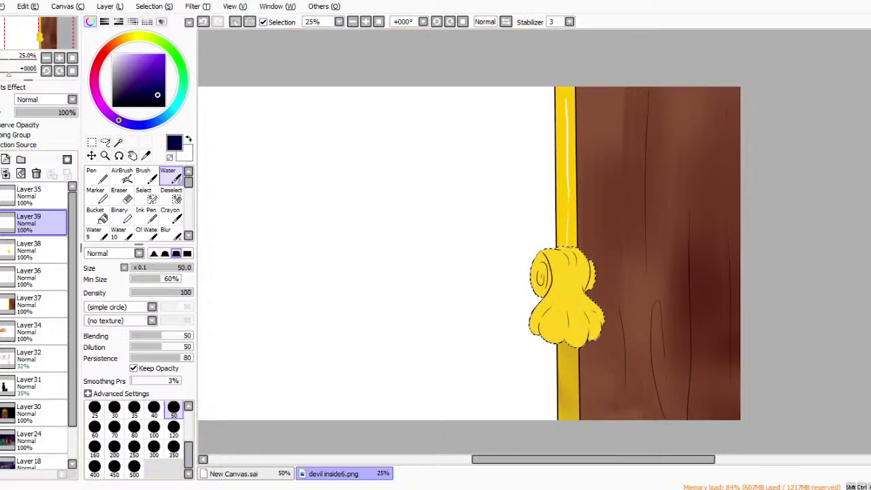
{"action": "left_click", "coordinate": [134, 466]}
{"action": "mouse_move", "coordinate": [585, 272]}
{"action": "left_mouse_down"}
{"action": "mouse_move", "coordinate": [592, 350]}
{"action": "mouse_move", "coordinate": [609, 275]}
{"action": "mouse_move", "coordinate": [618, 307]}
{"action": "mouse_move", "coordinate": [609, 231]}
{"action": "mouse_move", "coordinate": [583, 272]}
{"action": "mouse_move", "coordinate": [583, 292]}
{"action": "mouse_move", "coordinate": [589, 253]}
{"action": "mouse_move", "coordinate": [612, 373]}
{"action": "left_mouse_up"}
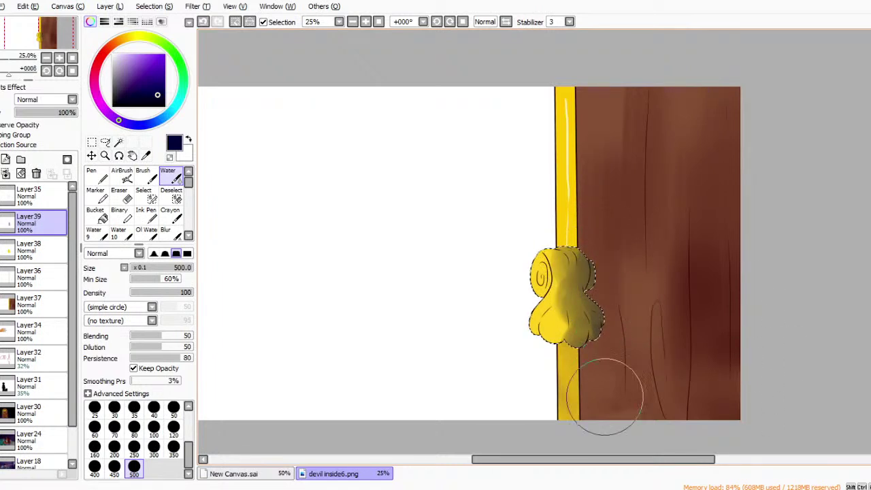
{"action": "key", "text": "ctrl+z"}
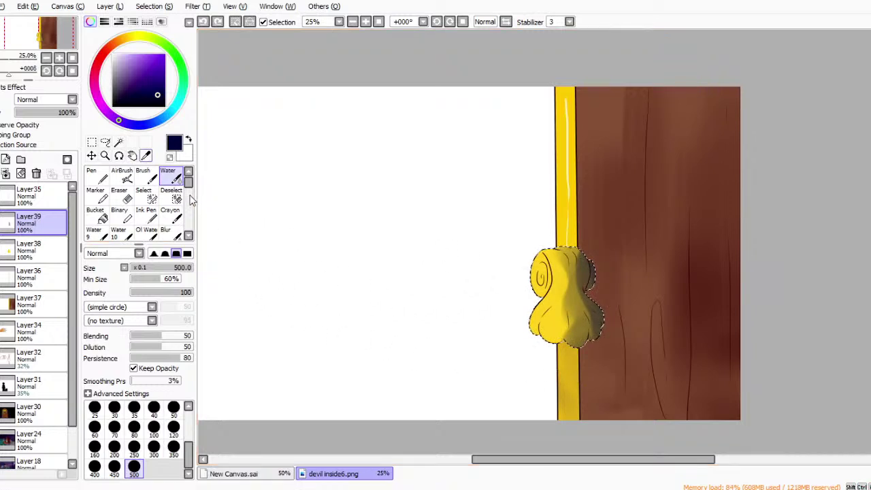
Blur the handle's shading at size 250, and erase and blend a thin light streak on its lower right lobe.
{"action": "left_click", "coordinate": [170, 233]}
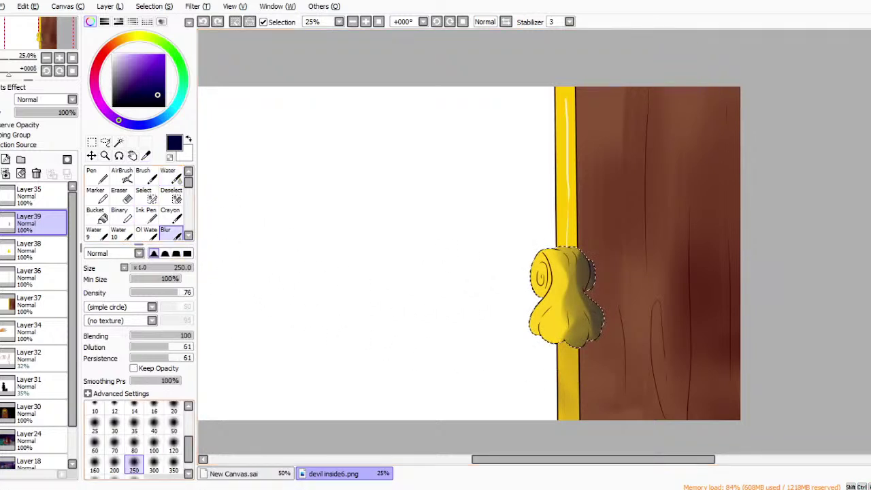
{"action": "mouse_move", "coordinate": [585, 251]}
{"action": "left_mouse_down"}
{"action": "mouse_move", "coordinate": [585, 306]}
{"action": "mouse_move", "coordinate": [580, 353]}
{"action": "left_mouse_up"}
{"action": "left_click_drag", "start_coordinate": [585, 279], "coordinate": [577, 236]}
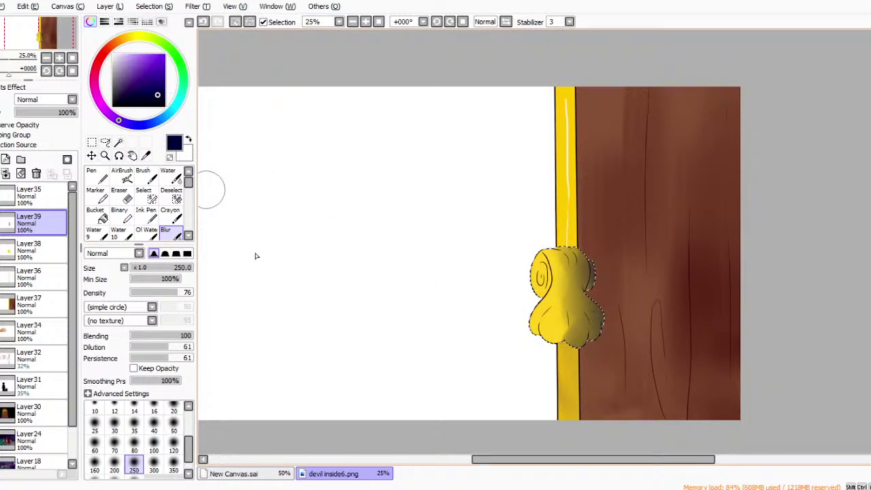
{"action": "key", "text": "e"}
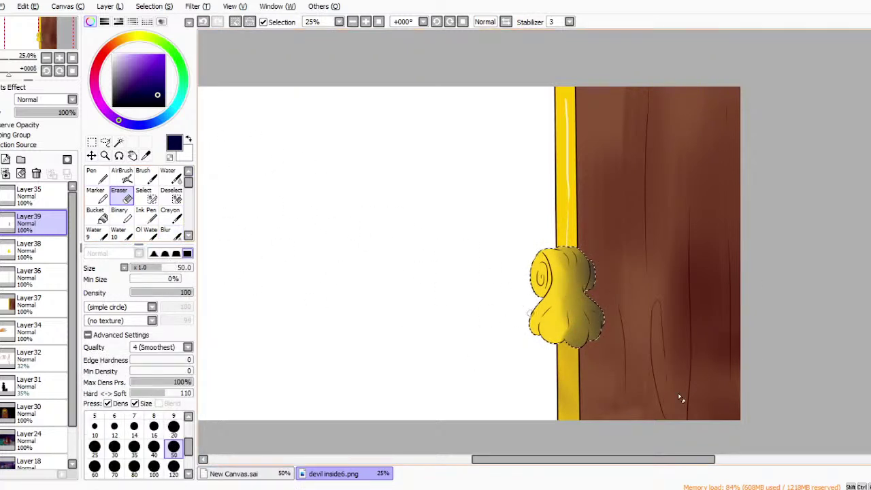
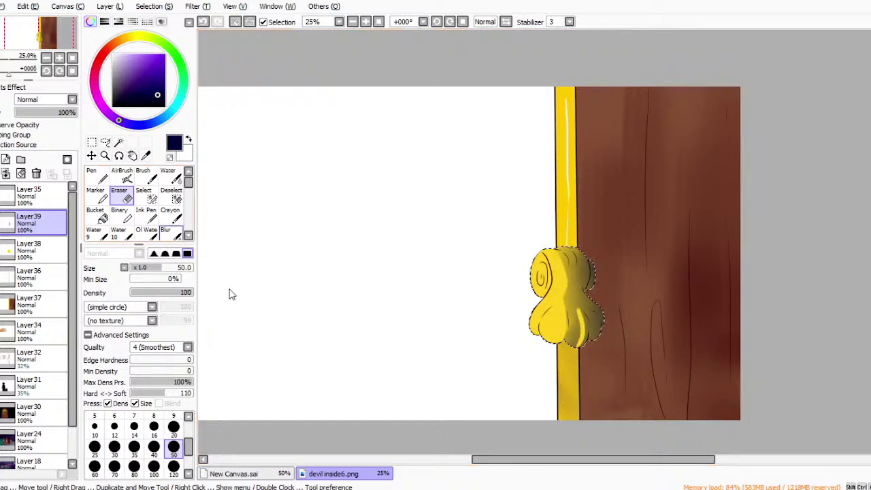
{"action": "left_click", "coordinate": [170, 233]}
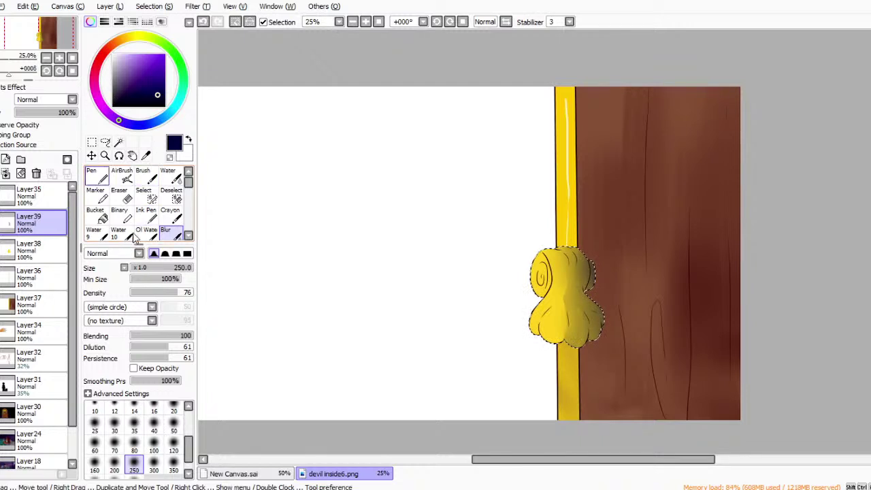
Erase light highlights from the shading on the handle's lower lobes with a soft-edged Eraser at size 120.
{"action": "left_click", "coordinate": [123, 175]}
{"action": "left_click", "coordinate": [122, 195]}
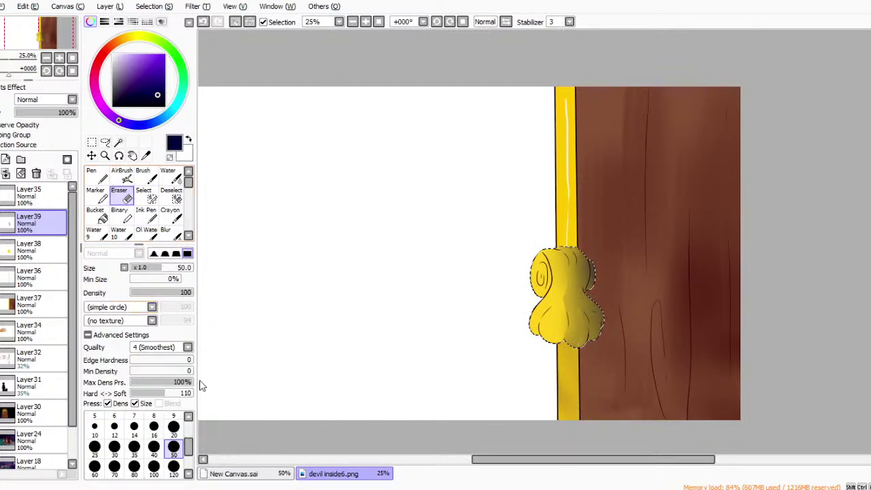
{"action": "left_click", "coordinate": [154, 253]}
{"action": "left_click", "coordinate": [173, 470]}
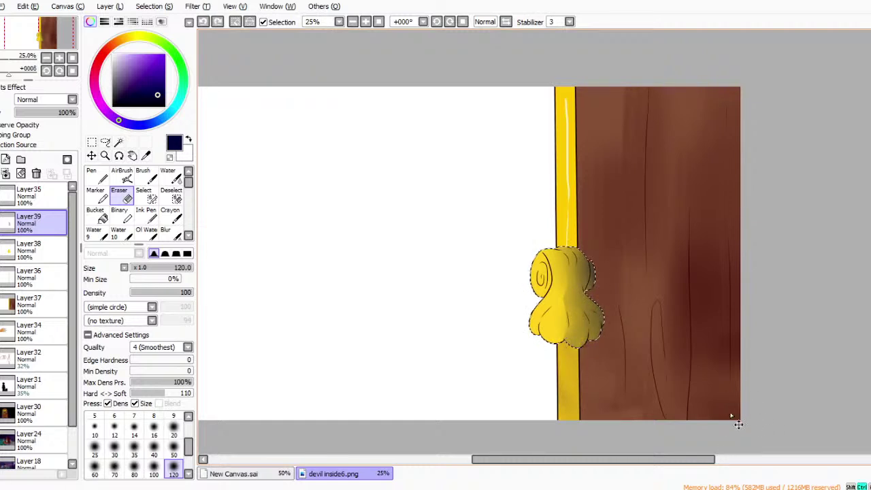
{"action": "left_click_drag", "start_coordinate": [580, 322], "coordinate": [573, 343]}
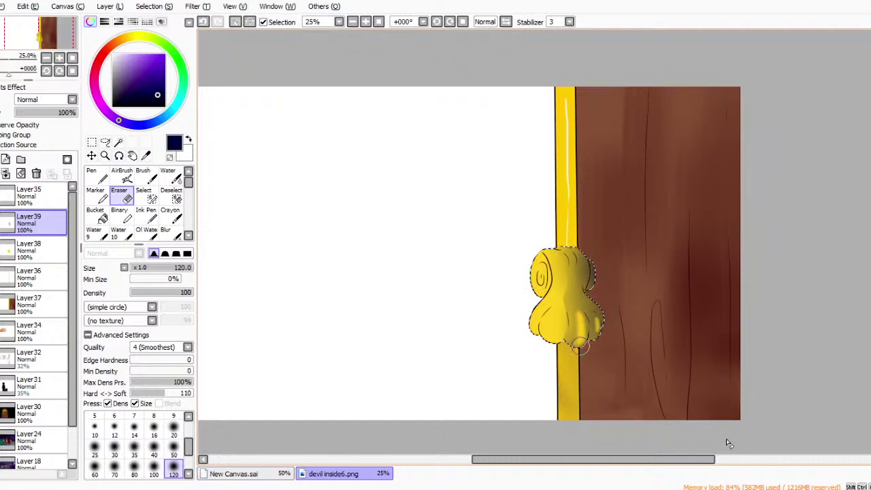
Soften the erased highlights on the handle's lower lobes with the Blur tool at size 250.
{"action": "left_click", "coordinate": [166, 231]}
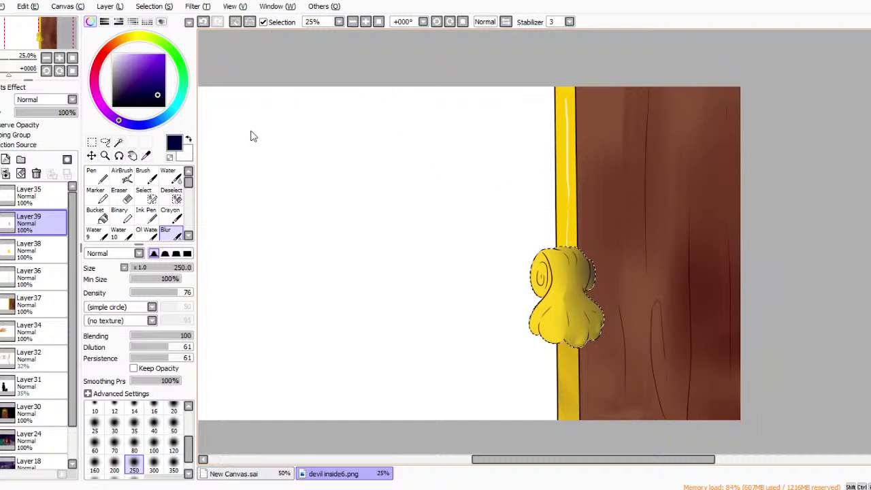
{"action": "left_click", "coordinate": [30, 6]}
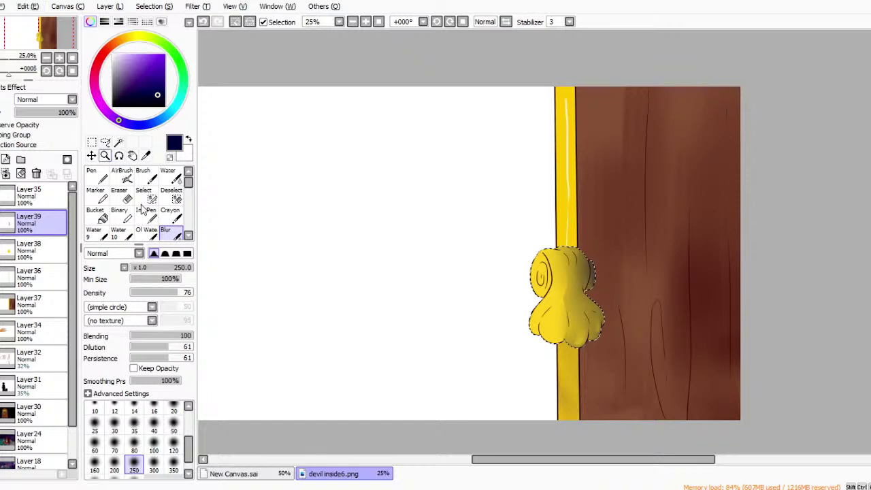
Fill the empty area beside the door with black on Layer37, undoing a first fill on Layer39.
{"action": "left_click", "coordinate": [96, 215]}
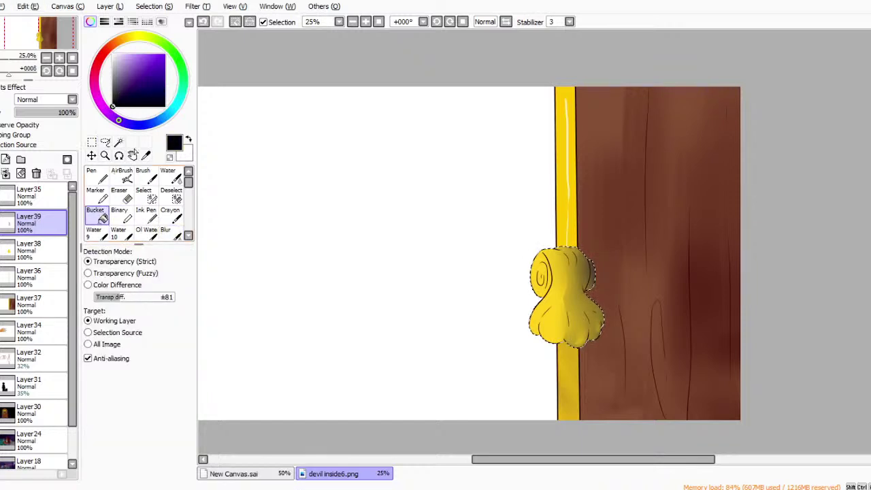
{"action": "left_click", "coordinate": [420, 248]}
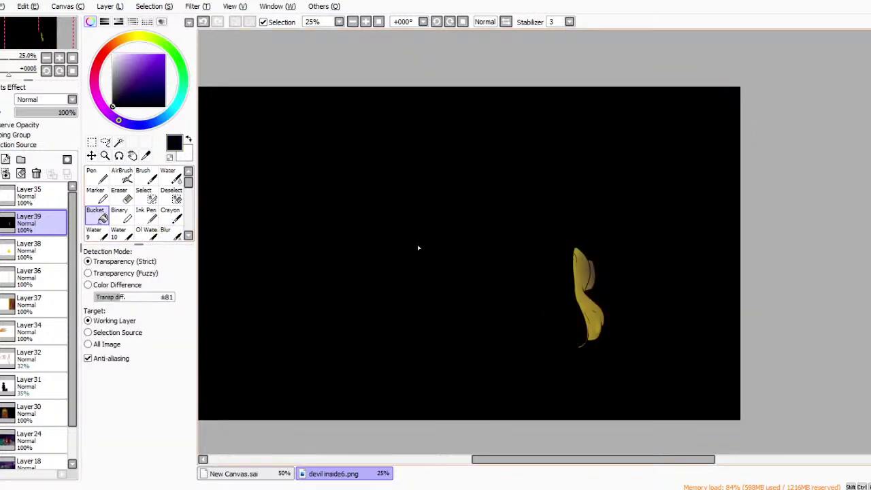
{"action": "key", "text": "ctrl+z"}
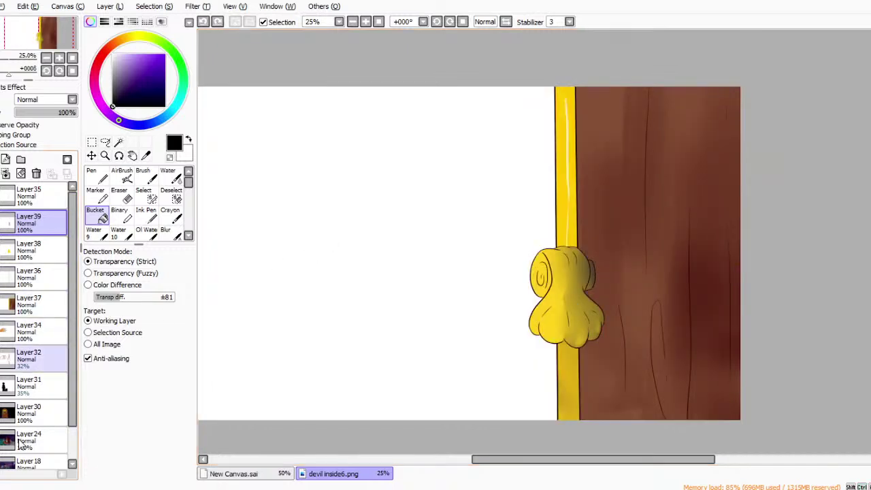
{"action": "left_click", "coordinate": [30, 304]}
{"action": "left_click", "coordinate": [313, 329]}
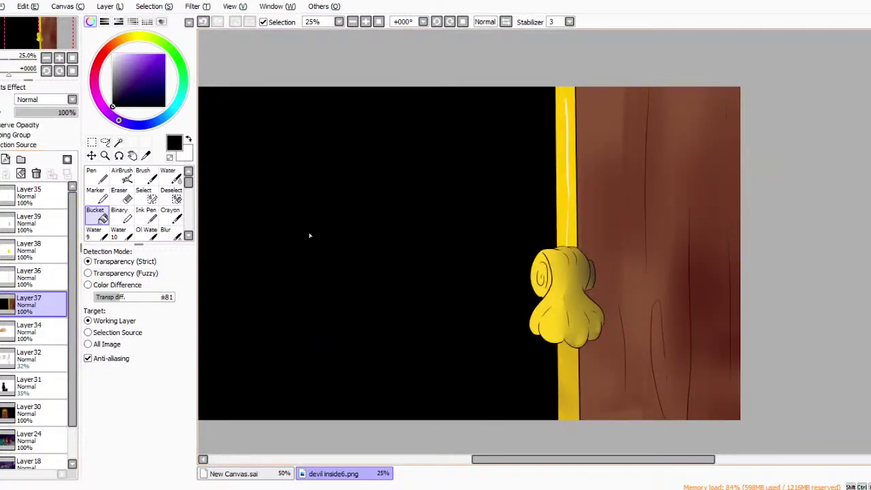
Save the image as devil inside6.jpg.
{"action": "left_click", "coordinate": [352, 21]}
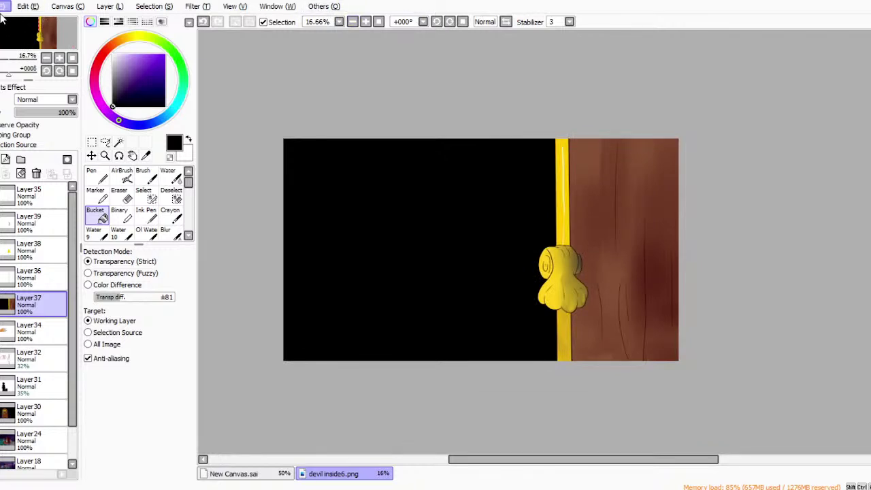
{"action": "left_click", "coordinate": [41, 127]}
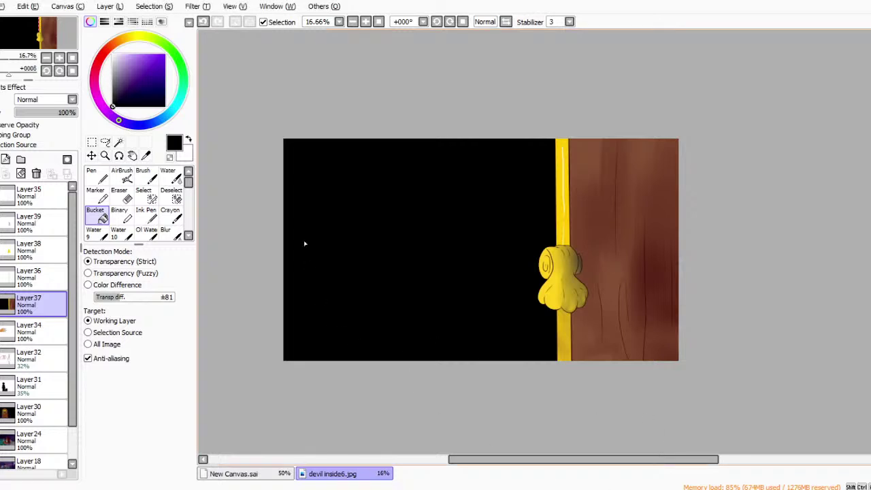
{"action": "key", "text": "w"}
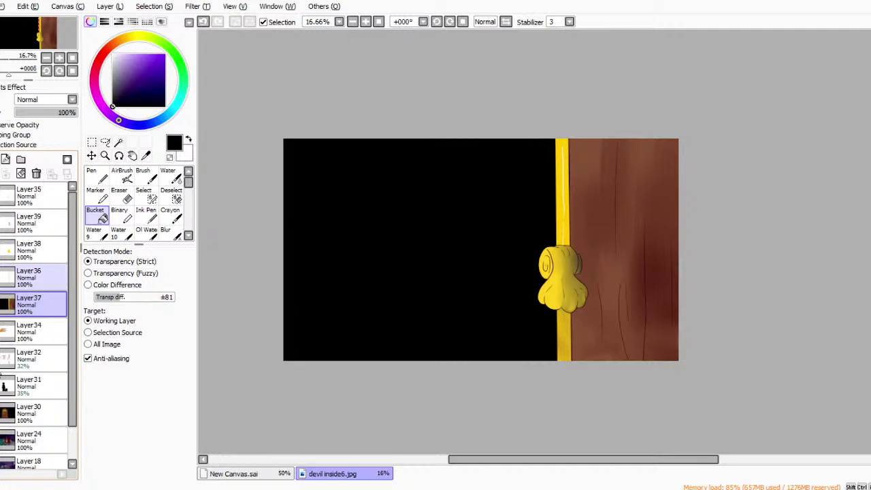
Hide Layer37, then merge a newly added top layer, Layer35 and Layer39 down into the handle colour on Layer38.
{"action": "left_click", "coordinate": [0, 304]}
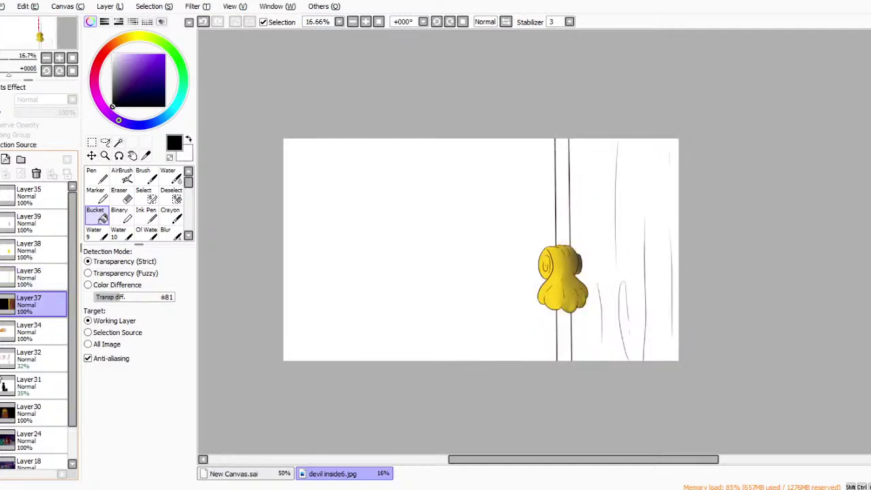
{"action": "left_click", "coordinate": [10, 250]}
{"action": "left_click", "coordinate": [27, 223]}
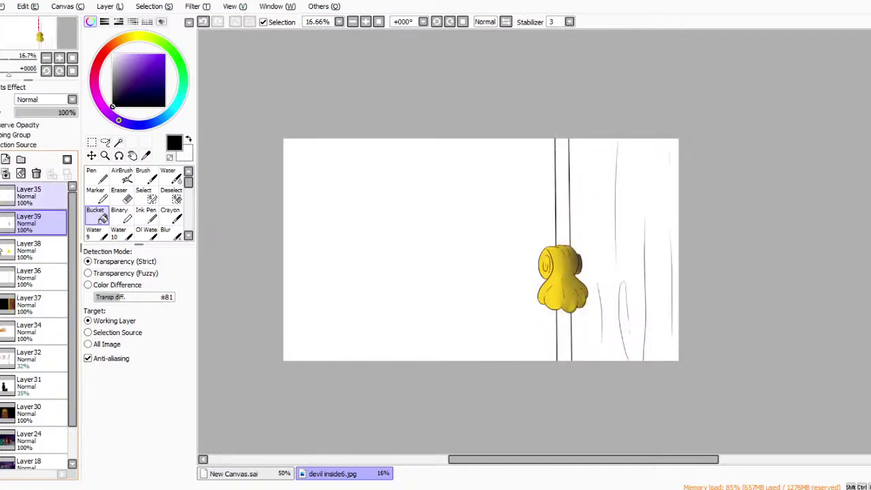
{"action": "left_click", "coordinate": [10, 194]}
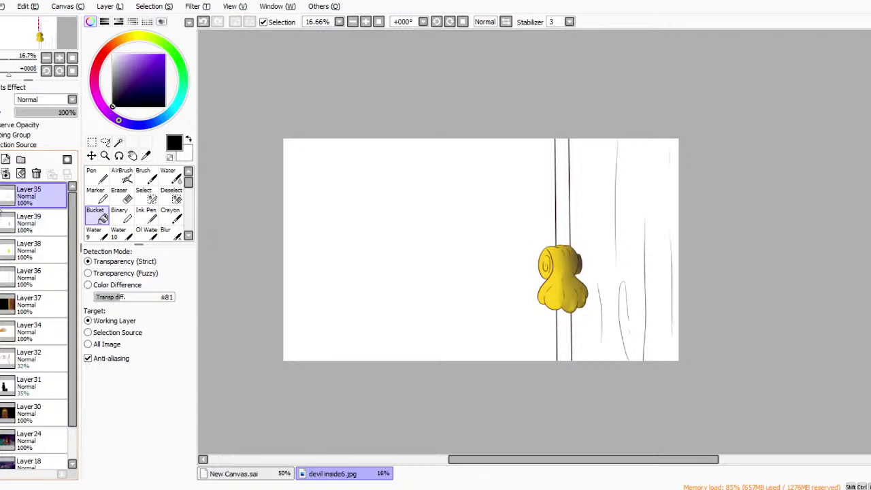
{"action": "left_click", "coordinate": [5, 159]}
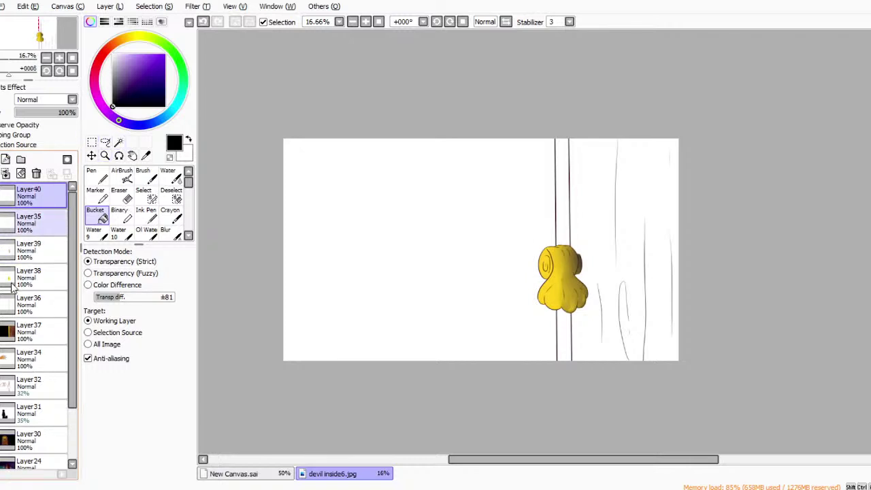
{"action": "key", "text": "ctrl+e"}
{"action": "key", "text": "ctrl+e"}
{"action": "key", "text": "ctrl+e"}
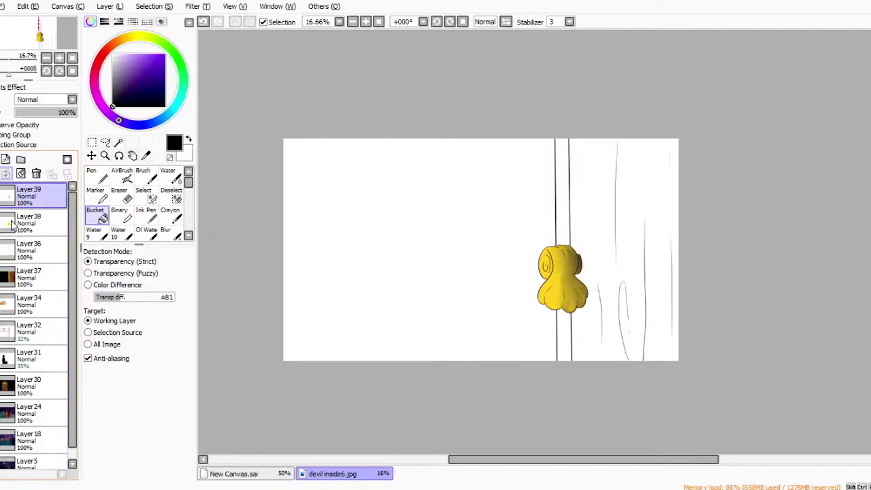
{"action": "left_click", "coordinate": [2, 196]}
{"action": "left_click", "coordinate": [1, 196]}
Merge the door linework on Layer36 down into Layer37 and hide the merged layer.
{"action": "left_click", "coordinate": [30, 222]}
{"action": "left_click", "coordinate": [2, 222]}
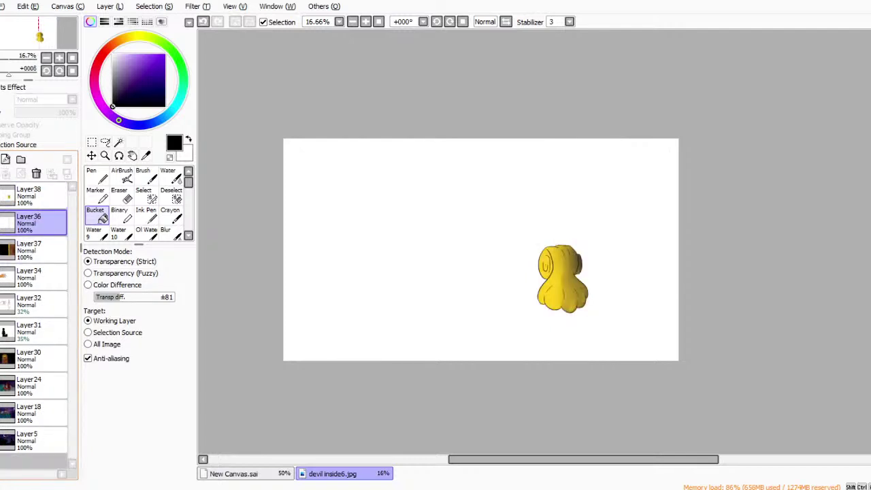
{"action": "key", "text": "ctrl+z"}
{"action": "left_click", "coordinate": [8, 250]}
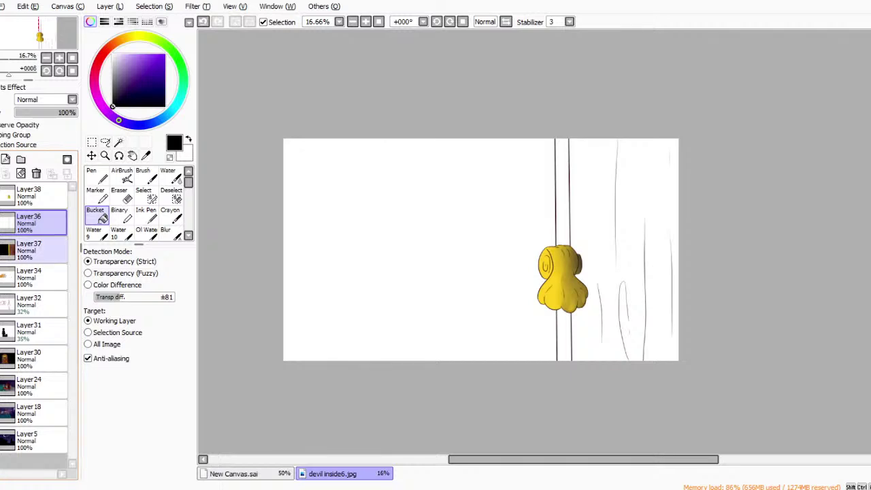
{"action": "left_click", "coordinate": [2, 250]}
{"action": "left_click", "coordinate": [15, 227]}
{"action": "key", "text": "ctrl+e"}
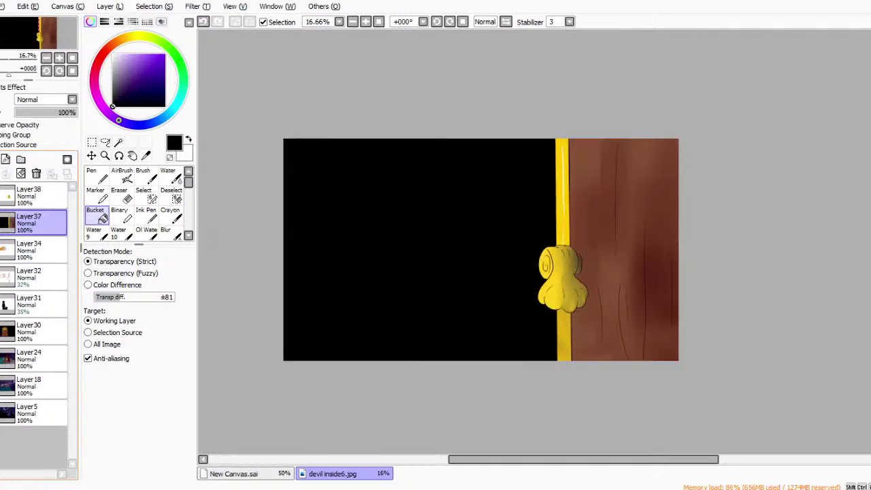
{"action": "key", "text": "Delete"}
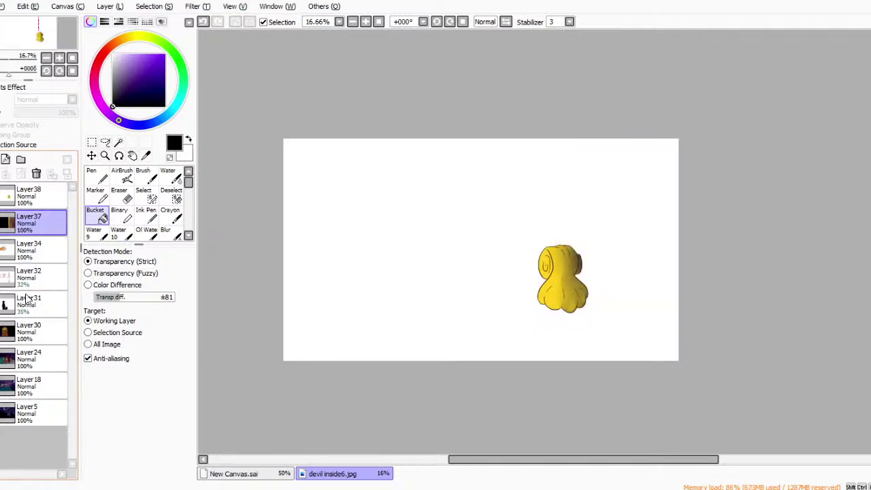
Add a new layer above Layer38 and delete Layer32.
{"action": "left_click", "coordinate": [14, 252]}
{"action": "left_click", "coordinate": [21, 222]}
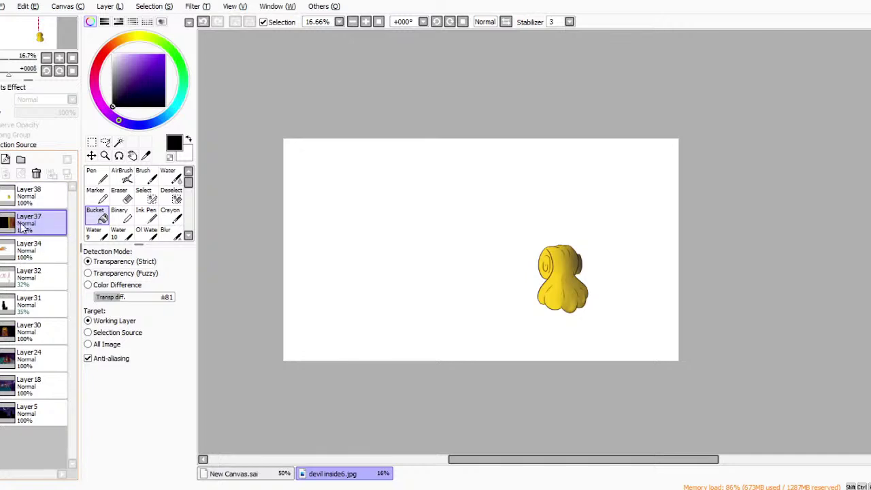
{"action": "left_click", "coordinate": [15, 200]}
{"action": "left_click", "coordinate": [5, 159]}
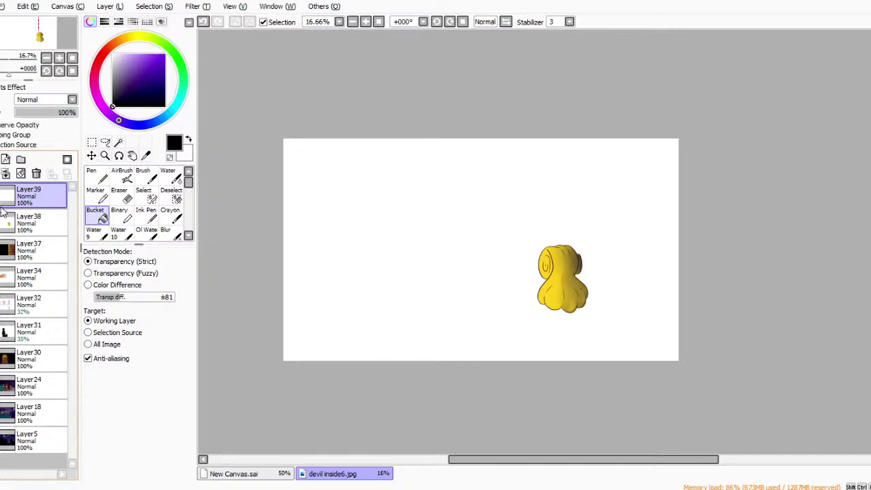
{"action": "left_click", "coordinate": [40, 304]}
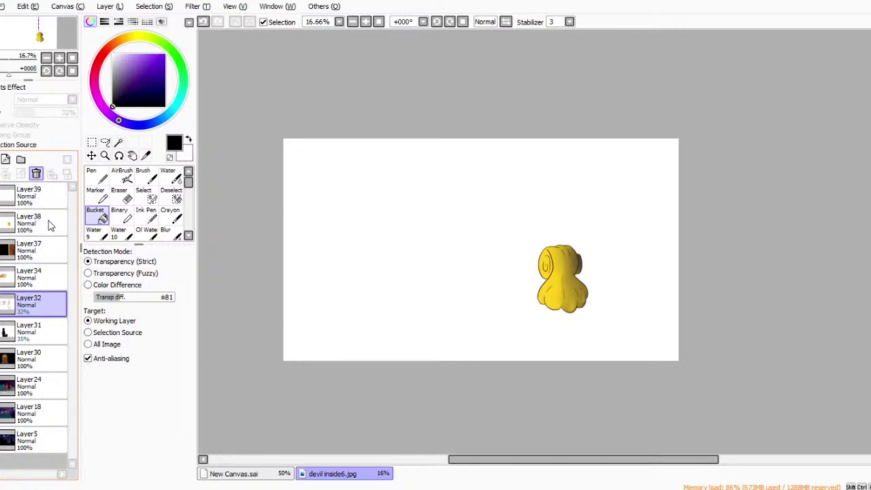
{"action": "left_click", "coordinate": [36, 173]}
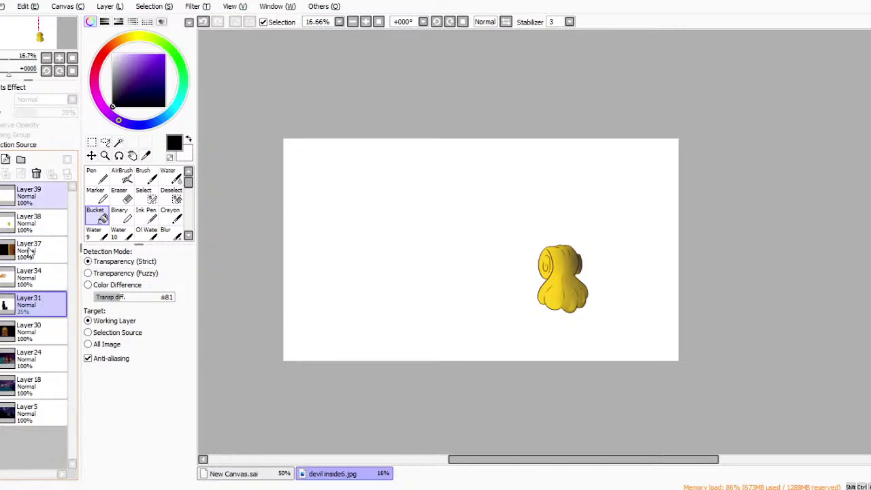
Rough in the top and finger edges of a hand around the handle on Layer39 in dark red with the Pen at size 20.
{"action": "left_click", "coordinate": [40, 196]}
{"action": "left_click", "coordinate": [98, 61]}
{"action": "left_click", "coordinate": [156, 83]}
{"action": "left_click", "coordinate": [123, 176]}
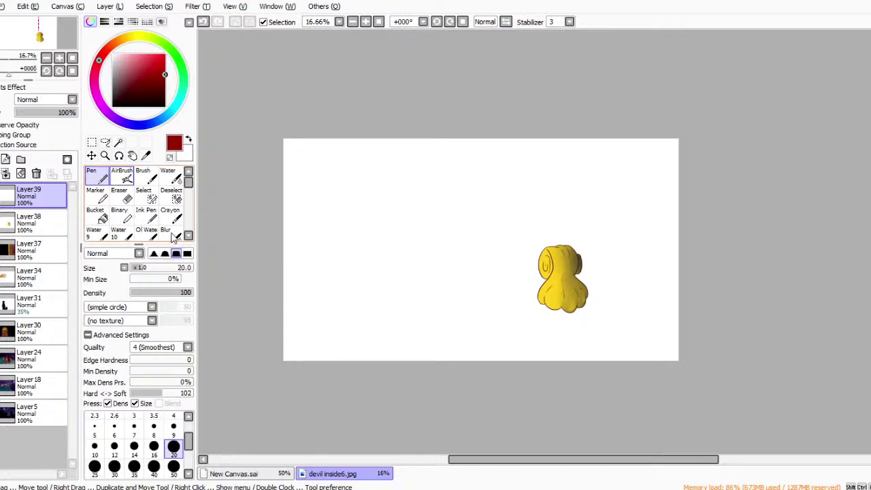
{"action": "left_click", "coordinate": [95, 175]}
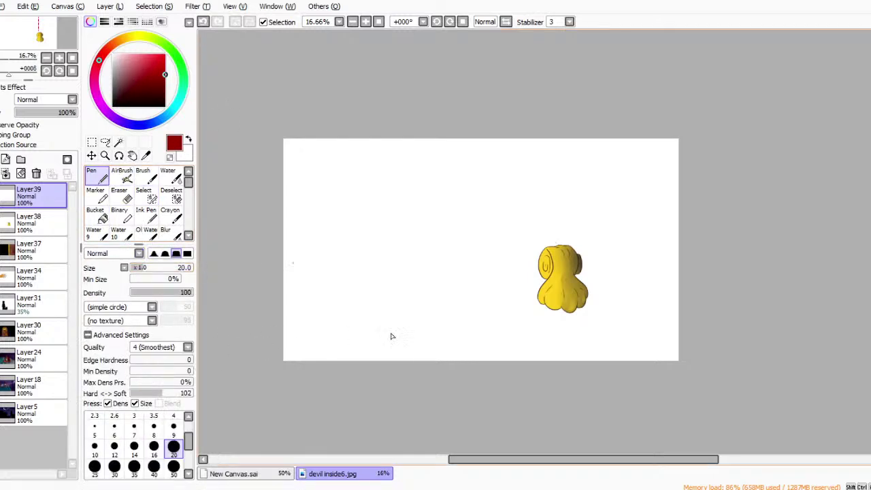
{"action": "left_click", "coordinate": [365, 22]}
{"action": "left_click", "coordinate": [365, 22]}
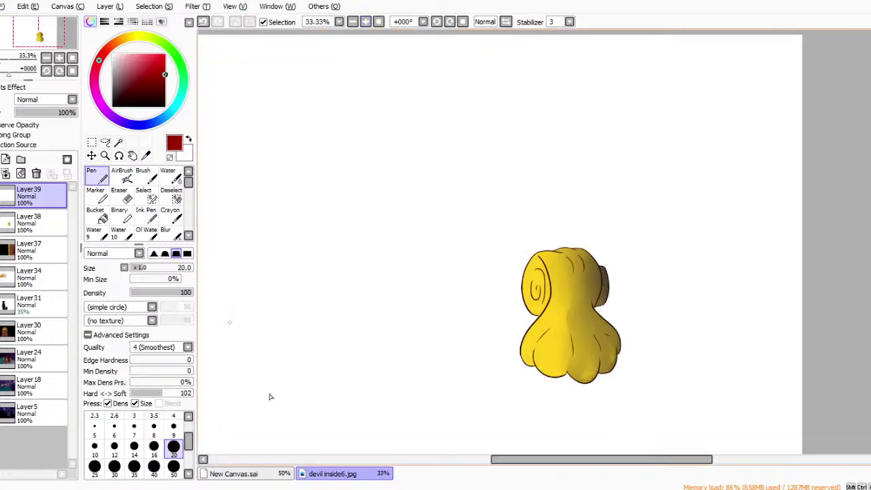
{"action": "mouse_move", "coordinate": [442, 257]}
{"action": "left_mouse_down"}
{"action": "mouse_move", "coordinate": [527, 244]}
{"action": "mouse_move", "coordinate": [510, 236]}
{"action": "mouse_move", "coordinate": [552, 215]}
{"action": "mouse_move", "coordinate": [589, 238]}
{"action": "left_mouse_up"}
{"action": "left_click_drag", "start_coordinate": [593, 223], "coordinate": [620, 300]}
{"action": "left_click_drag", "start_coordinate": [473, 351], "coordinate": [516, 357]}
{"action": "left_click_drag", "start_coordinate": [491, 358], "coordinate": [486, 360]}
Show the orange arm on Layer34 for reference and sketch the wrist and blocky bent fingers around the handle.
{"action": "left_click", "coordinate": [1, 272]}
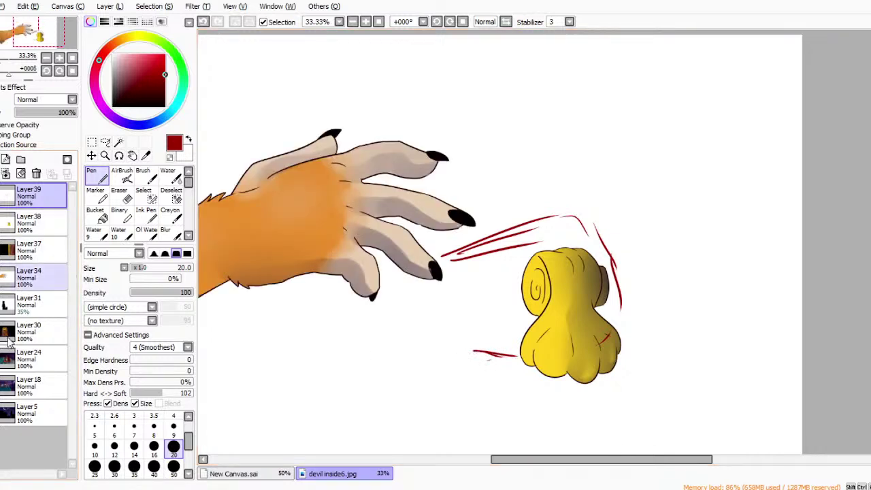
{"action": "left_click_drag", "start_coordinate": [431, 249], "coordinate": [439, 331]}
{"action": "mouse_move", "coordinate": [438, 328]}
{"action": "left_mouse_down"}
{"action": "mouse_move", "coordinate": [461, 360]}
{"action": "mouse_move", "coordinate": [416, 280]}
{"action": "left_mouse_up"}
{"action": "left_click_drag", "start_coordinate": [438, 271], "coordinate": [566, 225]}
{"action": "left_click_drag", "start_coordinate": [599, 244], "coordinate": [636, 332]}
{"action": "left_click_drag", "start_coordinate": [638, 336], "coordinate": [631, 362]}
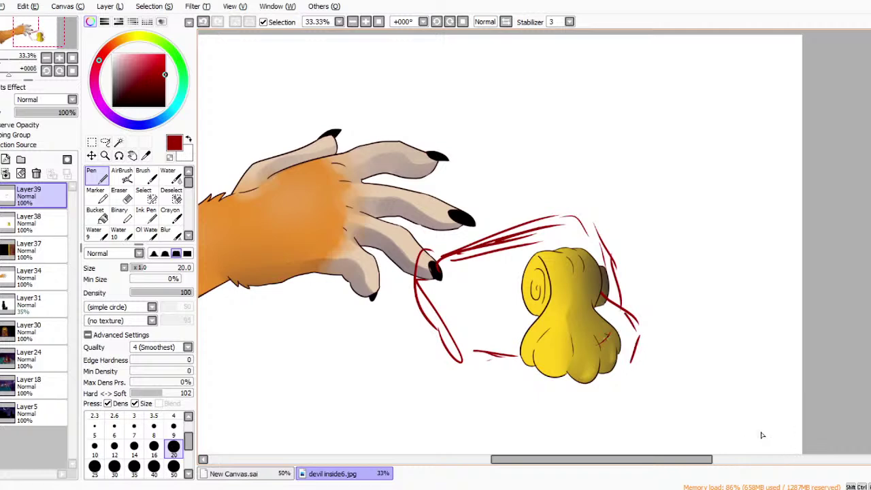
{"action": "left_click_drag", "start_coordinate": [637, 271], "coordinate": [634, 321]}
{"action": "mouse_move", "coordinate": [578, 228]}
{"action": "left_mouse_down"}
{"action": "mouse_move", "coordinate": [618, 234]}
{"action": "mouse_move", "coordinate": [620, 279]}
{"action": "left_mouse_up"}
{"action": "left_click_drag", "start_coordinate": [560, 215], "coordinate": [617, 224]}
{"action": "left_click_drag", "start_coordinate": [613, 233], "coordinate": [619, 256]}
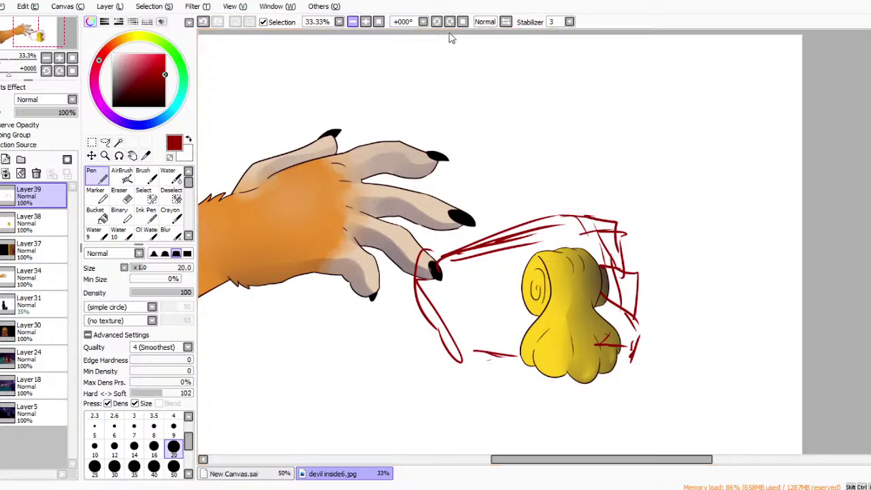
Sketch the forearm's upper and lower edges and a rounded elbow leading back from the wrist.
{"action": "left_click", "coordinate": [353, 22]}
{"action": "left_click", "coordinate": [352, 22]}
{"action": "left_click_drag", "start_coordinate": [488, 252], "coordinate": [447, 244]}
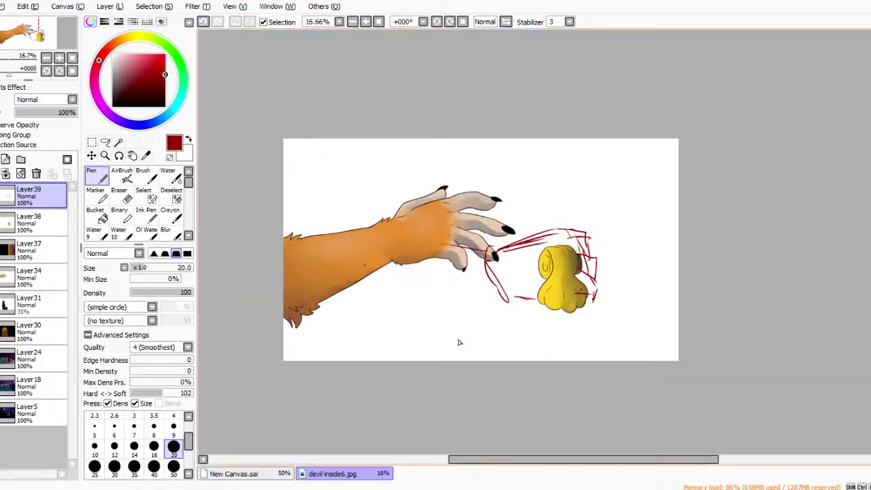
{"action": "mouse_move", "coordinate": [340, 281]}
{"action": "left_mouse_down"}
{"action": "mouse_move", "coordinate": [399, 239]}
{"action": "mouse_move", "coordinate": [464, 252]}
{"action": "mouse_move", "coordinate": [392, 239]}
{"action": "left_mouse_up"}
{"action": "mouse_move", "coordinate": [391, 239]}
{"action": "left_mouse_down"}
{"action": "mouse_move", "coordinate": [497, 255]}
{"action": "mouse_move", "coordinate": [334, 280]}
{"action": "left_mouse_up"}
{"action": "mouse_move", "coordinate": [370, 305]}
{"action": "left_mouse_down"}
{"action": "mouse_move", "coordinate": [487, 304]}
{"action": "mouse_move", "coordinate": [416, 305]}
{"action": "left_mouse_up"}
{"action": "mouse_move", "coordinate": [525, 297]}
{"action": "left_mouse_down"}
{"action": "mouse_move", "coordinate": [361, 300]}
{"action": "mouse_move", "coordinate": [374, 238]}
{"action": "mouse_move", "coordinate": [346, 297]}
{"action": "left_mouse_up"}
Sketch the upper arm running to the canvas's left edge with shoulder marks in the corner, and a curved line across the handle.
{"action": "left_click_drag", "start_coordinate": [291, 171], "coordinate": [304, 185]}
{"action": "left_click_drag", "start_coordinate": [286, 157], "coordinate": [359, 226]}
{"action": "left_click_drag", "start_coordinate": [314, 181], "coordinate": [369, 227]}
{"action": "left_click_drag", "start_coordinate": [338, 203], "coordinate": [388, 236]}
{"action": "left_click_drag", "start_coordinate": [294, 159], "coordinate": [340, 203]}
{"action": "left_click_drag", "start_coordinate": [283, 260], "coordinate": [350, 305]}
{"action": "left_click_drag", "start_coordinate": [287, 267], "coordinate": [348, 305]}
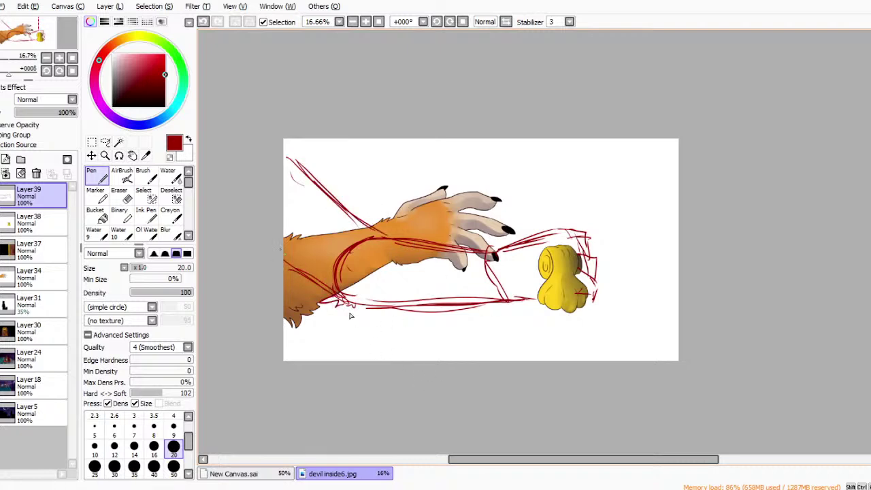
{"action": "mouse_move", "coordinate": [284, 140]}
{"action": "left_mouse_down"}
{"action": "mouse_move", "coordinate": [340, 207]}
{"action": "mouse_move", "coordinate": [325, 190]}
{"action": "mouse_move", "coordinate": [283, 203]}
{"action": "left_mouse_up"}
{"action": "left_click_drag", "start_coordinate": [313, 153], "coordinate": [318, 168]}
{"action": "mouse_move", "coordinate": [324, 166]}
{"action": "left_mouse_down"}
{"action": "mouse_move", "coordinate": [284, 201]}
{"action": "mouse_move", "coordinate": [300, 168]}
{"action": "left_mouse_up"}
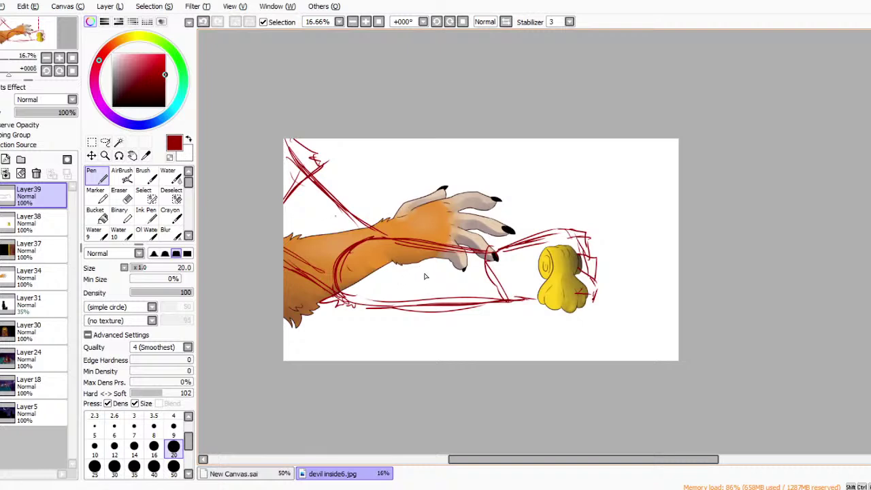
{"action": "left_click_drag", "start_coordinate": [530, 301], "coordinate": [577, 290]}
Lower the sketch layer's opacity to 39% and hide the orange arm on Layer34.
{"action": "left_click_drag", "start_coordinate": [52, 112], "coordinate": [45, 112]}
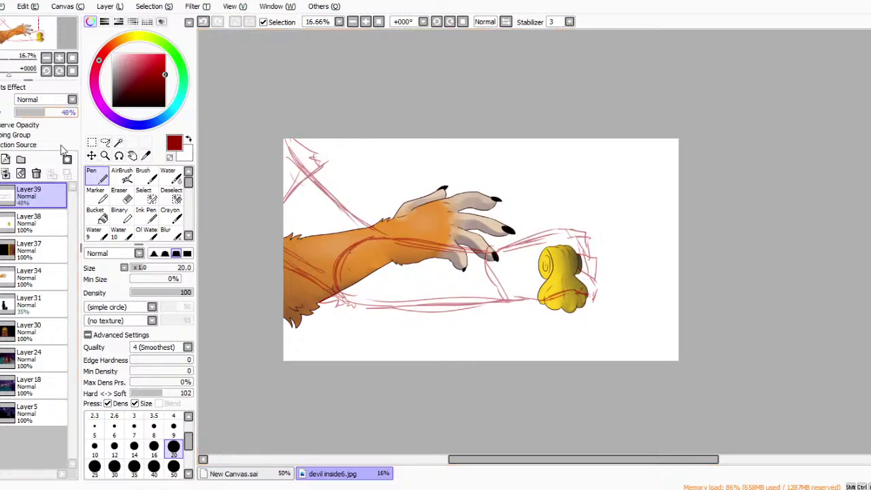
{"action": "left_click_drag", "start_coordinate": [61, 149], "coordinate": [55, 148]}
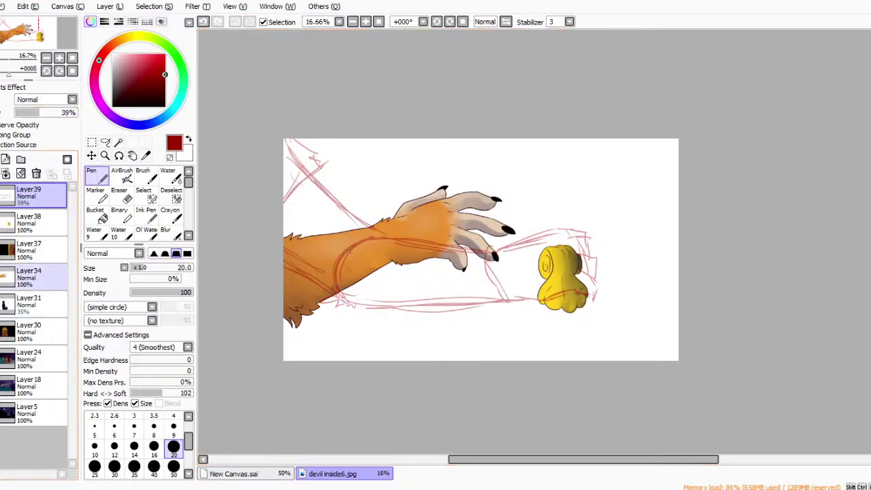
{"action": "left_click", "coordinate": [2, 276]}
Add a new layer above the sketch and reduce the opacity of Layer39 to 29%.
{"action": "left_click", "coordinate": [5, 160]}
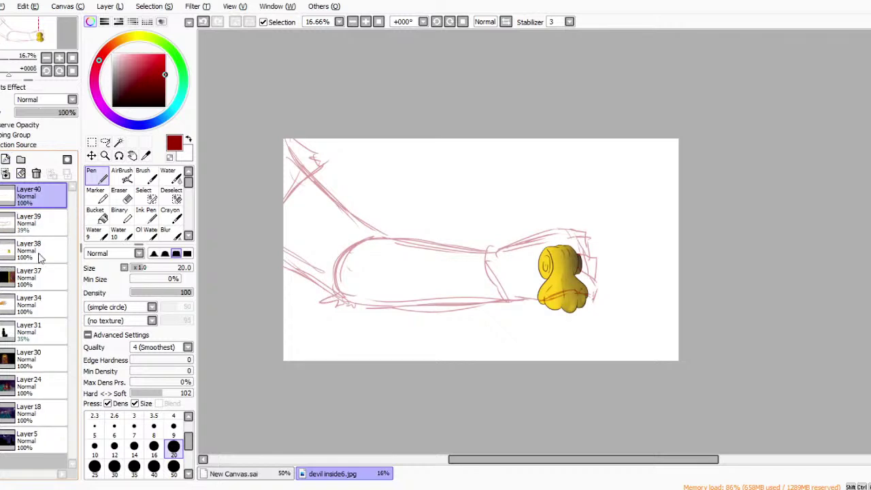
{"action": "left_click", "coordinate": [34, 197]}
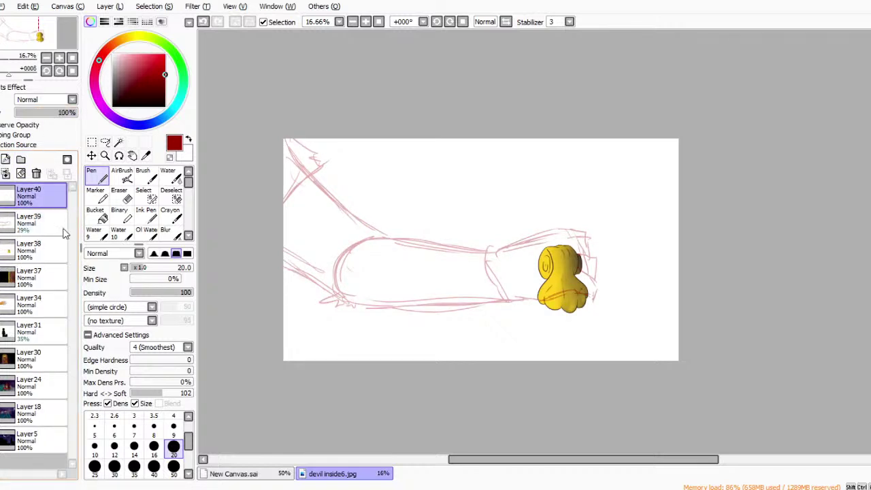
Ink three curved finger outlines behind the handle's right side on Layer40 in very dark red with the Pen at size 9.
{"action": "left_click", "coordinate": [165, 99]}
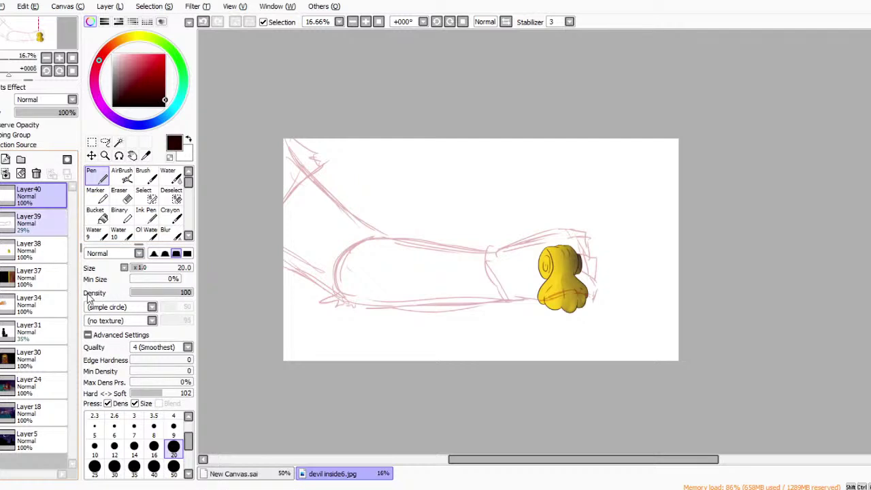
{"action": "left_click", "coordinate": [119, 156]}
{"action": "left_click", "coordinate": [105, 156]}
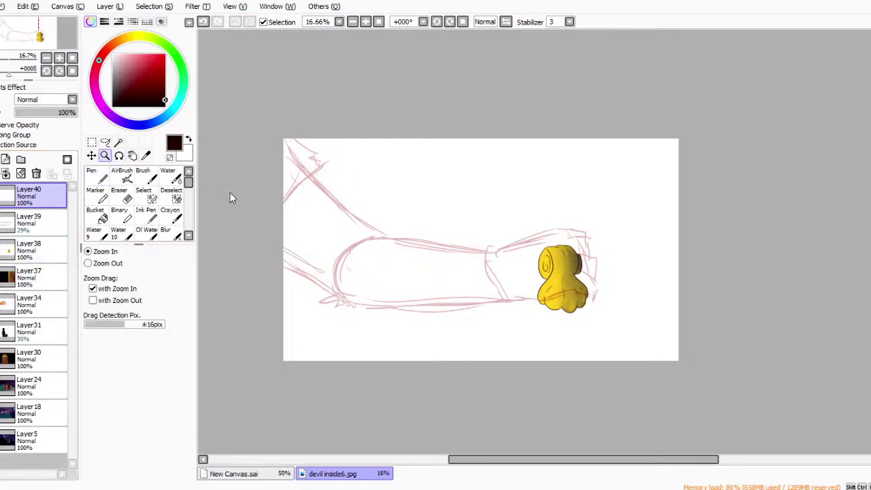
{"action": "left_click", "coordinate": [714, 318]}
{"action": "left_click", "coordinate": [738, 323]}
{"action": "left_click", "coordinate": [738, 325]}
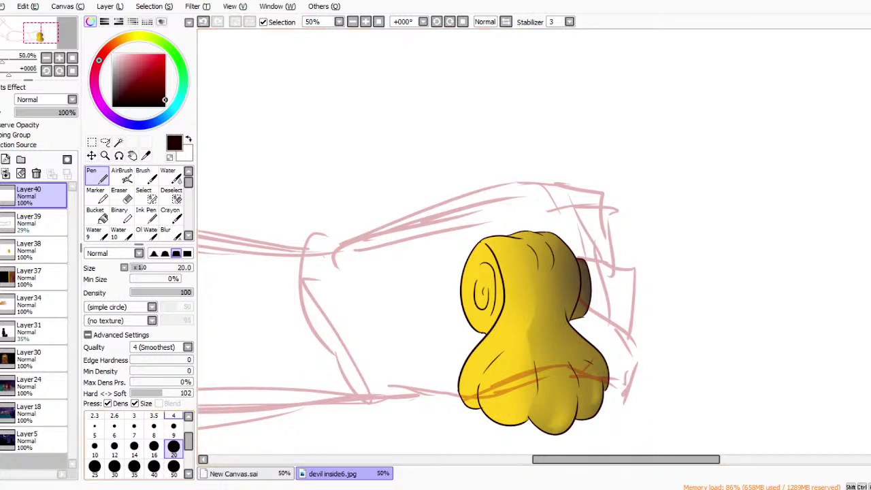
{"action": "key", "text": "bracketleft"}
{"action": "key", "text": "bracketleft"}
{"action": "key", "text": "bracketleft"}
{"action": "key", "text": "bracketleft"}
{"action": "key", "text": "bracketleft"}
{"action": "mouse_move", "coordinate": [584, 304]}
{"action": "left_mouse_down"}
{"action": "mouse_move", "coordinate": [629, 341]}
{"action": "mouse_move", "coordinate": [627, 378]}
{"action": "left_mouse_up"}
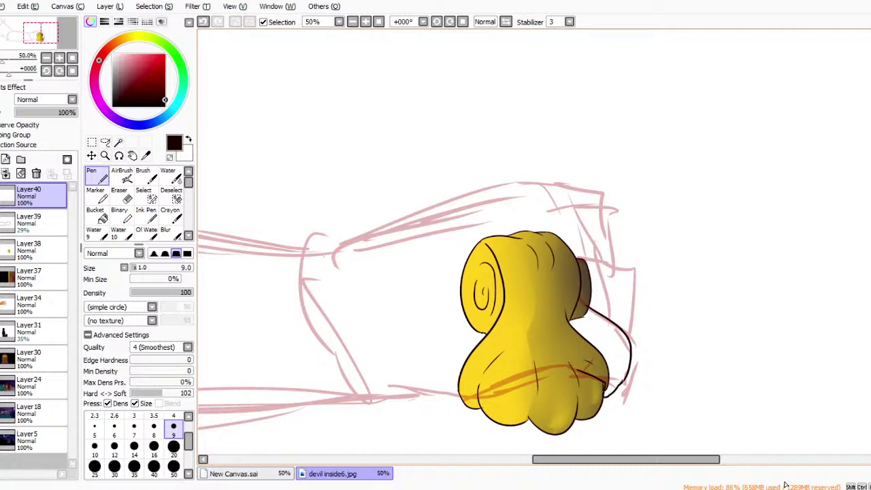
{"action": "mouse_move", "coordinate": [573, 253]}
{"action": "left_mouse_down"}
{"action": "mouse_move", "coordinate": [632, 300]}
{"action": "mouse_move", "coordinate": [634, 341]}
{"action": "left_mouse_up"}
{"action": "mouse_move", "coordinate": [552, 216]}
{"action": "left_mouse_down"}
{"action": "mouse_move", "coordinate": [606, 240]}
{"action": "mouse_move", "coordinate": [617, 280]}
{"action": "left_mouse_up"}
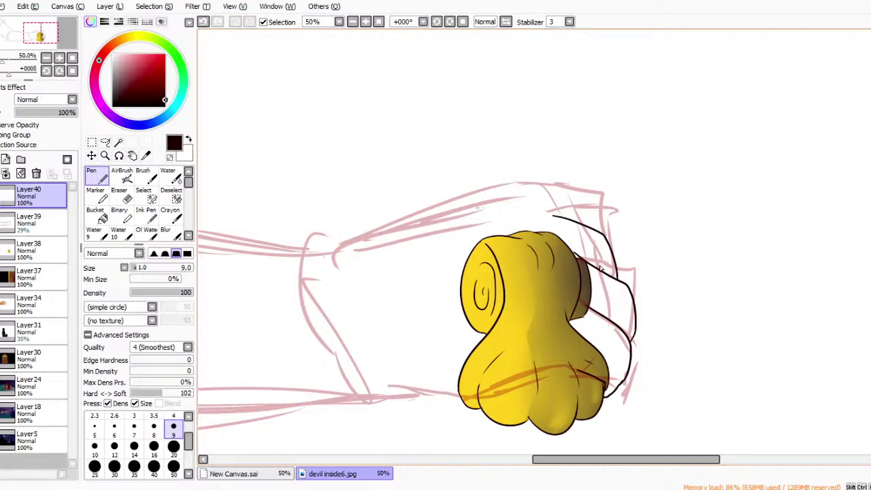
{"action": "mouse_move", "coordinate": [391, 229]}
{"action": "left_mouse_down"}
{"action": "mouse_move", "coordinate": [538, 196]}
{"action": "mouse_move", "coordinate": [591, 223]}
{"action": "left_mouse_up"}
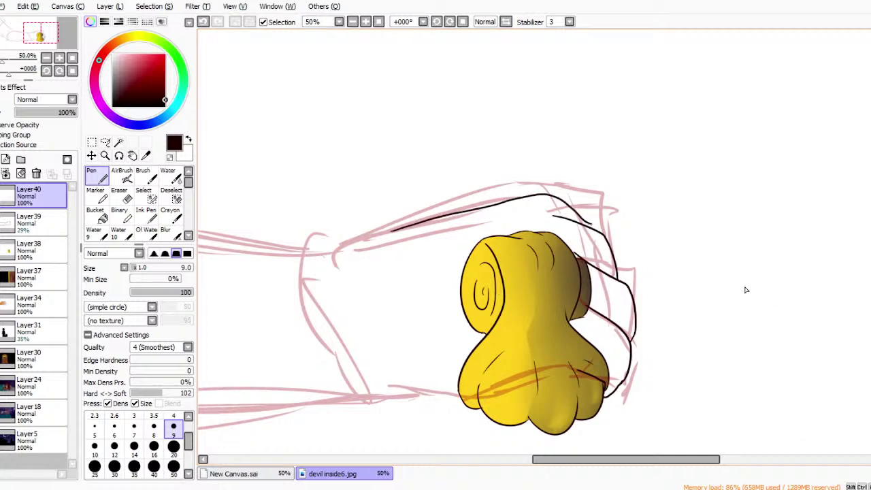
{"action": "key", "text": "ctrl+z"}
{"action": "mouse_move", "coordinate": [384, 232]}
{"action": "left_mouse_down"}
{"action": "mouse_move", "coordinate": [517, 197]}
{"action": "mouse_move", "coordinate": [580, 223]}
{"action": "left_mouse_up"}
{"action": "key", "text": "ctrl+z"}
{"action": "left_click_drag", "start_coordinate": [373, 240], "coordinate": [575, 194]}
{"action": "key", "text": "ctrl+z"}
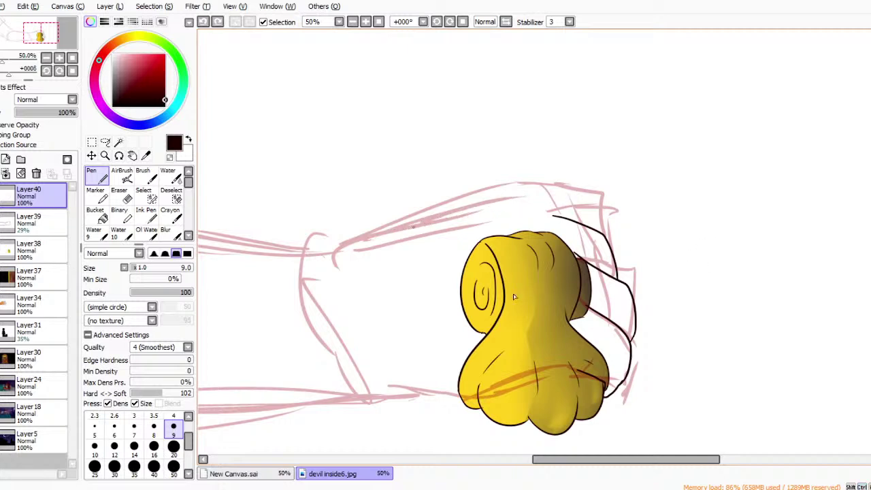
Ink the hand's upper contour from the wrist to the knuckles and add small fur tufts at the wrist.
{"action": "mouse_move", "coordinate": [361, 242]}
{"action": "left_mouse_down"}
{"action": "mouse_move", "coordinate": [511, 207]}
{"action": "mouse_move", "coordinate": [552, 204]}
{"action": "mouse_move", "coordinate": [571, 217]}
{"action": "left_mouse_up"}
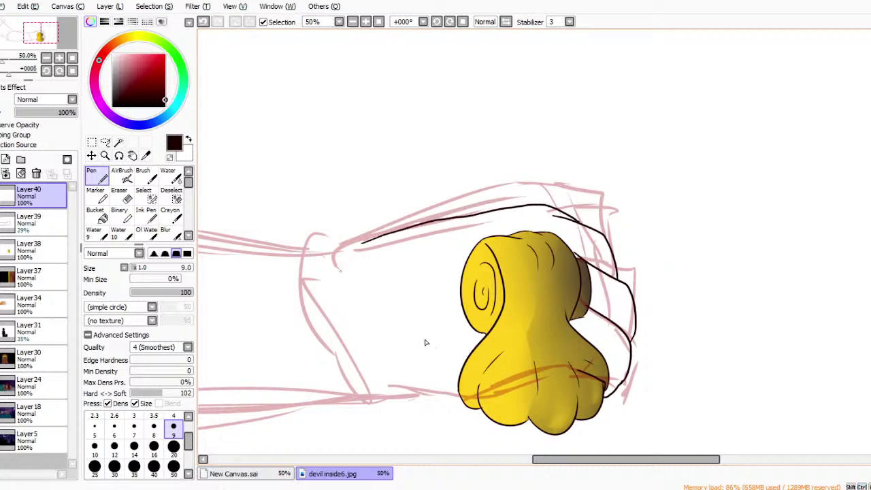
{"action": "mouse_move", "coordinate": [283, 245]}
{"action": "left_mouse_down"}
{"action": "mouse_move", "coordinate": [309, 228]}
{"action": "mouse_move", "coordinate": [310, 242]}
{"action": "mouse_move", "coordinate": [371, 236]}
{"action": "left_mouse_up"}
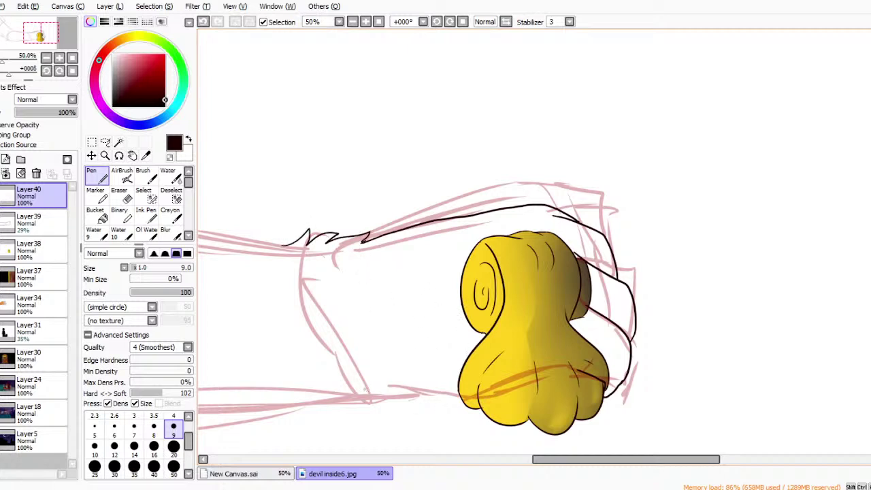
Ink the hand's lower contour from the wrist across the yellow object, and add short marks on the fingers.
{"action": "mouse_move", "coordinate": [366, 393]}
{"action": "left_mouse_down"}
{"action": "mouse_move", "coordinate": [479, 391]}
{"action": "mouse_move", "coordinate": [500, 382]}
{"action": "left_mouse_up"}
{"action": "key", "text": "ctrl+z"}
{"action": "mouse_move", "coordinate": [346, 399]}
{"action": "left_mouse_down"}
{"action": "mouse_move", "coordinate": [445, 405]}
{"action": "mouse_move", "coordinate": [520, 372]}
{"action": "mouse_move", "coordinate": [578, 367]}
{"action": "left_mouse_up"}
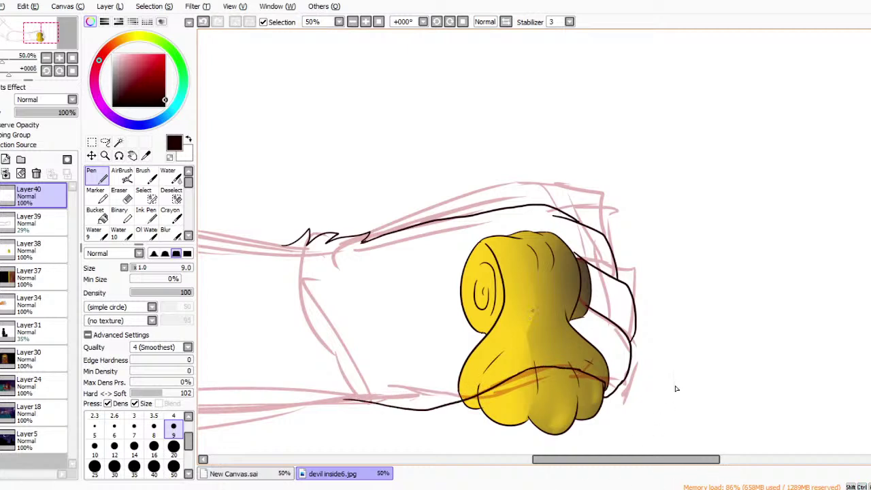
{"action": "left_click_drag", "start_coordinate": [552, 245], "coordinate": [570, 244]}
Ink jagged fur tufts along the underside of the elbow.
{"action": "left_click_drag", "start_coordinate": [625, 459], "coordinate": [505, 460]}
{"action": "left_click", "coordinate": [353, 22]}
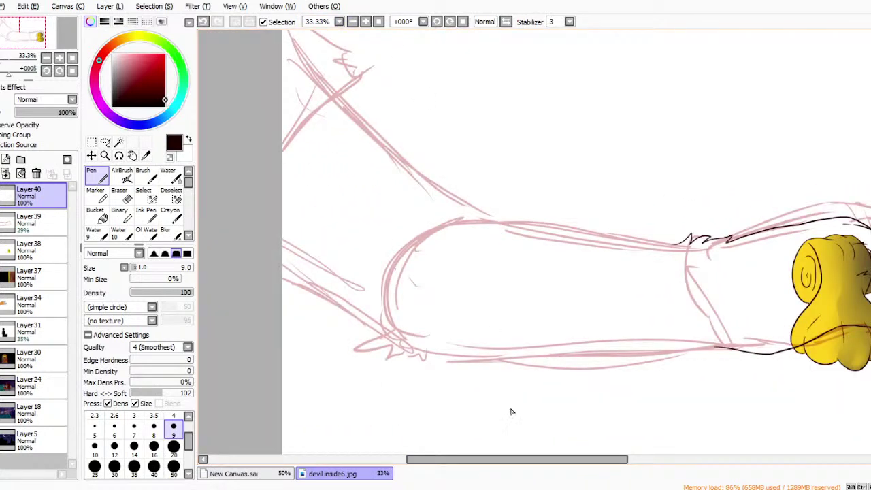
{"action": "mouse_move", "coordinate": [344, 305]}
{"action": "left_mouse_down"}
{"action": "mouse_move", "coordinate": [348, 343]}
{"action": "mouse_move", "coordinate": [373, 363]}
{"action": "mouse_move", "coordinate": [402, 375]}
{"action": "mouse_move", "coordinate": [432, 351]}
{"action": "mouse_move", "coordinate": [446, 356]}
{"action": "left_mouse_up"}
{"action": "mouse_move", "coordinate": [437, 218]}
{"action": "left_mouse_down"}
{"action": "mouse_move", "coordinate": [469, 208]}
{"action": "mouse_move", "coordinate": [639, 235]}
{"action": "left_mouse_up"}
{"action": "key", "text": "ctrl+z"}
{"action": "left_click_drag", "start_coordinate": [433, 190], "coordinate": [514, 217]}
{"action": "key", "text": "ctrl+z"}
{"action": "left_click_drag", "start_coordinate": [440, 191], "coordinate": [554, 224]}
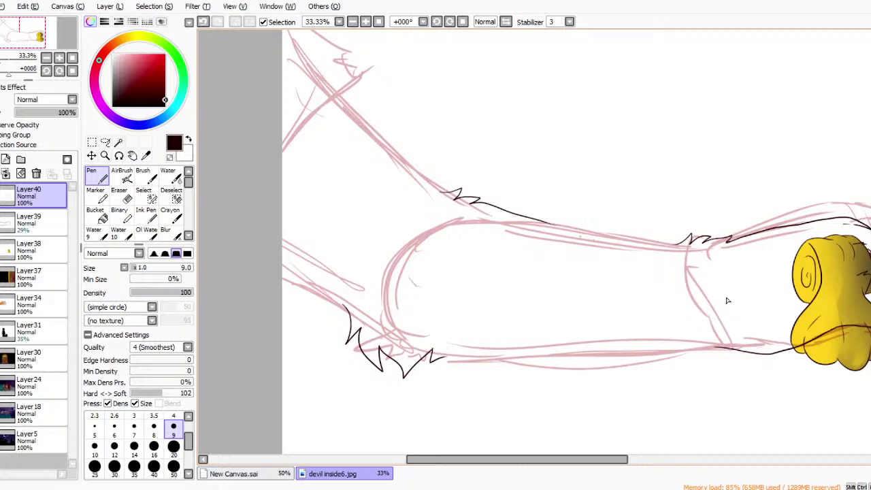
{"action": "key", "text": "ctrl+z"}
Ink the forearm's upper contour, then lasso it and move it slightly up to meet the wrist fur tufts.
{"action": "left_click_drag", "start_coordinate": [438, 211], "coordinate": [687, 251]}
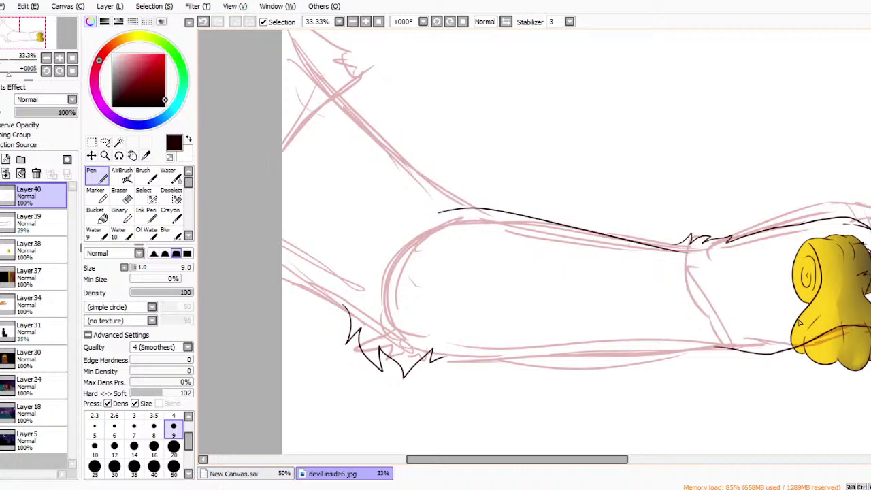
{"action": "key", "text": "l"}
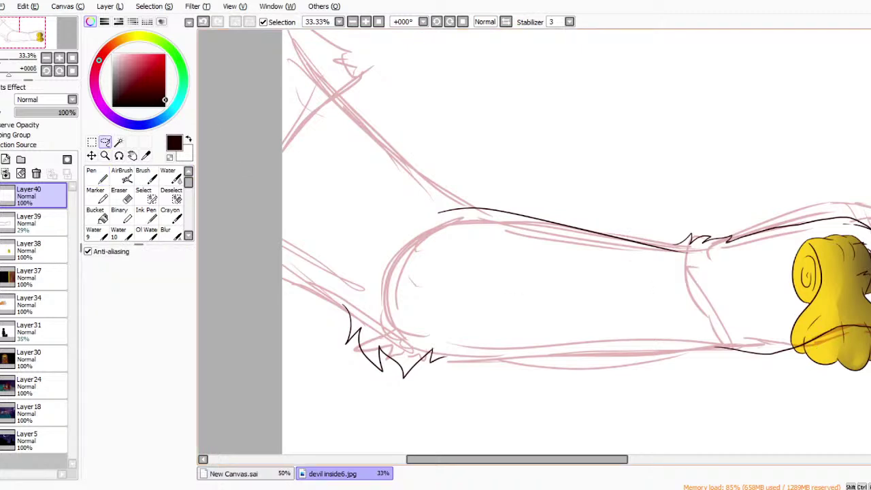
{"action": "mouse_move", "coordinate": [691, 247]}
{"action": "left_mouse_down"}
{"action": "mouse_move", "coordinate": [429, 162]}
{"action": "mouse_move", "coordinate": [670, 289]}
{"action": "left_mouse_up"}
{"action": "left_click_drag", "start_coordinate": [642, 261], "coordinate": [645, 249]}
{"action": "left_click_drag", "start_coordinate": [817, 330], "coordinate": [800, 333]}
{"action": "key", "text": "ctrl+d"}
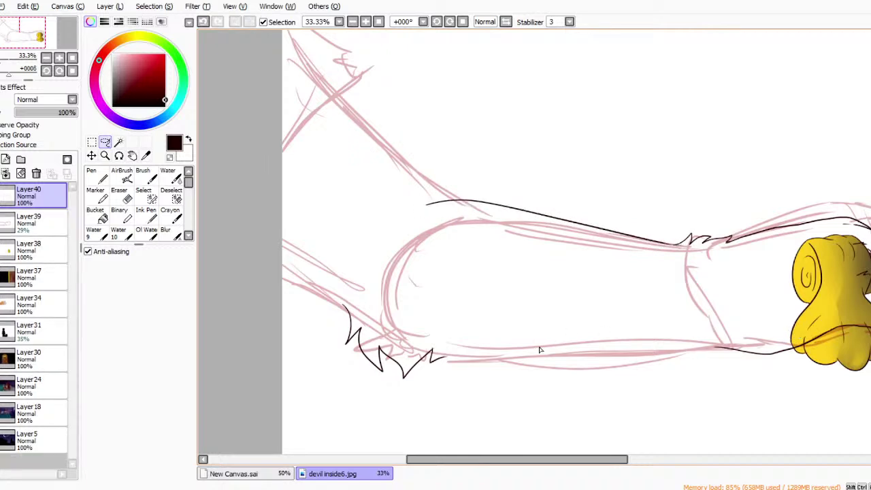
{"action": "left_click", "coordinate": [96, 175]}
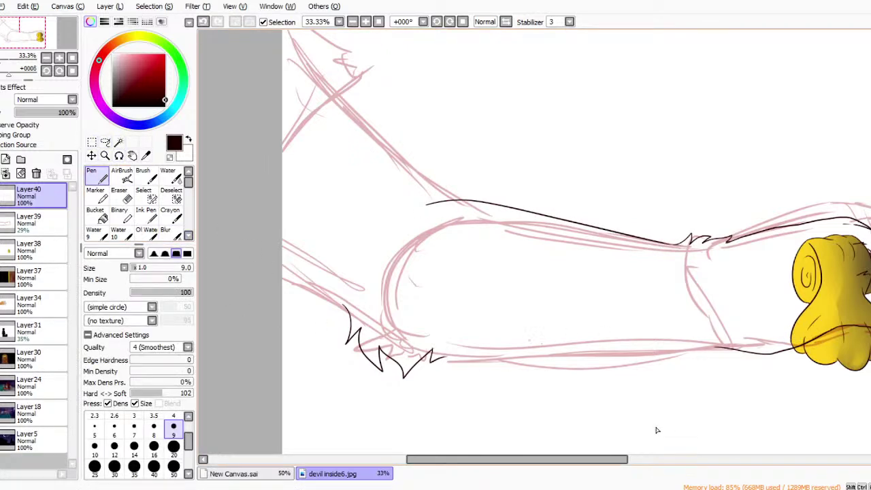
{"action": "key", "text": "ctrl+z"}
{"action": "key", "text": "ctrl+y"}
{"action": "key", "text": "ctrl+z"}
{"action": "key", "text": "ctrl+y"}
{"action": "key", "text": "ctrl+z"}
{"action": "left_click_drag", "start_coordinate": [446, 356], "coordinate": [826, 344]}
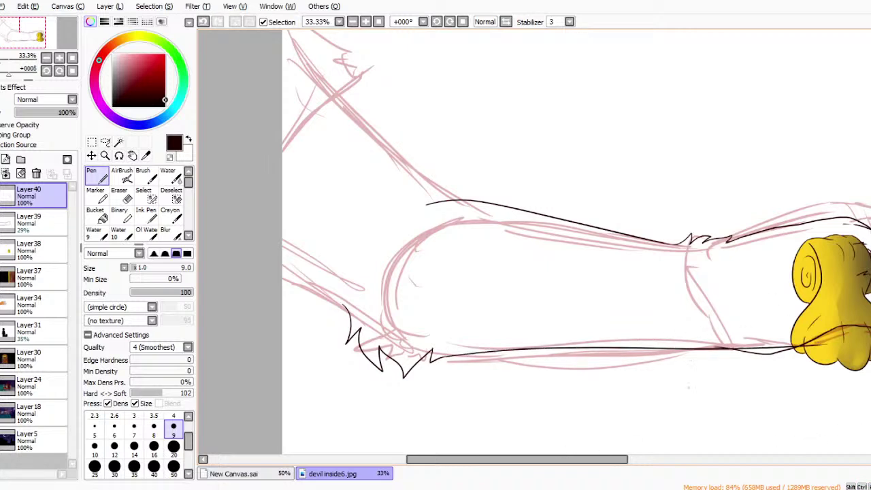
{"action": "key", "text": "ctrl+z"}
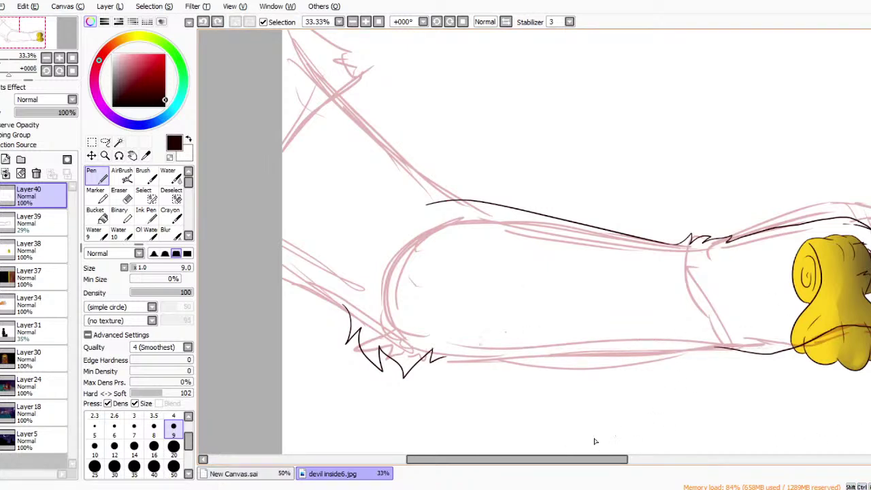
{"action": "left_click_drag", "start_coordinate": [446, 356], "coordinate": [781, 354]}
{"action": "key", "text": "ctrl+z"}
{"action": "left_click_drag", "start_coordinate": [718, 346], "coordinate": [638, 350]}
{"action": "left_click_drag", "start_coordinate": [415, 353], "coordinate": [639, 350]}
{"action": "key", "text": "ctrl+z"}
Ink the forearm's lower contour from the elbow fur to the wrist and tidy its wrist end with a hard-edged Eraser.
{"action": "left_click_drag", "start_coordinate": [442, 355], "coordinate": [740, 346]}
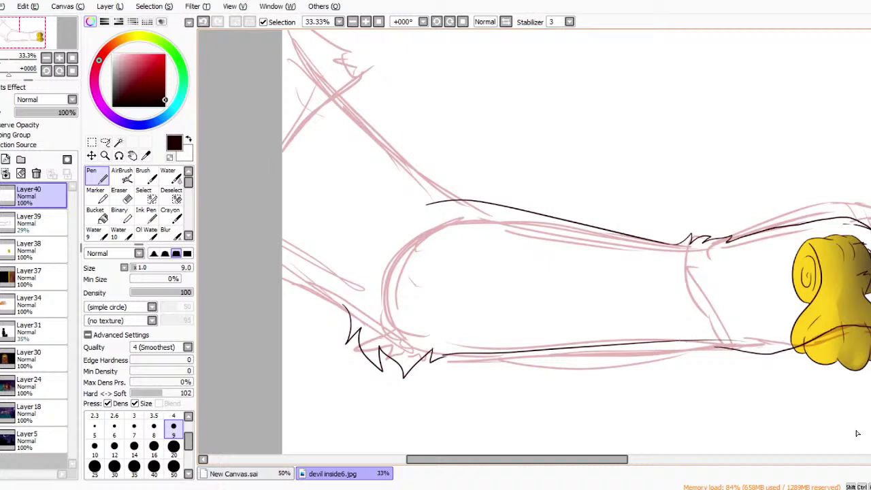
{"action": "key", "text": "e"}
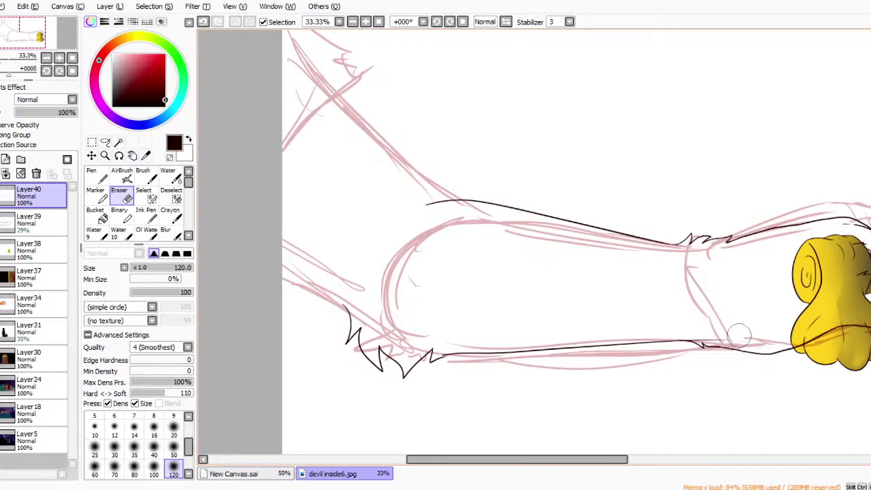
{"action": "left_click", "coordinate": [187, 253]}
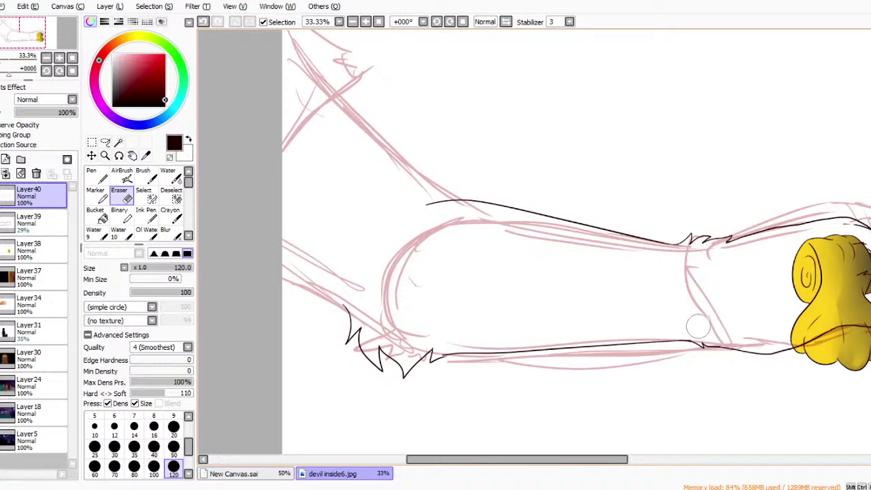
Ink small fur tufts on the upper side of the elbow crease with the Pen.
{"action": "key", "text": "n"}
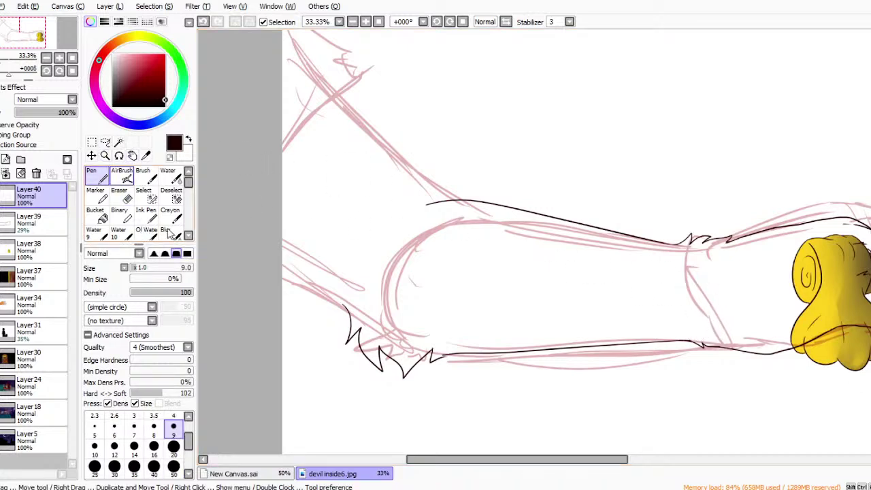
{"action": "mouse_move", "coordinate": [552, 238]}
{"action": "left_mouse_down"}
{"action": "mouse_move", "coordinate": [576, 233]}
{"action": "mouse_move", "coordinate": [583, 249]}
{"action": "mouse_move", "coordinate": [571, 262]}
{"action": "left_mouse_up"}
{"action": "key", "text": "ctrl+z"}
{"action": "left_click_drag", "start_coordinate": [534, 233], "coordinate": [593, 262]}
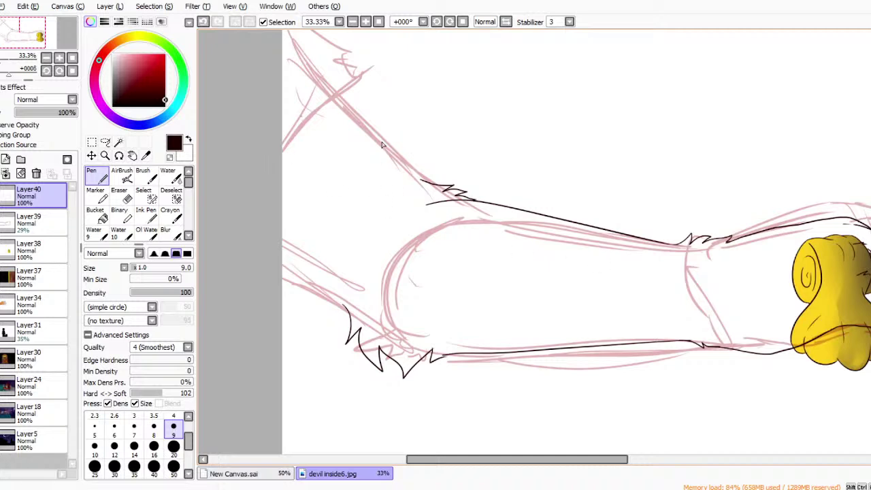
Ink the angular contours at the shoulder end of the arm, reaching the canvas edge.
{"action": "mouse_move", "coordinate": [353, 196]}
{"action": "left_mouse_down"}
{"action": "mouse_move", "coordinate": [447, 101]}
{"action": "mouse_move", "coordinate": [405, 88]}
{"action": "mouse_move", "coordinate": [405, 76]}
{"action": "left_mouse_up"}
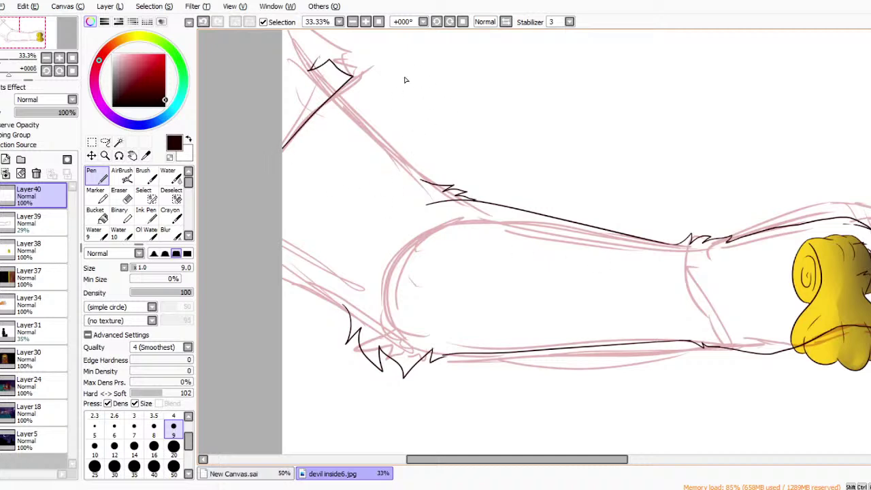
{"action": "scroll", "coordinate": [453, 161], "scroll_direction": "up", "scroll_amount": 3}
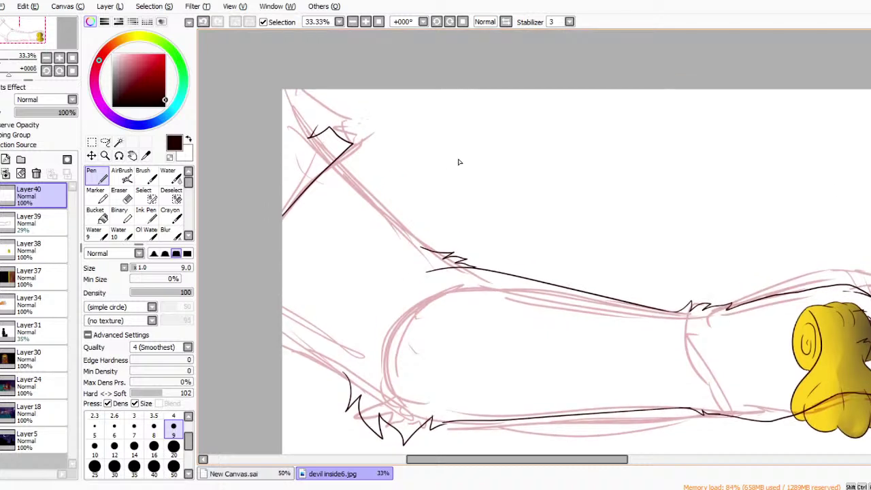
{"action": "mouse_move", "coordinate": [331, 121]}
{"action": "left_mouse_down"}
{"action": "mouse_move", "coordinate": [307, 87]}
{"action": "mouse_move", "coordinate": [283, 136]}
{"action": "left_mouse_up"}
{"action": "mouse_move", "coordinate": [282, 332]}
{"action": "left_mouse_down"}
{"action": "mouse_move", "coordinate": [345, 381]}
{"action": "mouse_move", "coordinate": [272, 338]}
{"action": "left_mouse_up"}
{"action": "key", "text": "ctrl+z"}
{"action": "key", "text": "ctrl+z"}
{"action": "key", "text": "ctrl+y"}
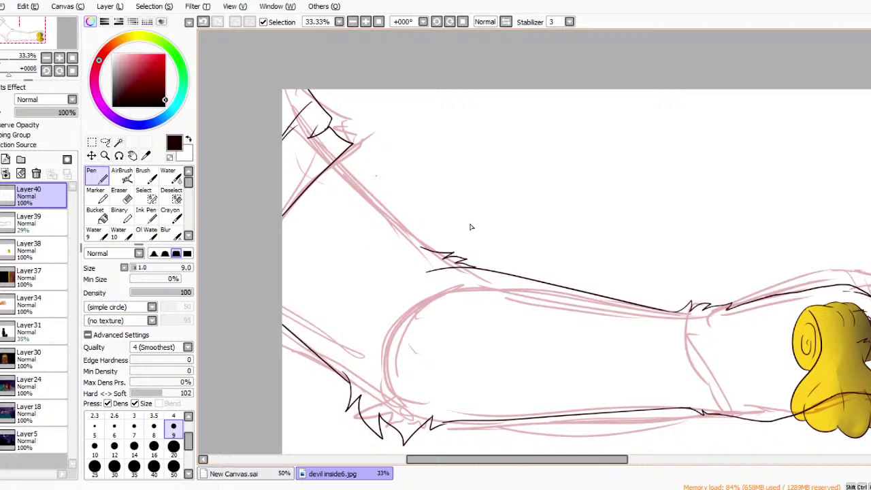
{"action": "left_click_drag", "start_coordinate": [347, 147], "coordinate": [407, 231]}
{"action": "key", "text": "ctrl+z"}
{"action": "key", "text": "ctrl+y"}
{"action": "key", "text": "ctrl+y"}
{"action": "key", "text": "ctrl+z"}
{"action": "key", "text": "ctrl+y"}
{"action": "key", "text": "ctrl+z"}
{"action": "key", "text": "ctrl+z"}
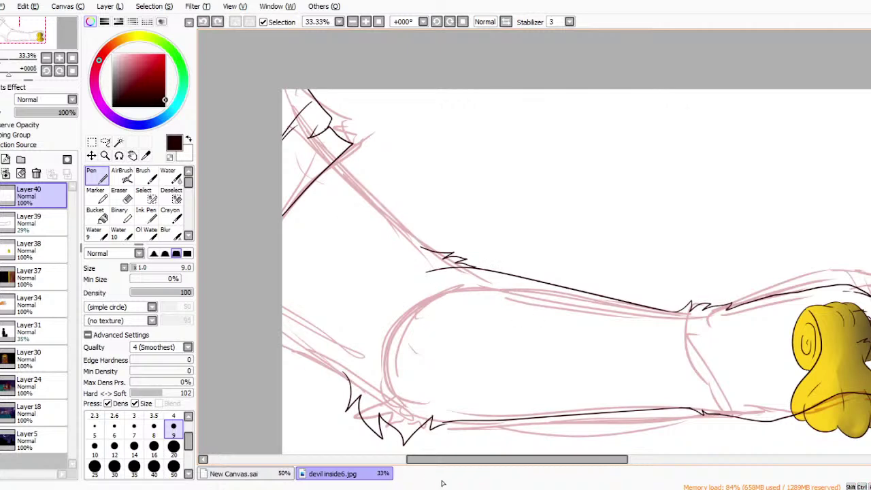
Ink the underside of the upper arm from the canvas edge to the elbow fur tufts.
{"action": "mouse_move", "coordinate": [352, 388]}
{"action": "left_mouse_down"}
{"action": "mouse_move", "coordinate": [283, 332]}
{"action": "mouse_move", "coordinate": [336, 384]}
{"action": "left_mouse_up"}
{"action": "key", "text": "ctrl+z"}
{"action": "key", "text": "ctrl+z"}
{"action": "key", "text": "ctrl+y"}
{"action": "key", "text": "ctrl+z"}
{"action": "key", "text": "ctrl+y"}
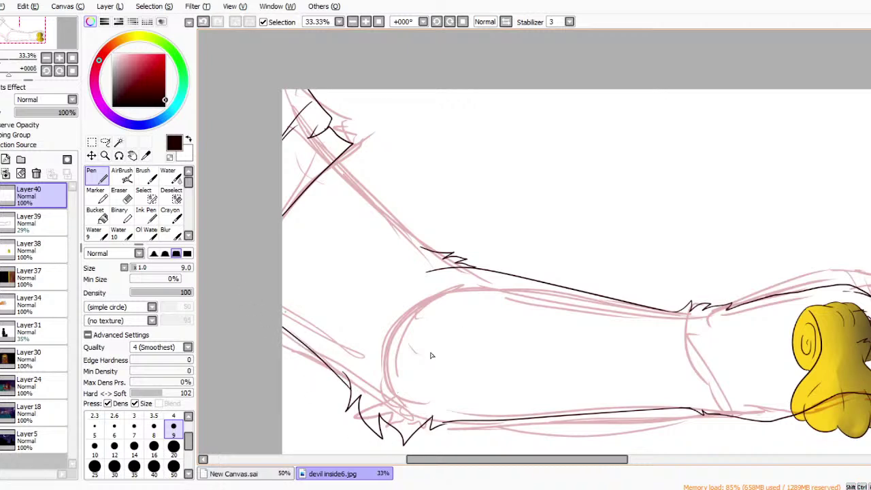
Ink the upper arm's top contour from the shoulder corner to the fur tufts at the elbow crease.
{"action": "left_click_drag", "start_coordinate": [348, 148], "coordinate": [427, 248]}
{"action": "key", "text": "ctrl+z"}
{"action": "key", "text": "ctrl+y"}
{"action": "key", "text": "ctrl+z"}
{"action": "key", "text": "ctrl+y"}
{"action": "key", "text": "ctrl+z"}
{"action": "key", "text": "ctrl+y"}
{"action": "key", "text": "ctrl+z"}
{"action": "key", "text": "ctrl+y"}
{"action": "key", "text": "ctrl+z"}
{"action": "key", "text": "ctrl+y"}
{"action": "key", "text": "ctrl+z"}
{"action": "key", "text": "ctrl+y"}
{"action": "left_click", "coordinate": [118, 141]}
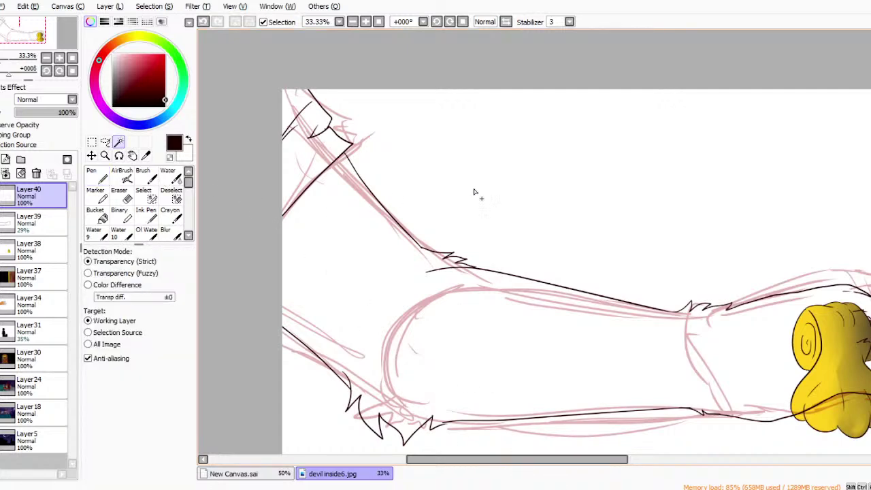
{"action": "left_click", "coordinate": [562, 323]}
{"action": "mouse_move", "coordinate": [517, 459]}
{"action": "left_mouse_down"}
{"action": "mouse_move", "coordinate": [583, 459]}
{"action": "mouse_move", "coordinate": [563, 459]}
{"action": "mouse_move", "coordinate": [573, 459]}
{"action": "left_mouse_up"}
{"action": "key", "text": "ctrl+d"}
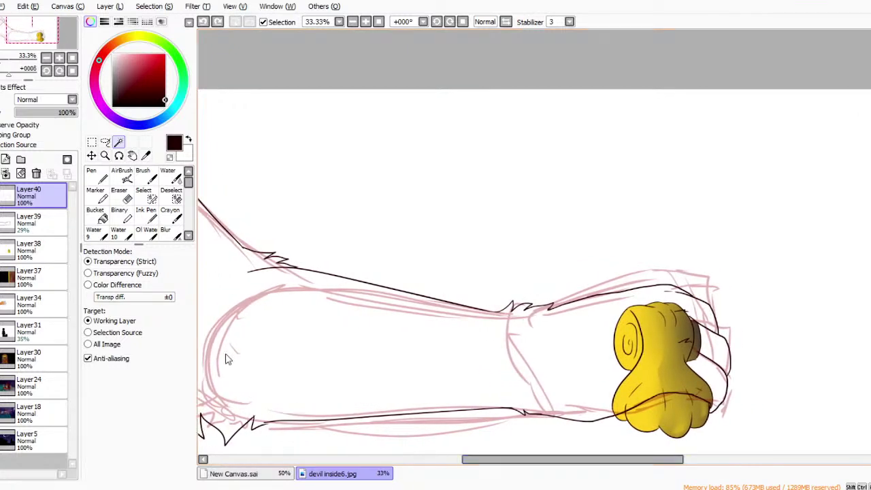
Hide Layer38 with the yellow object and join the lower forearm line to the elbow fur with a short Pen stroke.
{"action": "left_click", "coordinate": [1, 251]}
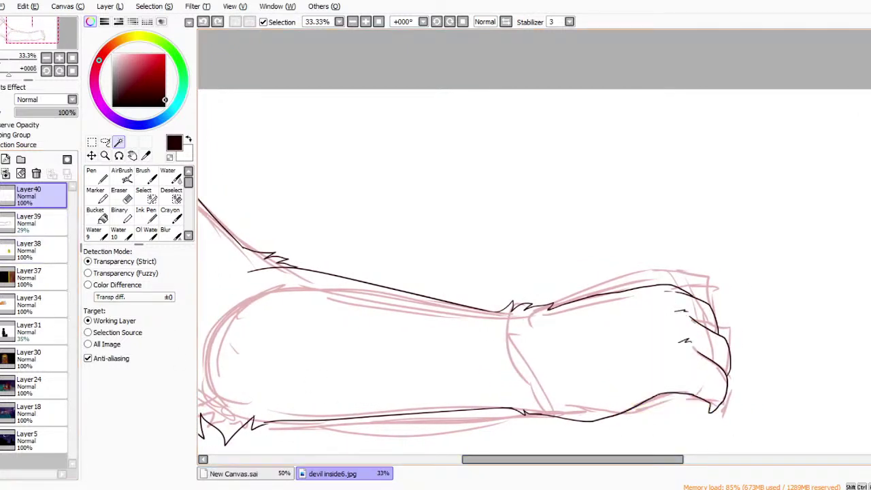
{"action": "scroll", "coordinate": [464, 272], "scroll_direction": "down", "scroll_amount": 3}
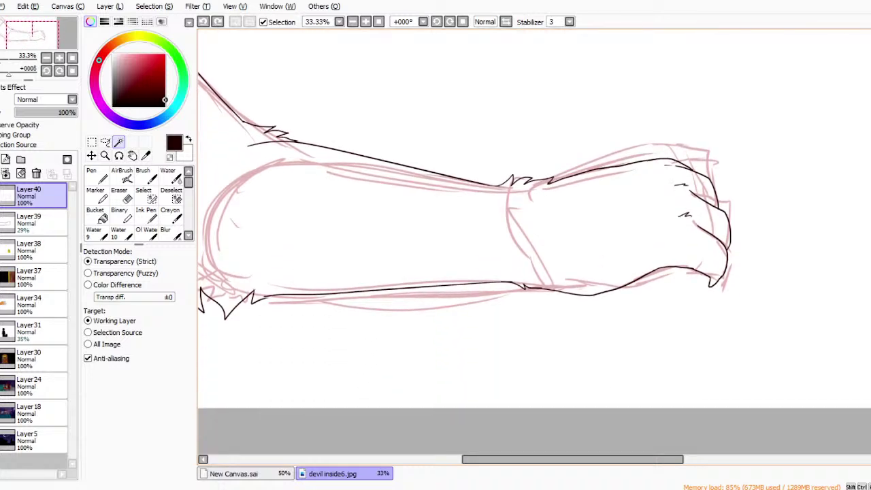
{"action": "left_click_drag", "start_coordinate": [538, 459], "coordinate": [483, 459]}
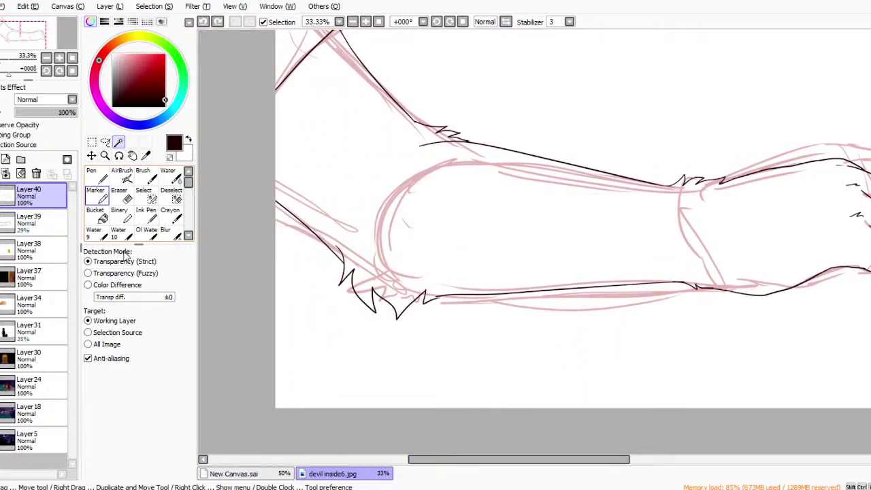
{"action": "left_click", "coordinate": [95, 175]}
{"action": "left_click_drag", "start_coordinate": [549, 381], "coordinate": [559, 375]}
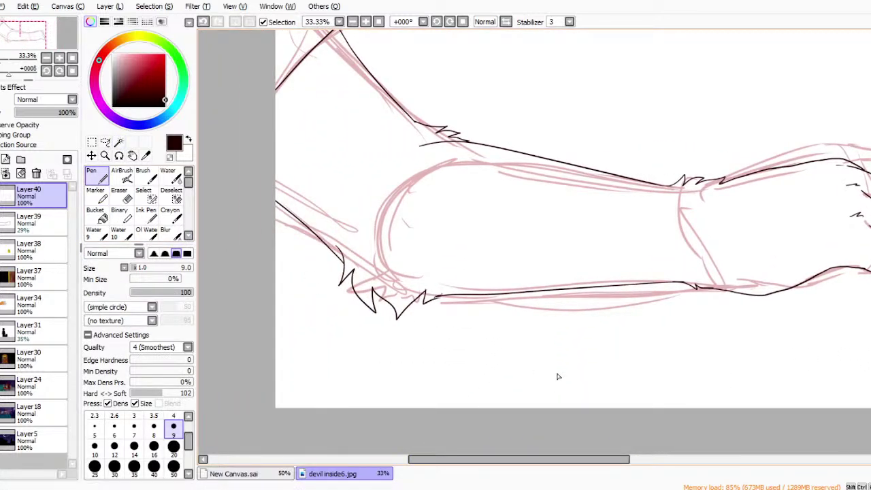
Select the area outside the arm outline with the Magic Wand and invert the selection.
{"action": "left_click", "coordinate": [119, 142]}
{"action": "left_click", "coordinate": [368, 337]}
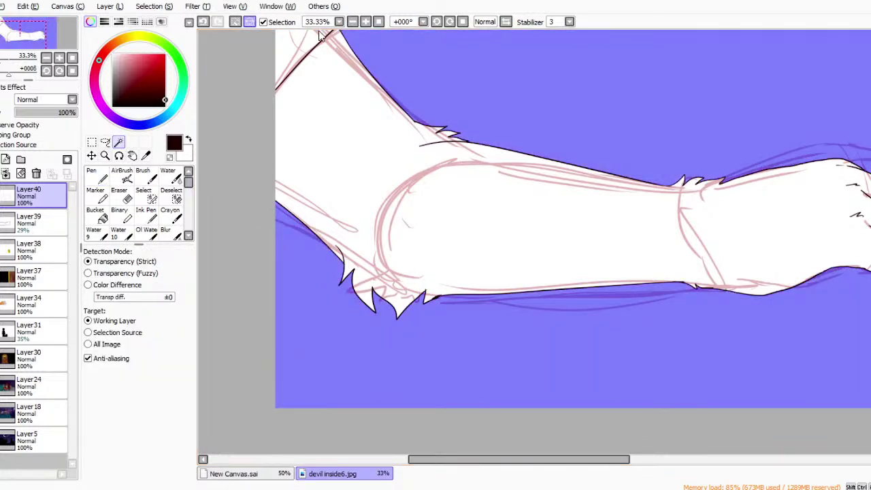
{"action": "key", "text": "ctrl+i"}
Show Layer34 with the finished arm and sample the light orange of its palm fur.
{"action": "left_click", "coordinate": [1, 305]}
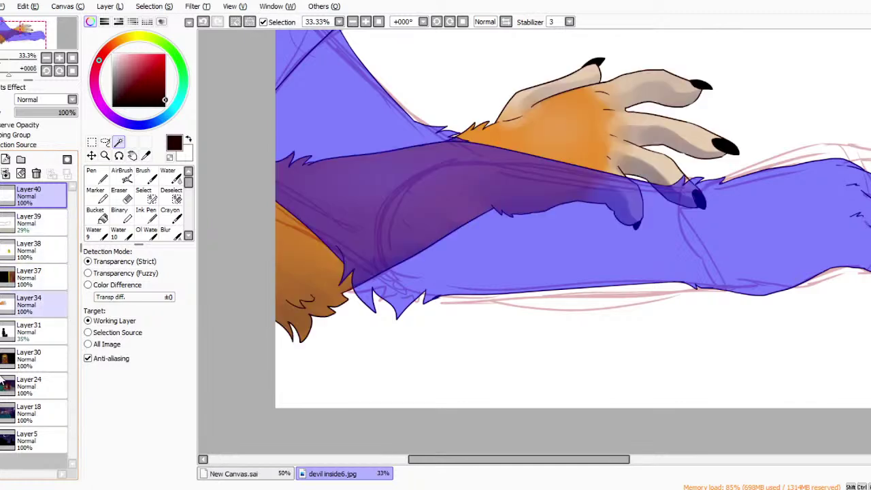
{"action": "key", "text": "alt"}
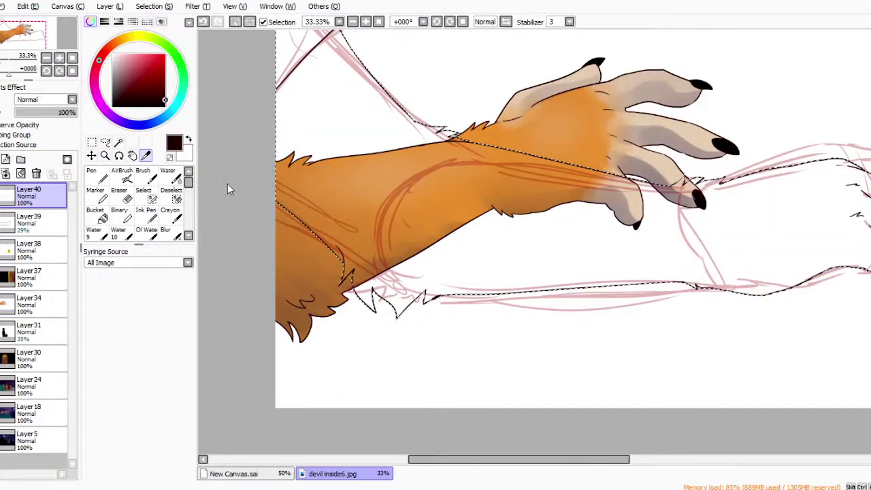
{"action": "left_click", "coordinate": [545, 129]}
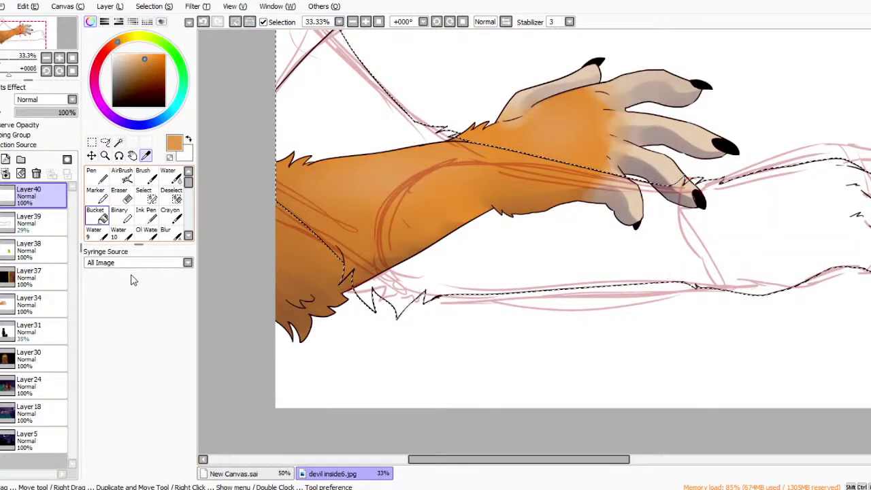
Add a new layer directly above Layer39 and fill the selected arm with the sampled orange using the Bucket.
{"action": "key", "text": "w"}
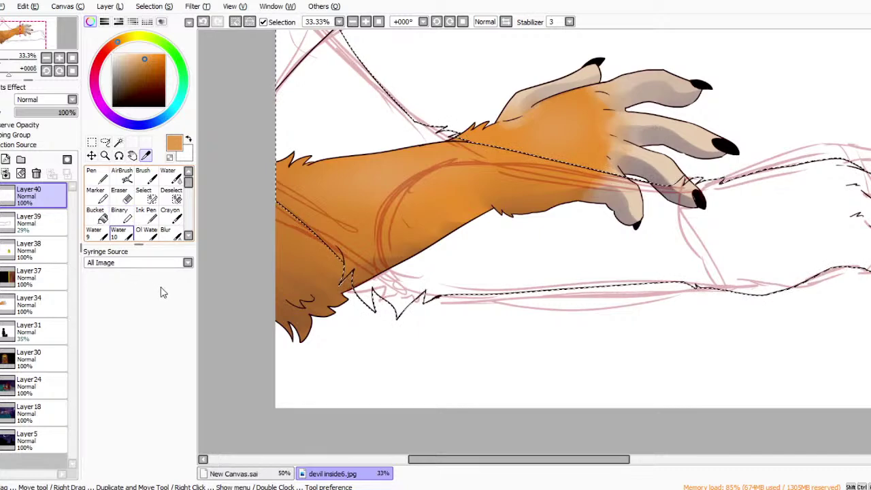
{"action": "left_click", "coordinate": [95, 215]}
{"action": "left_click", "coordinate": [30, 221]}
{"action": "left_click", "coordinate": [4, 160]}
{"action": "left_click", "coordinate": [525, 263]}
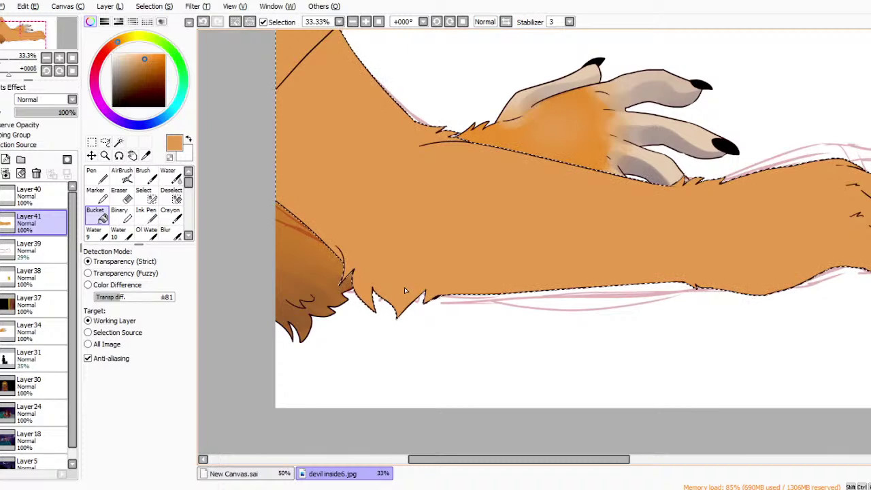
Undo the arm's first fill, sample a deeper orange from the finished arm, and refill the selection on Layer41 with the Bucket.
{"action": "key", "text": "ctrl+z"}
{"action": "key", "text": "alt"}
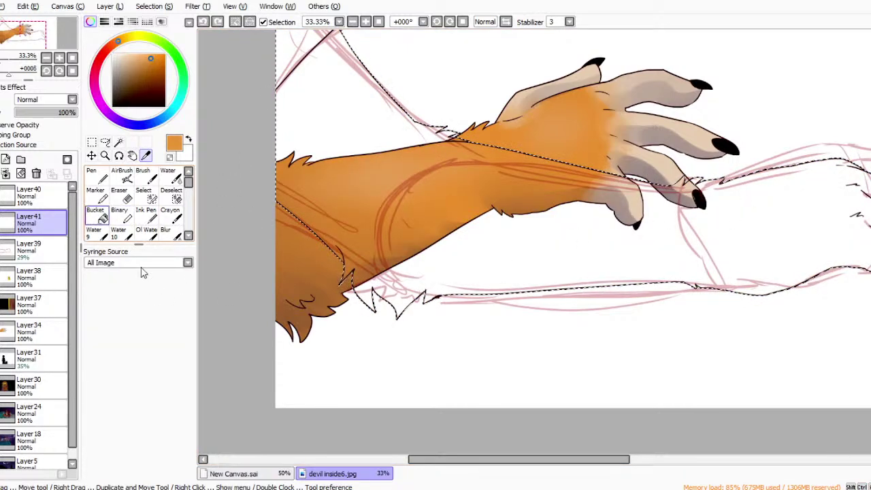
{"action": "left_click", "coordinate": [97, 211]}
{"action": "left_click", "coordinate": [503, 245]}
{"action": "left_click", "coordinate": [375, 310]}
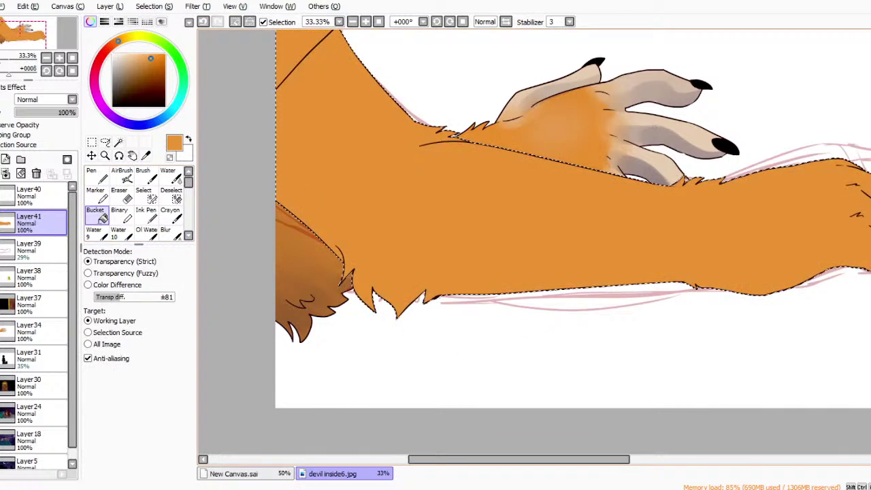
Sample the beige of the finished hand's fingers and paint the new hand's fingers with the Pen at size 350.
{"action": "scroll", "coordinate": [572, 238], "scroll_direction": "up", "scroll_amount": 2}
{"action": "scroll", "coordinate": [366, 221], "scroll_direction": "up", "scroll_amount": 1}
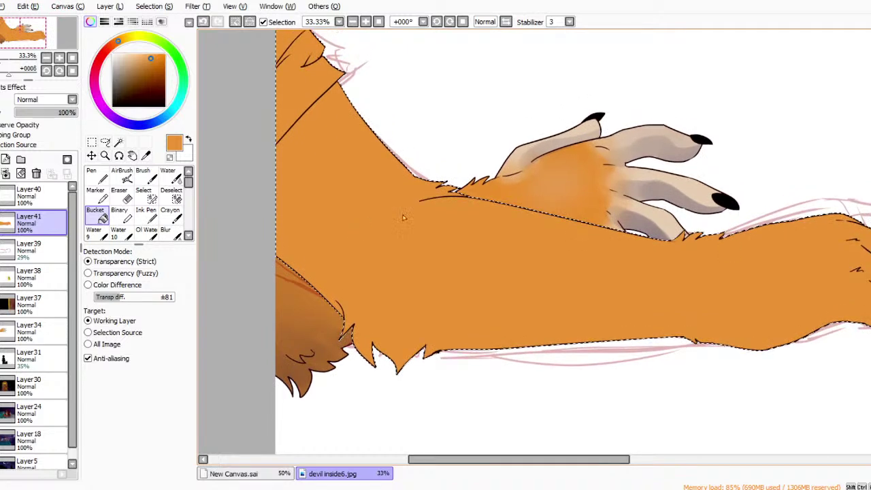
{"action": "left_click", "coordinate": [145, 156]}
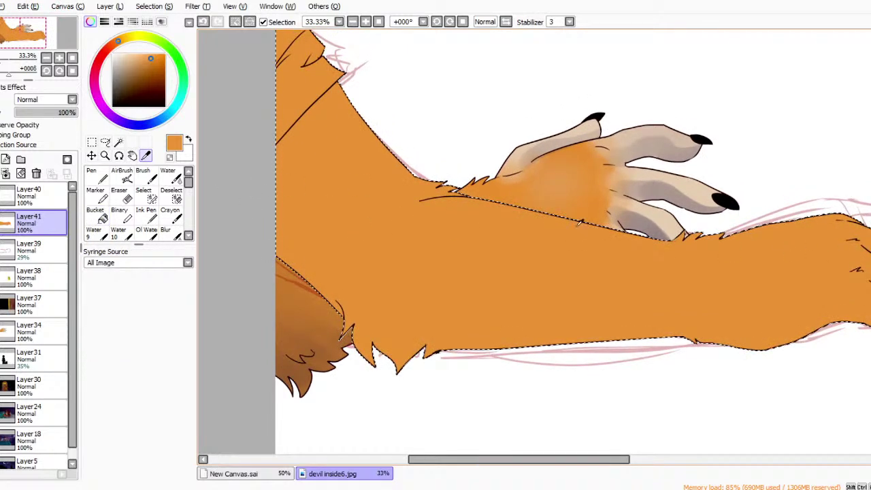
{"action": "left_click", "coordinate": [666, 184]}
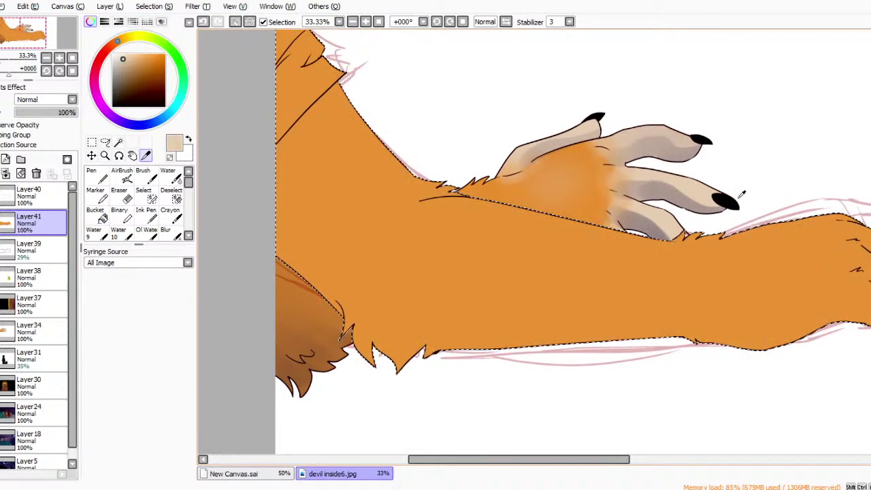
{"action": "left_click_drag", "start_coordinate": [503, 459], "coordinate": [576, 459]}
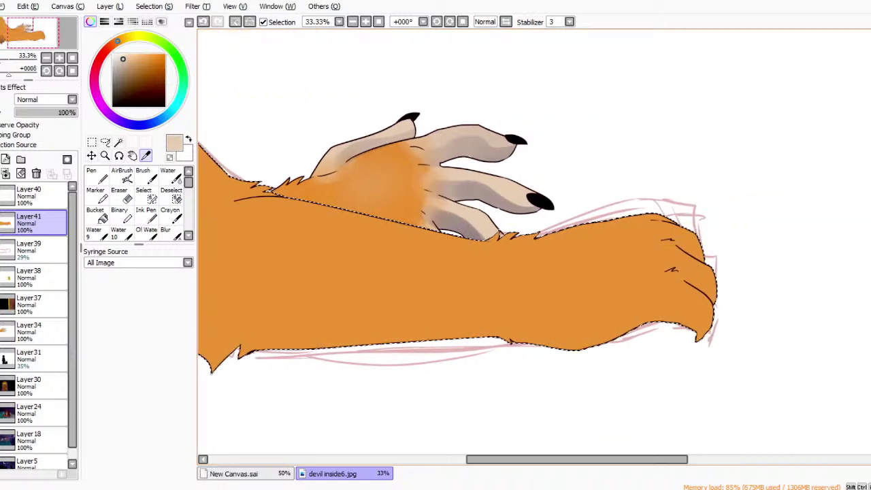
{"action": "left_click", "coordinate": [96, 176]}
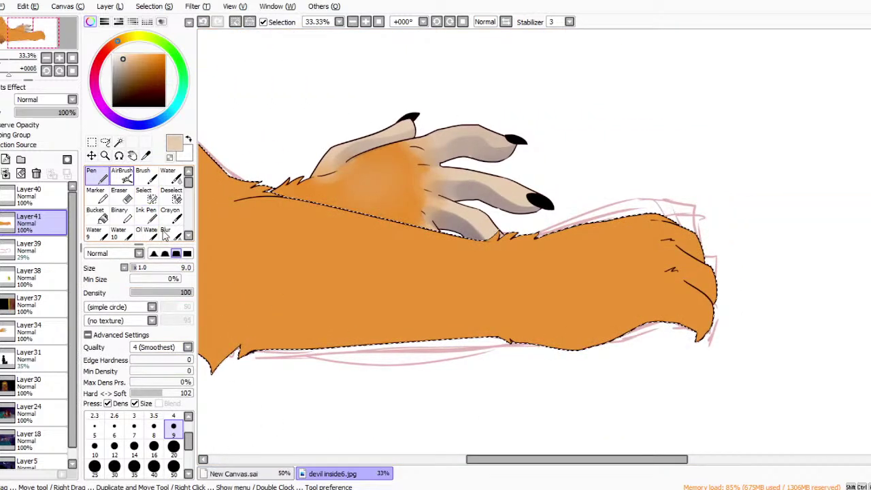
{"action": "left_click", "coordinate": [168, 174]}
{"action": "left_click", "coordinate": [96, 176]}
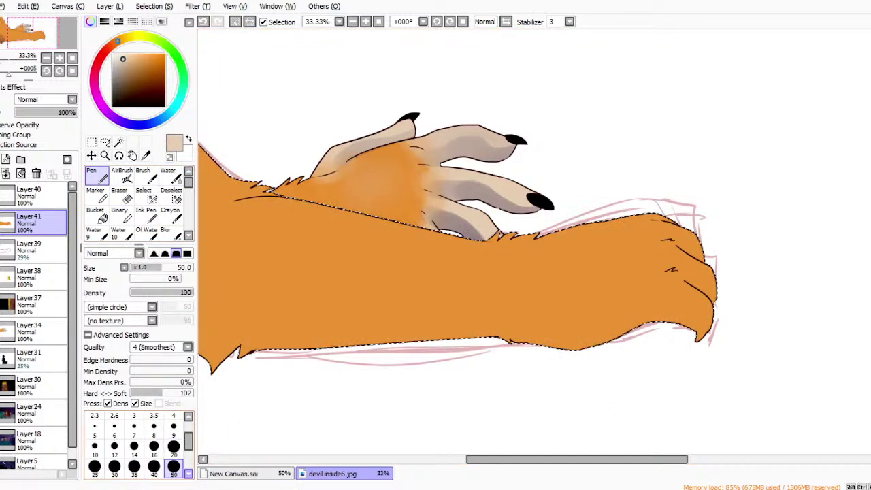
{"action": "scroll", "coordinate": [149, 442], "scroll_direction": "down", "scroll_amount": 3}
{"action": "left_click", "coordinate": [173, 447]}
{"action": "left_click_drag", "start_coordinate": [704, 279], "coordinate": [710, 262]}
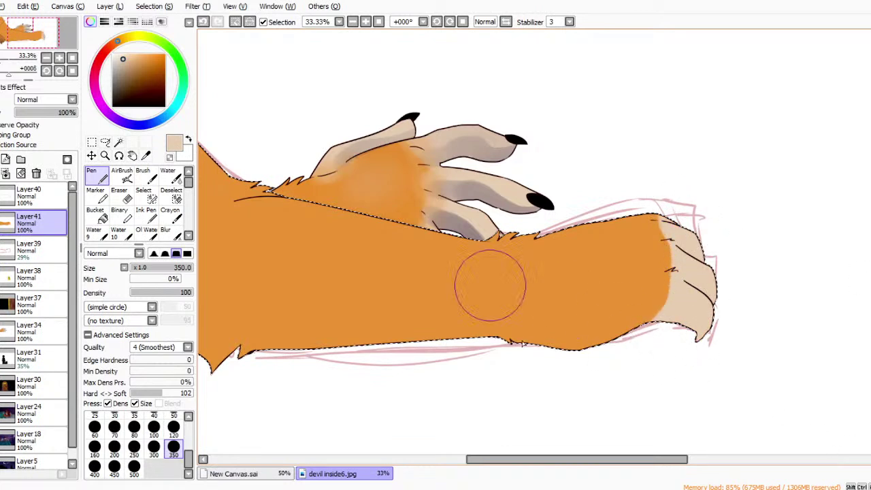
Blend the border between the beige fingers and the orange fur using the Water brush at size 120.
{"action": "left_click", "coordinate": [168, 176]}
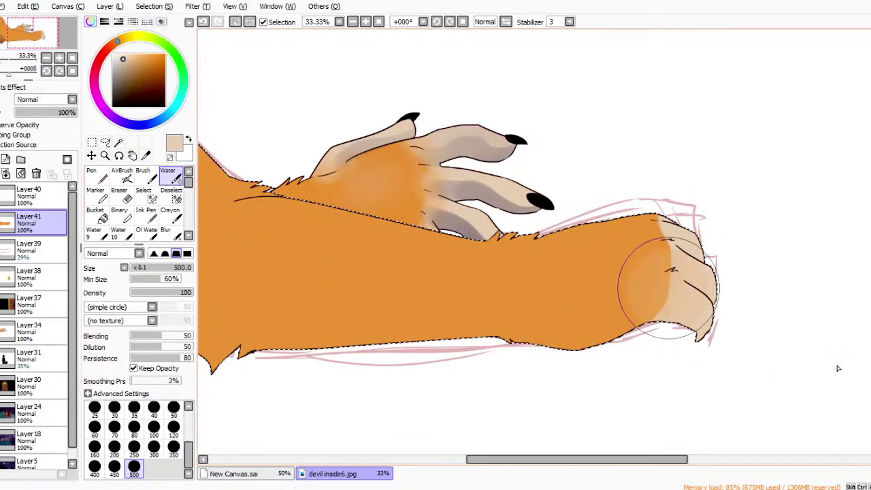
{"action": "key", "text": "ctrl+z"}
{"action": "left_click", "coordinate": [173, 407]}
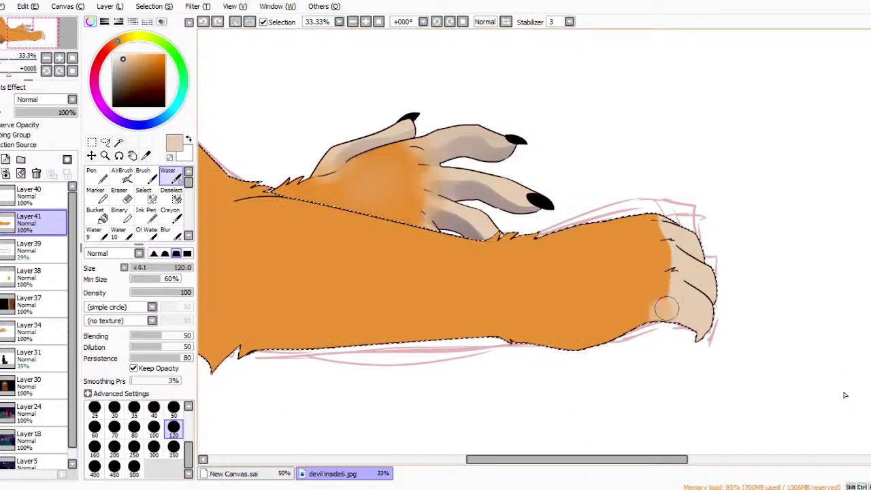
{"action": "left_click_drag", "start_coordinate": [669, 288], "coordinate": [668, 307]}
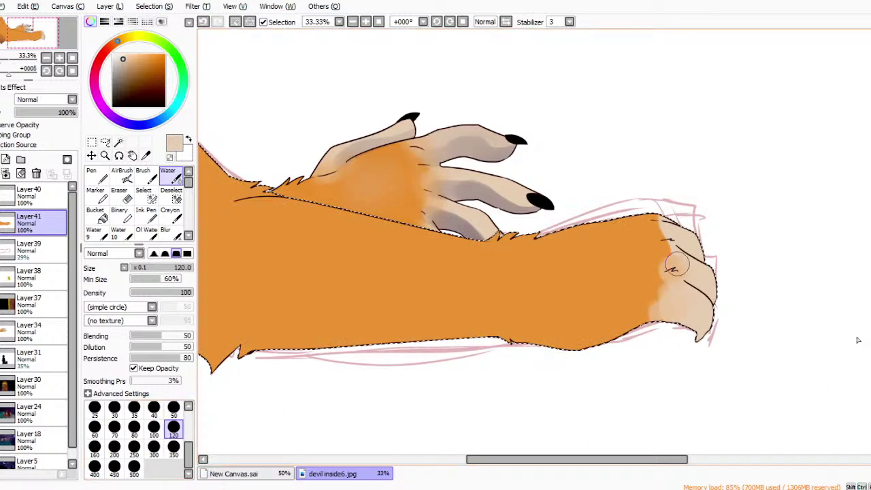
{"action": "left_click_drag", "start_coordinate": [661, 266], "coordinate": [674, 302]}
{"action": "left_click_drag", "start_coordinate": [660, 228], "coordinate": [670, 257]}
{"action": "left_click_drag", "start_coordinate": [684, 302], "coordinate": [684, 325]}
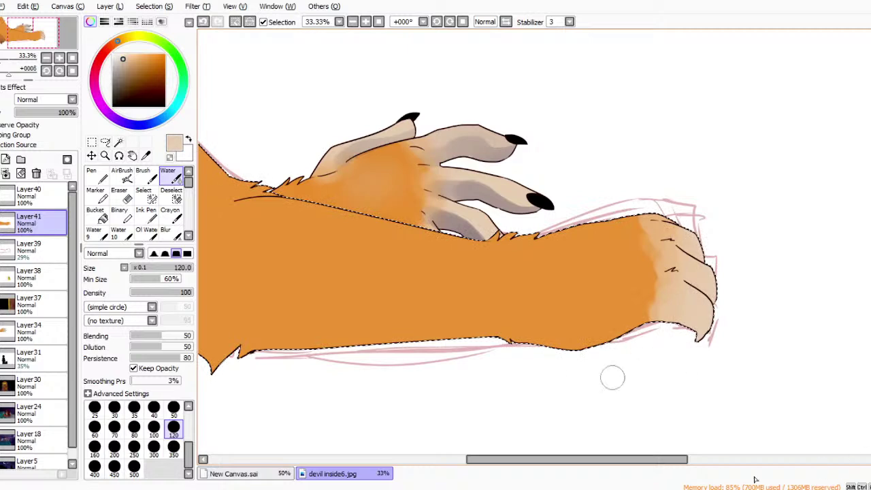
Choose a light blue and paint the sleeve at the upper arm with the Pen at size 350.
{"action": "left_click_drag", "start_coordinate": [592, 460], "coordinate": [549, 459]}
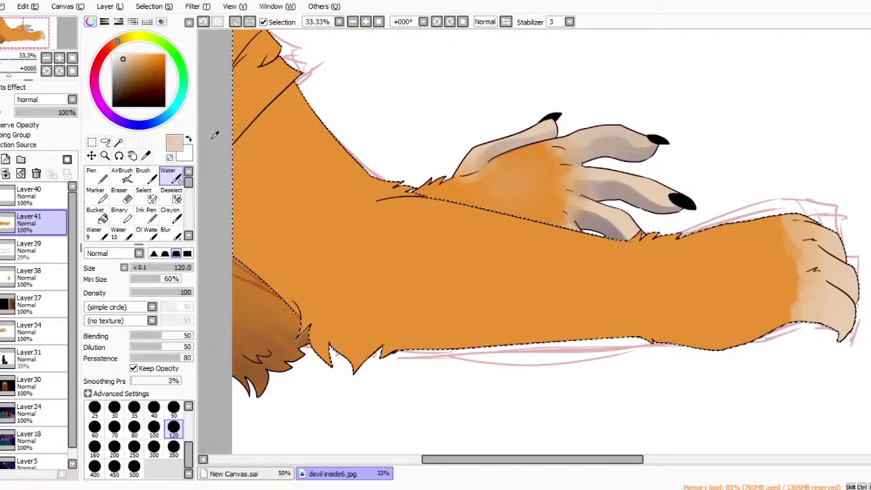
{"action": "key", "text": "x"}
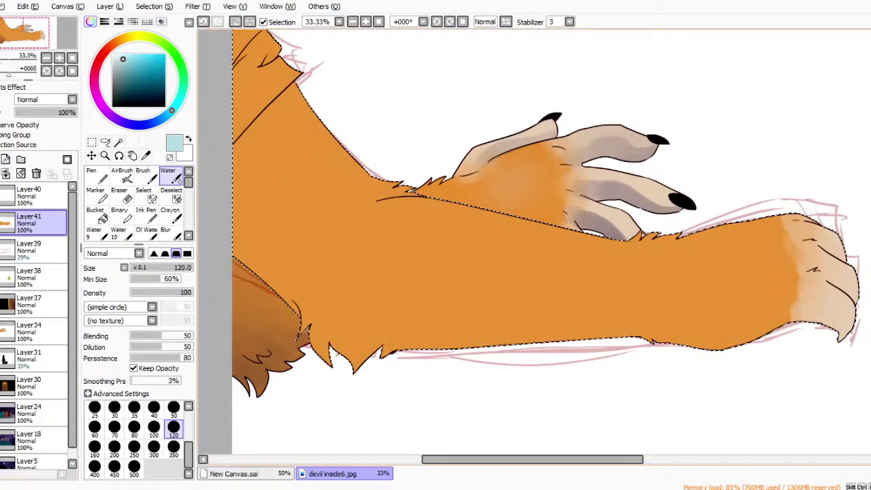
{"action": "left_click_drag", "start_coordinate": [870, 243], "coordinate": [870, 220]}
{"action": "left_click_drag", "start_coordinate": [530, 459], "coordinate": [492, 459]}
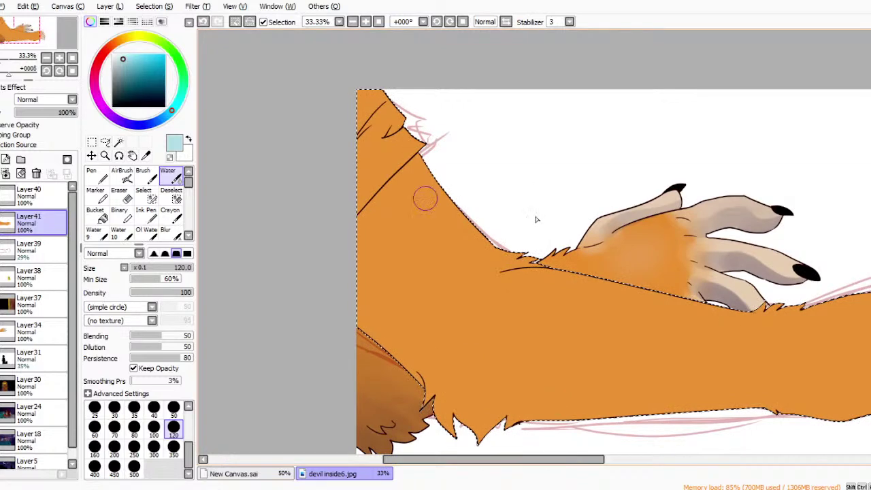
{"action": "key", "text": "n"}
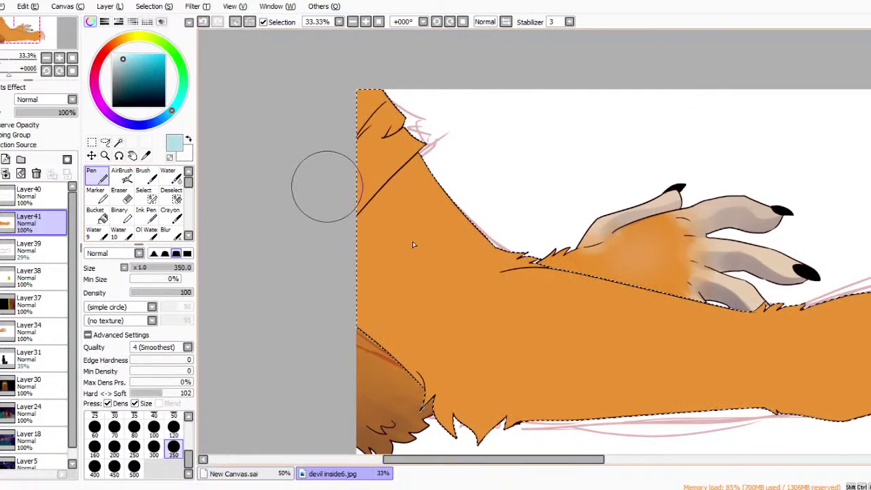
{"action": "left_click_drag", "start_coordinate": [329, 183], "coordinate": [330, 175]}
{"action": "mouse_move", "coordinate": [320, 210]}
{"action": "left_mouse_down"}
{"action": "mouse_move", "coordinate": [434, 92]}
{"action": "mouse_move", "coordinate": [393, 128]}
{"action": "mouse_move", "coordinate": [392, 107]}
{"action": "left_mouse_up"}
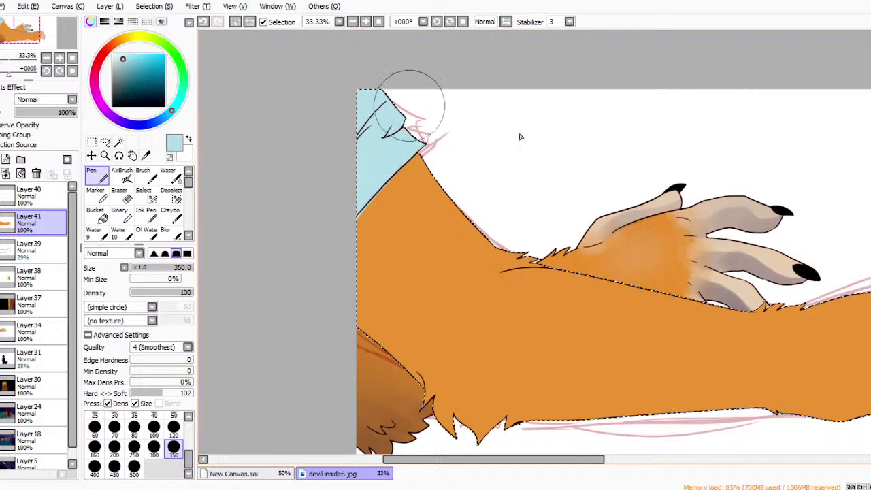
Sample the arm's orange and set the Pen size to 120.
{"action": "left_click", "coordinate": [146, 155]}
{"action": "left_click", "coordinate": [515, 311]}
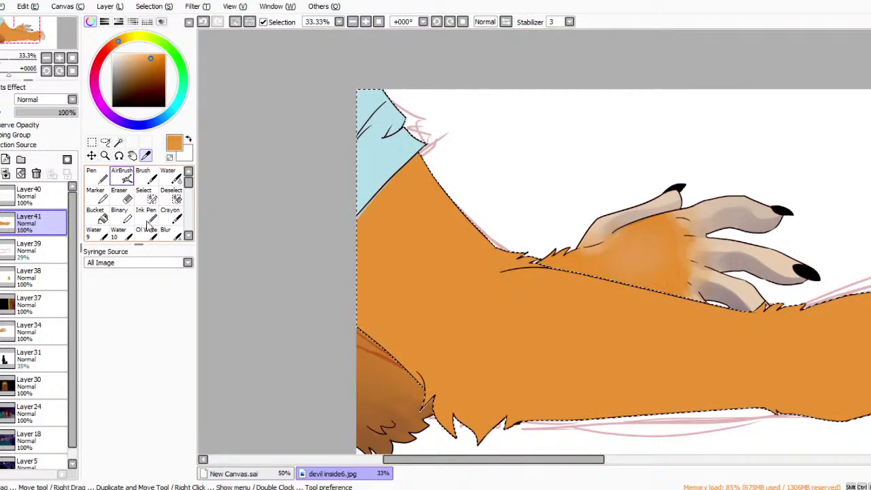
{"action": "key", "text": "n"}
{"action": "left_click", "coordinate": [174, 427]}
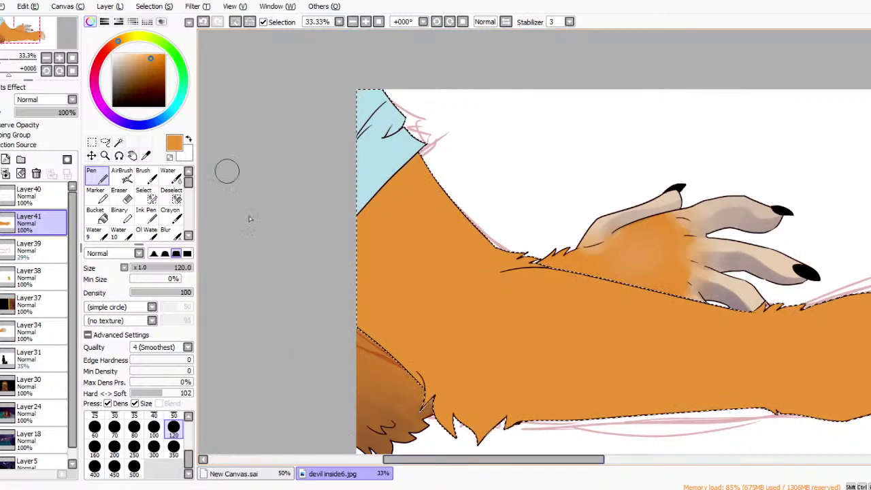
Add a new layer directly above Layer41 and choose a very dark blue-violet for the shading.
{"action": "left_click", "coordinate": [6, 159]}
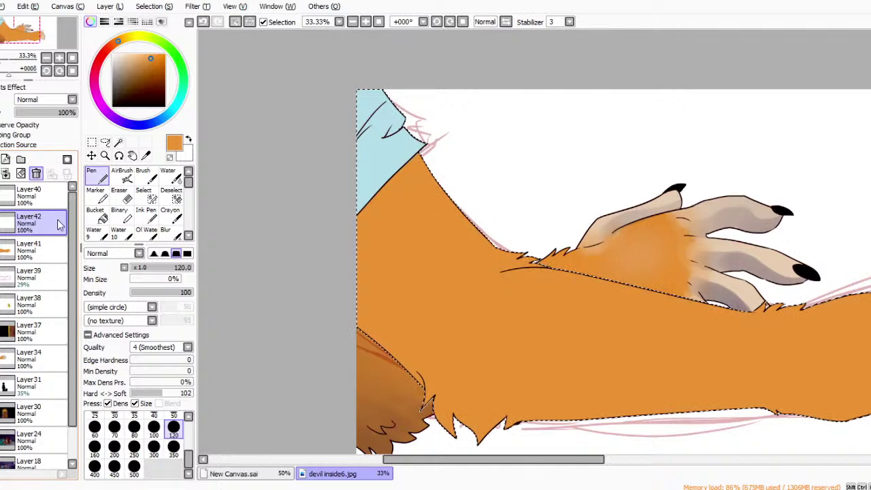
{"action": "left_click", "coordinate": [140, 125]}
{"action": "left_click", "coordinate": [156, 95]}
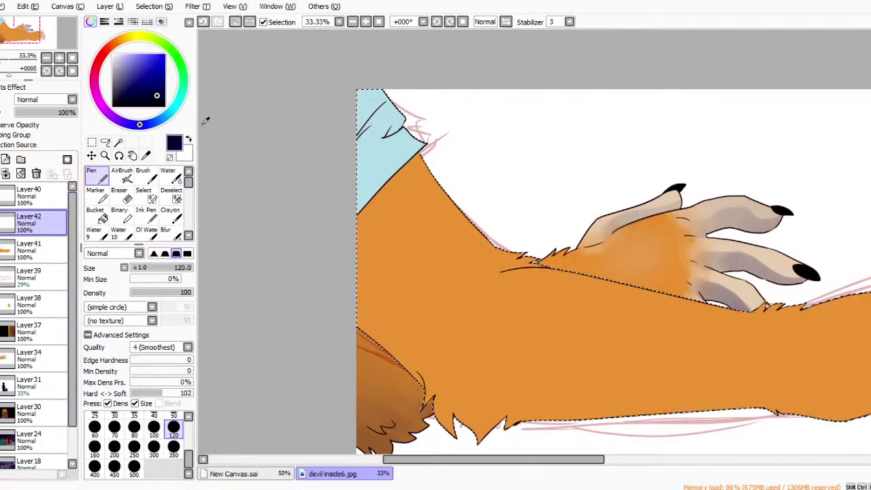
{"action": "left_click", "coordinate": [121, 122]}
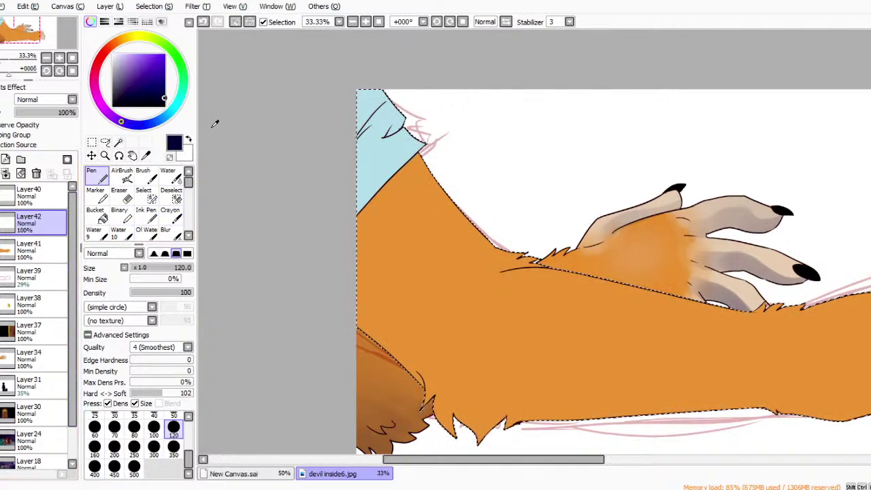
Shade the sleeve folds, the fur beneath the cuff and the elbow area using the Water brush at size 120.
{"action": "left_click", "coordinate": [170, 175]}
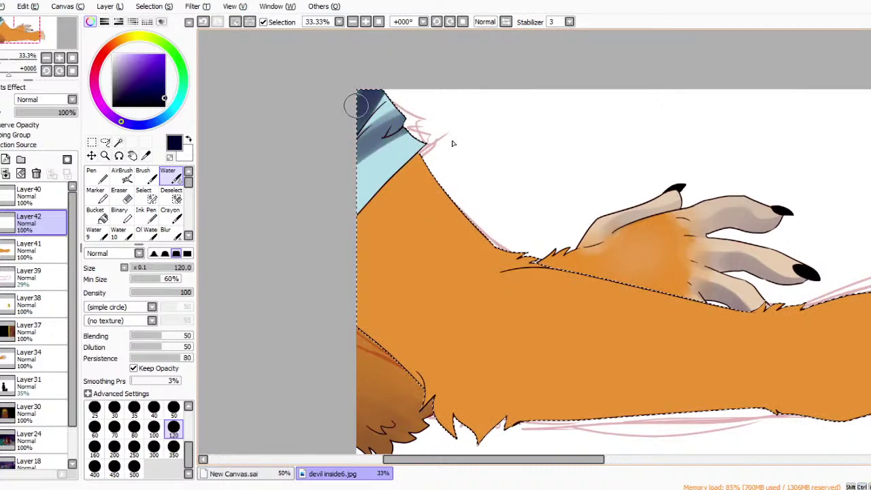
{"action": "mouse_move", "coordinate": [423, 154]}
{"action": "left_mouse_down"}
{"action": "mouse_move", "coordinate": [437, 131]}
{"action": "mouse_move", "coordinate": [285, 328]}
{"action": "mouse_move", "coordinate": [298, 302]}
{"action": "mouse_move", "coordinate": [477, 135]}
{"action": "mouse_move", "coordinate": [394, 195]}
{"action": "mouse_move", "coordinate": [466, 128]}
{"action": "left_mouse_up"}
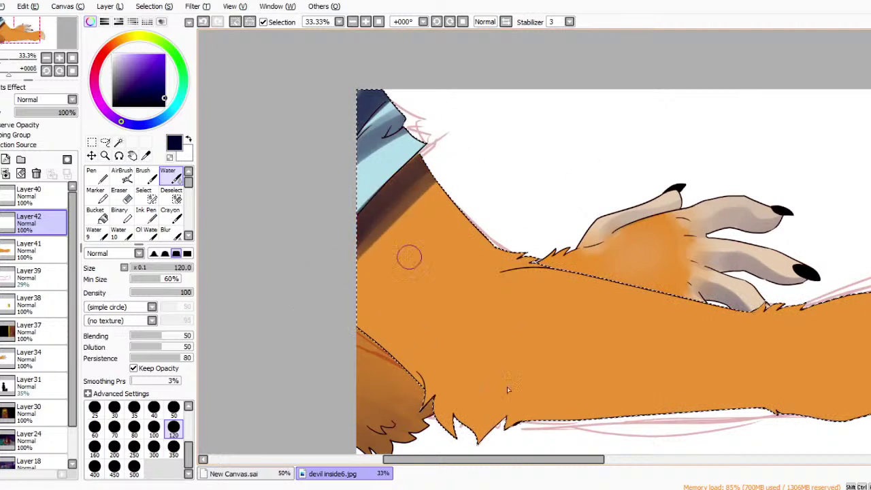
{"action": "left_click_drag", "start_coordinate": [470, 459], "coordinate": [488, 459]}
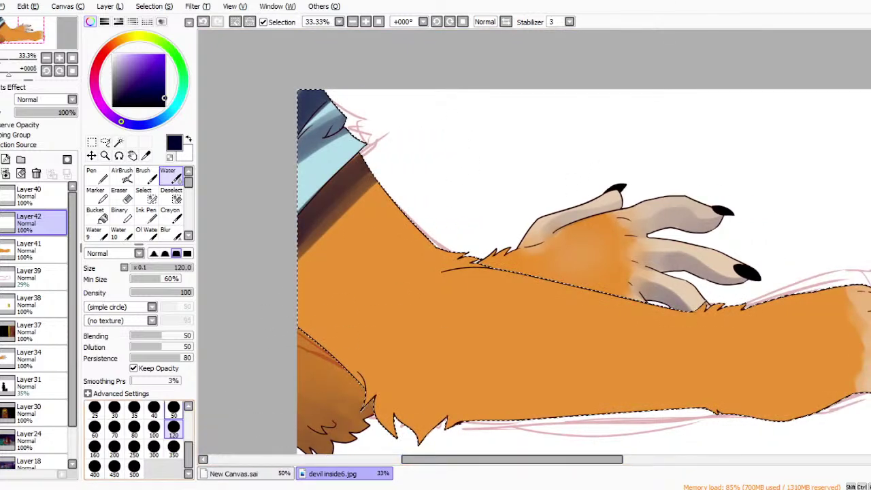
{"action": "mouse_move", "coordinate": [294, 273]}
{"action": "left_mouse_down"}
{"action": "mouse_move", "coordinate": [300, 312]}
{"action": "mouse_move", "coordinate": [303, 262]}
{"action": "mouse_move", "coordinate": [311, 326]}
{"action": "mouse_move", "coordinate": [327, 325]}
{"action": "mouse_move", "coordinate": [308, 327]}
{"action": "mouse_move", "coordinate": [296, 306]}
{"action": "mouse_move", "coordinate": [321, 238]}
{"action": "mouse_move", "coordinate": [325, 307]}
{"action": "mouse_move", "coordinate": [350, 372]}
{"action": "mouse_move", "coordinate": [381, 372]}
{"action": "mouse_move", "coordinate": [379, 387]}
{"action": "mouse_move", "coordinate": [393, 368]}
{"action": "mouse_move", "coordinate": [425, 442]}
{"action": "mouse_move", "coordinate": [400, 384]}
{"action": "mouse_move", "coordinate": [434, 443]}
{"action": "mouse_move", "coordinate": [395, 385]}
{"action": "mouse_move", "coordinate": [424, 424]}
{"action": "mouse_move", "coordinate": [424, 399]}
{"action": "mouse_move", "coordinate": [436, 442]}
{"action": "mouse_move", "coordinate": [444, 395]}
{"action": "mouse_move", "coordinate": [430, 365]}
{"action": "mouse_move", "coordinate": [419, 358]}
{"action": "mouse_move", "coordinate": [438, 386]}
{"action": "mouse_move", "coordinate": [386, 339]}
{"action": "mouse_move", "coordinate": [368, 335]}
{"action": "mouse_move", "coordinate": [349, 299]}
{"action": "mouse_move", "coordinate": [369, 368]}
{"action": "mouse_move", "coordinate": [337, 283]}
{"action": "mouse_move", "coordinate": [334, 309]}
{"action": "mouse_move", "coordinate": [377, 373]}
{"action": "mouse_move", "coordinate": [383, 349]}
{"action": "mouse_move", "coordinate": [292, 279]}
{"action": "mouse_move", "coordinate": [325, 343]}
{"action": "mouse_move", "coordinate": [296, 234]}
{"action": "mouse_move", "coordinate": [310, 332]}
{"action": "left_mouse_up"}
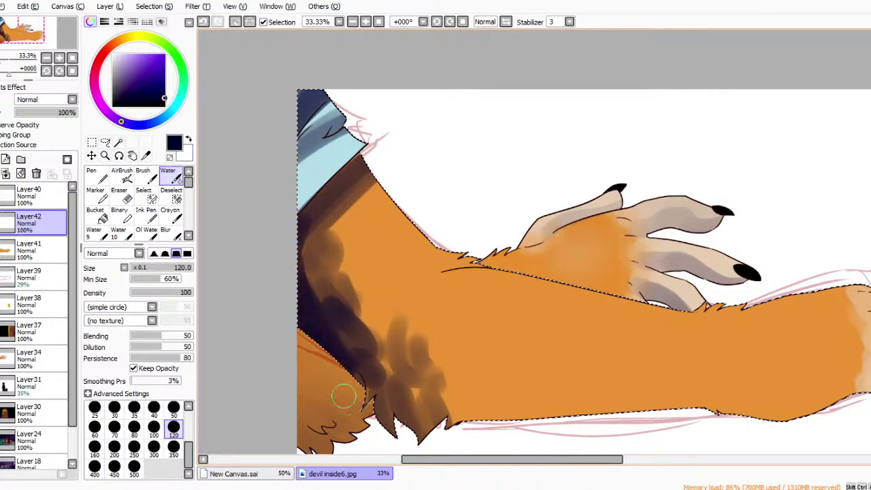
Shade the underside of the forearm and hand and broaden the elbow shadow with the Water brush at size 350.
{"action": "left_click_drag", "start_coordinate": [436, 459], "coordinate": [491, 459]}
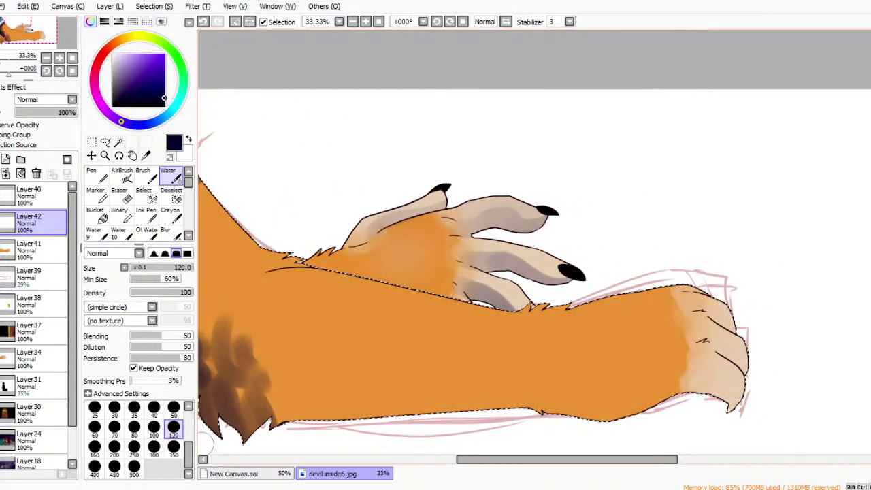
{"action": "left_click", "coordinate": [173, 447]}
{"action": "mouse_move", "coordinate": [477, 408]}
{"action": "left_mouse_down"}
{"action": "mouse_move", "coordinate": [555, 405]}
{"action": "mouse_move", "coordinate": [340, 429]}
{"action": "mouse_move", "coordinate": [269, 418]}
{"action": "mouse_move", "coordinate": [439, 420]}
{"action": "mouse_move", "coordinate": [543, 388]}
{"action": "mouse_move", "coordinate": [675, 405]}
{"action": "mouse_move", "coordinate": [787, 379]}
{"action": "left_mouse_up"}
{"action": "mouse_move", "coordinate": [280, 356]}
{"action": "left_mouse_down"}
{"action": "mouse_move", "coordinate": [278, 388]}
{"action": "mouse_move", "coordinate": [399, 382]}
{"action": "mouse_move", "coordinate": [241, 357]}
{"action": "mouse_move", "coordinate": [242, 324]}
{"action": "mouse_move", "coordinate": [219, 335]}
{"action": "mouse_move", "coordinate": [247, 387]}
{"action": "left_mouse_up"}
{"action": "left_click_drag", "start_coordinate": [490, 459], "coordinate": [463, 460]}
{"action": "mouse_move", "coordinate": [315, 340]}
{"action": "left_mouse_down"}
{"action": "mouse_move", "coordinate": [264, 300]}
{"action": "mouse_move", "coordinate": [283, 318]}
{"action": "mouse_move", "coordinate": [251, 306]}
{"action": "mouse_move", "coordinate": [243, 235]}
{"action": "mouse_move", "coordinate": [254, 212]}
{"action": "mouse_move", "coordinate": [237, 298]}
{"action": "left_mouse_up"}
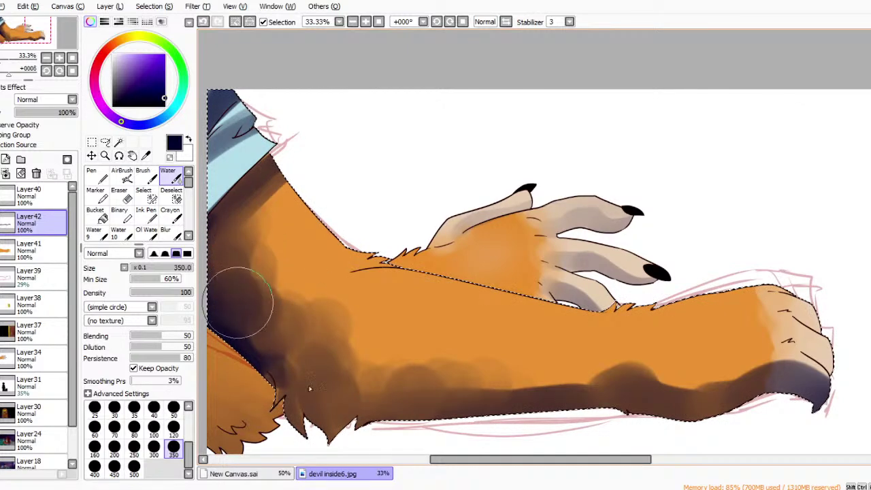
Paint fine dark fur strokes into the elbow tufts with the Water brush at size 50, undoing the unwanted strokes.
{"action": "left_click", "coordinate": [173, 429]}
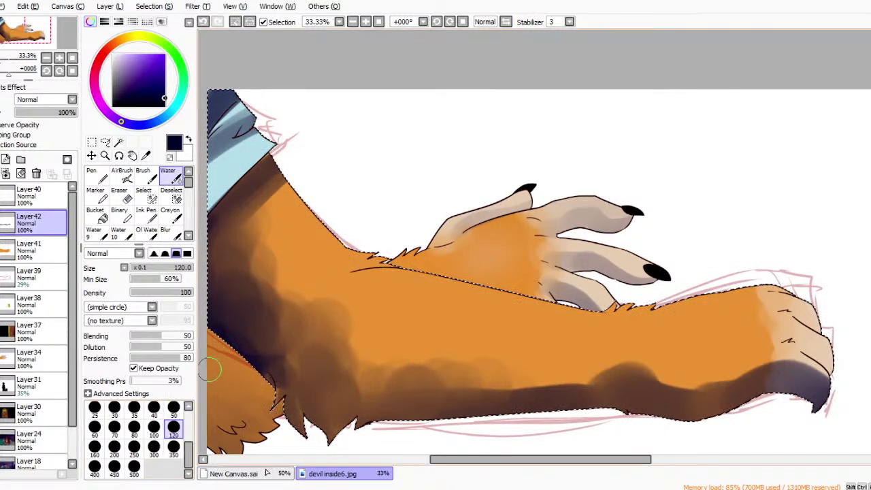
{"action": "left_click", "coordinate": [173, 407]}
{"action": "left_click_drag", "start_coordinate": [268, 294], "coordinate": [295, 381]}
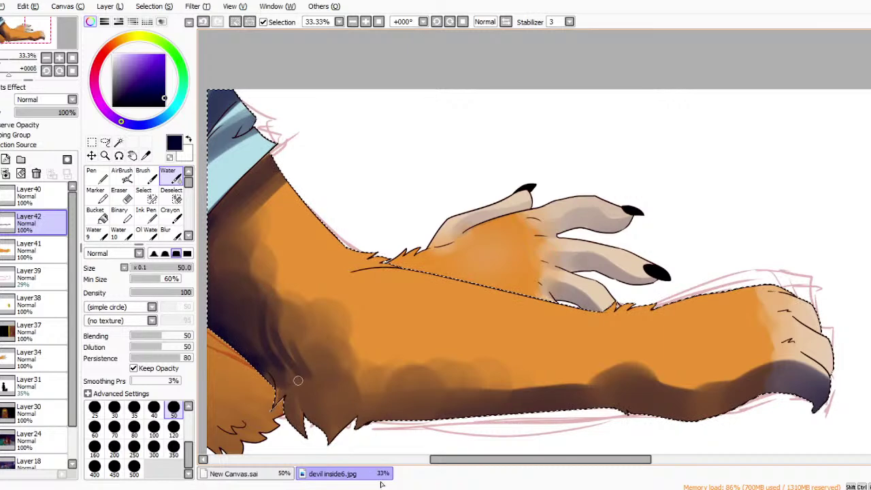
{"action": "mouse_move", "coordinate": [317, 313]}
{"action": "left_mouse_down"}
{"action": "mouse_move", "coordinate": [299, 367]}
{"action": "mouse_move", "coordinate": [272, 326]}
{"action": "mouse_move", "coordinate": [331, 440]}
{"action": "left_mouse_up"}
{"action": "key", "text": "ctrl+z"}
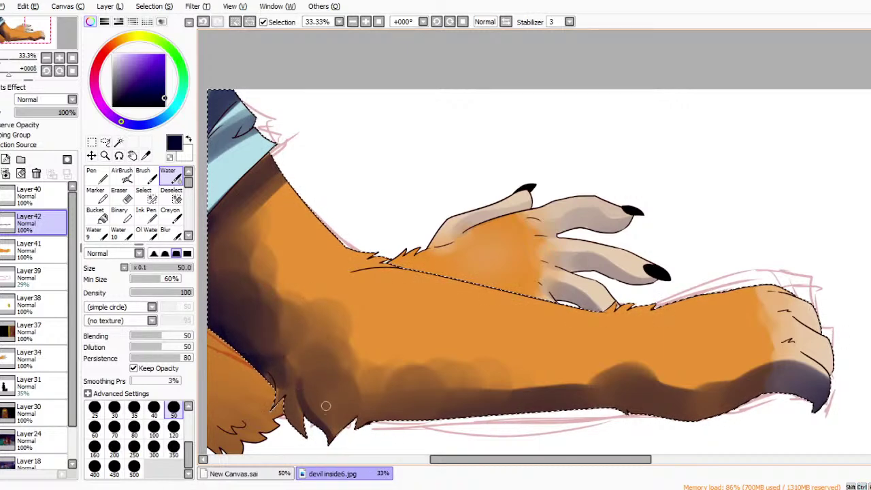
{"action": "mouse_move", "coordinate": [328, 406]}
{"action": "left_mouse_down"}
{"action": "mouse_move", "coordinate": [334, 438]}
{"action": "mouse_move", "coordinate": [356, 407]}
{"action": "mouse_move", "coordinate": [337, 441]}
{"action": "mouse_move", "coordinate": [286, 370]}
{"action": "mouse_move", "coordinate": [267, 415]}
{"action": "left_mouse_up"}
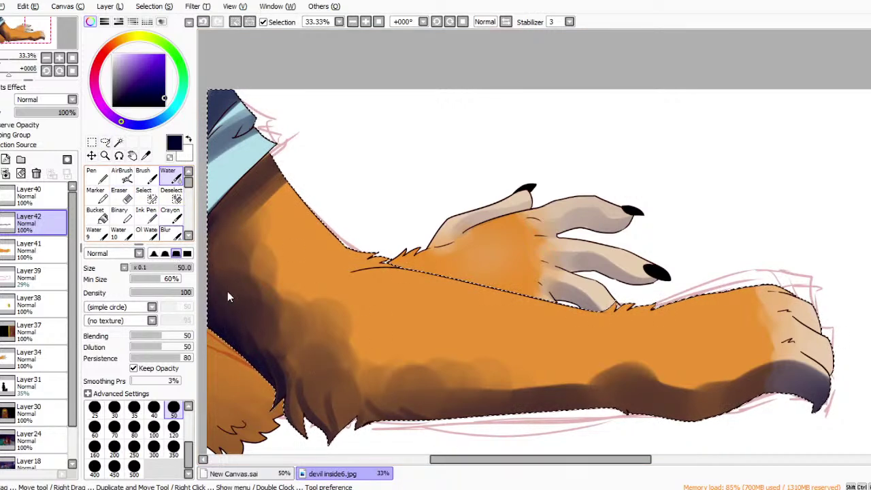
Soften the shading edges on the forearm, hand, elbow and sleeve with the Blur brush at size 250.
{"action": "left_click", "coordinate": [171, 233]}
{"action": "left_click_drag", "start_coordinate": [615, 360], "coordinate": [639, 365]}
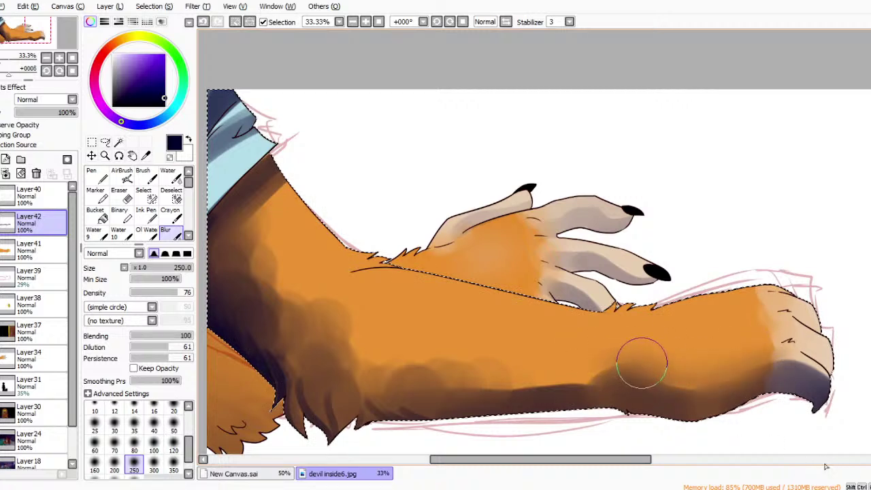
{"action": "left_click_drag", "start_coordinate": [769, 347], "coordinate": [739, 361]}
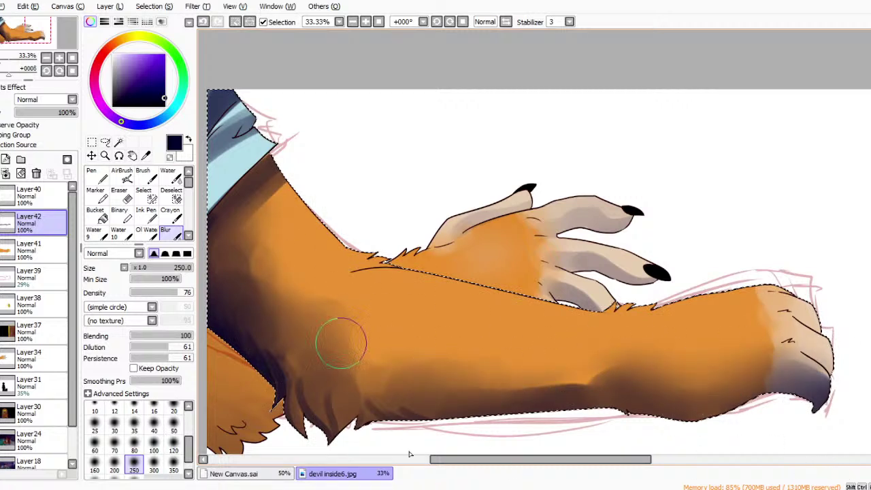
{"action": "mouse_move", "coordinate": [267, 192]}
{"action": "left_mouse_down"}
{"action": "mouse_move", "coordinate": [243, 117]}
{"action": "mouse_move", "coordinate": [254, 163]}
{"action": "left_mouse_up"}
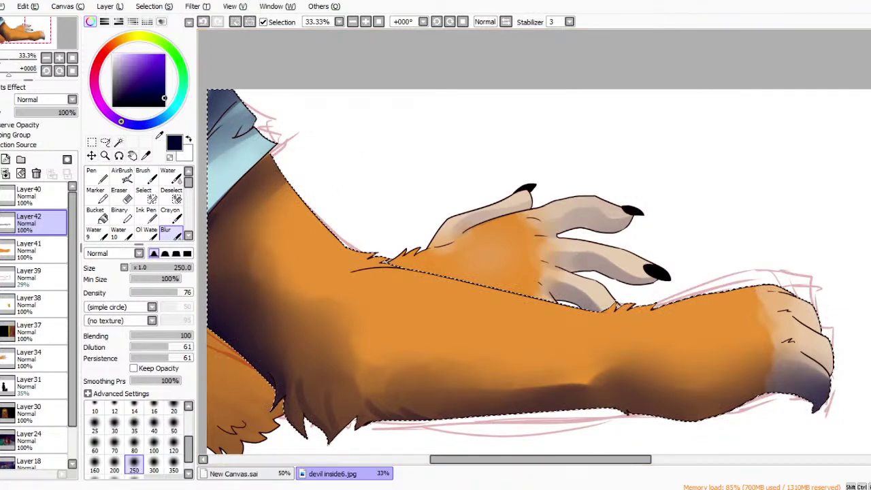
Lower the shading layer's opacity to 69% and blur the remaining hard shadow edge along the forearm's underside.
{"action": "left_click", "coordinate": [46, 113]}
{"action": "left_click_drag", "start_coordinate": [47, 112], "coordinate": [58, 112]}
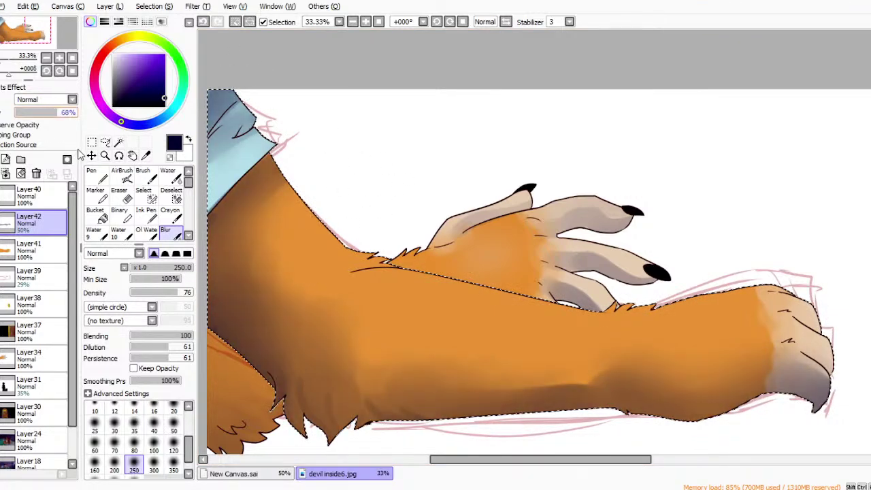
{"action": "left_click_drag", "start_coordinate": [570, 371], "coordinate": [544, 386]}
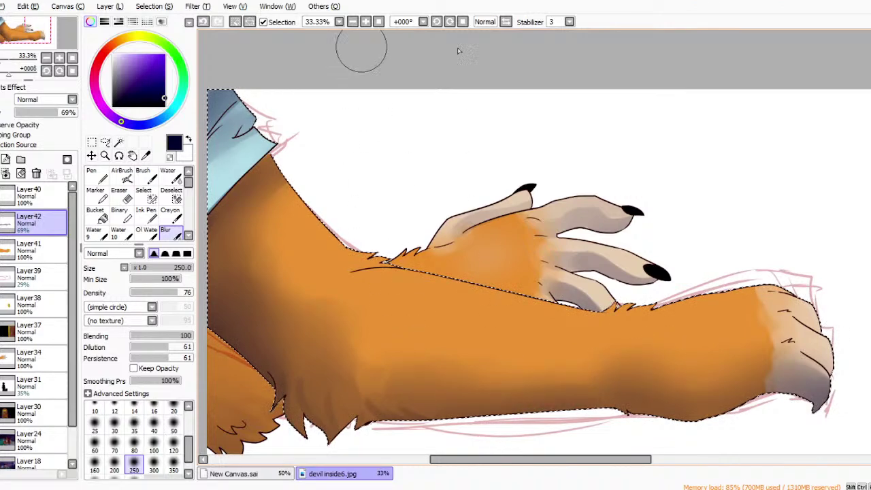
Hide the other arm on Layer34 and the sketch on Layer39, and show the door background Layer37 and Layer38.
{"action": "left_click", "coordinate": [352, 22]}
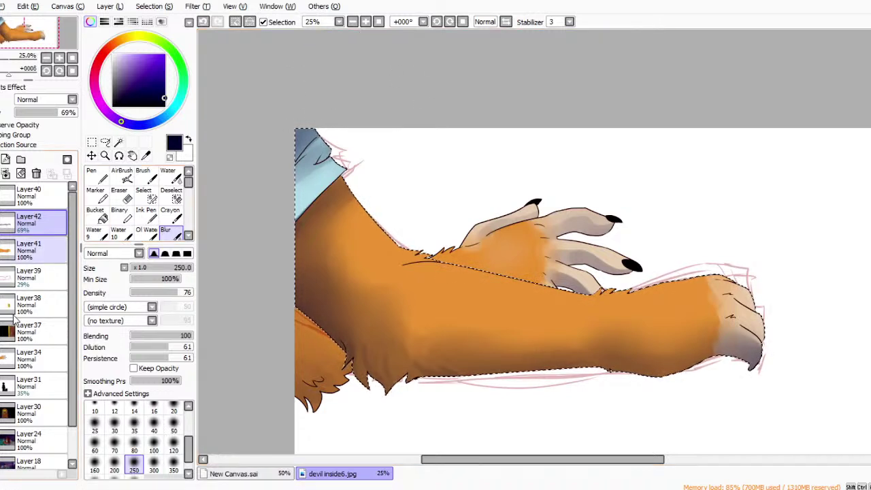
{"action": "left_click", "coordinate": [1, 359]}
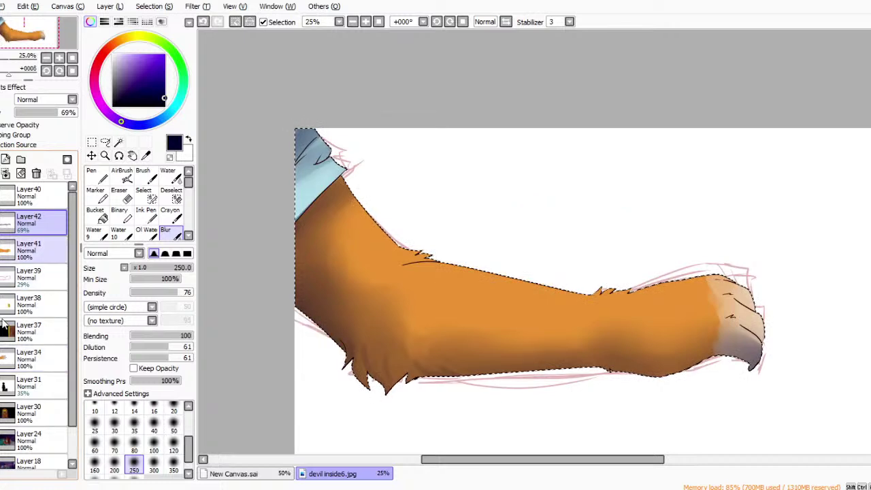
{"action": "left_click", "coordinate": [2, 275]}
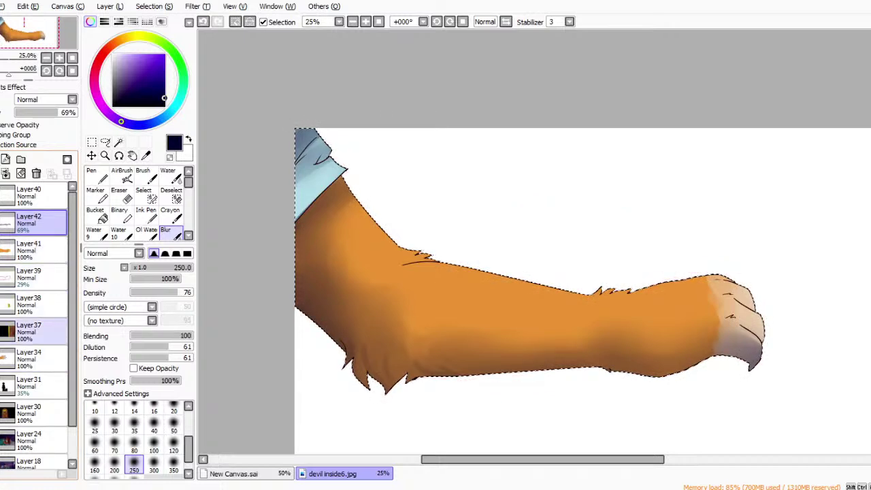
{"action": "left_click", "coordinate": [3, 332]}
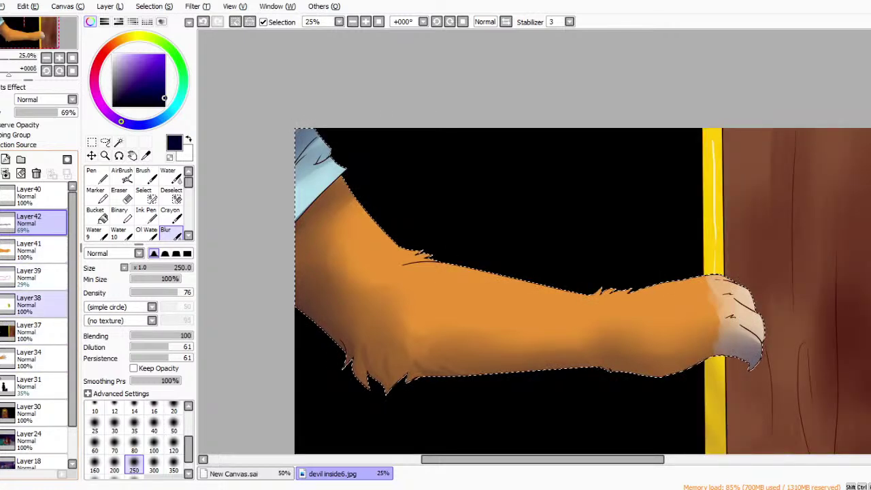
{"action": "left_click", "coordinate": [2, 305]}
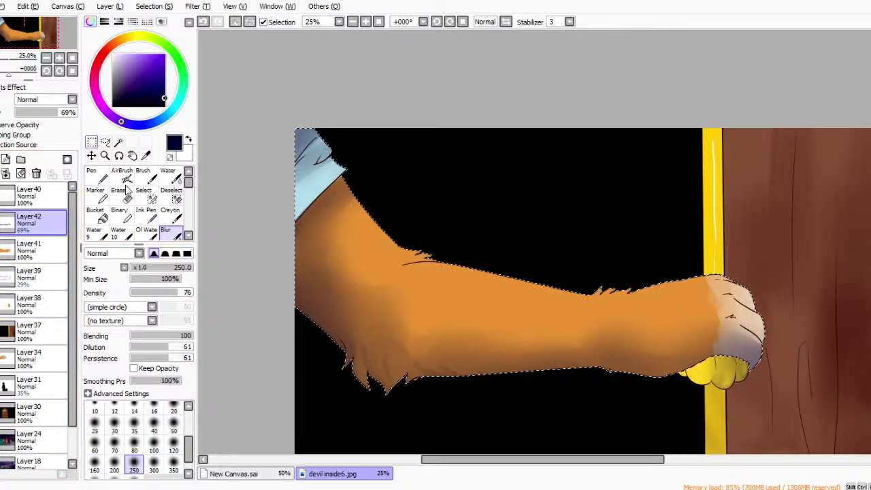
Clear the arm selection and save the finished scene as devil inside7.jpg.
{"action": "left_click", "coordinate": [92, 142]}
{"action": "left_click", "coordinate": [368, 112]}
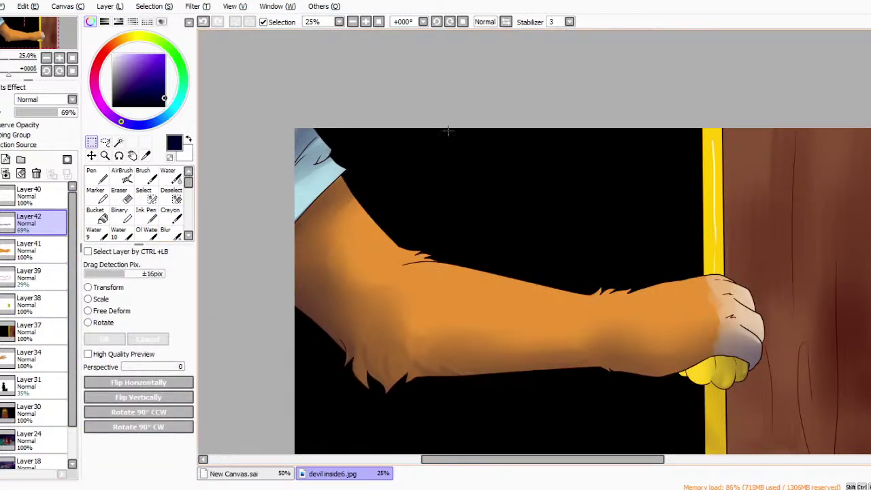
{"action": "scroll", "coordinate": [444, 30], "scroll_direction": "down", "scroll_amount": 1}
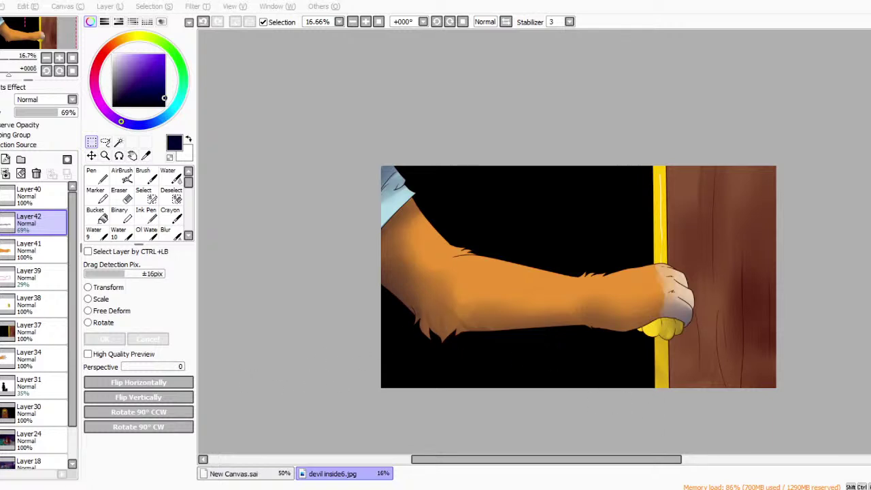
{"action": "key", "text": "Return"}
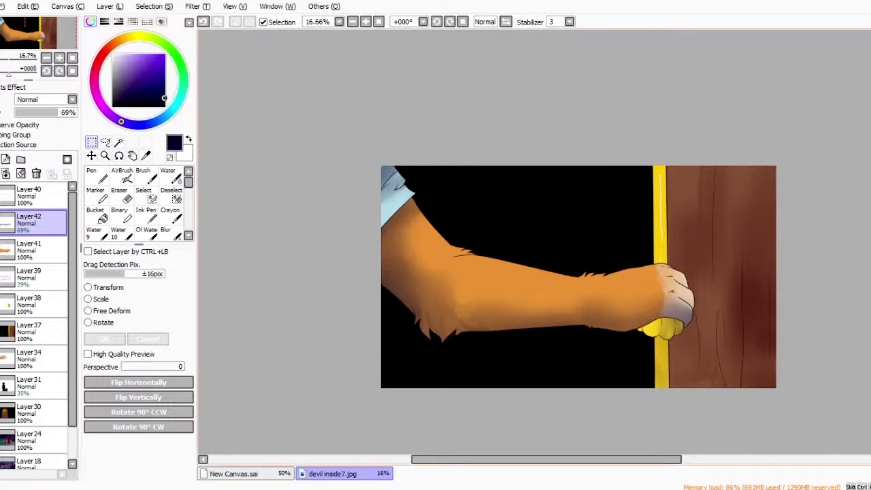
Merge the shading on Layer42 and the colour on Layer41 down into Layer38, deleting the sketch on Layer39.
{"action": "left_click_drag", "start_coordinate": [546, 459], "coordinate": [590, 459]}
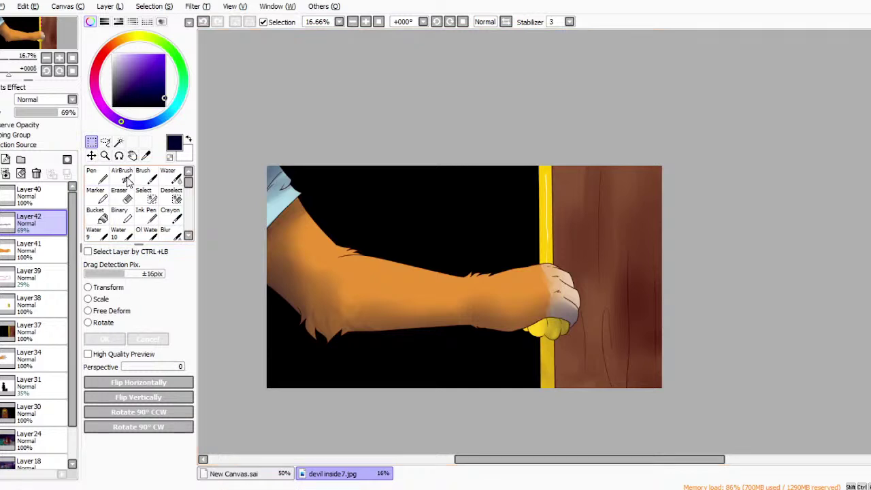
{"action": "left_click", "coordinate": [105, 142]}
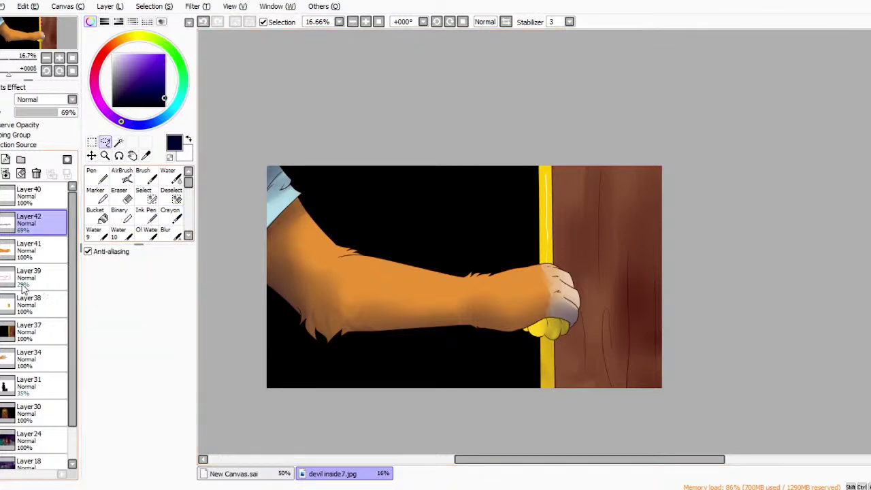
{"action": "left_click", "coordinate": [6, 174]}
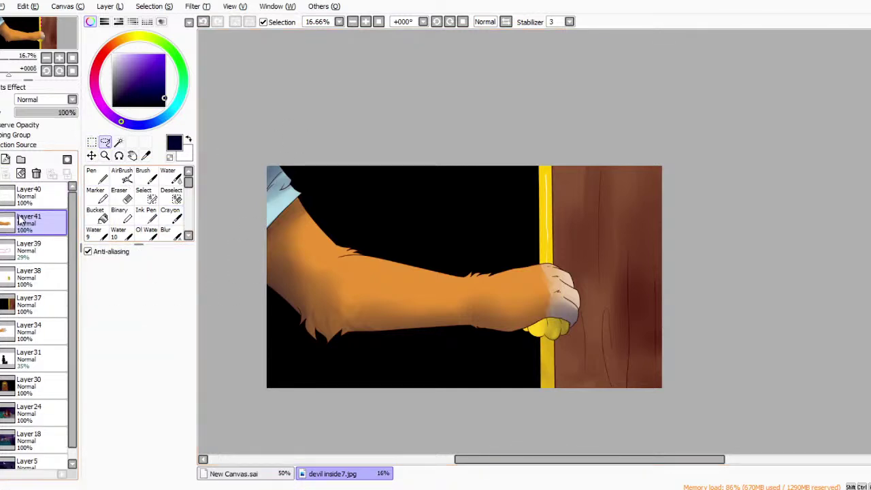
{"action": "left_click", "coordinate": [20, 253]}
{"action": "left_click", "coordinate": [36, 173]}
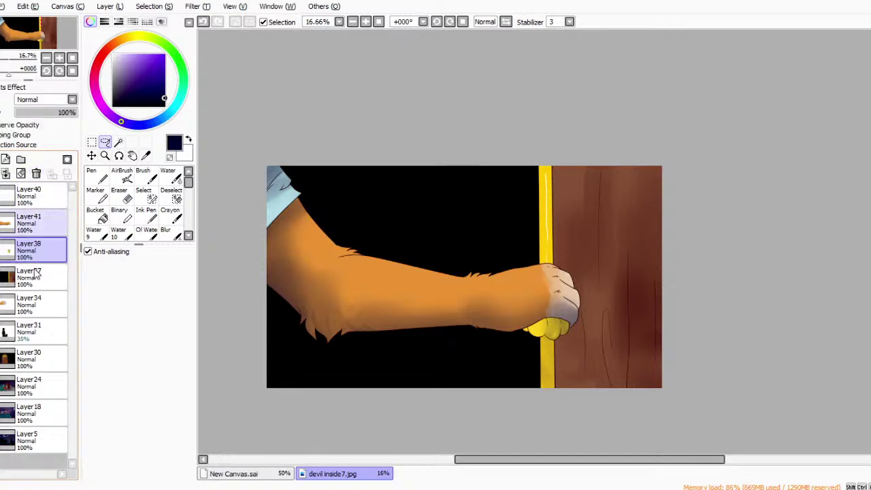
{"action": "left_click", "coordinate": [19, 224]}
{"action": "key", "text": "ctrl+e"}
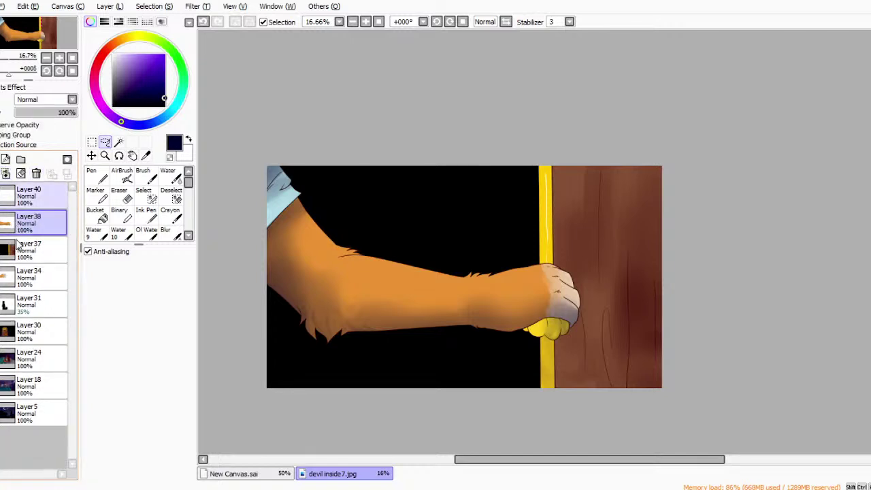
Move Layer34 directly above Layer37 and merge the Layer40 line art down into Layer38.
{"action": "left_click", "coordinate": [24, 252]}
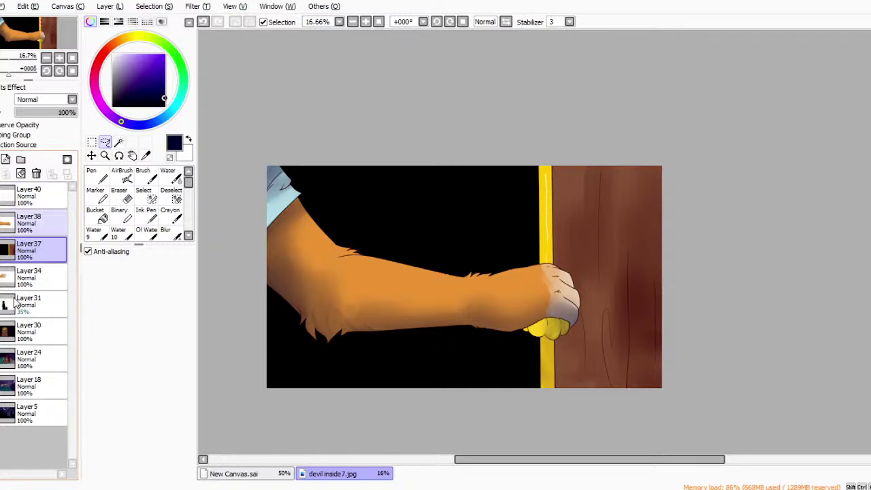
{"action": "left_click_drag", "start_coordinate": [24, 277], "coordinate": [24, 243]}
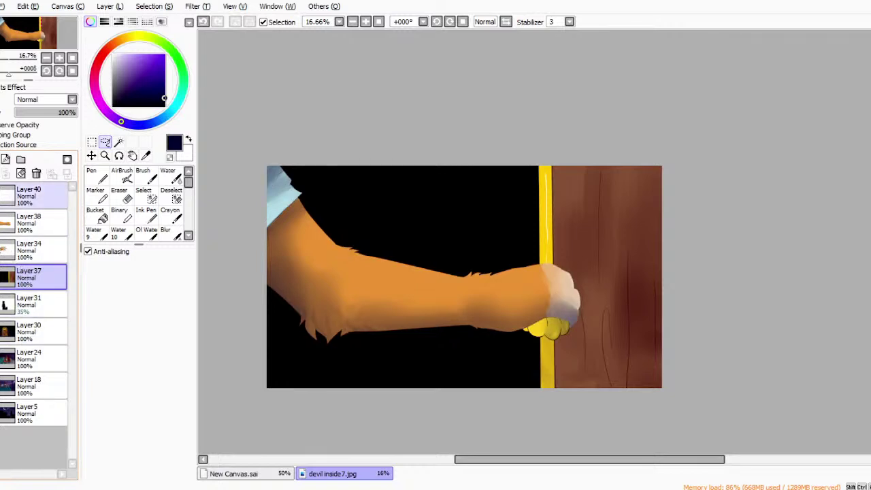
{"action": "left_click", "coordinate": [1, 196]}
{"action": "left_click", "coordinate": [34, 196]}
{"action": "left_click", "coordinate": [5, 173]}
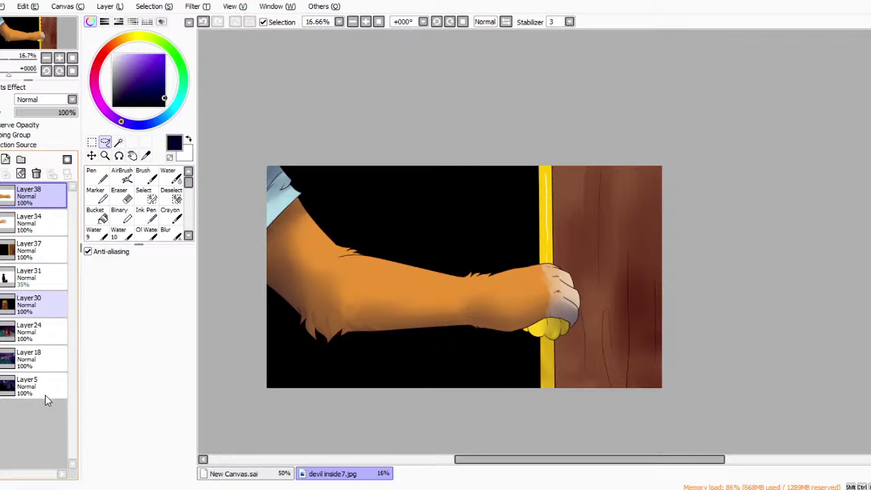
Review the finished scenes in order from Layer5 up to Layer38 by showing and hiding their layers.
{"action": "left_click", "coordinate": [1, 196]}
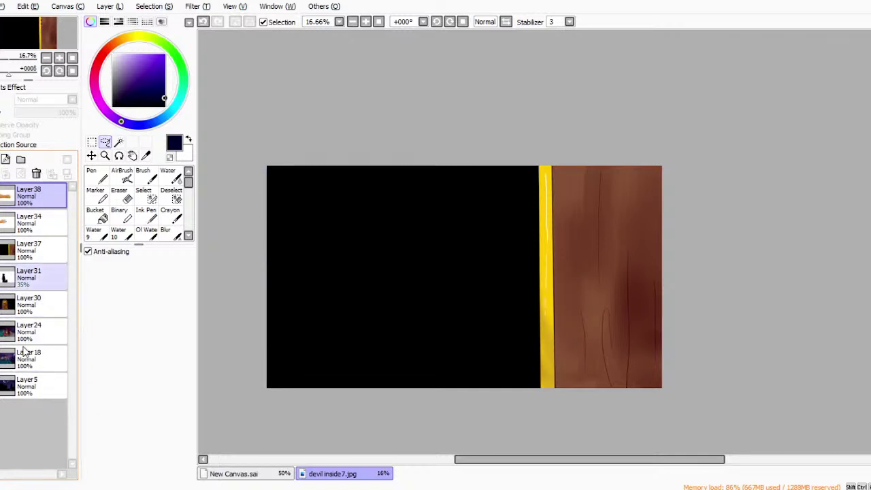
{"action": "left_click", "coordinate": [2, 250]}
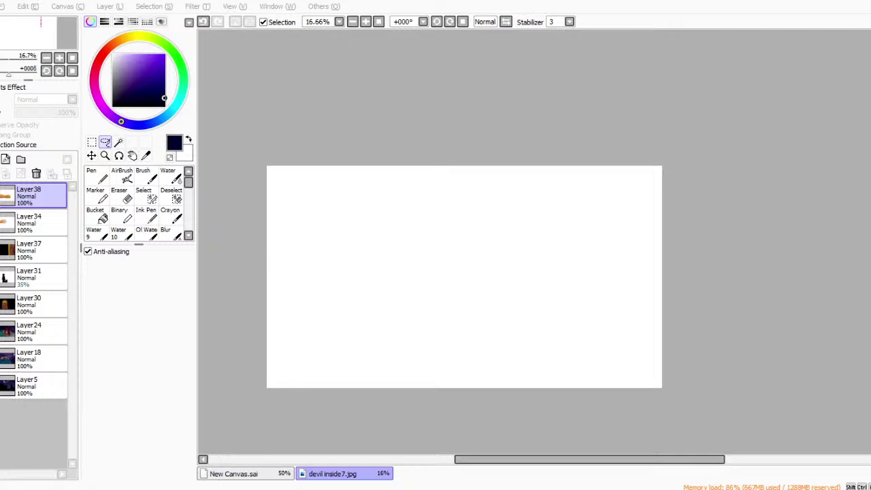
{"action": "left_click", "coordinate": [34, 385]}
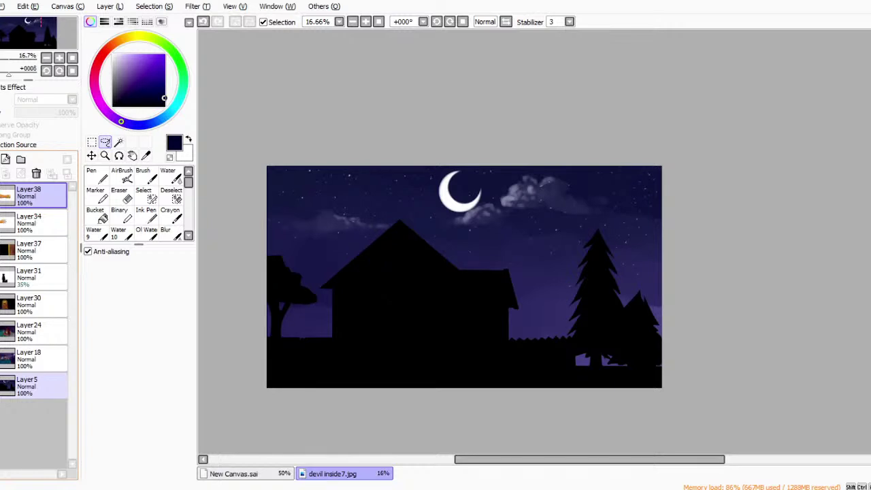
{"action": "left_click", "coordinate": [2, 386]}
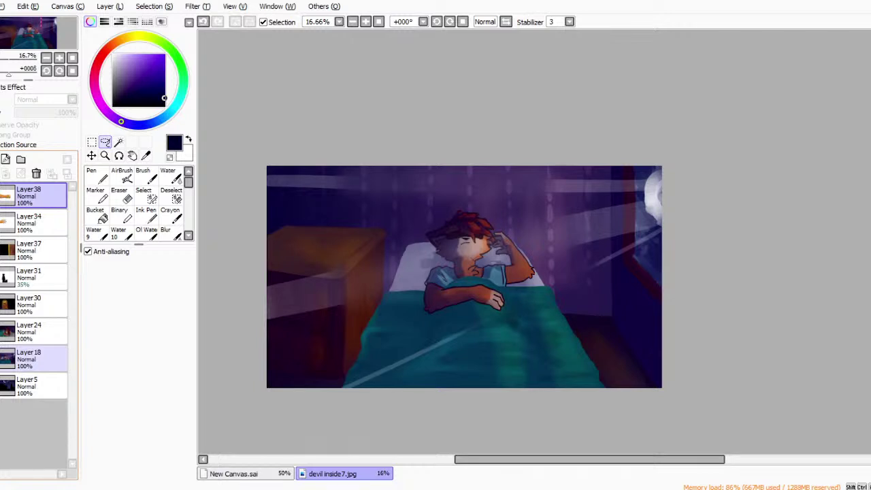
{"action": "left_click", "coordinate": [2, 358]}
{"action": "left_click", "coordinate": [2, 331]}
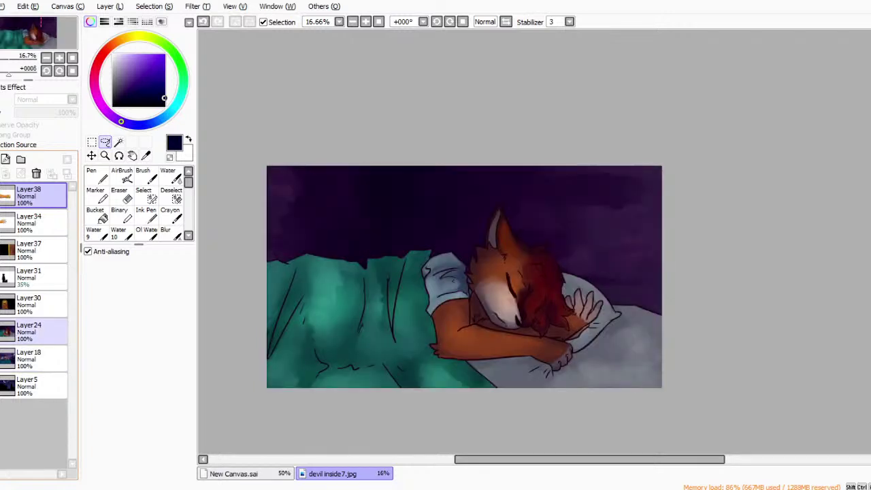
{"action": "left_click", "coordinate": [2, 332]}
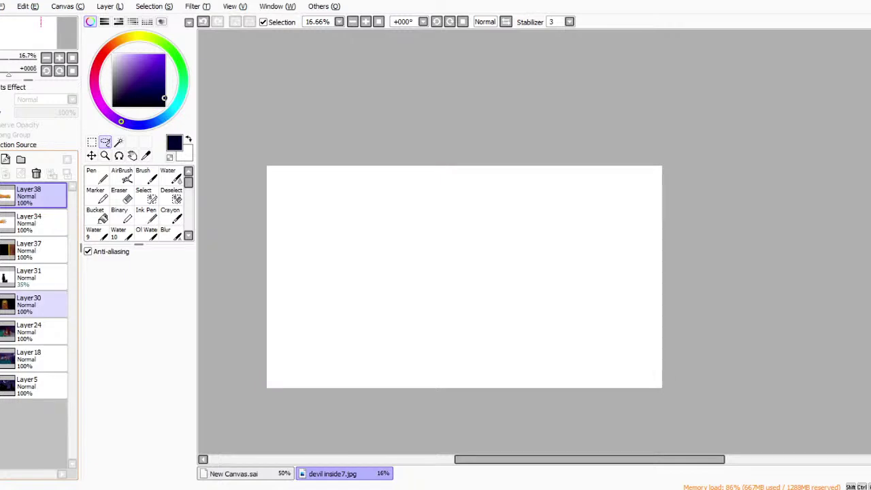
{"action": "left_click", "coordinate": [1, 304]}
{"action": "left_click", "coordinate": [1, 277]}
{"action": "left_click", "coordinate": [2, 304]}
{"action": "left_click", "coordinate": [1, 277]}
{"action": "left_click", "coordinate": [1, 249]}
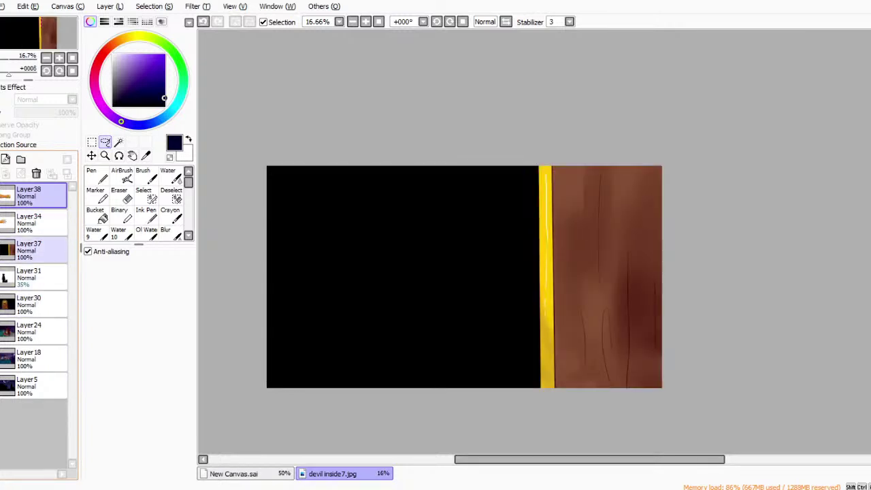
{"action": "left_click", "coordinate": [1, 223]}
{"action": "left_click", "coordinate": [34, 250]}
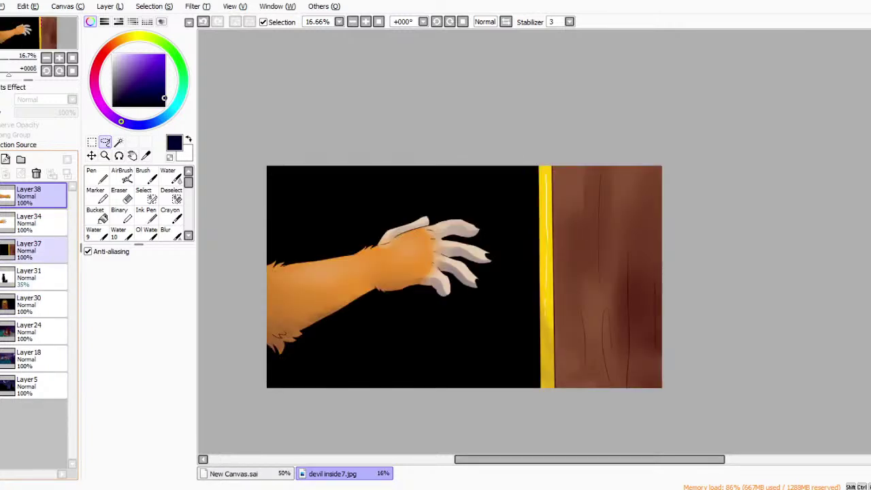
{"action": "left_click", "coordinate": [2, 222]}
{"action": "left_click", "coordinate": [1, 195]}
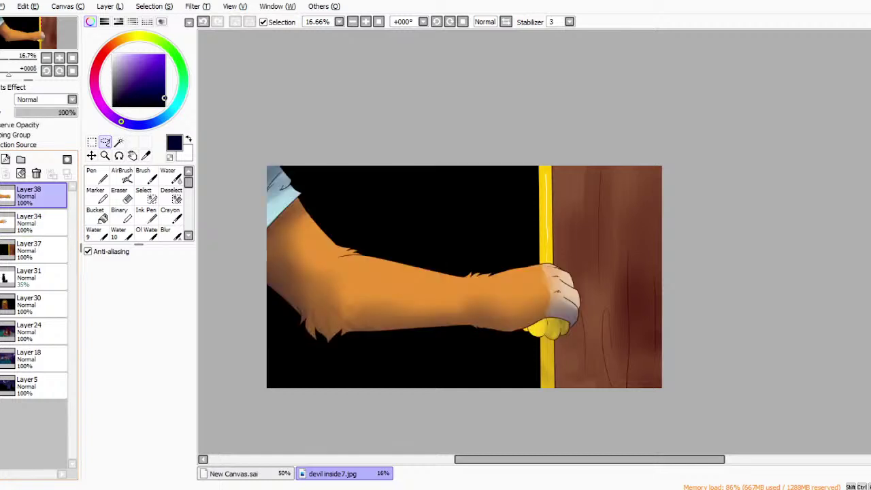
Hide Layer38 and Layer37 and add a new layer above Layer38 for a blank canvas.
{"action": "left_click", "coordinate": [1, 196]}
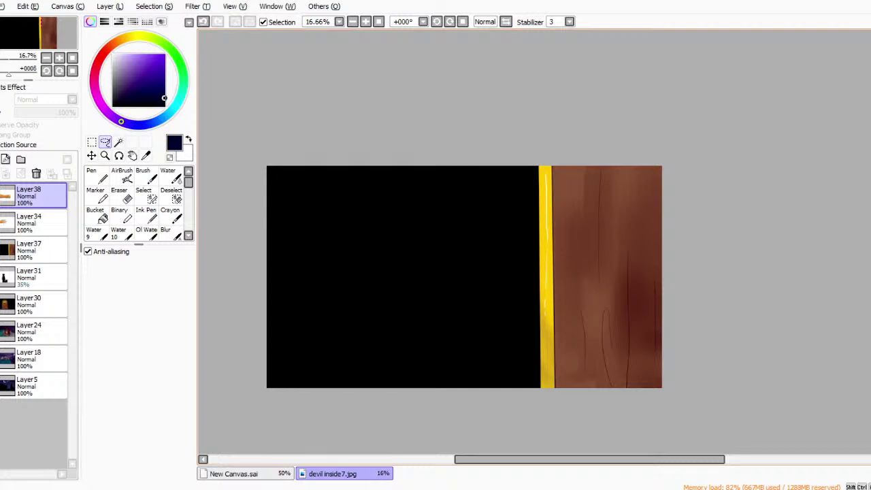
{"action": "left_click", "coordinate": [3, 159]}
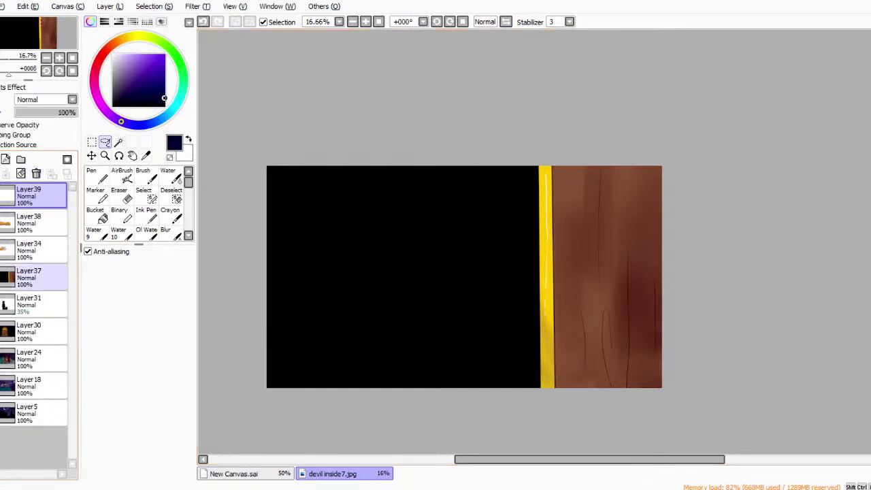
{"action": "left_click", "coordinate": [1, 277]}
{"action": "left_click", "coordinate": [366, 22]}
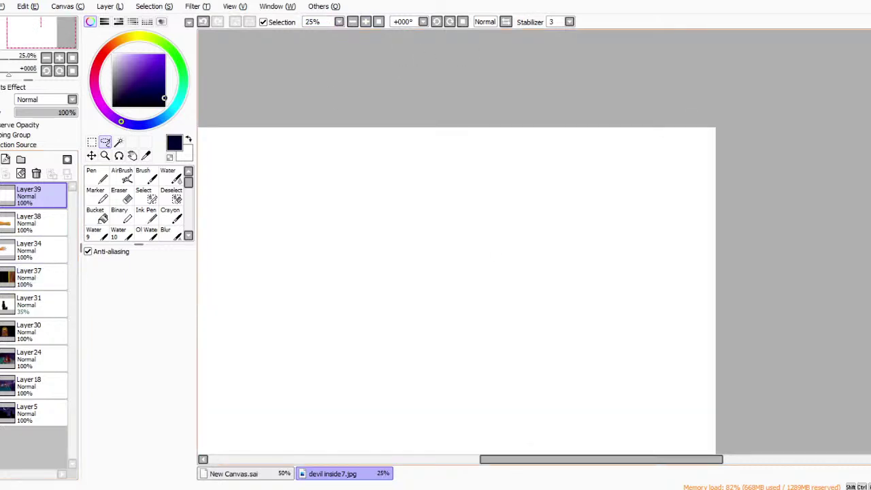
{"action": "left_click_drag", "start_coordinate": [600, 459], "coordinate": [566, 459]}
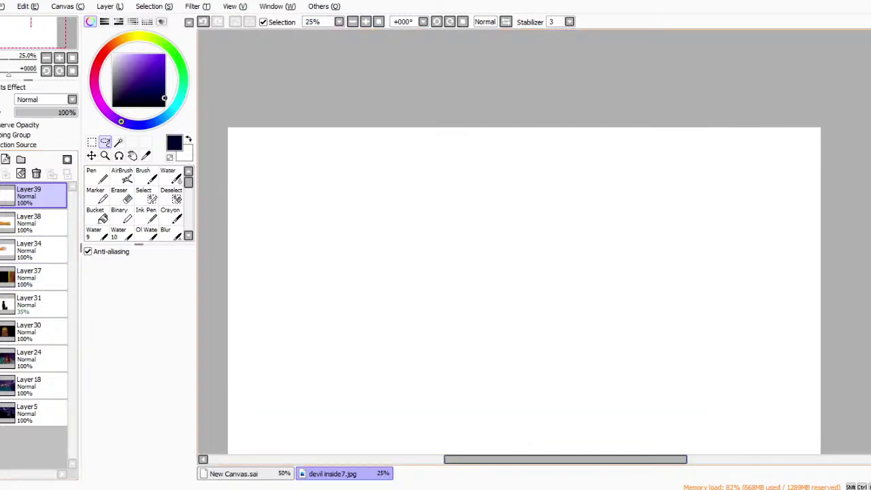
{"action": "left_click_drag", "start_coordinate": [870, 224], "coordinate": [870, 239]}
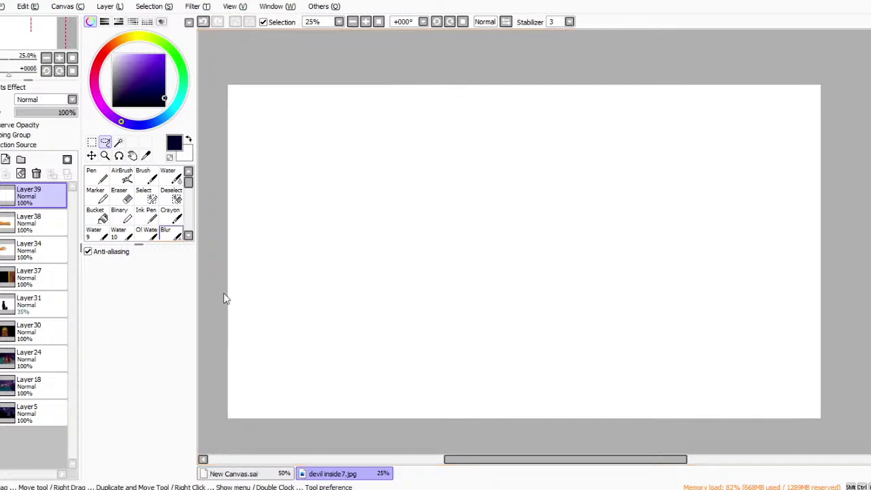
Set up the Pen at size 20 with a dark red colour for sketching.
{"action": "left_click", "coordinate": [98, 176]}
{"action": "left_click", "coordinate": [98, 62]}
{"action": "left_click", "coordinate": [165, 80]}
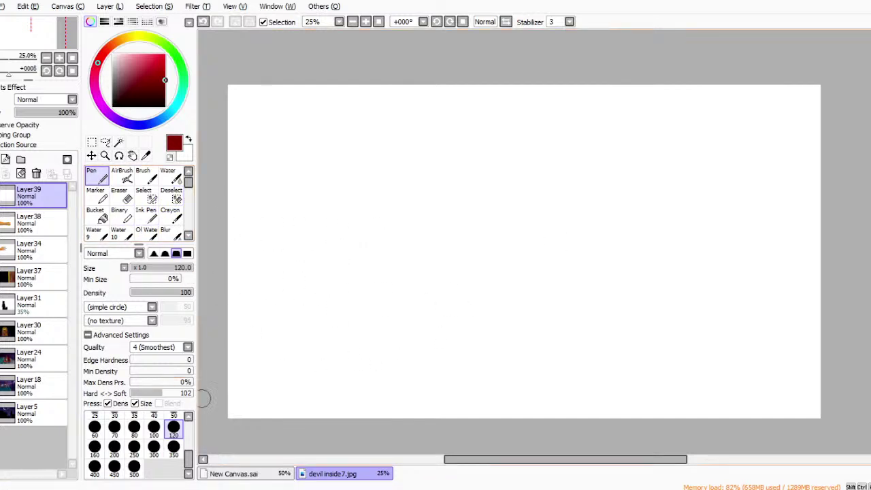
{"action": "scroll", "coordinate": [136, 442], "scroll_direction": "up", "scroll_amount": 3}
{"action": "left_click", "coordinate": [174, 427]}
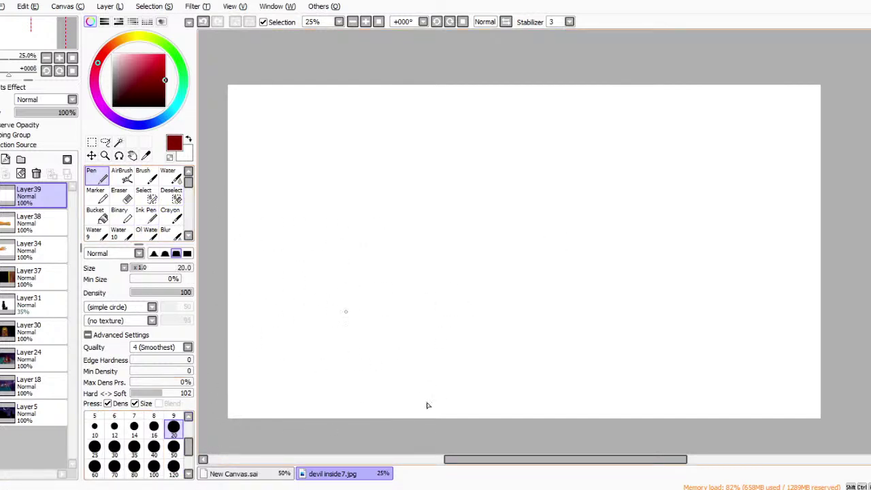
{"action": "mouse_move", "coordinate": [228, 356]}
{"action": "left_mouse_down"}
{"action": "mouse_move", "coordinate": [781, 272]}
{"action": "mouse_move", "coordinate": [825, 273]}
{"action": "left_mouse_up"}
{"action": "key", "text": "ctrl+z"}
{"action": "left_click_drag", "start_coordinate": [228, 307], "coordinate": [422, 268]}
{"action": "key", "text": "ctrl+z"}
Sketch the hill's curved horizon across the full canvas width, with a few contour lines on the slope below it.
{"action": "left_click_drag", "start_coordinate": [239, 300], "coordinate": [347, 259]}
{"action": "left_click_drag", "start_coordinate": [407, 244], "coordinate": [585, 224]}
{"action": "key", "text": "ctrl+z"}
{"action": "mouse_move", "coordinate": [450, 236]}
{"action": "left_mouse_down"}
{"action": "mouse_move", "coordinate": [580, 227]}
{"action": "mouse_move", "coordinate": [797, 249]}
{"action": "left_mouse_up"}
{"action": "mouse_move", "coordinate": [229, 245]}
{"action": "left_mouse_down"}
{"action": "mouse_move", "coordinate": [372, 230]}
{"action": "mouse_move", "coordinate": [820, 225]}
{"action": "left_mouse_up"}
{"action": "mouse_move", "coordinate": [471, 302]}
{"action": "left_mouse_down"}
{"action": "mouse_move", "coordinate": [486, 295]}
{"action": "mouse_move", "coordinate": [493, 306]}
{"action": "left_mouse_up"}
{"action": "key", "text": "ctrl+z"}
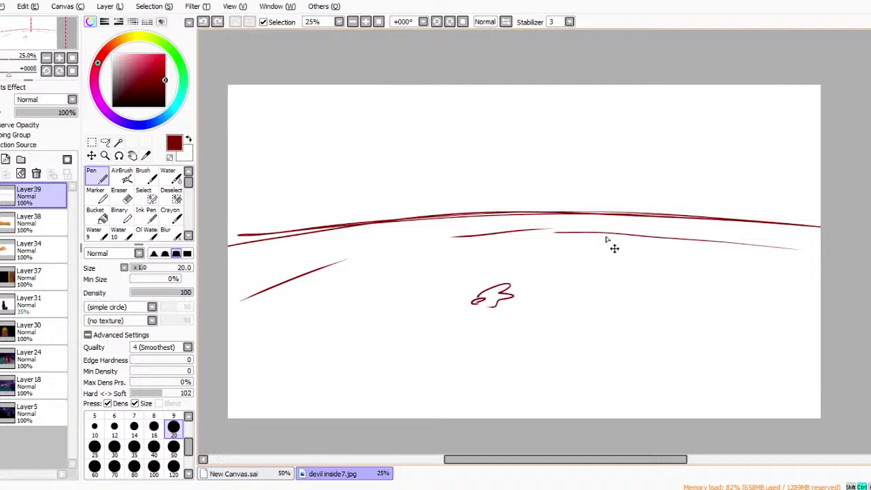
{"action": "key", "text": "ctrl+z"}
Sketch a round sun with short rays in the sky above the hill's left half.
{"action": "mouse_move", "coordinate": [379, 139]}
{"action": "left_mouse_down"}
{"action": "mouse_move", "coordinate": [427, 134]}
{"action": "mouse_move", "coordinate": [387, 146]}
{"action": "mouse_move", "coordinate": [433, 176]}
{"action": "left_mouse_up"}
{"action": "left_click_drag", "start_coordinate": [435, 134], "coordinate": [456, 148]}
{"action": "mouse_move", "coordinate": [451, 116]}
{"action": "left_mouse_down"}
{"action": "mouse_move", "coordinate": [464, 117]}
{"action": "mouse_move", "coordinate": [463, 85]}
{"action": "left_mouse_up"}
{"action": "left_click_drag", "start_coordinate": [368, 99], "coordinate": [344, 90]}
{"action": "left_click_drag", "start_coordinate": [362, 150], "coordinate": [343, 148]}
{"action": "left_click_drag", "start_coordinate": [373, 155], "coordinate": [361, 176]}
{"action": "left_click_drag", "start_coordinate": [353, 117], "coordinate": [336, 113]}
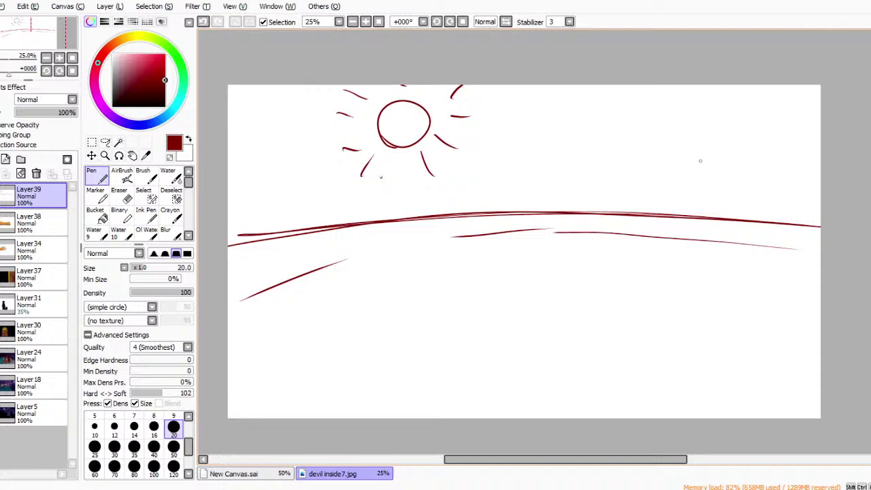
Sketch a long cloud in the upper right sky and distant bushes with a hill line at the left edge.
{"action": "mouse_move", "coordinate": [741, 106]}
{"action": "left_mouse_down"}
{"action": "mouse_move", "coordinate": [651, 104]}
{"action": "mouse_move", "coordinate": [506, 164]}
{"action": "mouse_move", "coordinate": [782, 156]}
{"action": "mouse_move", "coordinate": [743, 122]}
{"action": "mouse_move", "coordinate": [577, 105]}
{"action": "left_mouse_up"}
{"action": "mouse_move", "coordinate": [228, 191]}
{"action": "left_mouse_down"}
{"action": "mouse_move", "coordinate": [257, 190]}
{"action": "mouse_move", "coordinate": [299, 202]}
{"action": "left_mouse_up"}
{"action": "left_click_drag", "start_coordinate": [229, 219], "coordinate": [381, 201]}
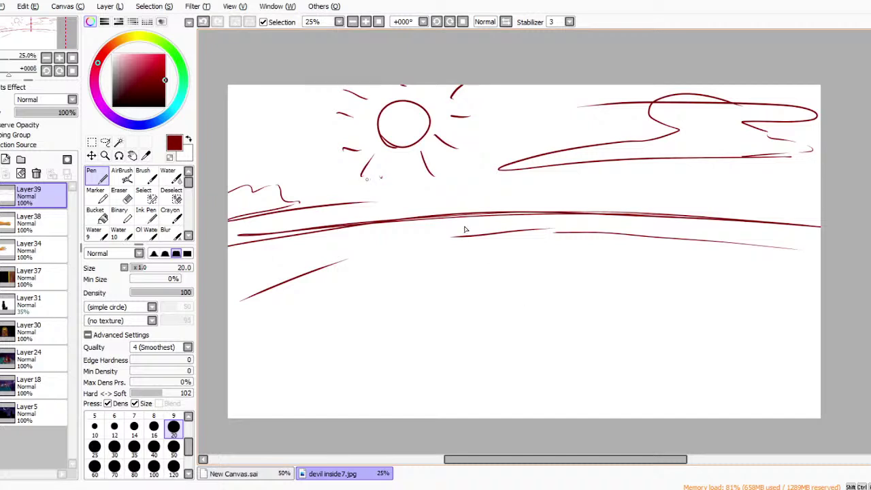
Add a new layer beneath the Layer39 sketch, lower the sketch's opacity to 30%, and make the new layer active.
{"action": "left_click", "coordinate": [42, 216]}
{"action": "left_click", "coordinate": [6, 159]}
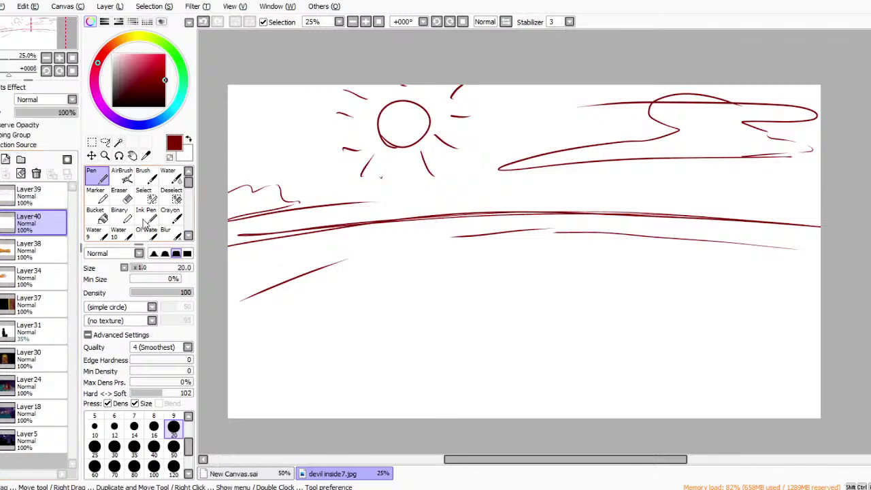
{"action": "left_click", "coordinate": [41, 198]}
{"action": "left_click_drag", "start_coordinate": [42, 112], "coordinate": [33, 112]}
{"action": "left_click", "coordinate": [41, 221]}
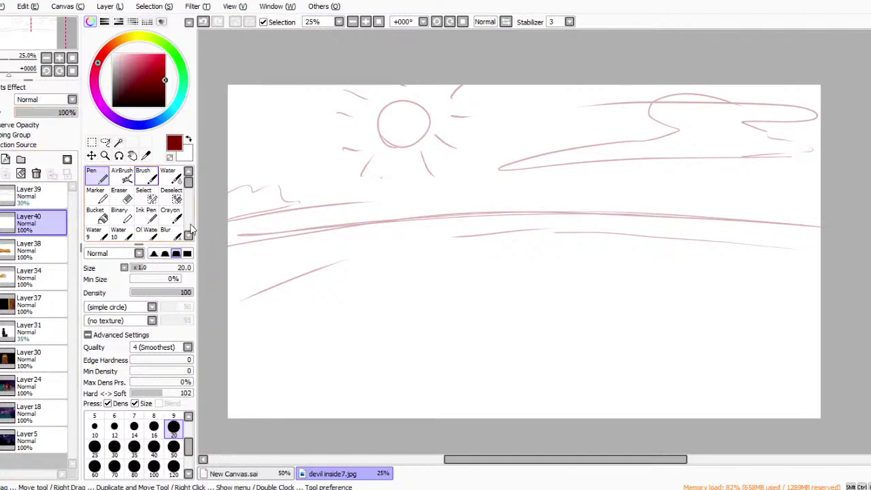
Set the Pen to a medium green at size 350.
{"action": "left_click", "coordinate": [179, 62]}
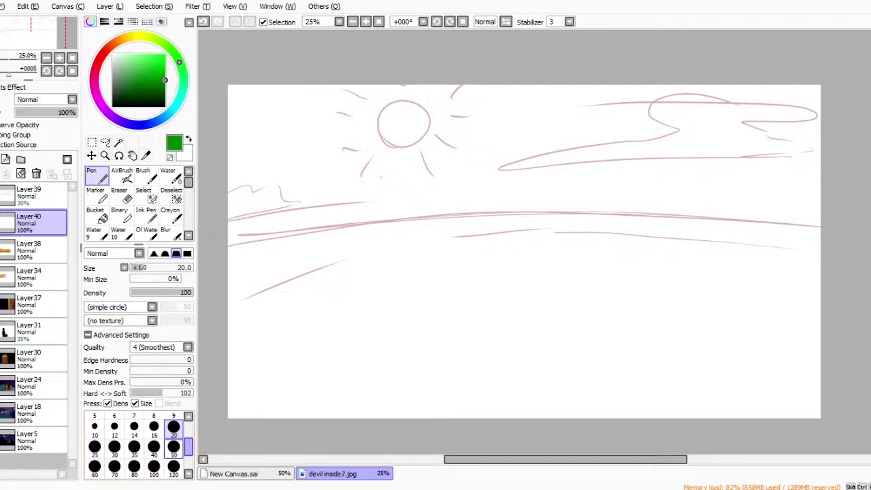
{"action": "left_click", "coordinate": [154, 466]}
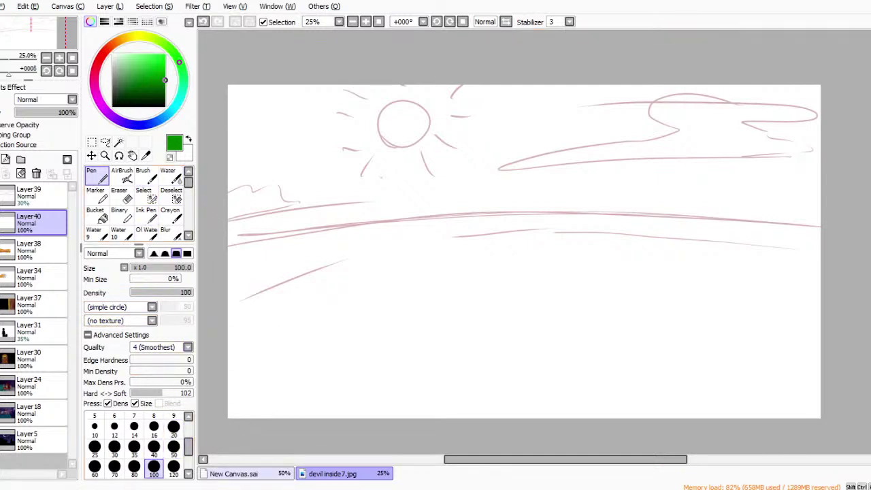
{"action": "scroll", "coordinate": [136, 446], "scroll_direction": "down", "scroll_amount": 2}
{"action": "left_click", "coordinate": [174, 466]}
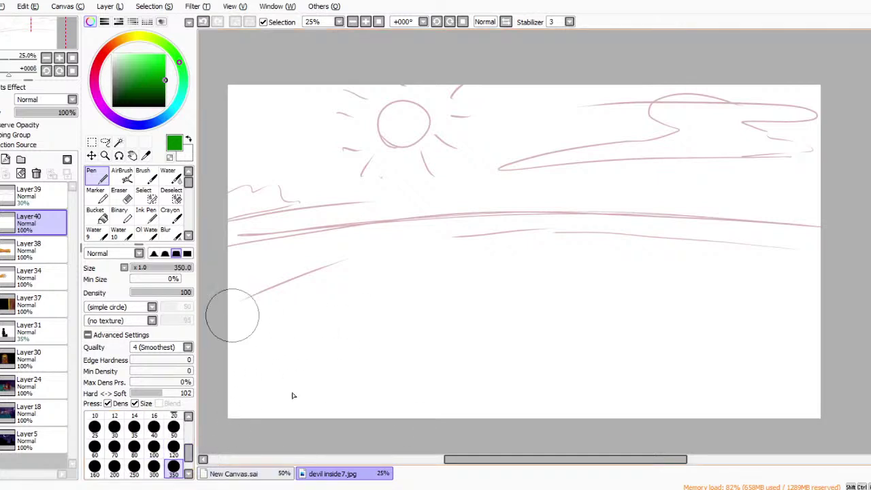
{"action": "left_click_drag", "start_coordinate": [233, 315], "coordinate": [586, 223]}
{"action": "key", "text": "ctrl+z"}
{"action": "left_click", "coordinate": [229, 264]}
{"action": "mouse_move", "coordinate": [230, 264]}
{"action": "left_mouse_down"}
{"action": "mouse_move", "coordinate": [307, 239]}
{"action": "mouse_move", "coordinate": [613, 239]}
{"action": "left_mouse_up"}
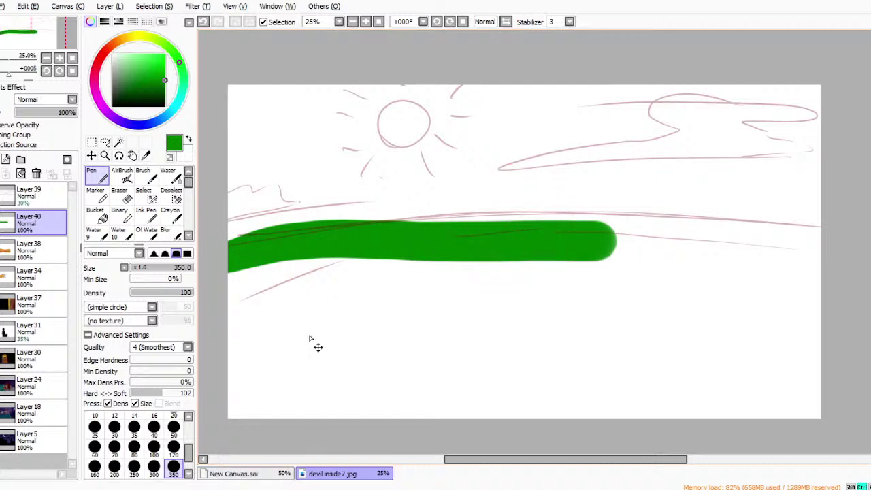
{"action": "key", "text": "ctrl+z"}
{"action": "left_click_drag", "start_coordinate": [232, 260], "coordinate": [810, 235]}
{"action": "key", "text": "ctrl+z"}
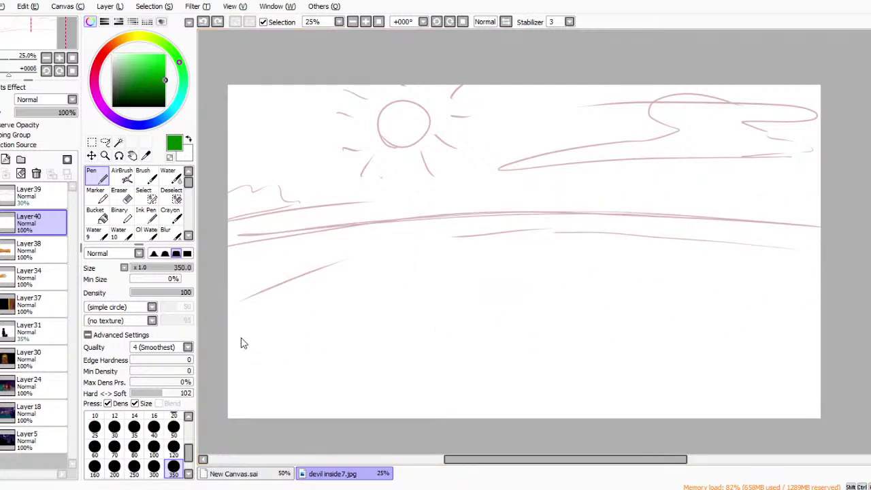
Paint a green band along the sketched horizon and bucket-fill the area below it to form the hill.
{"action": "mouse_move", "coordinate": [235, 262]}
{"action": "left_mouse_down"}
{"action": "mouse_move", "coordinate": [371, 236]}
{"action": "mouse_move", "coordinate": [745, 230]}
{"action": "mouse_move", "coordinate": [855, 249]}
{"action": "left_mouse_up"}
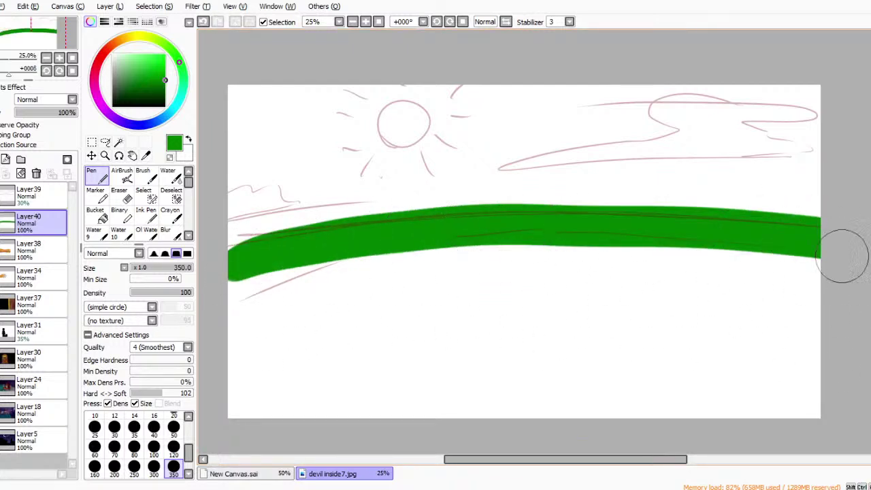
{"action": "left_click", "coordinate": [95, 214]}
{"action": "left_click", "coordinate": [395, 398]}
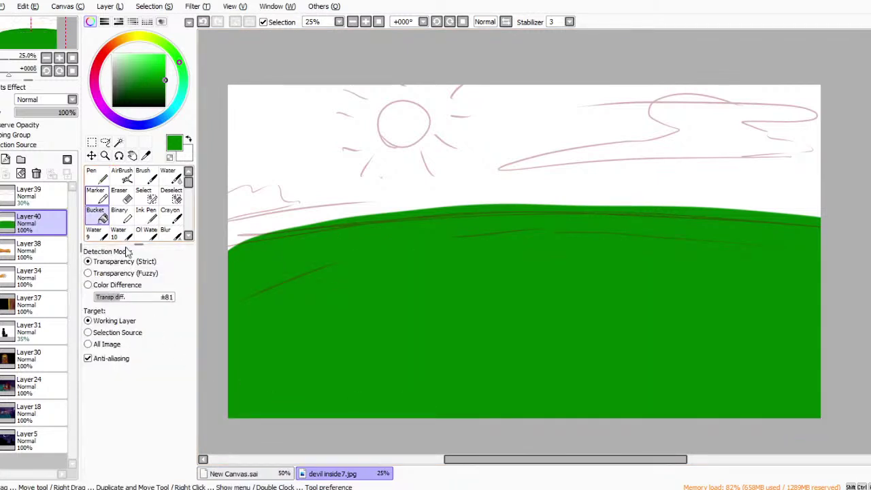
Paint lighter green grass strokes and a few long blades across the hill with the Water brush at size 50.
{"action": "left_click", "coordinate": [122, 175]}
{"action": "left_click", "coordinate": [143, 174]}
{"action": "left_click", "coordinate": [168, 174]}
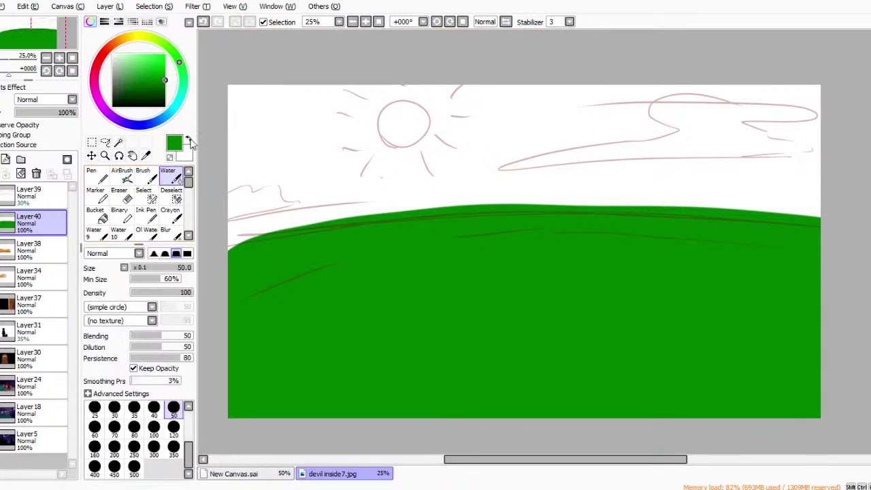
{"action": "mouse_move", "coordinate": [165, 80]}
{"action": "left_mouse_down"}
{"action": "mouse_move", "coordinate": [162, 69]}
{"action": "mouse_move", "coordinate": [147, 68]}
{"action": "left_mouse_up"}
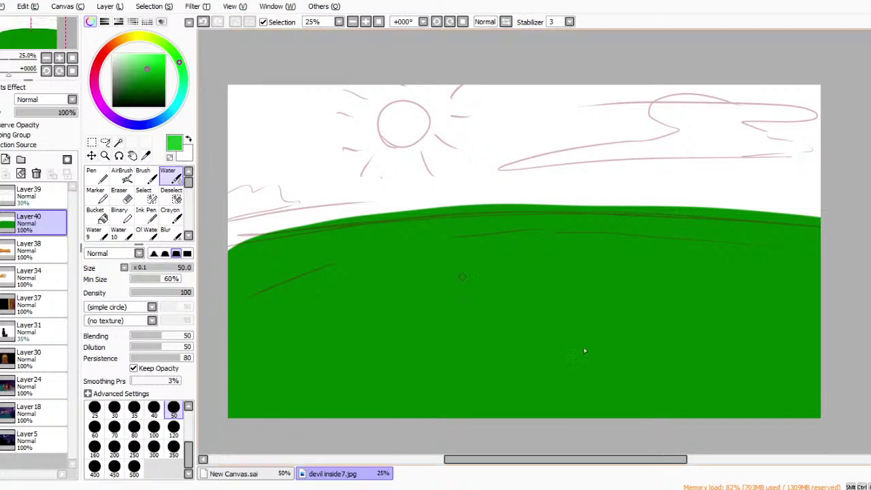
{"action": "mouse_move", "coordinate": [468, 274]}
{"action": "left_mouse_down"}
{"action": "mouse_move", "coordinate": [427, 314]}
{"action": "mouse_move", "coordinate": [456, 291]}
{"action": "mouse_move", "coordinate": [448, 301]}
{"action": "mouse_move", "coordinate": [465, 299]}
{"action": "mouse_move", "coordinate": [427, 298]}
{"action": "mouse_move", "coordinate": [417, 309]}
{"action": "mouse_move", "coordinate": [429, 278]}
{"action": "mouse_move", "coordinate": [457, 297]}
{"action": "mouse_move", "coordinate": [457, 308]}
{"action": "mouse_move", "coordinate": [421, 320]}
{"action": "mouse_move", "coordinate": [433, 303]}
{"action": "mouse_move", "coordinate": [422, 303]}
{"action": "mouse_move", "coordinate": [403, 323]}
{"action": "mouse_move", "coordinate": [399, 311]}
{"action": "mouse_move", "coordinate": [378, 343]}
{"action": "mouse_move", "coordinate": [389, 320]}
{"action": "mouse_move", "coordinate": [366, 333]}
{"action": "mouse_move", "coordinate": [373, 316]}
{"action": "mouse_move", "coordinate": [354, 346]}
{"action": "mouse_move", "coordinate": [356, 330]}
{"action": "mouse_move", "coordinate": [340, 349]}
{"action": "mouse_move", "coordinate": [433, 357]}
{"action": "left_mouse_up"}
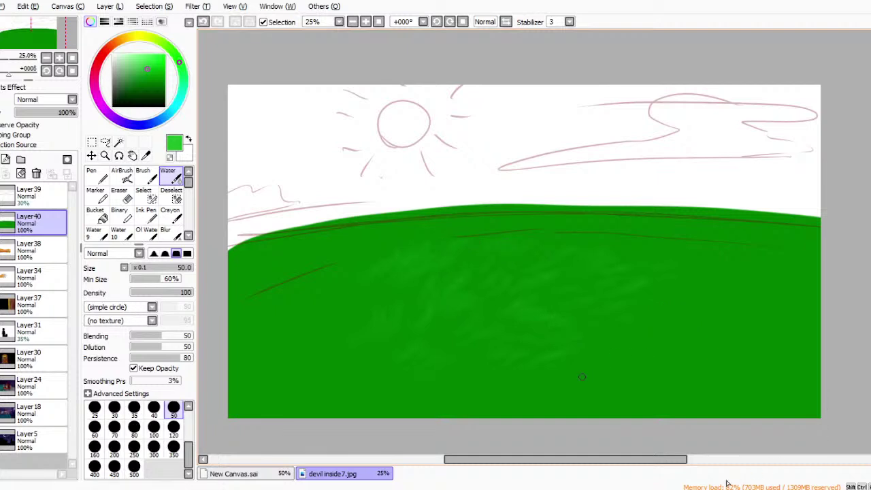
{"action": "left_click_drag", "start_coordinate": [589, 373], "coordinate": [624, 332]}
{"action": "mouse_move", "coordinate": [612, 361]}
{"action": "left_mouse_down"}
{"action": "mouse_move", "coordinate": [634, 349]}
{"action": "mouse_move", "coordinate": [687, 345]}
{"action": "left_mouse_up"}
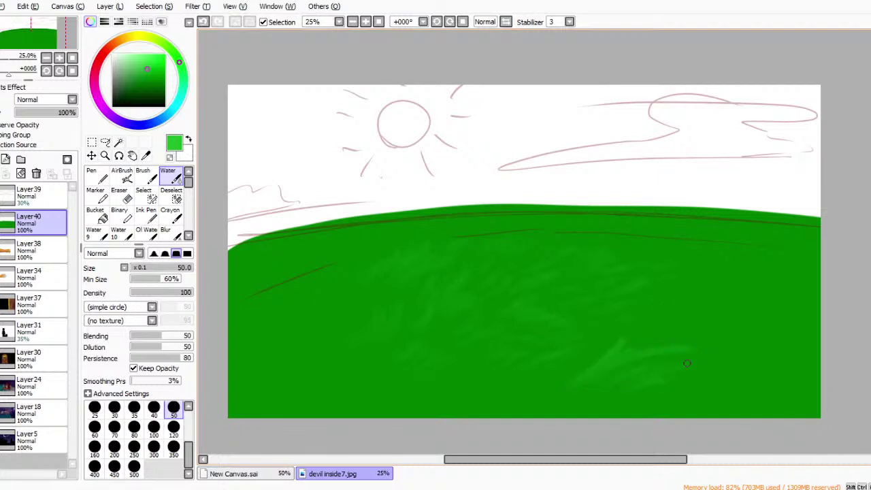
{"action": "left_click_drag", "start_coordinate": [508, 389], "coordinate": [545, 349]}
{"action": "left_click_drag", "start_coordinate": [490, 415], "coordinate": [539, 344]}
{"action": "mouse_move", "coordinate": [455, 417]}
{"action": "left_mouse_down"}
{"action": "mouse_move", "coordinate": [503, 386]}
{"action": "mouse_move", "coordinate": [560, 310]}
{"action": "left_mouse_up"}
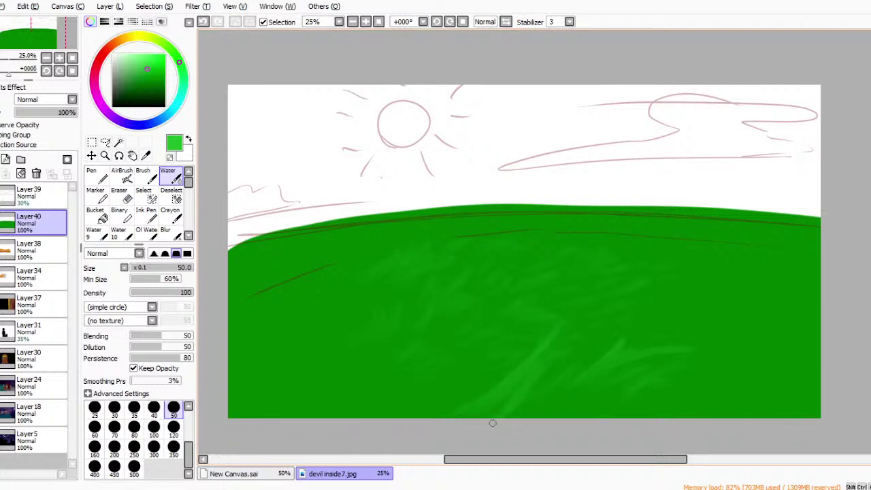
{"action": "left_click_drag", "start_coordinate": [628, 354], "coordinate": [697, 342]}
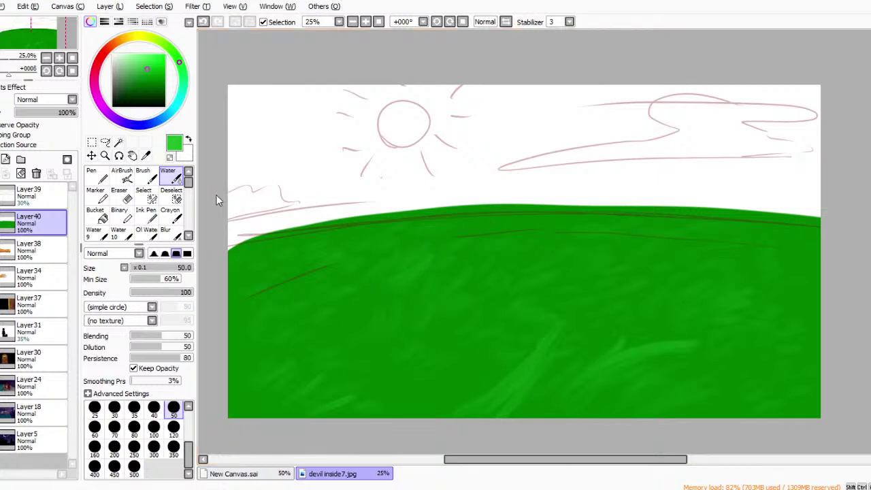
Add thin pale green highlights and darker green shading to the grass with the Water brush at size 20.
{"action": "scroll", "coordinate": [174, 413], "scroll_direction": "up", "scroll_amount": 1}
{"action": "left_click", "coordinate": [174, 410]}
{"action": "left_click_drag", "start_coordinate": [144, 67], "coordinate": [141, 62]}
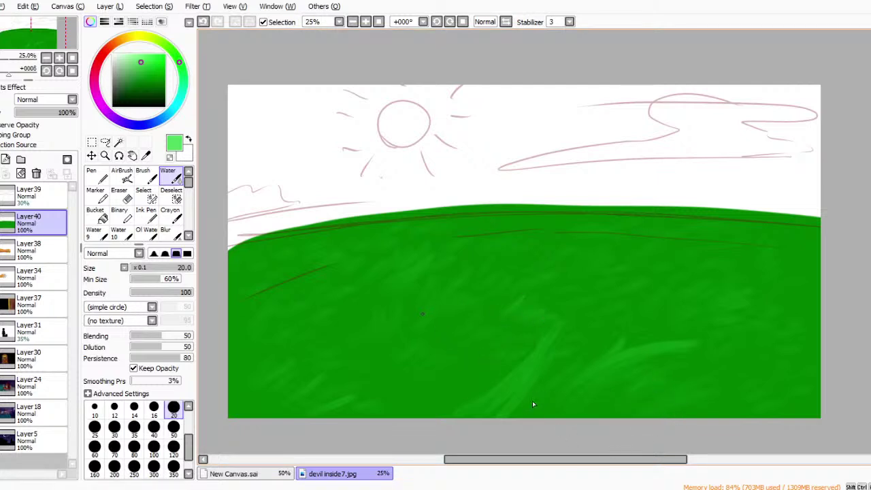
{"action": "left_click_drag", "start_coordinate": [491, 400], "coordinate": [539, 340]}
{"action": "left_click_drag", "start_coordinate": [588, 381], "coordinate": [631, 346]}
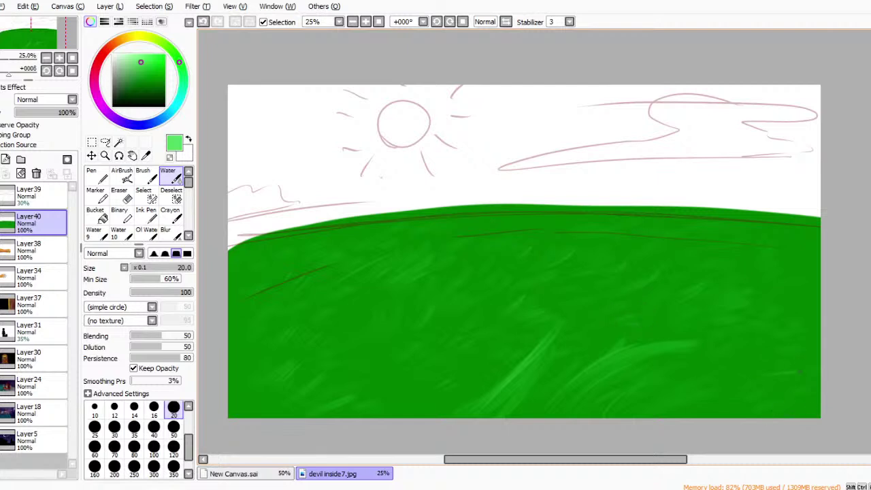
{"action": "left_click_drag", "start_coordinate": [785, 346], "coordinate": [805, 336]}
{"action": "left_click", "coordinate": [136, 83]}
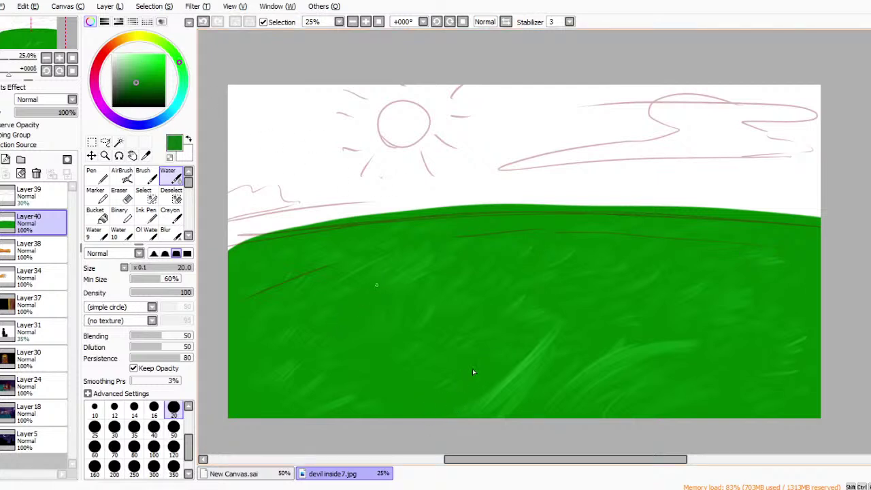
{"action": "left_click", "coordinate": [139, 93]}
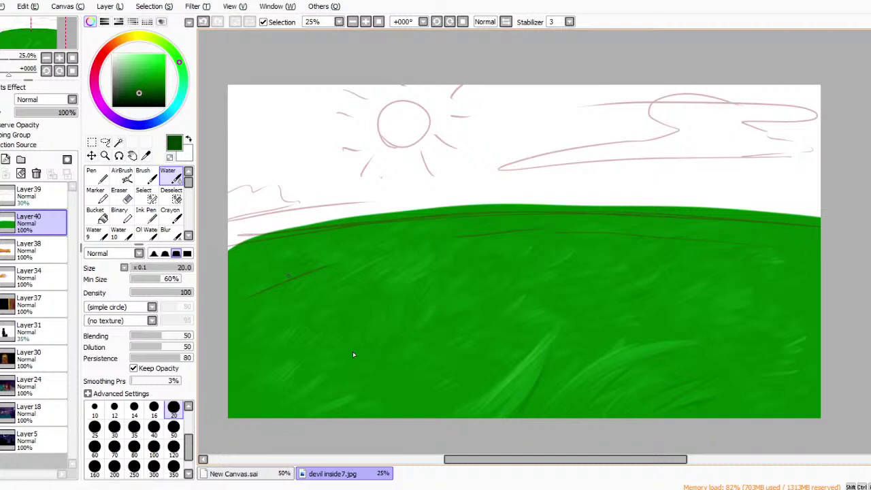
Erase the hill's top edge into an uneven grass line with a soft-edged size 120 Eraser and hide the Layer39 sketch.
{"action": "left_click", "coordinate": [119, 194]}
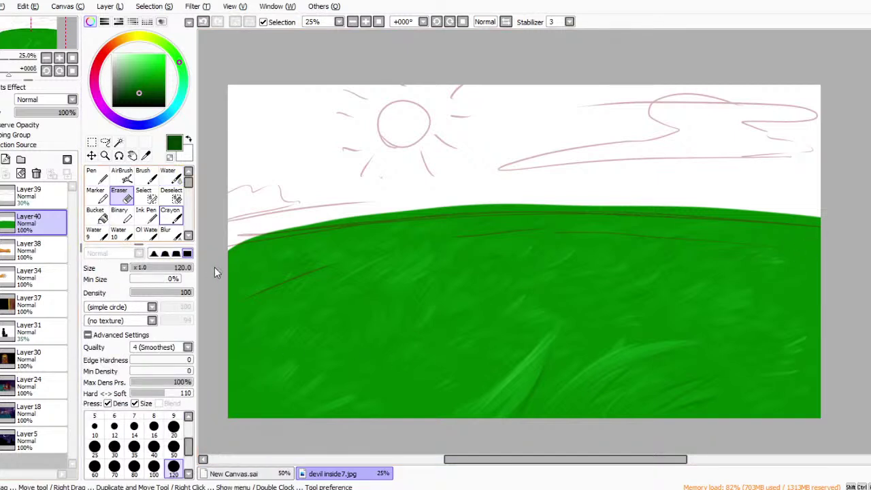
{"action": "left_click", "coordinate": [154, 253]}
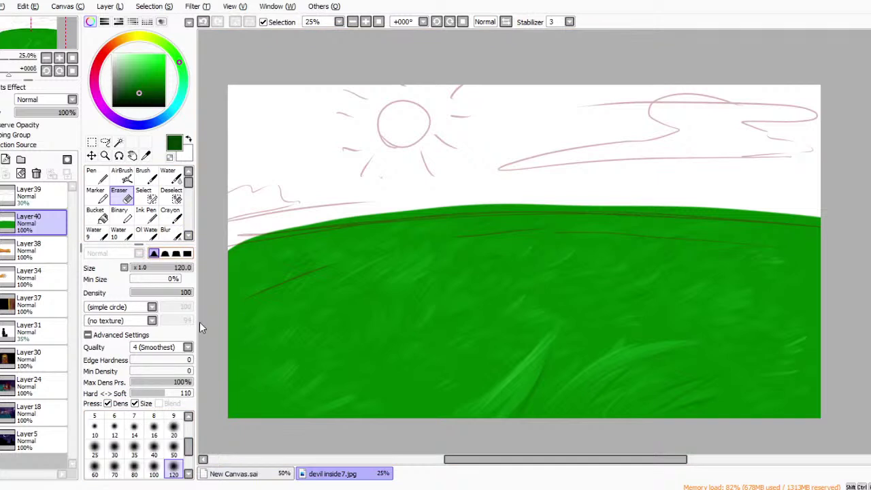
{"action": "mouse_move", "coordinate": [233, 229]}
{"action": "left_mouse_down"}
{"action": "mouse_move", "coordinate": [279, 235]}
{"action": "mouse_move", "coordinate": [288, 225]}
{"action": "mouse_move", "coordinate": [351, 213]}
{"action": "mouse_move", "coordinate": [568, 201]}
{"action": "mouse_move", "coordinate": [527, 199]}
{"action": "mouse_move", "coordinate": [542, 208]}
{"action": "mouse_move", "coordinate": [587, 206]}
{"action": "mouse_move", "coordinate": [562, 200]}
{"action": "mouse_move", "coordinate": [816, 214]}
{"action": "left_mouse_up"}
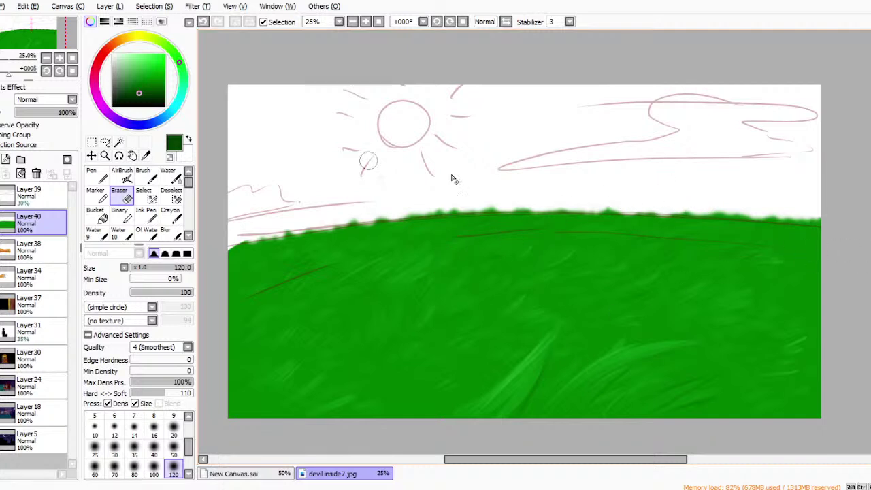
{"action": "left_click", "coordinate": [1, 196]}
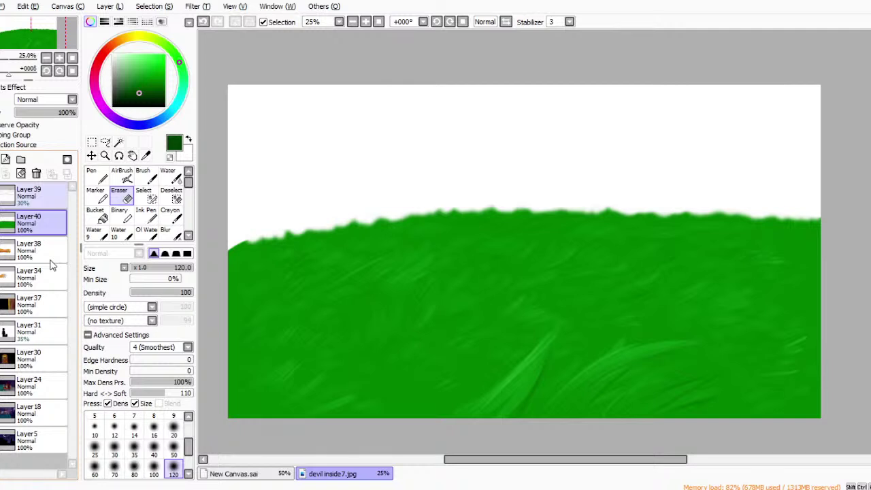
On a new layer above the grass, paint a small five-petalled turquoise flower with the Water brush at size 20.
{"action": "left_click", "coordinate": [5, 159]}
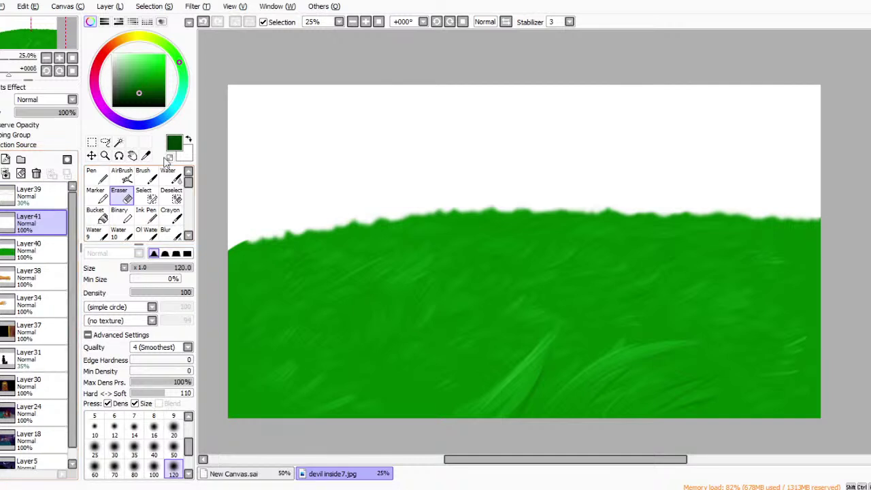
{"action": "left_click", "coordinate": [177, 103]}
{"action": "left_click_drag", "start_coordinate": [146, 64], "coordinate": [164, 60]}
{"action": "left_click", "coordinate": [171, 175]}
{"action": "left_click", "coordinate": [105, 156]}
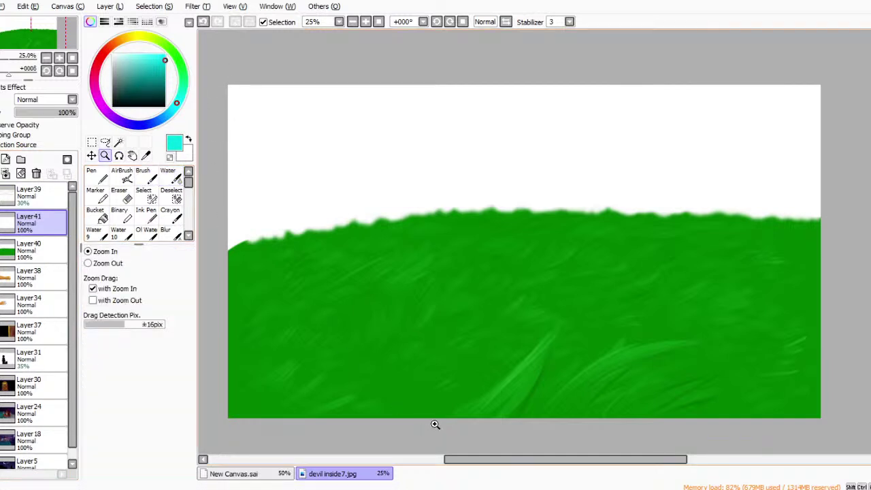
{"action": "left_click", "coordinate": [435, 425]}
{"action": "left_click", "coordinate": [454, 406]}
{"action": "left_click", "coordinate": [417, 305]}
{"action": "key", "text": "w"}
{"action": "mouse_move", "coordinate": [416, 302]}
{"action": "left_mouse_down"}
{"action": "mouse_move", "coordinate": [384, 311]}
{"action": "mouse_move", "coordinate": [408, 318]}
{"action": "mouse_move", "coordinate": [387, 320]}
{"action": "mouse_move", "coordinate": [416, 306]}
{"action": "mouse_move", "coordinate": [383, 320]}
{"action": "mouse_move", "coordinate": [394, 322]}
{"action": "mouse_move", "coordinate": [417, 311]}
{"action": "mouse_move", "coordinate": [380, 319]}
{"action": "mouse_move", "coordinate": [430, 301]}
{"action": "mouse_move", "coordinate": [391, 294]}
{"action": "mouse_move", "coordinate": [409, 281]}
{"action": "mouse_move", "coordinate": [420, 298]}
{"action": "mouse_move", "coordinate": [392, 292]}
{"action": "mouse_move", "coordinate": [412, 287]}
{"action": "mouse_move", "coordinate": [389, 287]}
{"action": "mouse_move", "coordinate": [404, 298]}
{"action": "mouse_move", "coordinate": [423, 292]}
{"action": "mouse_move", "coordinate": [408, 284]}
{"action": "mouse_move", "coordinate": [425, 300]}
{"action": "mouse_move", "coordinate": [399, 297]}
{"action": "mouse_move", "coordinate": [422, 300]}
{"action": "mouse_move", "coordinate": [416, 329]}
{"action": "mouse_move", "coordinate": [428, 325]}
{"action": "mouse_move", "coordinate": [412, 322]}
{"action": "mouse_move", "coordinate": [429, 310]}
{"action": "mouse_move", "coordinate": [423, 324]}
{"action": "mouse_move", "coordinate": [438, 310]}
{"action": "mouse_move", "coordinate": [414, 324]}
{"action": "mouse_move", "coordinate": [438, 314]}
{"action": "mouse_move", "coordinate": [415, 325]}
{"action": "mouse_move", "coordinate": [436, 319]}
{"action": "mouse_move", "coordinate": [410, 326]}
{"action": "mouse_move", "coordinate": [436, 320]}
{"action": "mouse_move", "coordinate": [454, 291]}
{"action": "mouse_move", "coordinate": [460, 293]}
{"action": "mouse_move", "coordinate": [440, 307]}
{"action": "mouse_move", "coordinate": [468, 302]}
{"action": "mouse_move", "coordinate": [438, 304]}
{"action": "mouse_move", "coordinate": [432, 298]}
{"action": "mouse_move", "coordinate": [464, 296]}
{"action": "mouse_move", "coordinate": [447, 306]}
{"action": "mouse_move", "coordinate": [465, 300]}
{"action": "mouse_move", "coordinate": [455, 307]}
{"action": "mouse_move", "coordinate": [466, 298]}
{"action": "mouse_move", "coordinate": [441, 304]}
{"action": "mouse_move", "coordinate": [424, 288]}
{"action": "mouse_move", "coordinate": [451, 277]}
{"action": "mouse_move", "coordinate": [436, 289]}
{"action": "mouse_move", "coordinate": [443, 296]}
{"action": "mouse_move", "coordinate": [455, 278]}
{"action": "mouse_move", "coordinate": [429, 302]}
{"action": "mouse_move", "coordinate": [476, 302]}
{"action": "left_mouse_up"}
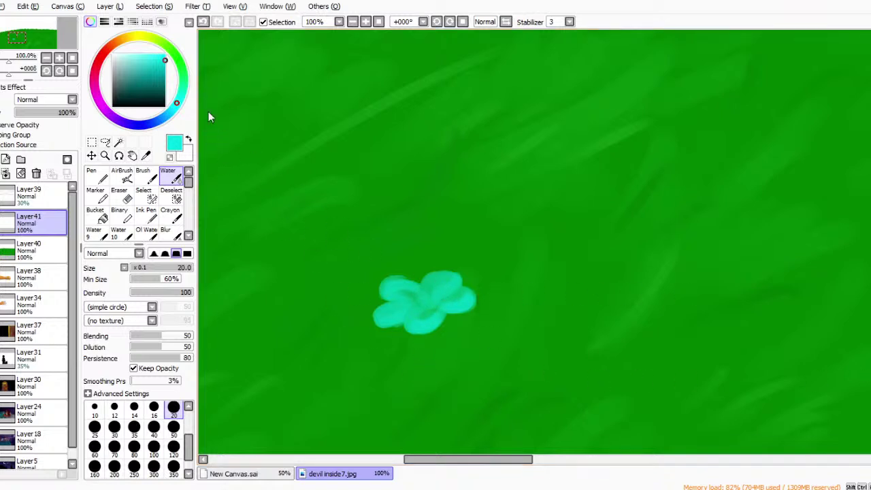
Paint the flower's centre bright yellow, strengthening it with the AirBrush at size 20.
{"action": "left_click_drag", "start_coordinate": [174, 66], "coordinate": [140, 36]}
{"action": "left_click", "coordinate": [164, 54]}
{"action": "left_click_drag", "start_coordinate": [423, 299], "coordinate": [426, 298]}
{"action": "left_click", "coordinate": [97, 177]}
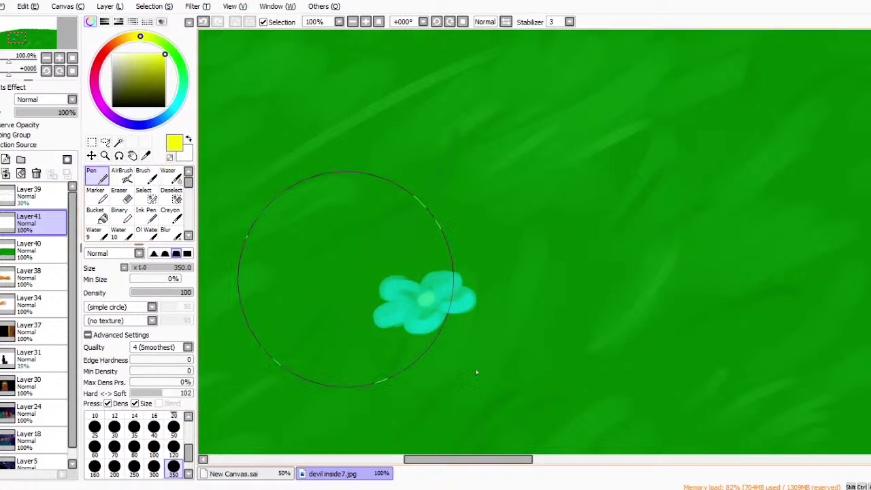
{"action": "left_click", "coordinate": [122, 177]}
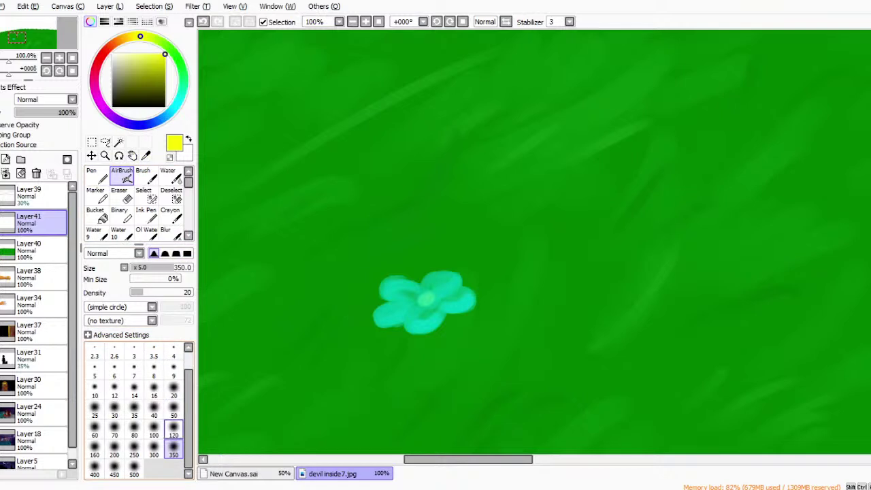
{"action": "left_click", "coordinate": [173, 389]}
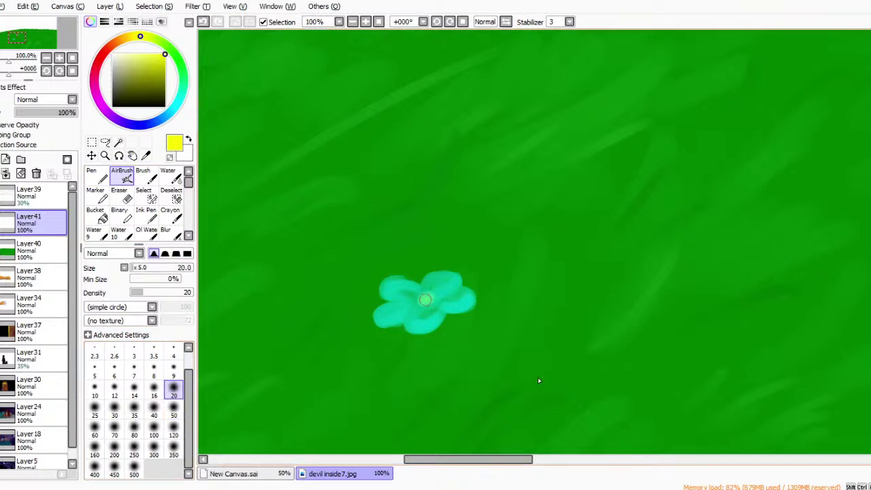
{"action": "left_click_drag", "start_coordinate": [428, 297], "coordinate": [425, 299]}
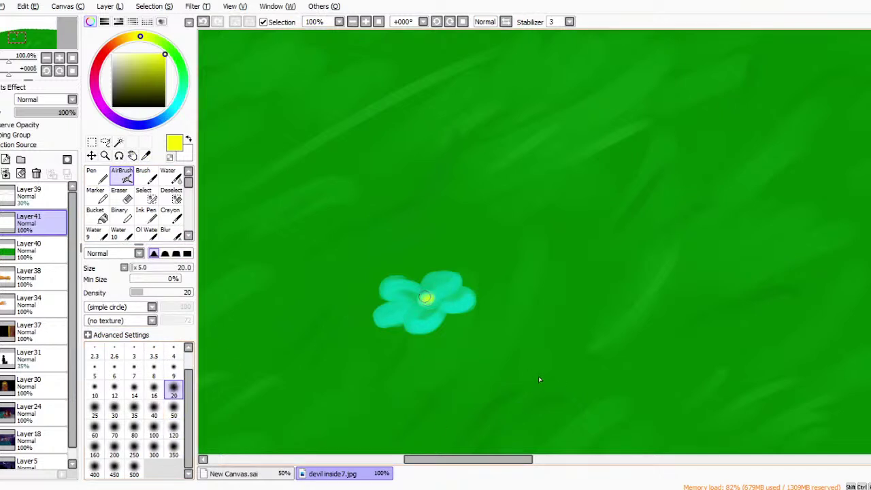
Set the AirBrush to its hardest edge and dab a crisper bright yellow centre onto the turquoise flower.
{"action": "left_click", "coordinate": [187, 253]}
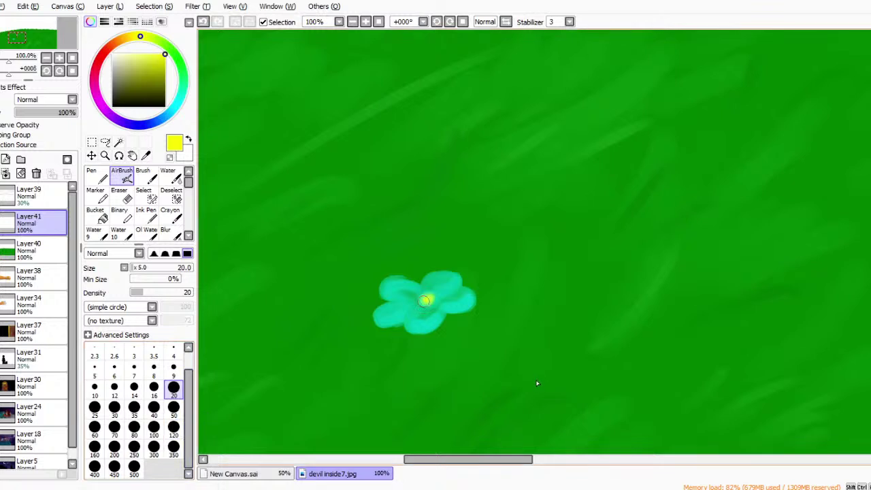
{"action": "left_click_drag", "start_coordinate": [424, 298], "coordinate": [422, 299]}
{"action": "left_click", "coordinate": [353, 22]}
{"action": "left_click", "coordinate": [352, 22]}
{"action": "left_click", "coordinate": [353, 22]}
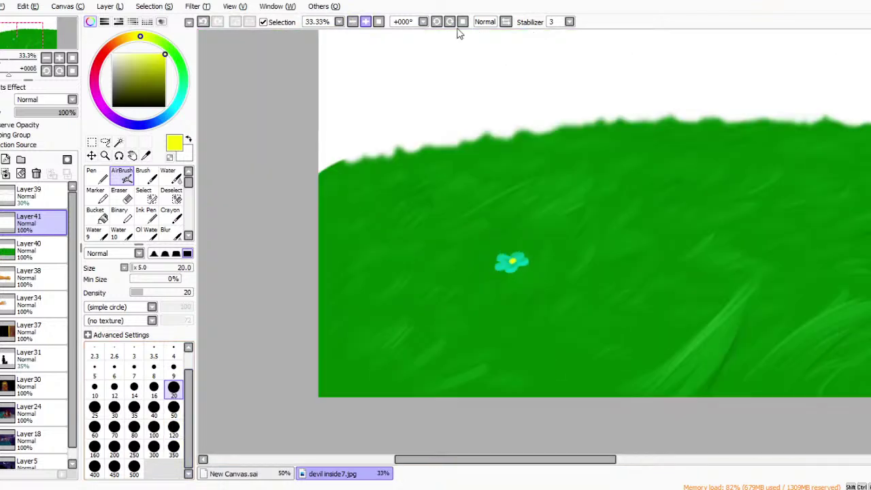
Paint a small five-petalled magenta flower in the grass to the turquoise flower's lower right with the Water brush at size 20.
{"action": "left_click_drag", "start_coordinate": [506, 459], "coordinate": [537, 459]}
{"action": "left_click", "coordinate": [171, 177]}
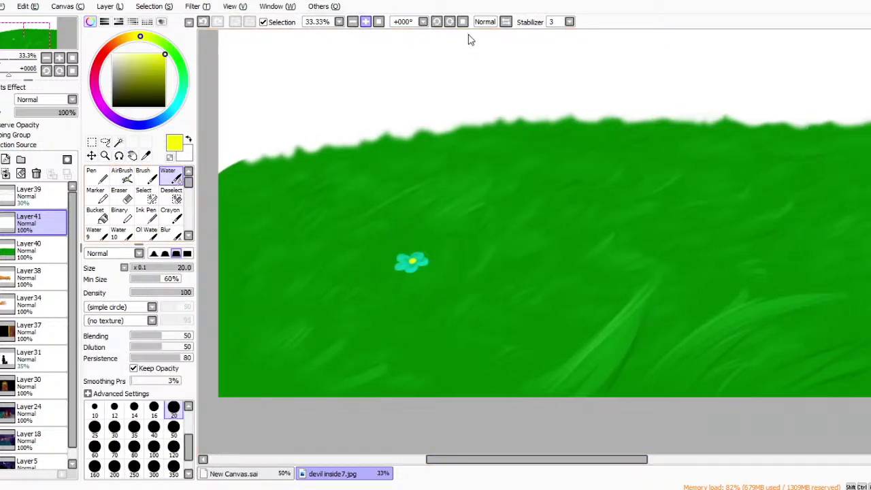
{"action": "key", "text": "plus"}
{"action": "key", "text": "plus"}
{"action": "left_click", "coordinate": [106, 112]}
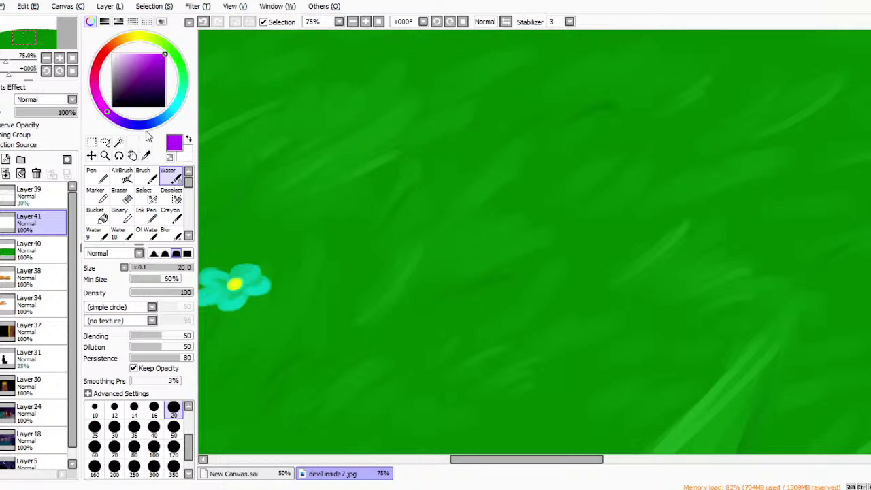
{"action": "left_click", "coordinate": [101, 103]}
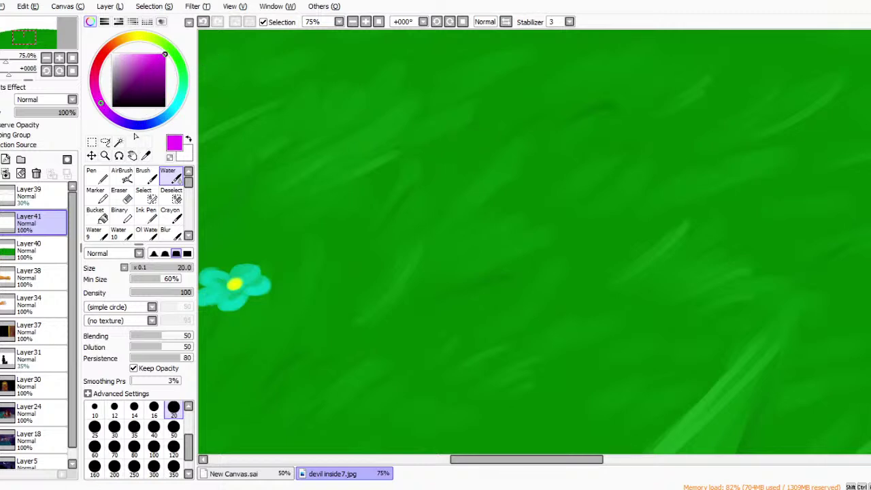
{"action": "mouse_move", "coordinate": [520, 391]}
{"action": "left_mouse_down"}
{"action": "mouse_move", "coordinate": [549, 374]}
{"action": "mouse_move", "coordinate": [519, 395]}
{"action": "mouse_move", "coordinate": [547, 386]}
{"action": "mouse_move", "coordinate": [536, 385]}
{"action": "mouse_move", "coordinate": [545, 374]}
{"action": "mouse_move", "coordinate": [524, 382]}
{"action": "mouse_move", "coordinate": [541, 375]}
{"action": "mouse_move", "coordinate": [531, 390]}
{"action": "mouse_move", "coordinate": [547, 379]}
{"action": "mouse_move", "coordinate": [532, 382]}
{"action": "mouse_move", "coordinate": [588, 380]}
{"action": "mouse_move", "coordinate": [566, 374]}
{"action": "mouse_move", "coordinate": [581, 388]}
{"action": "mouse_move", "coordinate": [565, 390]}
{"action": "mouse_move", "coordinate": [552, 378]}
{"action": "mouse_move", "coordinate": [580, 376]}
{"action": "mouse_move", "coordinate": [576, 388]}
{"action": "mouse_move", "coordinate": [570, 374]}
{"action": "mouse_move", "coordinate": [564, 385]}
{"action": "mouse_move", "coordinate": [552, 375]}
{"action": "mouse_move", "coordinate": [570, 374]}
{"action": "mouse_move", "coordinate": [576, 385]}
{"action": "mouse_move", "coordinate": [557, 381]}
{"action": "mouse_move", "coordinate": [577, 376]}
{"action": "mouse_move", "coordinate": [552, 380]}
{"action": "mouse_move", "coordinate": [578, 378]}
{"action": "mouse_move", "coordinate": [526, 367]}
{"action": "mouse_move", "coordinate": [532, 357]}
{"action": "mouse_move", "coordinate": [541, 359]}
{"action": "mouse_move", "coordinate": [535, 373]}
{"action": "mouse_move", "coordinate": [548, 361]}
{"action": "mouse_move", "coordinate": [540, 358]}
{"action": "mouse_move", "coordinate": [544, 371]}
{"action": "mouse_move", "coordinate": [546, 361]}
{"action": "mouse_move", "coordinate": [560, 369]}
{"action": "mouse_move", "coordinate": [537, 361]}
{"action": "mouse_move", "coordinate": [549, 362]}
{"action": "mouse_move", "coordinate": [554, 348]}
{"action": "mouse_move", "coordinate": [552, 362]}
{"action": "mouse_move", "coordinate": [566, 352]}
{"action": "mouse_move", "coordinate": [559, 361]}
{"action": "mouse_move", "coordinate": [565, 350]}
{"action": "mouse_move", "coordinate": [527, 371]}
{"action": "mouse_move", "coordinate": [569, 363]}
{"action": "mouse_move", "coordinate": [563, 355]}
{"action": "mouse_move", "coordinate": [579, 361]}
{"action": "mouse_move", "coordinate": [567, 363]}
{"action": "mouse_move", "coordinate": [583, 368]}
{"action": "mouse_move", "coordinate": [555, 367]}
{"action": "mouse_move", "coordinate": [548, 375]}
{"action": "mouse_move", "coordinate": [570, 381]}
{"action": "left_mouse_up"}
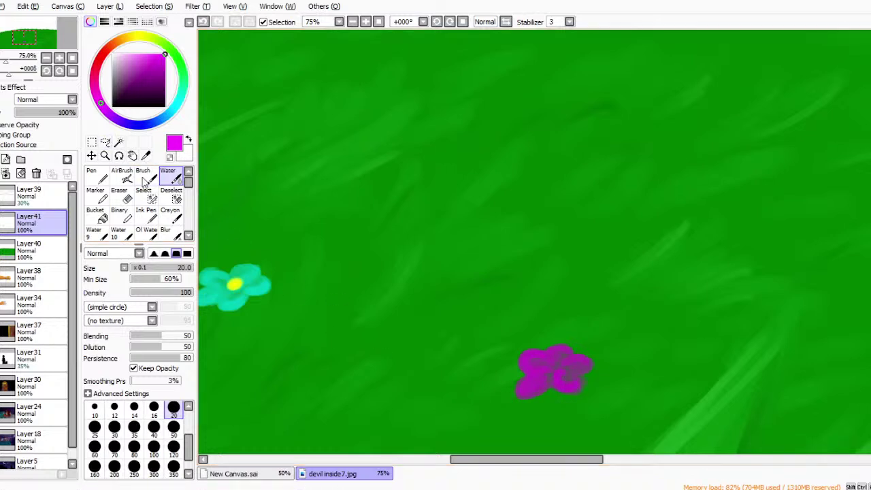
Paint the magenta flower's centre golden yellow with the AirBrush at size 20.
{"action": "key", "text": "n"}
{"action": "left_click", "coordinate": [139, 36]}
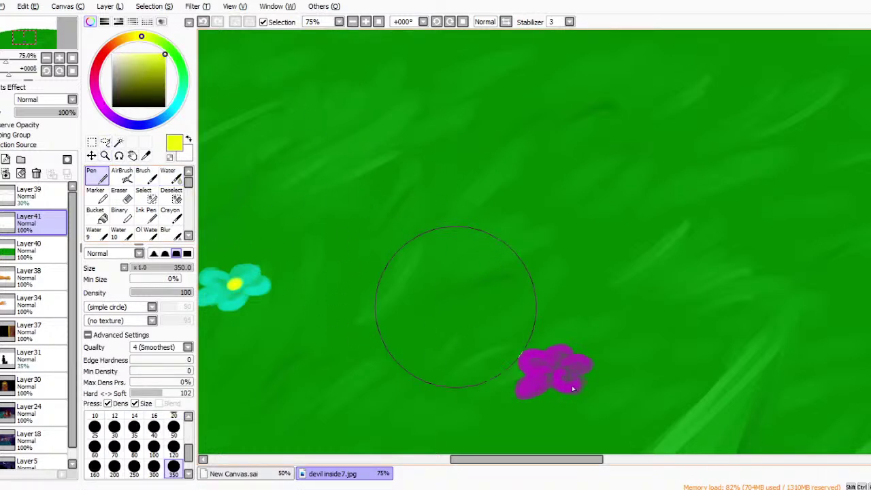
{"action": "left_click_drag", "start_coordinate": [139, 36], "coordinate": [131, 37]}
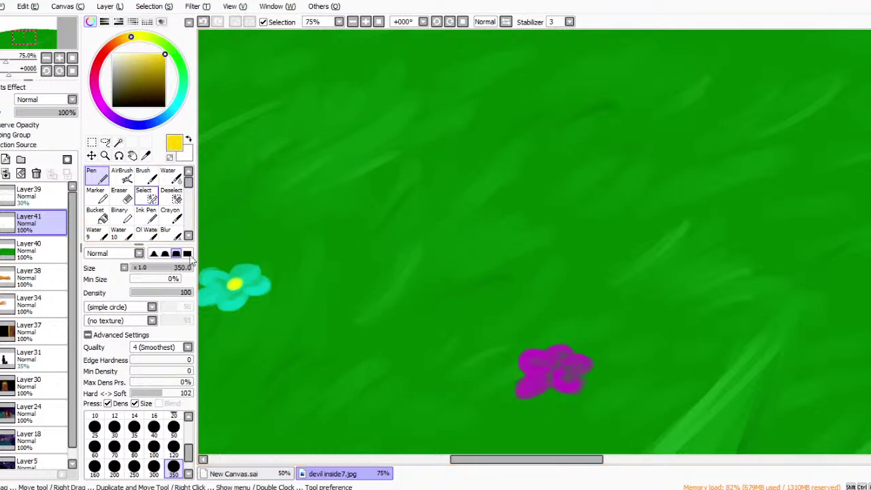
{"action": "left_click", "coordinate": [124, 177]}
{"action": "left_click_drag", "start_coordinate": [554, 367], "coordinate": [555, 366]}
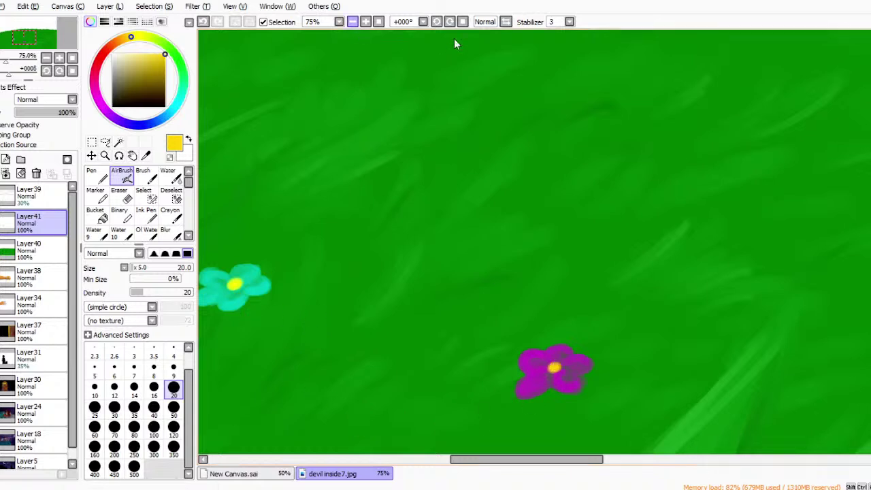
Paint four tiny golden yellow flowers between the turquoise and magenta flowers with the Water brush at size 20.
{"action": "left_click", "coordinate": [352, 22]}
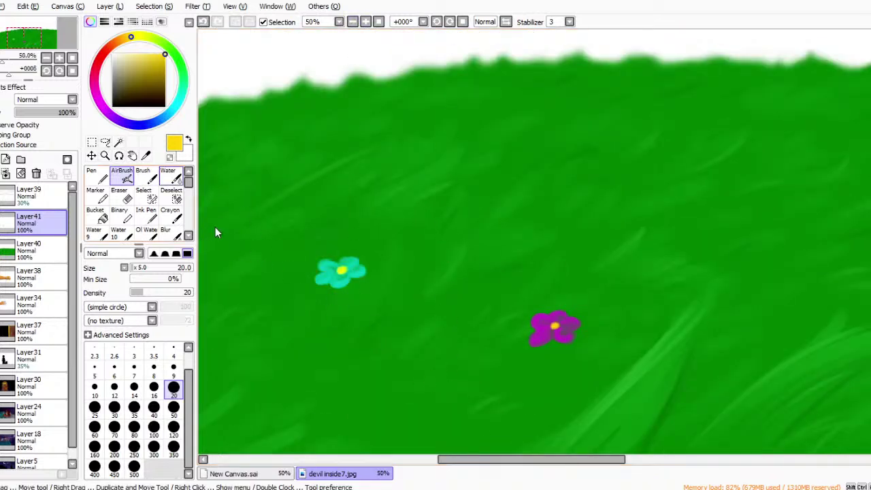
{"action": "key", "text": "c"}
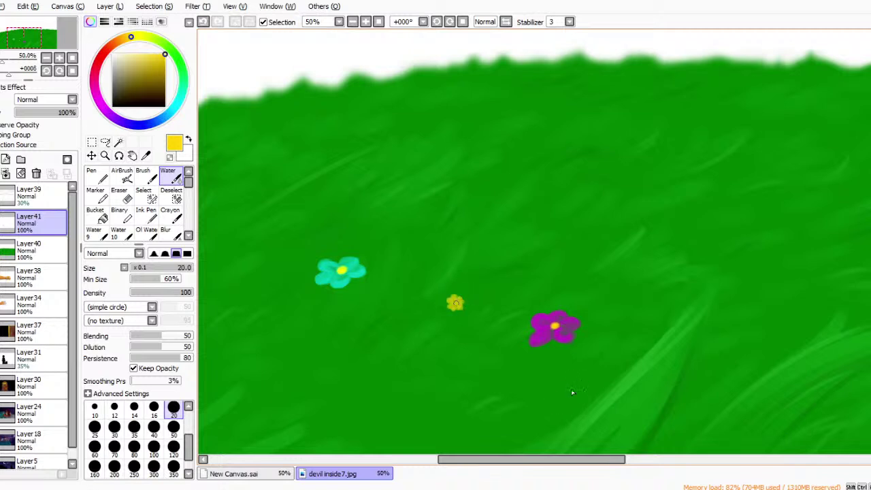
{"action": "left_click_drag", "start_coordinate": [426, 304], "coordinate": [436, 314]}
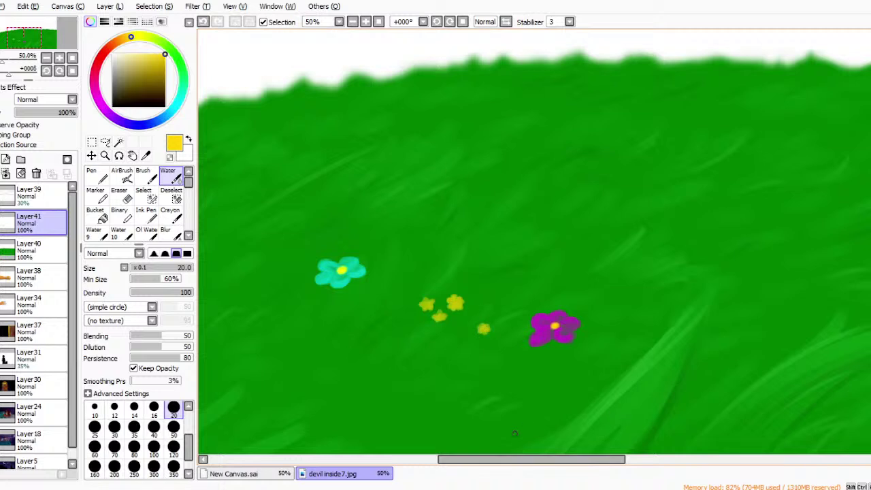
Paint a loose cluster of tiny golden yellow flowers and scattered dots near the hill's right edge with the Water brush at size 20.
{"action": "left_click_drag", "start_coordinate": [530, 459], "coordinate": [675, 460]}
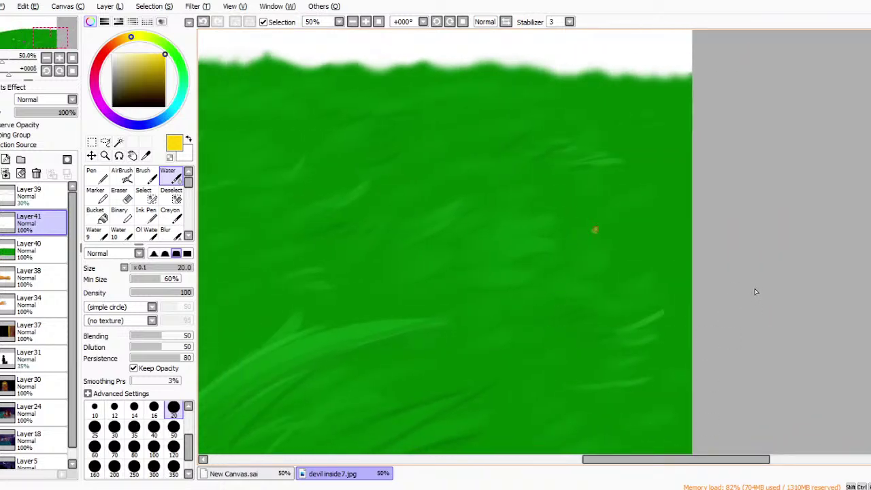
{"action": "mouse_move", "coordinate": [592, 228]}
{"action": "left_mouse_down"}
{"action": "mouse_move", "coordinate": [616, 248]}
{"action": "mouse_move", "coordinate": [591, 255]}
{"action": "mouse_move", "coordinate": [574, 240]}
{"action": "left_mouse_up"}
{"action": "left_click", "coordinate": [547, 238]}
{"action": "mouse_move", "coordinate": [569, 221]}
{"action": "left_mouse_down"}
{"action": "mouse_move", "coordinate": [545, 243]}
{"action": "mouse_move", "coordinate": [554, 240]}
{"action": "left_mouse_up"}
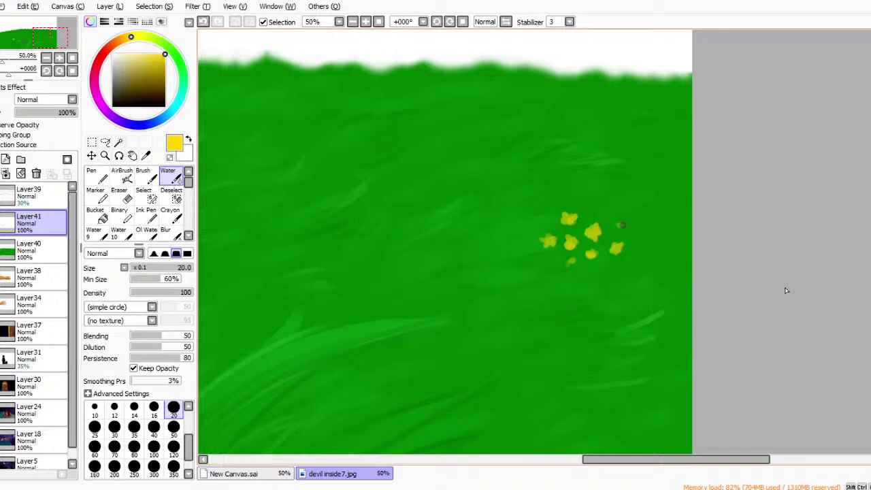
{"action": "left_click_drag", "start_coordinate": [611, 273], "coordinate": [616, 273]}
{"action": "left_click", "coordinate": [514, 210]}
{"action": "left_click_drag", "start_coordinate": [644, 248], "coordinate": [653, 250]}
{"action": "left_click", "coordinate": [601, 189]}
Paint a small cyan flower midway between the magenta flower and the yellow cluster near the hill's right edge.
{"action": "left_click_drag", "start_coordinate": [610, 459], "coordinate": [549, 460]}
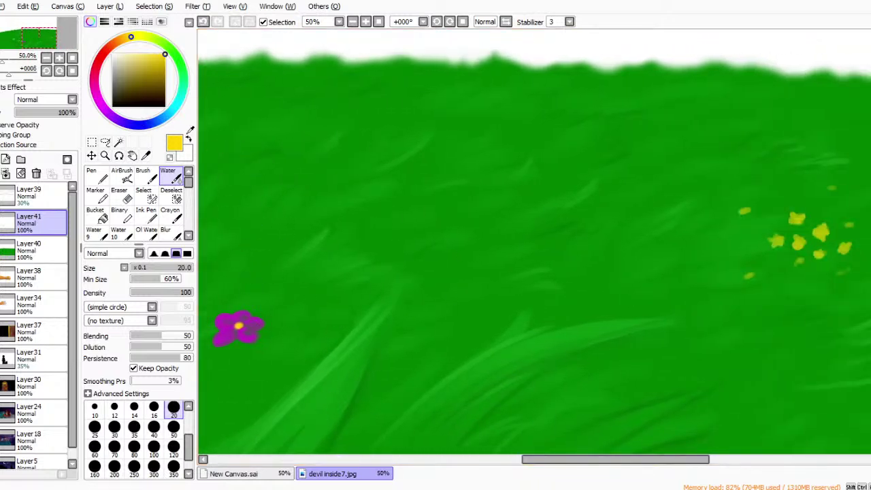
{"action": "left_click", "coordinate": [174, 107]}
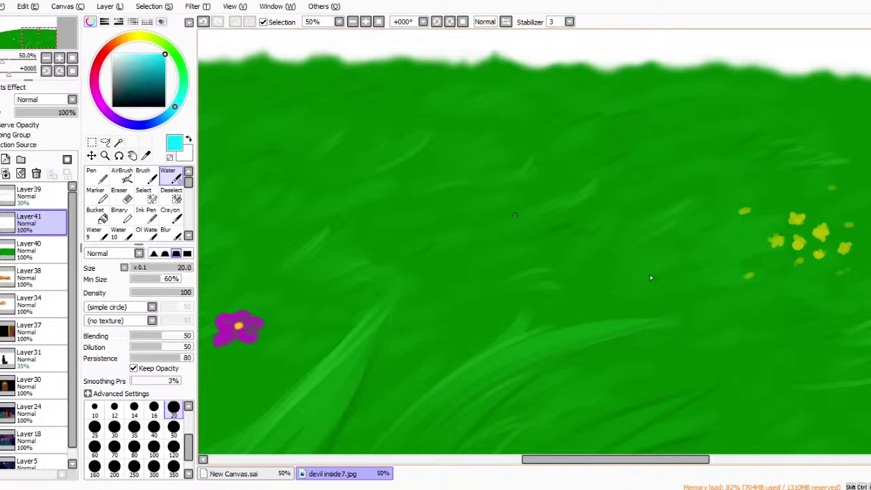
{"action": "left_click_drag", "start_coordinate": [507, 215], "coordinate": [525, 222]}
{"action": "left_click_drag", "start_coordinate": [517, 217], "coordinate": [527, 216]}
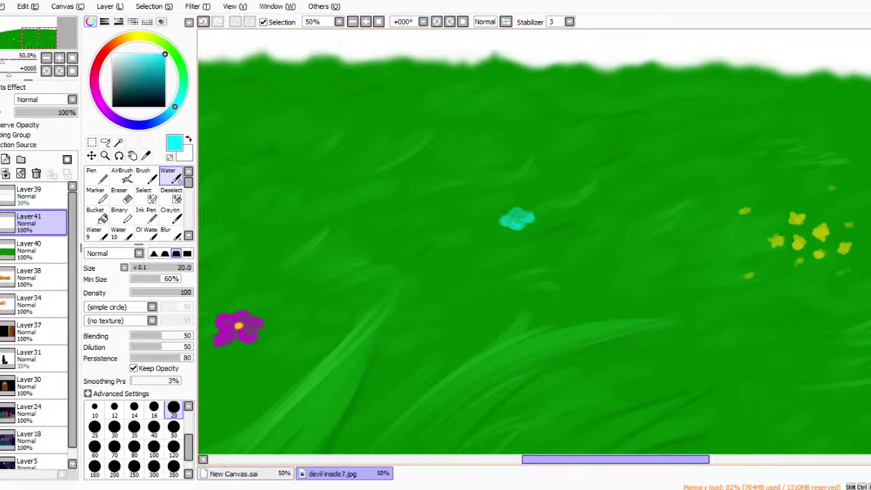
Paint a large five-petalled cyan flower at the canvas's lower right, enlarging the Water brush to size 50 for its petals.
{"action": "scroll", "coordinate": [714, 404], "scroll_direction": "right", "scroll_amount": 3}
{"action": "mouse_move", "coordinate": [650, 414]}
{"action": "left_mouse_down"}
{"action": "mouse_move", "coordinate": [687, 400]}
{"action": "mouse_move", "coordinate": [648, 417]}
{"action": "mouse_move", "coordinate": [672, 395]}
{"action": "mouse_move", "coordinate": [652, 420]}
{"action": "mouse_move", "coordinate": [687, 400]}
{"action": "mouse_move", "coordinate": [700, 410]}
{"action": "mouse_move", "coordinate": [675, 396]}
{"action": "mouse_move", "coordinate": [672, 426]}
{"action": "mouse_move", "coordinate": [657, 420]}
{"action": "mouse_move", "coordinate": [652, 398]}
{"action": "mouse_move", "coordinate": [658, 423]}
{"action": "mouse_move", "coordinate": [678, 394]}
{"action": "mouse_move", "coordinate": [656, 396]}
{"action": "mouse_move", "coordinate": [673, 426]}
{"action": "mouse_move", "coordinate": [681, 405]}
{"action": "mouse_move", "coordinate": [674, 420]}
{"action": "mouse_move", "coordinate": [656, 402]}
{"action": "mouse_move", "coordinate": [681, 431]}
{"action": "mouse_move", "coordinate": [679, 400]}
{"action": "mouse_move", "coordinate": [676, 432]}
{"action": "mouse_move", "coordinate": [648, 411]}
{"action": "mouse_move", "coordinate": [674, 431]}
{"action": "left_mouse_up"}
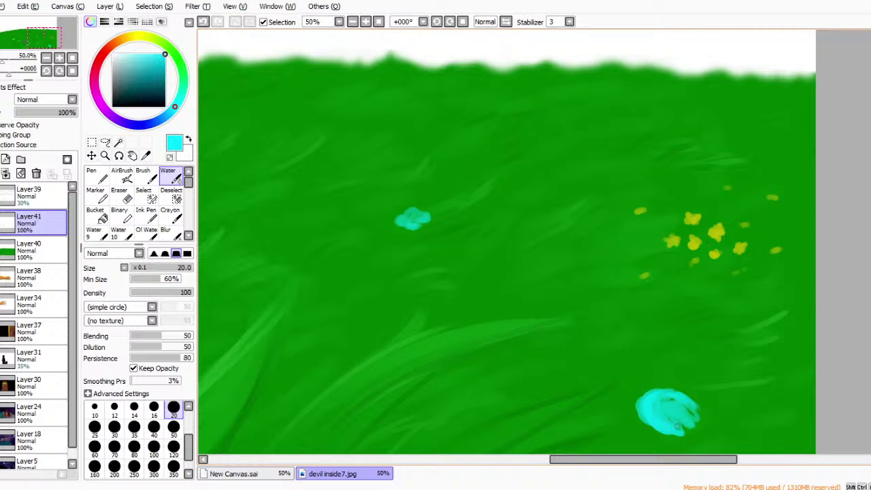
{"action": "left_click", "coordinate": [174, 427]}
{"action": "mouse_move", "coordinate": [679, 417]}
{"action": "left_mouse_down"}
{"action": "mouse_move", "coordinate": [693, 412]}
{"action": "mouse_move", "coordinate": [664, 402]}
{"action": "left_mouse_up"}
{"action": "mouse_move", "coordinate": [659, 406]}
{"action": "left_mouse_down"}
{"action": "mouse_move", "coordinate": [711, 418]}
{"action": "mouse_move", "coordinate": [706, 397]}
{"action": "mouse_move", "coordinate": [702, 413]}
{"action": "mouse_move", "coordinate": [711, 398]}
{"action": "mouse_move", "coordinate": [714, 430]}
{"action": "mouse_move", "coordinate": [760, 417]}
{"action": "mouse_move", "coordinate": [715, 419]}
{"action": "mouse_move", "coordinate": [748, 416]}
{"action": "left_mouse_up"}
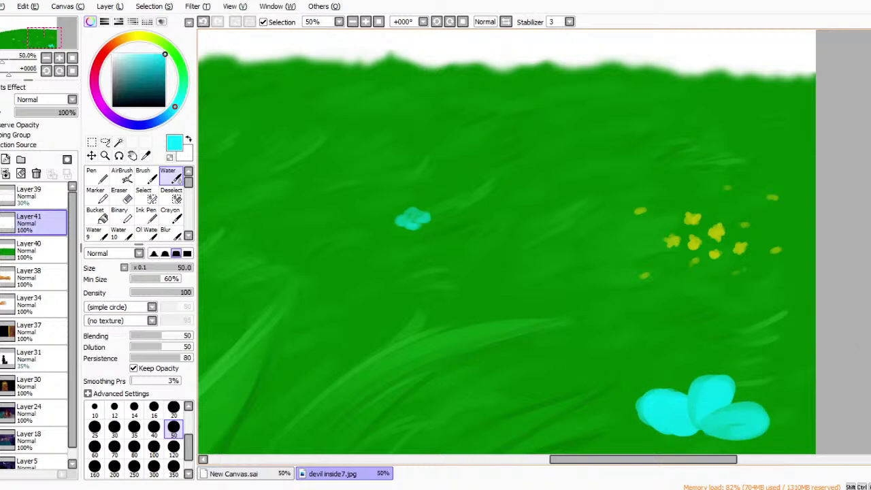
{"action": "scroll", "coordinate": [856, 315], "scroll_direction": "down", "scroll_amount": 3}
{"action": "mouse_move", "coordinate": [704, 365]}
{"action": "left_mouse_down"}
{"action": "mouse_move", "coordinate": [724, 400]}
{"action": "mouse_move", "coordinate": [734, 400]}
{"action": "mouse_move", "coordinate": [695, 379]}
{"action": "mouse_move", "coordinate": [676, 395]}
{"action": "mouse_move", "coordinate": [675, 362]}
{"action": "mouse_move", "coordinate": [691, 360]}
{"action": "mouse_move", "coordinate": [667, 362]}
{"action": "mouse_move", "coordinate": [651, 350]}
{"action": "mouse_move", "coordinate": [700, 372]}
{"action": "mouse_move", "coordinate": [678, 351]}
{"action": "mouse_move", "coordinate": [675, 366]}
{"action": "mouse_move", "coordinate": [689, 356]}
{"action": "mouse_move", "coordinate": [664, 394]}
{"action": "mouse_move", "coordinate": [695, 357]}
{"action": "left_mouse_up"}
{"action": "key", "text": "ctrl+z"}
{"action": "mouse_move", "coordinate": [696, 357]}
{"action": "left_mouse_down"}
{"action": "mouse_move", "coordinate": [668, 399]}
{"action": "mouse_move", "coordinate": [675, 356]}
{"action": "mouse_move", "coordinate": [652, 333]}
{"action": "mouse_move", "coordinate": [704, 340]}
{"action": "mouse_move", "coordinate": [701, 311]}
{"action": "mouse_move", "coordinate": [716, 331]}
{"action": "left_mouse_up"}
Round out the large flower's lower-left petal in a slightly lighter cyan with the Water brush at size 20.
{"action": "left_click", "coordinate": [173, 408]}
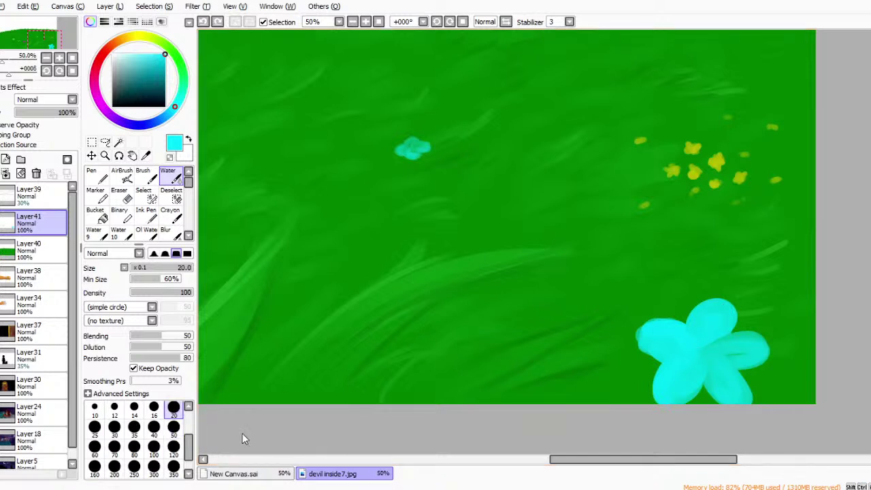
{"action": "left_click", "coordinate": [159, 54]}
{"action": "left_click_drag", "start_coordinate": [662, 336], "coordinate": [650, 346]}
{"action": "key", "text": "ctrl+z"}
{"action": "left_click_drag", "start_coordinate": [654, 404], "coordinate": [662, 366]}
{"action": "key", "text": "ctrl+z"}
{"action": "mouse_move", "coordinate": [654, 400]}
{"action": "left_mouse_down"}
{"action": "mouse_move", "coordinate": [667, 357]}
{"action": "mouse_move", "coordinate": [651, 378]}
{"action": "mouse_move", "coordinate": [690, 351]}
{"action": "mouse_move", "coordinate": [657, 364]}
{"action": "mouse_move", "coordinate": [699, 346]}
{"action": "mouse_move", "coordinate": [667, 355]}
{"action": "mouse_move", "coordinate": [648, 381]}
{"action": "left_mouse_up"}
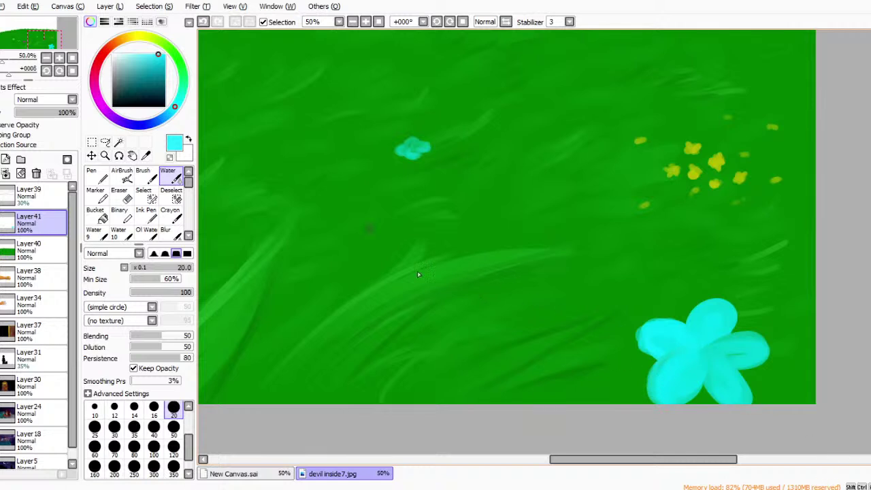
Paint the large cyan flower's centre yellow with the AirBrush at size 120 and density 100, deepening it at size 50.
{"action": "key", "text": "n"}
{"action": "left_click", "coordinate": [136, 36]}
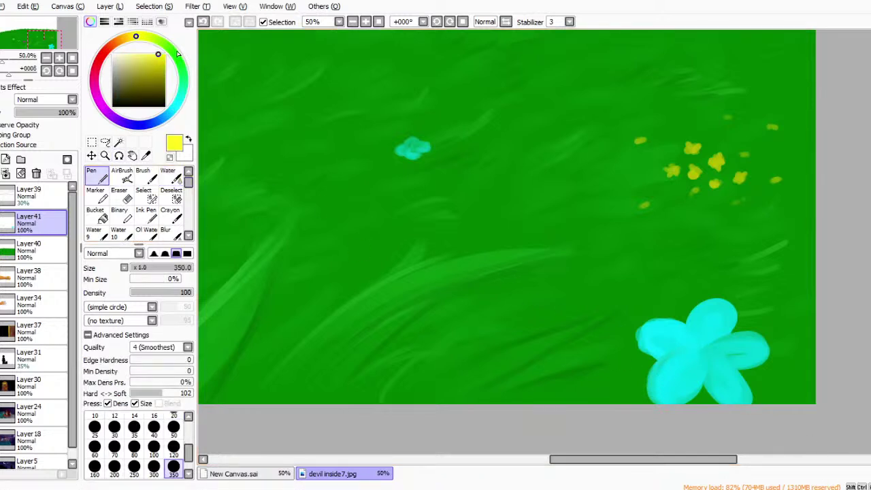
{"action": "left_click", "coordinate": [123, 175]}
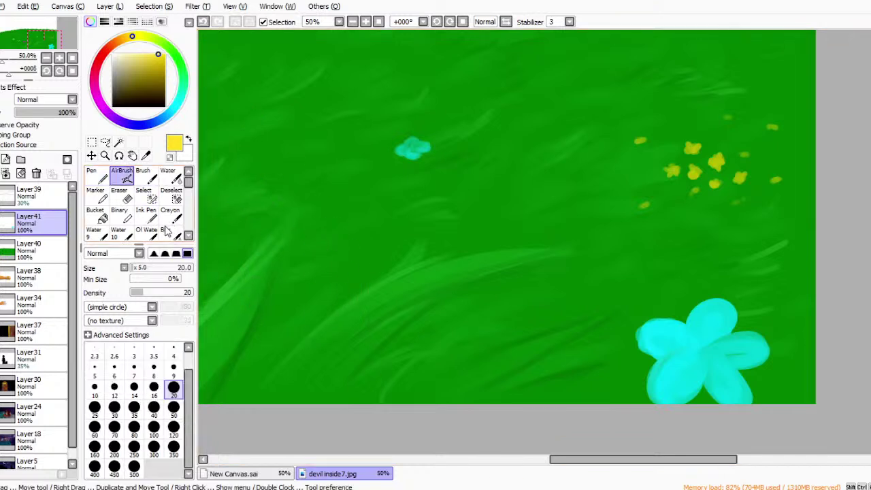
{"action": "left_click", "coordinate": [174, 446]}
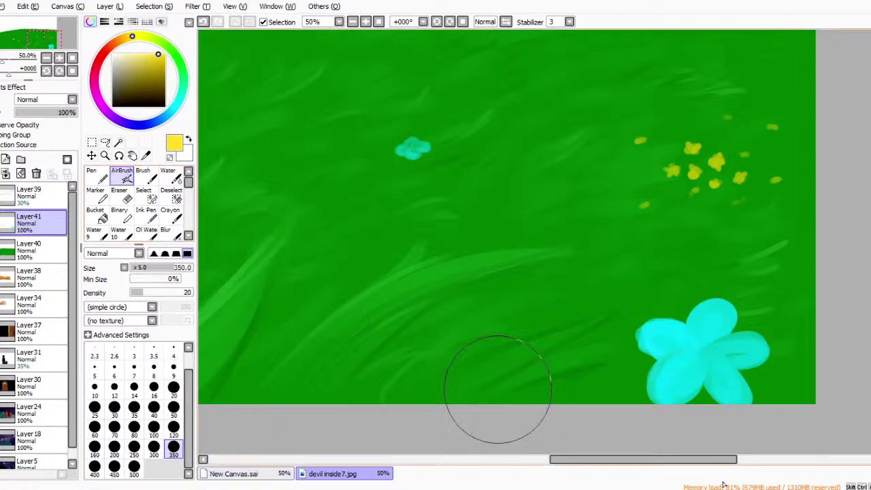
{"action": "left_click", "coordinate": [174, 427]}
{"action": "left_click_drag", "start_coordinate": [690, 355], "coordinate": [699, 348]}
{"action": "left_click_drag", "start_coordinate": [185, 292], "coordinate": [209, 289]}
{"action": "left_click_drag", "start_coordinate": [705, 349], "coordinate": [706, 350]}
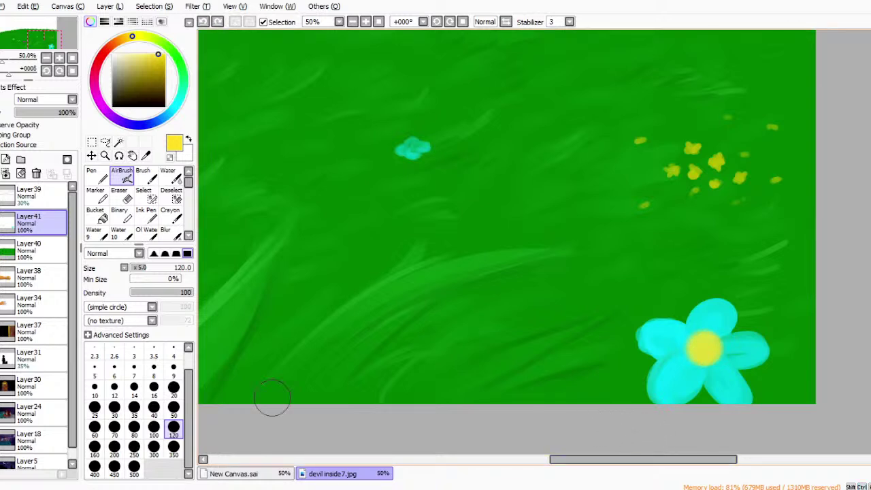
{"action": "left_click", "coordinate": [173, 407]}
{"action": "left_click_drag", "start_coordinate": [702, 345], "coordinate": [697, 342]}
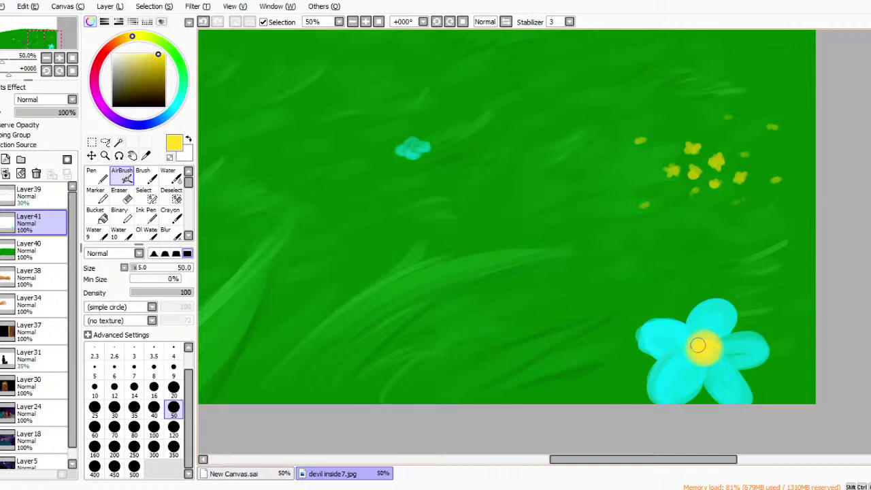
Dab a soft yellow centre onto the small cyan flower with the AirBrush at size 50 and density 63.
{"action": "left_click", "coordinate": [413, 148]}
{"action": "key", "text": "ctrl+z"}
{"action": "left_click", "coordinate": [169, 293]}
{"action": "left_click", "coordinate": [412, 147]}
Paint three small purple flowers across the left half of the hill, around the first turquoise flower, with the Water brush at size 20.
{"action": "left_click_drag", "start_coordinate": [581, 460], "coordinate": [479, 459]}
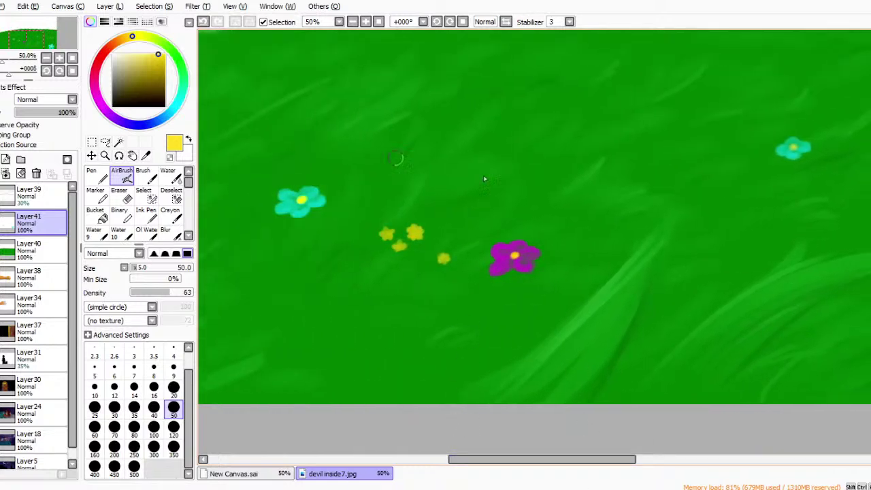
{"action": "left_click", "coordinate": [352, 21]}
{"action": "left_click", "coordinate": [352, 21]}
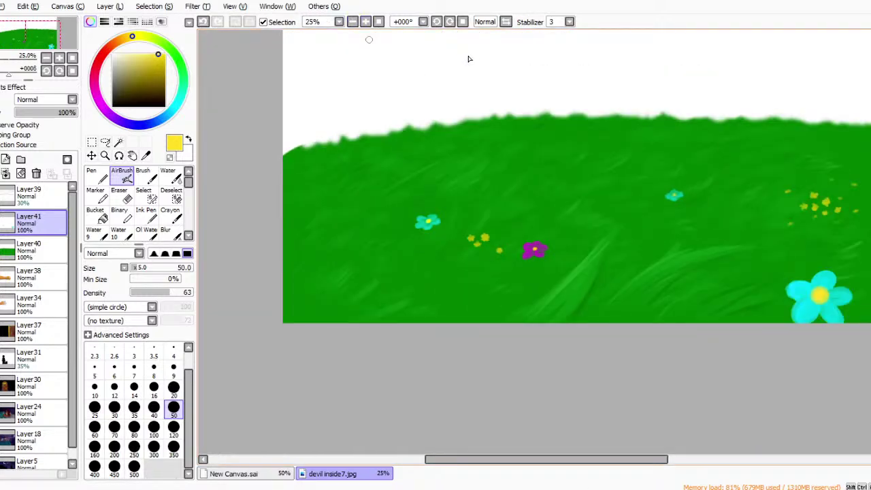
{"action": "scroll", "coordinate": [463, 41], "scroll_direction": "up", "scroll_amount": 2}
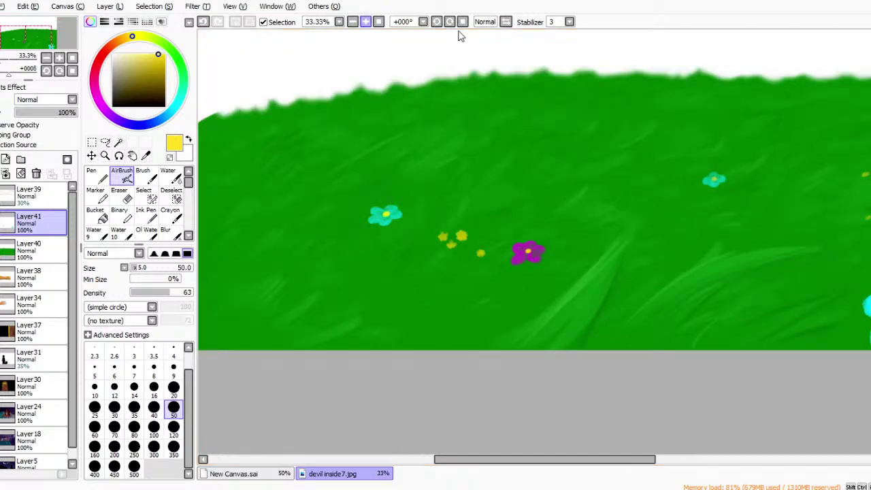
{"action": "key", "text": "w"}
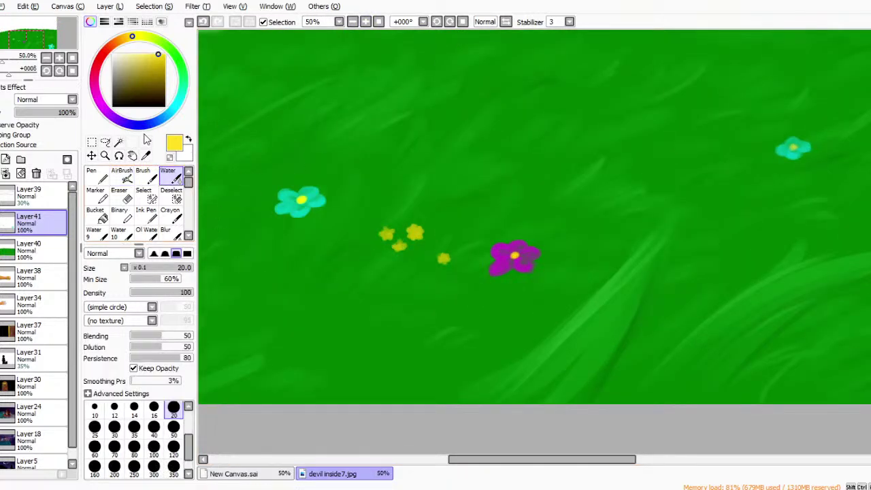
{"action": "left_click", "coordinate": [108, 112]}
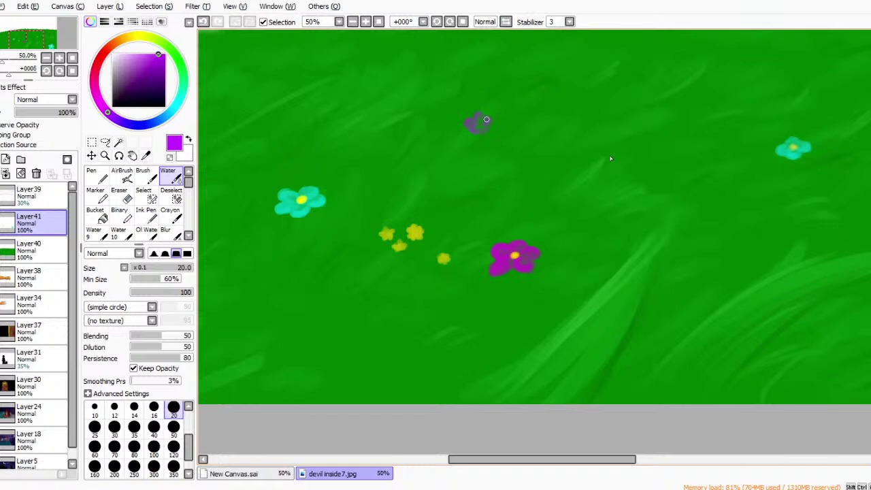
{"action": "left_click_drag", "start_coordinate": [479, 126], "coordinate": [483, 128]}
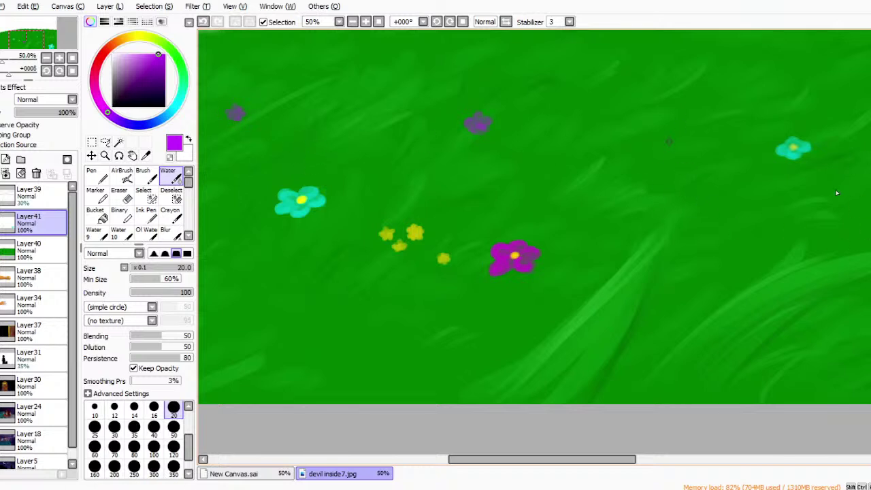
{"action": "left_click_drag", "start_coordinate": [489, 459], "coordinate": [443, 459]}
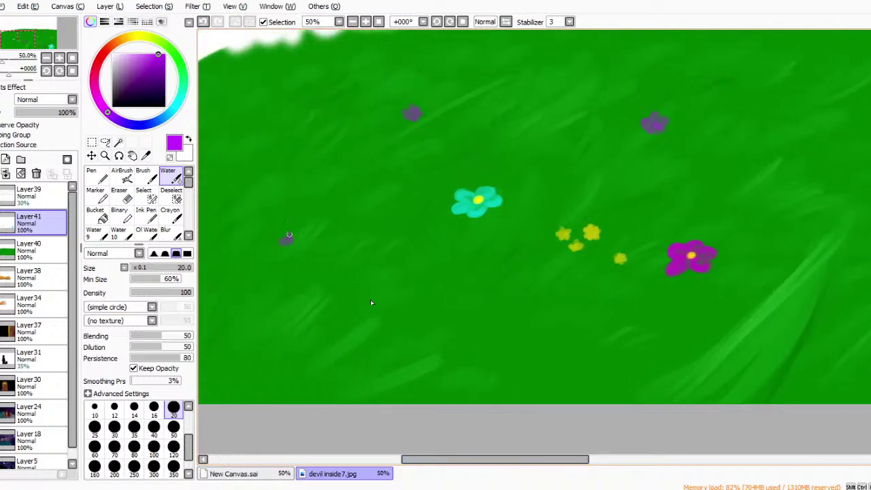
{"action": "mouse_move", "coordinate": [300, 239]}
{"action": "left_mouse_down"}
{"action": "mouse_move", "coordinate": [285, 243]}
{"action": "mouse_move", "coordinate": [306, 242]}
{"action": "left_mouse_up"}
Dab a yellow centre onto the leftmost purple flower with the AirBrush at size 50 and density 63.
{"action": "left_click", "coordinate": [123, 177]}
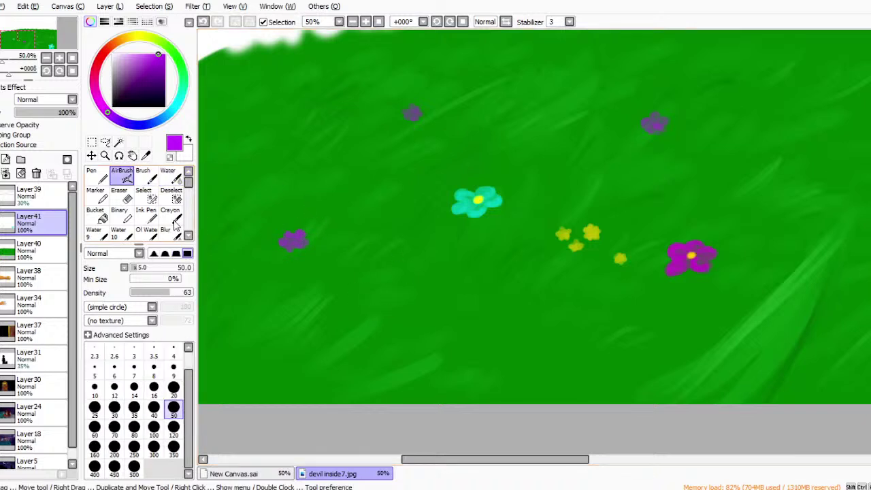
{"action": "left_click_drag", "start_coordinate": [184, 53], "coordinate": [133, 36]}
{"action": "left_click_drag", "start_coordinate": [288, 238], "coordinate": [292, 240]}
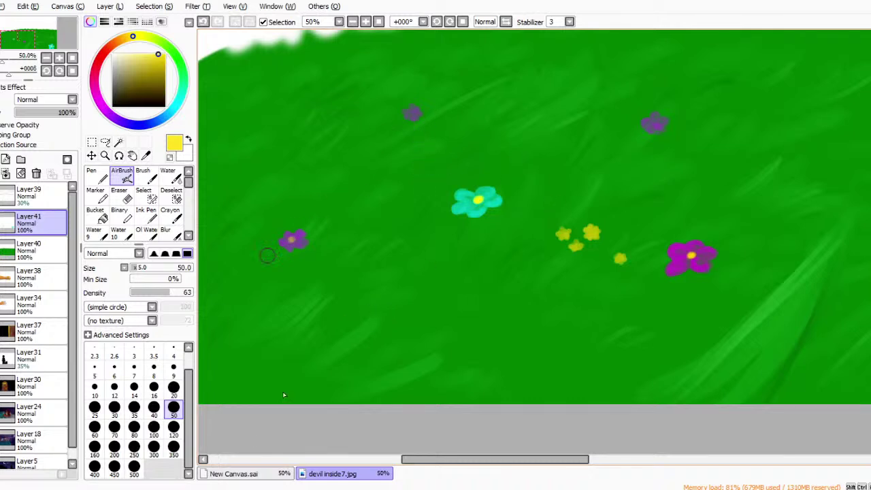
Dab yellow centres onto the two remaining purple flowers with the AirBrush at sizes 9 and 20.
{"action": "left_click", "coordinate": [174, 369]}
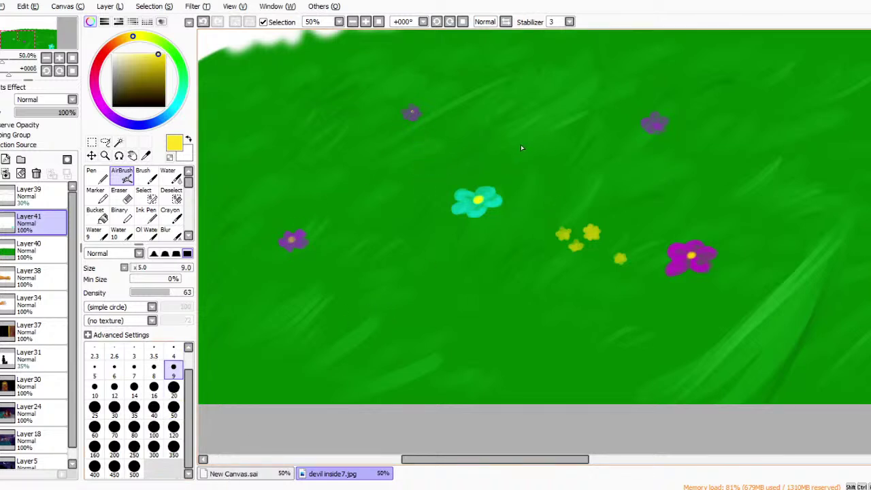
{"action": "left_click", "coordinate": [173, 386]}
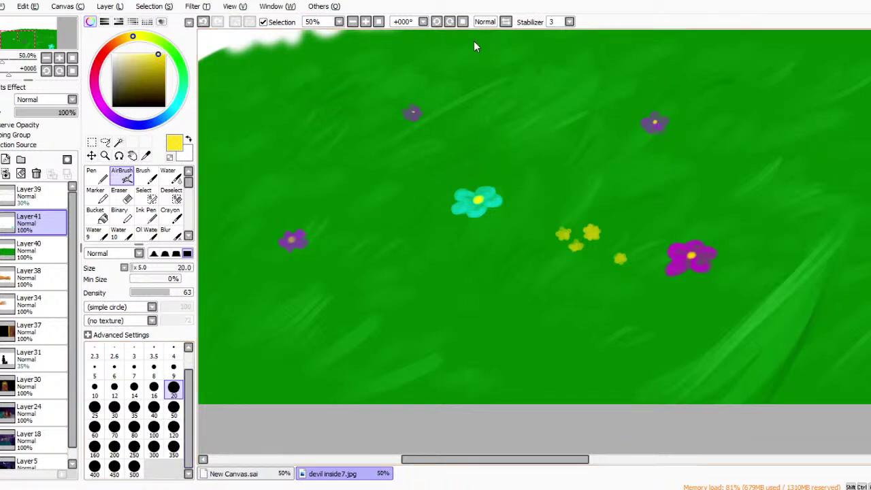
Lasso the large cyan flower at the hill's lower corner and remove it from the flower layer.
{"action": "left_click", "coordinate": [353, 22]}
{"action": "left_click", "coordinate": [352, 22]}
{"action": "left_click", "coordinate": [353, 22]}
{"action": "left_click_drag", "start_coordinate": [569, 460], "coordinate": [608, 461]}
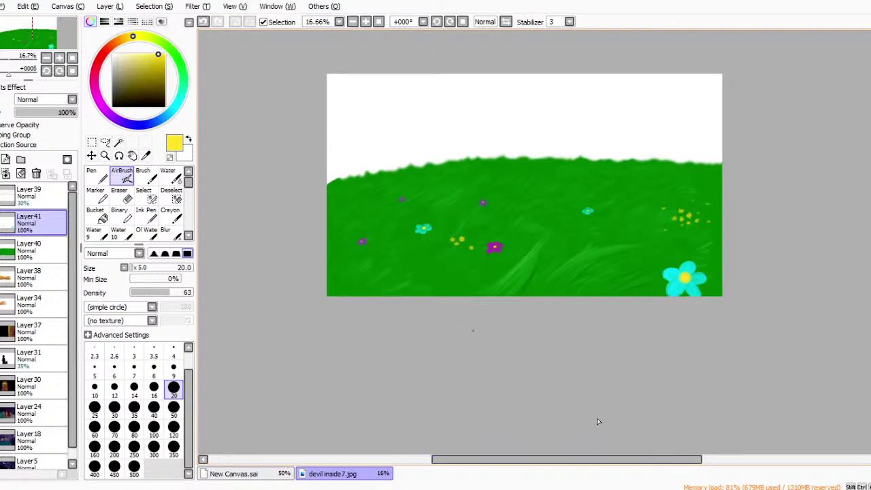
{"action": "scroll", "coordinate": [476, 101], "scroll_direction": "up", "scroll_amount": 1}
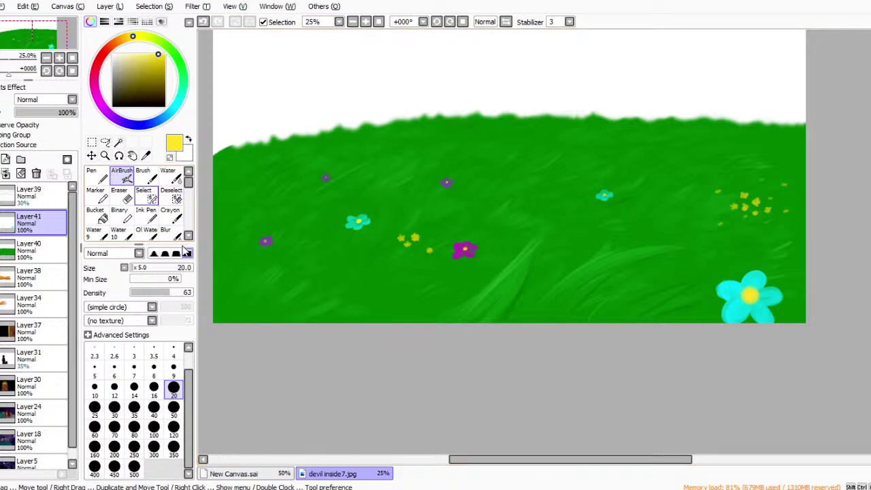
{"action": "left_click", "coordinate": [105, 143]}
{"action": "mouse_move", "coordinate": [827, 322]}
{"action": "left_mouse_down"}
{"action": "mouse_move", "coordinate": [680, 272]}
{"action": "mouse_move", "coordinate": [675, 321]}
{"action": "left_mouse_up"}
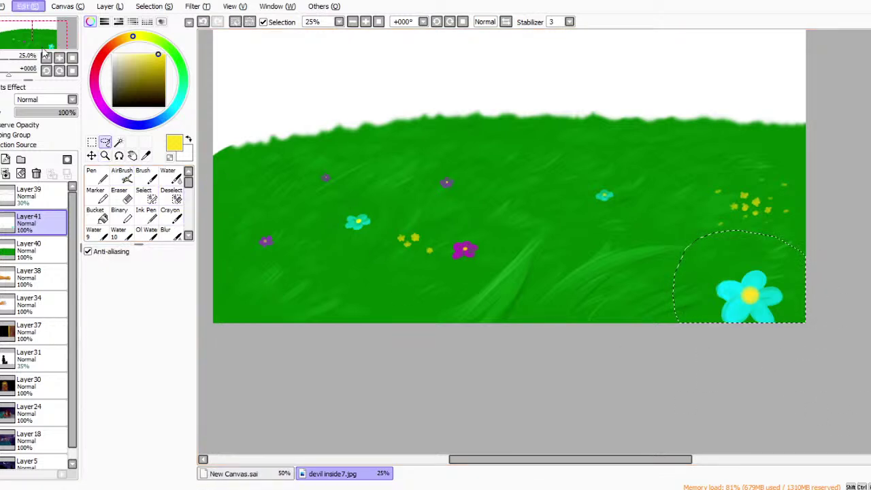
{"action": "left_click", "coordinate": [53, 79]}
{"action": "left_click", "coordinate": [42, 7]}
{"action": "left_click", "coordinate": [59, 72]}
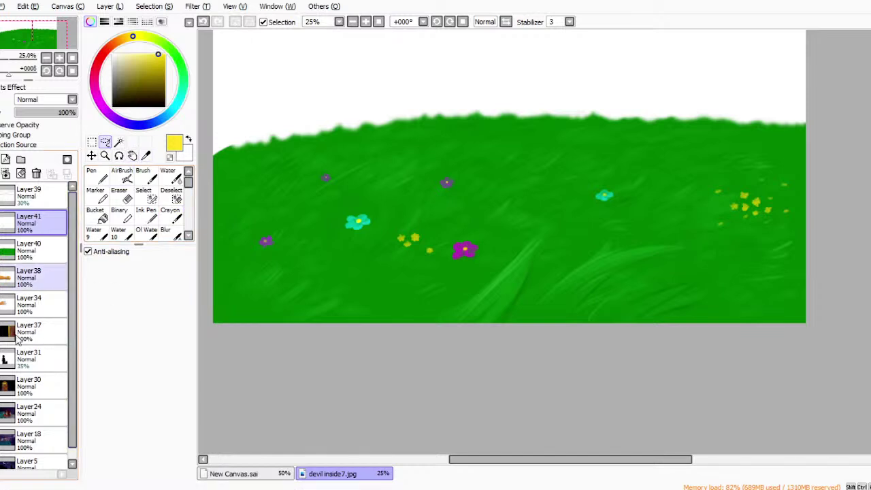
Add a new layer directly beneath the Layer40 hill and fill it with light cyan sky using the Bucket.
{"action": "left_click", "coordinate": [21, 253]}
{"action": "left_click", "coordinate": [5, 160]}
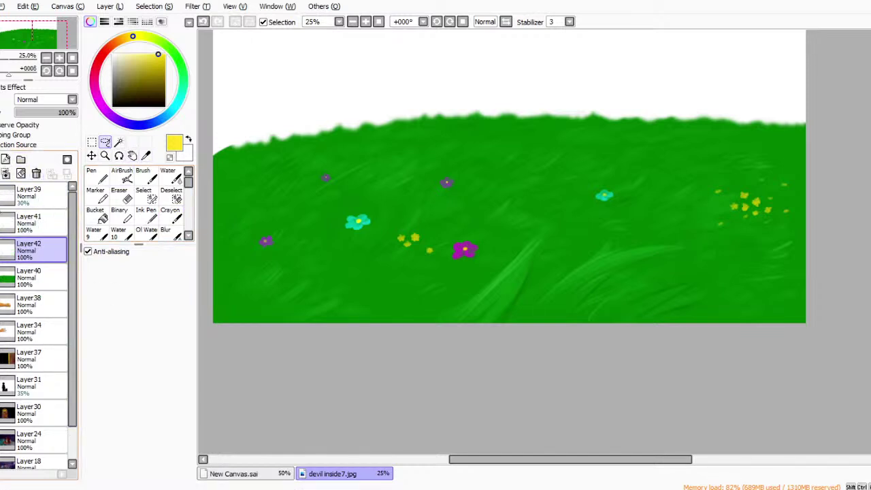
{"action": "left_click_drag", "start_coordinate": [24, 250], "coordinate": [24, 288]}
{"action": "left_click", "coordinate": [98, 215]}
{"action": "left_click", "coordinate": [177, 103]}
{"action": "left_click_drag", "start_coordinate": [130, 62], "coordinate": [141, 53]}
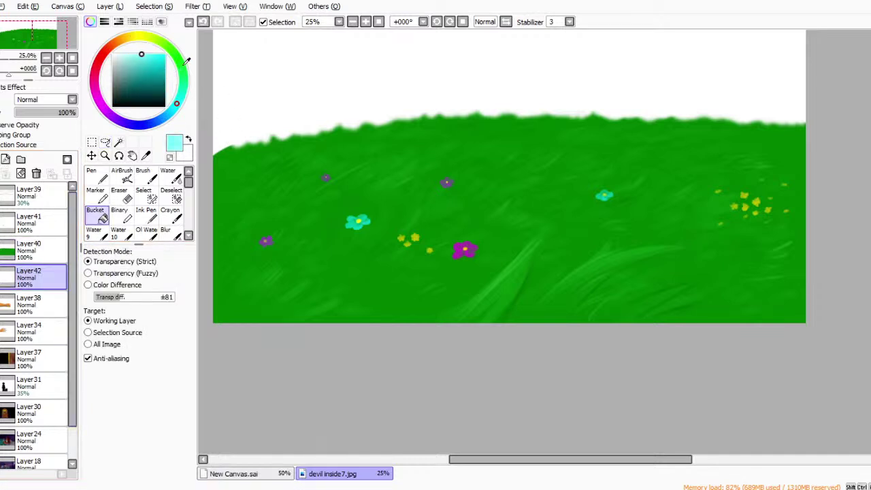
{"action": "left_click", "coordinate": [384, 109]}
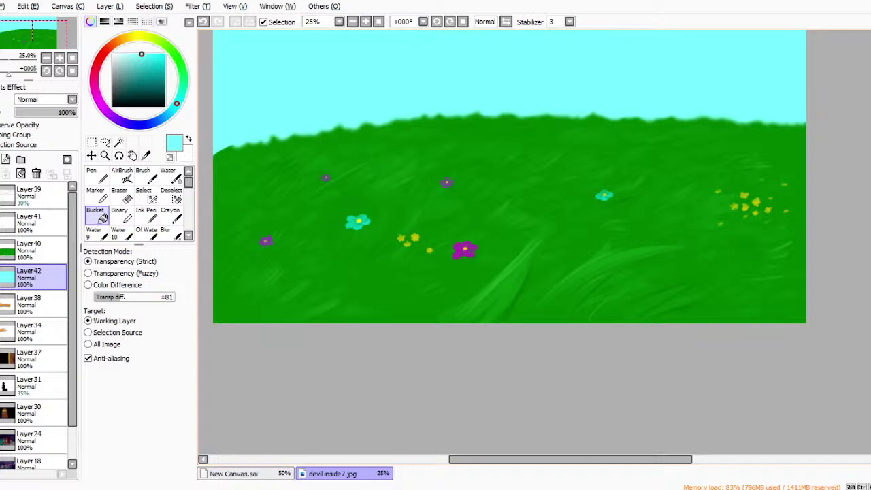
Lighten the sky towards the horizon in paler cyan with the Water brush at size 500, and blend it with the Blur brush.
{"action": "scroll", "coordinate": [509, 204], "scroll_direction": "up", "scroll_amount": 3}
{"action": "left_click", "coordinate": [170, 176]}
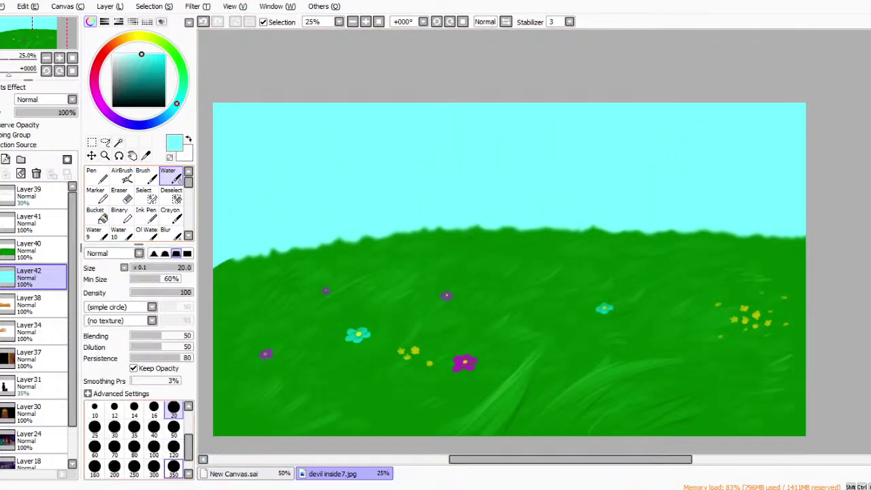
{"action": "scroll", "coordinate": [156, 442], "scroll_direction": "down", "scroll_amount": 1}
{"action": "left_click", "coordinate": [134, 467]}
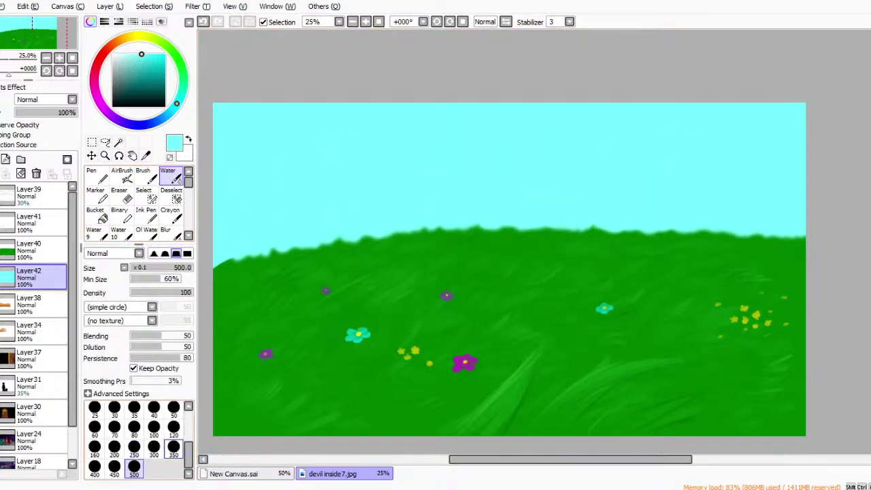
{"action": "left_click_drag", "start_coordinate": [127, 63], "coordinate": [124, 54]}
{"action": "mouse_move", "coordinate": [313, 245]}
{"action": "left_mouse_down"}
{"action": "mouse_move", "coordinate": [189, 241]}
{"action": "mouse_move", "coordinate": [641, 204]}
{"action": "mouse_move", "coordinate": [785, 181]}
{"action": "mouse_move", "coordinate": [486, 132]}
{"action": "mouse_move", "coordinate": [559, 108]}
{"action": "left_mouse_up"}
{"action": "left_click", "coordinate": [170, 233]}
{"action": "mouse_move", "coordinate": [337, 227]}
{"action": "left_mouse_down"}
{"action": "mouse_move", "coordinate": [458, 218]}
{"action": "mouse_move", "coordinate": [260, 245]}
{"action": "left_mouse_up"}
Paint a fluffy white cloud in the left part of the sky with the Water brush at size 50.
{"action": "left_click", "coordinate": [168, 176]}
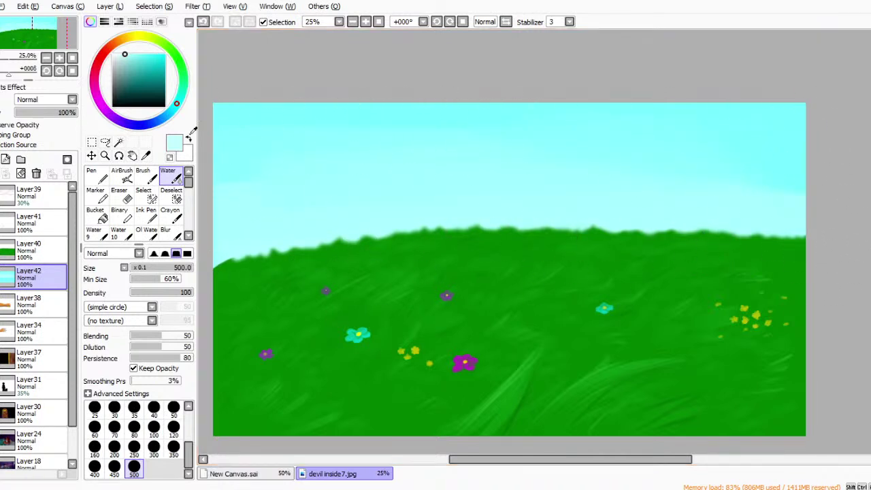
{"action": "left_click", "coordinate": [173, 407]}
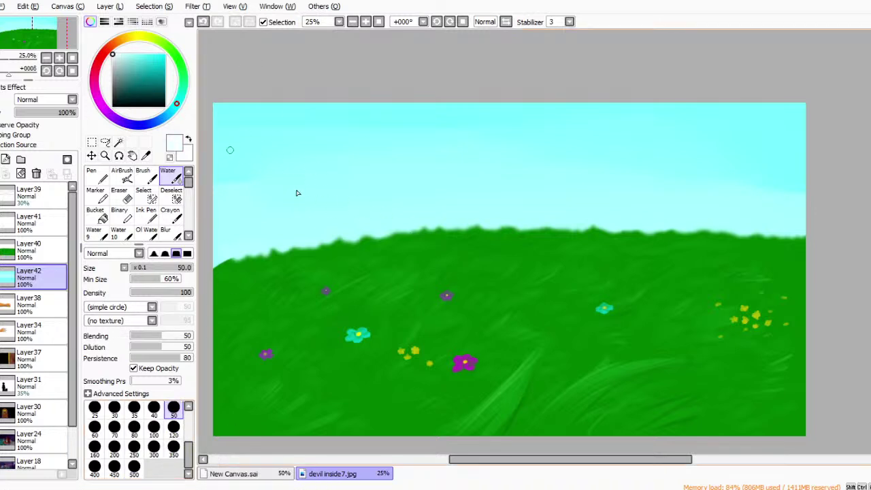
{"action": "mouse_move", "coordinate": [251, 143]}
{"action": "left_mouse_down"}
{"action": "mouse_move", "coordinate": [217, 159]}
{"action": "mouse_move", "coordinate": [267, 142]}
{"action": "mouse_move", "coordinate": [257, 155]}
{"action": "mouse_move", "coordinate": [300, 153]}
{"action": "mouse_move", "coordinate": [267, 161]}
{"action": "mouse_move", "coordinate": [307, 156]}
{"action": "mouse_move", "coordinate": [237, 158]}
{"action": "left_mouse_up"}
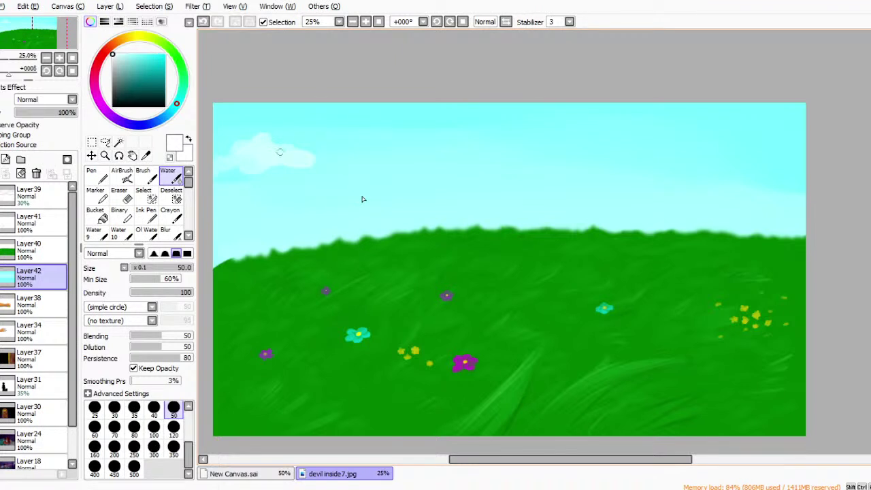
{"action": "mouse_move", "coordinate": [286, 156]}
{"action": "left_mouse_down"}
{"action": "mouse_move", "coordinate": [354, 153]}
{"action": "mouse_move", "coordinate": [271, 145]}
{"action": "mouse_move", "coordinate": [287, 132]}
{"action": "mouse_move", "coordinate": [311, 150]}
{"action": "left_mouse_up"}
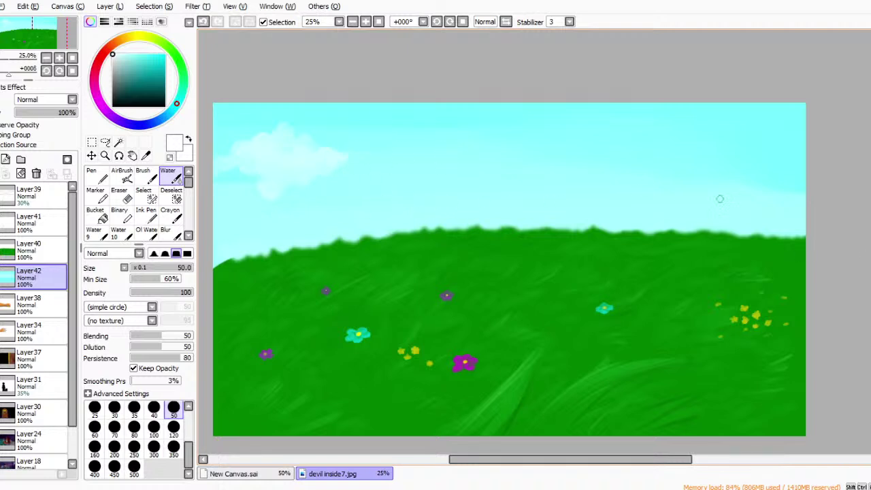
Paint a second, more scattered white cloud in the sky's upper right corner with the Water brush at size 50.
{"action": "left_click_drag", "start_coordinate": [708, 135], "coordinate": [725, 123]}
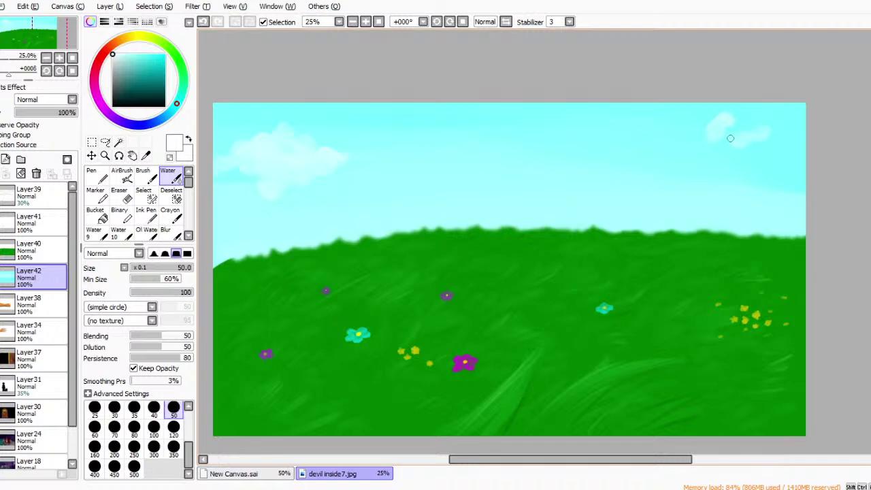
{"action": "mouse_move", "coordinate": [725, 105]}
{"action": "left_mouse_down"}
{"action": "mouse_move", "coordinate": [710, 145]}
{"action": "mouse_move", "coordinate": [683, 151]}
{"action": "mouse_move", "coordinate": [714, 157]}
{"action": "mouse_move", "coordinate": [708, 148]}
{"action": "mouse_move", "coordinate": [731, 142]}
{"action": "left_mouse_up"}
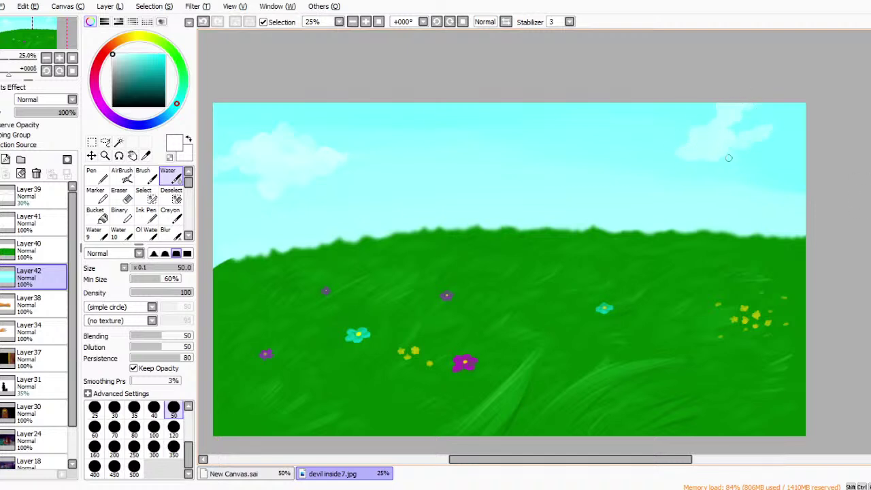
{"action": "mouse_move", "coordinate": [758, 172]}
{"action": "left_mouse_down"}
{"action": "mouse_move", "coordinate": [738, 178]}
{"action": "mouse_move", "coordinate": [739, 159]}
{"action": "mouse_move", "coordinate": [742, 180]}
{"action": "left_mouse_up"}
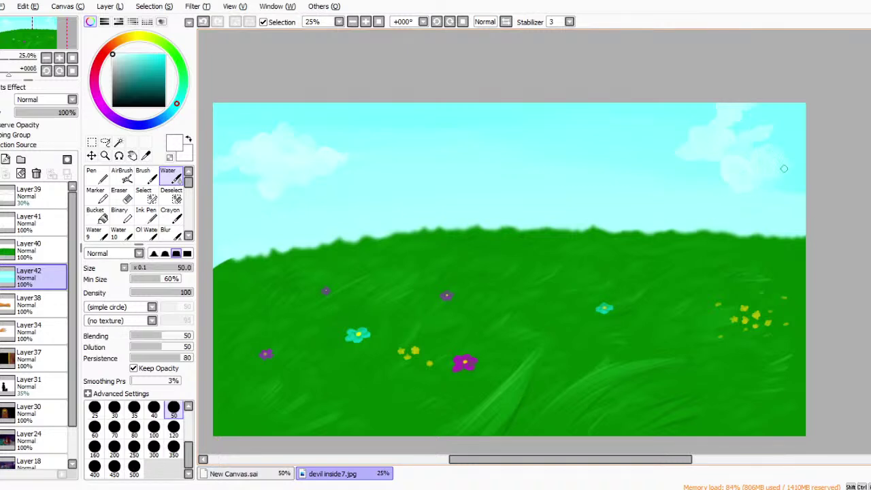
{"action": "mouse_move", "coordinate": [740, 153]}
{"action": "left_mouse_down"}
{"action": "mouse_move", "coordinate": [774, 143]}
{"action": "mouse_move", "coordinate": [800, 172]}
{"action": "mouse_move", "coordinate": [766, 130]}
{"action": "left_mouse_up"}
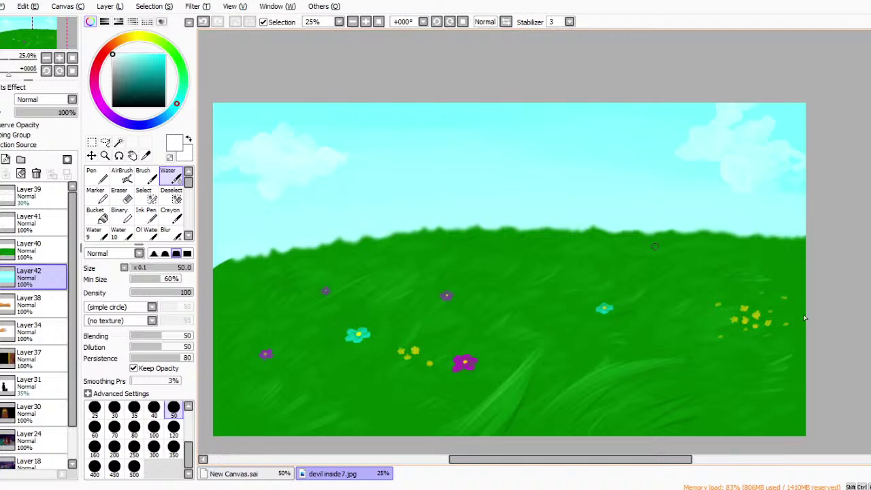
Place a round bright yellow sun fully inside the upper middle of the sky with the AirBrush at size 500 and density 100.
{"action": "left_click", "coordinate": [180, 54]}
{"action": "left_click", "coordinate": [164, 55]}
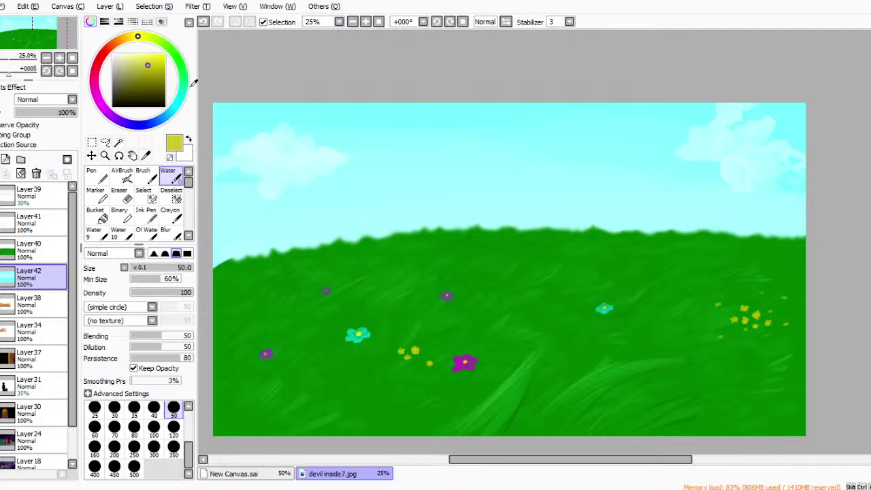
{"action": "left_click", "coordinate": [122, 175]}
{"action": "left_click", "coordinate": [134, 446]}
{"action": "left_click", "coordinate": [134, 466]}
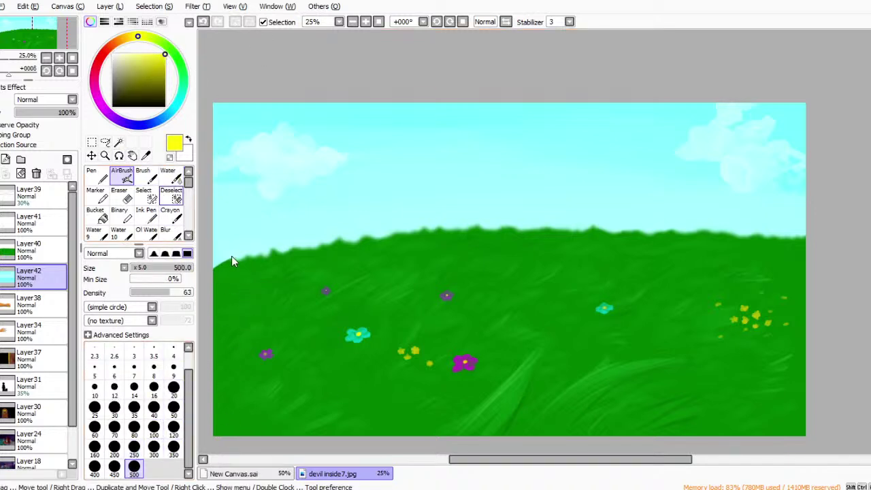
{"action": "left_click", "coordinate": [190, 292]}
{"action": "left_click", "coordinate": [433, 116]}
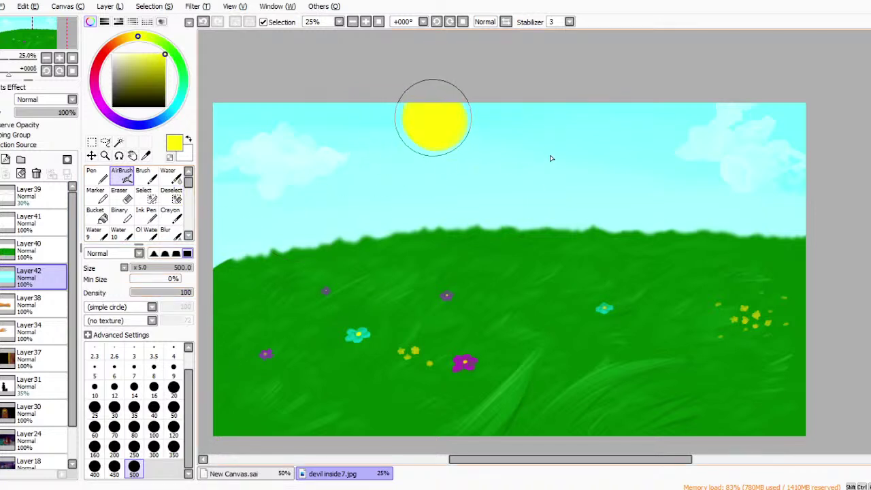
{"action": "key", "text": "ctrl+z"}
{"action": "left_click", "coordinate": [445, 144]}
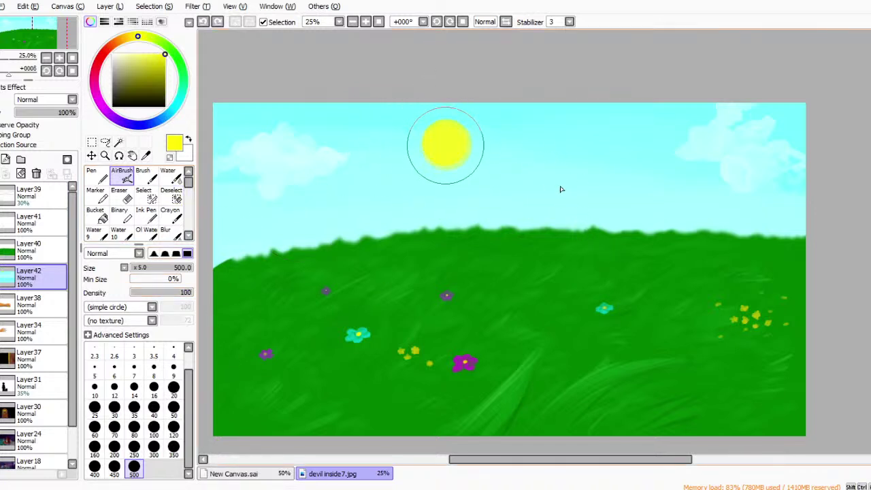
Paint tapering yellow rays all around the sun with the Water brush at size 50.
{"action": "left_click", "coordinate": [174, 390]}
{"action": "left_click", "coordinate": [171, 176]}
{"action": "left_click_drag", "start_coordinate": [440, 132], "coordinate": [429, 94]}
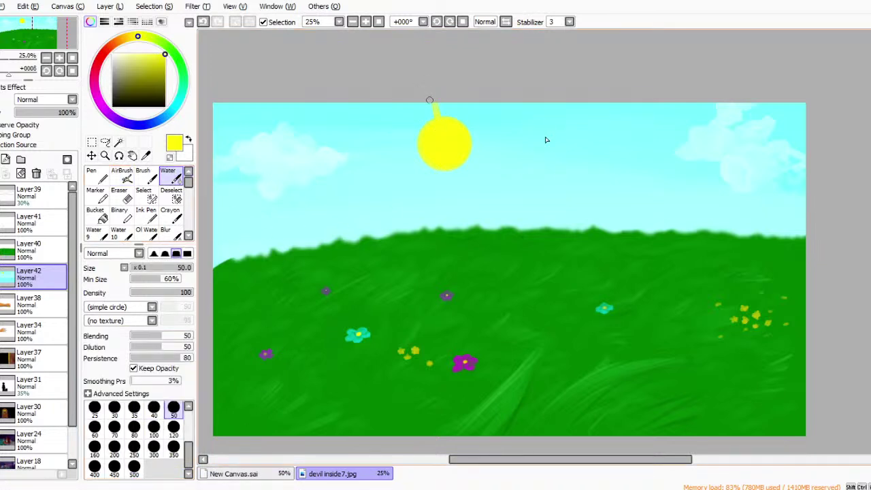
{"action": "mouse_move", "coordinate": [451, 123]}
{"action": "left_mouse_down"}
{"action": "mouse_move", "coordinate": [466, 75]}
{"action": "mouse_move", "coordinate": [487, 98]}
{"action": "left_mouse_up"}
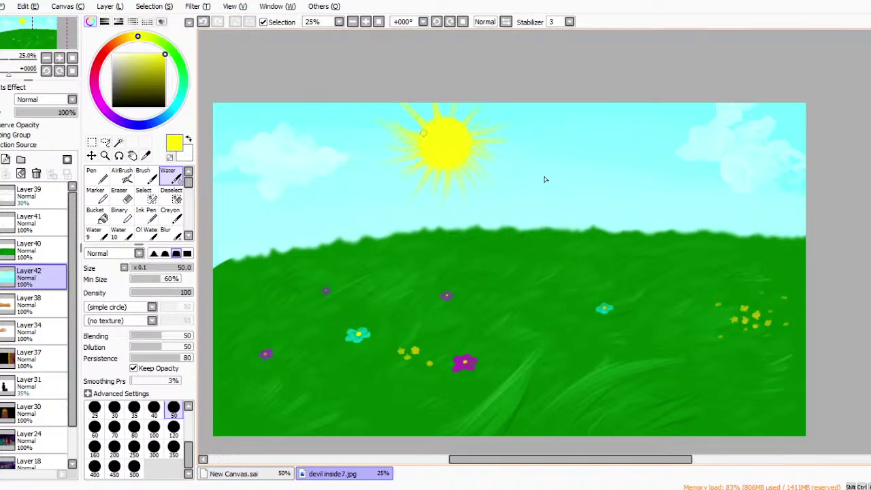
{"action": "key", "text": "ctrl+z"}
{"action": "key", "text": "ctrl+y"}
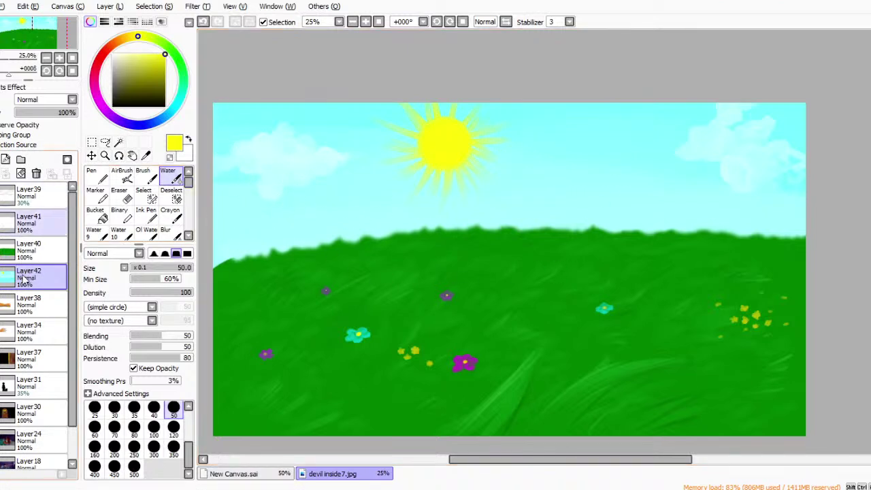
On a new layer above Layer41, spray a soft-edged white haze along the horizon with the AirBrush at size 500 and density 36.
{"action": "left_click", "coordinate": [28, 221]}
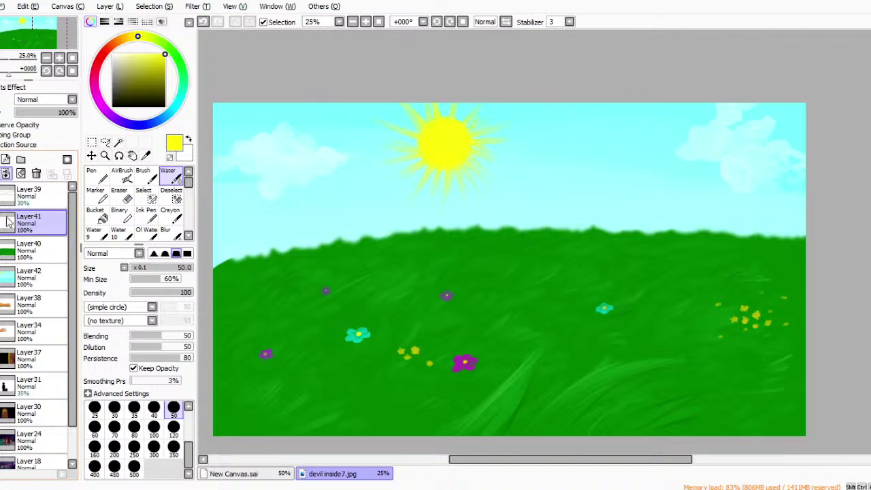
{"action": "left_click", "coordinate": [6, 159]}
{"action": "left_click", "coordinate": [122, 176]}
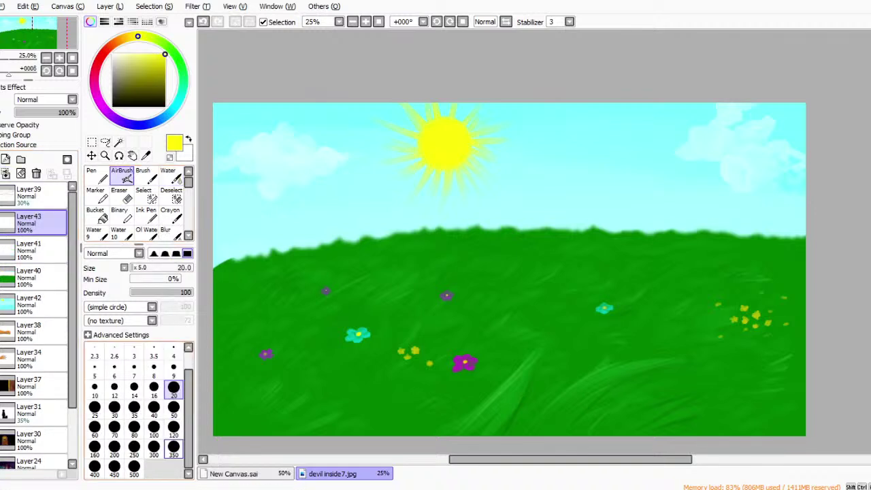
{"action": "left_click", "coordinate": [133, 466]}
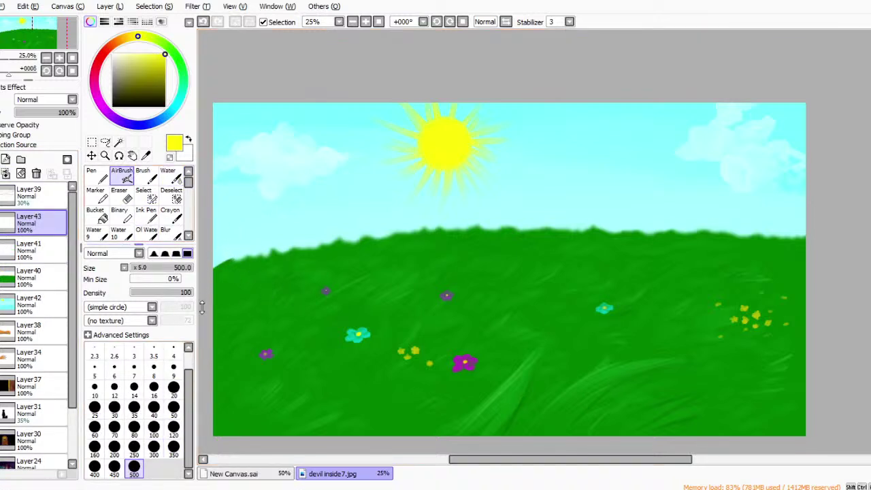
{"action": "left_click", "coordinate": [154, 252]}
{"action": "left_click_drag", "start_coordinate": [150, 90], "coordinate": [112, 54]}
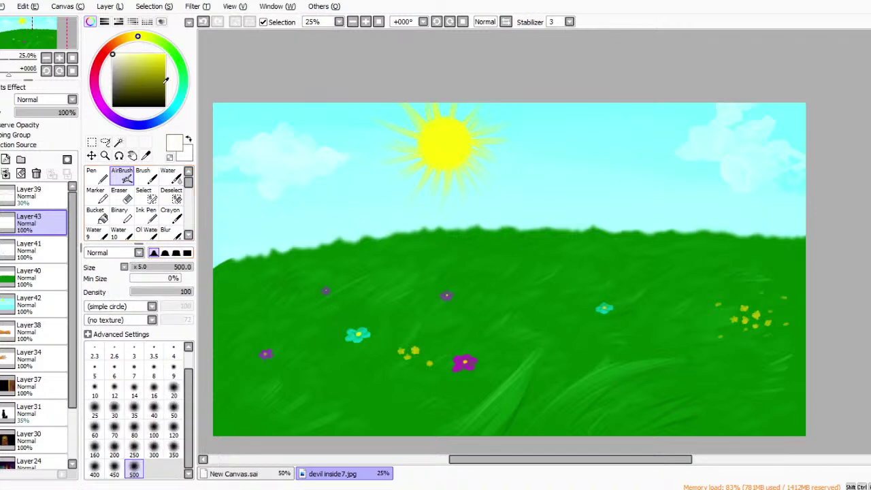
{"action": "left_click", "coordinate": [165, 292]}
{"action": "left_click_drag", "start_coordinate": [165, 292], "coordinate": [153, 292]}
{"action": "mouse_move", "coordinate": [250, 243]}
{"action": "left_mouse_down"}
{"action": "mouse_move", "coordinate": [699, 243]}
{"action": "mouse_move", "coordinate": [188, 236]}
{"action": "mouse_move", "coordinate": [825, 256]}
{"action": "mouse_move", "coordinate": [589, 219]}
{"action": "left_mouse_up"}
{"action": "mouse_move", "coordinate": [803, 233]}
{"action": "left_mouse_down"}
{"action": "mouse_move", "coordinate": [624, 231]}
{"action": "mouse_move", "coordinate": [862, 270]}
{"action": "mouse_move", "coordinate": [436, 248]}
{"action": "mouse_move", "coordinate": [463, 231]}
{"action": "mouse_move", "coordinate": [204, 229]}
{"action": "left_mouse_up"}
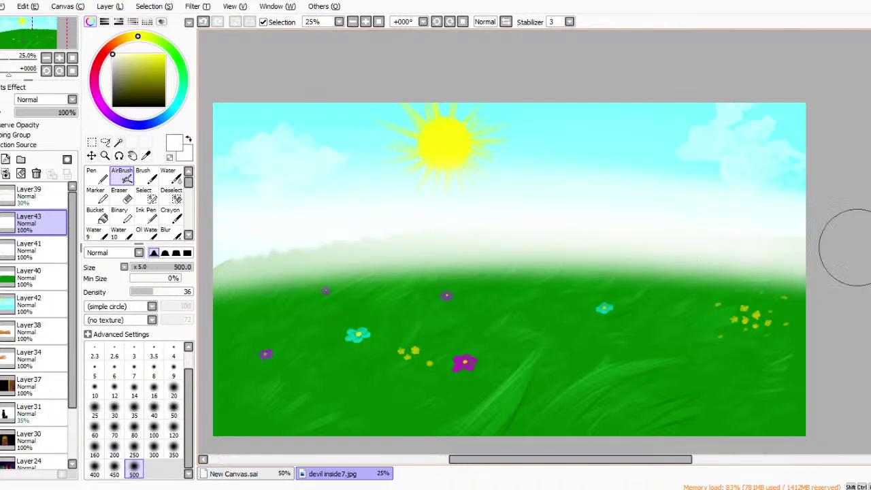
Lower the haze layer's opacity to 41% and soften the haze with the Blur brush at size 500.
{"action": "left_click_drag", "start_coordinate": [68, 113], "coordinate": [58, 153]}
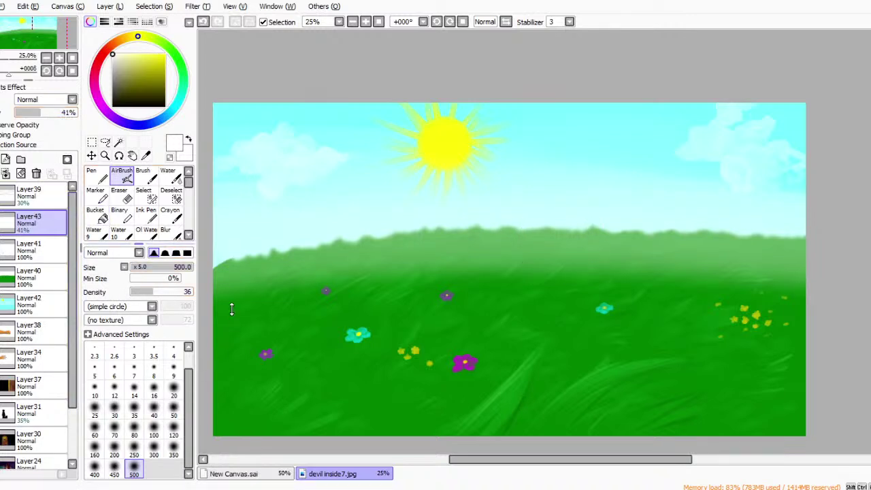
{"action": "left_click", "coordinate": [170, 234]}
{"action": "scroll", "coordinate": [156, 449], "scroll_direction": "down", "scroll_amount": 1}
{"action": "left_click", "coordinate": [134, 469]}
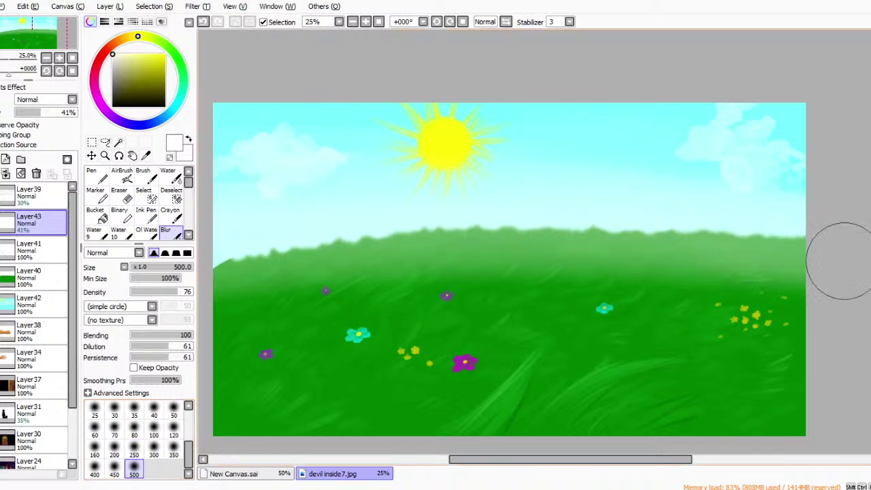
Transform the white haze on Layer43, enlarging it past the canvas sides so it covers the sky and most of the hill.
{"action": "left_click", "coordinate": [92, 143]}
{"action": "key", "text": "ctrl+t"}
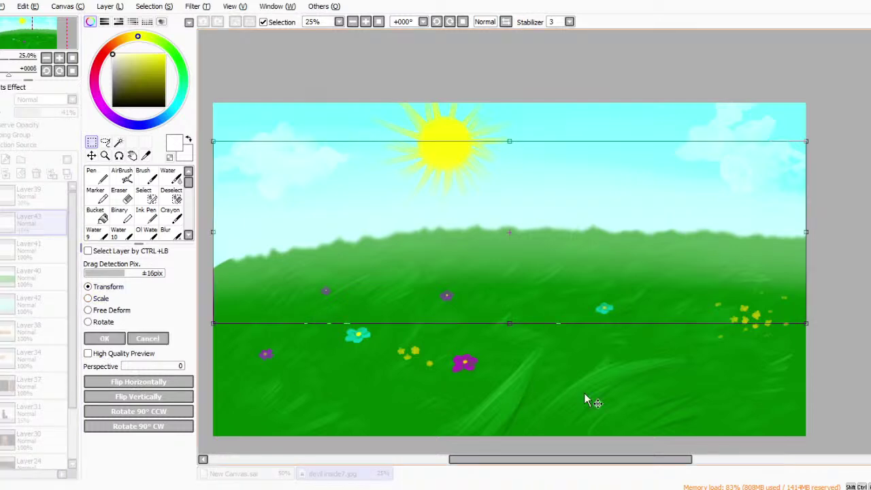
{"action": "left_click_drag", "start_coordinate": [643, 409], "coordinate": [646, 460]}
{"action": "left_click_drag", "start_coordinate": [666, 387], "coordinate": [617, 365]}
{"action": "left_click_drag", "start_coordinate": [757, 112], "coordinate": [870, 43]}
{"action": "left_click_drag", "start_coordinate": [810, 222], "coordinate": [803, 215]}
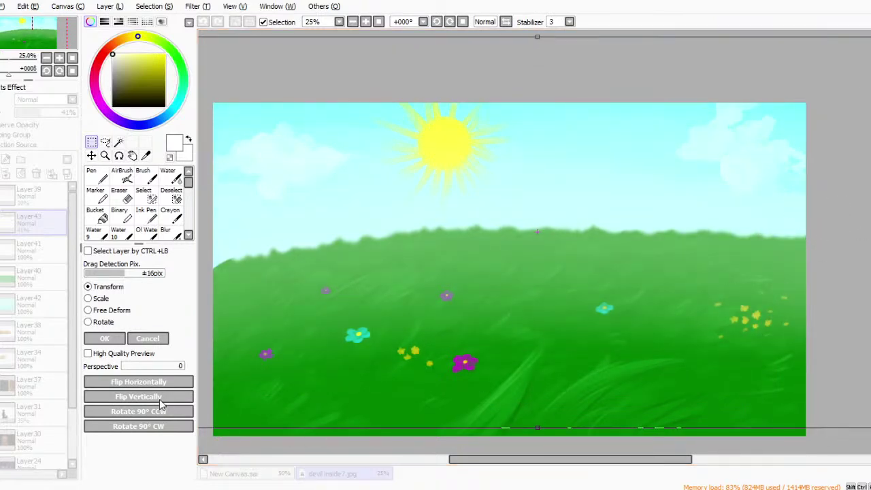
{"action": "key", "text": "Return"}
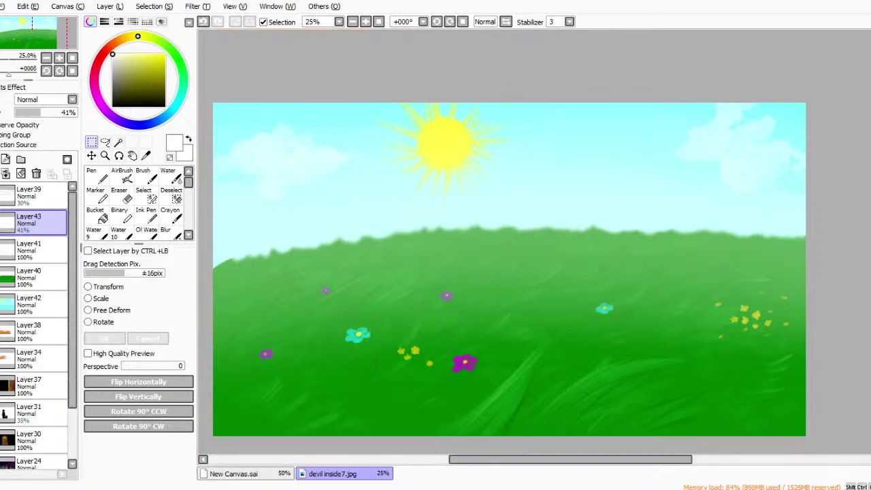
Save the finished hill scene as devil inside8.jpg.
{"action": "mouse_move", "coordinate": [570, 459]}
{"action": "left_mouse_down"}
{"action": "mouse_move", "coordinate": [551, 460]}
{"action": "mouse_move", "coordinate": [569, 459]}
{"action": "left_mouse_up"}
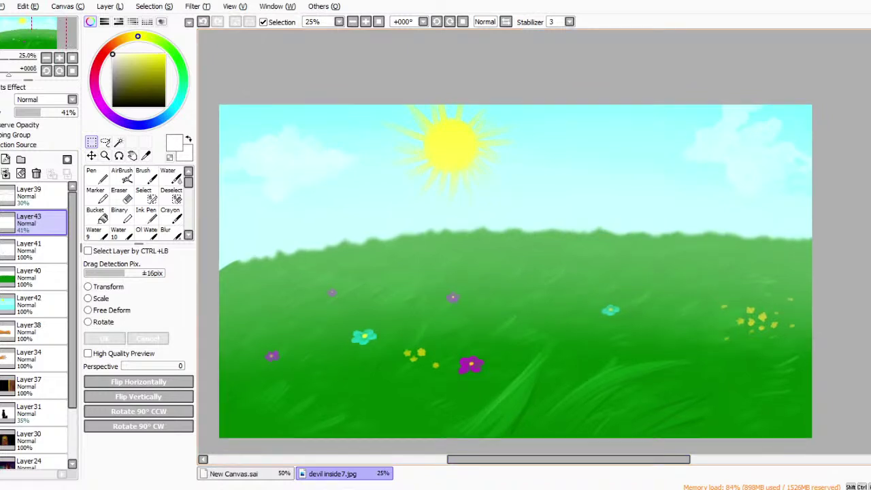
{"action": "scroll", "coordinate": [515, 255], "scroll_direction": "down", "scroll_amount": 1}
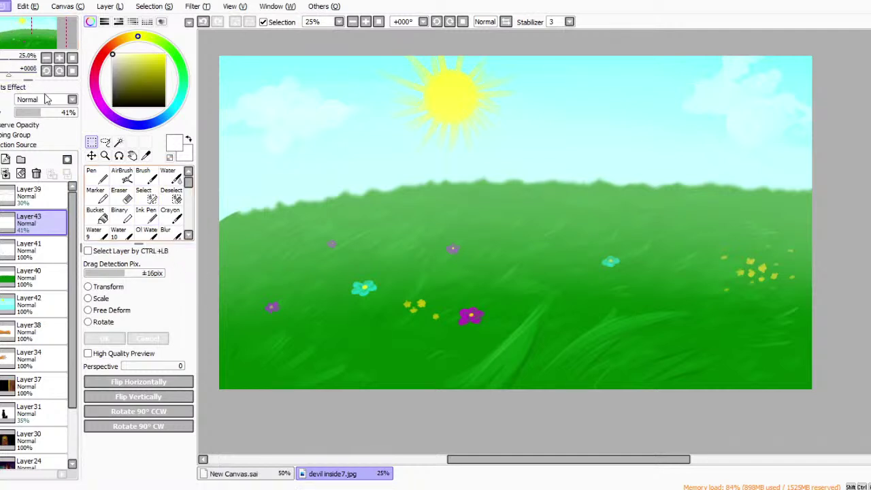
{"action": "left_click", "coordinate": [55, 133]}
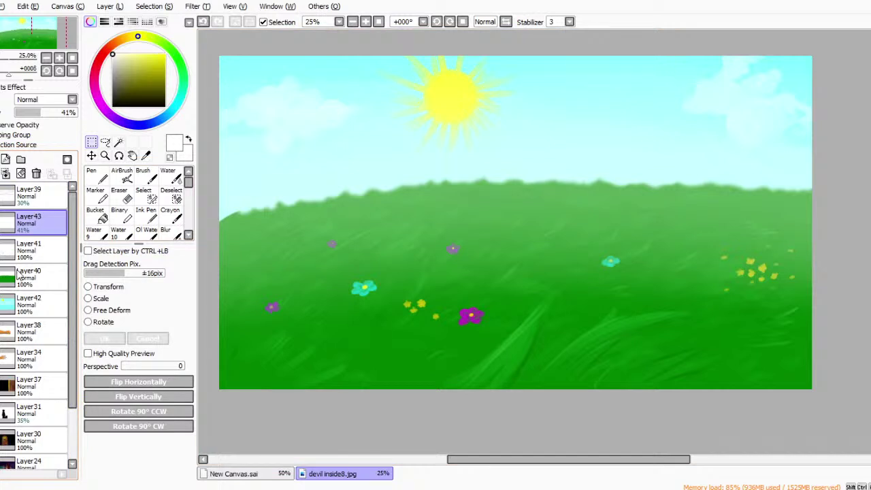
Hide the hill scene's Layer43, Layer41, Layer40 and Layer42, and delete Layer39.
{"action": "left_click", "coordinate": [0, 222]}
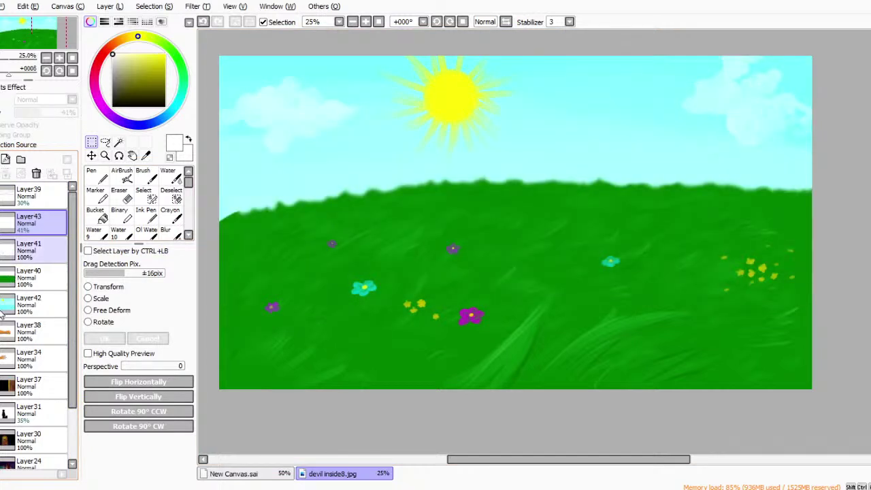
{"action": "left_click", "coordinate": [0, 222]}
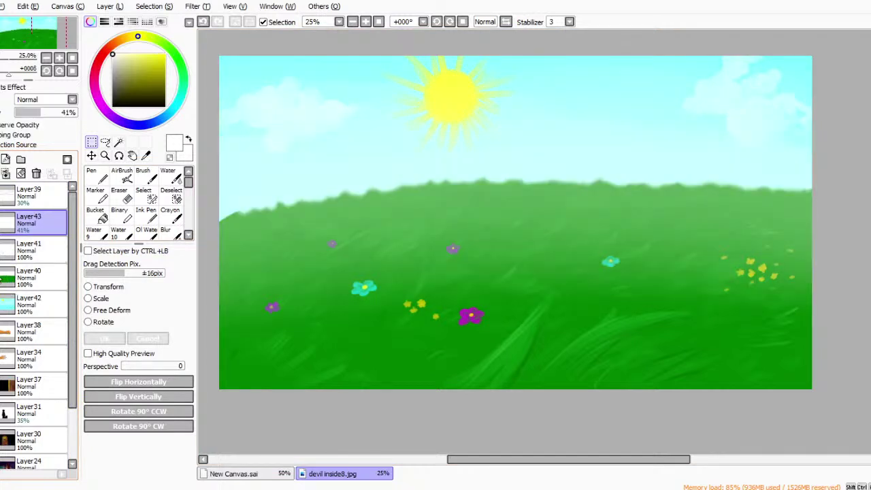
{"action": "left_click", "coordinate": [0, 222]}
{"action": "left_click", "coordinate": [0, 250]}
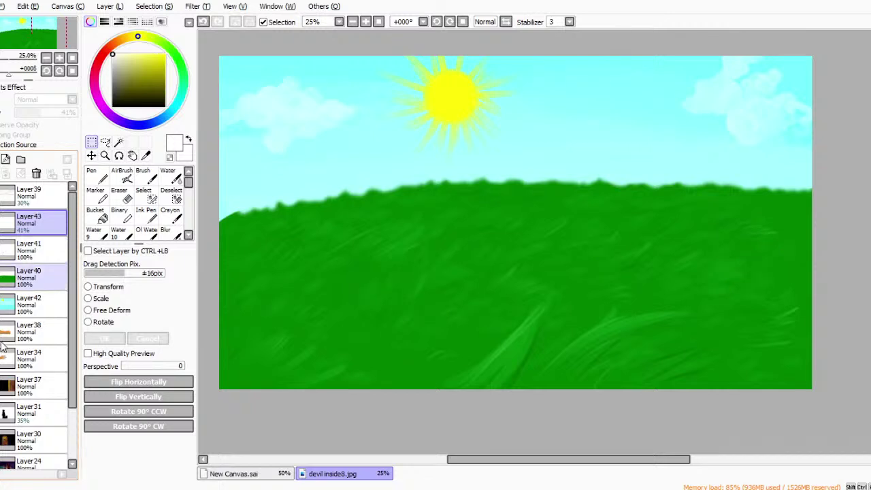
{"action": "left_click", "coordinate": [6, 279]}
{"action": "left_click", "coordinate": [5, 306]}
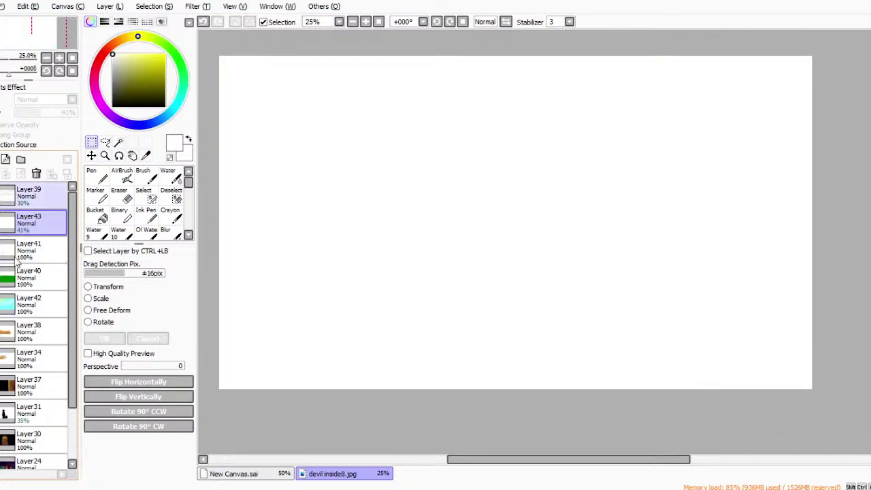
{"action": "scroll", "coordinate": [34, 259], "scroll_direction": "down", "scroll_amount": 1}
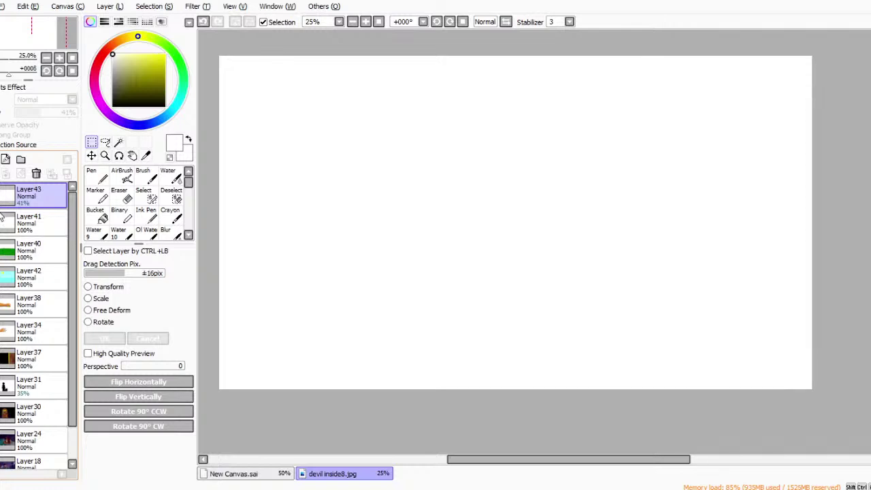
On a new layer above Layer43, sketch a round head with fluffy cheek tufts in crimson using the Water brush at size 20.
{"action": "key", "text": "ctrl+shift+n"}
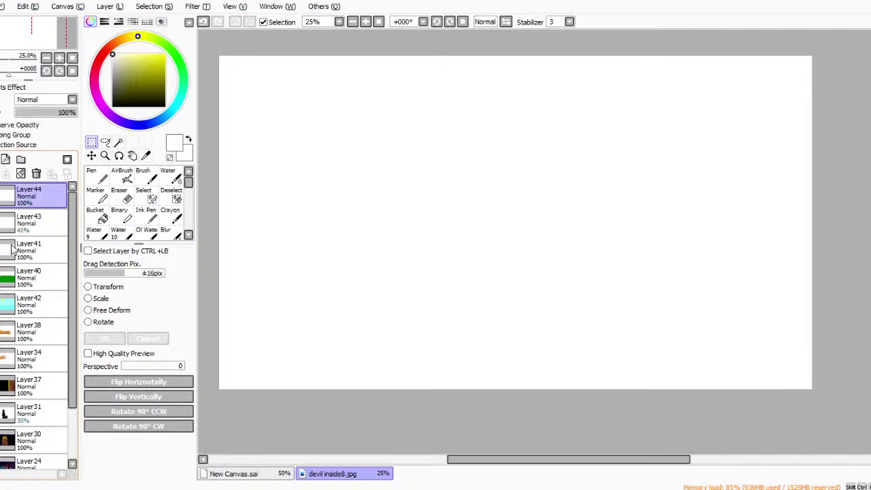
{"action": "left_click", "coordinate": [96, 67]}
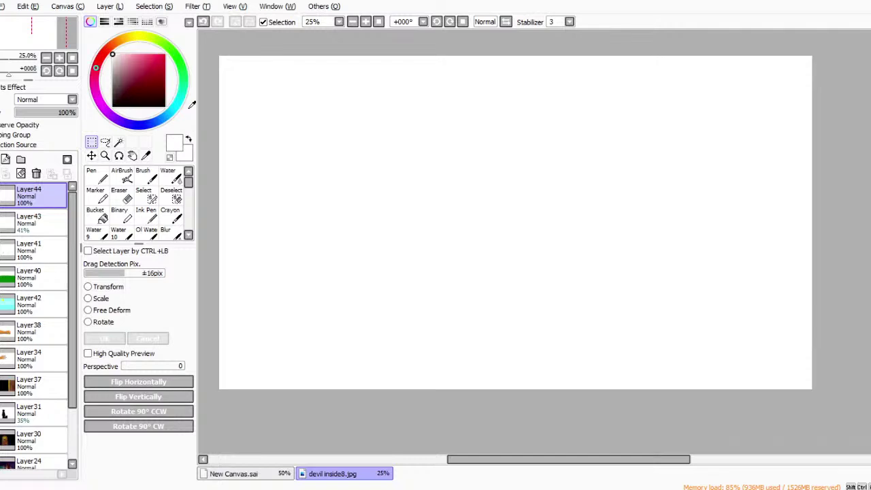
{"action": "left_click", "coordinate": [165, 66]}
{"action": "left_click", "coordinate": [98, 175]}
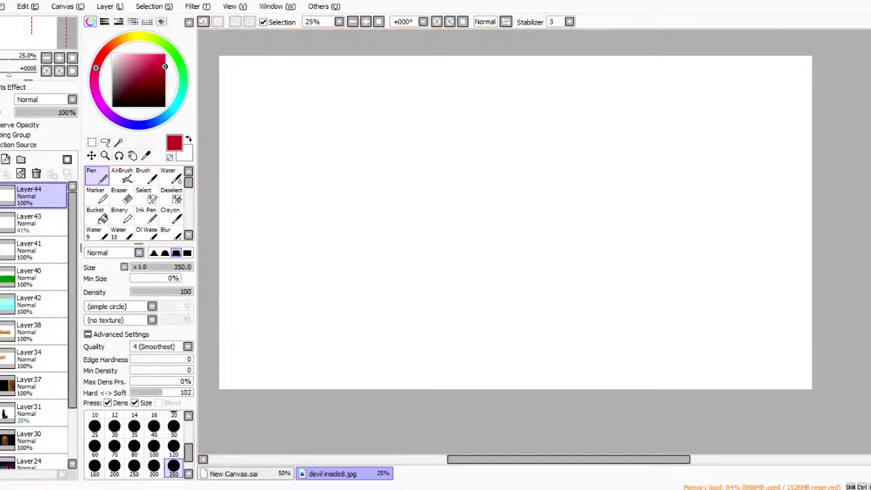
{"action": "left_click", "coordinate": [174, 414]}
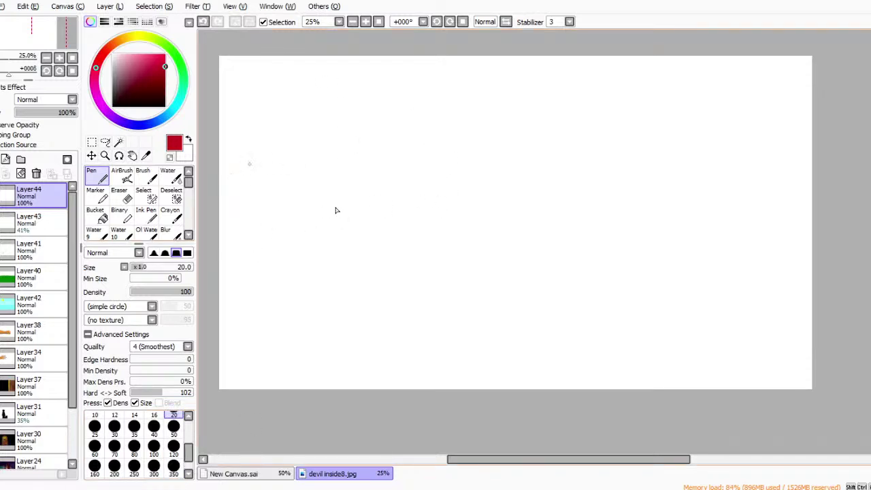
{"action": "key", "text": "c"}
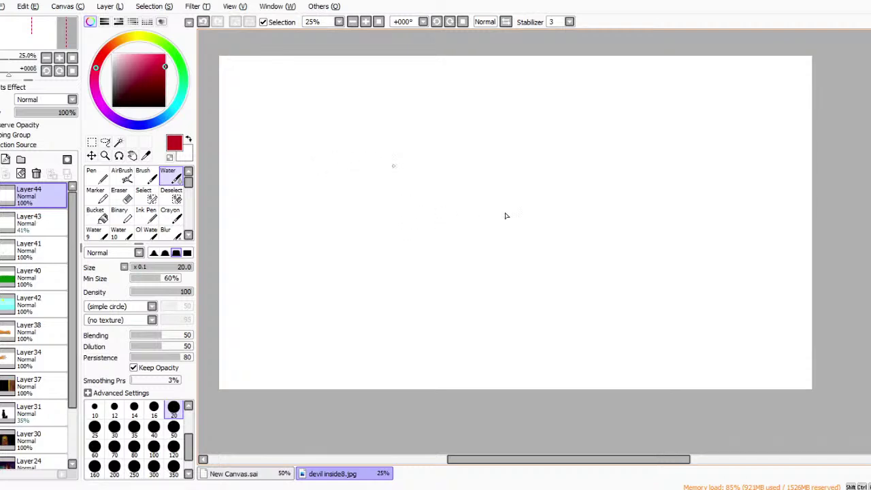
{"action": "mouse_move", "coordinate": [331, 277]}
{"action": "left_mouse_down"}
{"action": "mouse_move", "coordinate": [297, 223]}
{"action": "mouse_move", "coordinate": [312, 236]}
{"action": "mouse_move", "coordinate": [332, 153]}
{"action": "left_mouse_up"}
{"action": "left_click_drag", "start_coordinate": [298, 188], "coordinate": [338, 146]}
{"action": "mouse_move", "coordinate": [297, 217]}
{"action": "left_mouse_down"}
{"action": "mouse_move", "coordinate": [337, 143]}
{"action": "mouse_move", "coordinate": [361, 138]}
{"action": "mouse_move", "coordinate": [411, 142]}
{"action": "mouse_move", "coordinate": [445, 160]}
{"action": "mouse_move", "coordinate": [451, 171]}
{"action": "mouse_move", "coordinate": [441, 173]}
{"action": "mouse_move", "coordinate": [394, 134]}
{"action": "mouse_move", "coordinate": [454, 197]}
{"action": "left_mouse_up"}
{"action": "left_click_drag", "start_coordinate": [447, 155], "coordinate": [460, 203]}
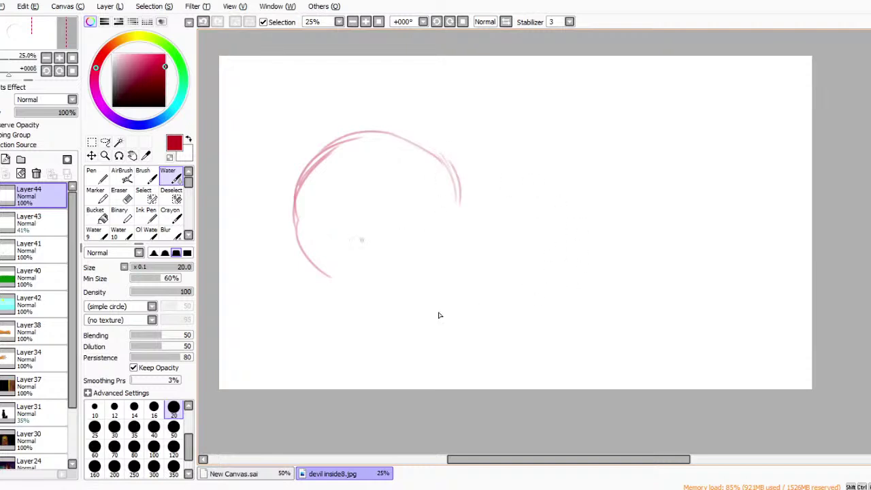
{"action": "mouse_move", "coordinate": [305, 241]}
{"action": "left_mouse_down"}
{"action": "mouse_move", "coordinate": [283, 273]}
{"action": "mouse_move", "coordinate": [313, 274]}
{"action": "mouse_move", "coordinate": [324, 300]}
{"action": "left_mouse_up"}
{"action": "mouse_move", "coordinate": [453, 181]}
{"action": "left_mouse_down"}
{"action": "mouse_move", "coordinate": [469, 164]}
{"action": "mouse_move", "coordinate": [467, 199]}
{"action": "mouse_move", "coordinate": [485, 184]}
{"action": "mouse_move", "coordinate": [480, 205]}
{"action": "left_mouse_up"}
Sketch a wide, tilted open grin with teeth across the lower part of the head.
{"action": "mouse_move", "coordinate": [358, 274]}
{"action": "left_mouse_down"}
{"action": "mouse_move", "coordinate": [389, 270]}
{"action": "mouse_move", "coordinate": [393, 248]}
{"action": "mouse_move", "coordinate": [387, 268]}
{"action": "mouse_move", "coordinate": [397, 246]}
{"action": "mouse_move", "coordinate": [431, 213]}
{"action": "left_mouse_up"}
{"action": "mouse_move", "coordinate": [387, 265]}
{"action": "left_mouse_down"}
{"action": "mouse_move", "coordinate": [397, 245]}
{"action": "mouse_move", "coordinate": [380, 271]}
{"action": "left_mouse_up"}
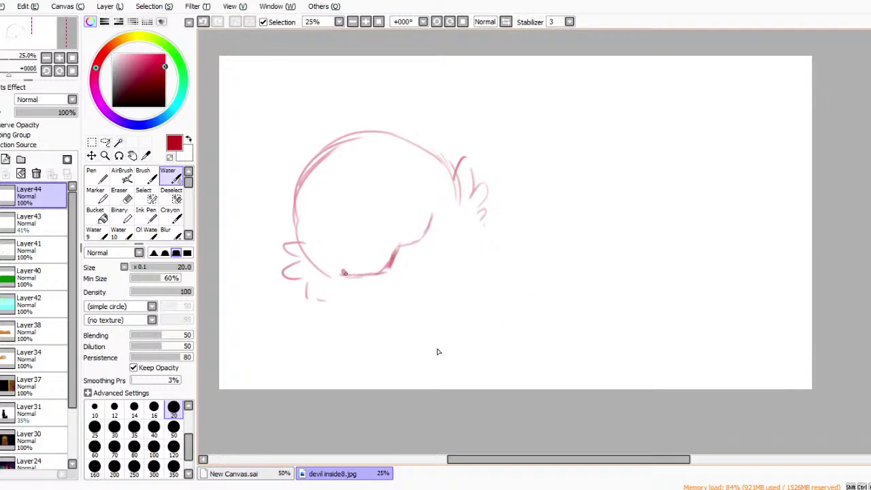
{"action": "mouse_move", "coordinate": [378, 283]}
{"action": "left_mouse_down"}
{"action": "mouse_move", "coordinate": [419, 283]}
{"action": "mouse_move", "coordinate": [436, 219]}
{"action": "left_mouse_up"}
{"action": "left_click", "coordinate": [433, 209]}
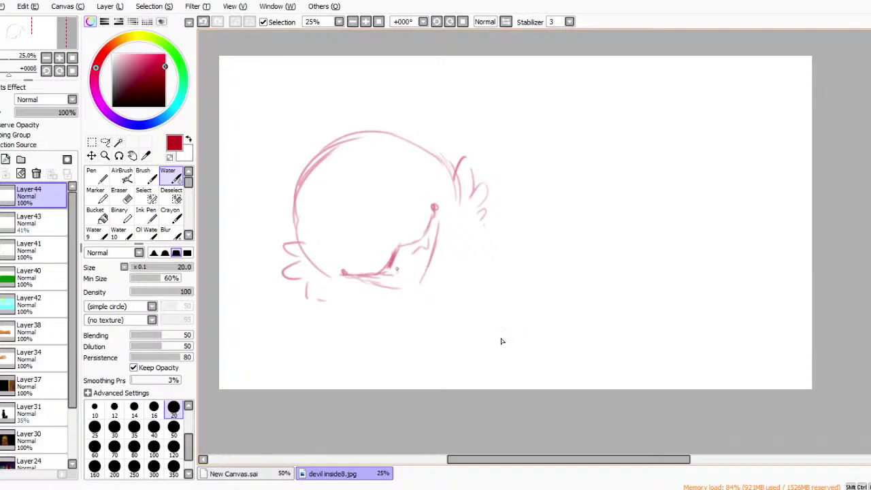
{"action": "left_click_drag", "start_coordinate": [371, 279], "coordinate": [419, 280]}
{"action": "mouse_move", "coordinate": [375, 276]}
{"action": "left_mouse_down"}
{"action": "mouse_move", "coordinate": [425, 279]}
{"action": "mouse_move", "coordinate": [432, 219]}
{"action": "mouse_move", "coordinate": [422, 272]}
{"action": "mouse_move", "coordinate": [359, 282]}
{"action": "mouse_move", "coordinate": [392, 287]}
{"action": "left_mouse_up"}
{"action": "left_click_drag", "start_coordinate": [351, 277], "coordinate": [396, 276]}
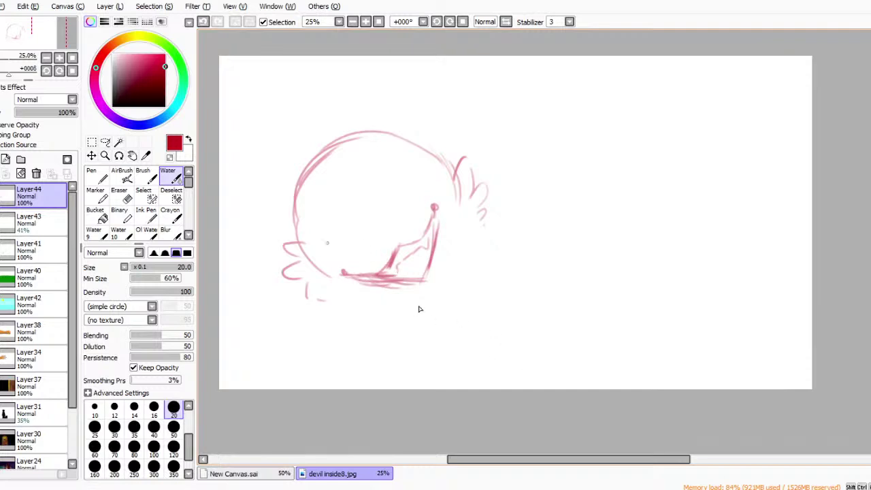
Sketch the first character's two eyes, nose and lower jaw line, adding a fur tuft beside the far cheek.
{"action": "mouse_move", "coordinate": [326, 259]}
{"action": "left_mouse_down"}
{"action": "mouse_move", "coordinate": [320, 227]}
{"action": "mouse_move", "coordinate": [331, 207]}
{"action": "mouse_move", "coordinate": [369, 221]}
{"action": "mouse_move", "coordinate": [335, 206]}
{"action": "mouse_move", "coordinate": [314, 234]}
{"action": "mouse_move", "coordinate": [317, 248]}
{"action": "left_mouse_up"}
{"action": "left_click_drag", "start_coordinate": [319, 216], "coordinate": [354, 206]}
{"action": "mouse_move", "coordinate": [315, 262]}
{"action": "left_mouse_down"}
{"action": "mouse_move", "coordinate": [370, 230]}
{"action": "mouse_move", "coordinate": [390, 239]}
{"action": "mouse_move", "coordinate": [383, 240]}
{"action": "mouse_move", "coordinate": [408, 181]}
{"action": "left_mouse_up"}
{"action": "left_click_drag", "start_coordinate": [385, 210], "coordinate": [410, 178]}
{"action": "left_click_drag", "start_coordinate": [408, 178], "coordinate": [434, 177]}
{"action": "mouse_move", "coordinate": [330, 304]}
{"action": "left_mouse_down"}
{"action": "mouse_move", "coordinate": [384, 295]}
{"action": "mouse_move", "coordinate": [328, 307]}
{"action": "mouse_move", "coordinate": [437, 282]}
{"action": "mouse_move", "coordinate": [464, 234]}
{"action": "left_mouse_up"}
{"action": "mouse_move", "coordinate": [438, 169]}
{"action": "left_mouse_down"}
{"action": "mouse_move", "coordinate": [454, 163]}
{"action": "mouse_move", "coordinate": [462, 174]}
{"action": "left_mouse_up"}
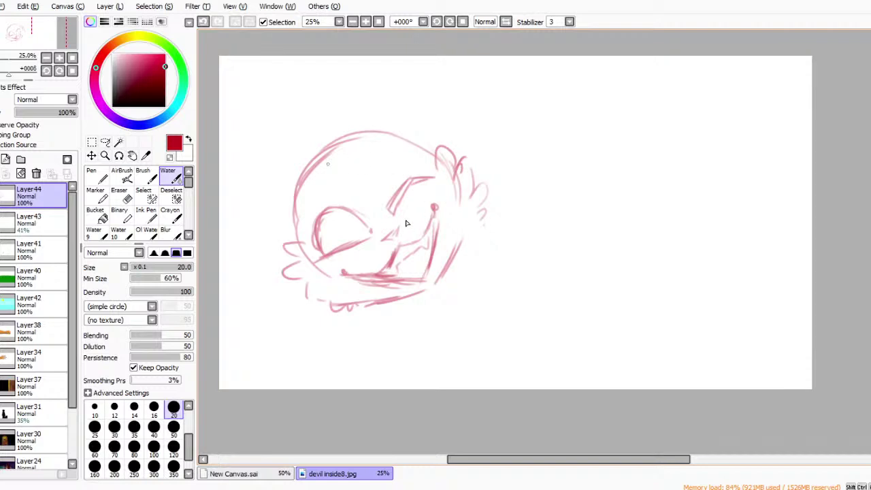
Sketch two tall pointed ears on the head, with an inner fold line in the near ear.
{"action": "mouse_move", "coordinate": [283, 262]}
{"action": "left_mouse_down"}
{"action": "mouse_move", "coordinate": [243, 196]}
{"action": "mouse_move", "coordinate": [236, 93]}
{"action": "mouse_move", "coordinate": [299, 146]}
{"action": "mouse_move", "coordinate": [305, 166]}
{"action": "left_mouse_up"}
{"action": "mouse_move", "coordinate": [245, 191]}
{"action": "left_mouse_down"}
{"action": "mouse_move", "coordinate": [249, 106]}
{"action": "mouse_move", "coordinate": [306, 168]}
{"action": "left_mouse_up"}
{"action": "left_click_drag", "start_coordinate": [242, 147], "coordinate": [248, 173]}
{"action": "left_click_drag", "start_coordinate": [266, 132], "coordinate": [276, 190]}
{"action": "mouse_move", "coordinate": [357, 129]}
{"action": "left_mouse_down"}
{"action": "mouse_move", "coordinate": [355, 68]}
{"action": "mouse_move", "coordinate": [408, 91]}
{"action": "mouse_move", "coordinate": [432, 140]}
{"action": "mouse_move", "coordinate": [357, 56]}
{"action": "mouse_move", "coordinate": [426, 102]}
{"action": "left_mouse_up"}
{"action": "left_click_drag", "start_coordinate": [407, 86], "coordinate": [433, 131]}
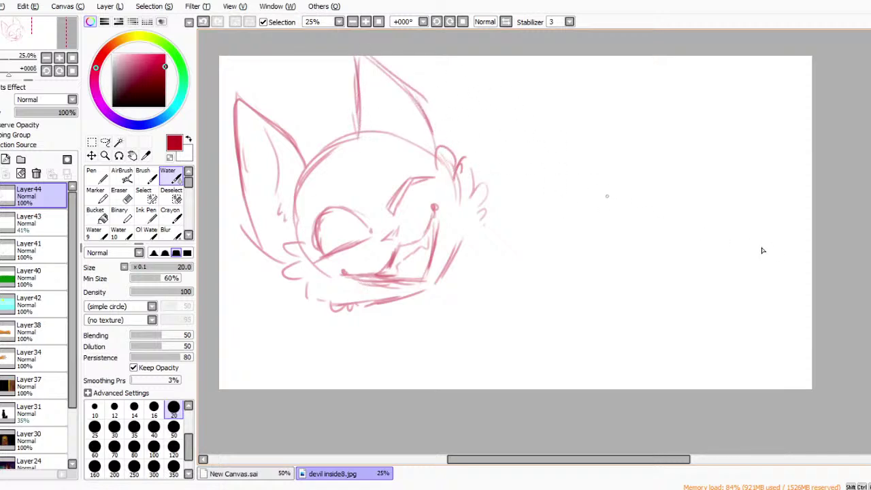
Sketch the neck and shoulder lines below the first head, with a pointed chest tuft and an angular shape beside it.
{"action": "mouse_move", "coordinate": [283, 341]}
{"action": "left_mouse_down"}
{"action": "mouse_move", "coordinate": [308, 294]}
{"action": "mouse_move", "coordinate": [366, 303]}
{"action": "left_mouse_up"}
{"action": "left_click_drag", "start_coordinate": [348, 304], "coordinate": [332, 303]}
{"action": "left_click_drag", "start_coordinate": [308, 289], "coordinate": [368, 298]}
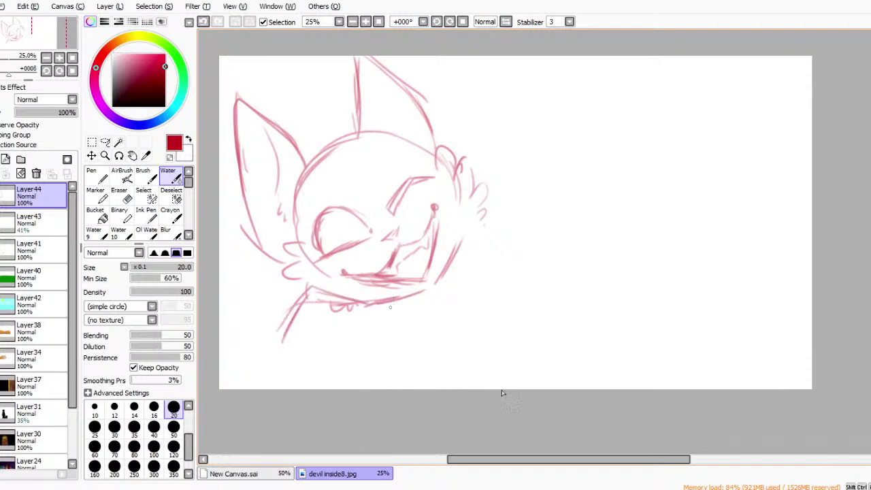
{"action": "left_click_drag", "start_coordinate": [437, 287], "coordinate": [443, 311]}
{"action": "left_click_drag", "start_coordinate": [446, 271], "coordinate": [441, 327]}
{"action": "mouse_move", "coordinate": [402, 306]}
{"action": "left_mouse_down"}
{"action": "mouse_move", "coordinate": [393, 334]}
{"action": "mouse_move", "coordinate": [381, 337]}
{"action": "mouse_move", "coordinate": [374, 310]}
{"action": "left_mouse_up"}
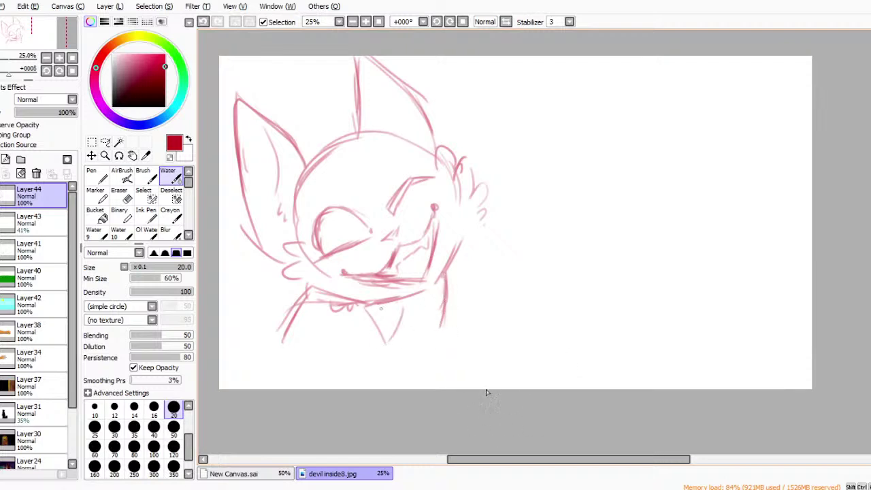
{"action": "left_click_drag", "start_coordinate": [435, 303], "coordinate": [434, 352]}
{"action": "mouse_move", "coordinate": [432, 306]}
{"action": "left_mouse_down"}
{"action": "mouse_move", "coordinate": [465, 302]}
{"action": "mouse_move", "coordinate": [466, 335]}
{"action": "mouse_move", "coordinate": [429, 364]}
{"action": "left_mouse_up"}
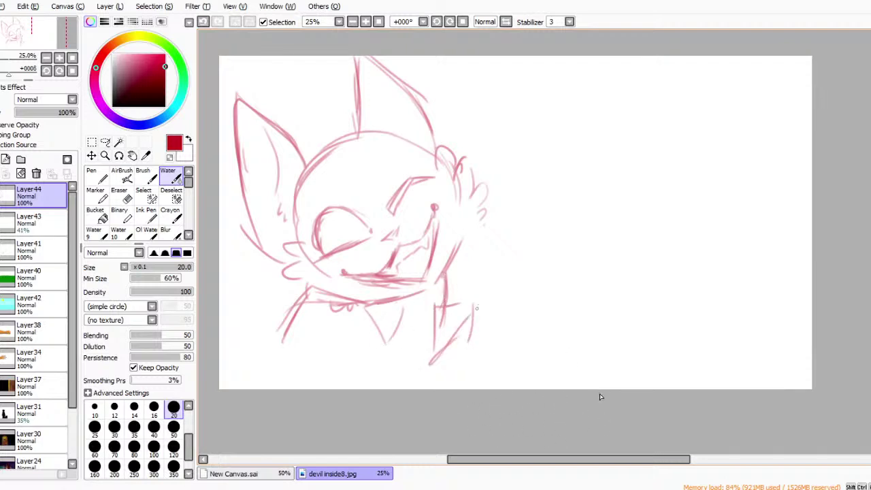
Sketch a second character's head beside the first, with a swept-back ear, rounded forehead, muzzle and curved jaw.
{"action": "mouse_move", "coordinate": [460, 151]}
{"action": "left_mouse_down"}
{"action": "mouse_move", "coordinate": [478, 102]}
{"action": "mouse_move", "coordinate": [555, 57]}
{"action": "left_mouse_up"}
{"action": "left_click_drag", "start_coordinate": [500, 134], "coordinate": [607, 78]}
{"action": "mouse_move", "coordinate": [537, 124]}
{"action": "left_mouse_down"}
{"action": "mouse_move", "coordinate": [602, 71]}
{"action": "mouse_move", "coordinate": [604, 132]}
{"action": "mouse_move", "coordinate": [620, 180]}
{"action": "left_mouse_up"}
{"action": "left_click_drag", "start_coordinate": [487, 246], "coordinate": [507, 256]}
{"action": "left_click_drag", "start_coordinate": [472, 226], "coordinate": [535, 260]}
{"action": "mouse_move", "coordinate": [569, 124]}
{"action": "left_mouse_down"}
{"action": "mouse_move", "coordinate": [612, 126]}
{"action": "mouse_move", "coordinate": [635, 163]}
{"action": "mouse_move", "coordinate": [625, 198]}
{"action": "left_mouse_up"}
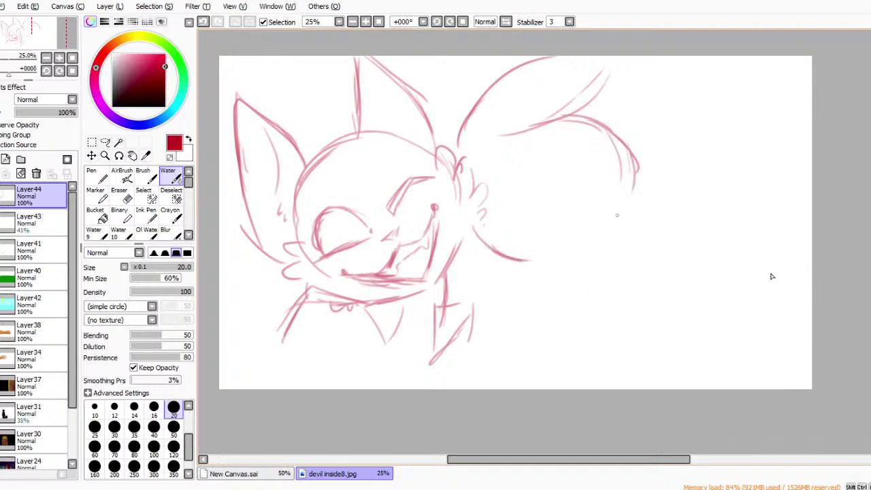
{"action": "mouse_move", "coordinate": [583, 114]}
{"action": "left_mouse_down"}
{"action": "mouse_move", "coordinate": [620, 167]}
{"action": "mouse_move", "coordinate": [623, 192]}
{"action": "mouse_move", "coordinate": [617, 190]}
{"action": "mouse_move", "coordinate": [635, 192]}
{"action": "mouse_move", "coordinate": [637, 219]}
{"action": "left_mouse_up"}
{"action": "mouse_move", "coordinate": [539, 260]}
{"action": "left_mouse_down"}
{"action": "mouse_move", "coordinate": [615, 243]}
{"action": "mouse_move", "coordinate": [640, 216]}
{"action": "mouse_move", "coordinate": [634, 228]}
{"action": "mouse_move", "coordinate": [591, 198]}
{"action": "mouse_move", "coordinate": [536, 186]}
{"action": "mouse_move", "coordinate": [558, 168]}
{"action": "mouse_move", "coordinate": [535, 203]}
{"action": "mouse_move", "coordinate": [570, 230]}
{"action": "left_mouse_up"}
Sketch the second head's laughing open mouth with teeth and tongue, plus a closed near eye and the far eye.
{"action": "mouse_move", "coordinate": [581, 181]}
{"action": "left_mouse_down"}
{"action": "mouse_move", "coordinate": [621, 210]}
{"action": "mouse_move", "coordinate": [616, 226]}
{"action": "mouse_move", "coordinate": [600, 235]}
{"action": "mouse_move", "coordinate": [577, 232]}
{"action": "left_mouse_up"}
{"action": "left_click_drag", "start_coordinate": [578, 192], "coordinate": [613, 221]}
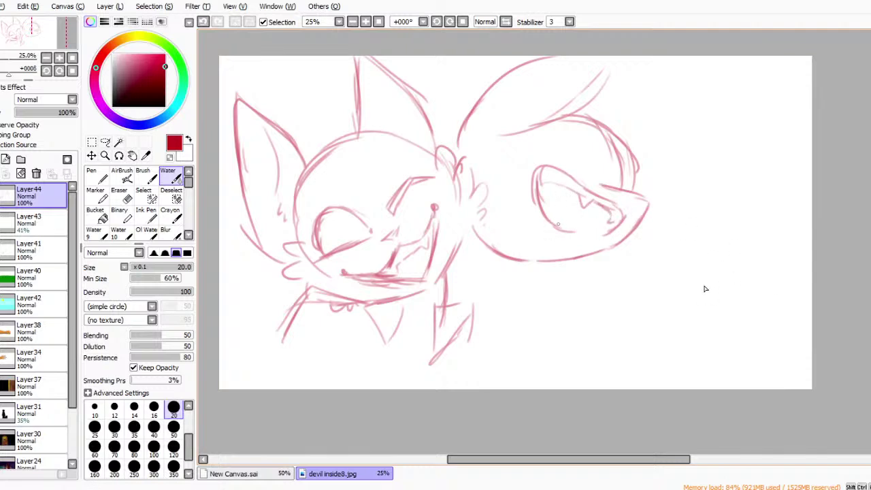
{"action": "mouse_move", "coordinate": [554, 223]}
{"action": "left_mouse_down"}
{"action": "mouse_move", "coordinate": [552, 208]}
{"action": "mouse_move", "coordinate": [585, 228]}
{"action": "left_mouse_up"}
{"action": "mouse_move", "coordinate": [539, 182]}
{"action": "left_mouse_down"}
{"action": "mouse_move", "coordinate": [534, 209]}
{"action": "mouse_move", "coordinate": [533, 201]}
{"action": "left_mouse_up"}
{"action": "mouse_move", "coordinate": [540, 139]}
{"action": "left_mouse_down"}
{"action": "mouse_move", "coordinate": [580, 168]}
{"action": "mouse_move", "coordinate": [558, 140]}
{"action": "mouse_move", "coordinate": [538, 142]}
{"action": "mouse_move", "coordinate": [569, 137]}
{"action": "mouse_move", "coordinate": [559, 137]}
{"action": "mouse_move", "coordinate": [606, 170]}
{"action": "mouse_move", "coordinate": [614, 159]}
{"action": "mouse_move", "coordinate": [603, 178]}
{"action": "mouse_move", "coordinate": [629, 171]}
{"action": "mouse_move", "coordinate": [603, 185]}
{"action": "mouse_move", "coordinate": [610, 196]}
{"action": "mouse_move", "coordinate": [604, 188]}
{"action": "mouse_move", "coordinate": [618, 183]}
{"action": "mouse_move", "coordinate": [643, 212]}
{"action": "left_mouse_up"}
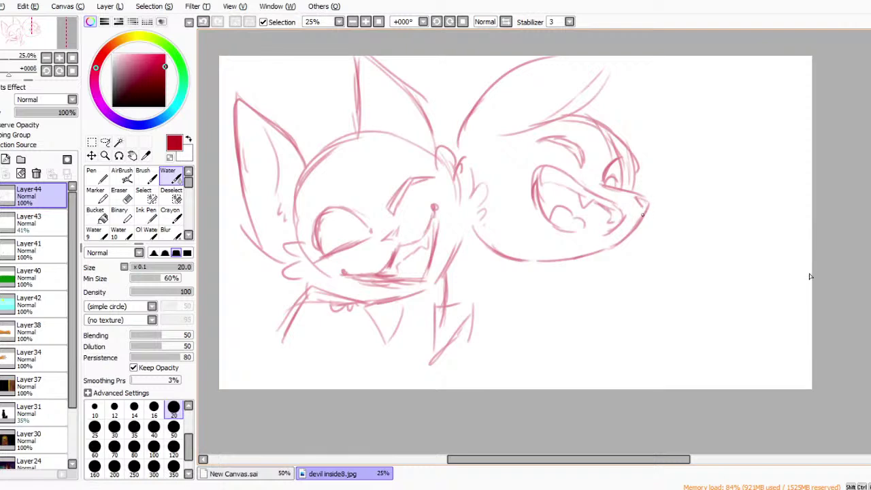
Sketch spiky hair tufts sweeping forward from the second character's forehead.
{"action": "mouse_move", "coordinate": [594, 108]}
{"action": "left_mouse_down"}
{"action": "mouse_move", "coordinate": [612, 94]}
{"action": "mouse_move", "coordinate": [643, 100]}
{"action": "left_mouse_up"}
{"action": "mouse_move", "coordinate": [633, 116]}
{"action": "left_mouse_down"}
{"action": "mouse_move", "coordinate": [652, 110]}
{"action": "mouse_move", "coordinate": [676, 147]}
{"action": "left_mouse_up"}
{"action": "left_click_drag", "start_coordinate": [660, 184], "coordinate": [678, 204]}
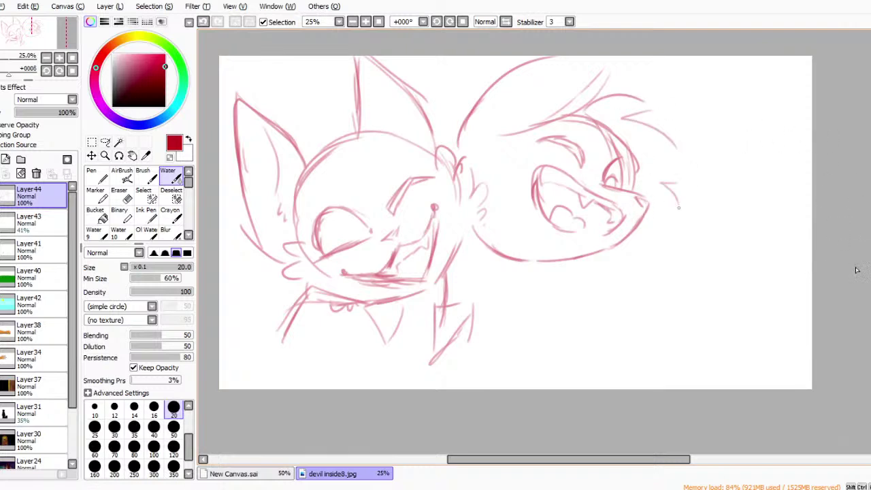
{"action": "left_click_drag", "start_coordinate": [651, 116], "coordinate": [700, 116]}
{"action": "left_click_drag", "start_coordinate": [713, 134], "coordinate": [687, 166]}
{"action": "left_click_drag", "start_coordinate": [482, 243], "coordinate": [510, 289]}
{"action": "left_click_drag", "start_coordinate": [570, 259], "coordinate": [581, 274]}
{"action": "left_click_drag", "start_coordinate": [565, 241], "coordinate": [579, 275]}
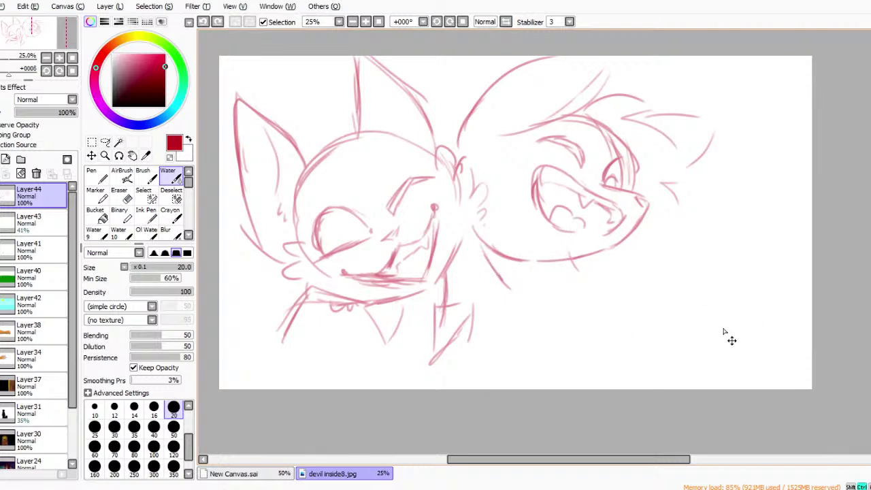
{"action": "mouse_move", "coordinate": [535, 258]}
{"action": "left_mouse_down"}
{"action": "mouse_move", "coordinate": [567, 261]}
{"action": "mouse_move", "coordinate": [576, 275]}
{"action": "left_mouse_up"}
{"action": "mouse_move", "coordinate": [512, 245]}
{"action": "left_mouse_down"}
{"action": "mouse_move", "coordinate": [552, 249]}
{"action": "mouse_move", "coordinate": [546, 256]}
{"action": "mouse_move", "coordinate": [584, 278]}
{"action": "left_mouse_up"}
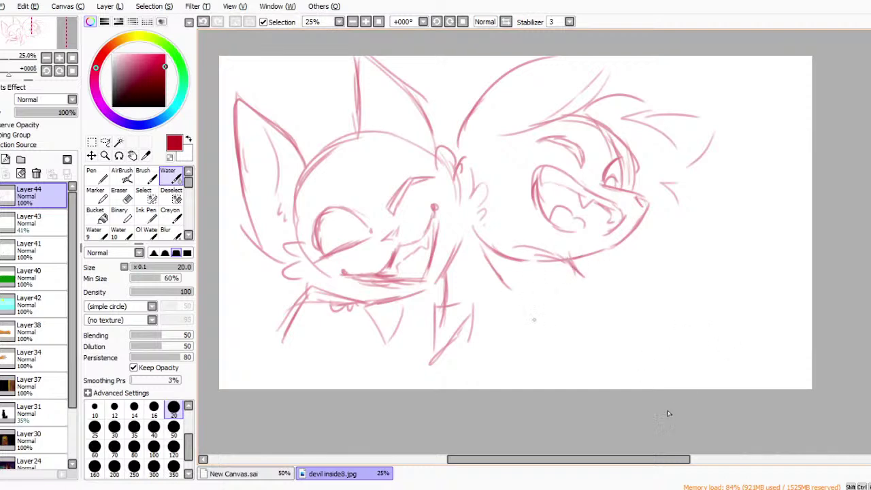
{"action": "key", "text": "ctrl+z"}
{"action": "key", "text": "ctrl+z"}
{"action": "key", "text": "ctrl+z"}
{"action": "key", "text": "ctrl+z"}
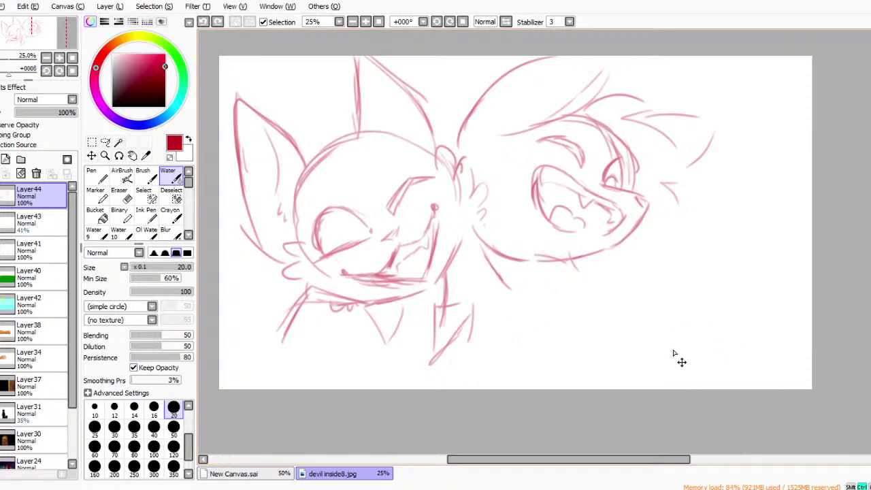
{"action": "key", "text": "ctrl+z"}
{"action": "key", "text": "ctrl+z"}
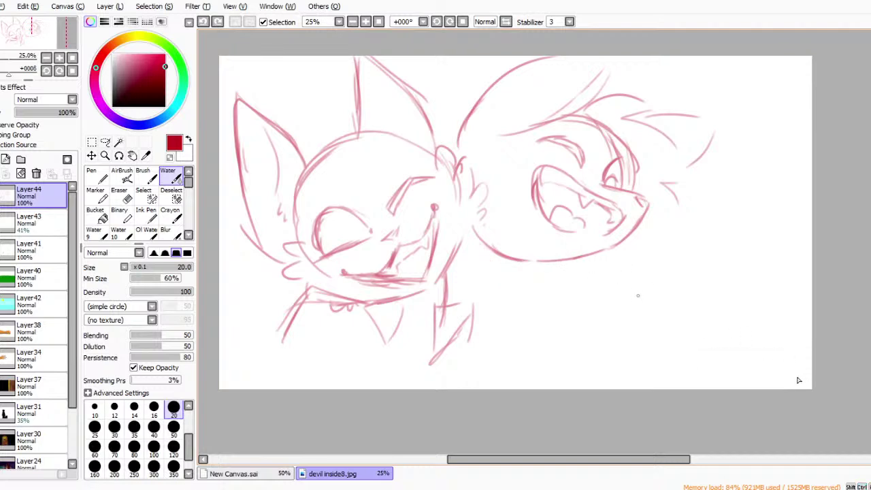
{"action": "mouse_move", "coordinate": [615, 301]}
{"action": "left_mouse_down"}
{"action": "mouse_move", "coordinate": [633, 241]}
{"action": "mouse_move", "coordinate": [670, 243]}
{"action": "left_mouse_up"}
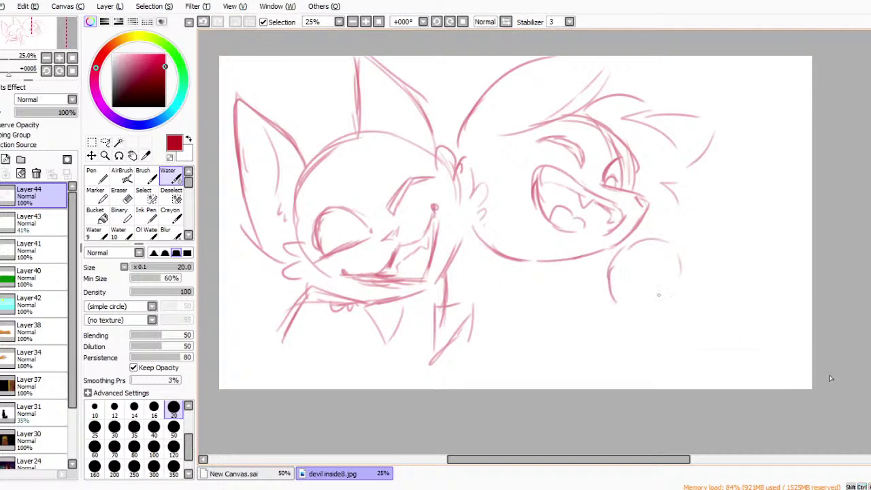
{"action": "key", "text": "ctrl+z"}
{"action": "key", "text": "ctrl+z"}
{"action": "key", "text": "ctrl+z"}
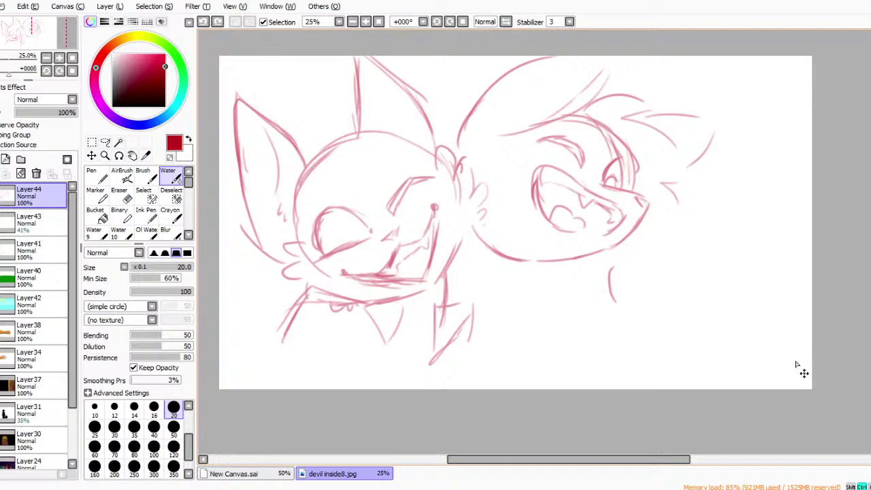
Sketch the rounded palm and curved outer fingers of a raised paw beside the second character's chin, undoing the strays.
{"action": "mouse_move", "coordinate": [592, 309]}
{"action": "left_mouse_down"}
{"action": "mouse_move", "coordinate": [619, 268]}
{"action": "mouse_move", "coordinate": [683, 313]}
{"action": "mouse_move", "coordinate": [668, 355]}
{"action": "mouse_move", "coordinate": [678, 339]}
{"action": "mouse_move", "coordinate": [723, 355]}
{"action": "left_mouse_up"}
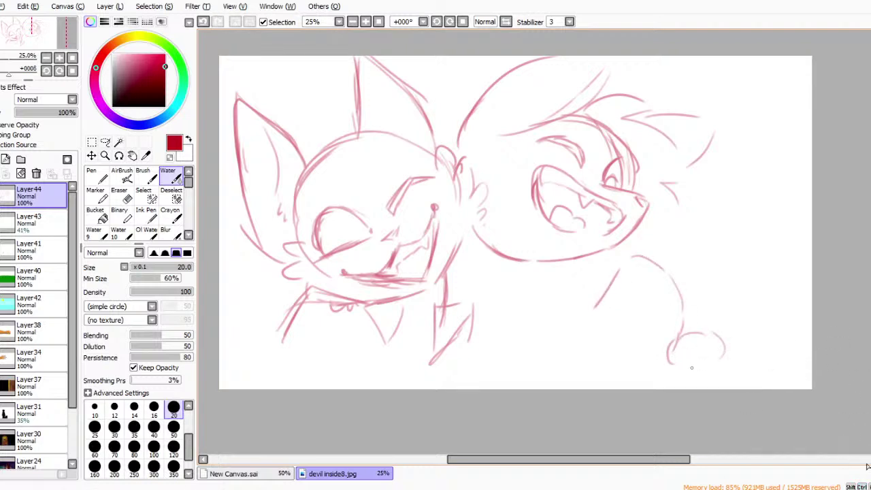
{"action": "mouse_move", "coordinate": [676, 299]}
{"action": "left_mouse_down"}
{"action": "mouse_move", "coordinate": [706, 263]}
{"action": "mouse_move", "coordinate": [734, 280]}
{"action": "left_mouse_up"}
{"action": "mouse_move", "coordinate": [732, 298]}
{"action": "left_mouse_down"}
{"action": "mouse_move", "coordinate": [694, 327]}
{"action": "mouse_move", "coordinate": [720, 283]}
{"action": "mouse_move", "coordinate": [732, 312]}
{"action": "mouse_move", "coordinate": [677, 265]}
{"action": "mouse_move", "coordinate": [729, 271]}
{"action": "left_mouse_up"}
{"action": "key", "text": "ctrl+z"}
{"action": "key", "text": "ctrl+z"}
{"action": "mouse_move", "coordinate": [645, 251]}
{"action": "left_mouse_down"}
{"action": "mouse_move", "coordinate": [700, 212]}
{"action": "mouse_move", "coordinate": [710, 239]}
{"action": "left_mouse_up"}
{"action": "left_click_drag", "start_coordinate": [643, 257], "coordinate": [618, 293]}
Sketch the thumb, the gap beside the index finger, and the lower edge of the palm on the raised paw.
{"action": "mouse_move", "coordinate": [570, 327]}
{"action": "left_mouse_down"}
{"action": "mouse_move", "coordinate": [556, 287]}
{"action": "mouse_move", "coordinate": [600, 278]}
{"action": "left_mouse_up"}
{"action": "key", "text": "ctrl+z"}
{"action": "key", "text": "ctrl+z"}
{"action": "mouse_move", "coordinate": [588, 315]}
{"action": "left_mouse_down"}
{"action": "mouse_move", "coordinate": [564, 296]}
{"action": "mouse_move", "coordinate": [585, 271]}
{"action": "left_mouse_up"}
{"action": "mouse_move", "coordinate": [601, 290]}
{"action": "left_mouse_down"}
{"action": "mouse_move", "coordinate": [611, 275]}
{"action": "mouse_move", "coordinate": [621, 285]}
{"action": "left_mouse_up"}
{"action": "left_click_drag", "start_coordinate": [619, 294], "coordinate": [629, 280]}
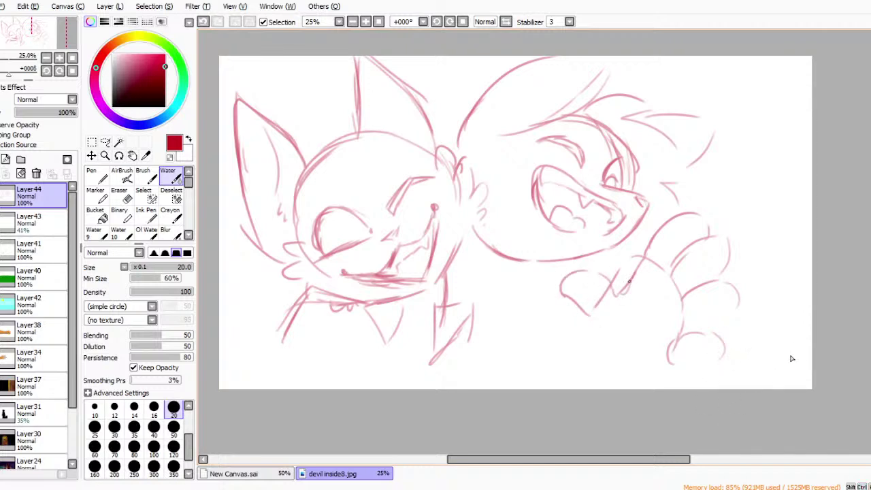
{"action": "mouse_move", "coordinate": [589, 317]}
{"action": "left_mouse_down"}
{"action": "mouse_move", "coordinate": [643, 369]}
{"action": "mouse_move", "coordinate": [672, 369]}
{"action": "mouse_move", "coordinate": [682, 335]}
{"action": "mouse_move", "coordinate": [713, 335]}
{"action": "mouse_move", "coordinate": [692, 329]}
{"action": "mouse_move", "coordinate": [737, 304]}
{"action": "left_mouse_up"}
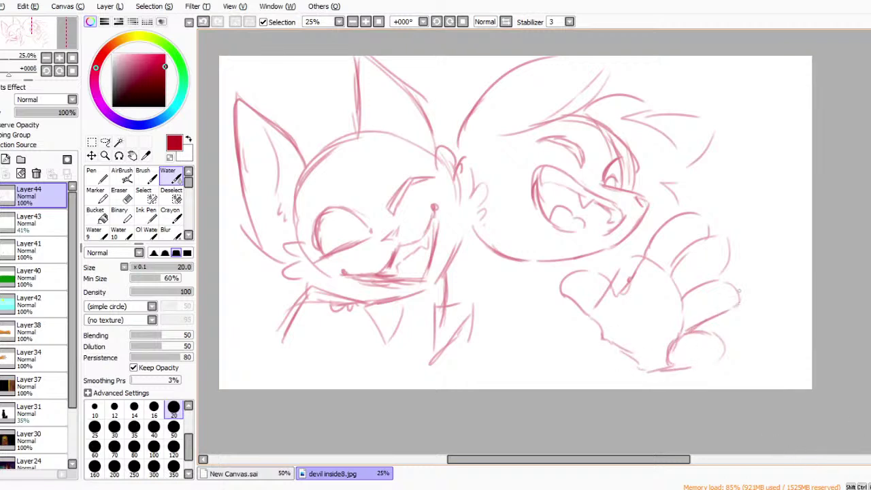
Define the fingers of the raised paw with firmer contours and oval fingertip pads.
{"action": "left_click_drag", "start_coordinate": [691, 324], "coordinate": [728, 321]}
{"action": "mouse_move", "coordinate": [696, 351]}
{"action": "left_mouse_down"}
{"action": "mouse_move", "coordinate": [662, 370]}
{"action": "mouse_move", "coordinate": [733, 323]}
{"action": "mouse_move", "coordinate": [693, 322]}
{"action": "mouse_move", "coordinate": [719, 311]}
{"action": "mouse_move", "coordinate": [725, 332]}
{"action": "mouse_move", "coordinate": [680, 355]}
{"action": "left_mouse_up"}
{"action": "mouse_move", "coordinate": [688, 293]}
{"action": "left_mouse_down"}
{"action": "mouse_move", "coordinate": [747, 274]}
{"action": "mouse_move", "coordinate": [712, 312]}
{"action": "left_mouse_up"}
{"action": "mouse_move", "coordinate": [668, 276]}
{"action": "left_mouse_down"}
{"action": "mouse_move", "coordinate": [709, 238]}
{"action": "mouse_move", "coordinate": [744, 236]}
{"action": "left_mouse_up"}
{"action": "left_click_drag", "start_coordinate": [736, 248], "coordinate": [700, 272]}
{"action": "mouse_move", "coordinate": [648, 256]}
{"action": "left_mouse_down"}
{"action": "mouse_move", "coordinate": [657, 234]}
{"action": "mouse_move", "coordinate": [712, 214]}
{"action": "left_mouse_up"}
{"action": "left_click_drag", "start_coordinate": [620, 288], "coordinate": [674, 219]}
{"action": "left_click_drag", "start_coordinate": [658, 254], "coordinate": [699, 215]}
{"action": "left_click_drag", "start_coordinate": [678, 270], "coordinate": [725, 243]}
{"action": "left_click_drag", "start_coordinate": [693, 300], "coordinate": [744, 271]}
{"action": "left_click_drag", "start_coordinate": [703, 301], "coordinate": [739, 285]}
{"action": "left_click_drag", "start_coordinate": [691, 324], "coordinate": [735, 306]}
Sketch the thumb pad and a large irregular palm pad on the raised paw.
{"action": "mouse_move", "coordinate": [592, 287]}
{"action": "left_mouse_down"}
{"action": "mouse_move", "coordinate": [617, 298]}
{"action": "mouse_move", "coordinate": [625, 325]}
{"action": "left_mouse_up"}
{"action": "left_click_drag", "start_coordinate": [626, 290], "coordinate": [625, 315]}
{"action": "mouse_move", "coordinate": [635, 274]}
{"action": "left_mouse_down"}
{"action": "mouse_move", "coordinate": [648, 279]}
{"action": "mouse_move", "coordinate": [661, 320]}
{"action": "mouse_move", "coordinate": [626, 317]}
{"action": "left_mouse_up"}
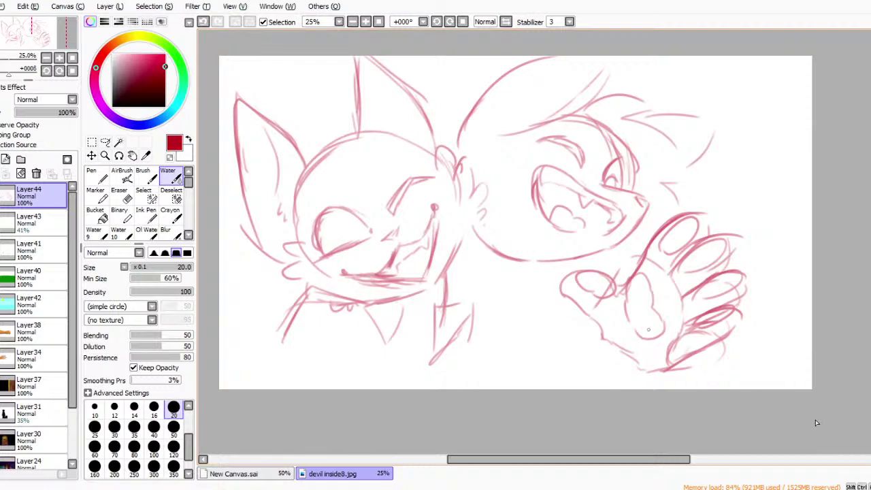
Sketch the wrist curving below the raised paw and the forearm lines leading into it.
{"action": "mouse_move", "coordinate": [579, 314]}
{"action": "left_mouse_down"}
{"action": "mouse_move", "coordinate": [585, 356]}
{"action": "mouse_move", "coordinate": [607, 371]}
{"action": "left_mouse_up"}
{"action": "mouse_move", "coordinate": [604, 369]}
{"action": "left_mouse_down"}
{"action": "mouse_move", "coordinate": [645, 388]}
{"action": "mouse_move", "coordinate": [588, 388]}
{"action": "left_mouse_up"}
{"action": "left_click_drag", "start_coordinate": [612, 360], "coordinate": [580, 386]}
{"action": "left_click_drag", "start_coordinate": [560, 331], "coordinate": [582, 323]}
{"action": "left_click_drag", "start_coordinate": [518, 381], "coordinate": [589, 314]}
Sketch the second character's curved shoulder and upper arm behind the raised paw.
{"action": "left_click_drag", "start_coordinate": [544, 276], "coordinate": [566, 326]}
{"action": "left_click_drag", "start_coordinate": [557, 280], "coordinate": [577, 324]}
{"action": "left_click_drag", "start_coordinate": [516, 317], "coordinate": [514, 384]}
{"action": "left_click_drag", "start_coordinate": [533, 275], "coordinate": [505, 312]}
{"action": "mouse_move", "coordinate": [536, 276]}
{"action": "left_mouse_down"}
{"action": "mouse_move", "coordinate": [509, 367]}
{"action": "mouse_move", "coordinate": [502, 301]}
{"action": "left_mouse_up"}
{"action": "mouse_move", "coordinate": [516, 295]}
{"action": "left_mouse_down"}
{"action": "mouse_move", "coordinate": [553, 266]}
{"action": "mouse_move", "coordinate": [488, 290]}
{"action": "left_mouse_up"}
Sketch a pointed collar under the second character's jaw and strengthen the jawline.
{"action": "mouse_move", "coordinate": [505, 258]}
{"action": "left_mouse_down"}
{"action": "mouse_move", "coordinate": [563, 244]}
{"action": "mouse_move", "coordinate": [563, 280]}
{"action": "left_mouse_up"}
{"action": "left_click_drag", "start_coordinate": [494, 289], "coordinate": [547, 274]}
{"action": "mouse_move", "coordinate": [543, 272]}
{"action": "left_mouse_down"}
{"action": "mouse_move", "coordinate": [560, 280]}
{"action": "mouse_move", "coordinate": [621, 245]}
{"action": "left_mouse_up"}
{"action": "left_click_drag", "start_coordinate": [548, 254], "coordinate": [619, 243]}
Sketch fluffy tufts at the base of the second character's ear and short marks beside the closed eye.
{"action": "mouse_move", "coordinate": [454, 151]}
{"action": "left_mouse_down"}
{"action": "mouse_move", "coordinate": [492, 139]}
{"action": "mouse_move", "coordinate": [508, 140]}
{"action": "mouse_move", "coordinate": [511, 156]}
{"action": "left_mouse_up"}
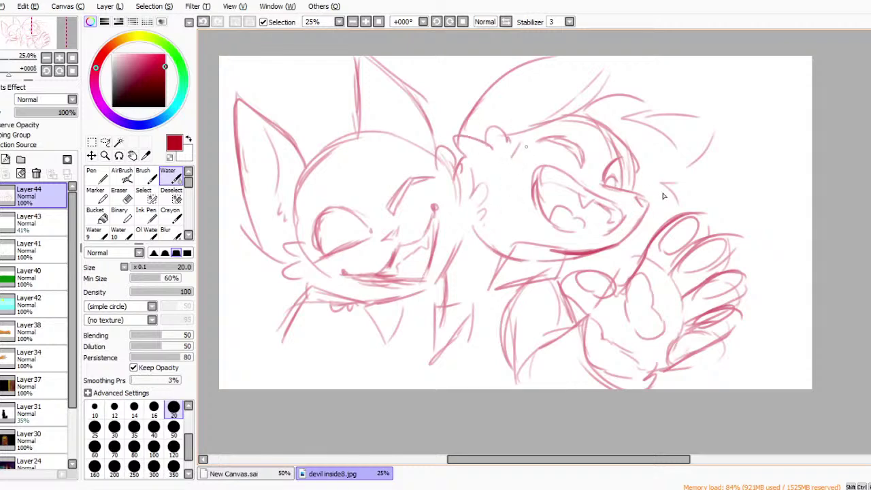
{"action": "key", "text": "ctrl+z"}
{"action": "key", "text": "ctrl+z"}
{"action": "key", "text": "ctrl+z"}
{"action": "left_click_drag", "start_coordinate": [521, 143], "coordinate": [526, 160]}
{"action": "left_click_drag", "start_coordinate": [531, 141], "coordinate": [536, 158]}
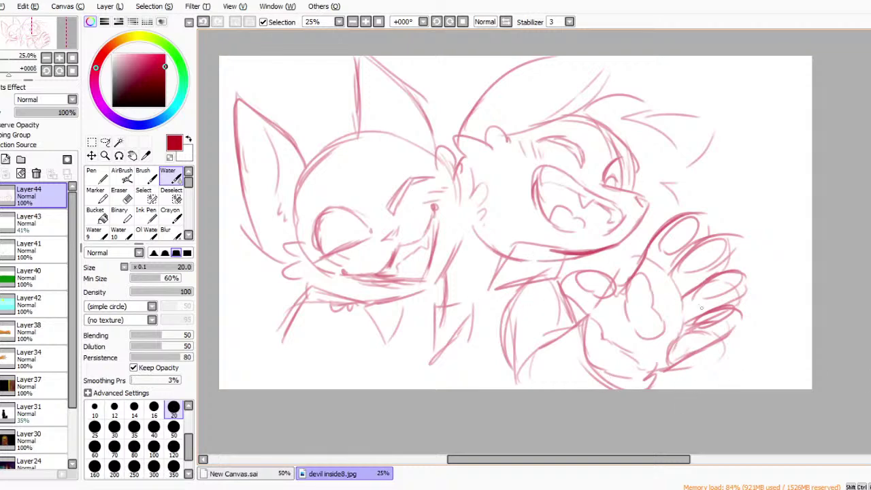
Sketch the first character's rounded shoulder, long collar edge and angular chest lines down to the canvas edge.
{"action": "left_click_drag", "start_coordinate": [235, 305], "coordinate": [284, 382]}
{"action": "left_click_drag", "start_coordinate": [264, 277], "coordinate": [256, 333]}
{"action": "mouse_move", "coordinate": [306, 291]}
{"action": "left_mouse_down"}
{"action": "mouse_move", "coordinate": [339, 310]}
{"action": "mouse_move", "coordinate": [389, 367]}
{"action": "left_mouse_up"}
{"action": "mouse_move", "coordinate": [264, 350]}
{"action": "left_mouse_down"}
{"action": "mouse_move", "coordinate": [308, 388]}
{"action": "mouse_move", "coordinate": [235, 300]}
{"action": "left_mouse_up"}
{"action": "mouse_move", "coordinate": [235, 300]}
{"action": "left_mouse_down"}
{"action": "mouse_move", "coordinate": [289, 281]}
{"action": "mouse_move", "coordinate": [304, 288]}
{"action": "left_mouse_up"}
{"action": "mouse_move", "coordinate": [312, 289]}
{"action": "left_mouse_down"}
{"action": "mouse_move", "coordinate": [403, 353]}
{"action": "mouse_move", "coordinate": [375, 386]}
{"action": "left_mouse_up"}
{"action": "mouse_move", "coordinate": [385, 366]}
{"action": "left_mouse_down"}
{"action": "mouse_move", "coordinate": [373, 381]}
{"action": "mouse_move", "coordinate": [405, 350]}
{"action": "left_mouse_up"}
{"action": "mouse_move", "coordinate": [407, 349]}
{"action": "left_mouse_down"}
{"action": "mouse_move", "coordinate": [436, 368]}
{"action": "mouse_move", "coordinate": [425, 371]}
{"action": "mouse_move", "coordinate": [440, 384]}
{"action": "left_mouse_up"}
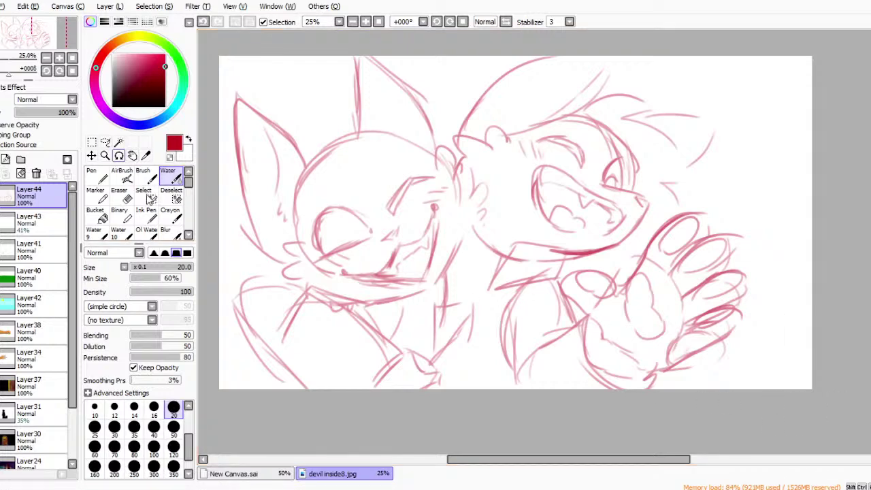
Shift the two-character sketch sideways to centre it on the canvas.
{"action": "left_click", "coordinate": [92, 143]}
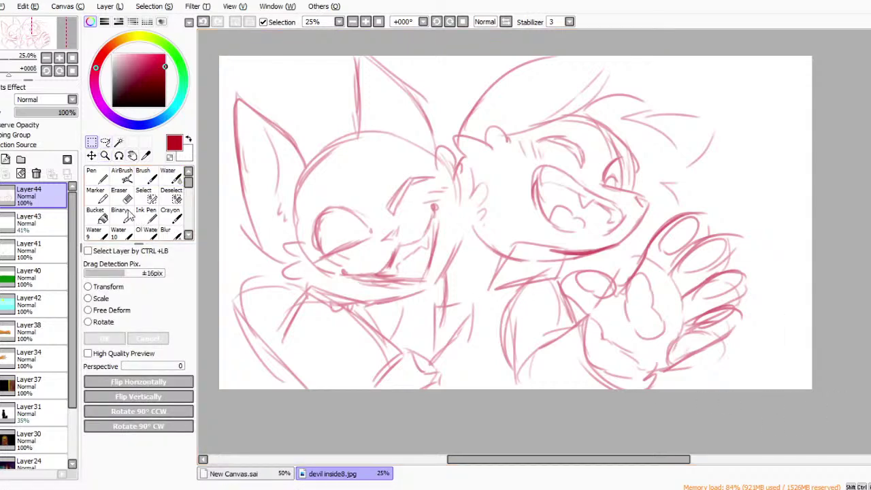
{"action": "left_click_drag", "start_coordinate": [614, 258], "coordinate": [646, 264]}
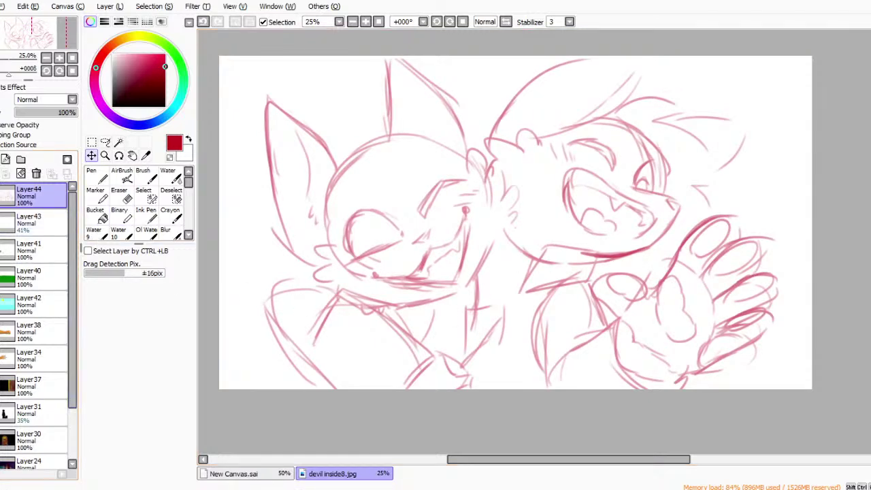
Hide the finished sketch's layer and add a new layer above it, undoing a Pen test stroke.
{"action": "left_click", "coordinate": [0, 196]}
{"action": "left_click", "coordinate": [6, 159]}
{"action": "left_click", "coordinate": [96, 176]}
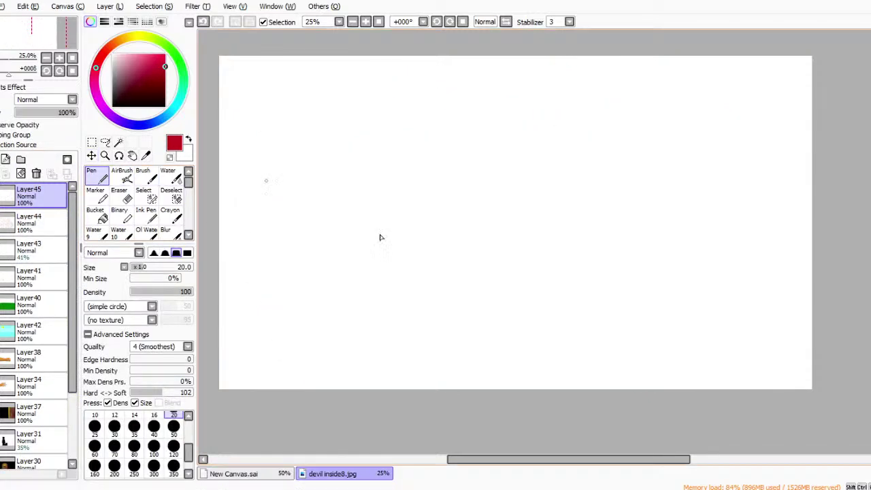
{"action": "left_click_drag", "start_coordinate": [331, 147], "coordinate": [352, 282]}
{"action": "key", "text": "ctrl+z"}
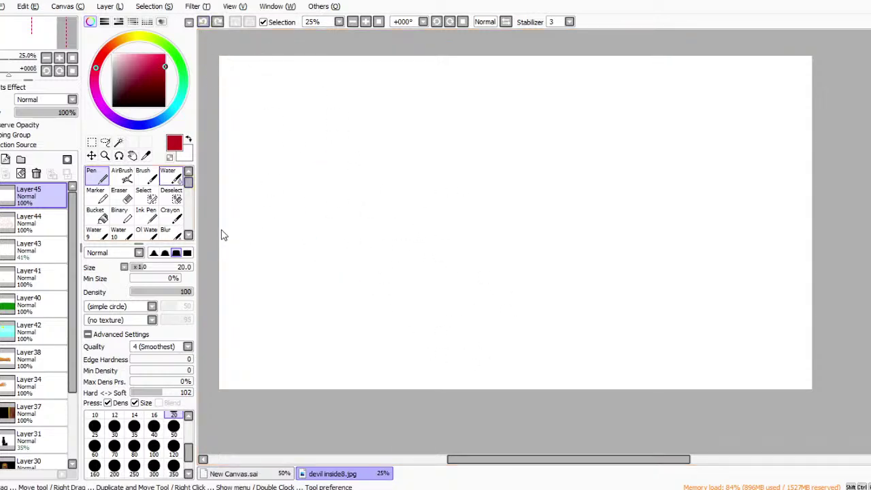
Sketch a new character's round head outline, cheek and chin on the empty layer with the Water brush.
{"action": "left_click", "coordinate": [171, 176]}
{"action": "left_click_drag", "start_coordinate": [308, 198], "coordinate": [332, 265]}
{"action": "left_click_drag", "start_coordinate": [342, 144], "coordinate": [302, 204]}
{"action": "mouse_move", "coordinate": [371, 136]}
{"action": "left_mouse_down"}
{"action": "mouse_move", "coordinate": [442, 171]}
{"action": "mouse_move", "coordinate": [460, 198]}
{"action": "left_mouse_up"}
{"action": "mouse_move", "coordinate": [347, 277]}
{"action": "left_mouse_down"}
{"action": "mouse_move", "coordinate": [309, 242]}
{"action": "mouse_move", "coordinate": [307, 225]}
{"action": "mouse_move", "coordinate": [379, 265]}
{"action": "mouse_move", "coordinate": [400, 263]}
{"action": "left_mouse_up"}
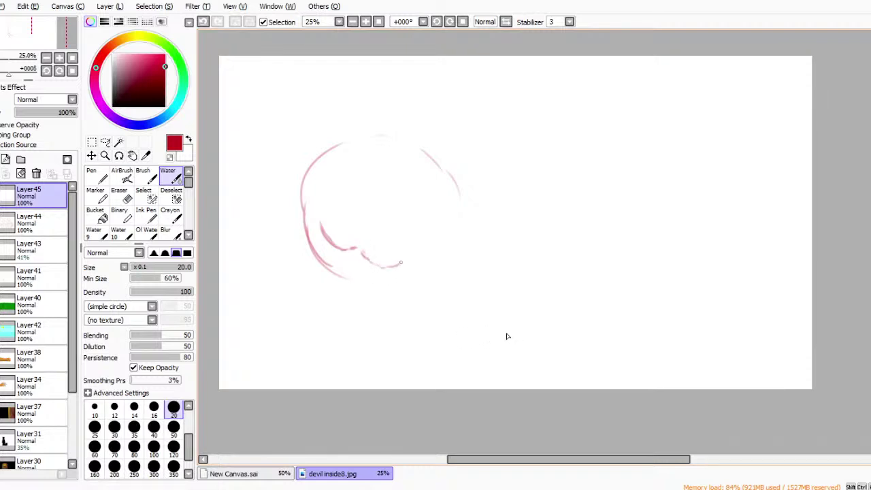
{"action": "mouse_move", "coordinate": [355, 230]}
{"action": "left_mouse_down"}
{"action": "mouse_move", "coordinate": [372, 240]}
{"action": "mouse_move", "coordinate": [333, 255]}
{"action": "mouse_move", "coordinate": [342, 267]}
{"action": "mouse_move", "coordinate": [394, 266]}
{"action": "left_mouse_up"}
Sketch the new head's large round near eye and reinforce the side of the face.
{"action": "mouse_move", "coordinate": [309, 240]}
{"action": "left_mouse_down"}
{"action": "mouse_move", "coordinate": [296, 238]}
{"action": "mouse_move", "coordinate": [276, 192]}
{"action": "mouse_move", "coordinate": [314, 160]}
{"action": "left_mouse_up"}
{"action": "mouse_move", "coordinate": [339, 198]}
{"action": "left_mouse_down"}
{"action": "mouse_move", "coordinate": [341, 214]}
{"action": "mouse_move", "coordinate": [325, 185]}
{"action": "mouse_move", "coordinate": [350, 154]}
{"action": "left_mouse_up"}
{"action": "mouse_move", "coordinate": [340, 208]}
{"action": "left_mouse_down"}
{"action": "mouse_move", "coordinate": [317, 197]}
{"action": "mouse_move", "coordinate": [322, 171]}
{"action": "mouse_move", "coordinate": [352, 162]}
{"action": "left_mouse_up"}
{"action": "mouse_move", "coordinate": [356, 210]}
{"action": "left_mouse_down"}
{"action": "mouse_move", "coordinate": [321, 196]}
{"action": "mouse_move", "coordinate": [326, 176]}
{"action": "mouse_move", "coordinate": [371, 182]}
{"action": "mouse_move", "coordinate": [367, 203]}
{"action": "mouse_move", "coordinate": [350, 211]}
{"action": "mouse_move", "coordinate": [329, 206]}
{"action": "mouse_move", "coordinate": [356, 163]}
{"action": "mouse_move", "coordinate": [374, 201]}
{"action": "mouse_move", "coordinate": [352, 215]}
{"action": "left_mouse_up"}
Sketch the large round far eye and short hatching across the bridge of the nose, with the canvas rotated to -33°.
{"action": "left_click", "coordinate": [437, 22]}
{"action": "left_click", "coordinate": [437, 22]}
{"action": "left_click", "coordinate": [437, 21]}
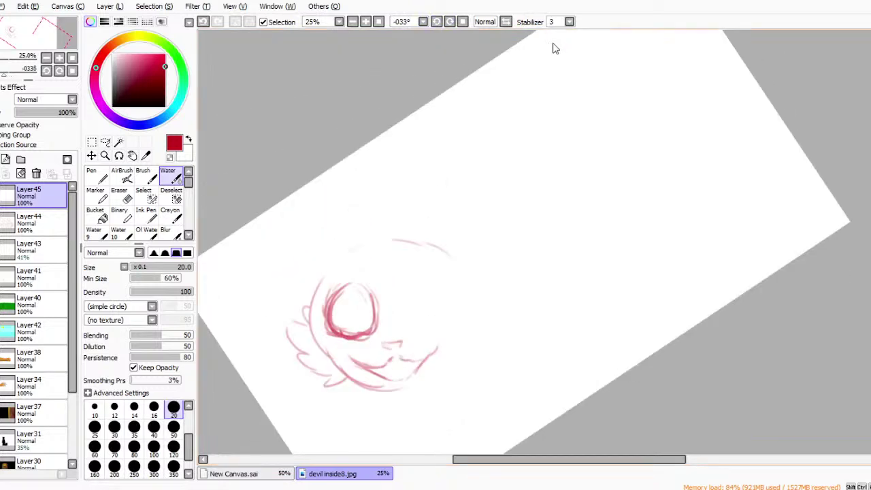
{"action": "scroll", "coordinate": [560, 268], "scroll_direction": "down", "scroll_amount": 3}
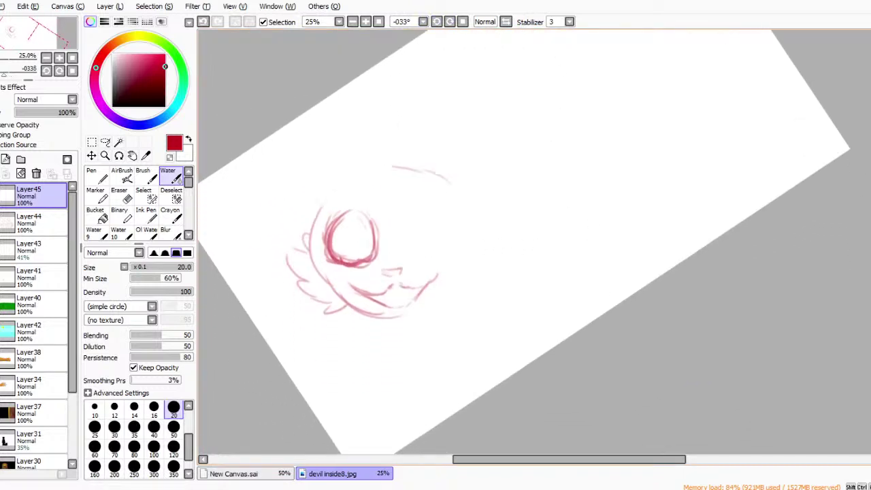
{"action": "mouse_move", "coordinate": [405, 226]}
{"action": "left_mouse_down"}
{"action": "mouse_move", "coordinate": [404, 201]}
{"action": "mouse_move", "coordinate": [432, 187]}
{"action": "mouse_move", "coordinate": [447, 213]}
{"action": "mouse_move", "coordinate": [408, 232]}
{"action": "mouse_move", "coordinate": [441, 218]}
{"action": "mouse_move", "coordinate": [416, 240]}
{"action": "mouse_move", "coordinate": [401, 198]}
{"action": "mouse_move", "coordinate": [428, 185]}
{"action": "mouse_move", "coordinate": [431, 235]}
{"action": "left_mouse_up"}
{"action": "mouse_move", "coordinate": [329, 227]}
{"action": "left_mouse_down"}
{"action": "mouse_move", "coordinate": [351, 193]}
{"action": "mouse_move", "coordinate": [371, 209]}
{"action": "mouse_move", "coordinate": [376, 231]}
{"action": "mouse_move", "coordinate": [398, 227]}
{"action": "left_mouse_up"}
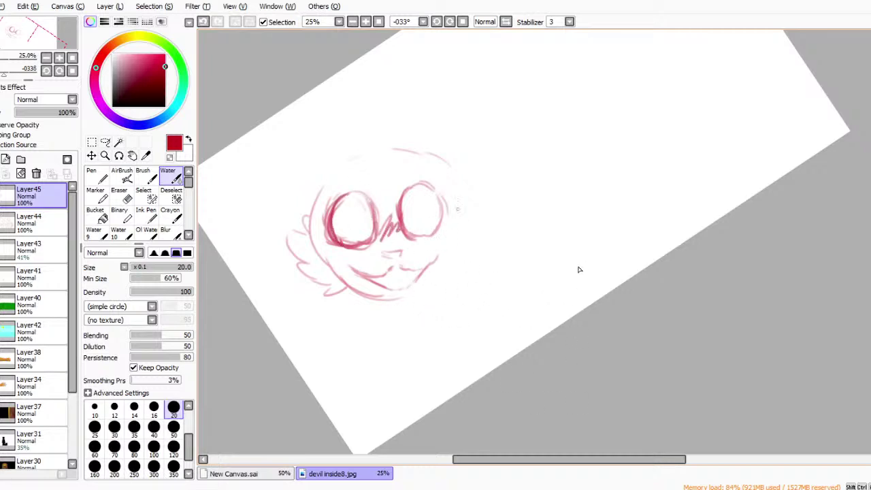
Sketch fluffy fur tufts on both cheeks and strengthen the jawline.
{"action": "mouse_move", "coordinate": [314, 214]}
{"action": "left_mouse_down"}
{"action": "mouse_move", "coordinate": [300, 221]}
{"action": "mouse_move", "coordinate": [292, 249]}
{"action": "mouse_move", "coordinate": [310, 278]}
{"action": "mouse_move", "coordinate": [336, 287]}
{"action": "left_mouse_up"}
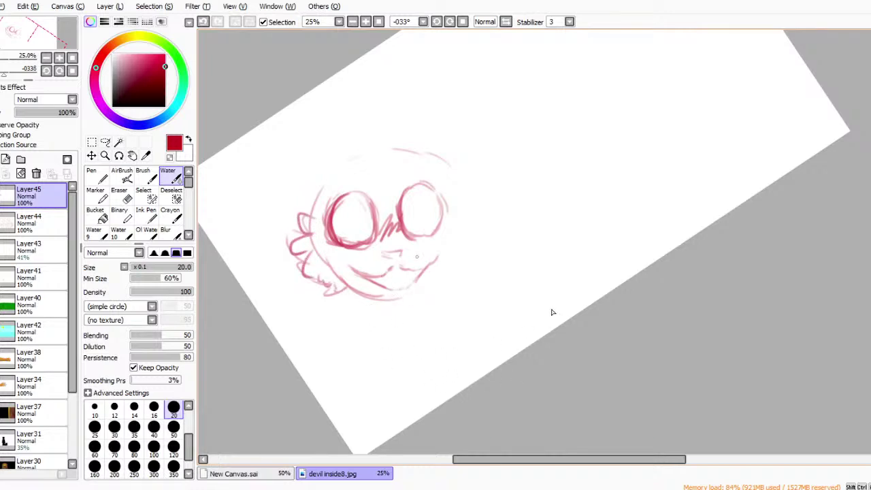
{"action": "mouse_move", "coordinate": [456, 209]}
{"action": "left_mouse_down"}
{"action": "mouse_move", "coordinate": [476, 231]}
{"action": "mouse_move", "coordinate": [468, 263]}
{"action": "left_mouse_up"}
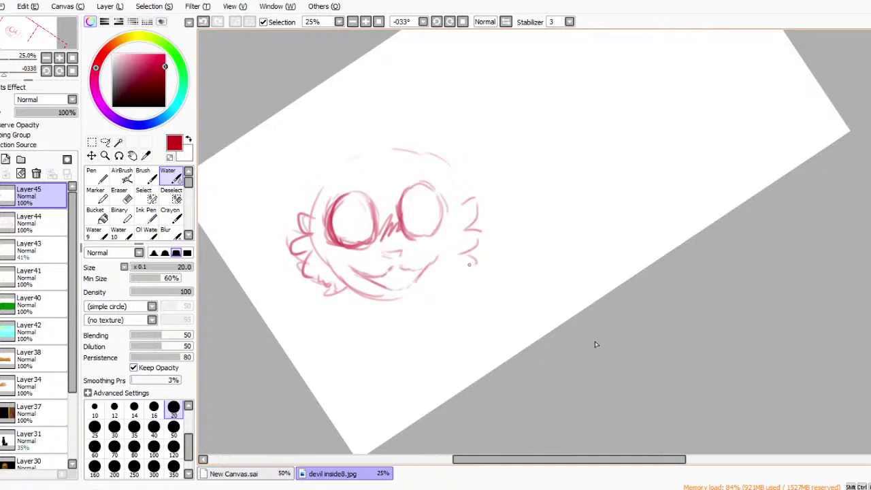
{"action": "mouse_move", "coordinate": [341, 286]}
{"action": "left_mouse_down"}
{"action": "mouse_move", "coordinate": [391, 304]}
{"action": "mouse_move", "coordinate": [447, 281]}
{"action": "mouse_move", "coordinate": [430, 292]}
{"action": "left_mouse_up"}
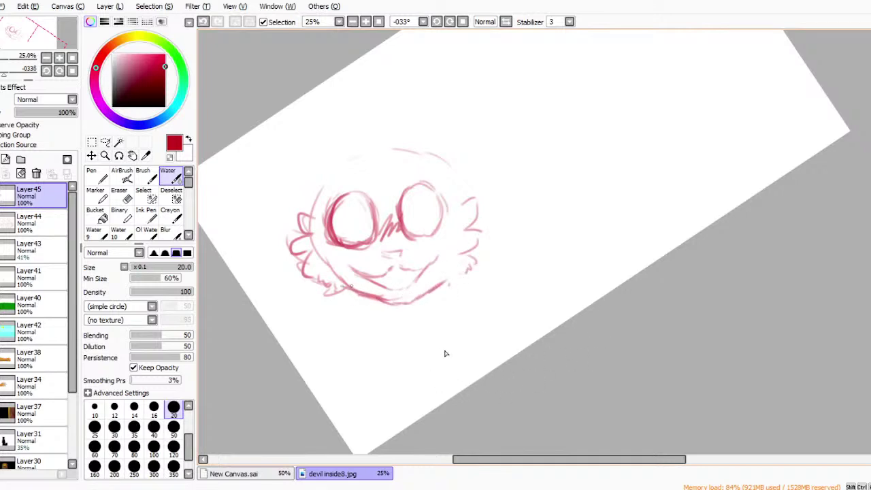
Sketch two tall pointed ears rising from the head.
{"action": "left_click_drag", "start_coordinate": [304, 208], "coordinate": [289, 165]}
{"action": "mouse_move", "coordinate": [309, 131]}
{"action": "left_mouse_down"}
{"action": "mouse_move", "coordinate": [357, 135]}
{"action": "mouse_move", "coordinate": [332, 80]}
{"action": "mouse_move", "coordinate": [299, 168]}
{"action": "left_mouse_up"}
{"action": "mouse_move", "coordinate": [350, 105]}
{"action": "left_mouse_down"}
{"action": "mouse_move", "coordinate": [362, 146]}
{"action": "mouse_move", "coordinate": [409, 117]}
{"action": "mouse_move", "coordinate": [406, 83]}
{"action": "left_mouse_up"}
{"action": "mouse_move", "coordinate": [408, 113]}
{"action": "left_mouse_down"}
{"action": "mouse_move", "coordinate": [421, 75]}
{"action": "mouse_move", "coordinate": [455, 108]}
{"action": "mouse_move", "coordinate": [478, 147]}
{"action": "left_mouse_up"}
{"action": "mouse_move", "coordinate": [430, 84]}
{"action": "left_mouse_down"}
{"action": "mouse_move", "coordinate": [459, 123]}
{"action": "mouse_move", "coordinate": [477, 170]}
{"action": "mouse_move", "coordinate": [475, 205]}
{"action": "left_mouse_up"}
{"action": "mouse_move", "coordinate": [424, 109]}
{"action": "left_mouse_down"}
{"action": "mouse_move", "coordinate": [449, 176]}
{"action": "mouse_move", "coordinate": [425, 96]}
{"action": "mouse_move", "coordinate": [458, 148]}
{"action": "mouse_move", "coordinate": [461, 183]}
{"action": "left_mouse_up"}
Sketch the inner contours of both ears, with small tufts at their bases.
{"action": "mouse_move", "coordinate": [327, 183]}
{"action": "left_mouse_down"}
{"action": "mouse_move", "coordinate": [315, 180]}
{"action": "mouse_move", "coordinate": [340, 95]}
{"action": "mouse_move", "coordinate": [334, 130]}
{"action": "left_mouse_up"}
{"action": "mouse_move", "coordinate": [311, 200]}
{"action": "left_mouse_down"}
{"action": "mouse_move", "coordinate": [306, 167]}
{"action": "mouse_move", "coordinate": [336, 98]}
{"action": "left_mouse_up"}
{"action": "left_click_drag", "start_coordinate": [313, 136], "coordinate": [343, 86]}
{"action": "mouse_move", "coordinate": [311, 115]}
{"action": "left_mouse_down"}
{"action": "mouse_move", "coordinate": [290, 190]}
{"action": "mouse_move", "coordinate": [335, 81]}
{"action": "mouse_move", "coordinate": [336, 115]}
{"action": "mouse_move", "coordinate": [342, 85]}
{"action": "left_mouse_up"}
{"action": "mouse_move", "coordinate": [413, 157]}
{"action": "left_mouse_down"}
{"action": "mouse_move", "coordinate": [413, 70]}
{"action": "mouse_move", "coordinate": [446, 95]}
{"action": "mouse_move", "coordinate": [431, 88]}
{"action": "mouse_move", "coordinate": [426, 100]}
{"action": "mouse_move", "coordinate": [445, 166]}
{"action": "left_mouse_up"}
{"action": "left_click_drag", "start_coordinate": [430, 138], "coordinate": [458, 176]}
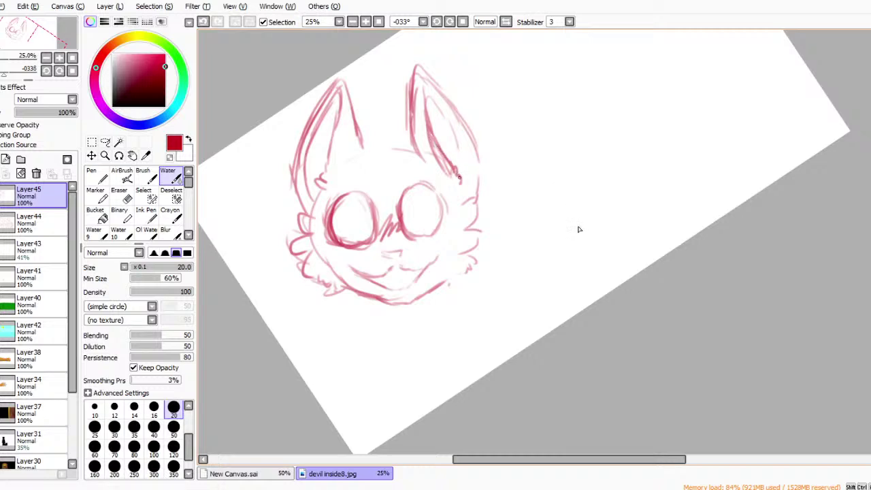
Strengthen the far ear's outline and add fur tufts where both ears meet the cheeks.
{"action": "mouse_move", "coordinate": [412, 147]}
{"action": "left_mouse_down"}
{"action": "mouse_move", "coordinate": [413, 68]}
{"action": "mouse_move", "coordinate": [439, 87]}
{"action": "mouse_move", "coordinate": [483, 203]}
{"action": "left_mouse_up"}
{"action": "left_click_drag", "start_coordinate": [299, 220], "coordinate": [293, 199]}
{"action": "left_click_drag", "start_coordinate": [479, 223], "coordinate": [474, 217]}
{"action": "left_click_drag", "start_coordinate": [480, 181], "coordinate": [489, 192]}
Sketch the neck and an open pointed collar with a shirt front below the head.
{"action": "left_click_drag", "start_coordinate": [384, 304], "coordinate": [379, 327]}
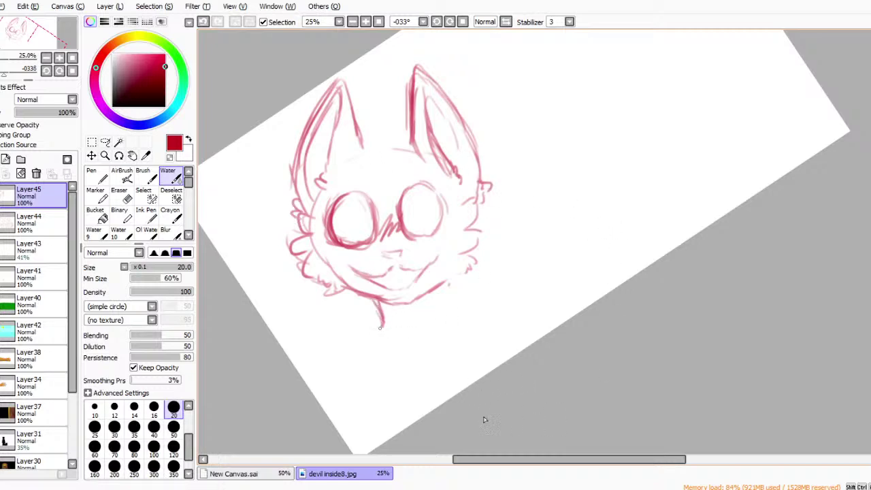
{"action": "mouse_move", "coordinate": [431, 293]}
{"action": "left_mouse_down"}
{"action": "mouse_move", "coordinate": [432, 324]}
{"action": "mouse_move", "coordinate": [388, 329]}
{"action": "mouse_move", "coordinate": [390, 354]}
{"action": "left_mouse_up"}
{"action": "mouse_move", "coordinate": [368, 314]}
{"action": "left_mouse_down"}
{"action": "mouse_move", "coordinate": [362, 342]}
{"action": "mouse_move", "coordinate": [392, 371]}
{"action": "left_mouse_up"}
{"action": "left_click_drag", "start_coordinate": [388, 338], "coordinate": [408, 338]}
{"action": "left_click_drag", "start_coordinate": [416, 338], "coordinate": [415, 371]}
{"action": "mouse_move", "coordinate": [390, 353]}
{"action": "left_mouse_down"}
{"action": "mouse_move", "coordinate": [395, 373]}
{"action": "mouse_move", "coordinate": [413, 372]}
{"action": "mouse_move", "coordinate": [419, 326]}
{"action": "mouse_move", "coordinate": [441, 324]}
{"action": "mouse_move", "coordinate": [456, 346]}
{"action": "mouse_move", "coordinate": [425, 371]}
{"action": "left_mouse_up"}
{"action": "left_click_drag", "start_coordinate": [462, 335], "coordinate": [423, 379]}
{"action": "left_click_drag", "start_coordinate": [390, 321], "coordinate": [389, 376]}
{"action": "left_click_drag", "start_coordinate": [367, 345], "coordinate": [394, 382]}
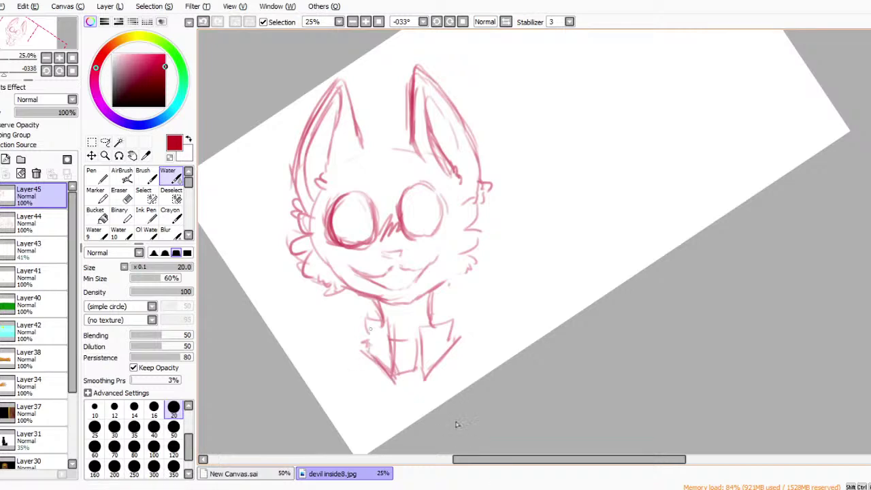
Sketch both shoulders with sleeve seams and two jacket front lines running down from the collar.
{"action": "mouse_move", "coordinate": [306, 372]}
{"action": "left_mouse_down"}
{"action": "mouse_move", "coordinate": [317, 333]}
{"action": "mouse_move", "coordinate": [364, 360]}
{"action": "mouse_move", "coordinate": [369, 343]}
{"action": "left_mouse_up"}
{"action": "mouse_move", "coordinate": [324, 338]}
{"action": "left_mouse_down"}
{"action": "mouse_move", "coordinate": [309, 381]}
{"action": "mouse_move", "coordinate": [317, 344]}
{"action": "left_mouse_up"}
{"action": "left_click_drag", "start_coordinate": [329, 344], "coordinate": [307, 366]}
{"action": "mouse_move", "coordinate": [451, 347]}
{"action": "left_mouse_down"}
{"action": "mouse_move", "coordinate": [498, 333]}
{"action": "mouse_move", "coordinate": [517, 356]}
{"action": "left_mouse_up"}
{"action": "left_click_drag", "start_coordinate": [484, 359], "coordinate": [480, 376]}
{"action": "left_click_drag", "start_coordinate": [496, 334], "coordinate": [482, 378]}
{"action": "left_click_drag", "start_coordinate": [329, 352], "coordinate": [331, 399]}
{"action": "left_click_drag", "start_coordinate": [397, 372], "coordinate": [419, 417]}
{"action": "mouse_move", "coordinate": [417, 373]}
{"action": "left_mouse_down"}
{"action": "mouse_move", "coordinate": [447, 401]}
{"action": "mouse_move", "coordinate": [421, 416]}
{"action": "left_mouse_up"}
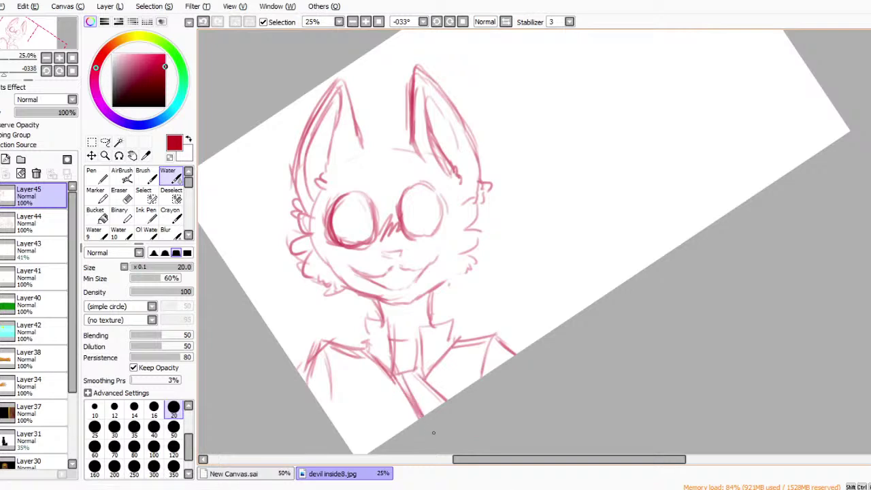
Reset the canvas rotation, select the whole character with a rectangular selection, and paste a copy onto a new layer.
{"action": "left_click_drag", "start_coordinate": [531, 459], "coordinate": [537, 459]}
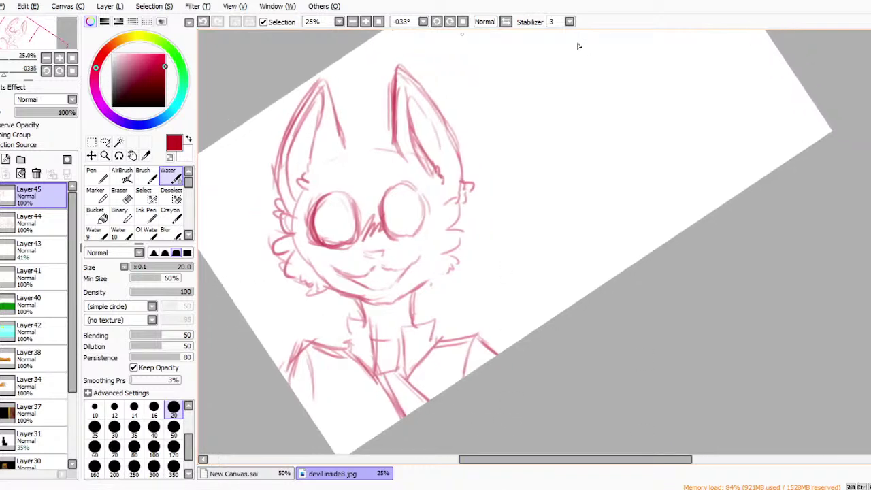
{"action": "left_click", "coordinate": [463, 21]}
{"action": "left_click_drag", "start_coordinate": [870, 300], "coordinate": [870, 267]}
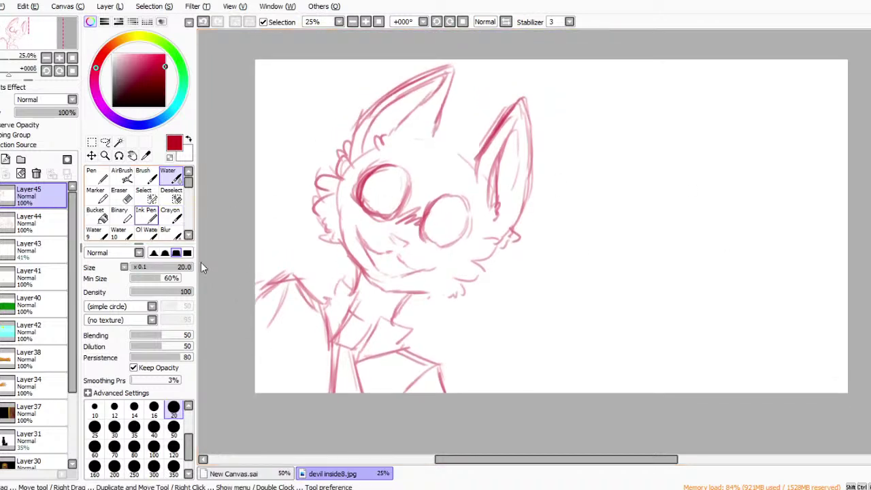
{"action": "left_click", "coordinate": [91, 142]}
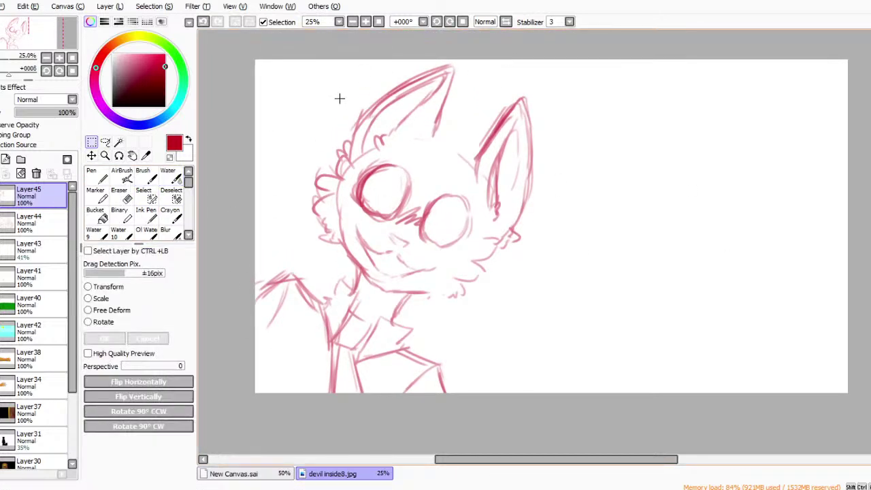
{"action": "mouse_move", "coordinate": [245, 48]}
{"action": "left_mouse_down"}
{"action": "mouse_move", "coordinate": [586, 329]}
{"action": "mouse_move", "coordinate": [539, 400]}
{"action": "left_mouse_up"}
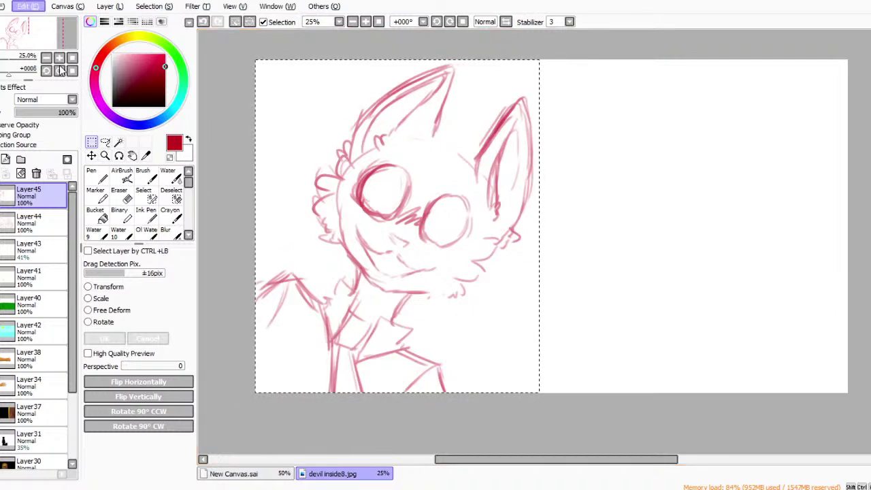
{"action": "key", "text": "ctrl+v"}
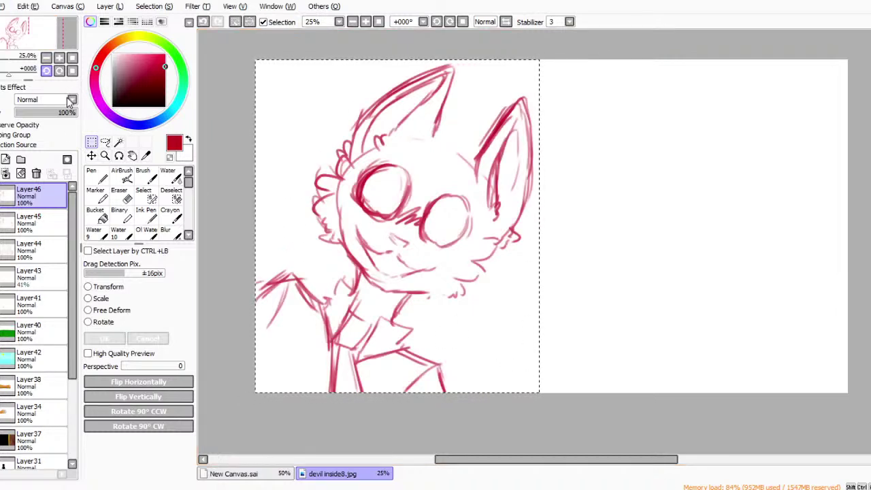
Flip the copied character horizontally and move it to the opposite side of the canvas, facing the original.
{"action": "left_click", "coordinate": [108, 286]}
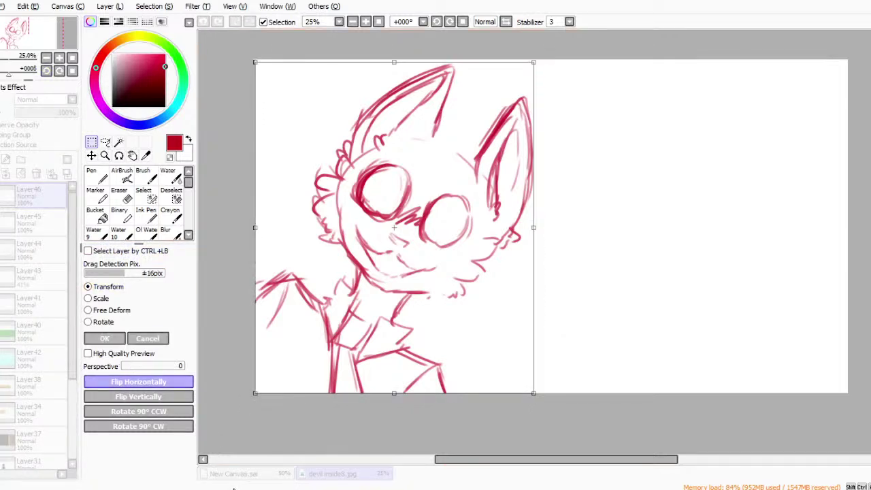
{"action": "left_click", "coordinate": [138, 381]}
{"action": "mouse_move", "coordinate": [537, 318]}
{"action": "left_mouse_down"}
{"action": "mouse_move", "coordinate": [682, 293]}
{"action": "mouse_move", "coordinate": [851, 295]}
{"action": "left_mouse_up"}
{"action": "left_click", "coordinate": [105, 338]}
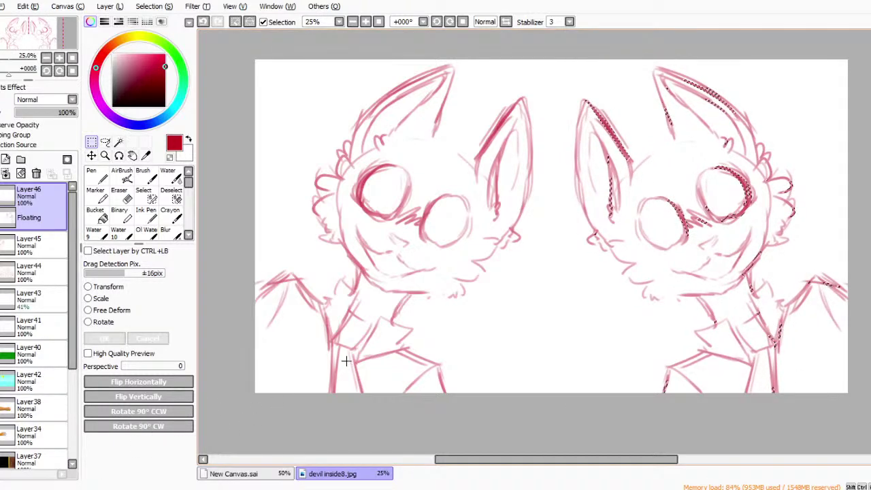
Merge the mirrored copy into the original character's layer and clear the selection.
{"action": "left_click", "coordinate": [99, 176]}
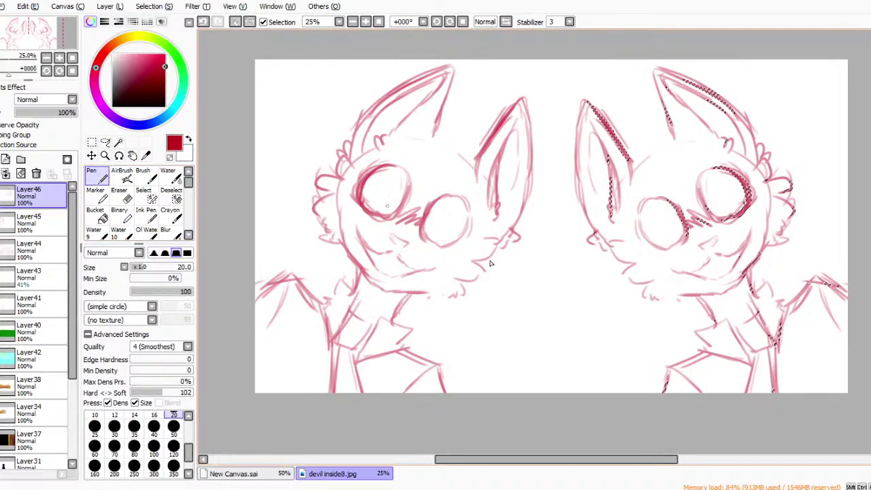
{"action": "left_click", "coordinate": [167, 175]}
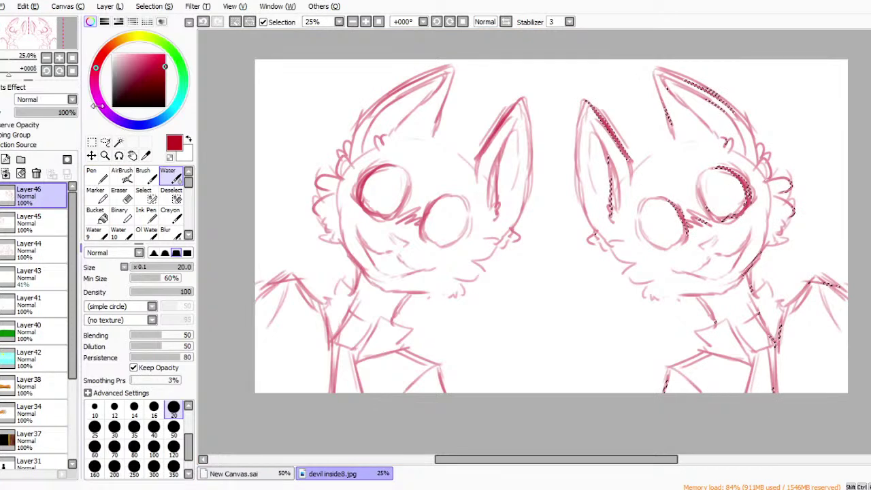
{"action": "left_click", "coordinate": [6, 173]}
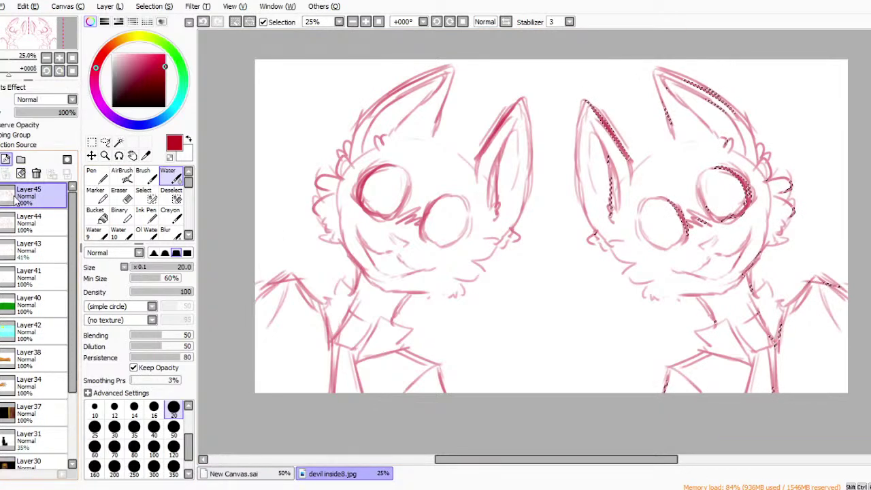
{"action": "key", "text": "ctrl+d"}
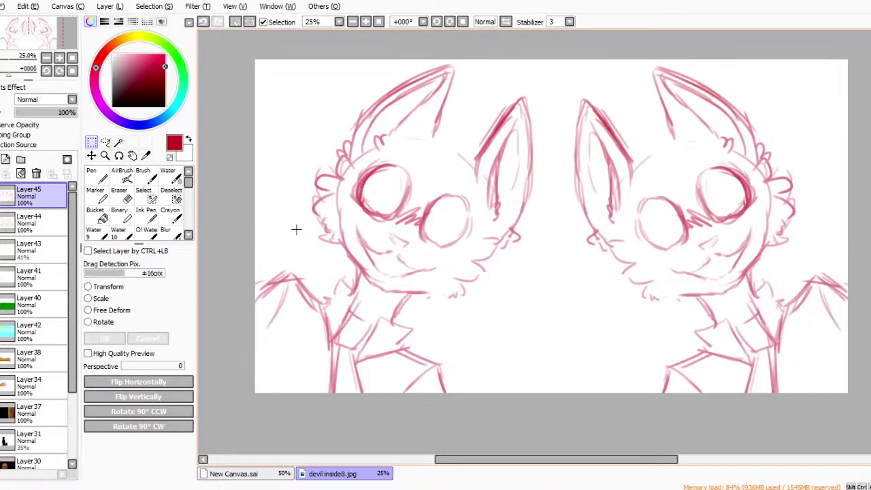
Draw a cross-shaped pupil and an oval pupil on one character, and an oval and a round pupil on its mirrored twin.
{"action": "mouse_move", "coordinate": [384, 183]}
{"action": "left_mouse_down"}
{"action": "mouse_move", "coordinate": [389, 208]}
{"action": "mouse_move", "coordinate": [387, 184]}
{"action": "mouse_move", "coordinate": [389, 204]}
{"action": "mouse_move", "coordinate": [373, 198]}
{"action": "mouse_move", "coordinate": [398, 187]}
{"action": "left_mouse_up"}
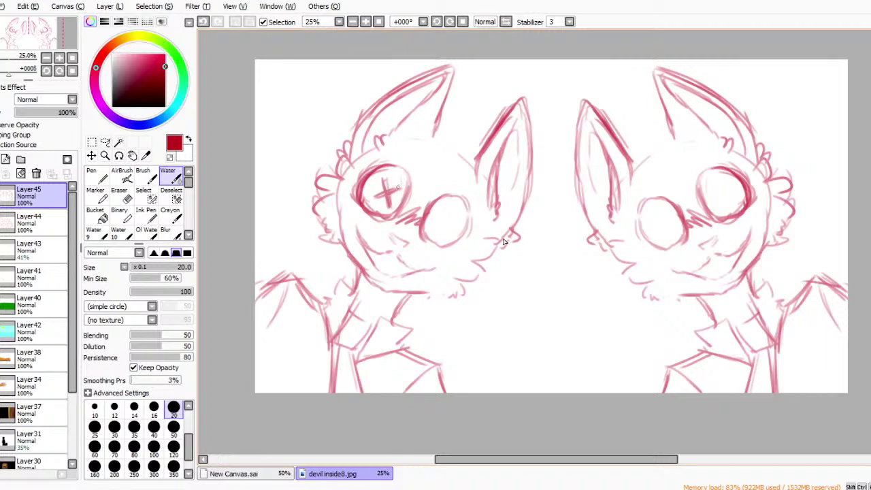
{"action": "left_click_drag", "start_coordinate": [442, 217], "coordinate": [438, 227]}
{"action": "left_click_drag", "start_coordinate": [664, 211], "coordinate": [664, 232]}
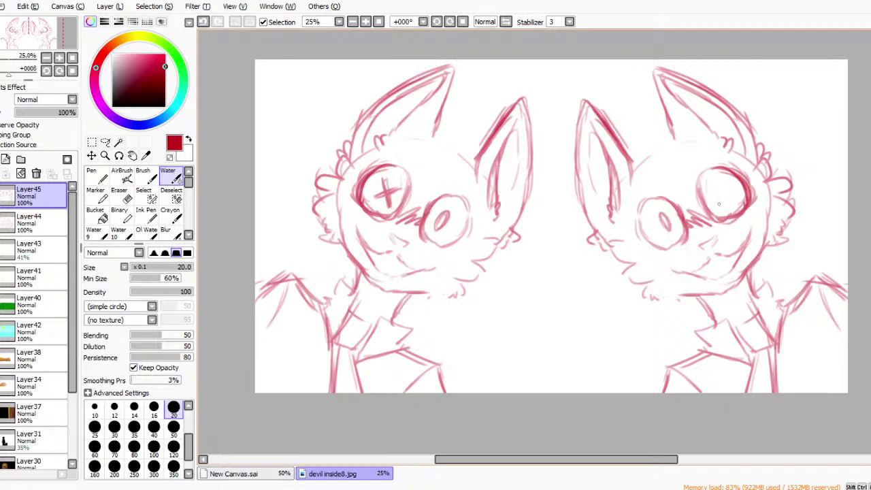
{"action": "mouse_move", "coordinate": [726, 198]}
{"action": "left_mouse_down"}
{"action": "mouse_move", "coordinate": [713, 182]}
{"action": "mouse_move", "coordinate": [710, 194]}
{"action": "left_mouse_up"}
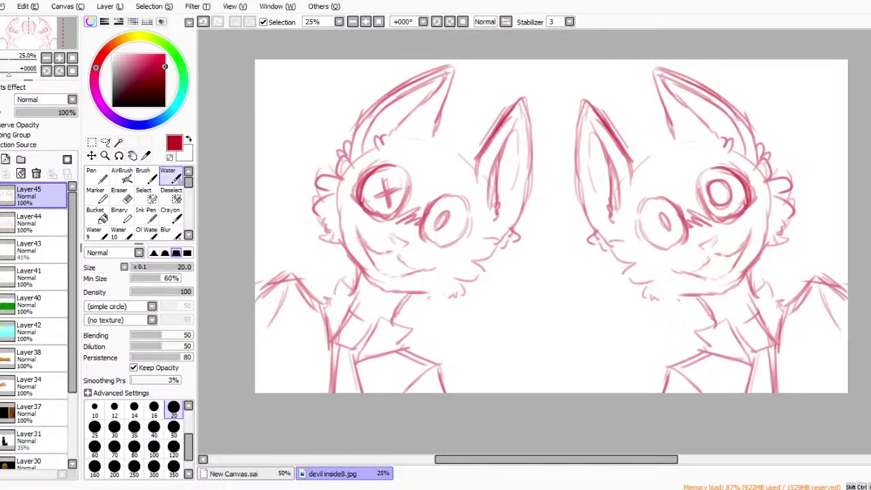
Add two new layers above the sketch and lower the sketch layer's opacity to 61%.
{"action": "left_click", "coordinate": [5, 158]}
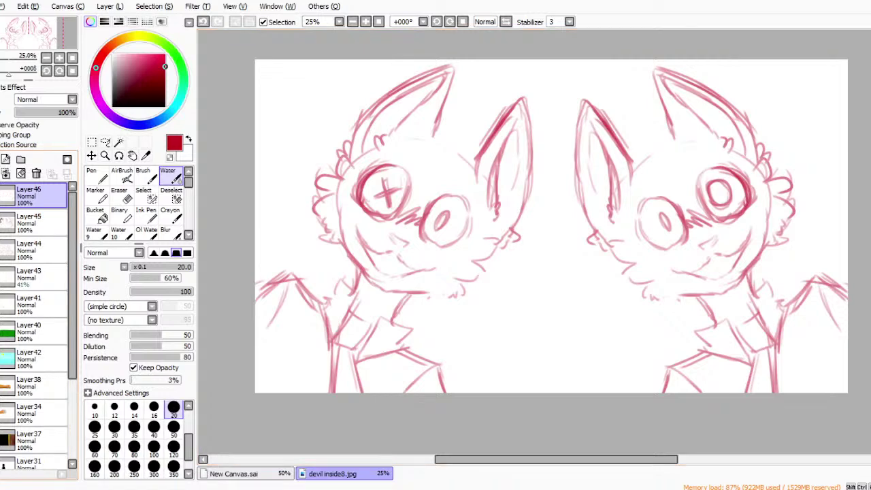
{"action": "left_click", "coordinate": [52, 112]}
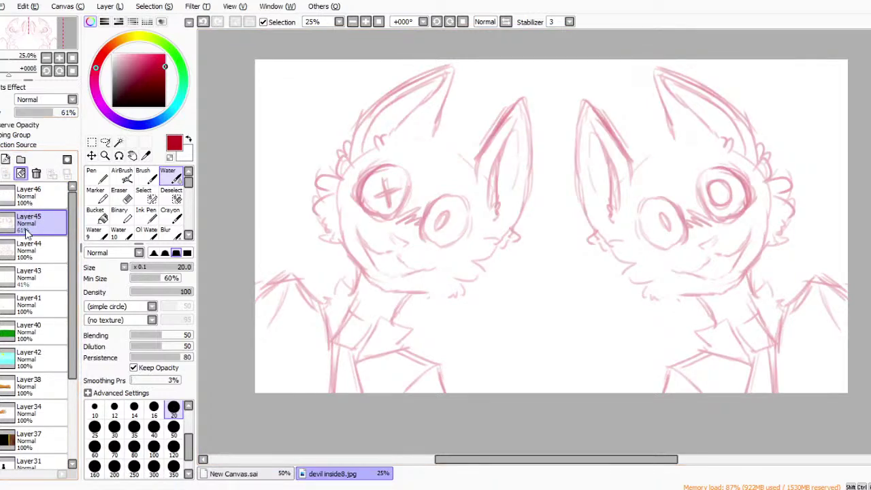
{"action": "left_click", "coordinate": [6, 159]}
Set up the Pen for line art with a near-black colour and a brush size of 10.
{"action": "left_click", "coordinate": [102, 178]}
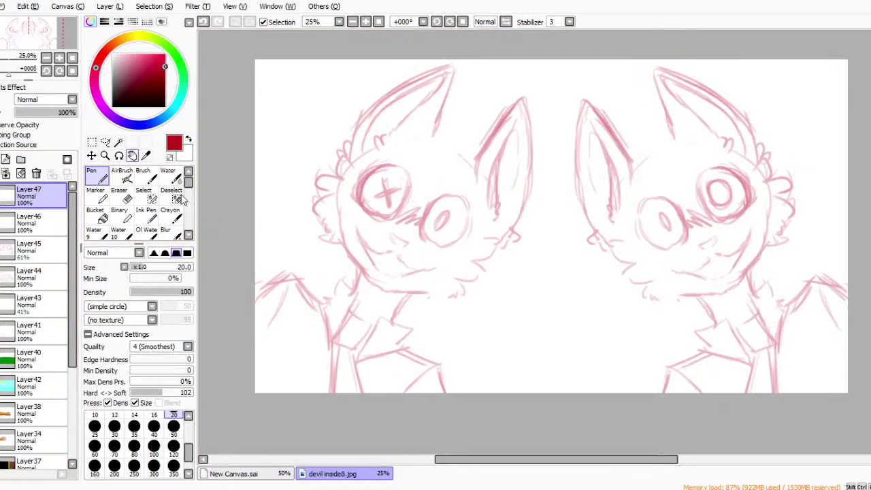
{"action": "left_click", "coordinate": [105, 155]}
{"action": "left_click", "coordinate": [494, 121]}
{"action": "left_click", "coordinate": [525, 132]}
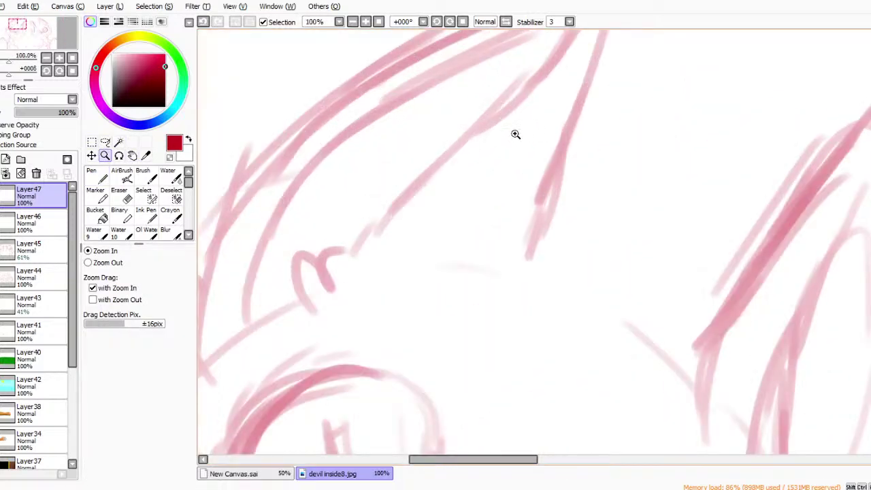
{"action": "left_click", "coordinate": [123, 177]}
{"action": "left_click", "coordinate": [102, 179]}
{"action": "left_click", "coordinate": [165, 104]}
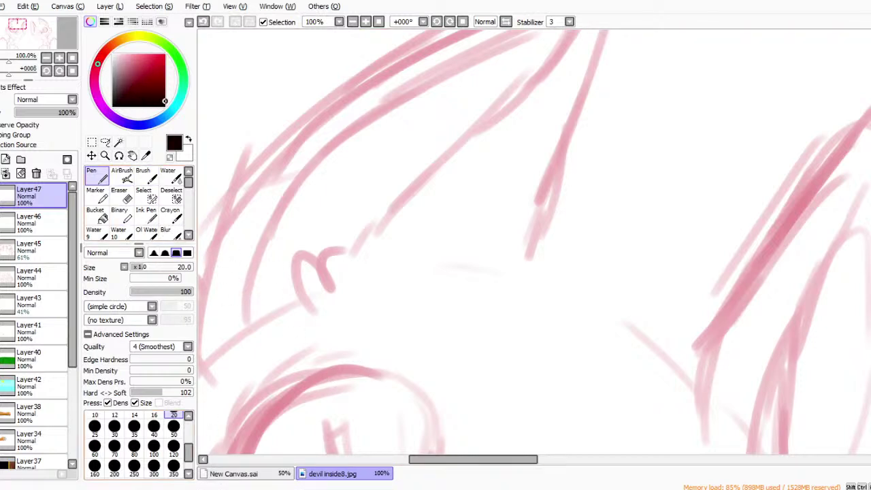
{"action": "mouse_move", "coordinate": [296, 319]}
{"action": "left_mouse_down"}
{"action": "mouse_move", "coordinate": [272, 291]}
{"action": "mouse_move", "coordinate": [299, 310]}
{"action": "left_mouse_up"}
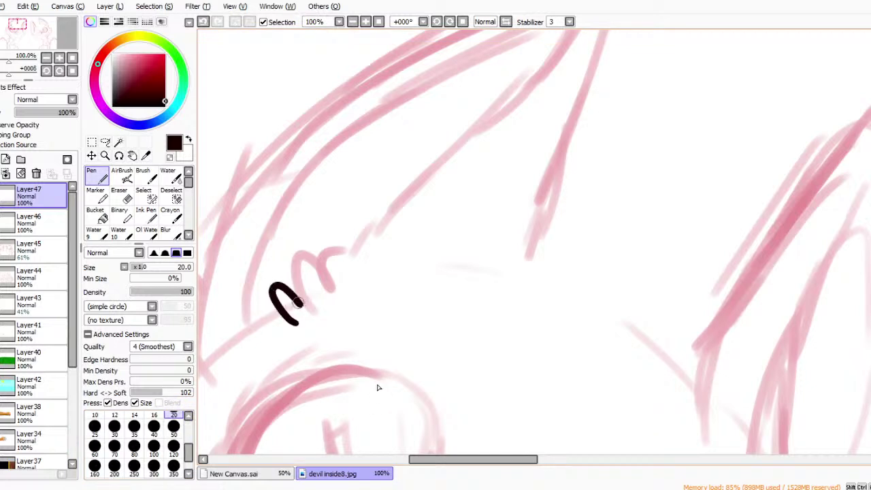
{"action": "key", "text": "ctrl+z"}
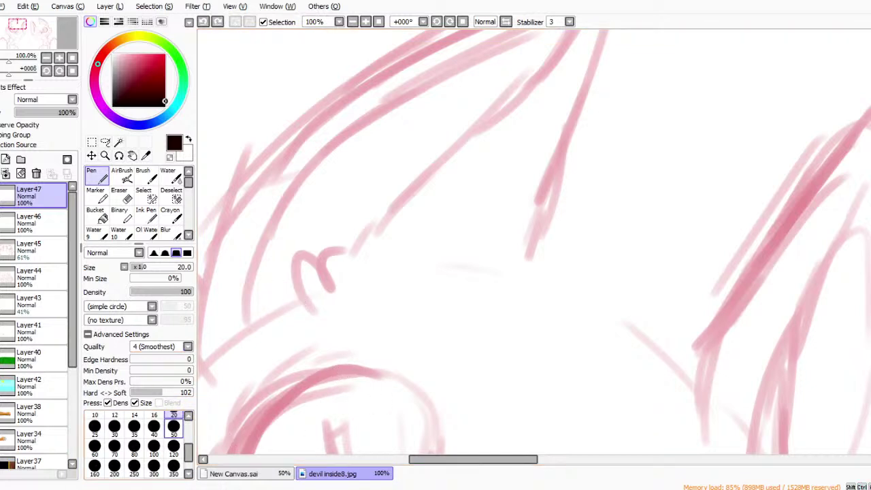
{"action": "scroll", "coordinate": [176, 425], "scroll_direction": "up", "scroll_amount": 1}
{"action": "left_click", "coordinate": [94, 425]}
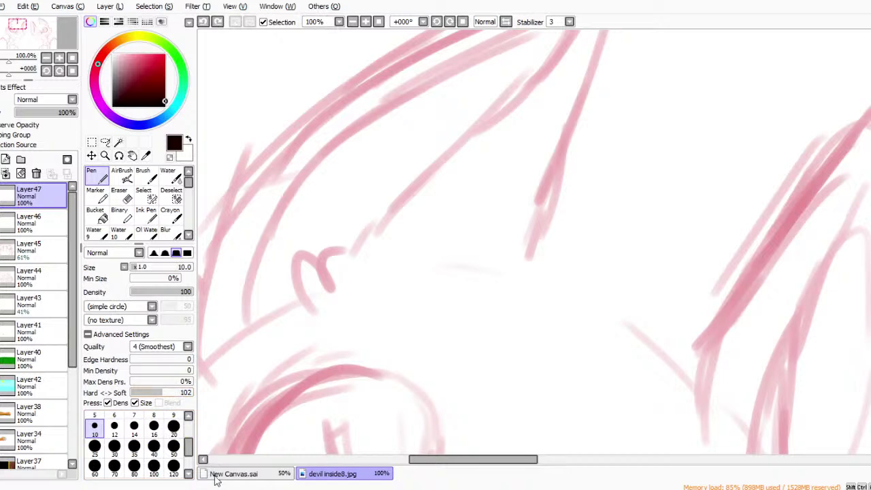
Ink the fur tuft at the base of the cross-eyed character's larger ear and both inner ear lines.
{"action": "mouse_move", "coordinate": [290, 275]}
{"action": "left_mouse_down"}
{"action": "mouse_move", "coordinate": [306, 294]}
{"action": "mouse_move", "coordinate": [340, 265]}
{"action": "left_mouse_up"}
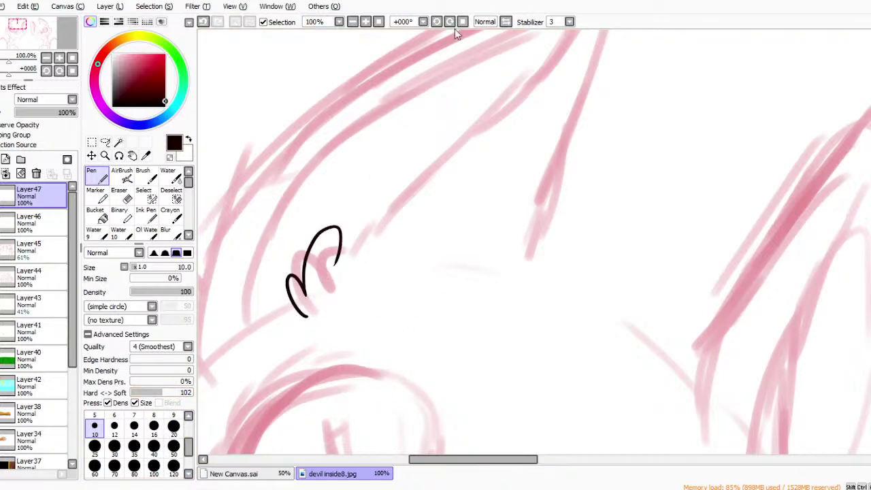
{"action": "left_click", "coordinate": [352, 22]}
{"action": "mouse_move", "coordinate": [389, 253]}
{"action": "left_mouse_down"}
{"action": "mouse_move", "coordinate": [485, 172]}
{"action": "mouse_move", "coordinate": [542, 94]}
{"action": "left_mouse_up"}
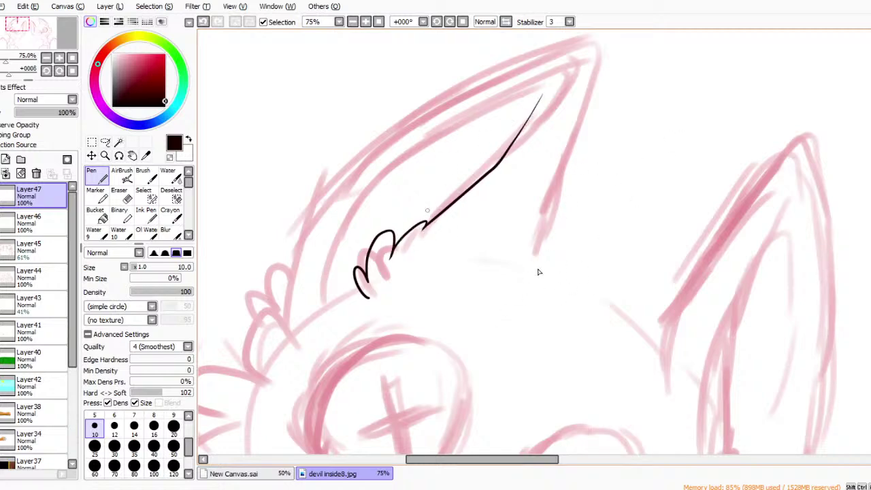
{"action": "key", "text": "ctrl+z"}
{"action": "key", "text": "ctrl+y"}
{"action": "key", "text": "ctrl+z"}
{"action": "key", "text": "ctrl+y"}
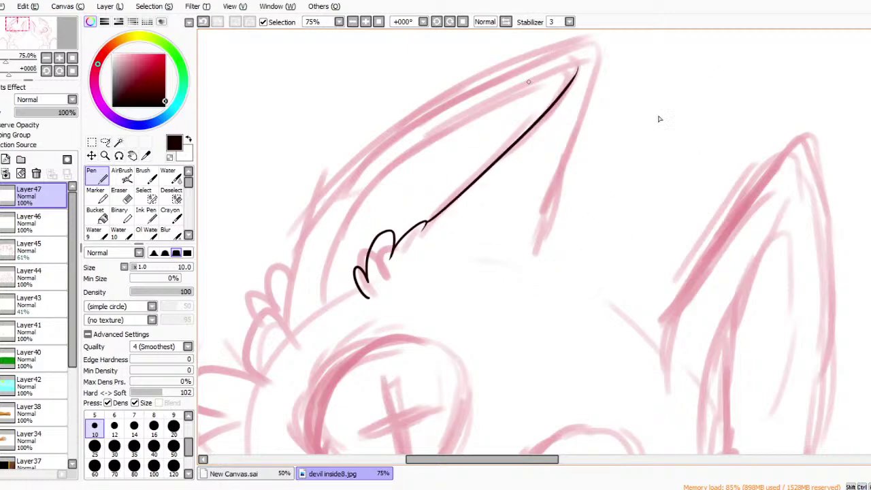
{"action": "key", "text": "ctrl+y"}
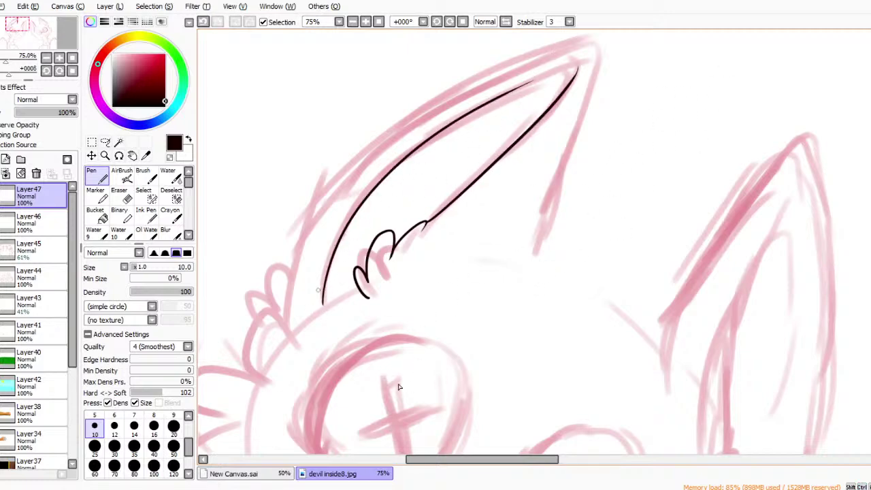
Ink the upper pointed fur tufts along the side of the head, just below the ear.
{"action": "mouse_move", "coordinate": [267, 381]}
{"action": "left_mouse_down"}
{"action": "mouse_move", "coordinate": [305, 334]}
{"action": "mouse_move", "coordinate": [314, 340]}
{"action": "left_mouse_up"}
{"action": "left_click_drag", "start_coordinate": [482, 459], "coordinate": [460, 460]}
{"action": "mouse_move", "coordinate": [328, 433]}
{"action": "left_mouse_down"}
{"action": "mouse_move", "coordinate": [294, 358]}
{"action": "mouse_move", "coordinate": [332, 361]}
{"action": "left_mouse_up"}
{"action": "key", "text": "ctrl+z"}
{"action": "left_click_drag", "start_coordinate": [332, 430], "coordinate": [348, 349]}
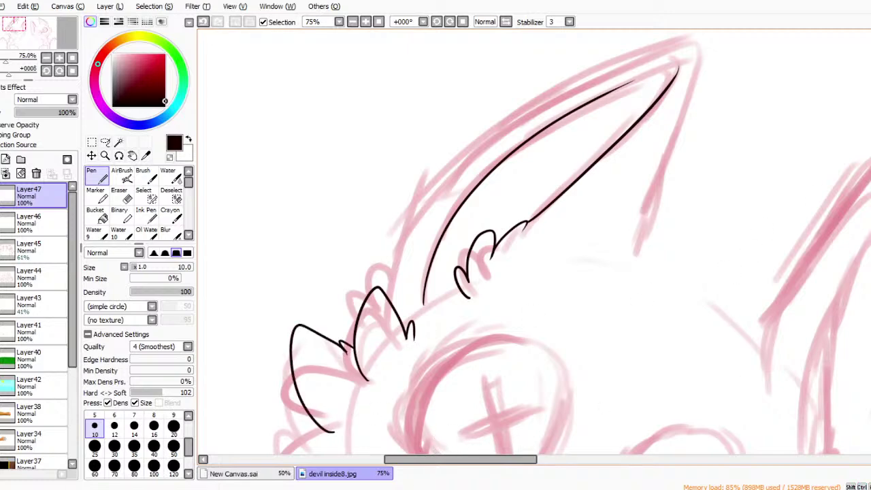
Ink the remaining pointed fur tufts down to the jaw and a small fur mark beside the cross-pupil eye.
{"action": "scroll", "coordinate": [466, 408], "scroll_direction": "down", "scroll_amount": 5}
{"action": "mouse_move", "coordinate": [317, 236]}
{"action": "left_mouse_down"}
{"action": "mouse_move", "coordinate": [294, 238]}
{"action": "mouse_move", "coordinate": [315, 266]}
{"action": "left_mouse_up"}
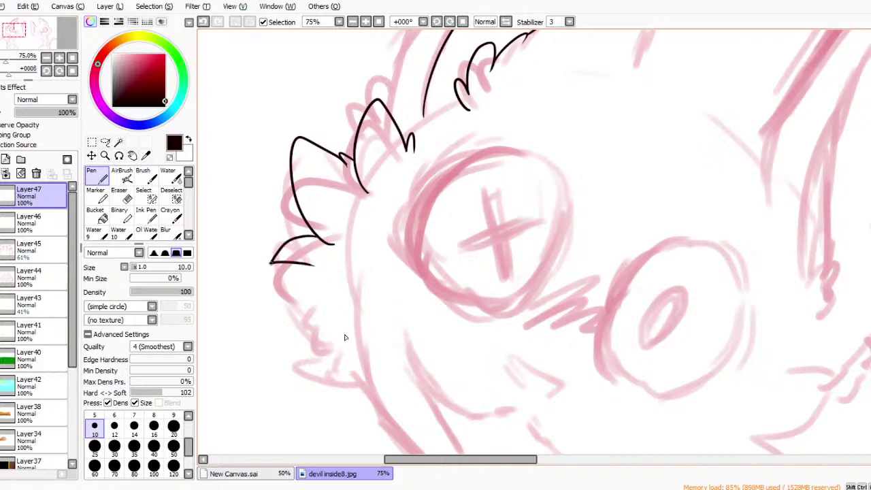
{"action": "key", "text": "ctrl+z"}
{"action": "mouse_move", "coordinate": [313, 231]}
{"action": "left_mouse_down"}
{"action": "mouse_move", "coordinate": [264, 246]}
{"action": "mouse_move", "coordinate": [340, 306]}
{"action": "mouse_move", "coordinate": [324, 317]}
{"action": "mouse_move", "coordinate": [337, 359]}
{"action": "left_mouse_up"}
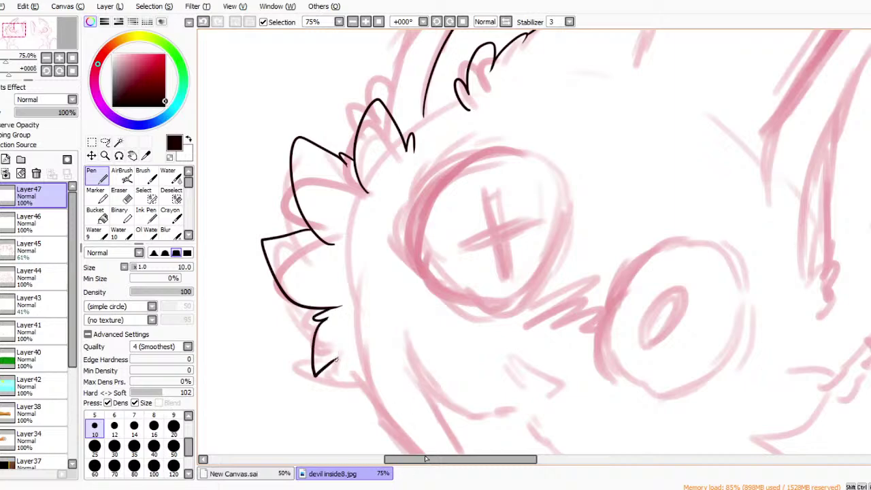
{"action": "key", "text": "ctrl+z"}
{"action": "left_click_drag", "start_coordinate": [324, 383], "coordinate": [367, 381]}
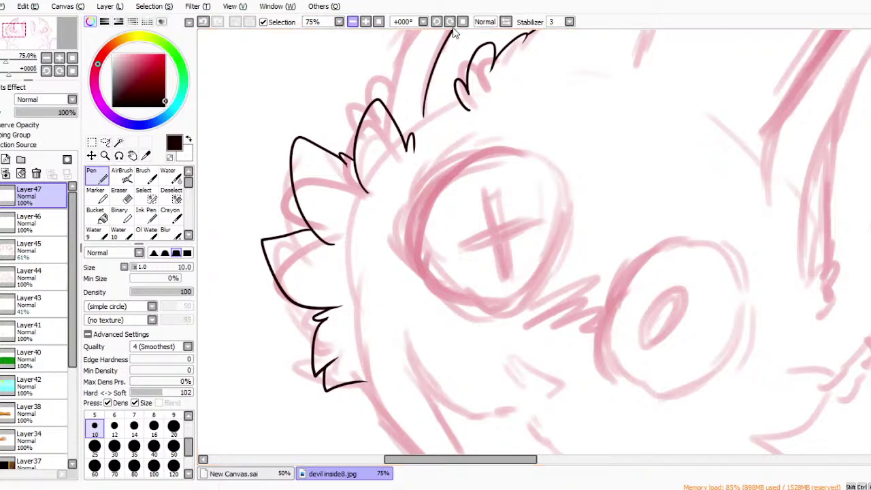
{"action": "key", "text": "minus"}
{"action": "left_click_drag", "start_coordinate": [428, 242], "coordinate": [438, 235]}
{"action": "key", "text": "ctrl+z"}
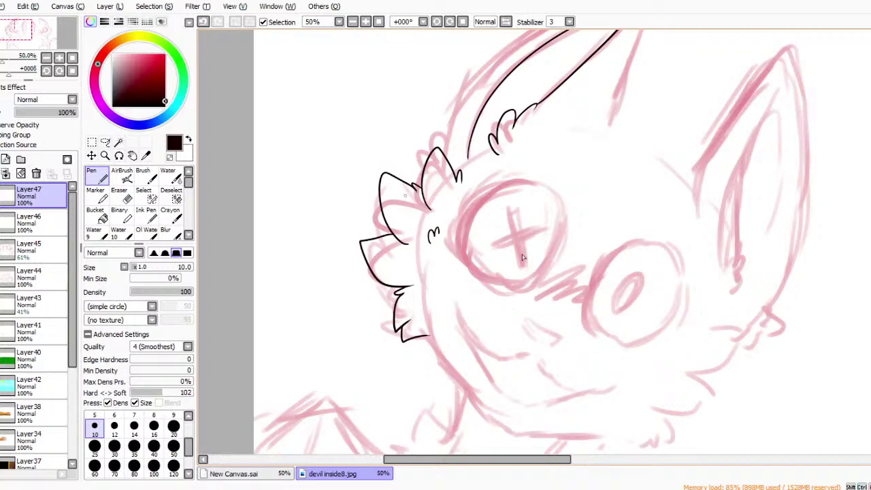
Ink the ear's long outer edge in one curve from the head fur up to the tip.
{"action": "scroll", "coordinate": [775, 158], "scroll_direction": "up", "scroll_amount": 3}
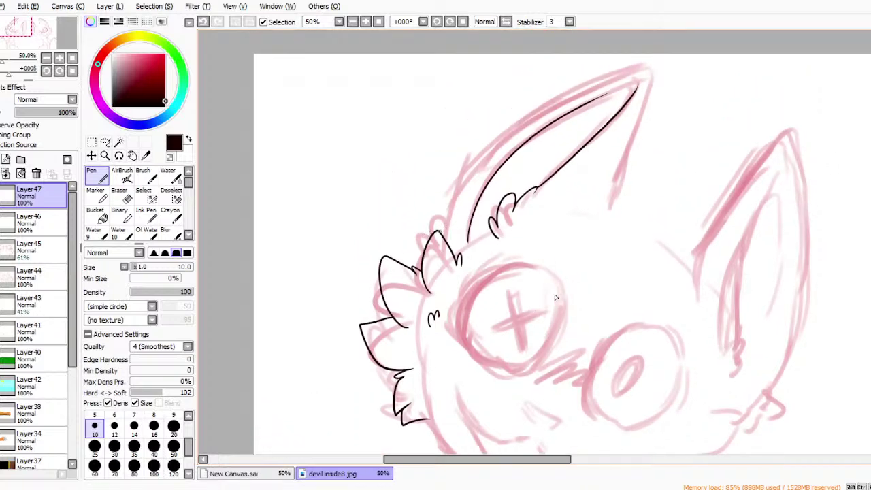
{"action": "left_click_drag", "start_coordinate": [437, 231], "coordinate": [606, 64]}
{"action": "key", "text": "ctrl+z"}
{"action": "key", "text": "ctrl+y"}
{"action": "key", "text": "ctrl+z"}
{"action": "left_click_drag", "start_coordinate": [444, 235], "coordinate": [639, 61]}
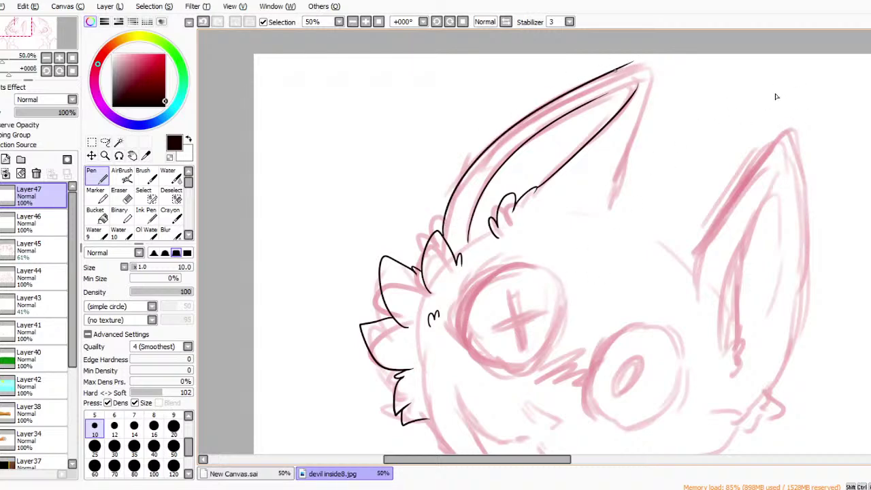
Ink the rounded ear tip and the ear's opposite edge down to the head.
{"action": "key", "text": "ctrl+z"}
{"action": "key", "text": "ctrl+y"}
{"action": "key", "text": "ctrl+z"}
{"action": "mouse_move", "coordinate": [616, 68]}
{"action": "left_mouse_down"}
{"action": "mouse_move", "coordinate": [633, 153]}
{"action": "mouse_move", "coordinate": [649, 144]}
{"action": "mouse_move", "coordinate": [641, 139]}
{"action": "mouse_move", "coordinate": [612, 206]}
{"action": "left_mouse_up"}
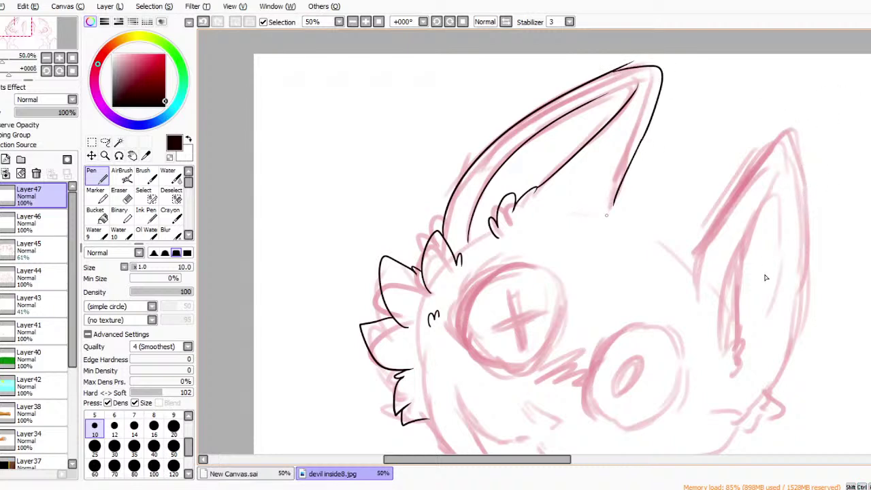
{"action": "key", "text": "ctrl+z"}
{"action": "key", "text": "ctrl+y"}
Ink a small fur curl at the ear's base and a slanted scar line with short cross stitches on the forehead.
{"action": "left_click_drag", "start_coordinate": [512, 237], "coordinate": [613, 189]}
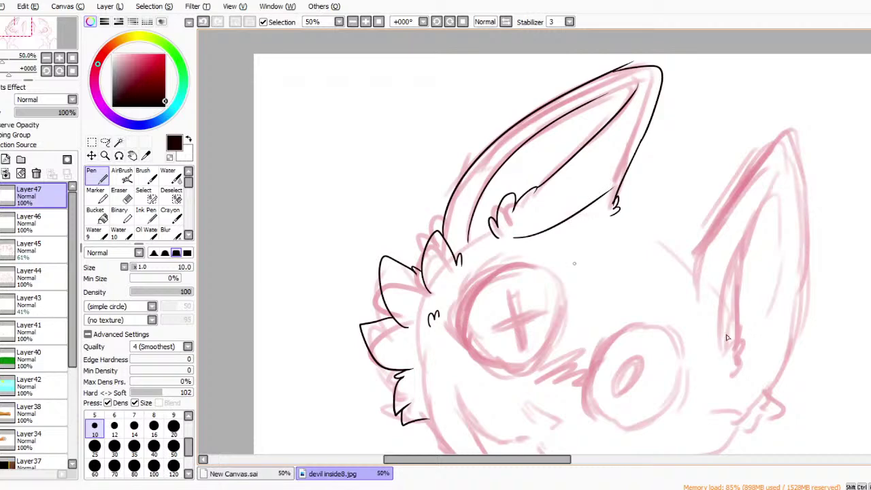
{"action": "key", "text": "ctrl+z"}
{"action": "left_click_drag", "start_coordinate": [528, 237], "coordinate": [594, 219]}
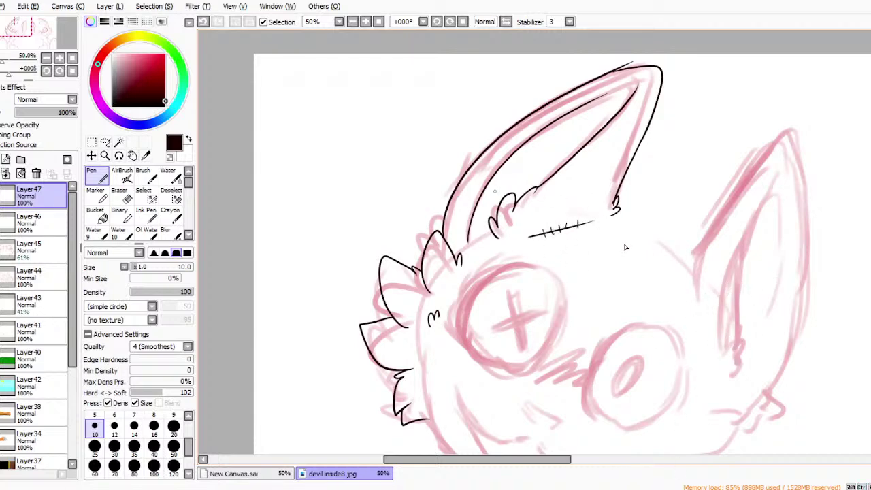
Erase the stray line end overshooting the ear tip with a hard-edged eraser of size 20.
{"action": "left_click", "coordinate": [119, 194]}
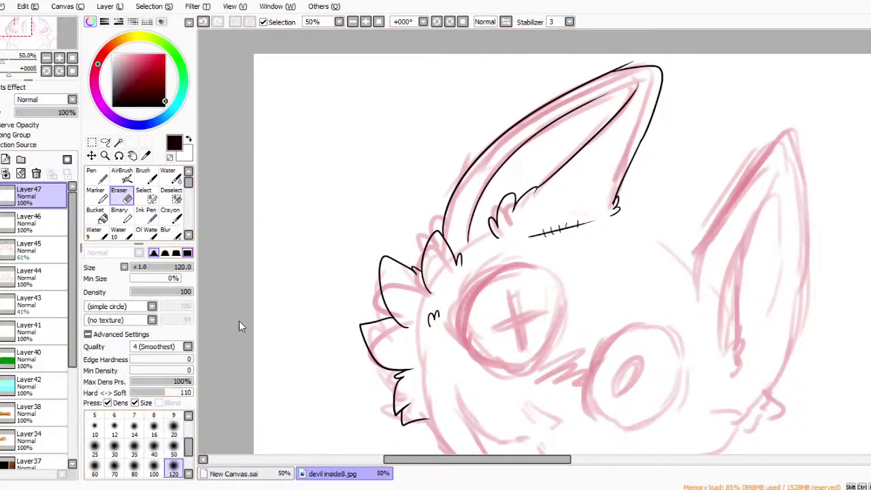
{"action": "left_click", "coordinate": [187, 252]}
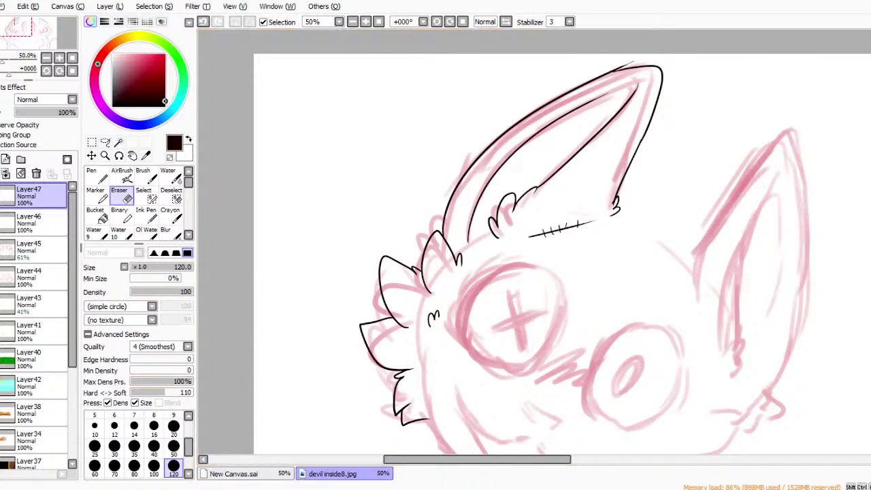
{"action": "left_click", "coordinate": [174, 427]}
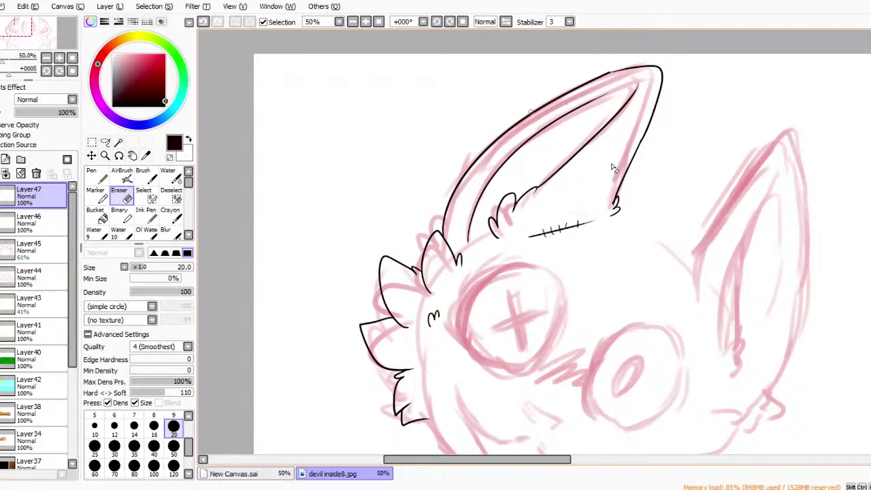
Join the outer ear line to the ear tip with size 10 Pen strokes, thickening the thin section near the tip.
{"action": "key", "text": "ctrl+space"}
{"action": "left_click", "coordinate": [793, 92]}
{"action": "left_click", "coordinate": [794, 93]}
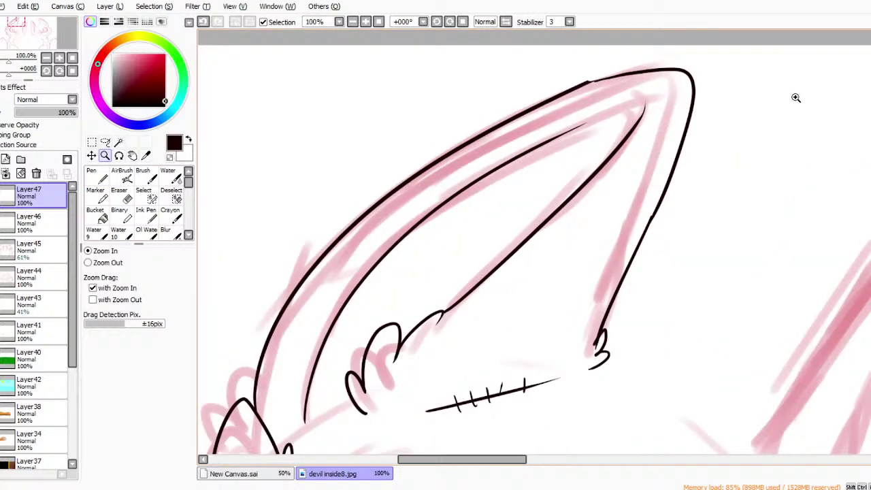
{"action": "left_click", "coordinate": [795, 93]}
{"action": "left_click", "coordinate": [795, 93]}
{"action": "left_click", "coordinate": [794, 93]}
{"action": "key", "text": "n"}
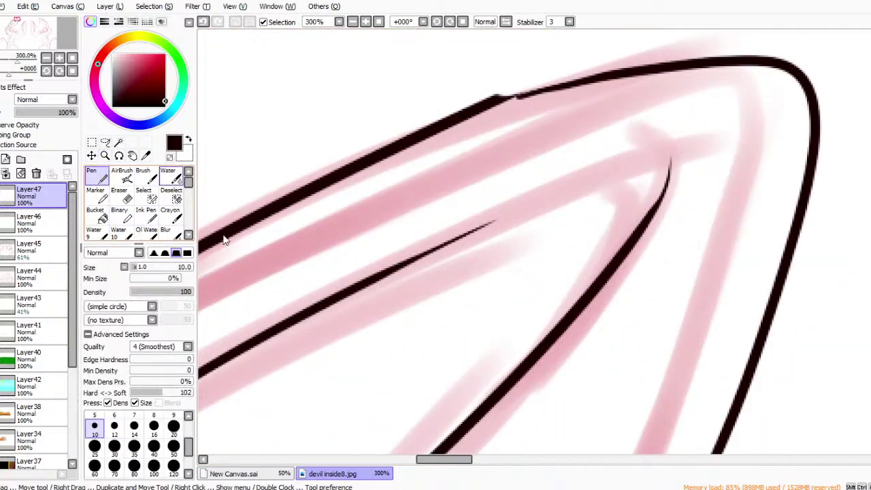
{"action": "left_click_drag", "start_coordinate": [507, 96], "coordinate": [571, 75]}
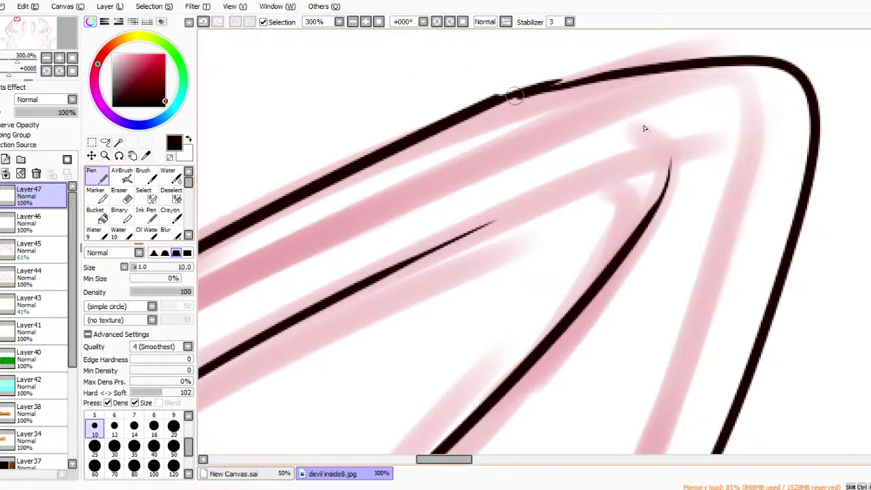
{"action": "key", "text": "ctrl+z"}
{"action": "left_click_drag", "start_coordinate": [493, 99], "coordinate": [589, 74]}
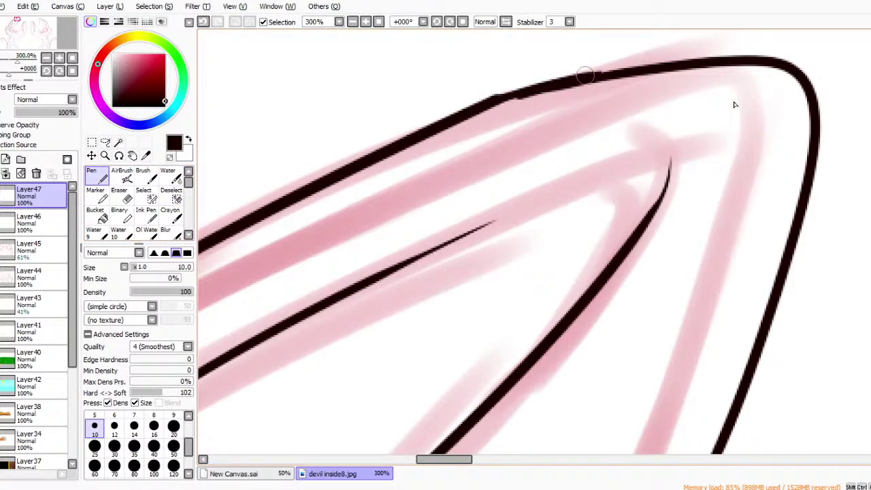
{"action": "left_click_drag", "start_coordinate": [493, 98], "coordinate": [615, 70]}
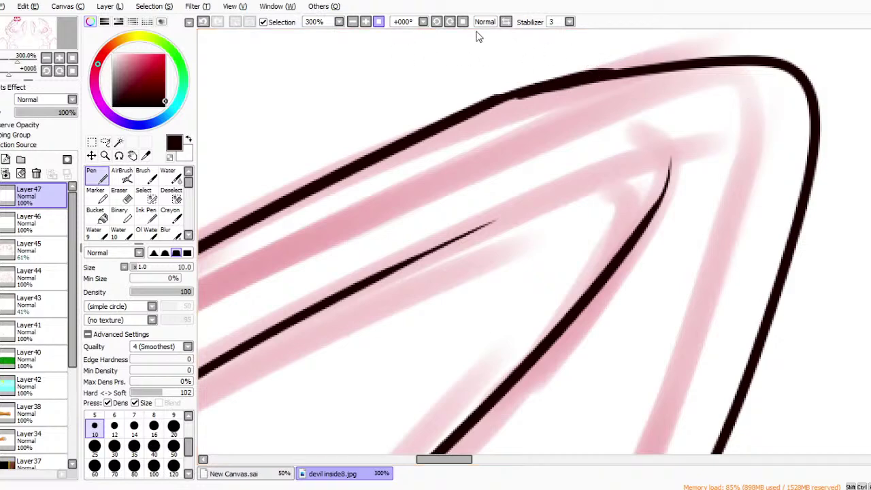
{"action": "left_click", "coordinate": [378, 22]}
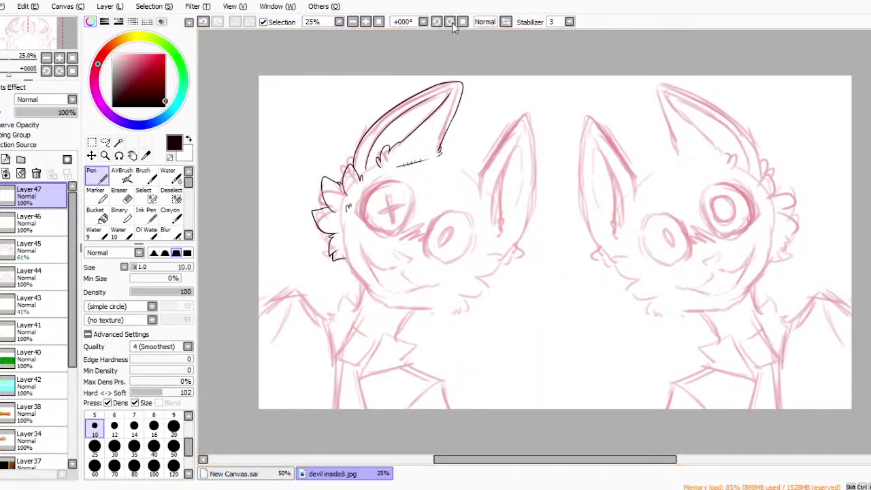
{"action": "scroll", "coordinate": [451, 78], "scroll_direction": "up", "scroll_amount": 1}
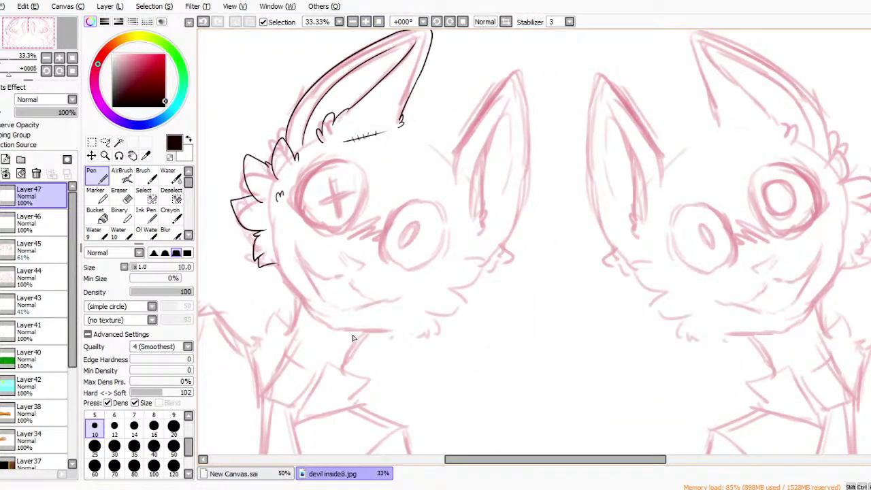
Ink the jaw line from the cheek fur down to the chin with a single curved Pen stroke.
{"action": "left_click_drag", "start_coordinate": [277, 260], "coordinate": [307, 309]}
{"action": "key", "text": "ctrl+z"}
{"action": "left_click_drag", "start_coordinate": [275, 256], "coordinate": [313, 311]}
{"action": "key", "text": "ctrl+z"}
{"action": "key", "text": "ctrl+y"}
{"action": "key", "text": "ctrl+z"}
{"action": "key", "text": "ctrl+y"}
{"action": "key", "text": "ctrl+z"}
{"action": "key", "text": "ctrl+y"}
{"action": "left_click_drag", "start_coordinate": [317, 232], "coordinate": [305, 187]}
{"action": "key", "text": "ctrl+z"}
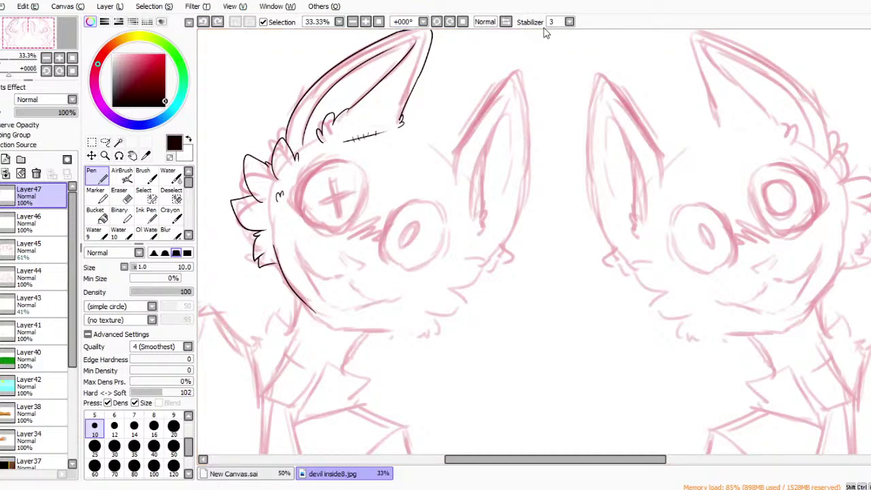
Ink the slightly slanted lower eyelid line beneath the eye marked with a cross.
{"action": "left_click", "coordinate": [436, 22]}
{"action": "left_click", "coordinate": [437, 22]}
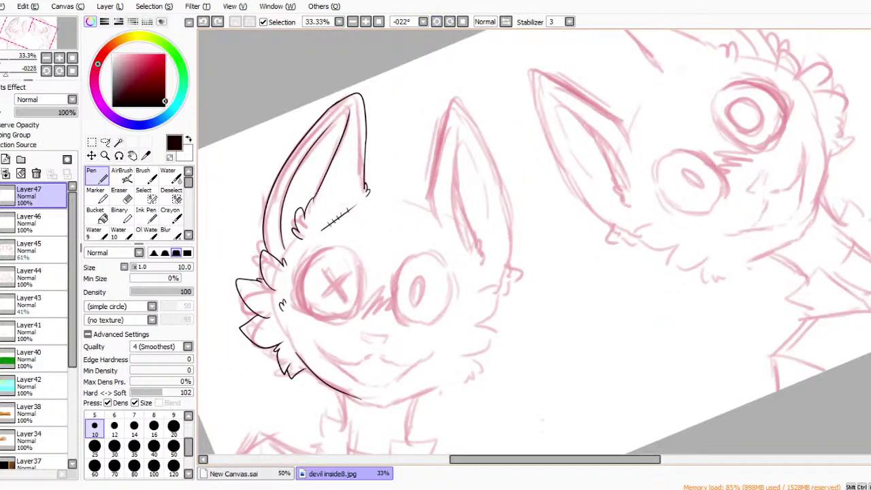
{"action": "left_click_drag", "start_coordinate": [544, 460], "coordinate": [515, 459]}
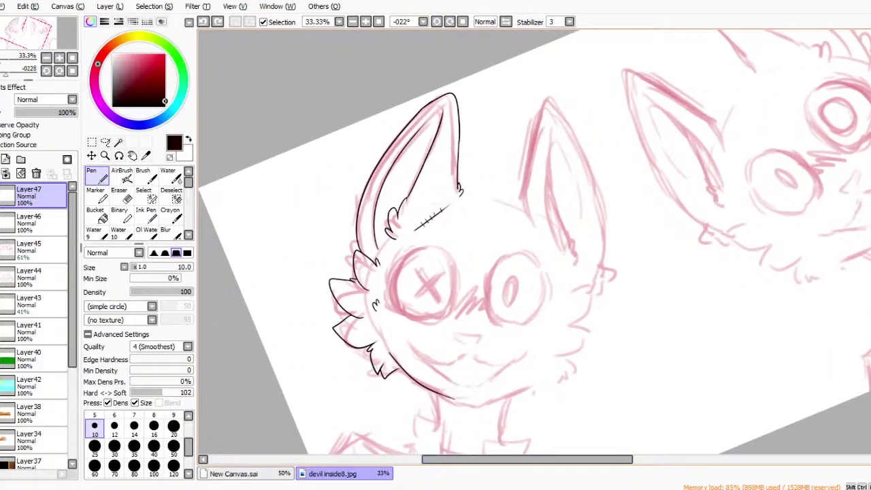
{"action": "scroll", "coordinate": [534, 242], "scroll_direction": "down", "scroll_amount": 3}
{"action": "left_click", "coordinate": [365, 21]}
{"action": "left_click", "coordinate": [365, 22]}
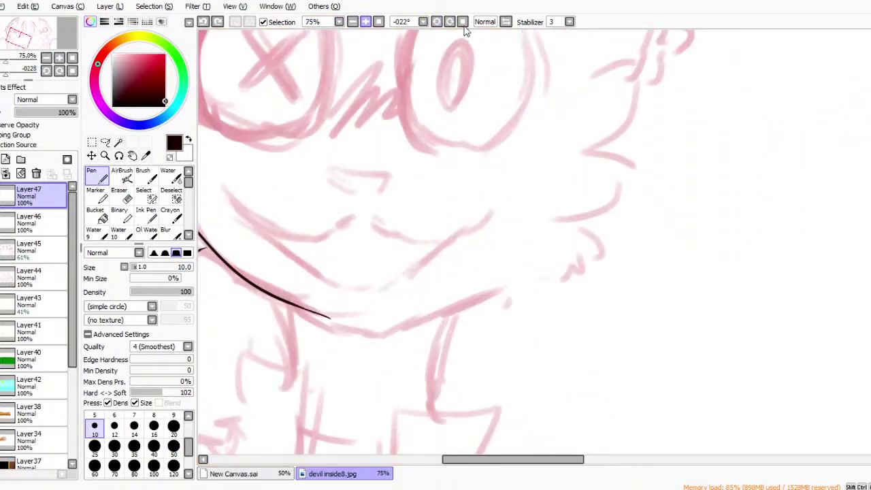
{"action": "left_click_drag", "start_coordinate": [513, 459], "coordinate": [487, 459]}
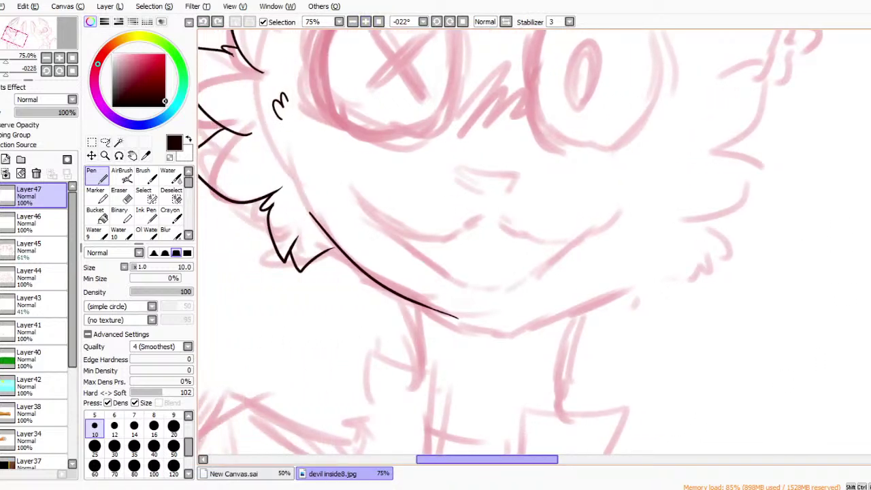
{"action": "scroll", "coordinate": [802, 261], "scroll_direction": "up", "scroll_amount": 4}
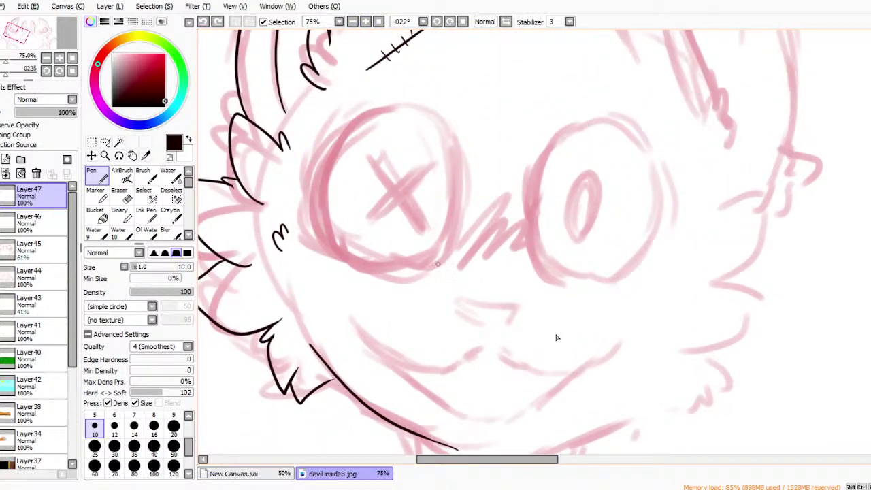
{"action": "left_click_drag", "start_coordinate": [441, 276], "coordinate": [316, 259]}
{"action": "key", "text": "ctrl+z"}
{"action": "mouse_move", "coordinate": [442, 278]}
{"action": "left_mouse_down"}
{"action": "mouse_move", "coordinate": [300, 259]}
{"action": "mouse_move", "coordinate": [432, 157]}
{"action": "left_mouse_up"}
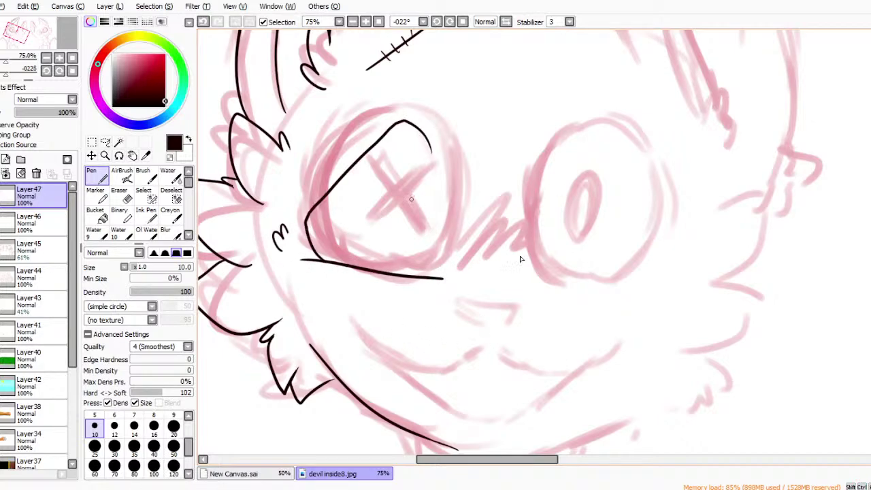
{"action": "key", "text": "ctrl+z"}
Ink the rounded outline of the crossed eye, arching from the outer end of the lower eyelid over the top.
{"action": "left_click_drag", "start_coordinate": [320, 262], "coordinate": [441, 184]}
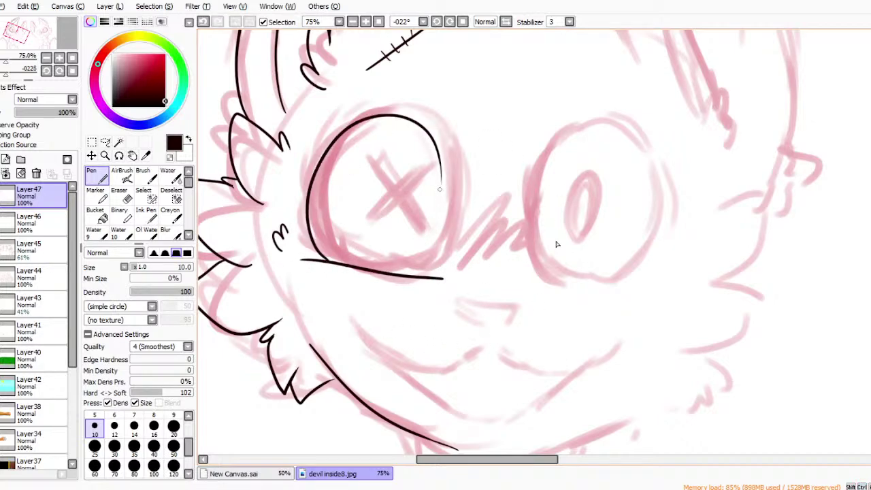
{"action": "key", "text": "ctrl+z"}
{"action": "left_click_drag", "start_coordinate": [316, 258], "coordinate": [458, 276]}
{"action": "key", "text": "ctrl+z"}
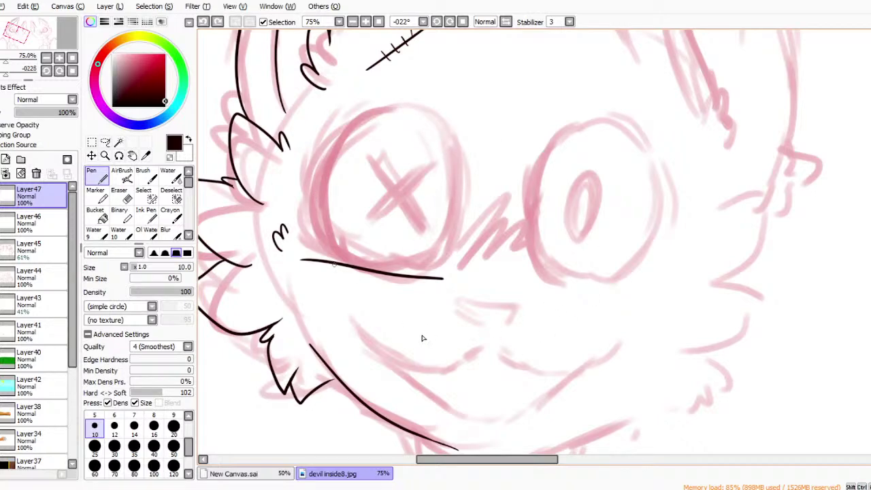
{"action": "mouse_move", "coordinate": [334, 260]}
{"action": "left_mouse_down"}
{"action": "mouse_move", "coordinate": [407, 110]}
{"action": "mouse_move", "coordinate": [450, 219]}
{"action": "left_mouse_up"}
{"action": "key", "text": "ctrl+z"}
{"action": "mouse_move", "coordinate": [320, 262]}
{"action": "left_mouse_down"}
{"action": "mouse_move", "coordinate": [463, 149]}
{"action": "mouse_move", "coordinate": [468, 228]}
{"action": "left_mouse_up"}
{"action": "key", "text": "ctrl+z"}
{"action": "mouse_move", "coordinate": [443, 277]}
{"action": "left_mouse_down"}
{"action": "mouse_move", "coordinate": [452, 231]}
{"action": "mouse_move", "coordinate": [418, 123]}
{"action": "left_mouse_up"}
{"action": "key", "text": "ctrl+z"}
{"action": "left_click_drag", "start_coordinate": [325, 262], "coordinate": [450, 124]}
{"action": "key", "text": "ctrl+z"}
{"action": "mouse_move", "coordinate": [330, 260]}
{"action": "left_mouse_down"}
{"action": "mouse_move", "coordinate": [310, 194]}
{"action": "mouse_move", "coordinate": [442, 139]}
{"action": "mouse_move", "coordinate": [448, 264]}
{"action": "left_mouse_up"}
{"action": "key", "text": "ctrl+z"}
Close the eye's inner side with a curved stroke running down to the lower eyelid line.
{"action": "left_click_drag", "start_coordinate": [451, 202], "coordinate": [448, 267]}
{"action": "key", "text": "ctrl+z"}
{"action": "left_click_drag", "start_coordinate": [451, 205], "coordinate": [446, 264]}
{"action": "key", "text": "ctrl+z"}
{"action": "left_click_drag", "start_coordinate": [449, 212], "coordinate": [439, 275]}
{"action": "key", "text": "ctrl+z"}
{"action": "left_click_drag", "start_coordinate": [449, 208], "coordinate": [430, 275]}
{"action": "key", "text": "ctrl+z"}
{"action": "mouse_move", "coordinate": [449, 208]}
{"action": "left_mouse_down"}
{"action": "mouse_move", "coordinate": [429, 276]}
{"action": "mouse_move", "coordinate": [449, 207]}
{"action": "left_mouse_up"}
{"action": "key", "text": "ctrl+z"}
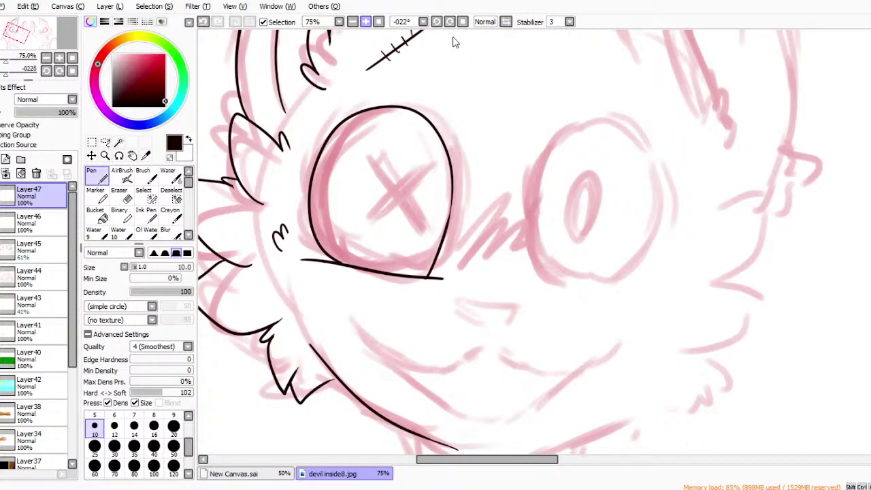
Lasso the inked eye and transform it, shifting it slightly towards the nose and adjusting its tilt and size over the sketched eye.
{"action": "scroll", "coordinate": [445, 40], "scroll_direction": "down", "scroll_amount": 3}
{"action": "scroll", "coordinate": [540, 249], "scroll_direction": "up", "scroll_amount": 1}
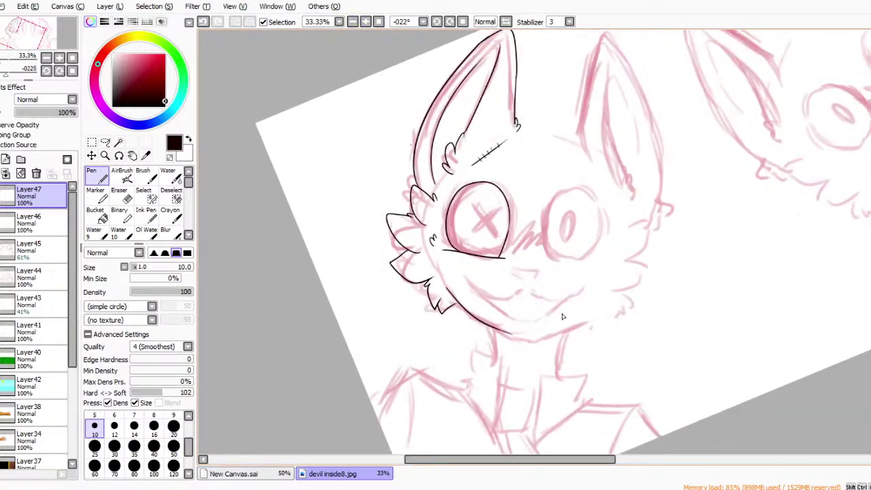
{"action": "left_click_drag", "start_coordinate": [507, 460], "coordinate": [540, 459]}
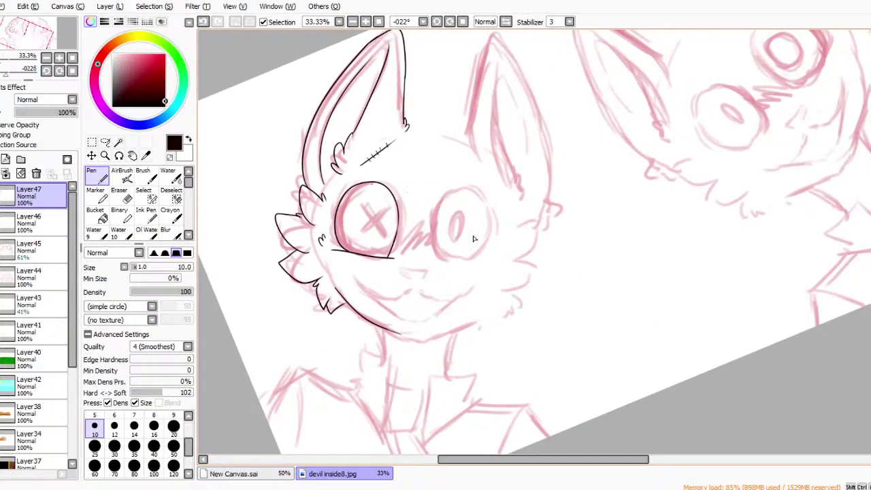
{"action": "key", "text": "l"}
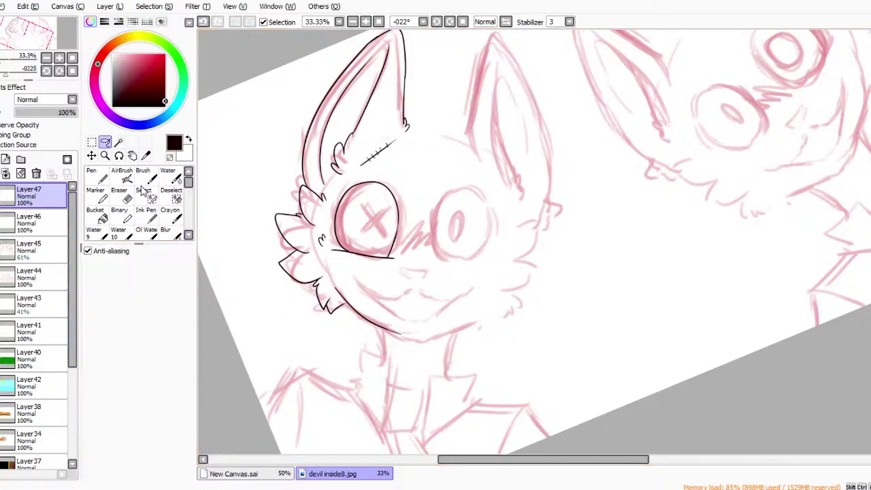
{"action": "mouse_move", "coordinate": [334, 203]}
{"action": "left_mouse_down"}
{"action": "mouse_move", "coordinate": [414, 194]}
{"action": "mouse_move", "coordinate": [403, 273]}
{"action": "left_mouse_up"}
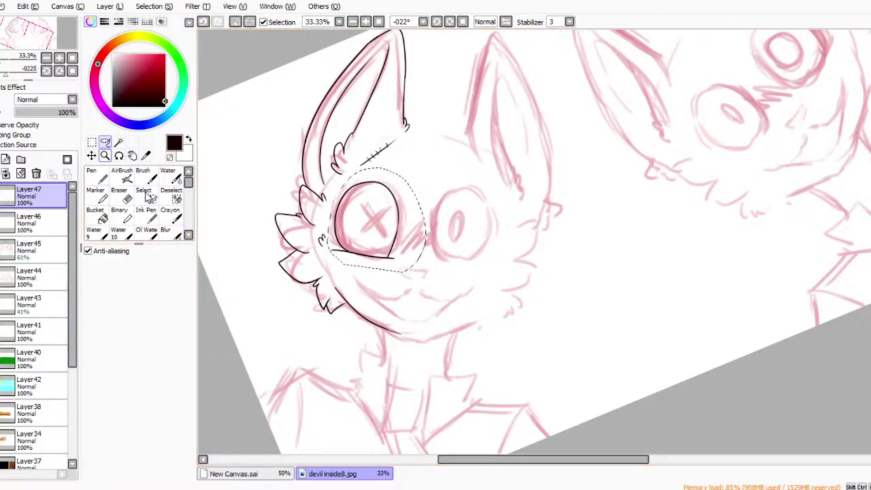
{"action": "key", "text": "ctrl+t"}
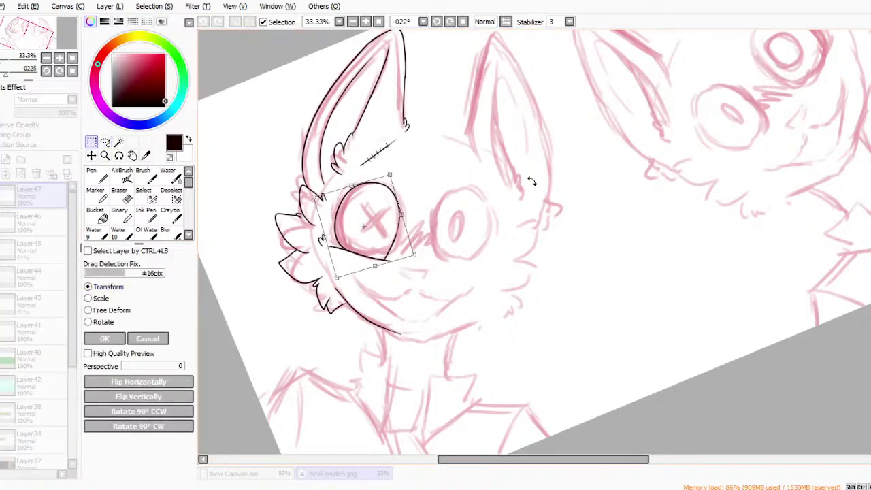
{"action": "left_click_drag", "start_coordinate": [482, 279], "coordinate": [497, 290]}
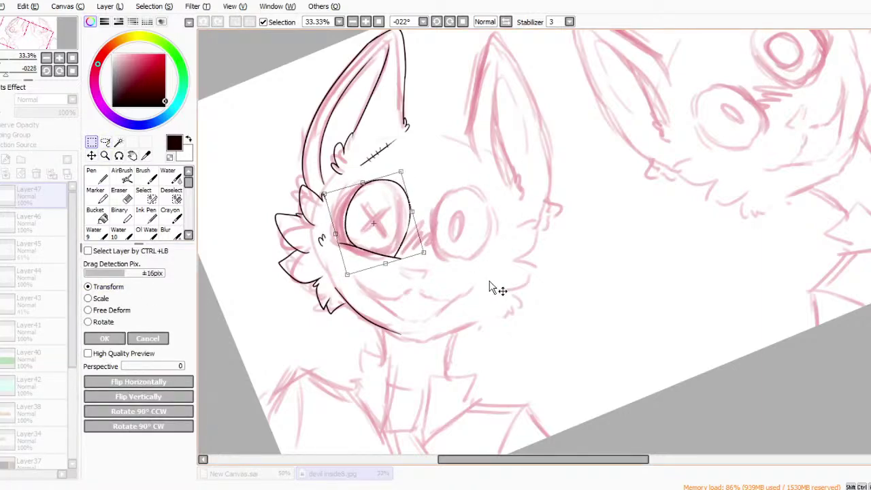
{"action": "left_click_drag", "start_coordinate": [532, 257], "coordinate": [548, 223]}
{"action": "left_click_drag", "start_coordinate": [542, 313], "coordinate": [491, 299]}
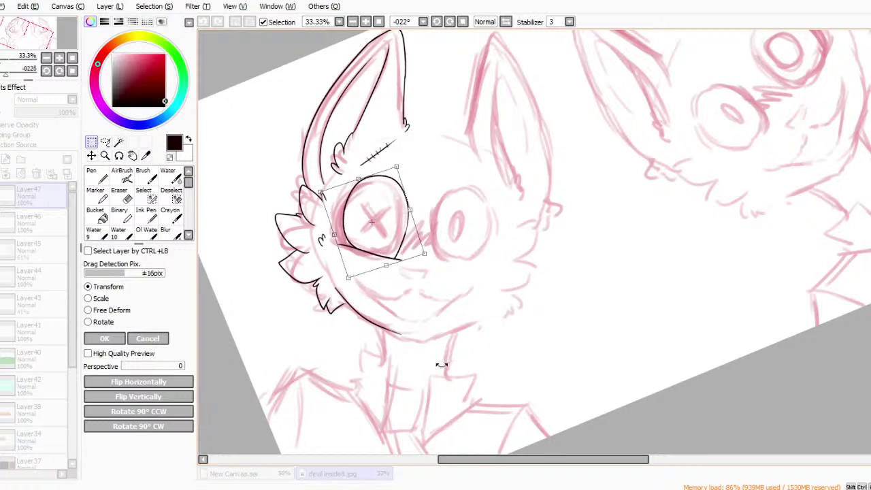
{"action": "left_click_drag", "start_coordinate": [501, 213], "coordinate": [501, 219]}
{"action": "left_click_drag", "start_coordinate": [410, 255], "coordinate": [405, 250]}
{"action": "left_click_drag", "start_coordinate": [415, 301], "coordinate": [463, 310]}
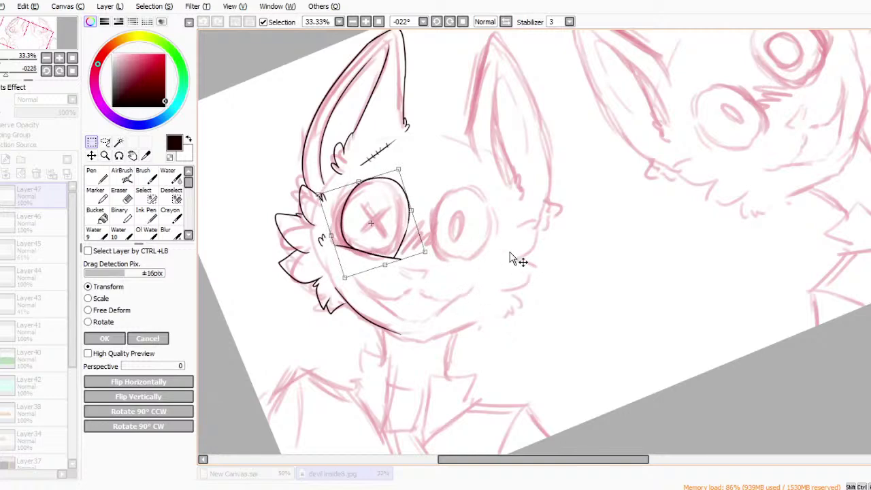
{"action": "left_click_drag", "start_coordinate": [519, 266], "coordinate": [517, 268]}
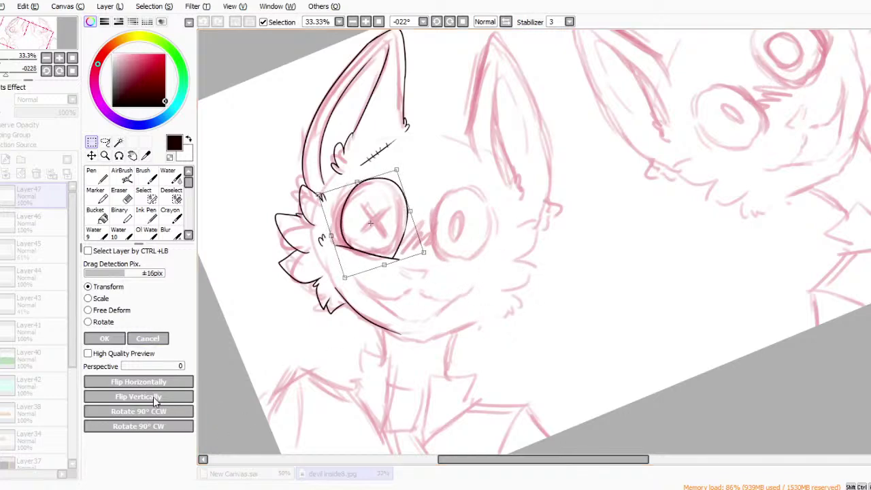
Free-deform the eye's two upper corners to fit the sketch, apply the transformation and deselect.
{"action": "left_click", "coordinate": [111, 310]}
{"action": "left_click_drag", "start_coordinate": [318, 195], "coordinate": [313, 196]}
{"action": "left_click_drag", "start_coordinate": [395, 169], "coordinate": [393, 173]}
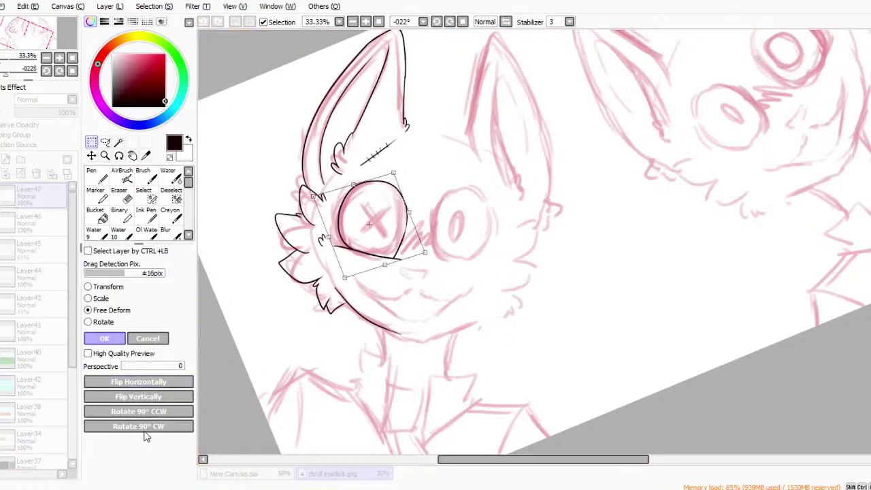
{"action": "key", "text": "Return"}
{"action": "left_click", "coordinate": [374, 332]}
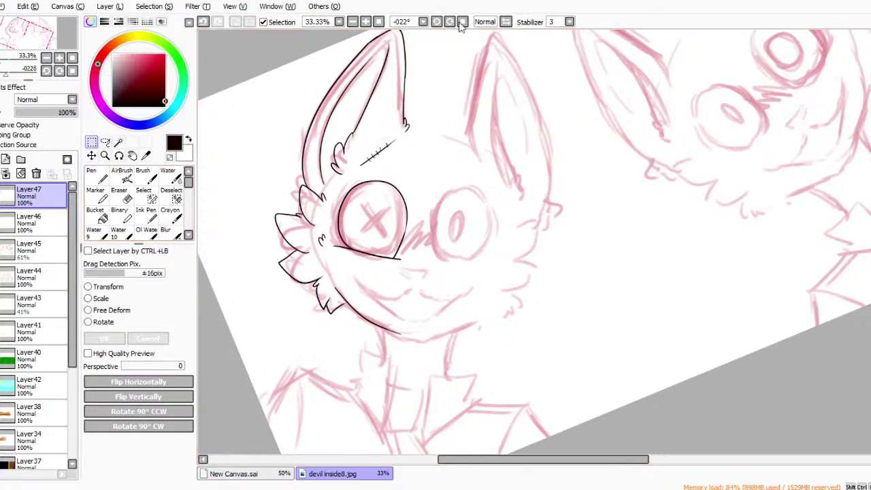
Reset the canvas rotation, select the inked half of the head with a rectangle and paste a copy of it on a new layer.
{"action": "left_click", "coordinate": [352, 21]}
{"action": "mouse_move", "coordinate": [338, 103]}
{"action": "left_mouse_down"}
{"action": "mouse_move", "coordinate": [466, 315]}
{"action": "mouse_move", "coordinate": [485, 240]}
{"action": "left_mouse_up"}
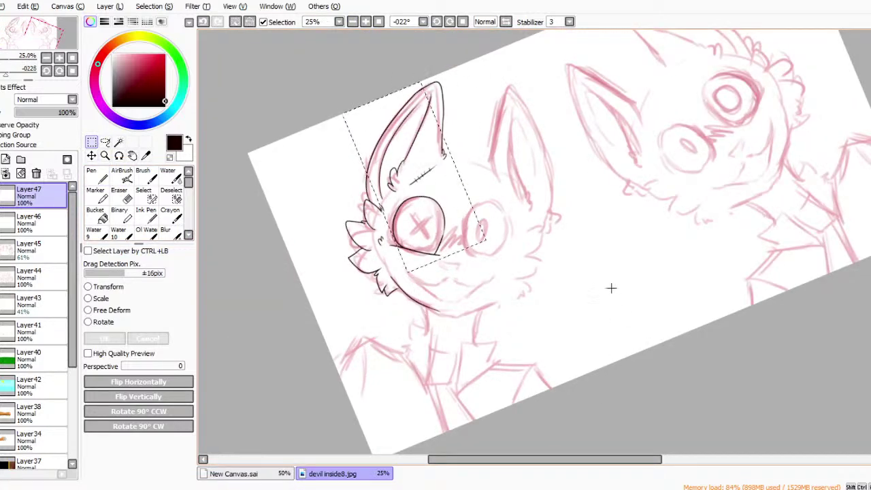
{"action": "left_click", "coordinate": [462, 22]}
{"action": "key", "text": "ctrl+d"}
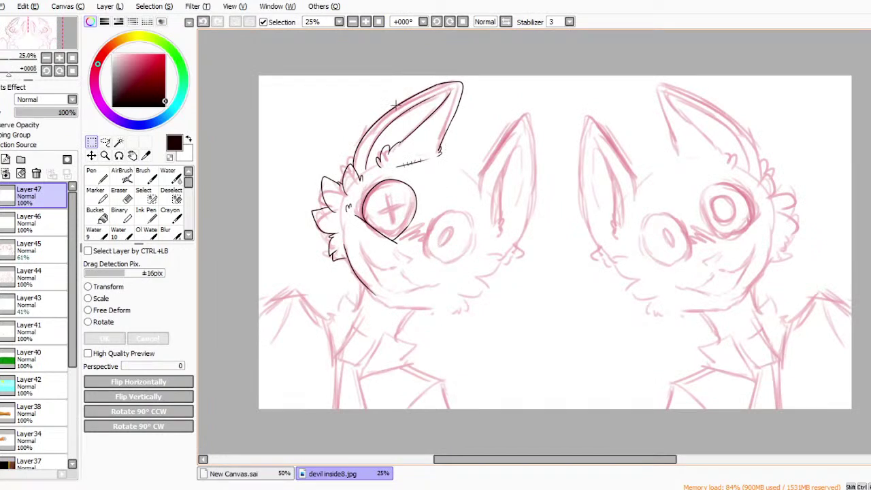
{"action": "mouse_move", "coordinate": [276, 75]}
{"action": "left_mouse_down"}
{"action": "mouse_move", "coordinate": [496, 302]}
{"action": "mouse_move", "coordinate": [470, 317]}
{"action": "left_mouse_up"}
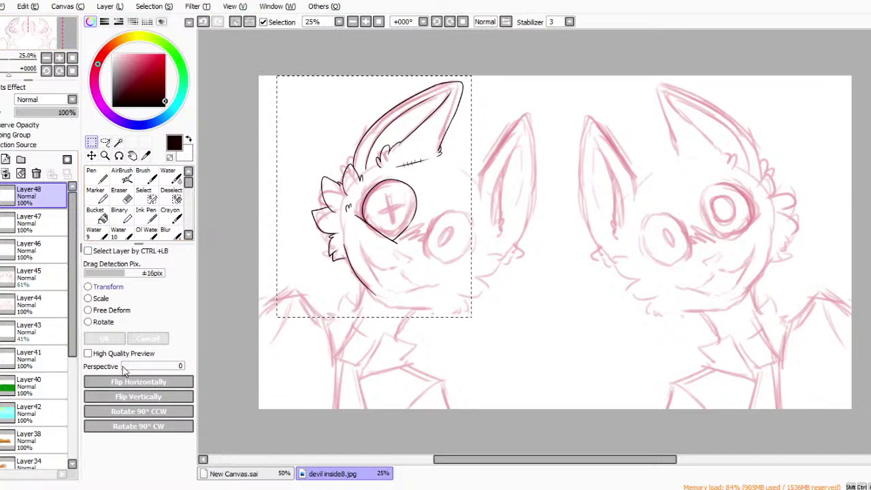
Transform the pasted line art, turning it 90° clockwise and flipping it horizontally.
{"action": "key", "text": "ctrl+t"}
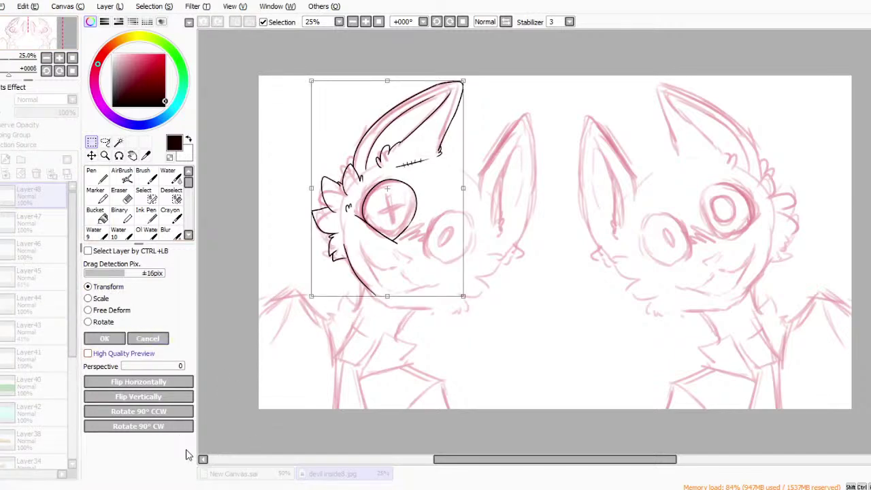
{"action": "left_click", "coordinate": [138, 411]}
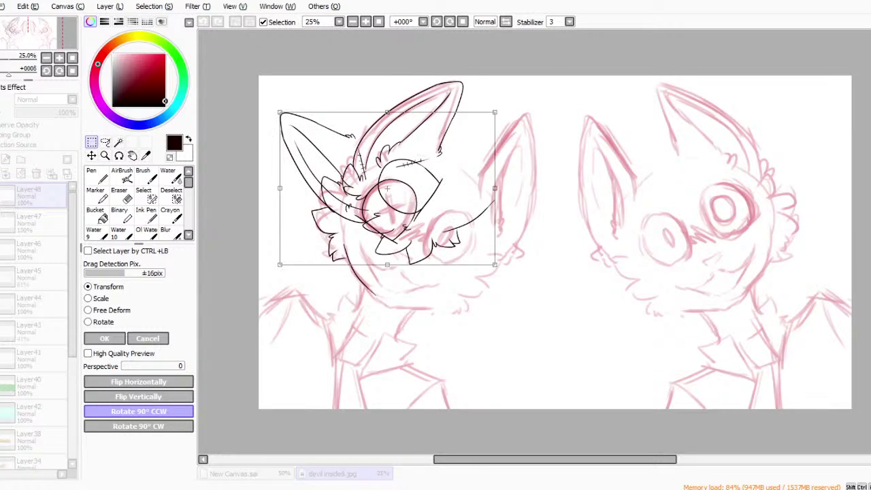
{"action": "left_click", "coordinate": [138, 411]}
{"action": "left_click", "coordinate": [138, 411]}
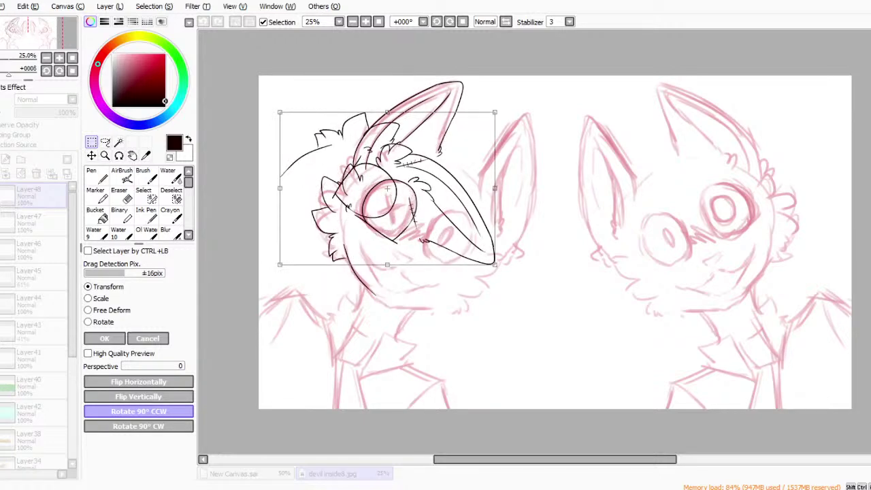
{"action": "left_click", "coordinate": [138, 382]}
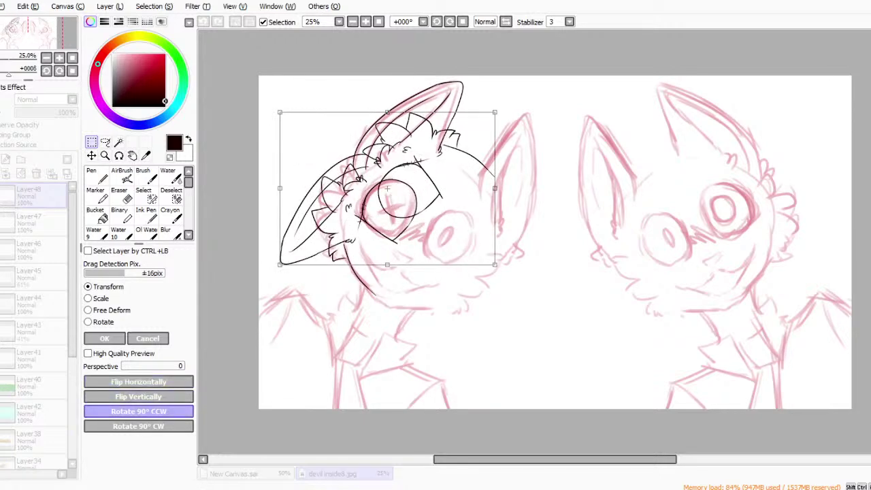
{"action": "left_click", "coordinate": [138, 411]}
{"action": "left_click", "coordinate": [138, 426]}
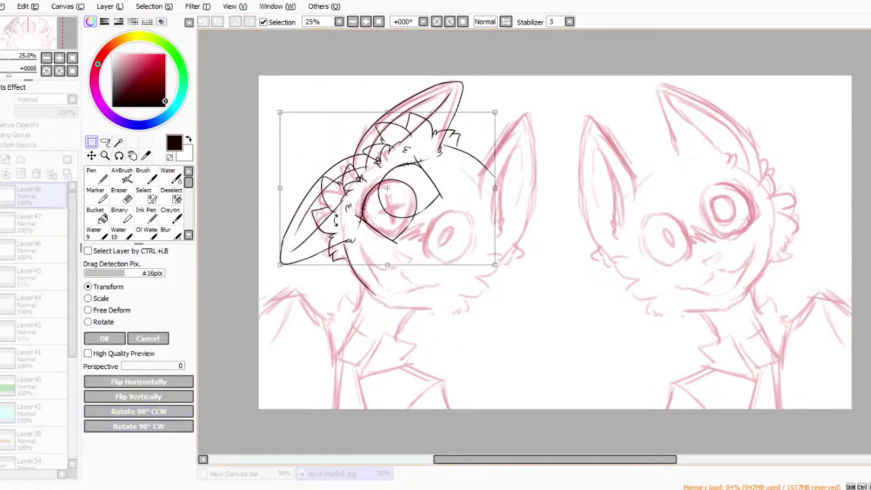
Rotate and move the mirrored copy over the head's second eye and ear, apply and deselect it, and make Layer47 active.
{"action": "left_click_drag", "start_coordinate": [328, 343], "coordinate": [611, 304]}
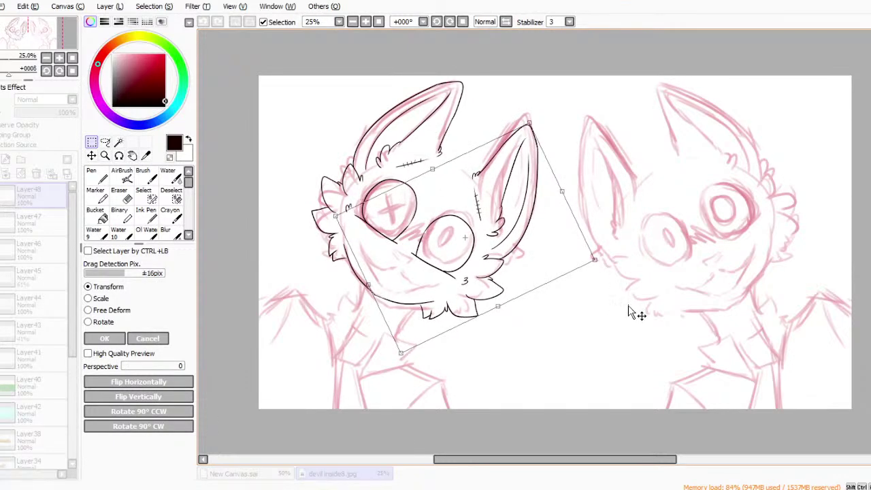
{"action": "key", "text": "Return"}
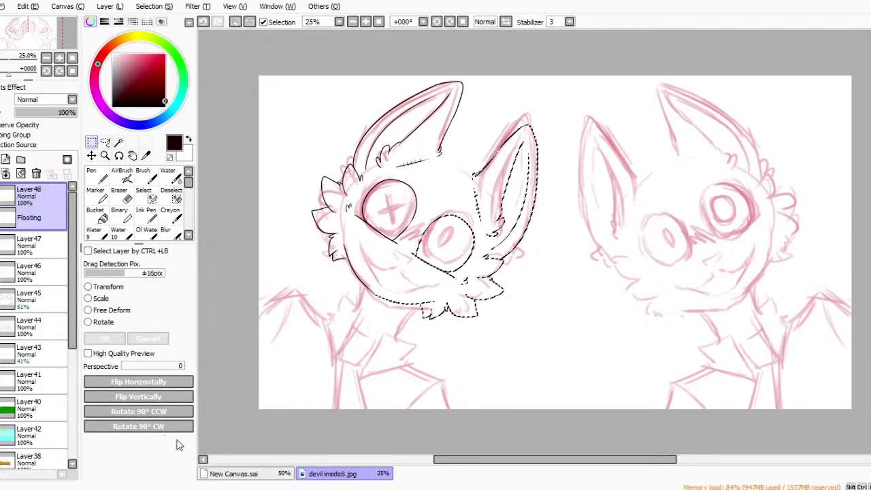
{"action": "key", "text": "ctrl+d"}
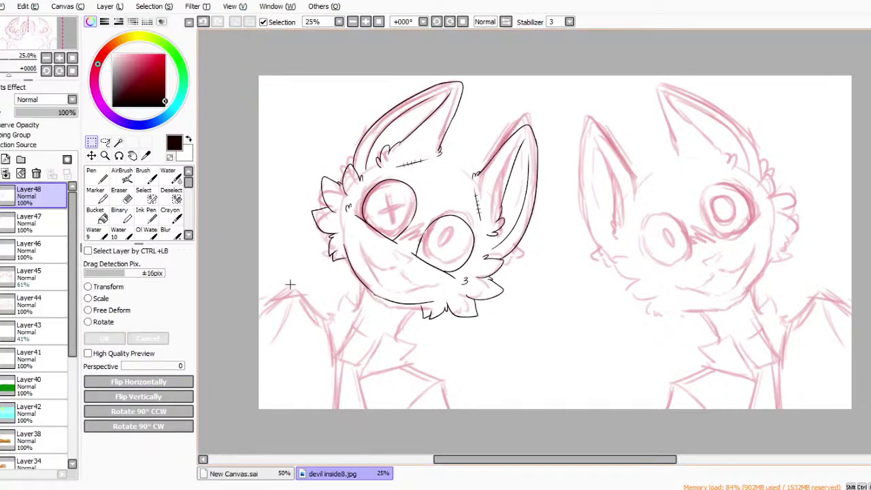
{"action": "left_click", "coordinate": [31, 221]}
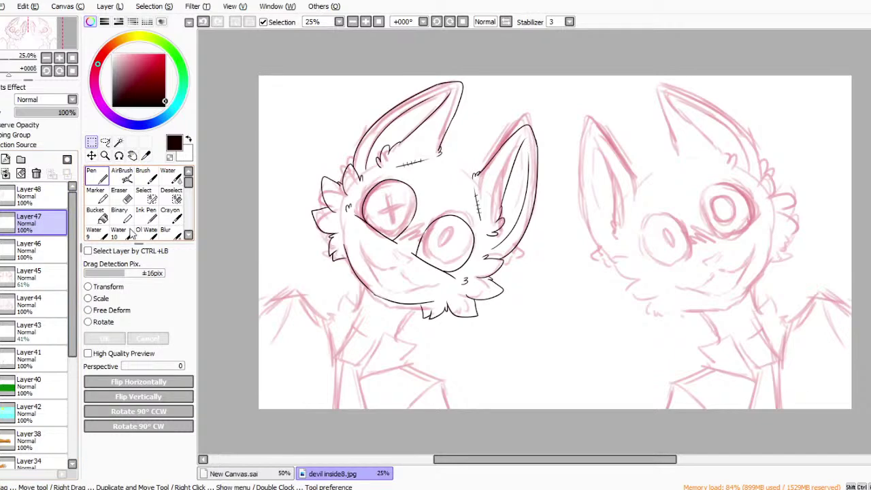
Ink the swept hair tufts across the forehead and down over the right ear on Layer47, plus a small forehead fur mark.
{"action": "key", "text": "n"}
{"action": "mouse_move", "coordinate": [440, 146]}
{"action": "left_mouse_down"}
{"action": "mouse_move", "coordinate": [489, 134]}
{"action": "mouse_move", "coordinate": [522, 170]}
{"action": "mouse_move", "coordinate": [553, 184]}
{"action": "left_mouse_up"}
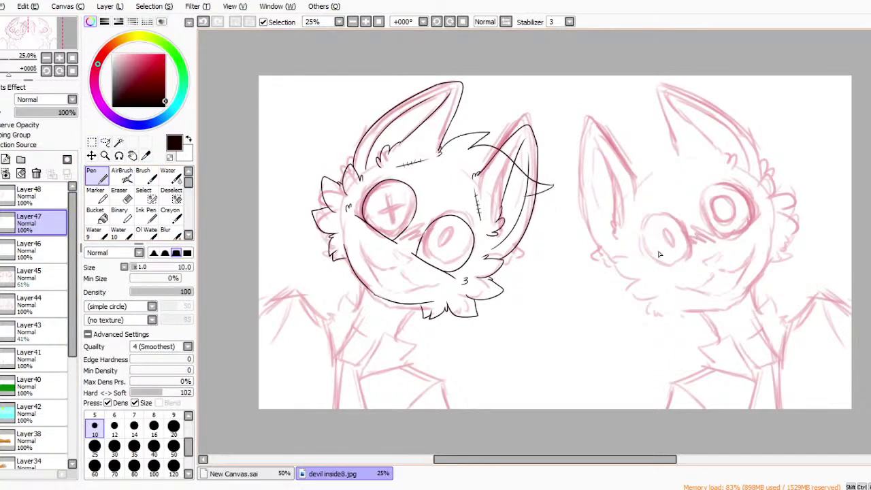
{"action": "key", "text": "ctrl+z"}
{"action": "mouse_move", "coordinate": [551, 185]}
{"action": "left_mouse_down"}
{"action": "mouse_move", "coordinate": [518, 197]}
{"action": "mouse_move", "coordinate": [541, 257]}
{"action": "mouse_move", "coordinate": [539, 282]}
{"action": "mouse_move", "coordinate": [482, 306]}
{"action": "left_mouse_up"}
{"action": "key", "text": "ctrl+z"}
{"action": "left_click_drag", "start_coordinate": [539, 282], "coordinate": [505, 244]}
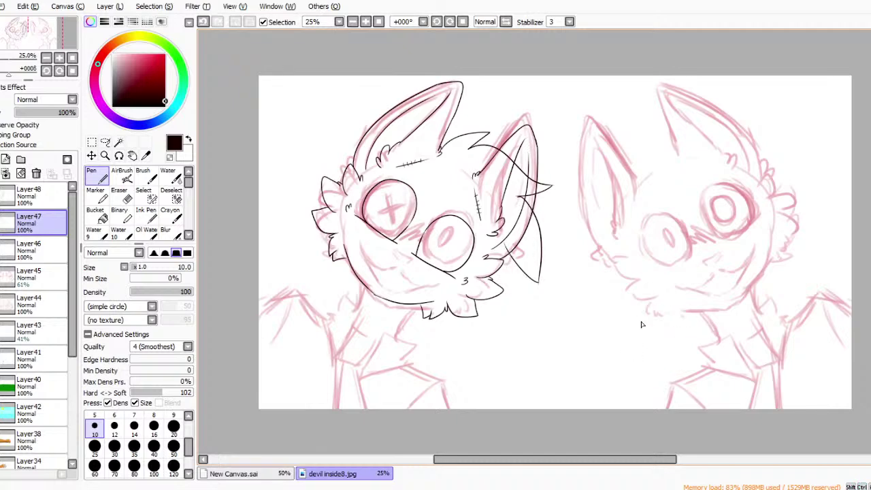
{"action": "left_click_drag", "start_coordinate": [487, 276], "coordinate": [513, 298]}
{"action": "left_click_drag", "start_coordinate": [581, 233], "coordinate": [574, 249]}
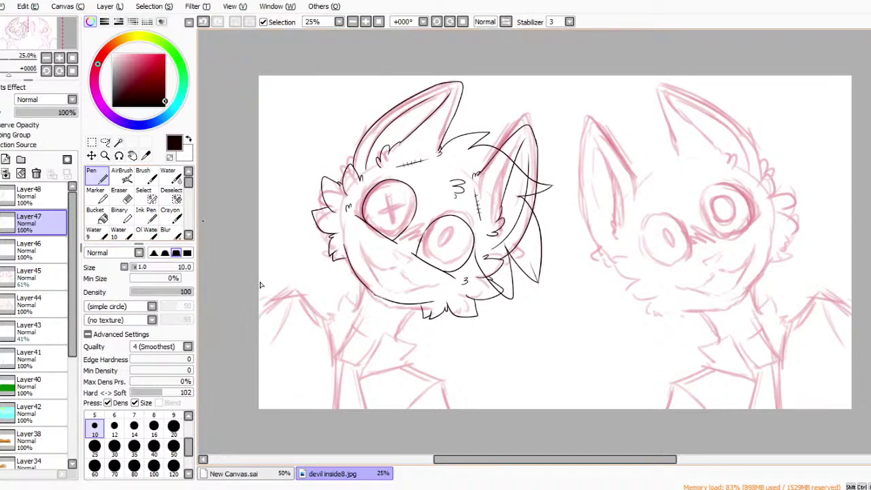
Erase the ear and cheek lines that overlap the hair on Layer48, using a size 50 eraser.
{"action": "left_click", "coordinate": [34, 196]}
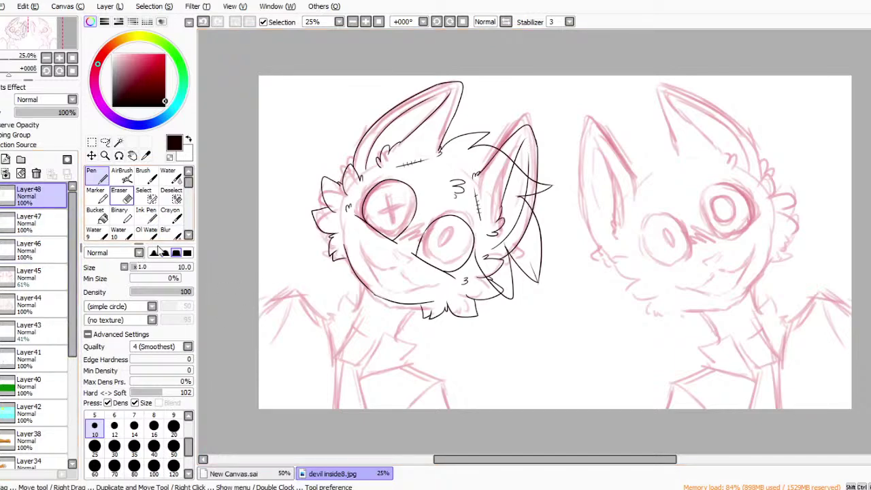
{"action": "left_click", "coordinate": [119, 194]}
{"action": "left_click", "coordinate": [174, 446]}
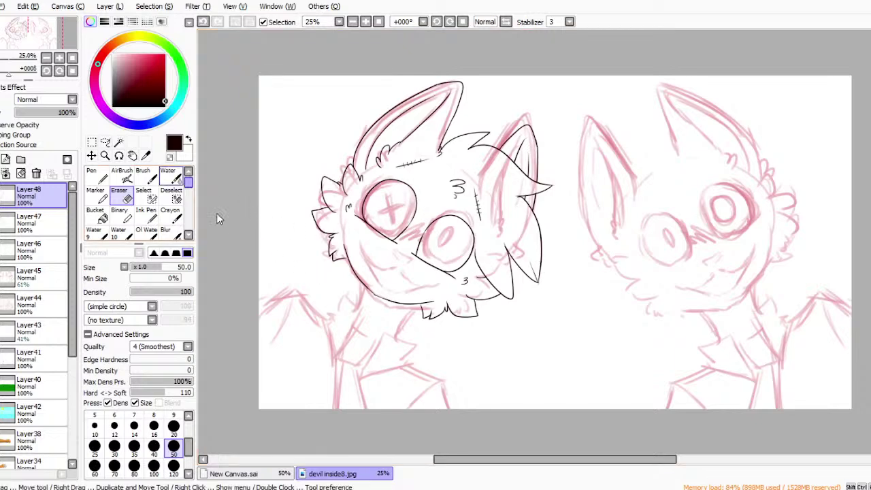
Ink the closed triangular nose outline between the eyes on Layer48 with the size 10 Pen.
{"action": "left_click", "coordinate": [105, 155]}
{"action": "left_click", "coordinate": [516, 311]}
{"action": "left_click", "coordinate": [515, 313]}
{"action": "left_click", "coordinate": [515, 312]}
{"action": "left_click", "coordinate": [515, 313]}
{"action": "left_click", "coordinate": [514, 313]}
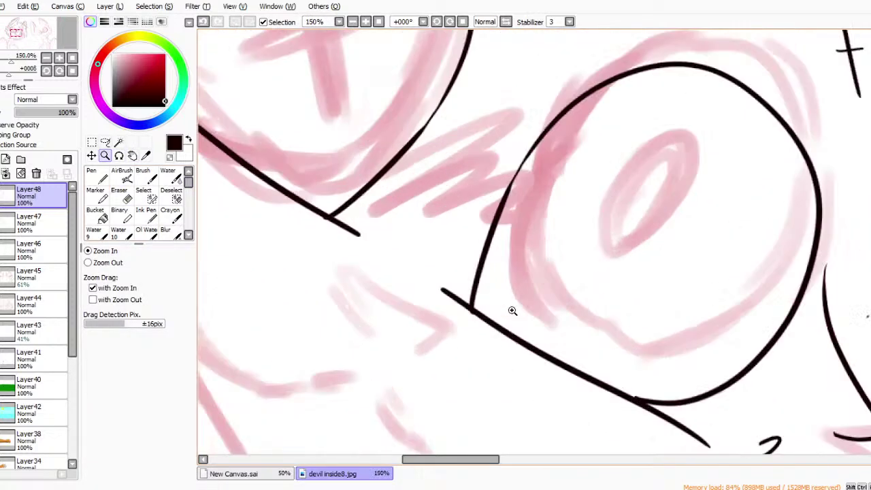
{"action": "left_click", "coordinate": [122, 176]}
{"action": "left_click", "coordinate": [95, 175]}
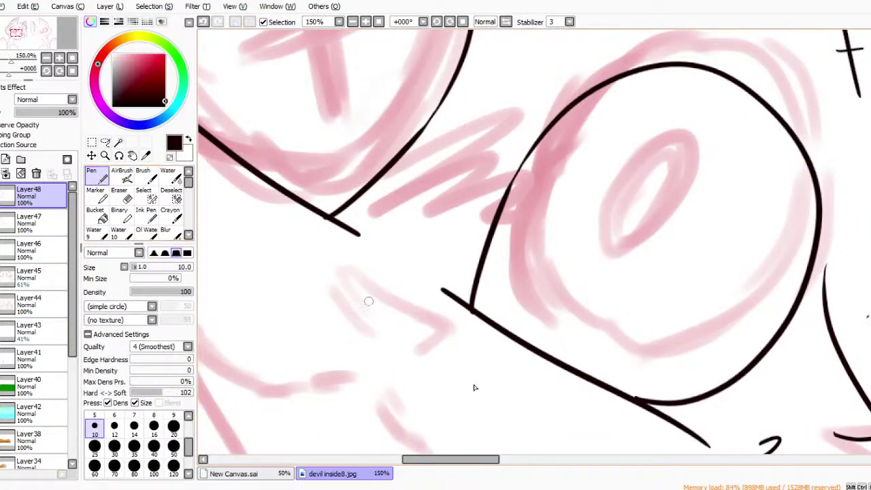
{"action": "mouse_move", "coordinate": [364, 353]}
{"action": "left_mouse_down"}
{"action": "mouse_move", "coordinate": [321, 254]}
{"action": "mouse_move", "coordinate": [409, 326]}
{"action": "left_mouse_up"}
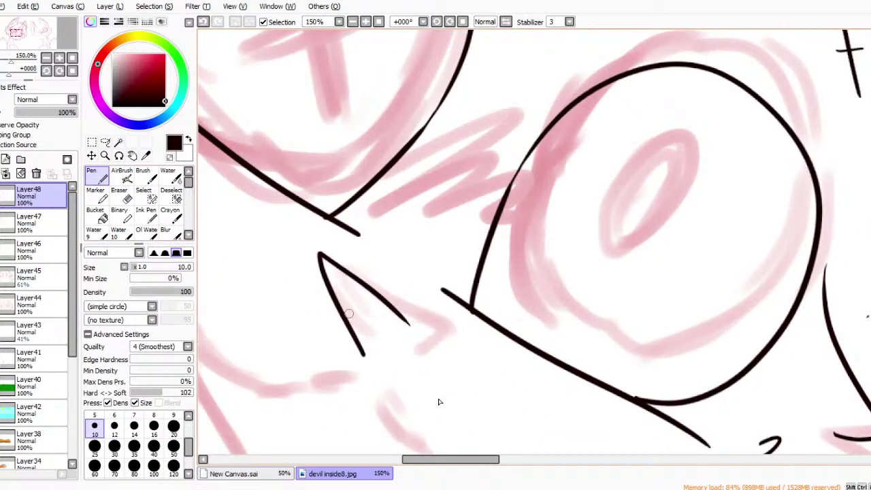
{"action": "key", "text": "ctrl+z"}
{"action": "mouse_move", "coordinate": [353, 352]}
{"action": "left_mouse_down"}
{"action": "mouse_move", "coordinate": [373, 273]}
{"action": "mouse_move", "coordinate": [455, 352]}
{"action": "mouse_move", "coordinate": [352, 331]}
{"action": "mouse_move", "coordinate": [453, 348]}
{"action": "left_mouse_up"}
{"action": "key", "text": "ctrl+z"}
{"action": "left_click_drag", "start_coordinate": [369, 355], "coordinate": [460, 351]}
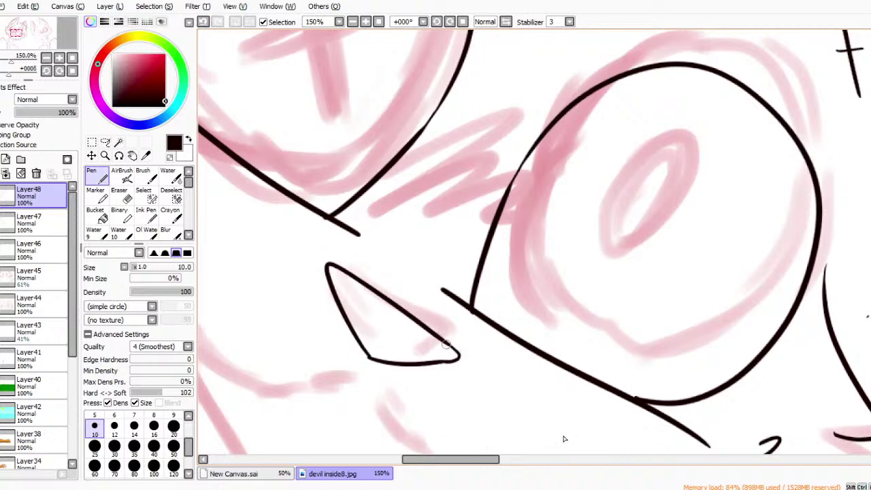
Add a row of short slanted hatch lines above the nose, between the two eyes.
{"action": "mouse_move", "coordinate": [403, 204]}
{"action": "left_mouse_down"}
{"action": "mouse_move", "coordinate": [429, 265]}
{"action": "mouse_move", "coordinate": [452, 269]}
{"action": "left_mouse_up"}
{"action": "key", "text": "ctrl+z"}
{"action": "key", "text": "ctrl+z"}
{"action": "mouse_move", "coordinate": [371, 193]}
{"action": "left_mouse_down"}
{"action": "mouse_move", "coordinate": [399, 252]}
{"action": "mouse_move", "coordinate": [435, 268]}
{"action": "left_mouse_up"}
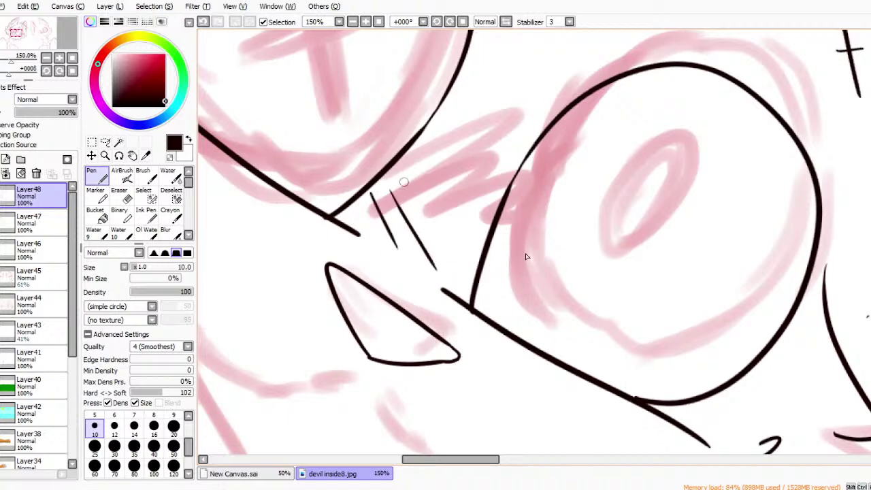
{"action": "left_click_drag", "start_coordinate": [408, 187], "coordinate": [459, 275]}
{"action": "left_click_drag", "start_coordinate": [427, 197], "coordinate": [473, 272]}
{"action": "key", "text": "ctrl+z"}
{"action": "left_click_drag", "start_coordinate": [444, 208], "coordinate": [480, 265]}
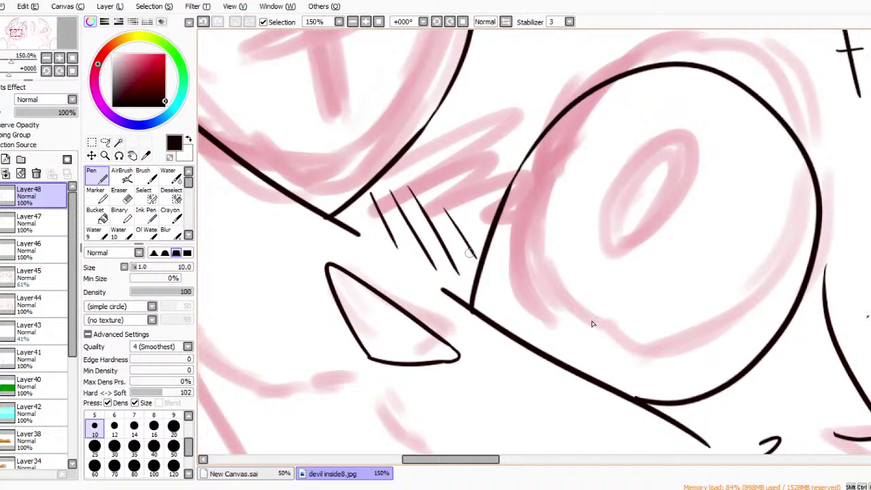
Ink the smiling mouth as two curved strokes, one beside the nose and one below it.
{"action": "left_click", "coordinate": [352, 22]}
{"action": "left_click", "coordinate": [351, 22]}
{"action": "left_click", "coordinate": [352, 21]}
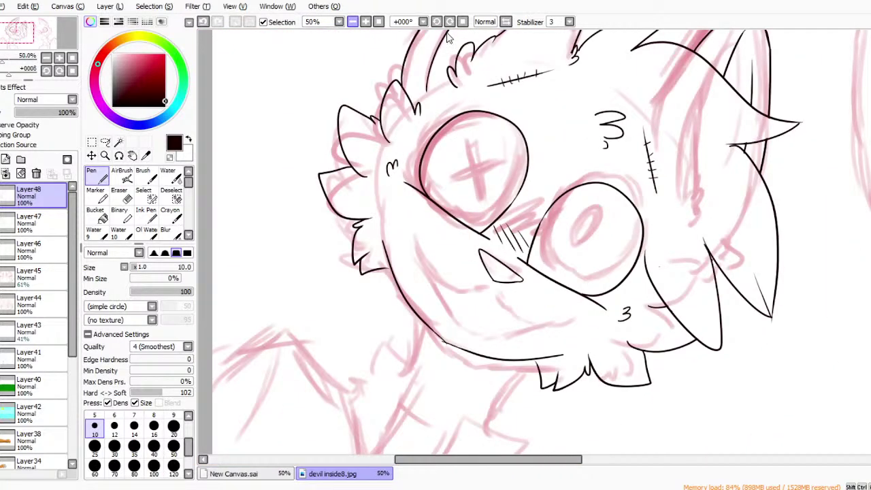
{"action": "left_click_drag", "start_coordinate": [478, 289], "coordinate": [414, 240]}
{"action": "left_click_drag", "start_coordinate": [482, 293], "coordinate": [535, 342]}
{"action": "key", "text": "ctrl+z"}
{"action": "left_click_drag", "start_coordinate": [493, 297], "coordinate": [541, 329]}
{"action": "key", "text": "ctrl+z"}
{"action": "mouse_move", "coordinate": [493, 299]}
{"action": "left_mouse_down"}
{"action": "mouse_move", "coordinate": [523, 324]}
{"action": "mouse_move", "coordinate": [551, 335]}
{"action": "left_mouse_up"}
{"action": "key", "text": "ctrl+z"}
{"action": "left_click_drag", "start_coordinate": [493, 298], "coordinate": [534, 323]}
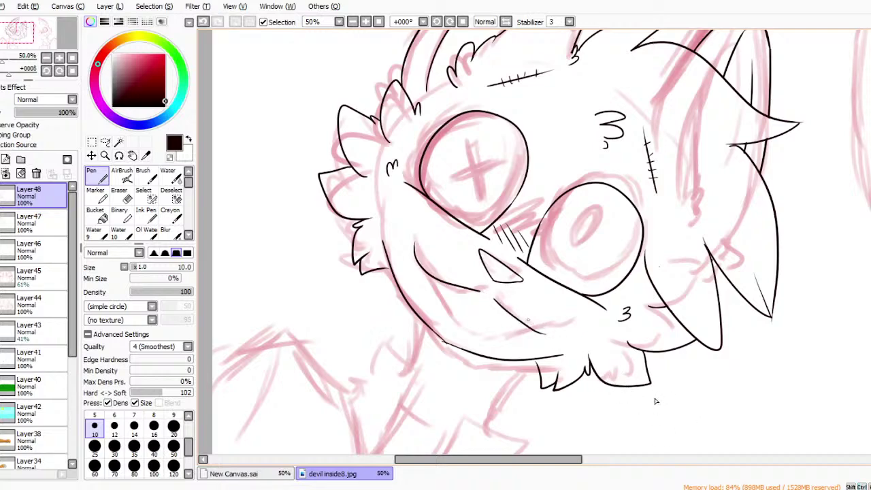
{"action": "key", "text": "ctrl+z"}
{"action": "left_click", "coordinate": [119, 193]}
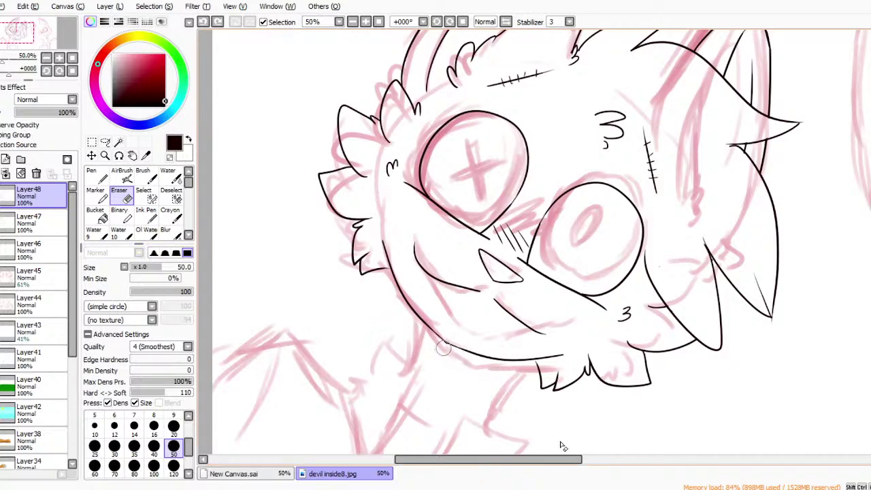
{"action": "left_click", "coordinate": [352, 22]}
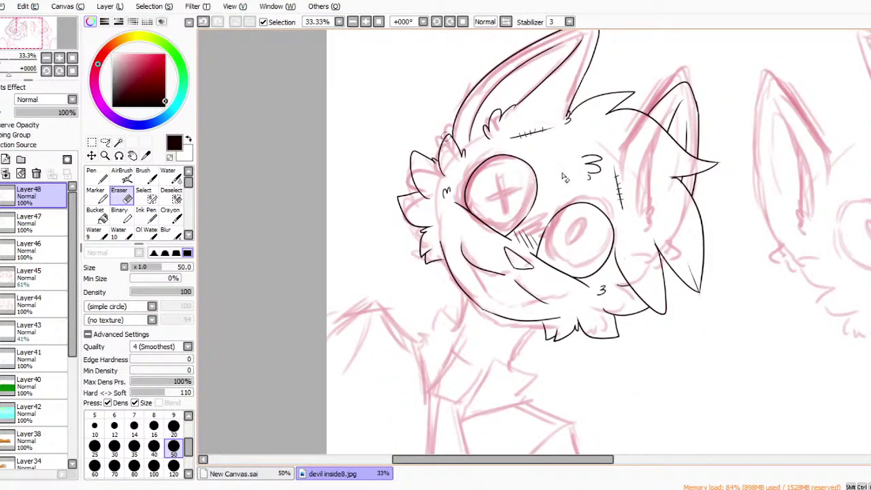
Draw an oval iris inside the lower right eye with the Pen and close its outline.
{"action": "left_click", "coordinate": [105, 155]}
{"action": "left_click", "coordinate": [752, 291]}
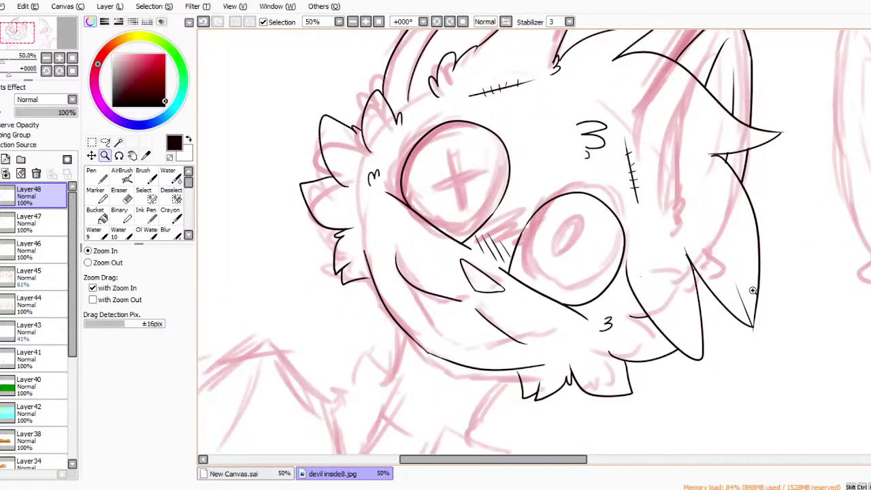
{"action": "left_click", "coordinate": [598, 232]}
{"action": "left_click", "coordinate": [598, 231]}
{"action": "left_click", "coordinate": [598, 232]}
{"action": "left_click", "coordinate": [96, 176]}
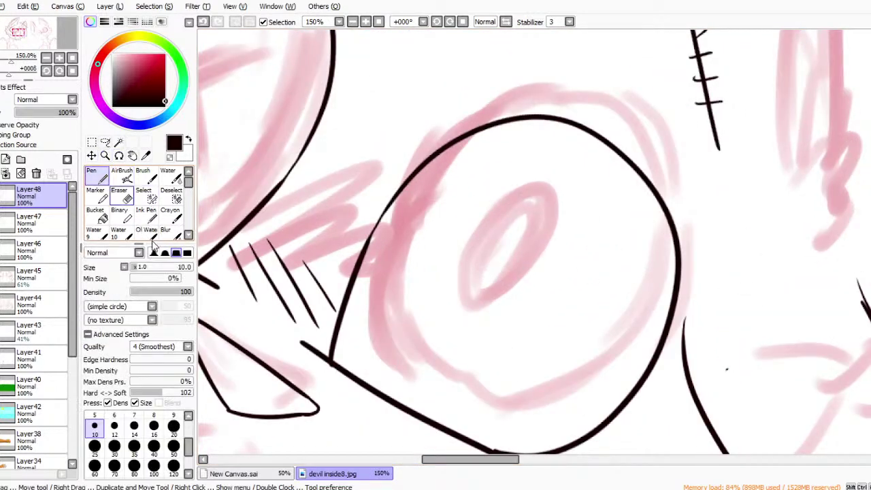
{"action": "mouse_move", "coordinate": [404, 336]}
{"action": "left_mouse_down"}
{"action": "mouse_move", "coordinate": [507, 344]}
{"action": "mouse_move", "coordinate": [451, 362]}
{"action": "left_mouse_up"}
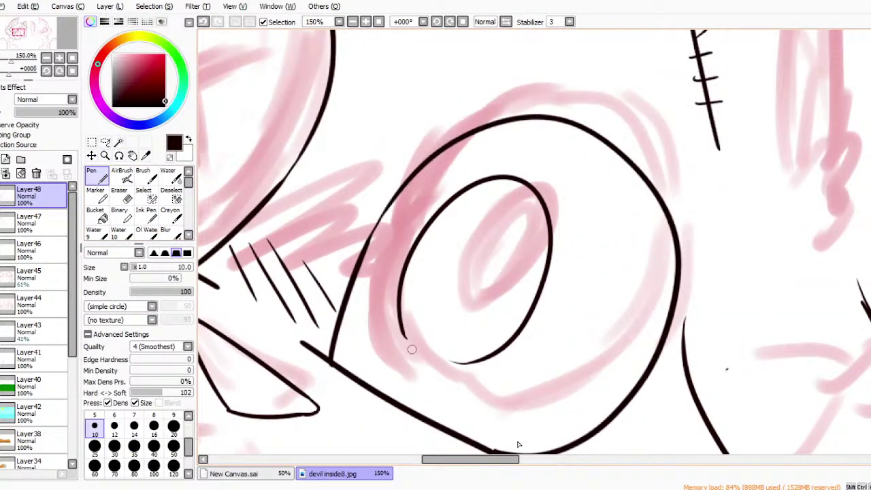
{"action": "mouse_move", "coordinate": [403, 333]}
{"action": "left_mouse_down"}
{"action": "mouse_move", "coordinate": [440, 357]}
{"action": "mouse_move", "coordinate": [427, 356]}
{"action": "mouse_move", "coordinate": [461, 362]}
{"action": "mouse_move", "coordinate": [441, 363]}
{"action": "mouse_move", "coordinate": [485, 358]}
{"action": "left_mouse_up"}
{"action": "key", "text": "ctrl+z"}
{"action": "left_click_drag", "start_coordinate": [431, 360], "coordinate": [457, 363]}
{"action": "key", "text": "ctrl+z"}
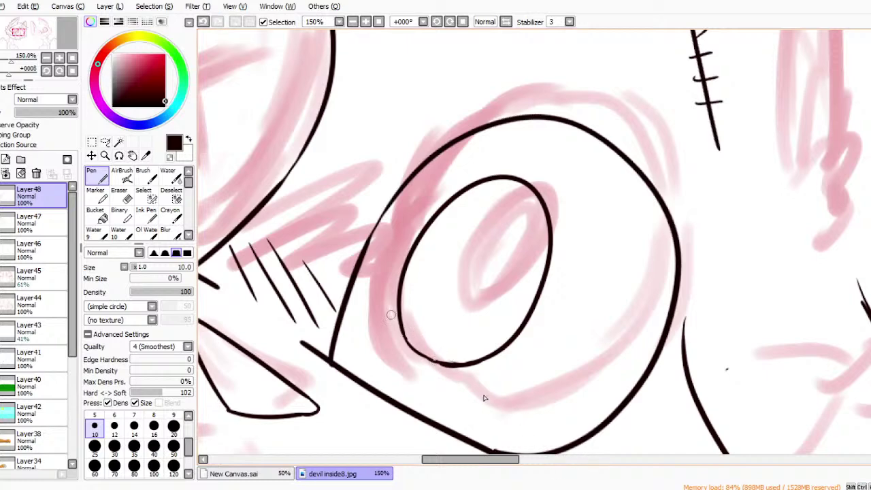
Lasso the oval iris, shift it slightly toward the centre of the eye, and clear the selection.
{"action": "double_click", "coordinate": [353, 22]}
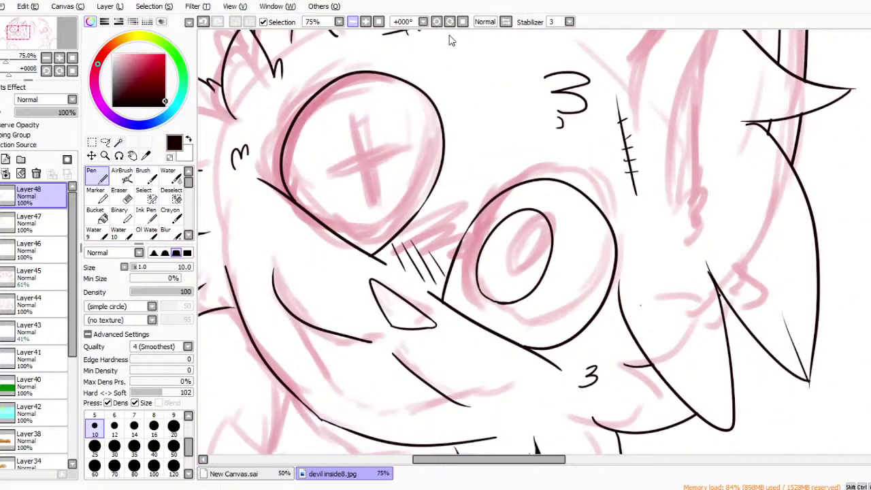
{"action": "scroll", "coordinate": [449, 39], "scroll_direction": "down", "scroll_amount": 3}
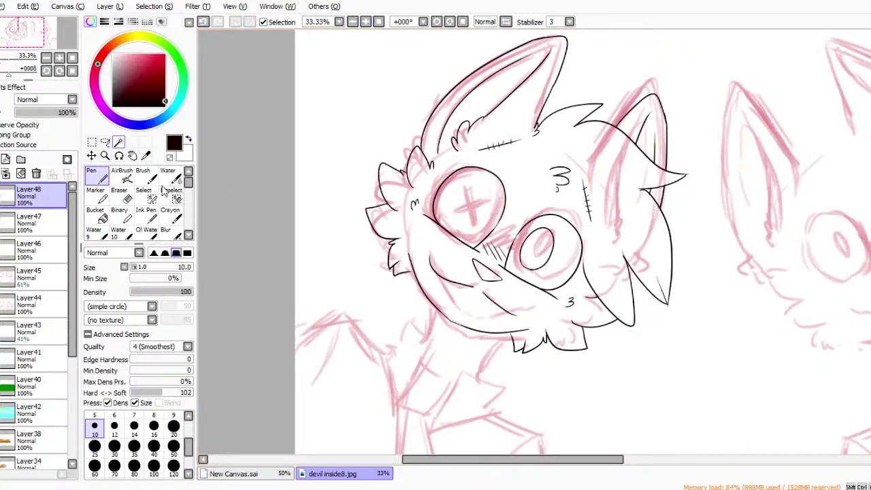
{"action": "left_click", "coordinate": [105, 142]}
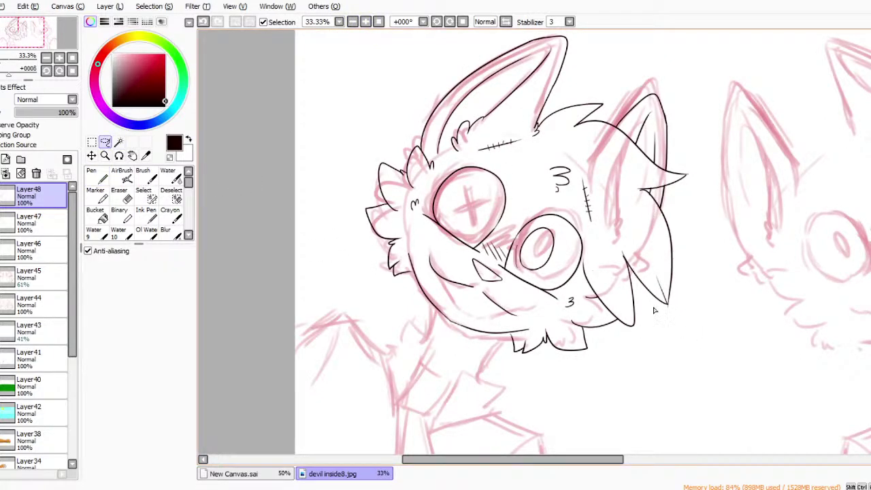
{"action": "mouse_move", "coordinate": [565, 243]}
{"action": "left_mouse_down"}
{"action": "mouse_move", "coordinate": [529, 280]}
{"action": "mouse_move", "coordinate": [542, 264]}
{"action": "left_mouse_up"}
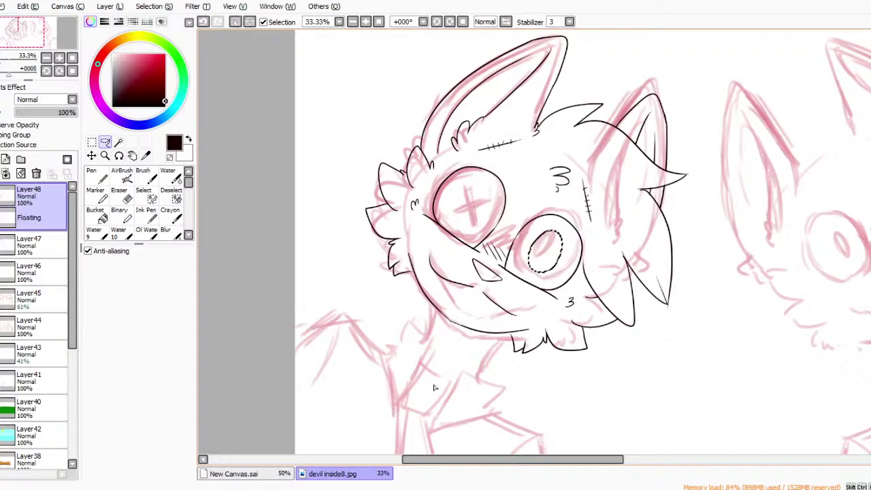
{"action": "key", "text": "ctrl+d"}
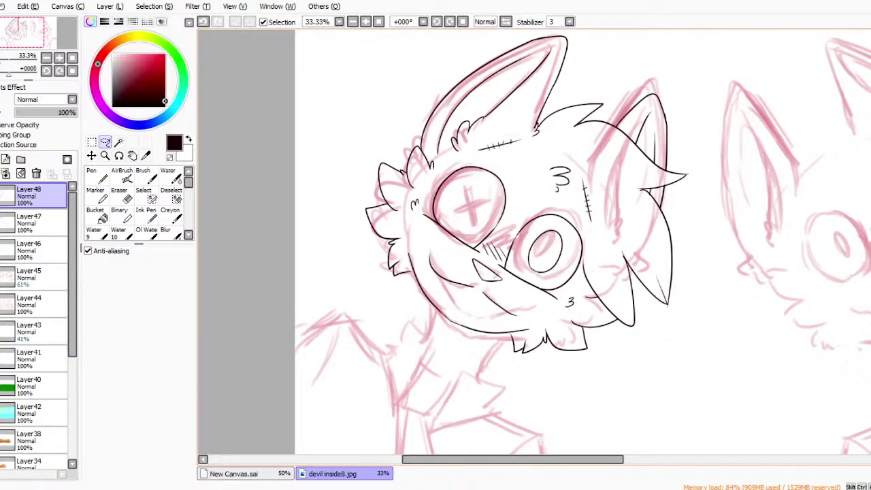
Ink the neck line under the chin and the upper edge of the right collar flap.
{"action": "scroll", "coordinate": [583, 242], "scroll_direction": "down", "scroll_amount": 3}
{"action": "scroll", "coordinate": [583, 242], "scroll_direction": "up", "scroll_amount": 1}
{"action": "left_click", "coordinate": [100, 175]}
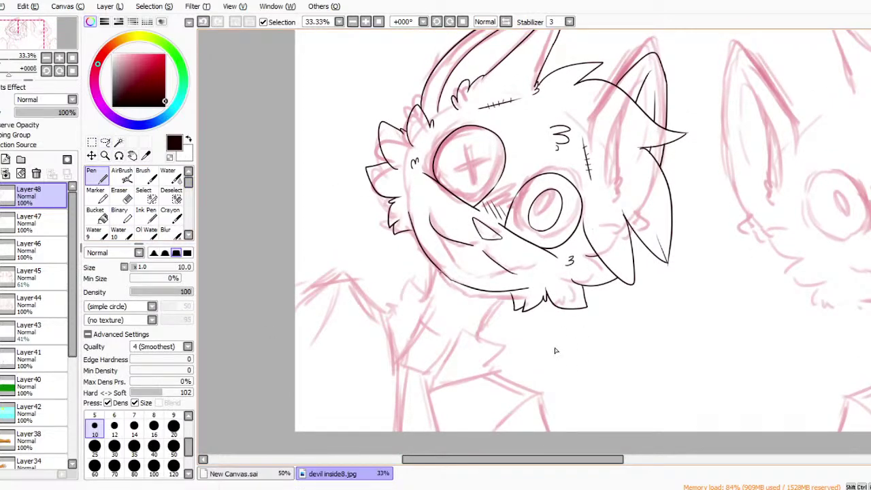
{"action": "left_click_drag", "start_coordinate": [432, 266], "coordinate": [426, 293]}
{"action": "left_click_drag", "start_coordinate": [511, 292], "coordinate": [481, 335]}
{"action": "left_click_drag", "start_coordinate": [448, 366], "coordinate": [506, 310]}
{"action": "key", "text": "ctrl+z"}
{"action": "key", "text": "ctrl+z"}
{"action": "mouse_move", "coordinate": [445, 363]}
{"action": "left_mouse_down"}
{"action": "mouse_move", "coordinate": [463, 320]}
{"action": "mouse_move", "coordinate": [494, 318]}
{"action": "mouse_move", "coordinate": [489, 325]}
{"action": "left_mouse_up"}
{"action": "key", "text": "ctrl+z"}
{"action": "key", "text": "ctrl+y"}
Complete the right collar flap down to its pointed tip and add short fold lines.
{"action": "mouse_move", "coordinate": [510, 294]}
{"action": "left_mouse_down"}
{"action": "mouse_move", "coordinate": [491, 323]}
{"action": "mouse_move", "coordinate": [500, 346]}
{"action": "mouse_move", "coordinate": [453, 423]}
{"action": "left_mouse_up"}
{"action": "key", "text": "ctrl+z"}
{"action": "key", "text": "ctrl+y"}
{"action": "left_click_drag", "start_coordinate": [453, 362], "coordinate": [449, 421]}
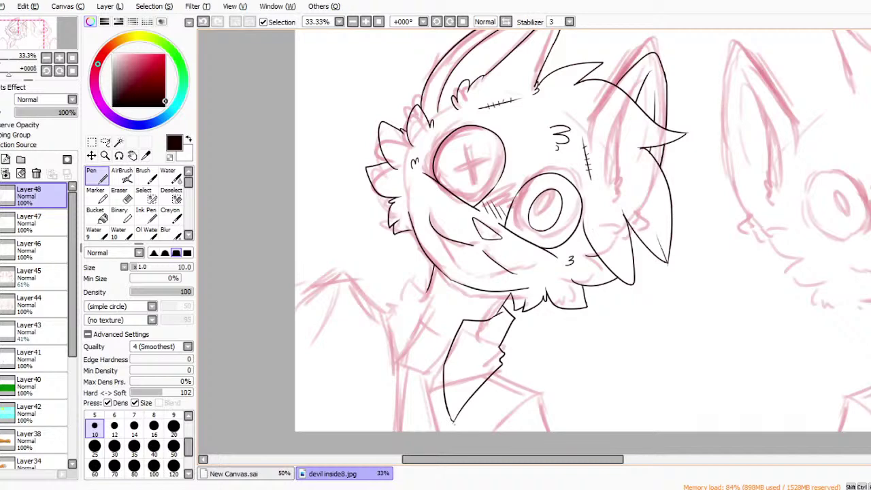
{"action": "mouse_move", "coordinate": [468, 356]}
{"action": "left_mouse_down"}
{"action": "mouse_move", "coordinate": [495, 341]}
{"action": "mouse_move", "coordinate": [469, 361]}
{"action": "mouse_move", "coordinate": [489, 359]}
{"action": "left_mouse_up"}
{"action": "key", "text": "ctrl+z"}
{"action": "key", "text": "ctrl+z"}
{"action": "key", "text": "ctrl+y"}
Ink the tie with its knot and hanging strip, plus the pointed collar flap on the left with its crease.
{"action": "left_click_drag", "start_coordinate": [417, 354], "coordinate": [460, 317]}
{"action": "mouse_move", "coordinate": [418, 360]}
{"action": "left_mouse_down"}
{"action": "mouse_move", "coordinate": [439, 367]}
{"action": "mouse_move", "coordinate": [401, 431]}
{"action": "left_mouse_up"}
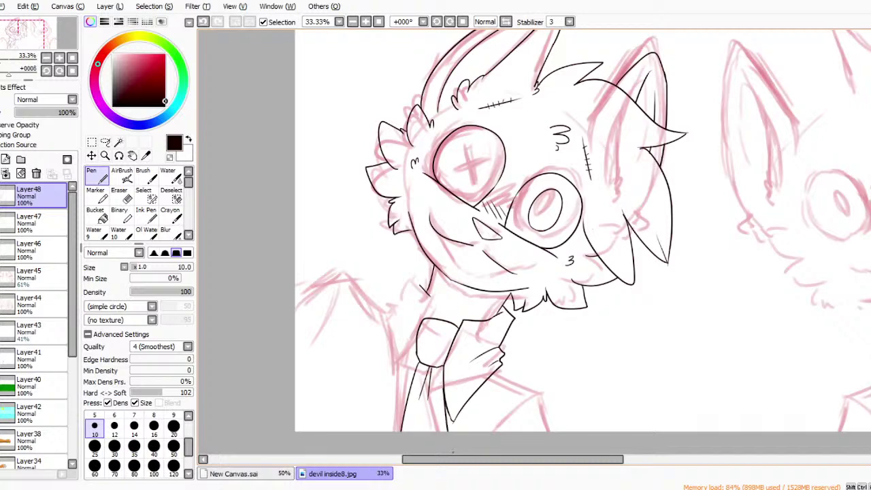
{"action": "left_click_drag", "start_coordinate": [417, 308], "coordinate": [408, 378]}
{"action": "key", "text": "ctrl+z"}
{"action": "key", "text": "ctrl+y"}
{"action": "mouse_move", "coordinate": [394, 395]}
{"action": "left_mouse_down"}
{"action": "mouse_move", "coordinate": [378, 365]}
{"action": "mouse_move", "coordinate": [378, 304]}
{"action": "mouse_move", "coordinate": [433, 273]}
{"action": "left_mouse_up"}
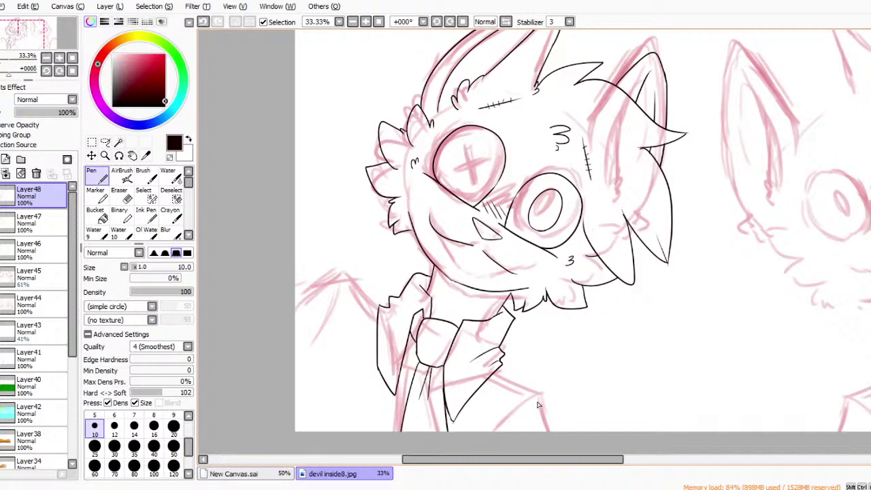
{"action": "left_click_drag", "start_coordinate": [386, 342], "coordinate": [396, 307]}
Ink the jacket's right shoulder and sleeve down to the canvas edge, with the inner jacket lines beside the collar.
{"action": "mouse_move", "coordinate": [502, 365]}
{"action": "left_mouse_down"}
{"action": "mouse_move", "coordinate": [587, 387]}
{"action": "mouse_move", "coordinate": [536, 401]}
{"action": "mouse_move", "coordinate": [575, 431]}
{"action": "left_mouse_up"}
{"action": "key", "text": "ctrl+z"}
{"action": "key", "text": "ctrl+y"}
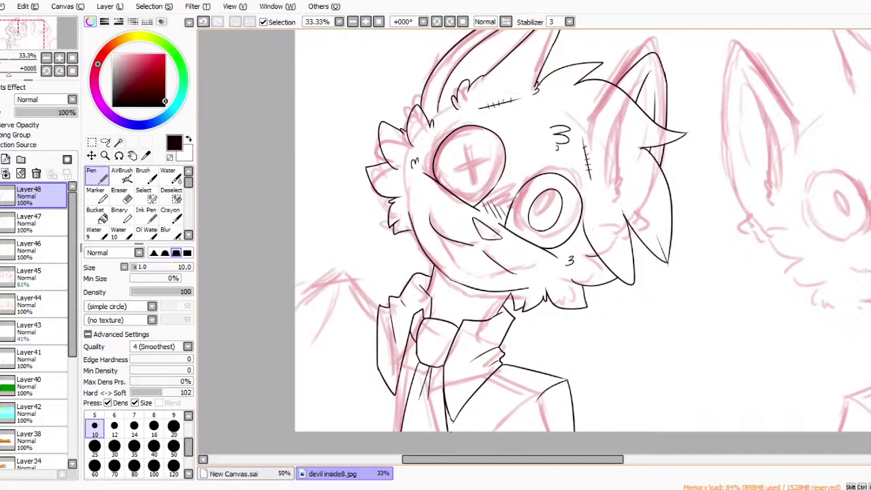
{"action": "mouse_move", "coordinate": [471, 409]}
{"action": "left_mouse_down"}
{"action": "mouse_move", "coordinate": [500, 366]}
{"action": "mouse_move", "coordinate": [508, 431]}
{"action": "left_mouse_up"}
Ink the raised wing behind the left shoulder with its crease, plus the jacket side and the angular outline below it.
{"action": "left_click_drag", "start_coordinate": [344, 276], "coordinate": [377, 300]}
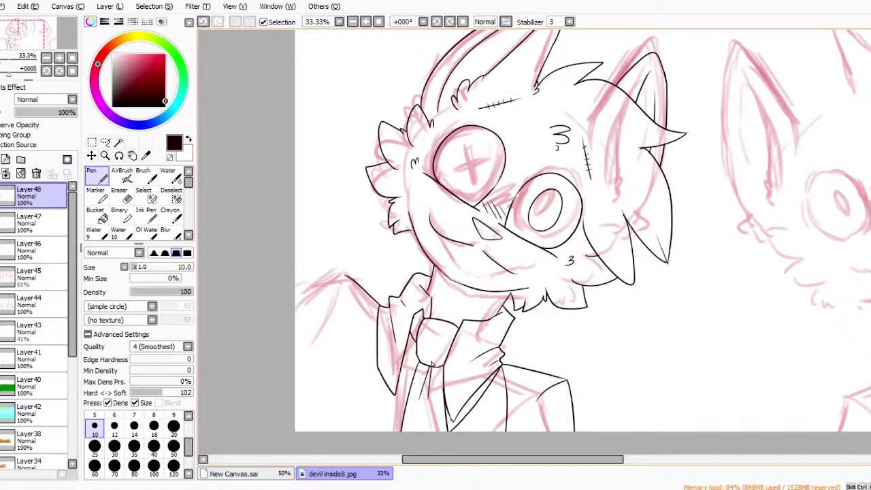
{"action": "left_click_drag", "start_coordinate": [297, 295], "coordinate": [346, 275]}
{"action": "key", "text": "ctrl+z"}
{"action": "left_click_drag", "start_coordinate": [295, 305], "coordinate": [347, 276]}
{"action": "left_click_drag", "start_coordinate": [376, 331], "coordinate": [365, 449]}
{"action": "key", "text": "ctrl+z"}
{"action": "key", "text": "ctrl+y"}
{"action": "left_click_drag", "start_coordinate": [376, 321], "coordinate": [315, 380]}
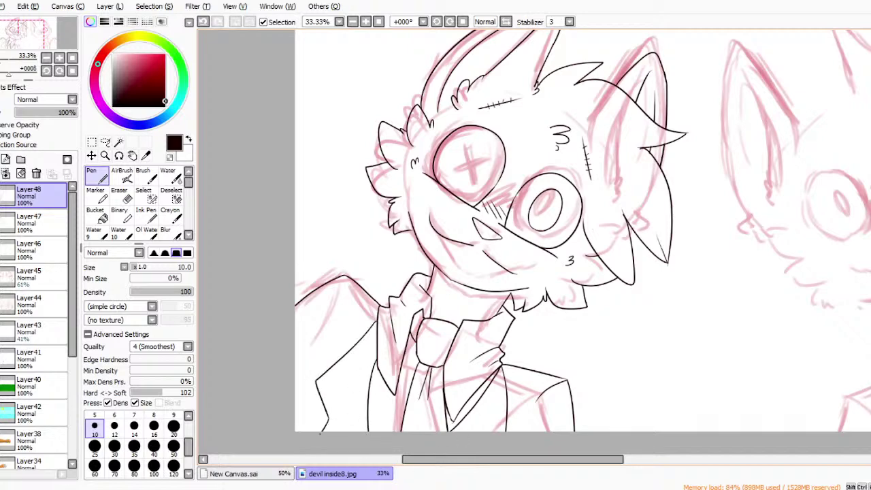
{"action": "left_click_drag", "start_coordinate": [341, 284], "coordinate": [316, 334]}
Merge Layer48 down into Layer47 and hide the pink sketch on Layer45.
{"action": "left_click", "coordinate": [1, 223]}
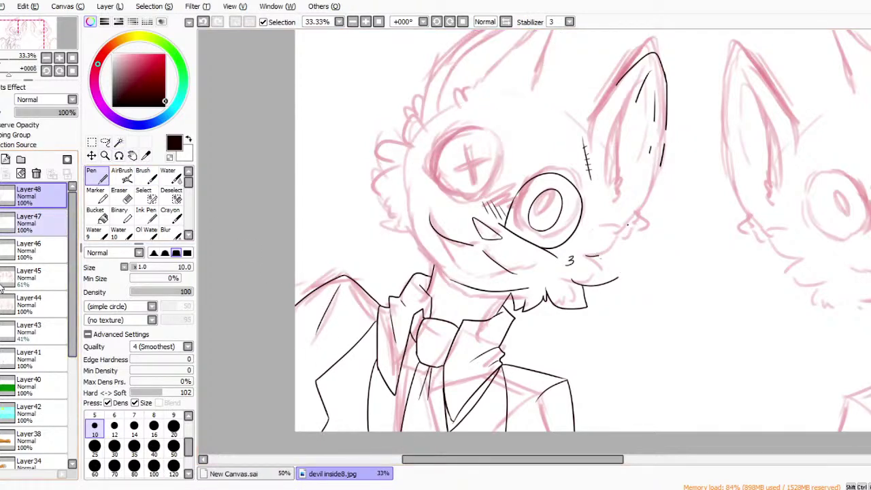
{"action": "left_click", "coordinate": [1, 223]}
{"action": "left_click", "coordinate": [5, 174]}
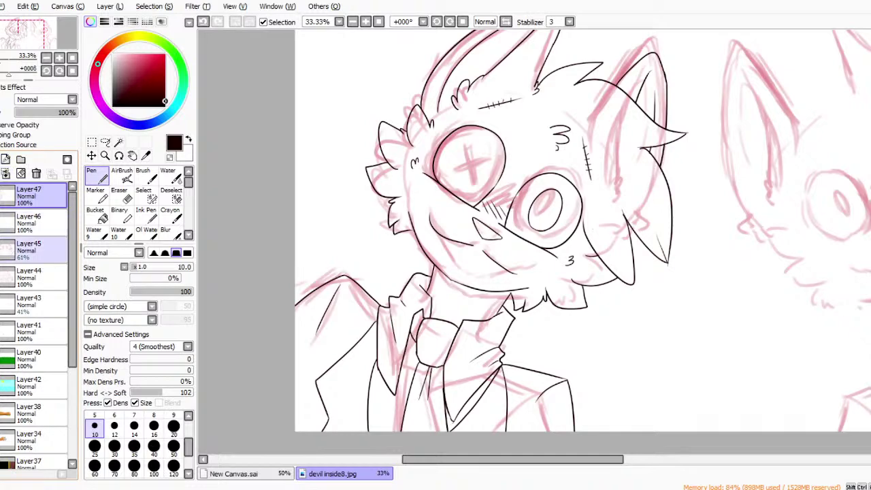
{"action": "left_click", "coordinate": [1, 250]}
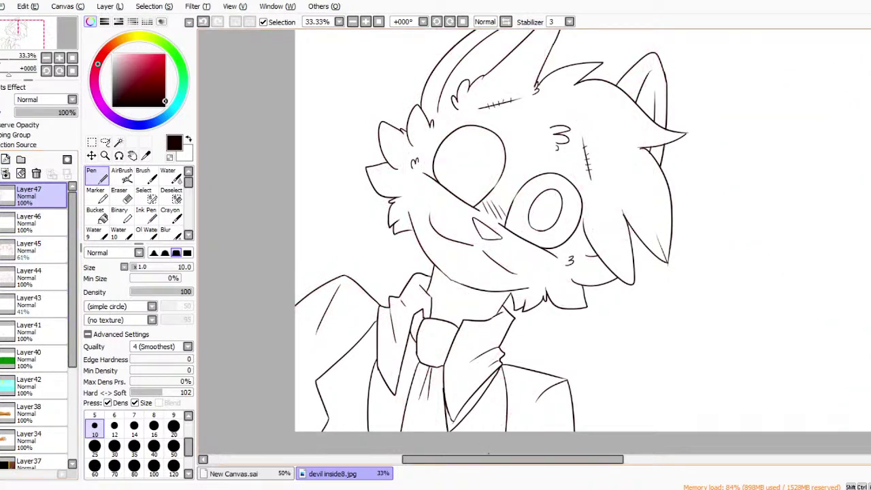
{"action": "left_click_drag", "start_coordinate": [483, 459], "coordinate": [507, 456]}
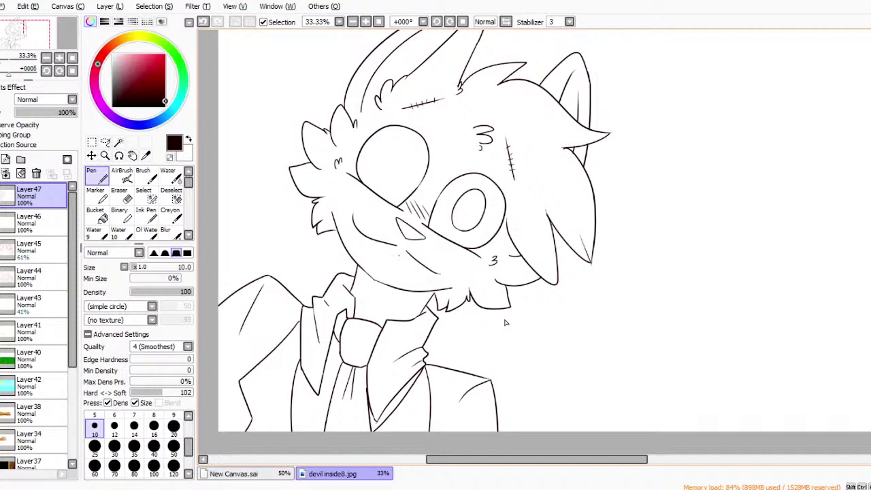
Erase the vertical stitched scar from the hair beside the character's forehead.
{"action": "scroll", "coordinate": [453, 41], "scroll_direction": "down", "scroll_amount": 1}
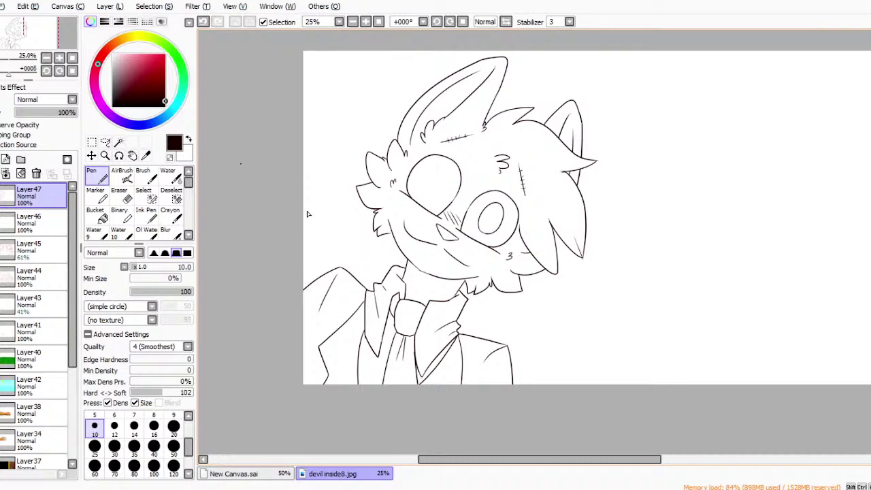
{"action": "key", "text": "e"}
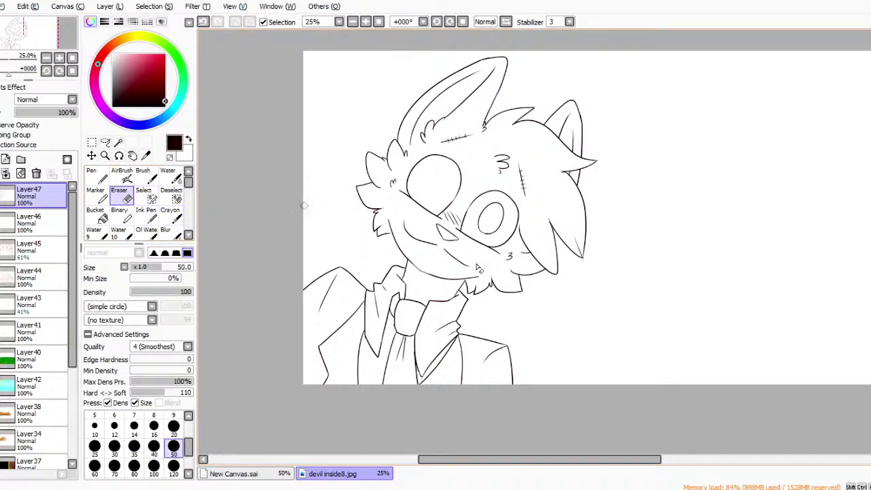
{"action": "left_click_drag", "start_coordinate": [520, 166], "coordinate": [525, 190]}
{"action": "left_click", "coordinate": [352, 22]}
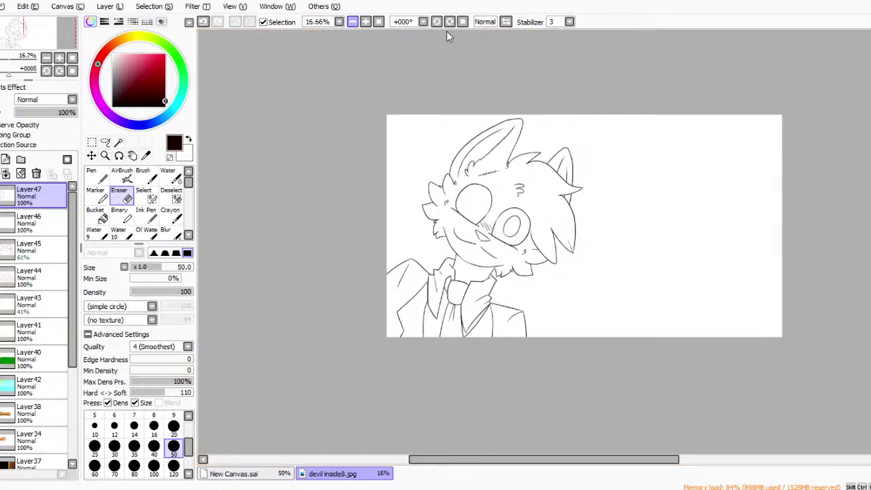
Select the entire canvas, duplicate the line art onto a new layer, and flip the copy horizontally.
{"action": "left_click_drag", "start_coordinate": [447, 460], "coordinate": [483, 458]}
{"action": "left_click", "coordinate": [92, 142]}
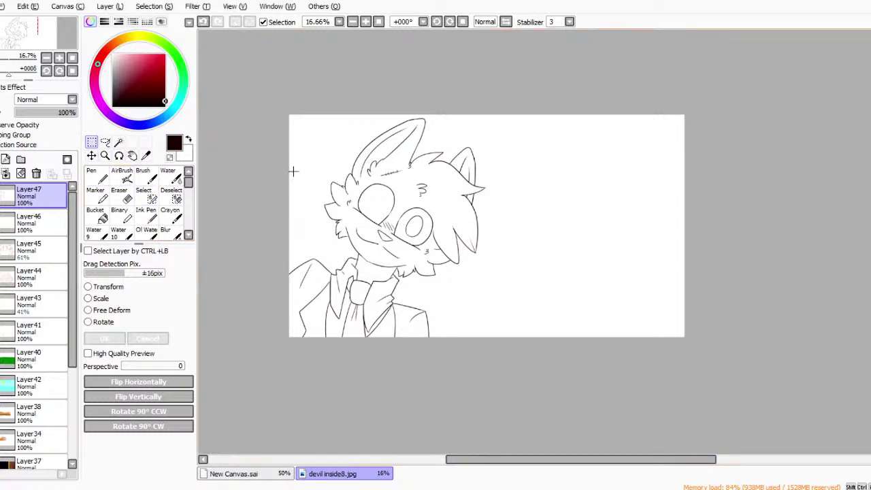
{"action": "key", "text": "ctrl+a"}
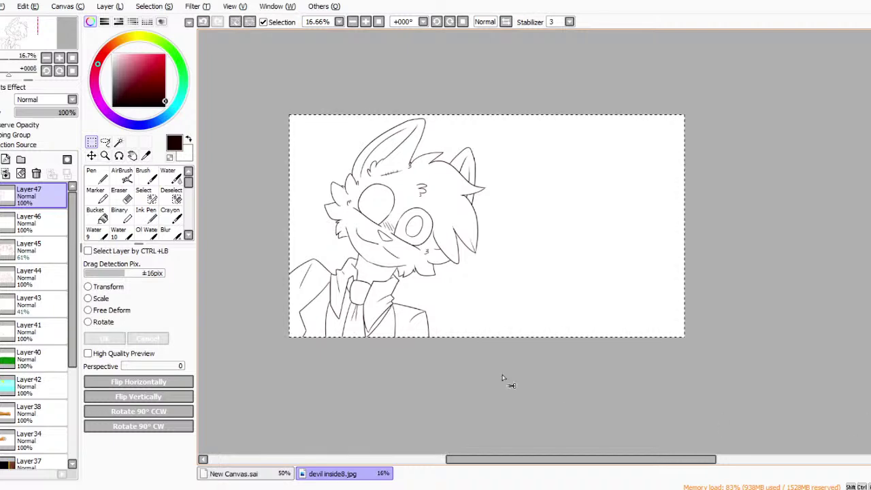
{"action": "left_click", "coordinate": [62, 84]}
{"action": "left_click", "coordinate": [31, 6]}
{"action": "left_click", "coordinate": [62, 98]}
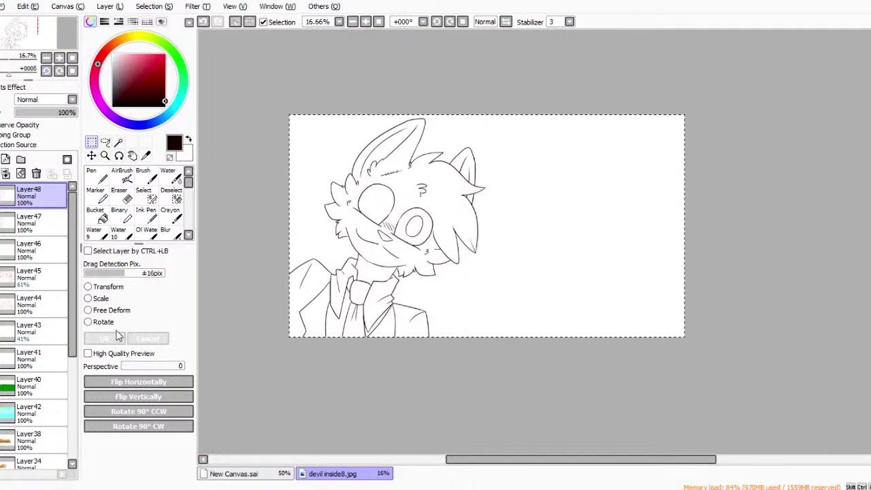
{"action": "left_click", "coordinate": [139, 382]}
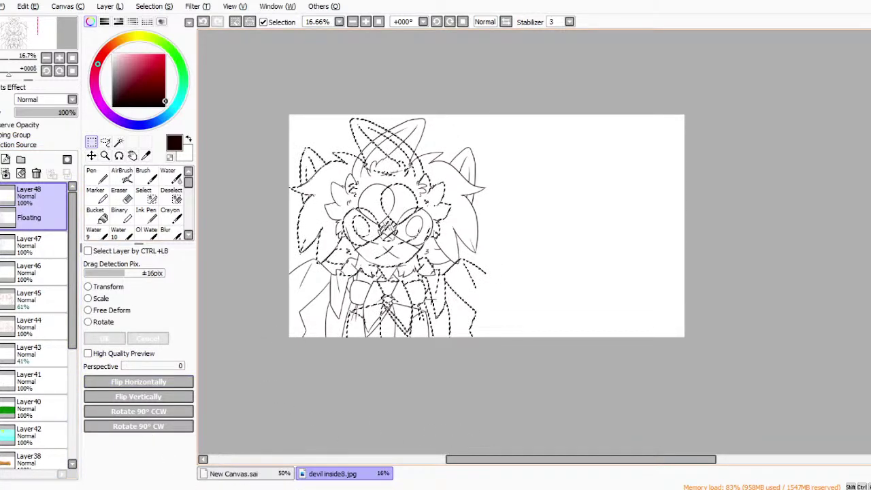
Move the mirrored copy to the right half of the canvas, facing the original, and deselect it.
{"action": "key", "text": "ctrl+t"}
{"action": "left_click_drag", "start_coordinate": [523, 314], "coordinate": [739, 325]}
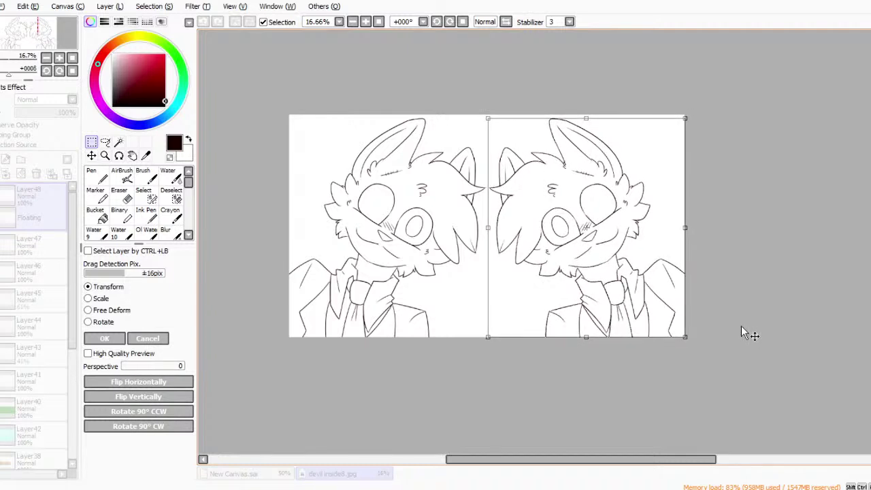
{"action": "mouse_move", "coordinate": [743, 325]}
{"action": "left_mouse_down"}
{"action": "mouse_move", "coordinate": [745, 315]}
{"action": "mouse_move", "coordinate": [742, 325]}
{"action": "left_mouse_up"}
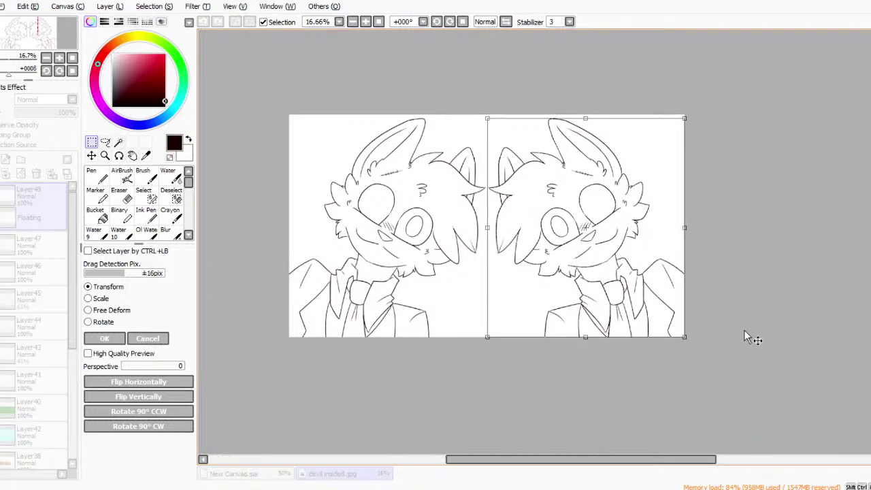
{"action": "key", "text": "Return"}
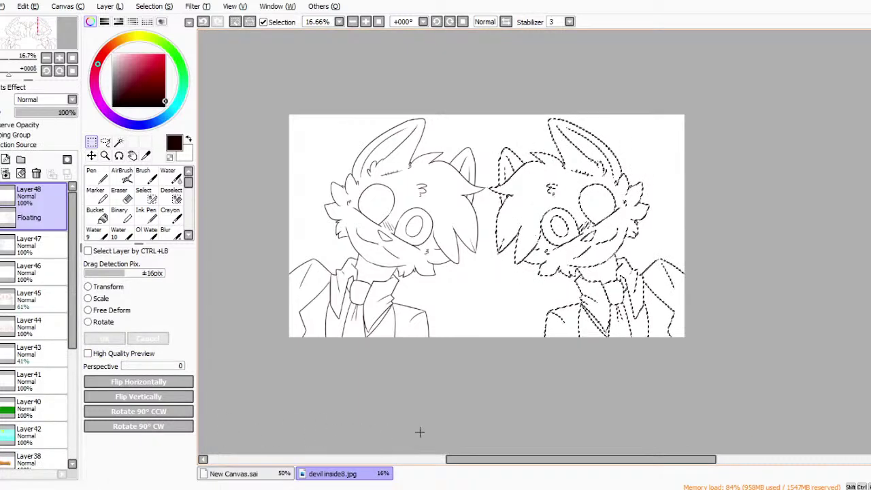
{"action": "scroll", "coordinate": [683, 284], "scroll_direction": "up", "scroll_amount": 3}
{"action": "scroll", "coordinate": [430, 147], "scroll_direction": "down", "scroll_amount": 2}
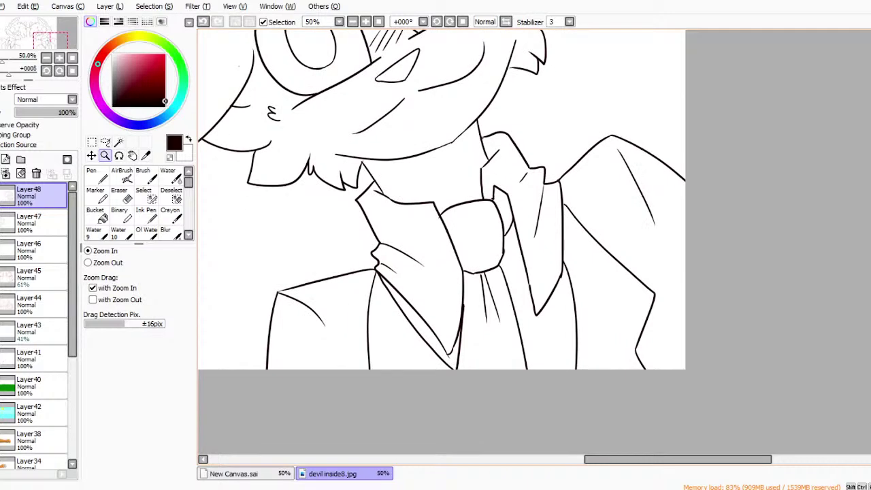
Prepare to draw inside the original character's pupil-less eye with the size 10 Pen on Layer47.
{"action": "scroll", "coordinate": [430, 147], "scroll_direction": "up", "scroll_amount": 5}
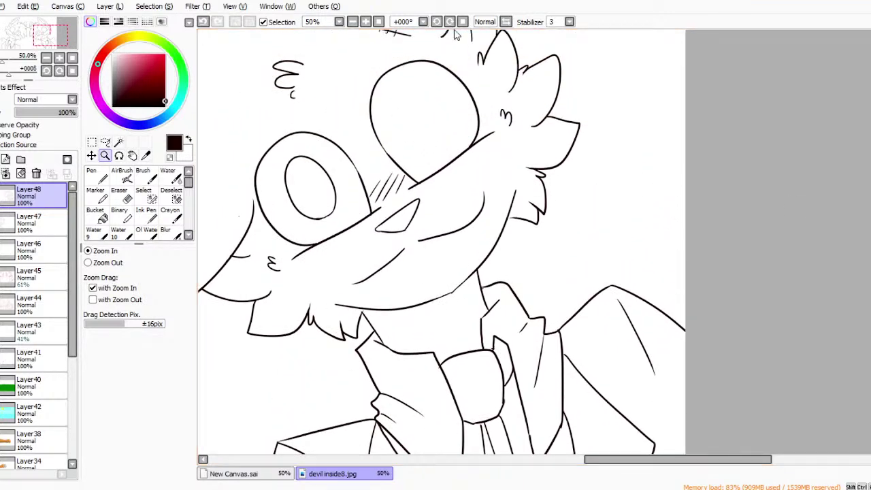
{"action": "scroll", "coordinate": [457, 34], "scroll_direction": "down", "scroll_amount": 2}
{"action": "left_click_drag", "start_coordinate": [633, 459], "coordinate": [584, 459]}
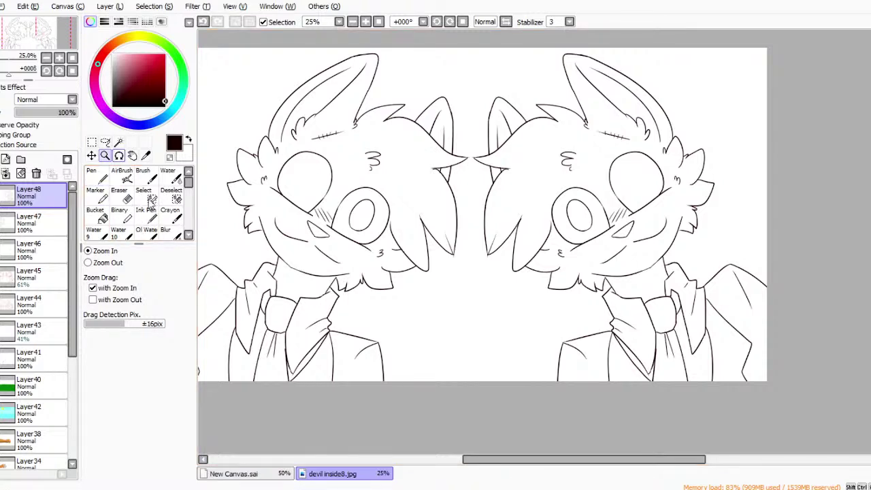
{"action": "left_click", "coordinate": [385, 222]}
{"action": "left_click", "coordinate": [384, 221]}
{"action": "left_click", "coordinate": [385, 221]}
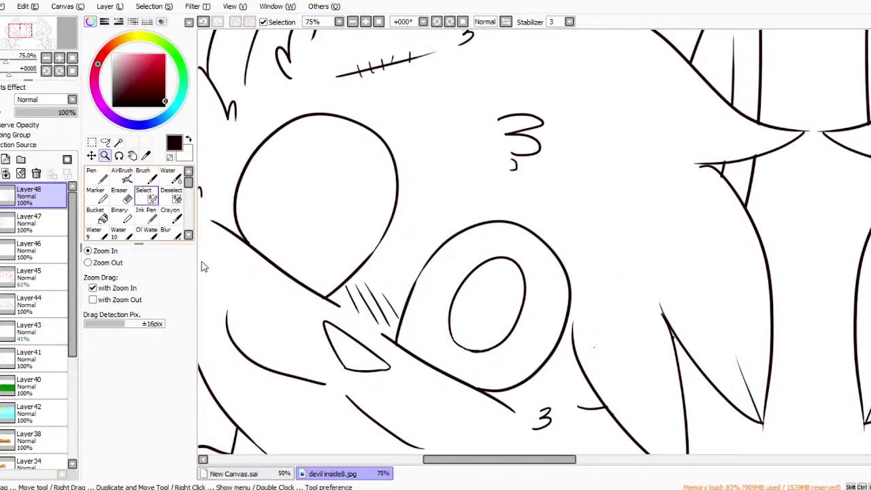
{"action": "left_click", "coordinate": [170, 176]}
{"action": "left_click", "coordinate": [34, 223]}
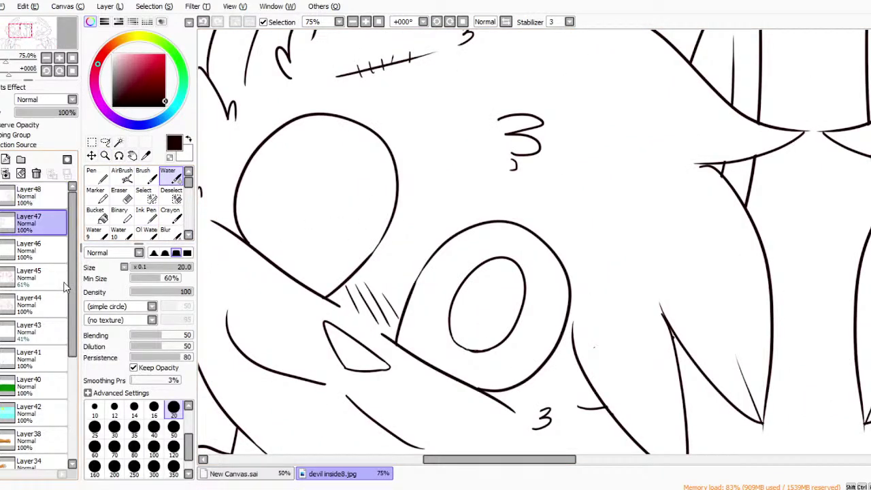
{"action": "left_click", "coordinate": [95, 175]}
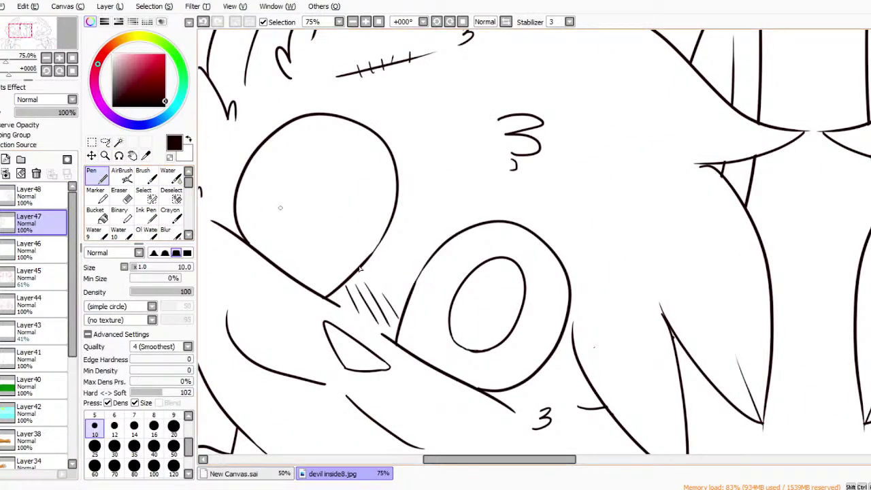
Undo the trial cross strokes in the original character's empty eye and show the pink sketch again.
{"action": "mouse_move", "coordinate": [310, 211]}
{"action": "left_mouse_down"}
{"action": "mouse_move", "coordinate": [298, 162]}
{"action": "mouse_move", "coordinate": [334, 148]}
{"action": "mouse_move", "coordinate": [335, 214]}
{"action": "left_mouse_up"}
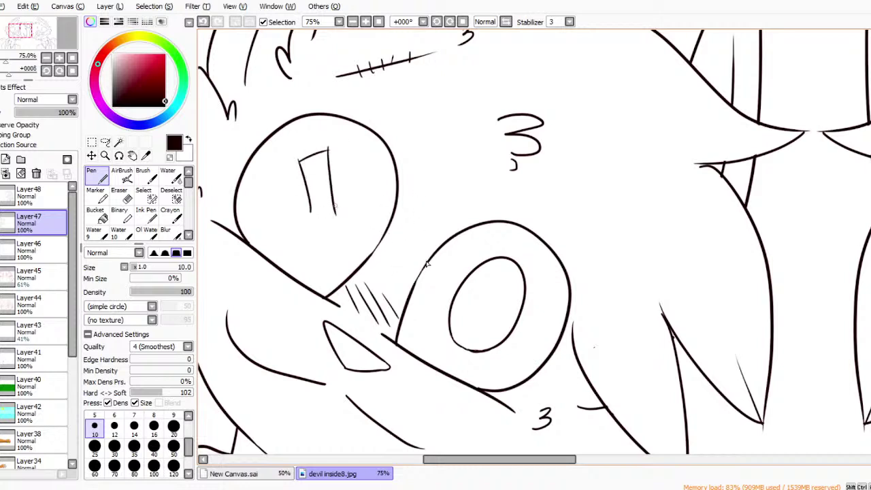
{"action": "key", "text": "ctrl+z"}
{"action": "key", "text": "ctrl+z"}
{"action": "key", "text": "ctrl+z"}
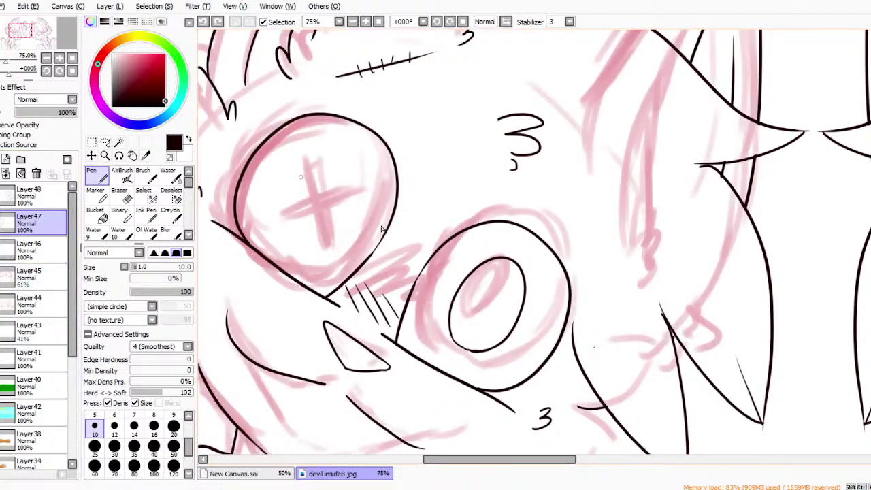
Outline a cross inside the original character's empty eye, following the pink sketch.
{"action": "key", "text": "ctrl+y"}
{"action": "key", "text": "ctrl+z"}
{"action": "key", "text": "ctrl+y"}
{"action": "key", "text": "ctrl+y"}
{"action": "key", "text": "ctrl+y"}
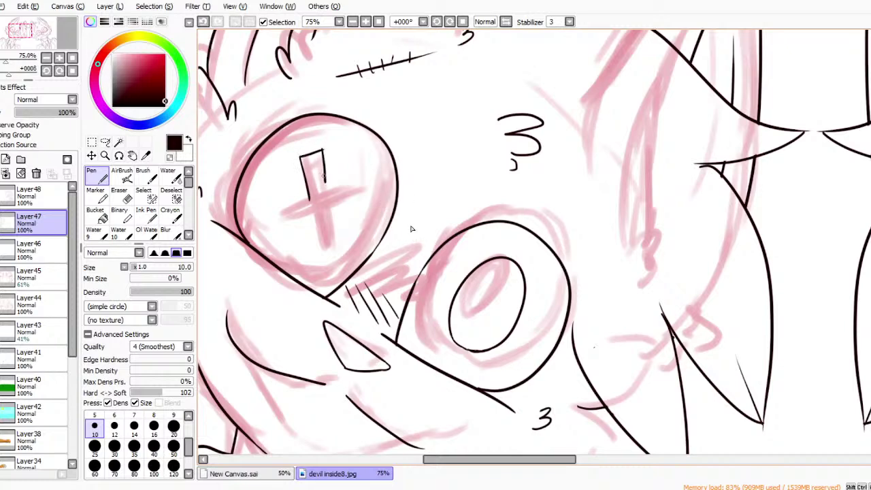
{"action": "key", "text": "ctrl+y"}
{"action": "key", "text": "ctrl+y"}
{"action": "key", "text": "ctrl+y"}
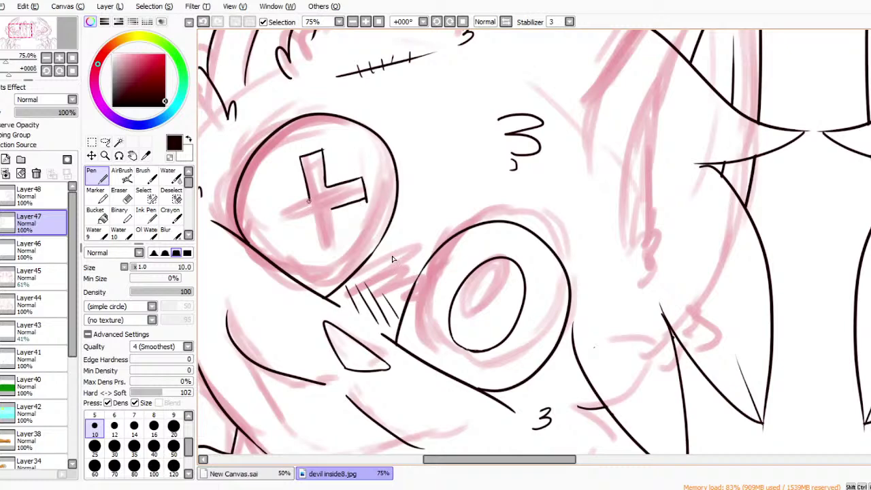
{"action": "key", "text": "ctrl+y"}
{"action": "key", "text": "ctrl+y"}
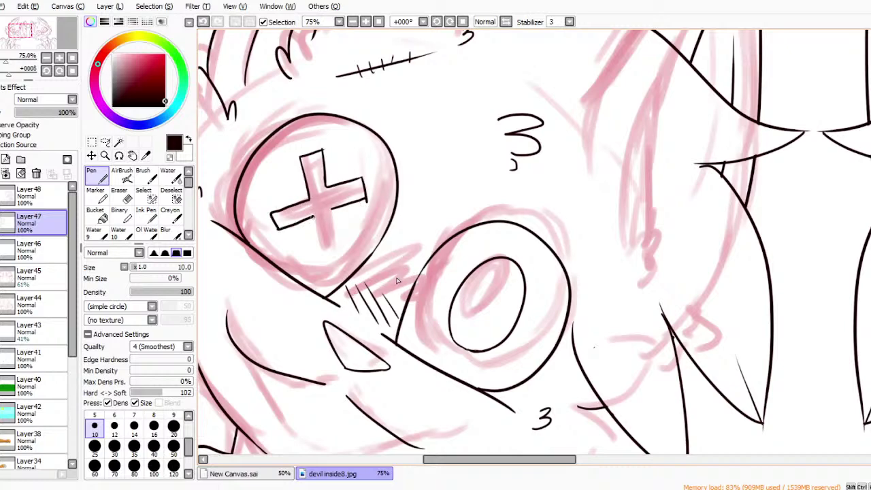
{"action": "key", "text": "ctrl+y"}
{"action": "key", "text": "ctrl+y"}
{"action": "key", "text": "ctrl+y"}
Fill the eye around the cross with the dark colour and try erasing along the cross's lower arm.
{"action": "left_click", "coordinate": [95, 216]}
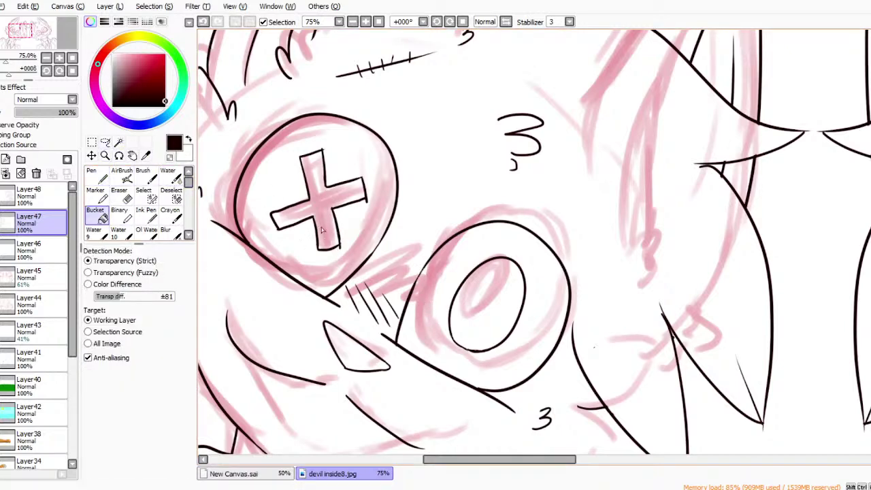
{"action": "left_click", "coordinate": [303, 228]}
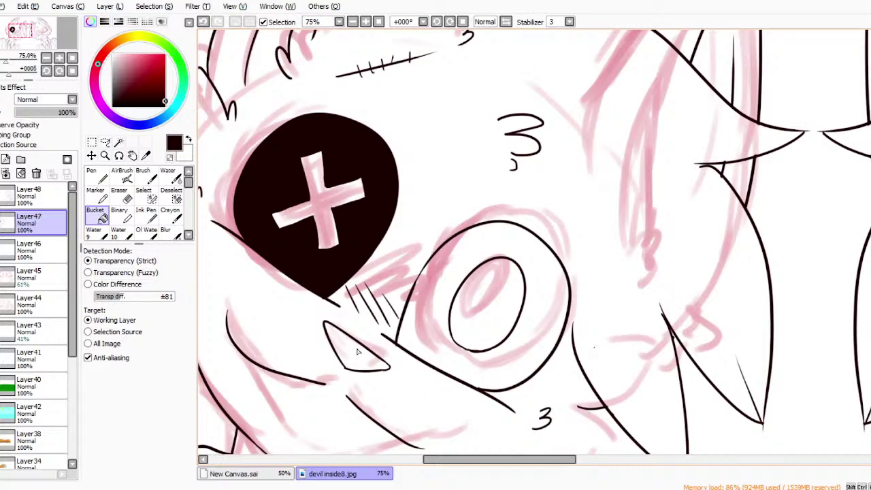
{"action": "left_click", "coordinate": [119, 194]}
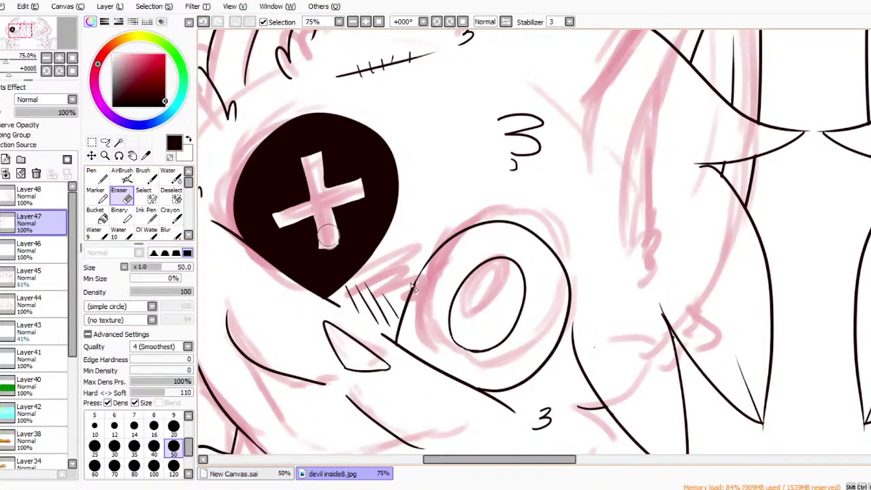
{"action": "mouse_move", "coordinate": [326, 239]}
{"action": "left_mouse_down"}
{"action": "mouse_move", "coordinate": [321, 219]}
{"action": "mouse_move", "coordinate": [329, 245]}
{"action": "mouse_move", "coordinate": [323, 211]}
{"action": "mouse_move", "coordinate": [329, 247]}
{"action": "mouse_move", "coordinate": [308, 160]}
{"action": "mouse_move", "coordinate": [317, 203]}
{"action": "mouse_move", "coordinate": [284, 215]}
{"action": "mouse_move", "coordinate": [328, 190]}
{"action": "mouse_move", "coordinate": [357, 184]}
{"action": "mouse_move", "coordinate": [314, 206]}
{"action": "mouse_move", "coordinate": [360, 187]}
{"action": "mouse_move", "coordinate": [326, 201]}
{"action": "left_mouse_up"}
Undo the erasing, the dark eye fill and the cross outline.
{"action": "key", "text": "ctrl+z"}
{"action": "key", "text": "ctrl+z"}
{"action": "key", "text": "ctrl+z"}
{"action": "key", "text": "ctrl+z"}
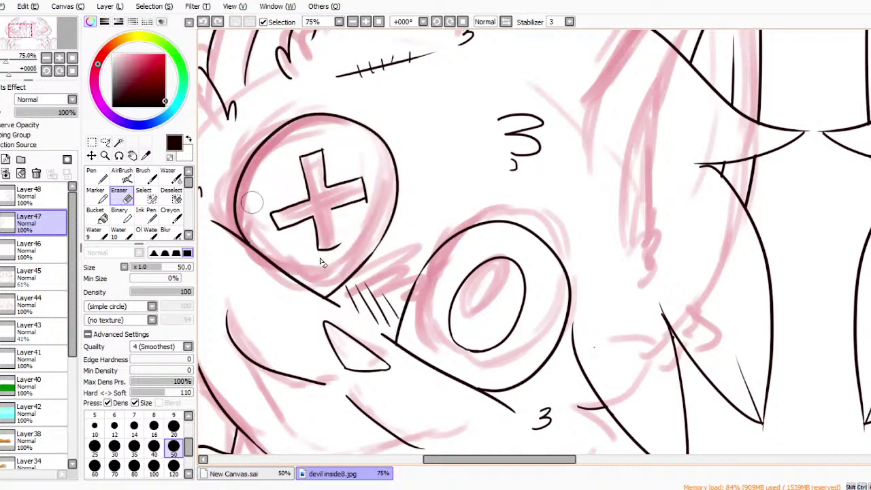
{"action": "key", "text": "ctrl+z"}
{"action": "key", "text": "ctrl+z"}
{"action": "key", "text": "ctrl+z"}
{"action": "key", "text": "ctrl+z"}
{"action": "key", "text": "ctrl+z"}
{"action": "key", "text": "ctrl+z"}
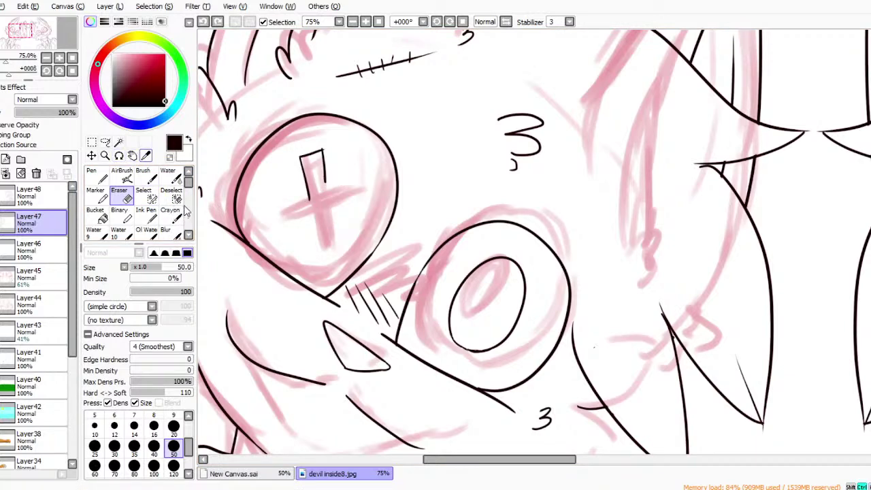
{"action": "key", "text": "ctrl+z"}
Fill the original character's empty eye solid dark and erase a cross from it with the size 50 Eraser, following the sketch.
{"action": "left_click", "coordinate": [95, 214]}
{"action": "left_click", "coordinate": [353, 233]}
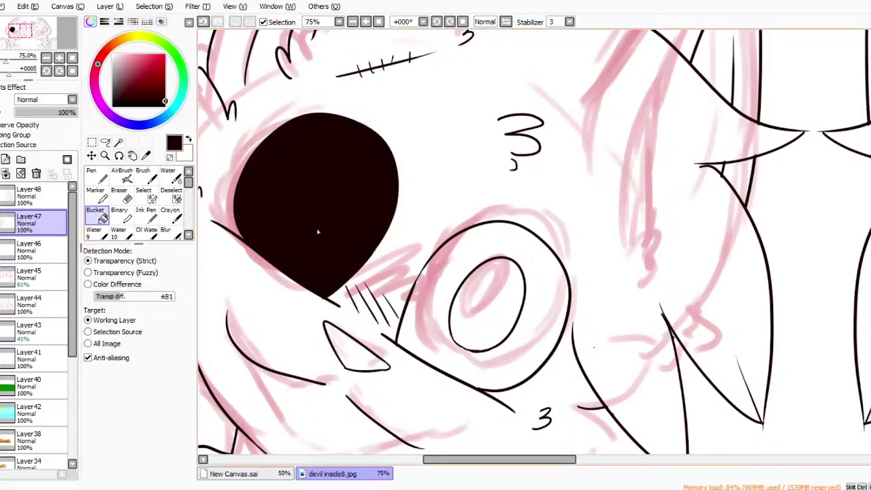
{"action": "key", "text": "e"}
{"action": "mouse_move", "coordinate": [307, 176]}
{"action": "left_mouse_down"}
{"action": "mouse_move", "coordinate": [328, 245]}
{"action": "mouse_move", "coordinate": [312, 177]}
{"action": "left_mouse_up"}
{"action": "key", "text": "ctrl+z"}
{"action": "mouse_move", "coordinate": [281, 218]}
{"action": "left_mouse_down"}
{"action": "mouse_move", "coordinate": [353, 200]}
{"action": "mouse_move", "coordinate": [292, 224]}
{"action": "mouse_move", "coordinate": [283, 225]}
{"action": "mouse_move", "coordinate": [358, 198]}
{"action": "mouse_move", "coordinate": [286, 222]}
{"action": "mouse_move", "coordinate": [345, 197]}
{"action": "left_mouse_up"}
{"action": "key", "text": "ctrl+z"}
{"action": "key", "text": "ctrl+z"}
{"action": "key", "text": "ctrl+z"}
{"action": "key", "text": "ctrl+z"}
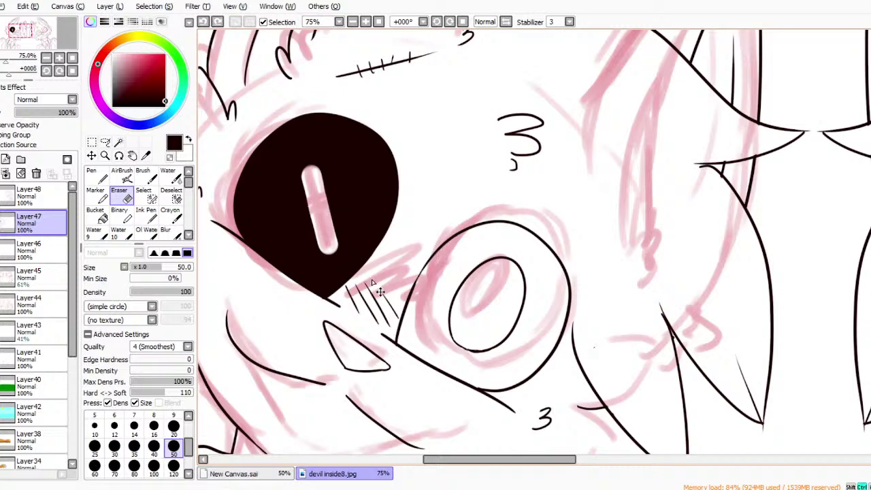
{"action": "mouse_move", "coordinate": [286, 216]}
{"action": "left_mouse_down"}
{"action": "mouse_move", "coordinate": [353, 195]}
{"action": "mouse_move", "coordinate": [284, 217]}
{"action": "left_mouse_up"}
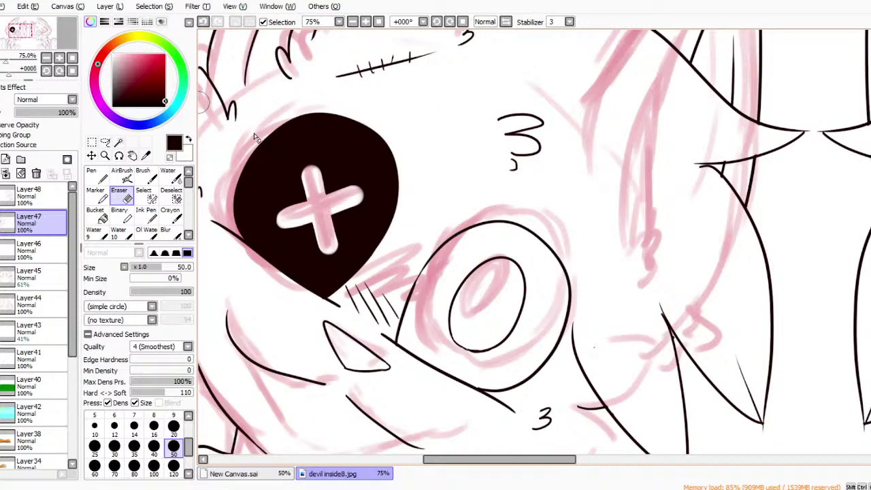
Fill the oval pupil of the original character's other eye and the nose with the dark colour.
{"action": "left_click", "coordinate": [449, 27]}
{"action": "left_click", "coordinate": [449, 27]}
{"action": "left_click", "coordinate": [449, 28]}
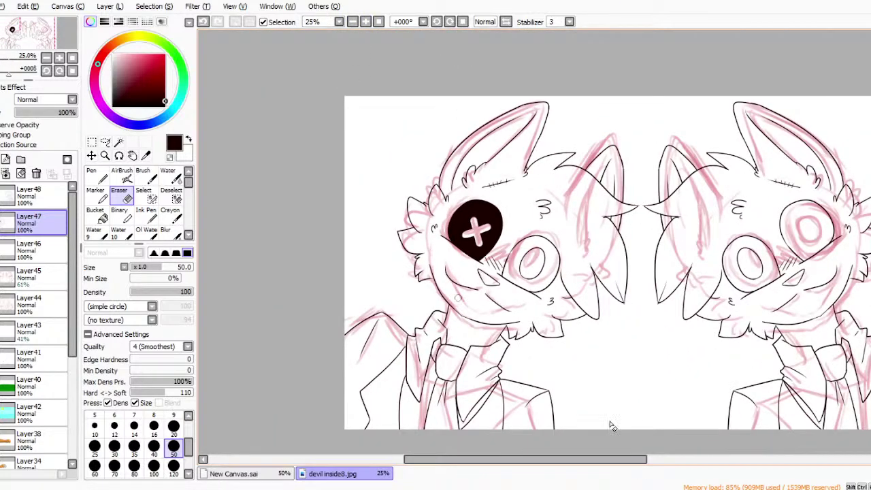
{"action": "left_click_drag", "start_coordinate": [515, 459], "coordinate": [592, 459]}
{"action": "left_click", "coordinate": [96, 213]}
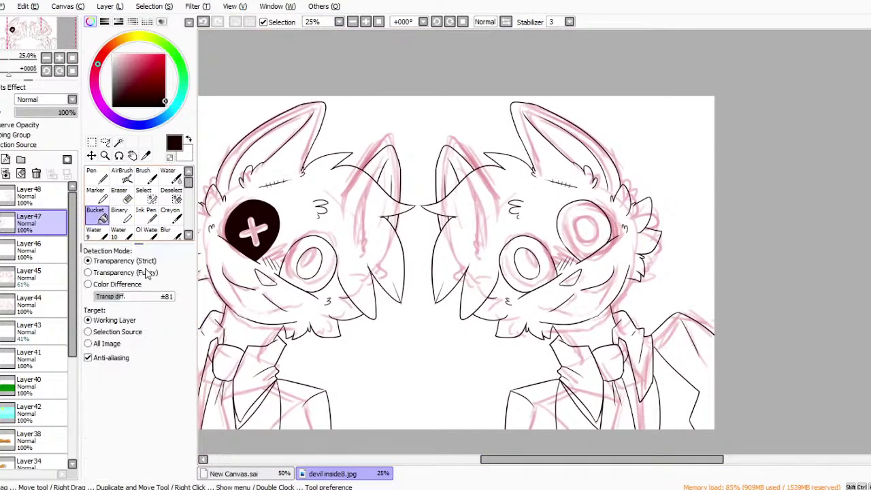
{"action": "left_click", "coordinate": [710, 292]}
{"action": "key", "text": "ctrl+z"}
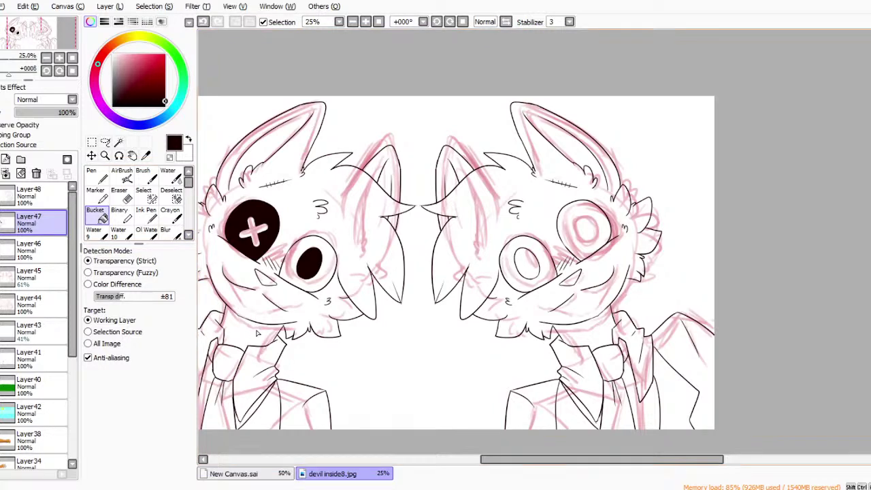
On Layer48, fill the mirrored character's ring-sketched eye and nose with the dark colour, and erase a round opening from the eye.
{"action": "left_click", "coordinate": [28, 194]}
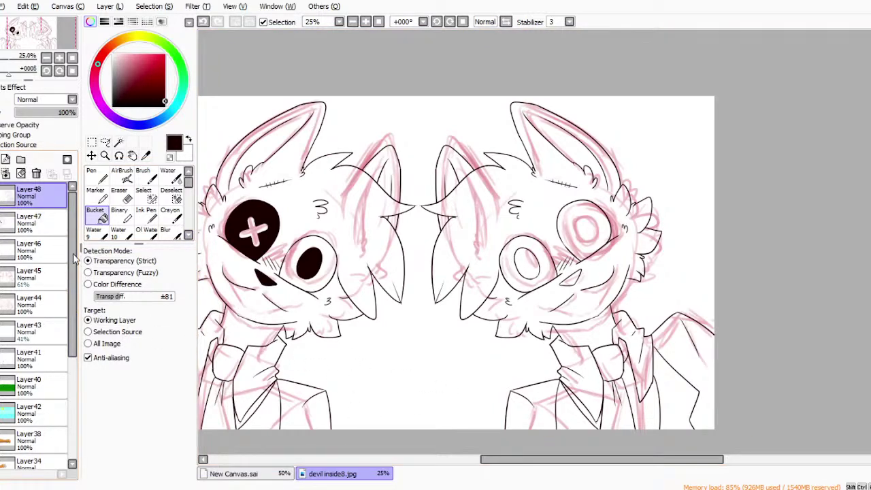
{"action": "left_click", "coordinate": [586, 233]}
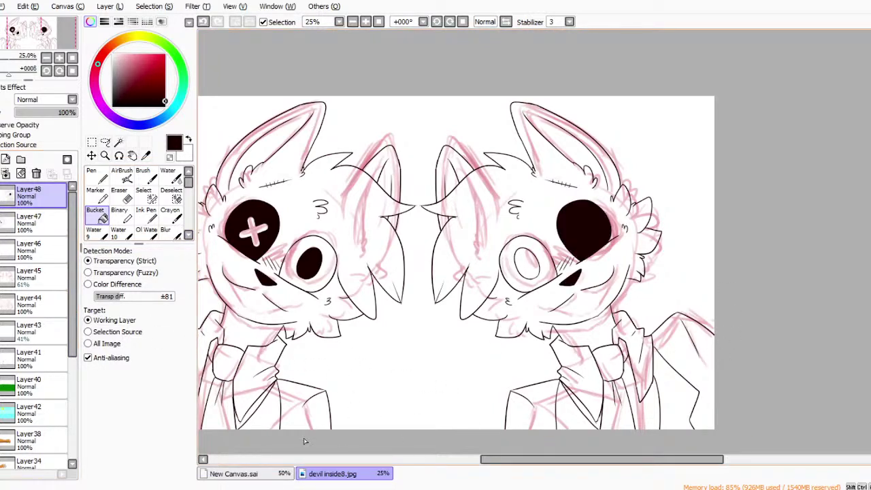
{"action": "left_click", "coordinate": [105, 156]}
{"action": "left_click", "coordinate": [573, 217]}
{"action": "left_click", "coordinate": [591, 221]}
{"action": "left_click", "coordinate": [602, 229]}
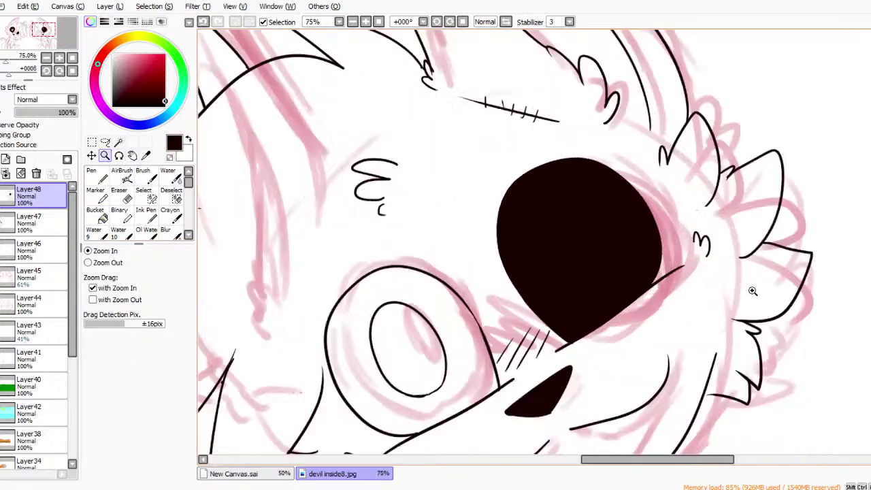
{"action": "left_click", "coordinate": [121, 197]}
{"action": "mouse_move", "coordinate": [557, 292]}
{"action": "left_mouse_down"}
{"action": "mouse_move", "coordinate": [518, 240]}
{"action": "mouse_move", "coordinate": [560, 209]}
{"action": "mouse_move", "coordinate": [598, 289]}
{"action": "mouse_move", "coordinate": [541, 284]}
{"action": "mouse_move", "coordinate": [544, 212]}
{"action": "mouse_move", "coordinate": [602, 246]}
{"action": "mouse_move", "coordinate": [565, 297]}
{"action": "mouse_move", "coordinate": [541, 285]}
{"action": "mouse_move", "coordinate": [533, 221]}
{"action": "mouse_move", "coordinate": [596, 227]}
{"action": "mouse_move", "coordinate": [599, 278]}
{"action": "mouse_move", "coordinate": [565, 295]}
{"action": "mouse_move", "coordinate": [574, 298]}
{"action": "mouse_move", "coordinate": [590, 290]}
{"action": "mouse_move", "coordinate": [576, 297]}
{"action": "mouse_move", "coordinate": [553, 290]}
{"action": "mouse_move", "coordinate": [539, 273]}
{"action": "mouse_move", "coordinate": [534, 233]}
{"action": "mouse_move", "coordinate": [546, 215]}
{"action": "mouse_move", "coordinate": [572, 210]}
{"action": "mouse_move", "coordinate": [587, 220]}
{"action": "mouse_move", "coordinate": [600, 254]}
{"action": "mouse_move", "coordinate": [582, 290]}
{"action": "mouse_move", "coordinate": [545, 279]}
{"action": "mouse_move", "coordinate": [550, 224]}
{"action": "mouse_move", "coordinate": [560, 281]}
{"action": "mouse_move", "coordinate": [583, 270]}
{"action": "mouse_move", "coordinate": [566, 270]}
{"action": "mouse_move", "coordinate": [556, 257]}
{"action": "mouse_move", "coordinate": [572, 278]}
{"action": "mouse_move", "coordinate": [532, 250]}
{"action": "mouse_move", "coordinate": [567, 207]}
{"action": "mouse_move", "coordinate": [610, 240]}
{"action": "mouse_move", "coordinate": [595, 287]}
{"action": "mouse_move", "coordinate": [555, 282]}
{"action": "mouse_move", "coordinate": [537, 234]}
{"action": "mouse_move", "coordinate": [551, 202]}
{"action": "mouse_move", "coordinate": [597, 200]}
{"action": "mouse_move", "coordinate": [542, 232]}
{"action": "mouse_move", "coordinate": [558, 213]}
{"action": "mouse_move", "coordinate": [601, 222]}
{"action": "mouse_move", "coordinate": [611, 270]}
{"action": "mouse_move", "coordinate": [590, 291]}
{"action": "mouse_move", "coordinate": [575, 292]}
{"action": "mouse_move", "coordinate": [553, 257]}
{"action": "mouse_move", "coordinate": [551, 232]}
{"action": "mouse_move", "coordinate": [569, 209]}
{"action": "mouse_move", "coordinate": [579, 206]}
{"action": "mouse_move", "coordinate": [551, 230]}
{"action": "mouse_move", "coordinate": [586, 209]}
{"action": "mouse_move", "coordinate": [606, 234]}
{"action": "mouse_move", "coordinate": [597, 266]}
{"action": "left_mouse_up"}
{"action": "key", "text": "ctrl+z"}
{"action": "key", "text": "ctrl+z"}
{"action": "key", "text": "ctrl+z"}
Place a round dark pupil inside the eye opening with the size 120 Pen and widen the opening's edge with the size 50 Eraser.
{"action": "left_click", "coordinate": [95, 176]}
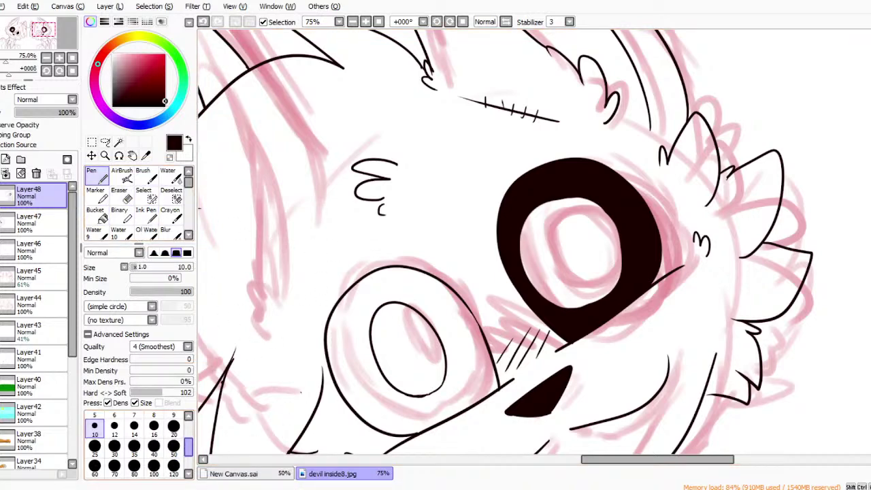
{"action": "left_click", "coordinate": [173, 465]}
{"action": "mouse_move", "coordinate": [567, 255]}
{"action": "left_mouse_down"}
{"action": "mouse_move", "coordinate": [567, 244]}
{"action": "mouse_move", "coordinate": [571, 253]}
{"action": "left_mouse_up"}
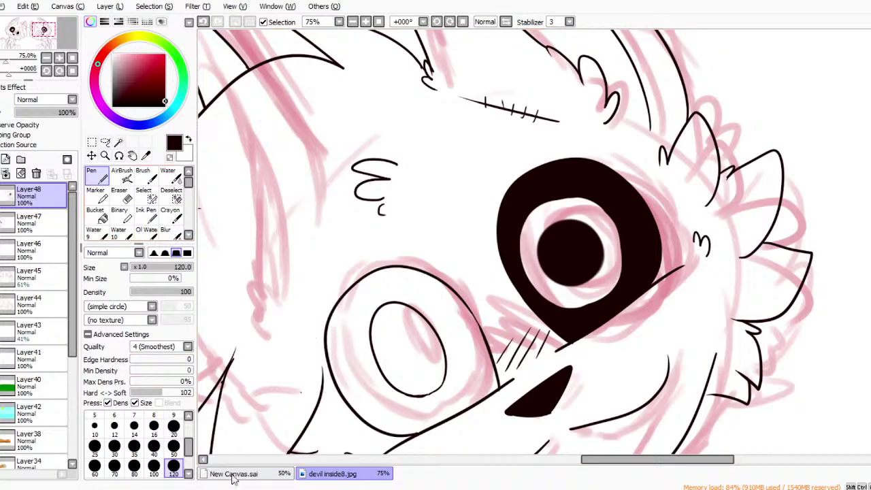
{"action": "left_click", "coordinate": [174, 427]}
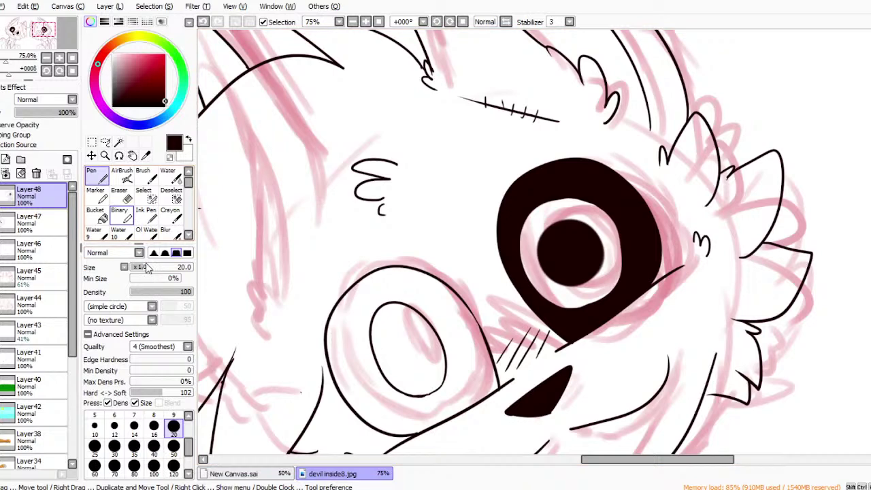
{"action": "key", "text": "e"}
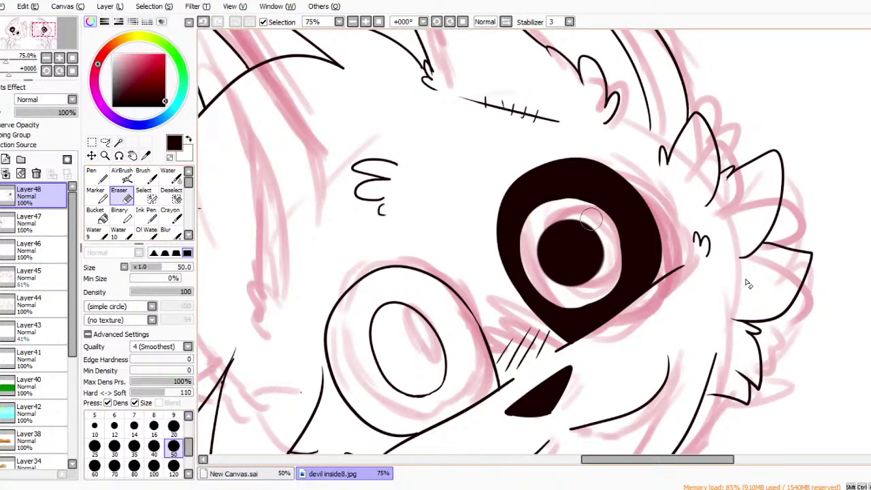
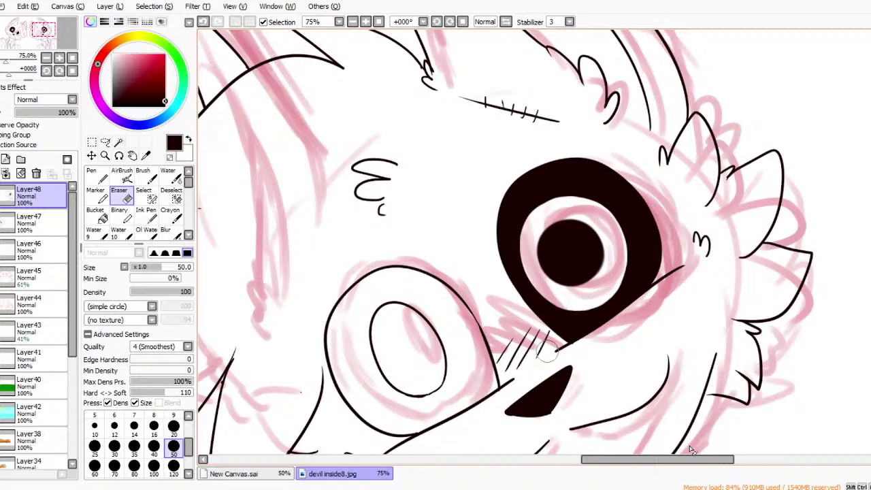
Fill the oval pupil of the mirrored character's other eye with the dark colour.
{"action": "left_click", "coordinate": [352, 21]}
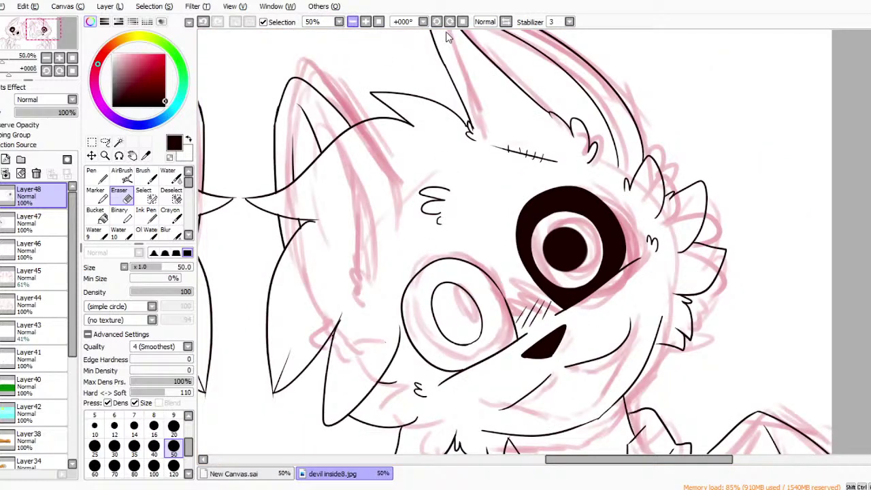
{"action": "left_click", "coordinate": [353, 22]}
{"action": "left_click", "coordinate": [96, 214]}
{"action": "left_click", "coordinate": [489, 290]}
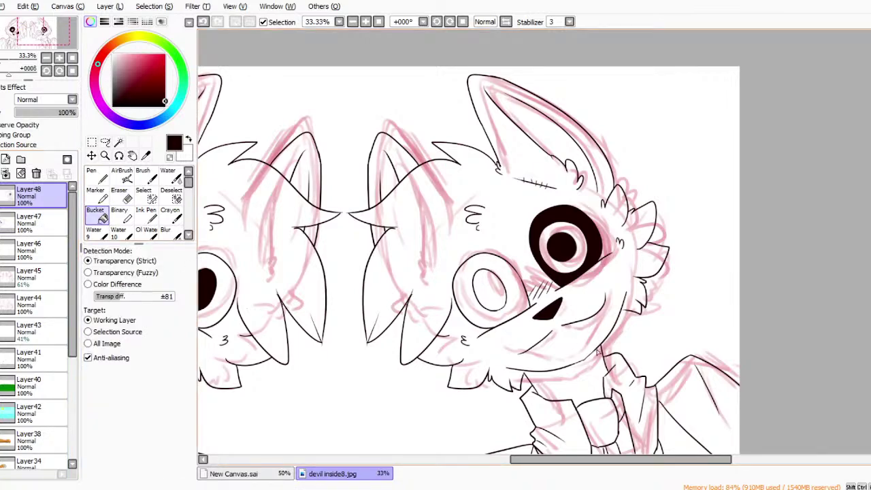
Lasso the round pupil in the mirrored character's dark eye and shift it slightly to centre it in the ring.
{"action": "scroll", "coordinate": [481, 258], "scroll_direction": "left", "scroll_amount": 5}
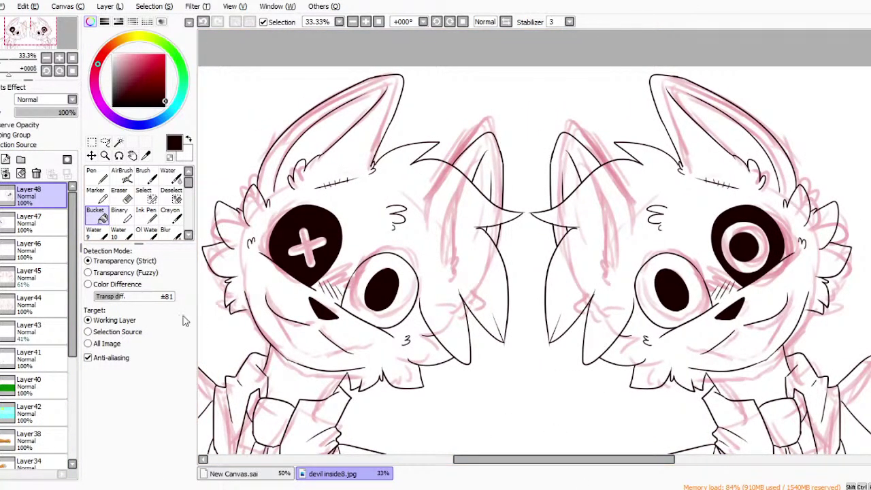
{"action": "left_click", "coordinate": [105, 142]}
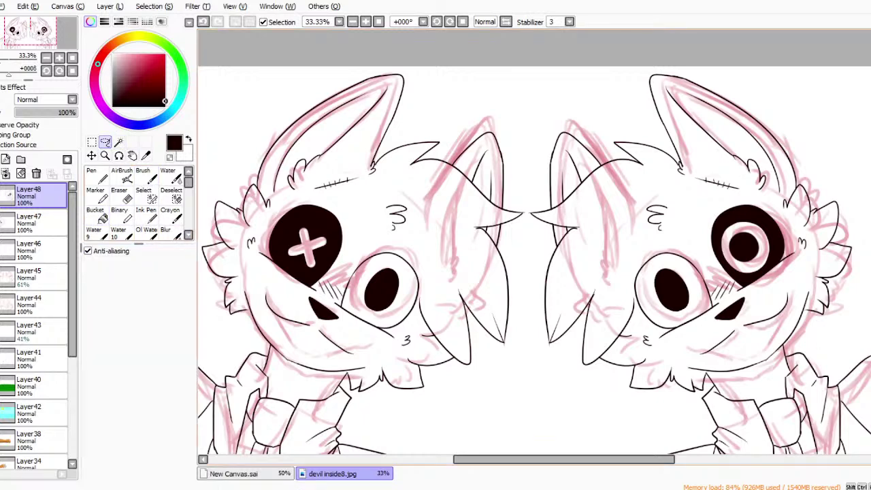
{"action": "mouse_move", "coordinate": [763, 260]}
{"action": "left_mouse_down"}
{"action": "mouse_move", "coordinate": [762, 239]}
{"action": "mouse_move", "coordinate": [741, 258]}
{"action": "mouse_move", "coordinate": [745, 250]}
{"action": "left_mouse_up"}
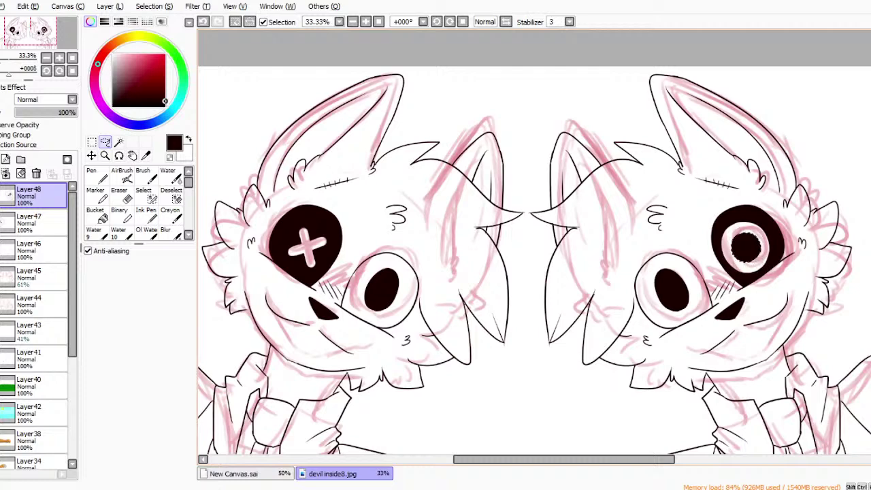
{"action": "key", "text": "ctrl+t"}
{"action": "key", "text": "Return"}
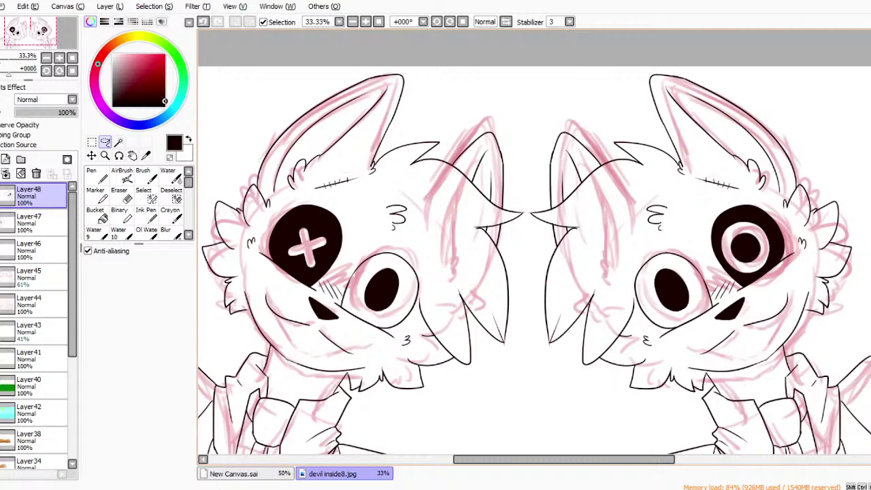
Try to select the background around the mirrored character with the Magic Wand, and clear the selection.
{"action": "scroll", "coordinate": [534, 241], "scroll_direction": "down", "scroll_amount": 4}
{"action": "scroll", "coordinate": [534, 241], "scroll_direction": "up", "scroll_amount": 2}
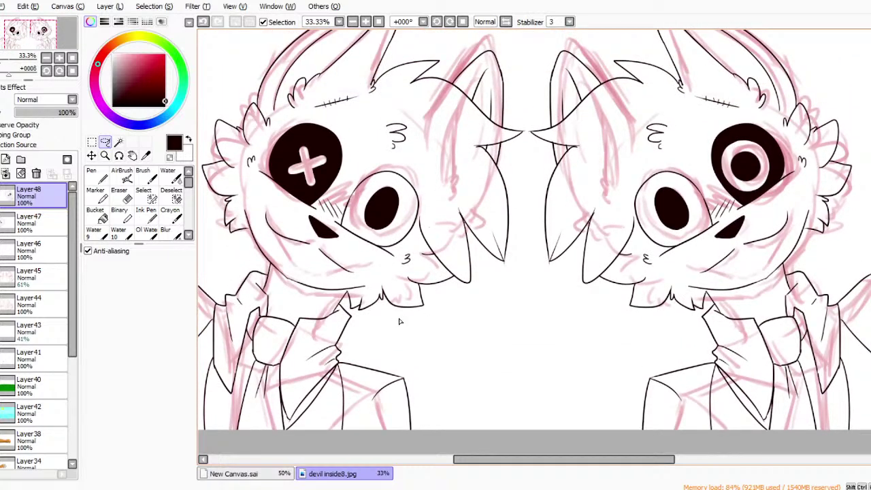
{"action": "left_click", "coordinate": [119, 141]}
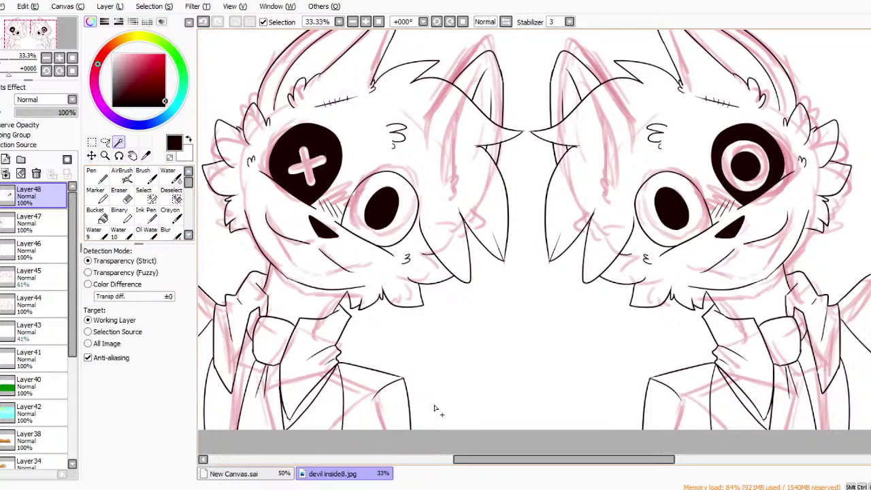
{"action": "left_click", "coordinate": [550, 423]}
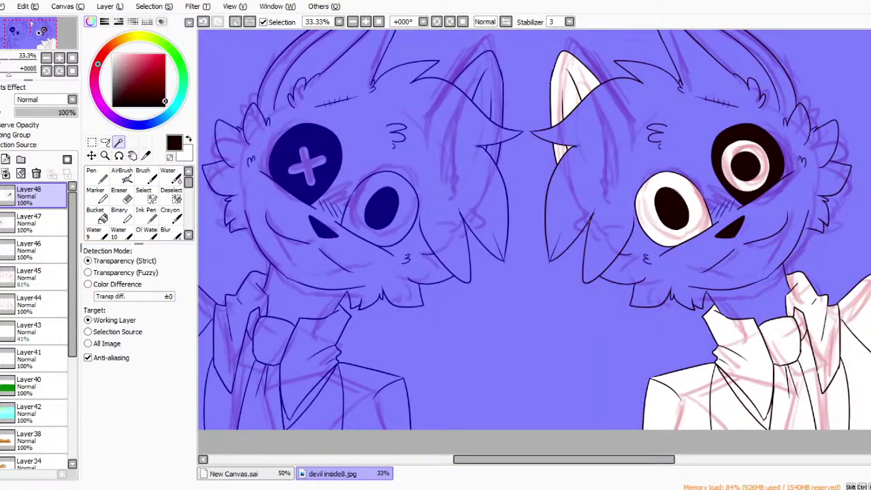
{"action": "left_click_drag", "start_coordinate": [554, 459], "coordinate": [612, 460]}
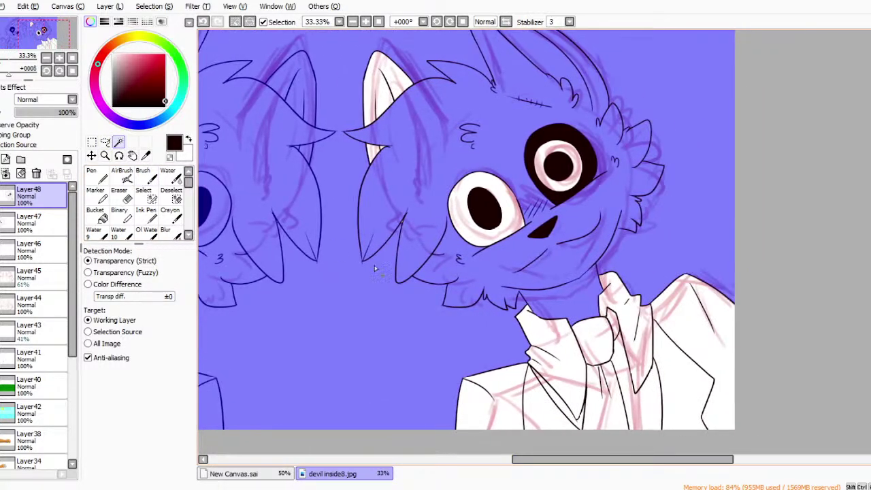
{"action": "key", "text": "ctrl+d"}
Close the gap between the mirrored character's jaw line and the lowest cheek fur tuft with the size 9 Pen.
{"action": "left_click", "coordinate": [105, 155]}
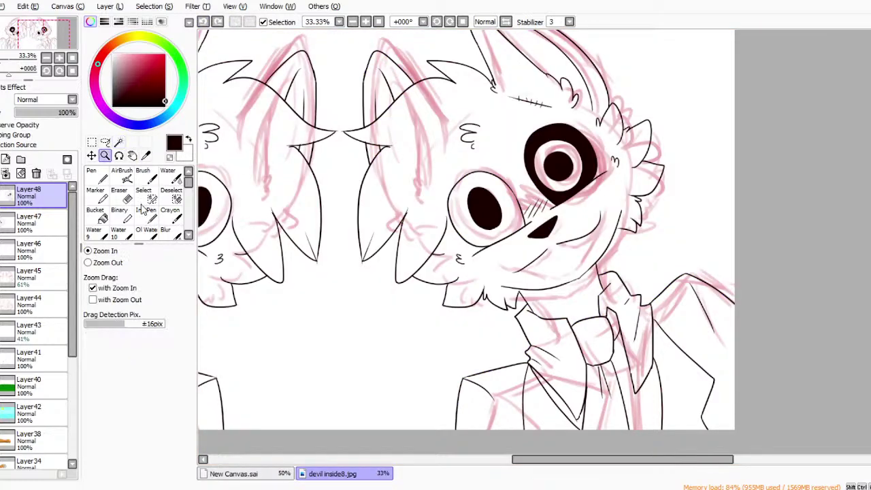
{"action": "left_click", "coordinate": [807, 285]}
{"action": "left_click", "coordinate": [805, 287]}
{"action": "left_click", "coordinate": [792, 292]}
{"action": "left_click", "coordinate": [789, 293]}
{"action": "left_click", "coordinate": [784, 292]}
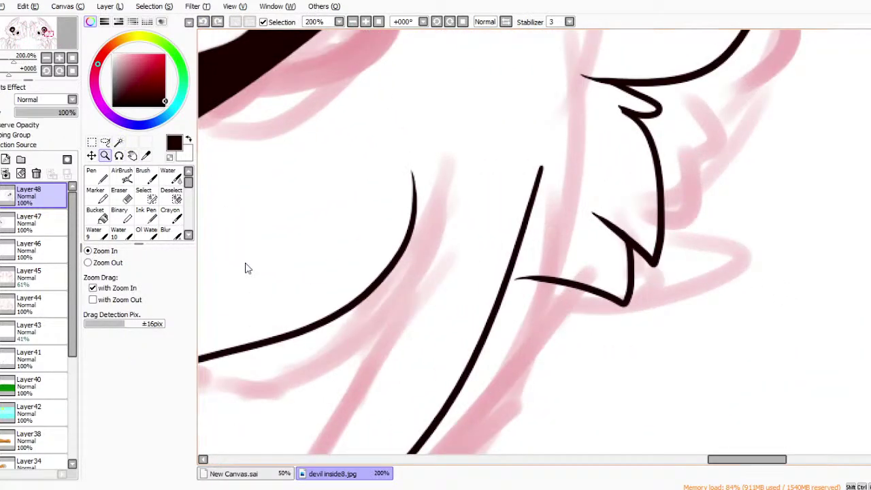
{"action": "left_click", "coordinate": [91, 175]}
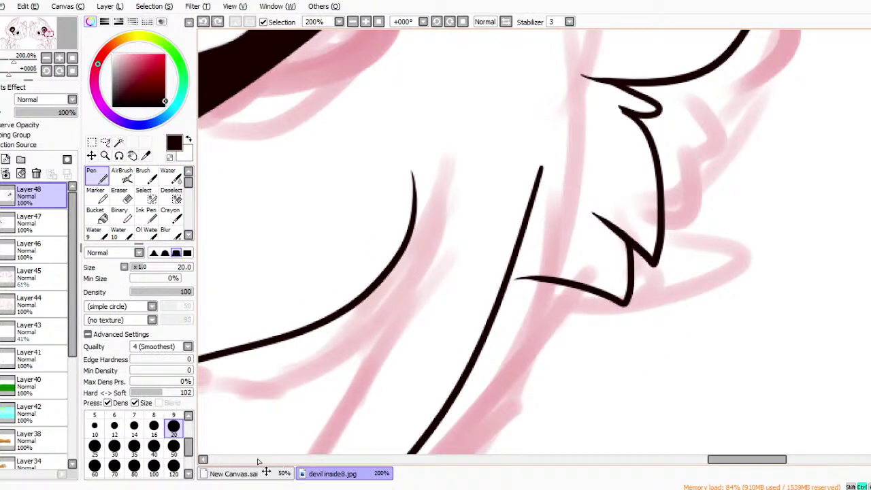
{"action": "left_click", "coordinate": [173, 416]}
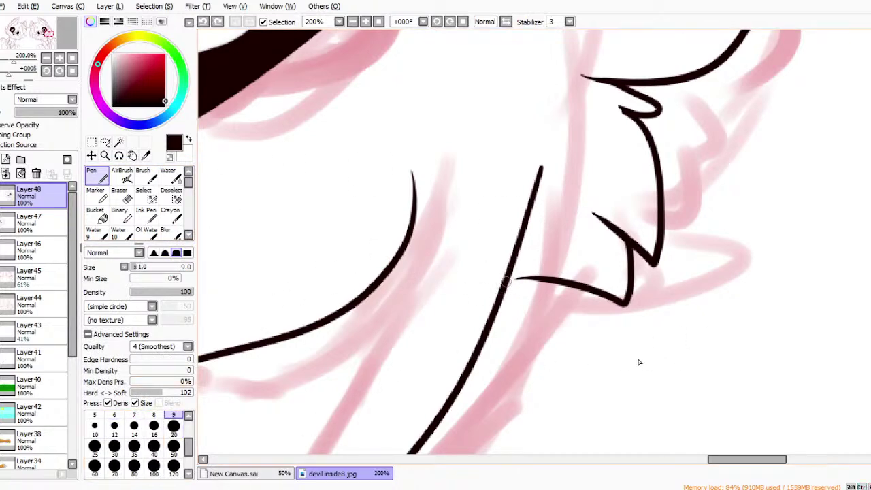
{"action": "left_click_drag", "start_coordinate": [502, 290], "coordinate": [530, 275]}
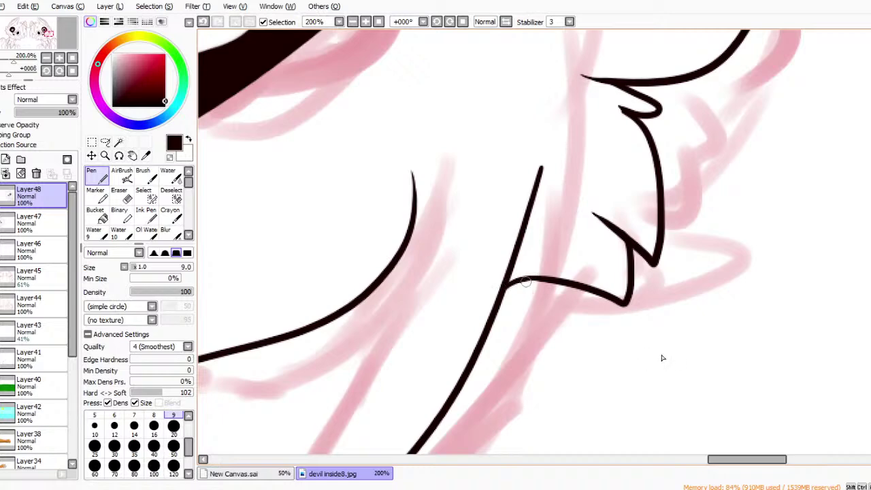
Select the area outside the mirrored character with the Magic Wand and invert the selection to cover the whole character.
{"action": "left_click", "coordinate": [352, 22]}
{"action": "left_click", "coordinate": [353, 21]}
{"action": "left_click", "coordinate": [352, 22]}
{"action": "left_click", "coordinate": [352, 22]}
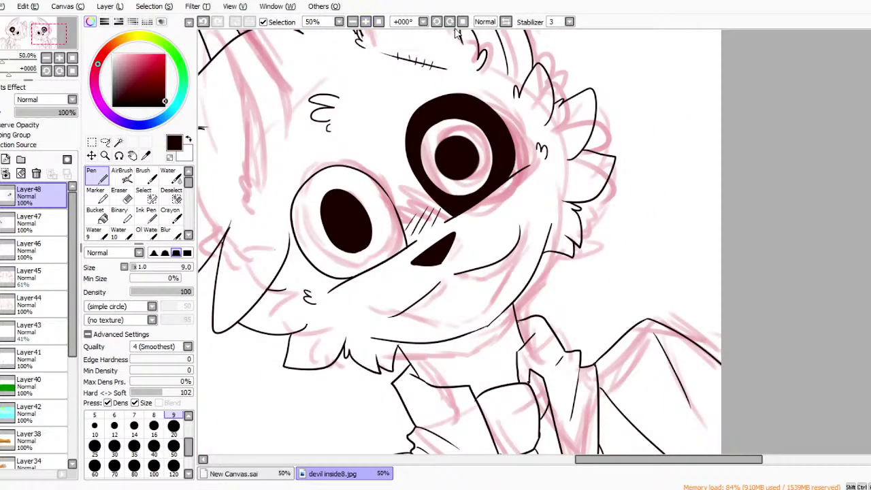
{"action": "left_click", "coordinate": [119, 142]}
{"action": "left_click", "coordinate": [407, 444]}
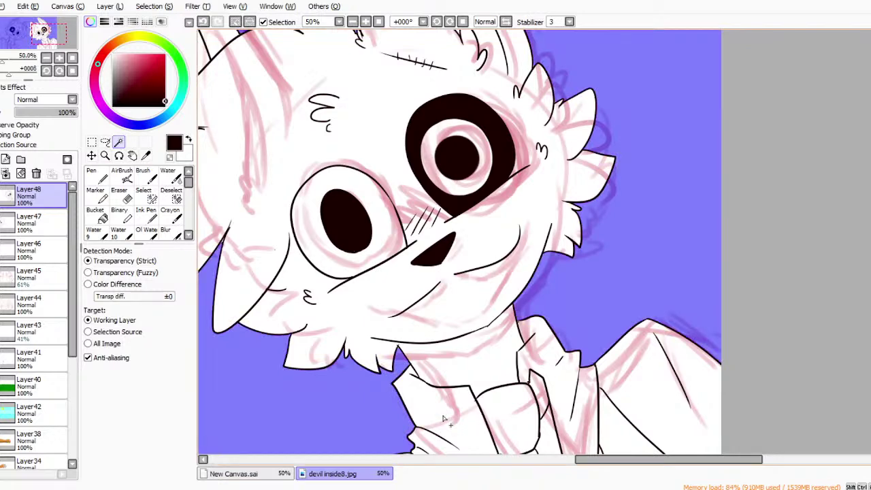
{"action": "scroll", "coordinate": [452, 31], "scroll_direction": "down", "scroll_amount": 2}
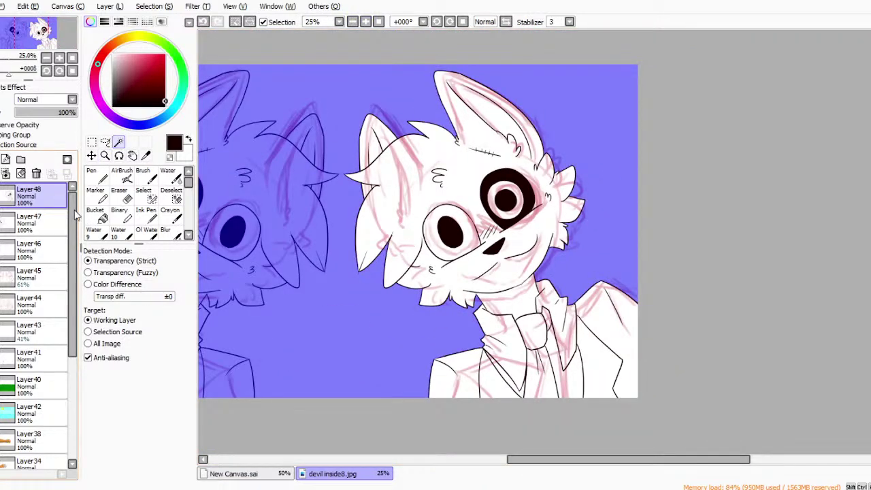
{"action": "key", "text": "ctrl+i"}
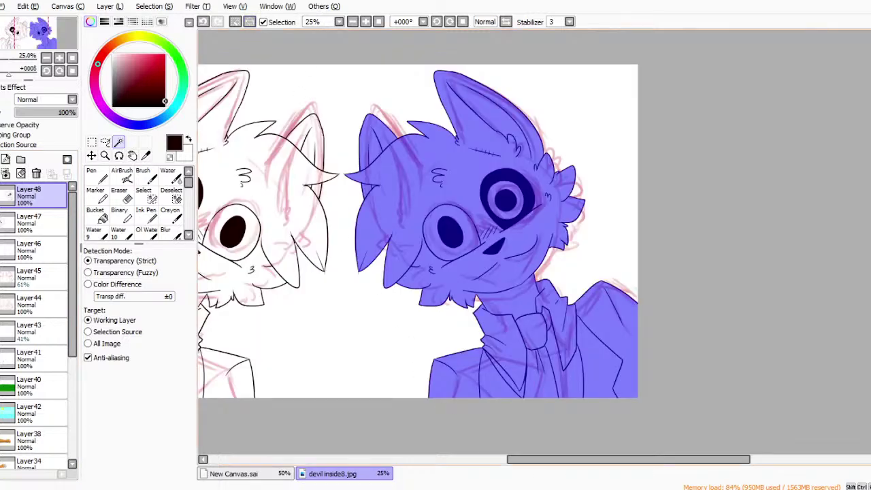
Add a new layer between Layer47 and Layer48 and fill the selected mirrored character with a muted crimson base colour.
{"action": "left_click_drag", "start_coordinate": [629, 459], "coordinate": [625, 459]}
{"action": "left_click", "coordinate": [6, 233]}
{"action": "left_click", "coordinate": [5, 159]}
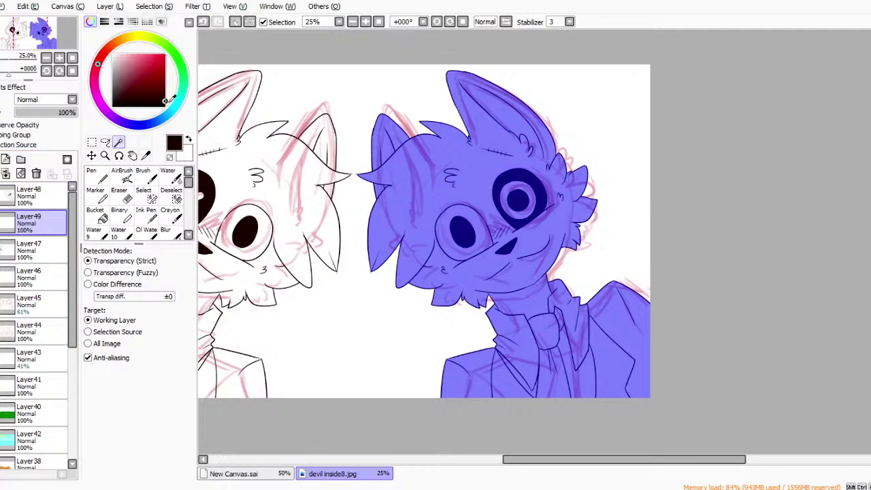
{"action": "left_click", "coordinate": [132, 69]}
{"action": "left_click", "coordinate": [95, 216]}
{"action": "left_click", "coordinate": [460, 129]}
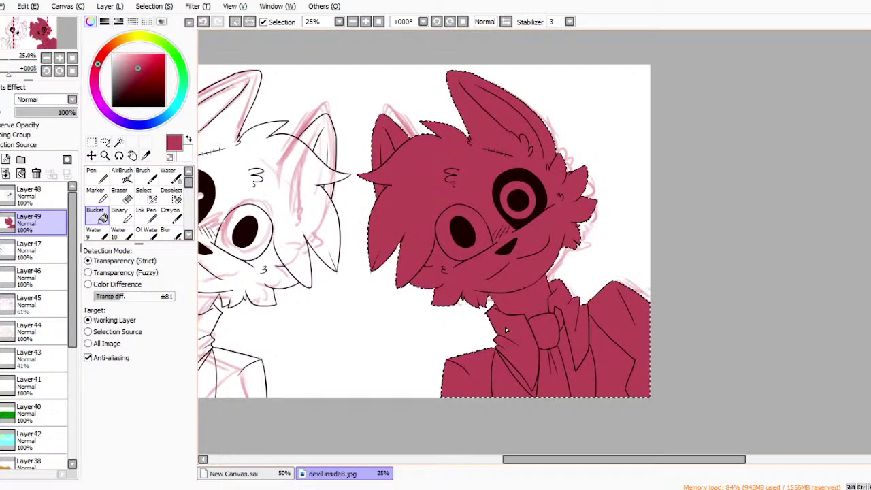
Add a new layer above Layer49 and outline the pointed hair tuft beside the small ear in dark red with the size 20 Pen.
{"action": "left_click", "coordinate": [138, 81]}
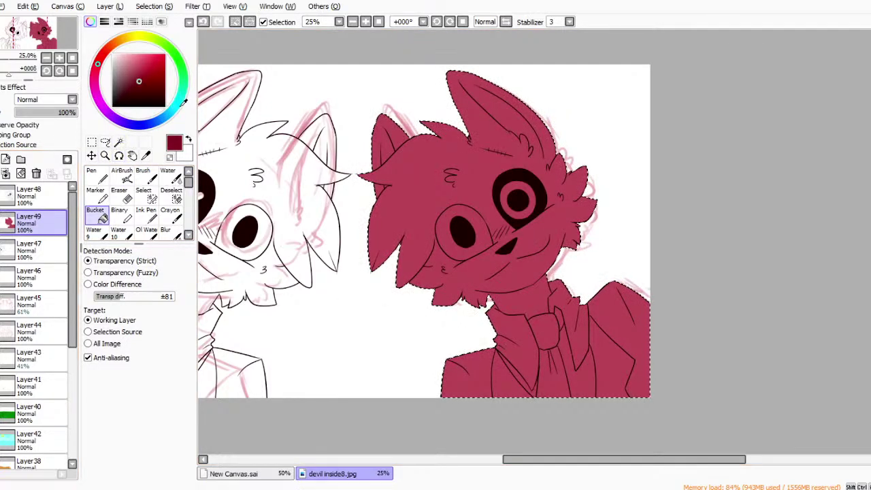
{"action": "left_click", "coordinate": [5, 158]}
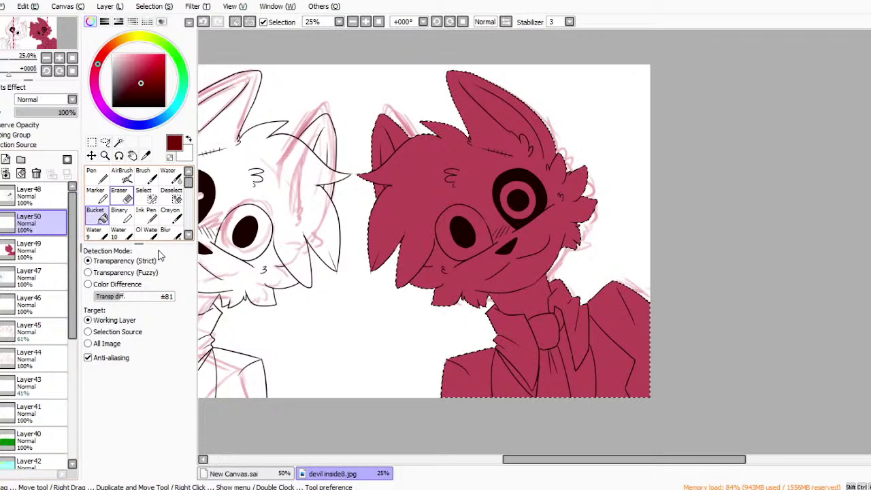
{"action": "left_click", "coordinate": [106, 156]}
{"action": "left_click", "coordinate": [440, 151]}
{"action": "left_click", "coordinate": [441, 151]}
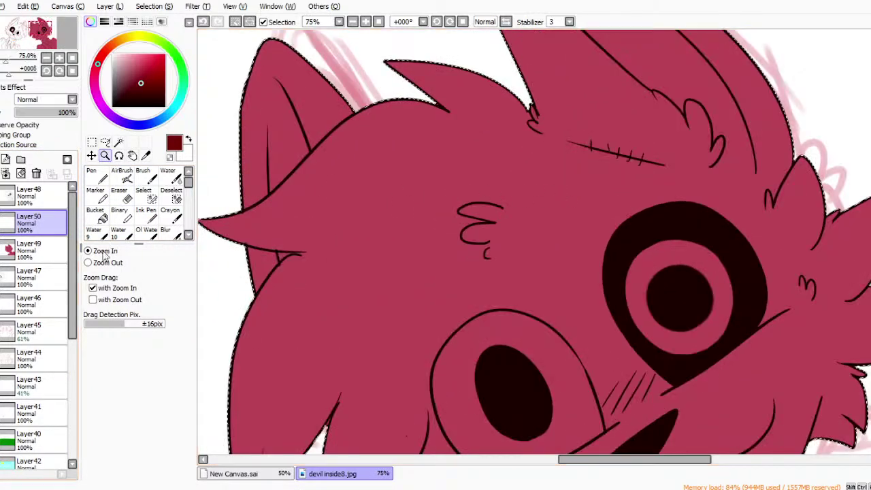
{"action": "left_click", "coordinate": [98, 177]}
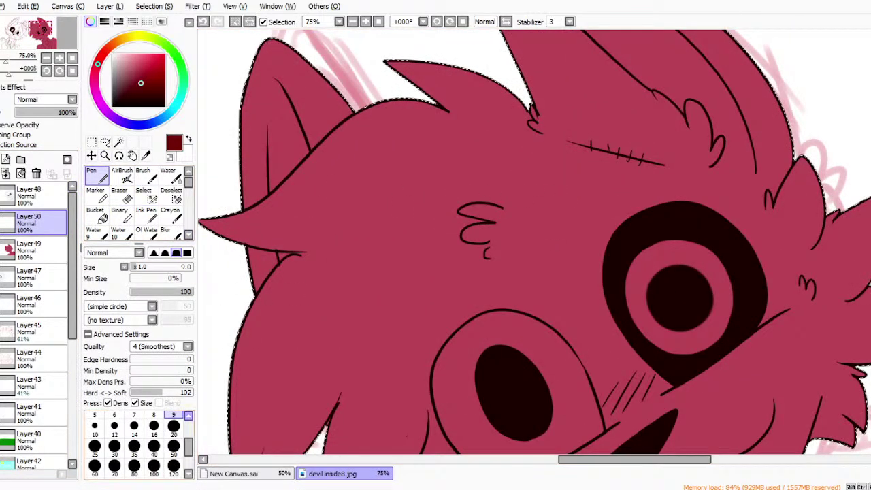
{"action": "left_click", "coordinate": [174, 427]}
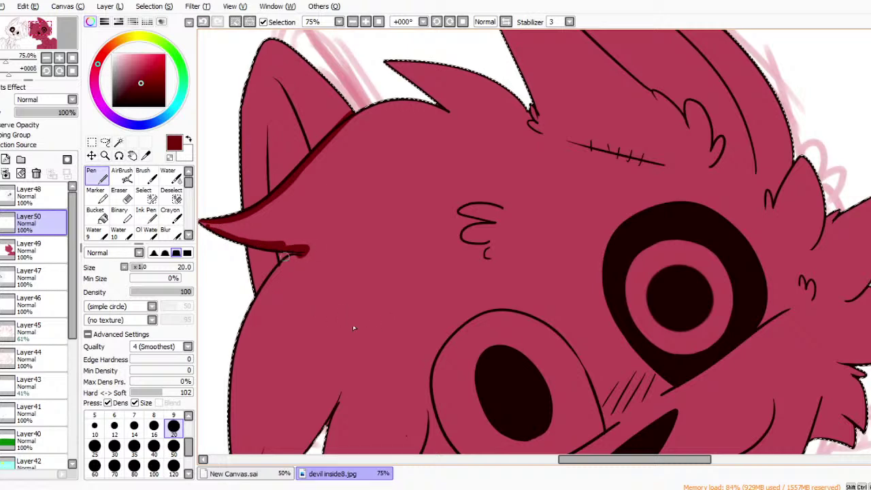
{"action": "mouse_move", "coordinate": [272, 255]}
{"action": "left_mouse_down"}
{"action": "mouse_move", "coordinate": [279, 273]}
{"action": "mouse_move", "coordinate": [310, 250]}
{"action": "left_mouse_up"}
Trace the hair's face-side edge around the forehead fur marks down to the lower lock's tip, and fill the hair dark red.
{"action": "mouse_move", "coordinate": [504, 205]}
{"action": "left_mouse_down"}
{"action": "mouse_move", "coordinate": [502, 164]}
{"action": "mouse_move", "coordinate": [522, 183]}
{"action": "mouse_move", "coordinate": [526, 150]}
{"action": "mouse_move", "coordinate": [530, 164]}
{"action": "mouse_move", "coordinate": [530, 121]}
{"action": "left_mouse_up"}
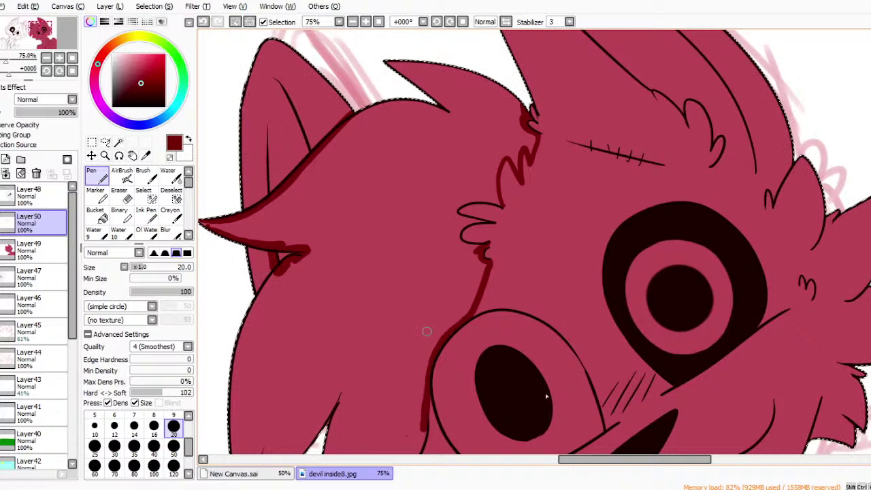
{"action": "mouse_move", "coordinate": [457, 242]}
{"action": "left_mouse_down"}
{"action": "mouse_move", "coordinate": [470, 246]}
{"action": "mouse_move", "coordinate": [457, 239]}
{"action": "left_mouse_up"}
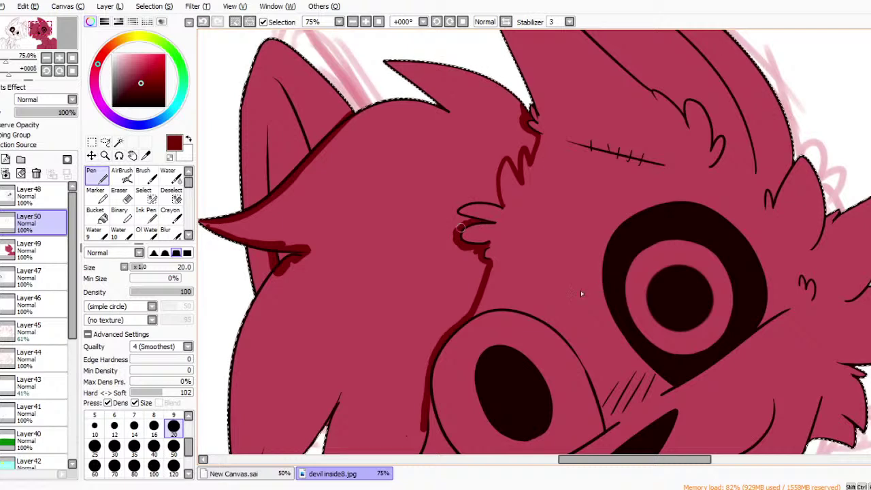
{"action": "mouse_move", "coordinate": [453, 207]}
{"action": "left_mouse_down"}
{"action": "mouse_move", "coordinate": [481, 198]}
{"action": "mouse_move", "coordinate": [499, 204]}
{"action": "left_mouse_up"}
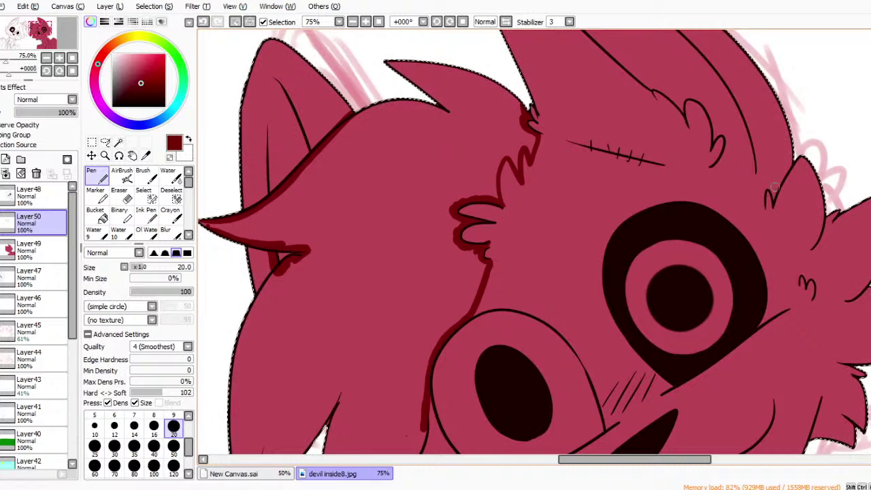
{"action": "scroll", "coordinate": [498, 356], "scroll_direction": "down", "scroll_amount": 5}
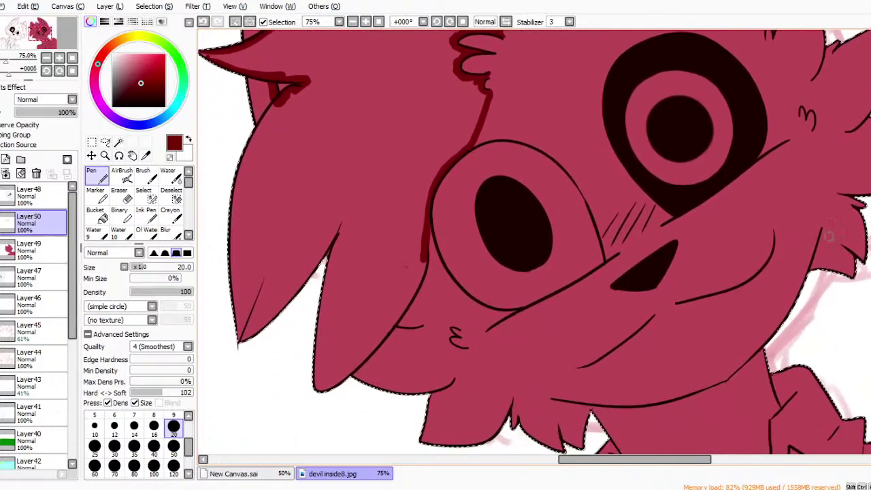
{"action": "mouse_move", "coordinate": [418, 266]}
{"action": "left_mouse_down"}
{"action": "mouse_move", "coordinate": [413, 291]}
{"action": "mouse_move", "coordinate": [367, 355]}
{"action": "mouse_move", "coordinate": [340, 376]}
{"action": "mouse_move", "coordinate": [361, 354]}
{"action": "left_mouse_up"}
{"action": "left_click", "coordinate": [96, 213]}
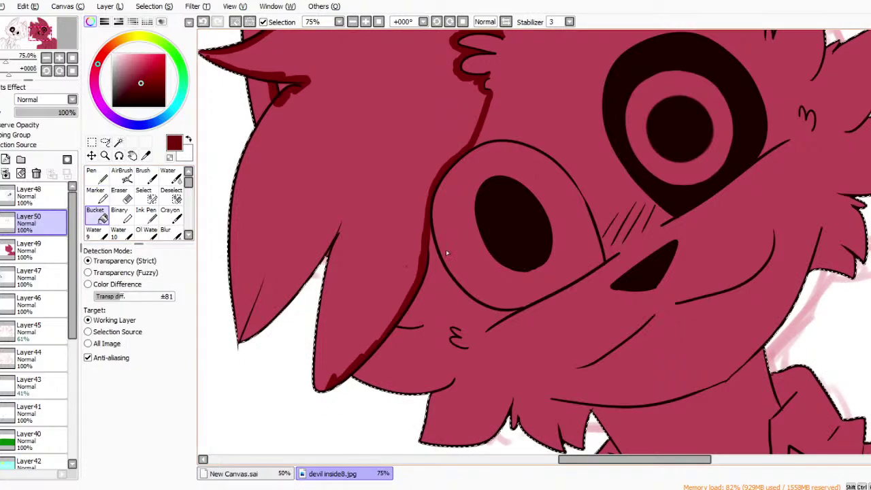
{"action": "left_click", "coordinate": [354, 204]}
Outline the small ear's inner area with the size 20 Pen and fill the ear around it with dark red.
{"action": "scroll", "coordinate": [534, 241], "scroll_direction": "up", "scroll_amount": 5}
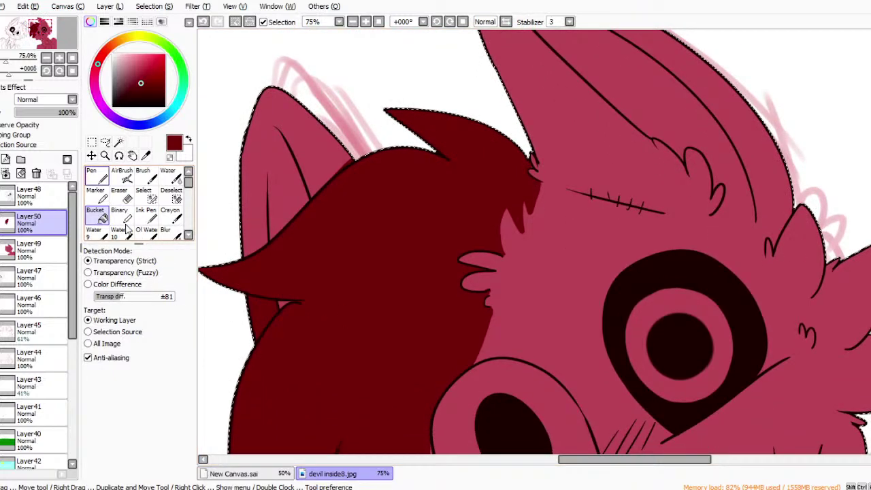
{"action": "key", "text": "n"}
{"action": "left_click_drag", "start_coordinate": [264, 243], "coordinate": [265, 139]}
{"action": "mouse_move", "coordinate": [262, 199]}
{"action": "left_mouse_down"}
{"action": "mouse_move", "coordinate": [263, 144]}
{"action": "mouse_move", "coordinate": [277, 125]}
{"action": "left_mouse_up"}
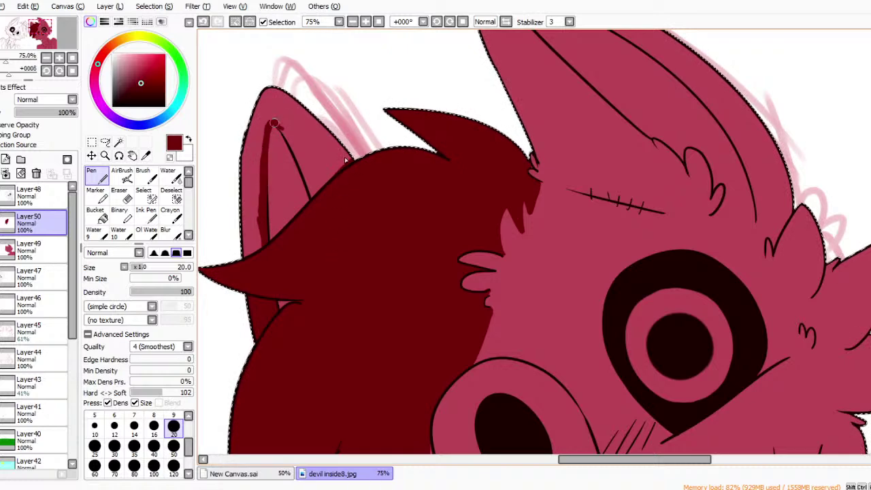
{"action": "left_click_drag", "start_coordinate": [300, 157], "coordinate": [287, 137]}
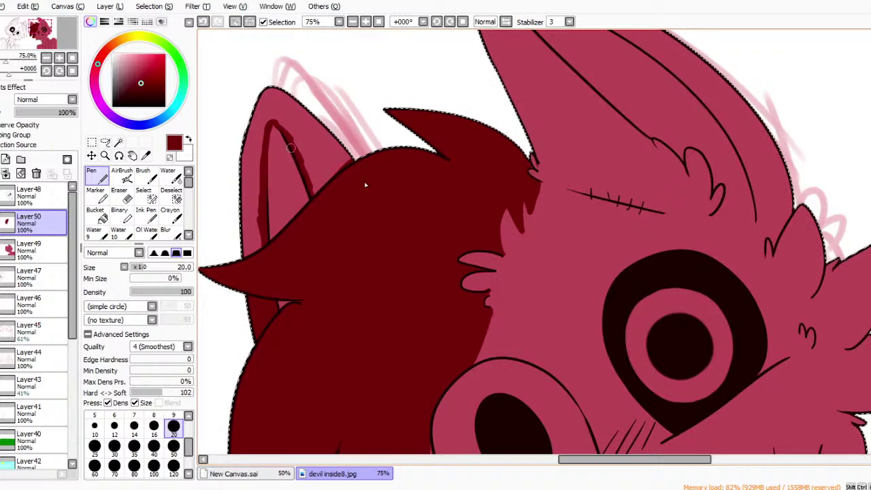
{"action": "left_click_drag", "start_coordinate": [311, 193], "coordinate": [272, 125]}
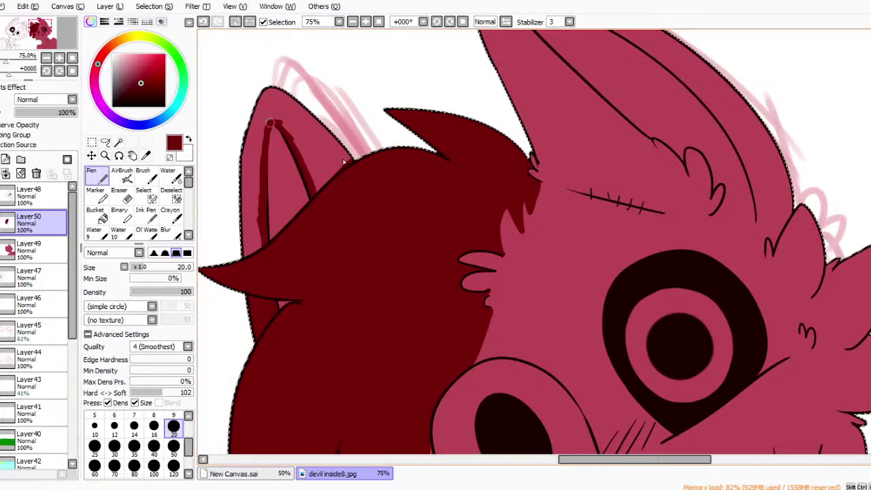
{"action": "left_click", "coordinate": [390, 198]}
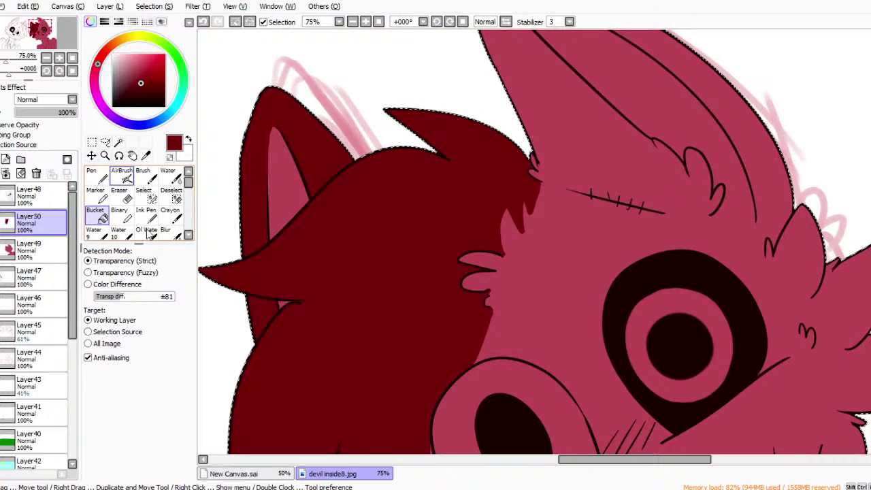
Shape the fur tufts and smooth the face-side edge of the dark red hair with the size 20 Eraser.
{"action": "left_click", "coordinate": [119, 194]}
{"action": "left_click", "coordinate": [173, 426]}
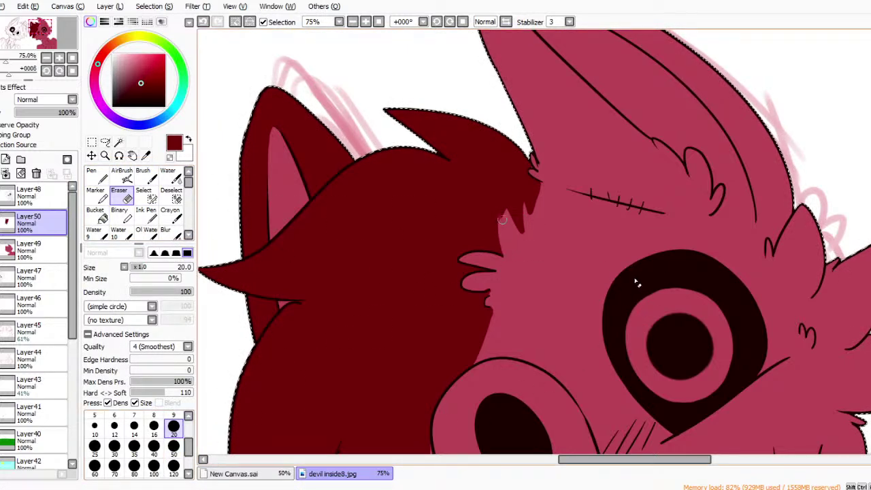
{"action": "mouse_move", "coordinate": [503, 226]}
{"action": "left_mouse_down"}
{"action": "mouse_move", "coordinate": [524, 202]}
{"action": "mouse_move", "coordinate": [532, 241]}
{"action": "left_mouse_up"}
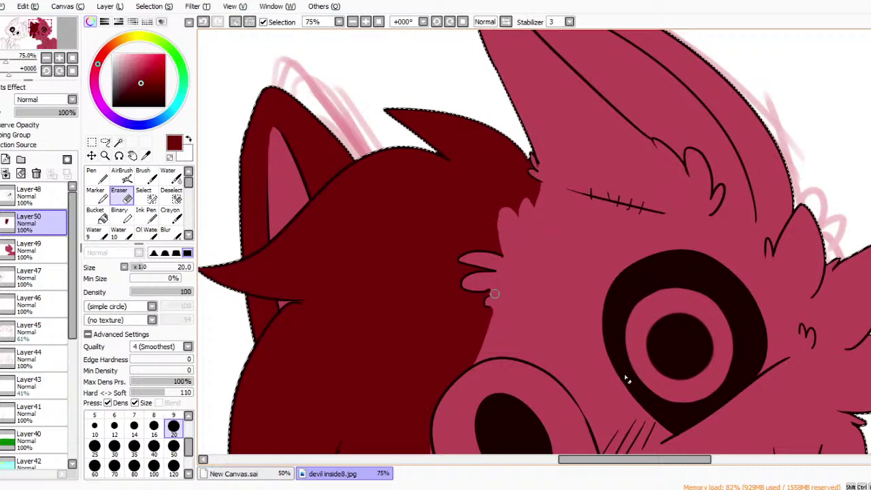
{"action": "left_click_drag", "start_coordinate": [496, 306], "coordinate": [475, 373]}
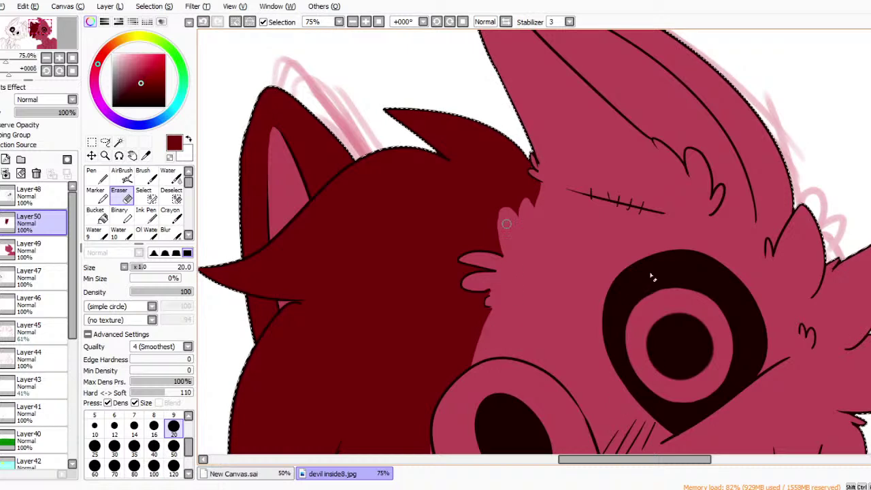
Trace the large ear's base, its fur tufts and the lower inner-ear line in dark red with the size 20 Pen.
{"action": "scroll", "coordinate": [534, 241], "scroll_direction": "up", "scroll_amount": 3}
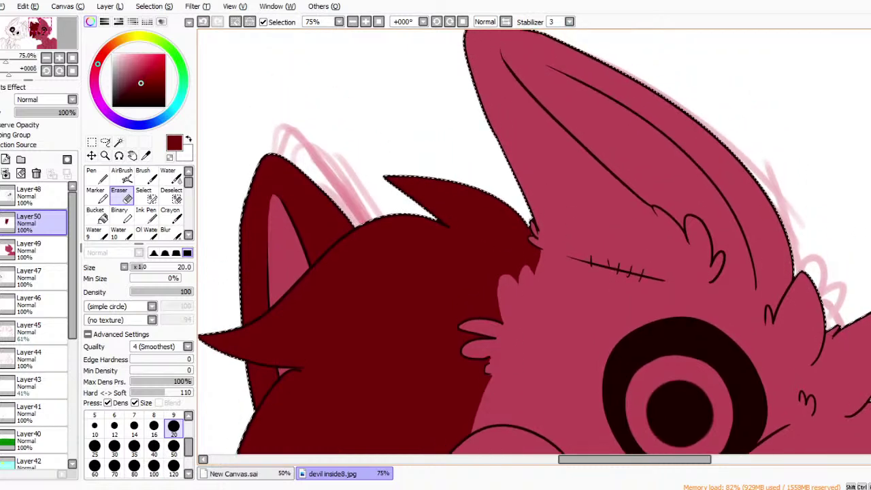
{"action": "left_click", "coordinate": [96, 175]}
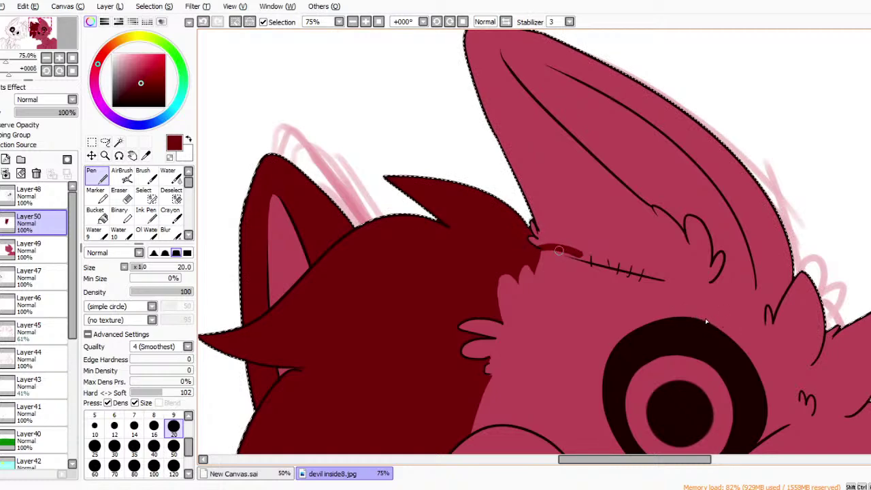
{"action": "mouse_move", "coordinate": [582, 254]}
{"action": "left_mouse_down"}
{"action": "mouse_move", "coordinate": [596, 258]}
{"action": "mouse_move", "coordinate": [568, 250]}
{"action": "mouse_move", "coordinate": [661, 277]}
{"action": "mouse_move", "coordinate": [699, 284]}
{"action": "mouse_move", "coordinate": [710, 273]}
{"action": "left_mouse_up"}
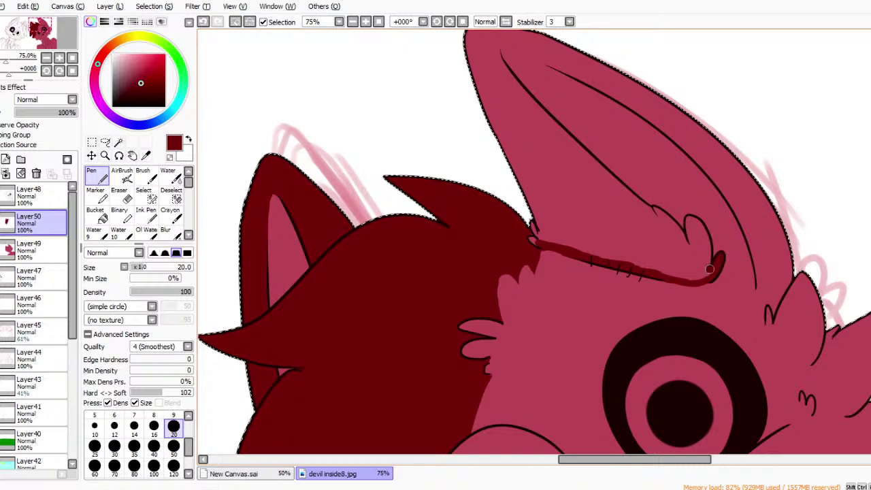
{"action": "mouse_move", "coordinate": [690, 243]}
{"action": "left_mouse_down"}
{"action": "mouse_move", "coordinate": [688, 222]}
{"action": "mouse_move", "coordinate": [704, 244]}
{"action": "mouse_move", "coordinate": [702, 228]}
{"action": "left_mouse_up"}
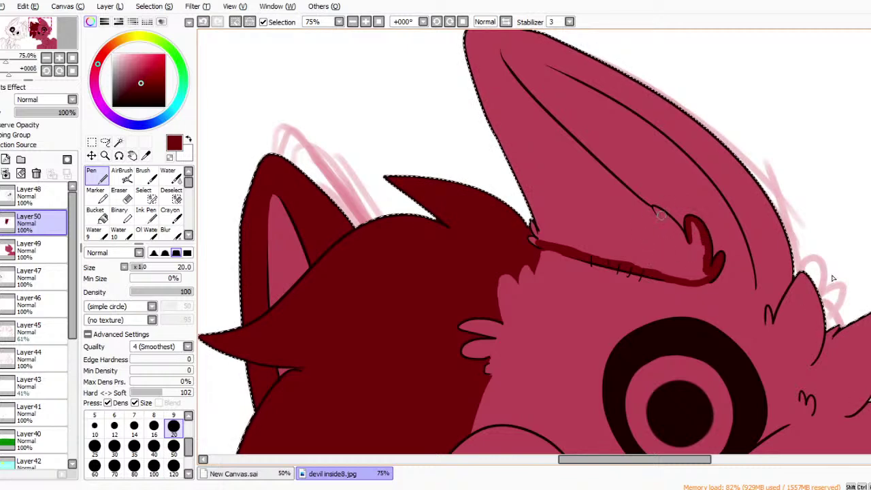
{"action": "left_click_drag", "start_coordinate": [655, 208], "coordinate": [683, 236]}
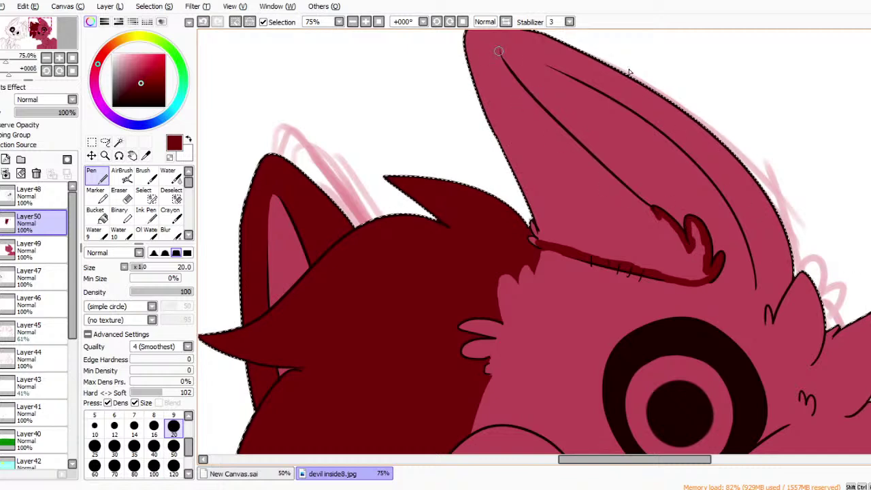
{"action": "left_click_drag", "start_coordinate": [503, 70], "coordinate": [621, 188]}
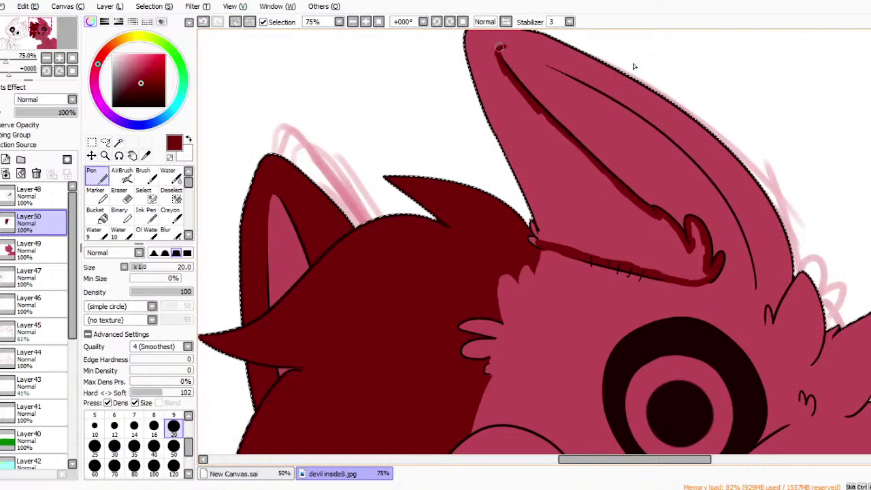
Trace the large ear's upper inner line down to the cheek fur and fill the ear around its inner area with dark red.
{"action": "mouse_move", "coordinate": [535, 55]}
{"action": "left_mouse_down"}
{"action": "mouse_move", "coordinate": [658, 113]}
{"action": "mouse_move", "coordinate": [635, 97]}
{"action": "mouse_move", "coordinate": [627, 102]}
{"action": "mouse_move", "coordinate": [660, 120]}
{"action": "left_mouse_up"}
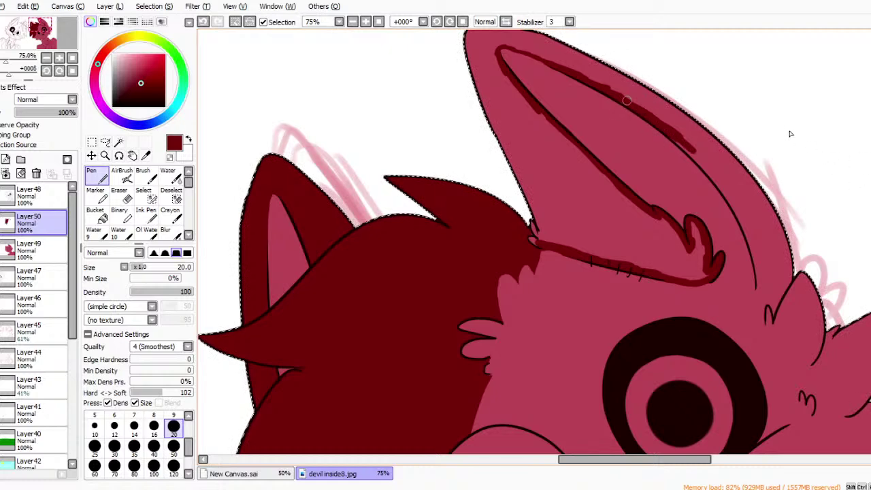
{"action": "left_click_drag", "start_coordinate": [692, 155], "coordinate": [722, 183]}
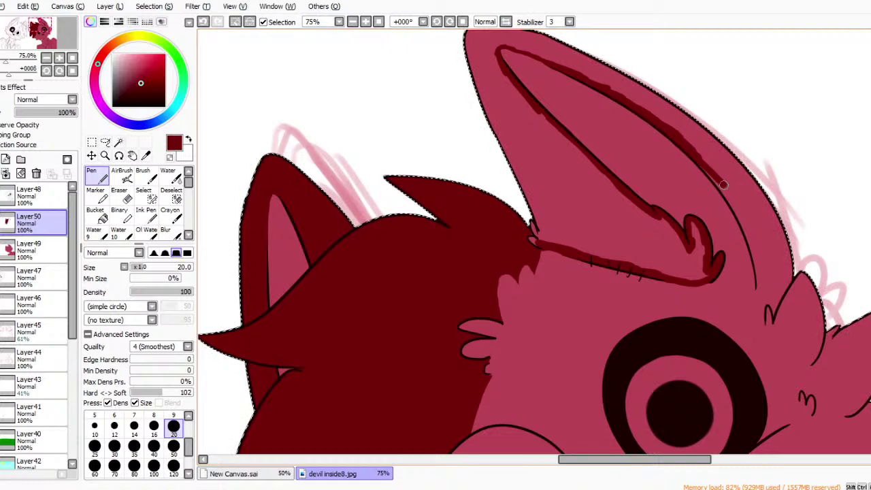
{"action": "left_click_drag", "start_coordinate": [736, 214], "coordinate": [746, 234]}
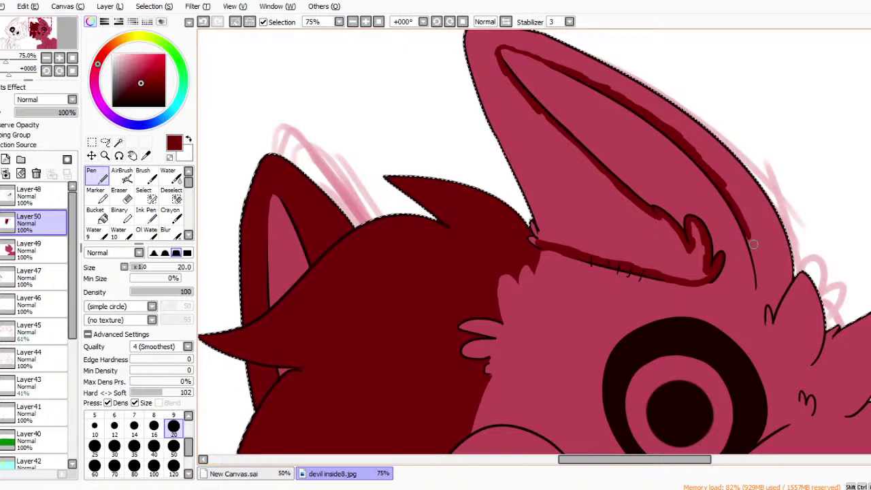
{"action": "mouse_move", "coordinate": [762, 289]}
{"action": "left_mouse_down"}
{"action": "mouse_move", "coordinate": [767, 301]}
{"action": "mouse_move", "coordinate": [776, 297]}
{"action": "mouse_move", "coordinate": [788, 272]}
{"action": "left_mouse_up"}
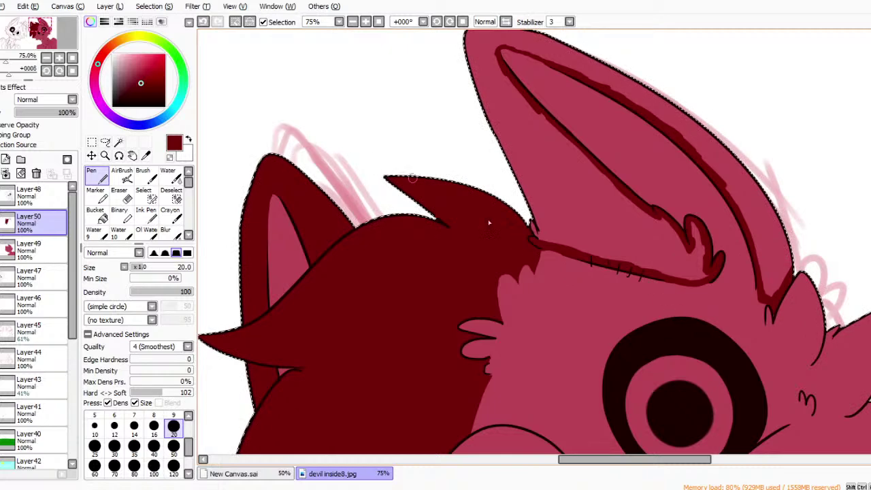
{"action": "left_click", "coordinate": [95, 212]}
{"action": "left_click", "coordinate": [694, 241]}
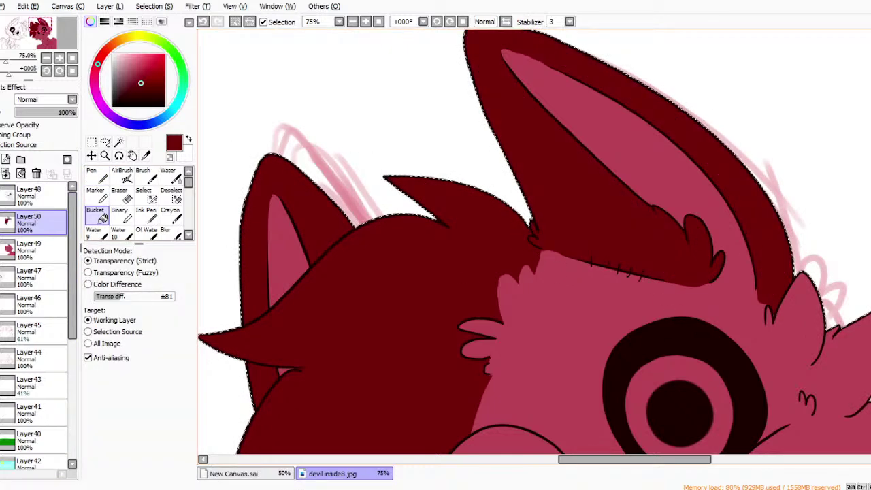
Refine the fur tufts along the hair's face-side edge with the size 20 Eraser and touch up the lowest tuft in dark red.
{"action": "scroll", "coordinate": [534, 242], "scroll_direction": "down", "scroll_amount": 9}
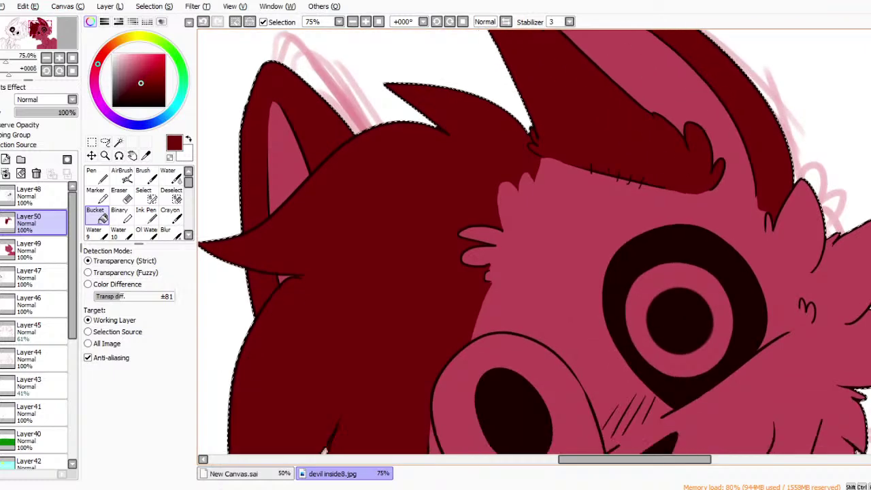
{"action": "scroll", "coordinate": [534, 241], "scroll_direction": "up", "scroll_amount": 1}
{"action": "scroll", "coordinate": [534, 242], "scroll_direction": "up", "scroll_amount": 10}
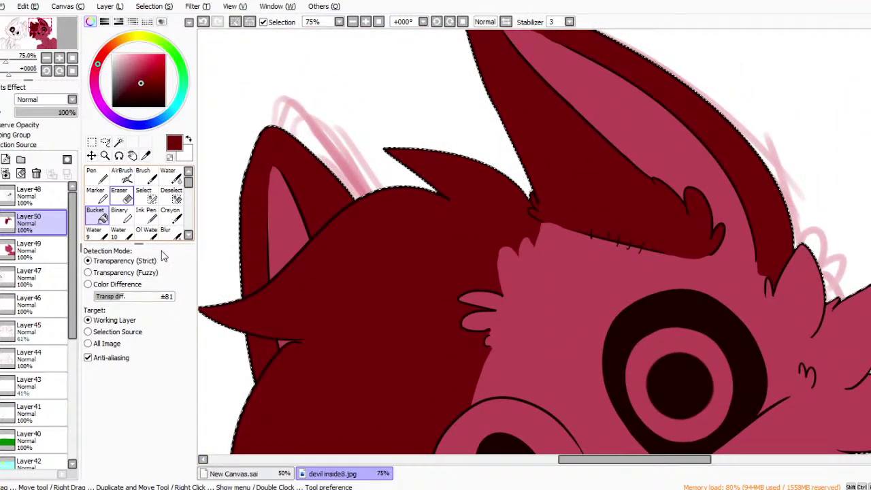
{"action": "key", "text": "e"}
{"action": "mouse_move", "coordinate": [482, 275]}
{"action": "left_mouse_down"}
{"action": "mouse_move", "coordinate": [505, 312]}
{"action": "mouse_move", "coordinate": [481, 272]}
{"action": "mouse_move", "coordinate": [508, 288]}
{"action": "left_mouse_up"}
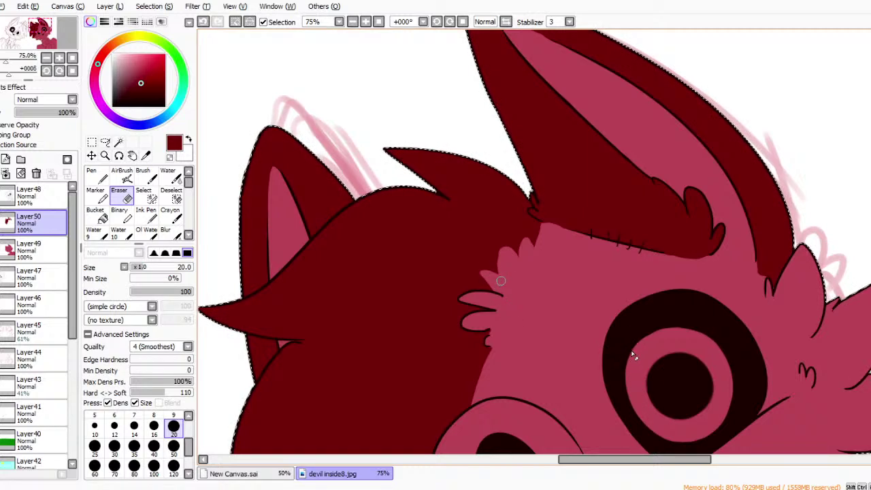
{"action": "left_click_drag", "start_coordinate": [531, 241], "coordinate": [534, 258]}
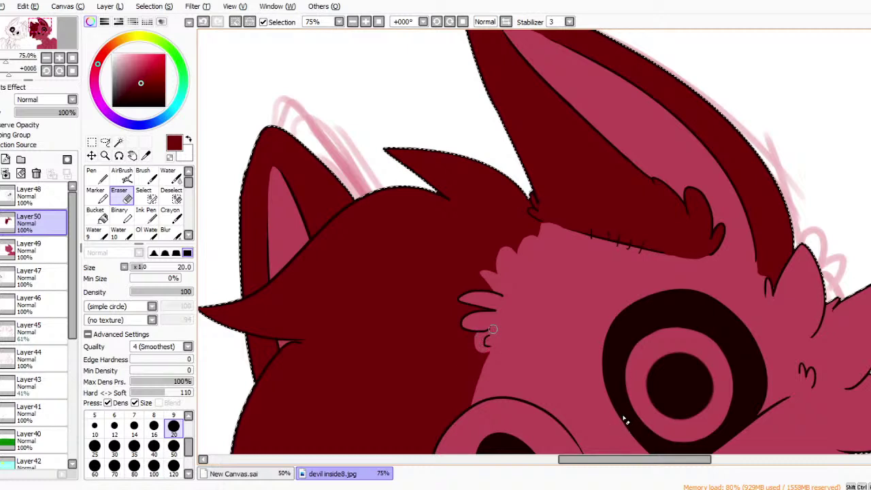
{"action": "key", "text": "ctrl+z"}
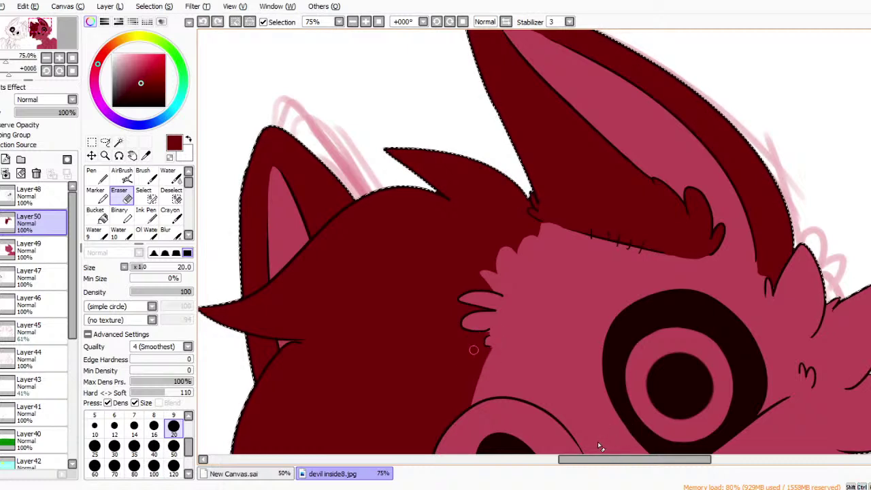
{"action": "key", "text": "n"}
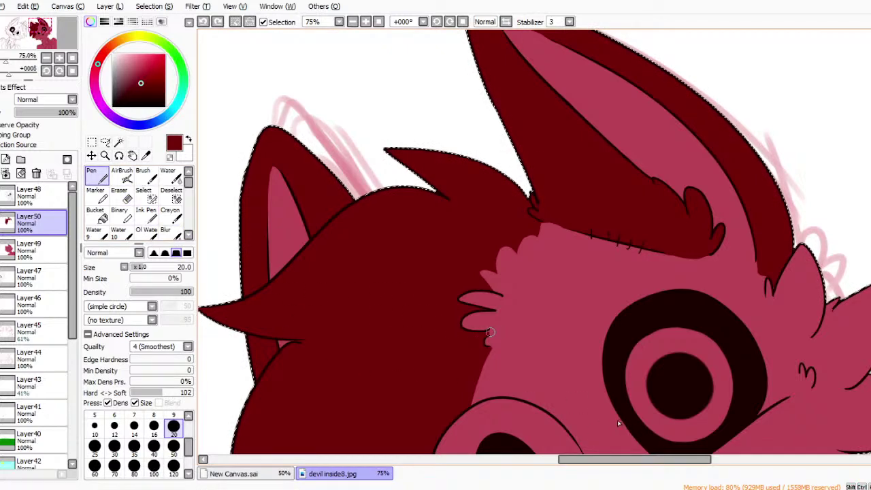
{"action": "left_click_drag", "start_coordinate": [487, 331], "coordinate": [479, 335]}
Choose a light pink and paint the hatched bridge between the eyes with the size 20 Pen.
{"action": "left_click", "coordinate": [352, 22]}
{"action": "left_click", "coordinate": [352, 22]}
{"action": "scroll", "coordinate": [752, 291], "scroll_direction": "down", "scroll_amount": 4}
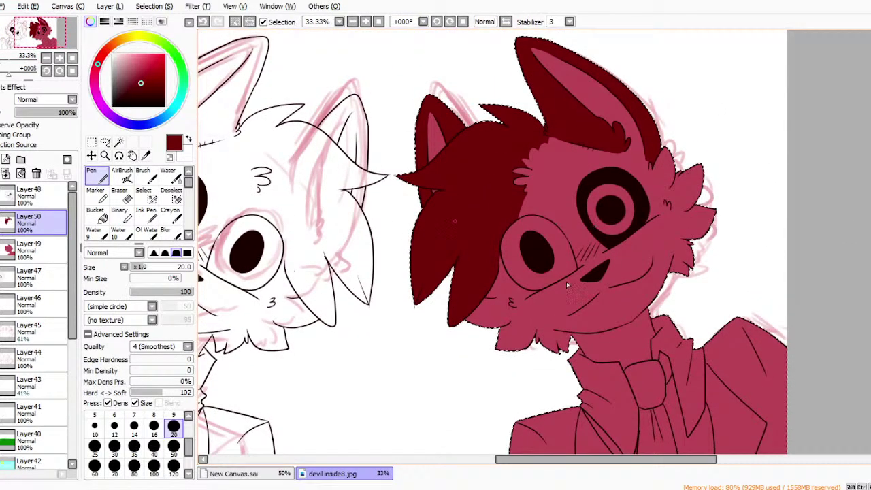
{"action": "left_click_drag", "start_coordinate": [135, 58], "coordinate": [129, 54]}
{"action": "left_click", "coordinate": [105, 156]}
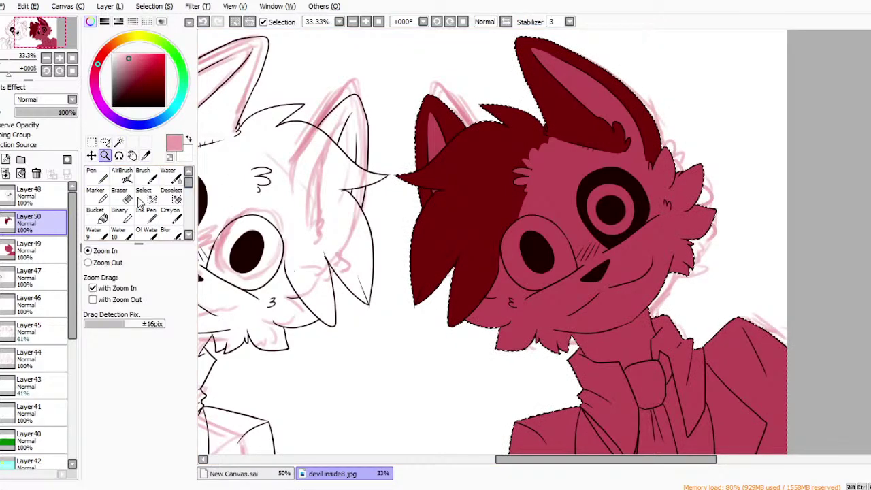
{"action": "left_click", "coordinate": [822, 344]}
{"action": "left_click", "coordinate": [824, 341]}
{"action": "left_click", "coordinate": [825, 340]}
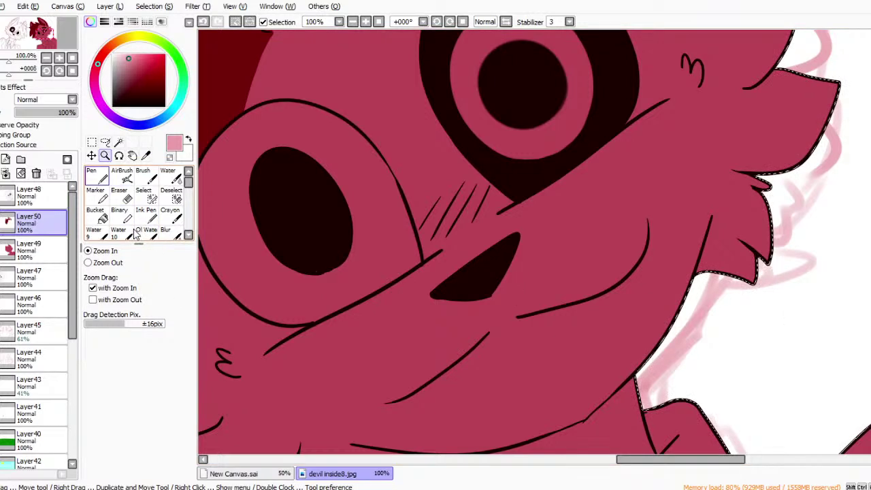
{"action": "left_click", "coordinate": [96, 175]}
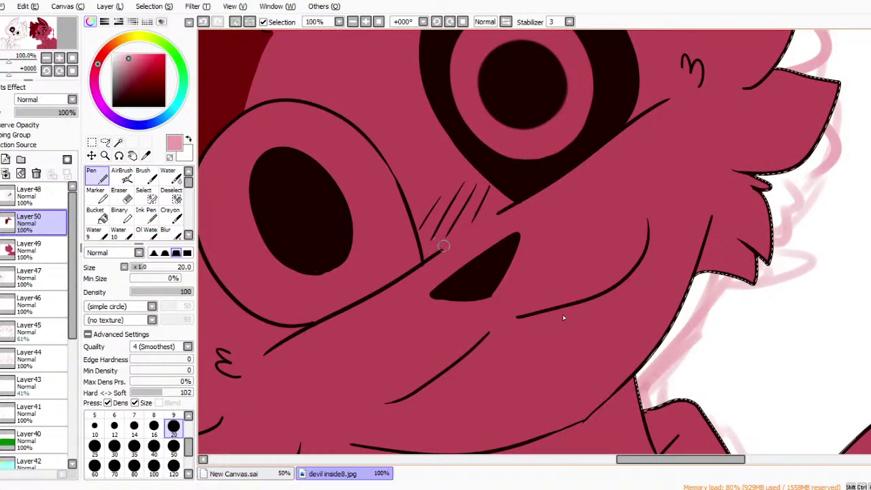
{"action": "mouse_move", "coordinate": [468, 239]}
{"action": "left_mouse_down"}
{"action": "mouse_move", "coordinate": [441, 255]}
{"action": "mouse_move", "coordinate": [522, 203]}
{"action": "left_mouse_up"}
{"action": "mouse_move", "coordinate": [415, 219]}
{"action": "left_mouse_down"}
{"action": "mouse_move", "coordinate": [438, 191]}
{"action": "mouse_move", "coordinate": [488, 179]}
{"action": "left_mouse_up"}
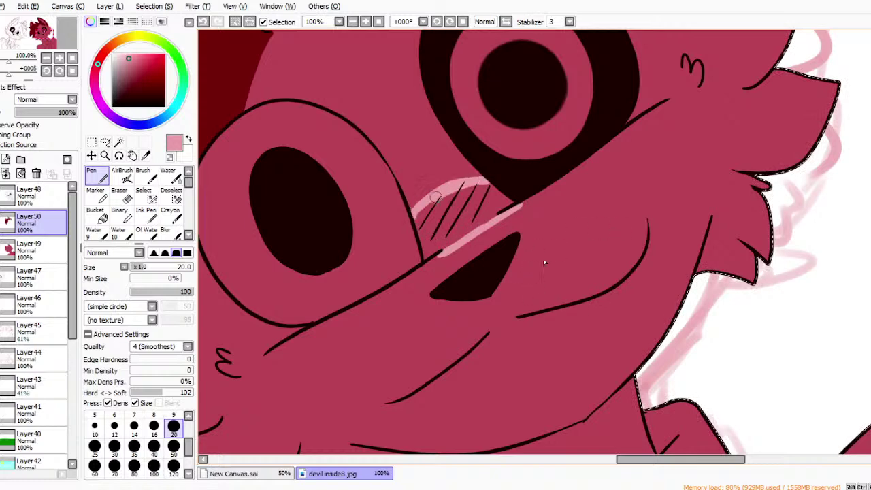
{"action": "mouse_move", "coordinate": [415, 215]}
{"action": "left_mouse_down"}
{"action": "mouse_move", "coordinate": [436, 254]}
{"action": "mouse_move", "coordinate": [426, 214]}
{"action": "mouse_move", "coordinate": [455, 241]}
{"action": "mouse_move", "coordinate": [443, 200]}
{"action": "mouse_move", "coordinate": [474, 224]}
{"action": "mouse_move", "coordinate": [476, 182]}
{"action": "mouse_move", "coordinate": [500, 209]}
{"action": "mouse_move", "coordinate": [495, 195]}
{"action": "mouse_move", "coordinate": [516, 203]}
{"action": "left_mouse_up"}
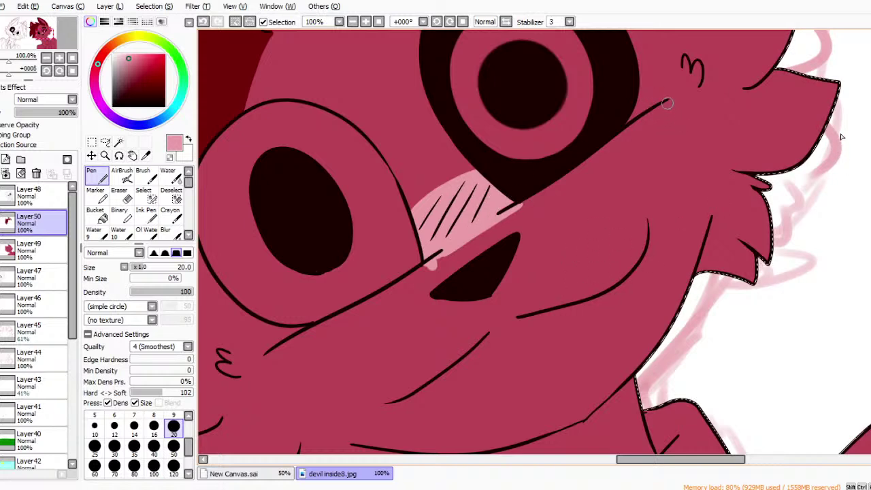
Trace the muzzle's far cheek curve, upper edge and near corner in light pink with the size 20 Pen.
{"action": "mouse_move", "coordinate": [668, 100]}
{"action": "left_mouse_down"}
{"action": "mouse_move", "coordinate": [693, 140]}
{"action": "mouse_move", "coordinate": [708, 212]}
{"action": "left_mouse_up"}
{"action": "key", "text": "ctrl+z"}
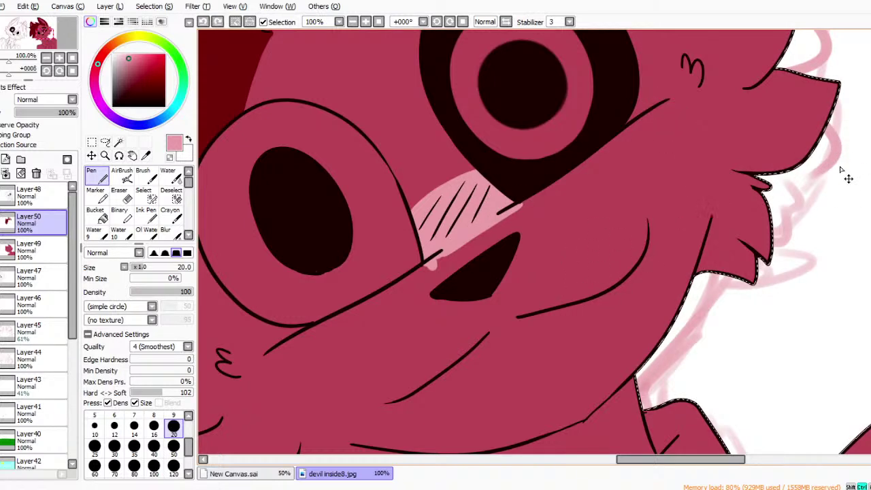
{"action": "mouse_move", "coordinate": [666, 101]}
{"action": "left_mouse_down"}
{"action": "mouse_move", "coordinate": [702, 142]}
{"action": "mouse_move", "coordinate": [705, 211]}
{"action": "left_mouse_up"}
{"action": "left_click_drag", "start_coordinate": [705, 178], "coordinate": [702, 233]}
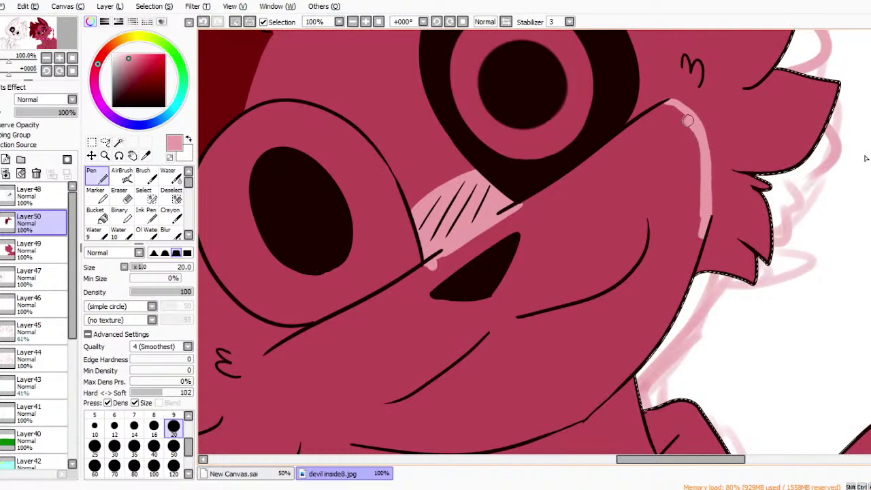
{"action": "left_click_drag", "start_coordinate": [507, 208], "coordinate": [672, 100]}
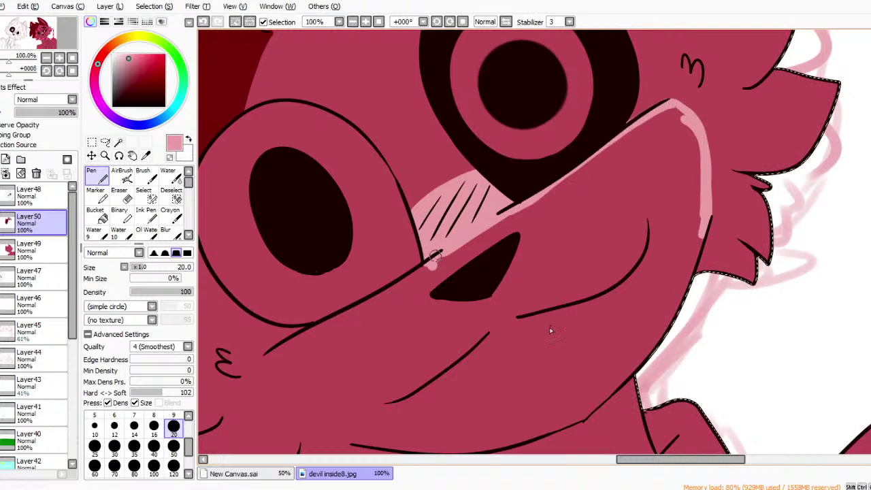
{"action": "mouse_move", "coordinate": [403, 280]}
{"action": "left_mouse_down"}
{"action": "mouse_move", "coordinate": [268, 362]}
{"action": "mouse_move", "coordinate": [304, 415]}
{"action": "mouse_move", "coordinate": [347, 434]}
{"action": "left_mouse_up"}
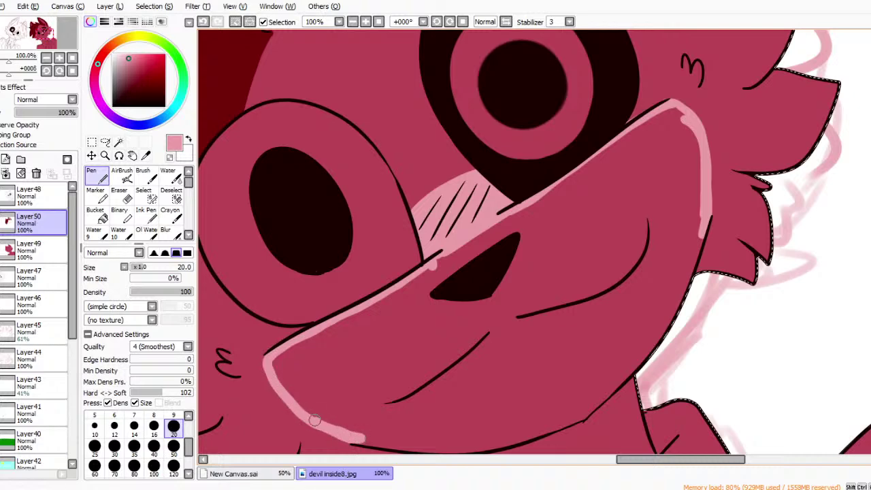
Close the muzzle outline along the chin and jaw line, and fill the muzzle with light pink.
{"action": "mouse_move", "coordinate": [272, 372]}
{"action": "left_mouse_down"}
{"action": "mouse_move", "coordinate": [286, 393]}
{"action": "mouse_move", "coordinate": [342, 430]}
{"action": "mouse_move", "coordinate": [334, 428]}
{"action": "mouse_move", "coordinate": [418, 442]}
{"action": "left_mouse_up"}
{"action": "scroll", "coordinate": [701, 281], "scroll_direction": "down", "scroll_amount": 3}
{"action": "scroll", "coordinate": [617, 423], "scroll_direction": "down", "scroll_amount": 1}
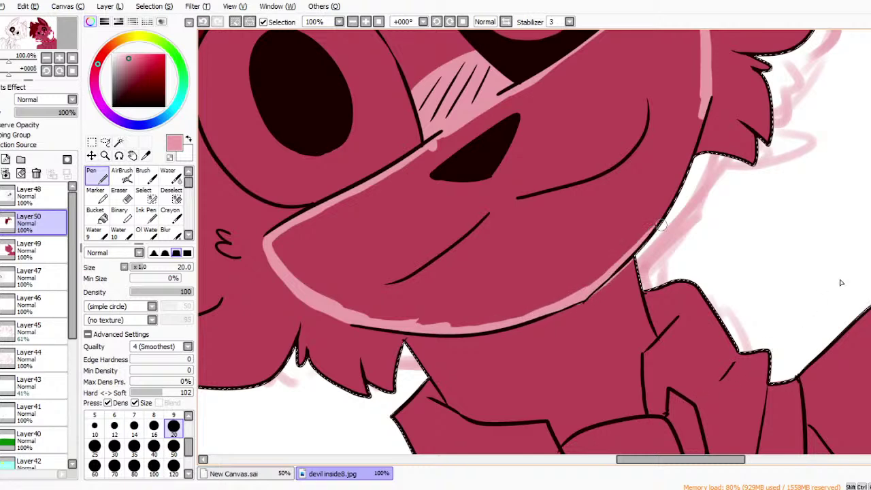
{"action": "left_click_drag", "start_coordinate": [704, 109], "coordinate": [679, 192]}
{"action": "left_click", "coordinate": [95, 215]}
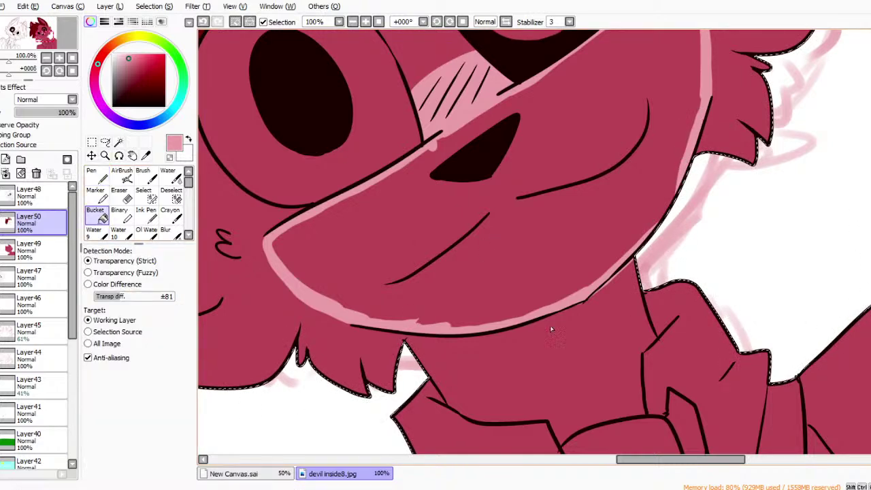
{"action": "left_click", "coordinate": [474, 314]}
Trim the muzzle's upper corner and cheek edge beside the black-ringed eye with the size 20 Eraser.
{"action": "left_click", "coordinate": [119, 194]}
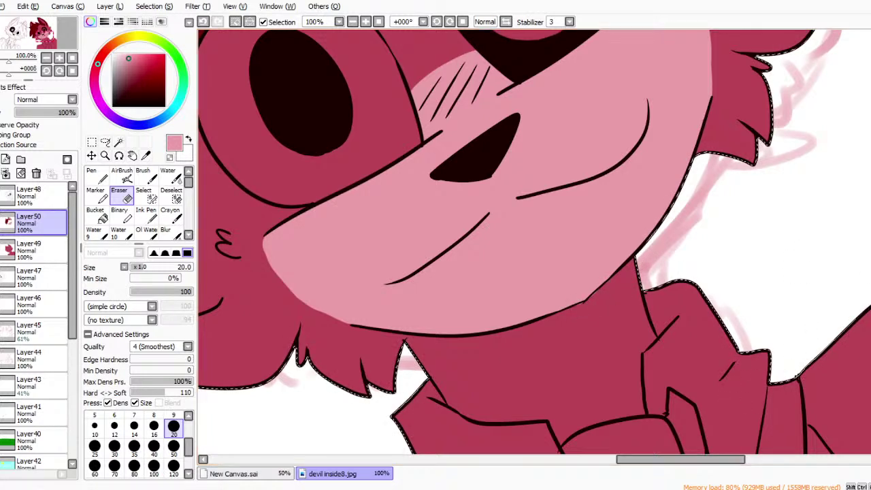
{"action": "scroll", "coordinate": [534, 241], "scroll_direction": "up", "scroll_amount": 5}
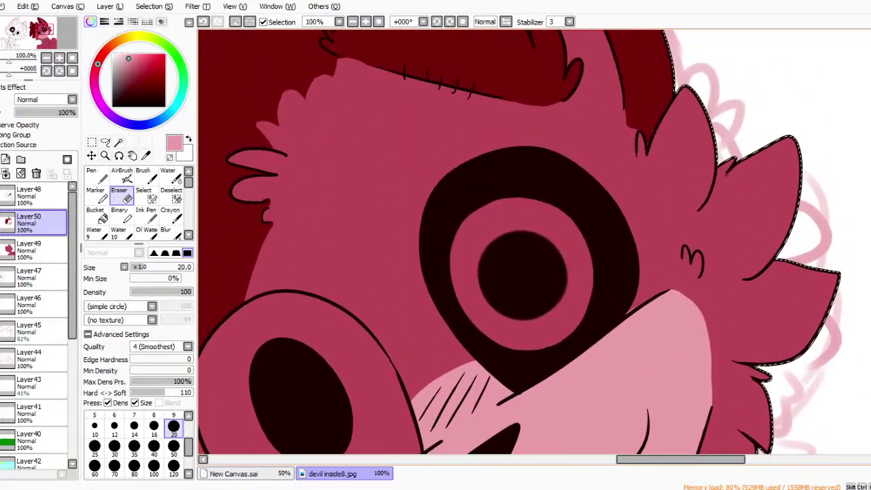
{"action": "scroll", "coordinate": [841, 218], "scroll_direction": "down", "scroll_amount": 6}
{"action": "scroll", "coordinate": [840, 219], "scroll_direction": "up", "scroll_amount": 8}
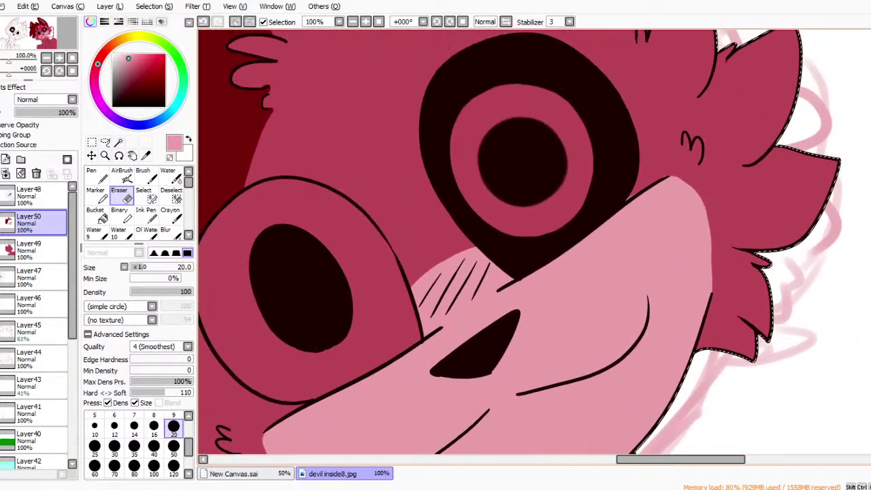
{"action": "scroll", "coordinate": [841, 218], "scroll_direction": "down", "scroll_amount": 2}
{"action": "left_click_drag", "start_coordinate": [668, 105], "coordinate": [712, 176]}
{"action": "key", "text": "ctrl+z"}
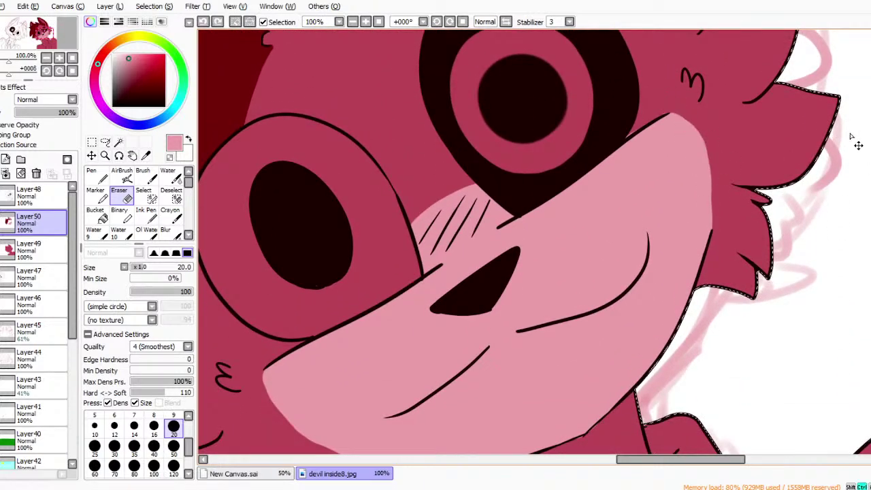
{"action": "mouse_move", "coordinate": [688, 117]}
{"action": "left_mouse_down"}
{"action": "mouse_move", "coordinate": [710, 176]}
{"action": "mouse_move", "coordinate": [714, 241]}
{"action": "left_mouse_up"}
{"action": "key", "text": "ctrl+z"}
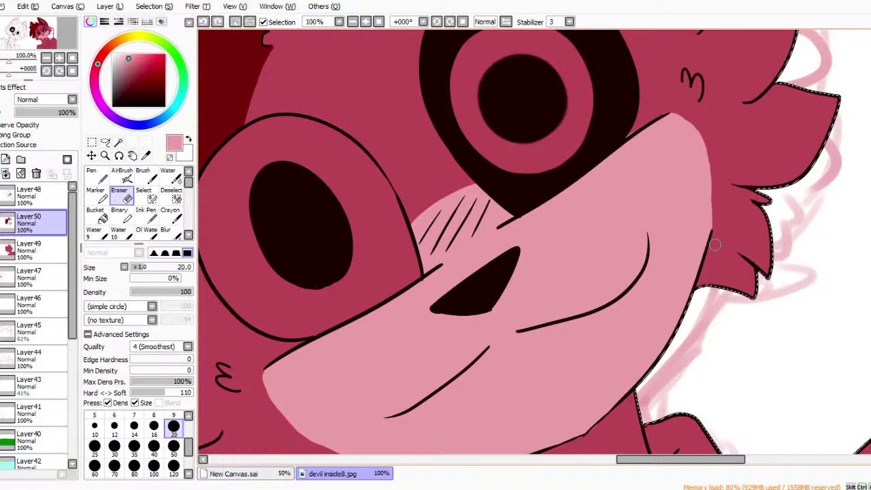
{"action": "left_click_drag", "start_coordinate": [655, 99], "coordinate": [619, 136]}
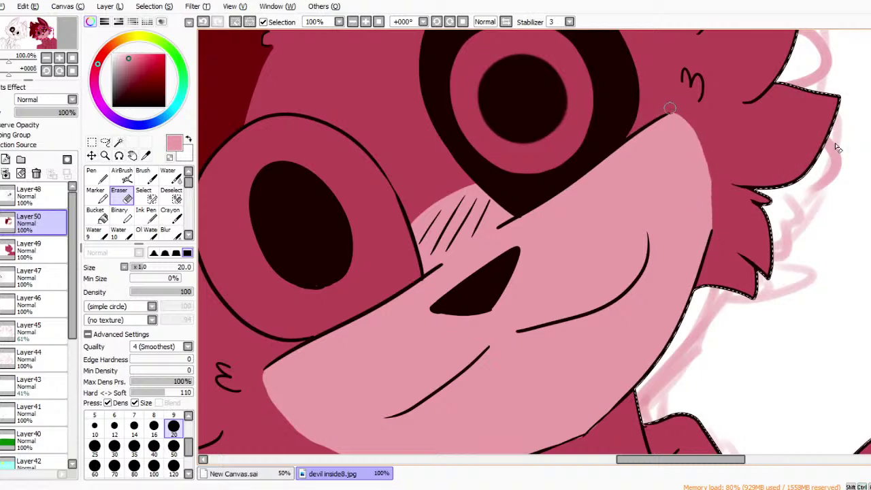
Draw a wavy fur edge across the base of the large ear's inner area and fill that area with light pink.
{"action": "scroll", "coordinate": [534, 241], "scroll_direction": "up", "scroll_amount": 6}
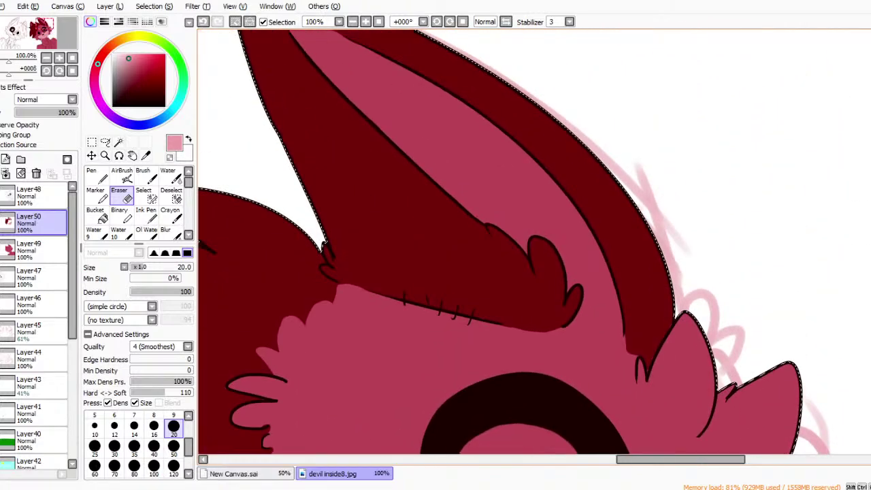
{"action": "left_click", "coordinate": [96, 175]}
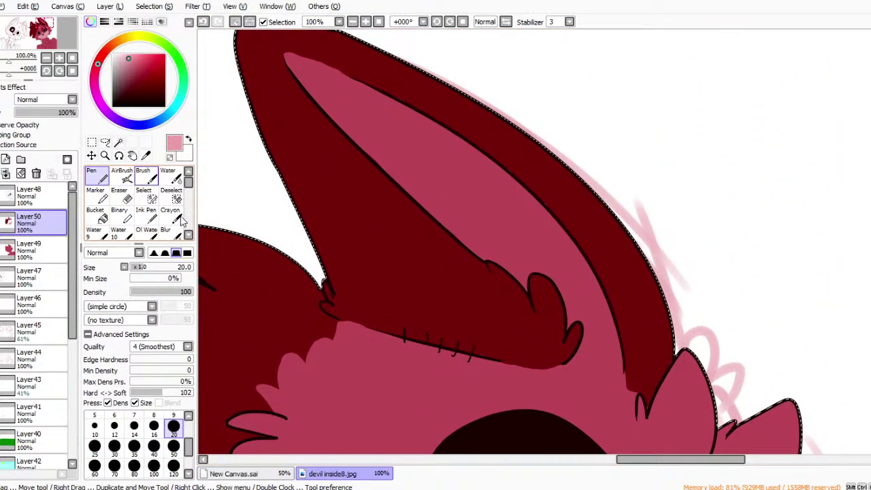
{"action": "left_click_drag", "start_coordinate": [578, 353], "coordinate": [624, 383]}
{"action": "left_click", "coordinate": [95, 214]}
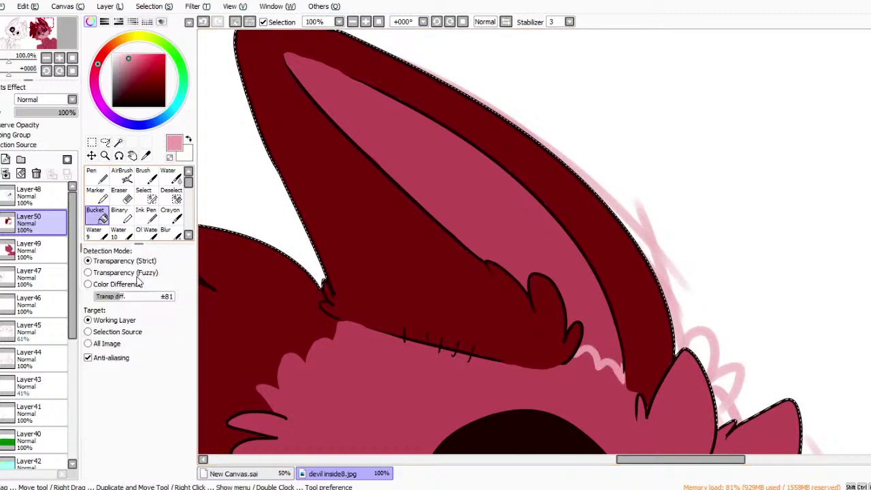
{"action": "left_click", "coordinate": [449, 215]}
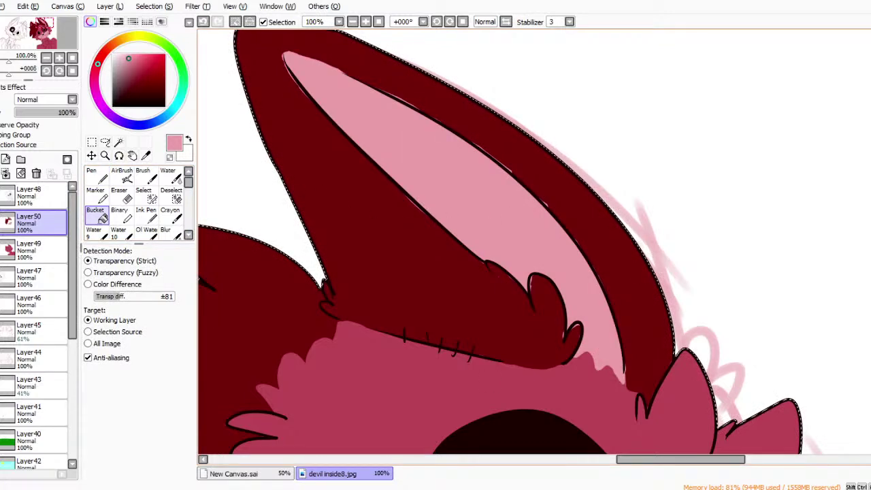
Fill the small ear's inner area with light pink, including the sliver below the hair strand.
{"action": "left_click_drag", "start_coordinate": [680, 460], "coordinate": [589, 459]}
{"action": "left_click", "coordinate": [496, 320]}
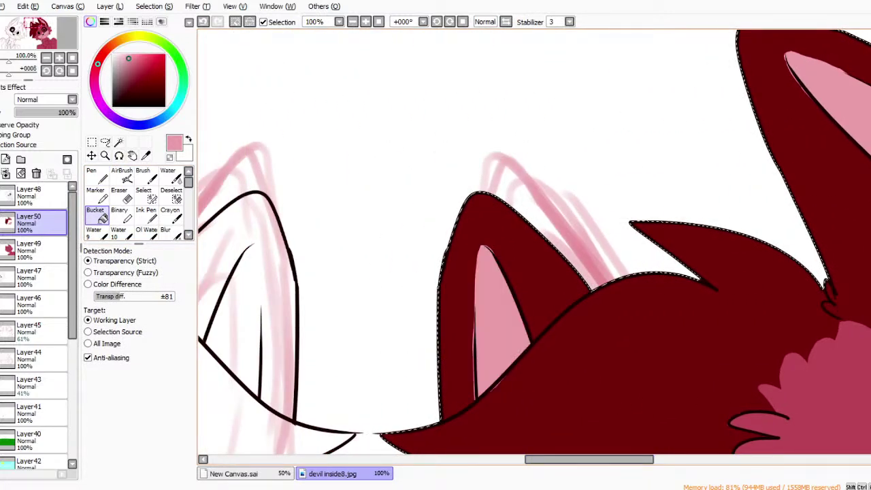
{"action": "scroll", "coordinate": [624, 414], "scroll_direction": "down", "scroll_amount": 4}
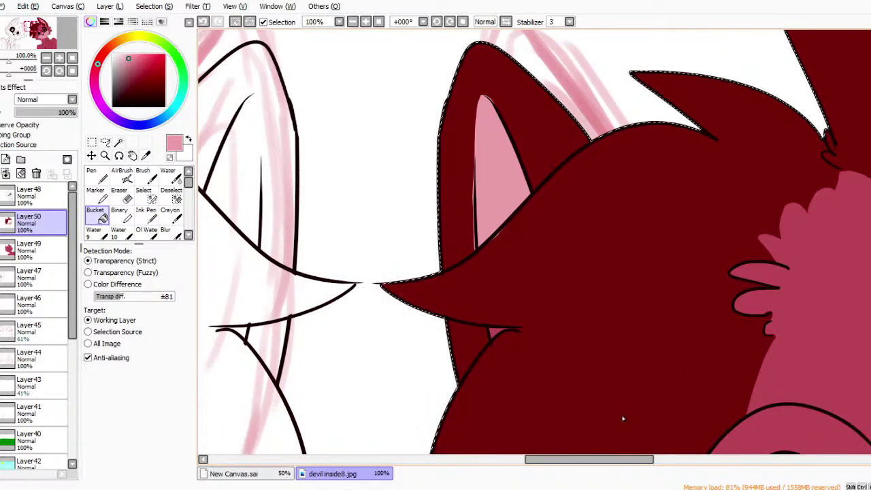
Sample the hair's dark red and clean up the outer edge of the small ear's pink inner area with the size 20 Pen.
{"action": "left_click", "coordinate": [146, 155]}
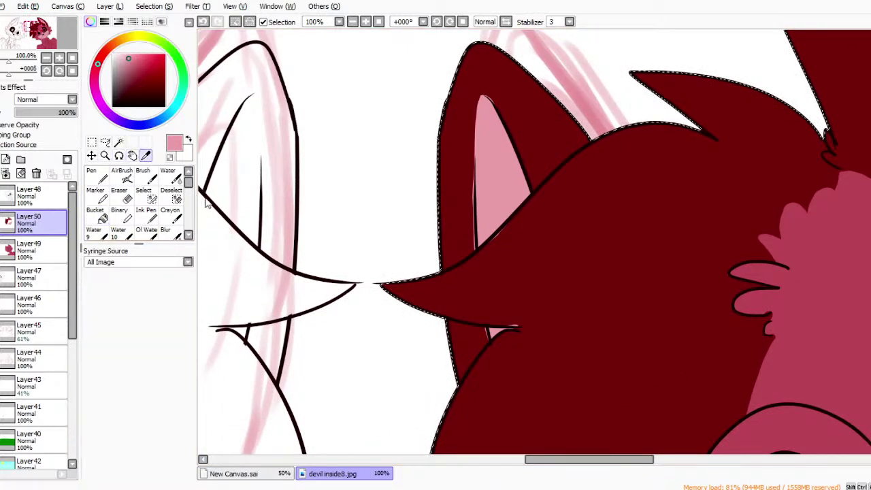
{"action": "left_click", "coordinate": [619, 365]}
{"action": "key", "text": "n"}
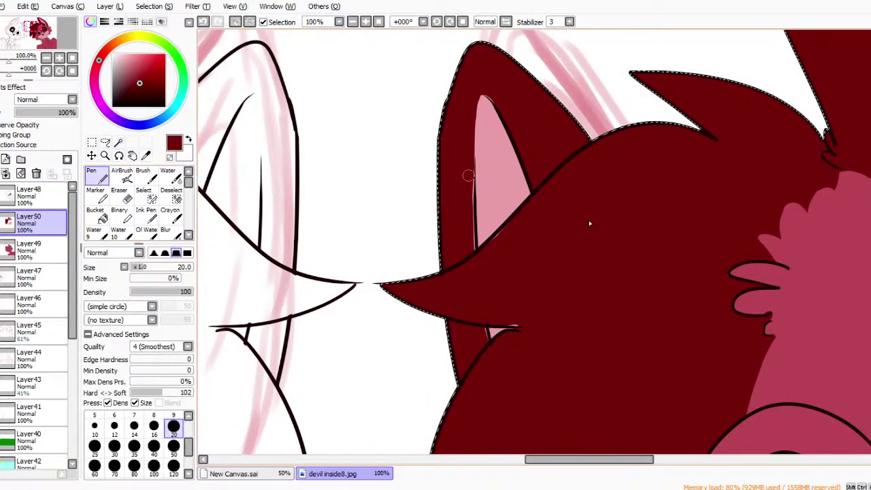
{"action": "left_click_drag", "start_coordinate": [469, 180], "coordinate": [469, 241]}
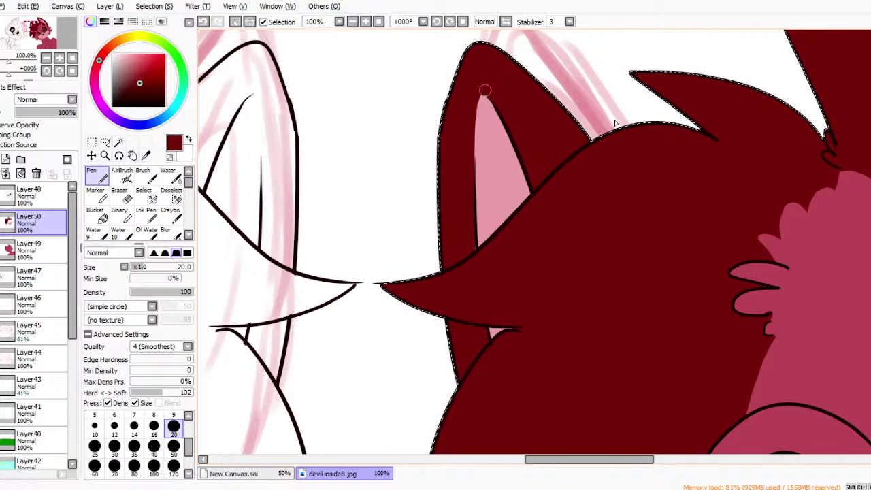
Try to touch up the tip of the large ear's pink inner area with dark red, and undo the strokes.
{"action": "left_click_drag", "start_coordinate": [547, 459], "coordinate": [628, 459]}
{"action": "scroll", "coordinate": [803, 313], "scroll_direction": "right", "scroll_amount": 1}
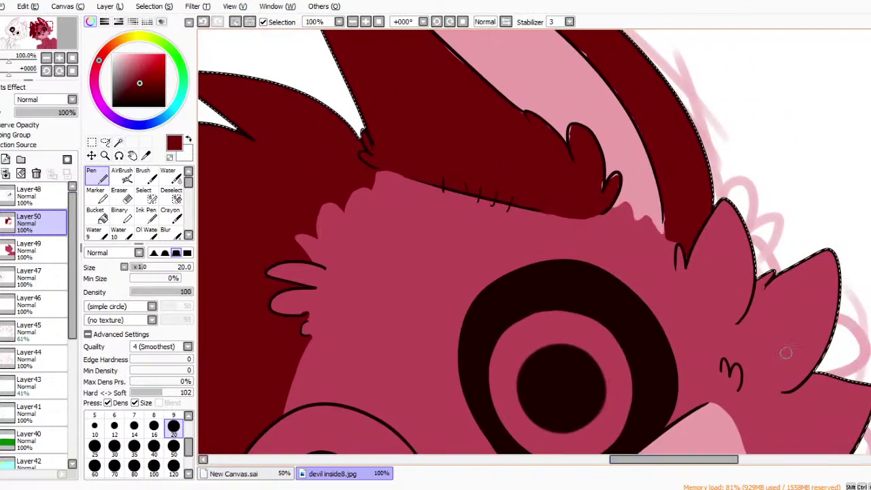
{"action": "scroll", "coordinate": [534, 241], "scroll_direction": "up", "scroll_amount": 3}
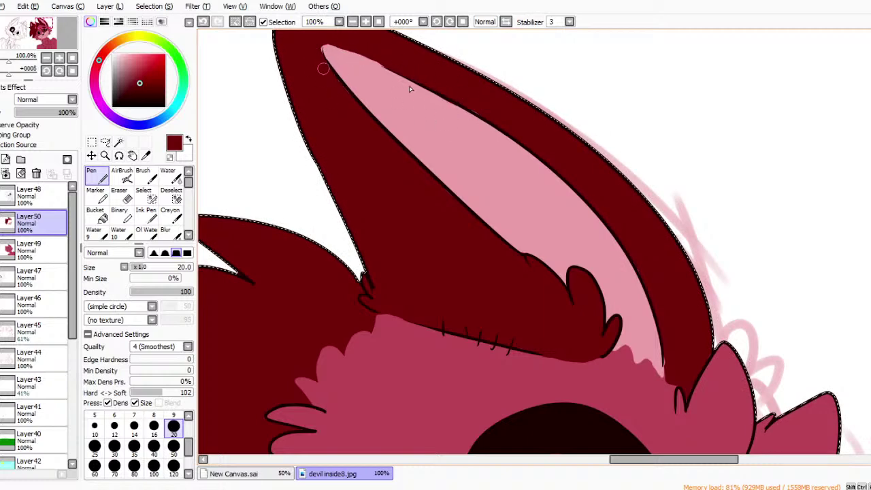
{"action": "left_click_drag", "start_coordinate": [320, 53], "coordinate": [326, 43]}
{"action": "key", "text": "ctrl"}
{"action": "key", "text": "ctrl+z"}
{"action": "left_click_drag", "start_coordinate": [322, 59], "coordinate": [320, 42]}
{"action": "key", "text": "ctrl+z"}
Recolour the character's crimson base on Layer49 with a vivid red fill, followed by a slightly darker red.
{"action": "left_click", "coordinate": [353, 21]}
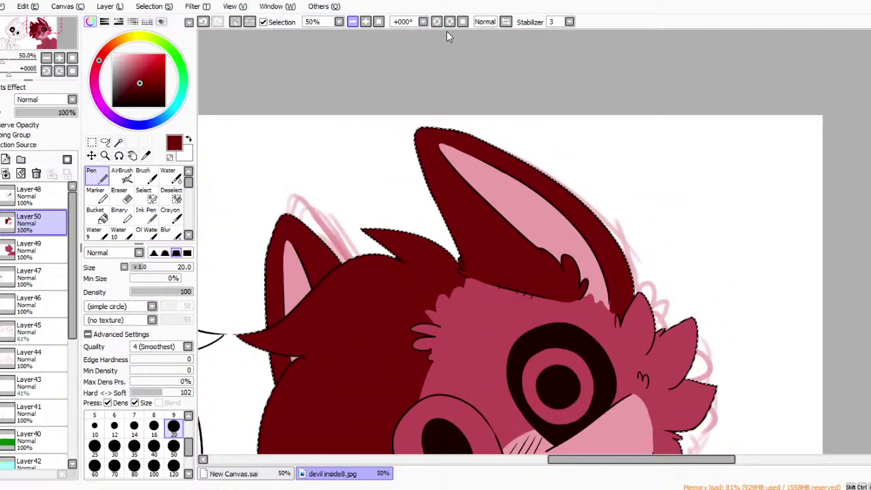
{"action": "scroll", "coordinate": [510, 242], "scroll_direction": "down", "scroll_amount": 10}
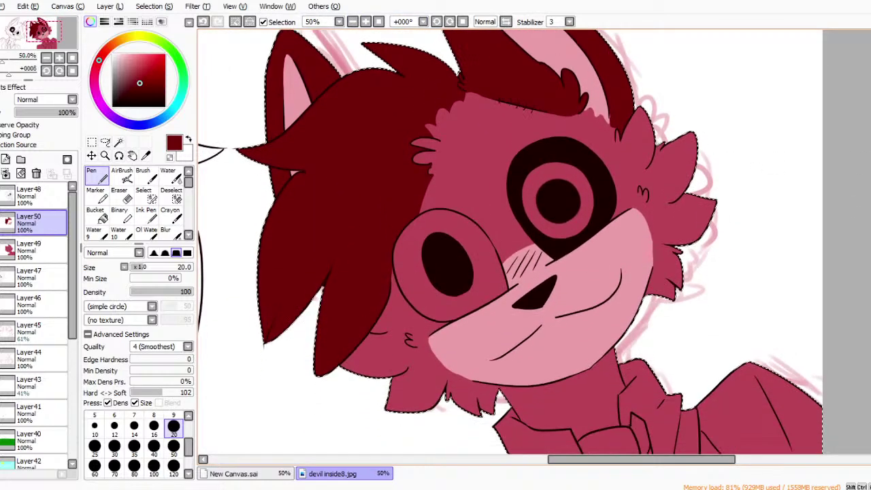
{"action": "scroll", "coordinate": [510, 242], "scroll_direction": "down", "scroll_amount": 2}
{"action": "scroll", "coordinate": [511, 241], "scroll_direction": "up", "scroll_amount": 5}
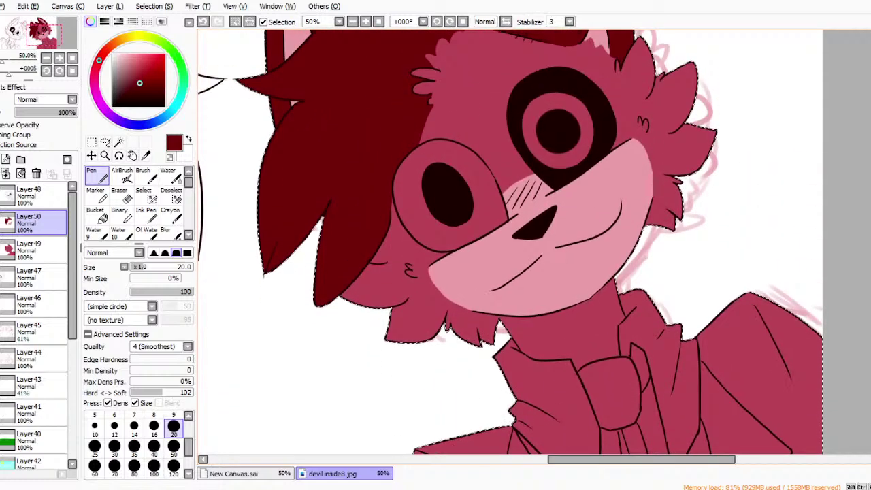
{"action": "left_click", "coordinate": [29, 247]}
{"action": "left_click", "coordinate": [95, 212]}
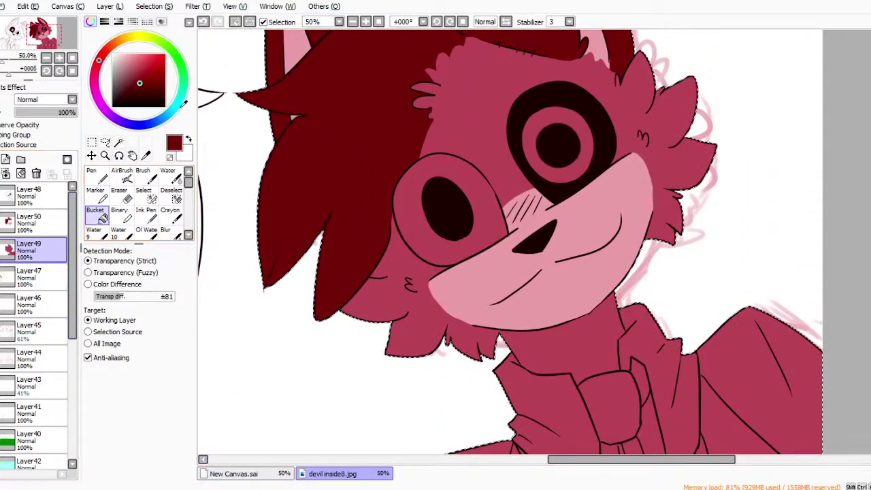
{"action": "left_click_drag", "start_coordinate": [135, 68], "coordinate": [149, 65]}
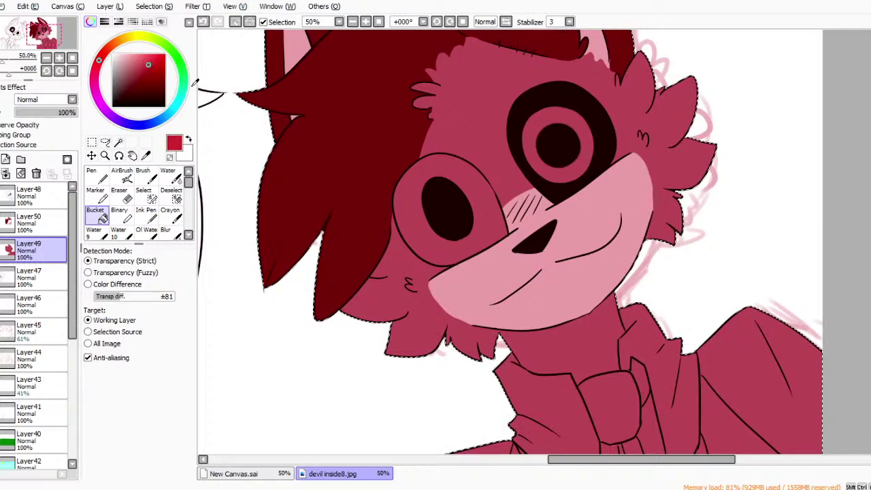
{"action": "left_click", "coordinate": [562, 167]}
{"action": "left_click", "coordinate": [148, 71]}
{"action": "left_click", "coordinate": [468, 160]}
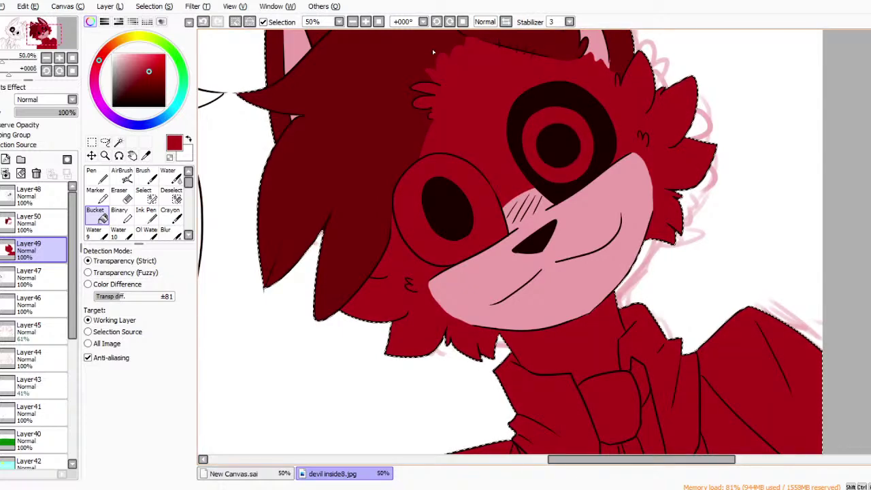
Refill the character's base with a less saturated deep crimson.
{"action": "scroll", "coordinate": [443, 38], "scroll_direction": "down", "scroll_amount": 2}
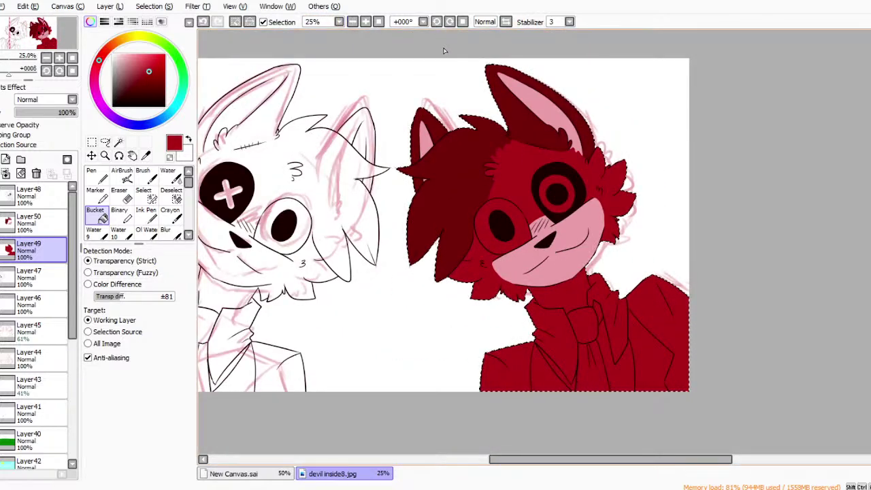
{"action": "scroll", "coordinate": [463, 38], "scroll_direction": "up", "scroll_amount": 1}
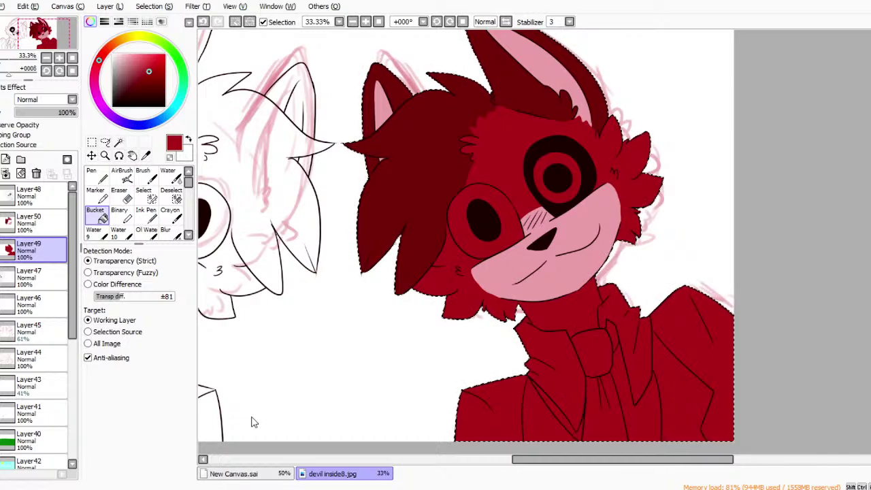
{"action": "left_click", "coordinate": [141, 72]}
{"action": "left_click", "coordinate": [505, 208]}
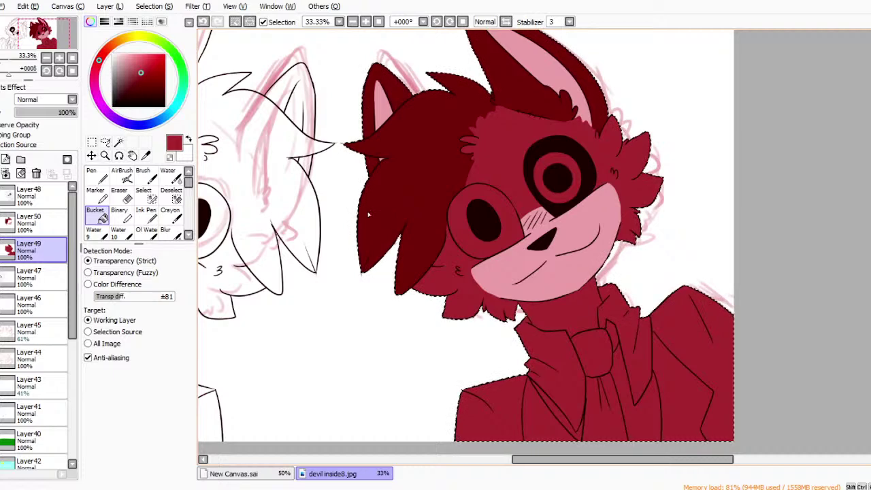
On Layer50, trace the jacket's inner edges with a near-black grey Pen and fill both jacket halves with that colour.
{"action": "left_click", "coordinate": [40, 197]}
{"action": "left_click", "coordinate": [44, 223]}
{"action": "left_click", "coordinate": [21, 219]}
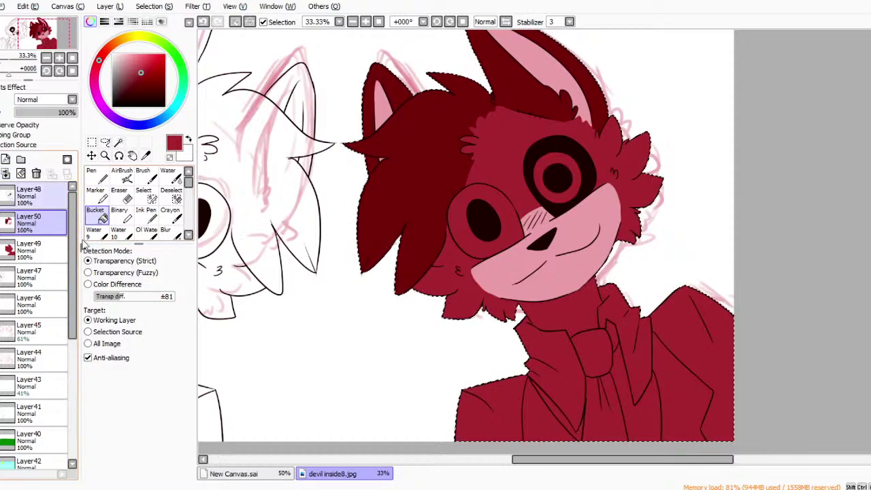
{"action": "left_click", "coordinate": [96, 176]}
{"action": "left_click_drag", "start_coordinate": [129, 94], "coordinate": [112, 96]}
{"action": "left_click", "coordinate": [113, 101]}
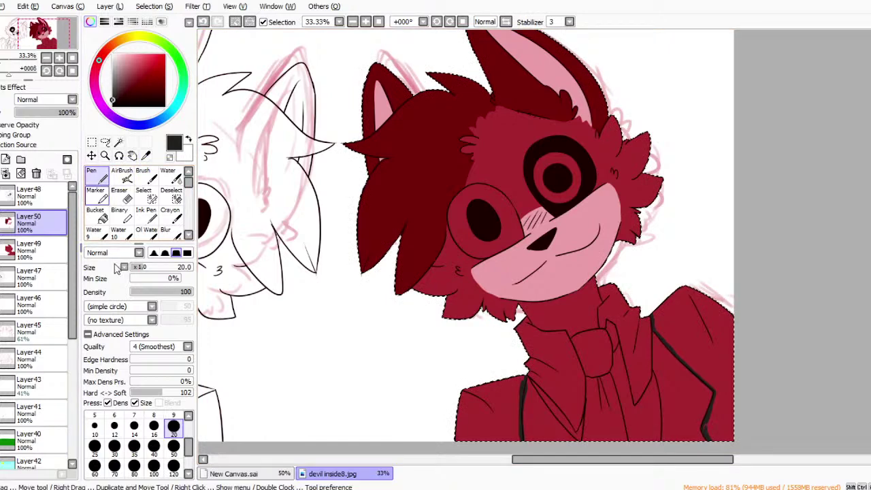
{"action": "left_click", "coordinate": [97, 215]}
{"action": "left_click", "coordinate": [492, 412]}
{"action": "left_click", "coordinate": [687, 354]}
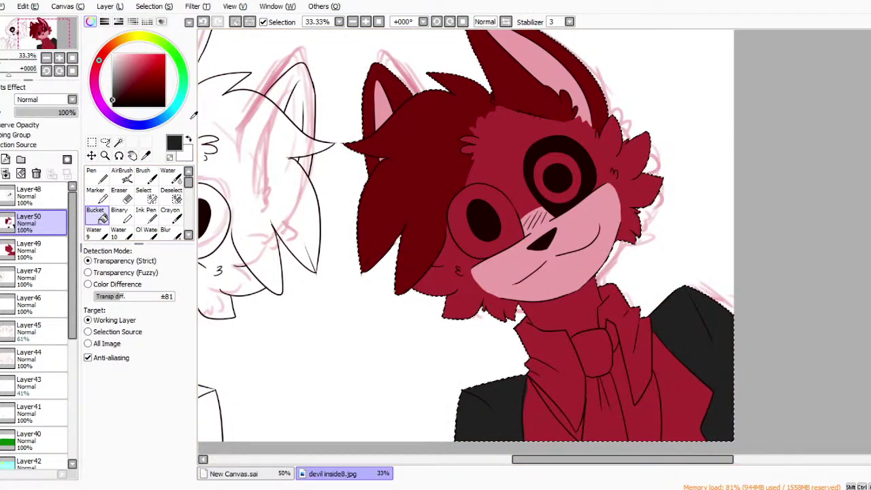
Outline the collar flap on the left of the tie in white with the size 20 Pen, and fill it with white.
{"action": "left_click", "coordinate": [112, 53]}
{"action": "left_click", "coordinate": [106, 156]}
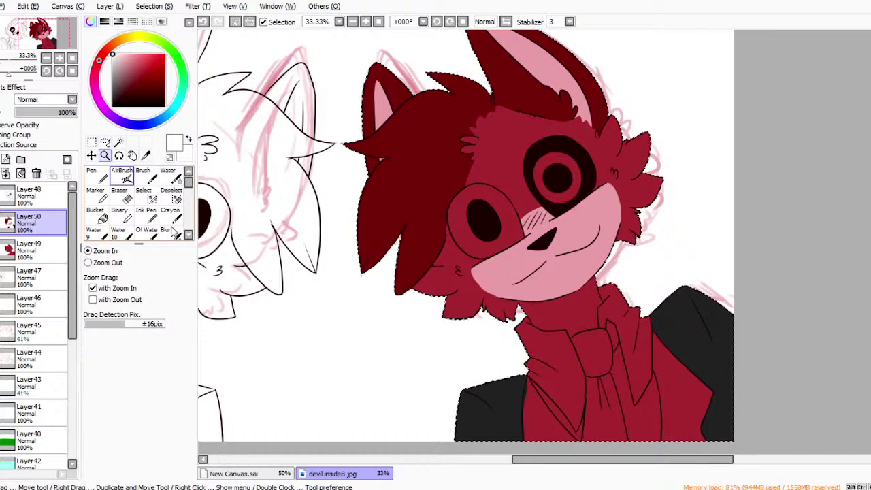
{"action": "left_click", "coordinate": [619, 372]}
{"action": "left_click", "coordinate": [625, 374]}
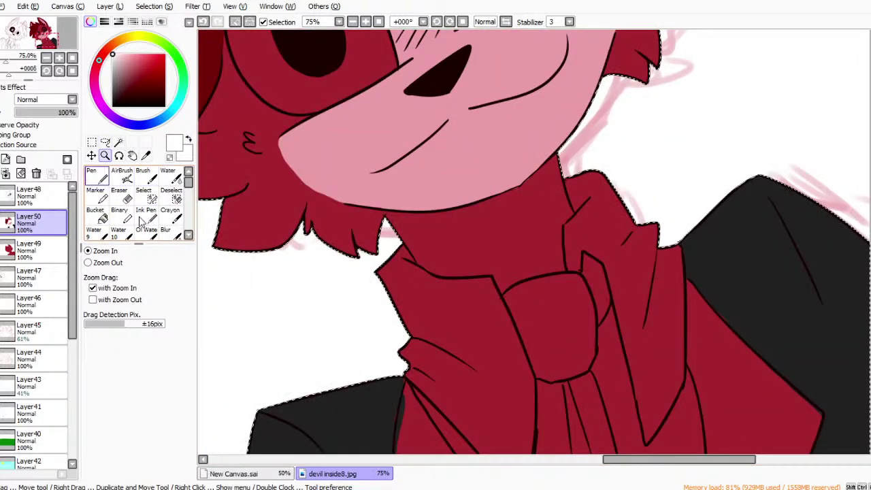
{"action": "left_click", "coordinate": [97, 175]}
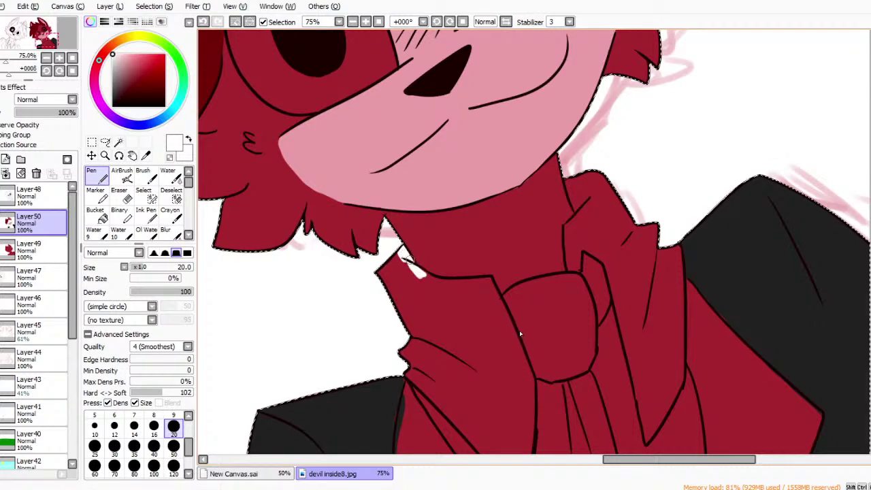
{"action": "left_click_drag", "start_coordinate": [545, 353], "coordinate": [613, 354]}
{"action": "left_click_drag", "start_coordinate": [493, 286], "coordinate": [531, 386]}
{"action": "scroll", "coordinate": [517, 306], "scroll_direction": "down", "scroll_amount": 3}
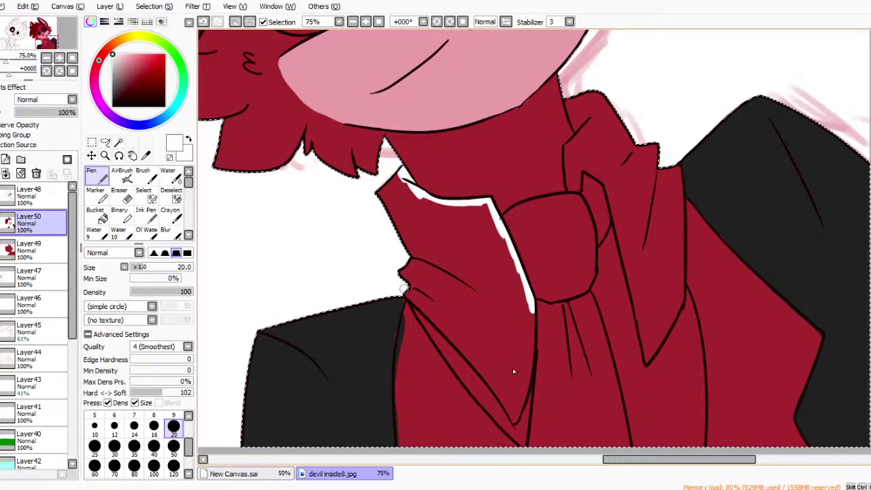
{"action": "left_click_drag", "start_coordinate": [407, 298], "coordinate": [493, 415]}
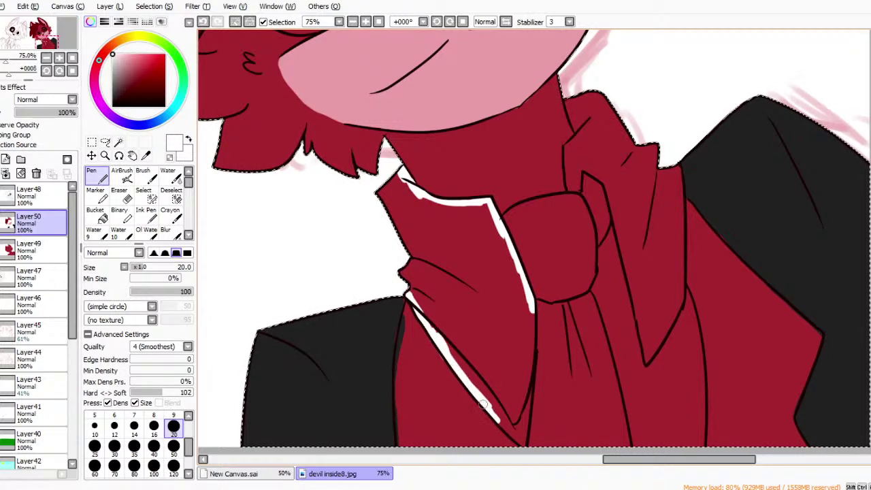
{"action": "left_click_drag", "start_coordinate": [523, 445], "coordinate": [532, 308]}
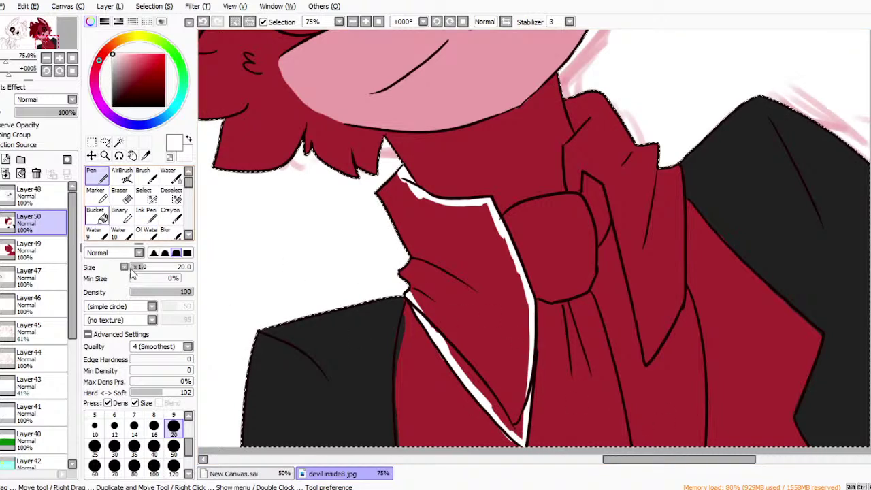
{"action": "left_click", "coordinate": [95, 214]}
{"action": "left_click", "coordinate": [532, 339]}
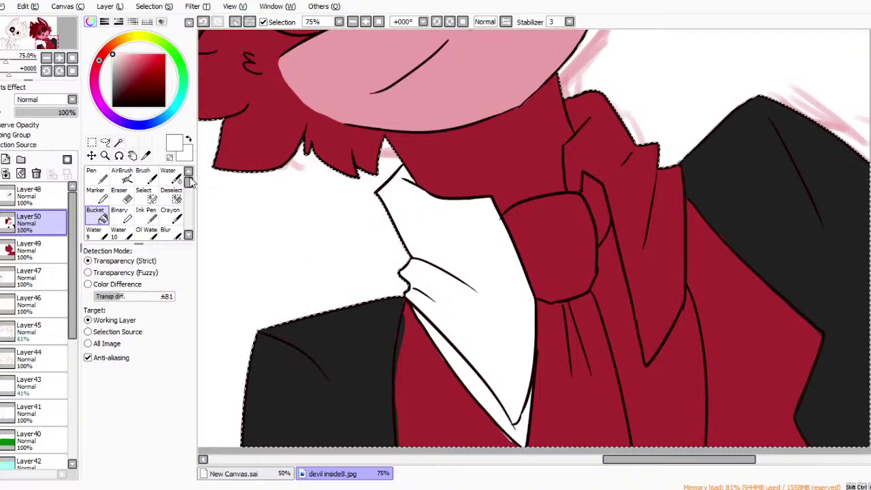
Trace the right shirt half's inner edge in white along the tie knot, its loop and the tie's tail.
{"action": "left_click", "coordinate": [100, 176]}
{"action": "mouse_move", "coordinate": [568, 191]}
{"action": "left_mouse_down"}
{"action": "mouse_move", "coordinate": [567, 176]}
{"action": "mouse_move", "coordinate": [578, 189]}
{"action": "left_mouse_up"}
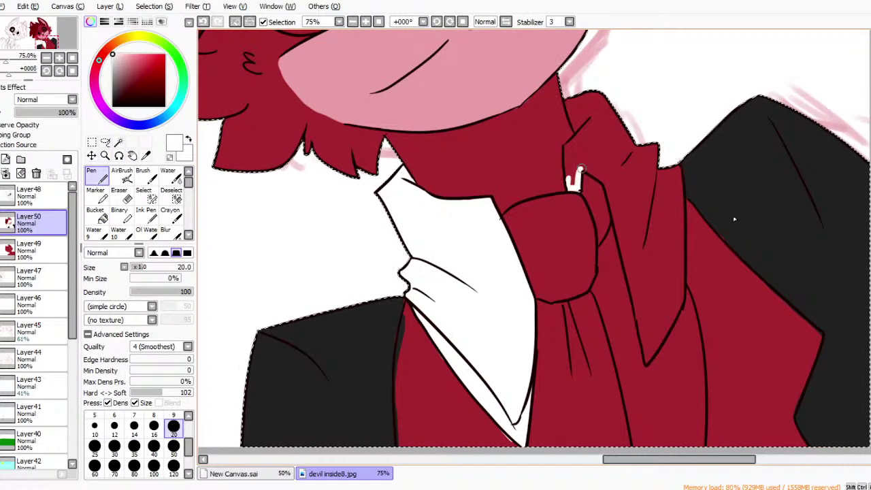
{"action": "left_click_drag", "start_coordinate": [615, 223], "coordinate": [618, 236]}
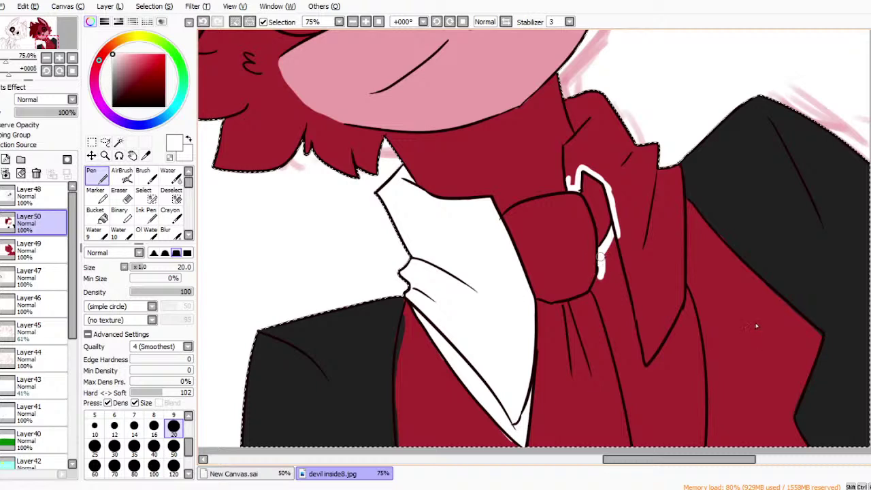
{"action": "left_click_drag", "start_coordinate": [601, 310], "coordinate": [639, 447]}
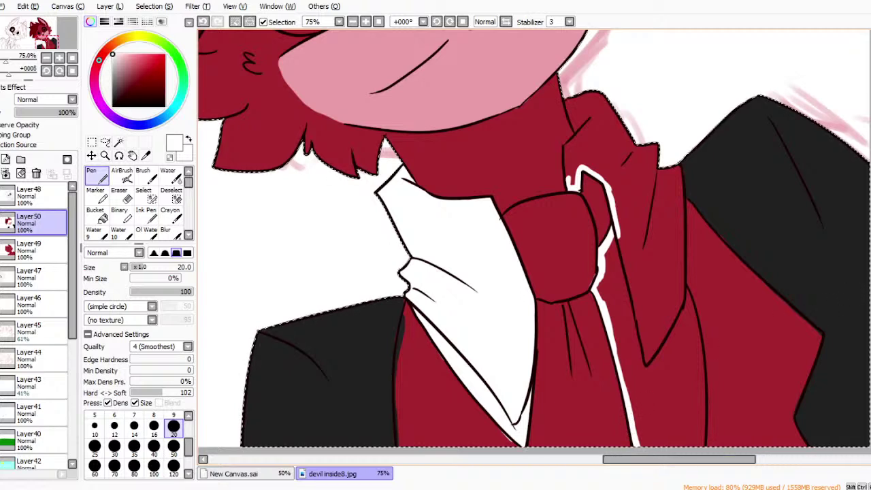
{"action": "scroll", "coordinate": [653, 340], "scroll_direction": "down", "scroll_amount": 3}
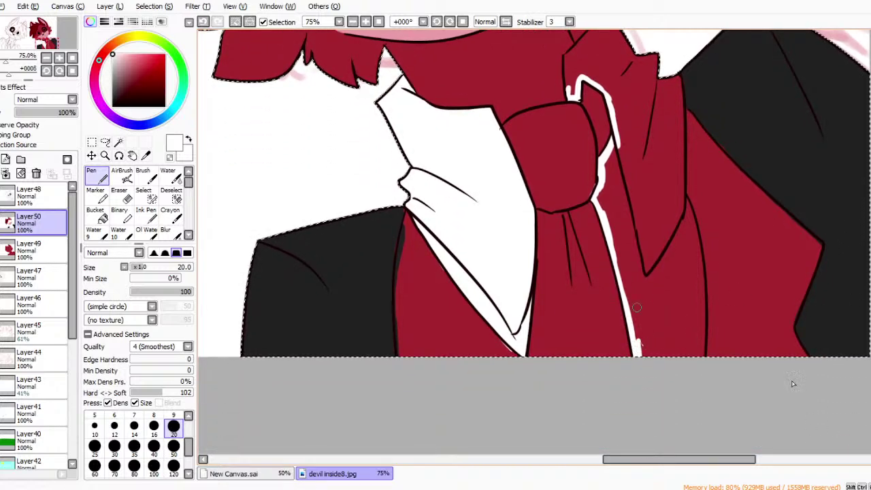
{"action": "scroll", "coordinate": [799, 433], "scroll_direction": "up", "scroll_amount": 1}
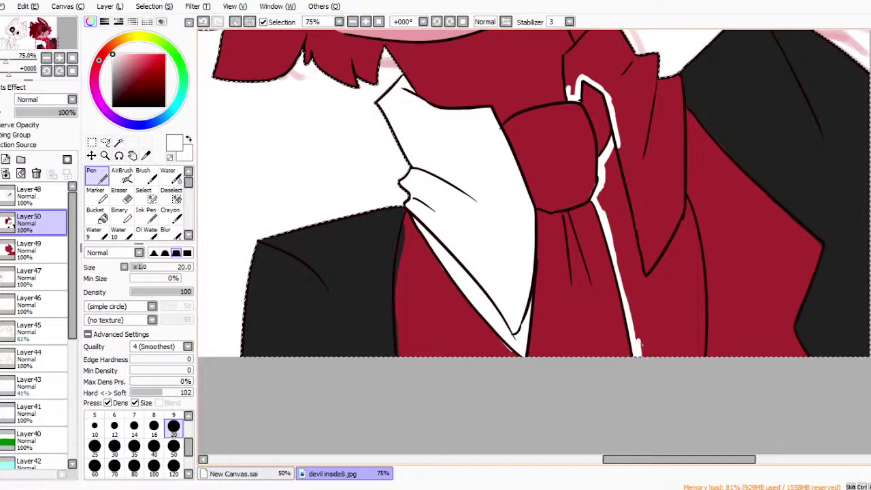
{"action": "scroll", "coordinate": [812, 262], "scroll_direction": "up", "scroll_amount": 3}
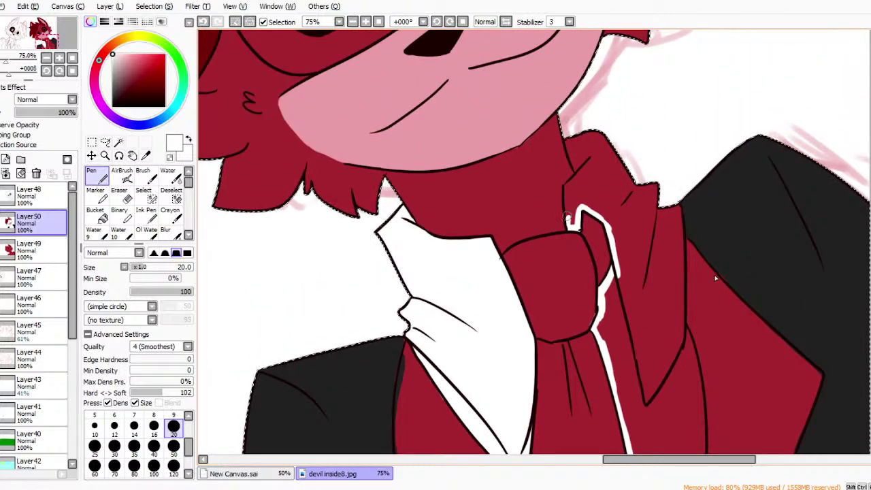
Close the white outline along the neck and the outer collar and shirt edge, and fill the right shirt half with white.
{"action": "left_click_drag", "start_coordinate": [568, 225], "coordinate": [581, 167]}
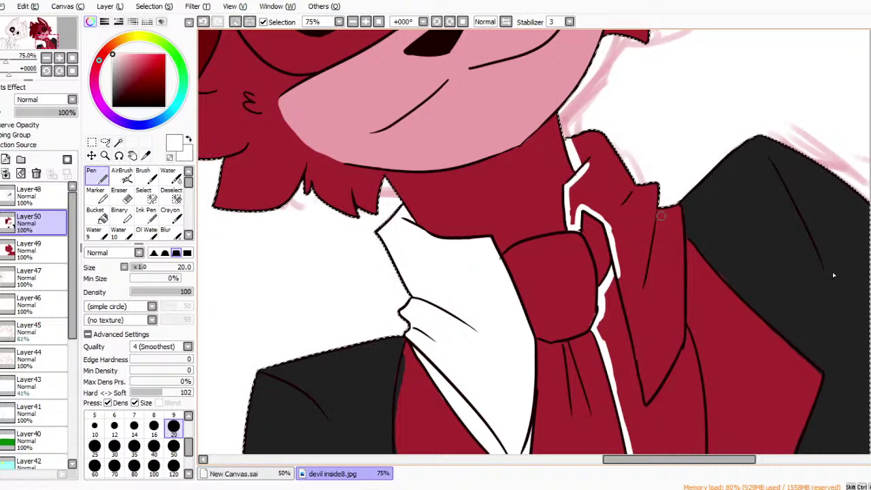
{"action": "mouse_move", "coordinate": [678, 219]}
{"action": "left_mouse_down"}
{"action": "mouse_move", "coordinate": [677, 211]}
{"action": "mouse_move", "coordinate": [679, 247]}
{"action": "left_mouse_up"}
{"action": "mouse_move", "coordinate": [677, 213]}
{"action": "left_mouse_down"}
{"action": "mouse_move", "coordinate": [683, 347]}
{"action": "mouse_move", "coordinate": [683, 323]}
{"action": "mouse_move", "coordinate": [702, 434]}
{"action": "left_mouse_up"}
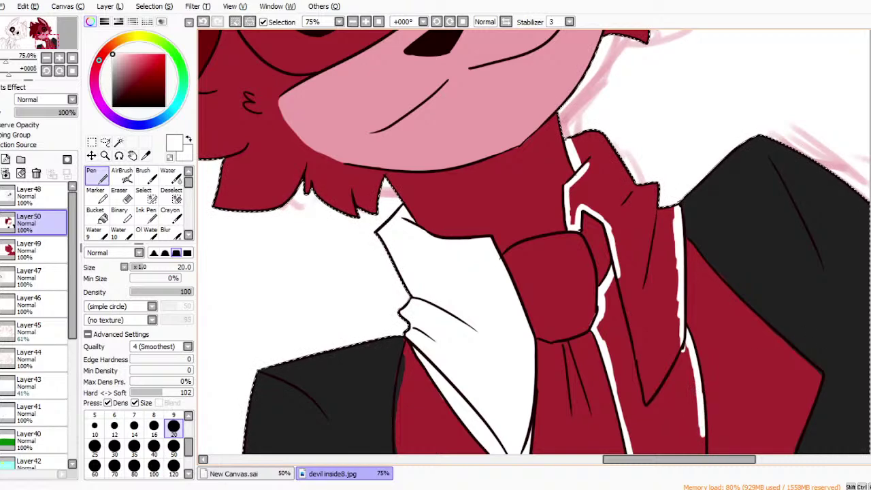
{"action": "scroll", "coordinate": [703, 434], "scroll_direction": "down", "scroll_amount": 3}
{"action": "left_click_drag", "start_coordinate": [701, 311], "coordinate": [700, 372]}
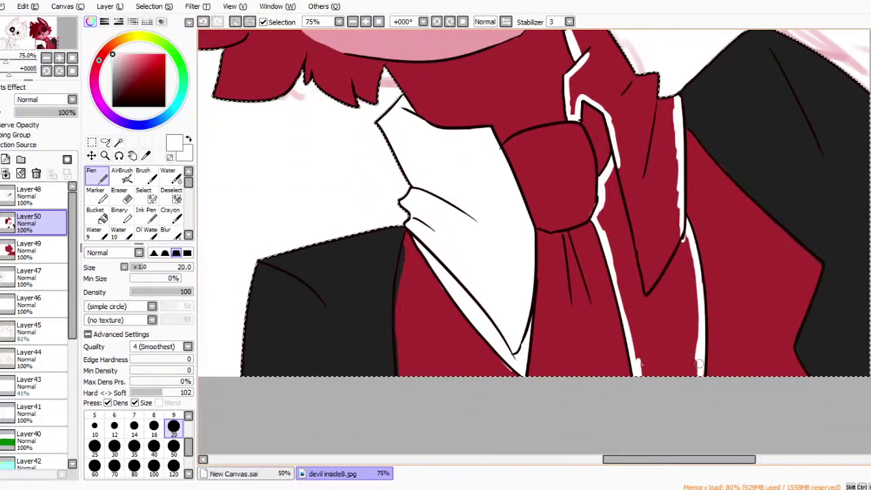
{"action": "left_click_drag", "start_coordinate": [695, 261], "coordinate": [698, 300]}
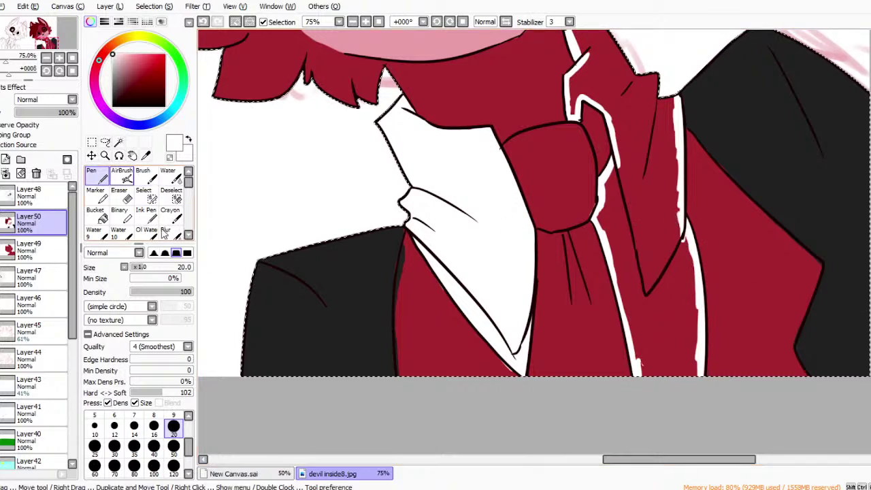
{"action": "left_click", "coordinate": [97, 215]}
{"action": "left_click", "coordinate": [637, 202]}
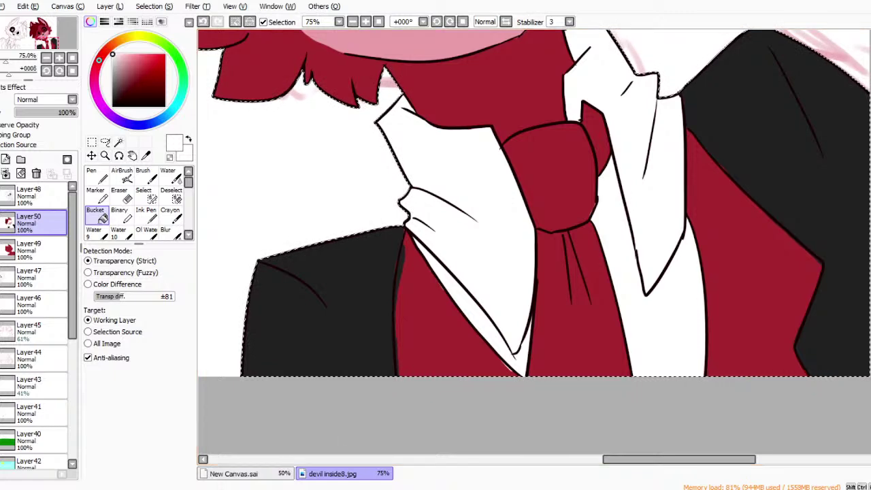
Fill both waistcoat sections between the jacket and the shirt with mid grey on Layer50.
{"action": "scroll", "coordinate": [392, 239], "scroll_direction": "up", "scroll_amount": 2}
{"action": "left_click", "coordinate": [112, 86]}
{"action": "left_click", "coordinate": [435, 361]}
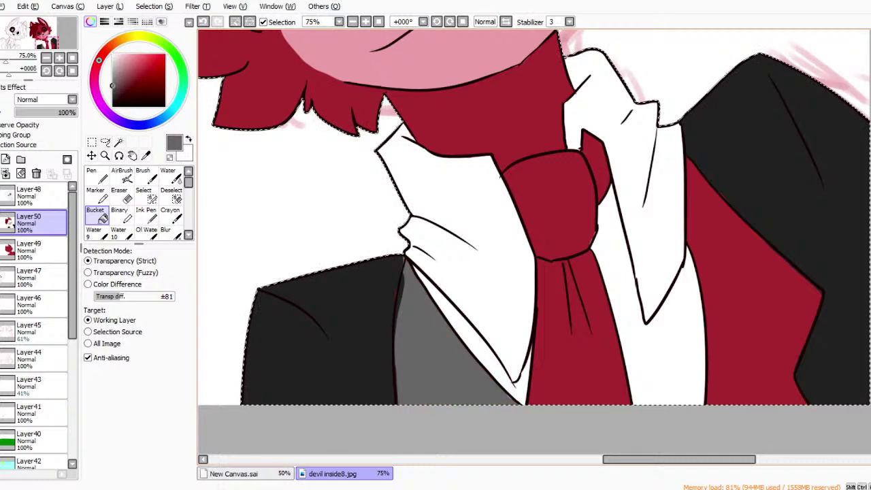
{"action": "left_click", "coordinate": [755, 292]}
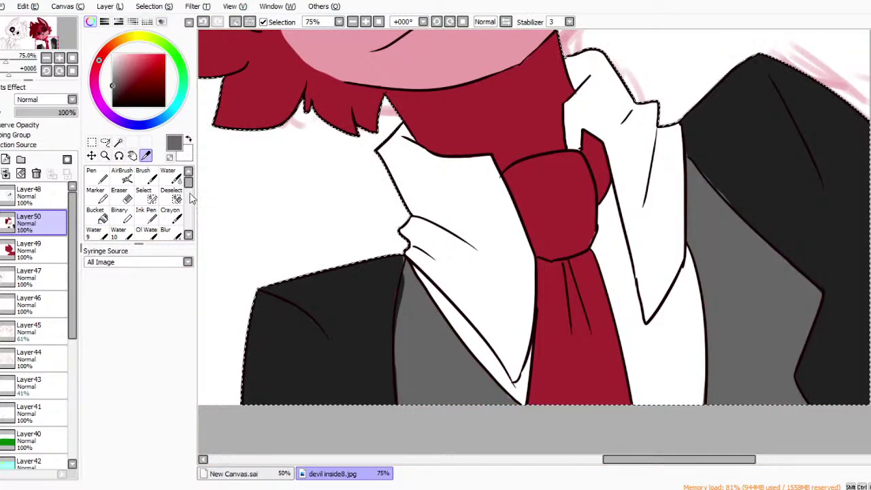
Sample the jacket and waistcoat colours and retouch the waistcoat's edge against the left jacket half with the size 20 Pen in grey.
{"action": "left_click", "coordinate": [354, 357]}
{"action": "left_click", "coordinate": [97, 176]}
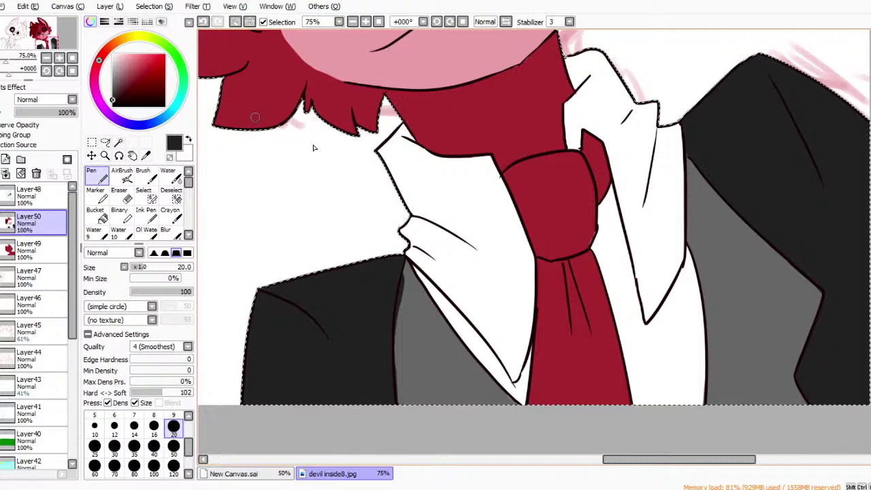
{"action": "left_click", "coordinate": [146, 155]}
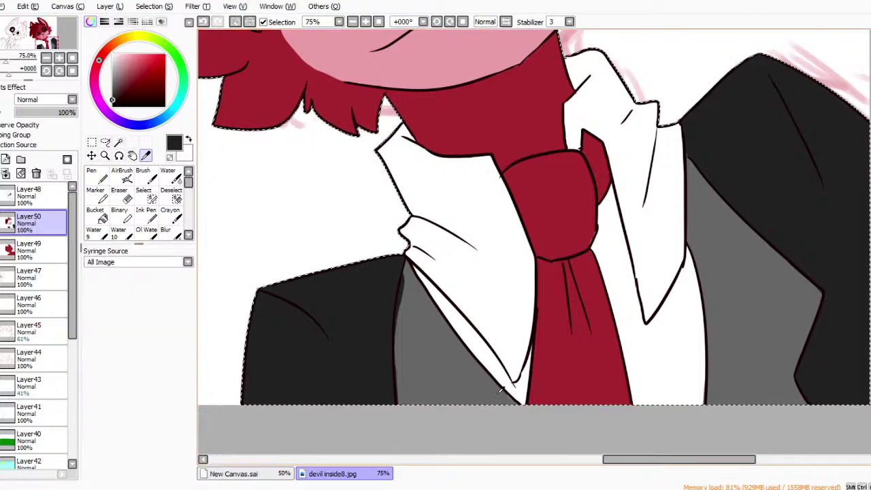
{"action": "left_click", "coordinate": [526, 406]}
{"action": "key", "text": "n"}
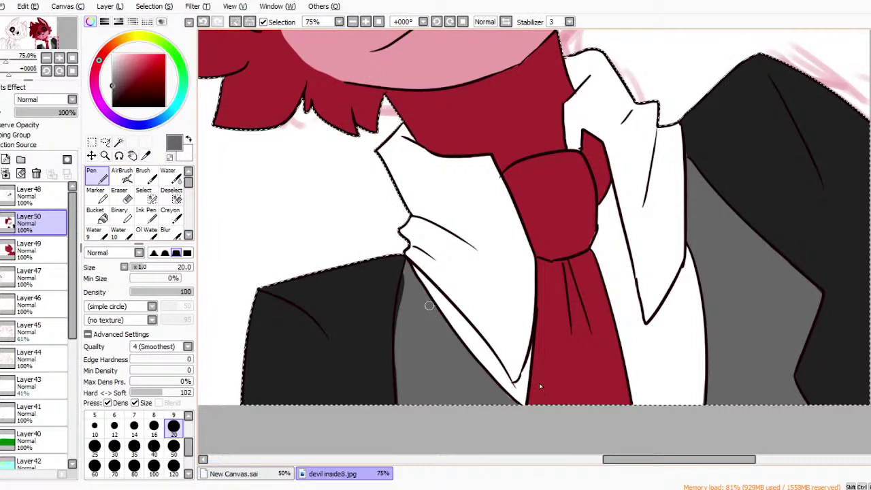
{"action": "left_click_drag", "start_coordinate": [405, 274], "coordinate": [400, 296]}
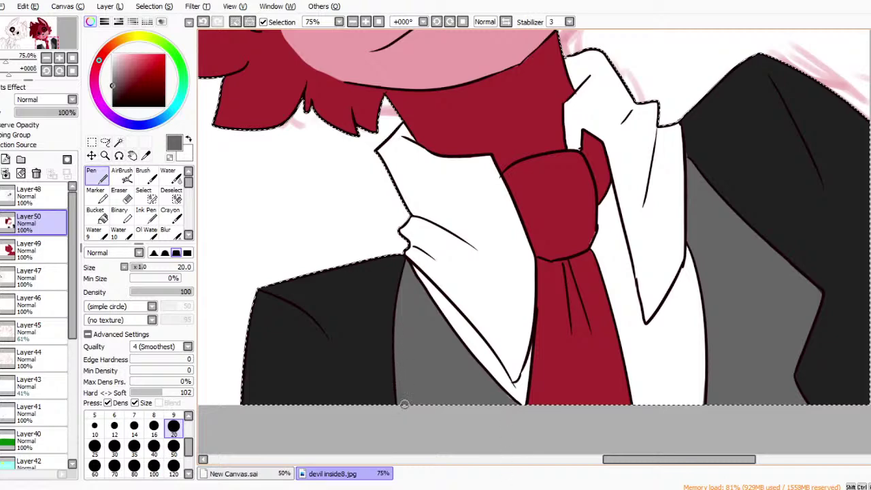
Paint the irises of both eyes of the red character bright red with the size 120 Pen.
{"action": "left_click", "coordinate": [365, 21]}
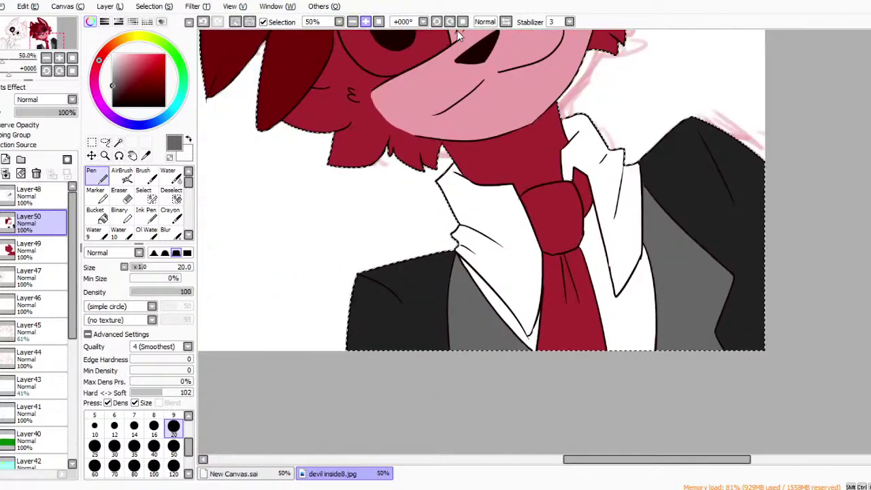
{"action": "left_click", "coordinate": [352, 22]}
{"action": "left_click", "coordinate": [352, 22]}
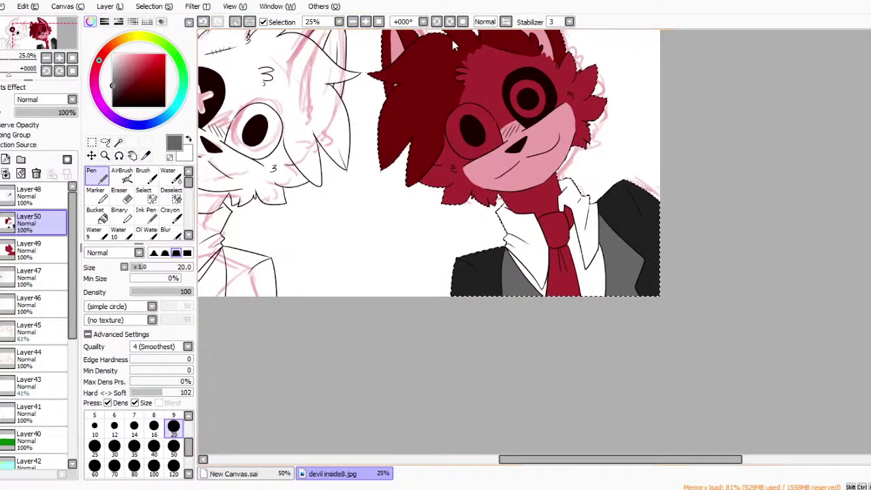
{"action": "scroll", "coordinate": [457, 31], "scroll_direction": "up", "scroll_amount": 1}
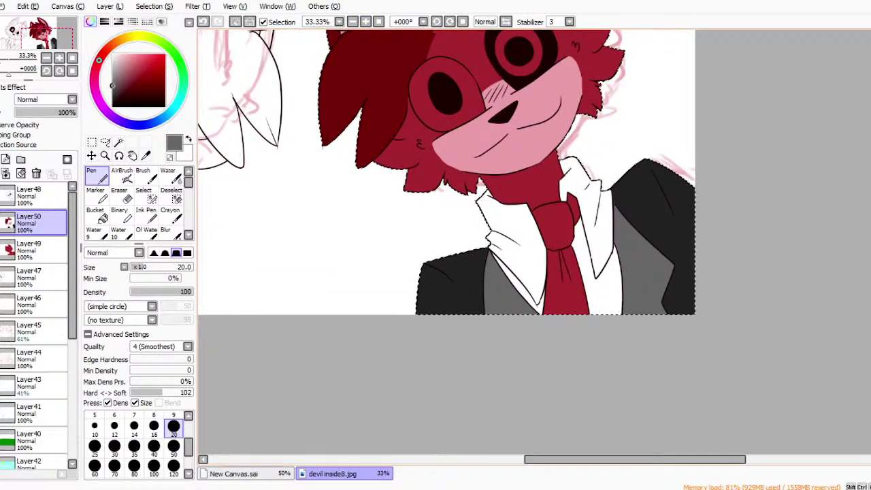
{"action": "scroll", "coordinate": [445, 238], "scroll_direction": "up", "scroll_amount": 3}
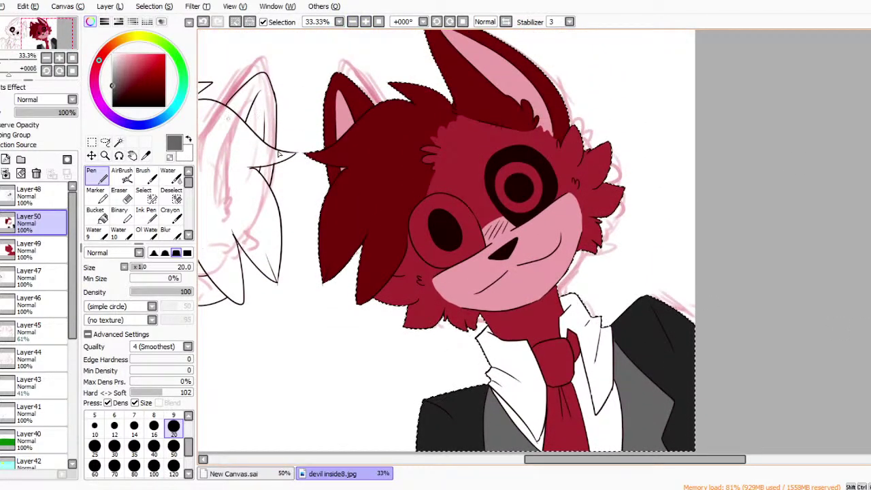
{"action": "left_click", "coordinate": [174, 465]}
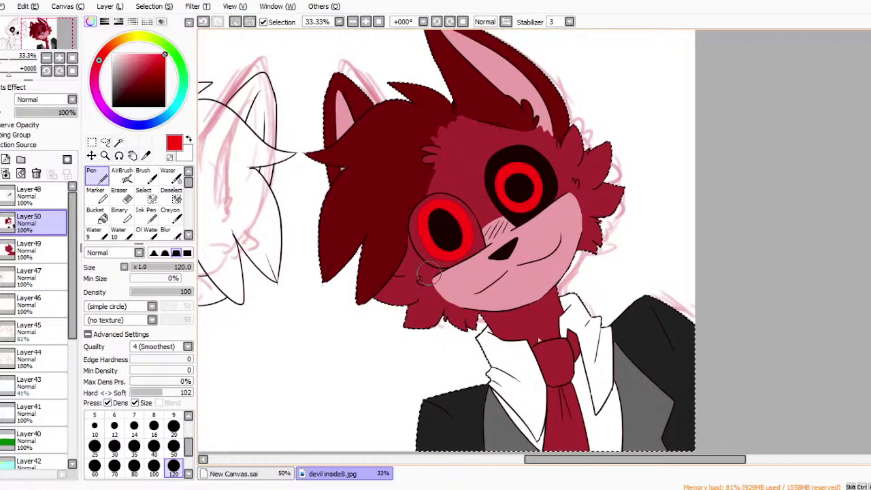
On Layer48, add a large and a small white highlight to each of the red character's eyes.
{"action": "left_click", "coordinate": [113, 54]}
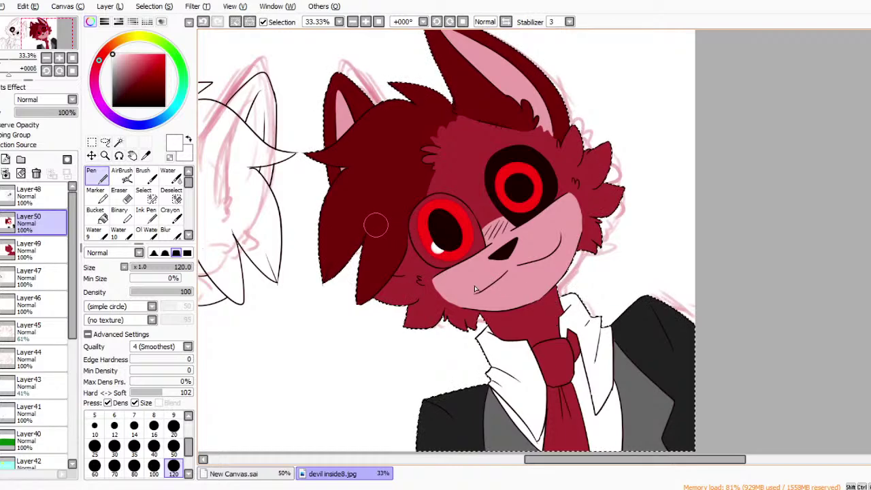
{"action": "left_click", "coordinate": [31, 196]}
{"action": "left_click_drag", "start_coordinate": [438, 249], "coordinate": [458, 228]}
{"action": "left_click", "coordinate": [460, 227]}
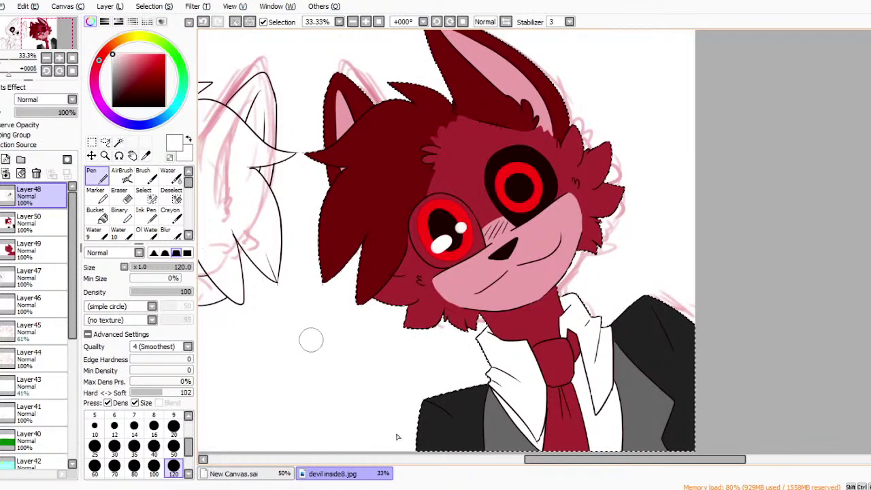
{"action": "left_click_drag", "start_coordinate": [512, 209], "coordinate": [518, 202]}
{"action": "left_click", "coordinate": [533, 189]}
On Layer49, paint white around the outer side of the left eye's iris with the size 120 Pen.
{"action": "left_click_drag", "start_coordinate": [554, 460], "coordinate": [475, 459]}
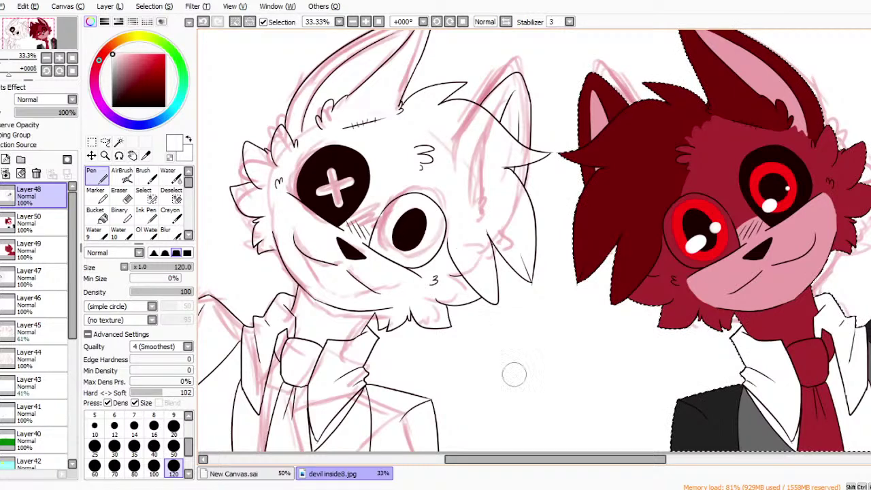
{"action": "left_click_drag", "start_coordinate": [555, 460], "coordinate": [620, 459]}
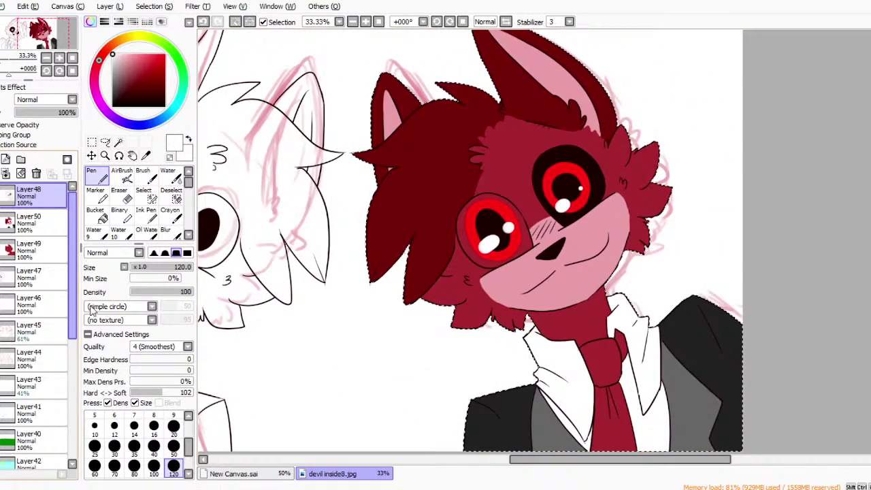
{"action": "left_click", "coordinate": [34, 250]}
{"action": "left_click_drag", "start_coordinate": [480, 250], "coordinate": [487, 244]}
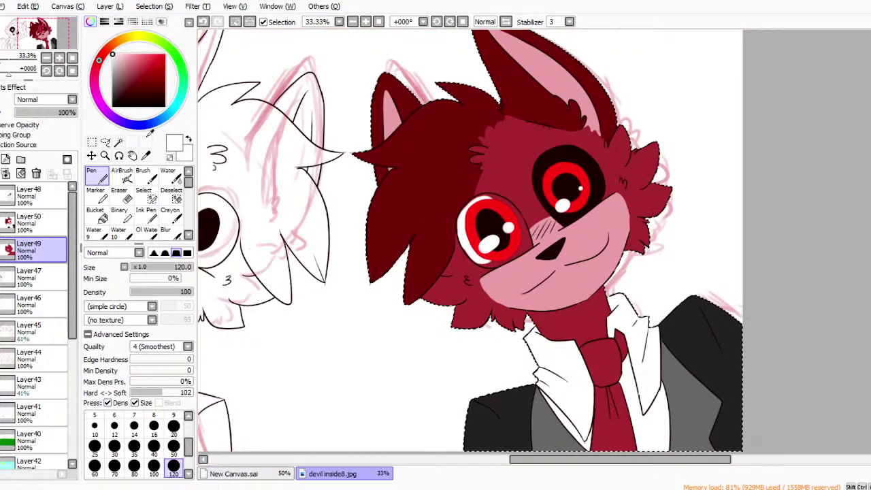
Complete the white of the left eye around the iris up to its outline with the size 50 Pen.
{"action": "left_click", "coordinate": [105, 156]}
{"action": "left_click", "coordinate": [526, 226]}
{"action": "left_click", "coordinate": [522, 225]}
{"action": "left_click", "coordinate": [522, 225]}
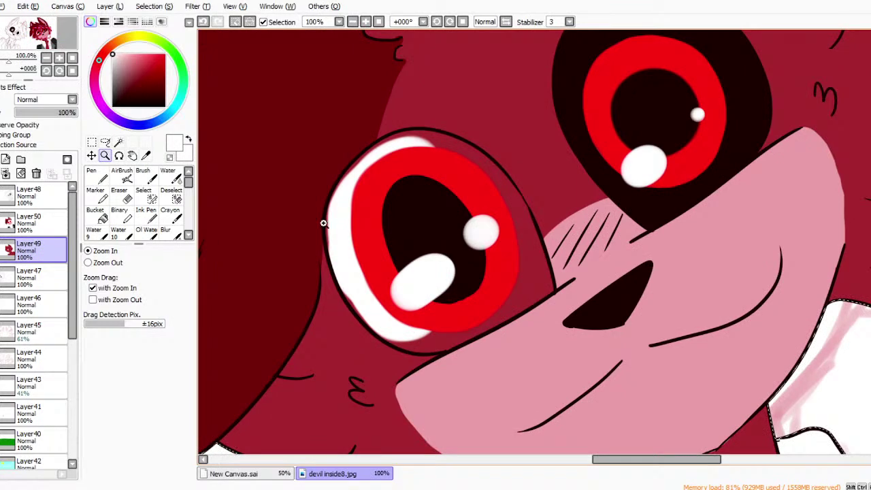
{"action": "left_click", "coordinate": [96, 175]}
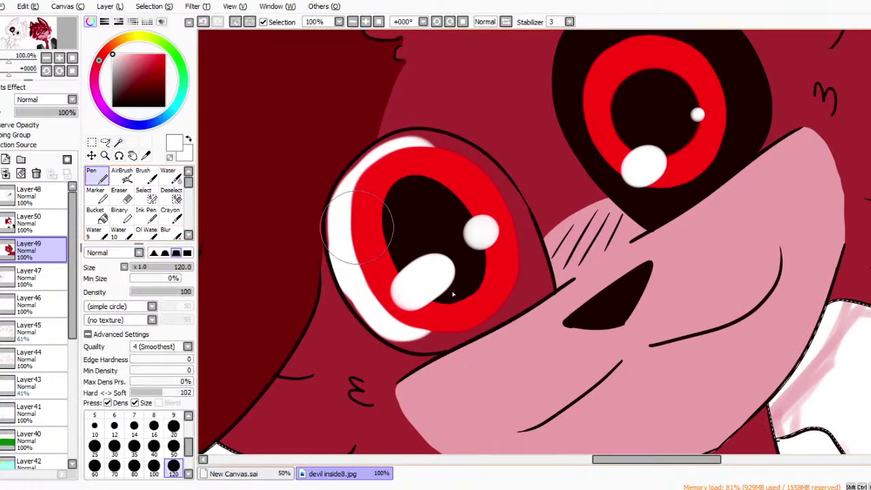
{"action": "left_click", "coordinate": [173, 446]}
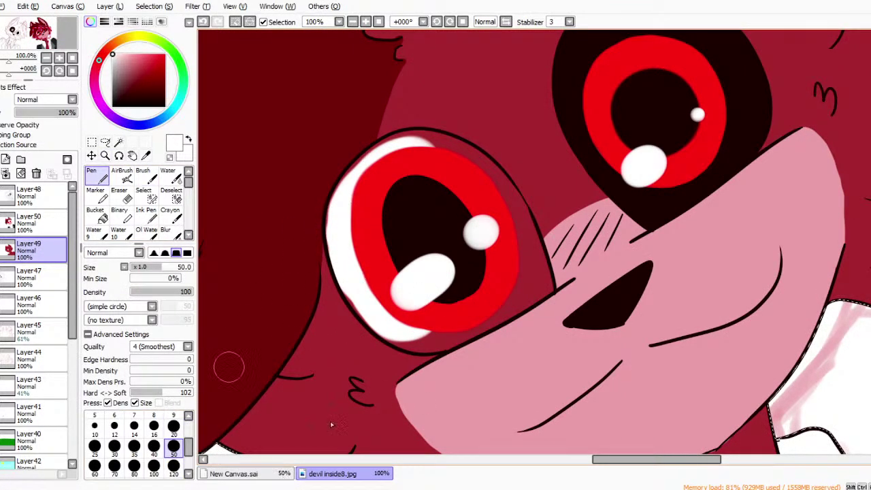
{"action": "mouse_move", "coordinate": [337, 225]}
{"action": "left_mouse_down"}
{"action": "mouse_move", "coordinate": [357, 171]}
{"action": "mouse_move", "coordinate": [383, 149]}
{"action": "mouse_move", "coordinate": [443, 145]}
{"action": "mouse_move", "coordinate": [480, 166]}
{"action": "mouse_move", "coordinate": [508, 208]}
{"action": "mouse_move", "coordinate": [498, 182]}
{"action": "mouse_move", "coordinate": [492, 175]}
{"action": "mouse_move", "coordinate": [501, 222]}
{"action": "mouse_move", "coordinate": [513, 204]}
{"action": "mouse_move", "coordinate": [539, 281]}
{"action": "left_mouse_up"}
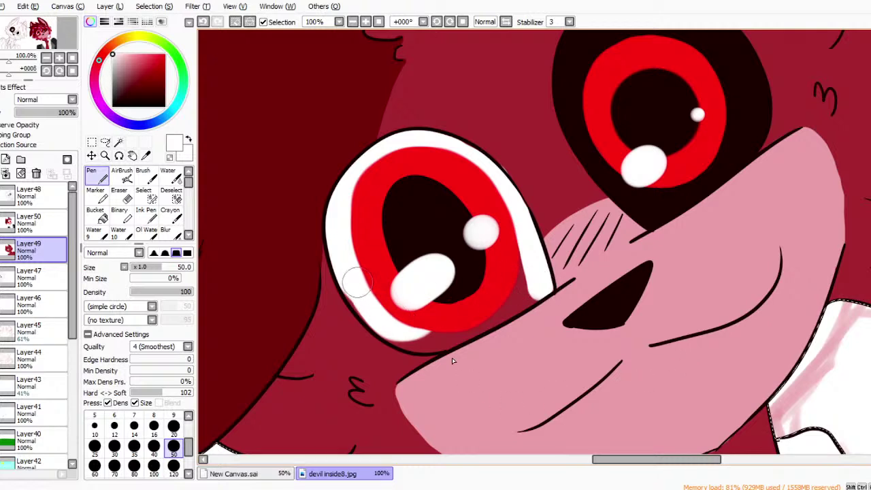
{"action": "mouse_move", "coordinate": [353, 289]}
{"action": "left_mouse_down"}
{"action": "mouse_move", "coordinate": [387, 331]}
{"action": "mouse_move", "coordinate": [445, 344]}
{"action": "mouse_move", "coordinate": [462, 338]}
{"action": "mouse_move", "coordinate": [433, 332]}
{"action": "mouse_move", "coordinate": [504, 315]}
{"action": "mouse_move", "coordinate": [483, 317]}
{"action": "mouse_move", "coordinate": [511, 294]}
{"action": "left_mouse_up"}
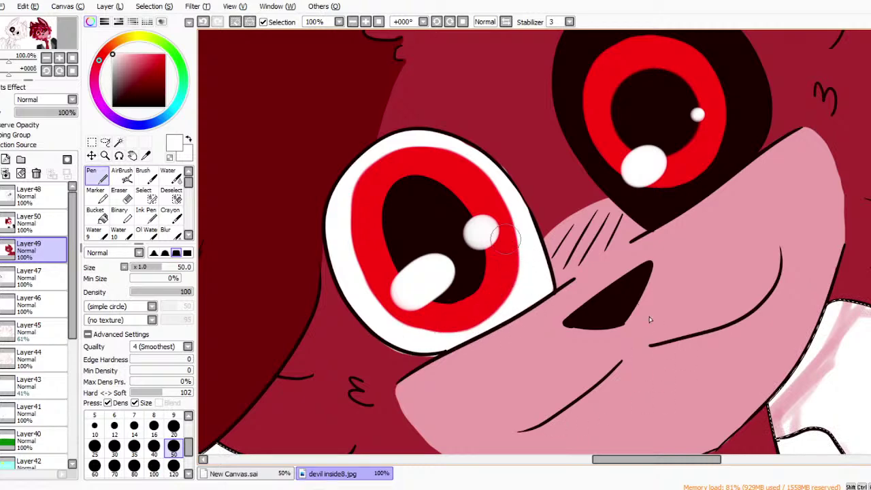
Sample the crimson fur colour and clean up the white spilling past the left eye's outline with the size 9 Pen.
{"action": "left_click", "coordinate": [145, 156]}
{"action": "left_click", "coordinate": [335, 346]}
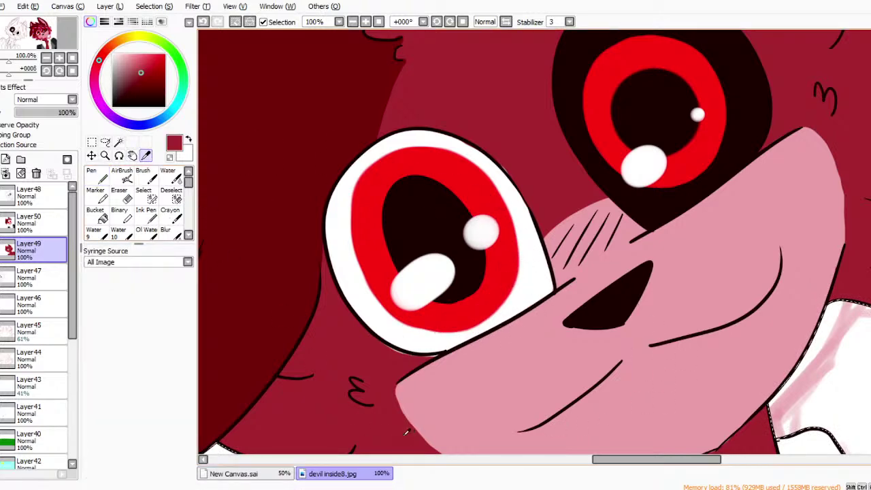
{"action": "key", "text": "n"}
{"action": "left_click", "coordinate": [173, 414]}
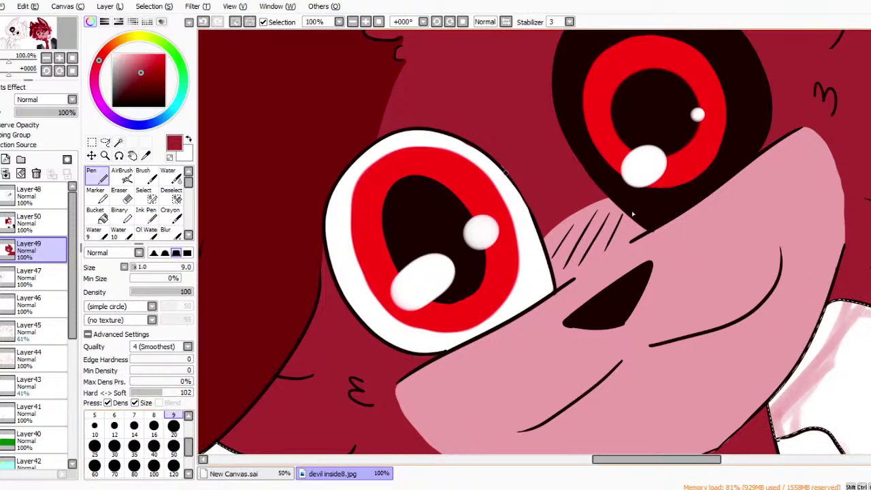
{"action": "scroll", "coordinate": [448, 33], "scroll_direction": "down", "scroll_amount": 5}
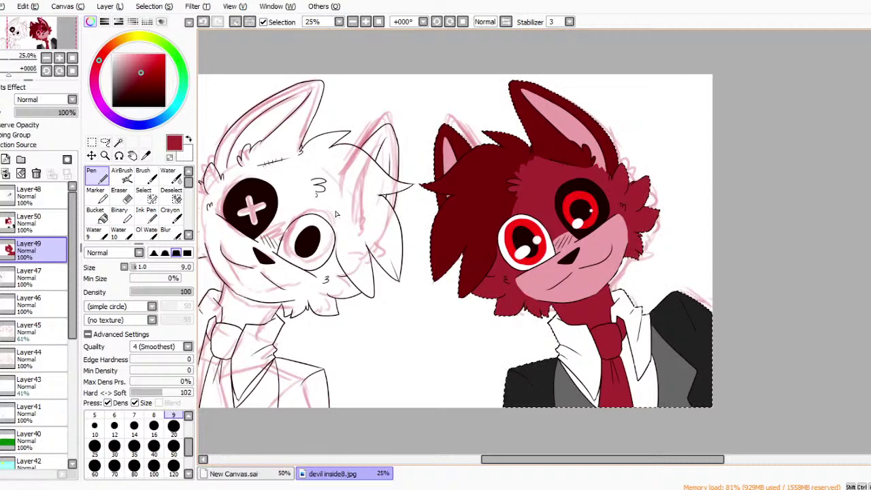
On Layer50, trace the edges of the tie's knot, loop and tail in bright red and fill the tie with that colour.
{"action": "left_click", "coordinate": [104, 156]}
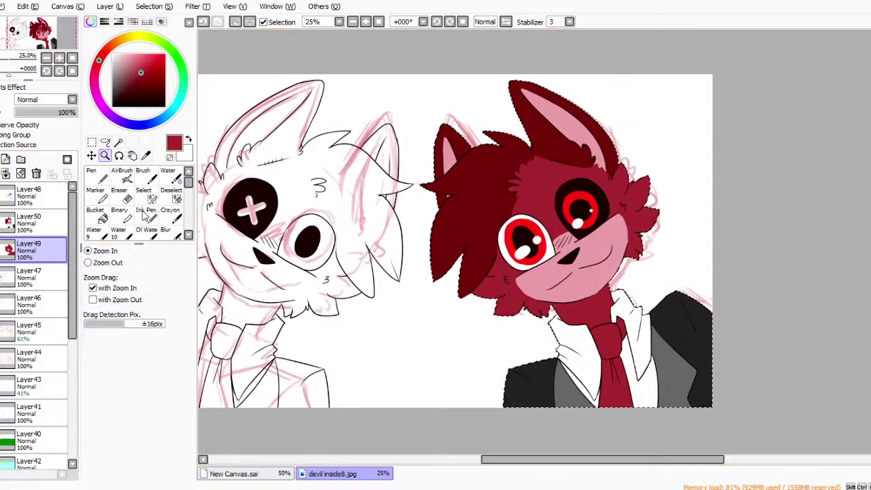
{"action": "left_click_drag", "start_coordinate": [345, 82], "coordinate": [798, 461]}
{"action": "left_click", "coordinate": [798, 460]}
{"action": "left_click", "coordinate": [798, 461]}
{"action": "left_click", "coordinate": [802, 461]}
{"action": "left_click", "coordinate": [804, 460]}
{"action": "left_click", "coordinate": [41, 223]}
{"action": "key", "text": "n"}
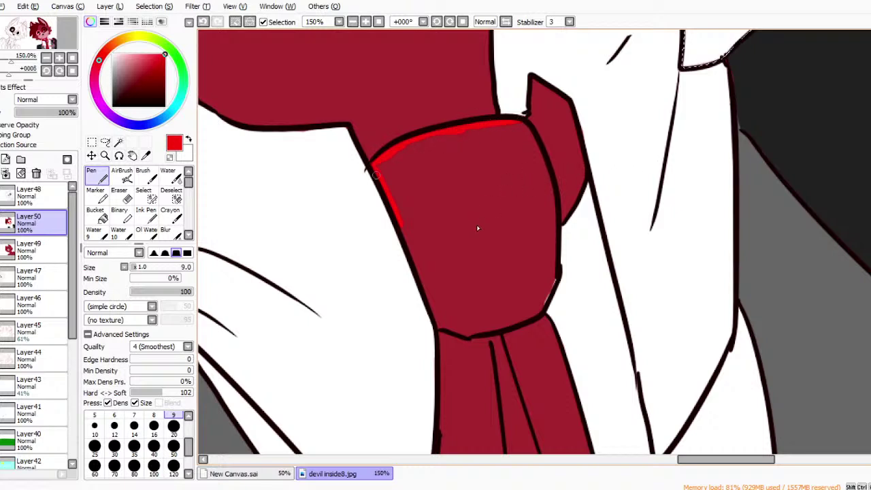
{"action": "left_click", "coordinate": [100, 215]}
{"action": "left_click", "coordinate": [479, 239]}
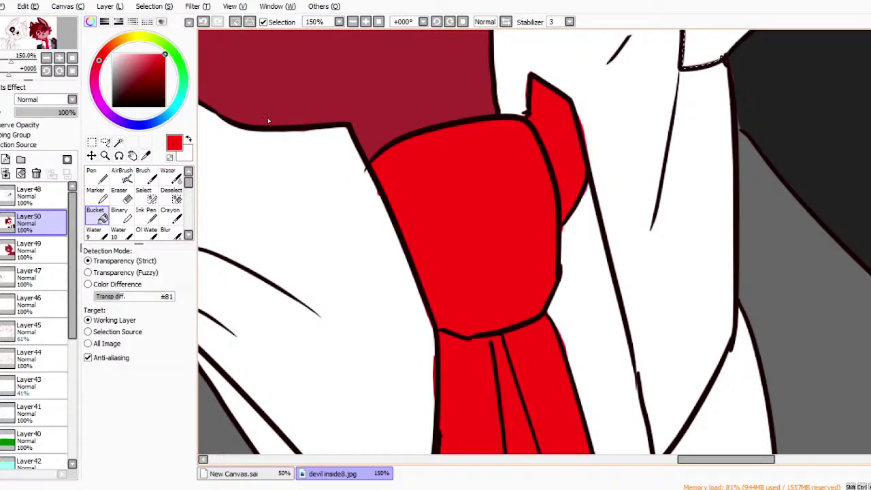
Clean up the red spilling onto the shirt along the tie's edges with the size 9 Pen in white.
{"action": "key", "text": "x"}
{"action": "key", "text": "n"}
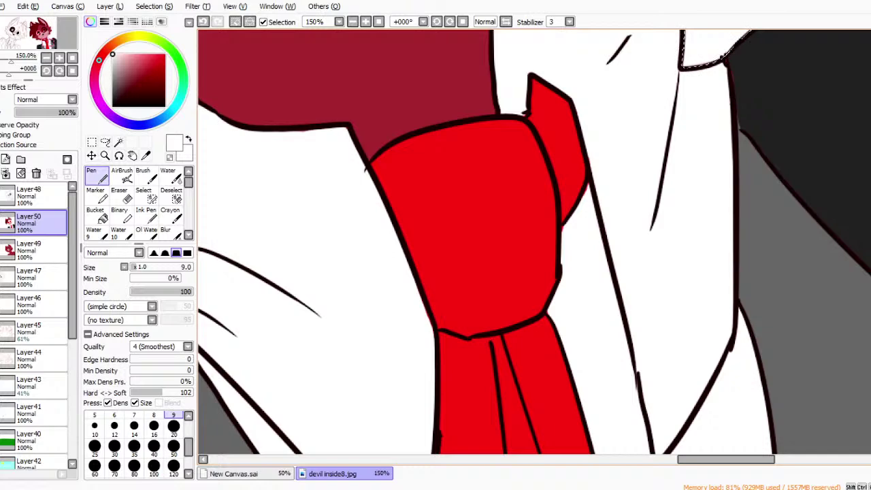
{"action": "scroll", "coordinate": [534, 242], "scroll_direction": "down", "scroll_amount": 5}
{"action": "scroll", "coordinate": [534, 242], "scroll_direction": "up", "scroll_amount": 2}
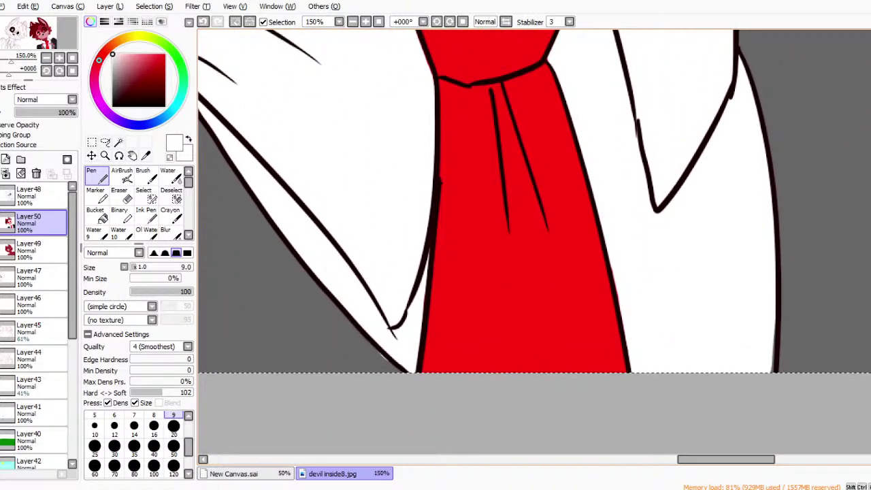
{"action": "scroll", "coordinate": [497, 242], "scroll_direction": "up", "scroll_amount": 1}
{"action": "scroll", "coordinate": [452, 32], "scroll_direction": "down", "scroll_amount": 3}
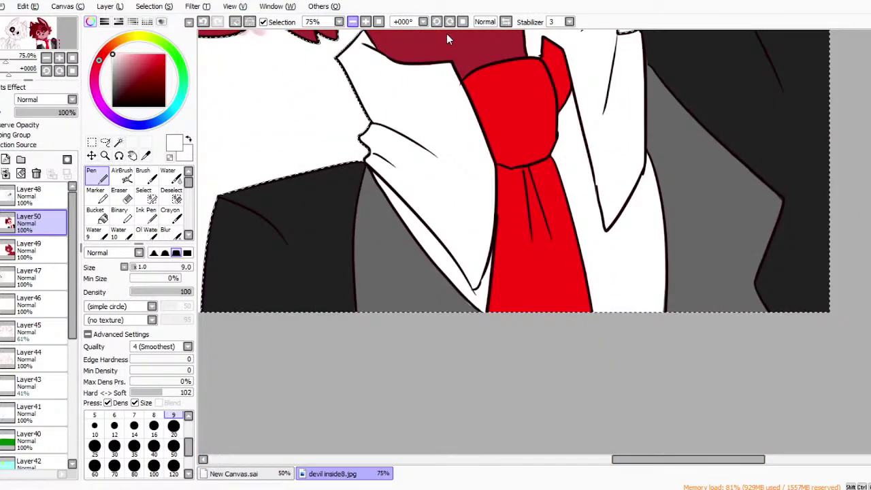
Duplicate Layer50 directly above itself in the layer stack.
{"action": "scroll", "coordinate": [422, 74], "scroll_direction": "up", "scroll_amount": 5}
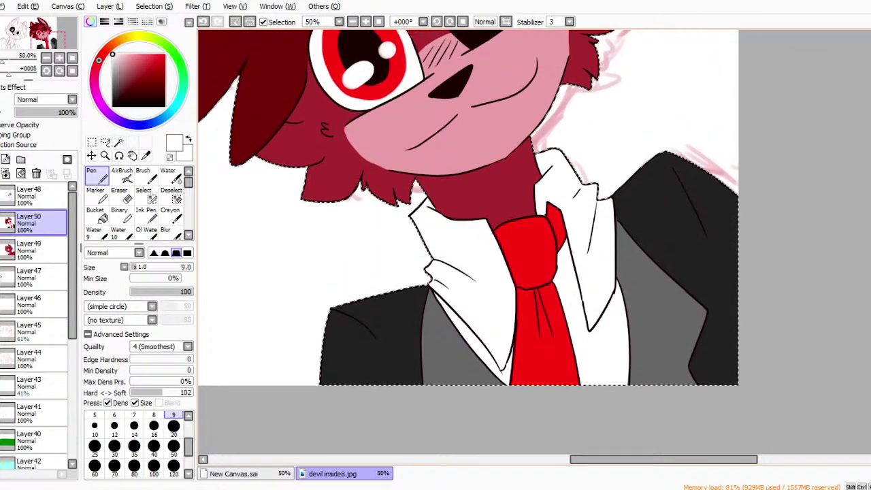
{"action": "scroll", "coordinate": [422, 73], "scroll_direction": "down", "scroll_amount": 1}
{"action": "scroll", "coordinate": [445, 30], "scroll_direction": "down", "scroll_amount": 2}
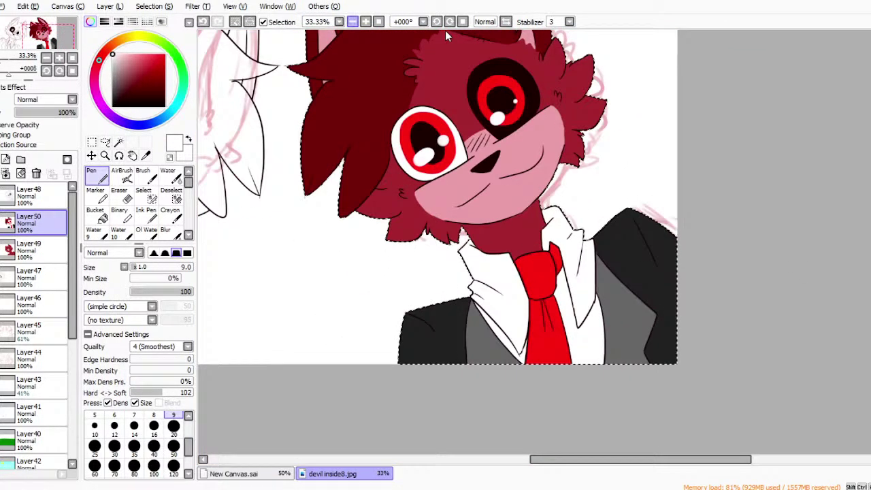
{"action": "scroll", "coordinate": [452, 37], "scroll_direction": "up", "scroll_amount": 2}
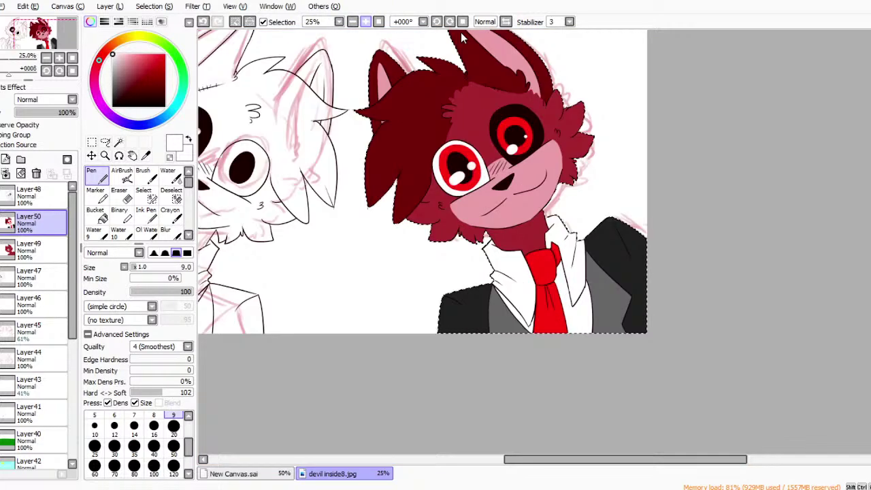
{"action": "scroll", "coordinate": [444, 38], "scroll_direction": "down", "scroll_amount": 2}
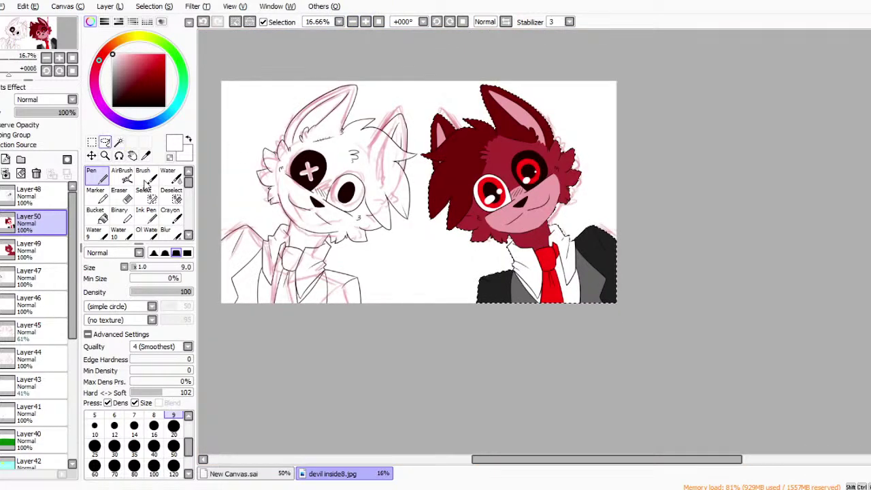
{"action": "left_click", "coordinate": [64, 99]}
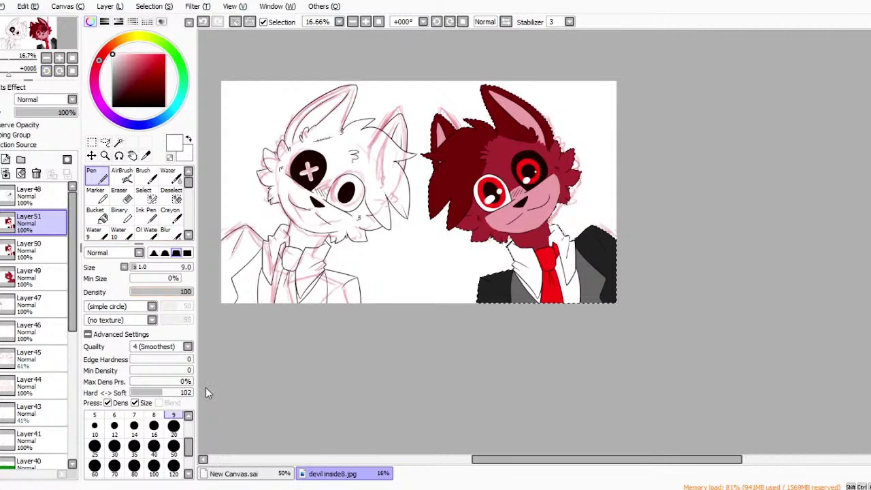
Flip the selected colours on Layer51 horizontally and move them onto the left character.
{"action": "left_click", "coordinate": [92, 142]}
{"action": "left_click", "coordinate": [139, 382]}
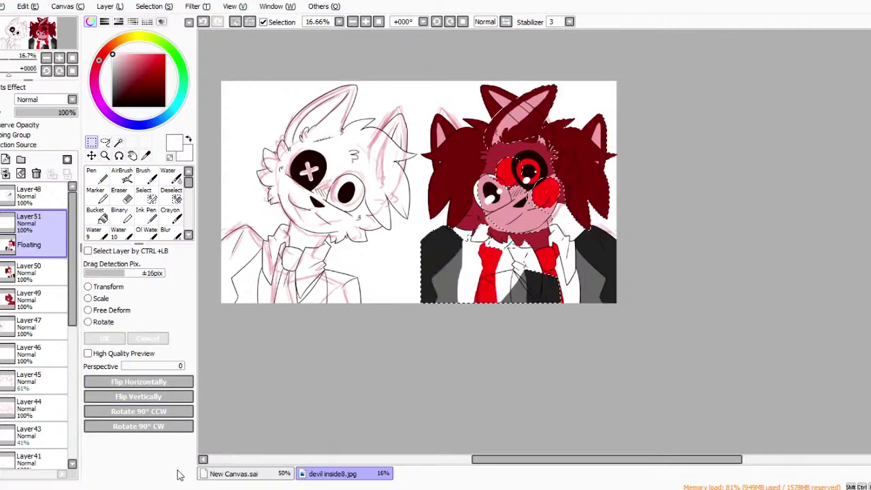
{"action": "left_click_drag", "start_coordinate": [557, 367], "coordinate": [299, 353]}
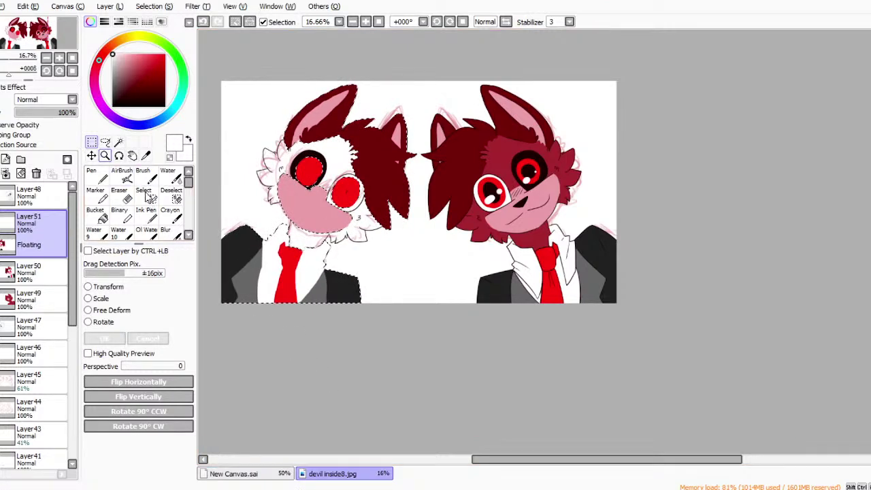
Move Layer47 above Layer51 in the layer stack so the left character's line art covers the colours.
{"action": "left_click", "coordinate": [105, 156]}
{"action": "left_click", "coordinate": [408, 117]}
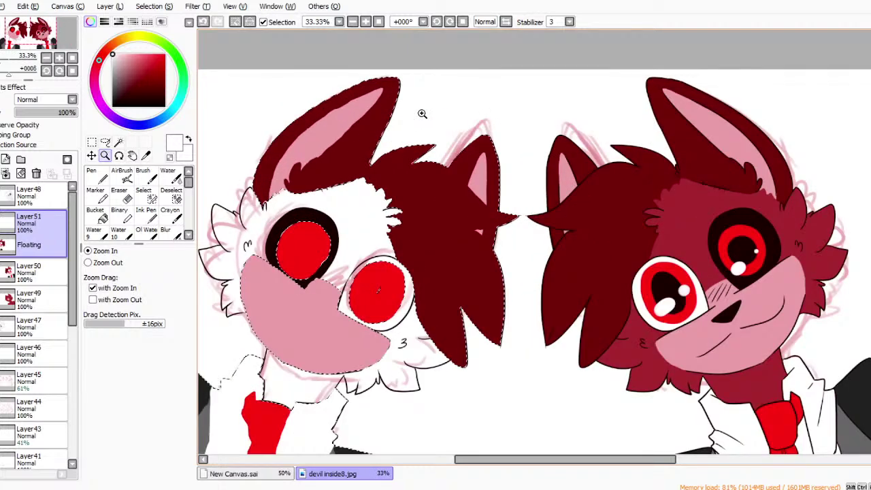
{"action": "left_click", "coordinate": [418, 112]}
{"action": "left_click", "coordinate": [420, 117]}
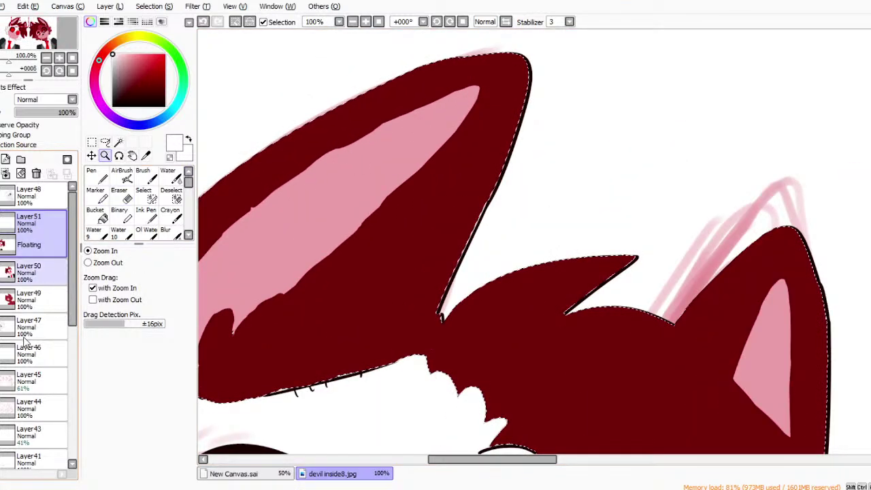
{"action": "left_click_drag", "start_coordinate": [15, 411], "coordinate": [37, 279]}
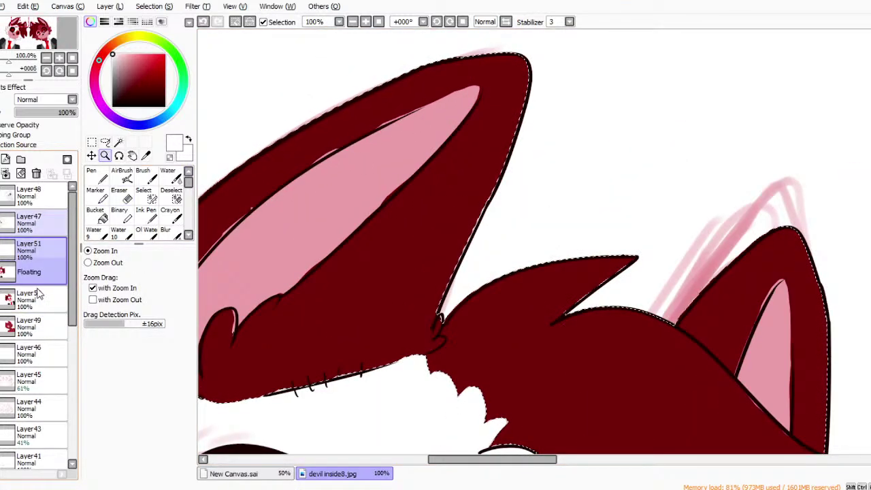
Nudge the floating colours on Layer51 into alignment with the left character's outlines and clear the selection.
{"action": "left_click", "coordinate": [91, 155]}
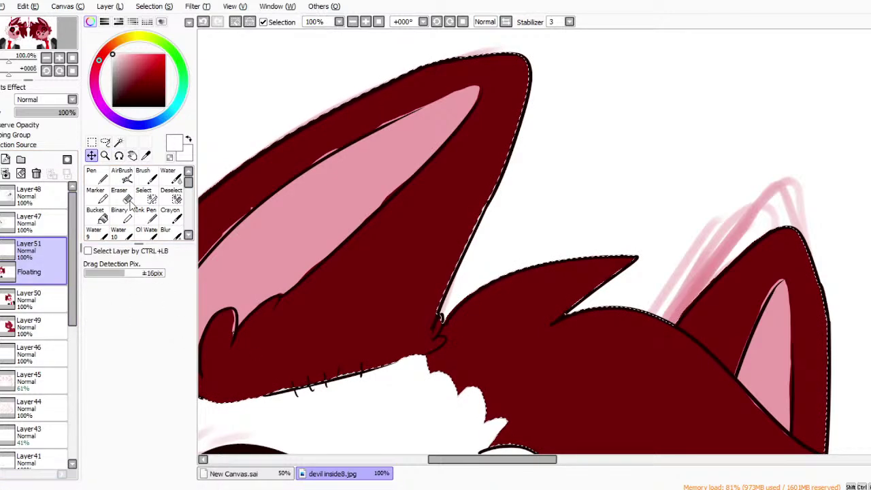
{"action": "left_click_drag", "start_coordinate": [469, 344], "coordinate": [479, 355]}
{"action": "key", "text": "Left"}
{"action": "key", "text": "Up"}
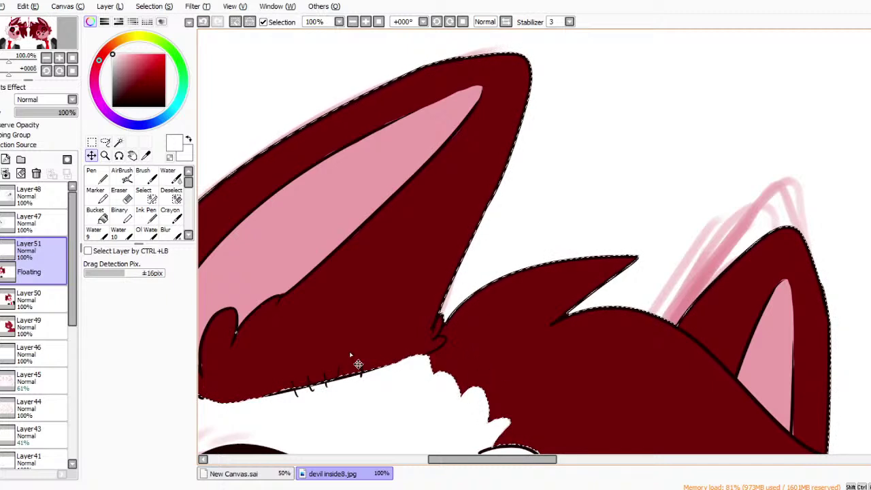
{"action": "key", "text": "ctrl+t"}
{"action": "key", "text": "Return"}
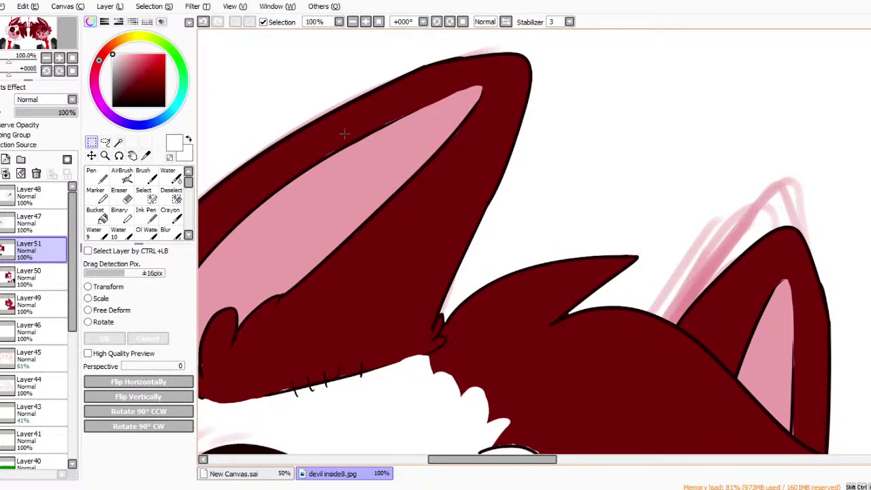
{"action": "left_click", "coordinate": [352, 22]}
{"action": "left_click", "coordinate": [352, 22]}
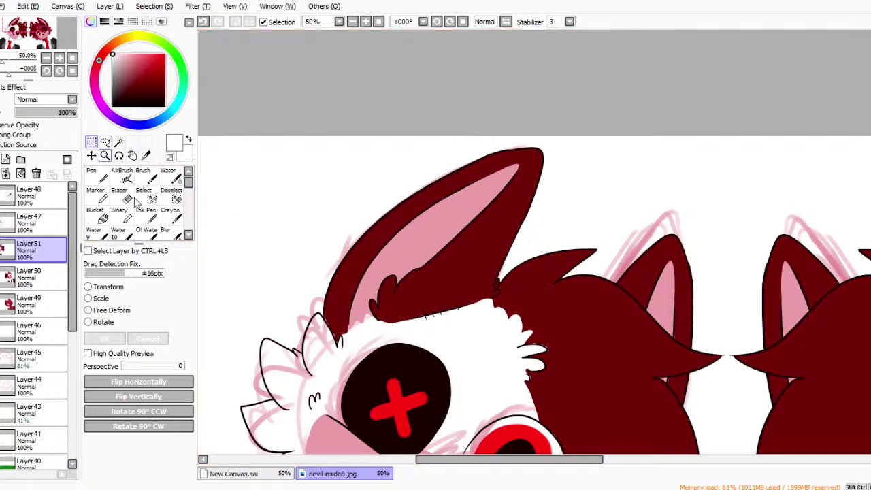
{"action": "left_click", "coordinate": [91, 156]}
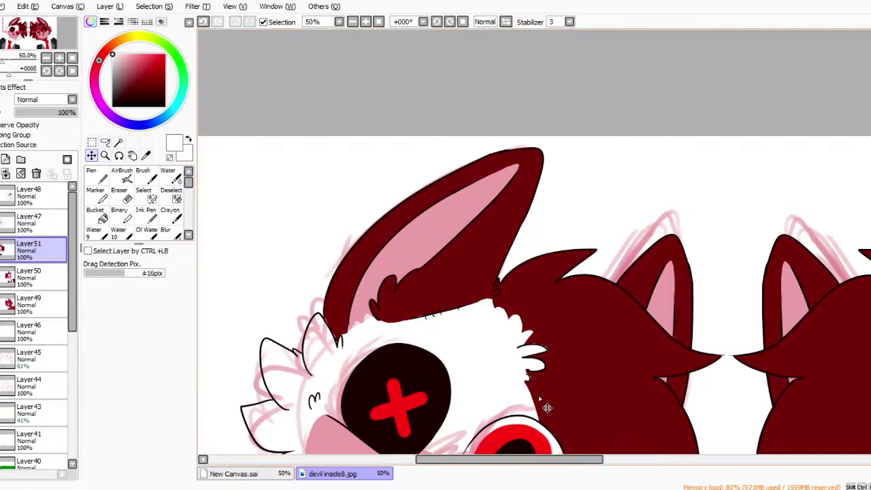
{"action": "left_click_drag", "start_coordinate": [533, 400], "coordinate": [542, 397]}
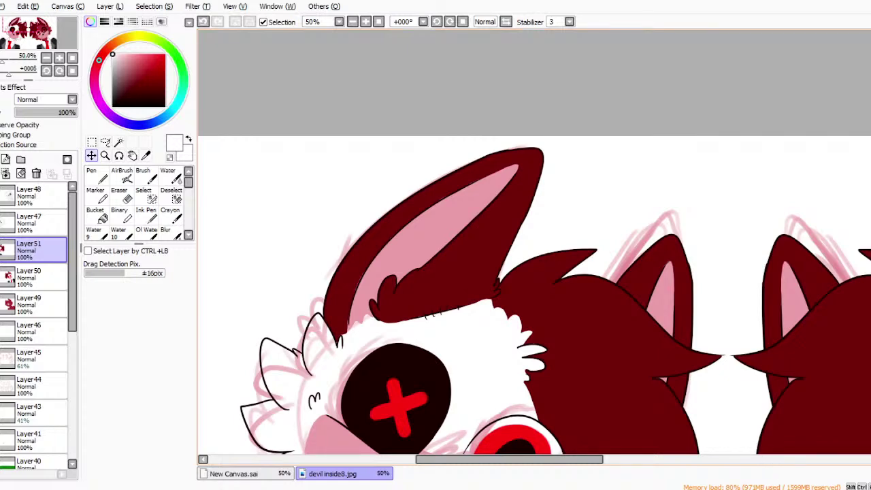
Shift the hue of Layer51 to blue for the left character's hair, ears, muzzle, eyes and tie.
{"action": "scroll", "coordinate": [534, 241], "scroll_direction": "down", "scroll_amount": 7}
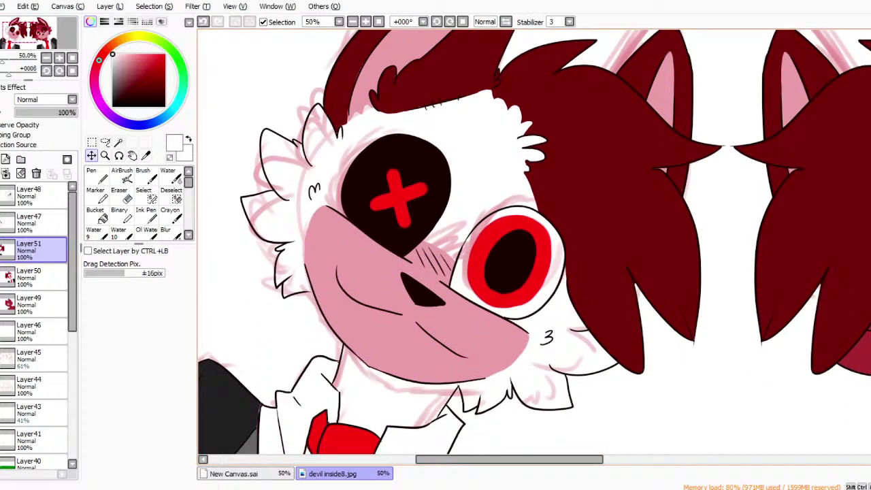
{"action": "scroll", "coordinate": [534, 241], "scroll_direction": "up", "scroll_amount": 2}
{"action": "scroll", "coordinate": [620, 238], "scroll_direction": "up", "scroll_amount": 2}
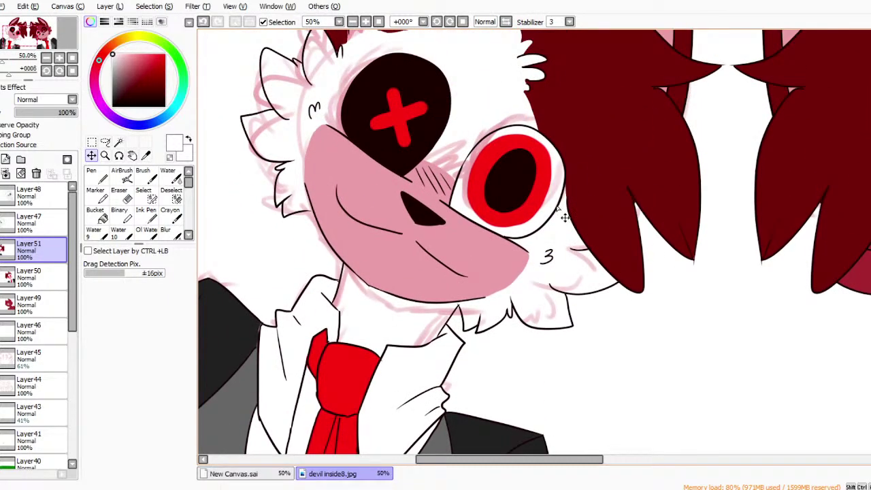
{"action": "key", "text": "minus"}
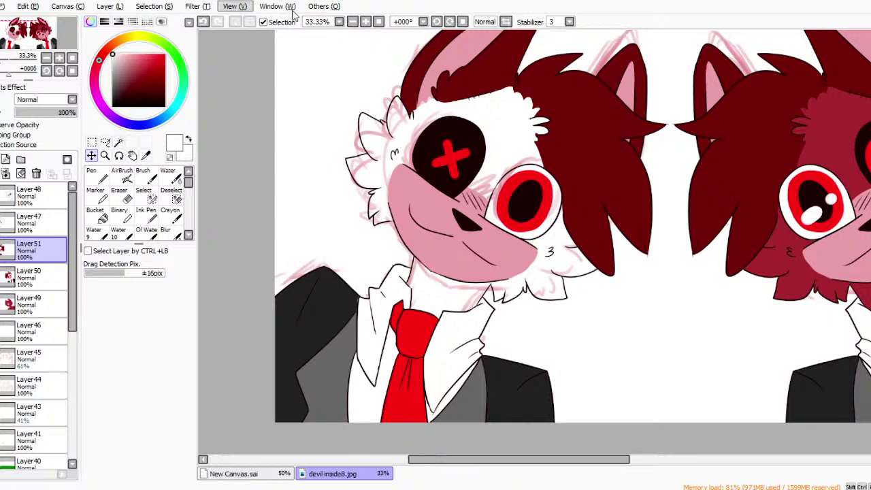
{"action": "left_click", "coordinate": [257, 32]}
{"action": "left_click_drag", "start_coordinate": [862, 380], "coordinate": [768, 392]}
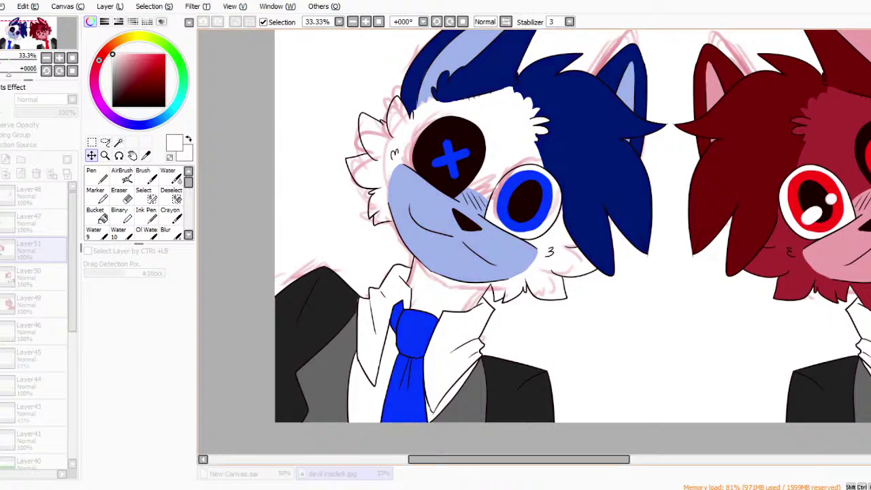
{"action": "key", "text": "Return"}
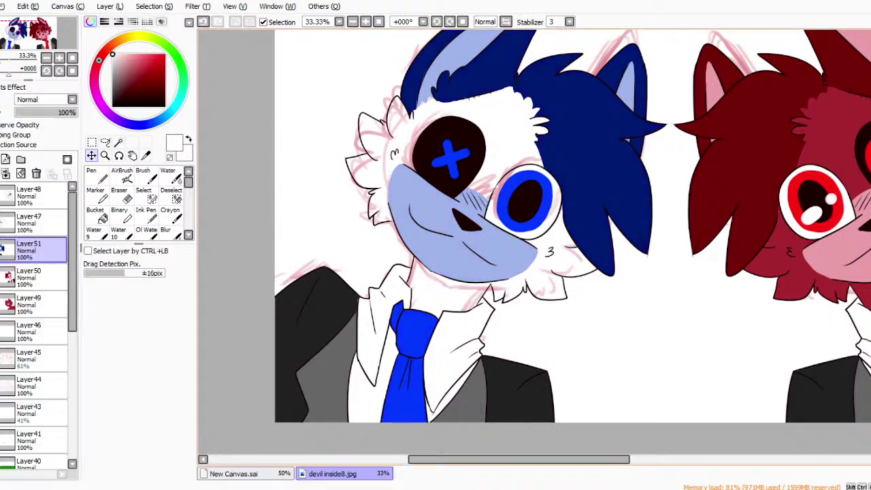
Sample the crimson fur colour from the right character.
{"action": "left_click_drag", "start_coordinate": [519, 460], "coordinate": [599, 459]}
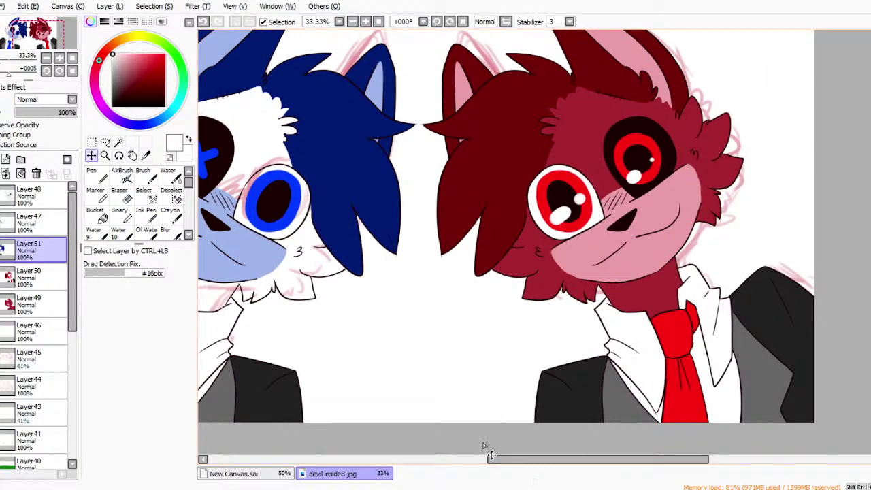
{"action": "left_click", "coordinate": [146, 156]}
{"action": "left_click", "coordinate": [668, 330]}
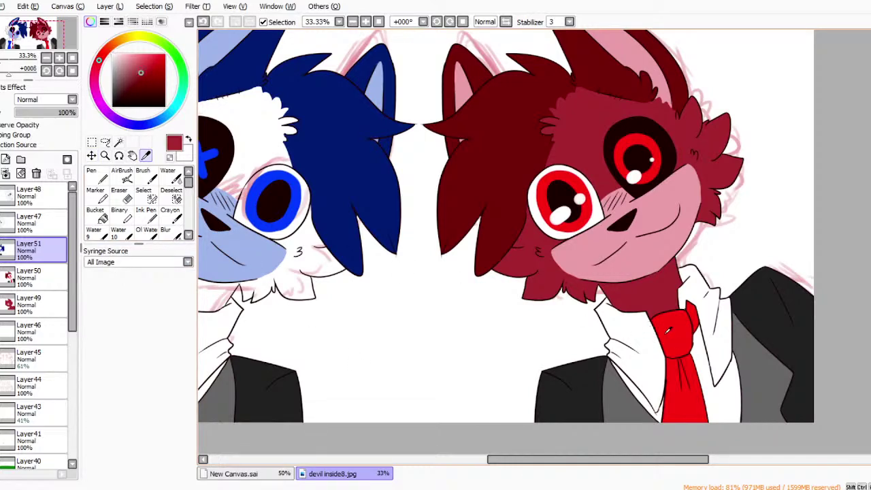
{"action": "left_click_drag", "start_coordinate": [599, 459], "coordinate": [505, 459]}
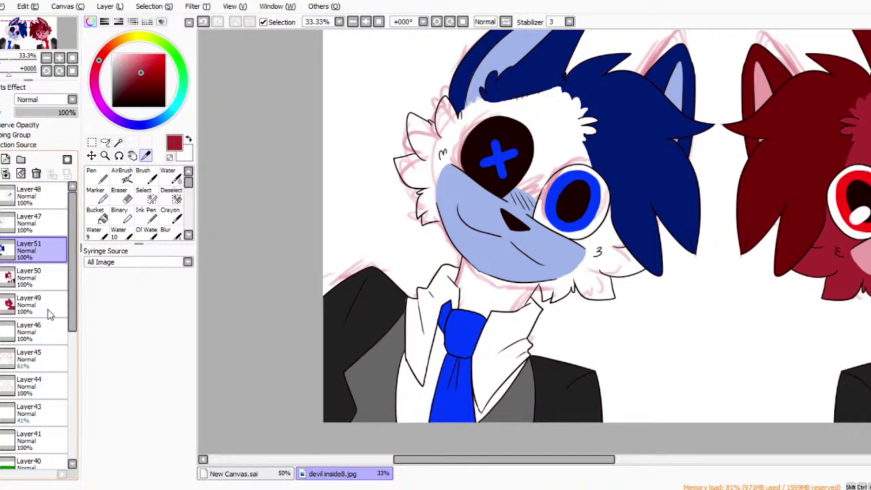
Add a new layer between Layer51 and Layer50 for the left character's base fur.
{"action": "left_click", "coordinate": [118, 142]}
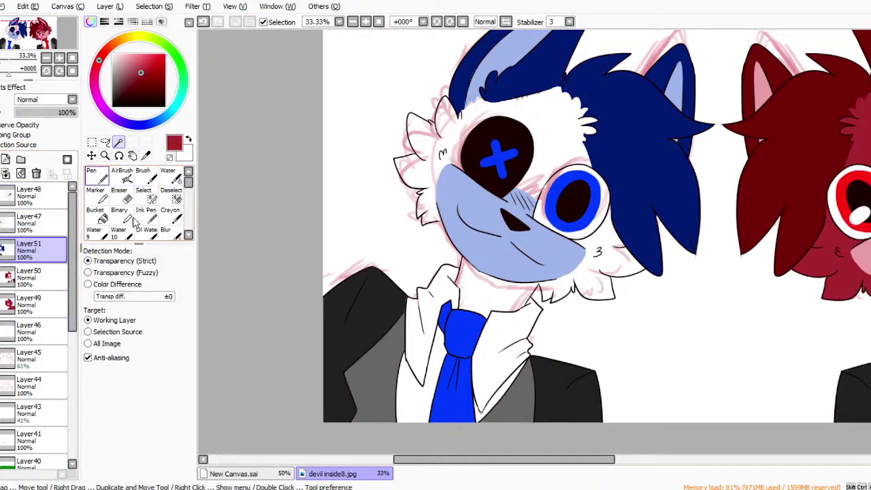
{"action": "key", "text": "n"}
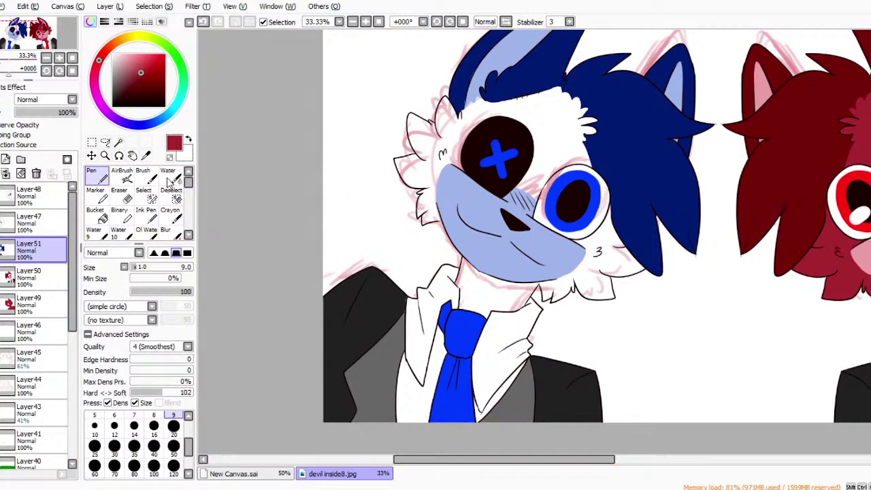
{"action": "left_click", "coordinate": [105, 155]}
{"action": "left_click", "coordinate": [514, 224]}
{"action": "left_click", "coordinate": [514, 224]}
{"action": "left_click", "coordinate": [514, 223]}
{"action": "left_click", "coordinate": [567, 240]}
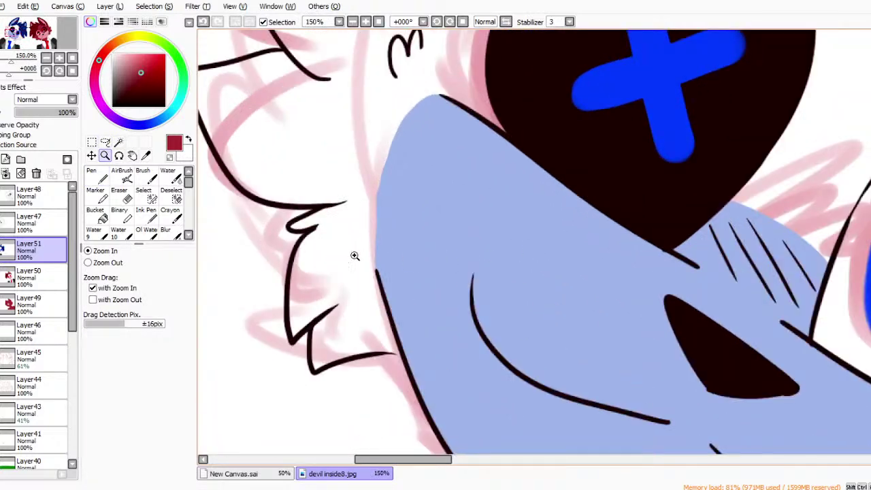
{"action": "left_click", "coordinate": [31, 276]}
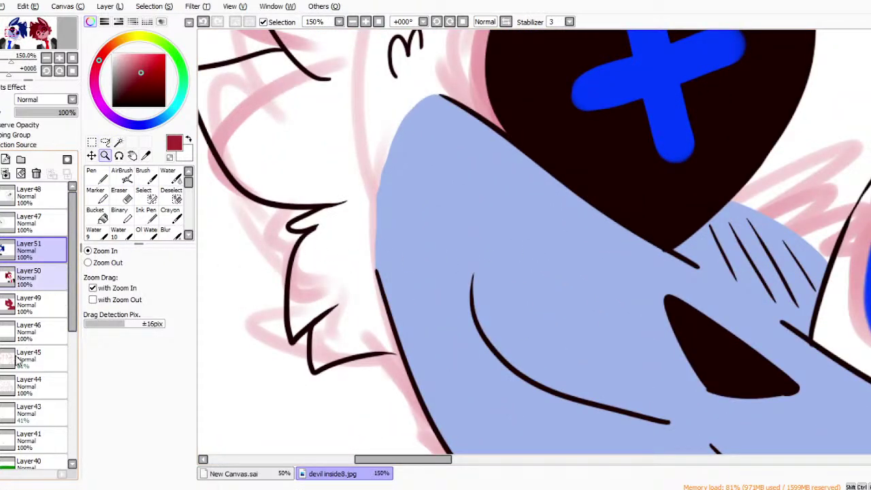
{"action": "left_click", "coordinate": [6, 160]}
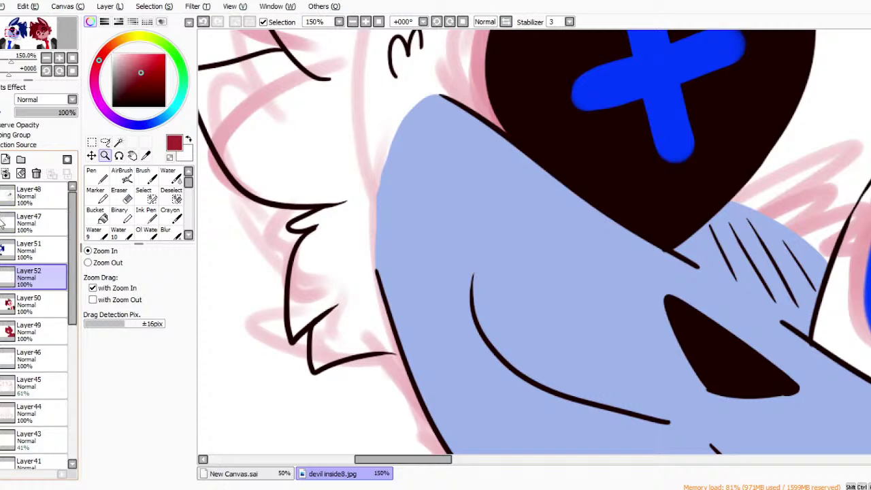
Bridge the small gap between the left character's lowest left cheek tuft and muzzle outline with the size 4 Select tool.
{"action": "left_click", "coordinate": [97, 176]}
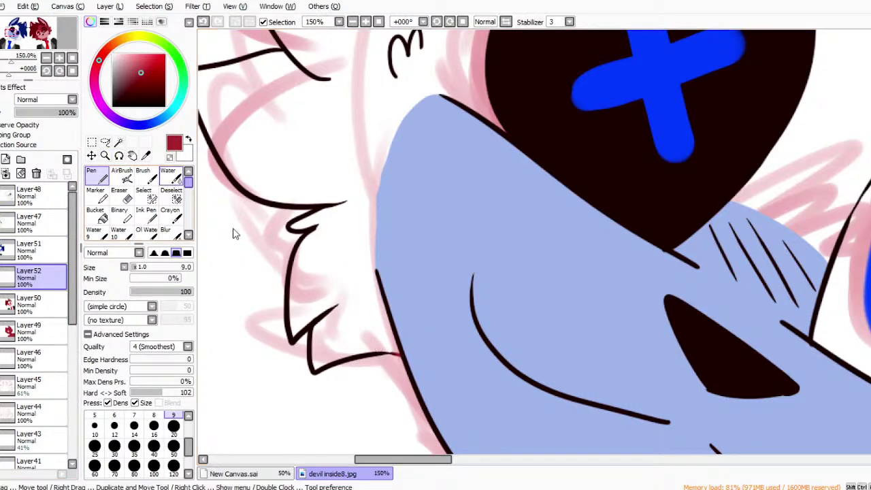
{"action": "left_click", "coordinate": [99, 215]}
{"action": "left_click", "coordinate": [144, 195]}
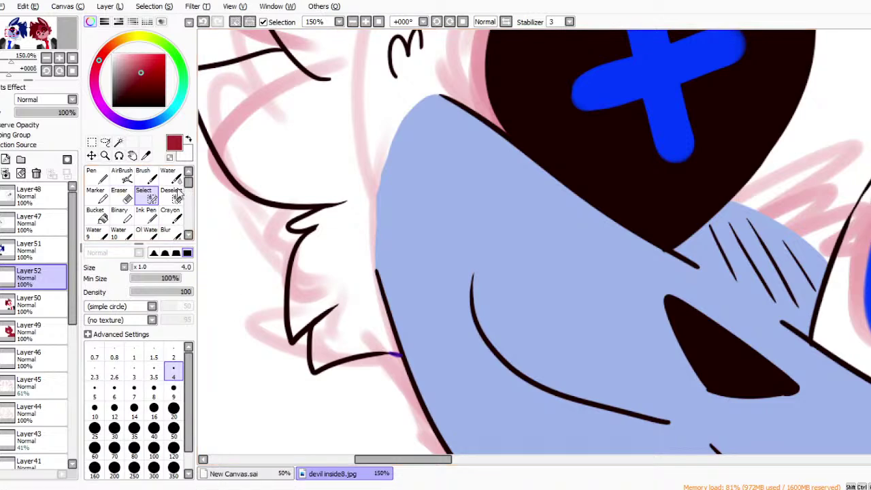
{"action": "left_click", "coordinate": [118, 141]}
{"action": "left_click", "coordinate": [428, 226]}
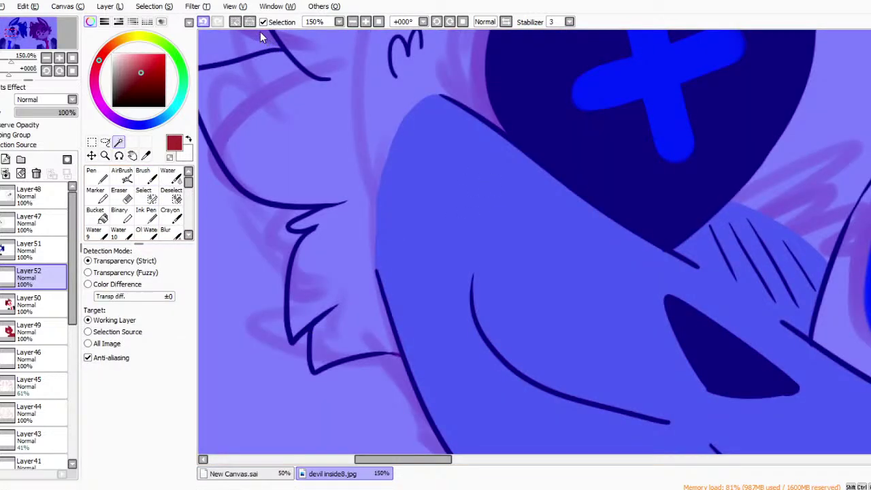
{"action": "key", "text": "ctrl+d"}
Select the left character's silhouette using the line art on Layer47 and fill its unpainted fur with crimson on Layer52.
{"action": "left_click", "coordinate": [29, 223]}
{"action": "left_click", "coordinate": [279, 352]}
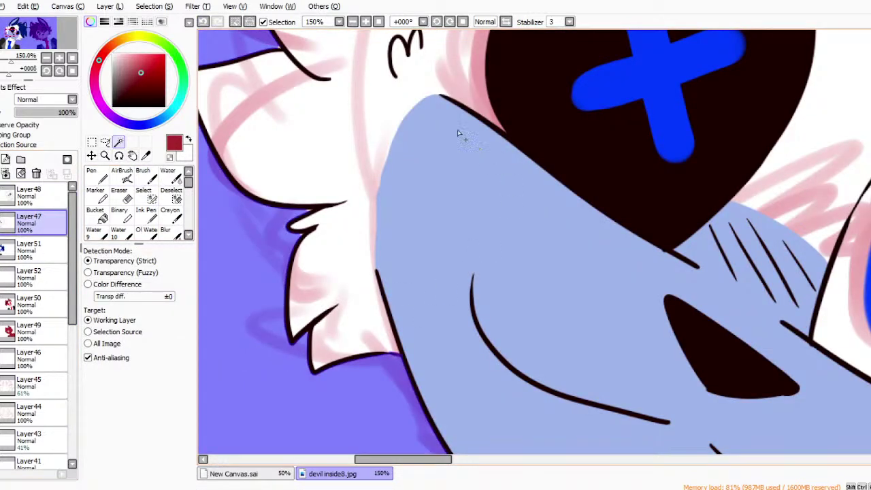
{"action": "scroll", "coordinate": [493, 85], "scroll_direction": "down", "scroll_amount": 5}
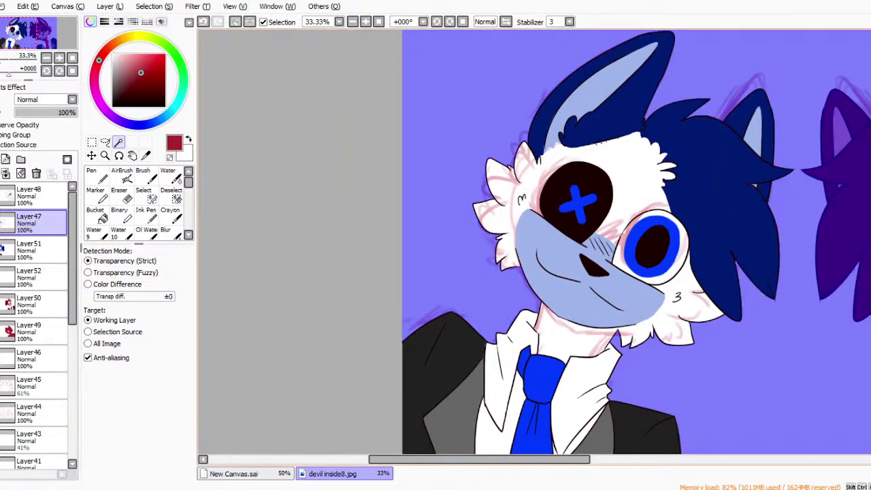
{"action": "left_click_drag", "start_coordinate": [480, 459], "coordinate": [528, 459]}
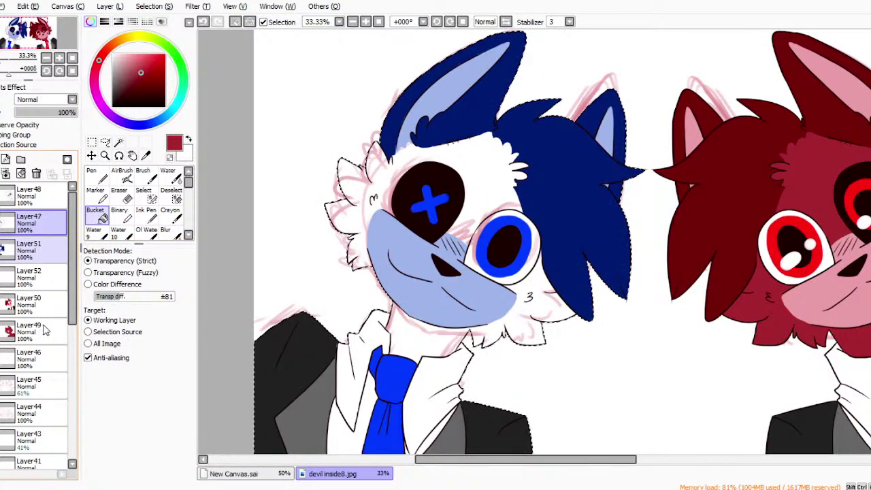
{"action": "left_click", "coordinate": [41, 278]}
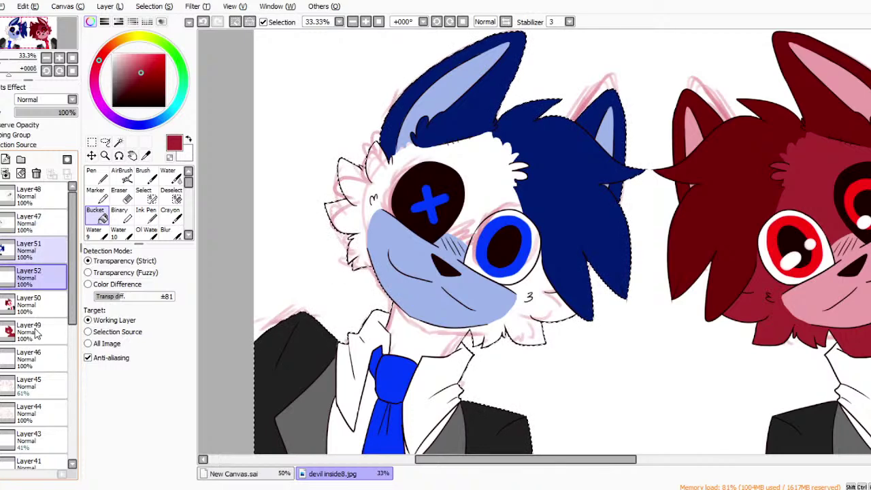
{"action": "left_click", "coordinate": [500, 339]}
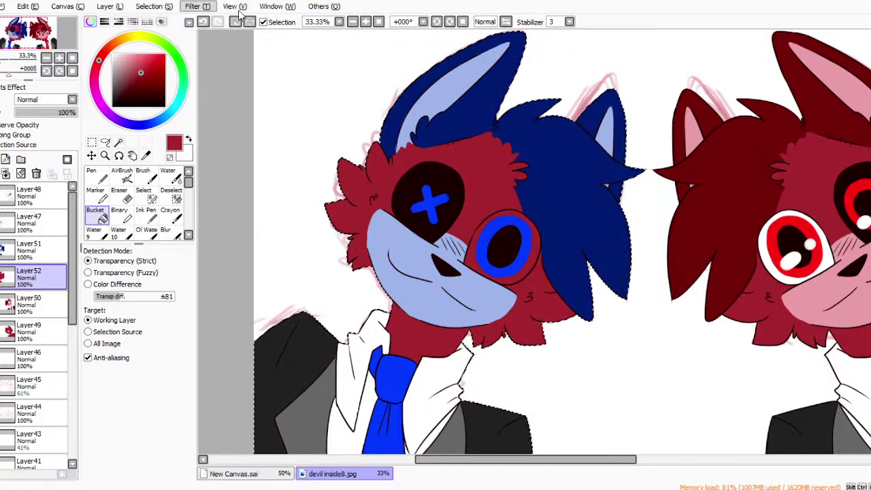
Shift the hue of the fur fill on Layer52 to blue and clear the selection.
{"action": "left_click", "coordinate": [274, 29]}
{"action": "mouse_move", "coordinate": [771, 380]}
{"action": "left_mouse_down"}
{"action": "mouse_move", "coordinate": [763, 380]}
{"action": "mouse_move", "coordinate": [790, 385]}
{"action": "mouse_move", "coordinate": [758, 391]}
{"action": "mouse_move", "coordinate": [773, 392]}
{"action": "left_mouse_up"}
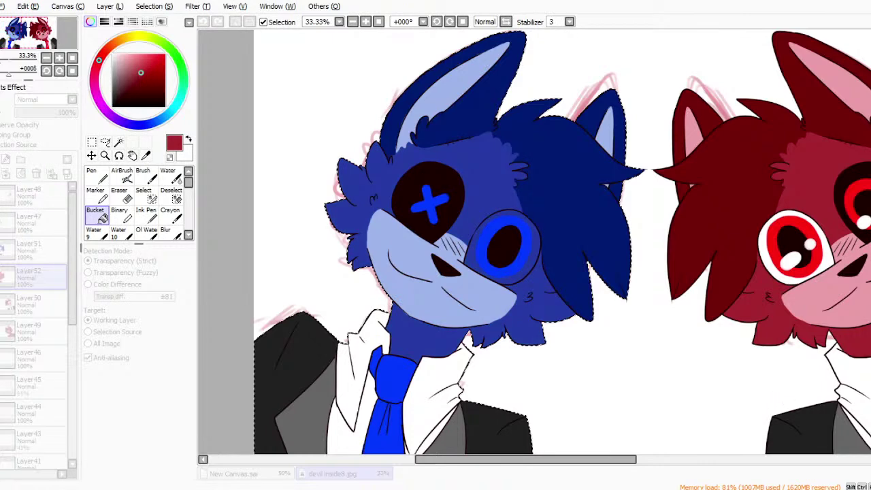
{"action": "key", "text": "Return"}
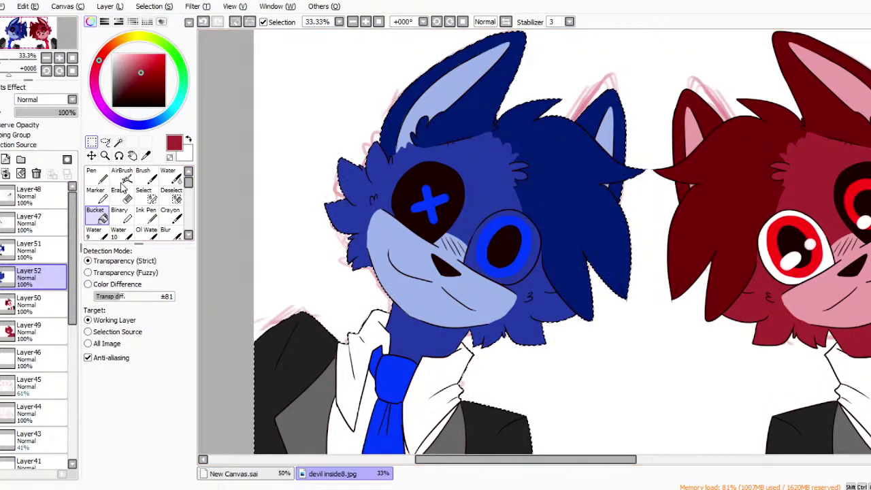
{"action": "left_click", "coordinate": [92, 142]}
{"action": "left_click", "coordinate": [340, 246]}
{"action": "left_click", "coordinate": [105, 156]}
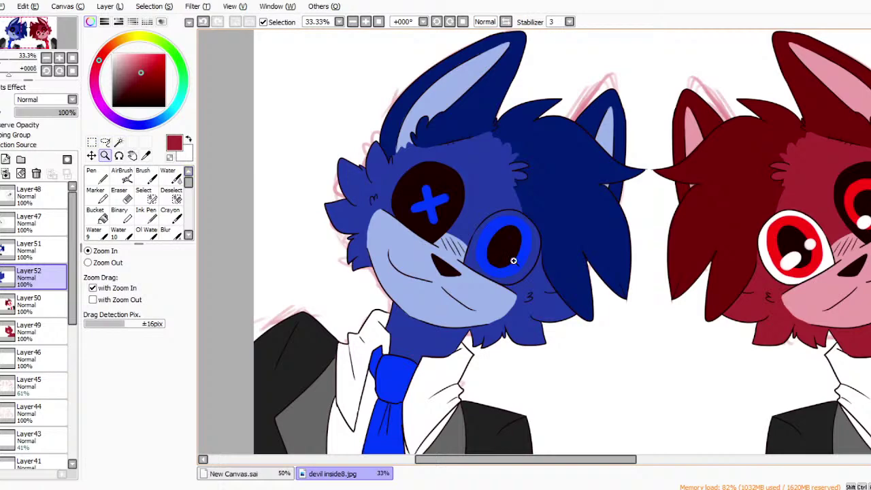
Paint the area around the blue iris of the left character's round eye white on Layer52, using the Pen at size 50.
{"action": "left_click", "coordinate": [672, 314]}
{"action": "left_click", "coordinate": [674, 315]}
{"action": "left_click", "coordinate": [670, 313]}
{"action": "left_click", "coordinate": [653, 307]}
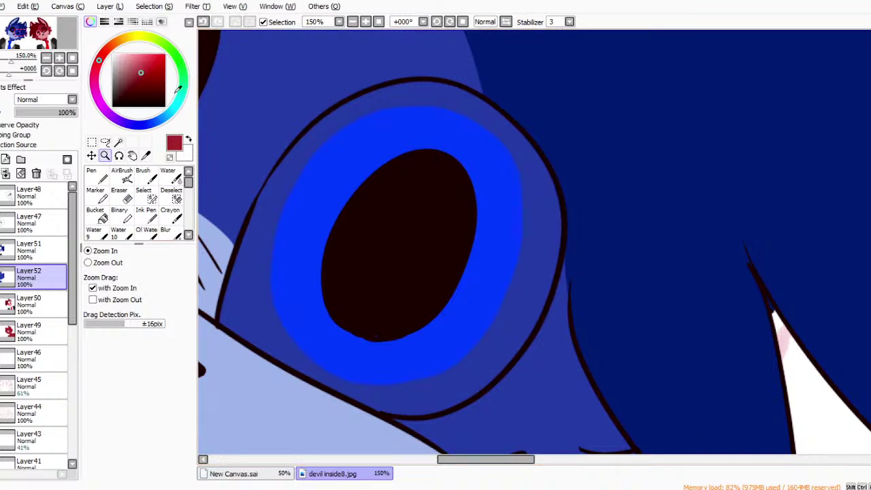
{"action": "left_click", "coordinate": [112, 54]}
{"action": "left_click", "coordinate": [97, 176]}
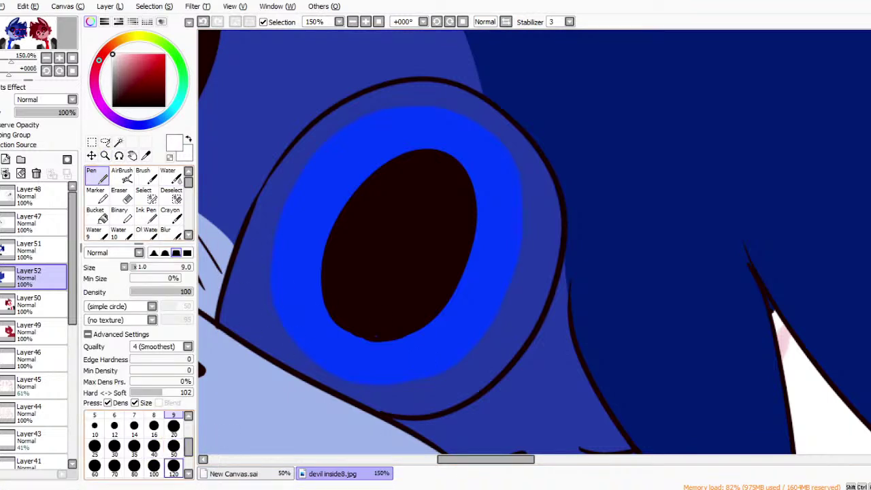
{"action": "left_click", "coordinate": [173, 466]}
{"action": "left_click", "coordinate": [310, 268]}
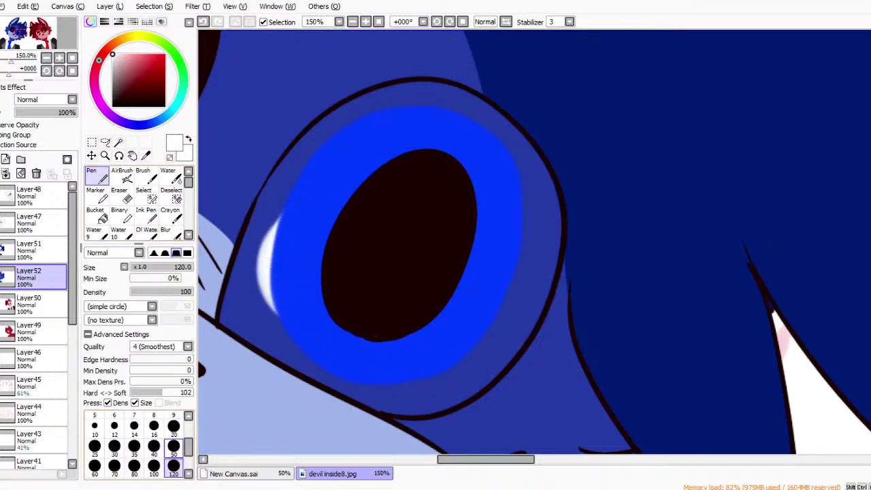
{"action": "left_click", "coordinate": [173, 446]}
{"action": "mouse_move", "coordinate": [294, 311]}
{"action": "left_mouse_down"}
{"action": "mouse_move", "coordinate": [298, 347]}
{"action": "mouse_move", "coordinate": [289, 342]}
{"action": "mouse_move", "coordinate": [379, 393]}
{"action": "mouse_move", "coordinate": [431, 395]}
{"action": "mouse_move", "coordinate": [467, 379]}
{"action": "mouse_move", "coordinate": [508, 337]}
{"action": "mouse_move", "coordinate": [531, 290]}
{"action": "mouse_move", "coordinate": [540, 220]}
{"action": "mouse_move", "coordinate": [525, 163]}
{"action": "mouse_move", "coordinate": [491, 126]}
{"action": "mouse_move", "coordinate": [449, 103]}
{"action": "mouse_move", "coordinate": [421, 96]}
{"action": "mouse_move", "coordinate": [367, 108]}
{"action": "mouse_move", "coordinate": [297, 164]}
{"action": "mouse_move", "coordinate": [247, 262]}
{"action": "mouse_move", "coordinate": [241, 298]}
{"action": "mouse_move", "coordinate": [251, 325]}
{"action": "mouse_move", "coordinate": [229, 314]}
{"action": "left_mouse_up"}
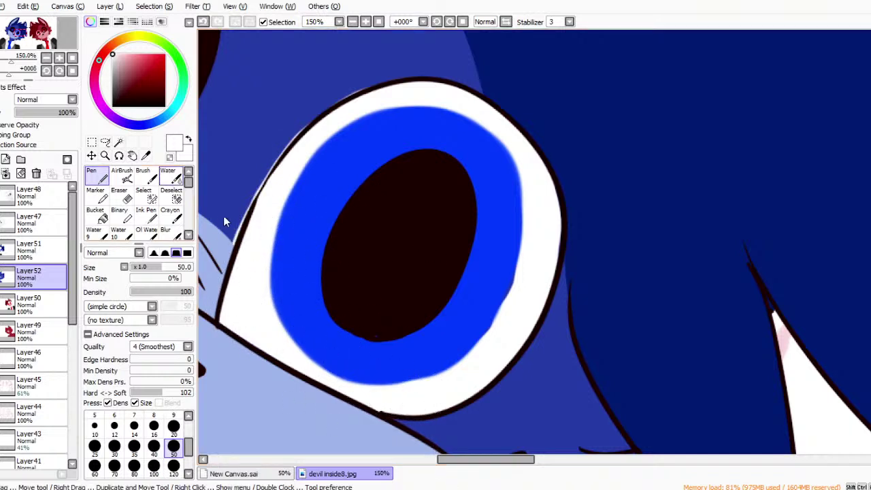
Sample the blue base fur colour and paint over the white spill outside the round eye's upper outline.
{"action": "left_click", "coordinate": [145, 156]}
{"action": "left_click", "coordinate": [228, 160]}
{"action": "left_click", "coordinate": [97, 176]}
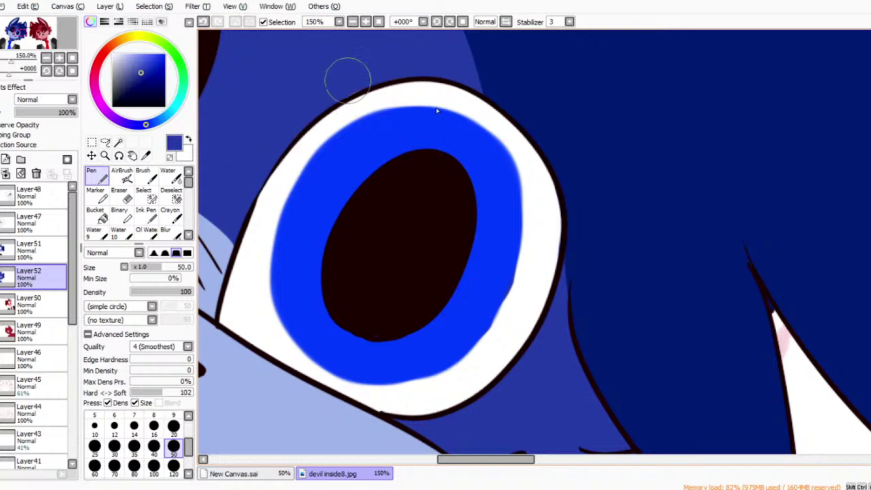
Try a slanted white highlight and a small dot on the left character's X eye on Layer47 with the size 50 Pen.
{"action": "left_click", "coordinate": [352, 22]}
{"action": "left_click", "coordinate": [352, 22]}
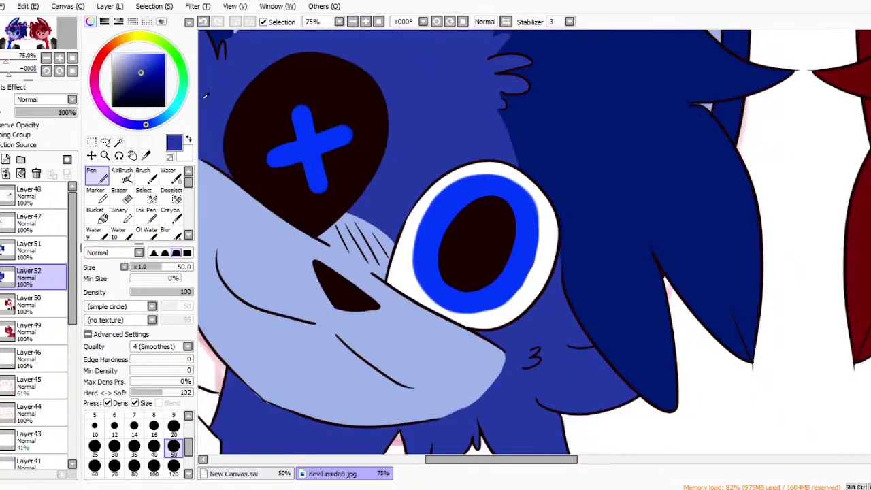
{"action": "key", "text": "x"}
{"action": "left_click", "coordinate": [31, 223]}
{"action": "mouse_move", "coordinate": [288, 163]}
{"action": "left_mouse_down"}
{"action": "mouse_move", "coordinate": [253, 136]}
{"action": "mouse_move", "coordinate": [259, 140]}
{"action": "left_mouse_up"}
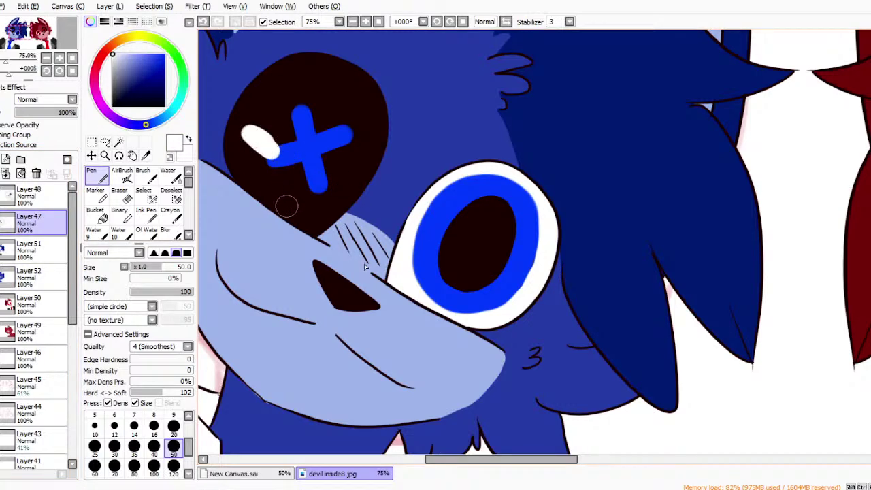
{"action": "key", "text": "ctrl+z"}
{"action": "mouse_move", "coordinate": [253, 139]}
{"action": "left_mouse_down"}
{"action": "mouse_move", "coordinate": [273, 152]}
{"action": "mouse_move", "coordinate": [255, 143]}
{"action": "left_mouse_up"}
{"action": "left_click", "coordinate": [353, 21]}
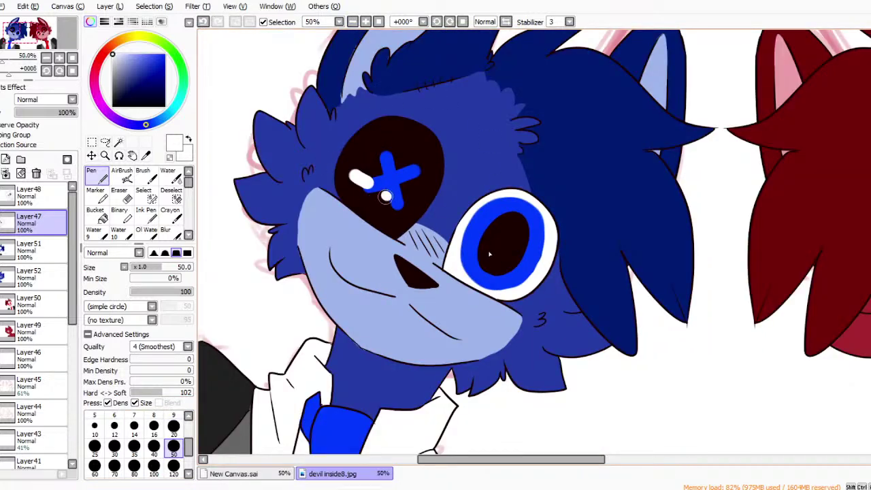
{"action": "left_click_drag", "start_coordinate": [507, 460], "coordinate": [524, 460]}
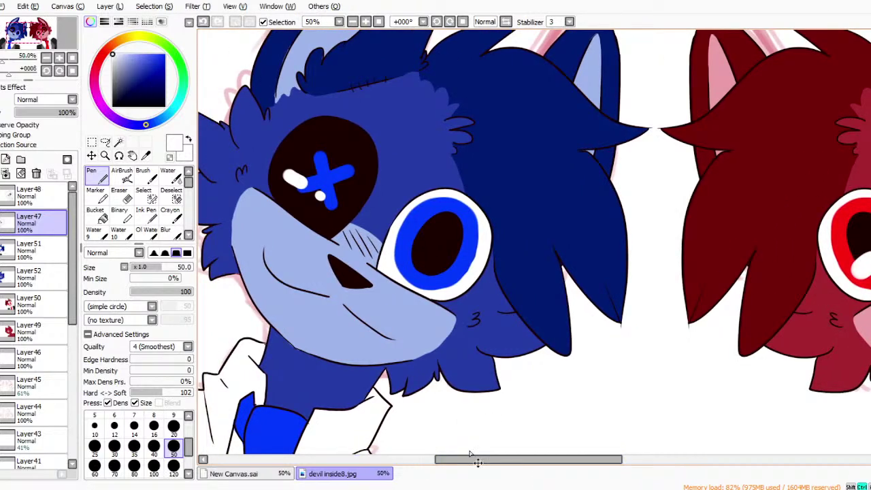
Try larger slanted white highlights with small dots on both of the left character's eyes, using the Pen at size 120.
{"action": "left_click", "coordinate": [174, 466]}
{"action": "mouse_move", "coordinate": [320, 176]}
{"action": "left_mouse_down"}
{"action": "mouse_move", "coordinate": [292, 177]}
{"action": "mouse_move", "coordinate": [303, 183]}
{"action": "left_mouse_up"}
{"action": "left_click", "coordinate": [322, 203]}
{"action": "left_click_drag", "start_coordinate": [400, 244], "coordinate": [427, 257]}
{"action": "key", "text": "ctrl+z"}
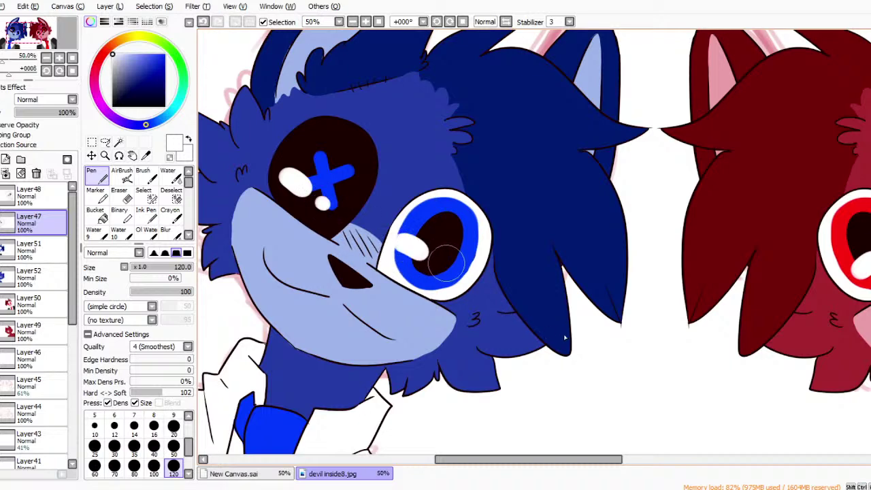
{"action": "left_click", "coordinate": [443, 265]}
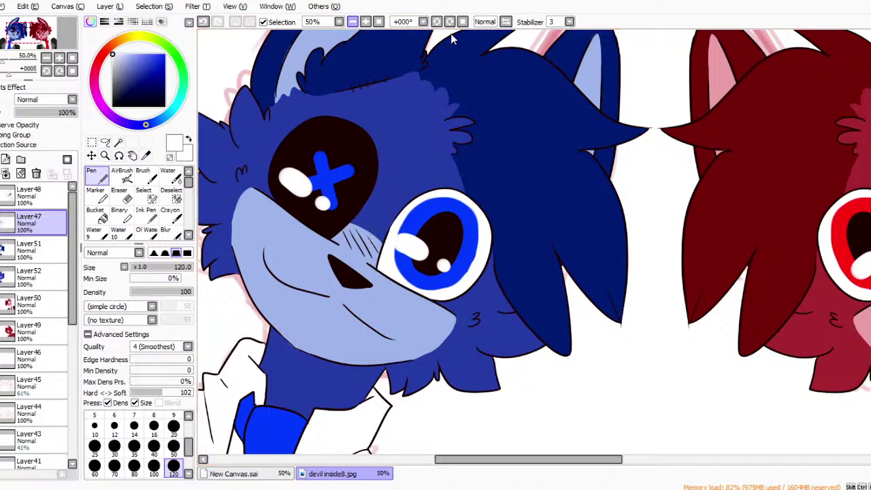
{"action": "left_click", "coordinate": [352, 21]}
{"action": "key", "text": "ctrl+minus"}
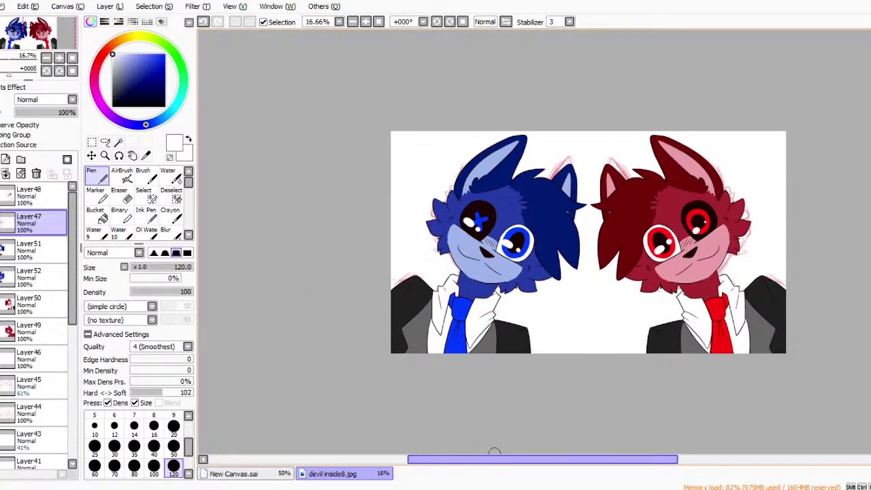
{"action": "left_click_drag", "start_coordinate": [494, 459], "coordinate": [532, 459]}
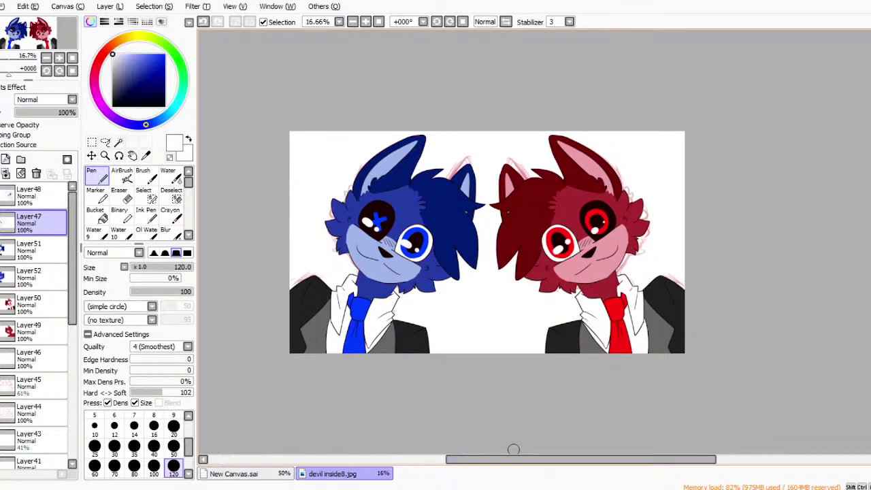
Undo the slanted eye highlights and paint two small white ovals side by side low in each of the left character's eyes on Layer47.
{"action": "key", "text": "ctrl+z"}
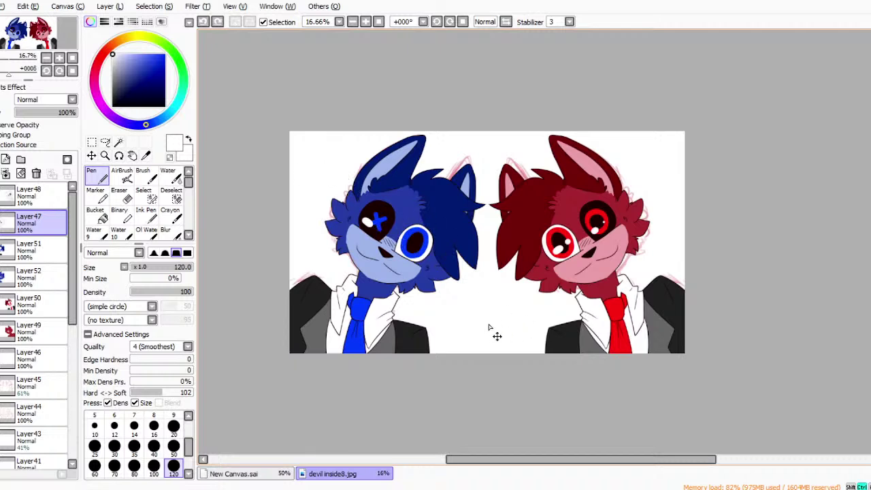
{"action": "left_click", "coordinate": [373, 215]}
{"action": "key", "text": "ctrl+z"}
{"action": "key", "text": "ctrl+y"}
{"action": "key", "text": "ctrl+z"}
{"action": "key", "text": "ctrl+y"}
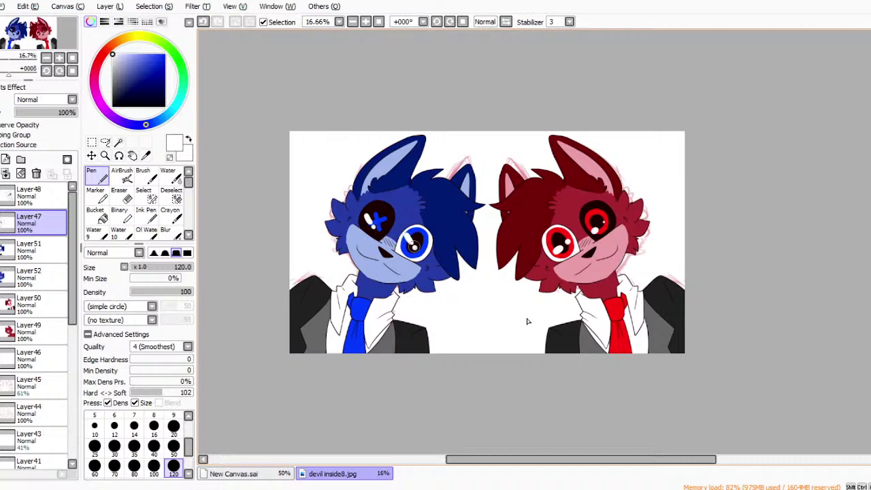
{"action": "key", "text": "ctrl+z"}
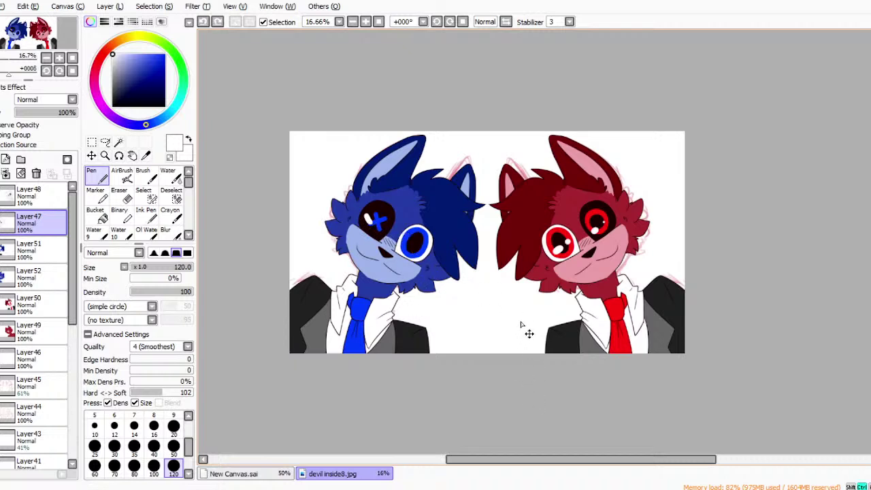
{"action": "key", "text": "ctrl+y"}
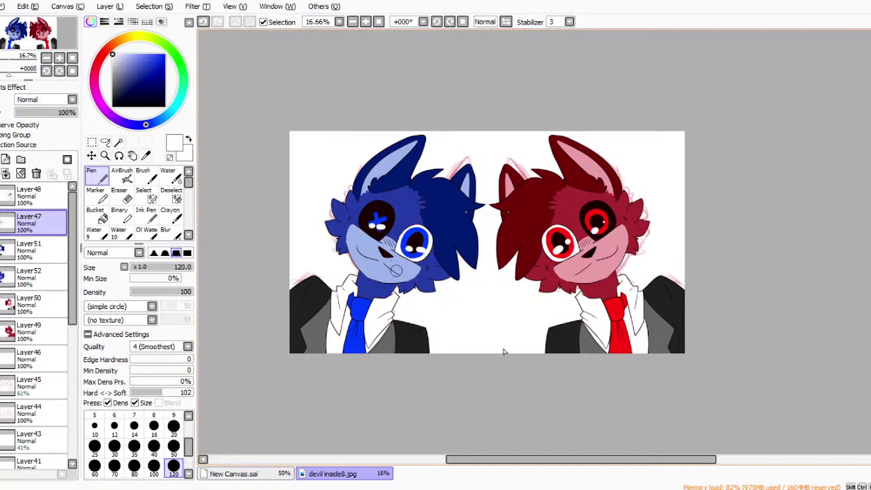
{"action": "key", "text": "ctrl+z"}
{"action": "key", "text": "ctrl+y"}
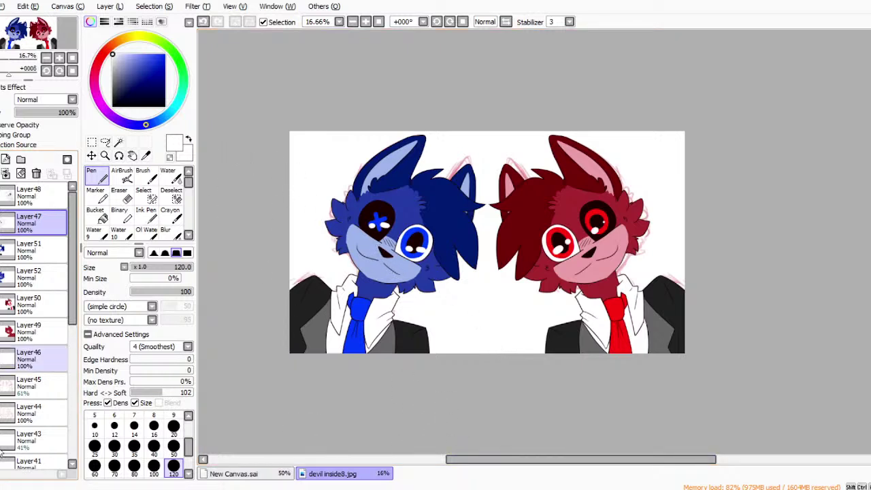
Show the grass background on Layer40 and the sunny sky on Layer42 behind the characters.
{"action": "scroll", "coordinate": [34, 327], "scroll_direction": "down", "scroll_amount": 3}
{"action": "scroll", "coordinate": [51, 442], "scroll_direction": "down", "scroll_amount": 2}
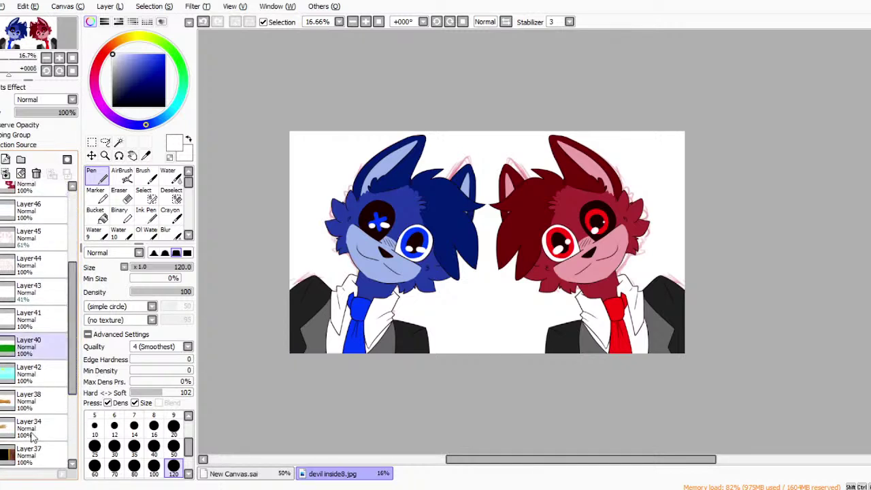
{"action": "left_click", "coordinate": [1, 346]}
{"action": "left_click", "coordinate": [4, 373]}
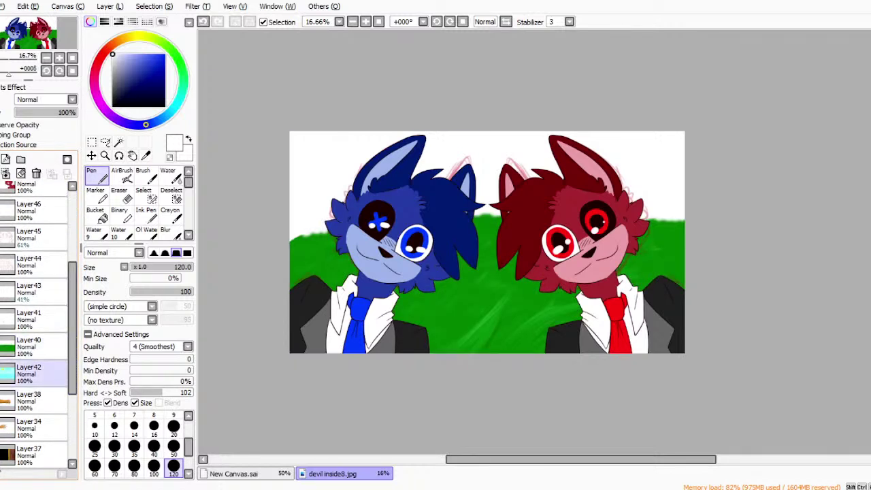
{"action": "left_click", "coordinate": [1, 374]}
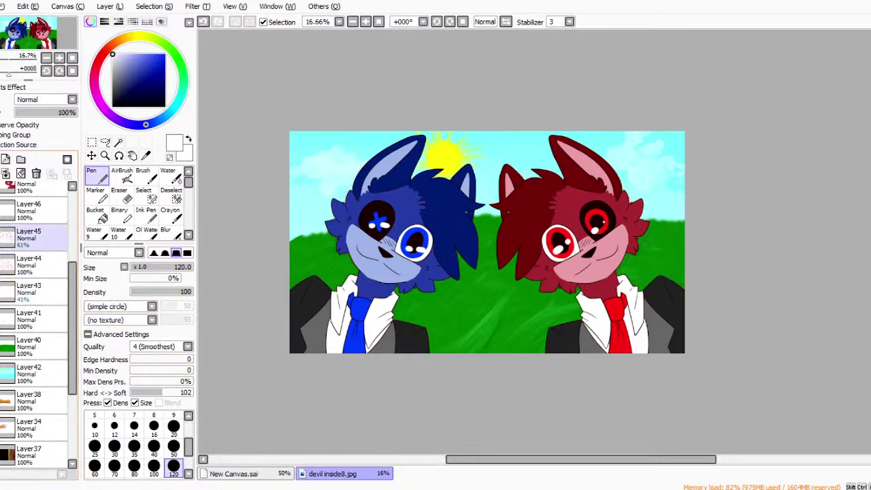
Merge the characters' line art and colour layers, from Layer48 down through Layer50, into Layer49.
{"action": "scroll", "coordinate": [20, 265], "scroll_direction": "up", "scroll_amount": 5}
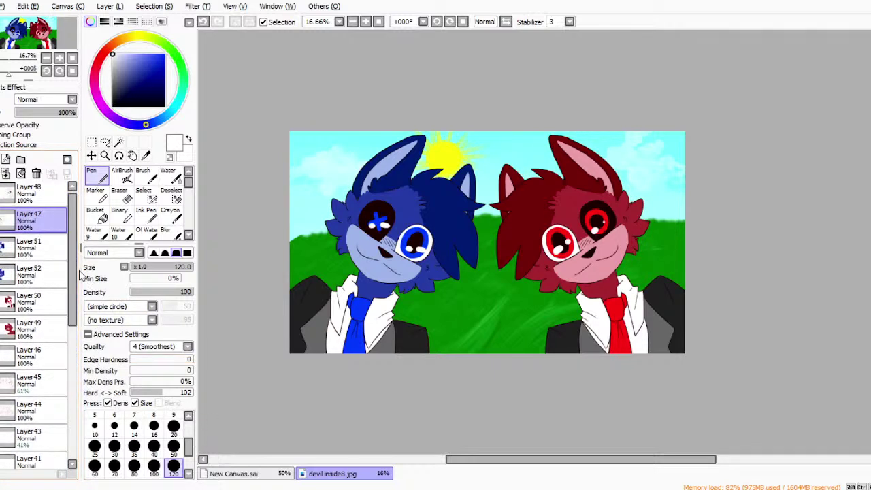
{"action": "scroll", "coordinate": [20, 258], "scroll_direction": "down", "scroll_amount": 1}
{"action": "left_click", "coordinate": [17, 232]}
{"action": "scroll", "coordinate": [16, 231], "scroll_direction": "down", "scroll_amount": 1}
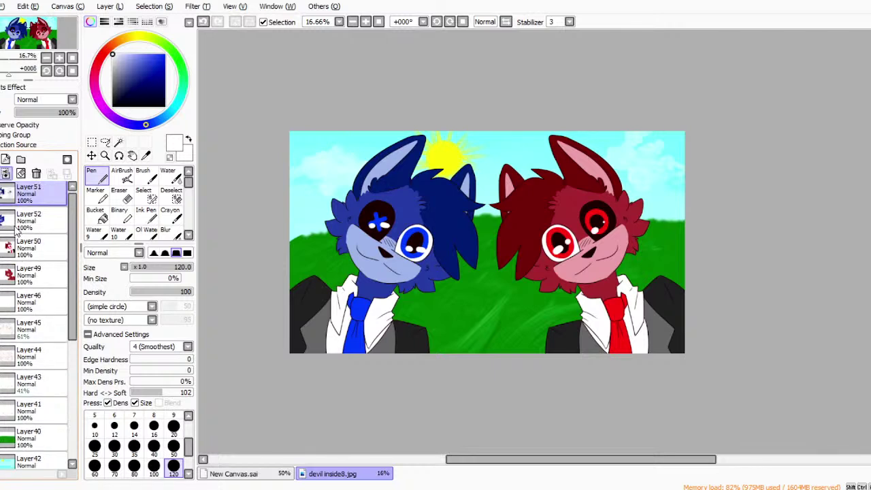
{"action": "key", "text": "ctrl+e"}
{"action": "key", "text": "ctrl+e"}
{"action": "key", "text": "ctrl+e"}
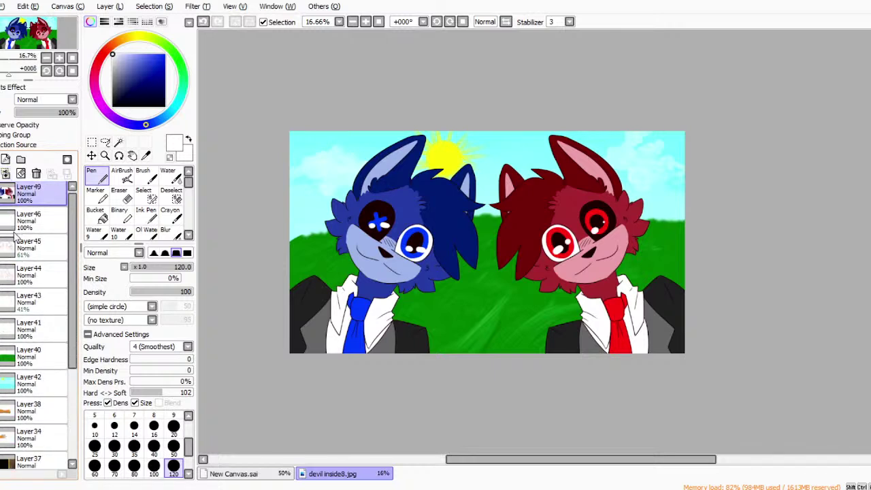
Select both characters' silhouettes on the merged Layer49 with the Magic Wand and add a new layer above it for shading.
{"action": "left_click", "coordinate": [118, 142]}
{"action": "left_click", "coordinate": [408, 249]}
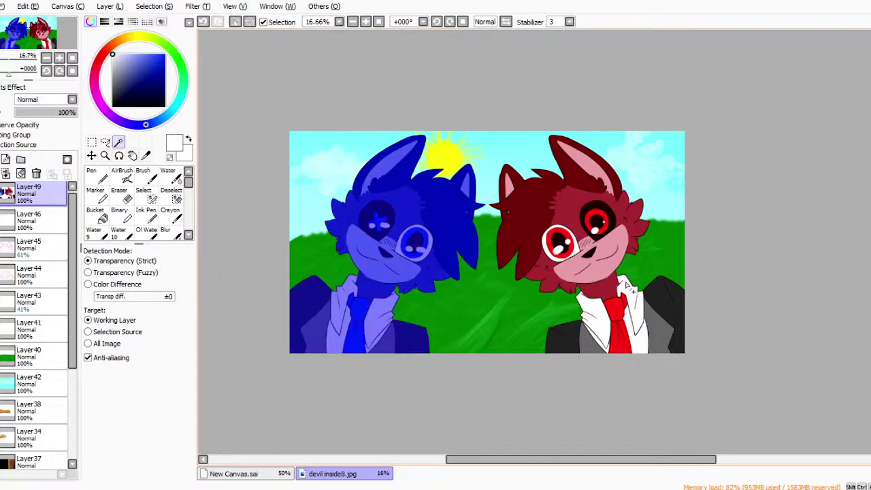
{"action": "left_click", "coordinate": [603, 282]}
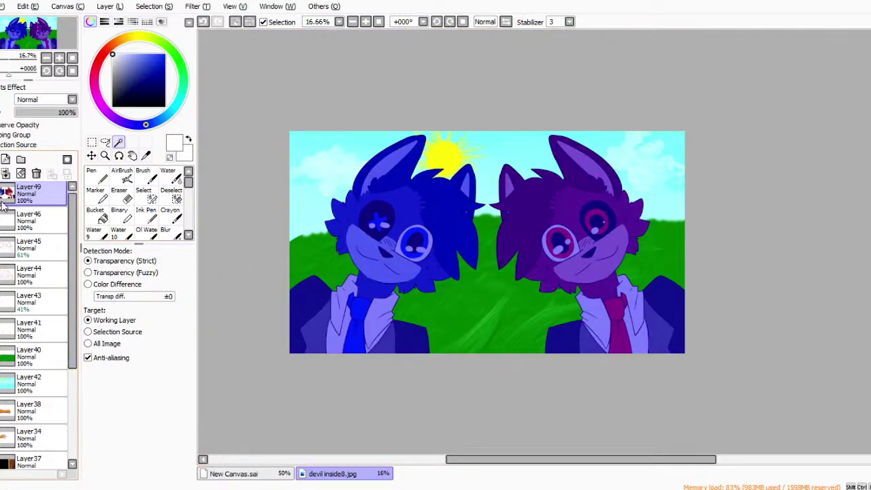
{"action": "left_click", "coordinate": [5, 159]}
Paint dark navy shading over both characters on Layer50 with the Water brush at size 350, and set the layer's opacity to 60%.
{"action": "key", "text": "c"}
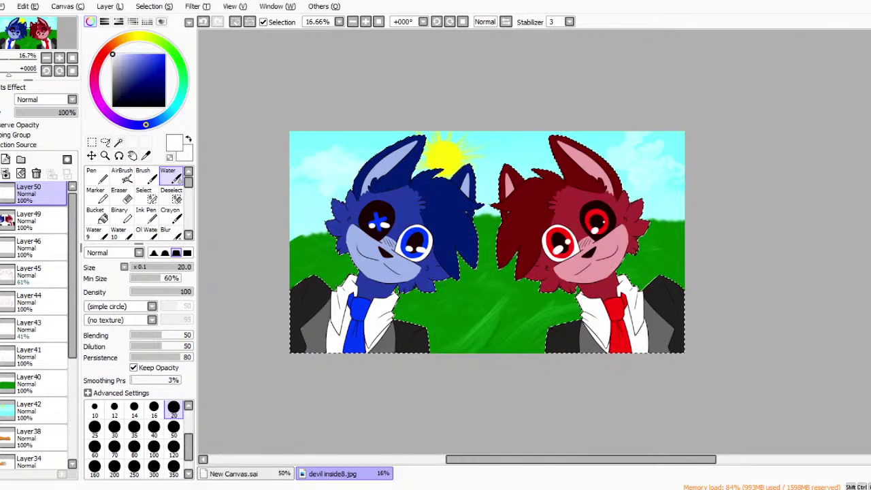
{"action": "left_click", "coordinate": [120, 122]}
{"action": "left_click", "coordinate": [165, 100]}
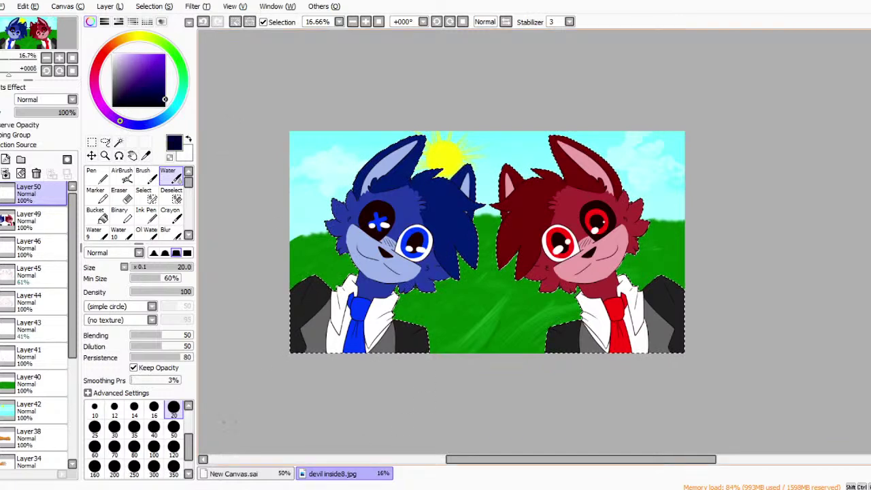
{"action": "left_click", "coordinate": [174, 467]}
{"action": "mouse_move", "coordinate": [408, 228]}
{"action": "left_mouse_down"}
{"action": "mouse_move", "coordinate": [391, 244]}
{"action": "mouse_move", "coordinate": [372, 224]}
{"action": "mouse_move", "coordinate": [379, 221]}
{"action": "mouse_move", "coordinate": [364, 223]}
{"action": "mouse_move", "coordinate": [373, 231]}
{"action": "mouse_move", "coordinate": [389, 216]}
{"action": "mouse_move", "coordinate": [400, 168]}
{"action": "mouse_move", "coordinate": [379, 185]}
{"action": "mouse_move", "coordinate": [376, 232]}
{"action": "mouse_move", "coordinate": [433, 209]}
{"action": "mouse_move", "coordinate": [421, 221]}
{"action": "mouse_move", "coordinate": [402, 215]}
{"action": "mouse_move", "coordinate": [416, 239]}
{"action": "mouse_move", "coordinate": [401, 252]}
{"action": "mouse_move", "coordinate": [379, 252]}
{"action": "left_mouse_up"}
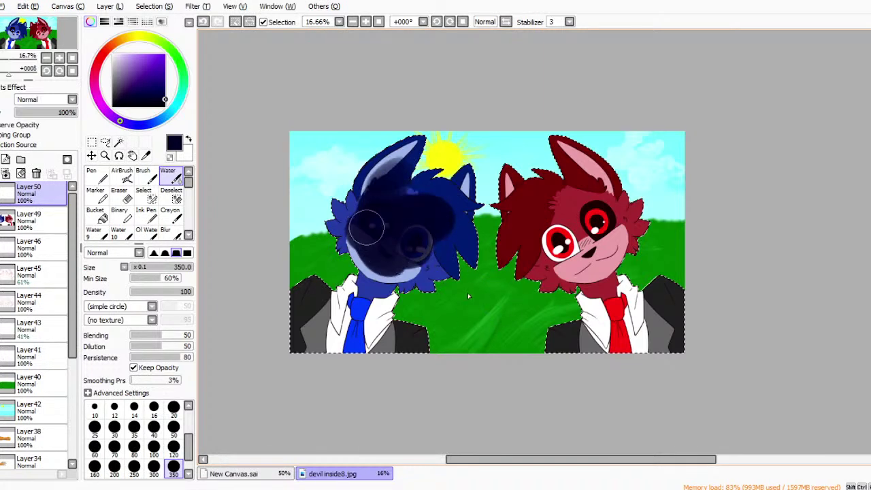
{"action": "mouse_move", "coordinate": [356, 222]}
{"action": "left_mouse_down"}
{"action": "mouse_move", "coordinate": [388, 235]}
{"action": "mouse_move", "coordinate": [395, 256]}
{"action": "mouse_move", "coordinate": [426, 256]}
{"action": "mouse_move", "coordinate": [409, 214]}
{"action": "mouse_move", "coordinate": [420, 200]}
{"action": "mouse_move", "coordinate": [439, 221]}
{"action": "mouse_move", "coordinate": [433, 225]}
{"action": "mouse_move", "coordinate": [463, 190]}
{"action": "mouse_move", "coordinate": [440, 226]}
{"action": "mouse_move", "coordinate": [460, 232]}
{"action": "mouse_move", "coordinate": [427, 195]}
{"action": "mouse_move", "coordinate": [426, 252]}
{"action": "mouse_move", "coordinate": [371, 261]}
{"action": "mouse_move", "coordinate": [383, 273]}
{"action": "mouse_move", "coordinate": [336, 347]}
{"action": "mouse_move", "coordinate": [312, 342]}
{"action": "mouse_move", "coordinate": [311, 307]}
{"action": "mouse_move", "coordinate": [388, 358]}
{"action": "mouse_move", "coordinate": [355, 333]}
{"action": "mouse_move", "coordinate": [371, 293]}
{"action": "mouse_move", "coordinate": [315, 327]}
{"action": "mouse_move", "coordinate": [315, 350]}
{"action": "mouse_move", "coordinate": [416, 259]}
{"action": "mouse_move", "coordinate": [360, 243]}
{"action": "mouse_move", "coordinate": [379, 261]}
{"action": "mouse_move", "coordinate": [420, 265]}
{"action": "mouse_move", "coordinate": [389, 267]}
{"action": "mouse_move", "coordinate": [575, 243]}
{"action": "mouse_move", "coordinate": [568, 231]}
{"action": "mouse_move", "coordinate": [553, 253]}
{"action": "mouse_move", "coordinate": [528, 211]}
{"action": "mouse_move", "coordinate": [582, 212]}
{"action": "mouse_move", "coordinate": [576, 205]}
{"action": "mouse_move", "coordinate": [528, 205]}
{"action": "mouse_move", "coordinate": [517, 193]}
{"action": "mouse_move", "coordinate": [523, 214]}
{"action": "mouse_move", "coordinate": [545, 224]}
{"action": "mouse_move", "coordinate": [586, 213]}
{"action": "mouse_move", "coordinate": [589, 187]}
{"action": "mouse_move", "coordinate": [574, 161]}
{"action": "mouse_move", "coordinate": [604, 195]}
{"action": "mouse_move", "coordinate": [597, 231]}
{"action": "mouse_move", "coordinate": [571, 262]}
{"action": "mouse_move", "coordinate": [619, 223]}
{"action": "mouse_move", "coordinate": [561, 251]}
{"action": "mouse_move", "coordinate": [555, 267]}
{"action": "mouse_move", "coordinate": [602, 278]}
{"action": "mouse_move", "coordinate": [592, 258]}
{"action": "mouse_move", "coordinate": [612, 299]}
{"action": "mouse_move", "coordinate": [617, 345]}
{"action": "mouse_move", "coordinate": [585, 355]}
{"action": "mouse_move", "coordinate": [579, 346]}
{"action": "mouse_move", "coordinate": [635, 346]}
{"action": "mouse_move", "coordinate": [605, 328]}
{"action": "mouse_move", "coordinate": [616, 314]}
{"action": "mouse_move", "coordinate": [671, 325]}
{"action": "left_mouse_up"}
{"action": "left_click_drag", "start_coordinate": [52, 112], "coordinate": [47, 113]}
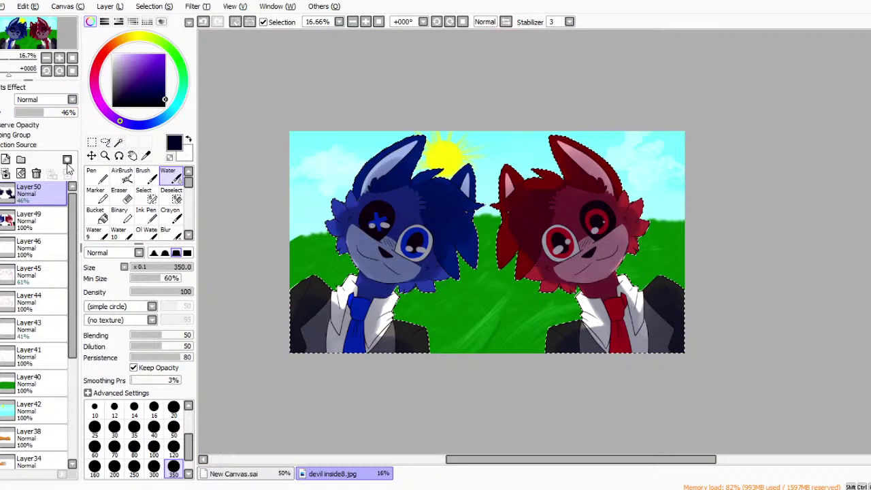
{"action": "left_click", "coordinate": [53, 113]}
Soften the shading's edges on both characters with a soft-edged Eraser at size 120, density 40 and minimum density 68.
{"action": "left_click", "coordinate": [122, 195]}
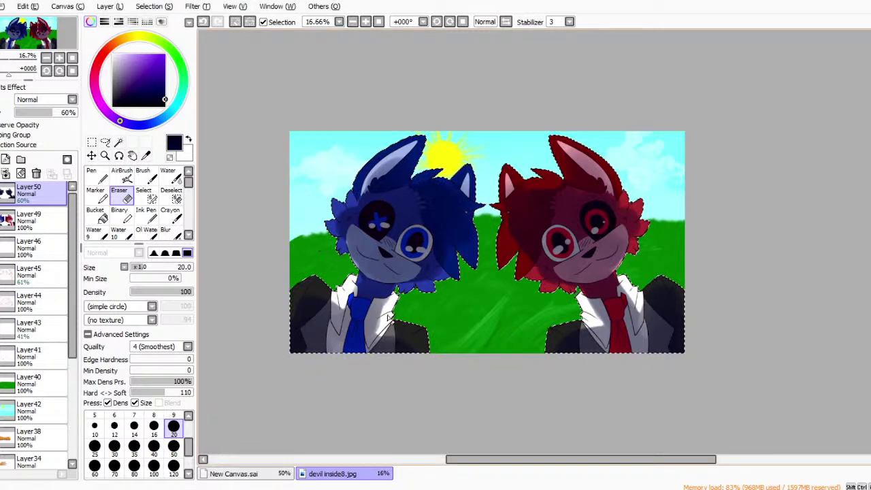
{"action": "left_click", "coordinate": [172, 370]}
{"action": "left_click", "coordinate": [174, 445]}
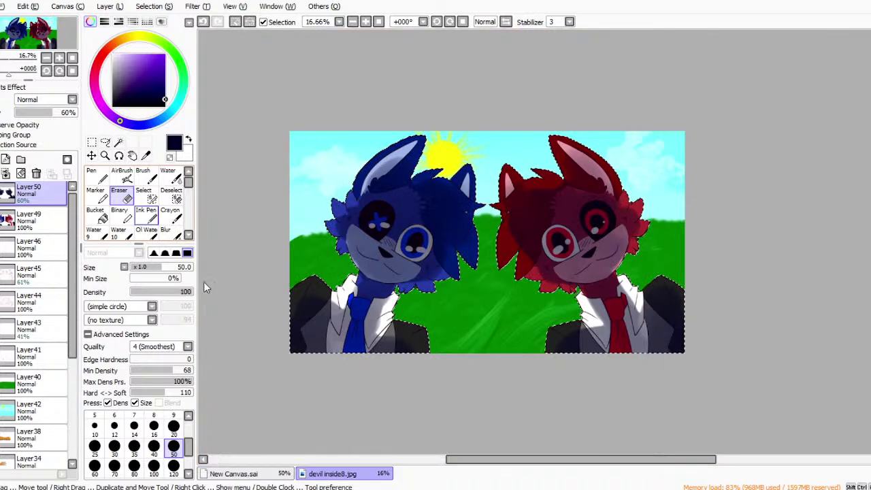
{"action": "left_click", "coordinate": [173, 465]}
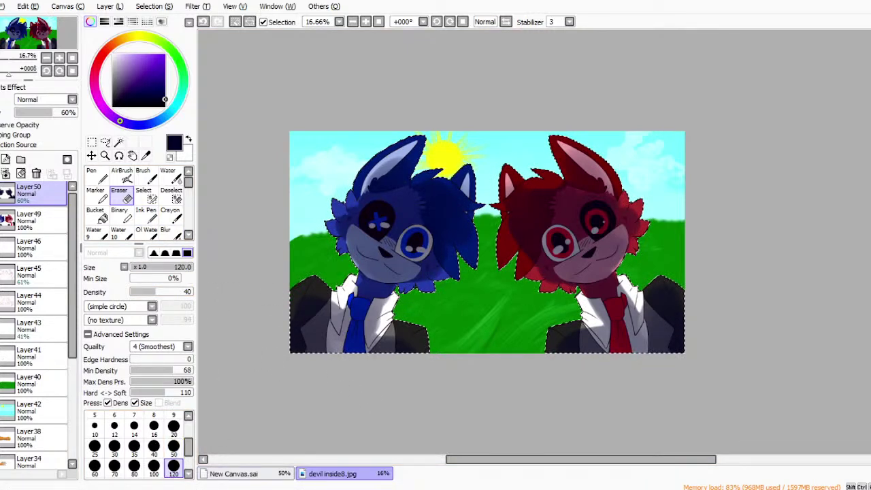
{"action": "scroll", "coordinate": [157, 442], "scroll_direction": "down", "scroll_amount": 2}
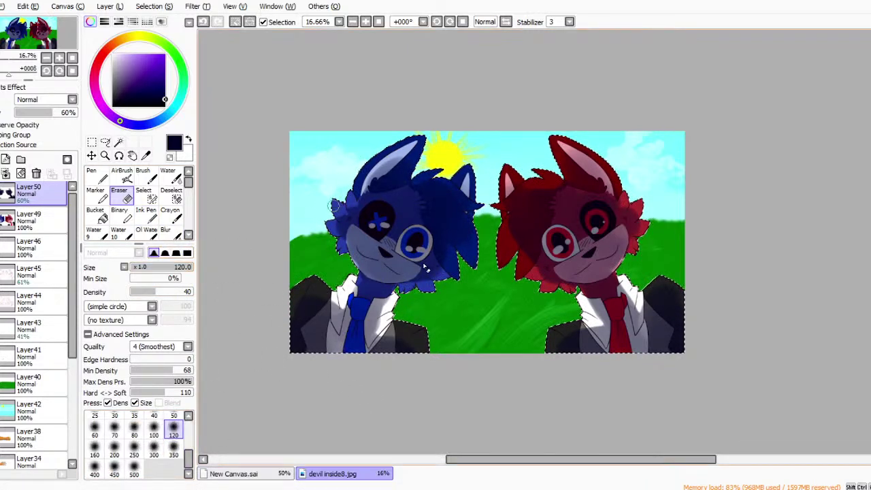
{"action": "mouse_move", "coordinate": [332, 230]}
{"action": "left_mouse_down"}
{"action": "mouse_move", "coordinate": [353, 220]}
{"action": "mouse_move", "coordinate": [371, 169]}
{"action": "left_mouse_up"}
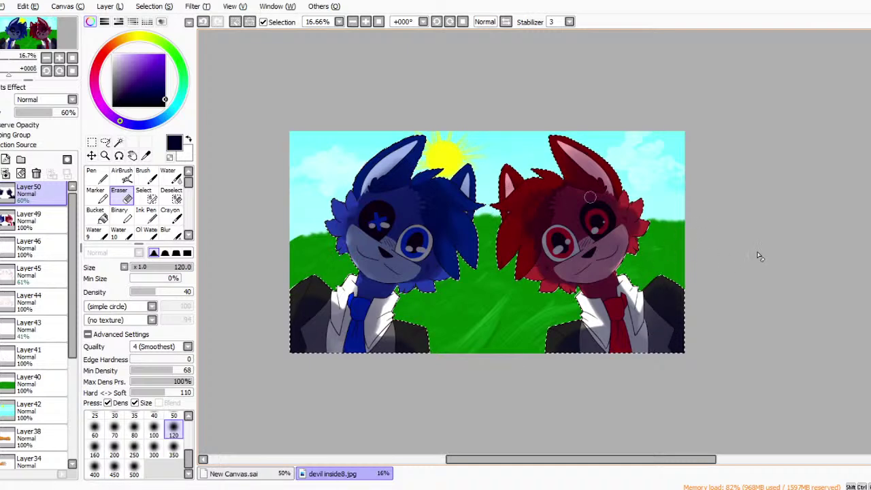
Undo the last eraser stroke and smooth the shading on both characters' faces and suits on Layer50 with the Blur tool.
{"action": "key", "text": "ctrl+z"}
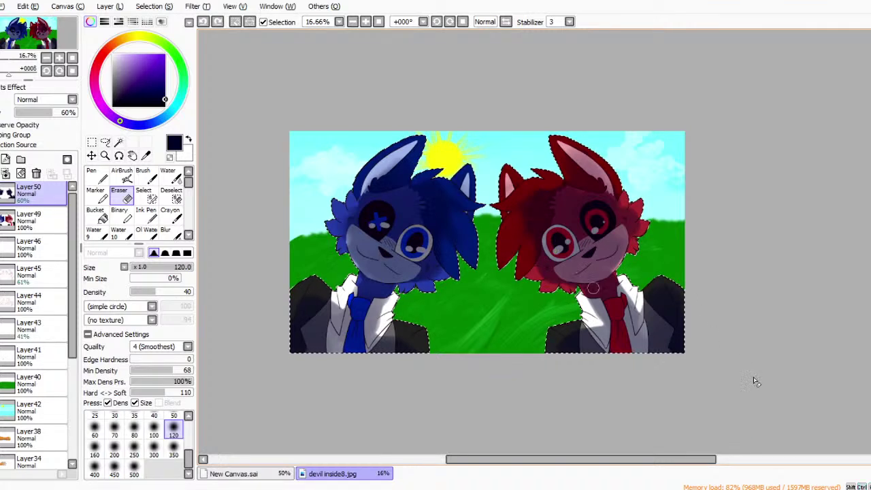
{"action": "left_click", "coordinate": [165, 230]}
{"action": "mouse_move", "coordinate": [445, 289]}
{"action": "left_mouse_down"}
{"action": "mouse_move", "coordinate": [420, 320]}
{"action": "mouse_move", "coordinate": [385, 320]}
{"action": "mouse_move", "coordinate": [395, 333]}
{"action": "left_mouse_up"}
{"action": "mouse_move", "coordinate": [435, 289]}
{"action": "left_mouse_down"}
{"action": "mouse_move", "coordinate": [461, 257]}
{"action": "mouse_move", "coordinate": [466, 205]}
{"action": "mouse_move", "coordinate": [590, 259]}
{"action": "left_mouse_up"}
{"action": "mouse_move", "coordinate": [636, 294]}
{"action": "left_mouse_down"}
{"action": "mouse_move", "coordinate": [559, 315]}
{"action": "mouse_move", "coordinate": [648, 284]}
{"action": "mouse_move", "coordinate": [639, 295]}
{"action": "left_mouse_up"}
{"action": "mouse_move", "coordinate": [414, 272]}
{"action": "left_mouse_down"}
{"action": "mouse_move", "coordinate": [535, 280]}
{"action": "mouse_move", "coordinate": [602, 262]}
{"action": "left_mouse_up"}
Add a new layer above Layer50 and paint a dark navy band across each character's eyes with the Water brush at size 350.
{"action": "left_click", "coordinate": [6, 159]}
{"action": "left_click", "coordinate": [170, 176]}
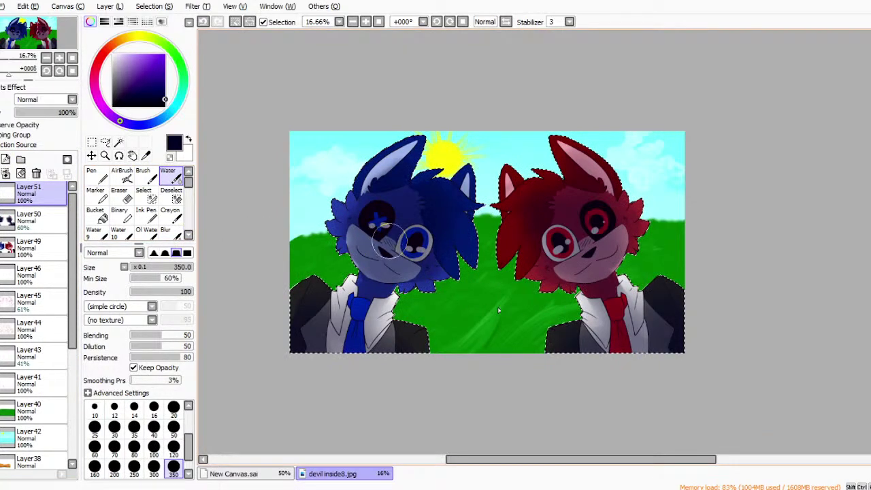
{"action": "mouse_move", "coordinate": [386, 230]}
{"action": "left_mouse_down"}
{"action": "mouse_move", "coordinate": [409, 245]}
{"action": "mouse_move", "coordinate": [405, 230]}
{"action": "mouse_move", "coordinate": [372, 217]}
{"action": "mouse_move", "coordinate": [414, 249]}
{"action": "mouse_move", "coordinate": [369, 218]}
{"action": "left_mouse_up"}
{"action": "key", "text": "ctrl+z"}
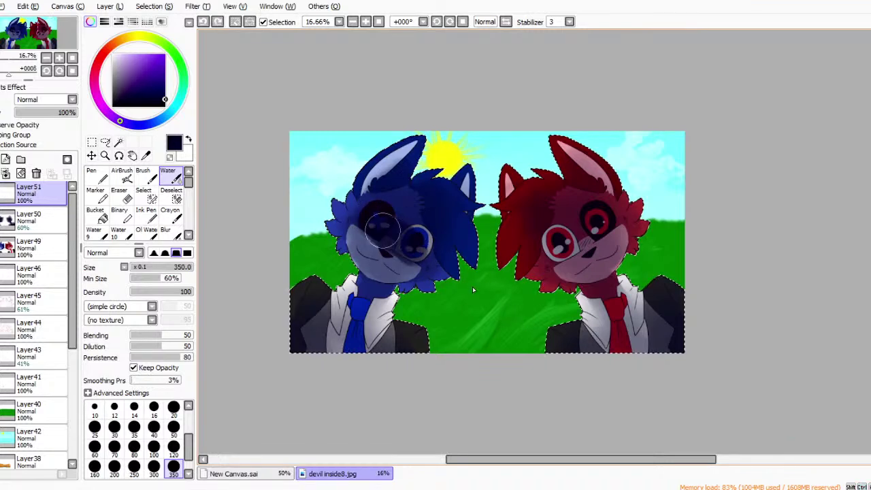
{"action": "left_click_drag", "start_coordinate": [417, 249], "coordinate": [421, 254]}
{"action": "key", "text": "ctrl+z"}
{"action": "left_click_drag", "start_coordinate": [376, 222], "coordinate": [425, 251]}
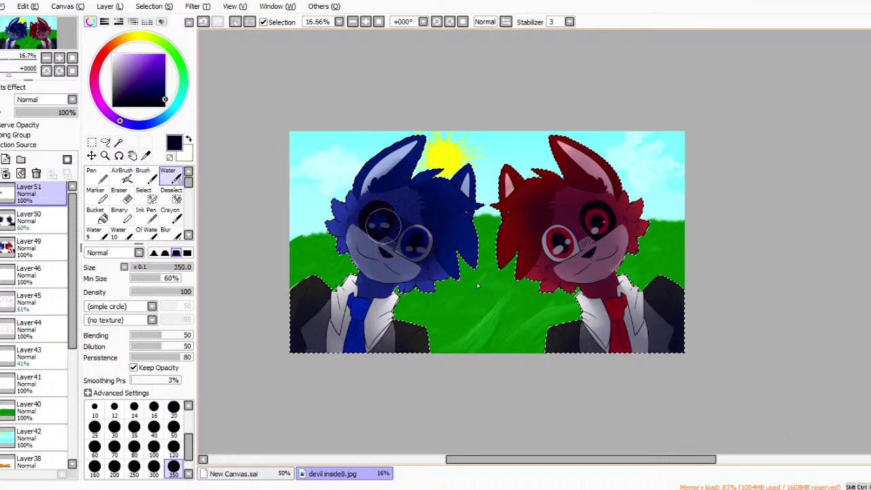
{"action": "mouse_move", "coordinate": [544, 247]}
{"action": "left_mouse_down"}
{"action": "mouse_move", "coordinate": [556, 253]}
{"action": "mouse_move", "coordinate": [604, 216]}
{"action": "left_mouse_up"}
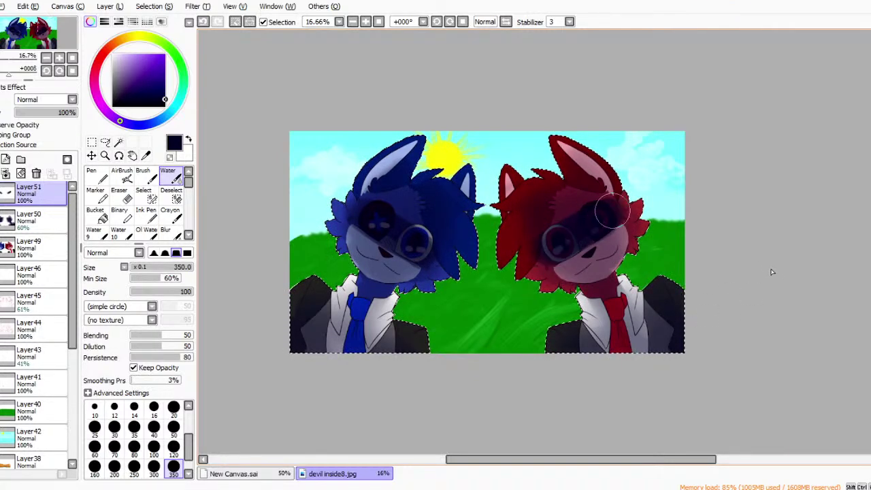
Lighten the navy shading directly over both characters' eyes on Layer51 with the Eraser at size 350.
{"action": "left_click", "coordinate": [119, 194]}
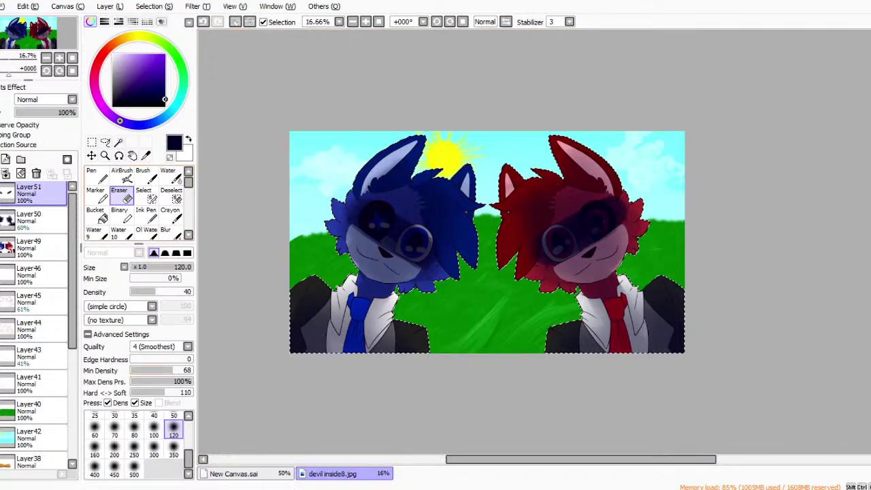
{"action": "left_click", "coordinate": [174, 455]}
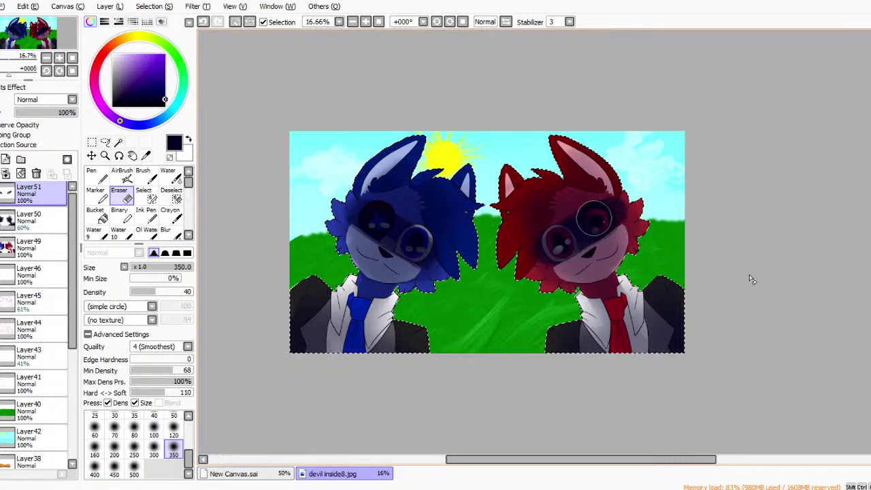
{"action": "mouse_move", "coordinate": [545, 246]}
{"action": "left_mouse_down"}
{"action": "mouse_move", "coordinate": [562, 243]}
{"action": "mouse_move", "coordinate": [548, 235]}
{"action": "left_mouse_up"}
{"action": "mouse_move", "coordinate": [412, 244]}
{"action": "left_mouse_down"}
{"action": "mouse_move", "coordinate": [419, 241]}
{"action": "mouse_move", "coordinate": [409, 247]}
{"action": "mouse_move", "coordinate": [414, 241]}
{"action": "mouse_move", "coordinate": [419, 250]}
{"action": "left_mouse_up"}
{"action": "left_click_drag", "start_coordinate": [369, 227], "coordinate": [379, 223]}
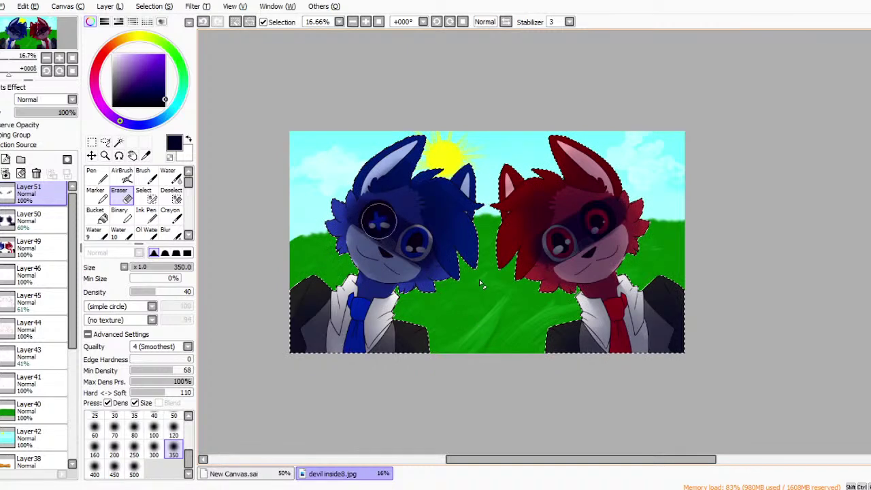
Erase the Layer50 shading over the characters' eyes and set Layer51's opacity to 62%.
{"action": "left_click", "coordinate": [28, 218]}
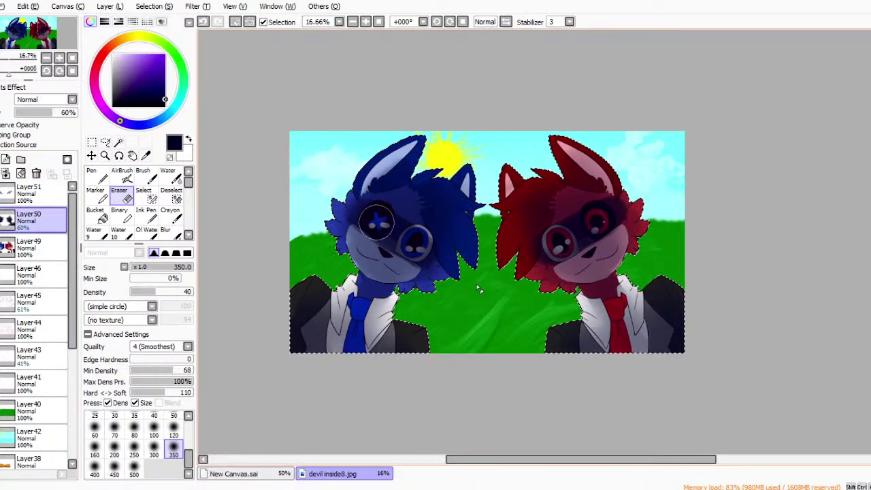
{"action": "left_click_drag", "start_coordinate": [373, 219], "coordinate": [375, 224]}
{"action": "left_click_drag", "start_coordinate": [417, 245], "coordinate": [416, 243]}
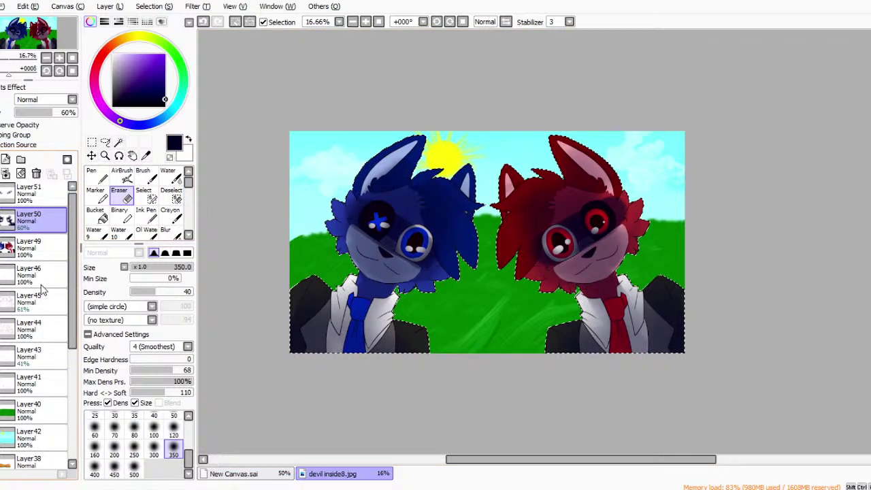
{"action": "left_click", "coordinate": [29, 193]}
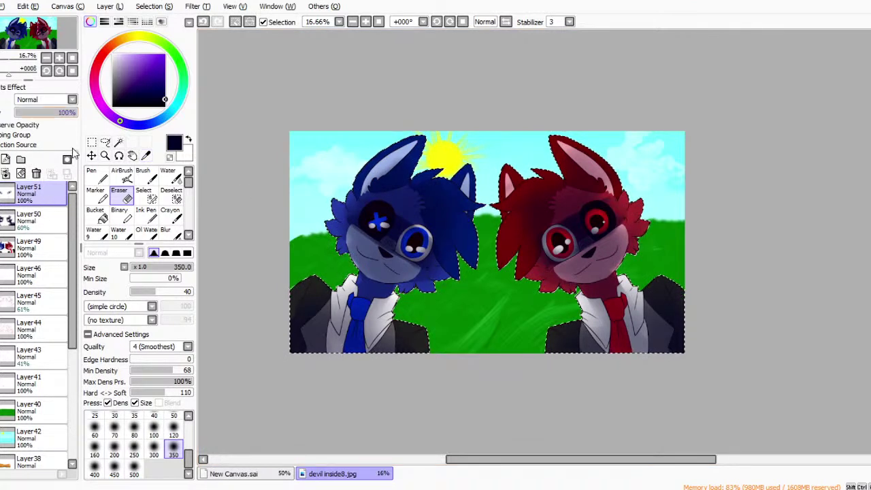
{"action": "left_click_drag", "start_coordinate": [49, 113], "coordinate": [54, 112]}
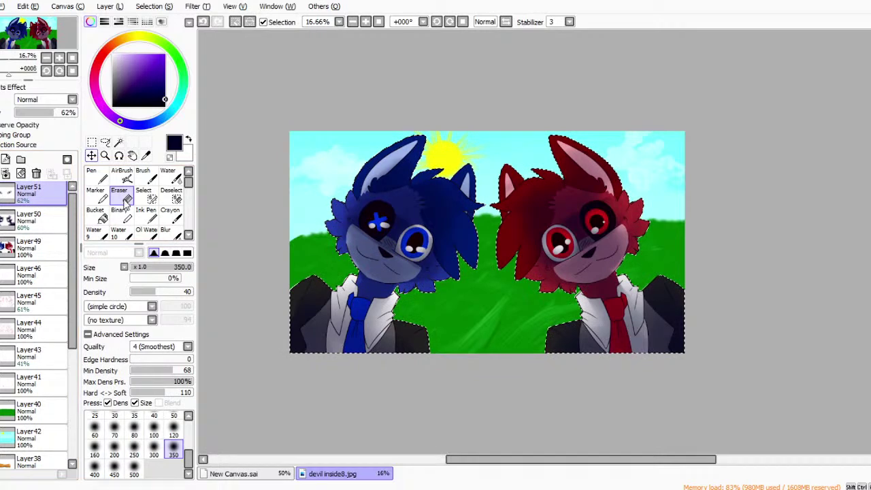
Clear the selection and save the picture as devil inside9.jpg.
{"action": "left_click", "coordinate": [91, 141]}
{"action": "left_click", "coordinate": [370, 124]}
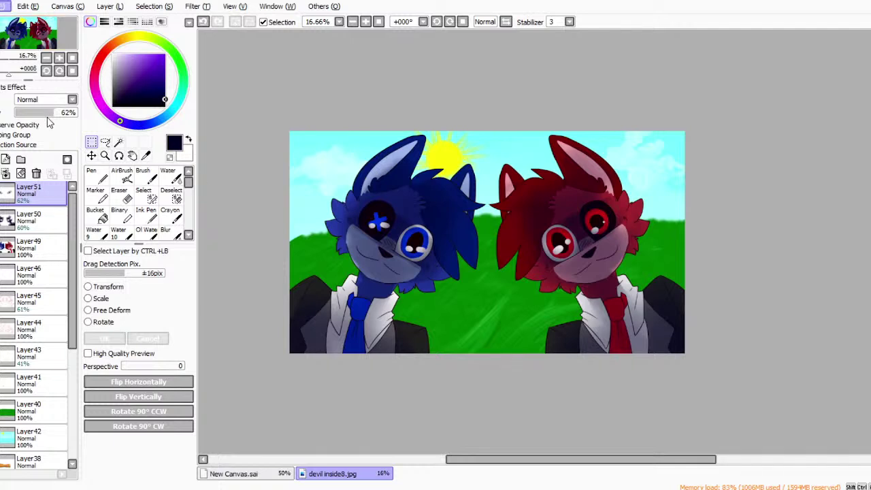
{"action": "left_click", "coordinate": [63, 133]}
{"action": "left_click", "coordinate": [21, 173]}
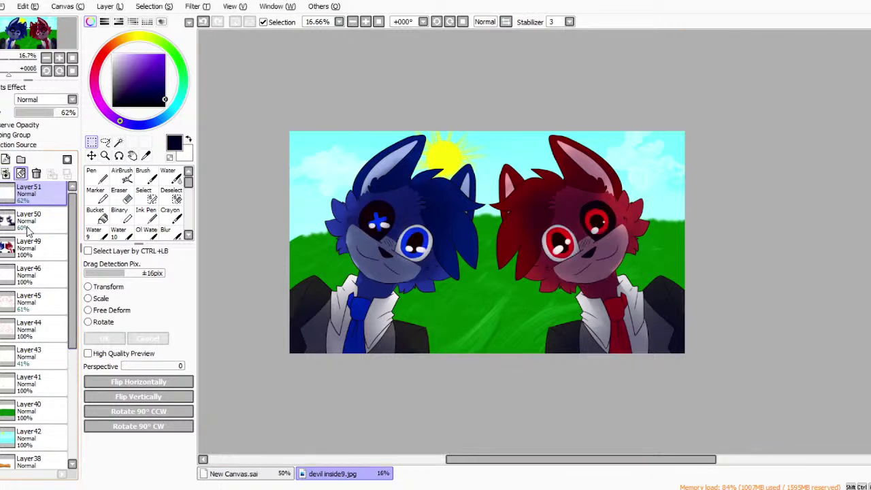
{"action": "key", "text": "ctrl+z"}
Set the colour to black and select both characters' silhouettes on Layer49 with the Magic Wand.
{"action": "left_click", "coordinate": [30, 248]}
{"action": "left_click", "coordinate": [95, 214]}
{"action": "left_click", "coordinate": [113, 107]}
{"action": "left_click", "coordinate": [119, 142]}
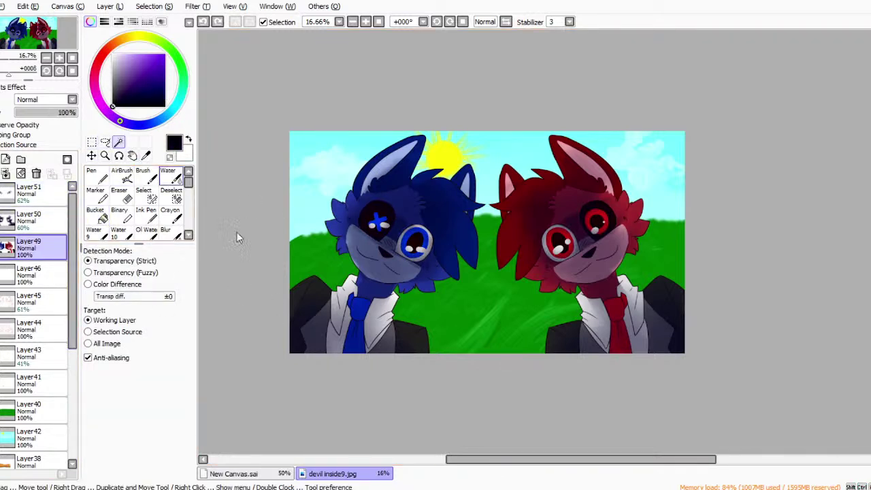
{"action": "left_click", "coordinate": [403, 266]}
{"action": "left_click", "coordinate": [633, 325]}
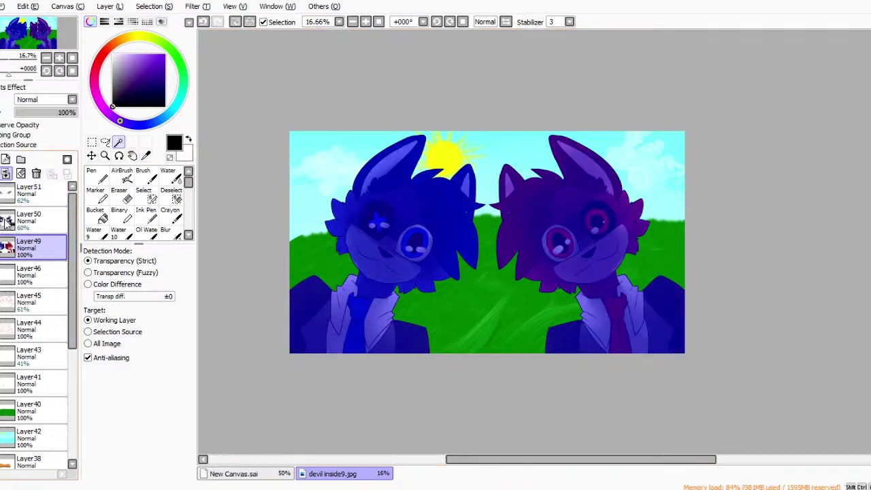
Add a new layer above Layer51 and fill both selected silhouettes with black using the Bucket.
{"action": "left_click", "coordinate": [6, 194]}
{"action": "left_click", "coordinate": [4, 160]}
{"action": "left_click", "coordinate": [97, 215]}
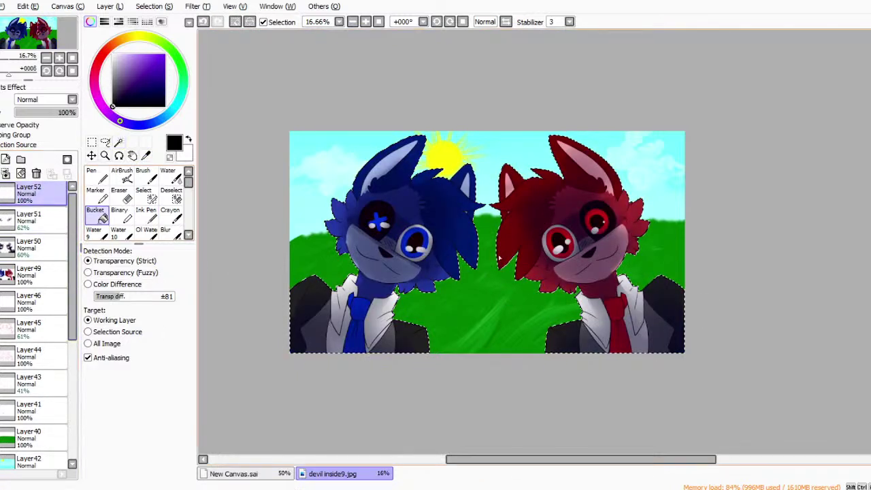
{"action": "left_click", "coordinate": [466, 260]}
{"action": "left_click", "coordinate": [622, 271]}
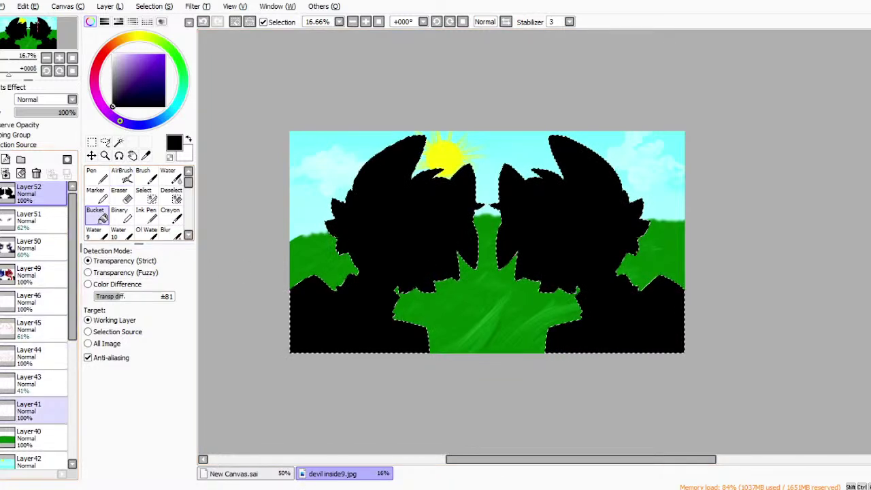
{"action": "left_click", "coordinate": [31, 462]}
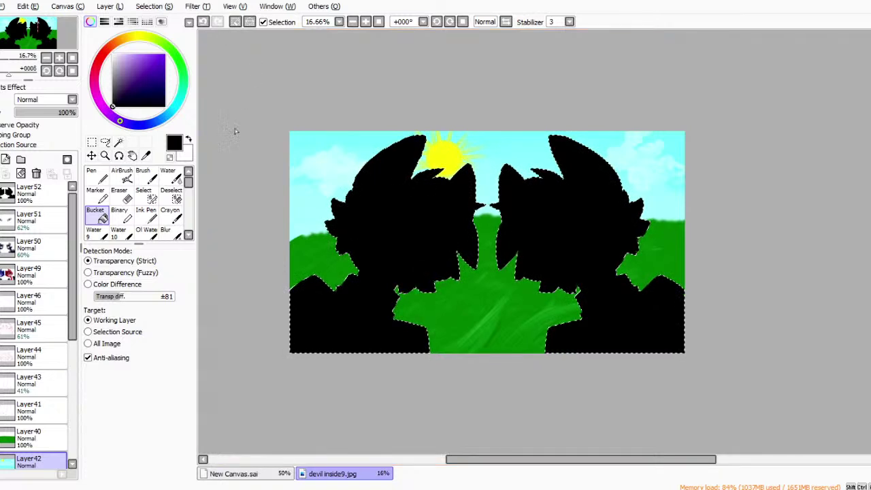
{"action": "left_click", "coordinate": [31, 193]}
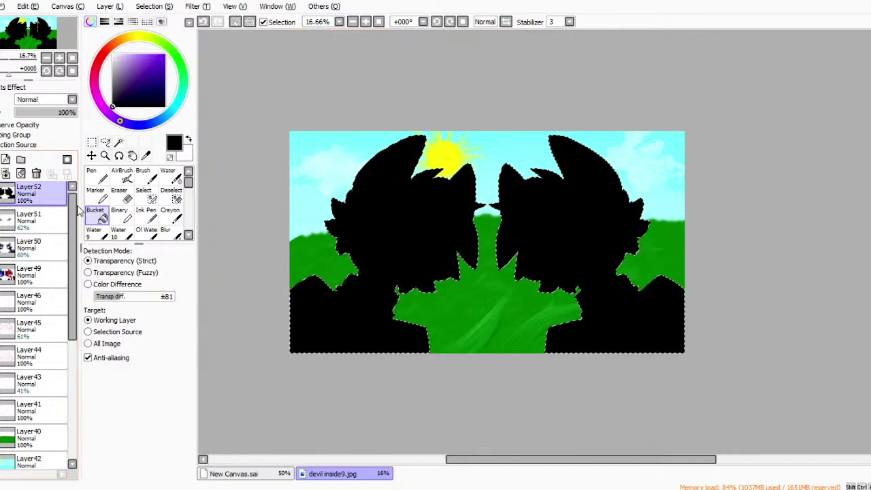
Draw the blue character's eyes on Layer52 in bright blue: a cross with the Pen at size 120 and a round scribble at size 50.
{"action": "left_click", "coordinate": [96, 176]}
{"action": "left_click_drag", "start_coordinate": [175, 107], "coordinate": [141, 124]}
{"action": "left_click", "coordinate": [164, 54]}
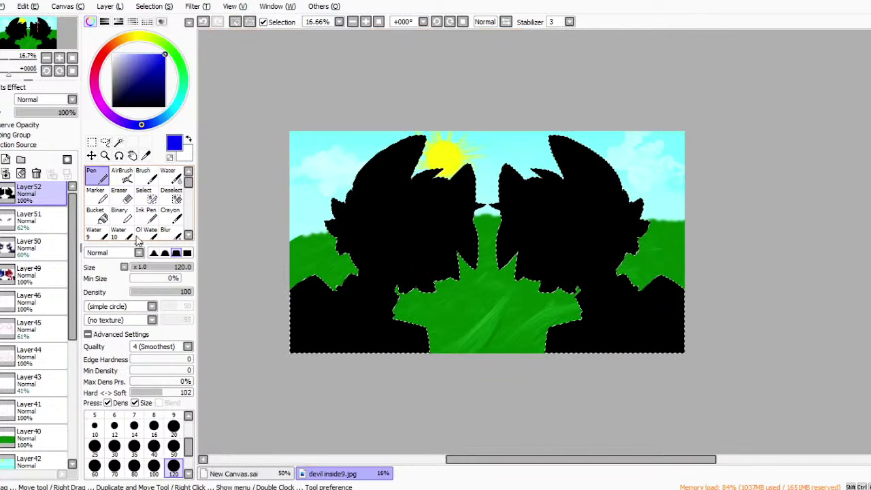
{"action": "left_click_drag", "start_coordinate": [375, 195], "coordinate": [381, 243]}
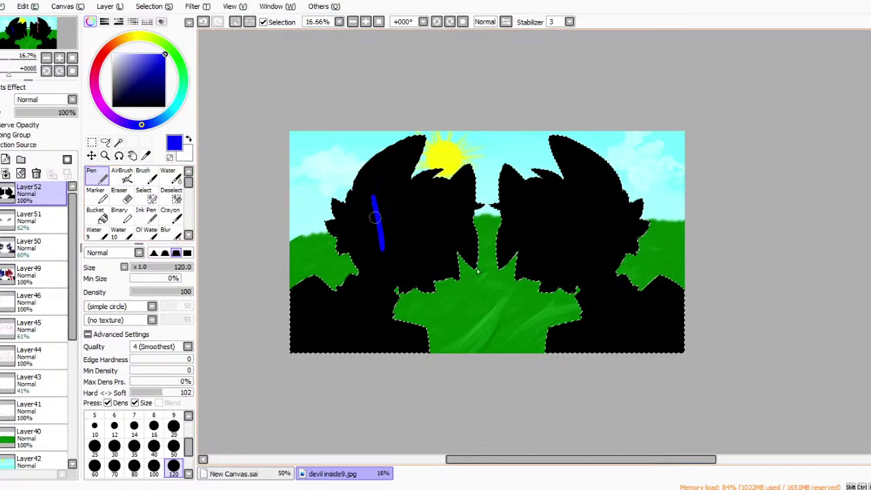
{"action": "key", "text": "ctrl+z"}
{"action": "mouse_move", "coordinate": [375, 194]}
{"action": "left_mouse_down"}
{"action": "mouse_move", "coordinate": [376, 232]}
{"action": "mouse_move", "coordinate": [394, 216]}
{"action": "left_mouse_up"}
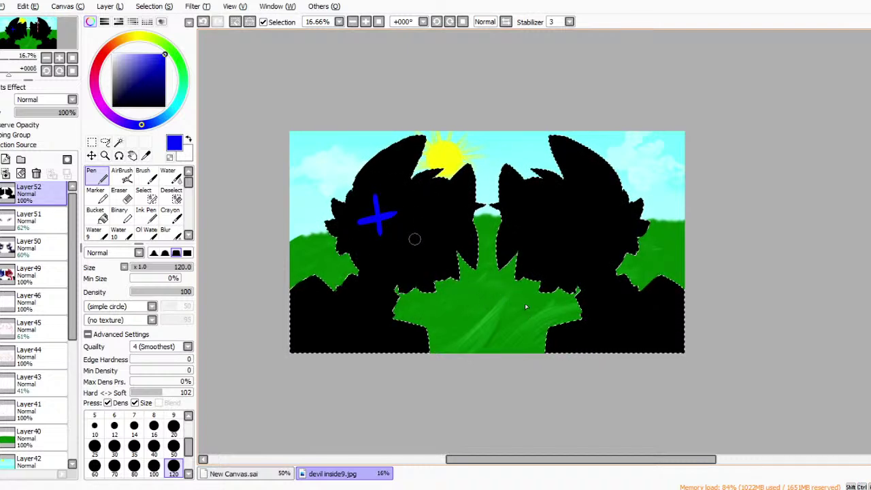
{"action": "mouse_move", "coordinate": [414, 248]}
{"action": "left_mouse_down"}
{"action": "mouse_move", "coordinate": [434, 240]}
{"action": "mouse_move", "coordinate": [414, 242]}
{"action": "mouse_move", "coordinate": [417, 251]}
{"action": "left_mouse_up"}
{"action": "key", "text": "ctrl+z"}
{"action": "key", "text": "ctrl+z"}
{"action": "key", "text": "ctrl+y"}
{"action": "key", "text": "ctrl+z"}
{"action": "key", "text": "ctrl+z"}
{"action": "key", "text": "ctrl+z"}
{"action": "mouse_move", "coordinate": [380, 200]}
{"action": "left_mouse_down"}
{"action": "mouse_move", "coordinate": [382, 234]}
{"action": "mouse_move", "coordinate": [399, 214]}
{"action": "left_mouse_up"}
{"action": "key", "text": "ctrl+z"}
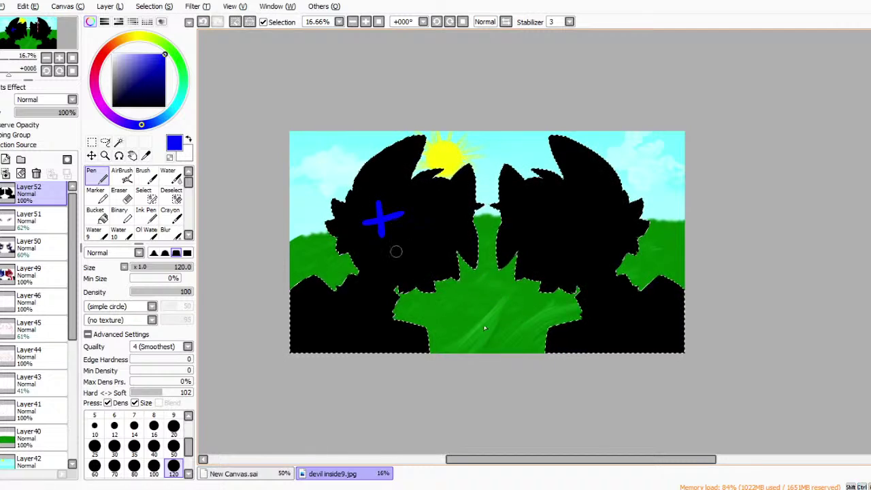
{"action": "left_click", "coordinate": [173, 446]}
{"action": "left_click_drag", "start_coordinate": [422, 236], "coordinate": [434, 250]}
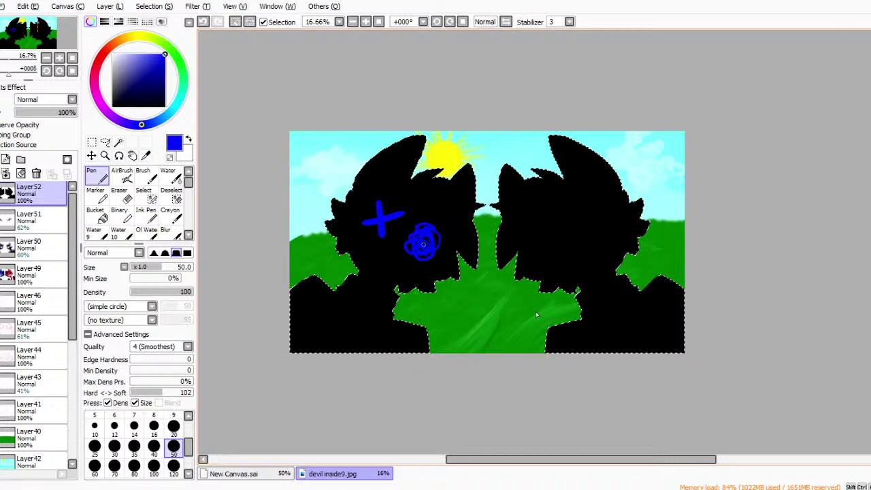
Draw the crimson character's eyes on Layer52 in bright red: an outer ring with the Pen at size 120 and a round scribble at size 50.
{"action": "left_click", "coordinate": [98, 63]}
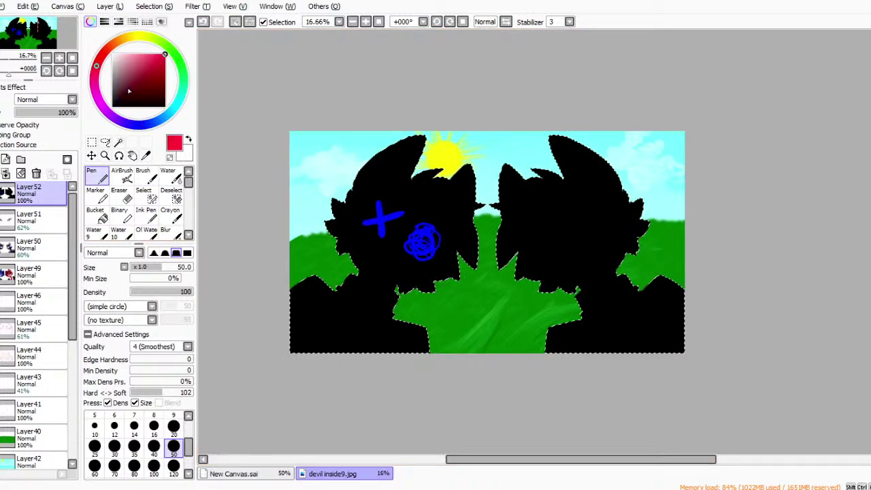
{"action": "left_click", "coordinate": [173, 465]}
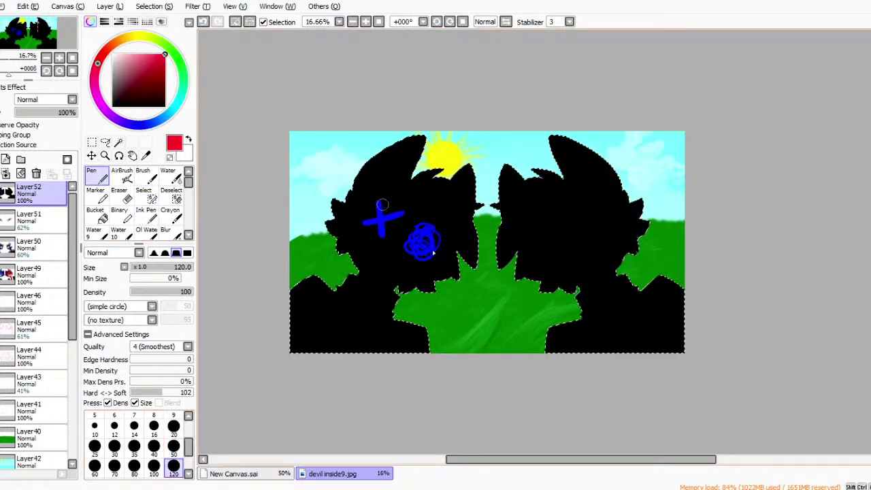
{"action": "left_click", "coordinate": [101, 57]}
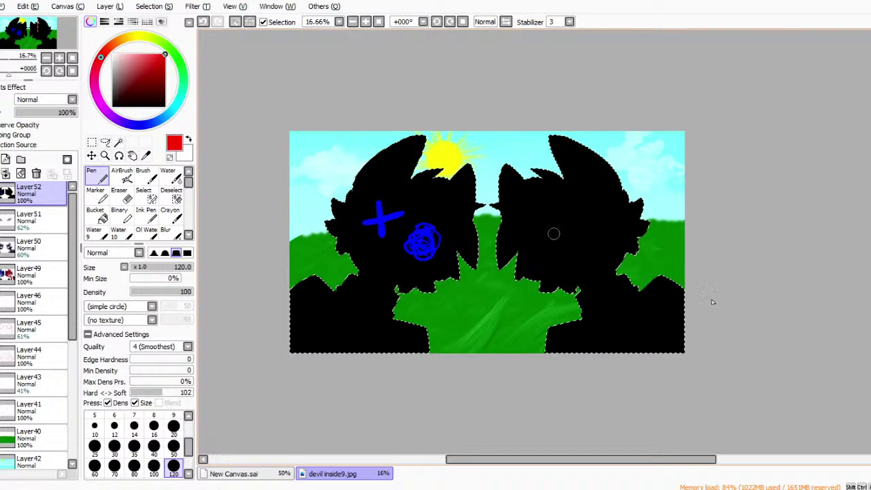
{"action": "mouse_move", "coordinate": [585, 235]}
{"action": "left_mouse_down"}
{"action": "mouse_move", "coordinate": [609, 221]}
{"action": "mouse_move", "coordinate": [579, 234]}
{"action": "mouse_move", "coordinate": [599, 232]}
{"action": "mouse_move", "coordinate": [576, 226]}
{"action": "mouse_move", "coordinate": [594, 236]}
{"action": "left_mouse_up"}
{"action": "key", "text": "ctrl+z"}
{"action": "key", "text": "ctrl+z"}
{"action": "key", "text": "ctrl+z"}
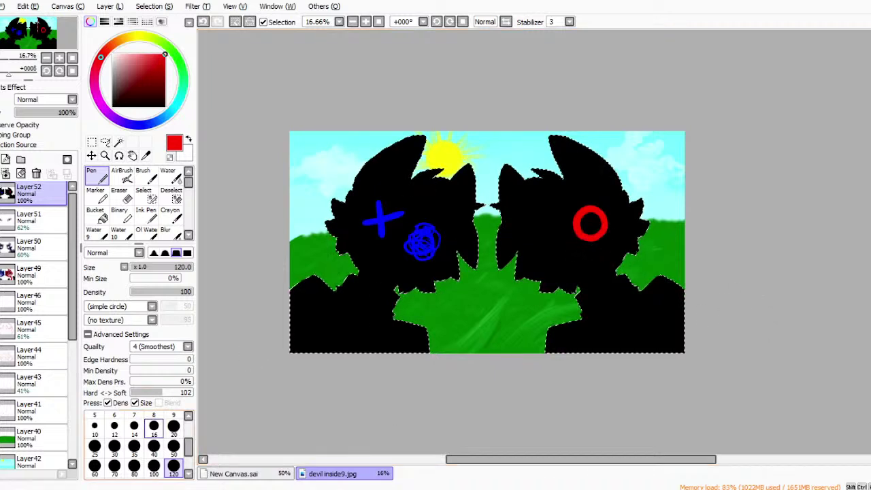
{"action": "left_click", "coordinate": [174, 446]}
{"action": "mouse_move", "coordinate": [551, 248]}
{"action": "left_mouse_down"}
{"action": "mouse_move", "coordinate": [555, 241]}
{"action": "mouse_move", "coordinate": [544, 252]}
{"action": "mouse_move", "coordinate": [552, 228]}
{"action": "mouse_move", "coordinate": [530, 250]}
{"action": "left_mouse_up"}
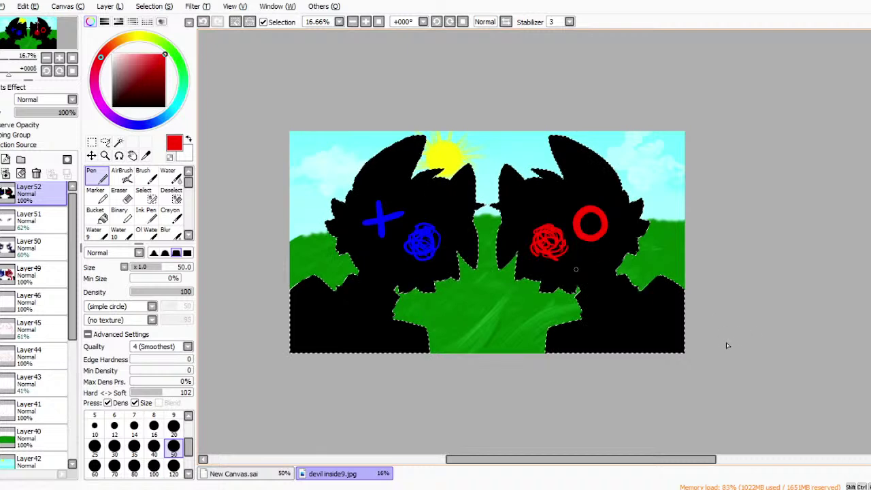
Draw a thin curved smile on each silhouette with the Pen at size 50, red on the crimson character and blue on the blue one.
{"action": "left_click_drag", "start_coordinate": [560, 273], "coordinate": [612, 235]}
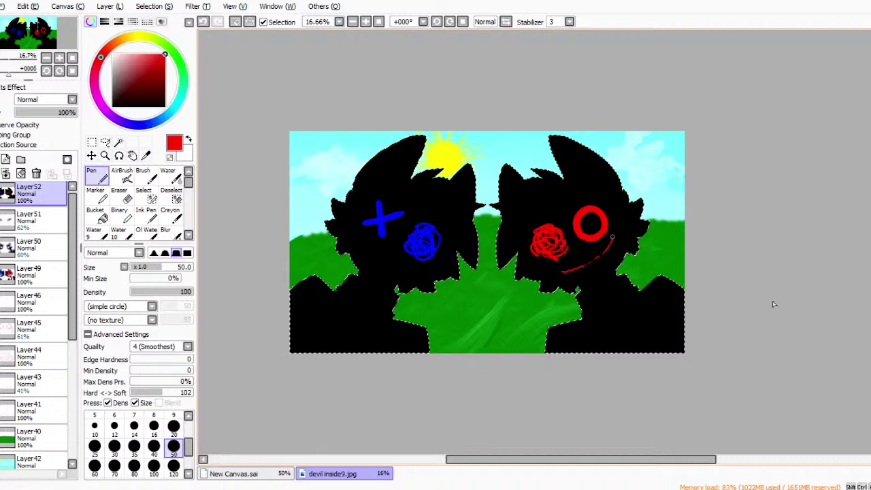
{"action": "left_click", "coordinate": [142, 125]}
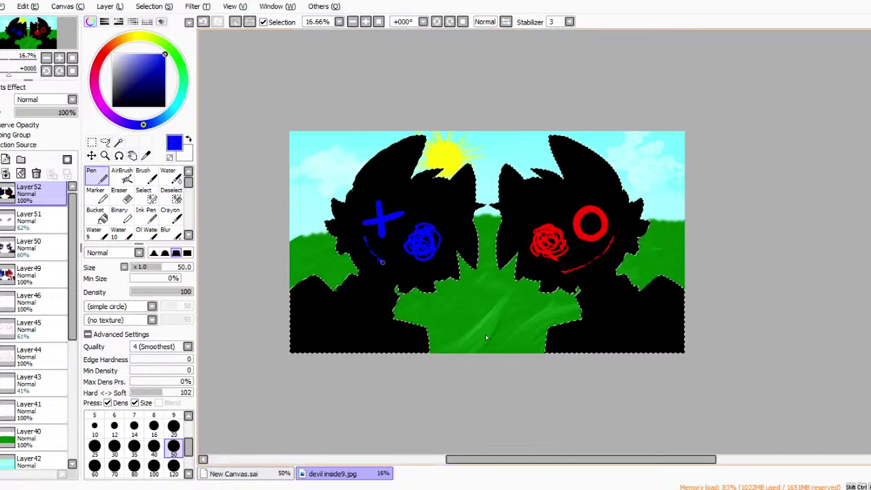
{"action": "left_click_drag", "start_coordinate": [391, 267], "coordinate": [404, 270]}
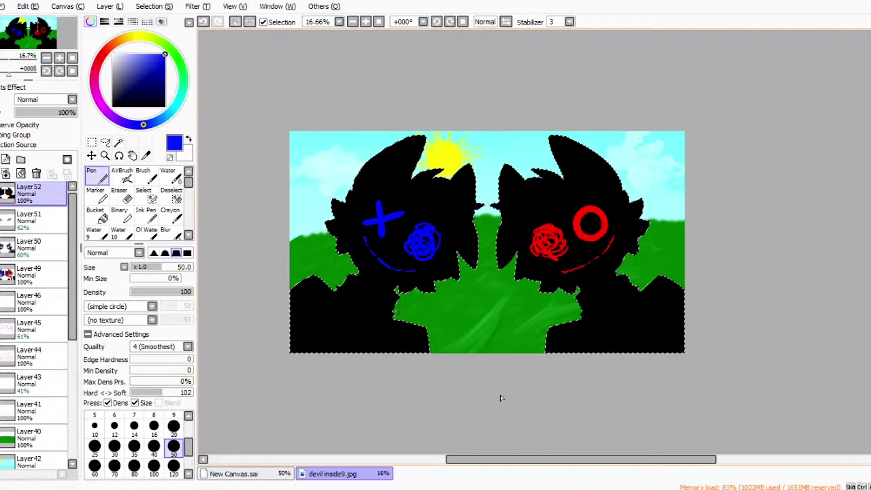
Move Layer41 below Layer40 in the layer stack and clear the selection.
{"action": "left_click_drag", "start_coordinate": [34, 411], "coordinate": [38, 438]}
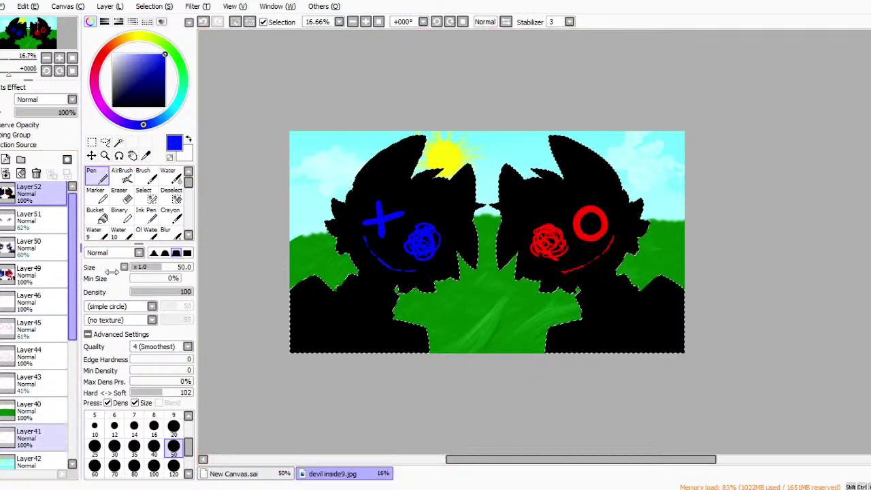
{"action": "left_click", "coordinate": [92, 142]}
{"action": "left_click", "coordinate": [368, 142]}
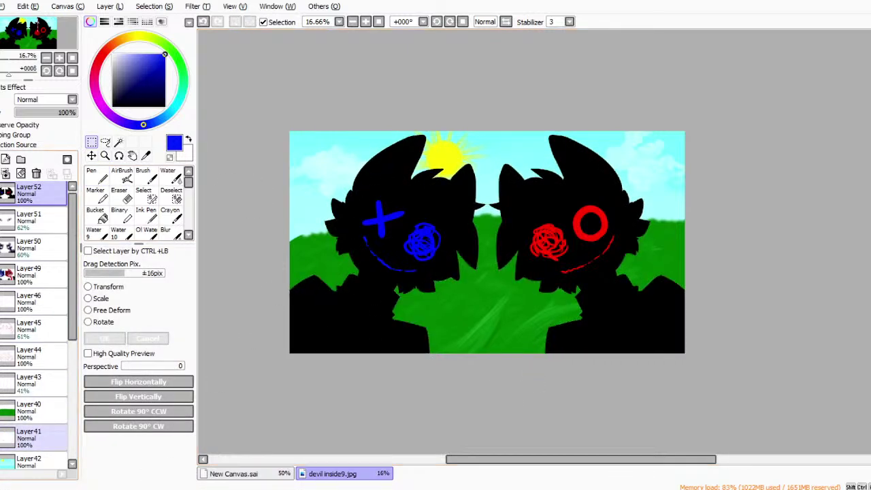
Shift the hue and darken the luminance of the sky on Layer42 to give a dark red sky and a deep blue sun.
{"action": "left_click", "coordinate": [31, 460]}
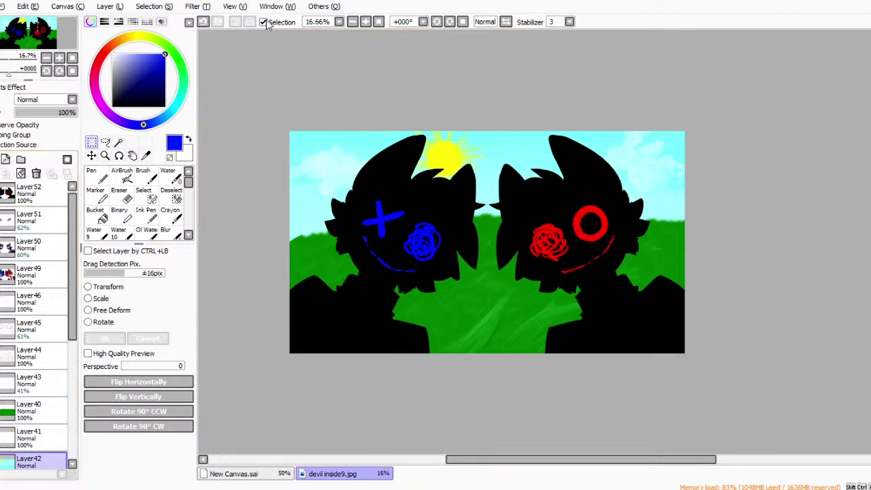
{"action": "left_click_drag", "start_coordinate": [762, 373], "coordinate": [690, 401]}
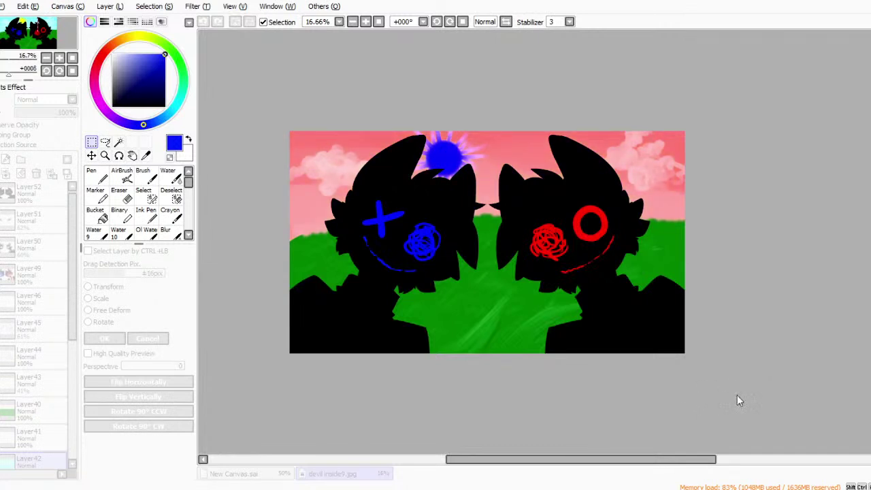
{"action": "left_click_drag", "start_coordinate": [839, 398], "coordinate": [773, 425]}
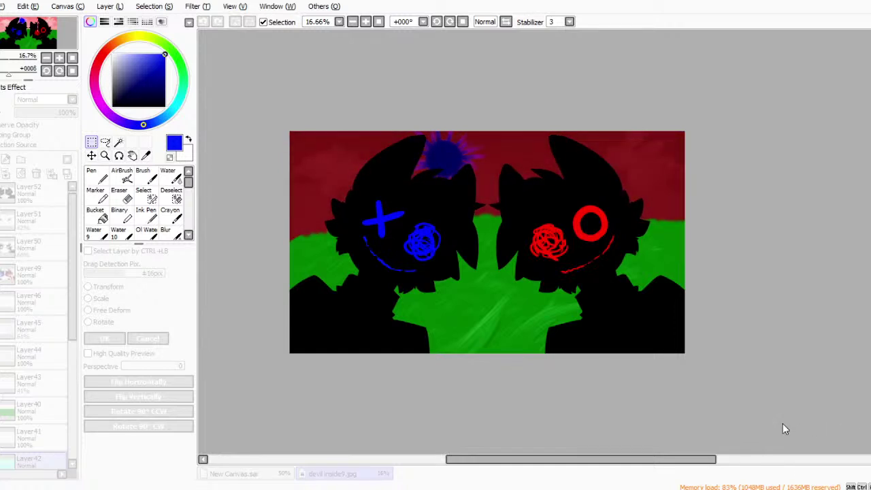
{"action": "left_click", "coordinate": [832, 468]}
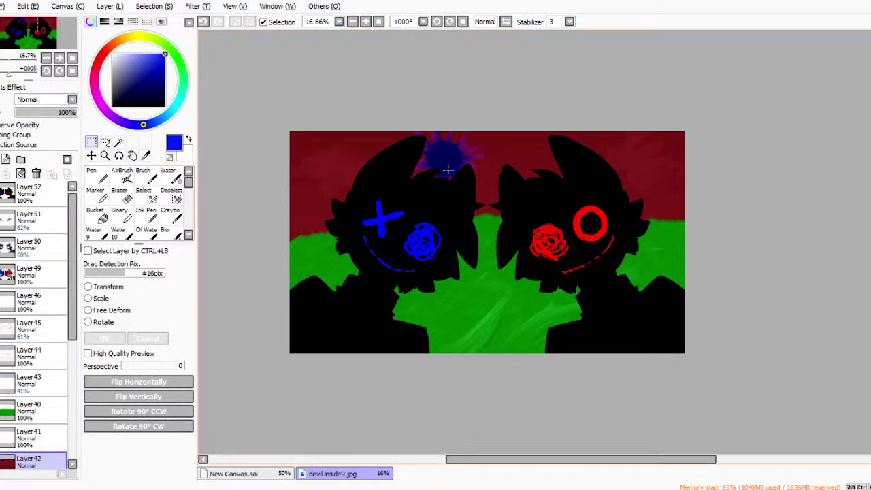
Adjust the brightness and contrast of Layer42 to give a vivid red sky and a black sun with blue-purple rays.
{"action": "left_click", "coordinate": [197, 6]}
{"action": "left_click", "coordinate": [275, 45]}
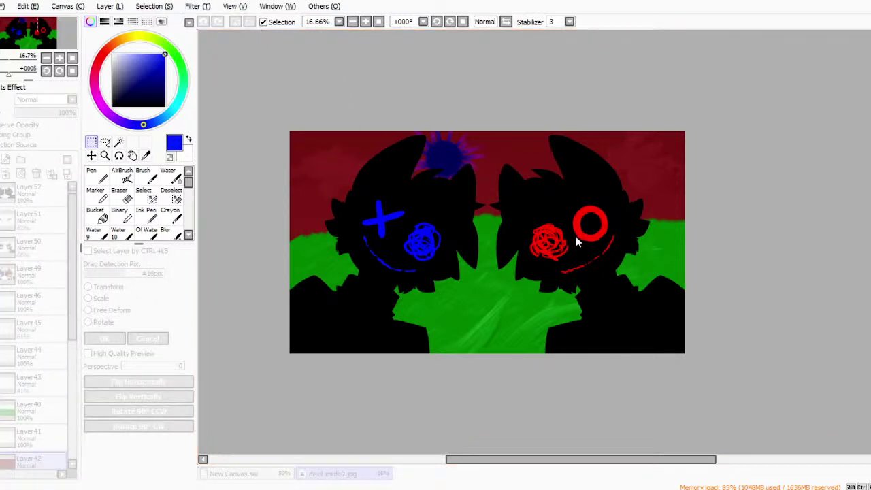
{"action": "left_click_drag", "start_coordinate": [869, 366], "coordinate": [847, 413]}
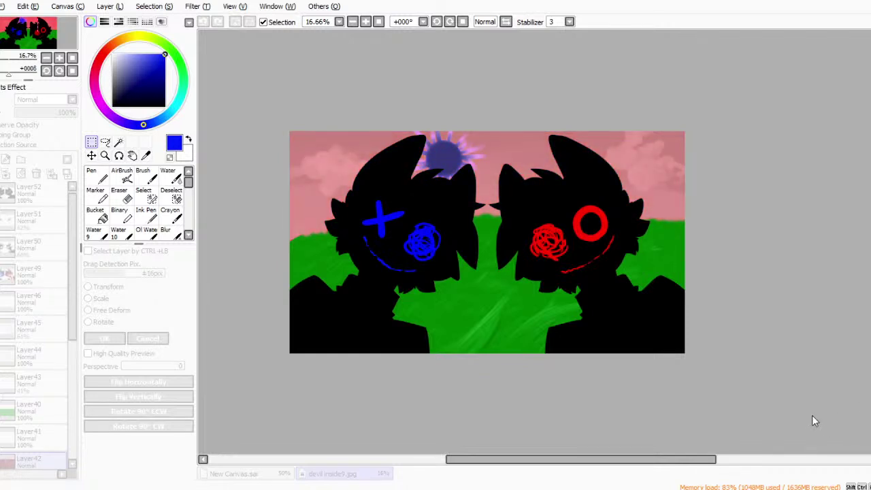
{"action": "left_click_drag", "start_coordinate": [870, 417], "coordinate": [870, 418]}
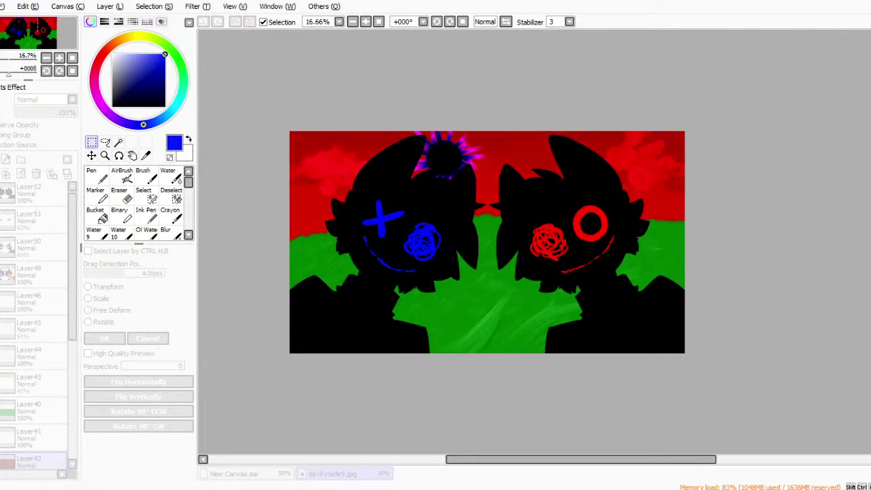
{"action": "left_click", "coordinate": [602, 400]}
Desaturate and darken the green hills on Layer40 to dark grey, and save the picture as devil inside10.jpg.
{"action": "left_click", "coordinate": [38, 410]}
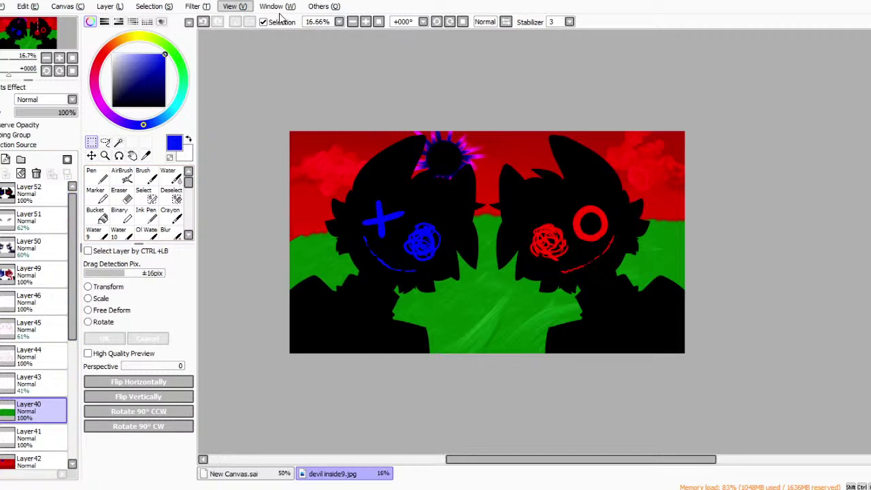
{"action": "left_click", "coordinate": [281, 40]}
{"action": "mouse_move", "coordinate": [790, 377]}
{"action": "left_mouse_down"}
{"action": "mouse_move", "coordinate": [716, 385]}
{"action": "mouse_move", "coordinate": [870, 379]}
{"action": "mouse_move", "coordinate": [788, 383]}
{"action": "left_mouse_up"}
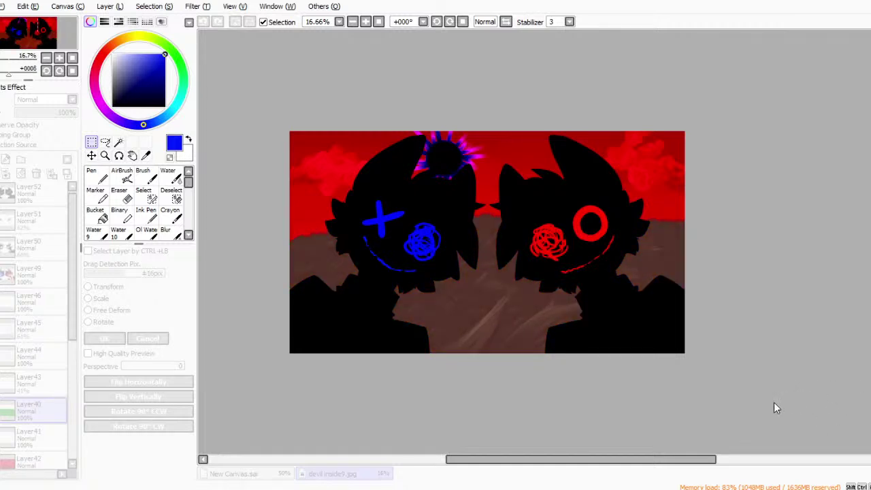
{"action": "left_click", "coordinate": [785, 425]}
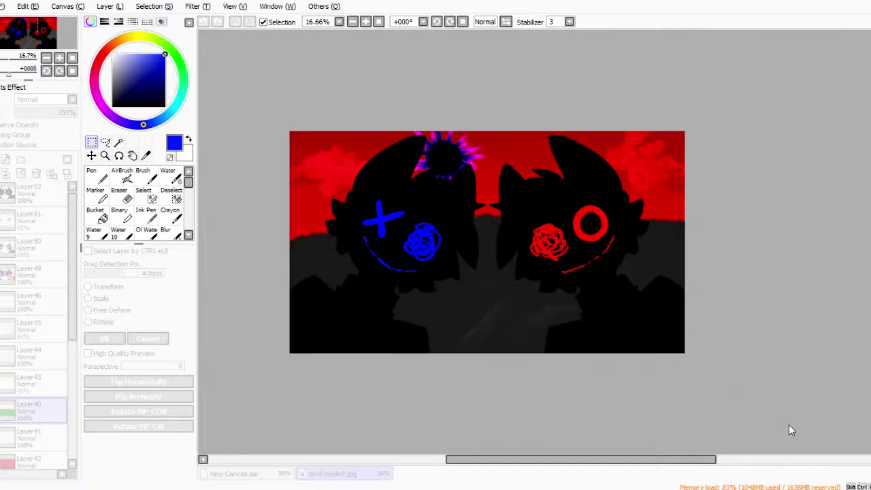
{"action": "left_click_drag", "start_coordinate": [804, 428], "coordinate": [825, 428]}
{"action": "left_click", "coordinate": [858, 447]}
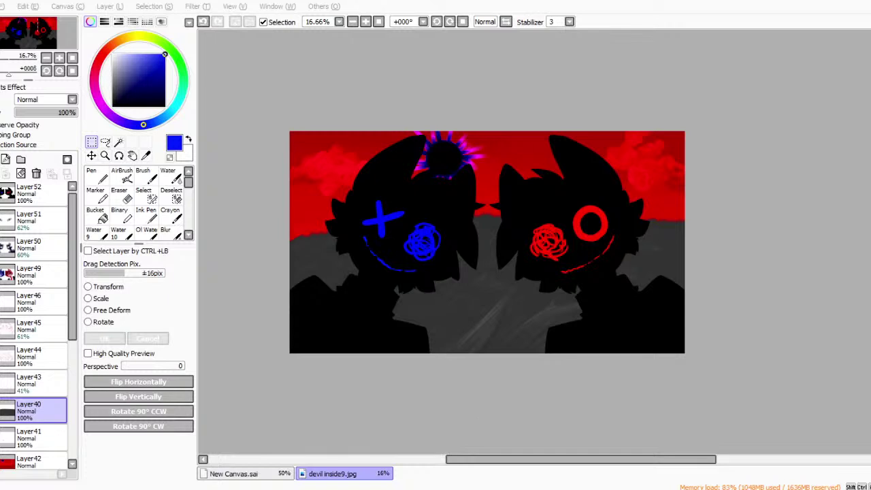
{"action": "key", "text": "Return"}
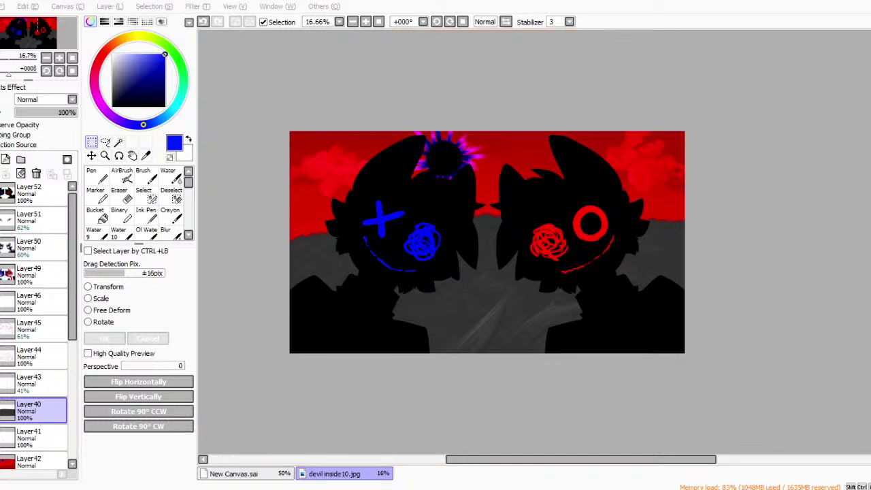